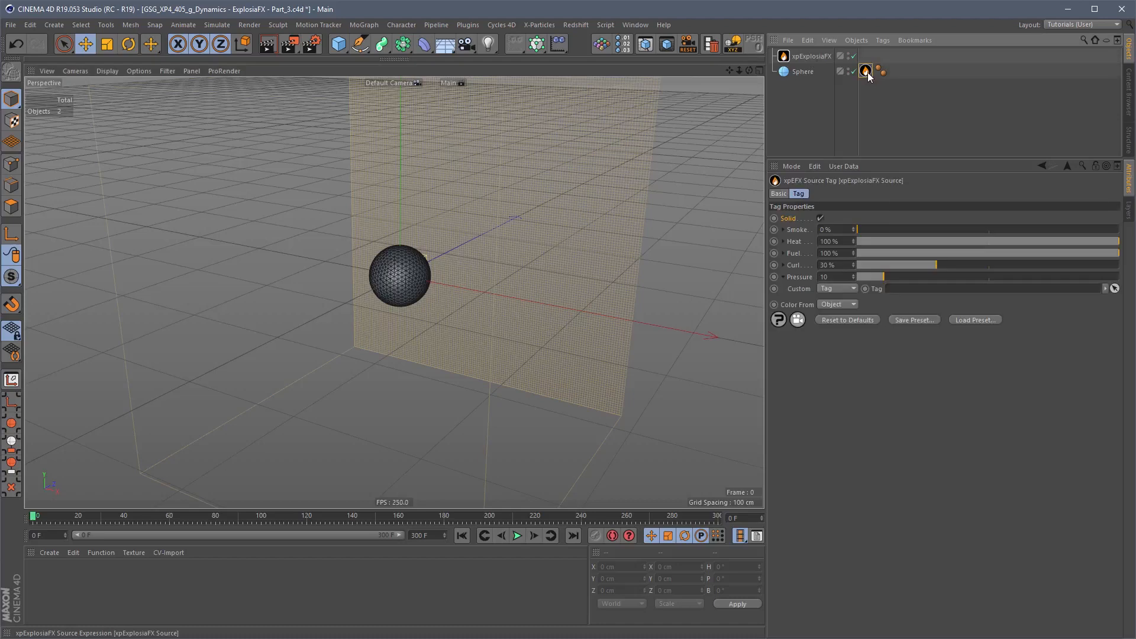
# Step: Review the xpExplosiaFX object's simulation, modifiers, advection and solver settings
pyautogui.click(811, 56)
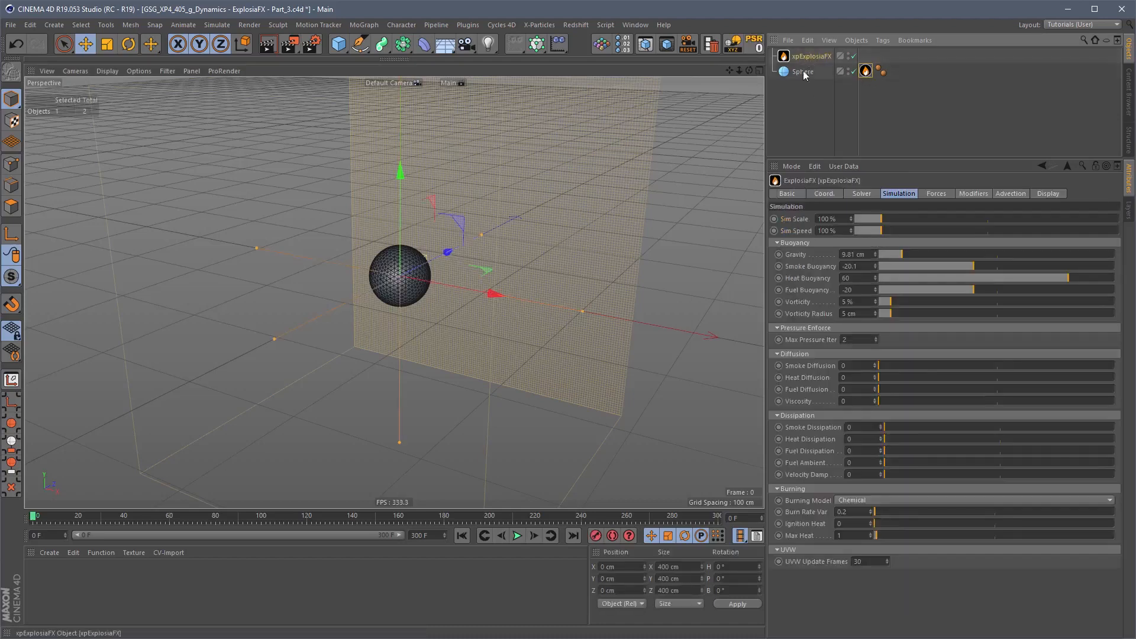
pyautogui.click(975, 193)
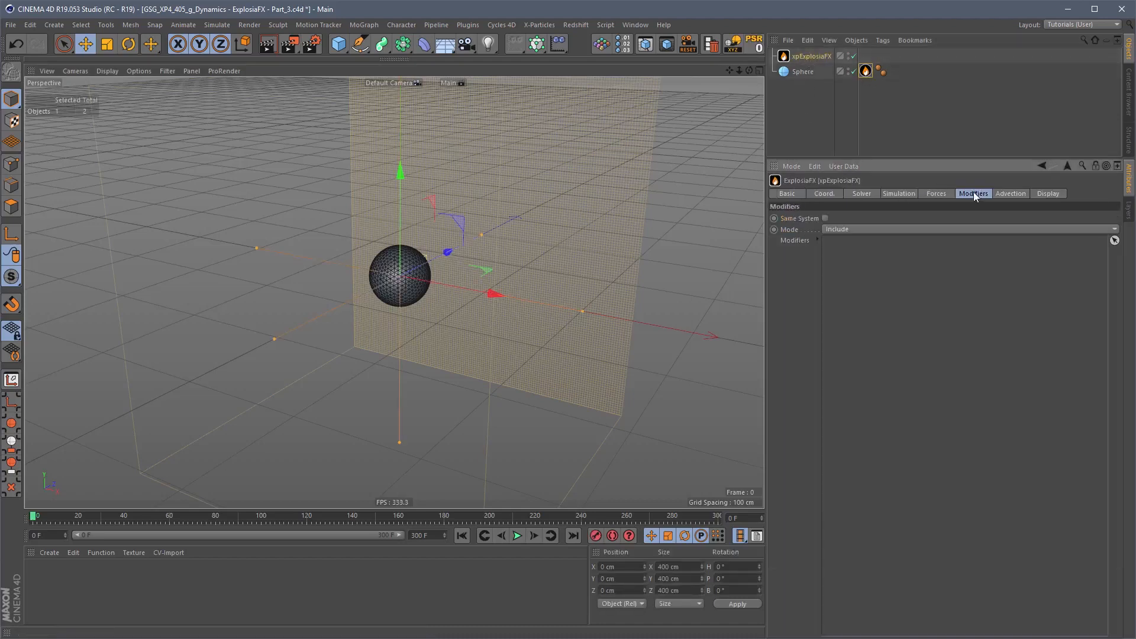
pyautogui.click(1012, 194)
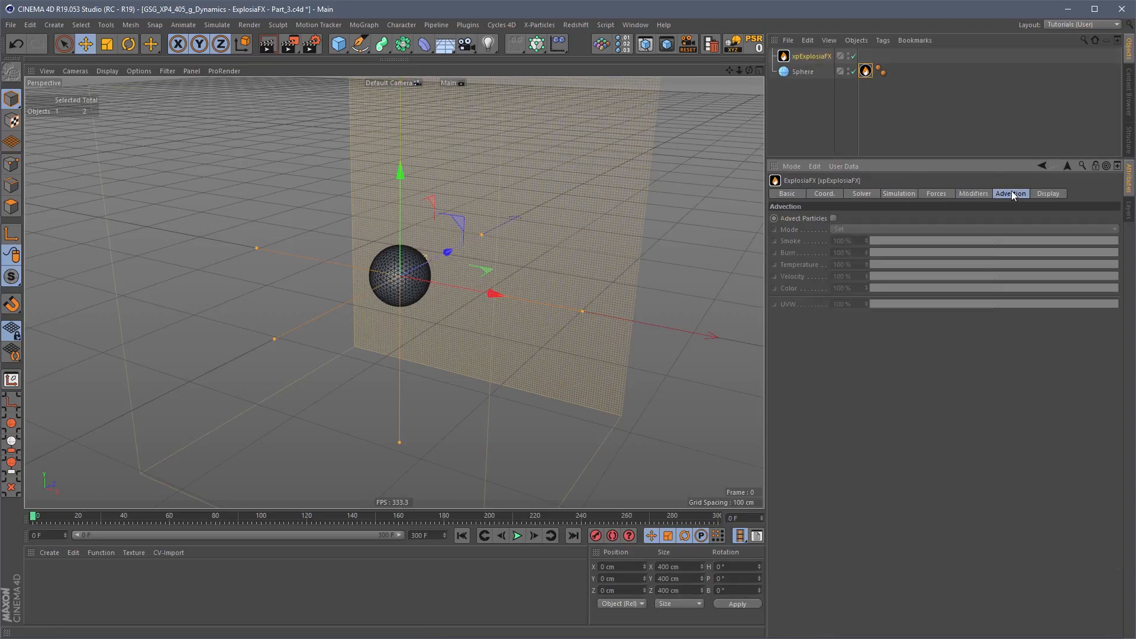
pyautogui.click(860, 193)
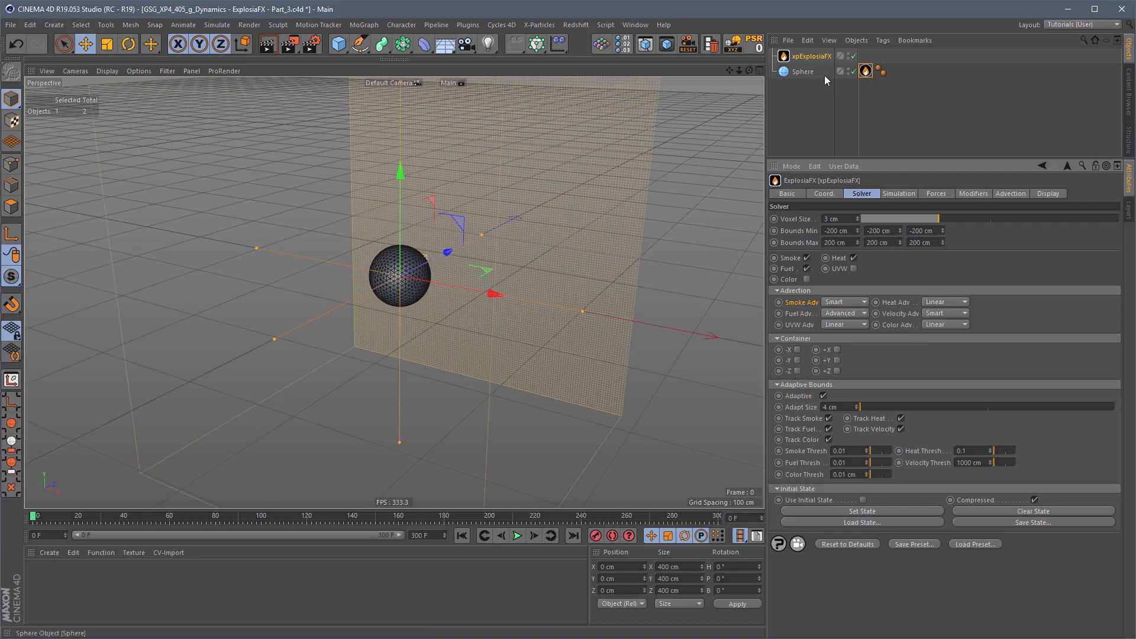
# Step: Show the sphere's xpExplosiaFX source tag settings and preview the simulation briefly before pausing it
pyautogui.click(868, 70)
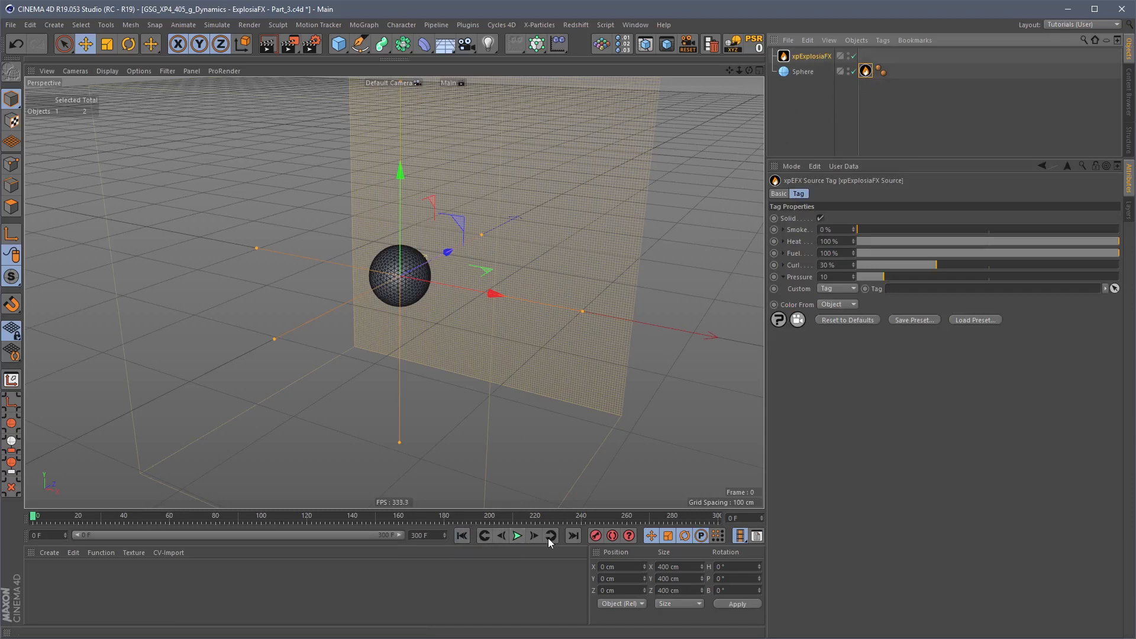
pyautogui.click(517, 535)
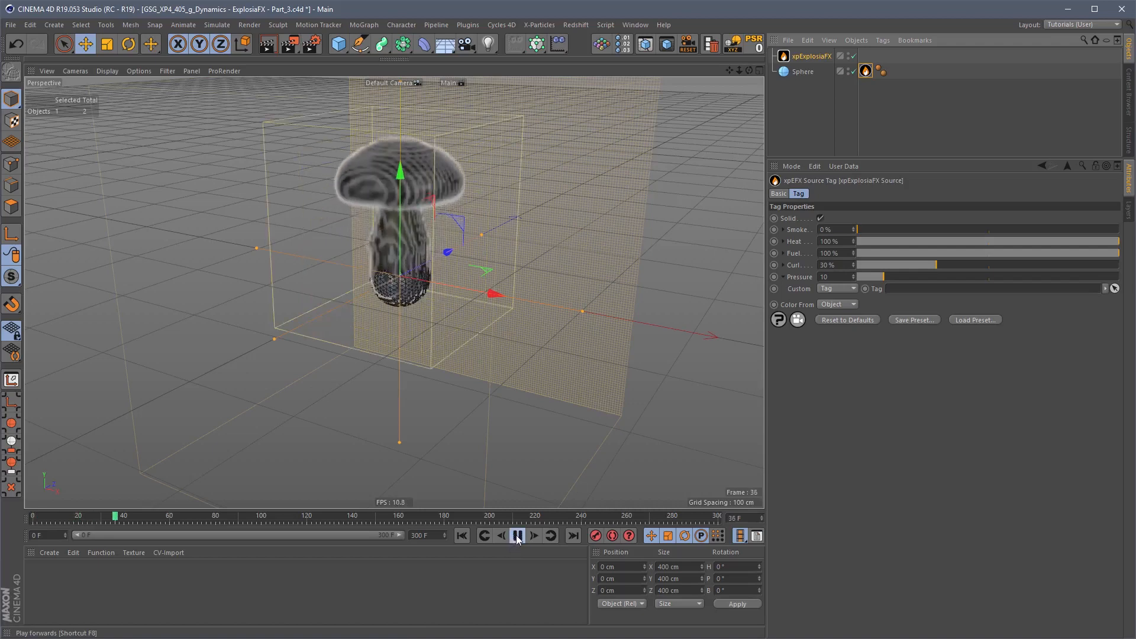
pyautogui.click(517, 536)
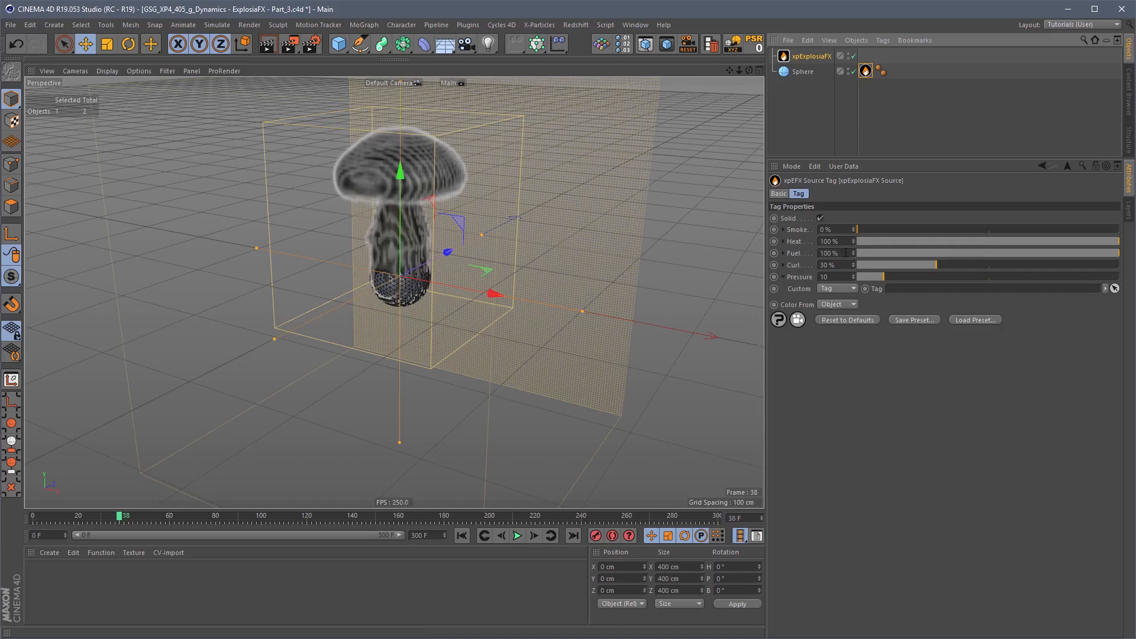
# Step: Set the source tag's Fuel to 0% and preview the simulation again from the first frame, pausing it partway
pyautogui.doubleClick(846, 253)
pyautogui.write('0')
pyautogui.press('Return')
pyautogui.click(461, 535)
pyautogui.click(518, 535)
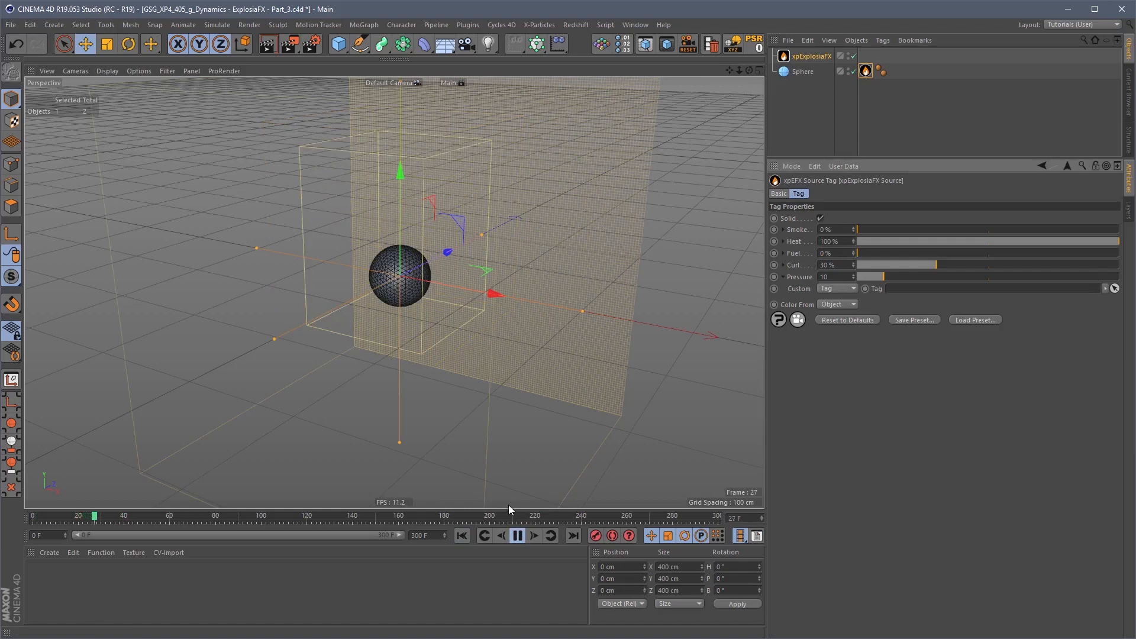
pyautogui.click(518, 536)
# Step: View the xpExplosiaFX simulation in the Temperature display and switch it back to Fuel + Smoke
pyautogui.click(811, 55)
pyautogui.click(1047, 193)
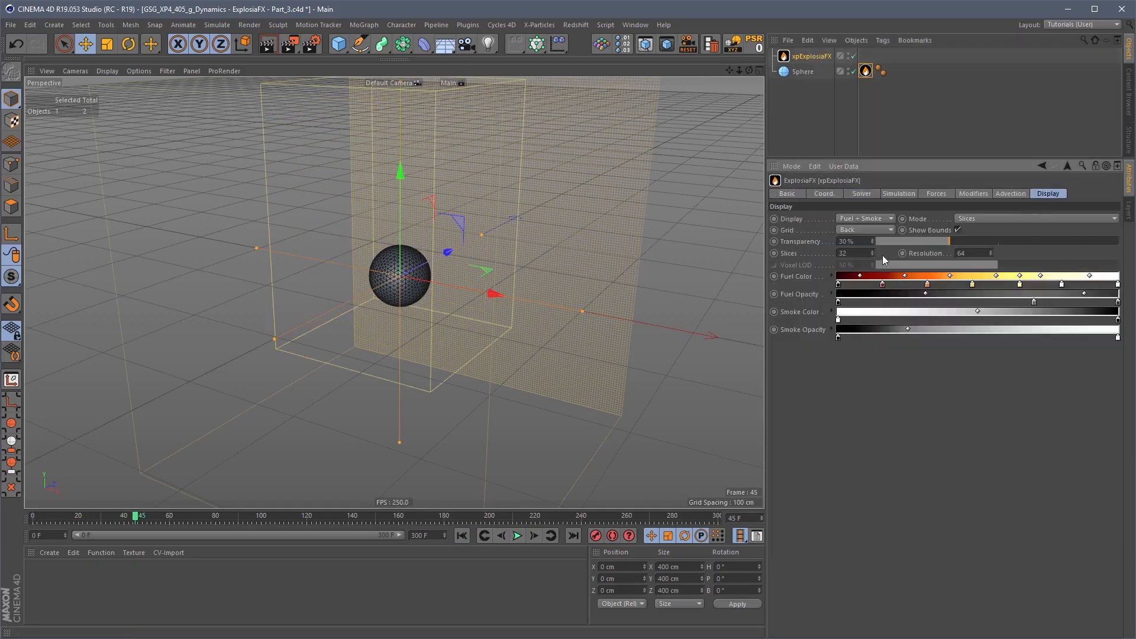
pyautogui.click(871, 223)
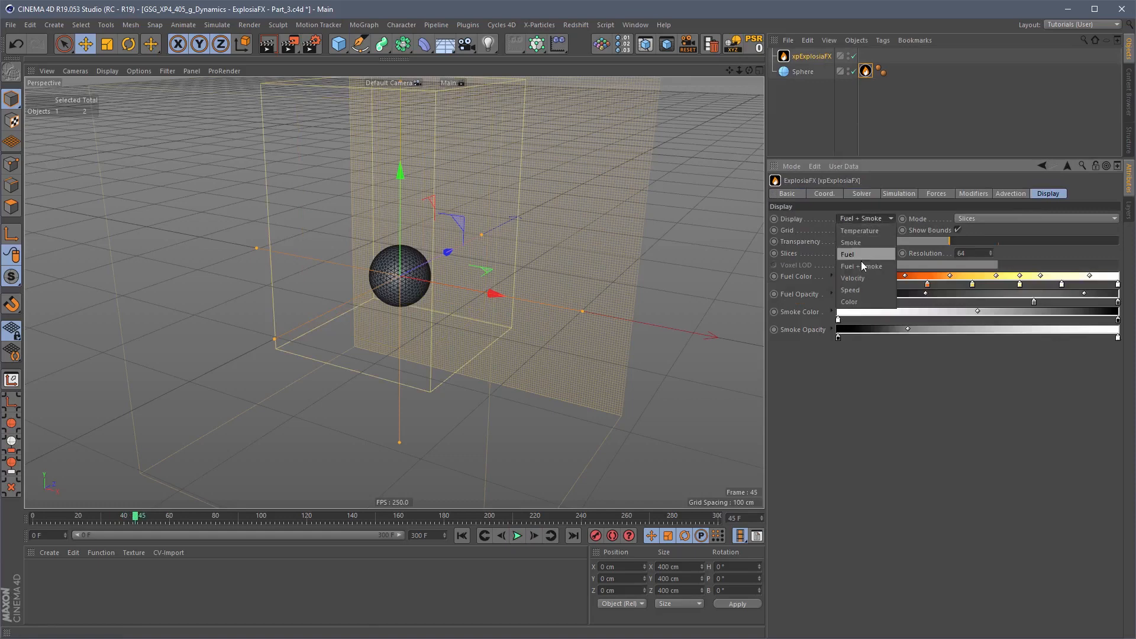
pyautogui.click(868, 232)
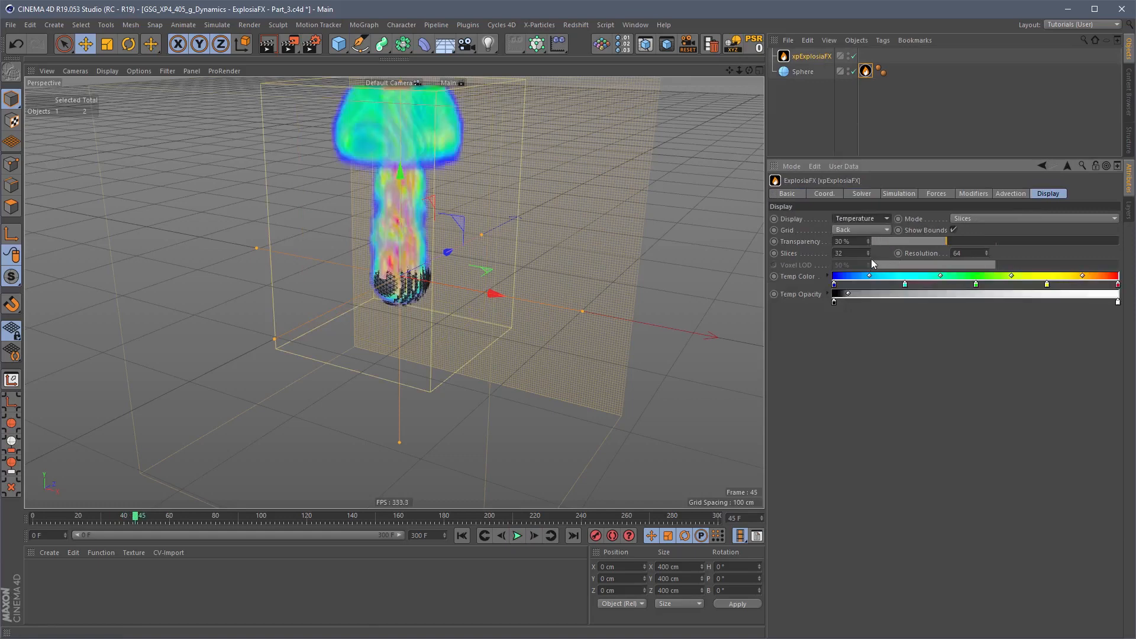
pyautogui.click(873, 220)
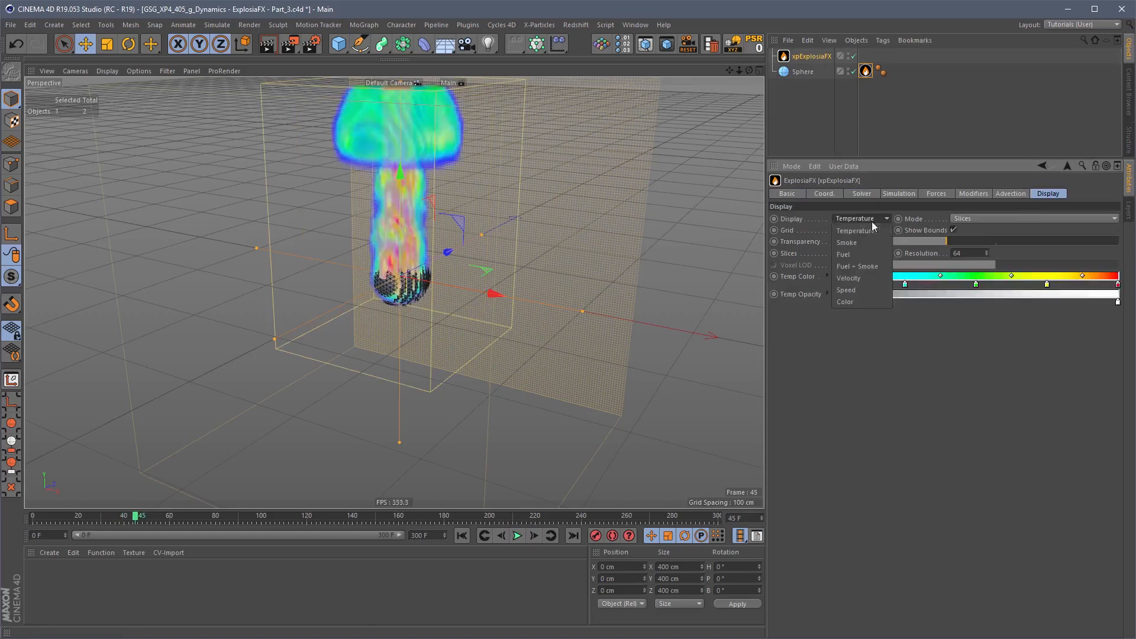
pyautogui.click(866, 264)
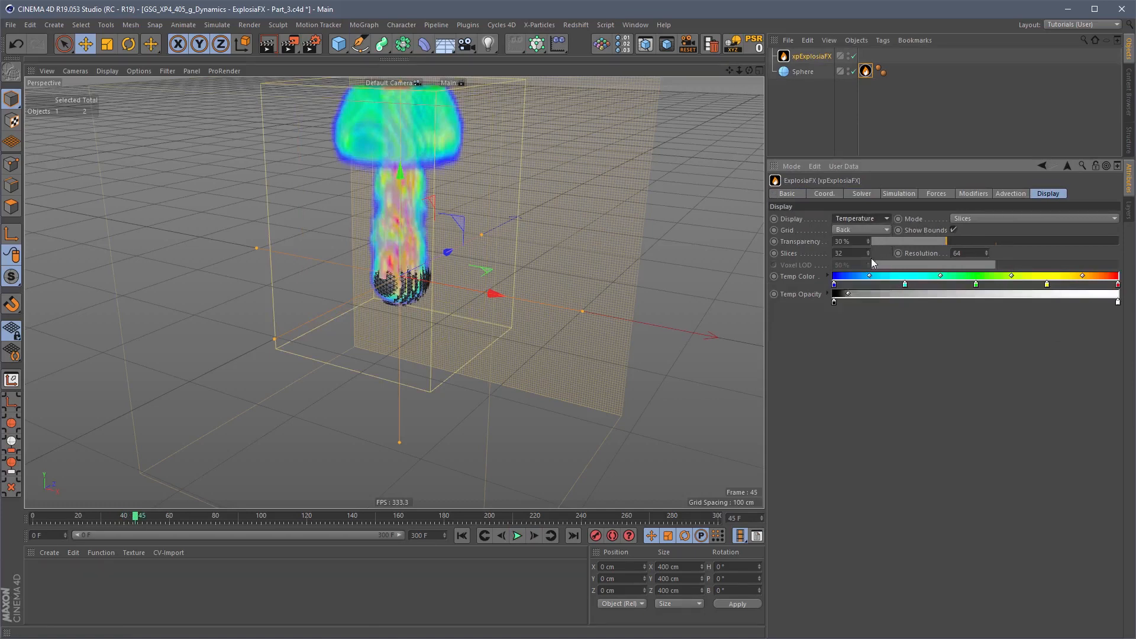
# Step: Set the Fuel of the sphere's source tag to 100%
pyautogui.click(866, 72)
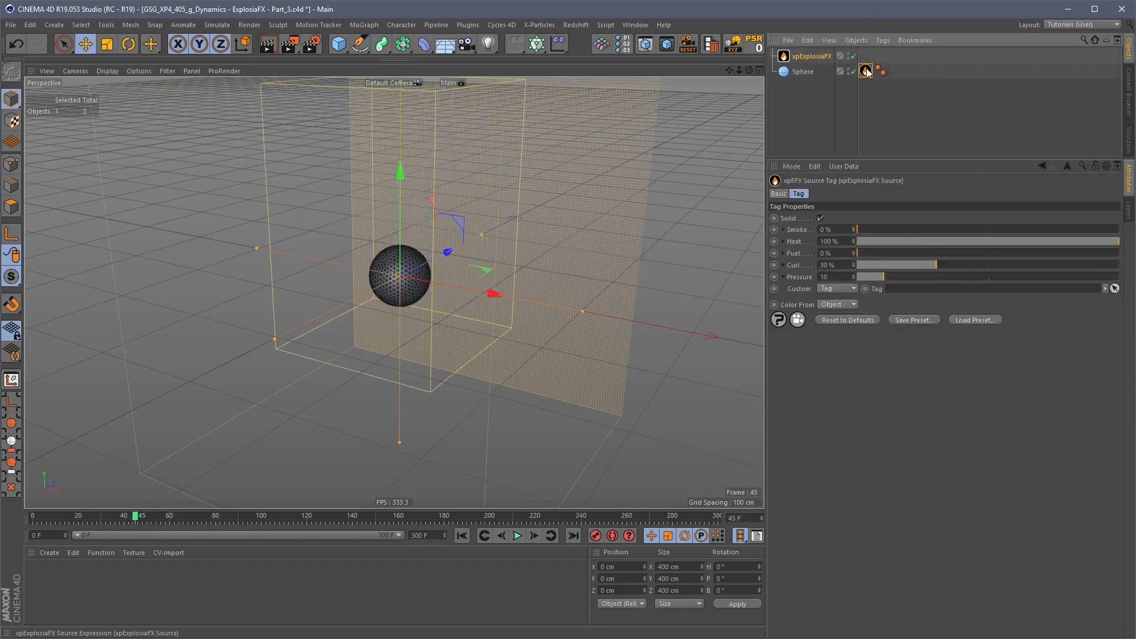
pyautogui.click(829, 253)
pyautogui.write('100')
pyautogui.press('Return')
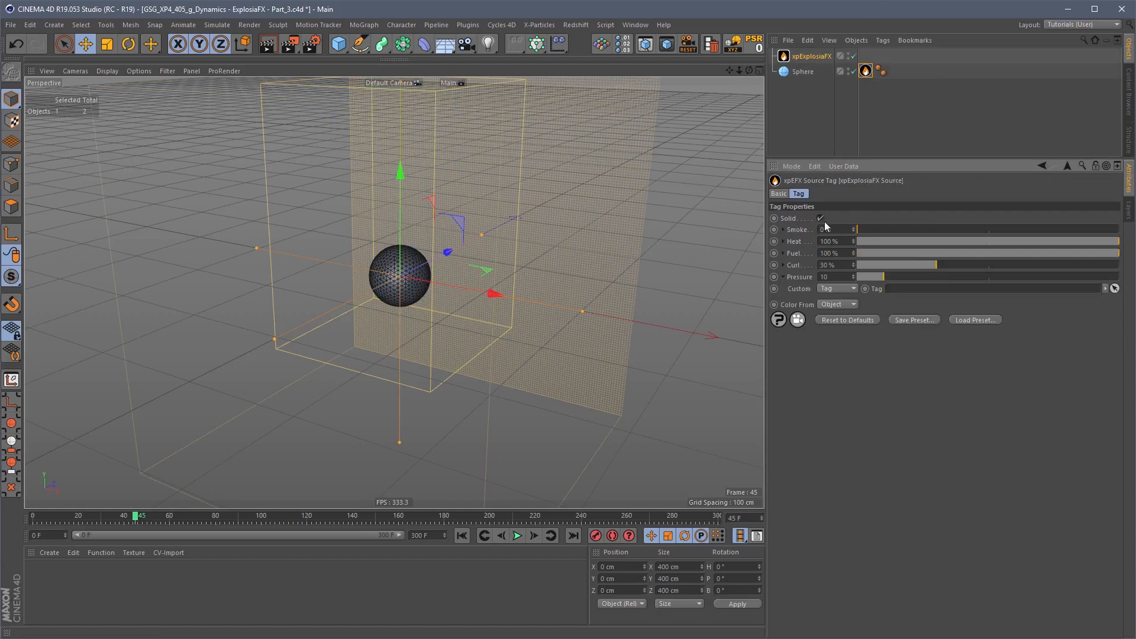
# Step: Set the source tag's Smoke and Heat to 100% and Fuel to 0%, and preview the simulation from the start
pyautogui.moveTo(864, 241); pyautogui.dragTo(822, 261)
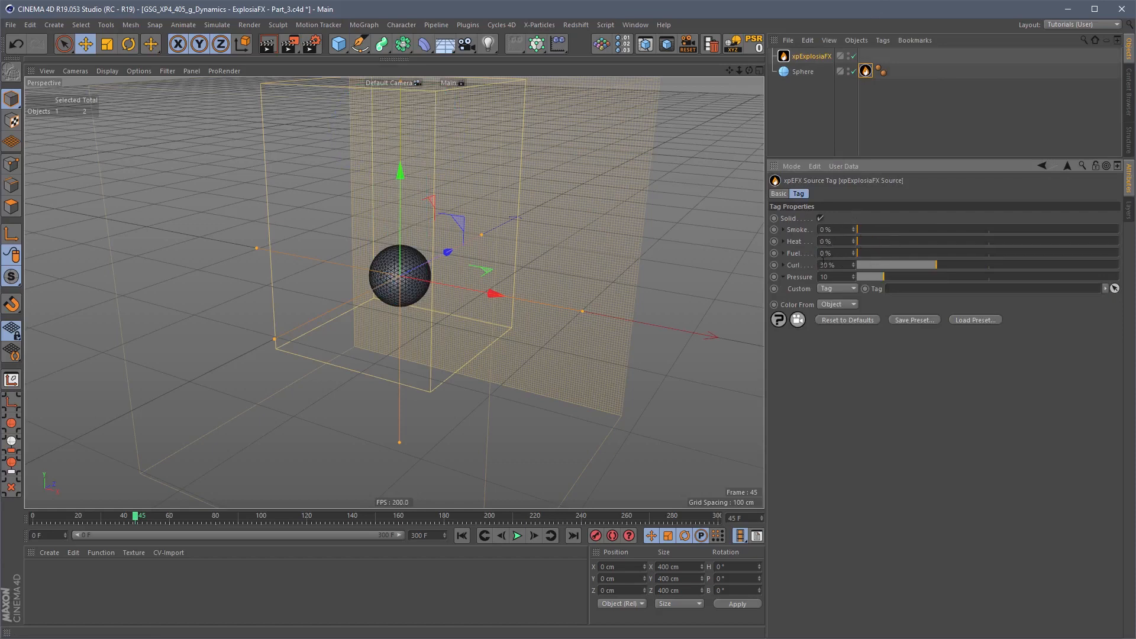
pyautogui.moveTo(881, 229); pyautogui.dragTo(1088, 226)
pyautogui.moveTo(875, 241); pyautogui.dragTo(1051, 254)
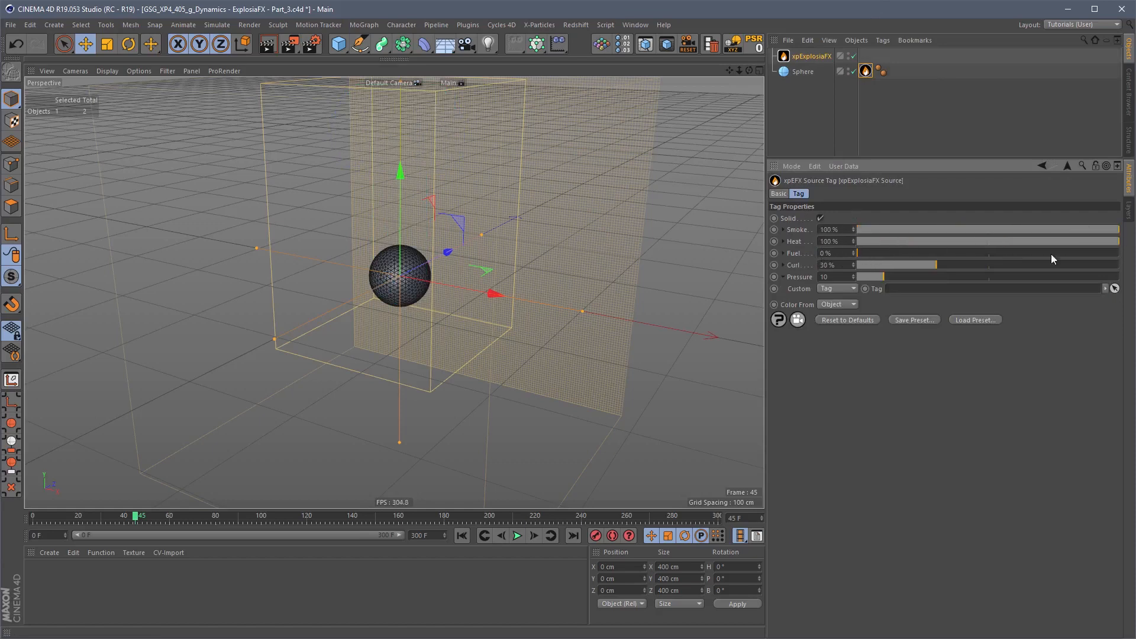
pyautogui.click(462, 535)
pyautogui.click(514, 536)
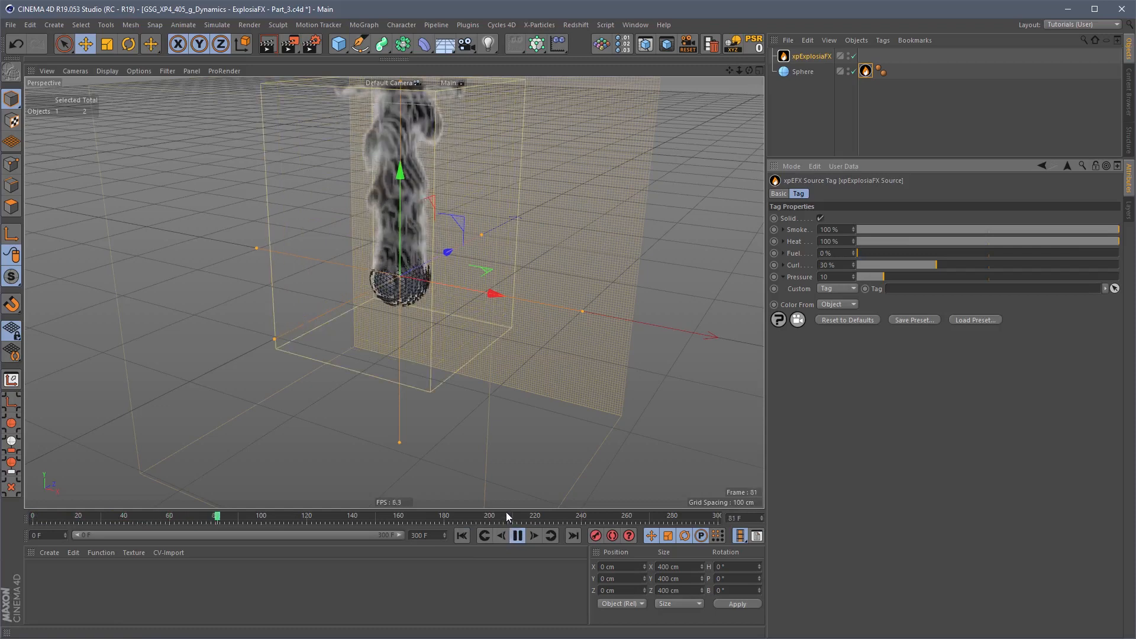
pyautogui.click(517, 537)
# Step: Set the source tag's Smoke to 400% and Heat to 0%, and play the simulation from the start
pyautogui.moveTo(928, 229); pyautogui.dragTo(858, 230)
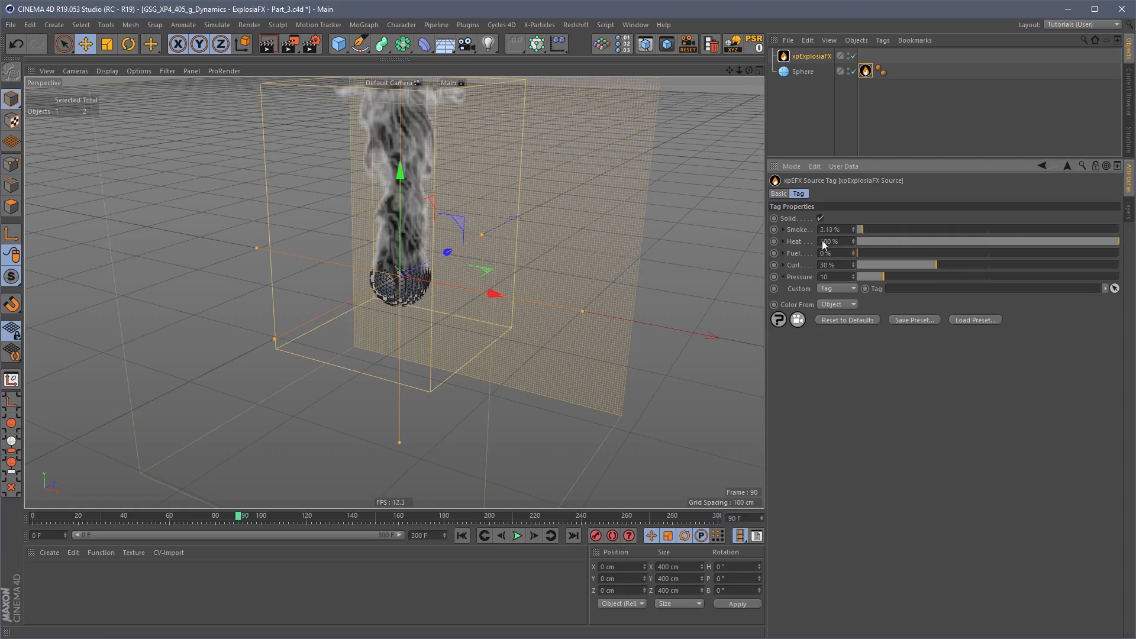
pyautogui.moveTo(927, 247); pyautogui.dragTo(857, 242)
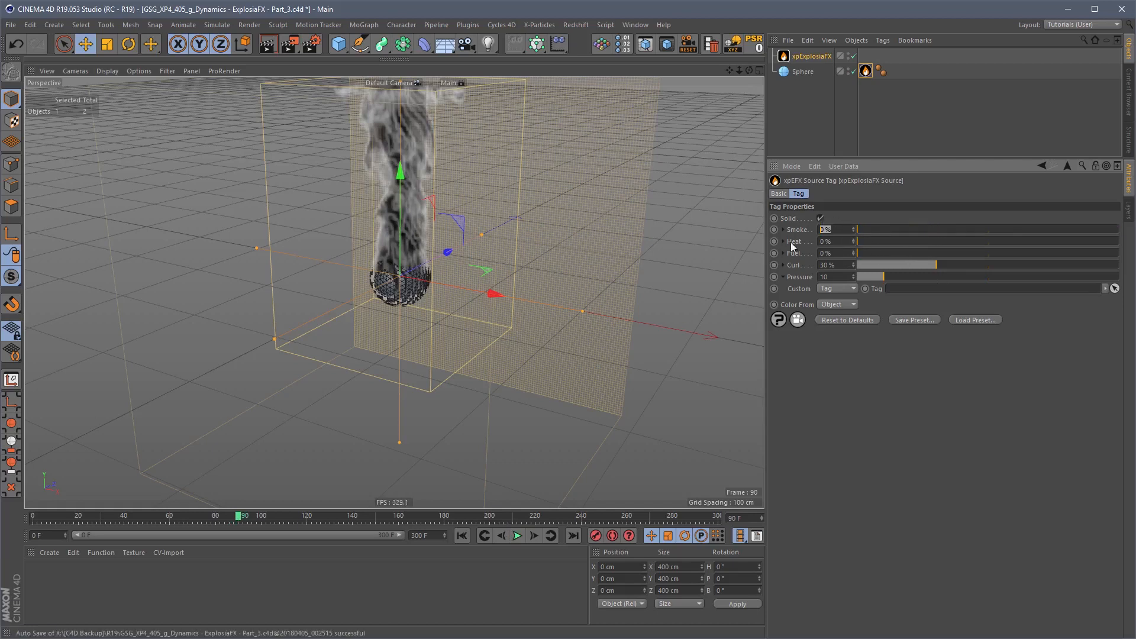
pyautogui.write('400')
pyautogui.press('Return')
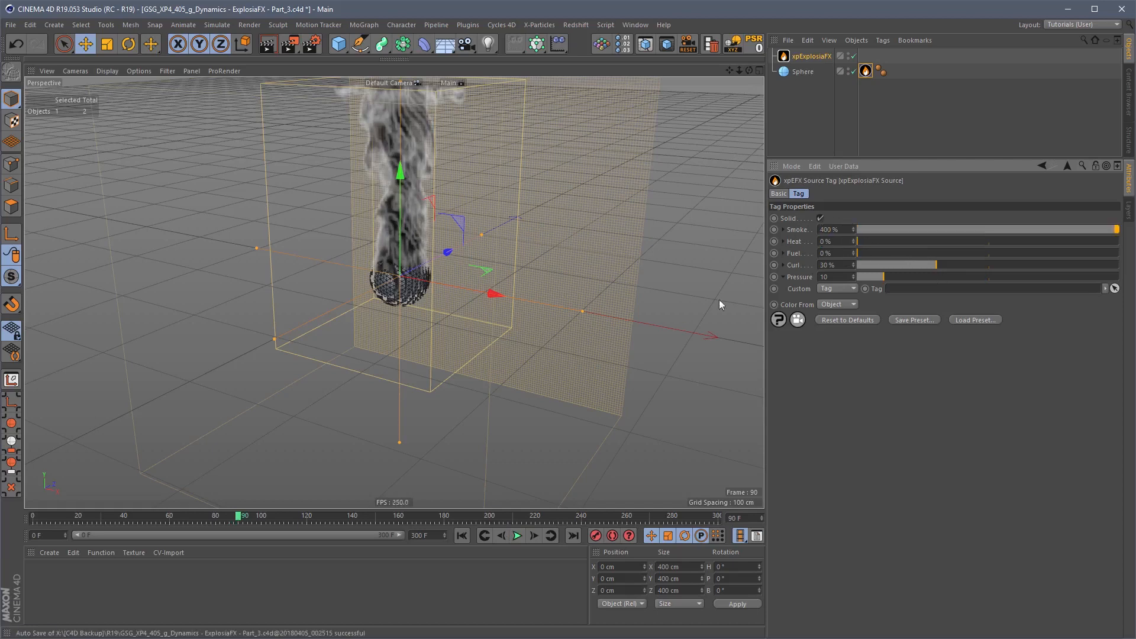
pyautogui.click(461, 537)
pyautogui.click(519, 536)
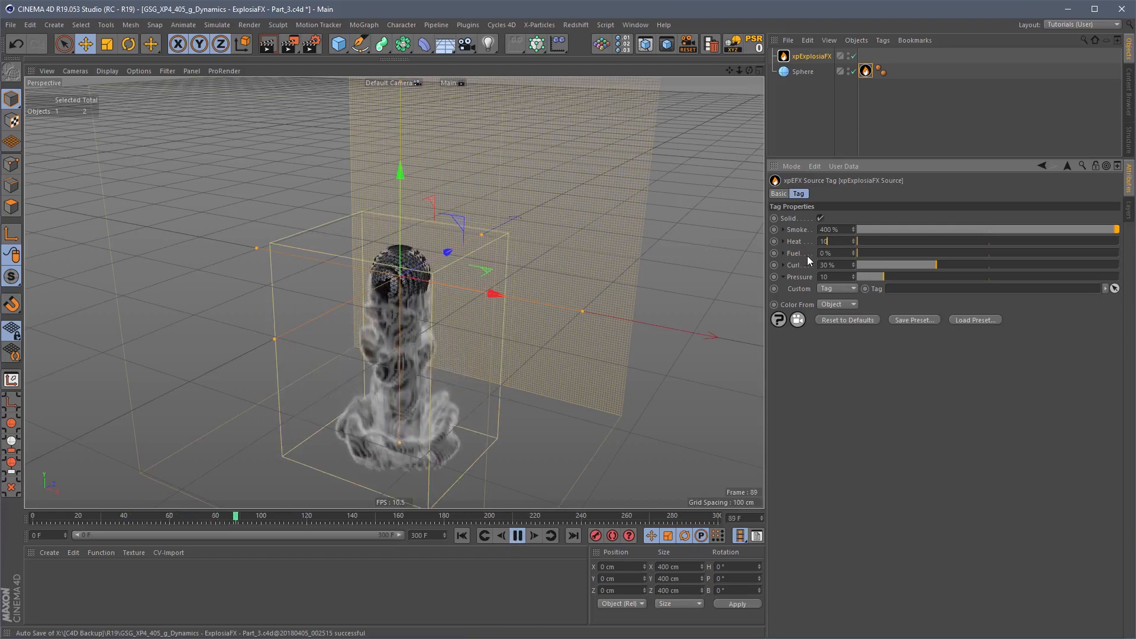
# Step: Set the source tag's Heat to 100% and restart the running simulation from the first frame
pyautogui.moveTo(858, 241); pyautogui.dragTo(1119, 240)
pyautogui.click(463, 535)
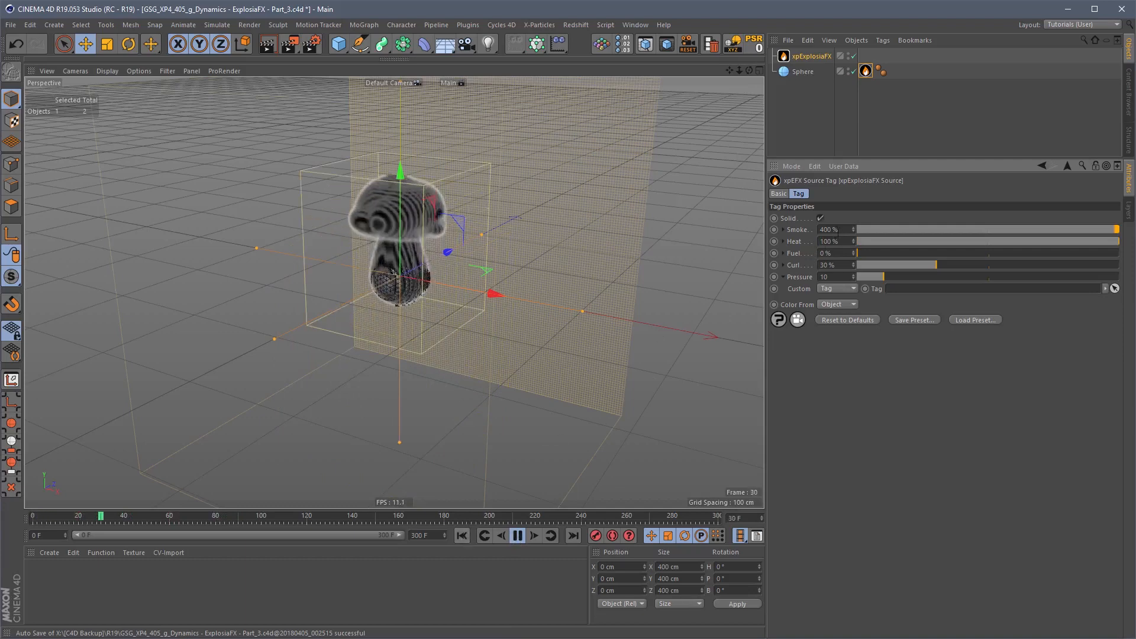
# Step: Restore the source tag's values to Smoke 0%, Heat 100% and Fuel 100%
pyautogui.doubleClick(831, 241)
pyautogui.write('0')
pyautogui.press('Return')
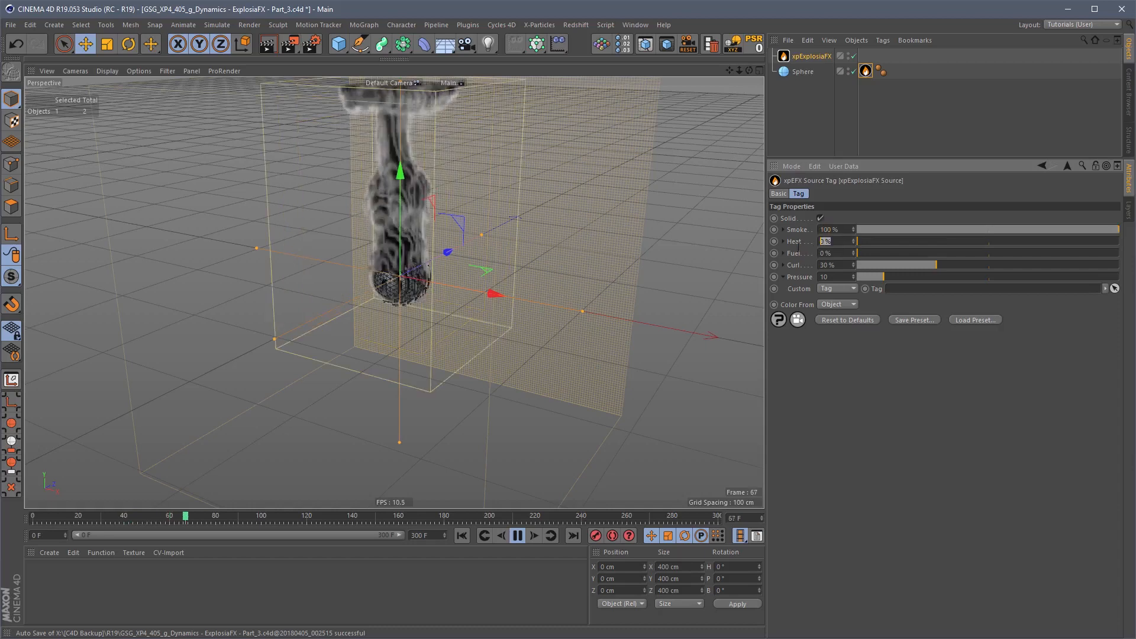
pyautogui.hotkey('ctrl', 'z')
pyautogui.hotkey('ctrl', 'z')
pyautogui.write('0')
pyautogui.press('Tab')
pyautogui.press('Tab')
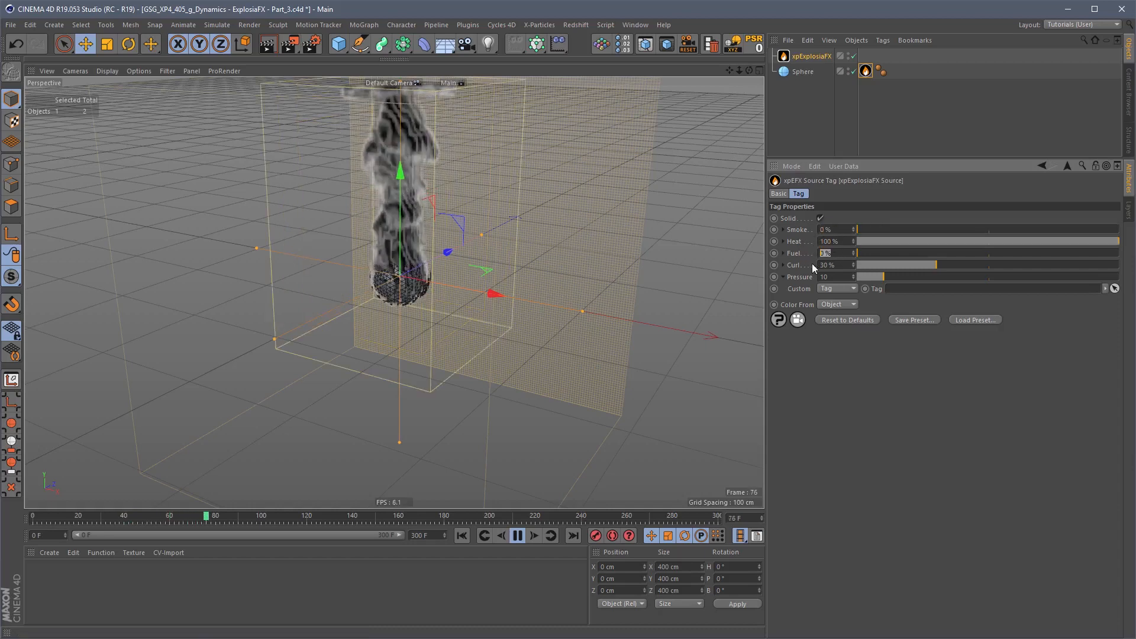
pyautogui.write('100')
pyautogui.press('Return')
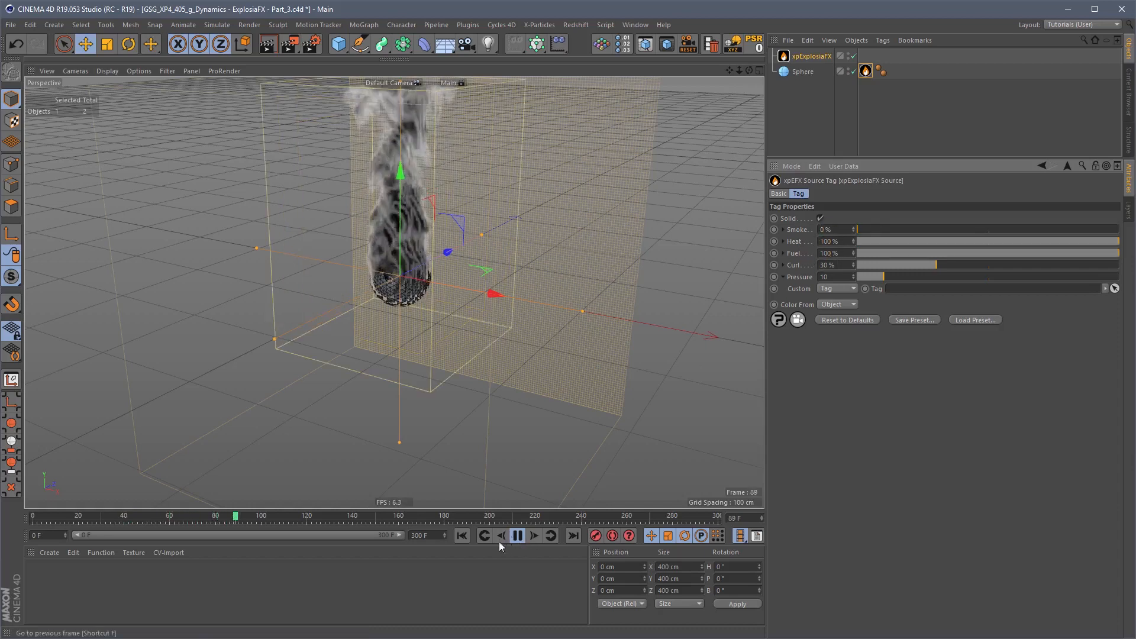
# Step: Replay the simulation from the first frame with the restored source values and pause it
pyautogui.hotkey('shift', 'f')
pyautogui.click(517, 536)
pyautogui.click(517, 536)
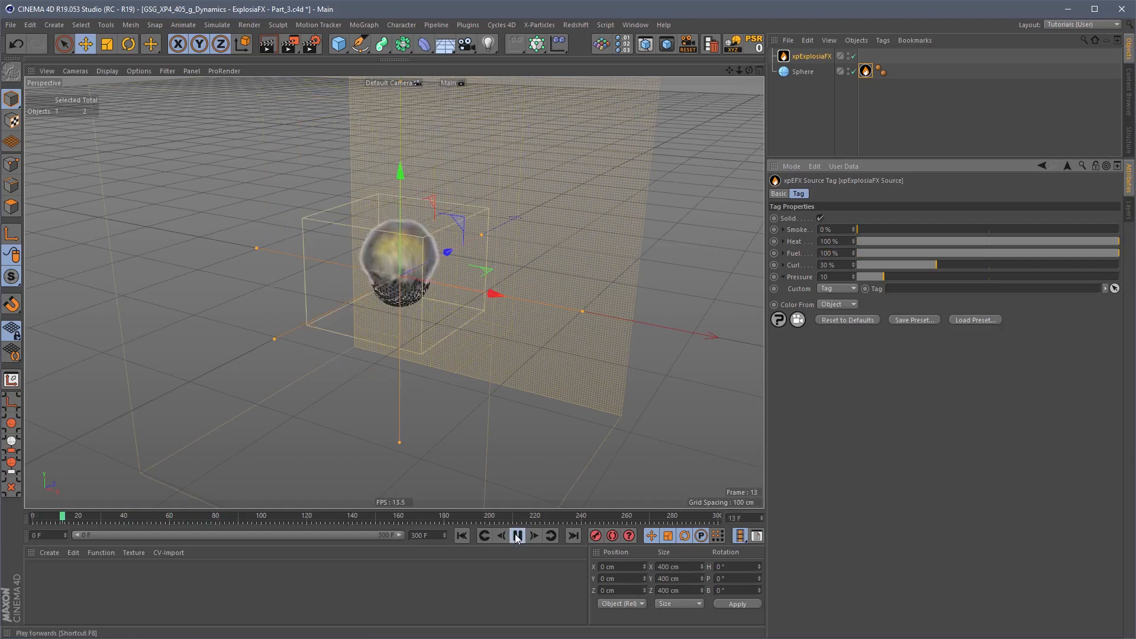
pyautogui.click(517, 536)
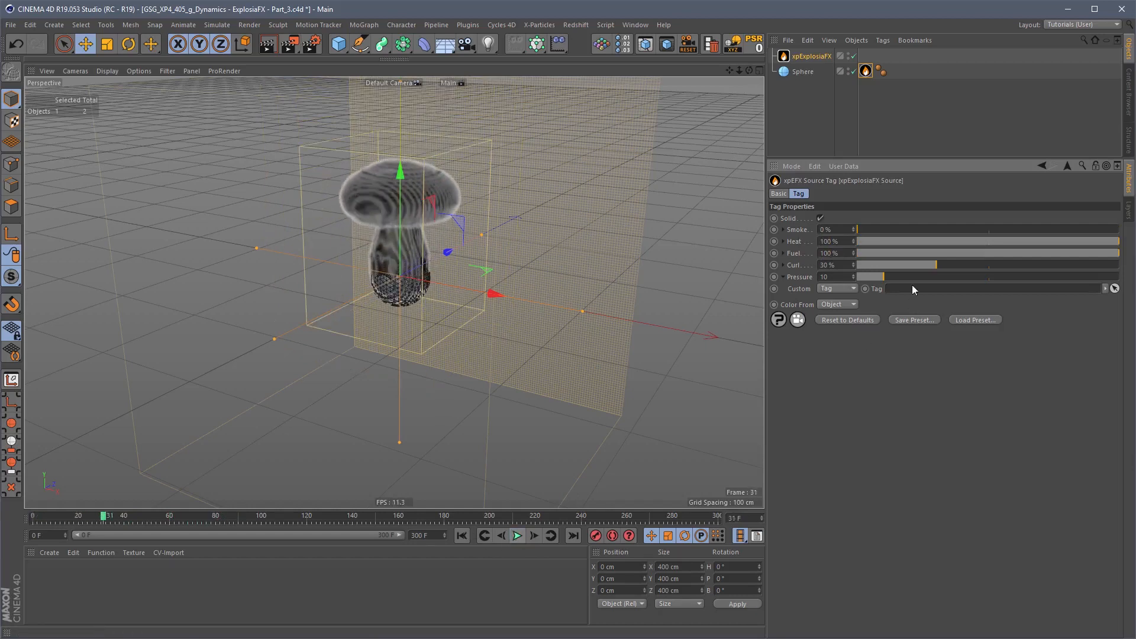
# Step: Raise the source tag's Curl to 400% and preview the simulation, pausing it partway
pyautogui.moveTo(954, 264); pyautogui.dragTo(1120, 264)
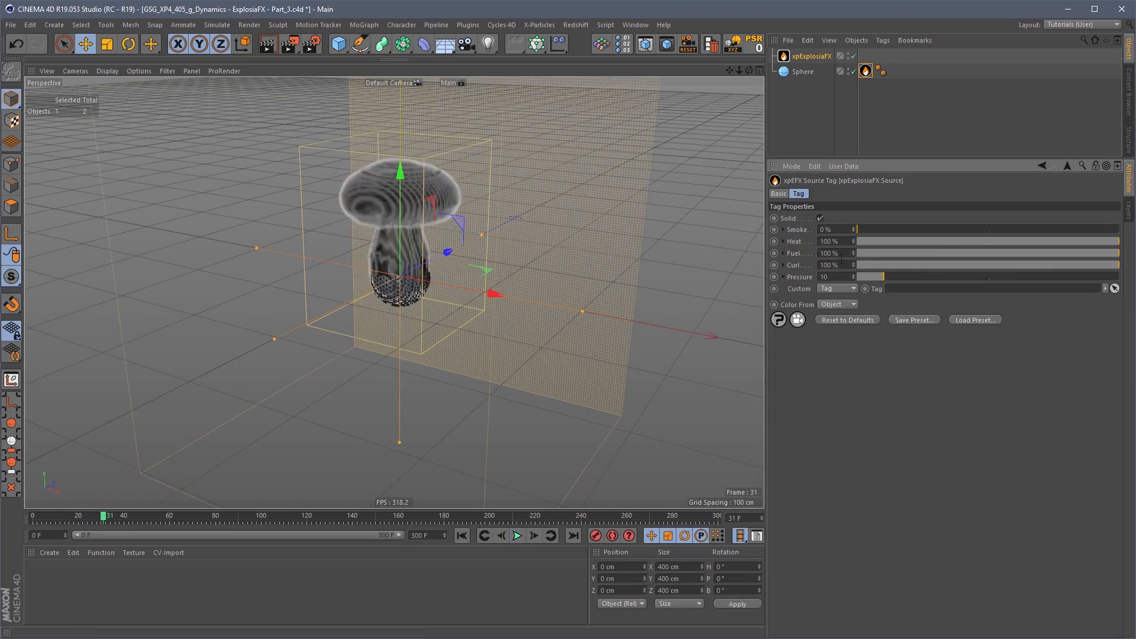
pyautogui.moveTo(840, 266); pyautogui.dragTo(785, 291)
pyautogui.write('400')
pyautogui.press('Return')
pyautogui.click(516, 537)
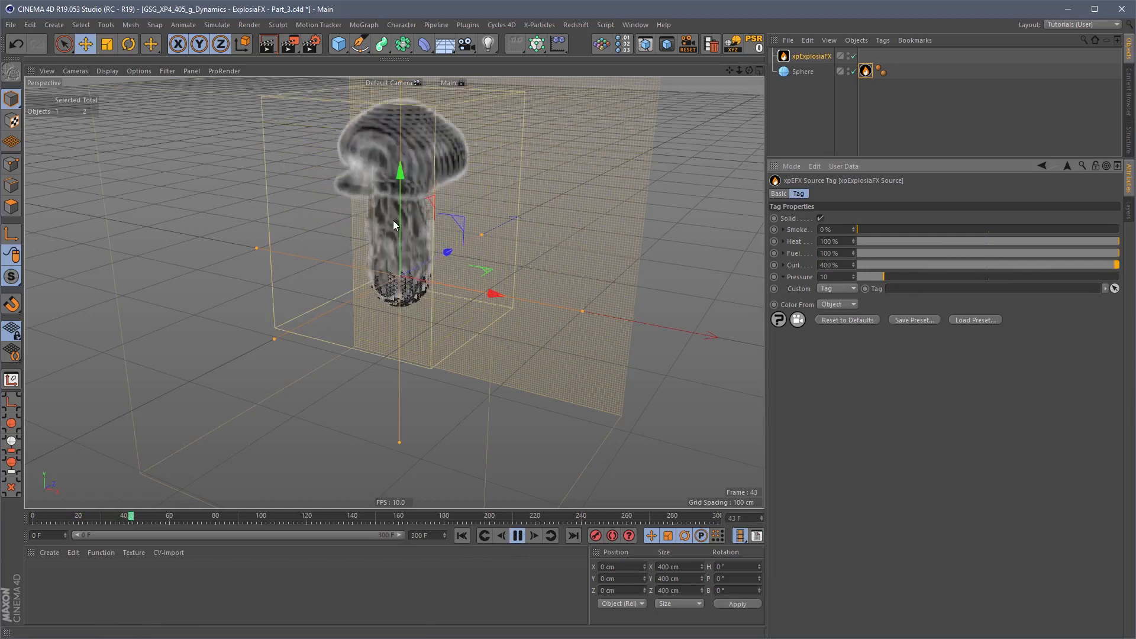
pyautogui.click(517, 536)
# Step: Set the source tag's Curl to 4000% and preview the simulation from the first frame, pausing it partway
pyautogui.click(829, 264)
pyautogui.write('0')
pyautogui.press('Return')
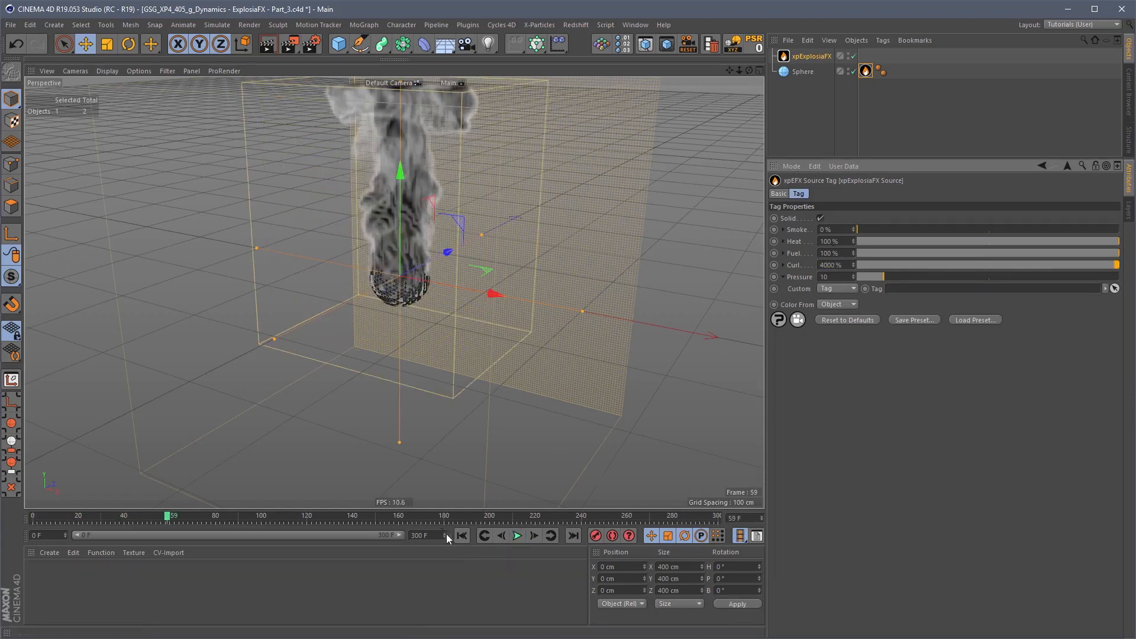
pyautogui.click(462, 536)
pyautogui.click(517, 536)
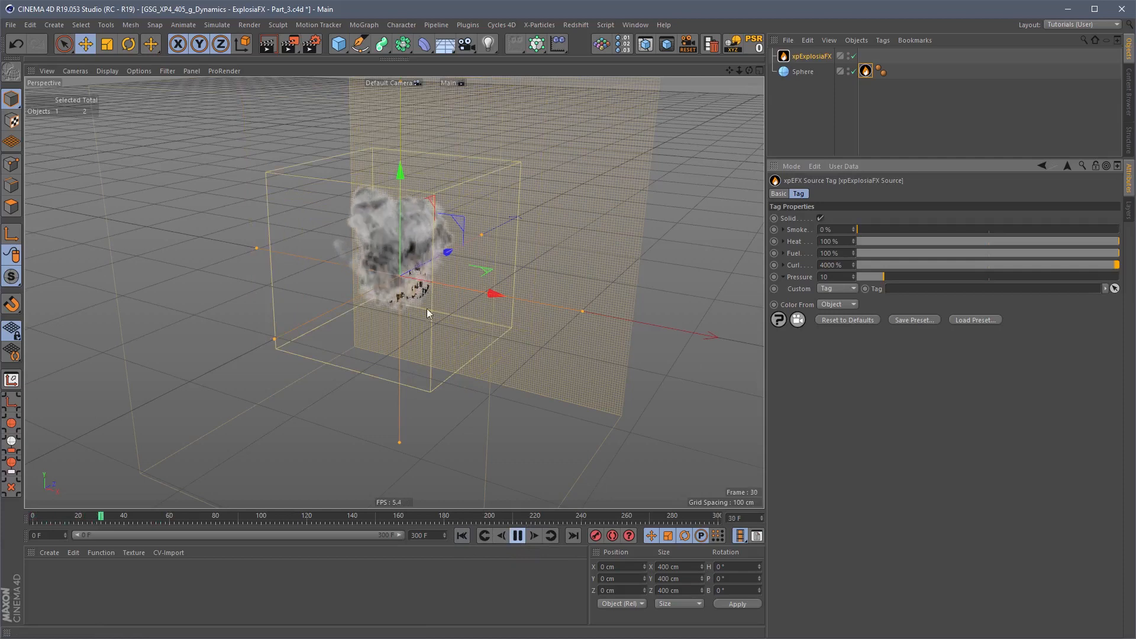
pyautogui.click(519, 536)
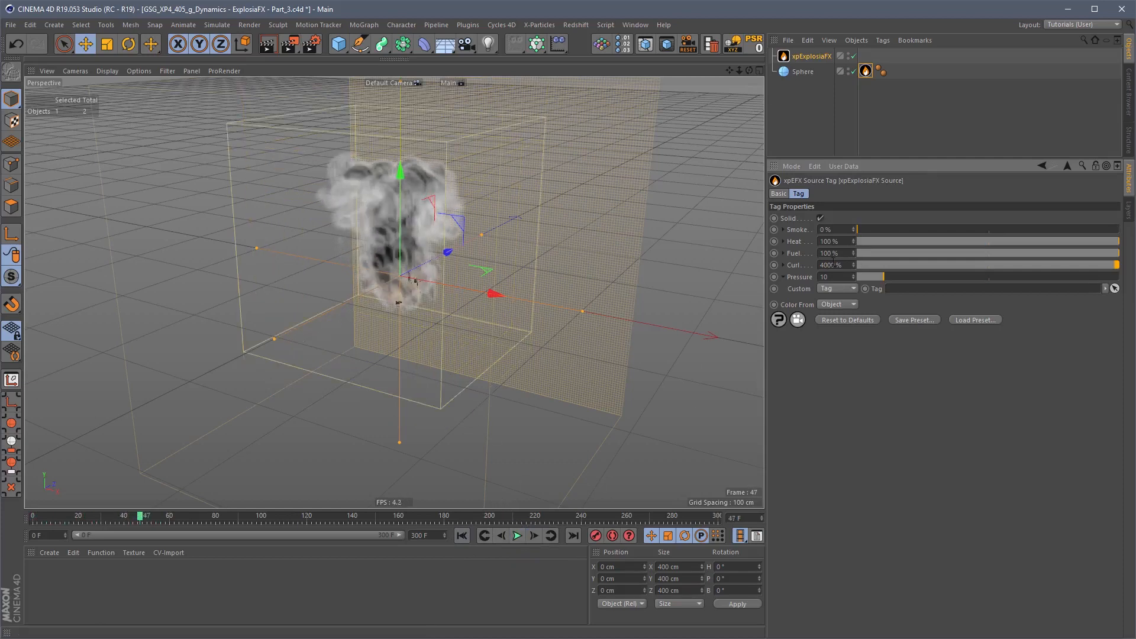
# Step: Set the source tag's Curl back to 30%
pyautogui.click(829, 264)
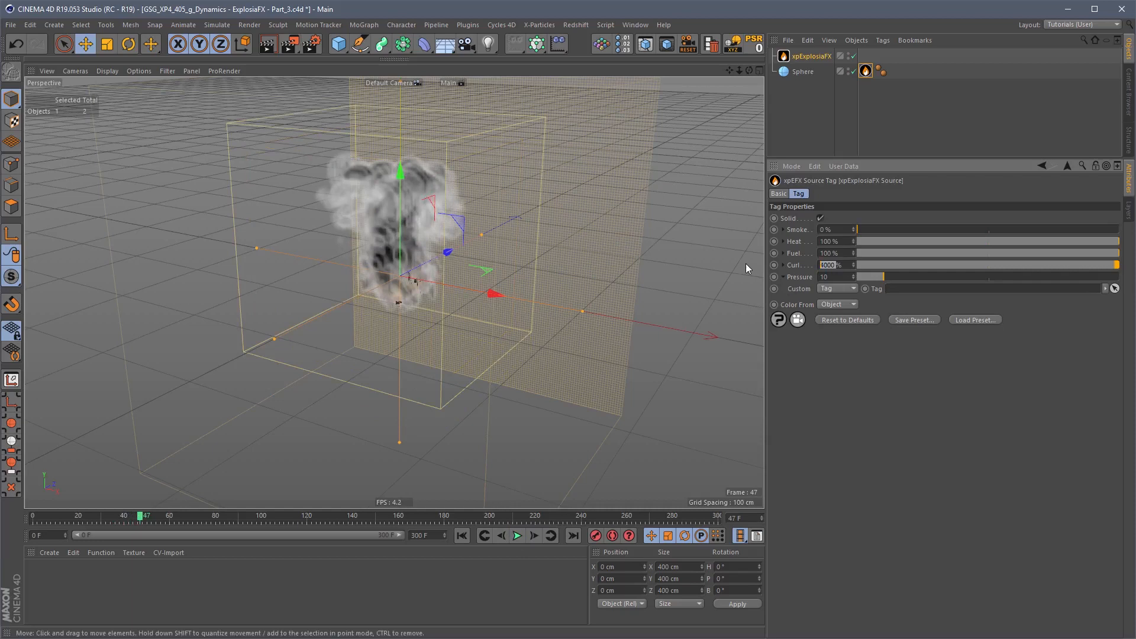
pyautogui.write('30')
pyautogui.press('Return')
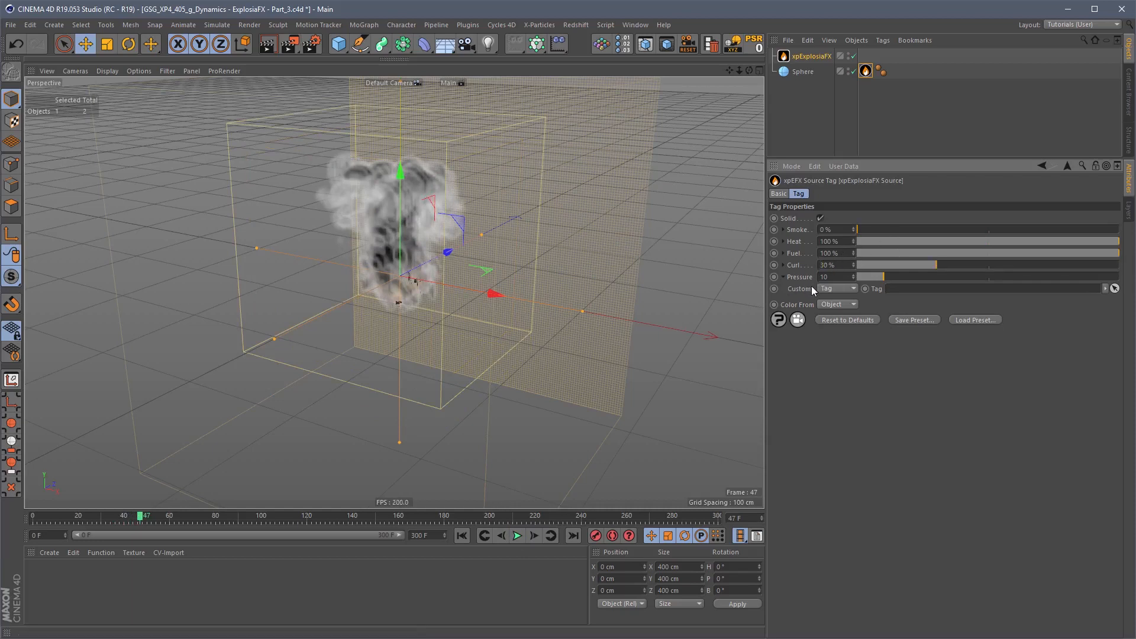
# Step: Keep the source tag's Curl at 30% and preview the simulation from the first frame with Pressure at 10, pausing it partway
pyautogui.write('40')
pyautogui.press('Return')
pyautogui.write('30')
pyautogui.press('Return')
pyautogui.click(462, 536)
pyautogui.click(783, 277)
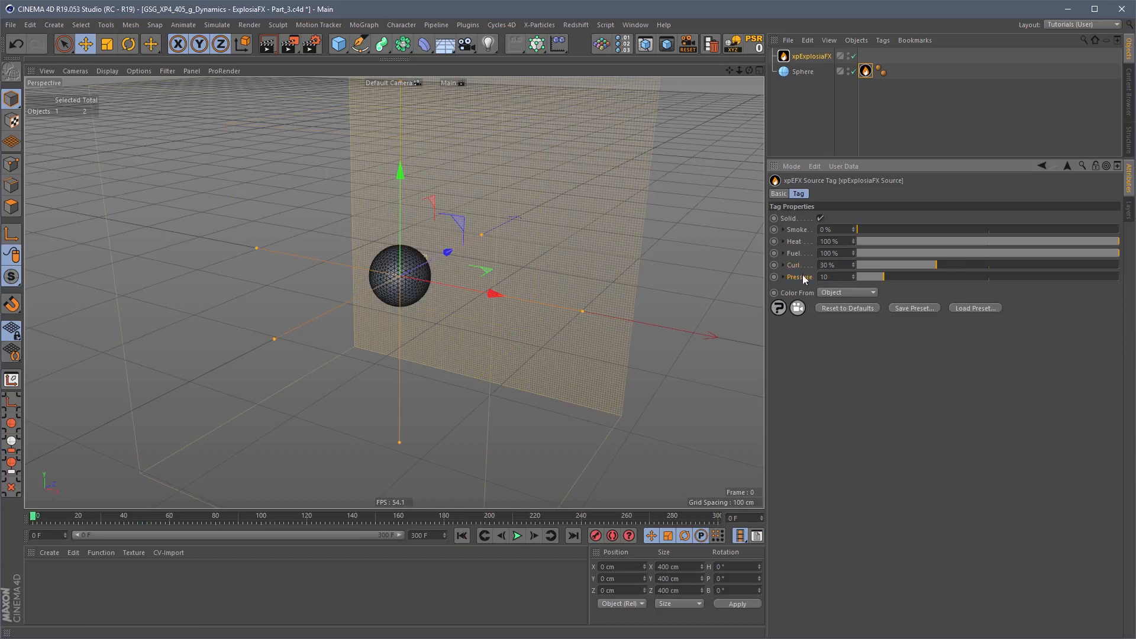
pyautogui.click(516, 536)
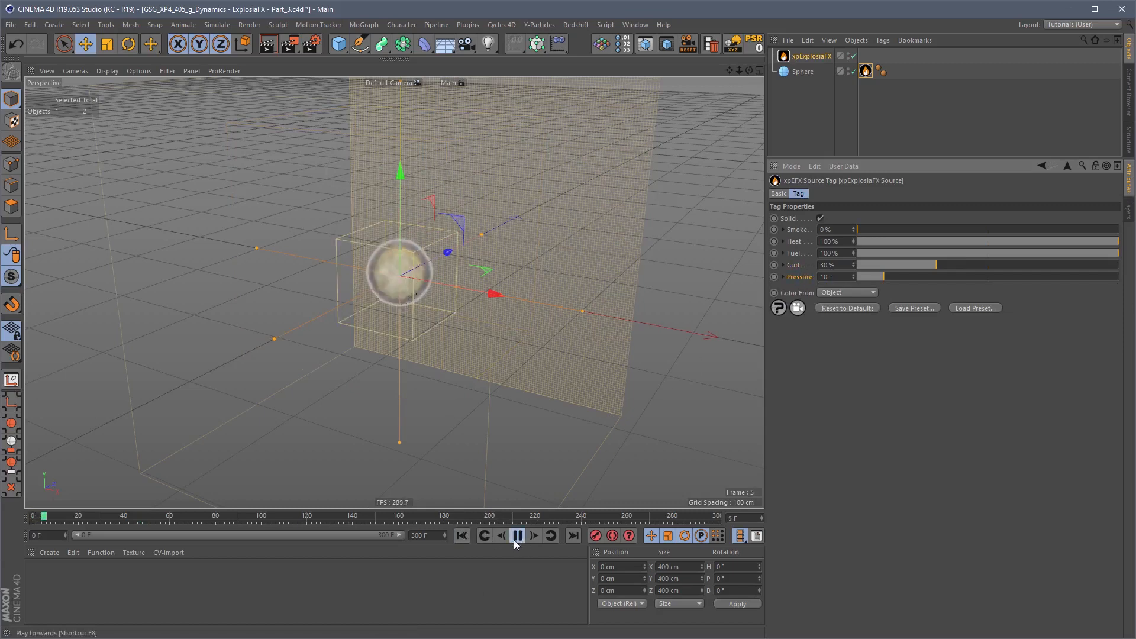
pyautogui.click(515, 537)
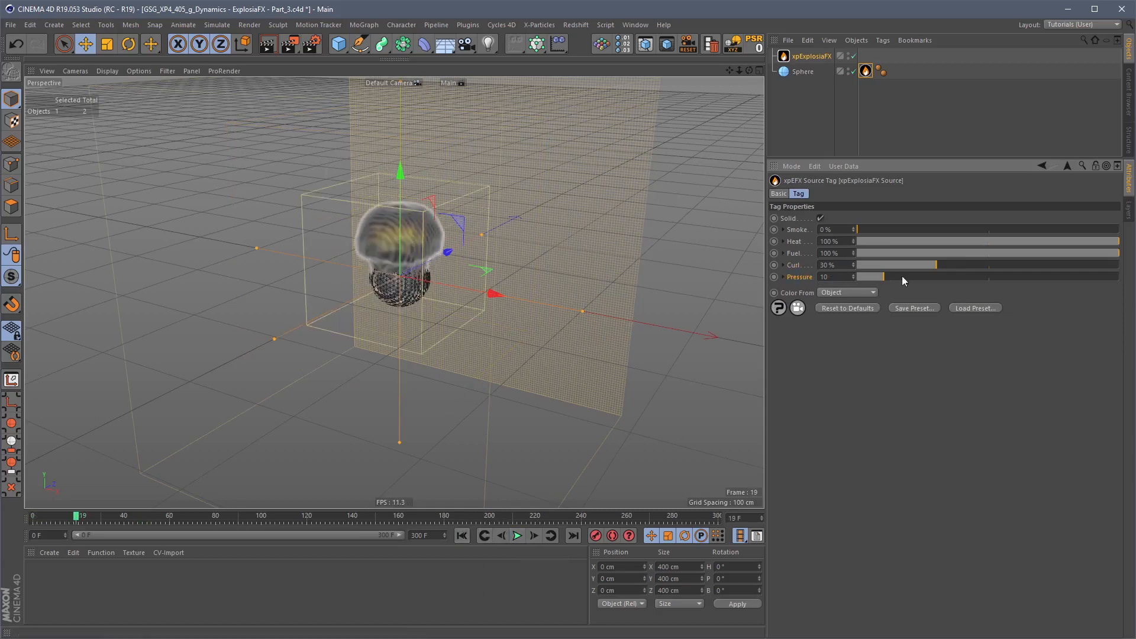
# Step: Set the source tag's Pressure to 0 and preview the simulation from the first frame, pausing it partway
pyautogui.moveTo(902, 277); pyautogui.dragTo(819, 278)
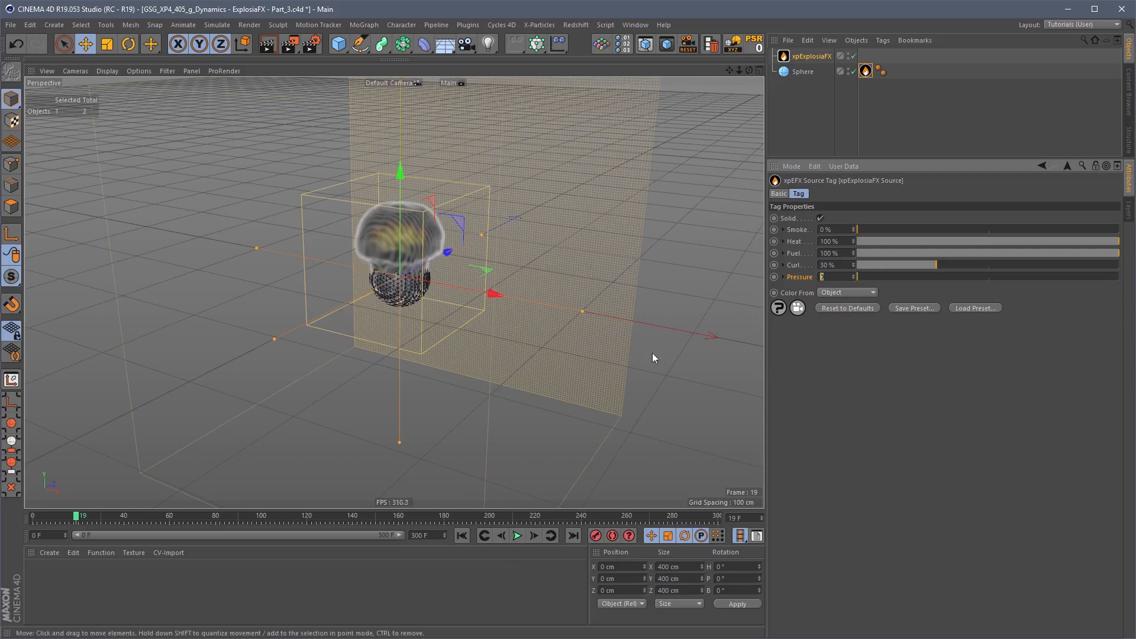
pyautogui.click(462, 537)
pyautogui.click(518, 537)
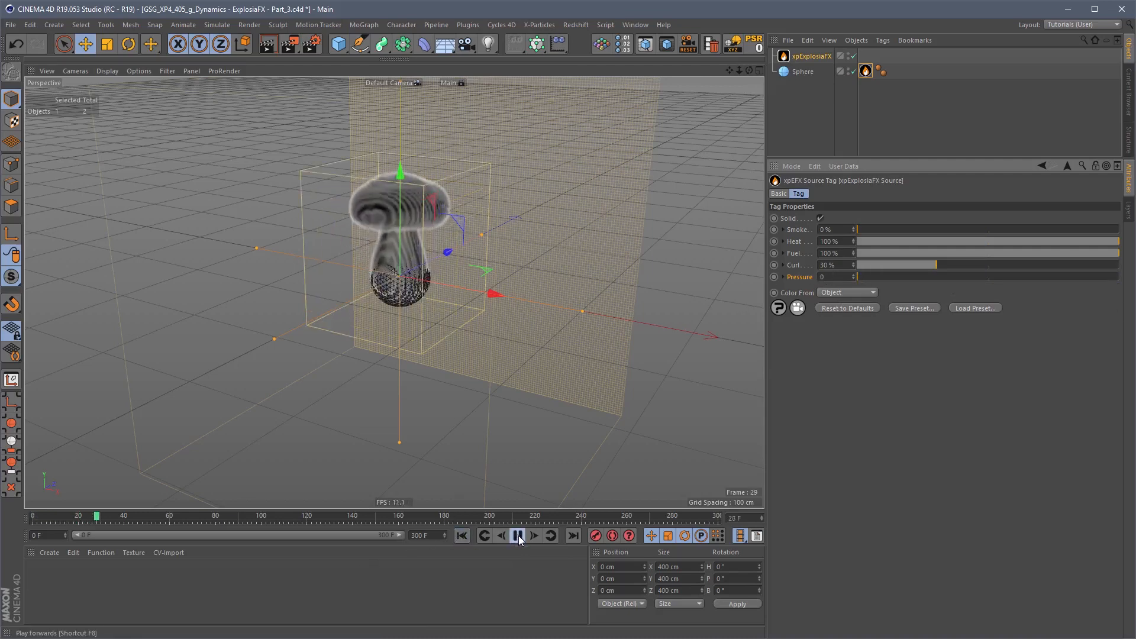
pyautogui.click(519, 538)
# Step: Raise the source tag's Pressure to 100 and preview the simulation from the first frame, pausing it partway
pyautogui.moveTo(858, 278); pyautogui.dragTo(1120, 278)
pyautogui.click(463, 536)
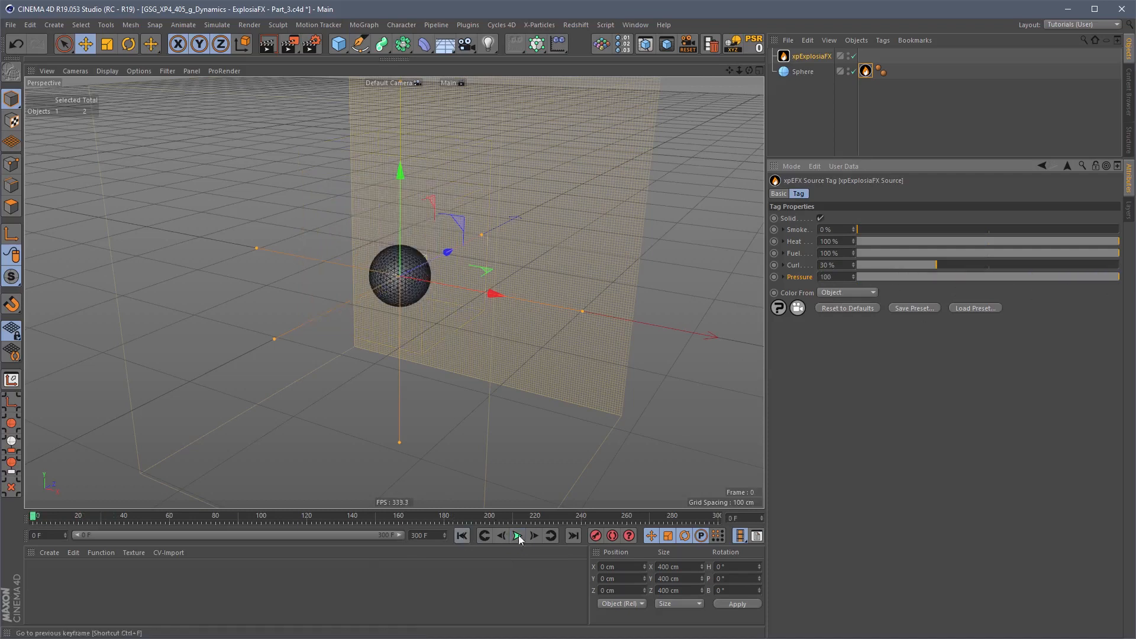
pyautogui.click(517, 536)
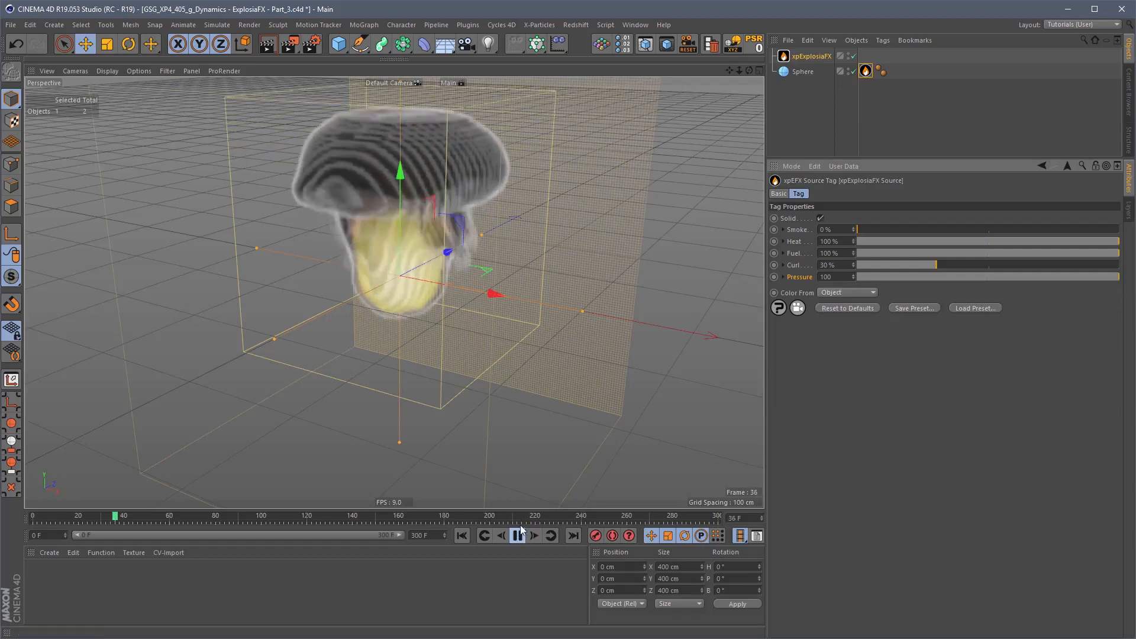
pyautogui.click(519, 535)
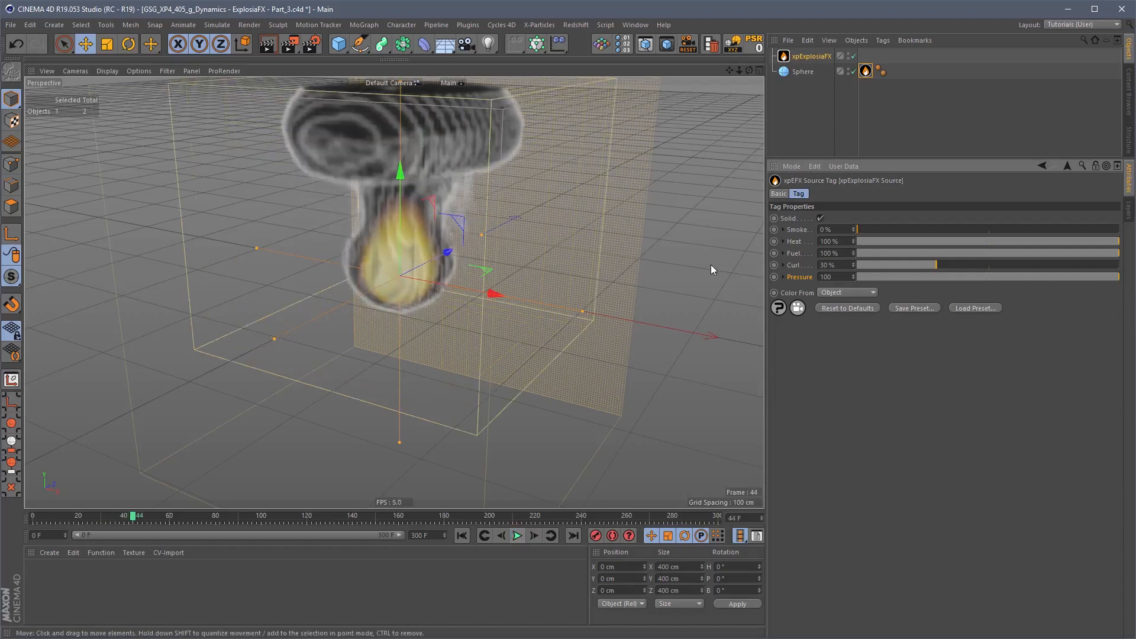
# Step: Try moving the sphere about 77 cm away in the viewport, undo the move, and return to the xpExplosiaFX object's settings
pyautogui.click(803, 72)
pyautogui.moveTo(525, 205); pyautogui.dragTo(463, 243)
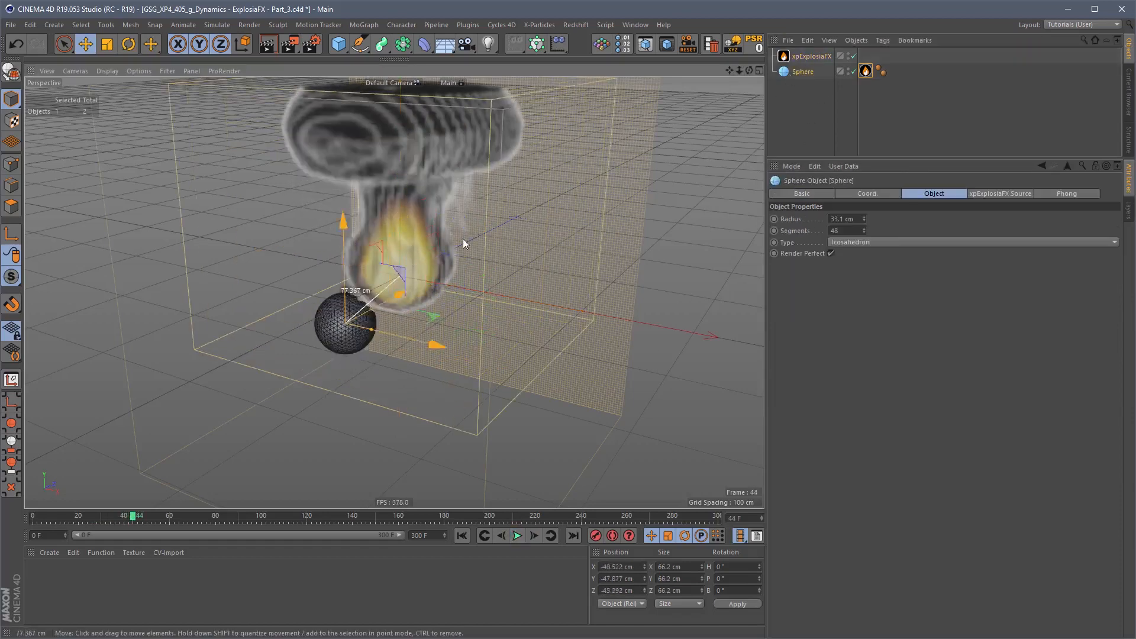
pyautogui.hotkey('ctrl', 'z')
pyautogui.click(410, 261)
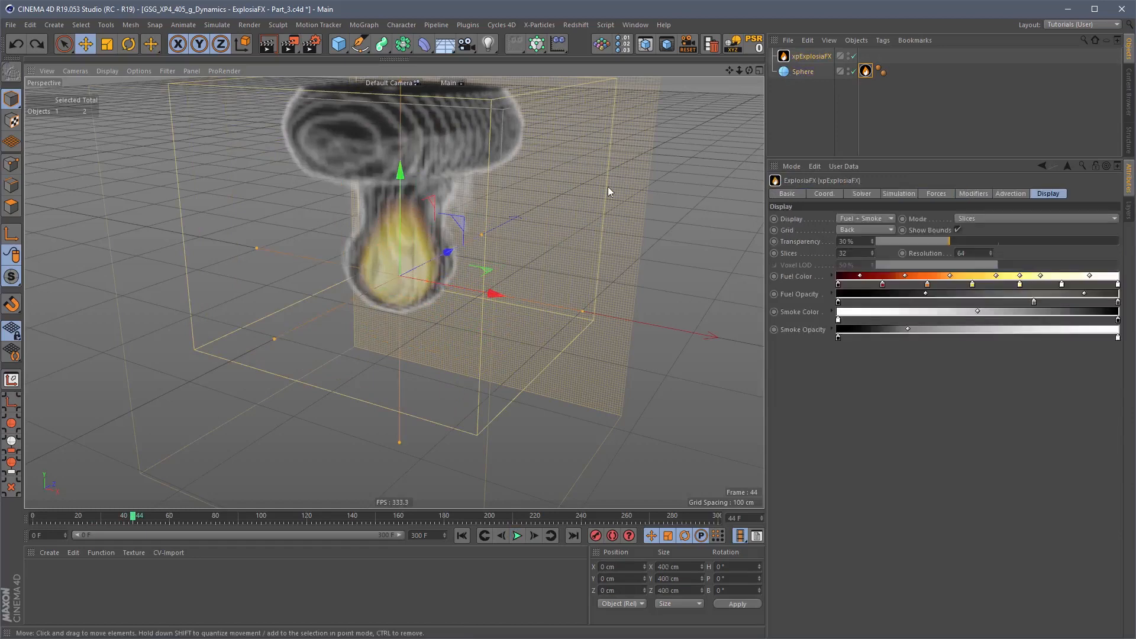
pyautogui.click(817, 66)
pyautogui.click(805, 72)
pyautogui.click(811, 57)
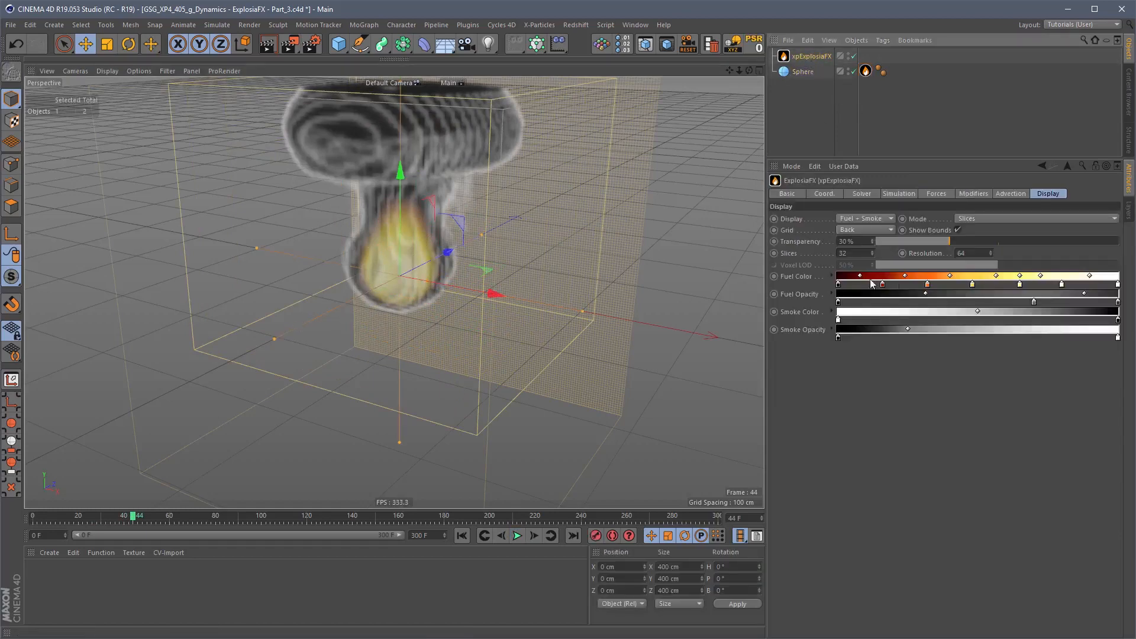
pyautogui.click(899, 193)
# Step: Return the source tag's Pressure to 10 and preview the simulation from the first frame, pausing it early
pyautogui.click(866, 71)
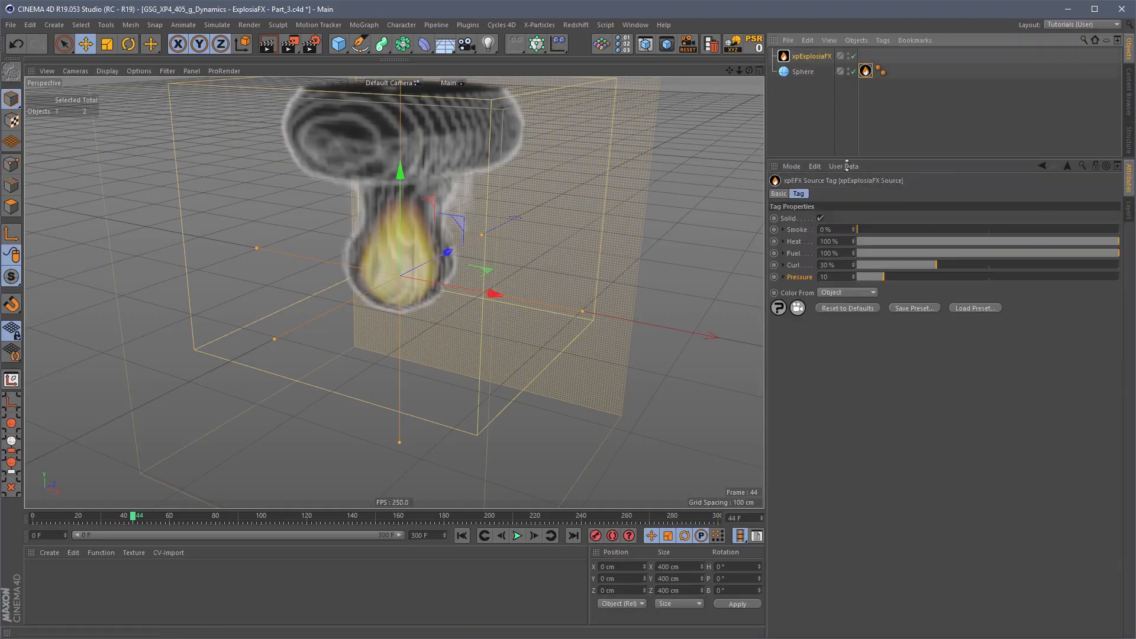
pyautogui.click(518, 536)
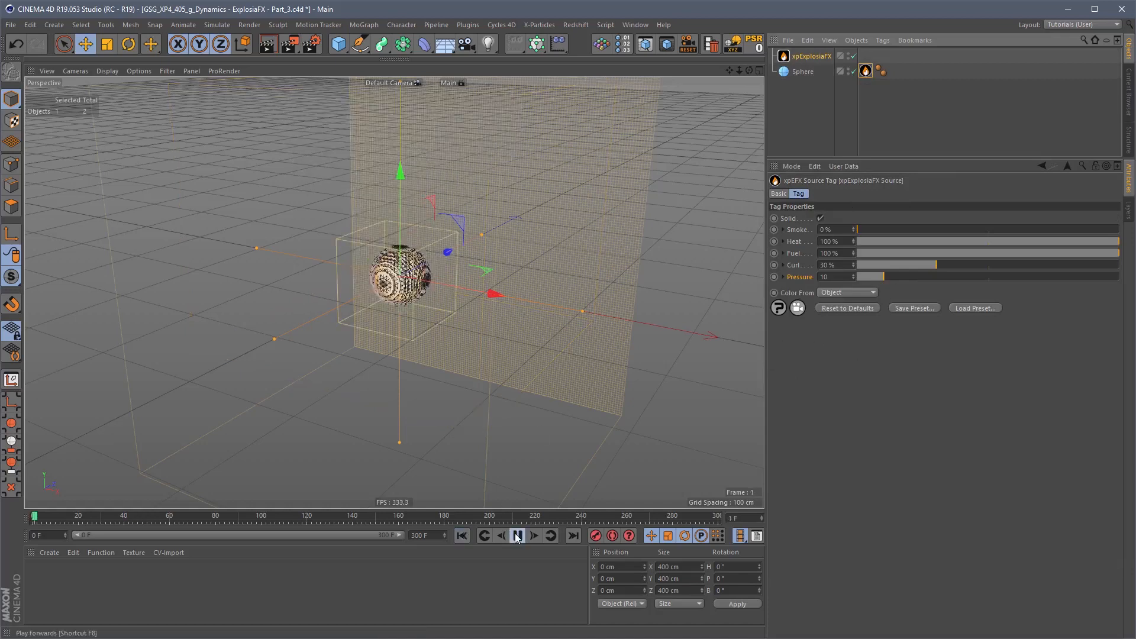
pyautogui.click(517, 535)
# Step: Set the source tag's Pressure to 0 again and replay the opening frames of the simulation
pyautogui.moveTo(866, 276); pyautogui.dragTo(805, 309)
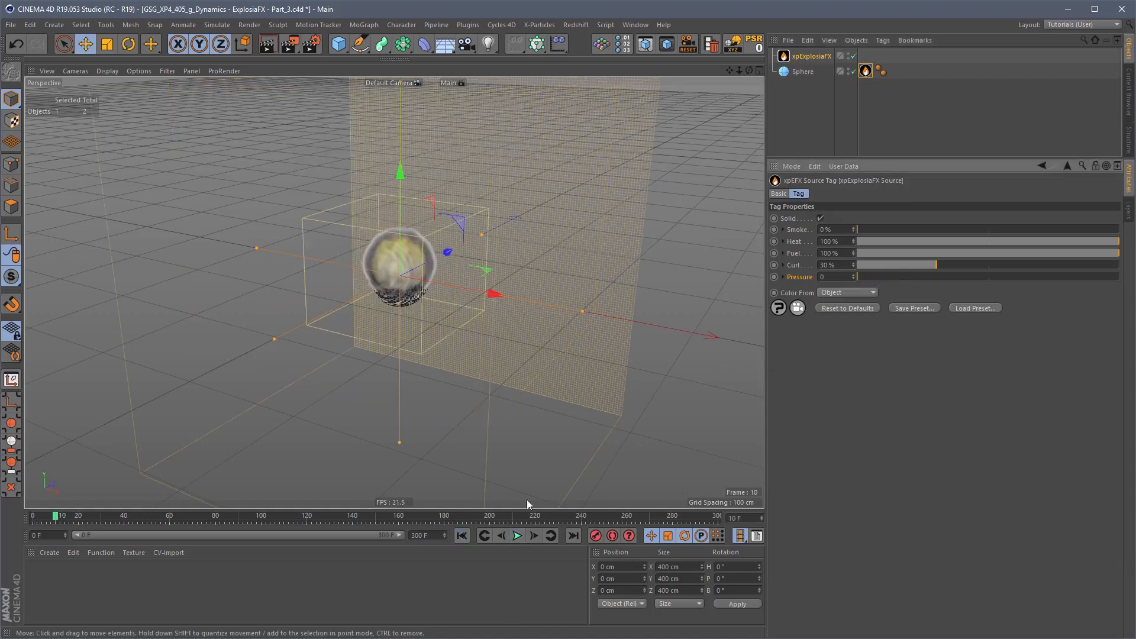
pyautogui.click(462, 536)
pyautogui.click(517, 536)
pyautogui.click(517, 536)
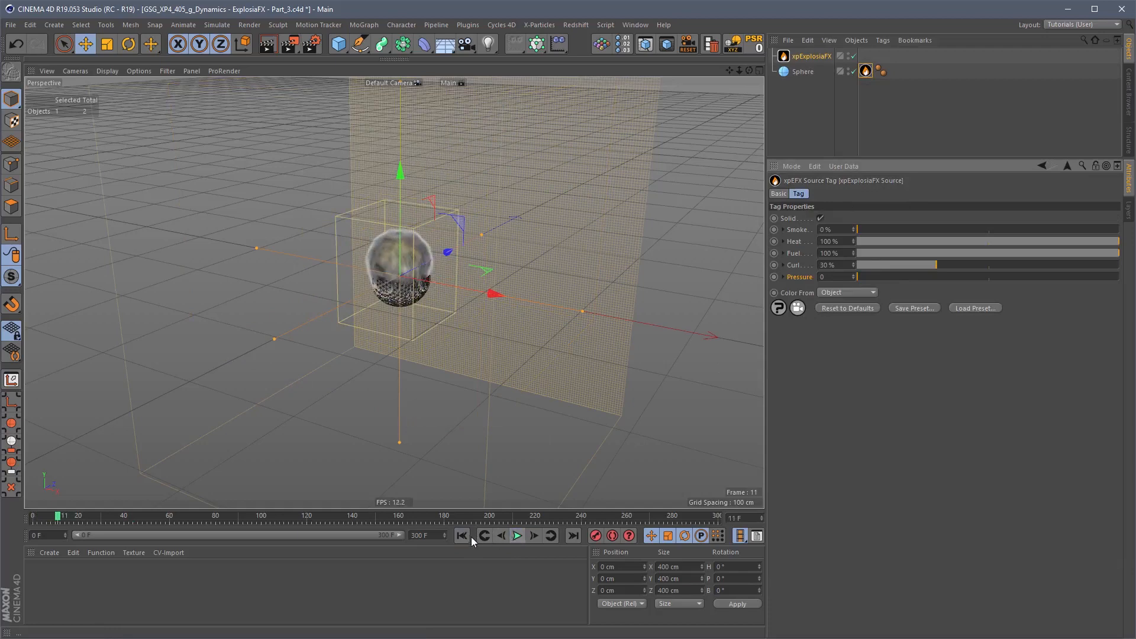
# Step: Keyframe the sphere's source tag Pressure at 0 on frame 0
pyautogui.click(463, 535)
pyautogui.click(803, 71)
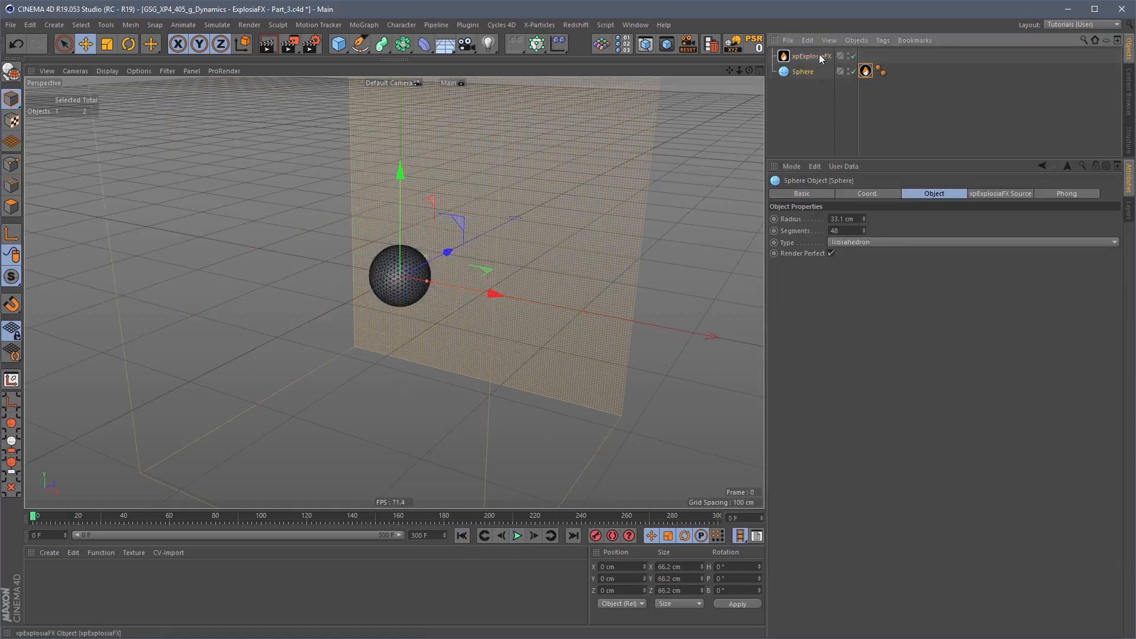
pyautogui.click(865, 71)
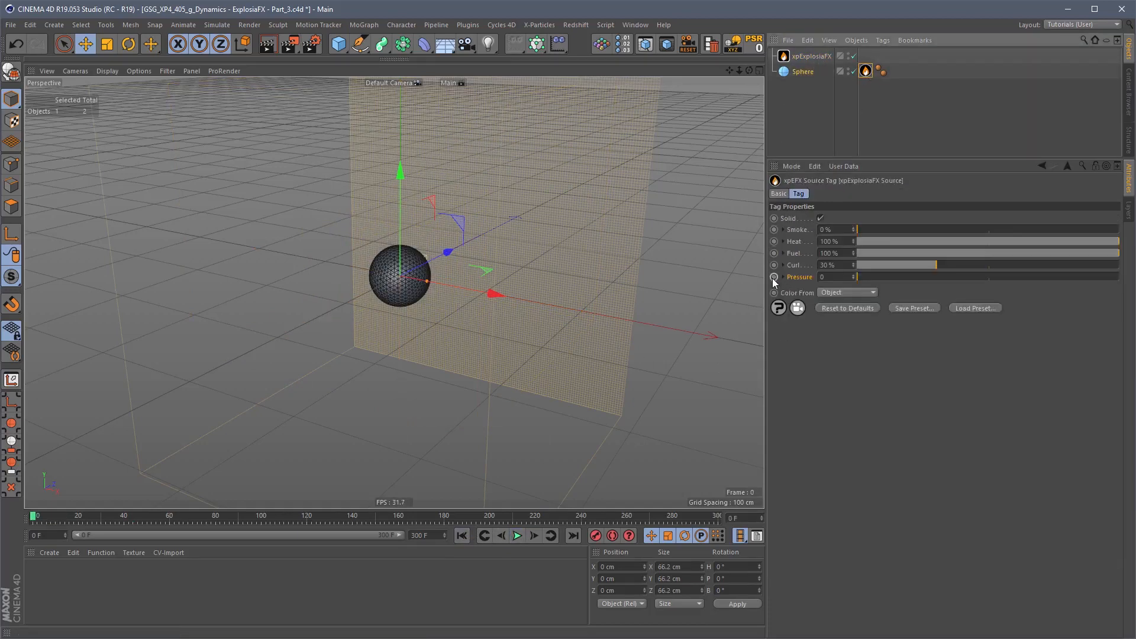
pyautogui.keyDown('ctrl'); pyautogui.click(773, 277); pyautogui.keyUp('ctrl')
# Step: Disable the xpExplosiaFX object and keyframe the source tag's Pressure at 400 on frame 20
pyautogui.click(854, 57)
pyautogui.moveTo(67, 515); pyautogui.dragTo(79, 519)
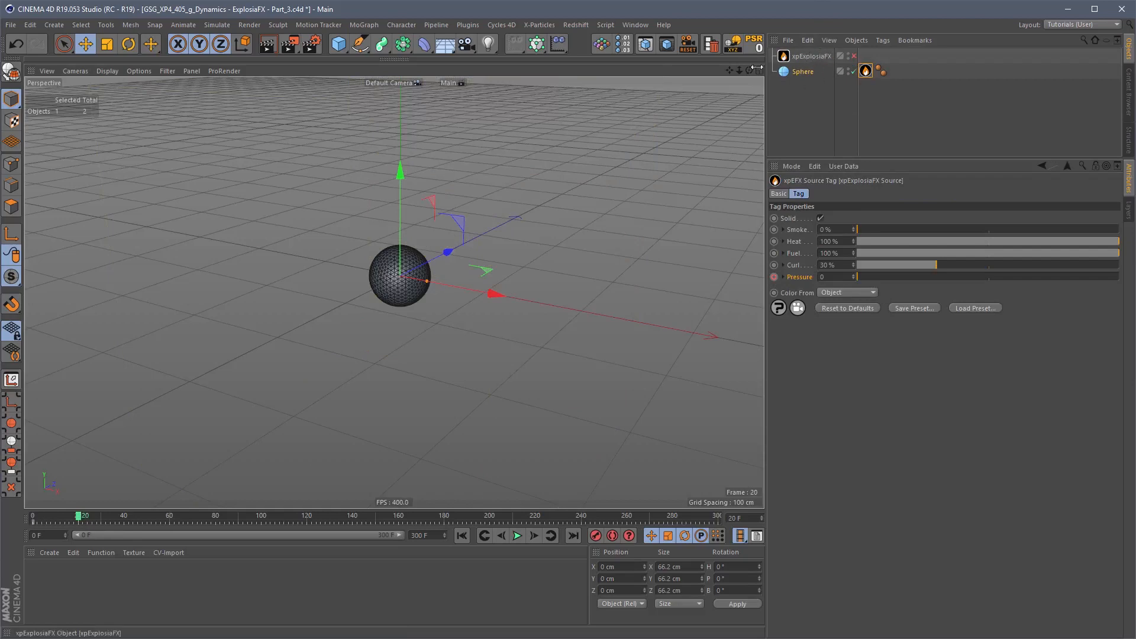
pyautogui.moveTo(875, 277); pyautogui.dragTo(1121, 277)
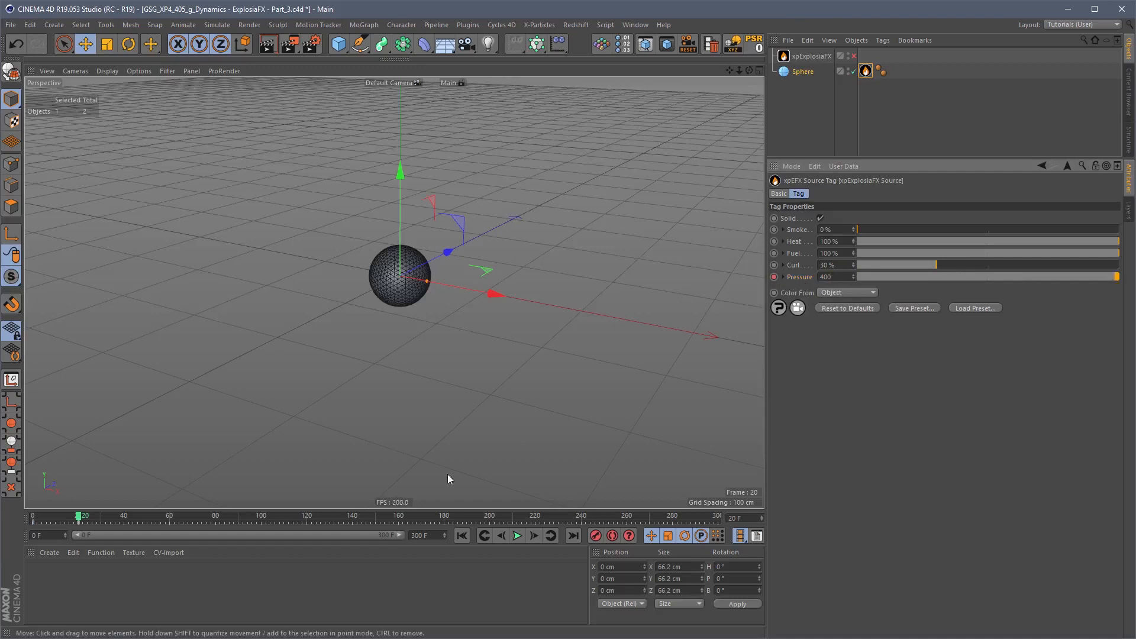
# Step: Keyframe the source tag's Curl at 200% on frame 20 and at 30% on frame 0
pyautogui.moveTo(936, 265); pyautogui.dragTo(1118, 266)
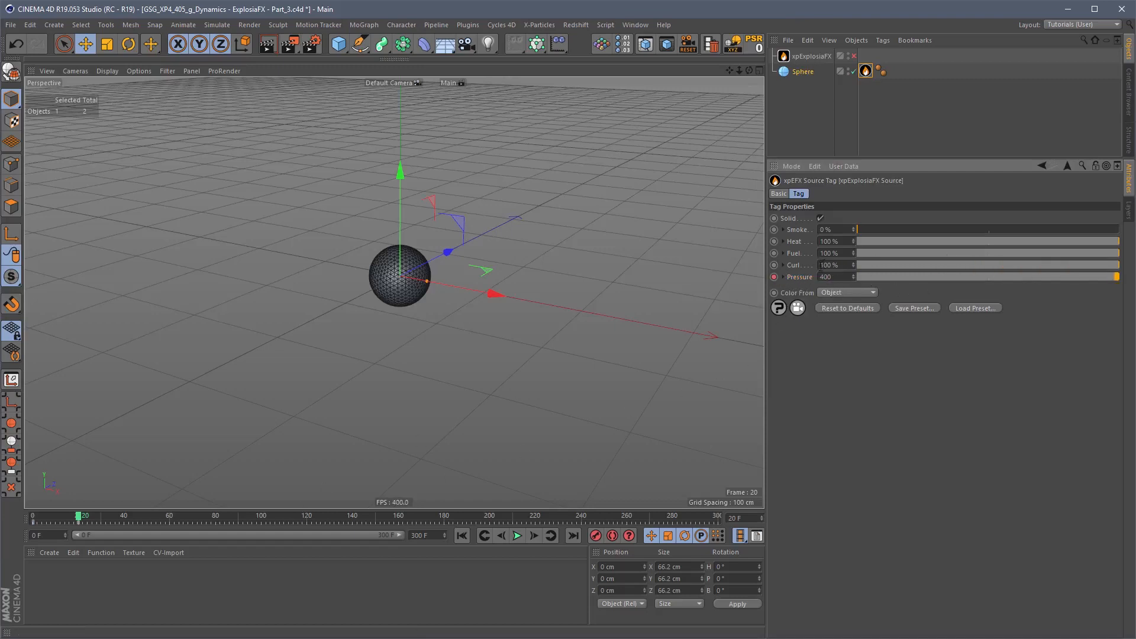
pyautogui.click(774, 265)
pyautogui.click(463, 534)
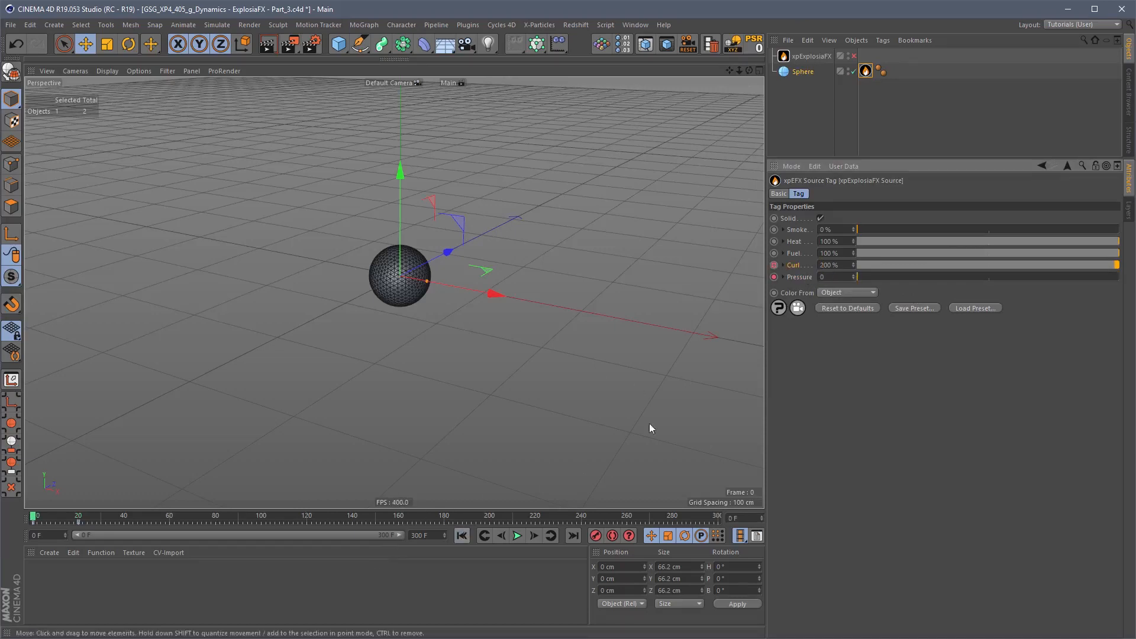
pyautogui.doubleClick(833, 265)
pyautogui.write('1')
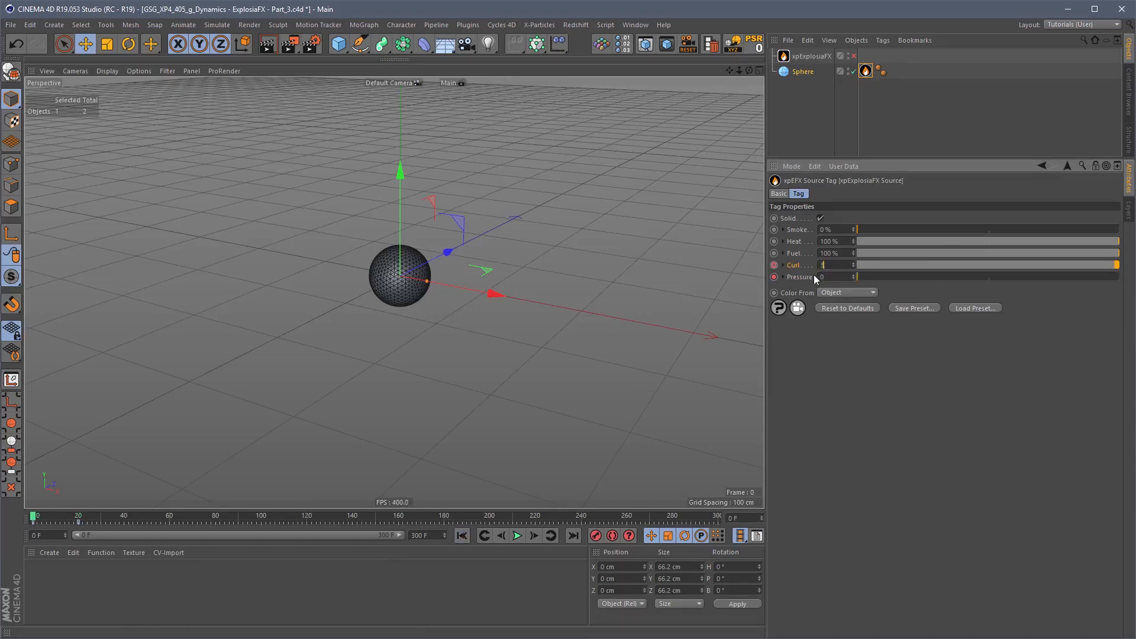
pyautogui.write('0')
pyautogui.press('Return')
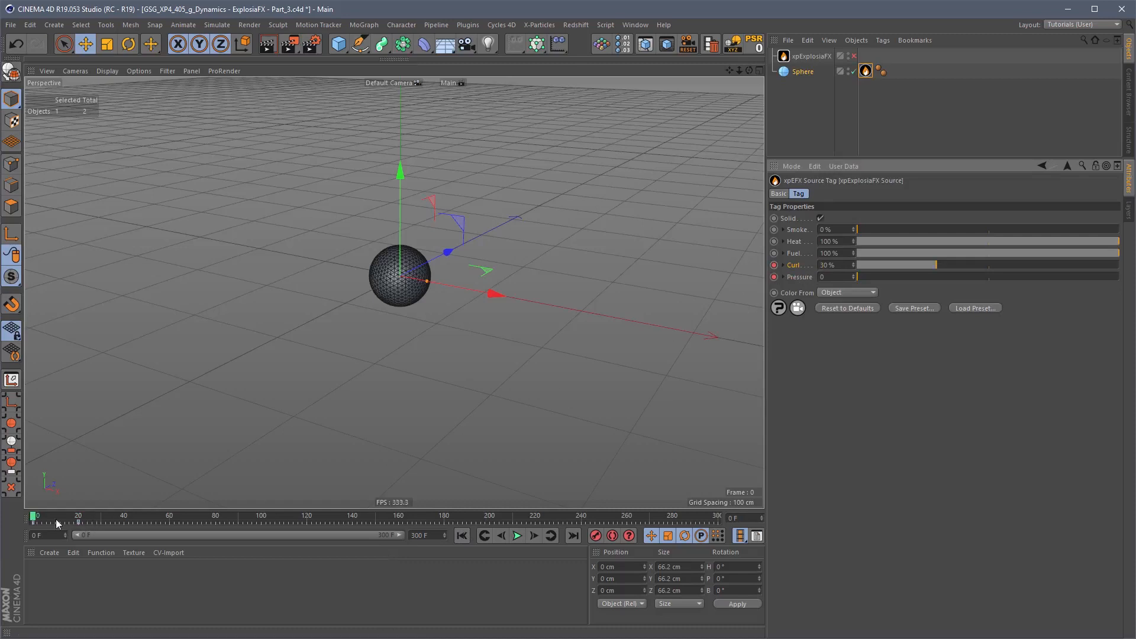
# Step: Duplicate the frame 0 Curl and Pressure keys to frame 40 and deselect them
pyautogui.click(35, 522)
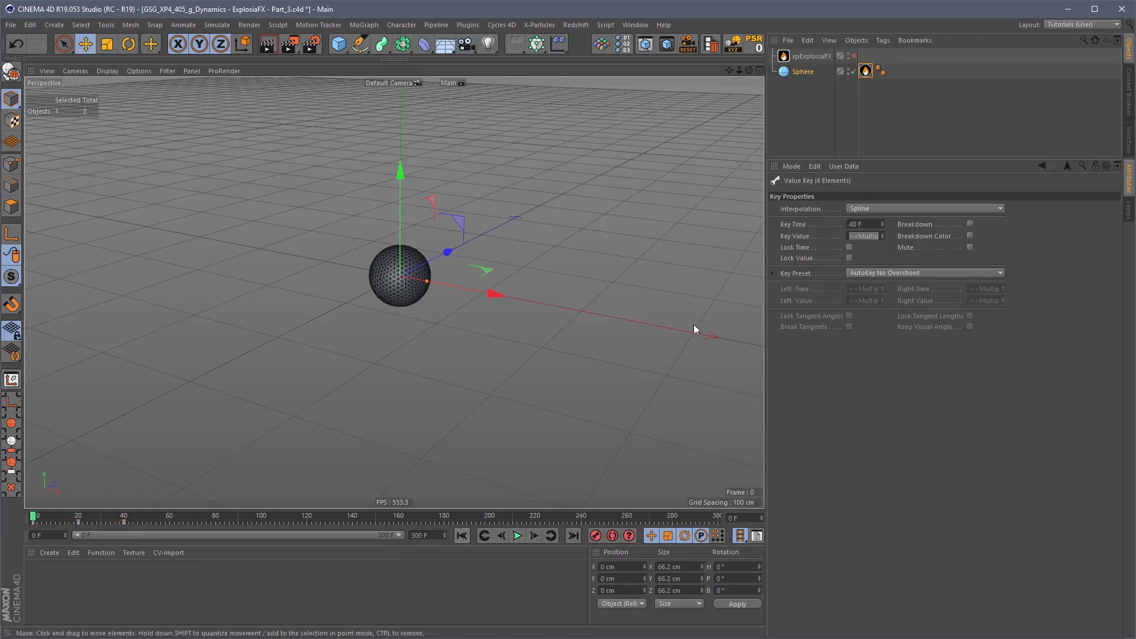
pyautogui.click(848, 113)
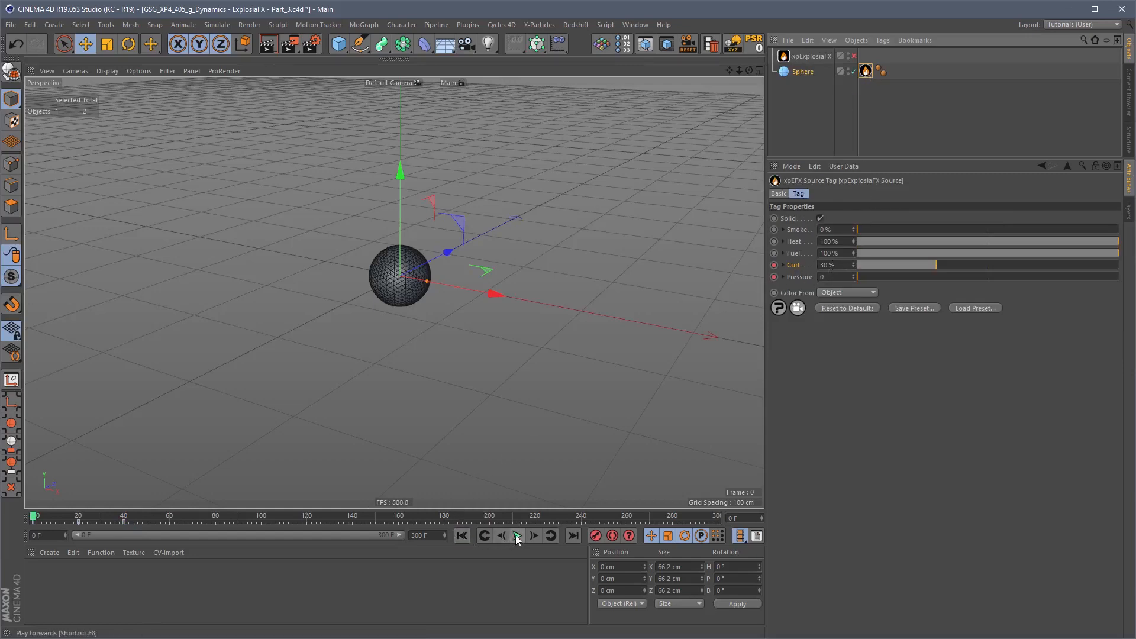
# Step: Re-enable the xpExplosiaFX object and play the simulation with the animated Curl and Pressure, pausing it around frame 71
pyautogui.click(854, 56)
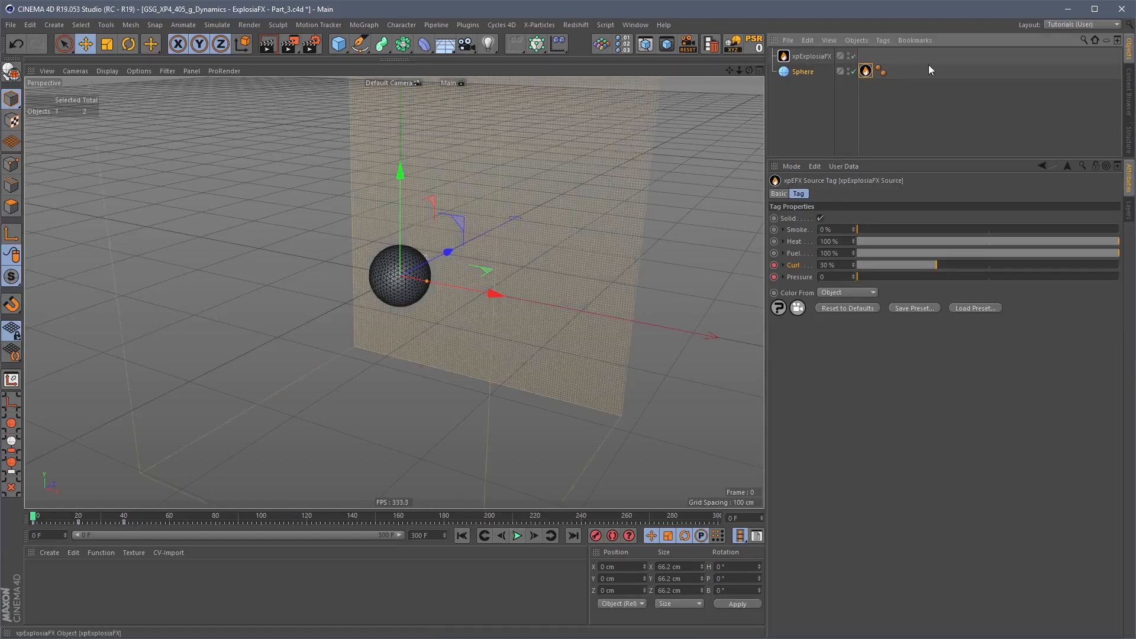
pyautogui.click(929, 65)
pyautogui.click(518, 536)
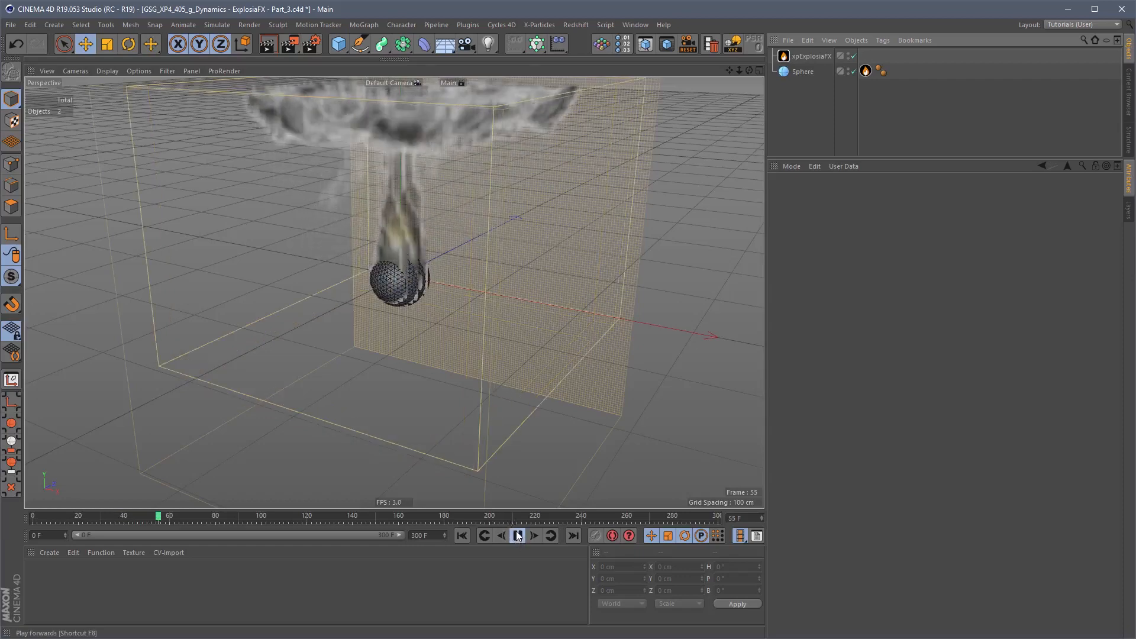
pyautogui.click(518, 536)
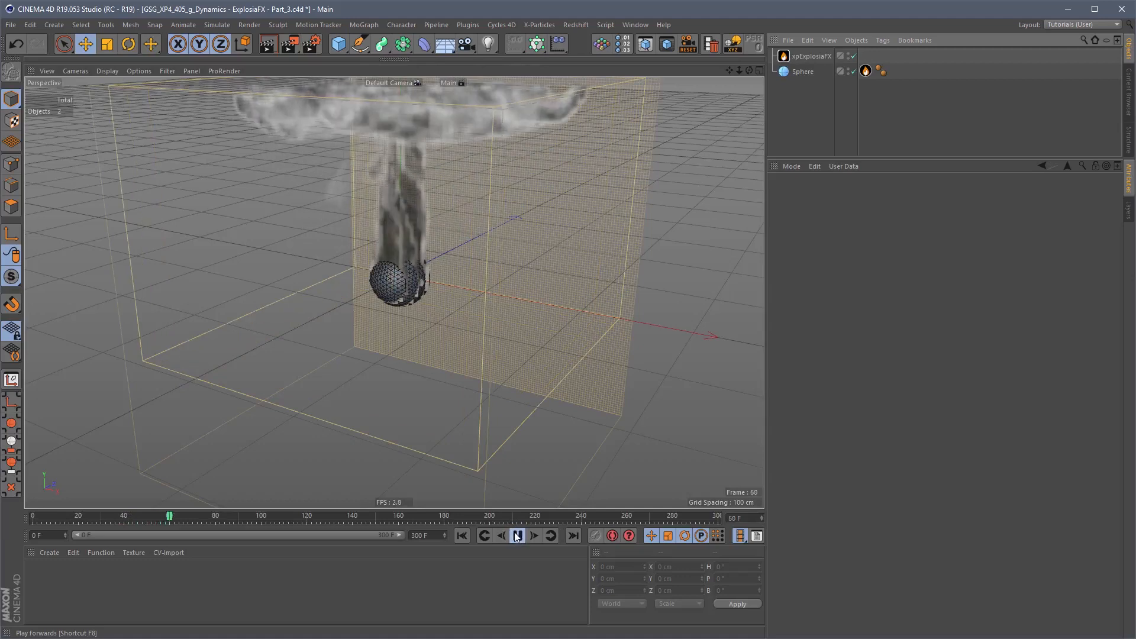
pyautogui.click(517, 536)
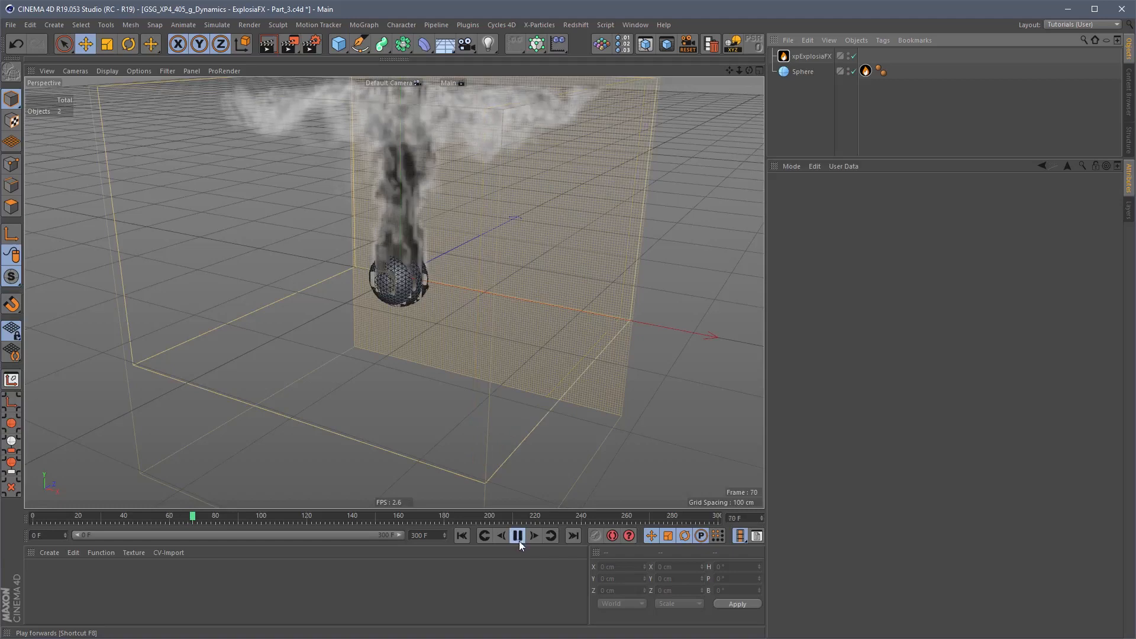
pyautogui.click(517, 535)
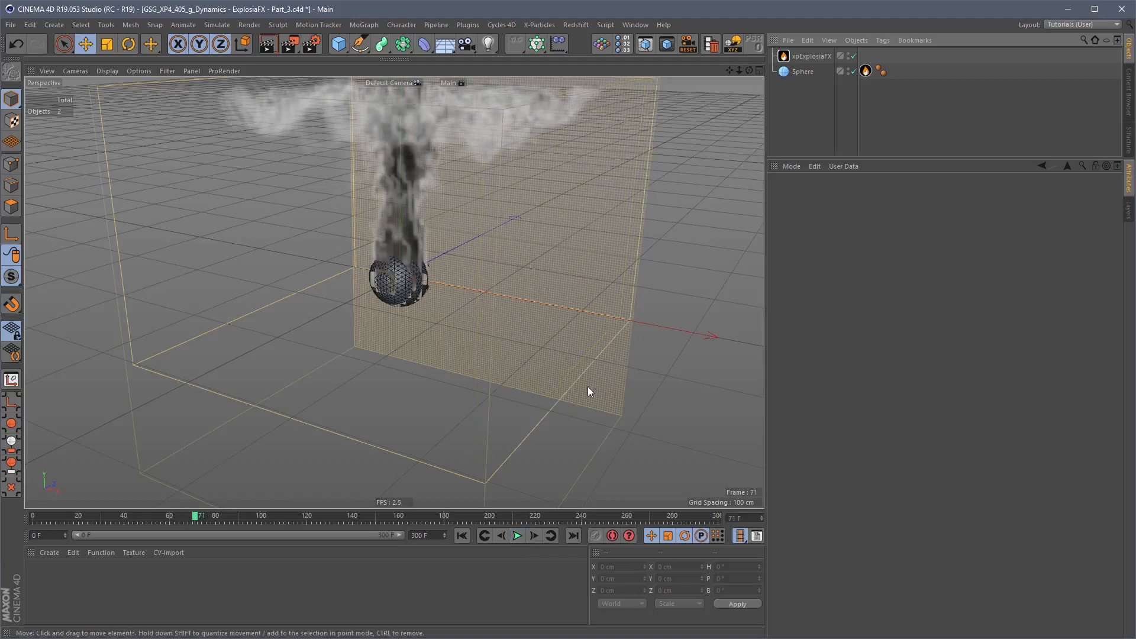
# Step: Remove the Curl and Pressure animation from the sphere's source tag, leaving Curl at 30% and Pressure at 0
pyautogui.click(863, 71)
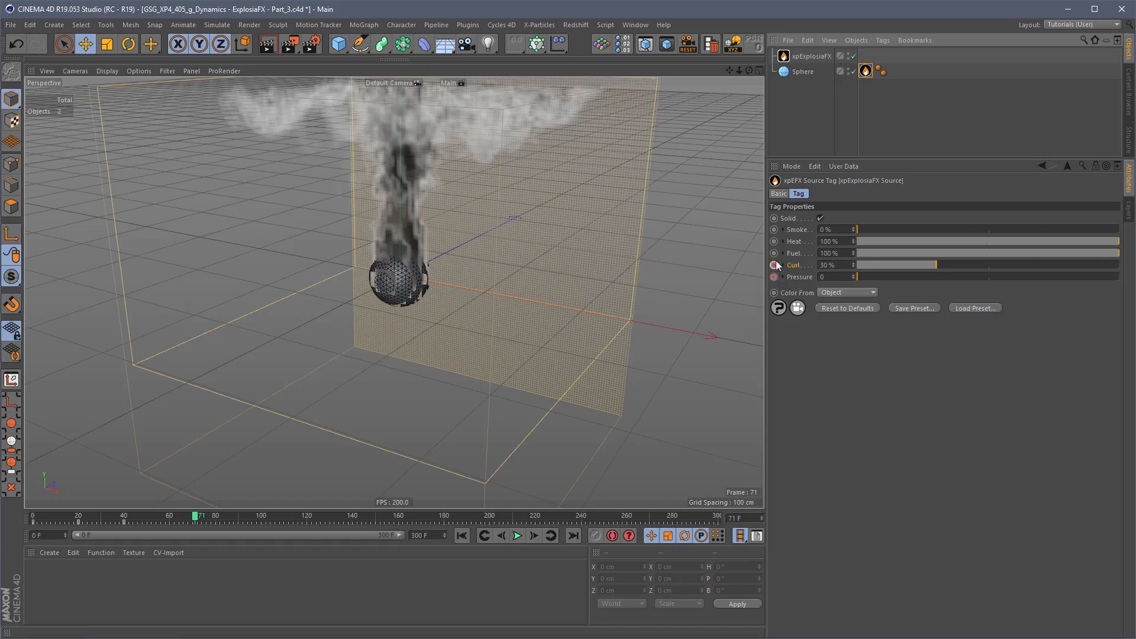
pyautogui.click(779, 277)
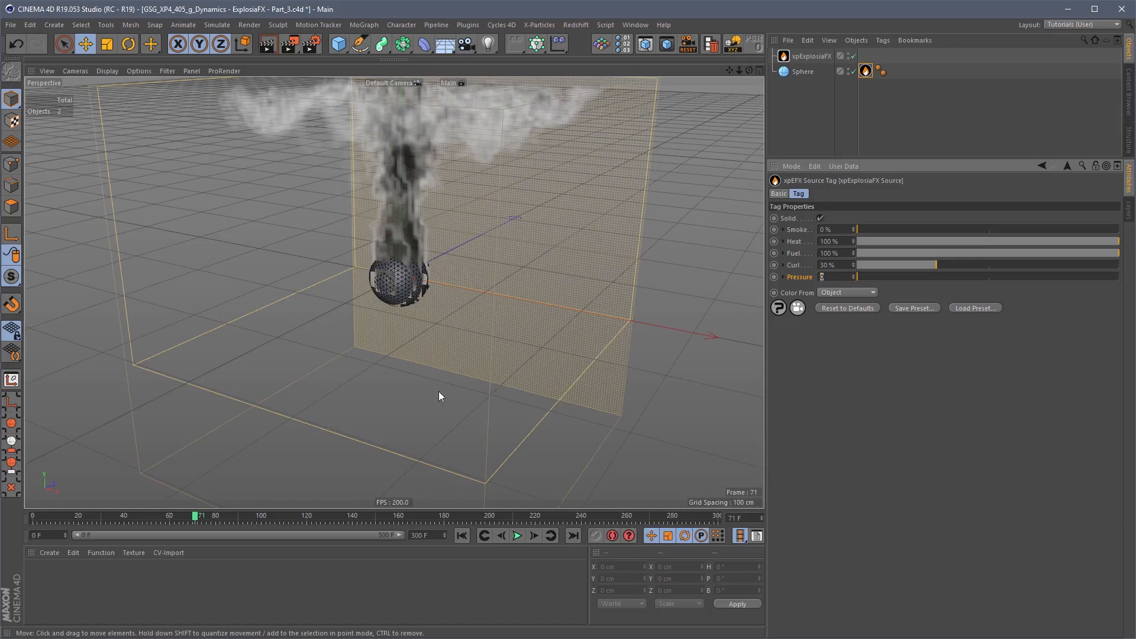
# Step: Preview the opening frames of the simulation without the animated values and disable the xpExplosiaFX object
pyautogui.click(462, 535)
pyautogui.click(517, 535)
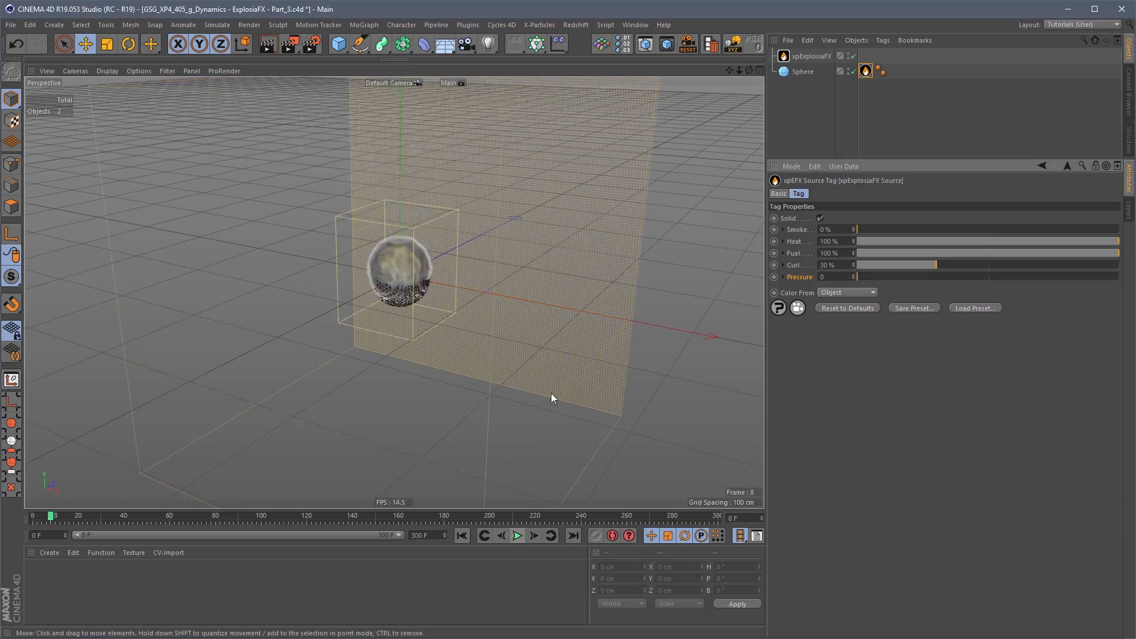
pyautogui.click(462, 536)
pyautogui.click(517, 535)
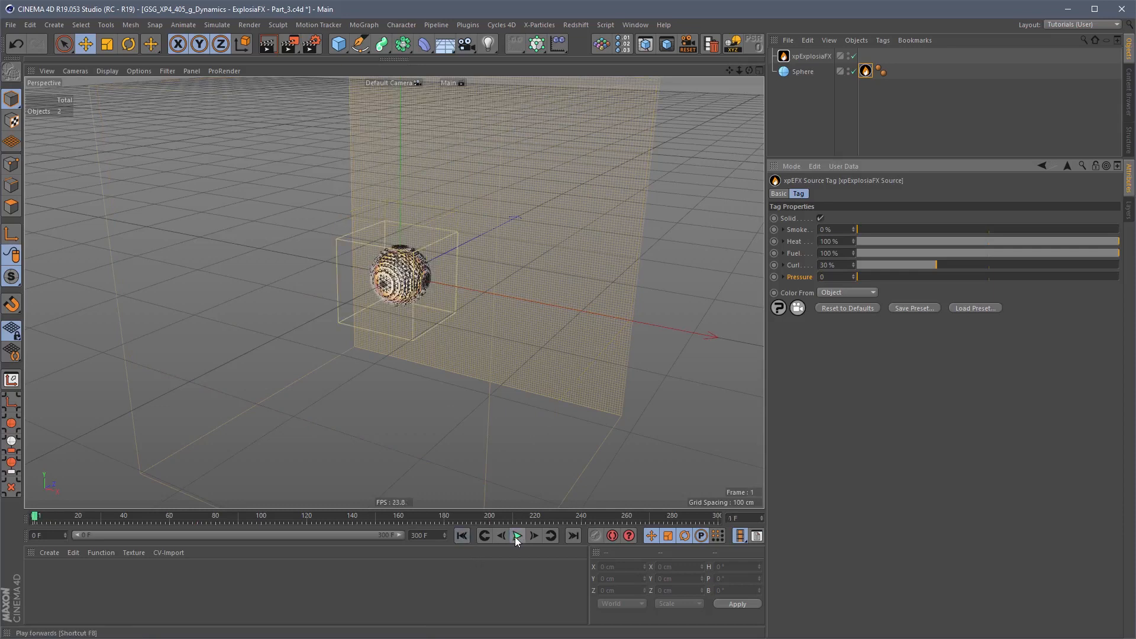
pyautogui.click(514, 537)
pyautogui.click(850, 55)
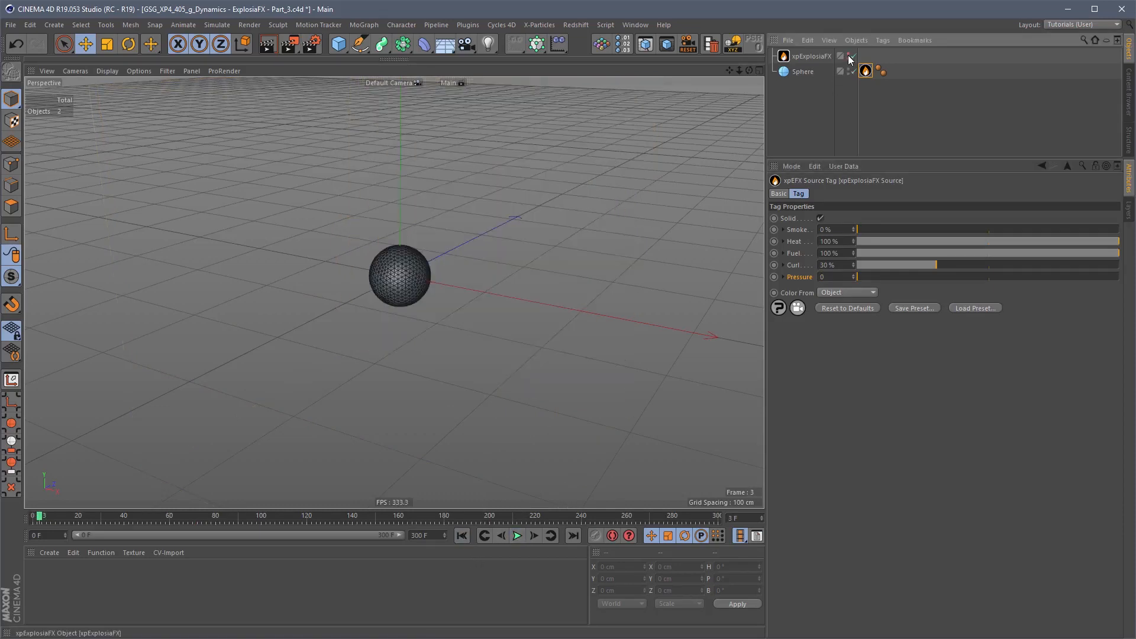
# Step: Re-enable the xpExplosiaFX object and return the timeline to frame 0
pyautogui.click(851, 56)
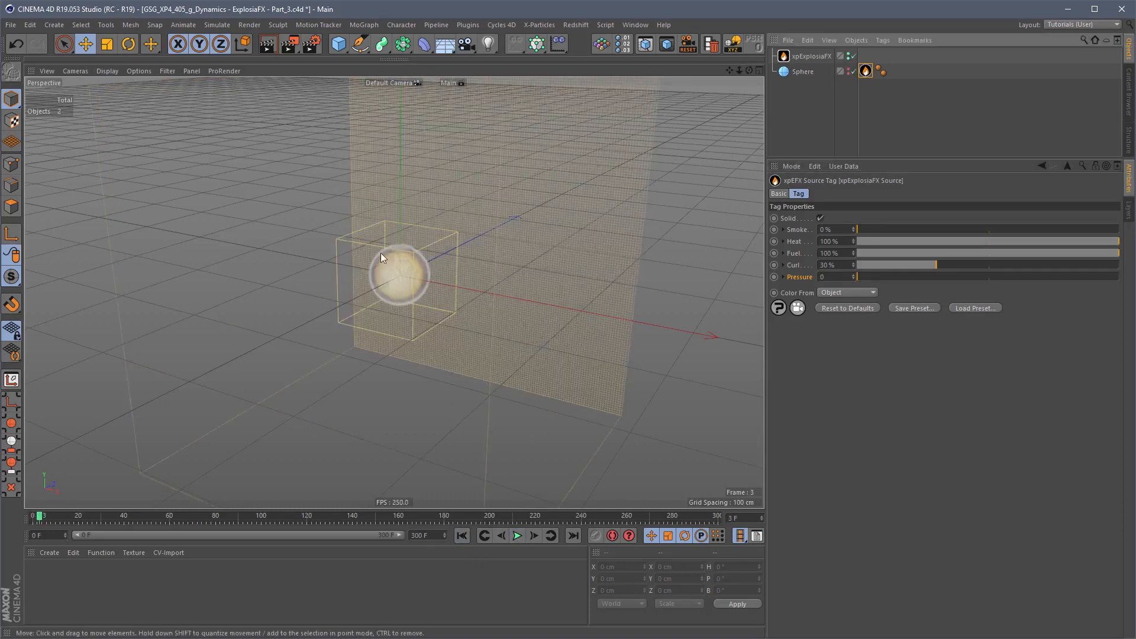
pyautogui.click(850, 57)
pyautogui.click(850, 56)
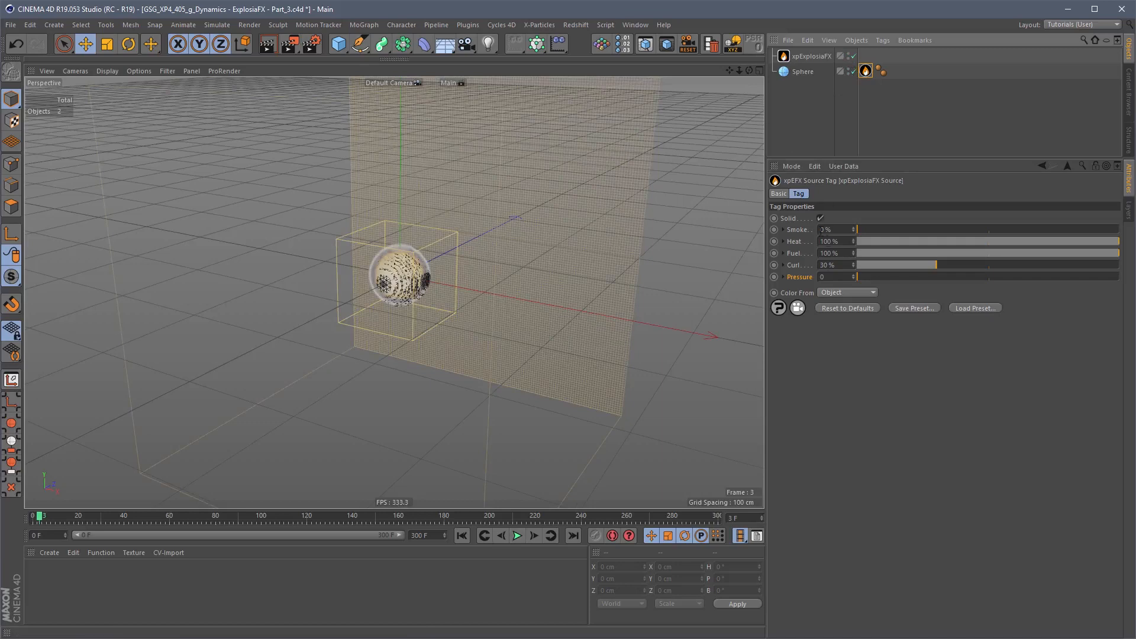
pyautogui.click(462, 536)
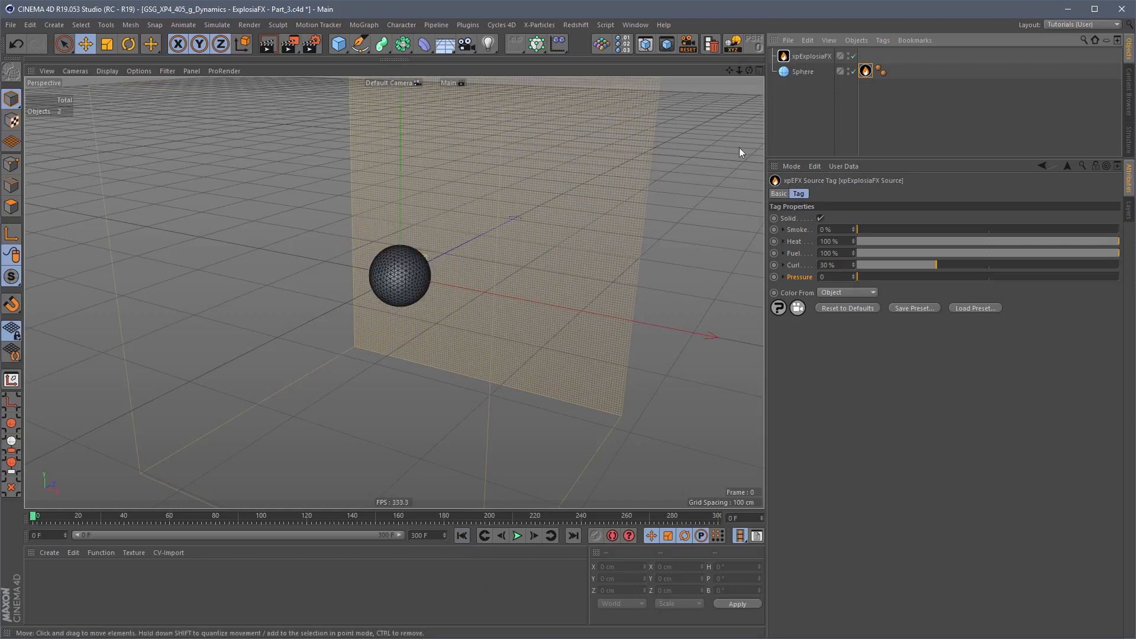
# Step: Convert the sphere into an editable polygon object and switch to polygon mode
pyautogui.click(799, 71)
pyautogui.press('c')
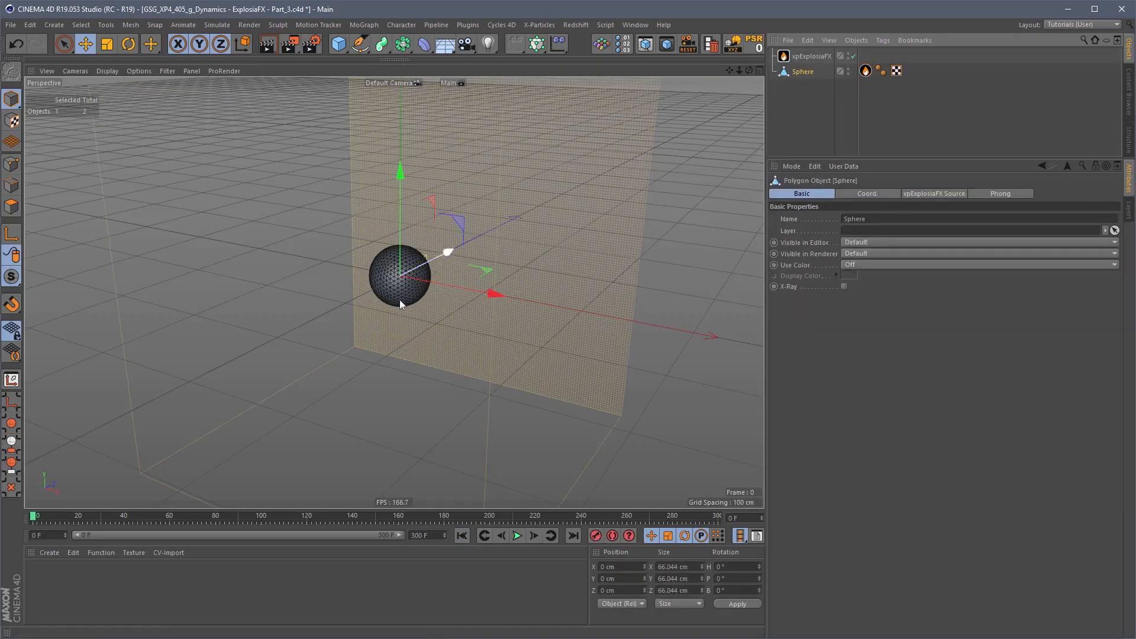
pyautogui.press('o')
pyautogui.scroll(-3, 446, 240)
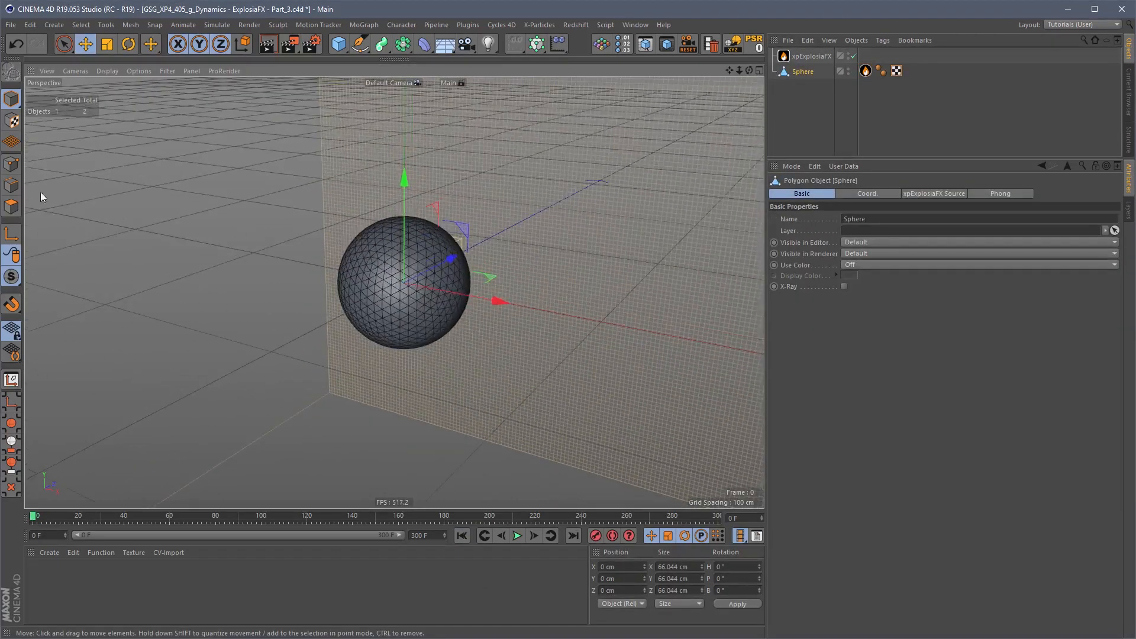
pyautogui.click(11, 207)
# Step: Select separate polygon patches across the sphere's top and sides with Live Selection and store them in a Polygon Selection tag
pyautogui.moveTo(64, 44); pyautogui.dragTo(124, 62)
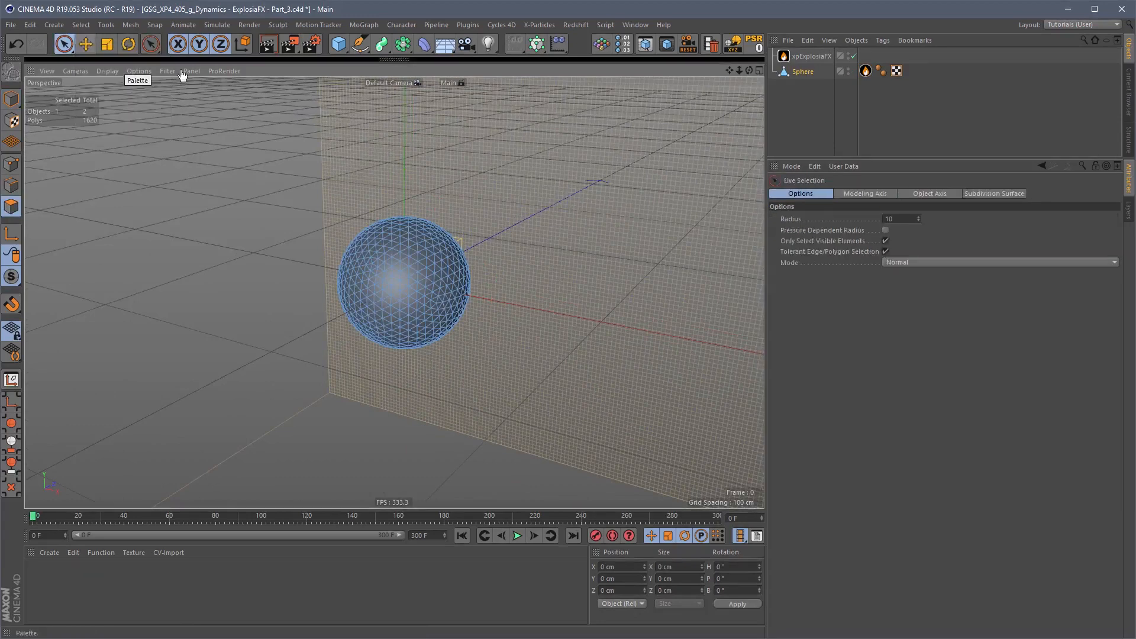
pyautogui.click(419, 232)
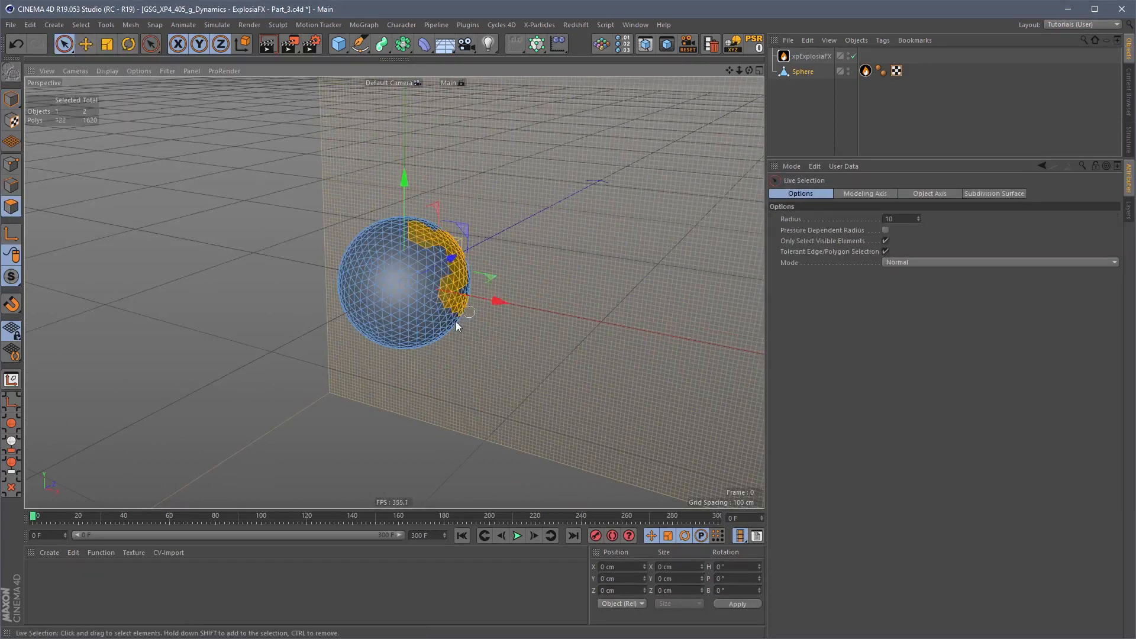
pyautogui.moveTo(414, 349)
pyautogui.keyDown('alt'); pyautogui.mouseDown()
pyautogui.moveTo(372, 222)
pyautogui.moveTo(328, 261)
pyautogui.mouseUp(); pyautogui.keyUp('alt')
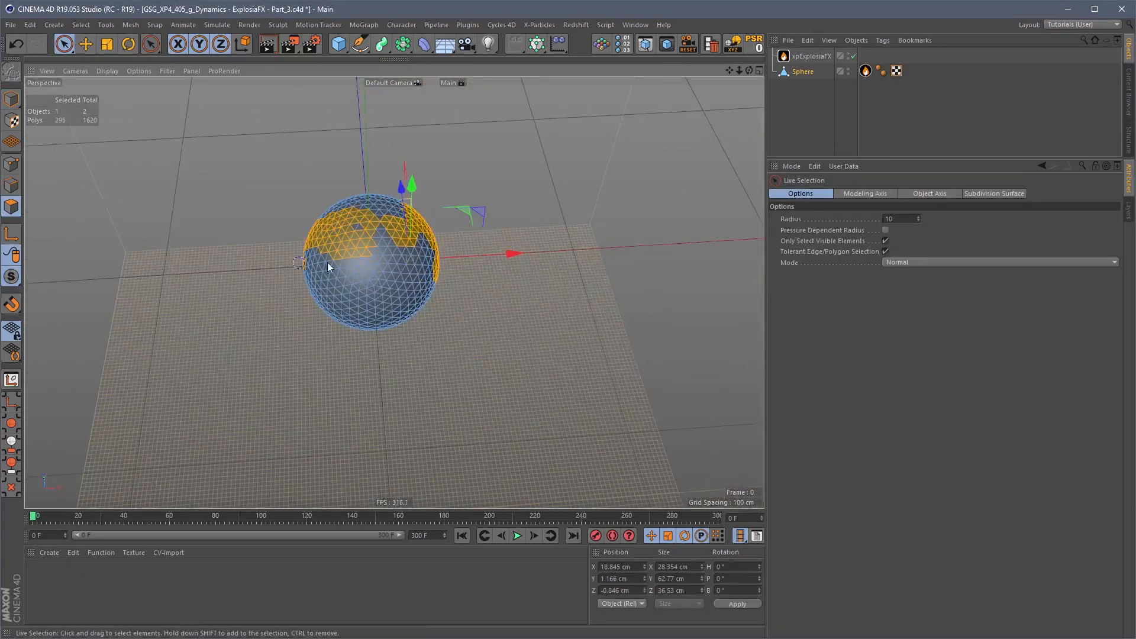
pyautogui.moveTo(390, 222)
pyautogui.mouseDown()
pyautogui.moveTo(360, 211)
pyautogui.moveTo(367, 239)
pyautogui.moveTo(360, 230)
pyautogui.moveTo(402, 204)
pyautogui.moveTo(409, 177)
pyautogui.mouseUp()
pyautogui.moveTo(410, 242)
pyautogui.keyDown('shift'); pyautogui.mouseDown()
pyautogui.moveTo(420, 259)
pyautogui.moveTo(495, 249)
pyautogui.mouseUp(); pyautogui.keyUp('shift')
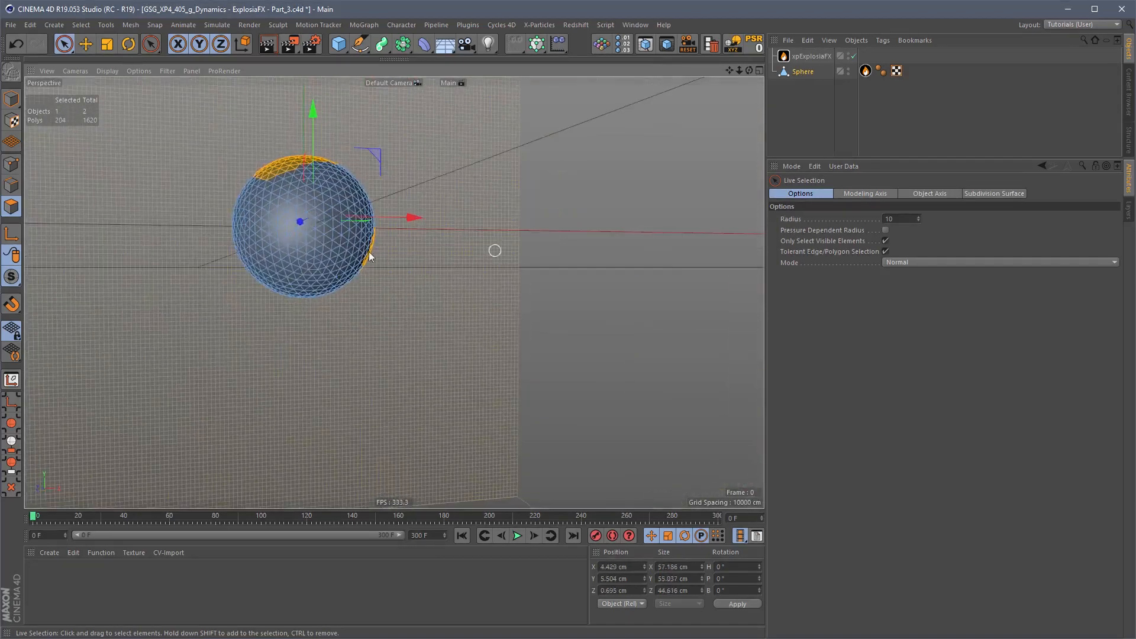
pyautogui.moveTo(249, 264)
pyautogui.keyDown('shift'); pyautogui.mouseDown()
pyautogui.moveTo(272, 268)
pyautogui.moveTo(276, 232)
pyautogui.moveTo(443, 213)
pyautogui.mouseUp(); pyautogui.keyUp('shift')
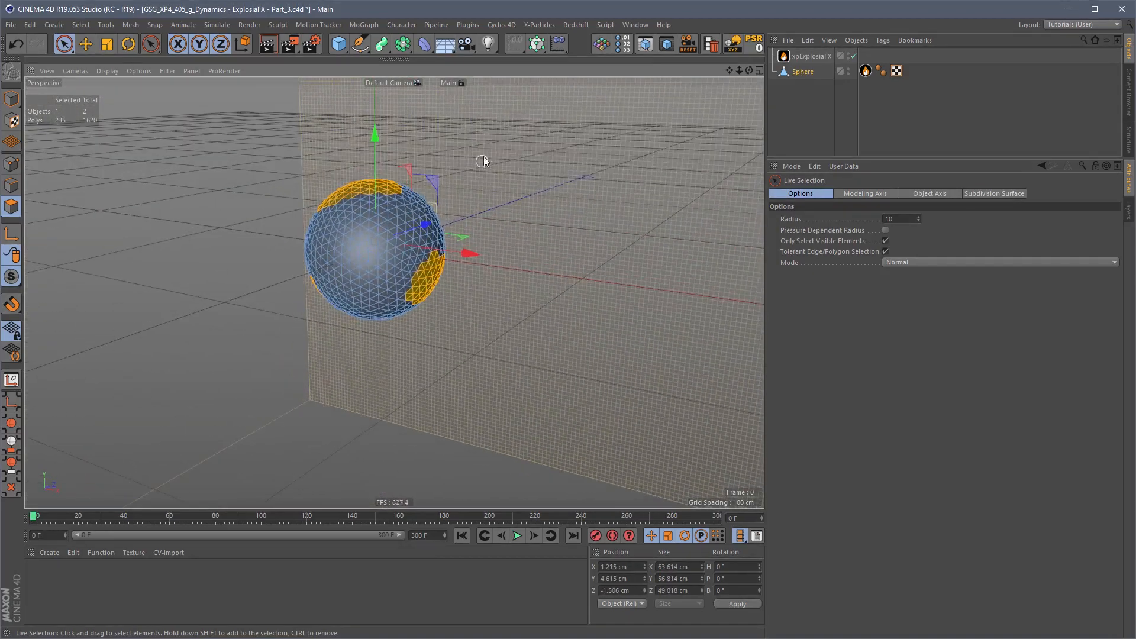
pyautogui.hotkey('shift', 's')
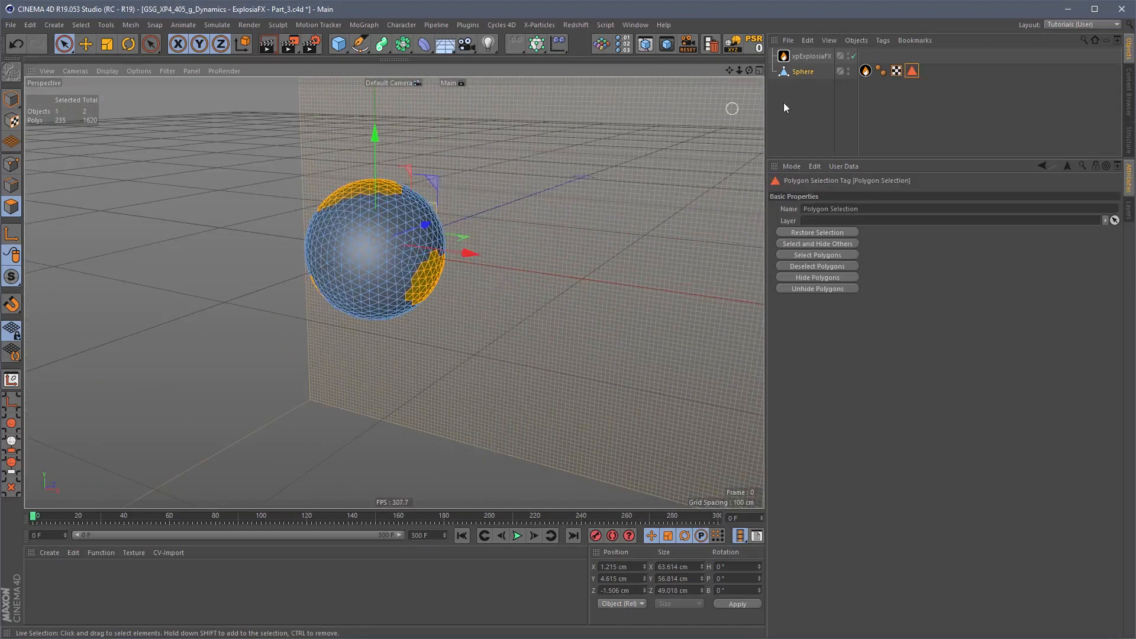
# Step: Look up the Set Selection command by searching the commands for "set select", without running it
pyautogui.hotkey('shift', 'c')
pyautogui.write('set')
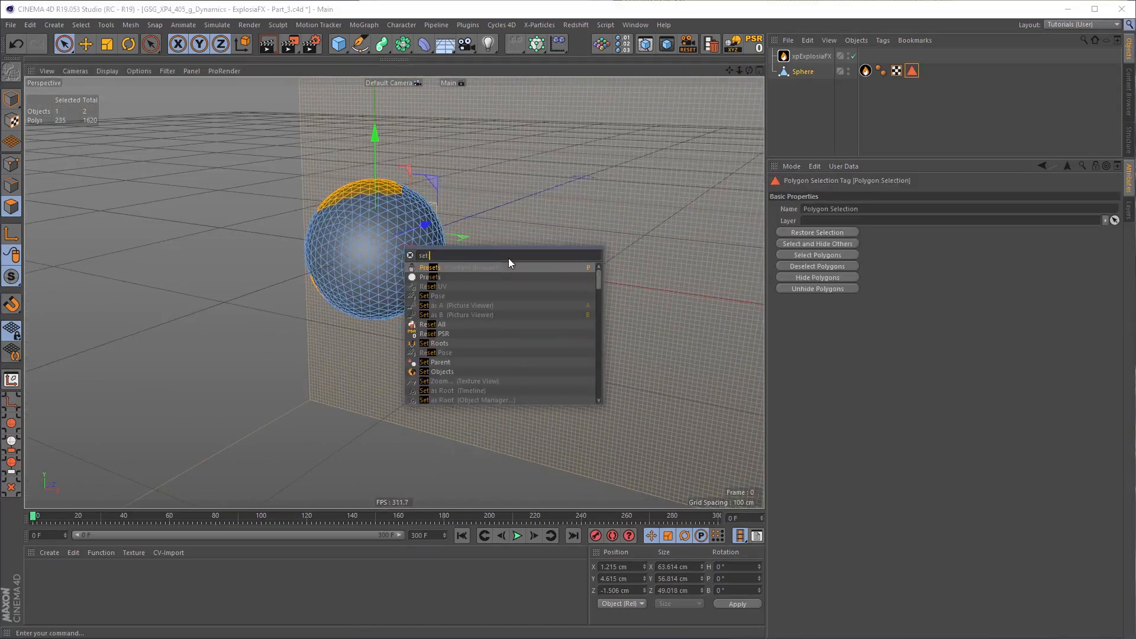
pyautogui.write(' select')
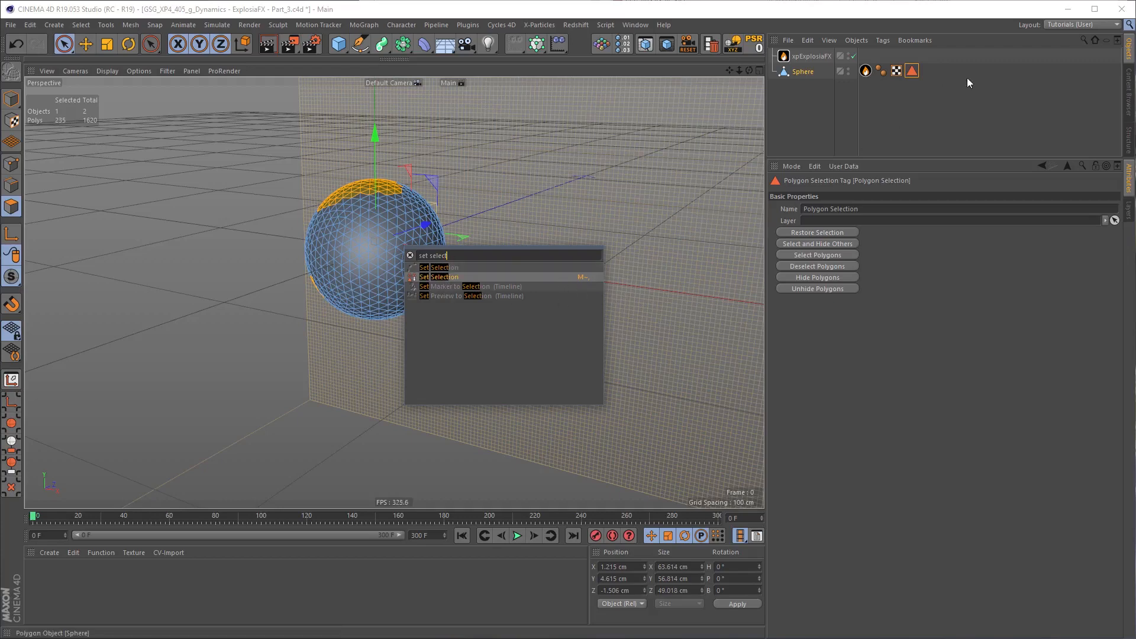
pyautogui.press('Escape')
# Step: Assign the sphere's Polygon Selection tag as the Custom Tag for Fuel in its ExplosiaFX source tag
pyautogui.keyDown('alt'); pyautogui.moveTo(396, 246); pyautogui.dragTo(410, 241, button='middle'); pyautogui.keyUp('alt')
pyautogui.keyDown('alt'); pyautogui.moveTo(410, 240); pyautogui.dragTo(409, 239); pyautogui.keyUp('alt')
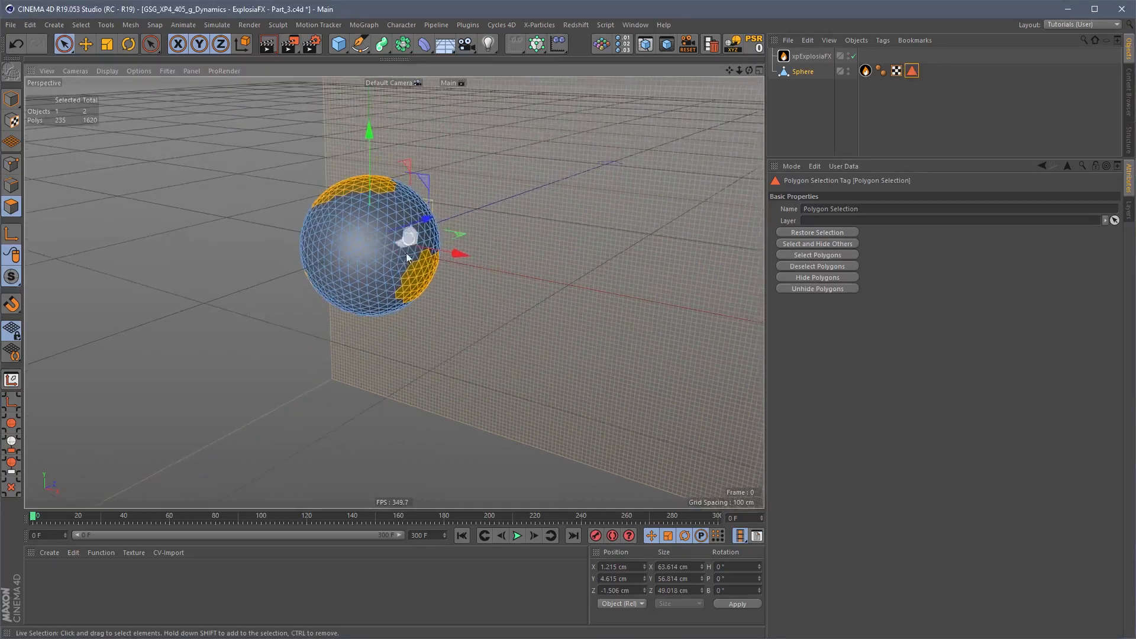
pyautogui.keyDown('alt'); pyautogui.moveTo(450, 232); pyautogui.dragTo(436, 231, button='right'); pyautogui.keyUp('alt')
pyautogui.keyDown('alt'); pyautogui.moveTo(436, 230); pyautogui.dragTo(449, 242, button='middle'); pyautogui.keyUp('alt')
pyautogui.click(866, 71)
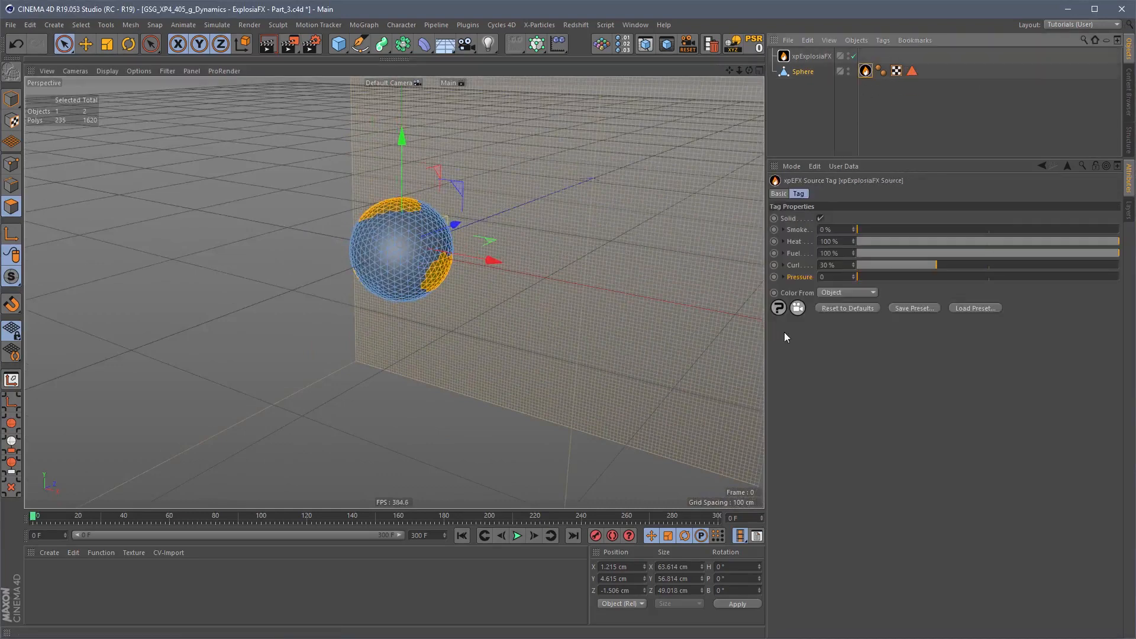
pyautogui.click(783, 254)
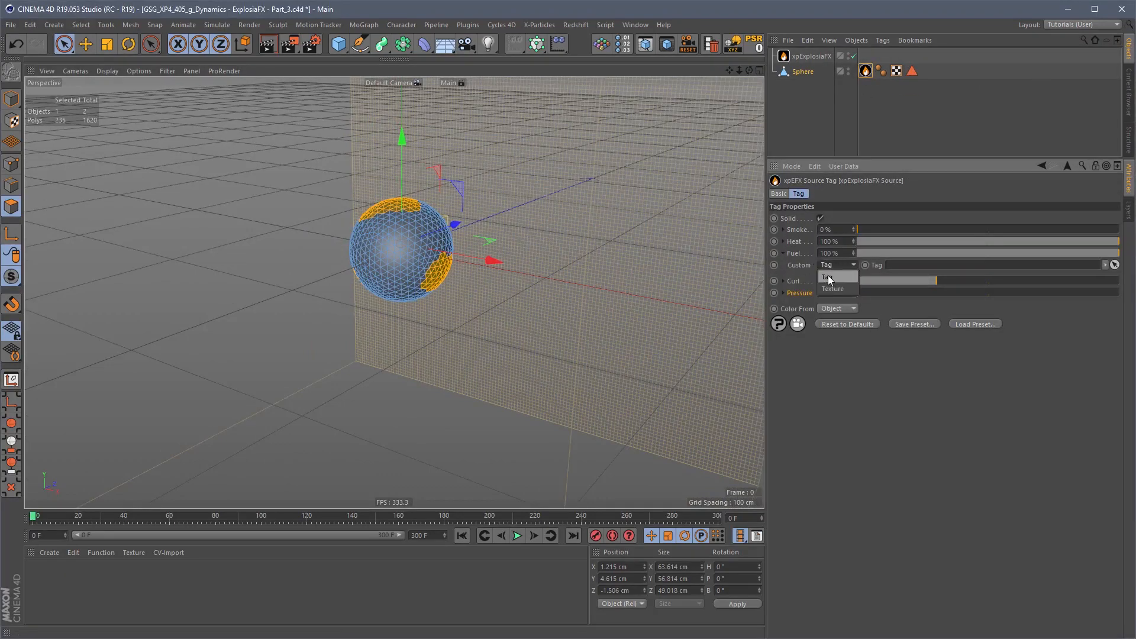
pyautogui.moveTo(912, 71); pyautogui.dragTo(886, 267)
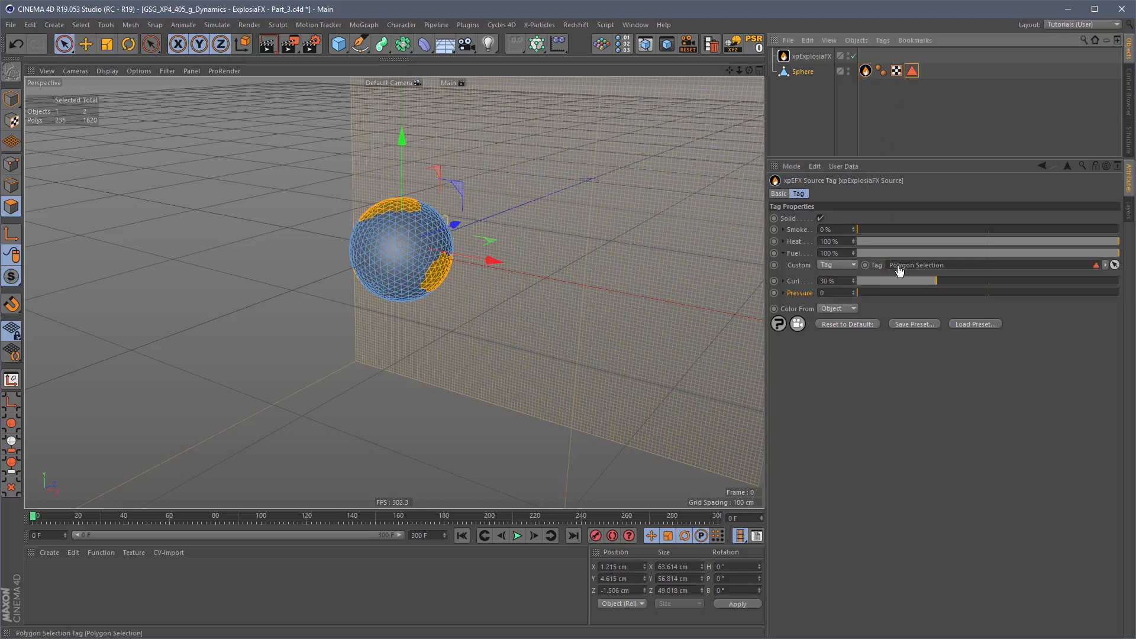
# Step: Play the simulation with the polygon selection limiting Fuel, pause it past frame 55 and return to frame 0
pyautogui.click(517, 536)
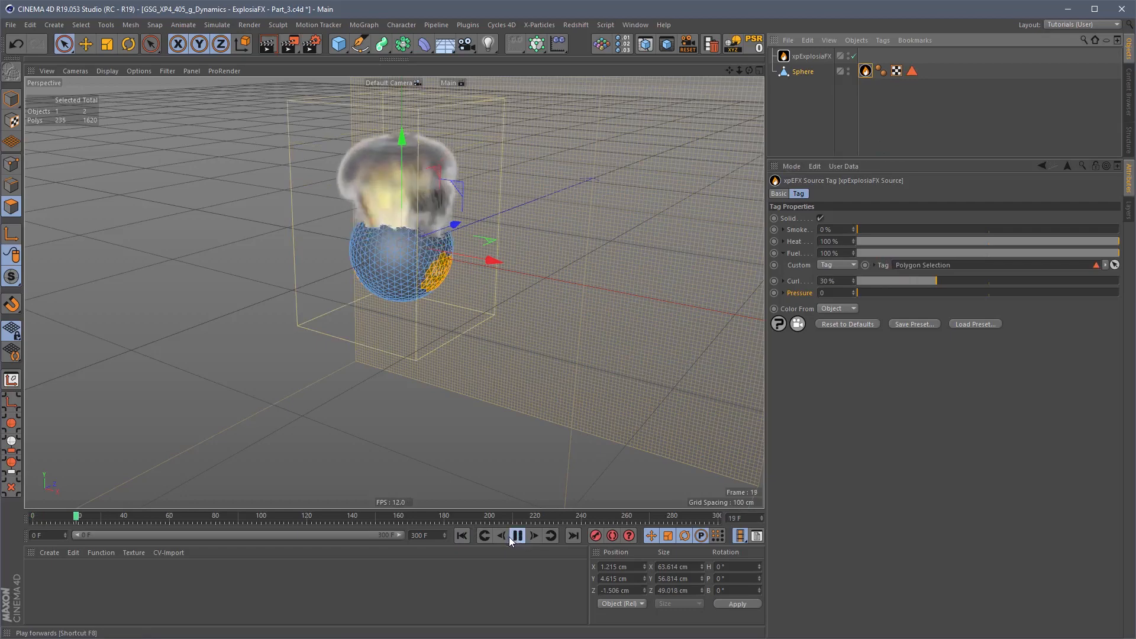
pyautogui.click(834, 126)
pyautogui.moveTo(421, 267)
pyautogui.keyDown('alt'); pyautogui.mouseDown()
pyautogui.moveTo(439, 248)
pyautogui.moveTo(680, 241)
pyautogui.moveTo(462, 242)
pyautogui.moveTo(424, 268)
pyautogui.moveTo(438, 289)
pyautogui.mouseUp(); pyautogui.keyUp('alt')
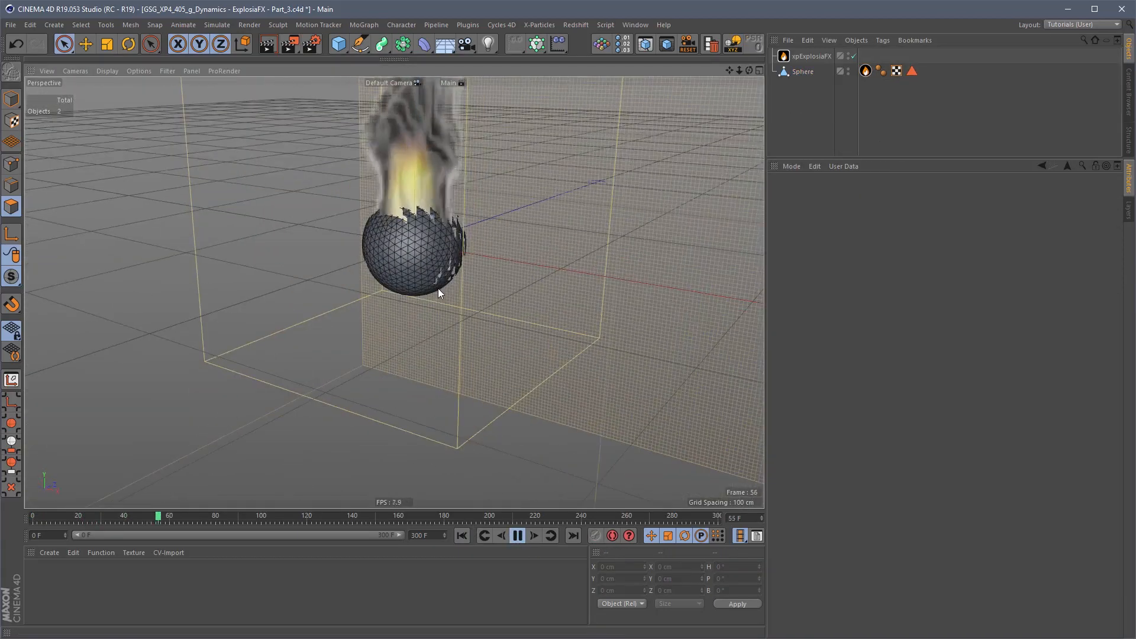
pyautogui.click(516, 535)
pyautogui.click(463, 535)
# Step: Delete the sphere and add a disc primitive in its place
pyautogui.scroll(-3, 471, 225)
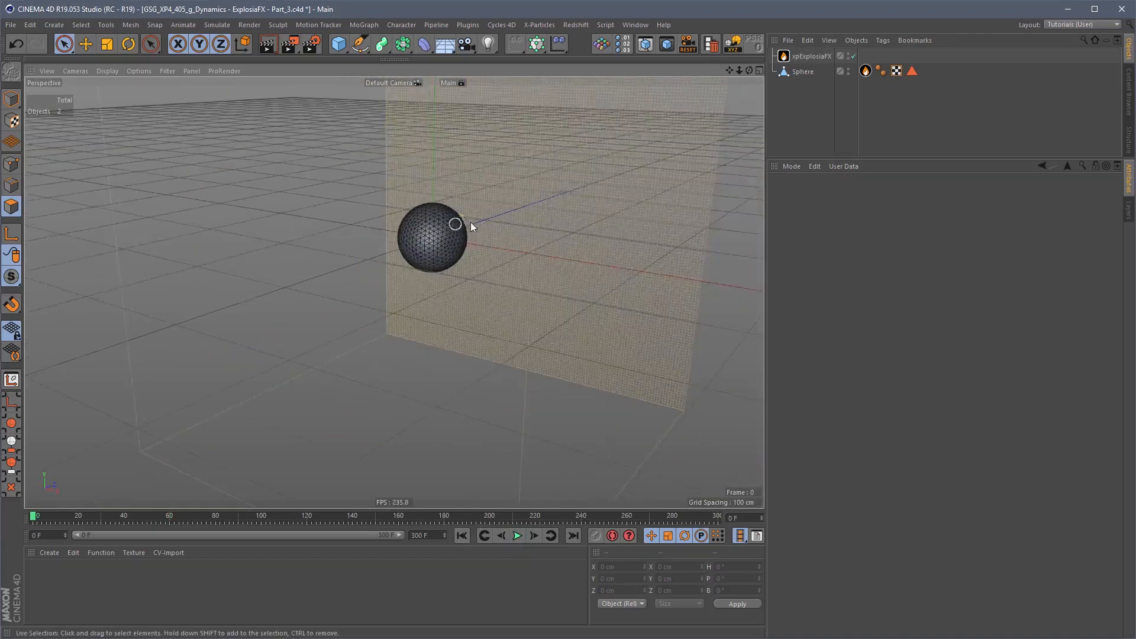
pyautogui.keyDown('alt'); pyautogui.moveTo(470, 229); pyautogui.dragTo(669, 135); pyautogui.keyUp('alt')
pyautogui.click(803, 71)
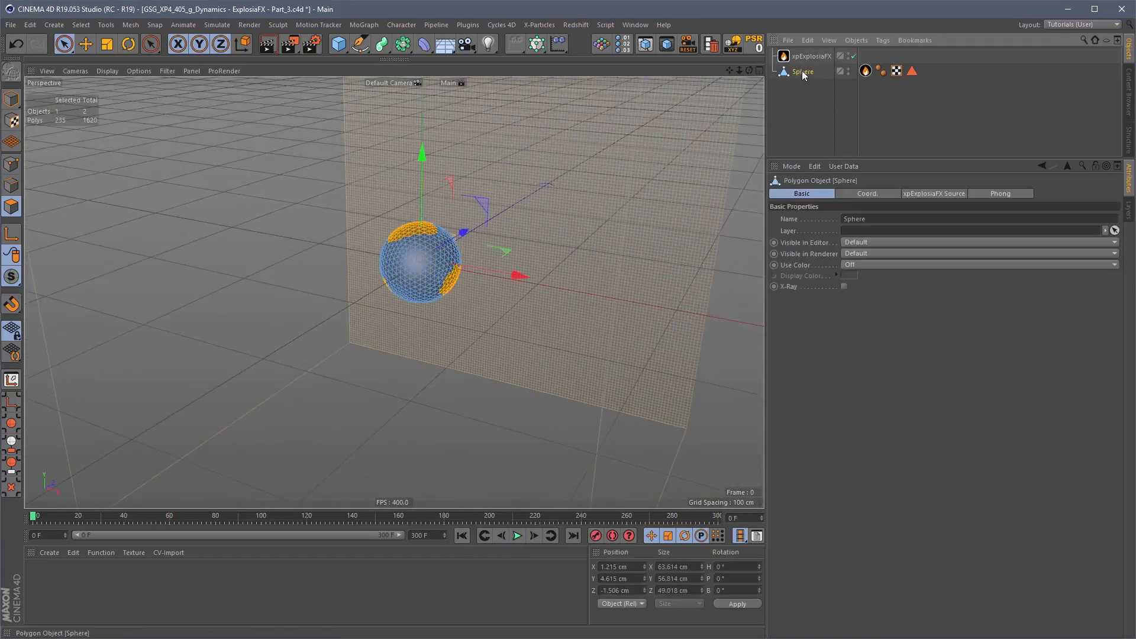
pyautogui.press('Delete')
pyautogui.click(340, 44)
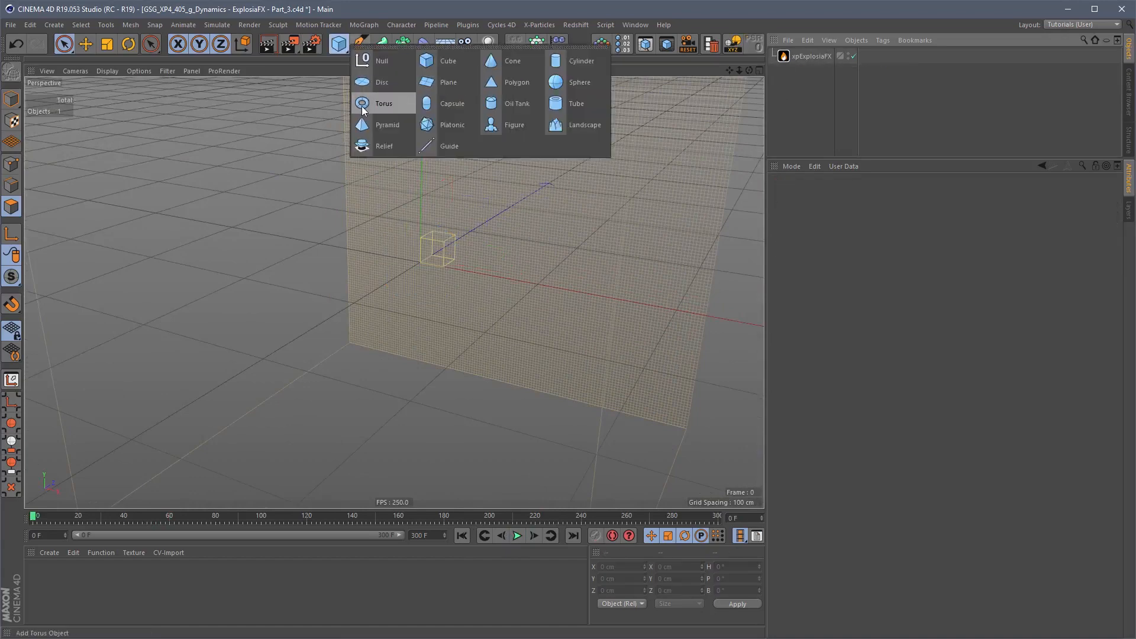
pyautogui.click(382, 83)
# Step: Set the disc's Disc Segments to 1 and Inner Radius to 69 cm, and place it below xpExplosiaFX in the object list
pyautogui.doubleClick(865, 242)
pyautogui.write('1')
pyautogui.press('Return')
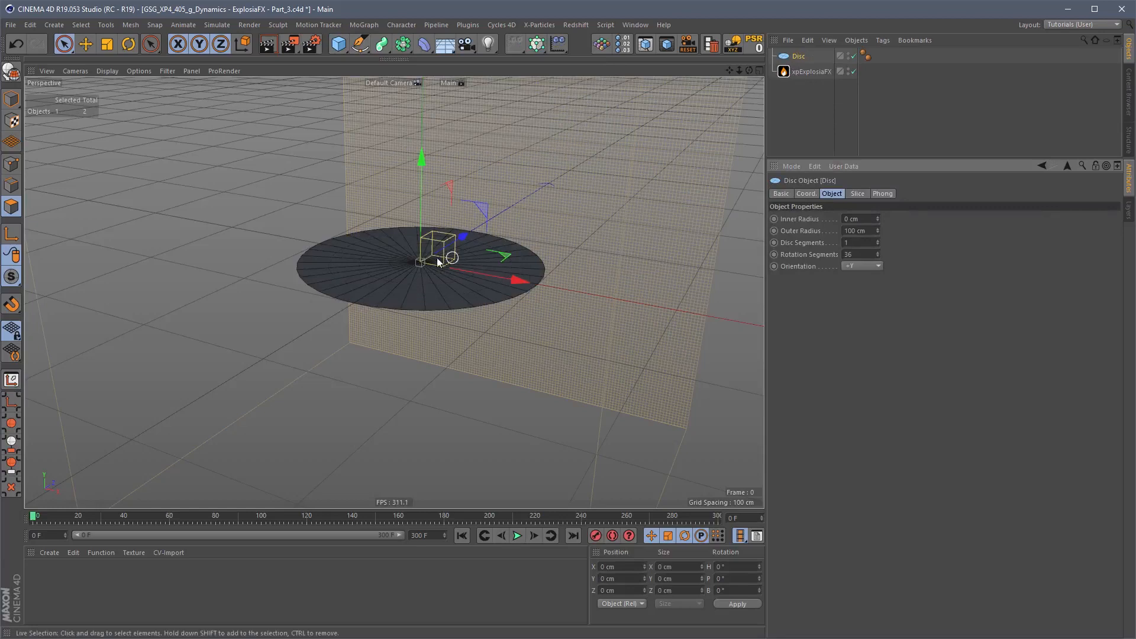
pyautogui.moveTo(878, 218); pyautogui.dragTo(883, 176)
pyautogui.moveTo(521, 220)
pyautogui.keyDown('alt'); pyautogui.mouseDown()
pyautogui.moveTo(566, 234)
pyautogui.moveTo(510, 239)
pyautogui.mouseUp(); pyautogui.keyUp('alt')
pyautogui.moveTo(805, 61); pyautogui.dragTo(800, 89)
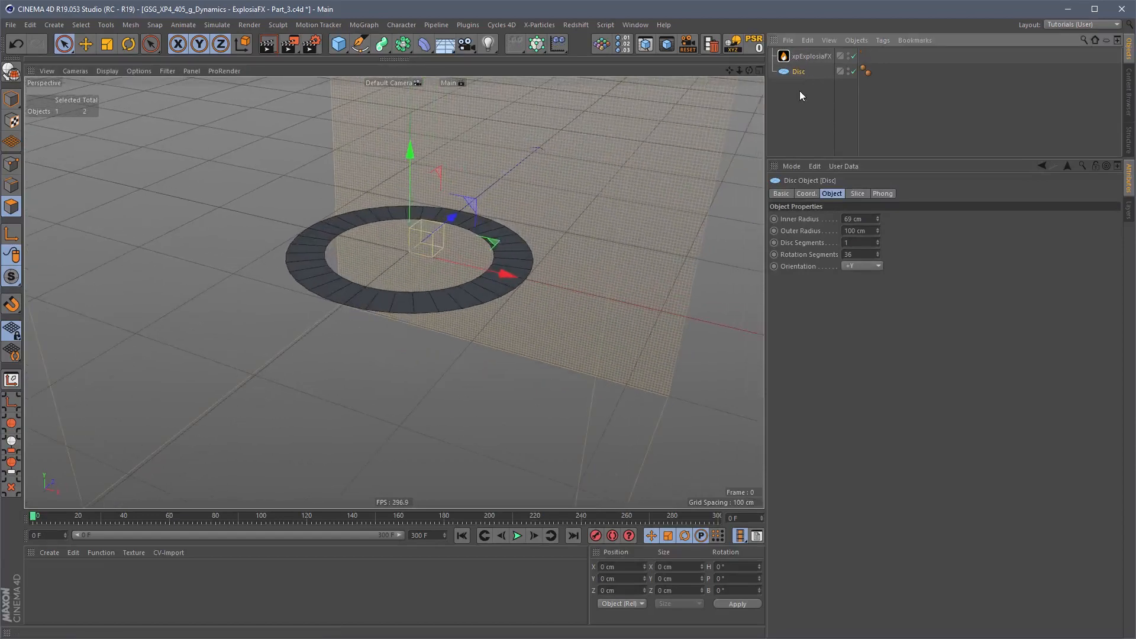
# Step: Add an xpExplosiaFX source tag to the disc and play the simulation, pausing it at frame 64
pyautogui.rightClick(801, 72)
pyautogui.moveTo(891, 231)
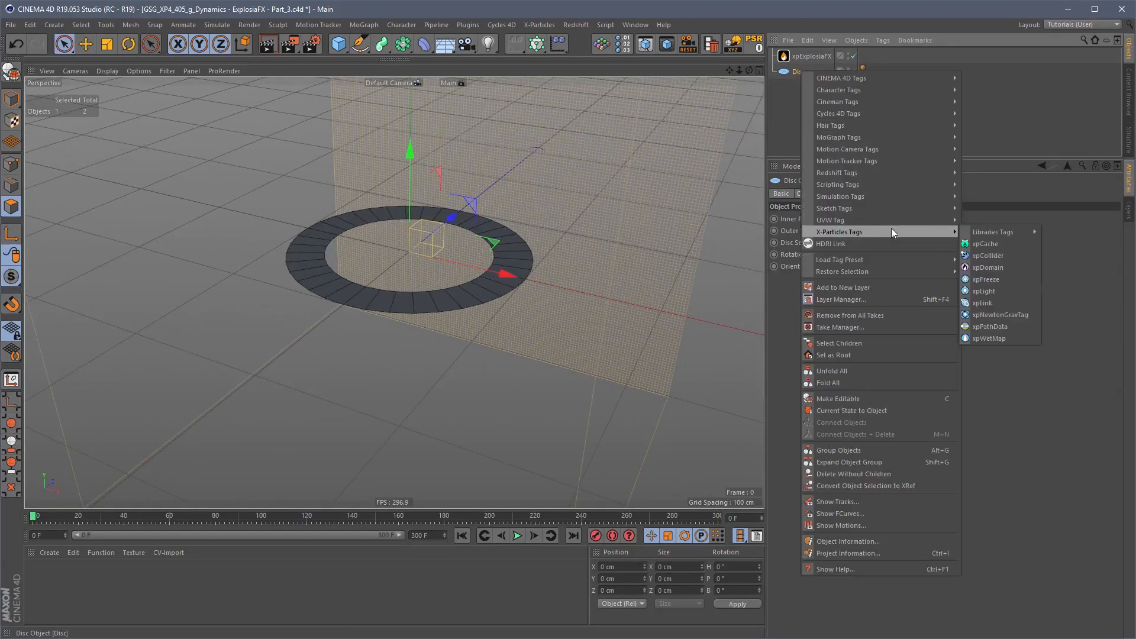
pyautogui.moveTo(1001, 231)
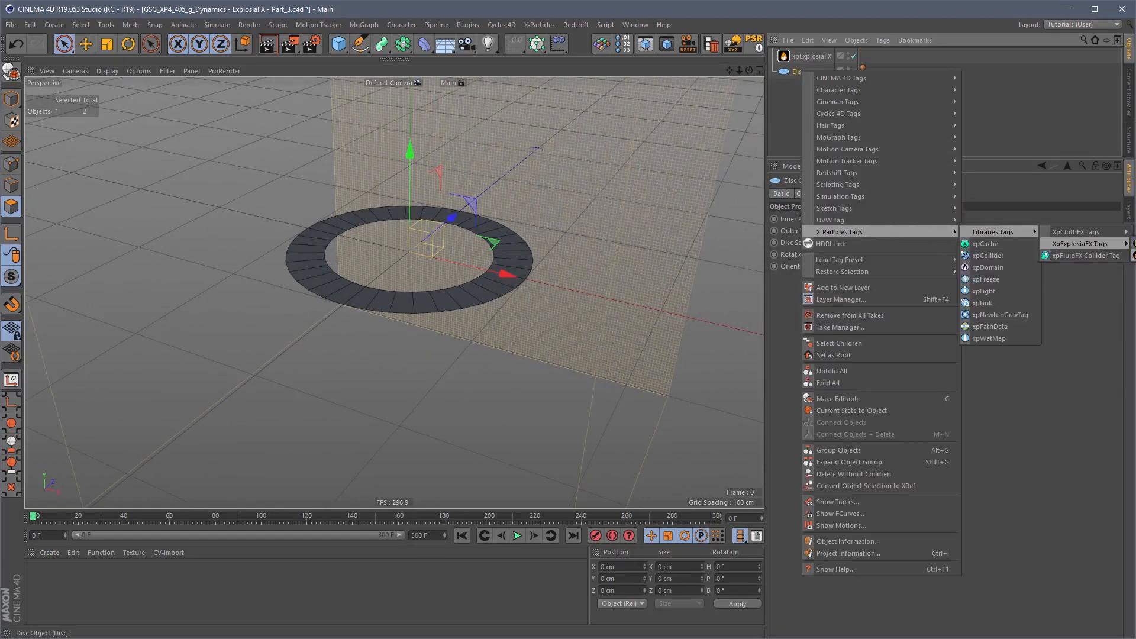
pyautogui.click(1133, 255)
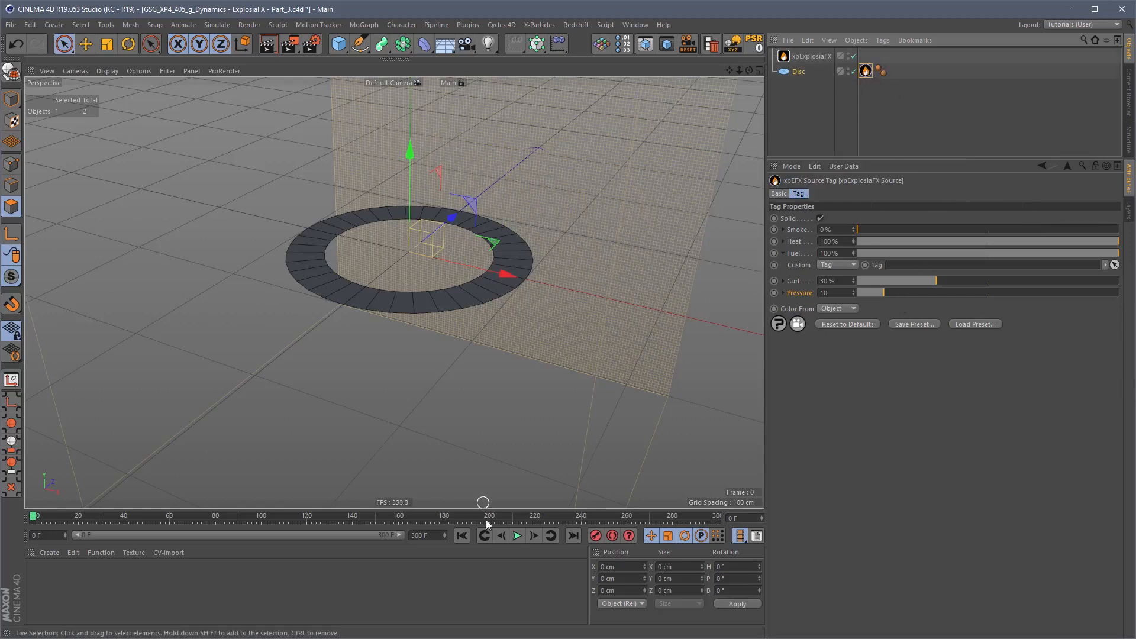
pyautogui.click(518, 537)
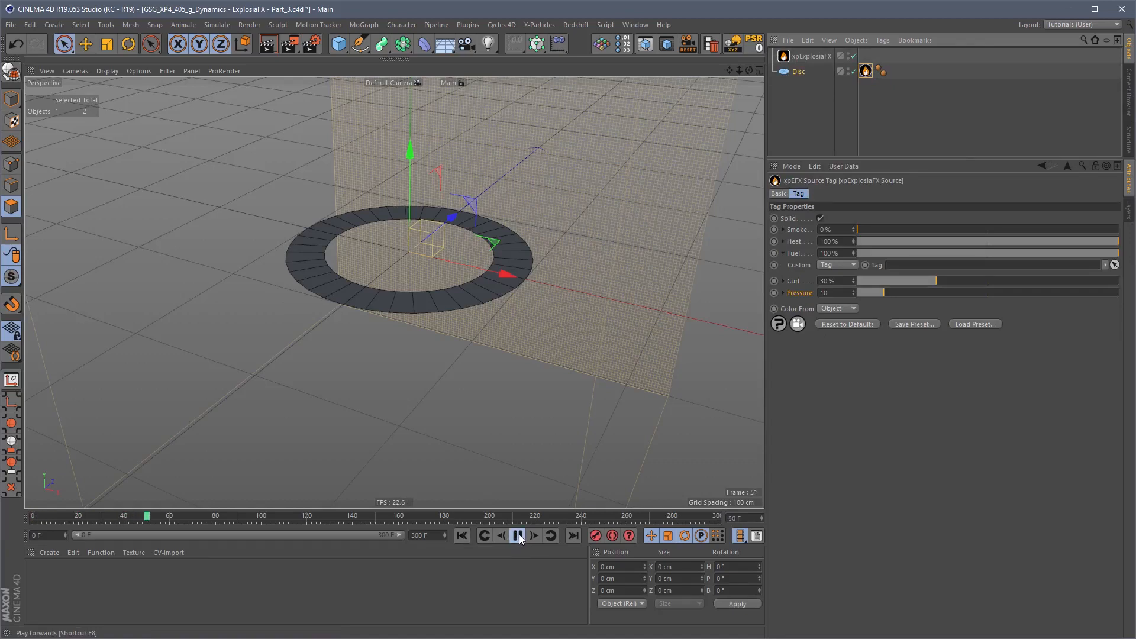
pyautogui.click(518, 536)
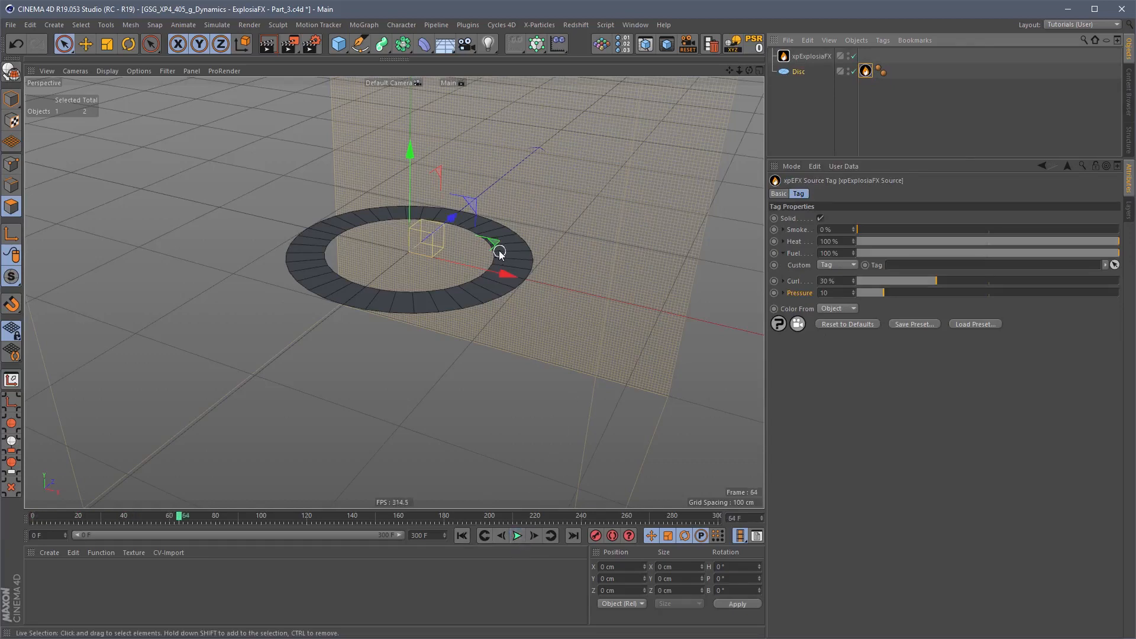
# Step: Scale the disc down to roughly half its size and move it away from the origin
pyautogui.click(793, 72)
pyautogui.press('t')
pyautogui.moveTo(595, 238); pyautogui.dragTo(420, 273)
pyautogui.press('e')
pyautogui.moveTo(342, 45); pyautogui.dragTo(373, 91)
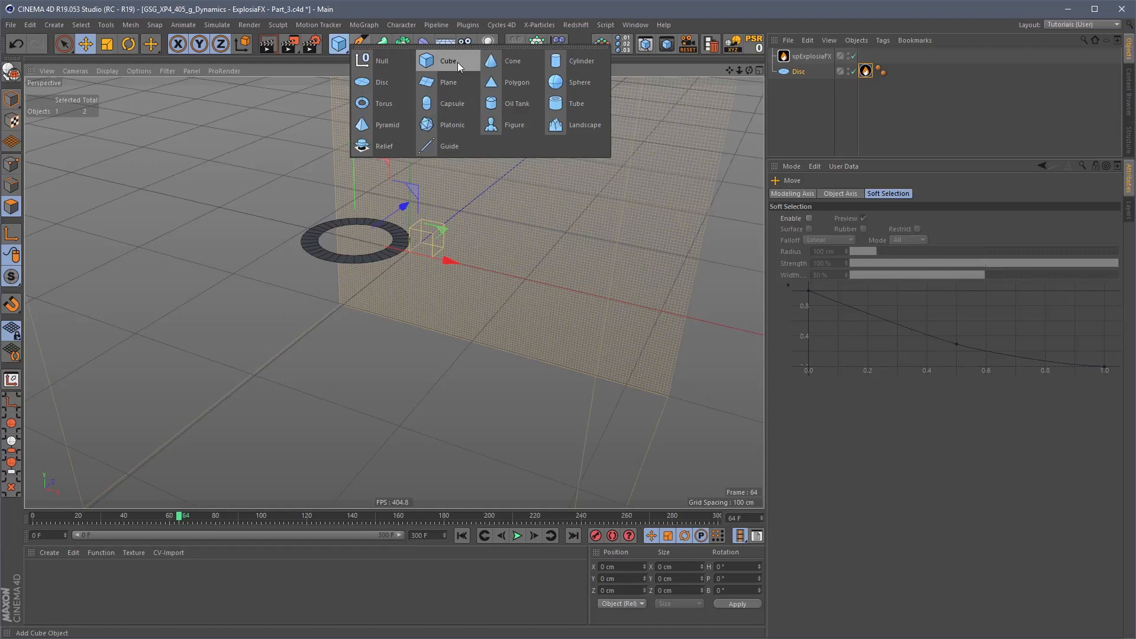
pyautogui.click(451, 82)
pyautogui.press('t')
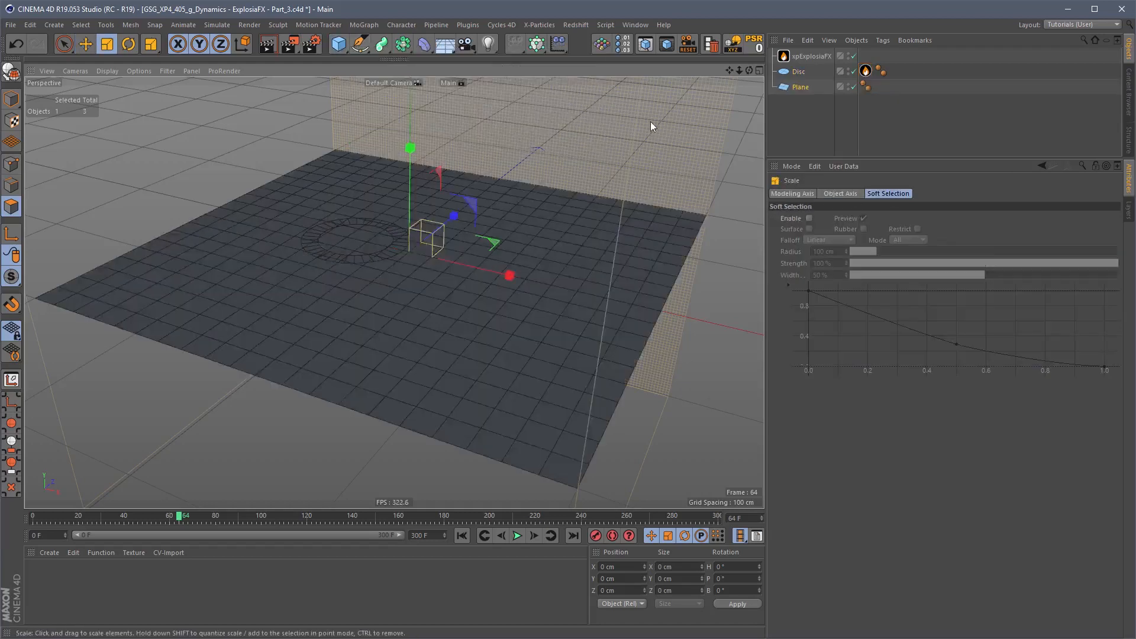
pyautogui.moveTo(641, 73); pyautogui.dragTo(663, 83)
pyautogui.hotkey('ctrl', 'z')
pyautogui.hotkey('ctrl', 'z')
# Step: Add a cube primitive and scale it down to less than half its size
pyautogui.click(338, 45)
pyautogui.click(448, 61)
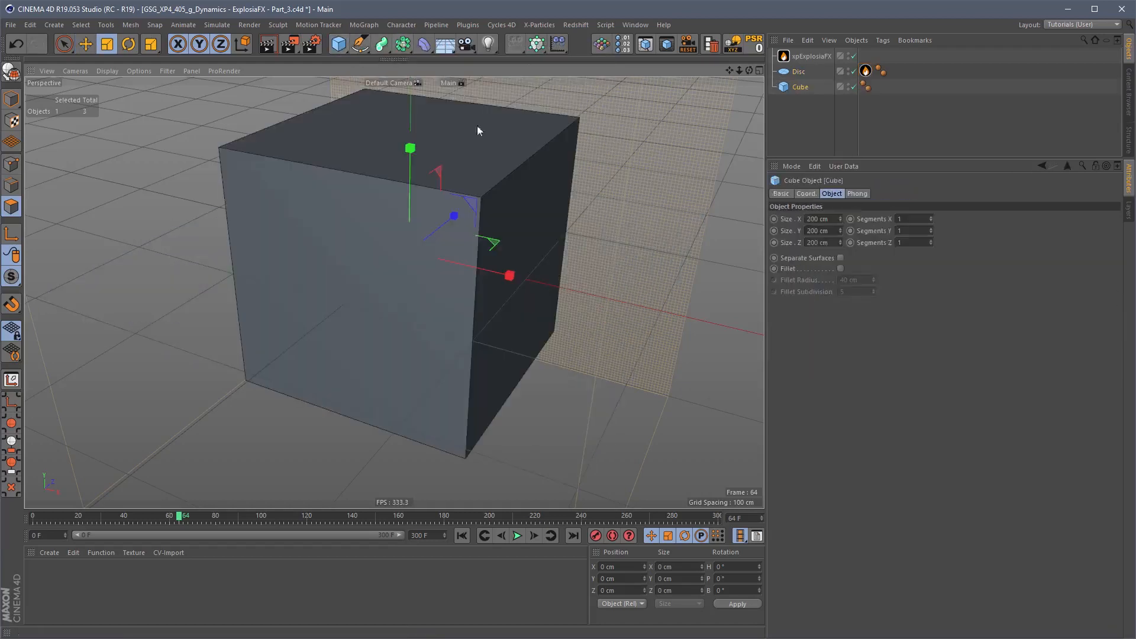
pyautogui.press('t')
pyautogui.moveTo(521, 266); pyautogui.dragTo(364, 296)
# Step: Tilt the cube onto its edge and move it to the opposite side of the origin from the disc
pyautogui.press('r')
pyautogui.moveTo(578, 164); pyautogui.dragTo(535, 179)
pyautogui.press('e')
pyautogui.moveTo(536, 178); pyautogui.dragTo(600, 201)
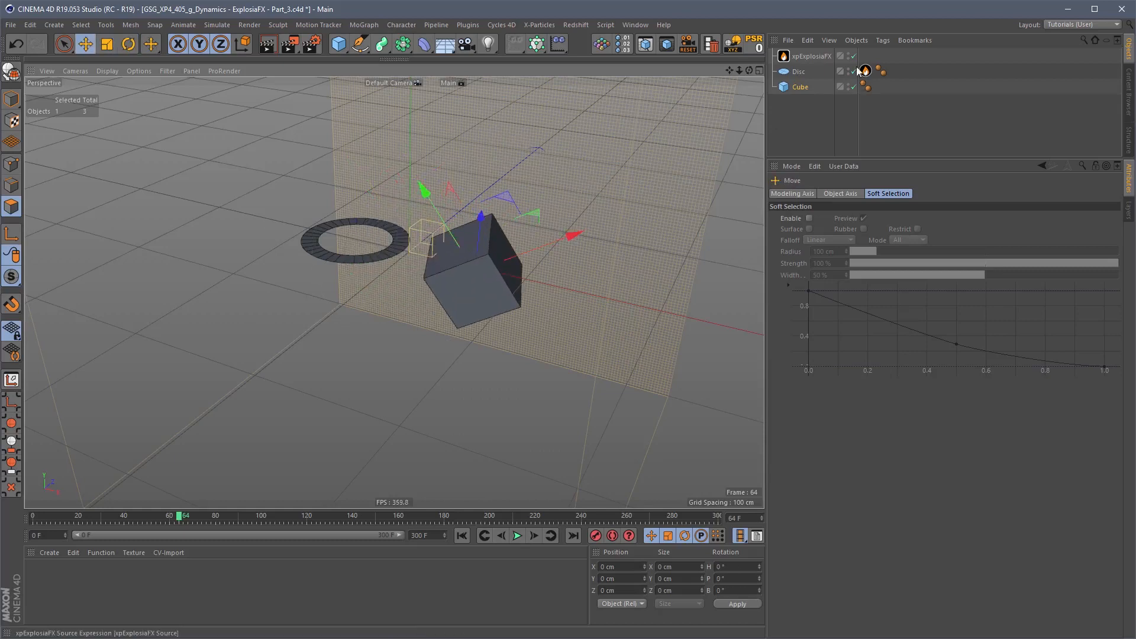
# Step: Copy the disc's ExplosiaFX source tag to the cube and play the simulation with both objects as sources
pyautogui.keyDown('ctrl'); pyautogui.moveTo(865, 71); pyautogui.dragTo(865, 86); pyautogui.keyUp('ctrl')
pyautogui.click(798, 194)
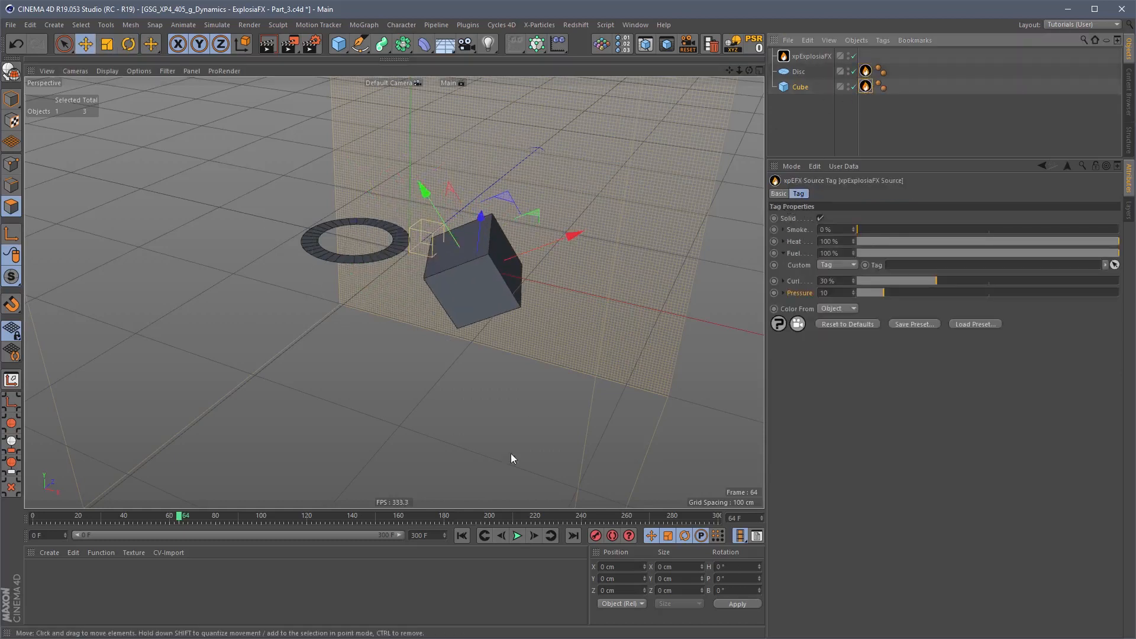
pyautogui.click(517, 536)
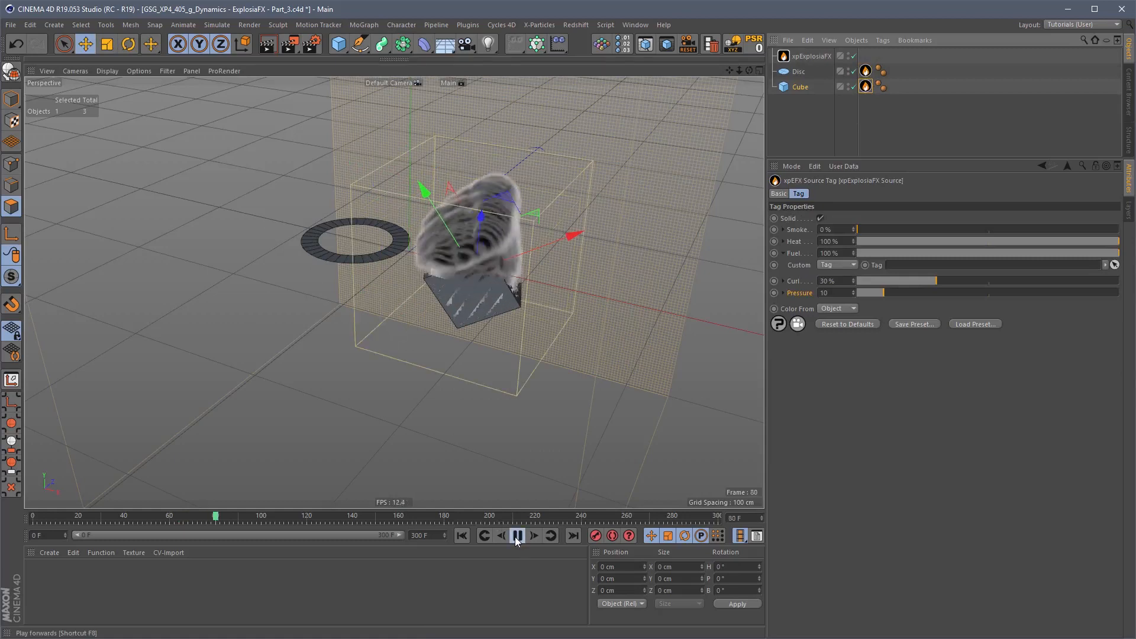
# Step: Move the cube about 10 cm while the simulation plays, and return the timeline to the first frame
pyautogui.moveTo(561, 369); pyautogui.dragTo(644, 335)
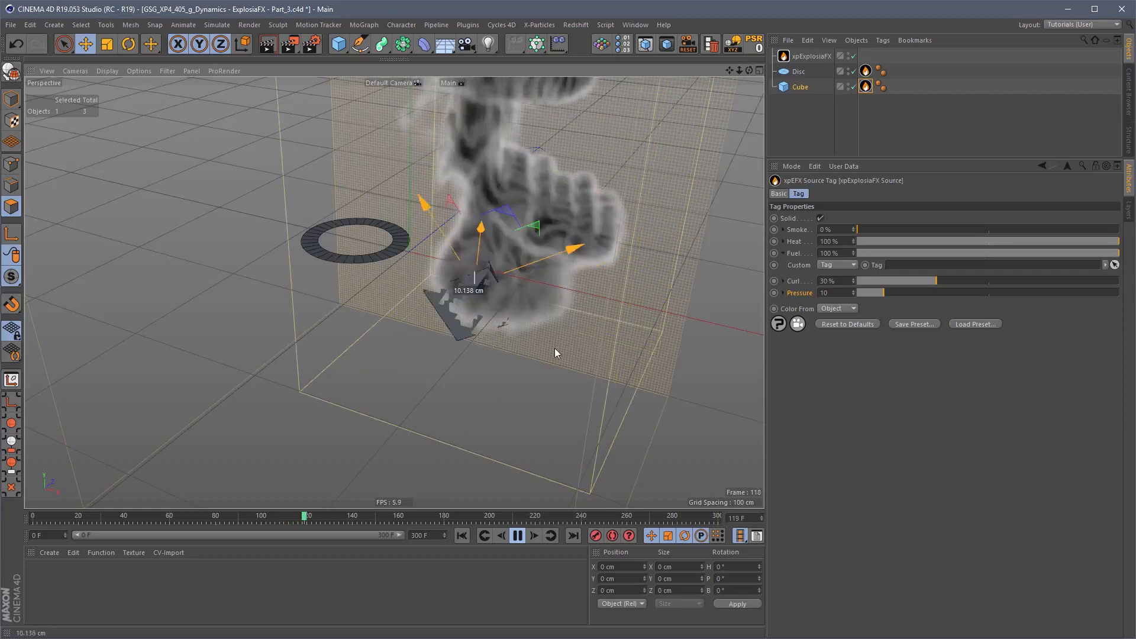
pyautogui.click(518, 536)
pyautogui.hotkey('shift', 'f')
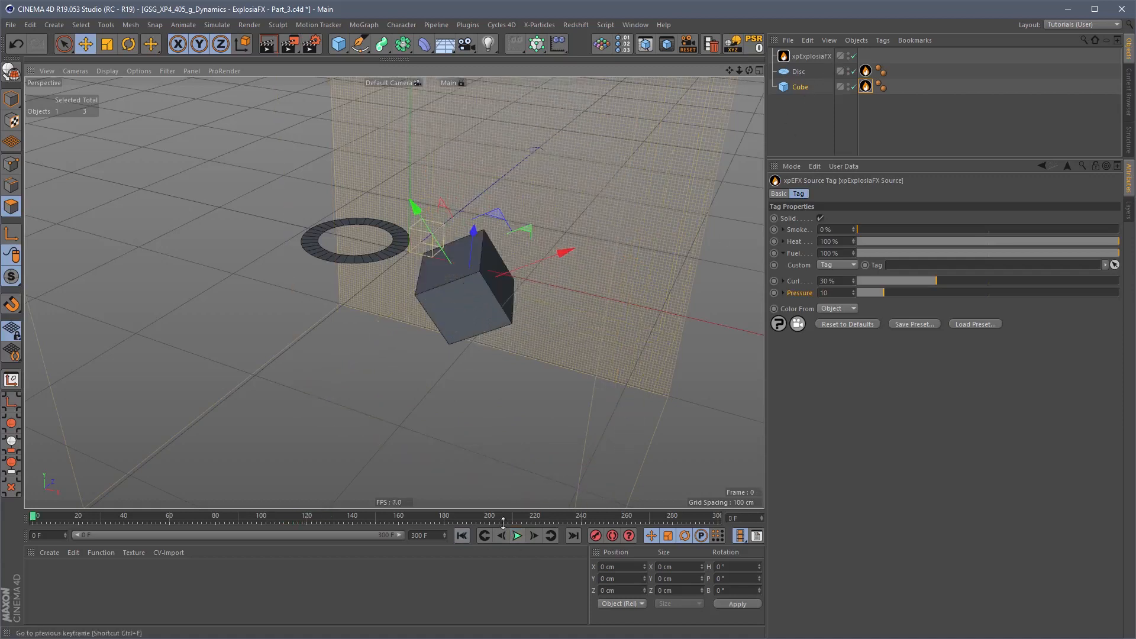
# Step: Delete the cube and reset the disc's position, scale and rotation
pyautogui.click(798, 87)
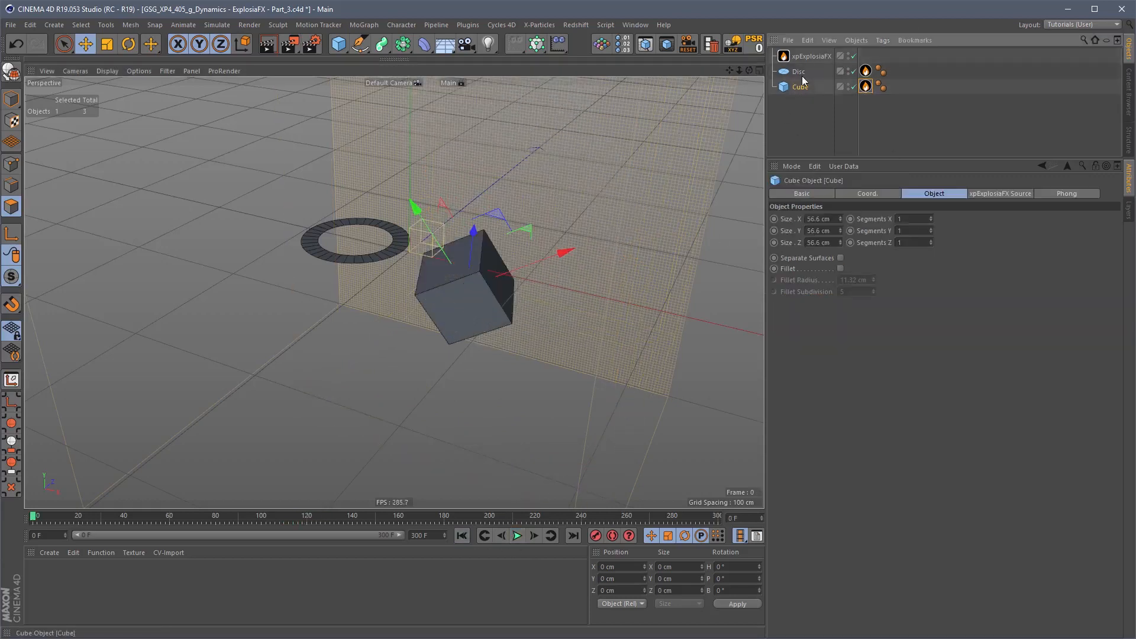
pyautogui.press('Delete')
pyautogui.click(798, 71)
pyautogui.click(755, 42)
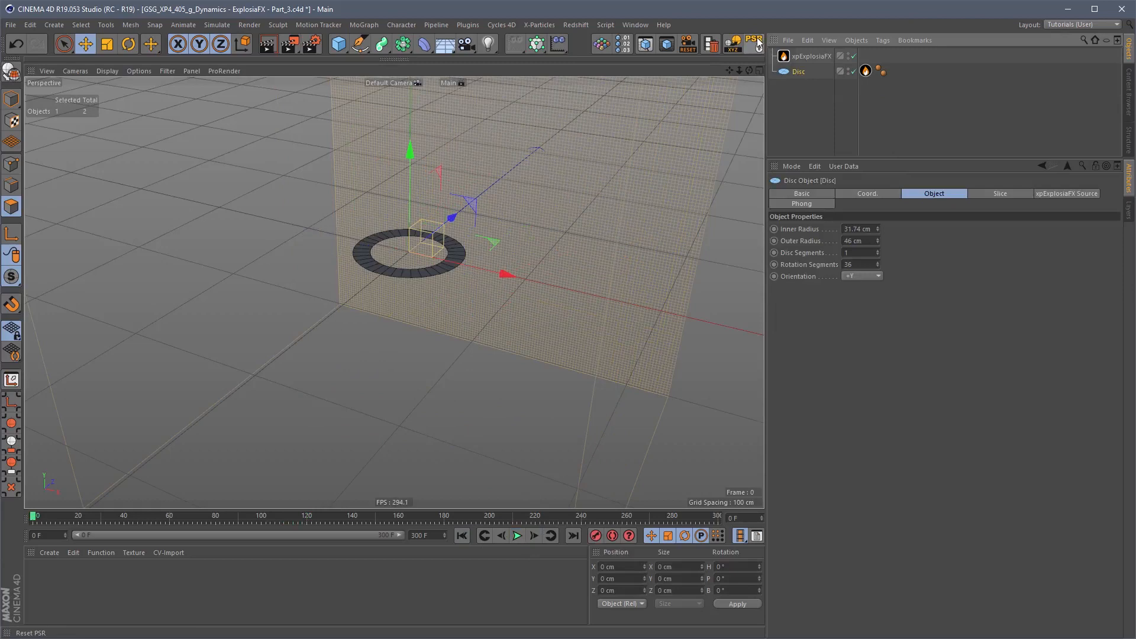
# Step: Turn off Solid in the disc's ExplosiaFX source tag and play the simulation
pyautogui.click(867, 72)
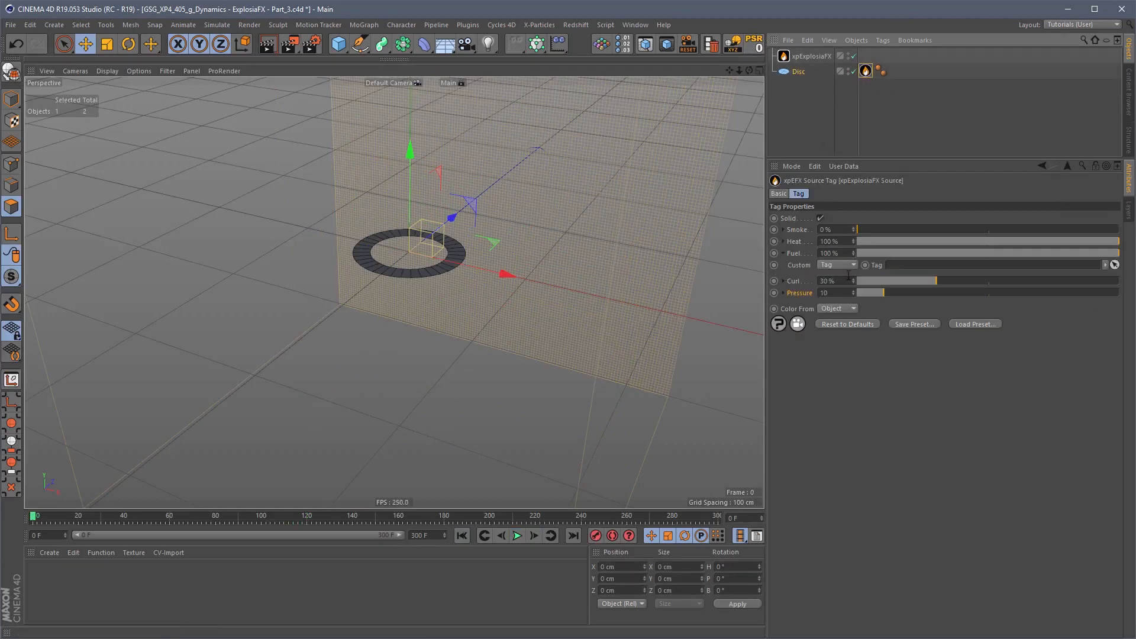
pyautogui.click(793, 223)
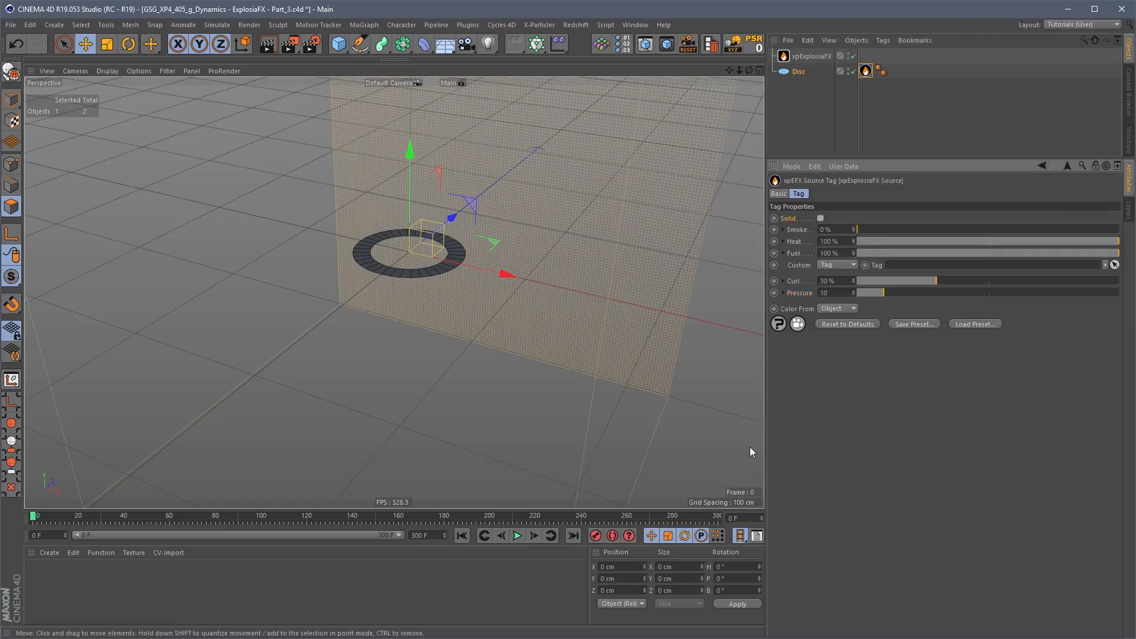
pyautogui.click(517, 537)
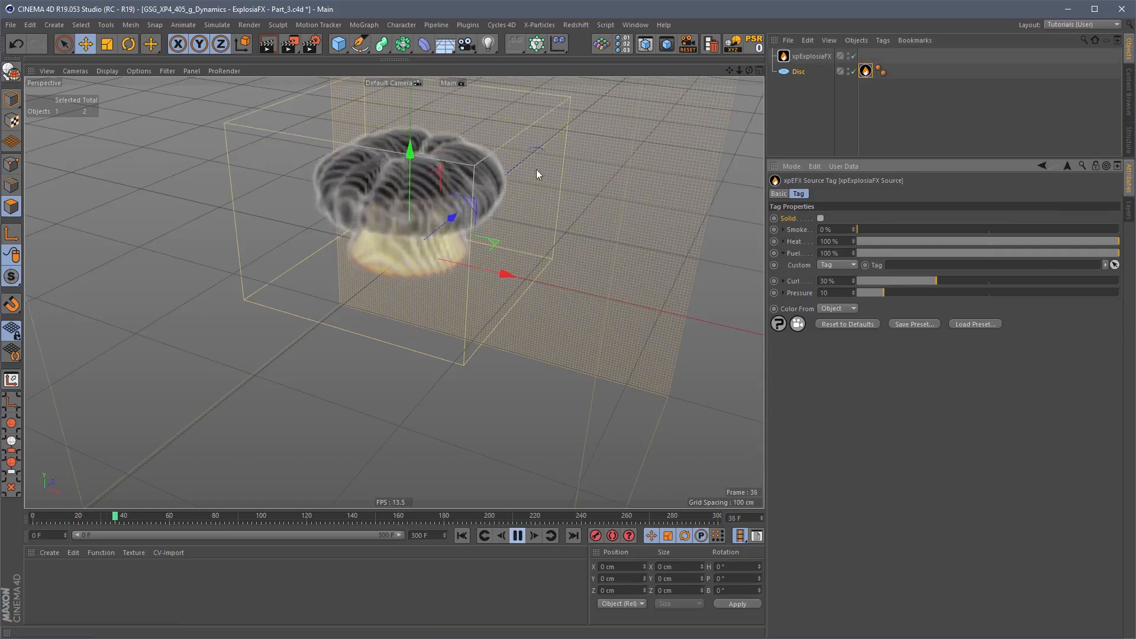
# Step: Try rotating the disc during playback, undo the rotation, and return the timeline to the first frame
pyautogui.press('r')
pyautogui.moveTo(536, 169); pyautogui.dragTo(473, 111)
pyautogui.hotkey('ctrl', 'z')
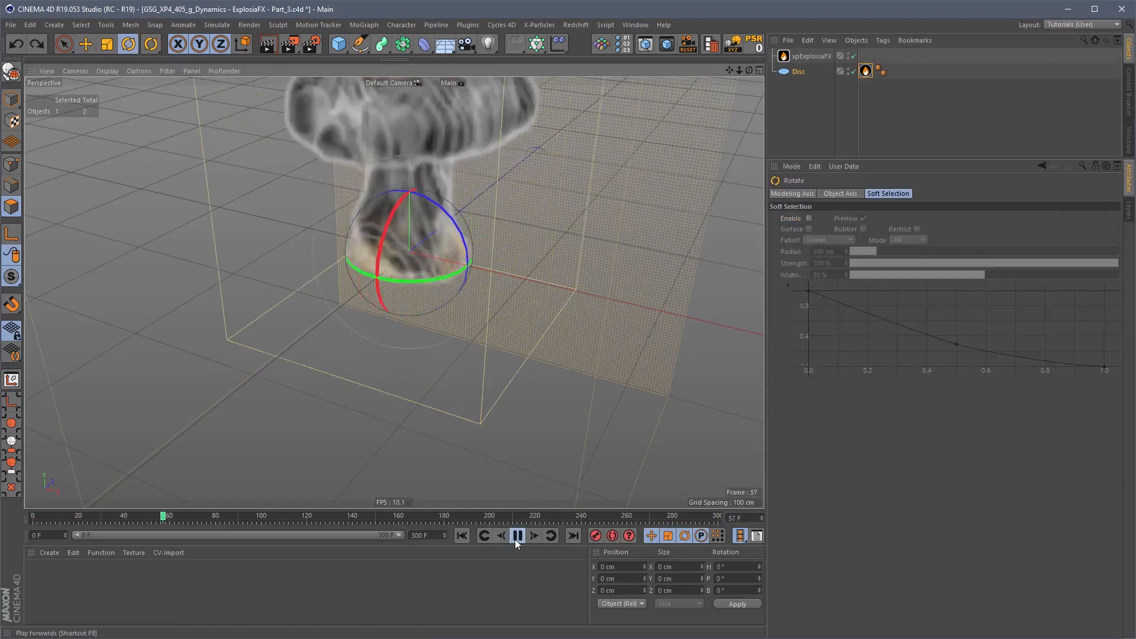
pyautogui.press('F8')
pyautogui.hotkey('shift', 'f')
# Step: Set the parametric disc's Disc Segments to 4 and double its Rotation Segments to 72
pyautogui.press('c')
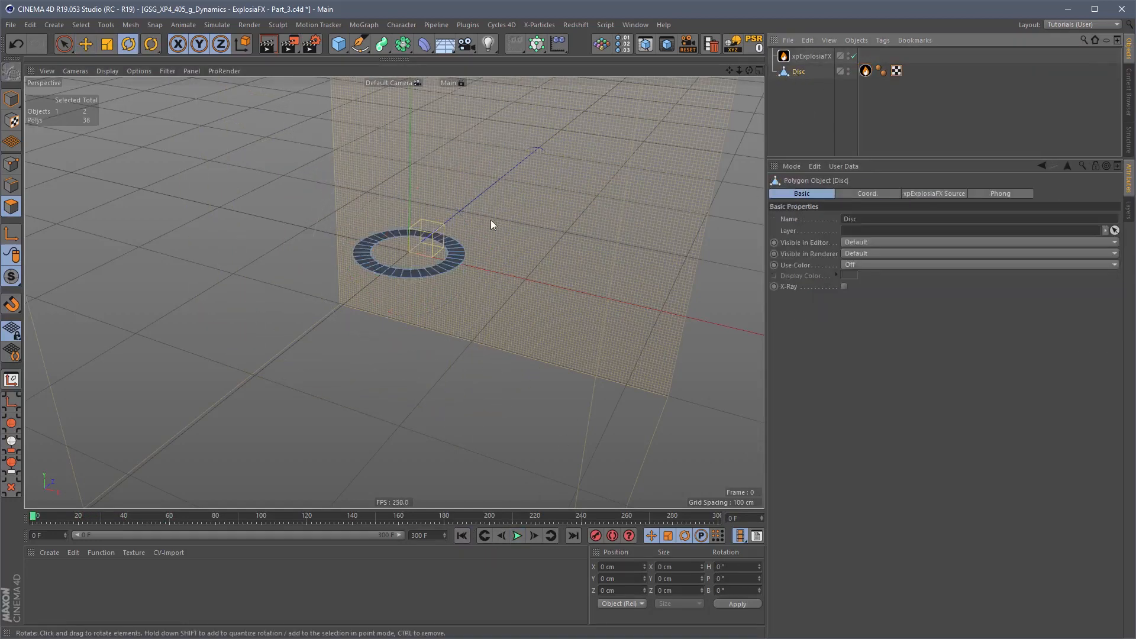
pyautogui.hotkey('ctrl', 'z')
pyautogui.click(861, 252)
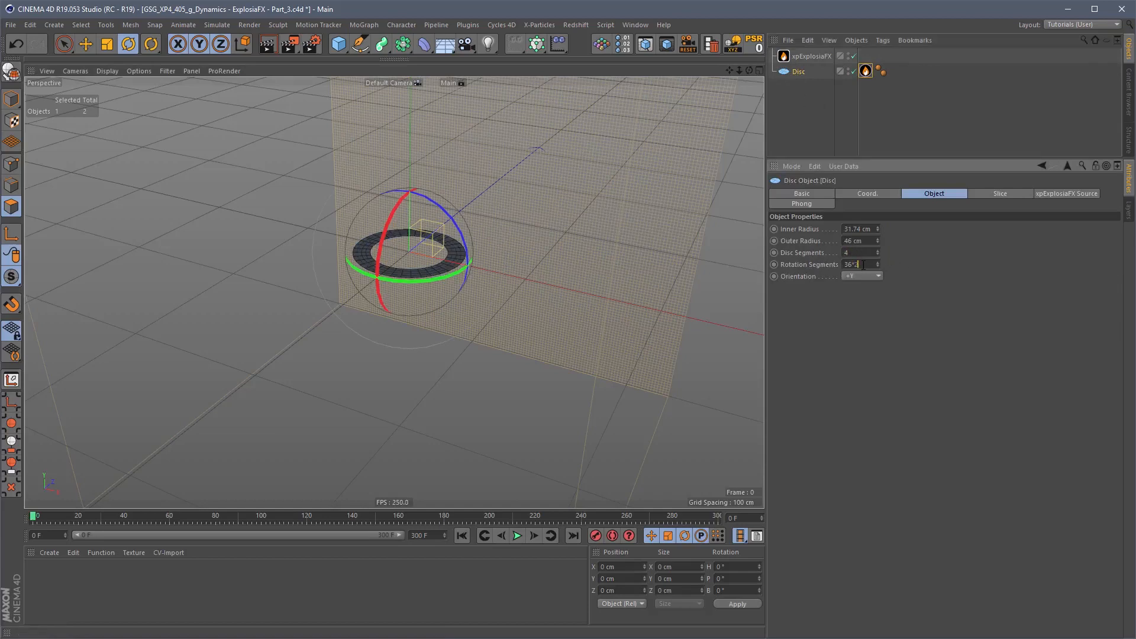
pyautogui.scroll(3, 526, 244)
pyautogui.moveTo(498, 239)
pyautogui.keyDown('alt'); pyautogui.mouseDown()
pyautogui.moveTo(486, 260)
pyautogui.moveTo(510, 255)
pyautogui.moveTo(496, 264)
pyautogui.moveTo(525, 252)
pyautogui.moveTo(528, 236)
pyautogui.moveTo(546, 257)
pyautogui.mouseUp(); pyautogui.keyUp('alt')
# Step: Make the disc editable and store a patch of polygons on its positive X side as a selection tag
pyautogui.press('c')
pyautogui.press('9')
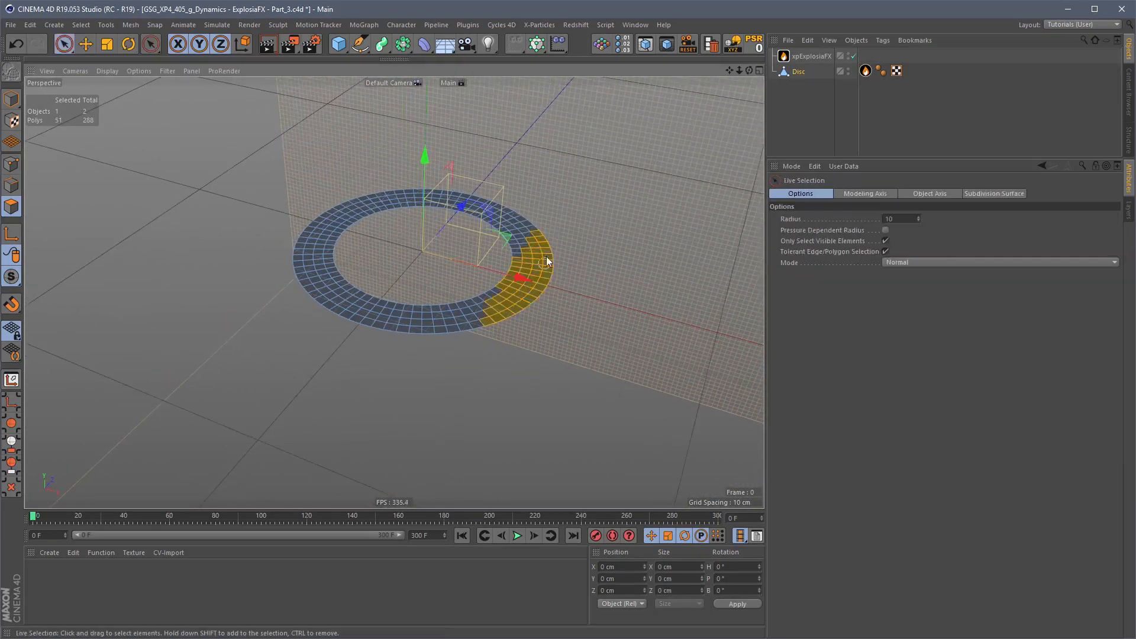
pyautogui.hotkey('alt', 's')
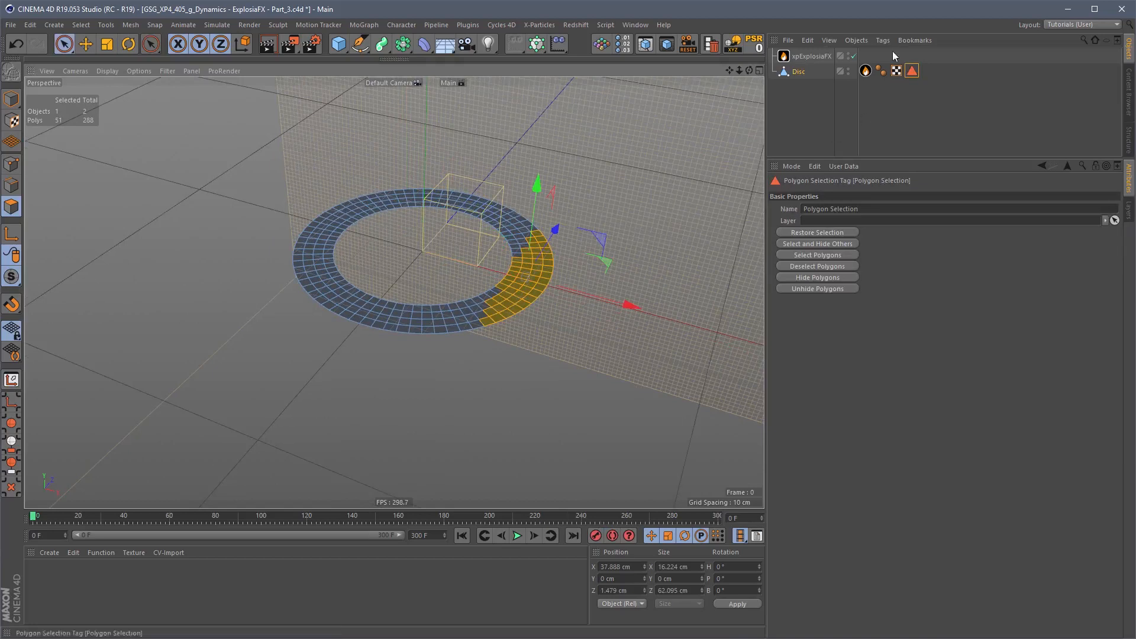
# Step: Limit the source tag's Fuel to the Polygon Selection, play the simulation, and return to the first frame
pyautogui.click(868, 71)
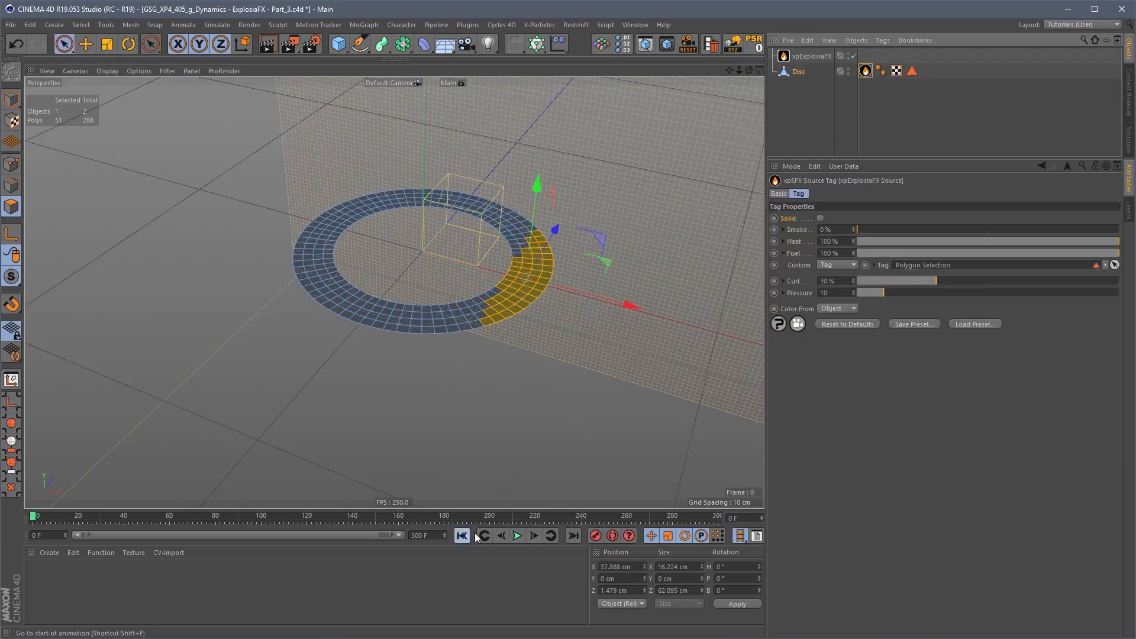
pyautogui.click(515, 536)
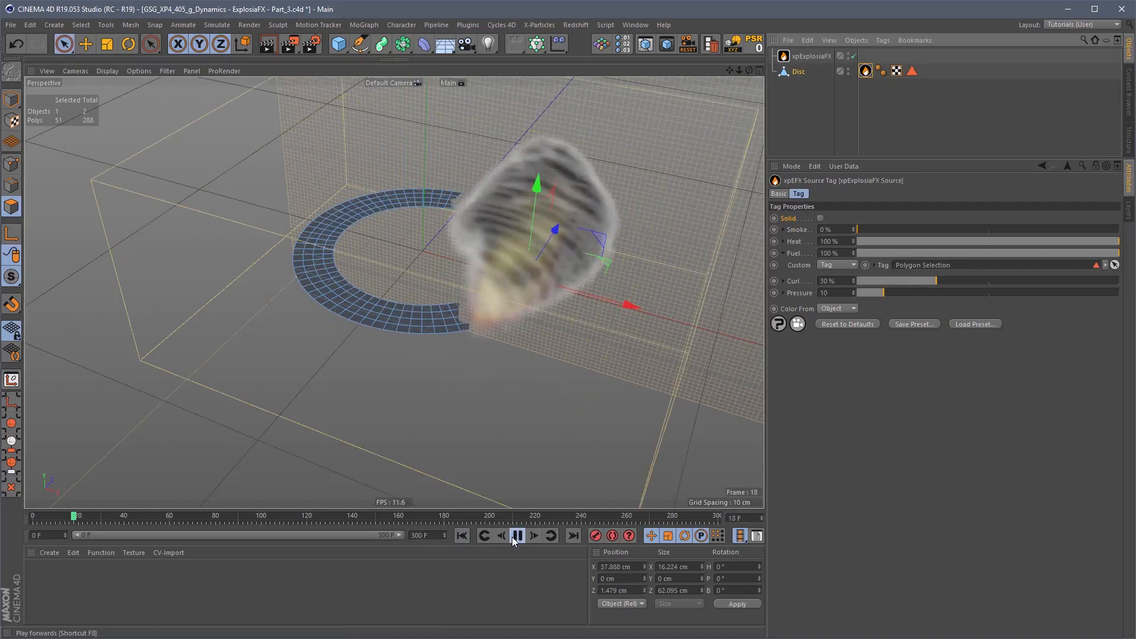
pyautogui.moveTo(499, 274)
pyautogui.keyDown('alt'); pyautogui.mouseDown()
pyautogui.moveTo(644, 250)
pyautogui.moveTo(515, 268)
pyautogui.mouseUp(); pyautogui.keyUp('alt')
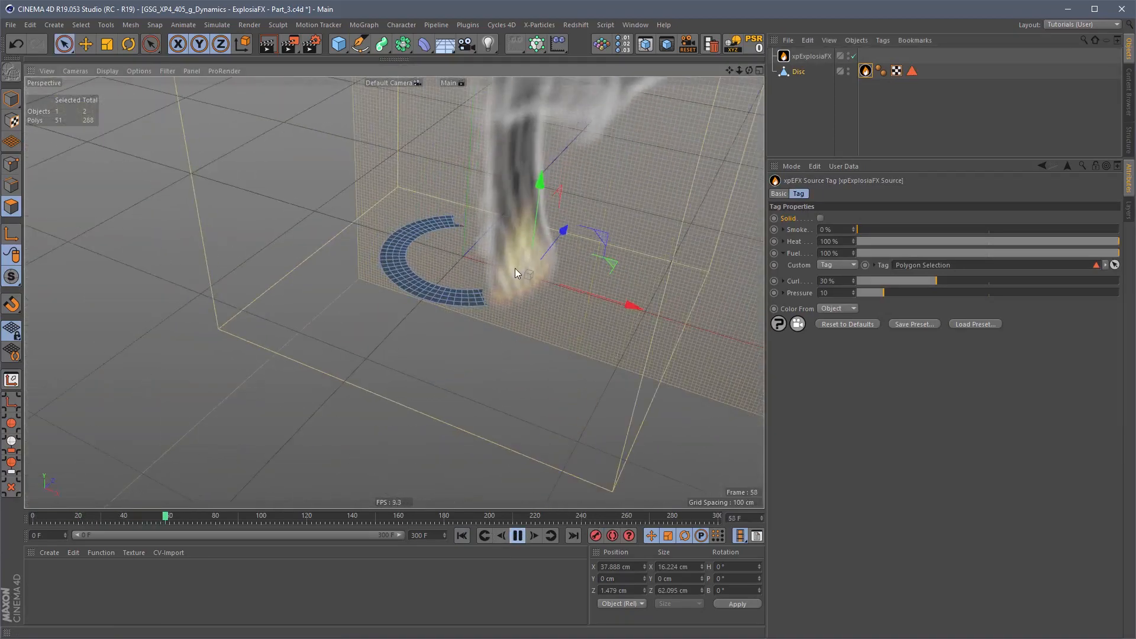
pyautogui.keyDown('alt'); pyautogui.moveTo(470, 234); pyautogui.dragTo(432, 236); pyautogui.keyUp('alt')
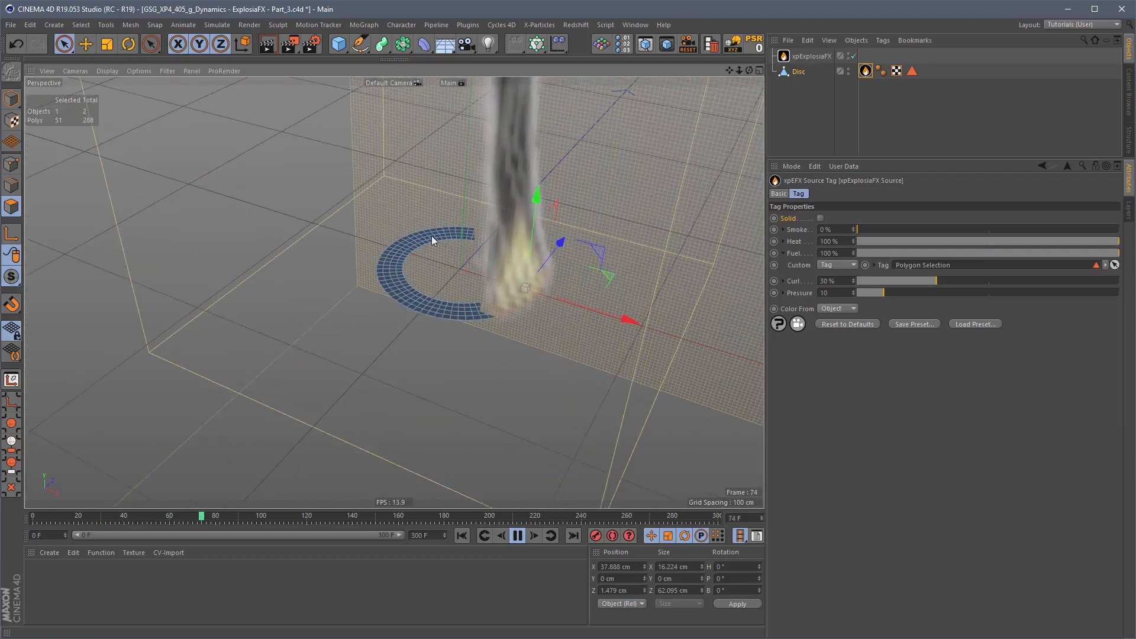
pyautogui.click(517, 536)
pyautogui.click(461, 535)
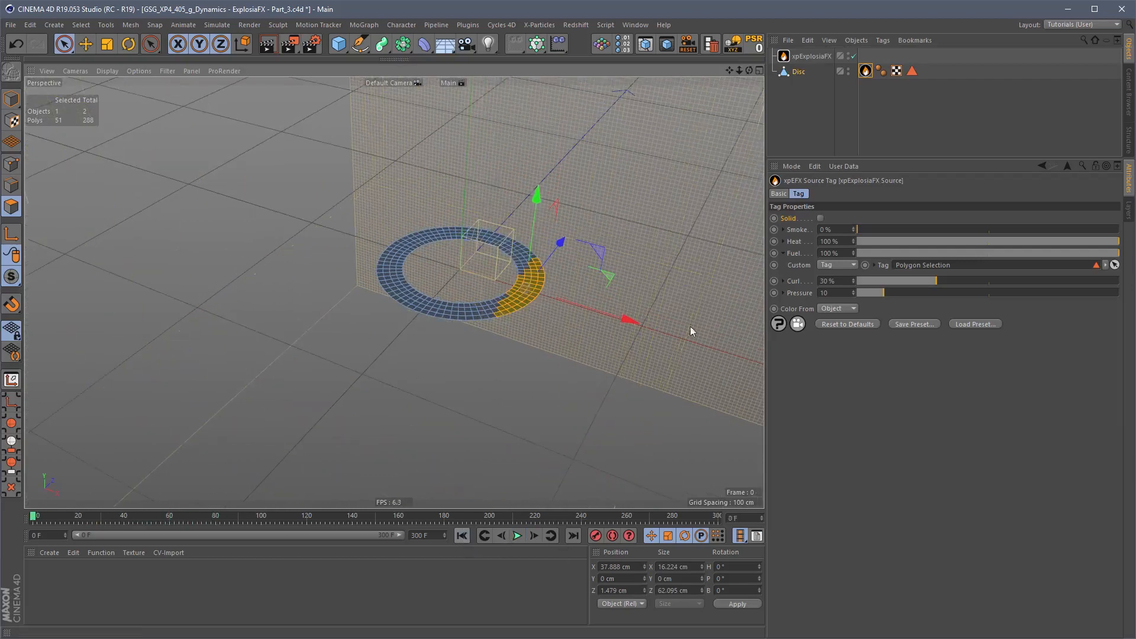
# Step: Delete the disc's polygon selection tag and activate the Paint Tool with all of the disc's polygons selected
pyautogui.click(912, 71)
pyautogui.click(804, 72)
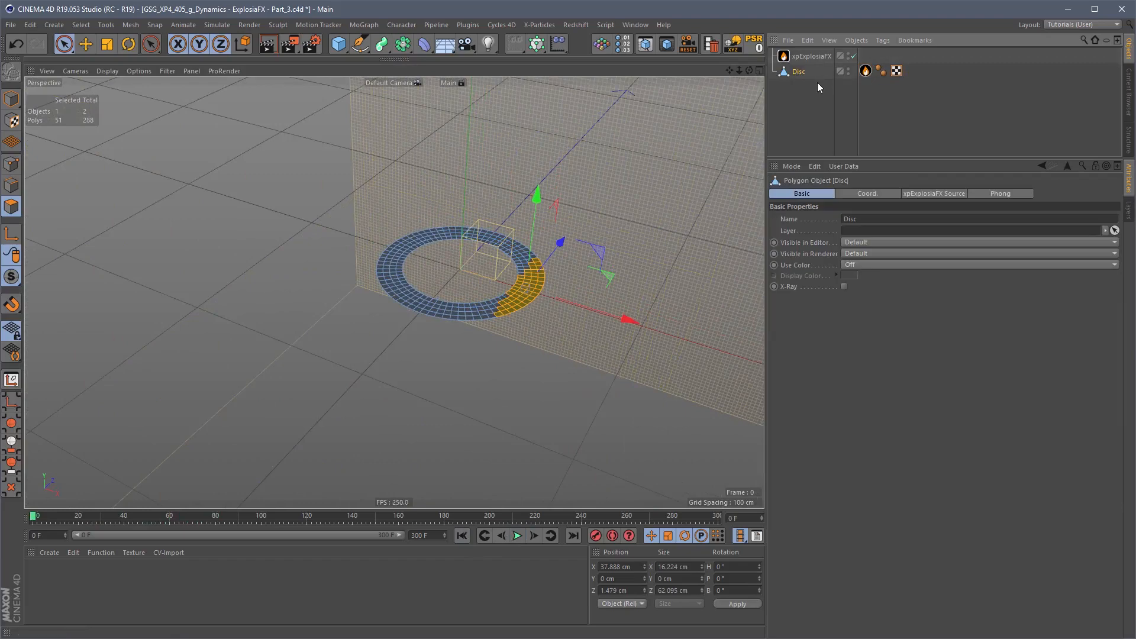
pyautogui.hotkey('shift', 'c')
pyautogui.write('s')
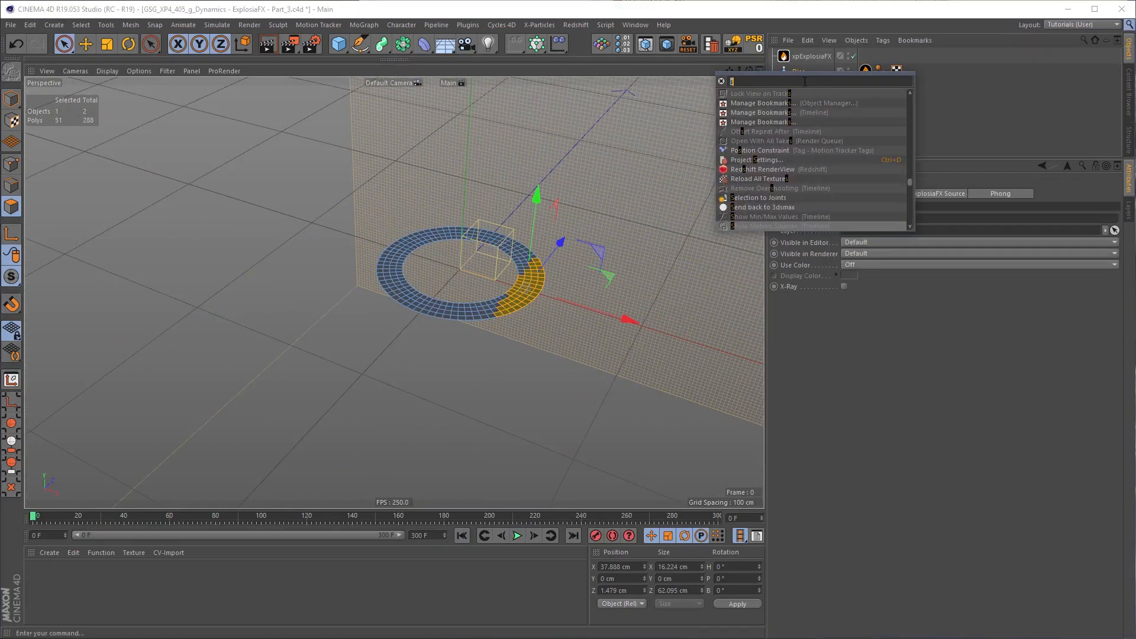
pyautogui.press('BackSpace')
pyautogui.write('pain')
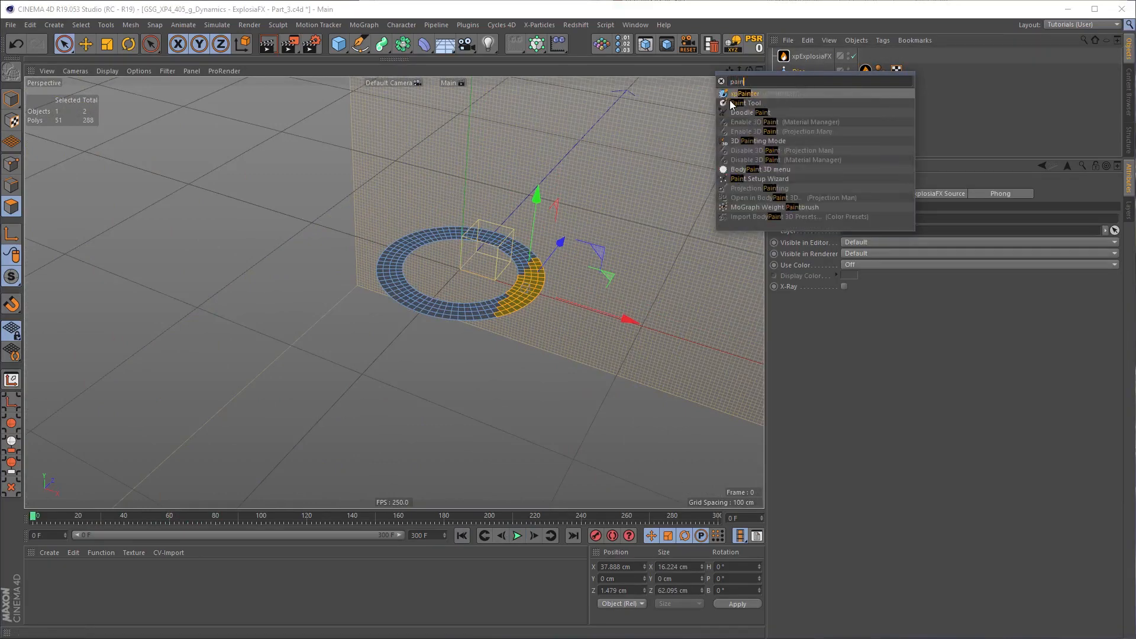
pyautogui.write('t')
pyautogui.click(733, 105)
pyautogui.hotkey('ctrl', 'a')
# Step: Start a vertex map on the disc with a first stroke and set the Paint Tool to Add mode, 100% opacity and radius 13
pyautogui.moveTo(535, 267); pyautogui.dragTo(538, 275)
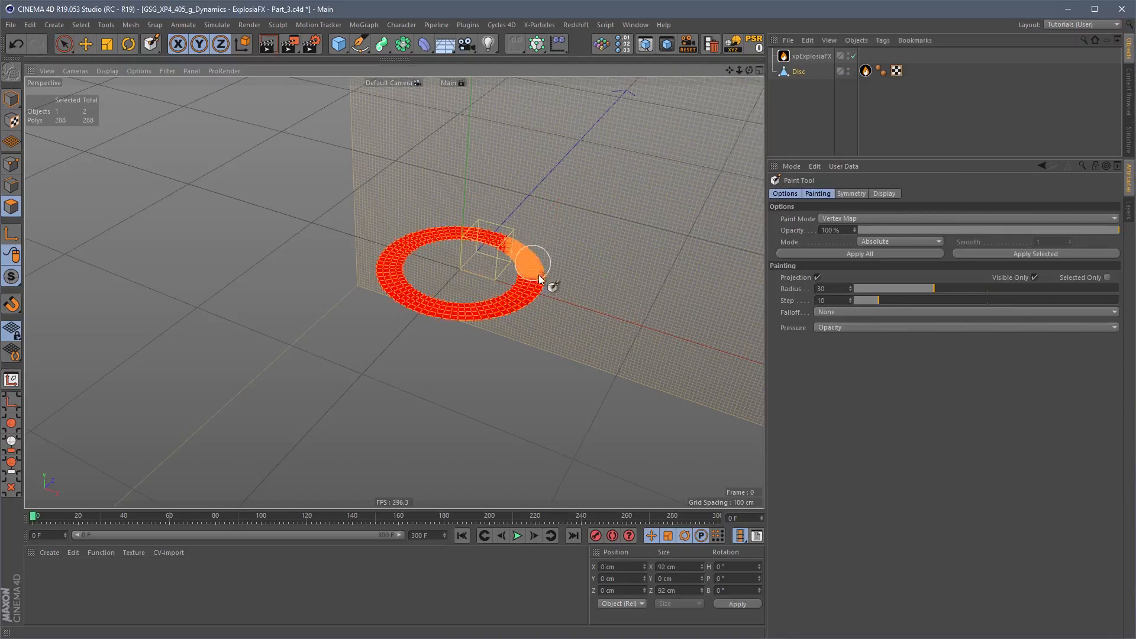
pyautogui.keyDown('alt'); pyautogui.moveTo(533, 279); pyautogui.dragTo(719, 248, button='right'); pyautogui.keyUp('alt')
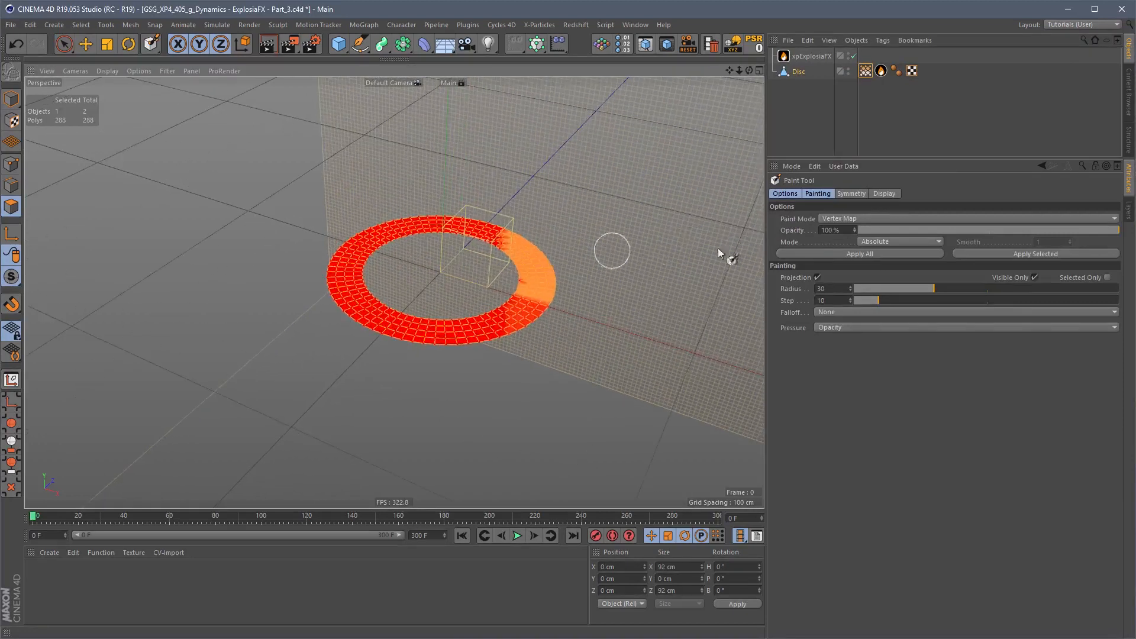
pyautogui.click(872, 240)
pyautogui.click(881, 252)
pyautogui.moveTo(526, 263); pyautogui.dragTo(518, 269, button='middle')
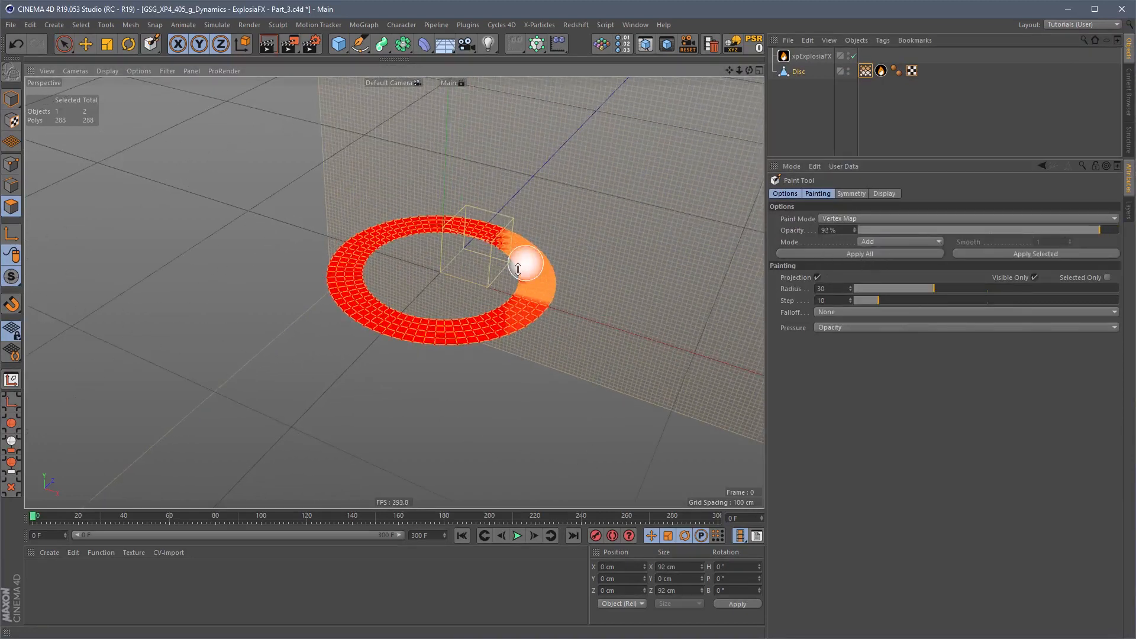
pyautogui.moveTo(1045, 230); pyautogui.dragTo(1118, 230)
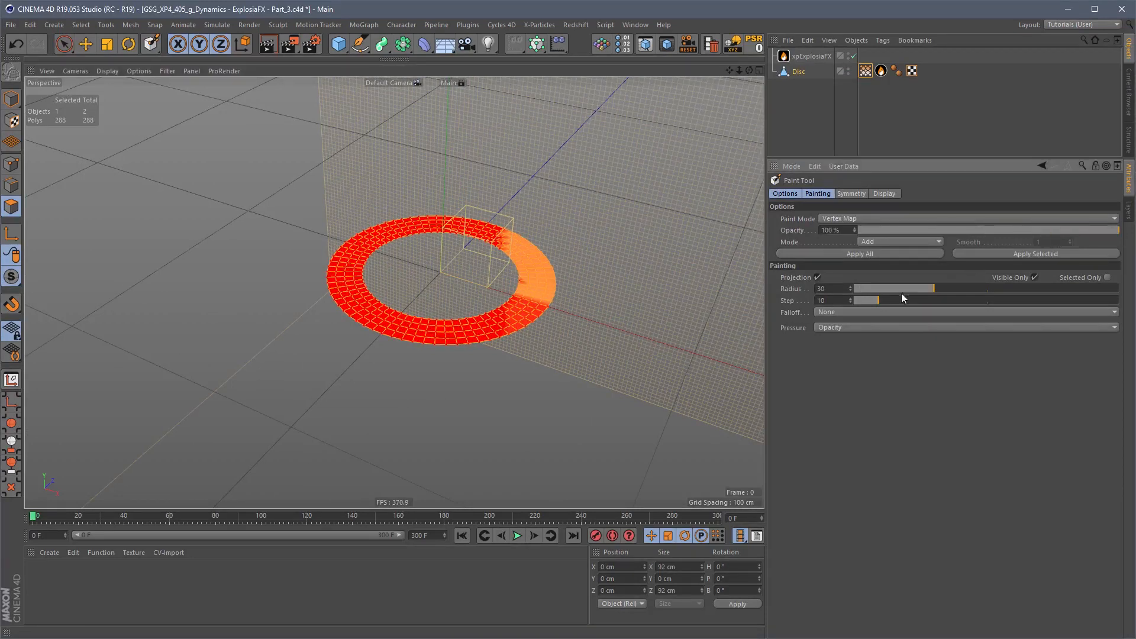
pyautogui.click(889, 288)
# Step: Undo the trial strokes and paint separate full-weight patches around the disc's vertex map
pyautogui.moveTo(520, 294); pyautogui.dragTo(544, 299)
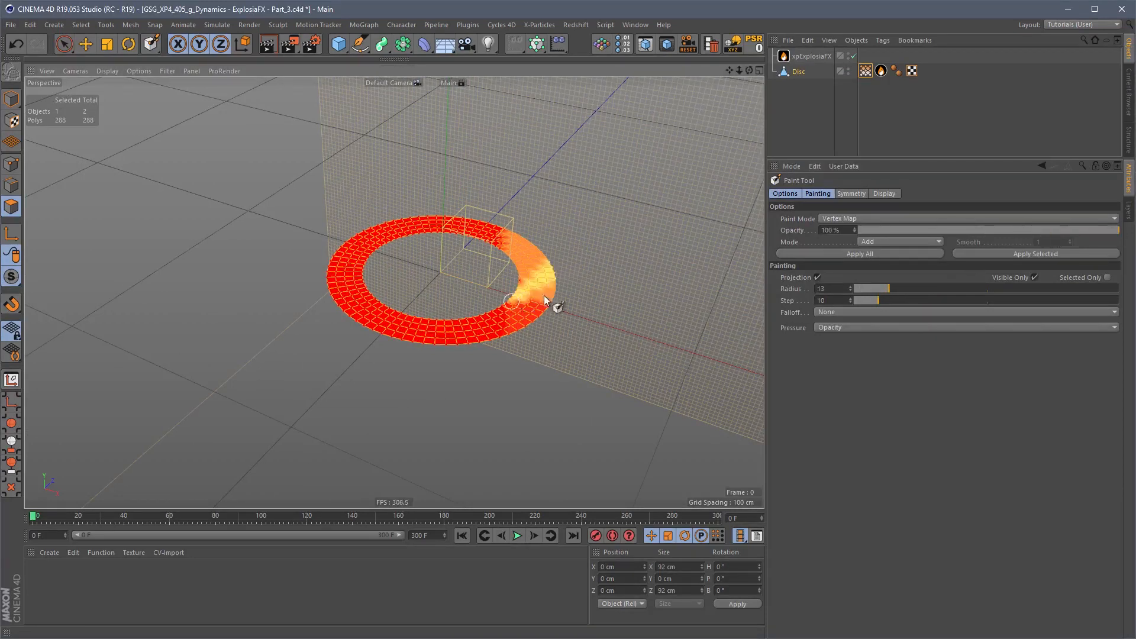
pyautogui.hotkey('ctrl', 'z')
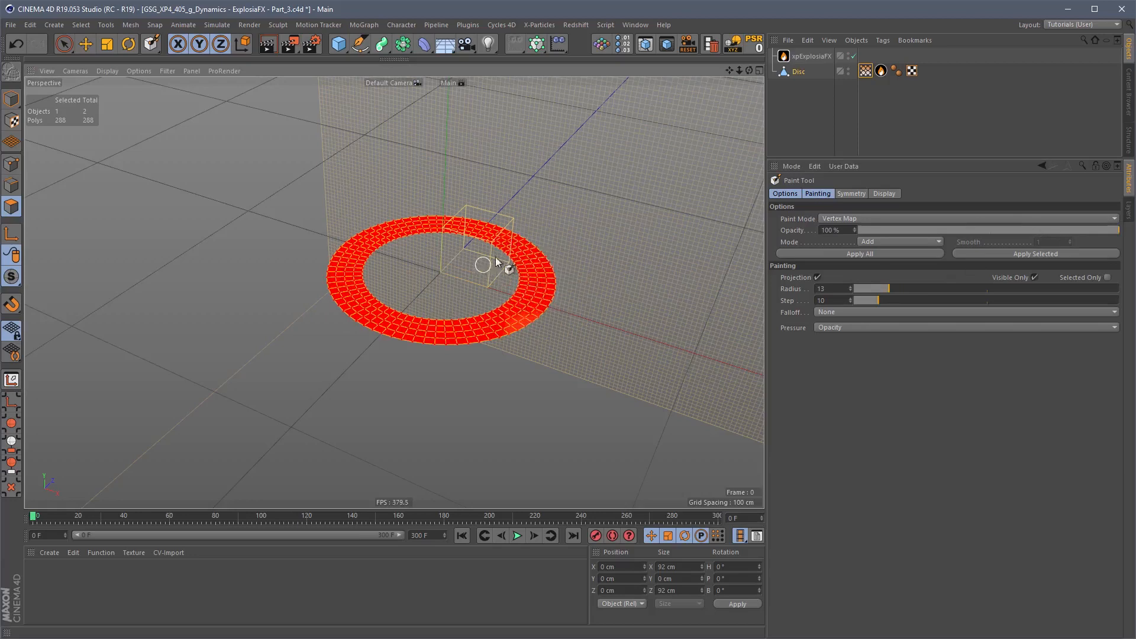
pyautogui.moveTo(572, 281); pyautogui.dragTo(524, 325)
pyautogui.moveTo(407, 379); pyautogui.dragTo(350, 249)
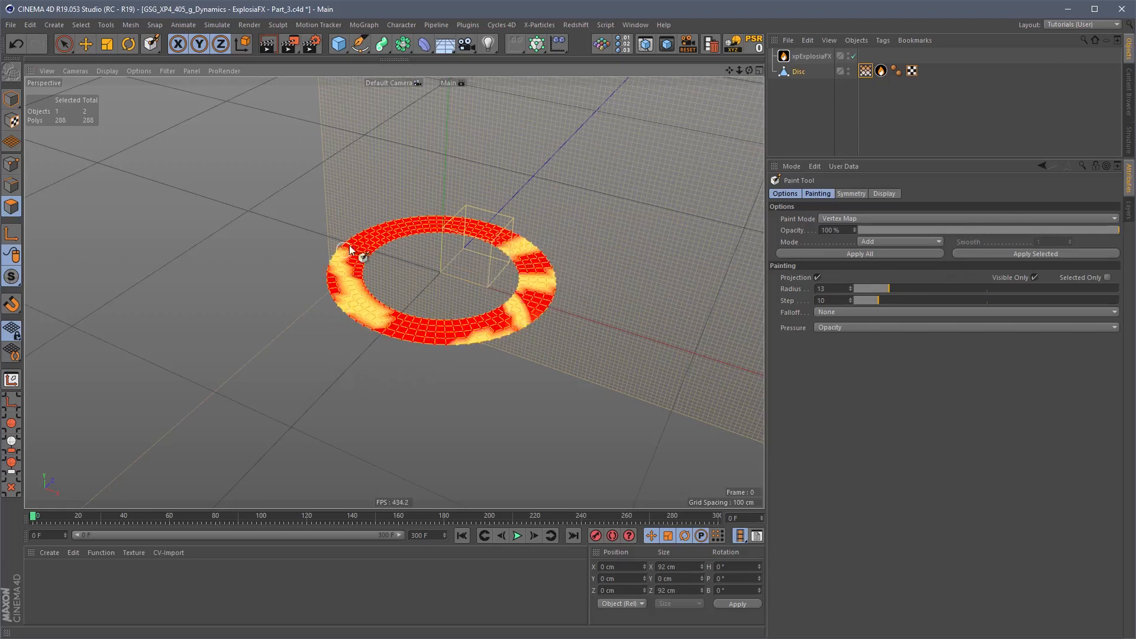
# Step: Assign the Vertex Map as the source tag's custom Fuel tag and play the simulation to inspect the emission
pyautogui.click(881, 71)
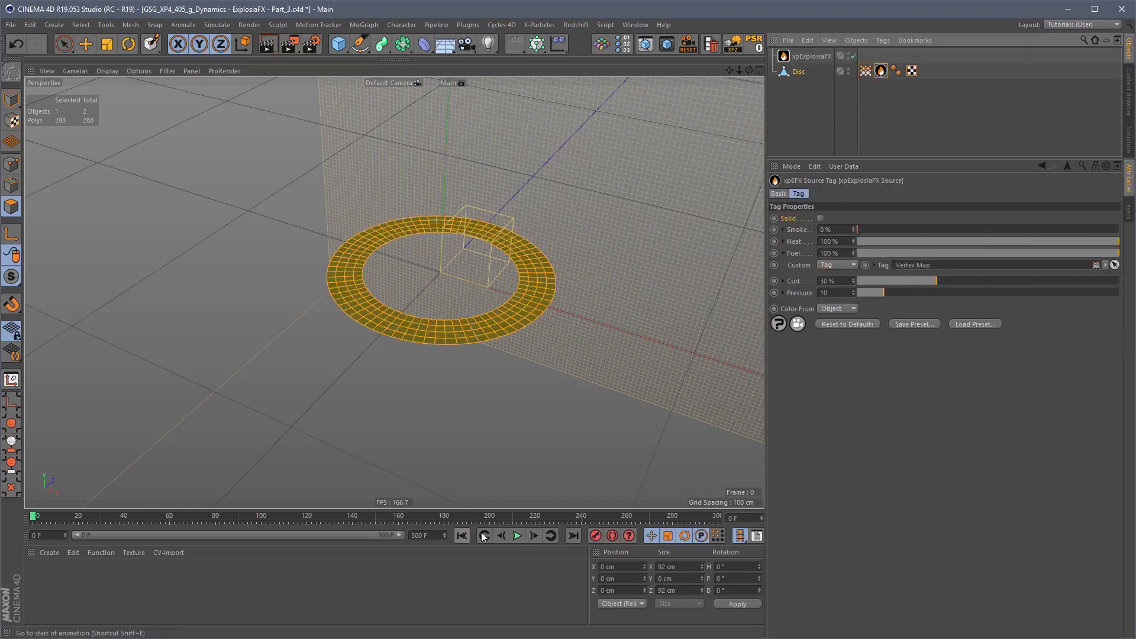
pyautogui.click(516, 536)
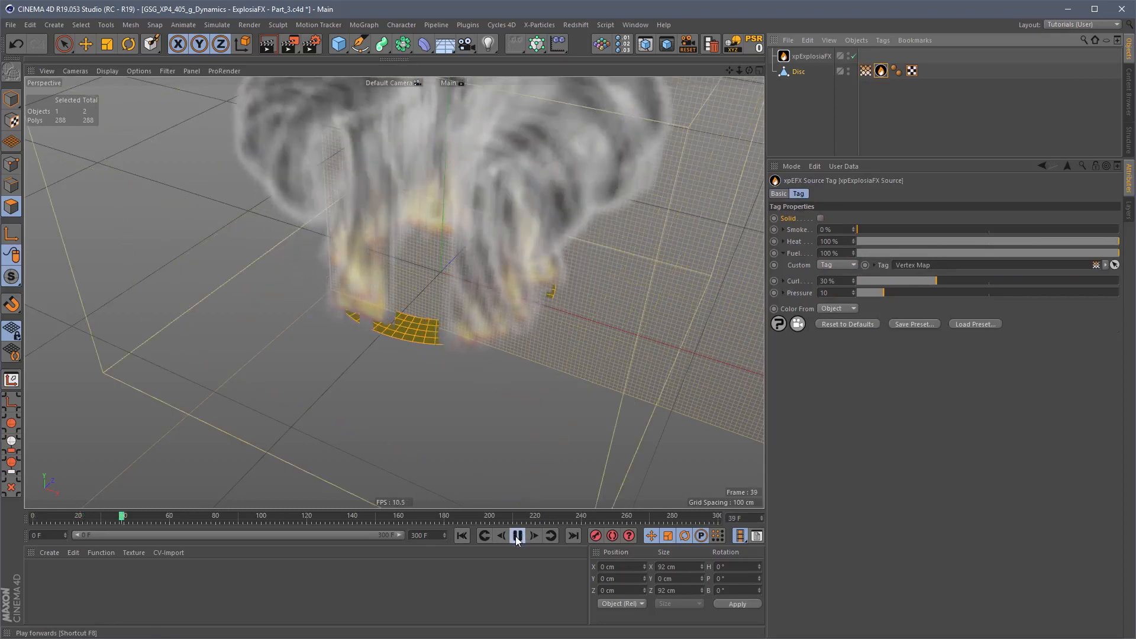
pyautogui.click(517, 536)
pyautogui.keyDown('alt'); pyautogui.moveTo(603, 376); pyautogui.dragTo(502, 328); pyautogui.keyUp('alt')
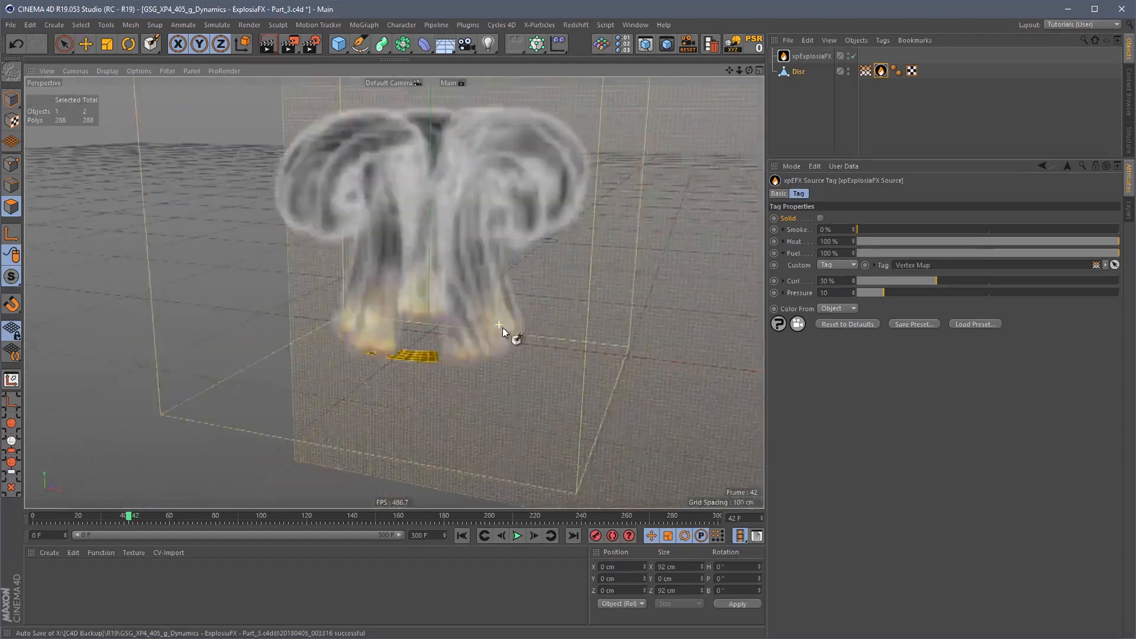
pyautogui.scroll(5, 502, 328)
# Step: Delete the disc's vertex map and add an xpVertexMap Maker with its Source set to Texture
pyautogui.click(865, 71)
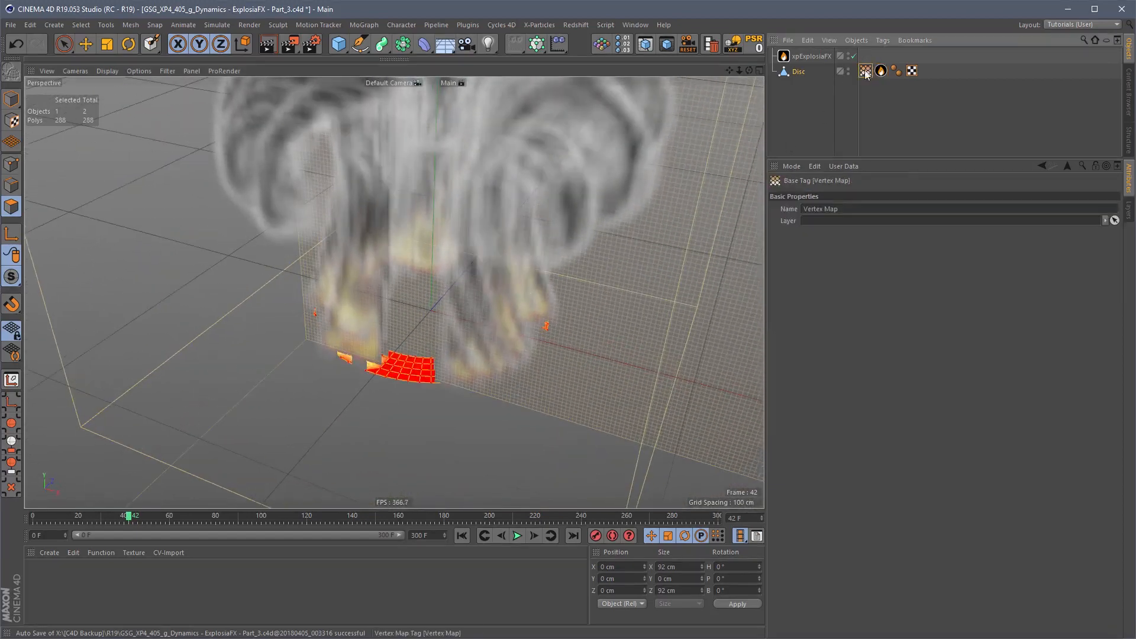
pyautogui.press('Delete')
pyautogui.click(478, 27)
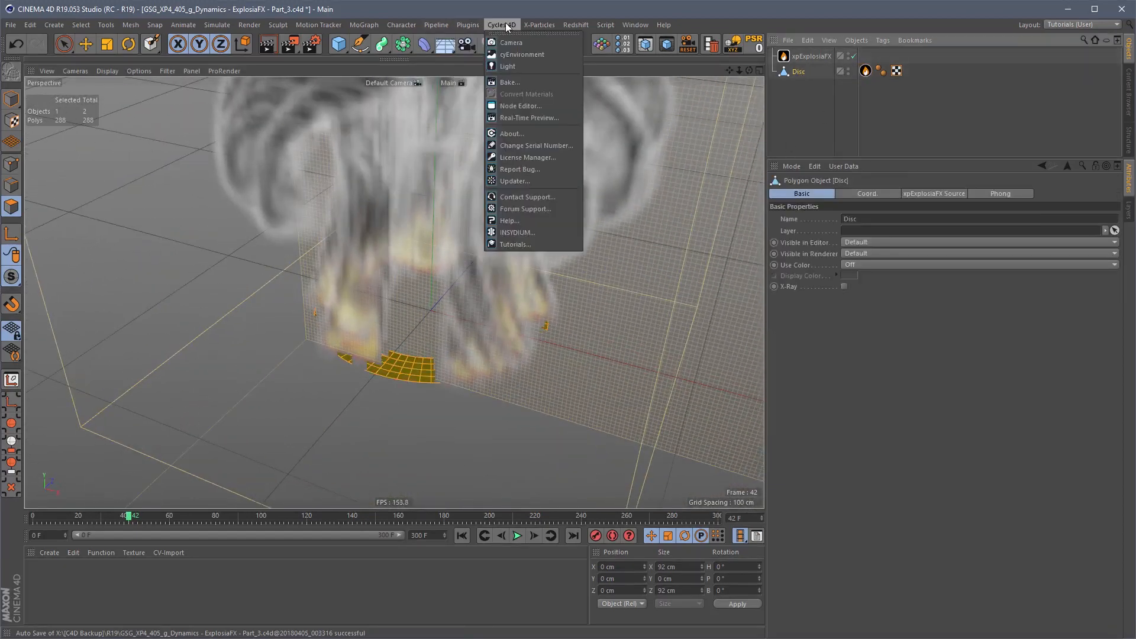
pyautogui.moveTo(556, 128)
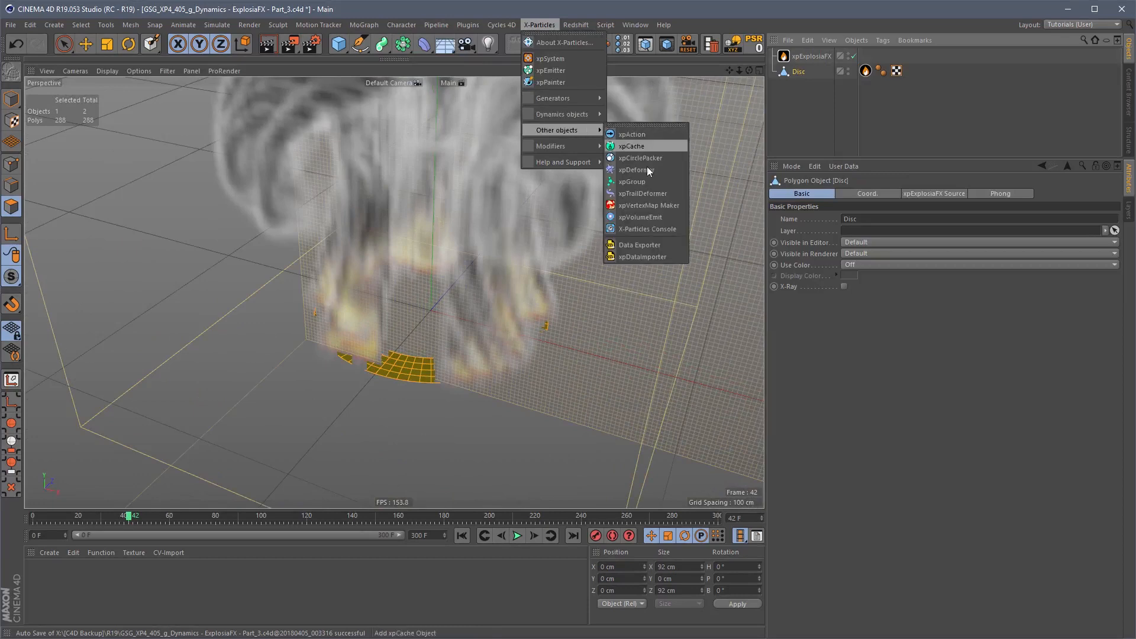
pyautogui.click(645, 207)
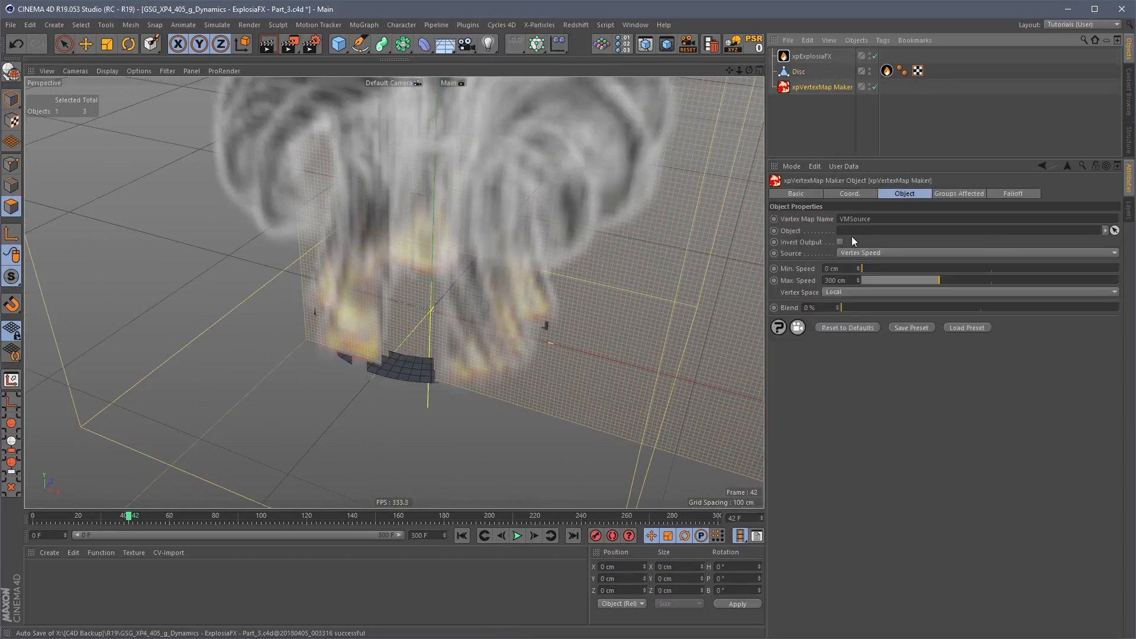
pyautogui.click(867, 252)
pyautogui.click(858, 294)
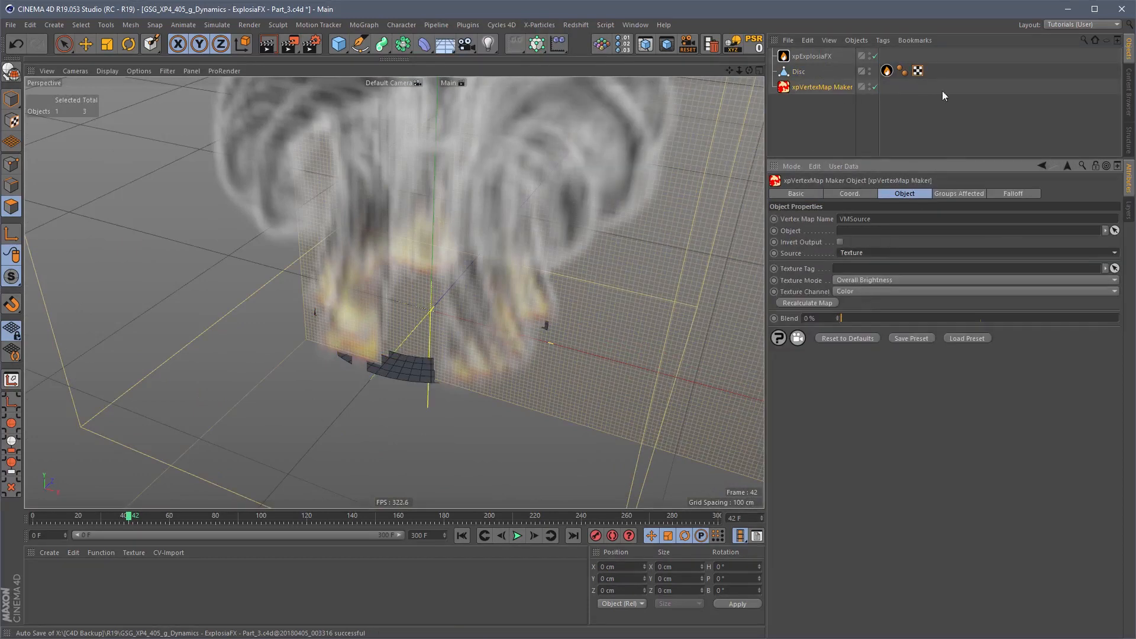
# Step: Assign the Disc as the xpVertexMap Maker's Object and return the animation to frame 0
pyautogui.moveTo(798, 74); pyautogui.dragTo(806, 104)
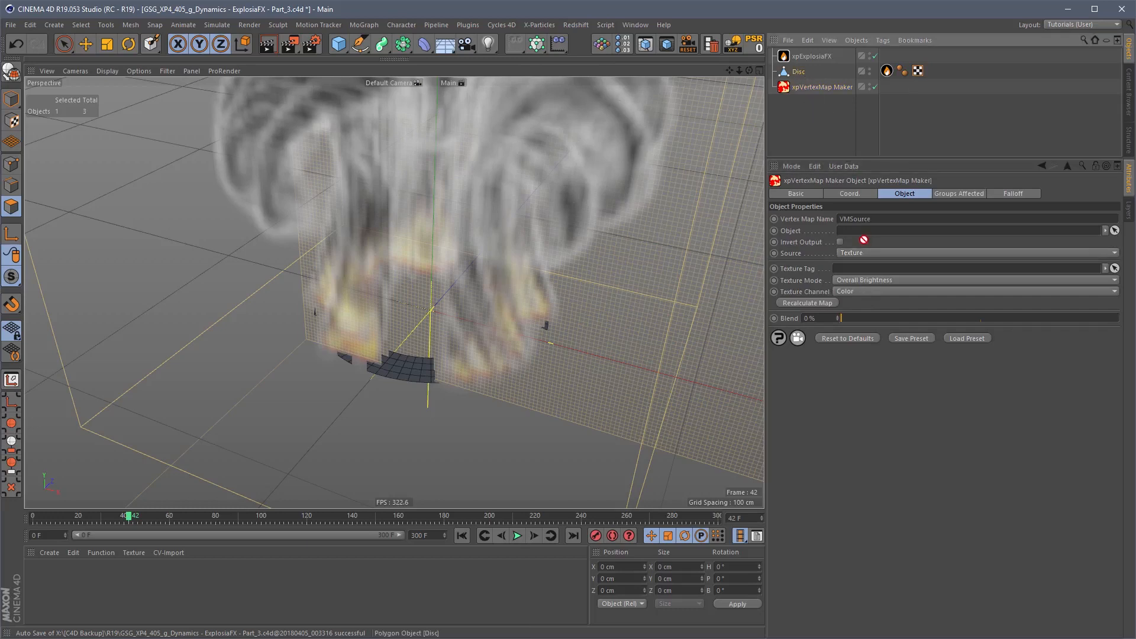
pyautogui.moveTo(856, 234); pyautogui.dragTo(856, 234)
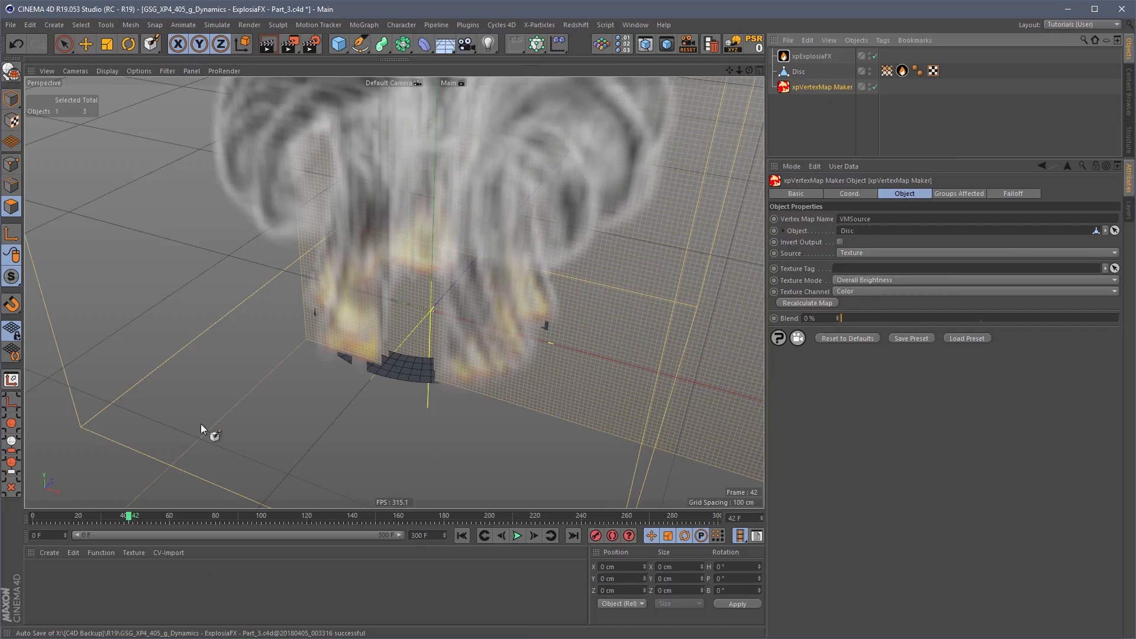
pyautogui.click(465, 536)
# Step: Create a new material and load a Noise shader into its Color texture, opening the shader's settings
pyautogui.doubleClick(94, 590)
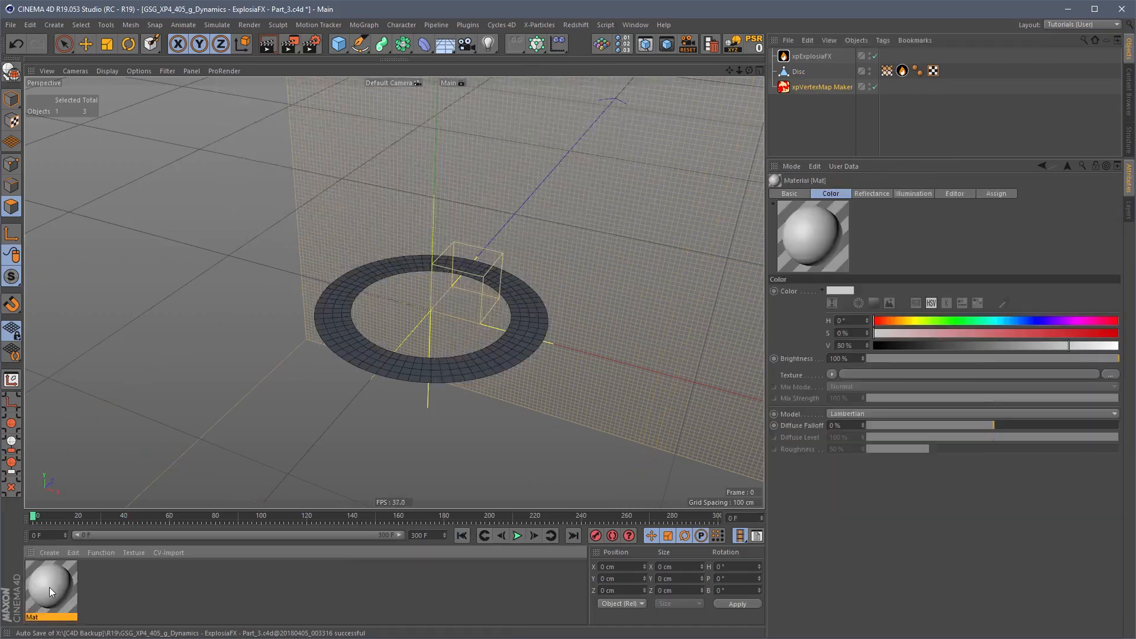
pyautogui.doubleClick(49, 587)
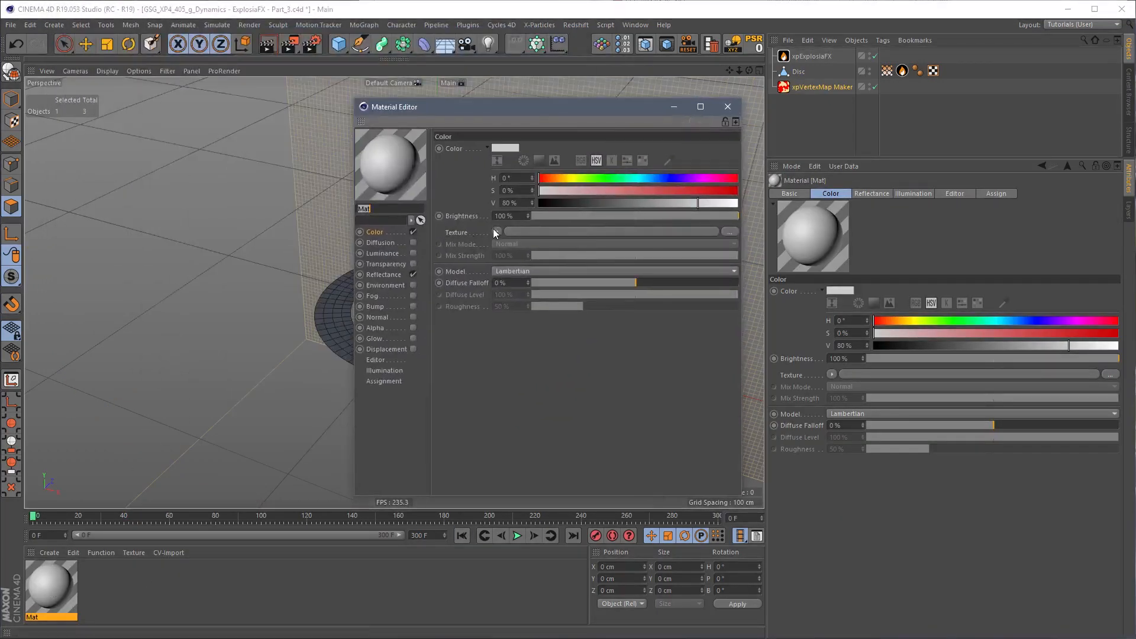
pyautogui.click(495, 231)
pyautogui.click(516, 366)
pyautogui.click(520, 250)
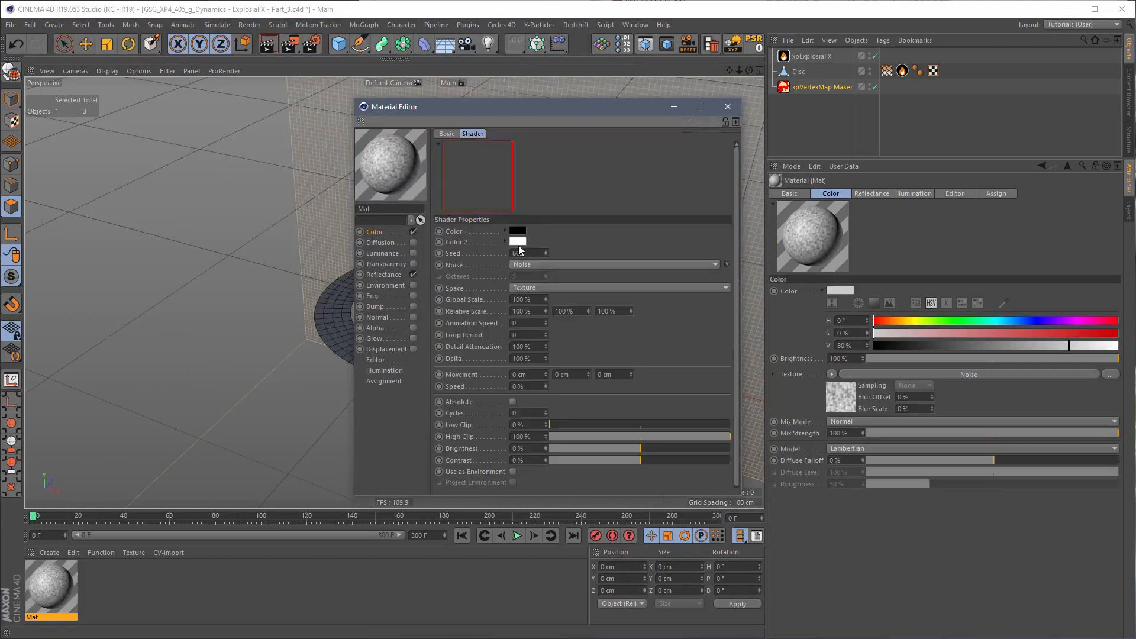
# Step: Set the noise type to Stupl, with Low Clip at 42%, High Clip at 61% and Global Scale at 300%
pyautogui.click(561, 264)
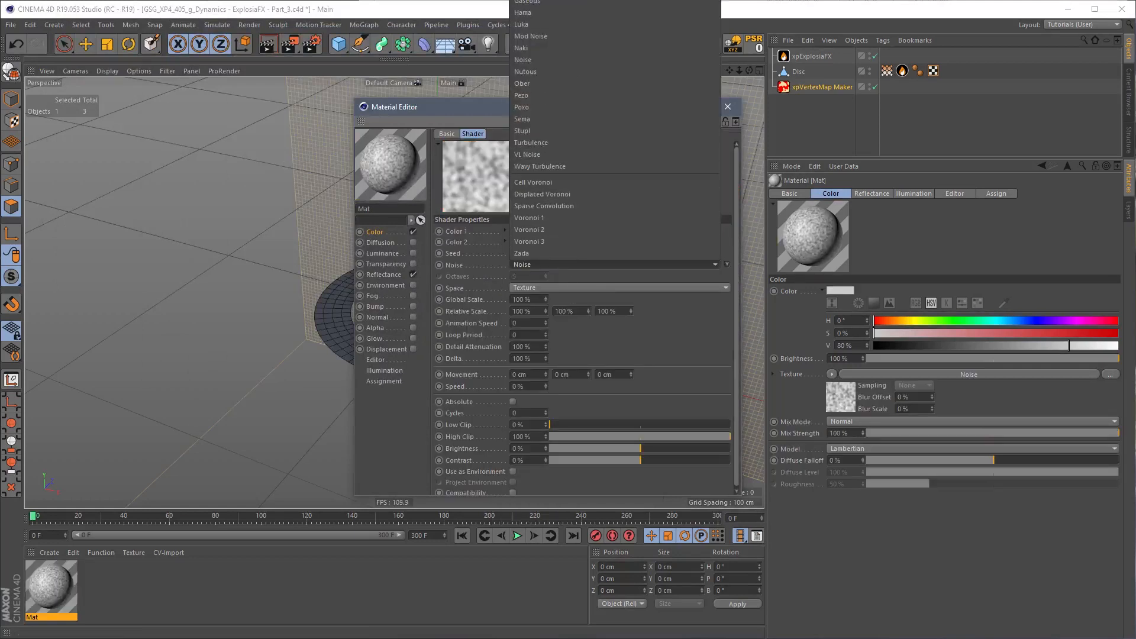
pyautogui.click(550, 131)
pyautogui.click(609, 424)
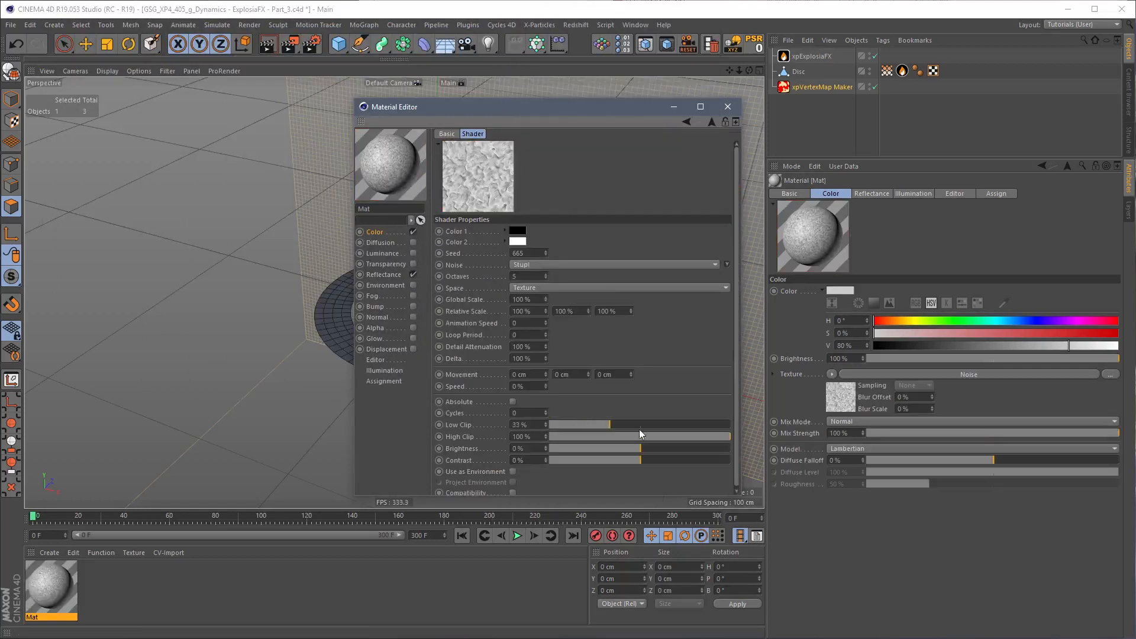
pyautogui.click(647, 436)
pyautogui.moveTo(639, 429)
pyautogui.mouseDown()
pyautogui.moveTo(627, 425)
pyautogui.moveTo(660, 437)
pyautogui.mouseUp()
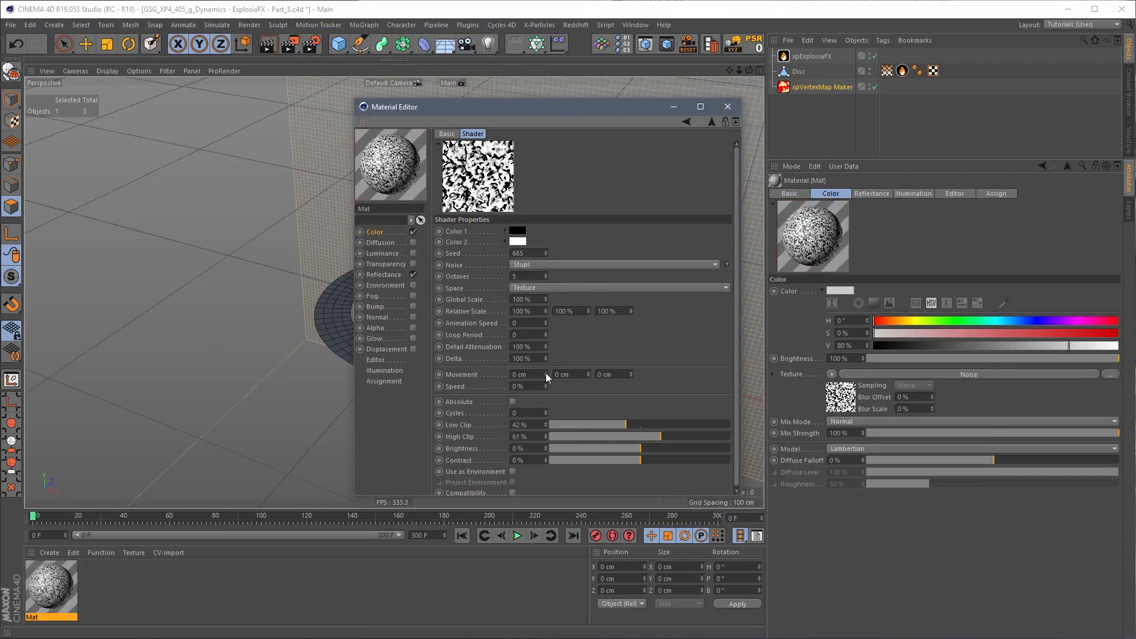
pyautogui.write('300')
pyautogui.press('Return')
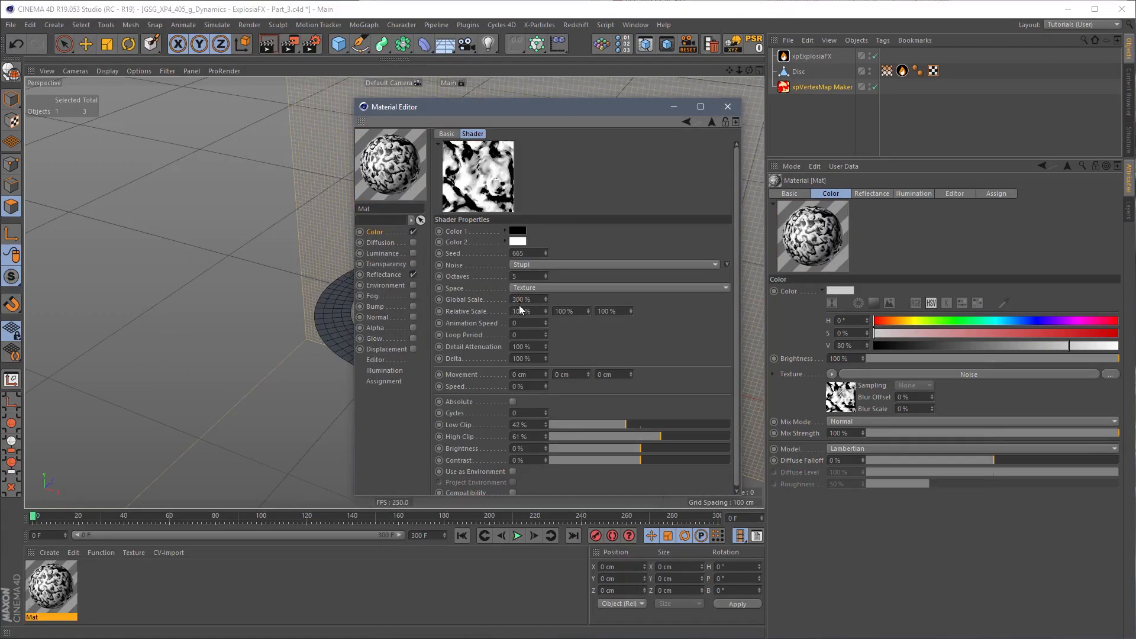
# Step: Turn off the material's Reflectance channel and apply the material to the disc
pyautogui.click(414, 275)
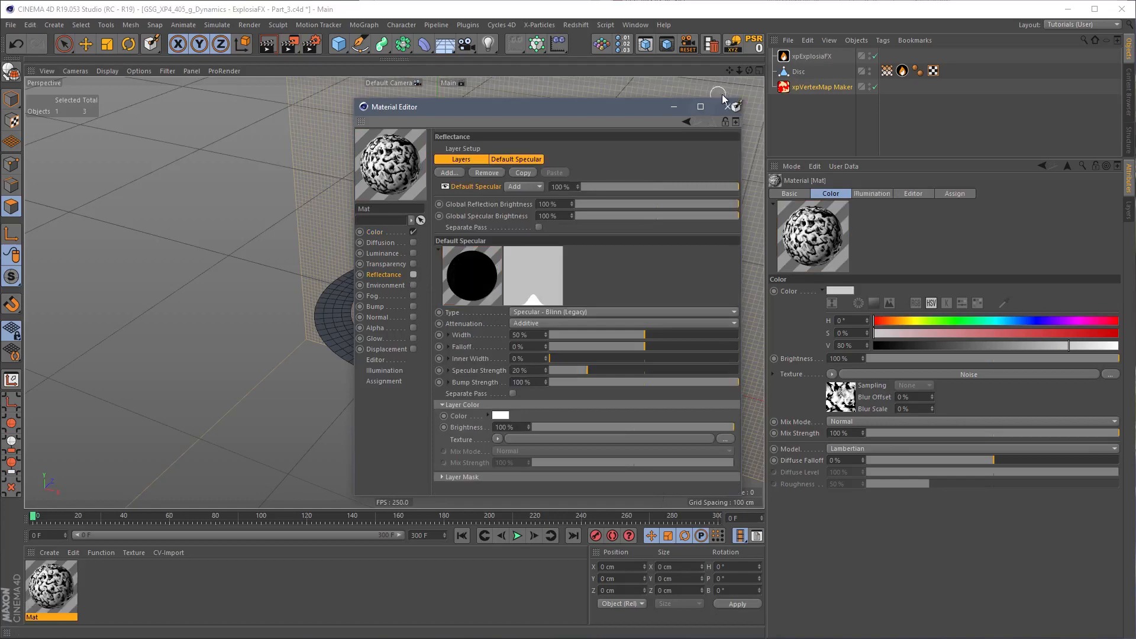
pyautogui.click(727, 106)
pyautogui.moveTo(520, 335); pyautogui.dragTo(521, 344)
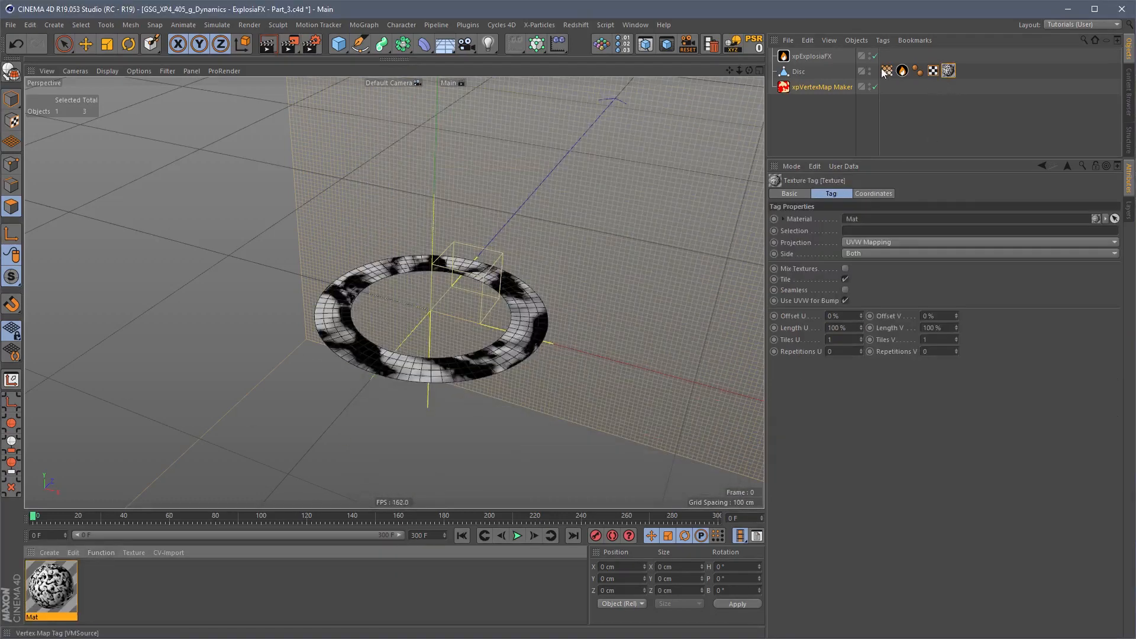
# Step: Link the disc's texture tag as the xpVertexMap Maker's Texture Tag and display the VMSource vertex map
pyautogui.click(822, 87)
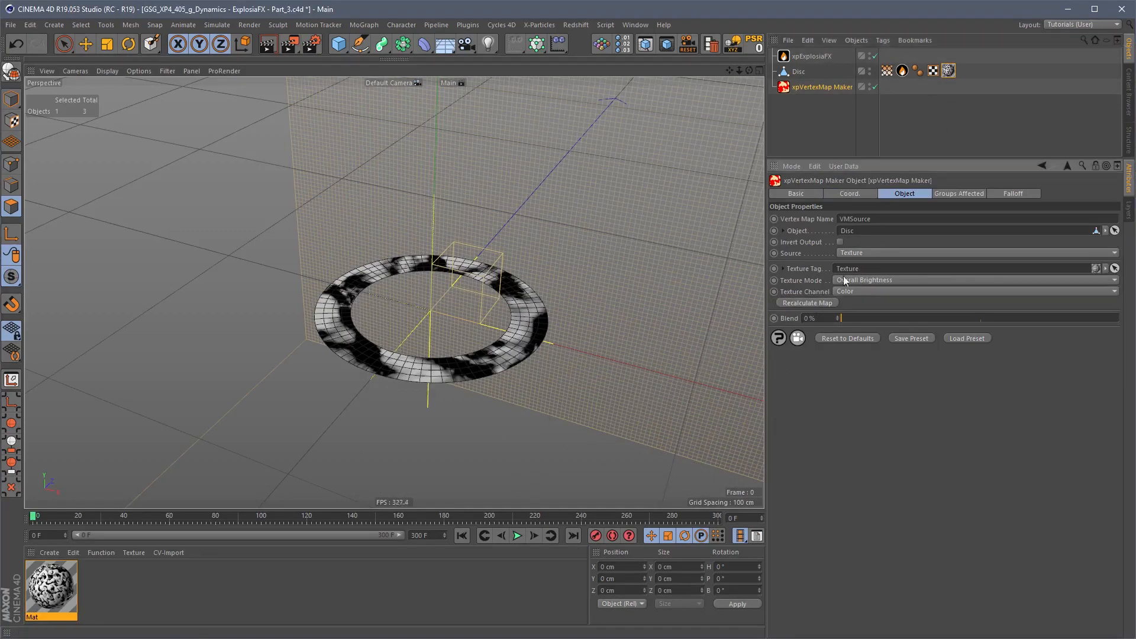
pyautogui.click(887, 72)
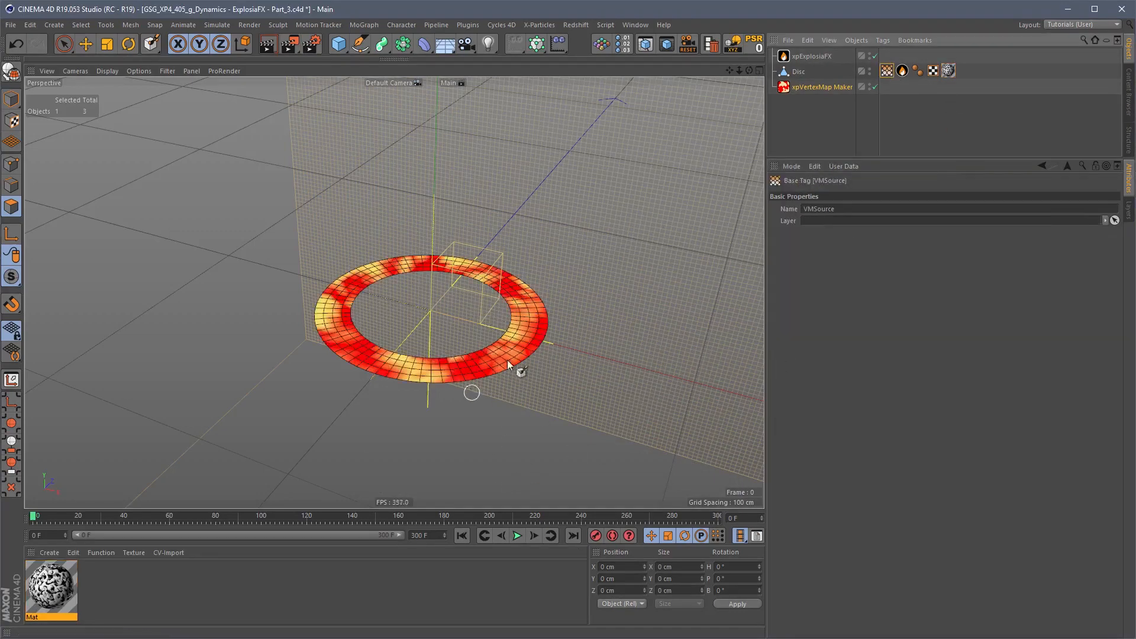
# Step: Set the material's noise Animation Speed to 0.7 and turn on animation of the shader preview
pyautogui.doubleClick(51, 596)
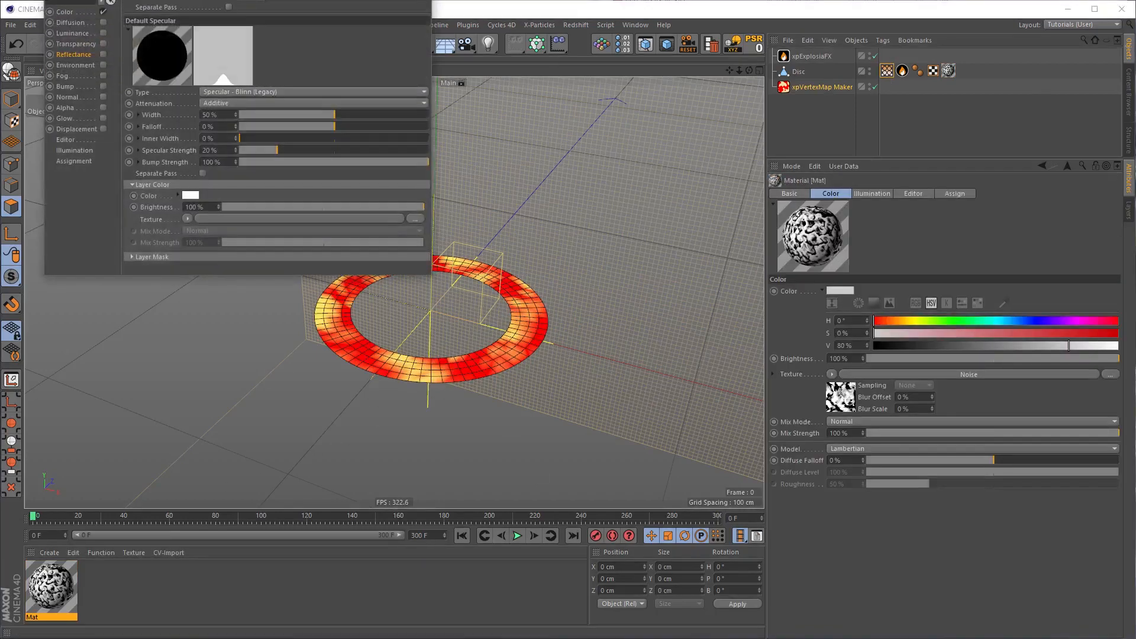
pyautogui.moveTo(154, 0); pyautogui.dragTo(700, 144)
pyautogui.click(613, 270)
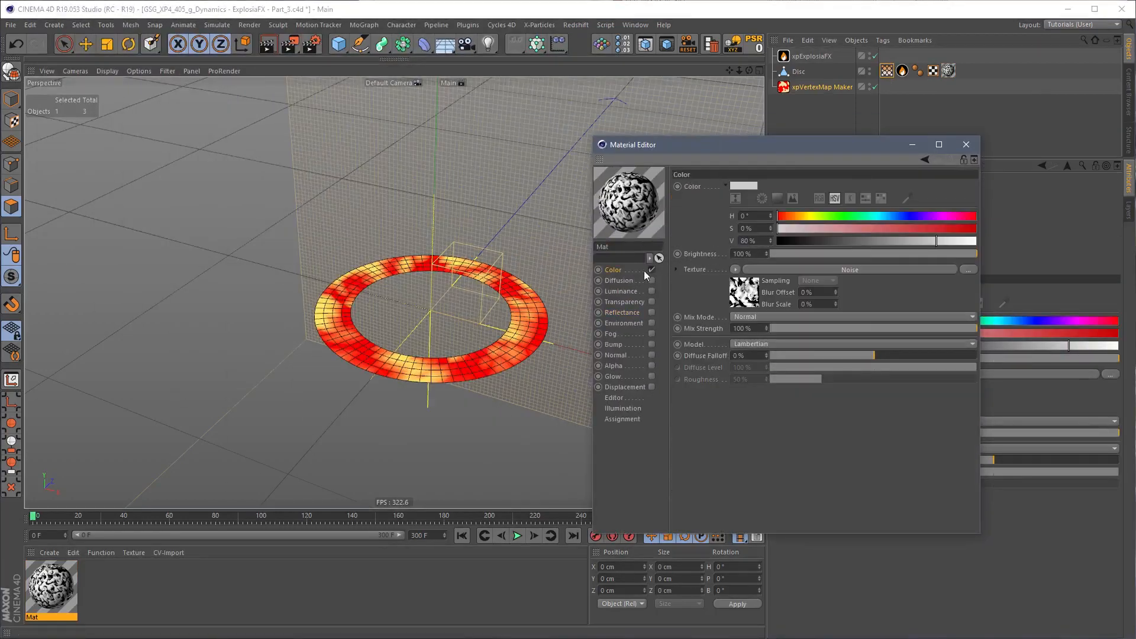
pyautogui.click(747, 290)
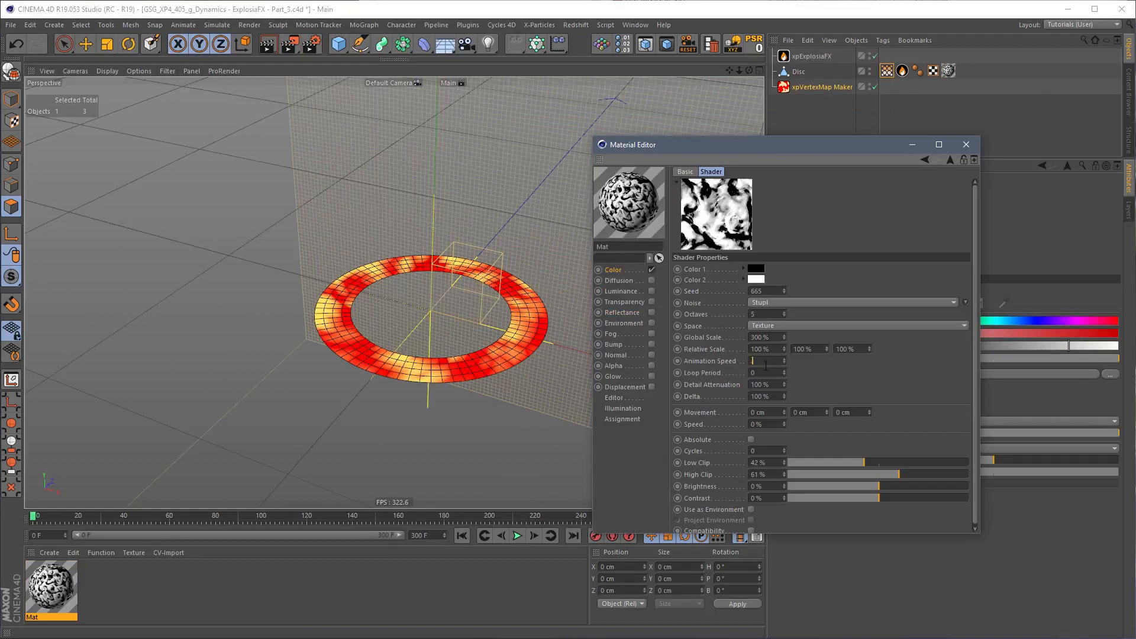
pyautogui.write('.7')
pyautogui.press('Return')
pyautogui.rightClick(724, 224)
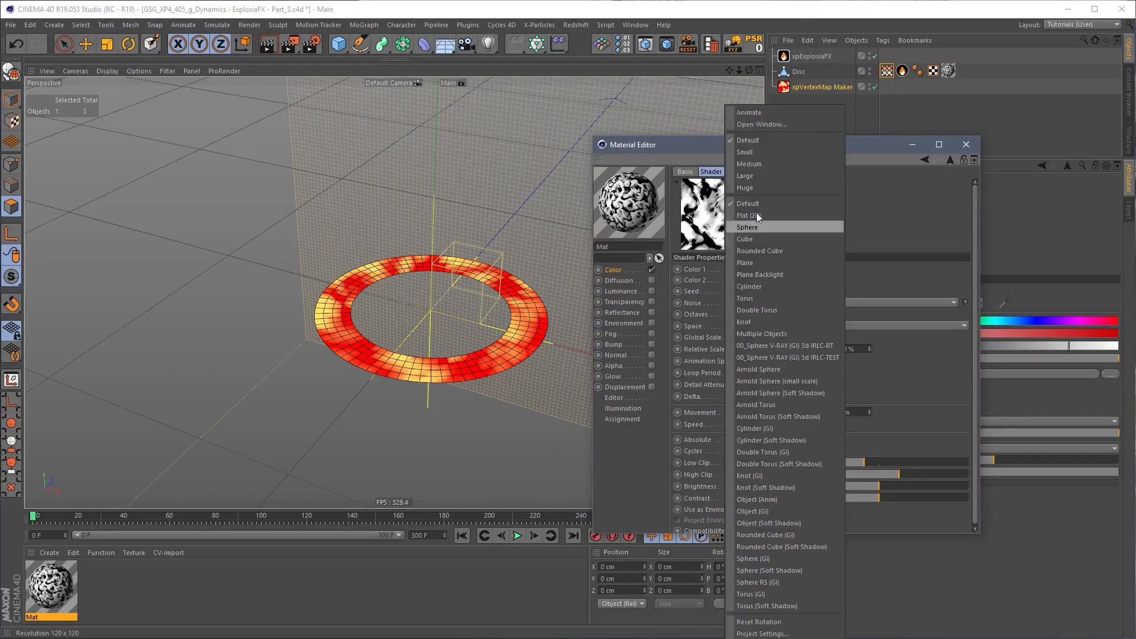
pyautogui.click(769, 111)
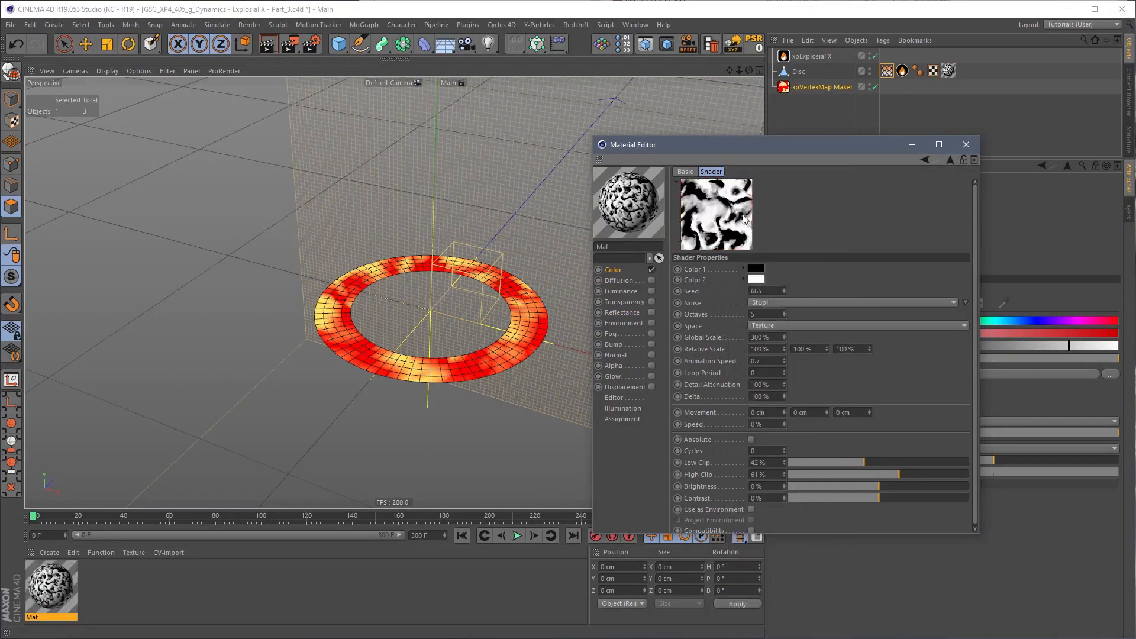
pyautogui.click(965, 145)
# Step: Disable the xpExplosiaFX object and play the animation from frame 0 to preview the disc's vertex map
pyautogui.click(513, 536)
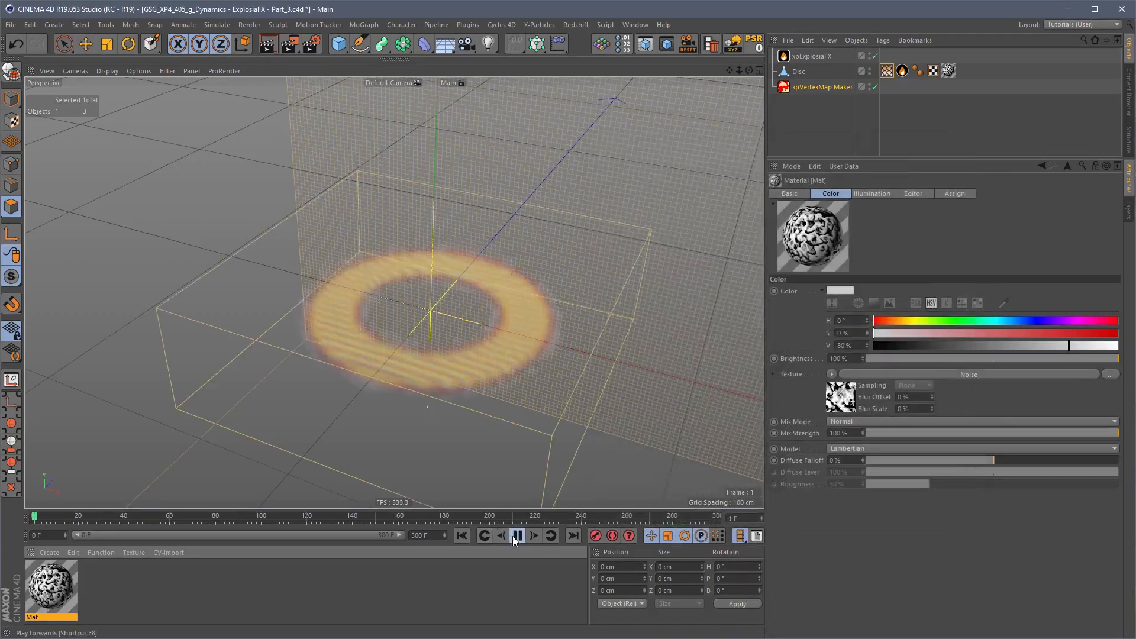
pyautogui.click(875, 86)
pyautogui.click(875, 87)
pyautogui.click(875, 57)
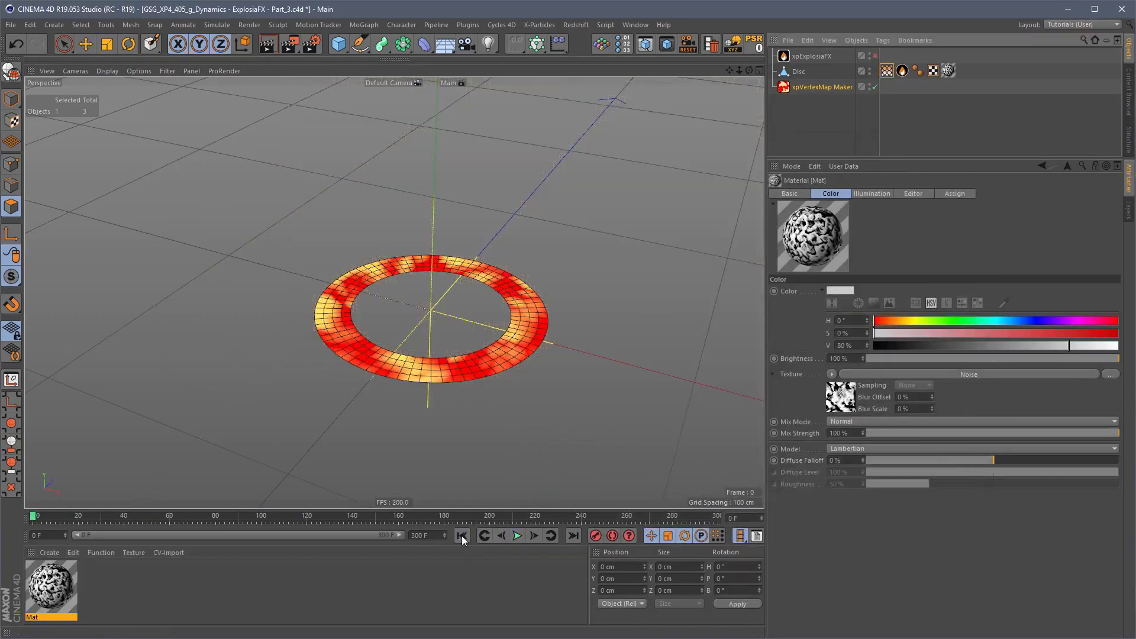
pyautogui.click(518, 537)
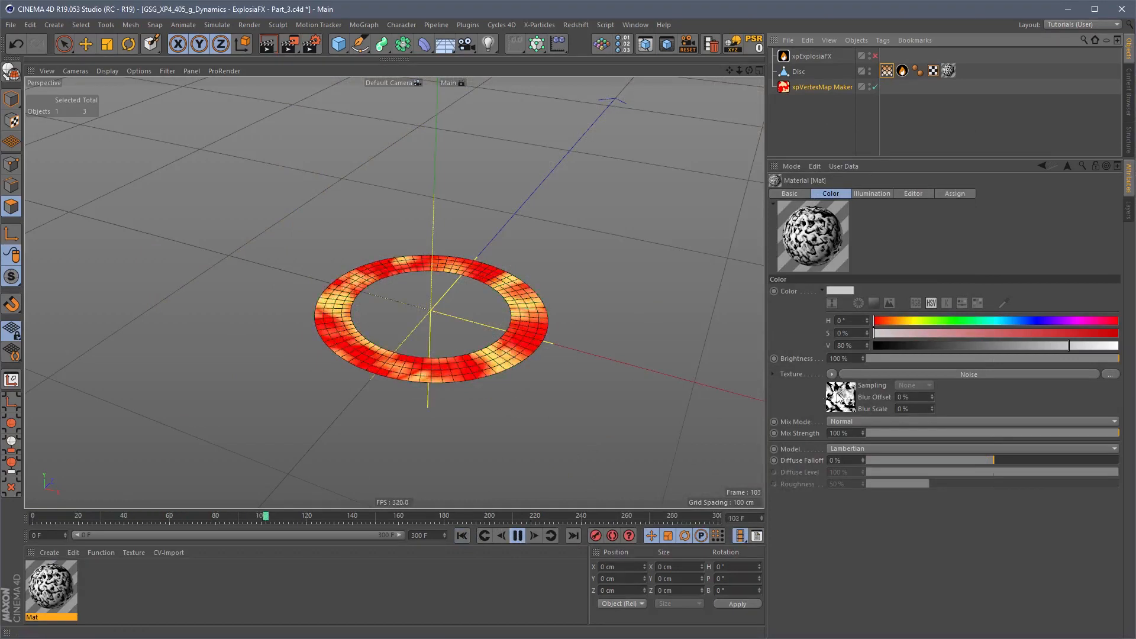
# Step: Adjust the noise to Low Clip 52% and High Clip 75% during playback, and rewind to frame 0
pyautogui.click(969, 374)
pyautogui.click(1007, 485)
pyautogui.click(1047, 495)
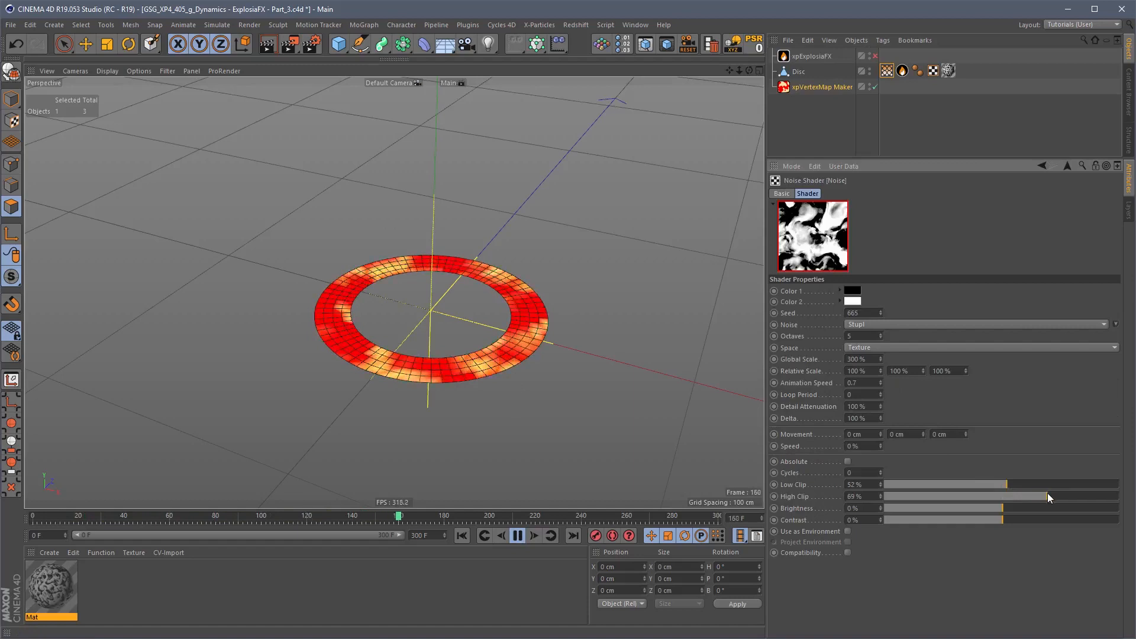
pyautogui.click(1033, 485)
pyautogui.click(1043, 496)
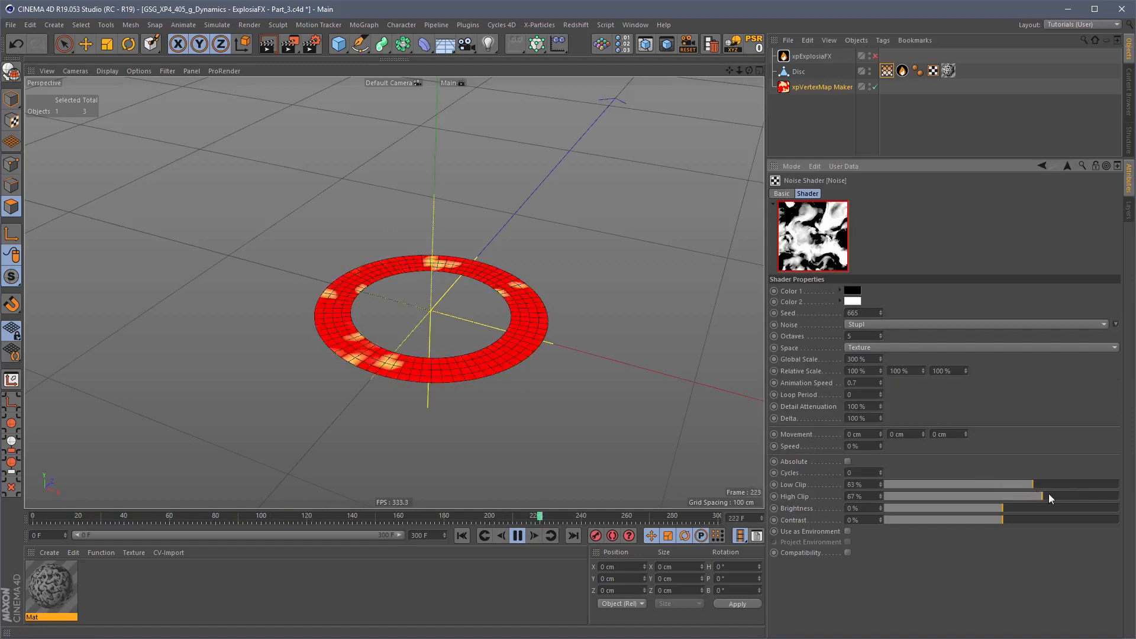
pyautogui.click(1006, 485)
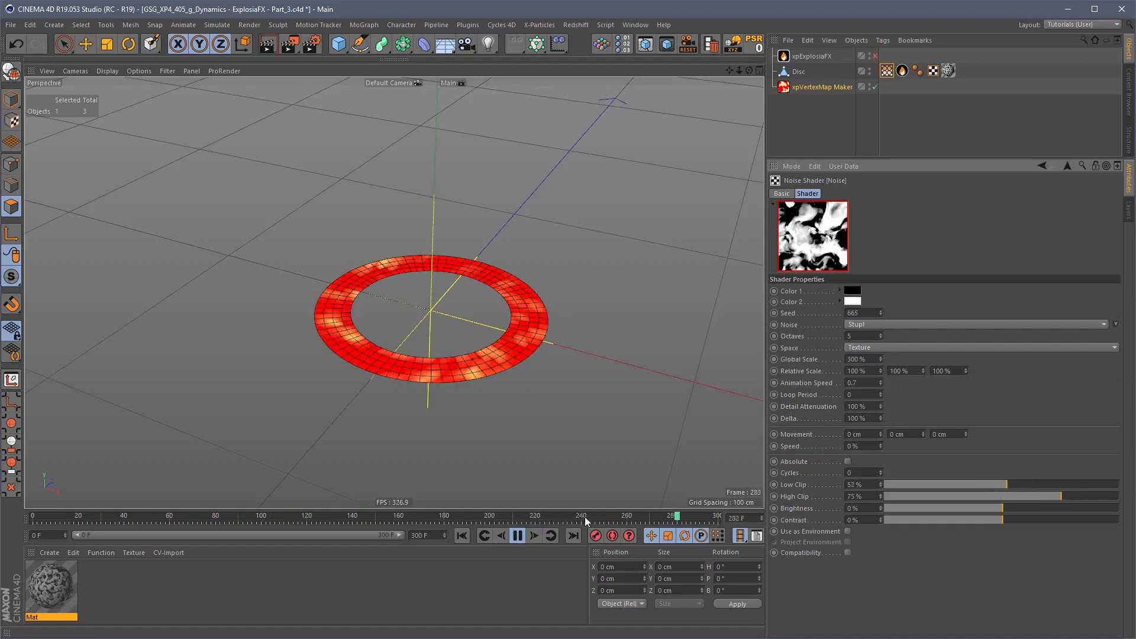
pyautogui.click(517, 536)
pyautogui.click(462, 535)
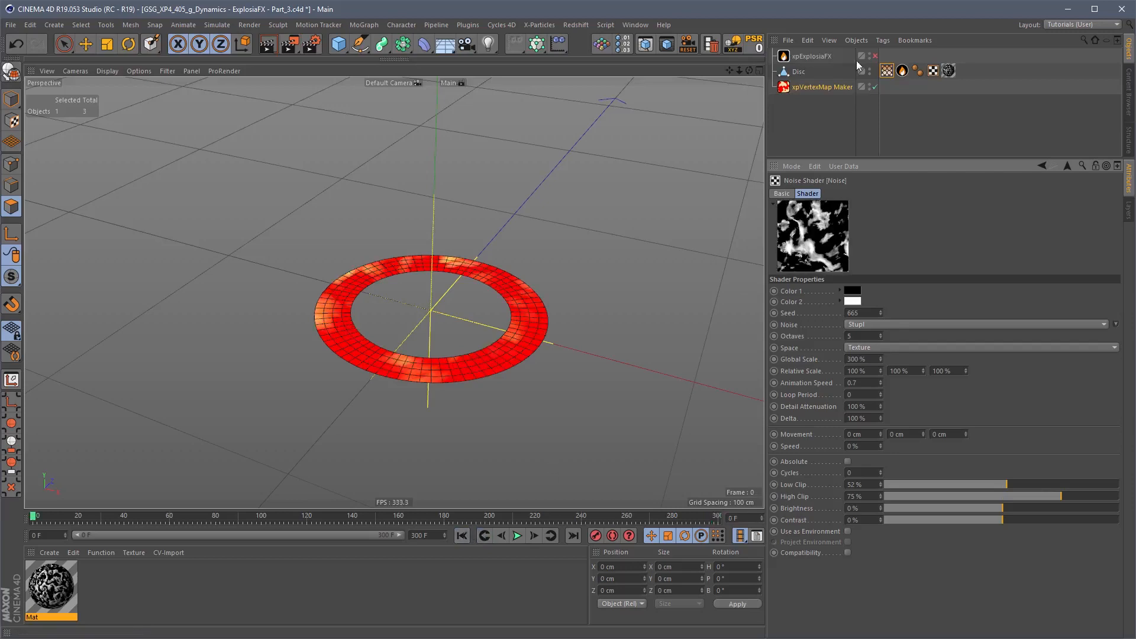
# Step: Subdivide the disc once with Smooth Subdivision on and play the animation with its VMSource vertex map shown
pyautogui.click(793, 72)
pyautogui.click(517, 536)
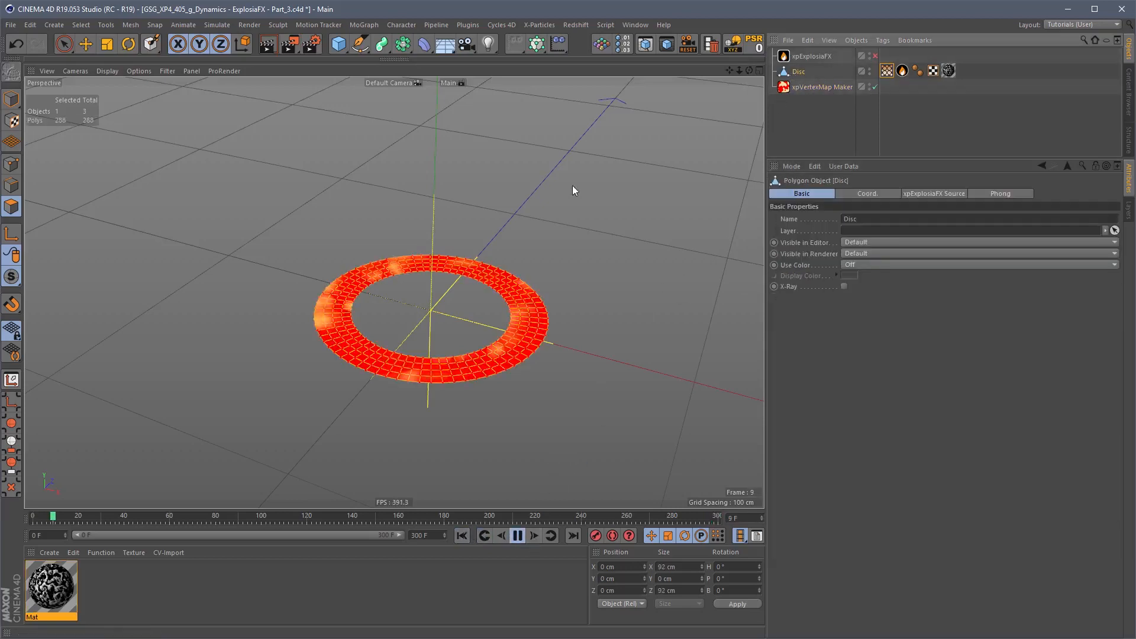
pyautogui.click(519, 535)
pyautogui.press('u')
pyautogui.hotkey('shift', 's')
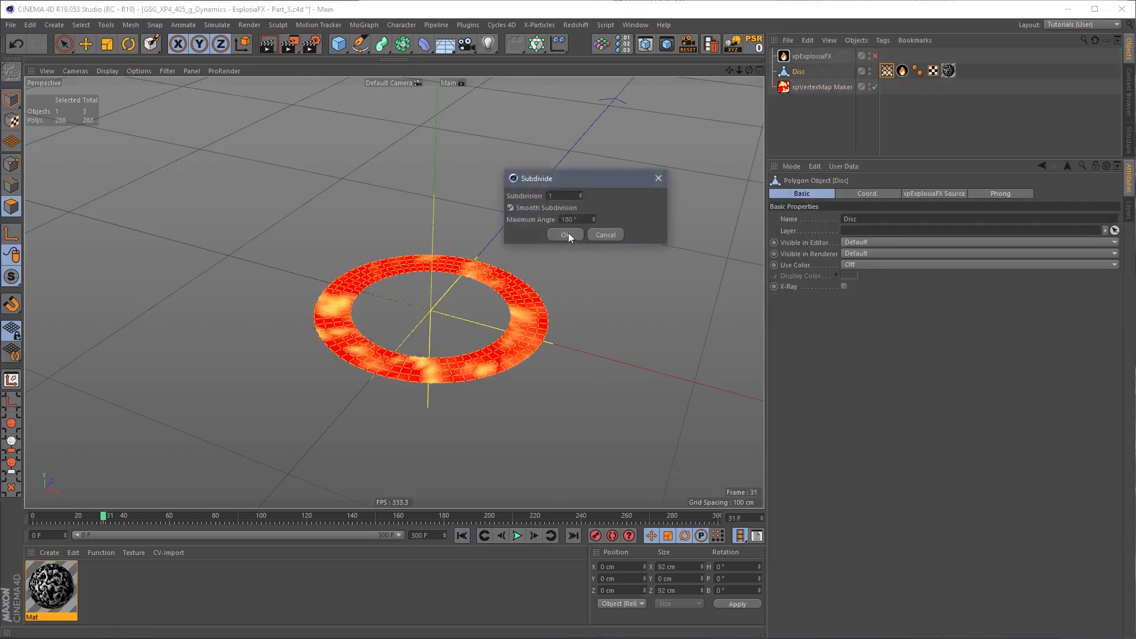
pyautogui.click(566, 235)
pyautogui.click(672, 316)
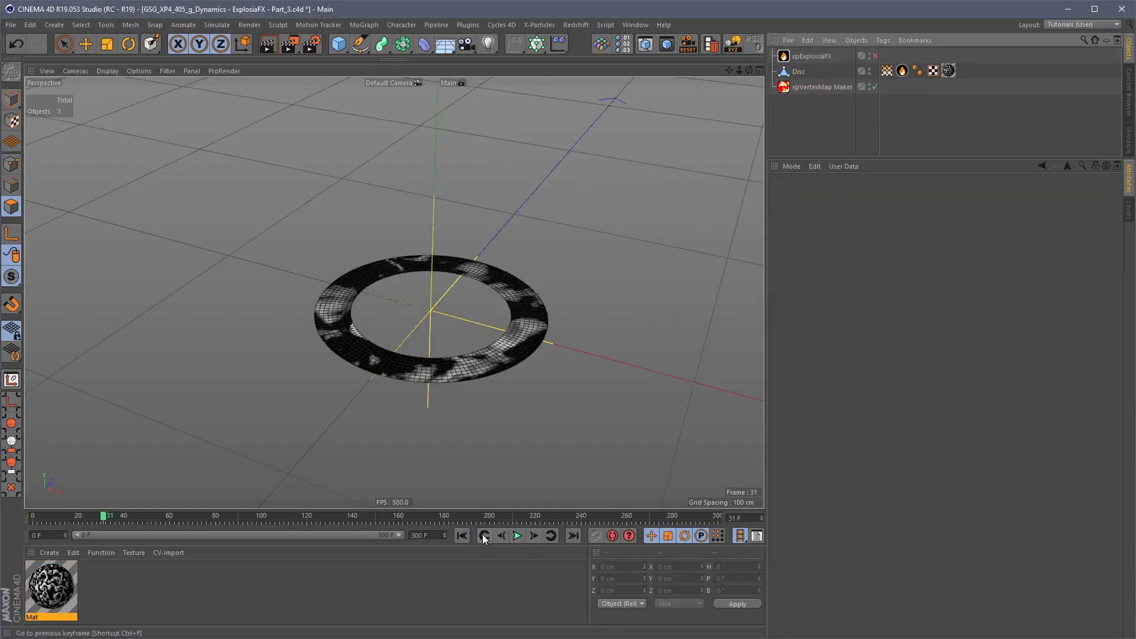
pyautogui.click(887, 70)
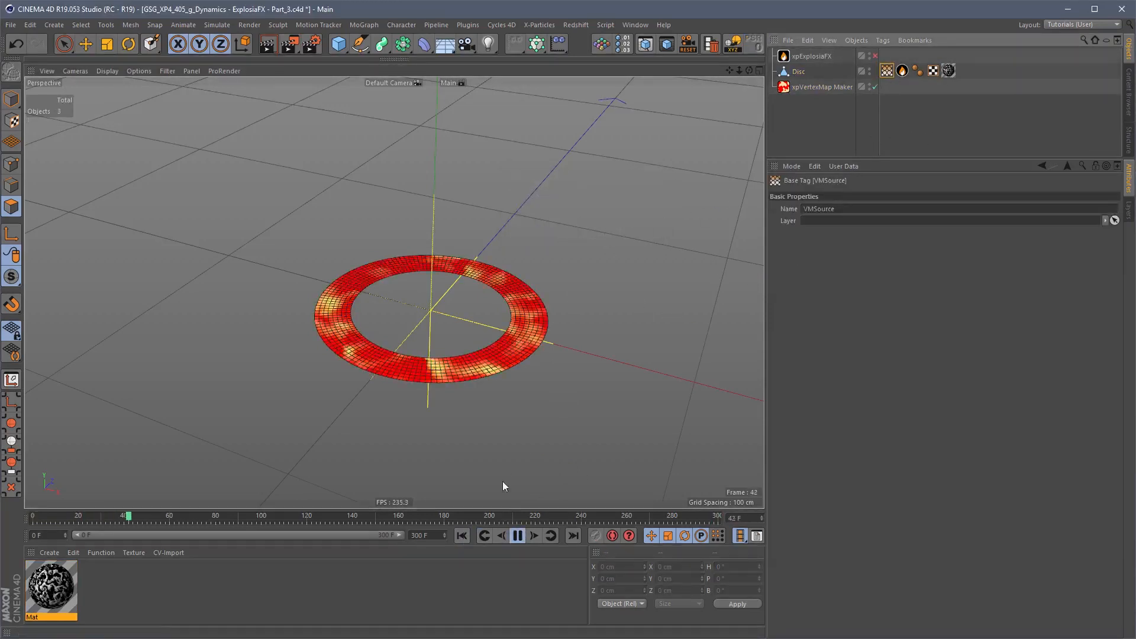
pyautogui.click(517, 536)
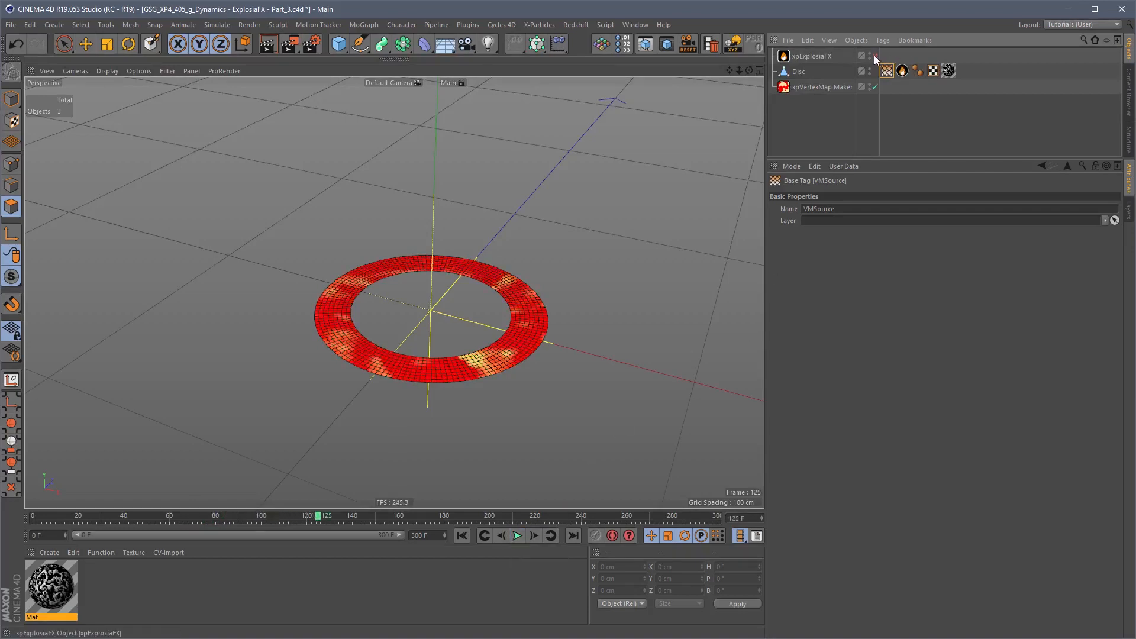
# Step: Re-enable xpExplosiaFX, assign VMSource as the source tag's custom Fuel tag and play the simulation from frame 0
pyautogui.click(903, 71)
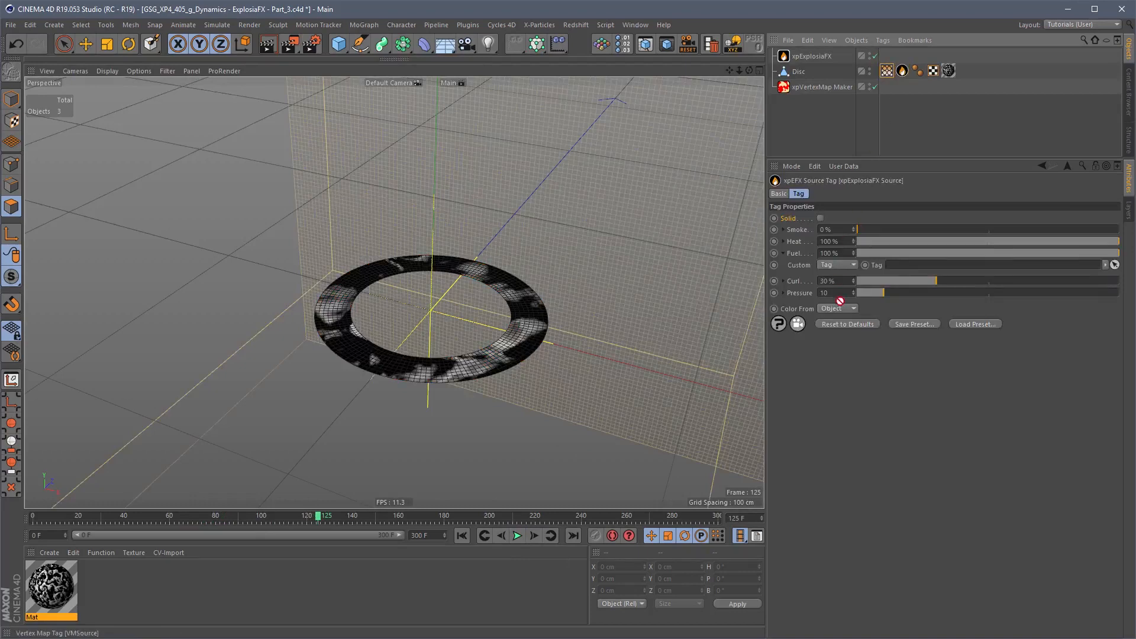
pyautogui.click(485, 536)
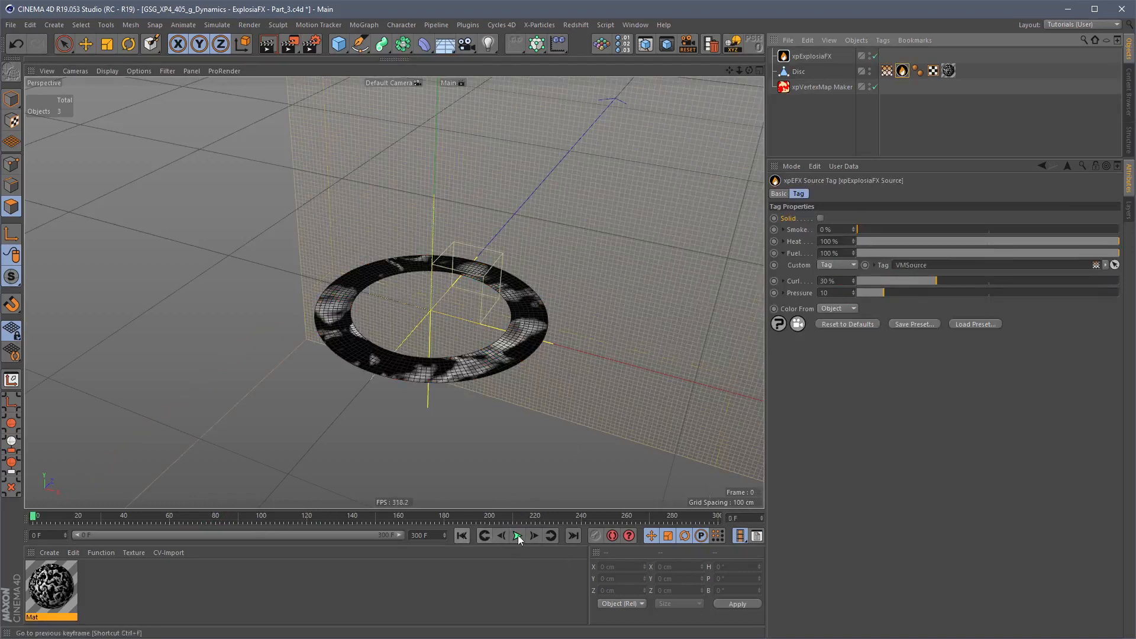
pyautogui.click(517, 536)
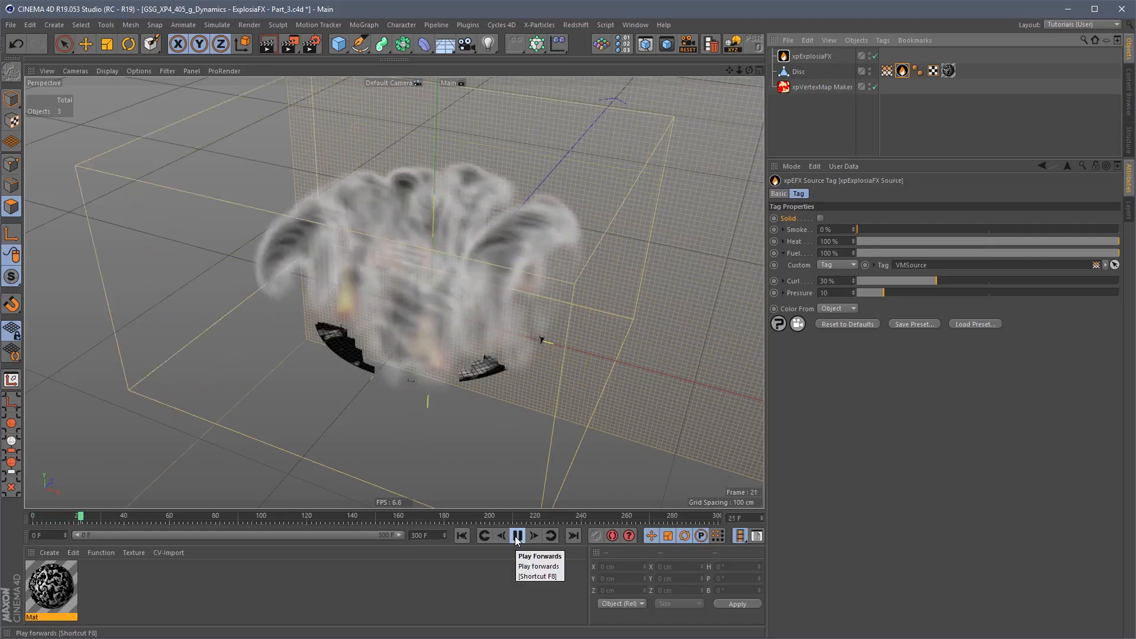
pyautogui.click(518, 536)
# Step: Set the xpExplosiaFX display mode to Grid and its Voxel LOD to 150%
pyautogui.click(812, 89)
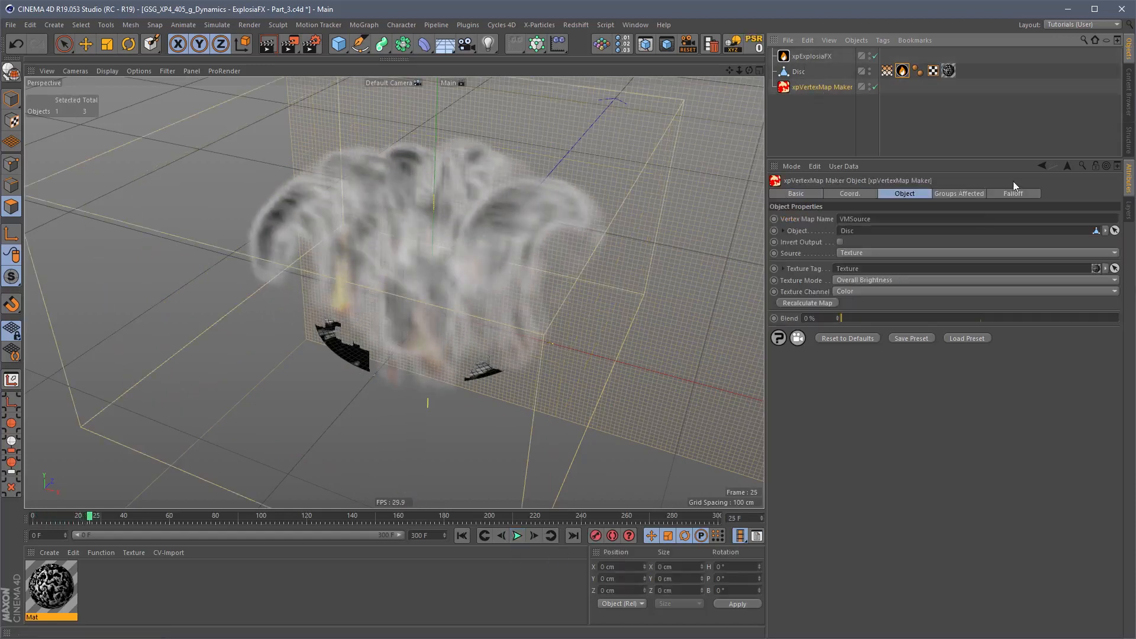
pyautogui.click(803, 59)
pyautogui.click(1046, 195)
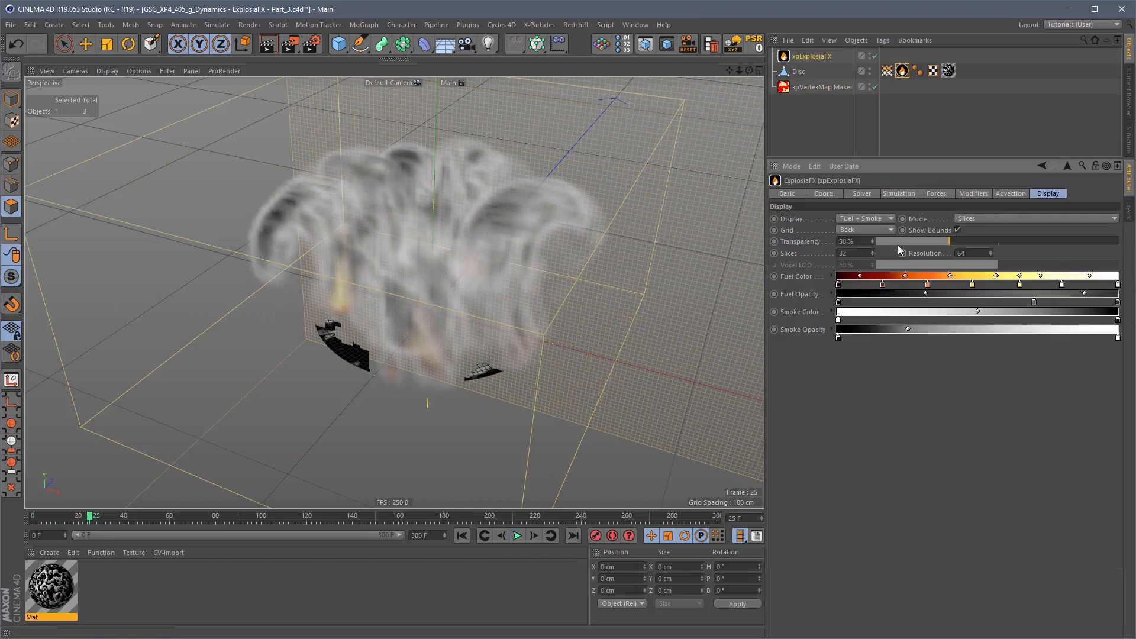
pyautogui.click(1001, 218)
pyautogui.click(995, 252)
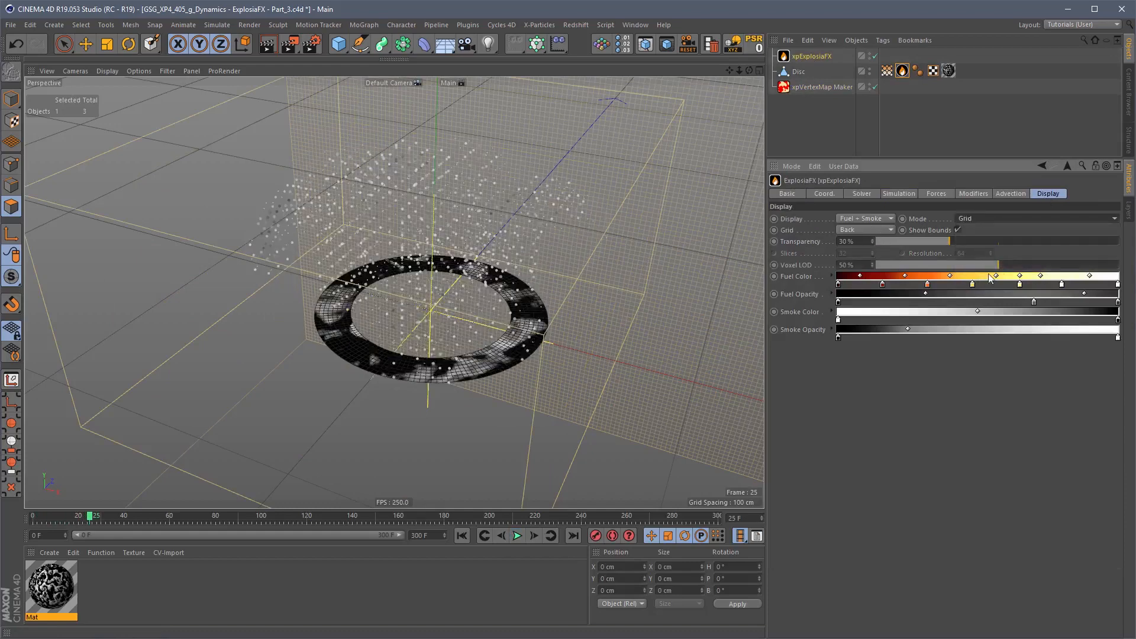
pyautogui.moveTo(864, 265); pyautogui.dragTo(819, 276)
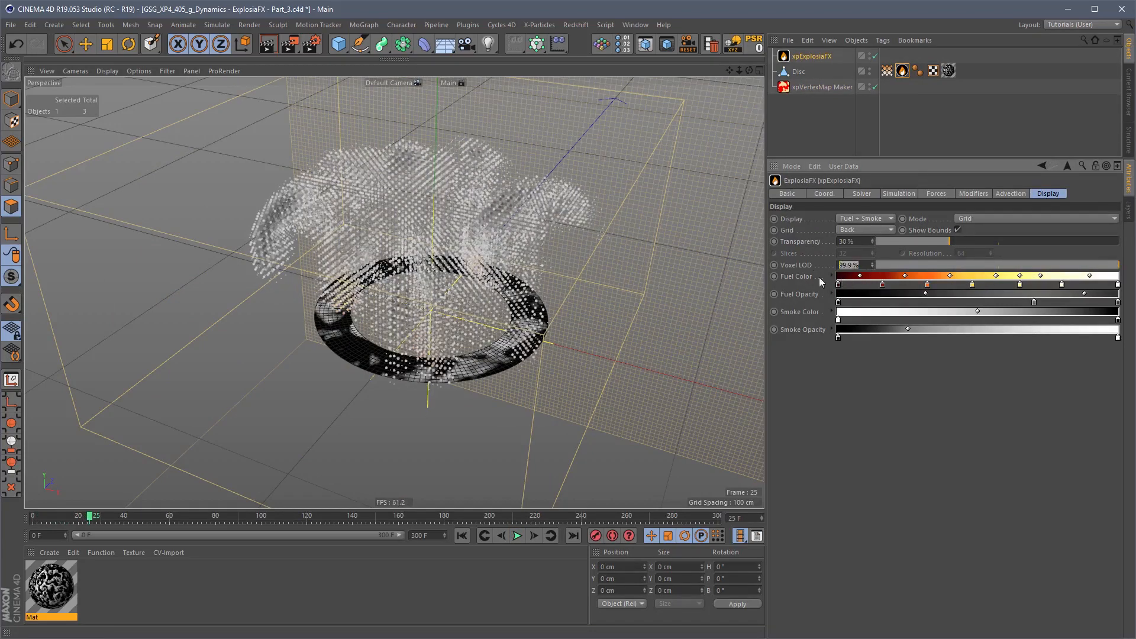
pyautogui.write('150')
pyautogui.press('Return')
# Step: Rewind to frame 0 and play the simulation to examine the fuel and smoke in the voxel grid display
pyautogui.scroll(-5, 509, 270)
pyautogui.keyDown('alt'); pyautogui.moveTo(514, 319); pyautogui.dragTo(533, 290); pyautogui.keyUp('alt')
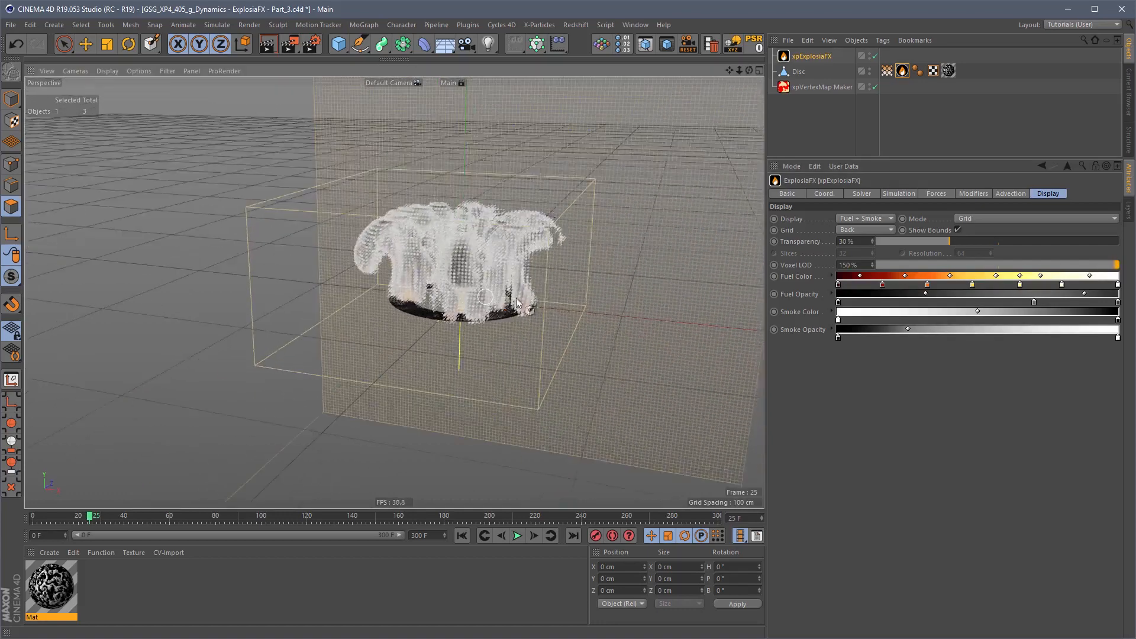
pyautogui.scroll(5, 514, 318)
pyautogui.press('e')
pyautogui.click(462, 535)
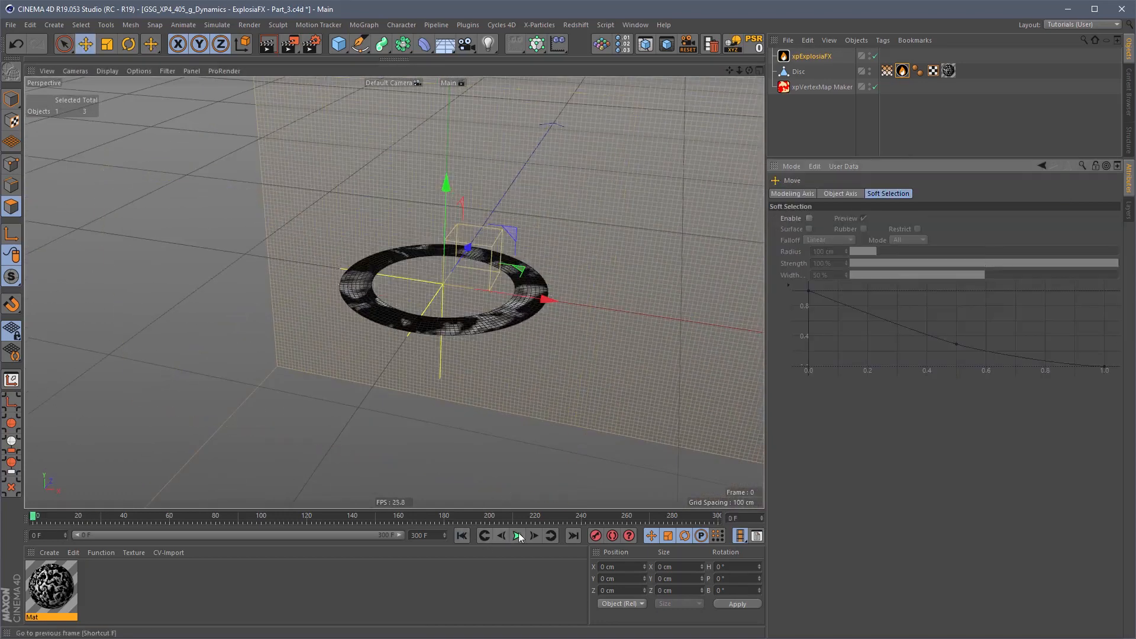
pyautogui.click(516, 536)
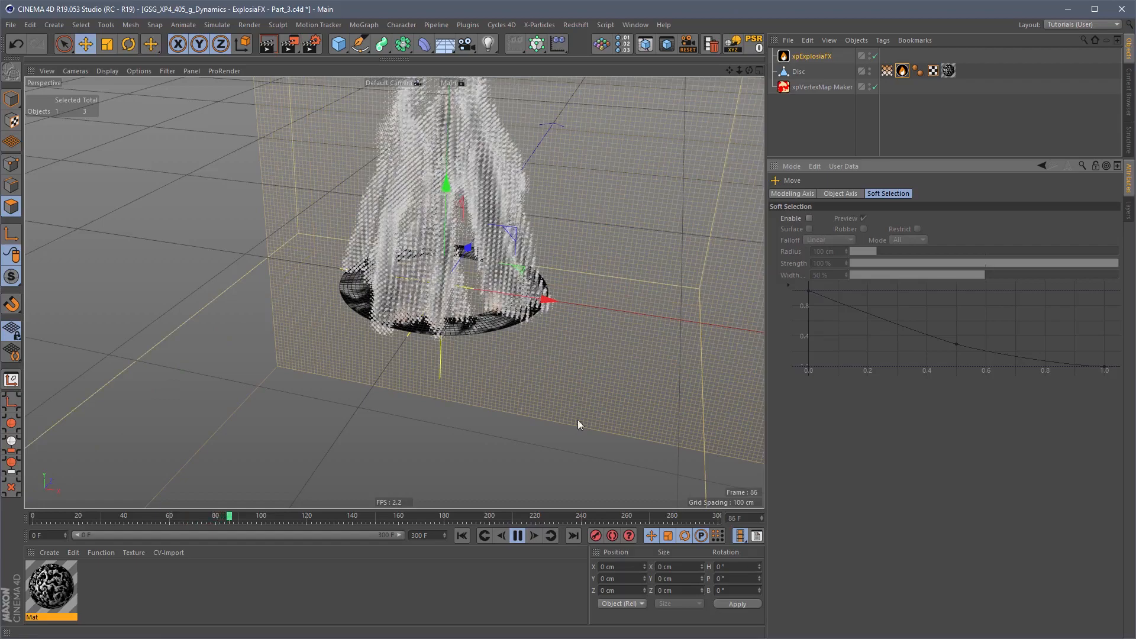
pyautogui.click(517, 536)
pyautogui.keyDown('alt'); pyautogui.moveTo(521, 338); pyautogui.dragTo(500, 325); pyautogui.keyUp('alt')
# Step: Delete the xpVertexMap Maker and the disc's VMSource vertex map tag
pyautogui.click(888, 70)
pyautogui.click(886, 70)
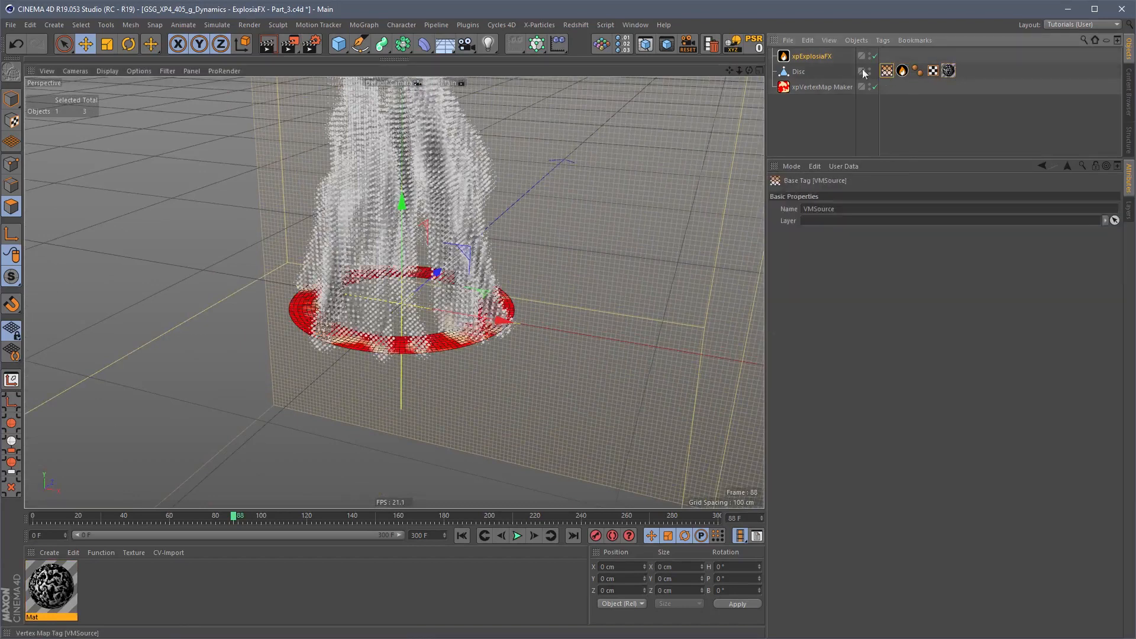
pyautogui.click(822, 87)
pyautogui.press('Delete')
# Step: Switch the source tag's custom Fuel control to Texture and load a Tiles shader from the Surfaces group into it
pyautogui.click(866, 72)
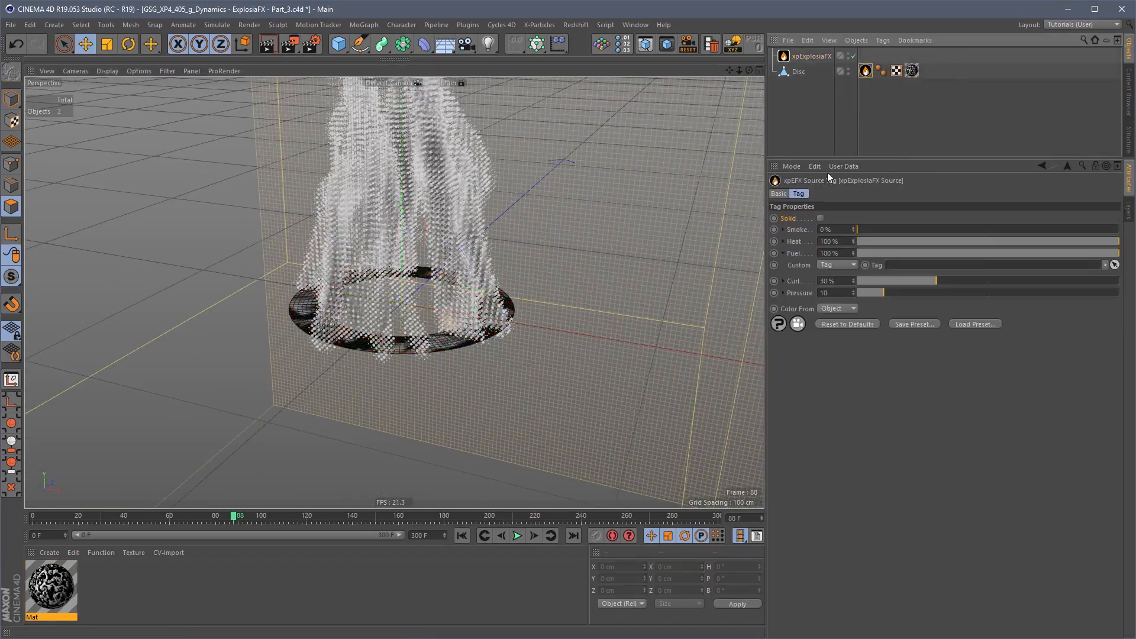
pyautogui.click(844, 266)
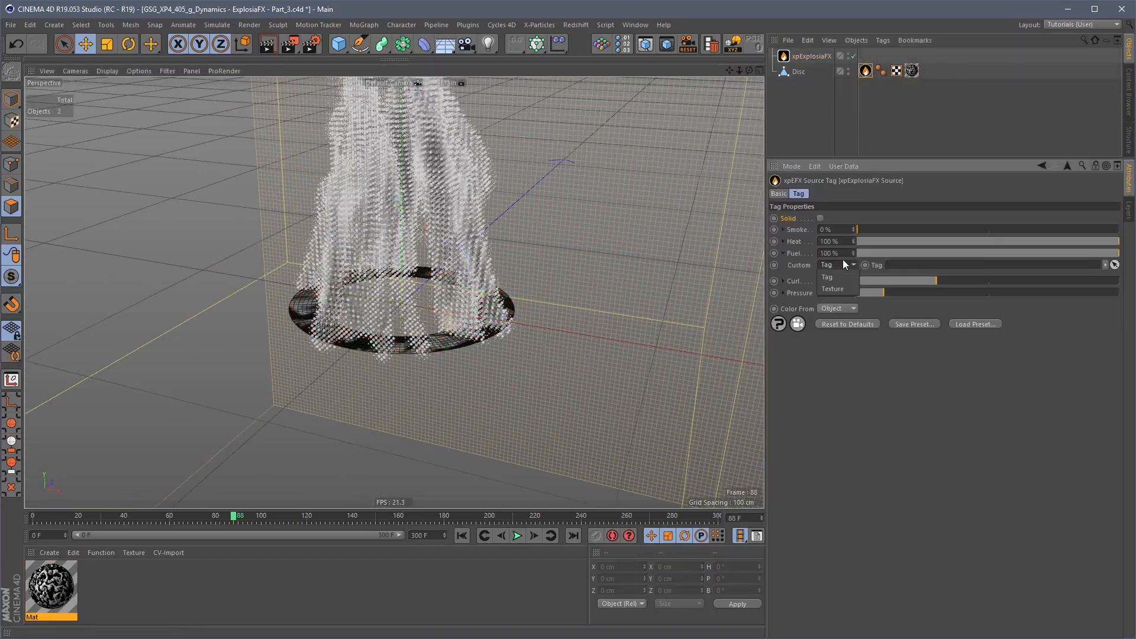
pyautogui.click(835, 289)
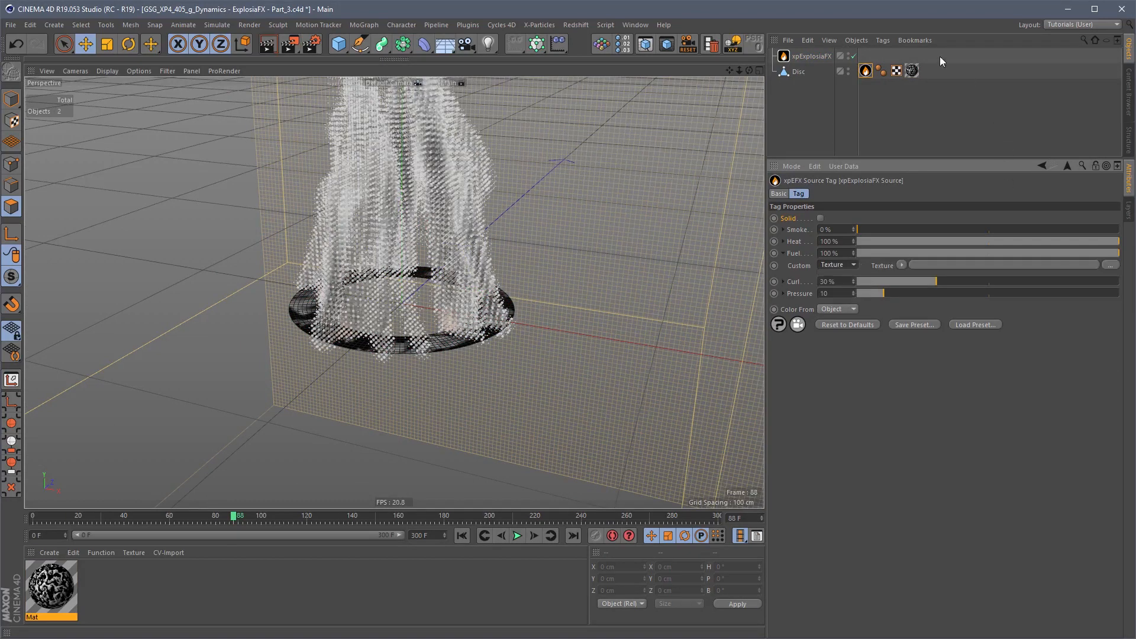
pyautogui.click(901, 265)
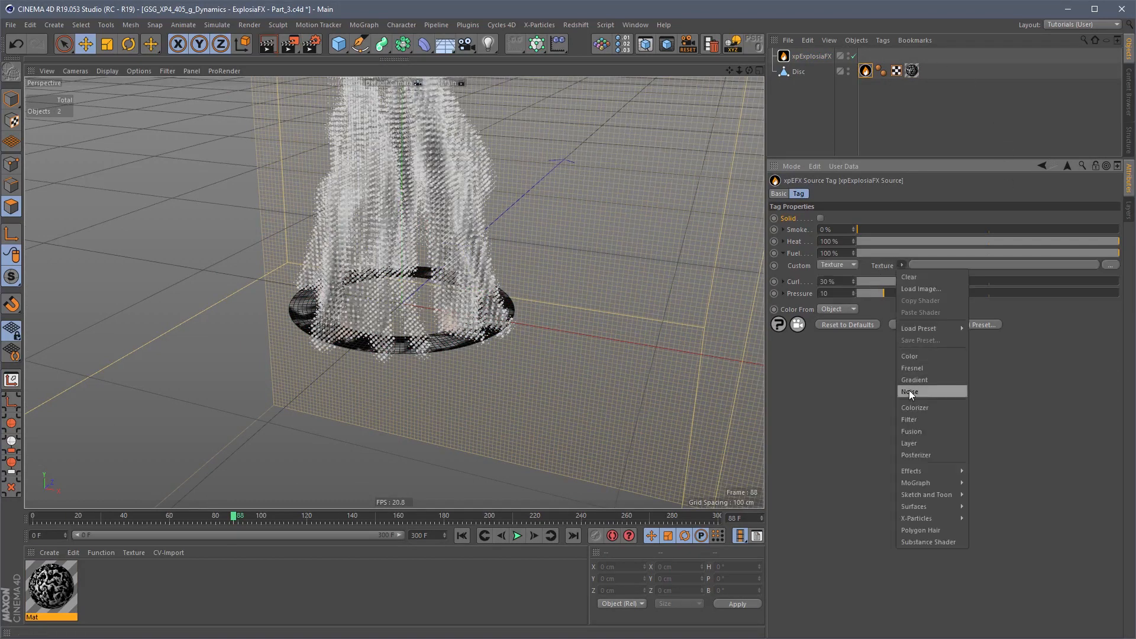
pyautogui.click(890, 211)
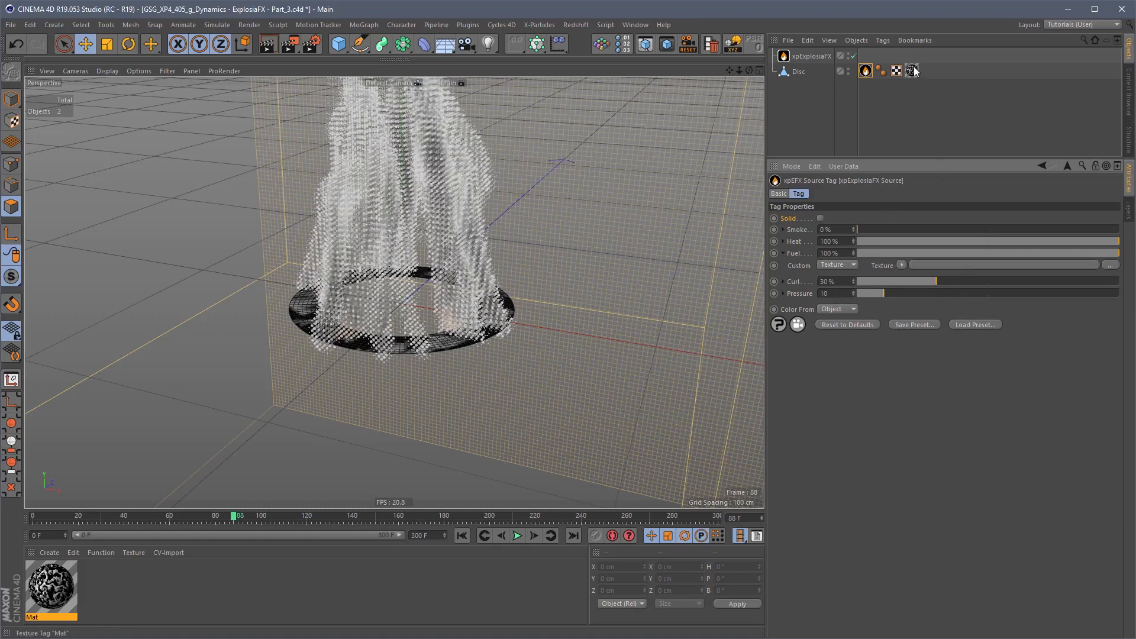
pyautogui.moveTo(915, 70); pyautogui.dragTo(875, 271)
pyautogui.click(902, 265)
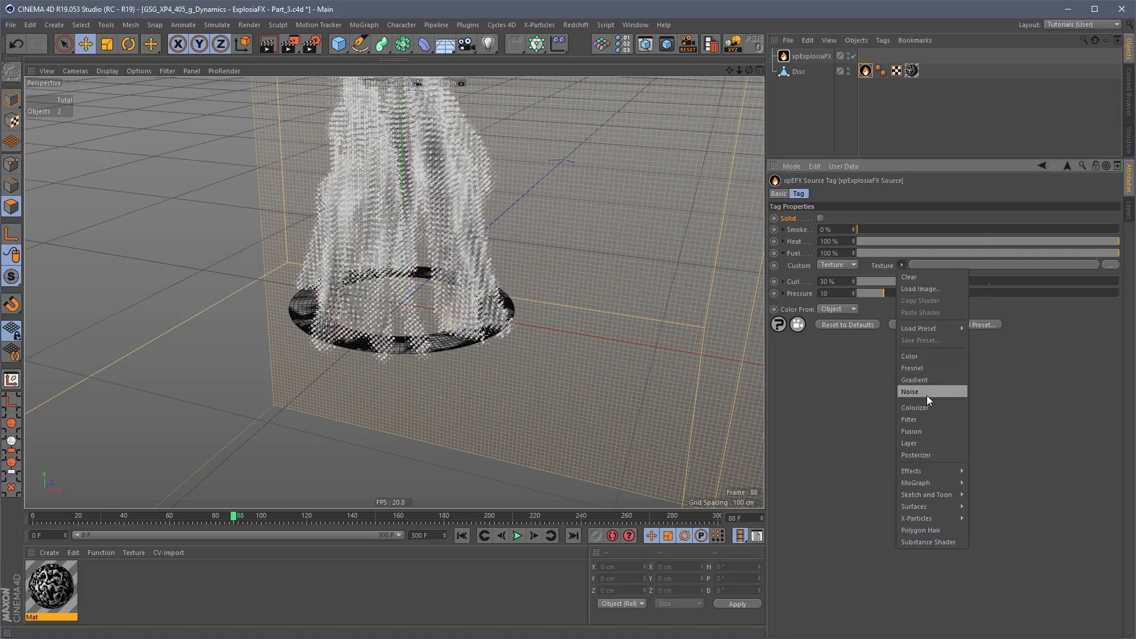
pyautogui.moveTo(927, 506)
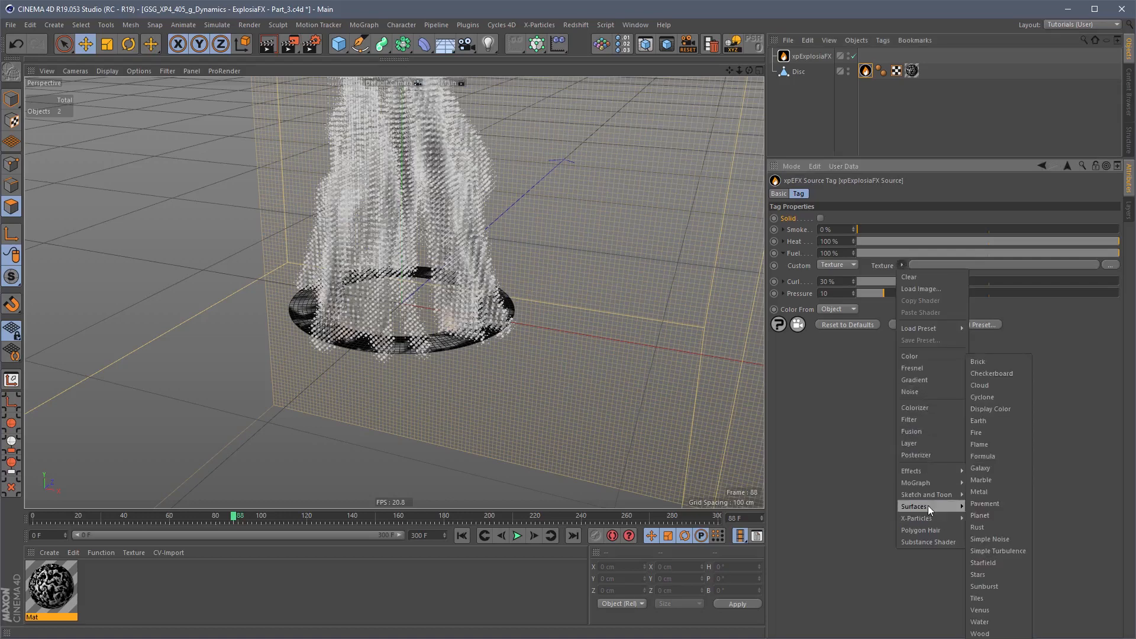
pyautogui.click(997, 598)
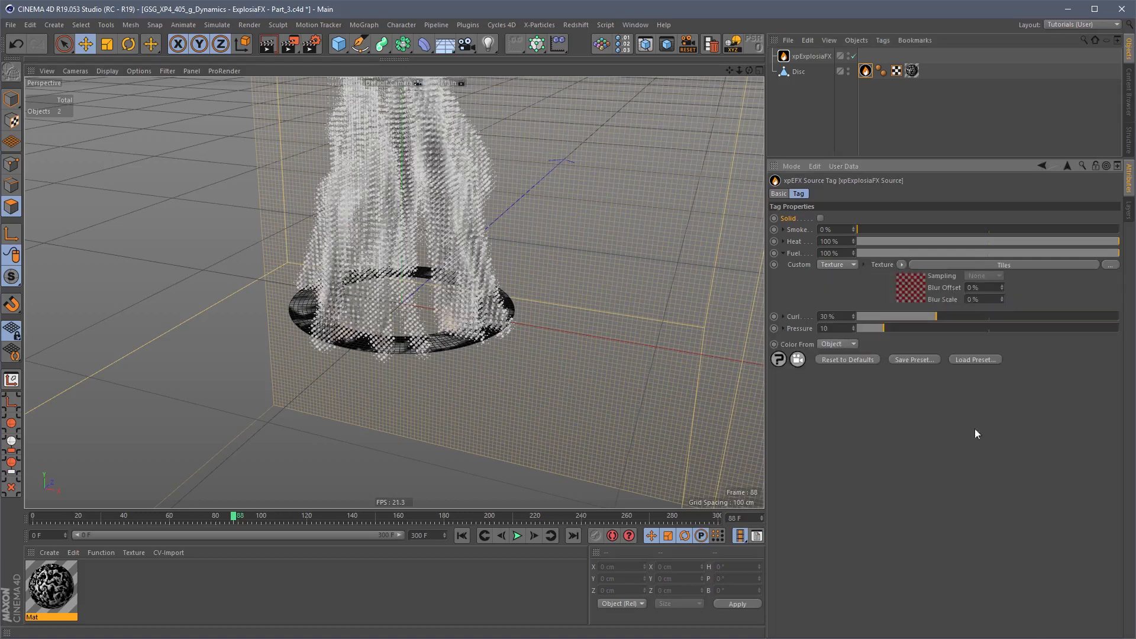
# Step: Make all three tile colors of the Tiles shader white
pyautogui.click(908, 287)
pyautogui.click(838, 307)
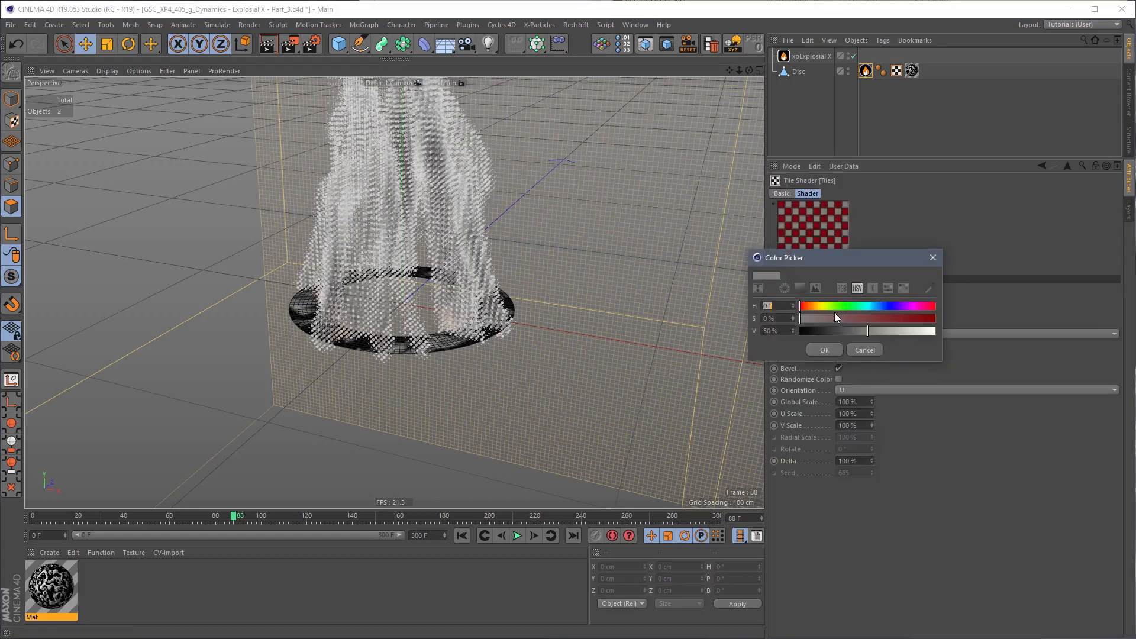
pyautogui.moveTo(852, 330); pyautogui.dragTo(728, 327)
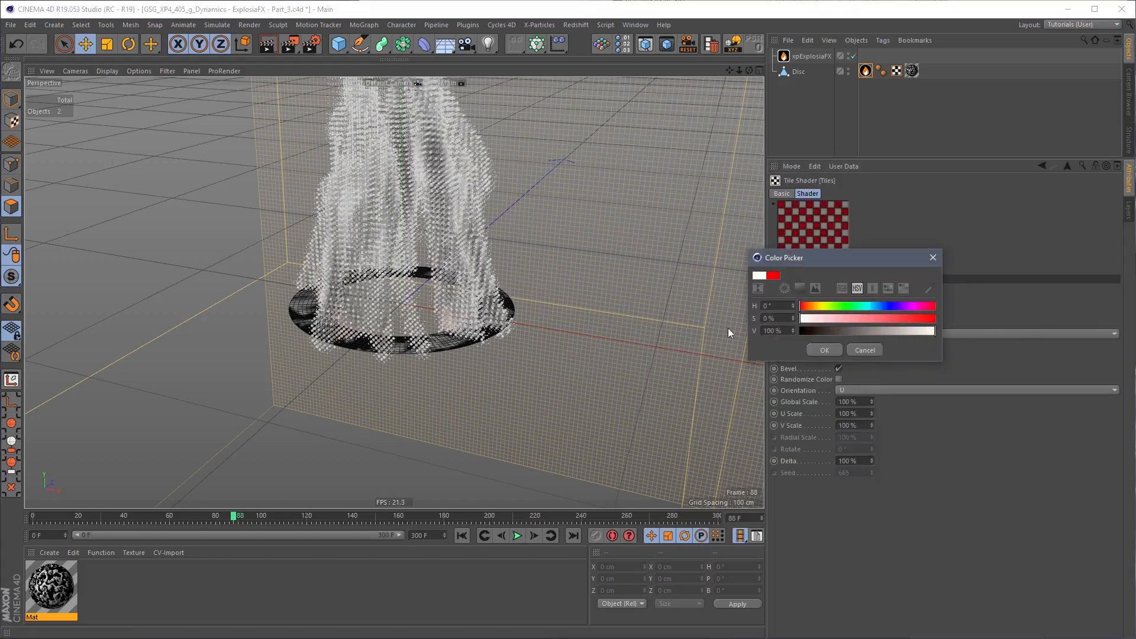
pyautogui.click(864, 350)
pyautogui.moveTo(843, 312)
pyautogui.mouseDown()
pyautogui.moveTo(844, 302)
pyautogui.moveTo(843, 323)
pyautogui.mouseUp()
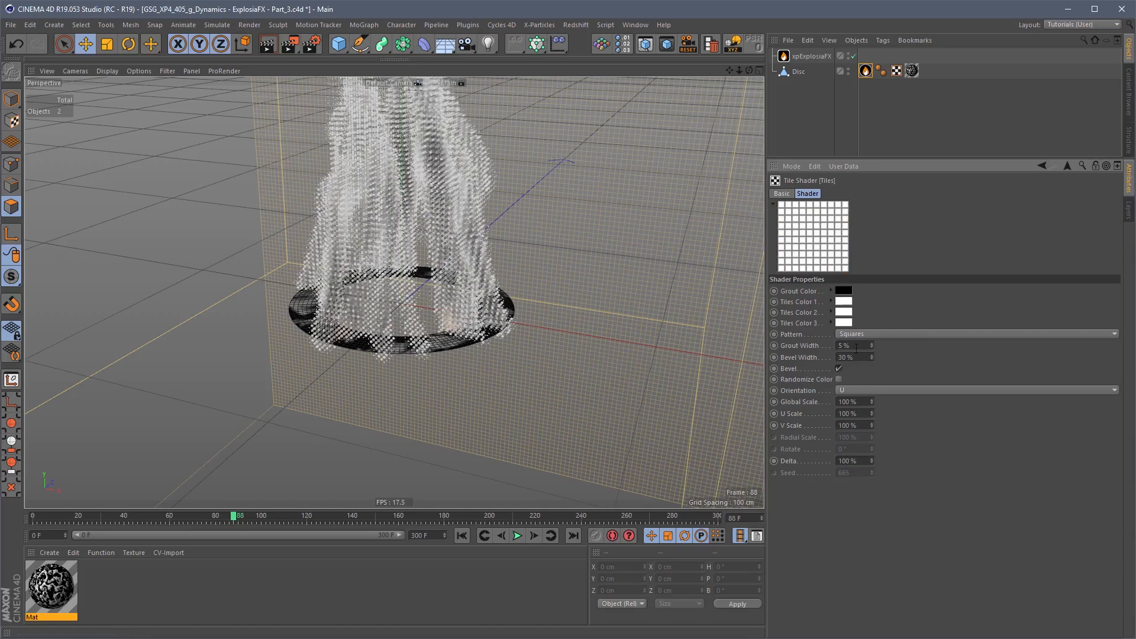
# Step: Set the Tiles shader's Grout Width to 50% and Bevel Width to 1%
pyautogui.click(846, 346)
pyautogui.write('50')
pyautogui.click(848, 357)
pyautogui.write('1')
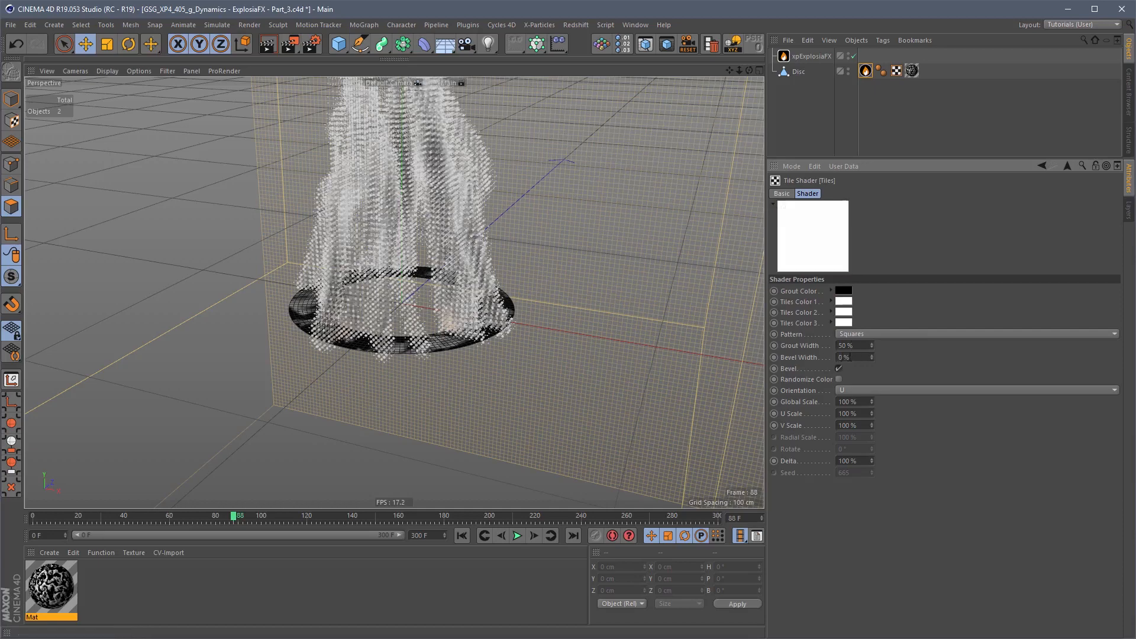
pyautogui.press('Return')
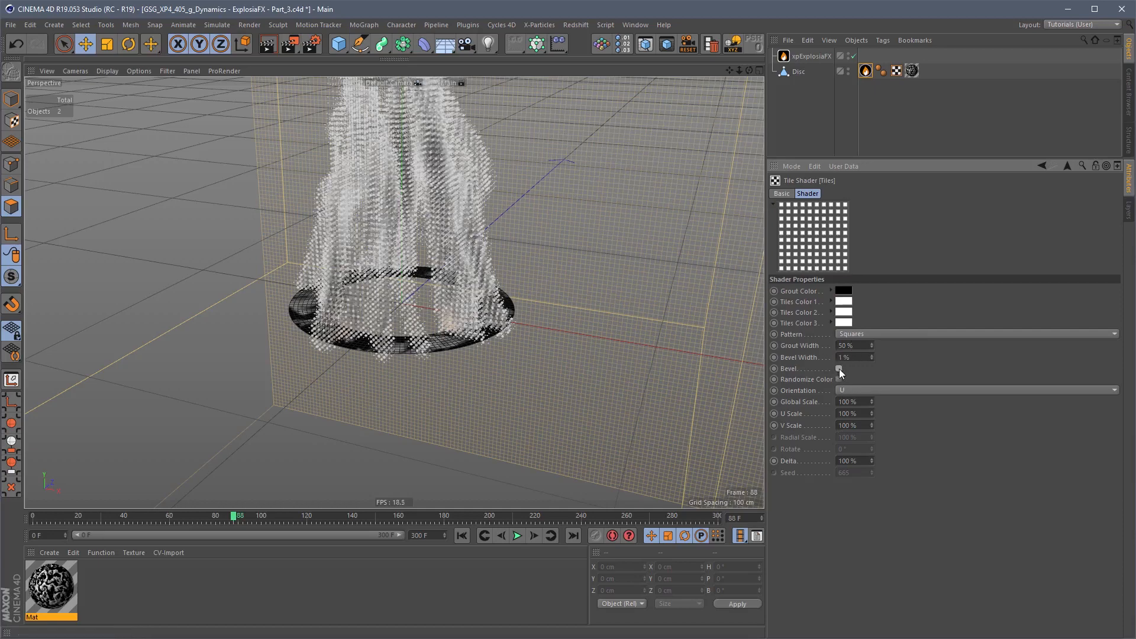
# Step: Change the Tiles shader's pattern to Lines 1
pyautogui.click(839, 368)
pyautogui.click(841, 403)
pyautogui.click(861, 334)
pyautogui.click(866, 72)
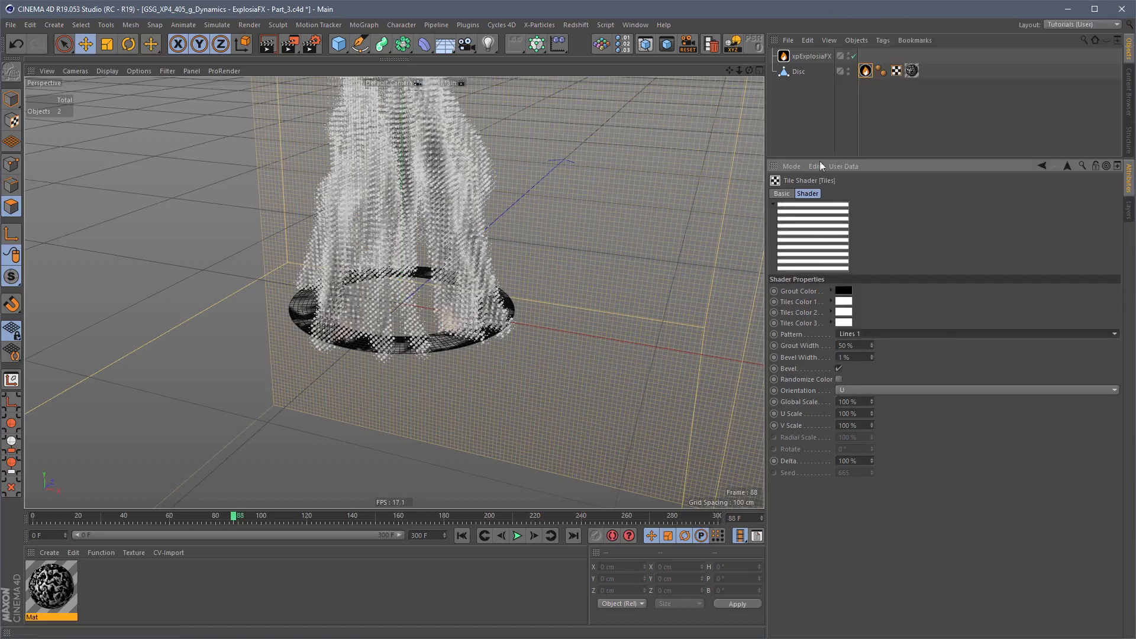
# Step: Copy the black grout color to Tiles Color 1 and set Grout Width and Bevel Width to 0%
pyautogui.moveTo(844, 291); pyautogui.dragTo(844, 301)
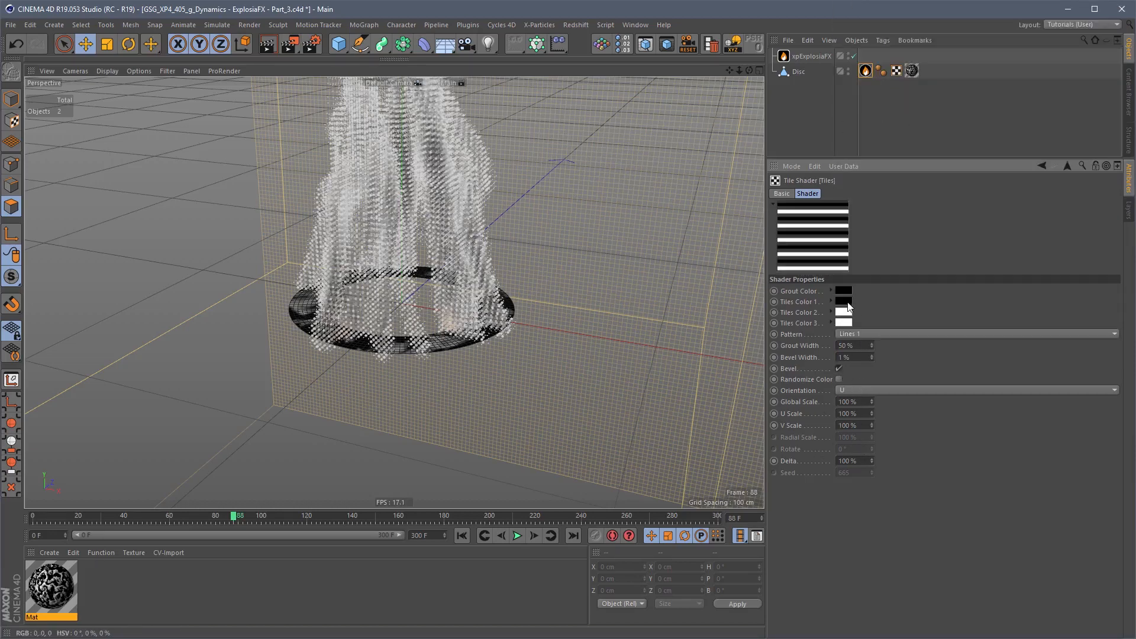
pyautogui.click(852, 346)
pyautogui.write('0')
pyautogui.press('Return')
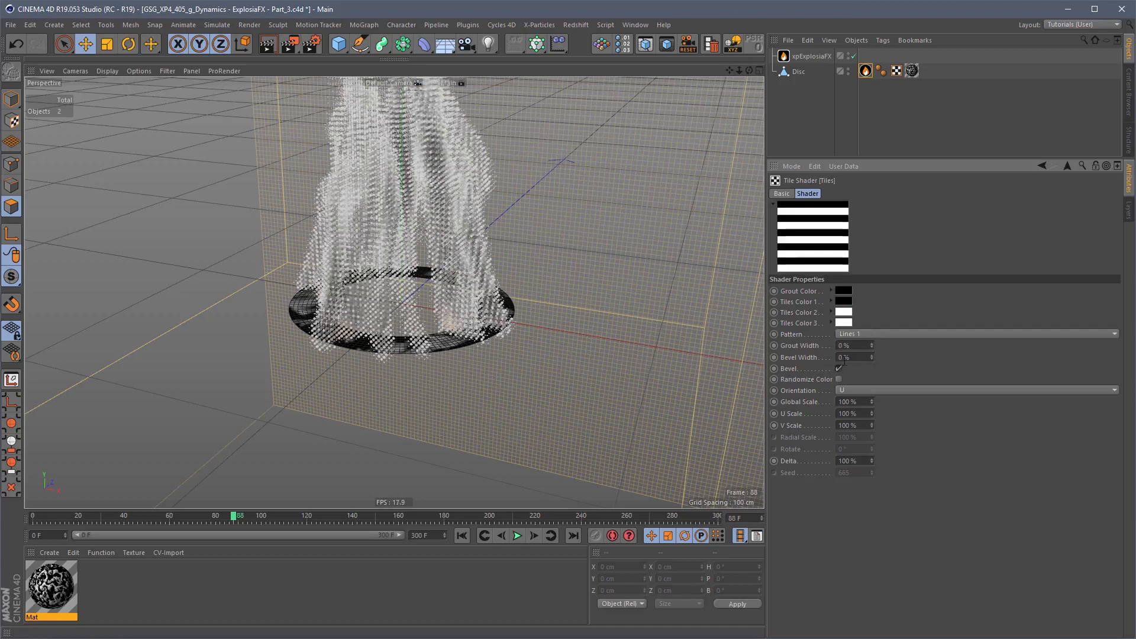
# Step: Play the simulation from frame 0 and inspect the texture-driven emission from above the disc
pyautogui.click(462, 536)
pyautogui.click(518, 536)
pyautogui.press('F8')
pyautogui.keyDown('alt'); pyautogui.moveTo(545, 386); pyautogui.dragTo(510, 258); pyautogui.keyUp('alt')
# Step: Remove the material tag from the disc, replay the simulation from frame 0 to check the striped emission, and rewind
pyautogui.click(911, 70)
pyautogui.press('Delete')
pyautogui.click(462, 536)
pyautogui.click(517, 535)
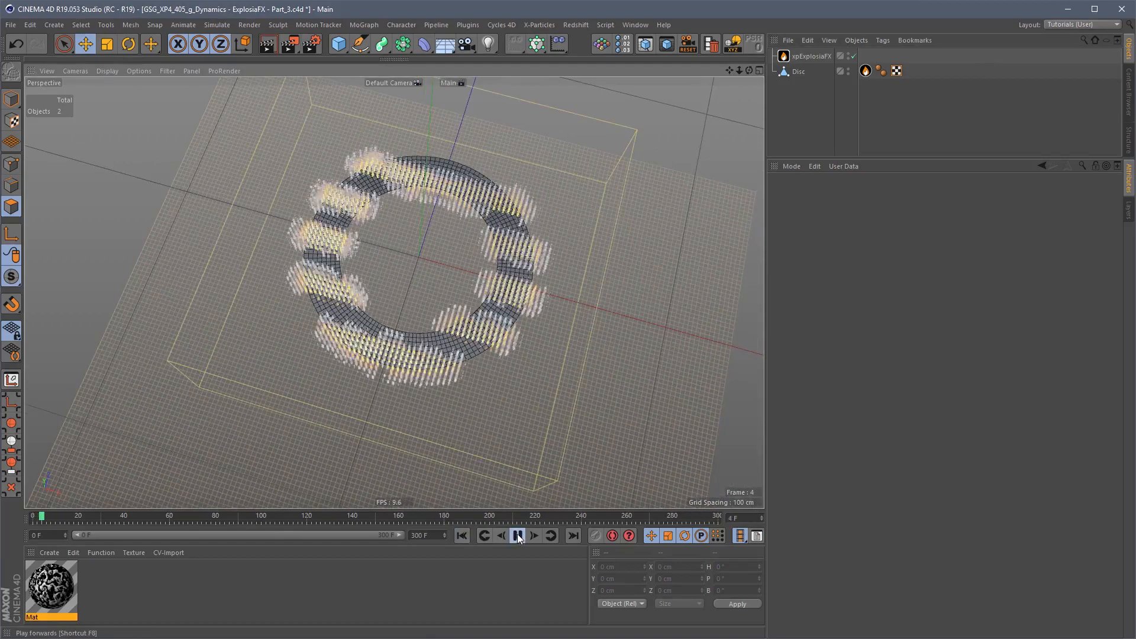
pyautogui.click(518, 536)
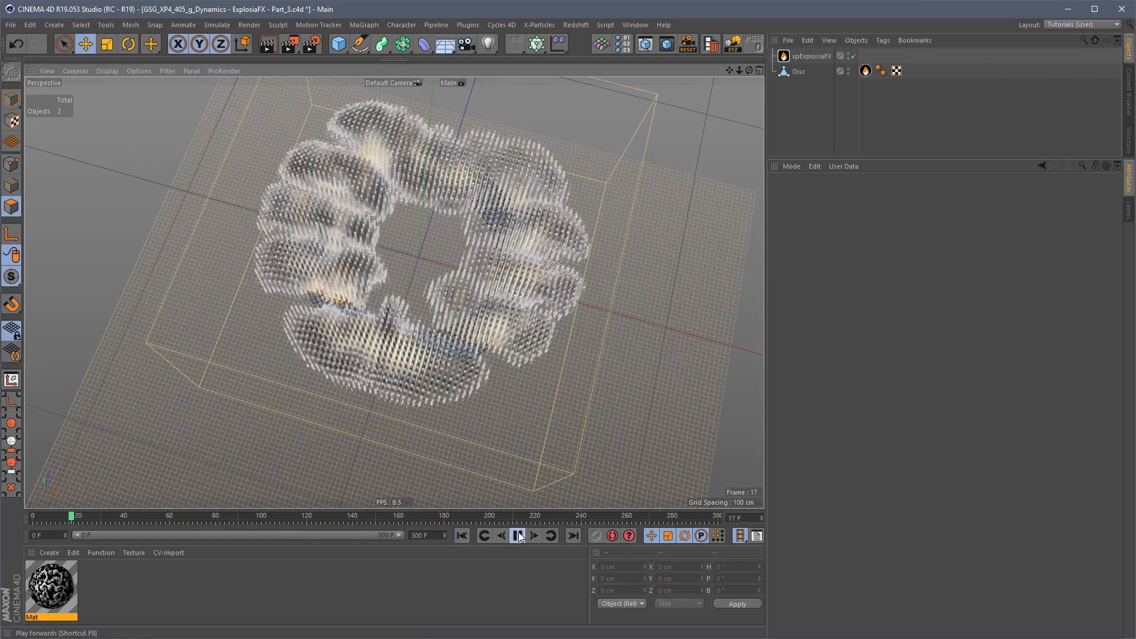
pyautogui.scroll(2, 511, 222)
pyautogui.keyDown('alt'); pyautogui.moveTo(510, 222); pyautogui.dragTo(522, 295); pyautogui.keyUp('alt')
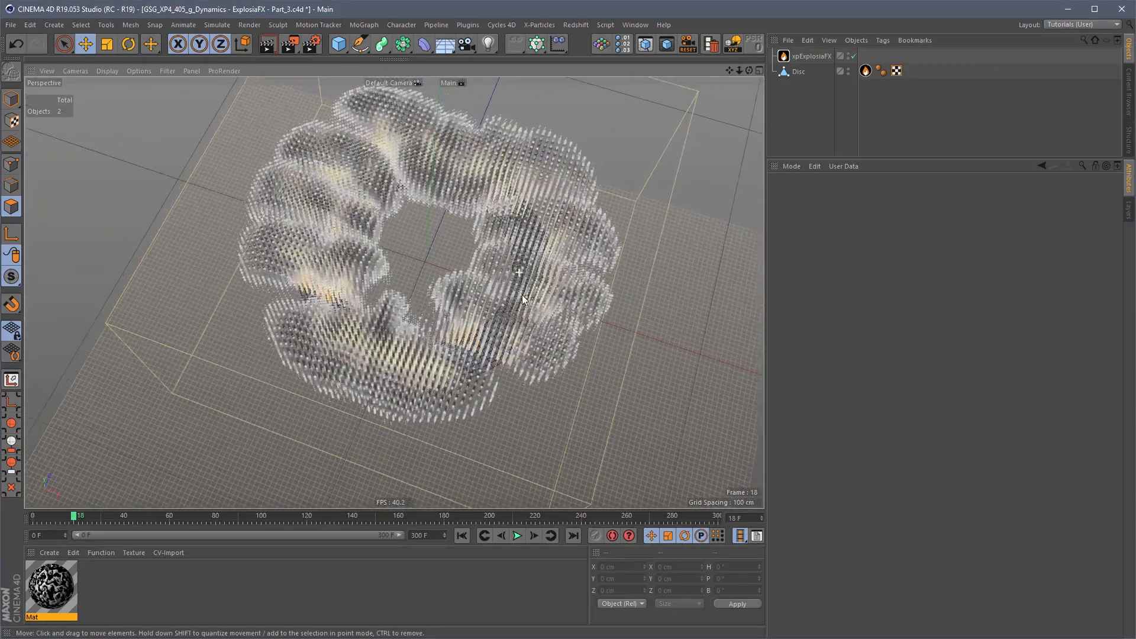
pyautogui.click(462, 536)
pyautogui.click(518, 535)
pyautogui.click(463, 535)
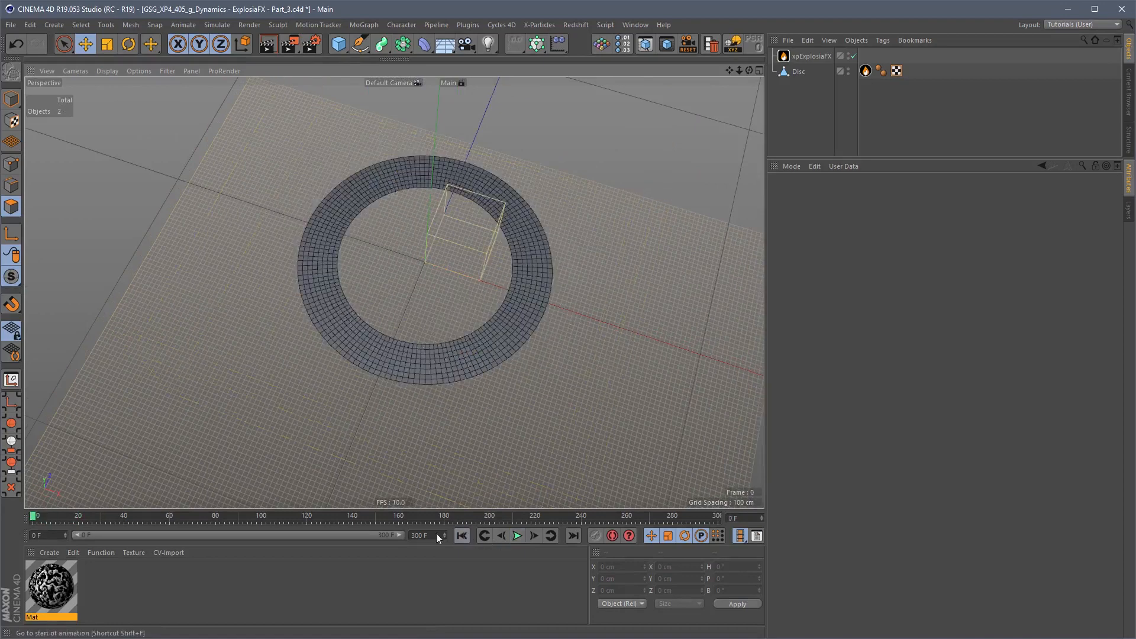
# Step: Copy the source tag's Tiles shader and paste it as the color texture of the Mat material
pyautogui.doubleClick(59, 596)
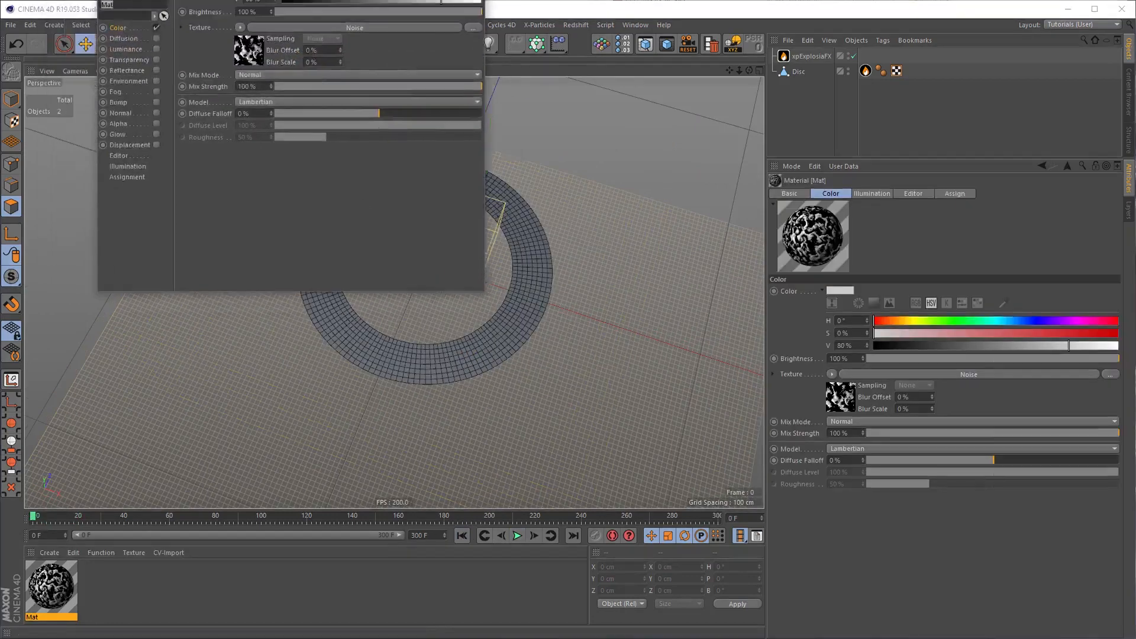
pyautogui.click(866, 71)
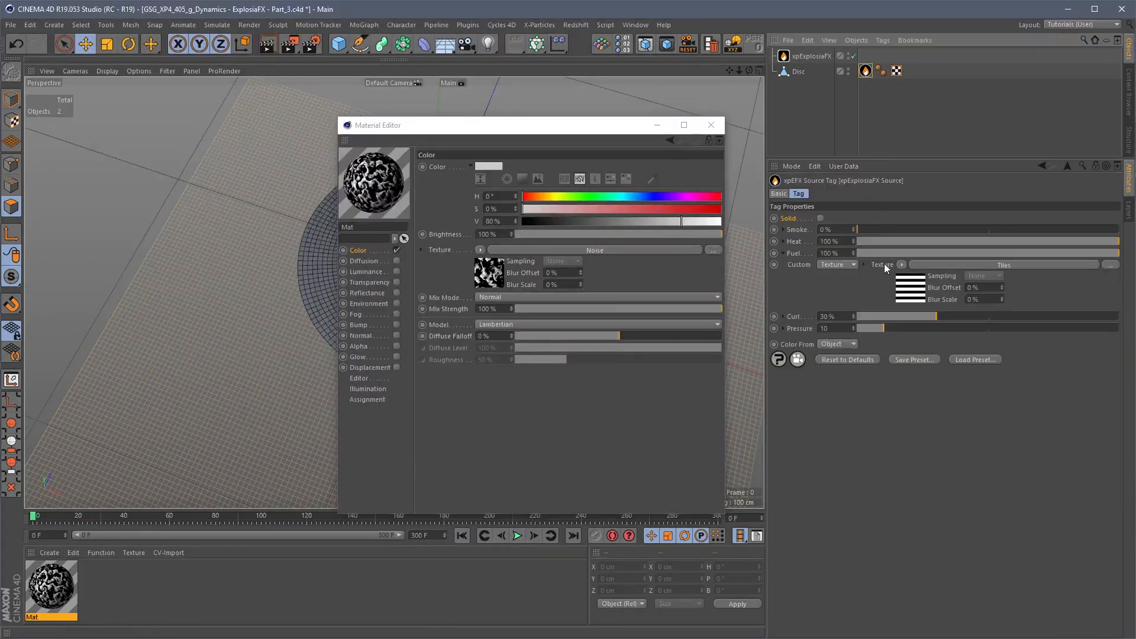
pyautogui.click(902, 264)
pyautogui.click(924, 317)
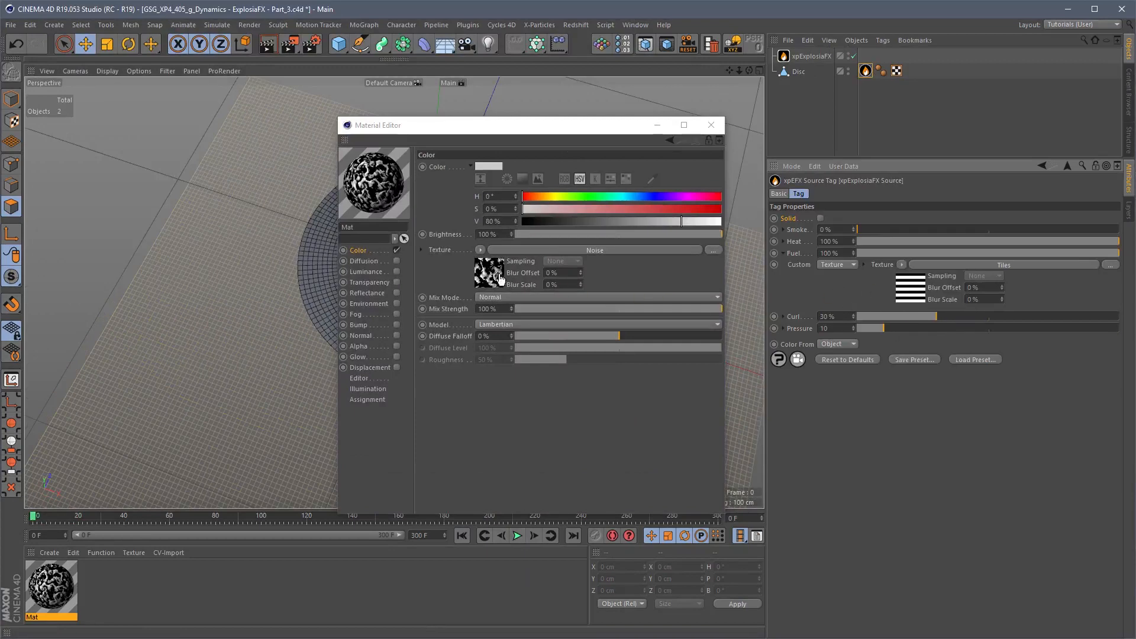
pyautogui.click(480, 249)
pyautogui.click(503, 317)
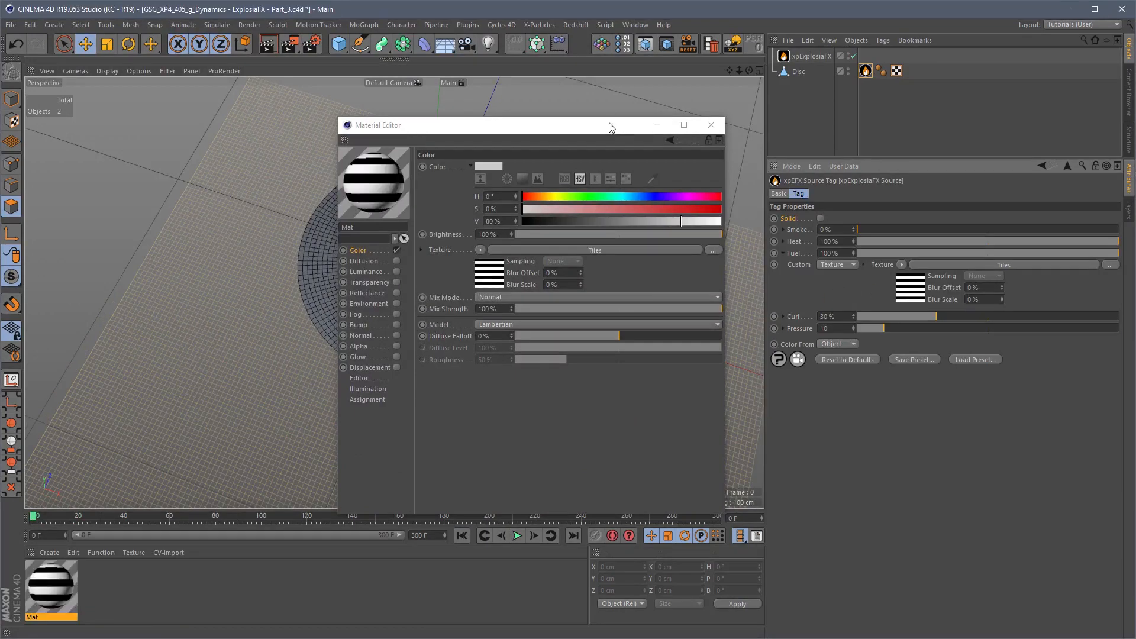
pyautogui.click(711, 125)
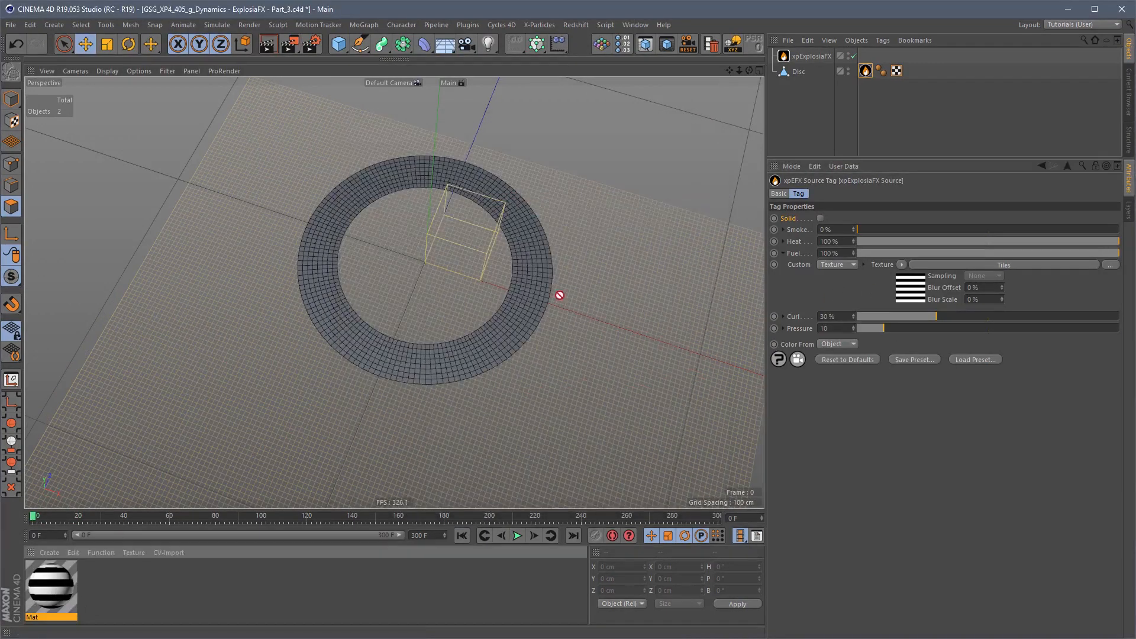
# Step: Apply the striped Mat material to the disc and play the simulation to compare the stripes with the emission
pyautogui.moveTo(559, 295); pyautogui.dragTo(524, 328)
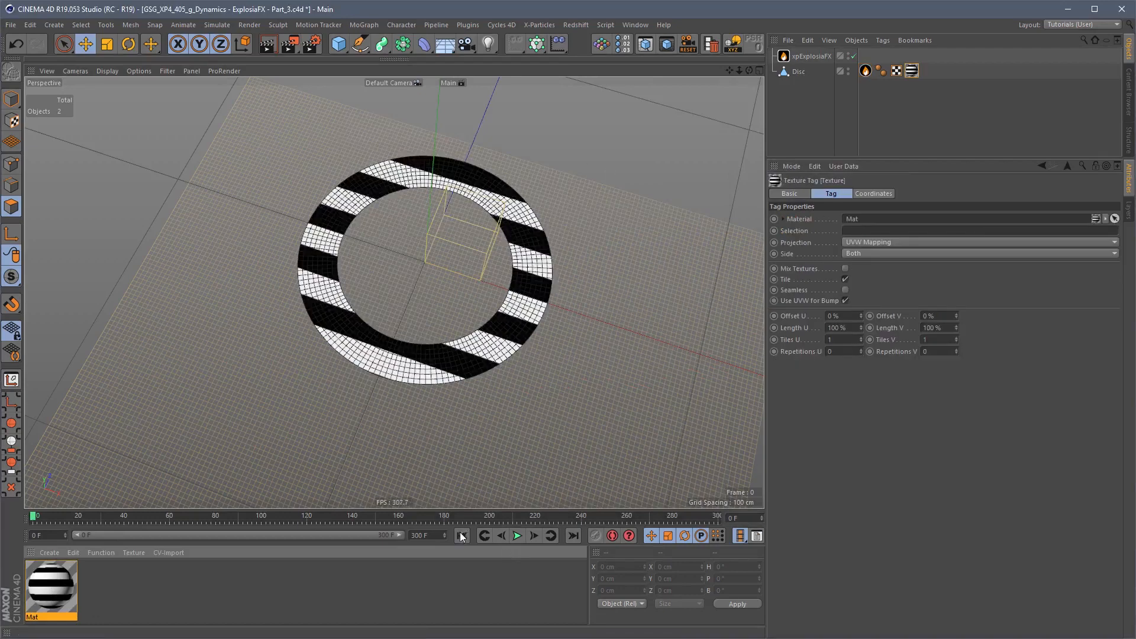
pyautogui.click(517, 536)
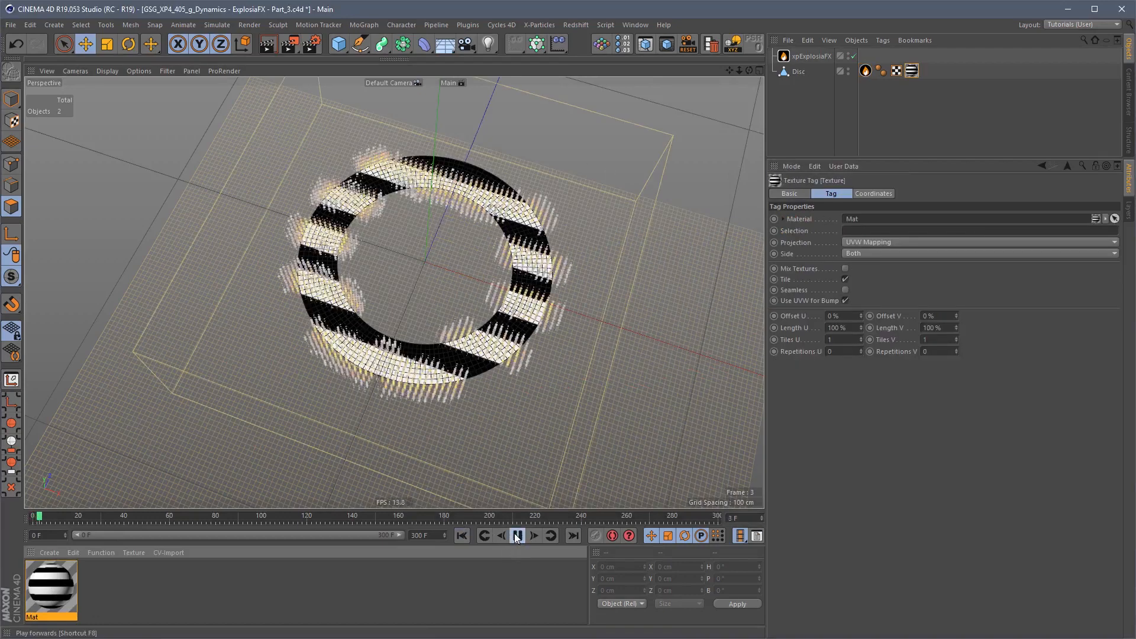
# Step: Replay the simulation from frame 0 for a few frames and examine from above how the emission lines up with the disc's stripes
pyautogui.click(518, 535)
pyautogui.click(462, 536)
pyautogui.click(517, 537)
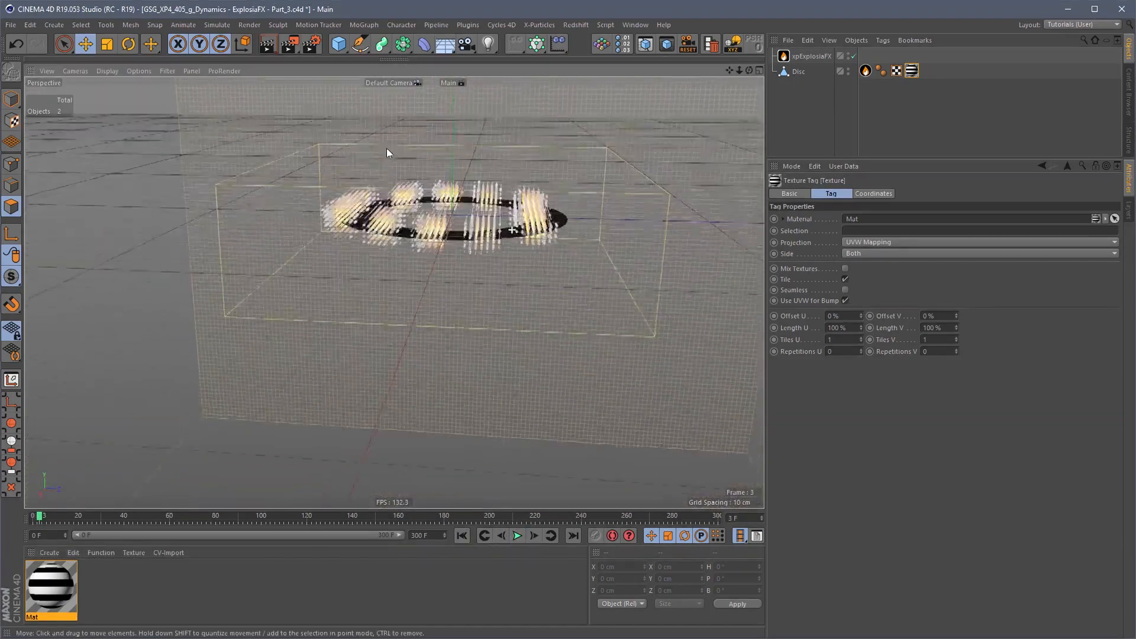
pyautogui.keyDown('alt'); pyautogui.moveTo(385, 148); pyautogui.dragTo(507, 249); pyautogui.keyUp('alt')
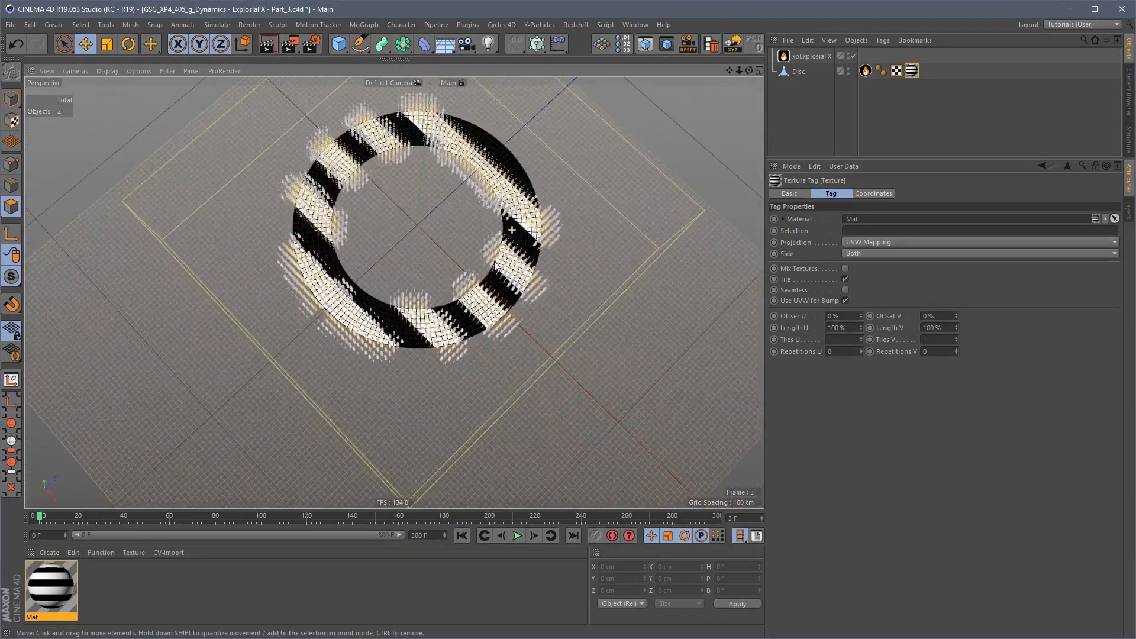
pyautogui.keyDown('alt'); pyautogui.moveTo(512, 231); pyautogui.dragTo(562, 237, button='right'); pyautogui.keyUp('alt')
pyautogui.keyDown('alt'); pyautogui.moveTo(517, 379); pyautogui.dragTo(550, 371, button='middle'); pyautogui.keyUp('alt')
pyautogui.keyDown('alt'); pyautogui.moveTo(551, 376); pyautogui.dragTo(532, 197); pyautogui.keyUp('alt')
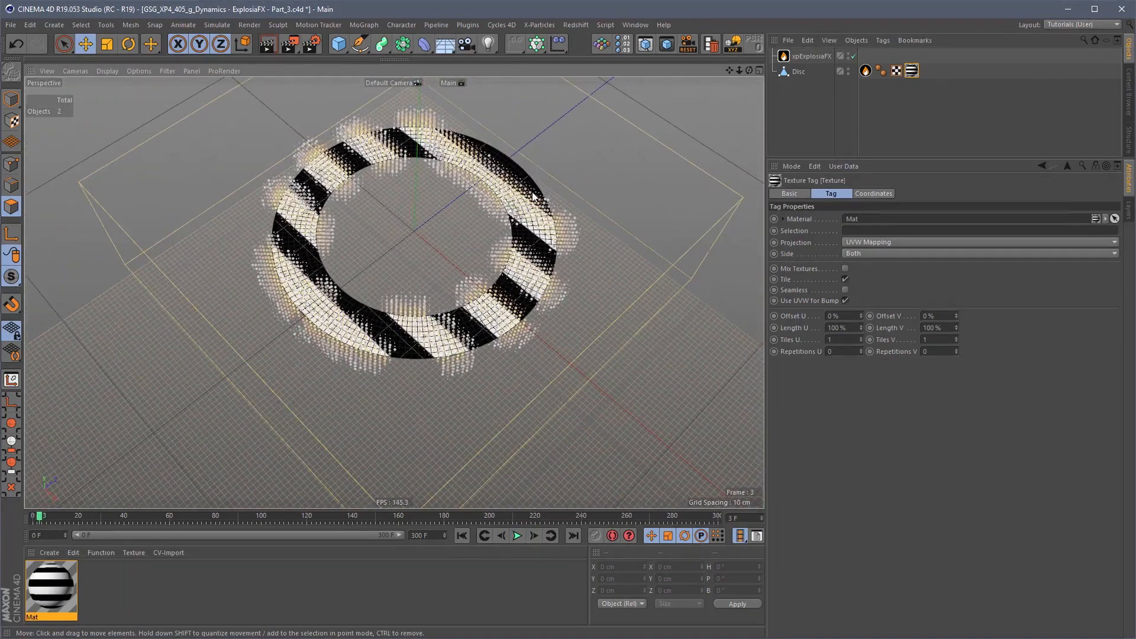
pyautogui.keyDown('alt'); pyautogui.moveTo(526, 259); pyautogui.dragTo(537, 268); pyautogui.keyUp('alt')
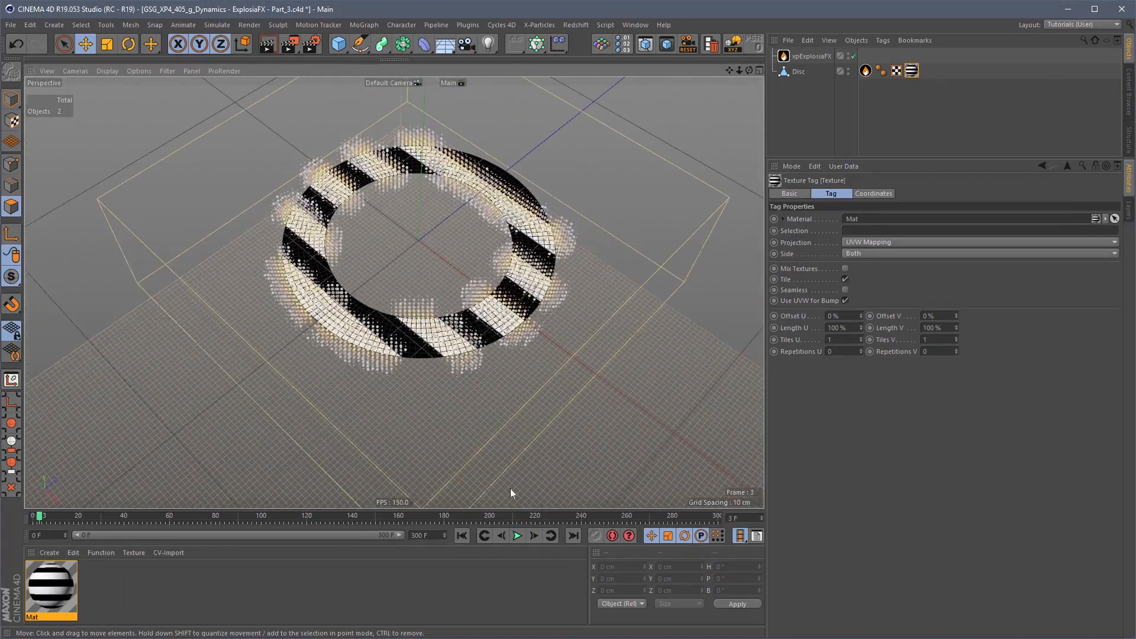
# Step: Run the simulation again from the start to watch the emission spread from the stripes, and rewind to frame 0
pyautogui.click(464, 536)
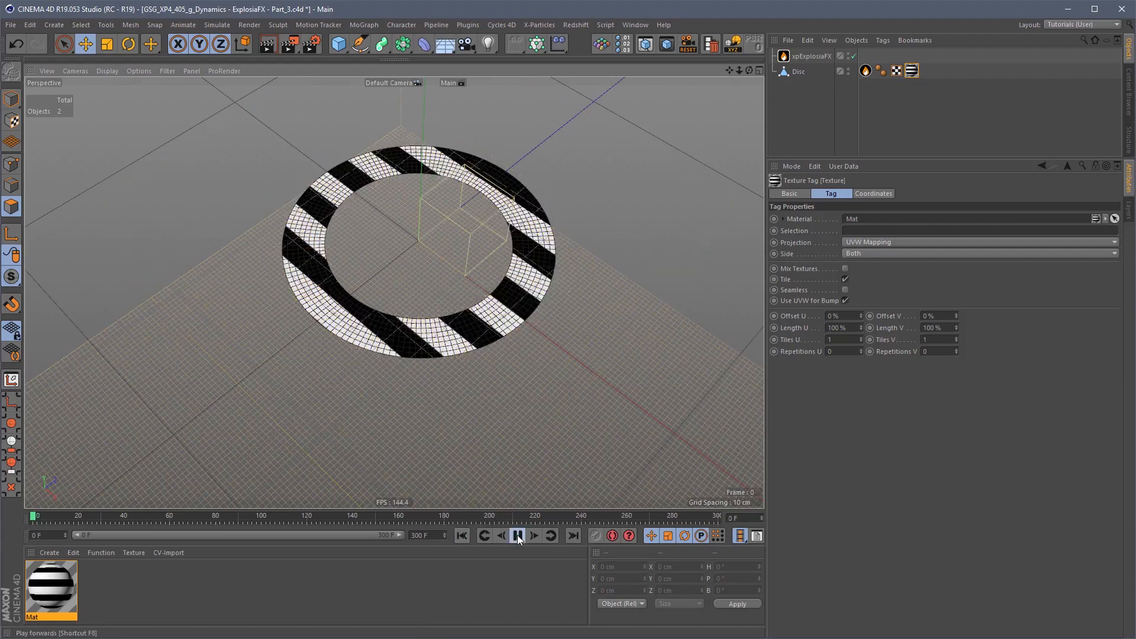
pyautogui.click(518, 536)
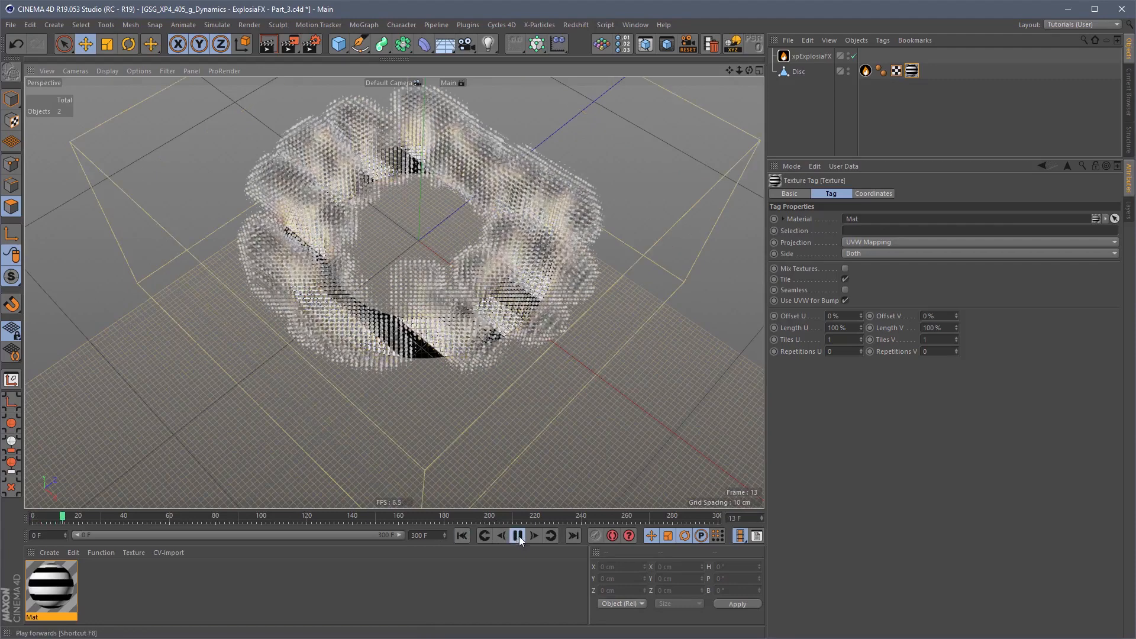
pyautogui.click(462, 536)
pyautogui.scroll(-3, 513, 221)
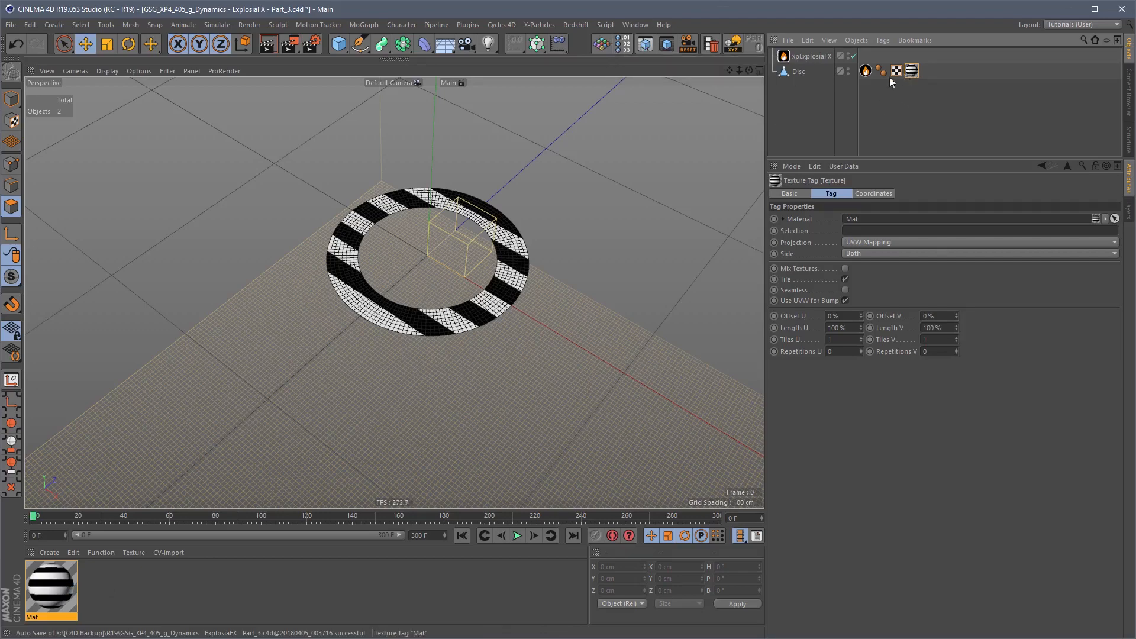
# Step: Remove the striped material tag from the disc, clear the Tiles shader from the source tag, and set Custom back to Tag
pyautogui.press('Delete')
pyautogui.click(902, 265)
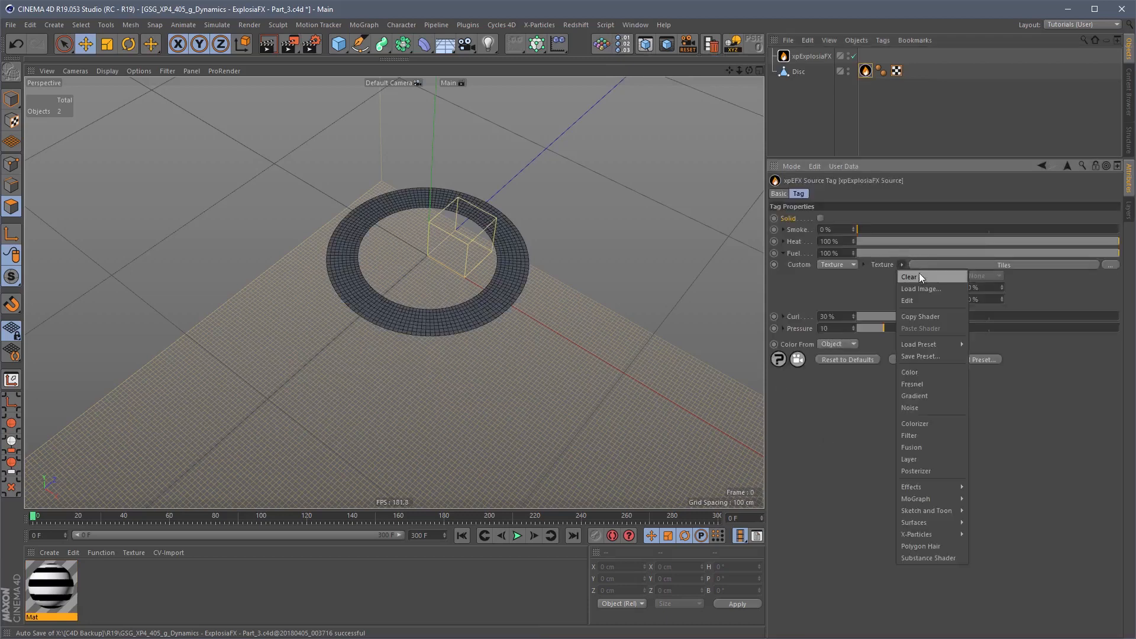
pyautogui.click(919, 274)
pyautogui.click(840, 265)
pyautogui.click(830, 276)
# Step: Examine the Custom source options of Smoke, Heat, Fuel, Curl and Pressure on the source tag, and collapse them all
pyautogui.click(784, 241)
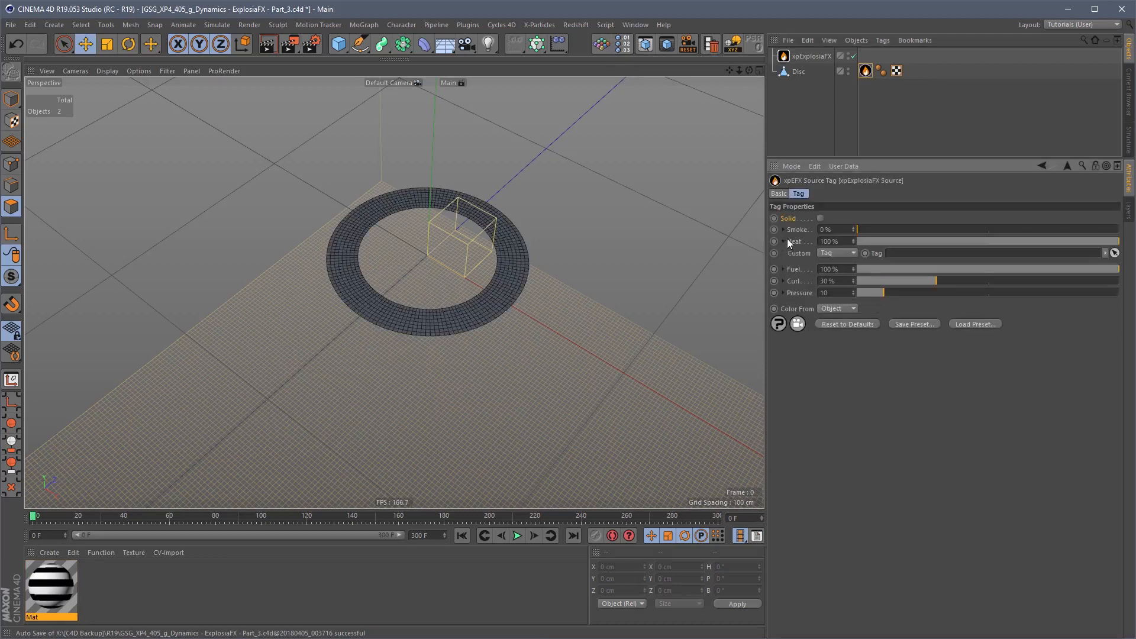
pyautogui.click(784, 306)
pyautogui.click(783, 297)
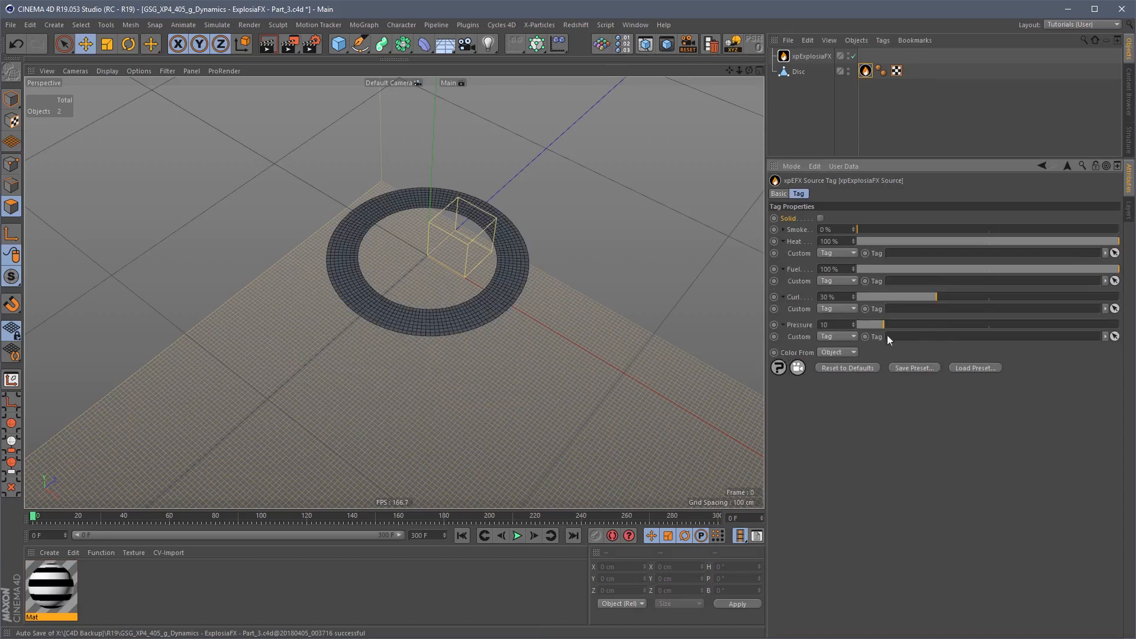
pyautogui.click(784, 230)
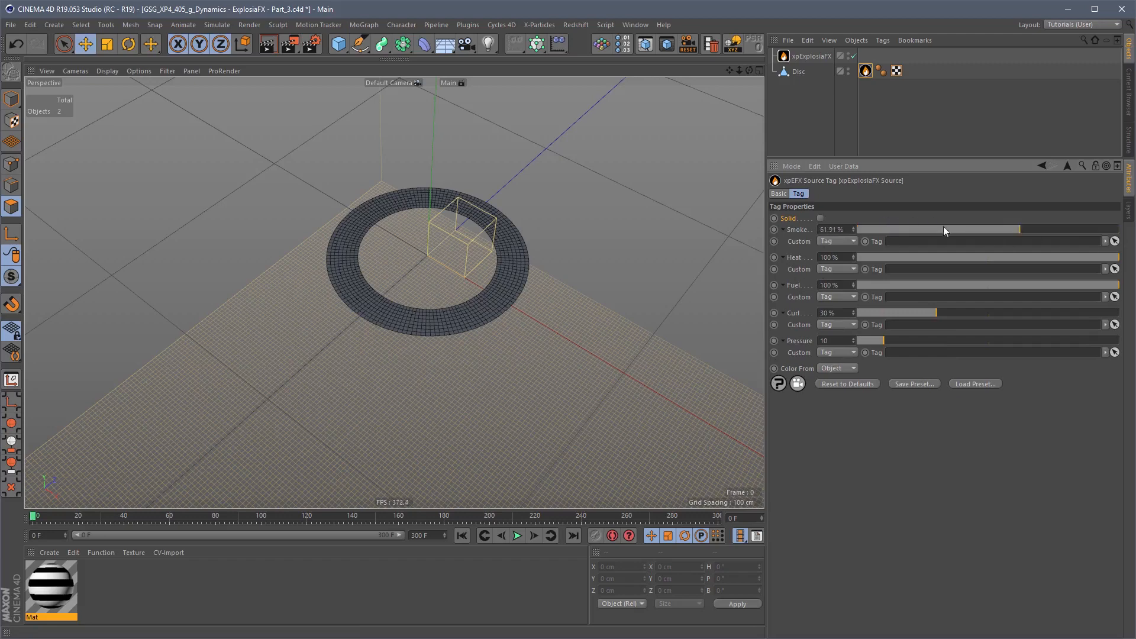
pyautogui.click(784, 229)
pyautogui.click(784, 242)
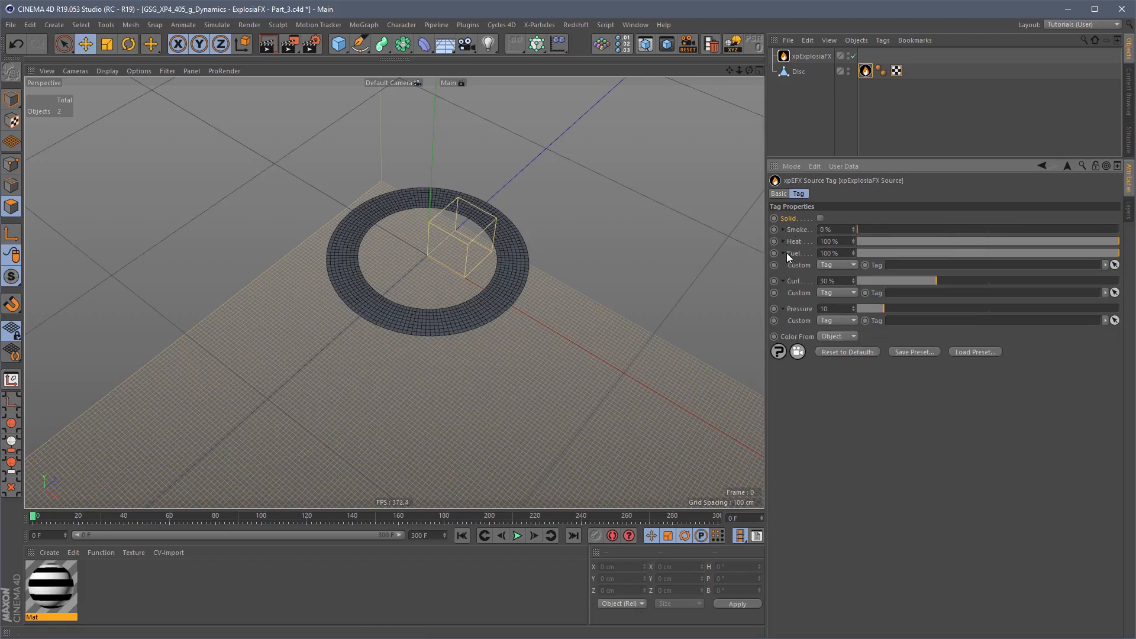
pyautogui.click(783, 253)
pyautogui.click(783, 265)
pyautogui.click(783, 277)
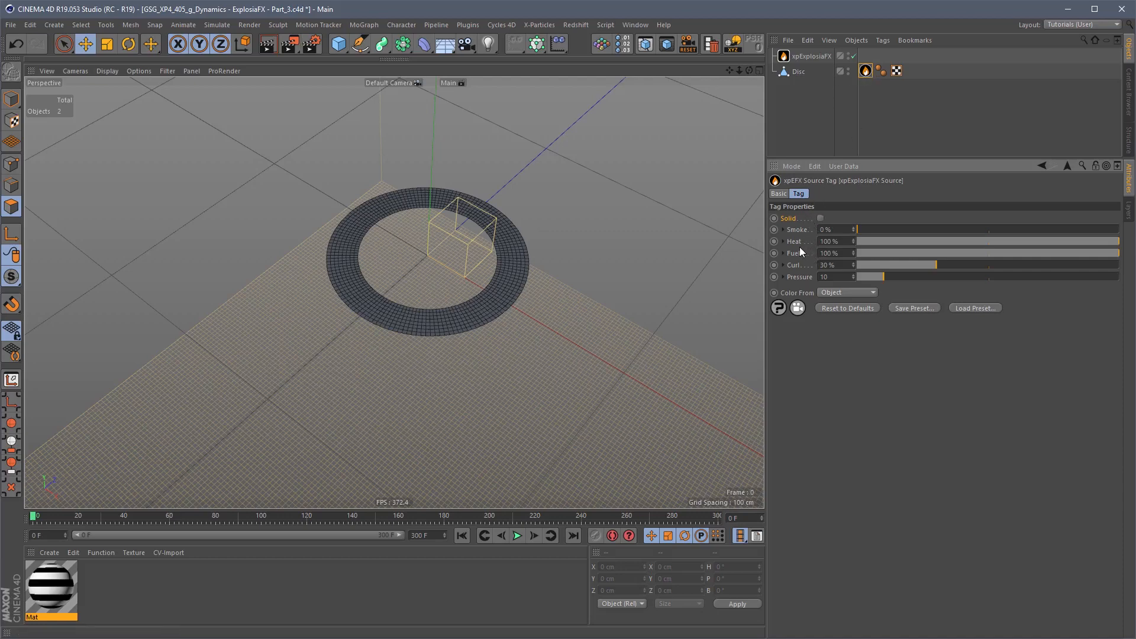
# Step: Set the Custom source of Heat to Texture and collapse its settings
pyautogui.click(784, 241)
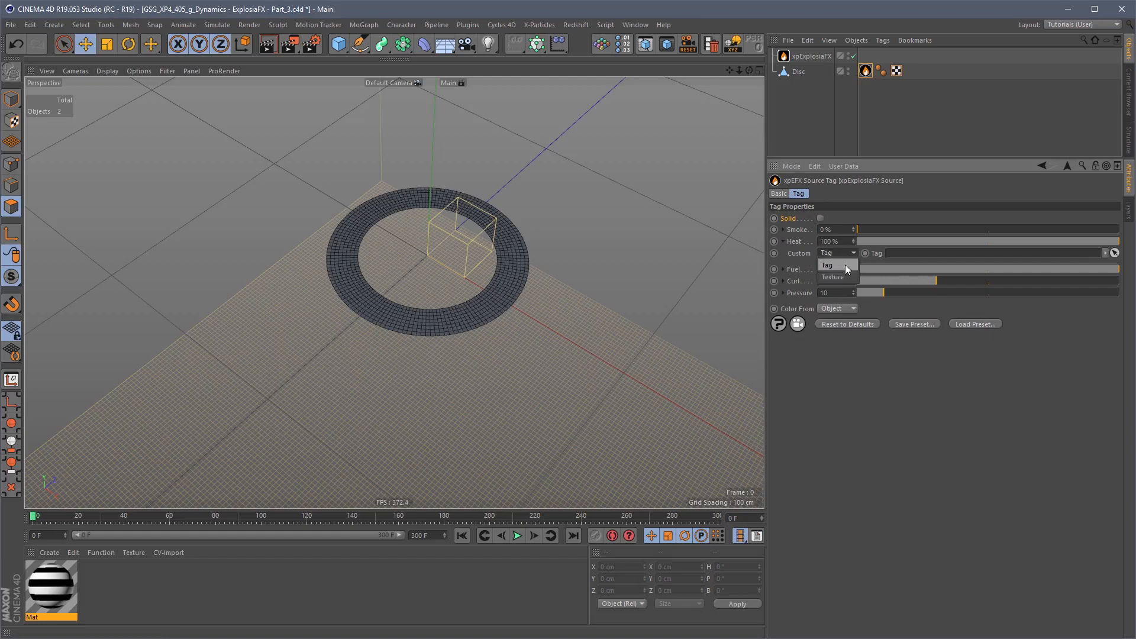
pyautogui.click(841, 276)
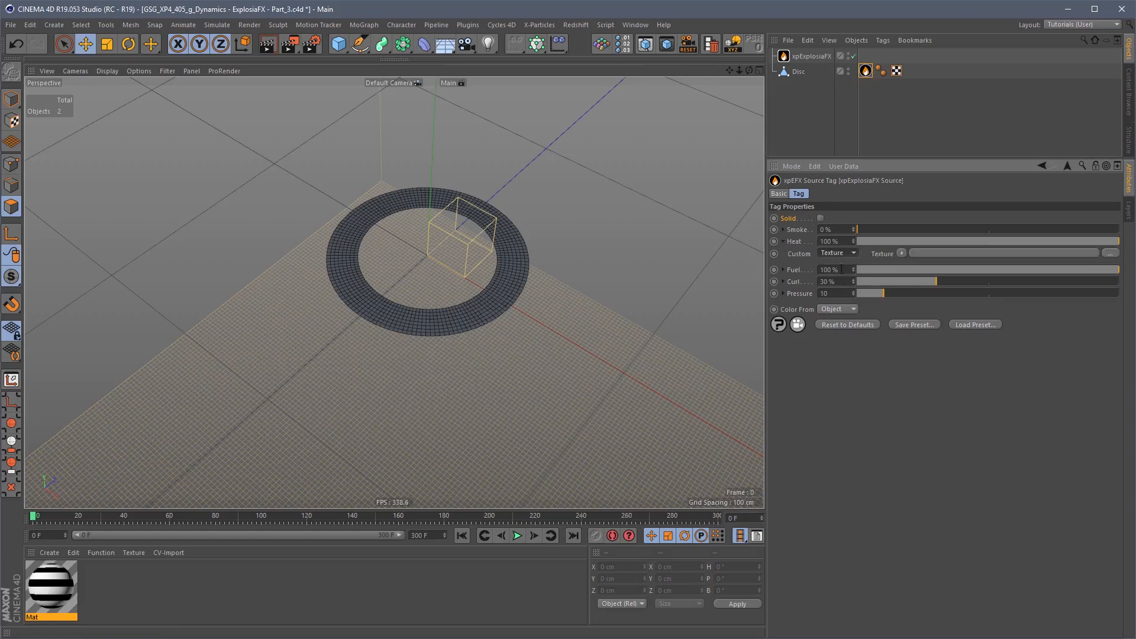
pyautogui.click(784, 240)
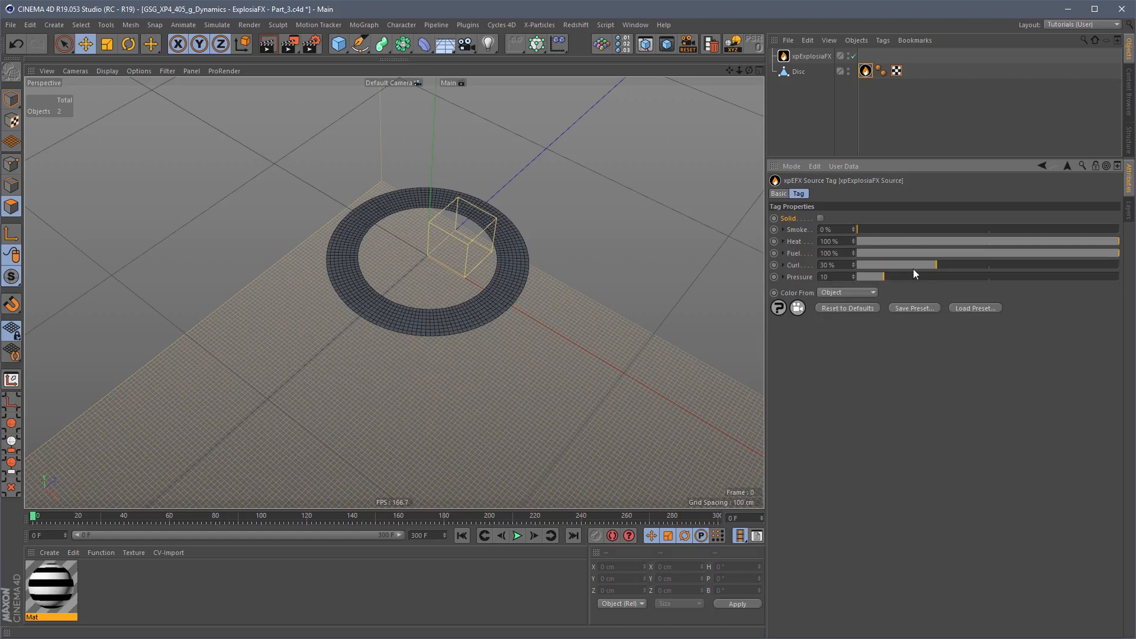
# Step: Try different Pressure and Curl amounts on the source tag, and return Curl to 30%
pyautogui.moveTo(916, 276); pyautogui.dragTo(883, 275)
pyautogui.doubleClick(827, 266)
pyautogui.write('30')
# Step: Delete the disc and add a Pyramid primitive to the scene
pyautogui.keyDown('alt'); pyautogui.moveTo(484, 190); pyautogui.dragTo(515, 213); pyautogui.keyUp('alt')
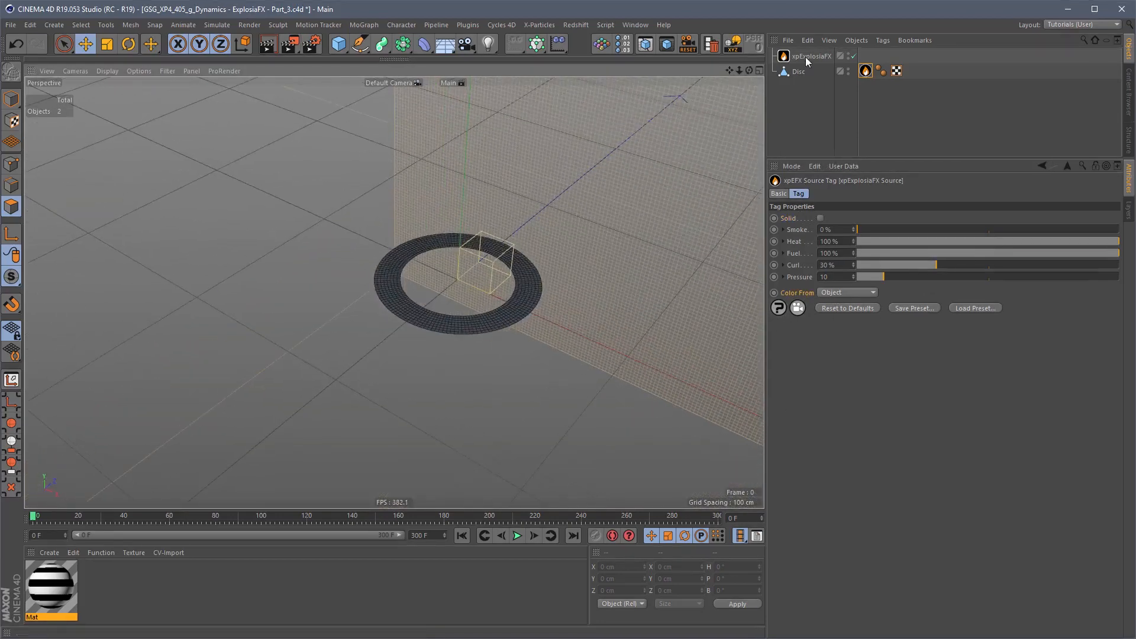
pyautogui.click(799, 71)
pyautogui.press('Delete')
pyautogui.click(338, 43)
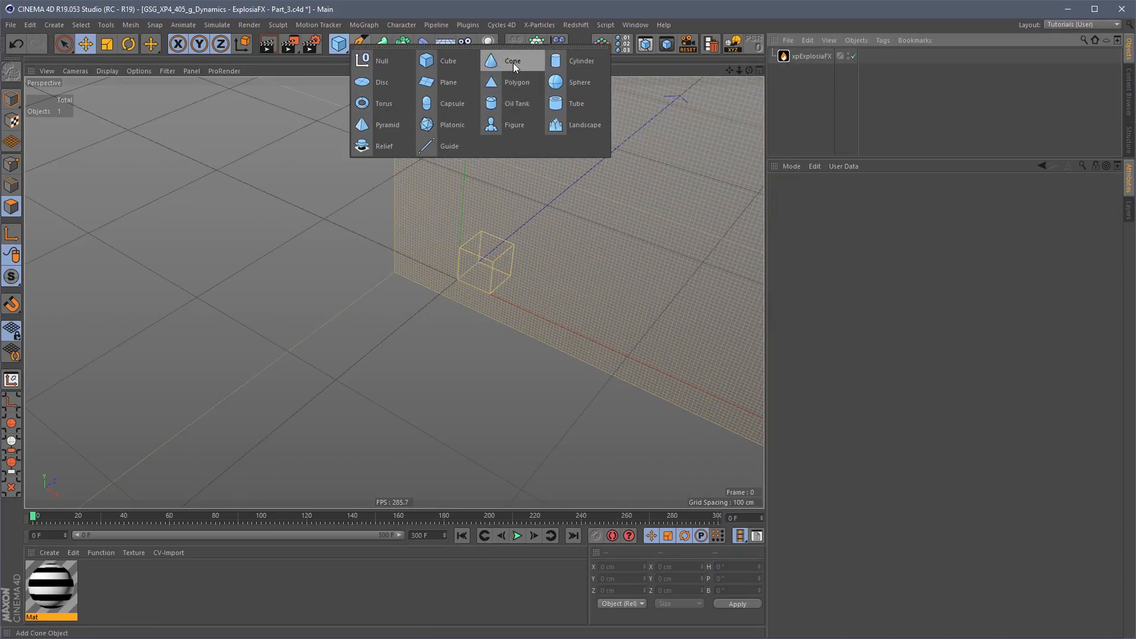
pyautogui.click(378, 124)
# Step: Place the pyramid at about Y 48 cm with a rotation of about H 13°, P 8°, B -13°, and make it editable
pyautogui.press('e')
pyautogui.moveTo(462, 220); pyautogui.dragTo(503, 140)
pyautogui.press('r')
pyautogui.moveTo(524, 185); pyautogui.dragTo(569, 129)
pyautogui.press('c')
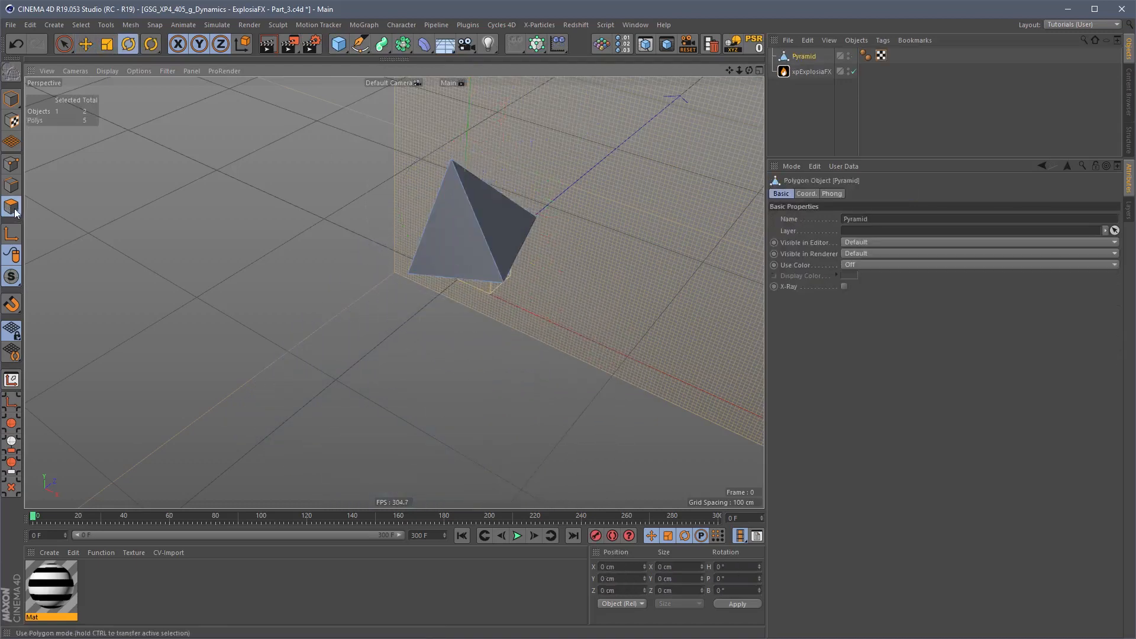
# Step: Inset every pyramid face individually by about 3.14 cm with Preserve Groups off, and delete the inner faces
pyautogui.hotkey('ctrl', 'a')
pyautogui.press('i')
pyautogui.moveTo(559, 207); pyautogui.dragTo(533, 254)
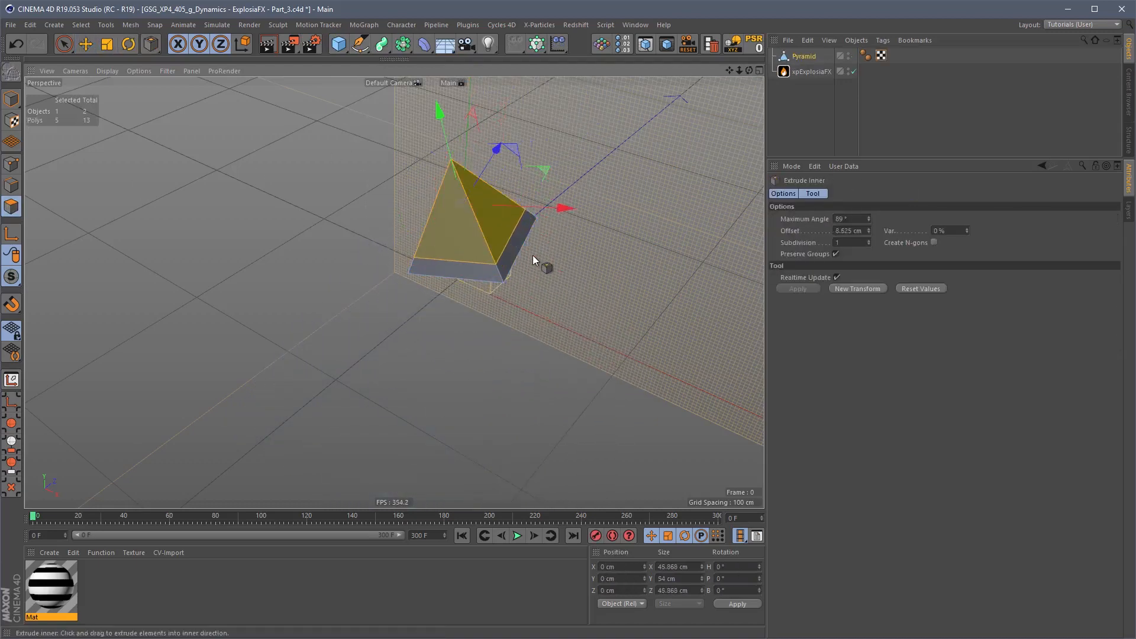
pyautogui.click(837, 254)
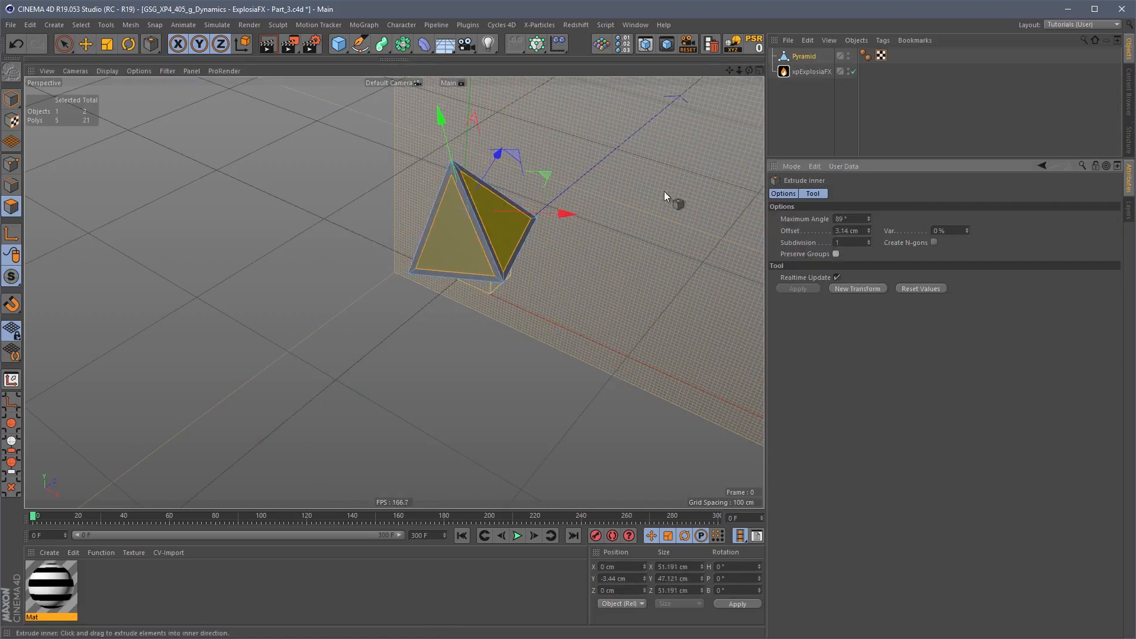
pyautogui.press('Delete')
# Step: Extrude all polygons of the pyramid frame by about 4.875 cm with a 195° maximum angle and Create Caps enabled
pyautogui.hotkey('ctrl', 'a')
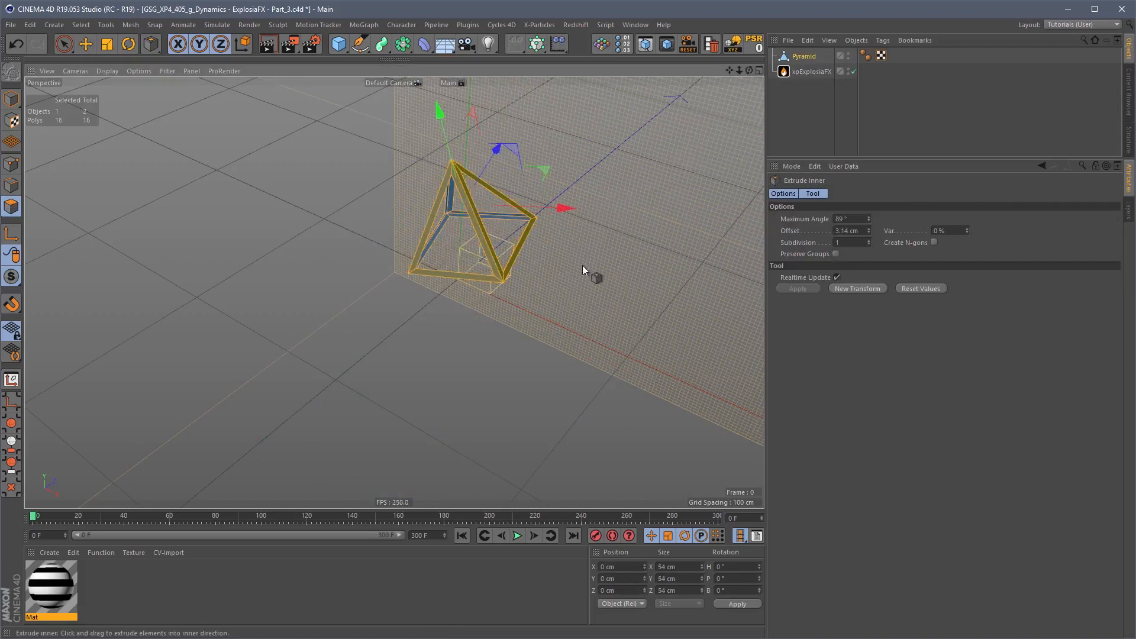
pyautogui.press('d')
pyautogui.moveTo(582, 265); pyautogui.dragTo(635, 281)
pyautogui.moveTo(867, 221); pyautogui.dragTo(935, 273)
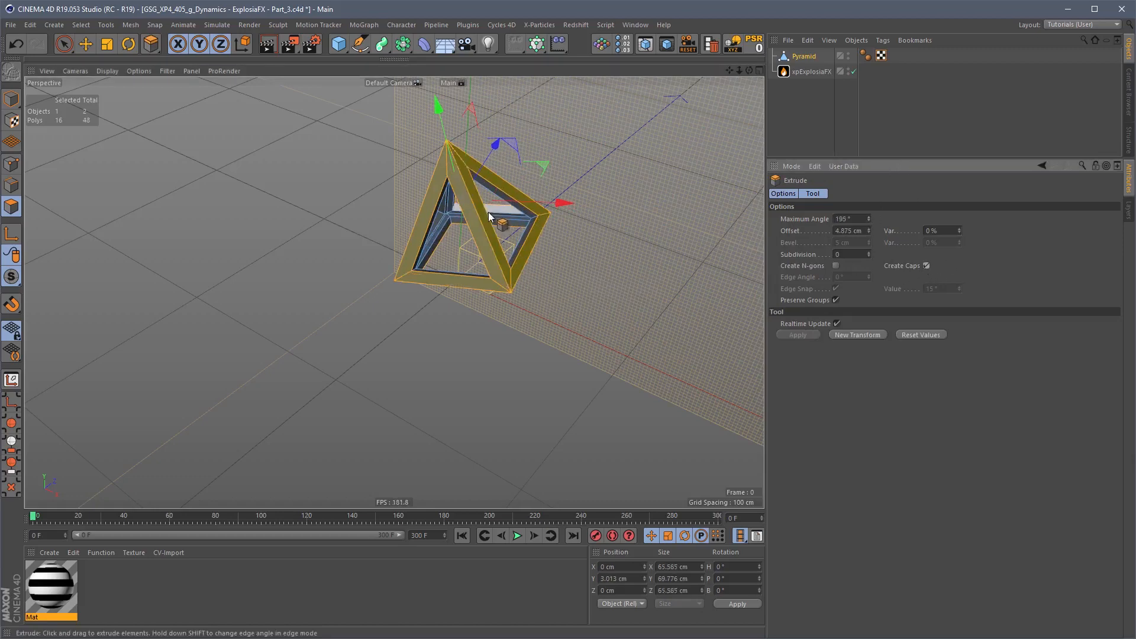
pyautogui.scroll(10, 488, 212)
pyautogui.scroll(-8, 470, 204)
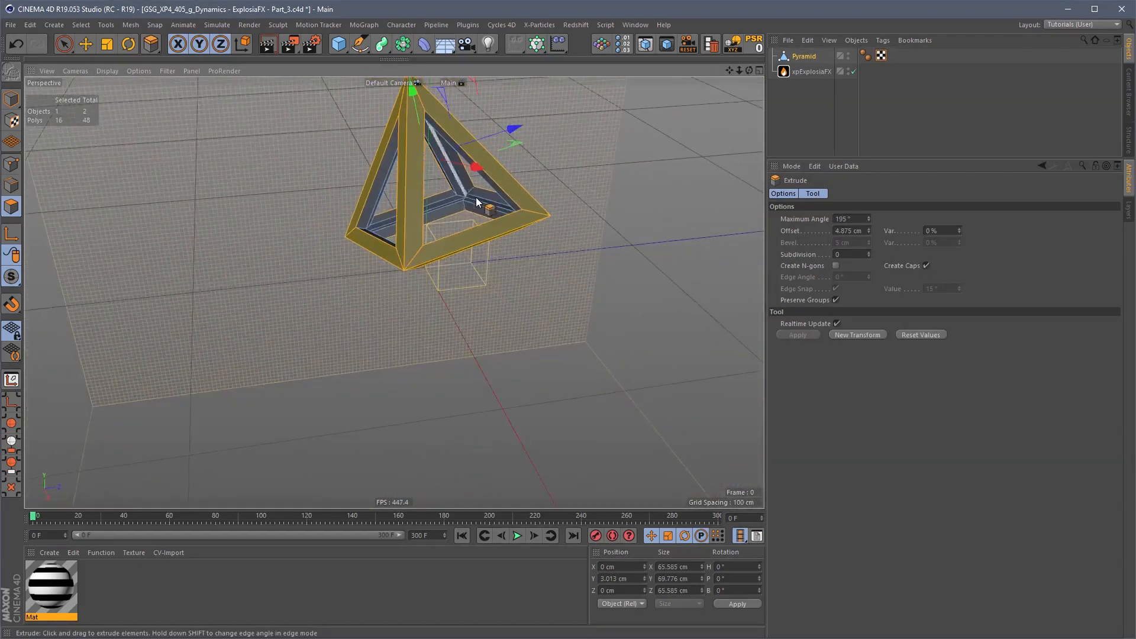
pyautogui.keyDown('alt'); pyautogui.moveTo(475, 197); pyautogui.dragTo(550, 196); pyautogui.keyUp('alt')
# Step: Add an xpExplosiaFX Source tag to the pyramid by searching the commands for "source"
pyautogui.press('e')
pyautogui.rightClick(797, 55)
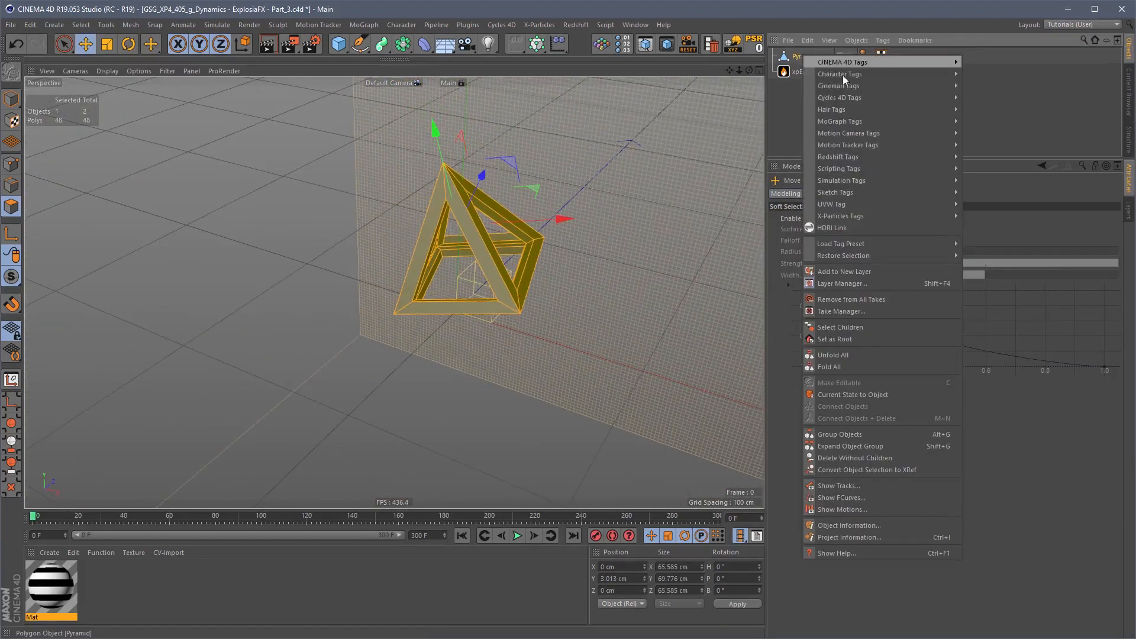
pyautogui.moveTo(855, 219)
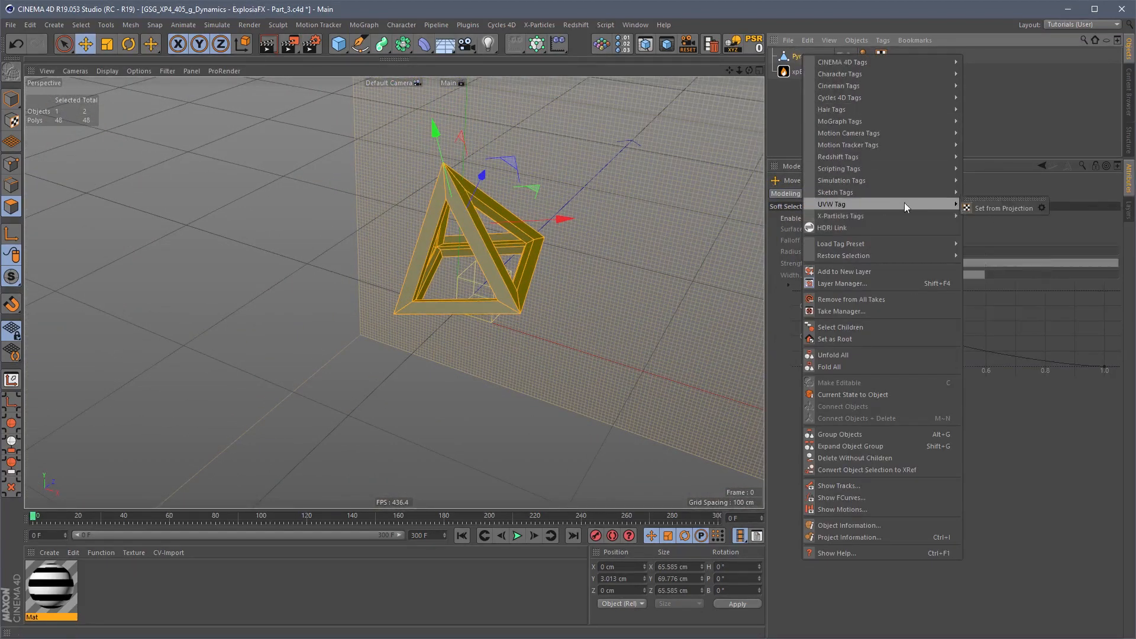
pyautogui.click(797, 65)
pyautogui.click(796, 62)
pyautogui.hotkey('shift', 'c')
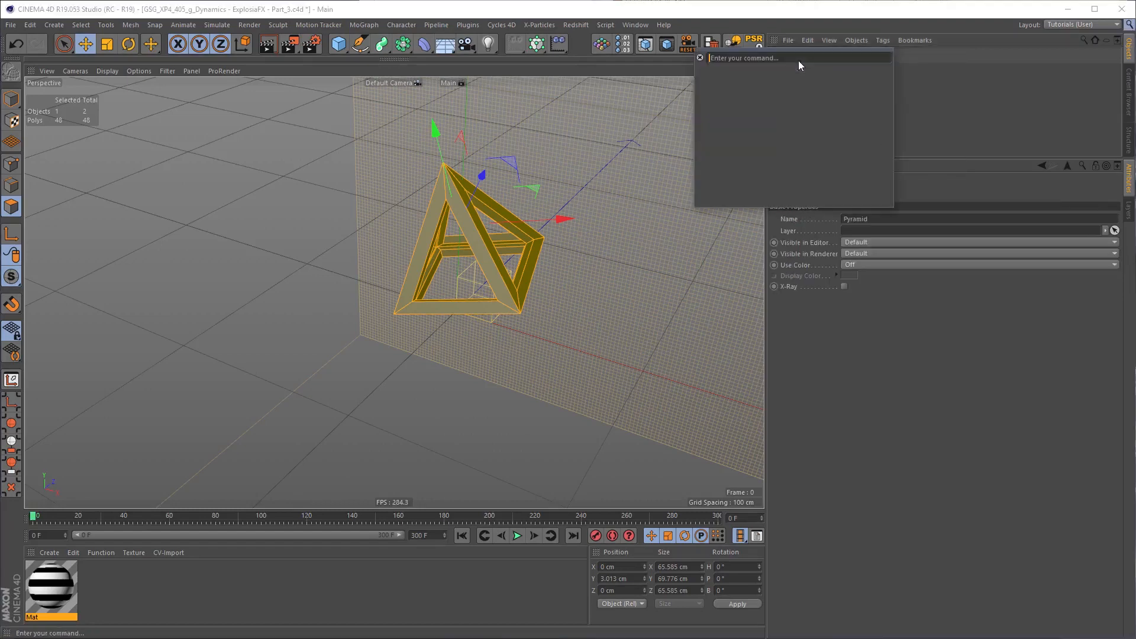
pyautogui.write('source')
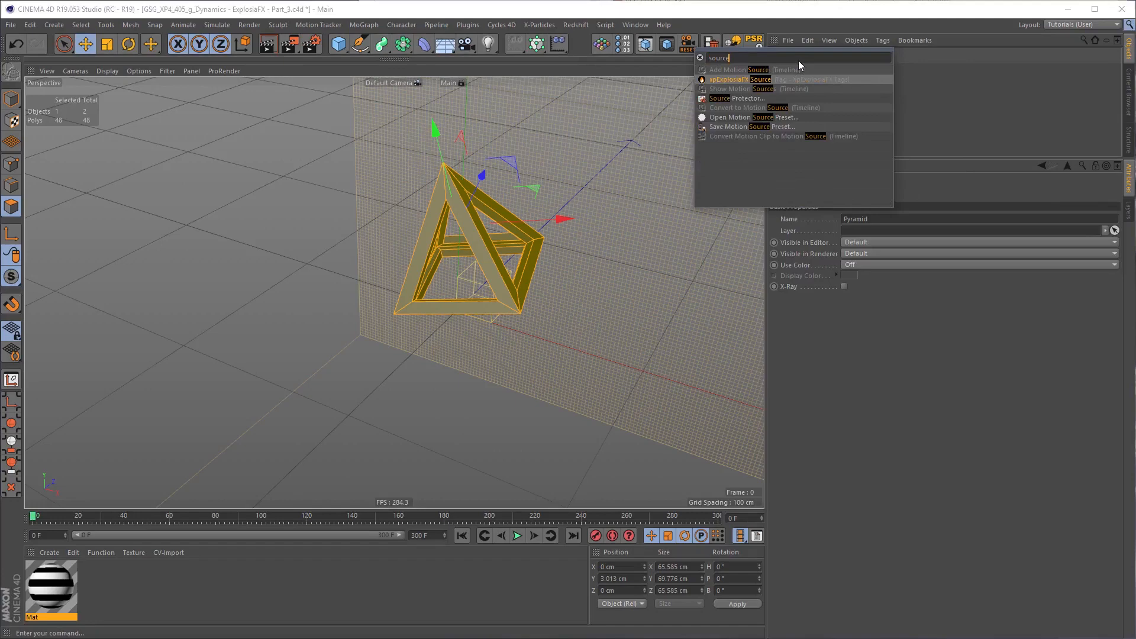
pyautogui.press('Return')
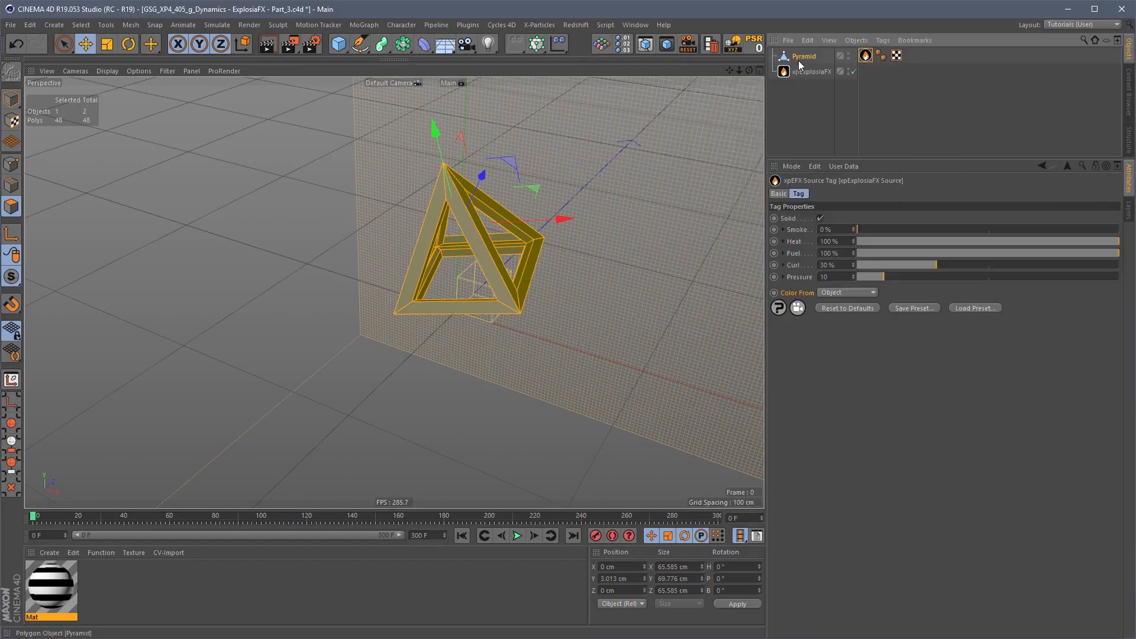
# Step: In Model mode, reset the pyramid's PSR to the origin and rotate it to about H 33°, P 16°, B -48°
pyautogui.keyDown('alt'); pyautogui.moveTo(422, 232); pyautogui.dragTo(449, 188); pyautogui.keyUp('alt')
pyautogui.click(12, 99)
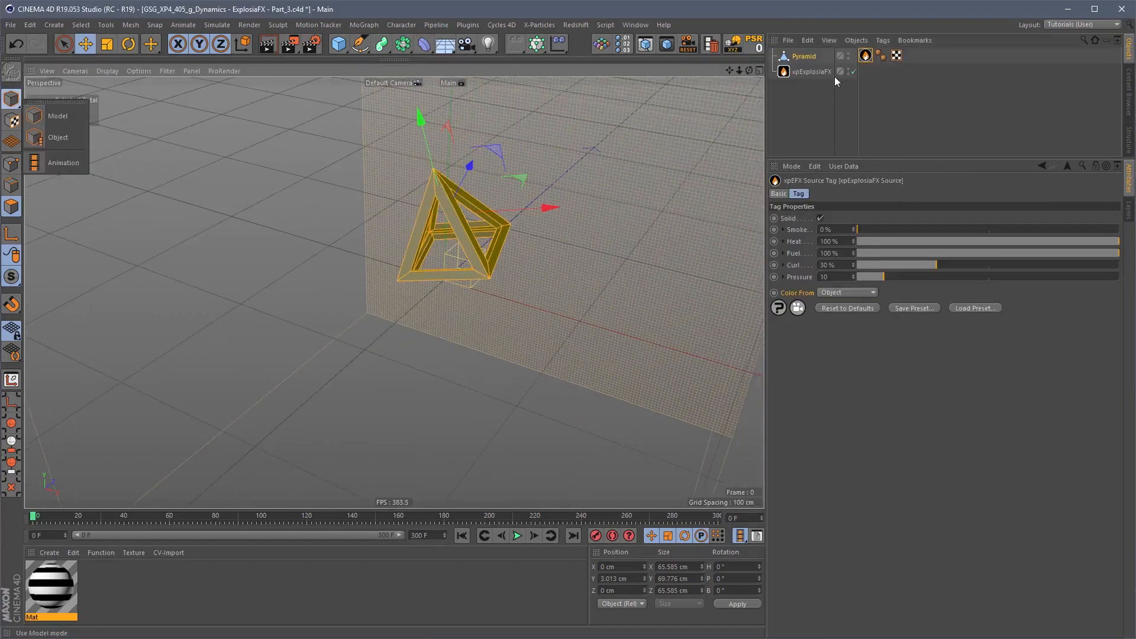
pyautogui.click(804, 56)
pyautogui.click(802, 193)
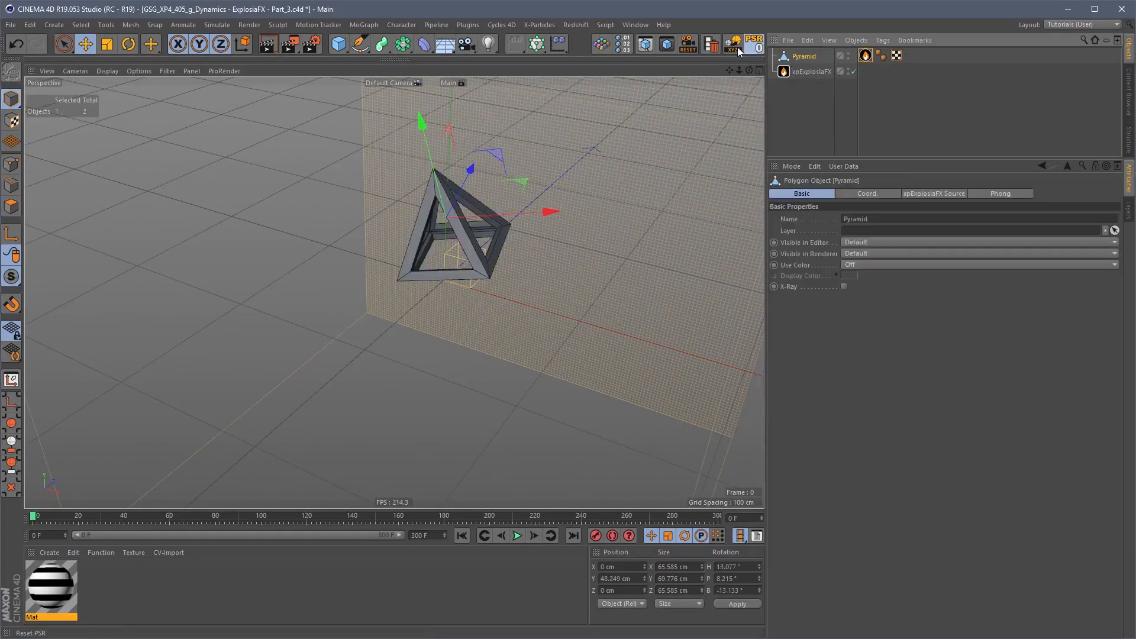
pyautogui.keyDown('alt'); pyautogui.moveTo(450, 213); pyautogui.dragTo(474, 307); pyautogui.keyUp('alt')
pyautogui.press('r')
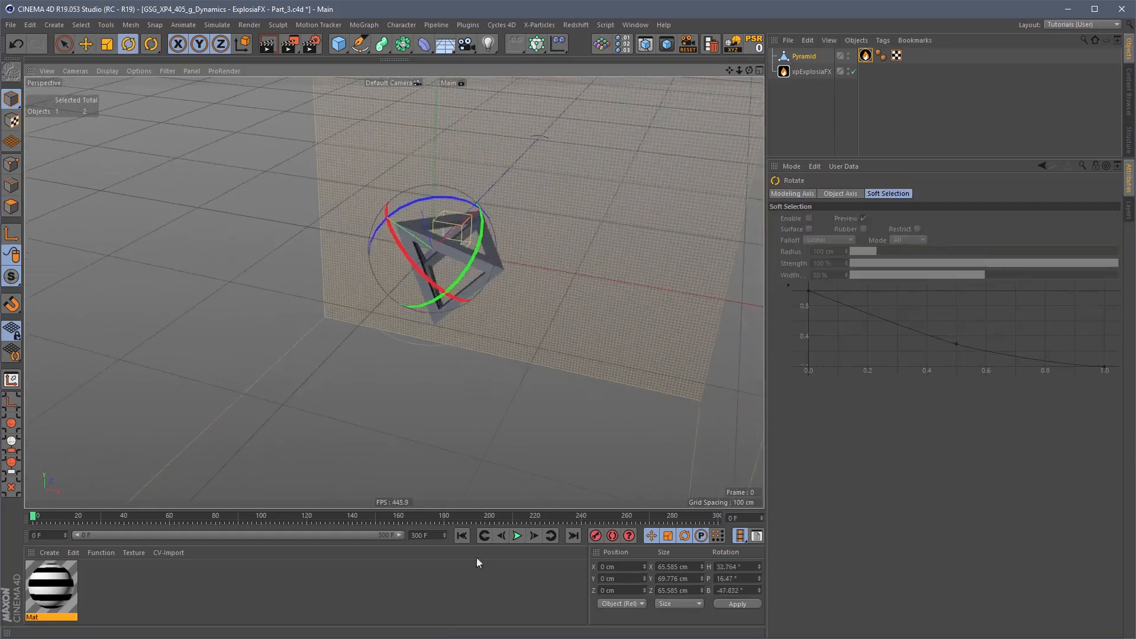
# Step: Play the simulation and briefly hide xpExplosiaFX in the viewport to inspect the emission from the pyramid frame
pyautogui.click(519, 536)
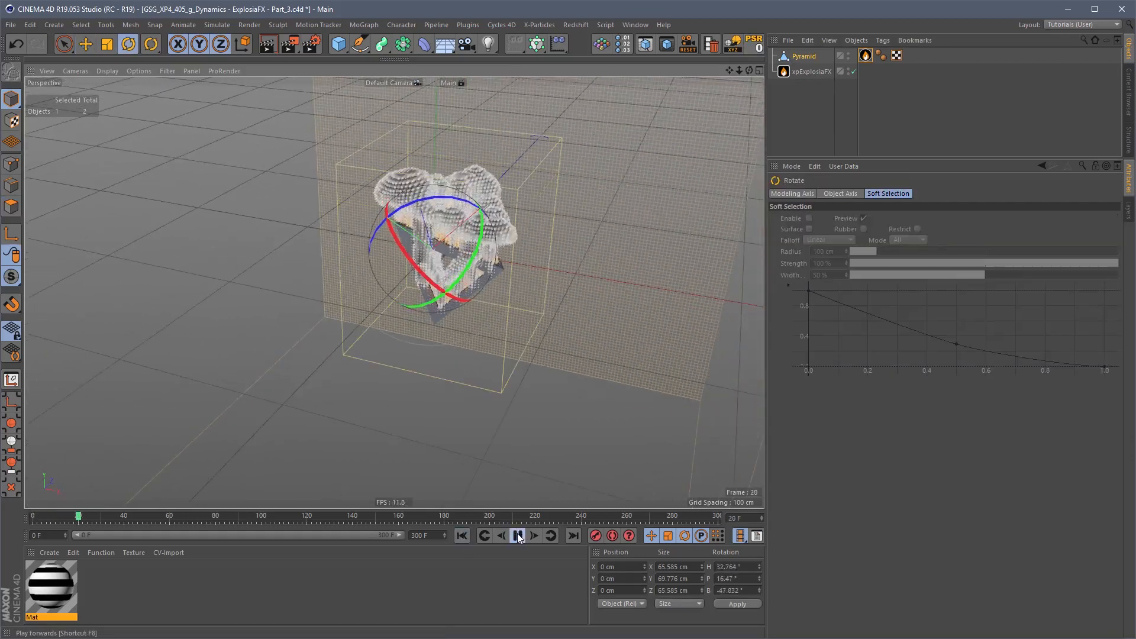
pyautogui.click(851, 71)
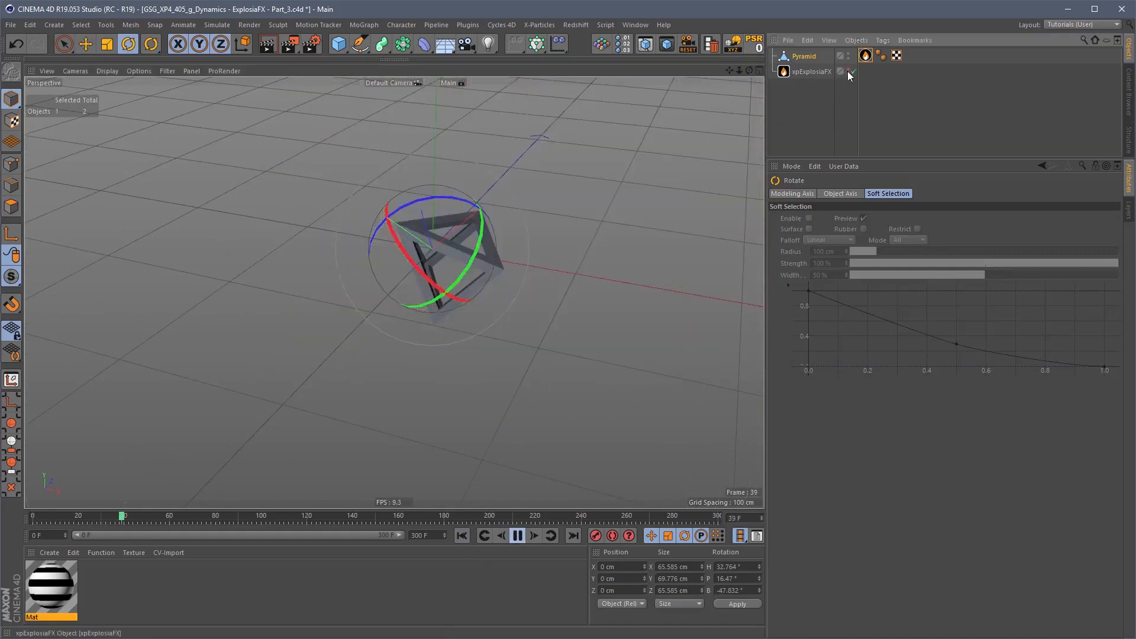
pyautogui.click(851, 71)
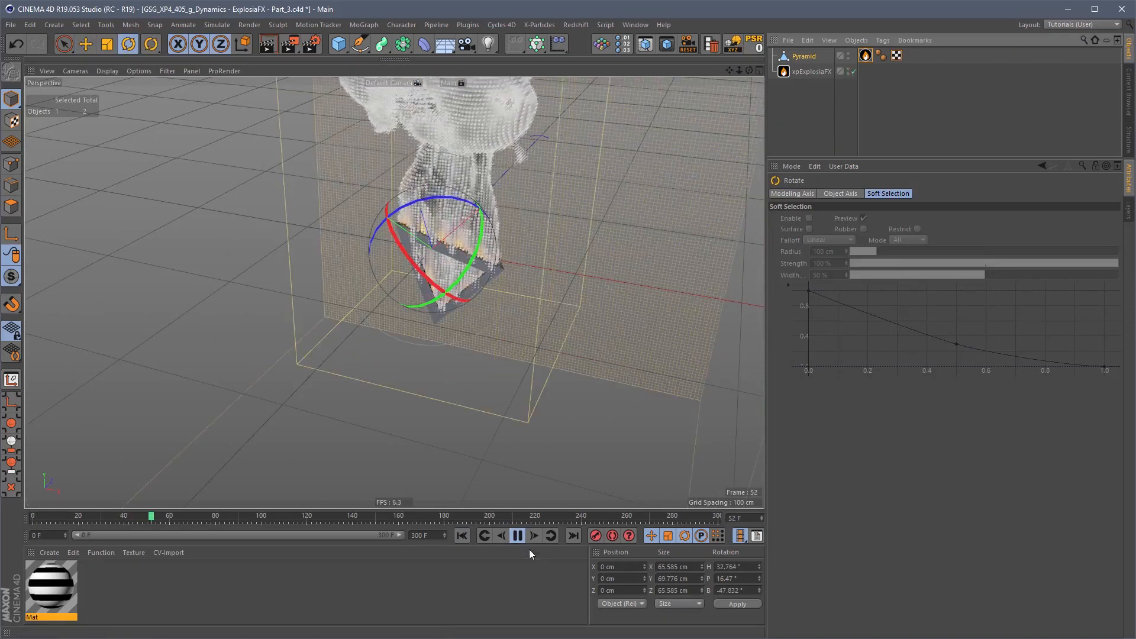
# Step: Rewind the simulation to frame 0 and try moving the pyramid frame up to about X -5, Y 54, Z 28 cm
pyautogui.click(462, 536)
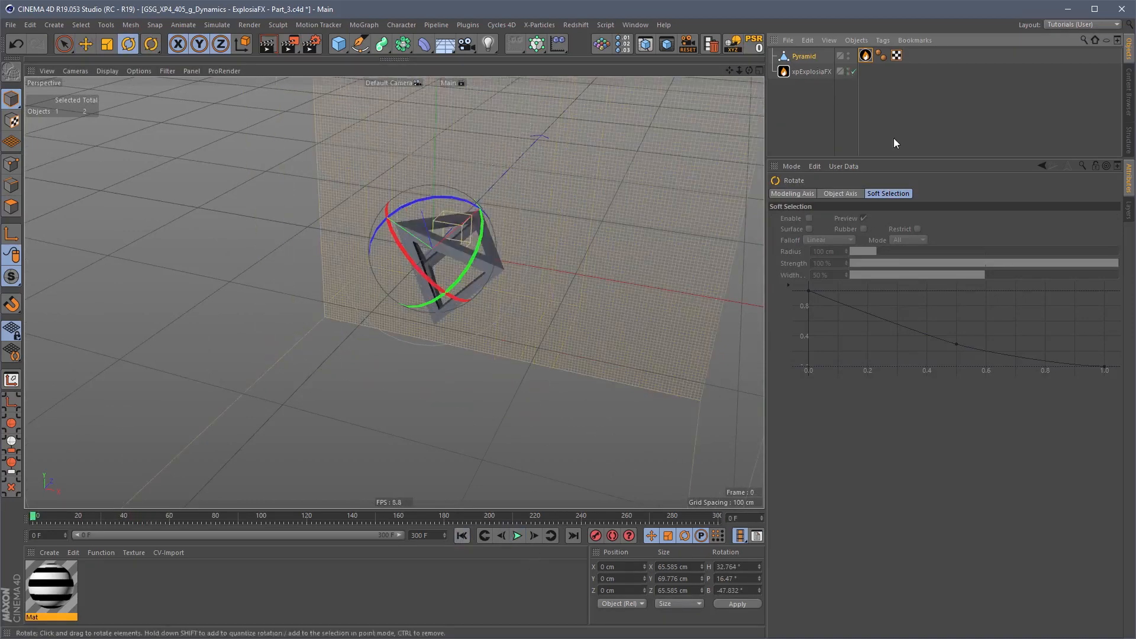
pyautogui.click(790, 62)
pyautogui.keyDown('alt'); pyautogui.moveTo(480, 275); pyautogui.dragTo(444, 231); pyautogui.keyUp('alt')
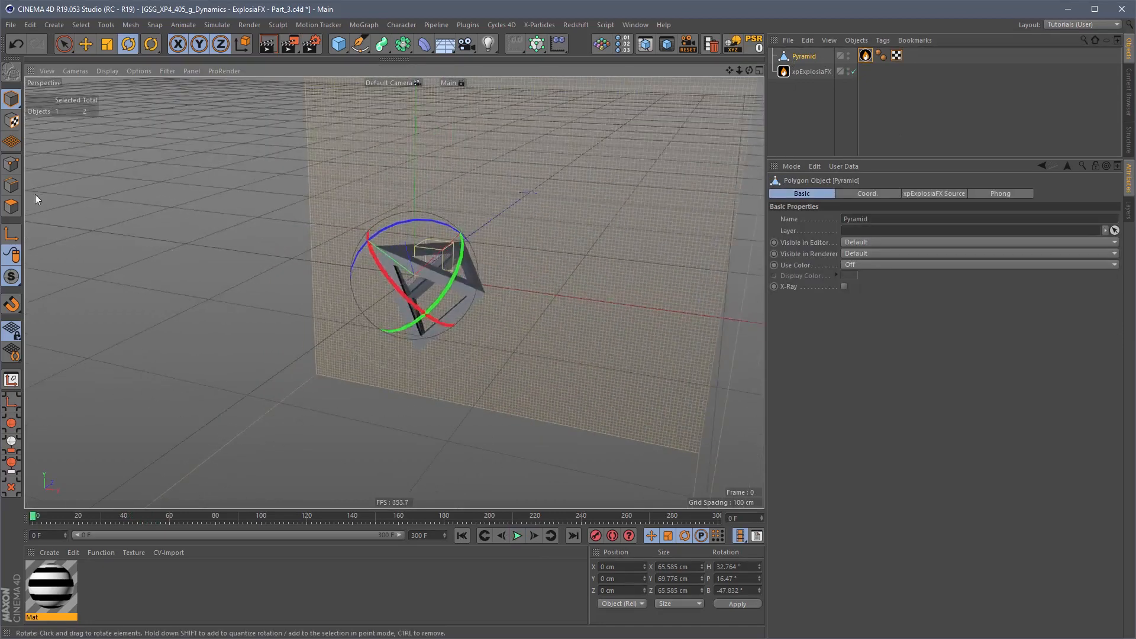
pyautogui.press('e')
pyautogui.moveTo(346, 221); pyautogui.dragTo(356, 234)
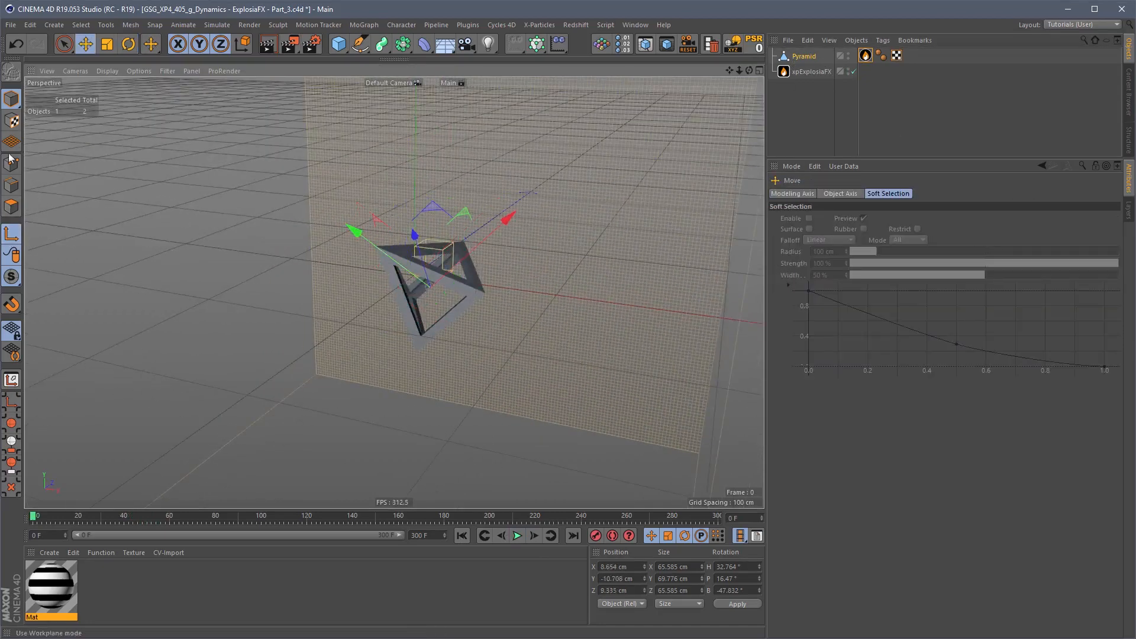
pyautogui.moveTo(426, 323); pyautogui.dragTo(429, 222)
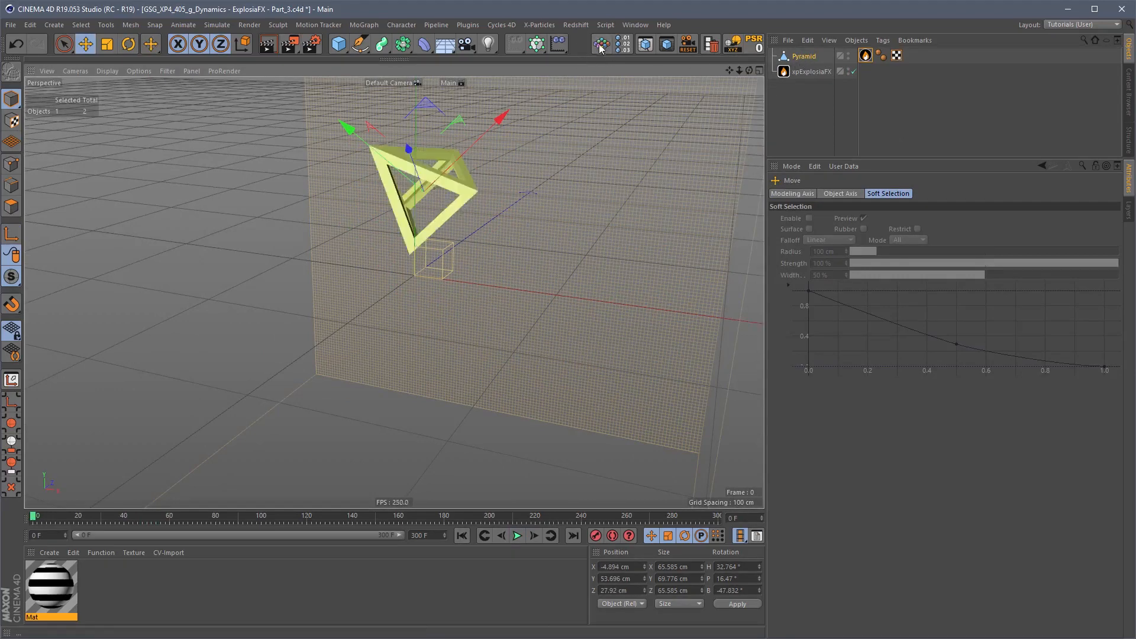
# Step: Undo the pyramid frame's recent moves and its rotation
pyautogui.hotkey('ctrl', 'z')
pyautogui.hotkey('ctrl', 'z')
pyautogui.hotkey('ctrl', 'z')
pyautogui.hotkey('ctrl', 'z')
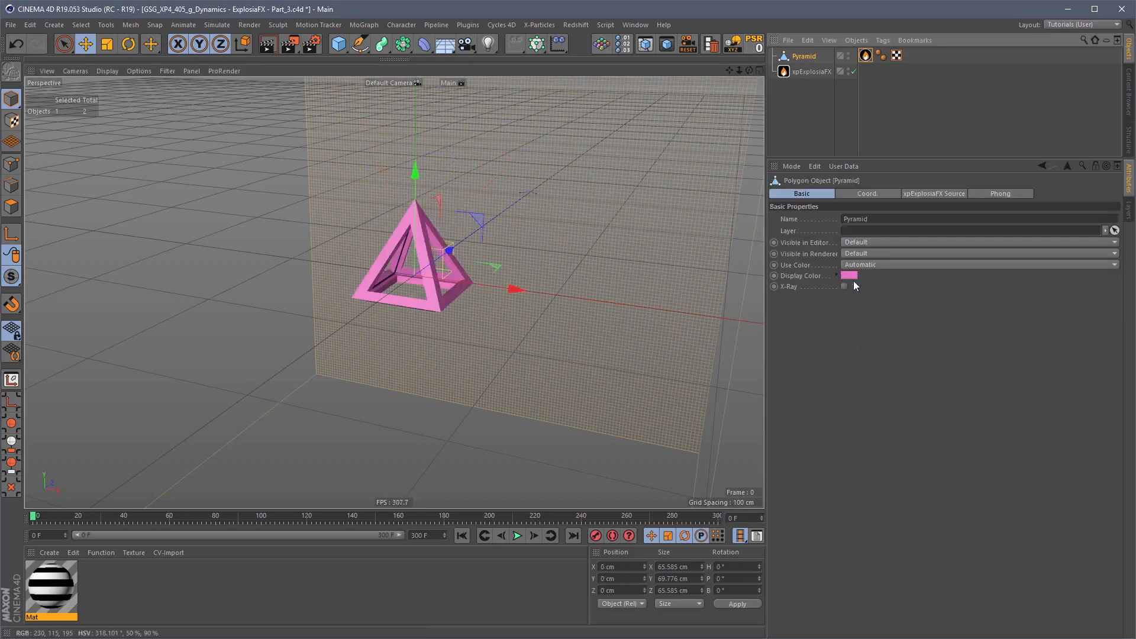
# Step: Set the pyramid's display color to hue 0° and saturation 30%, keeping Use Color on Automatic
pyautogui.click(836, 275)
pyautogui.moveTo(911, 305); pyautogui.dragTo(1056, 306)
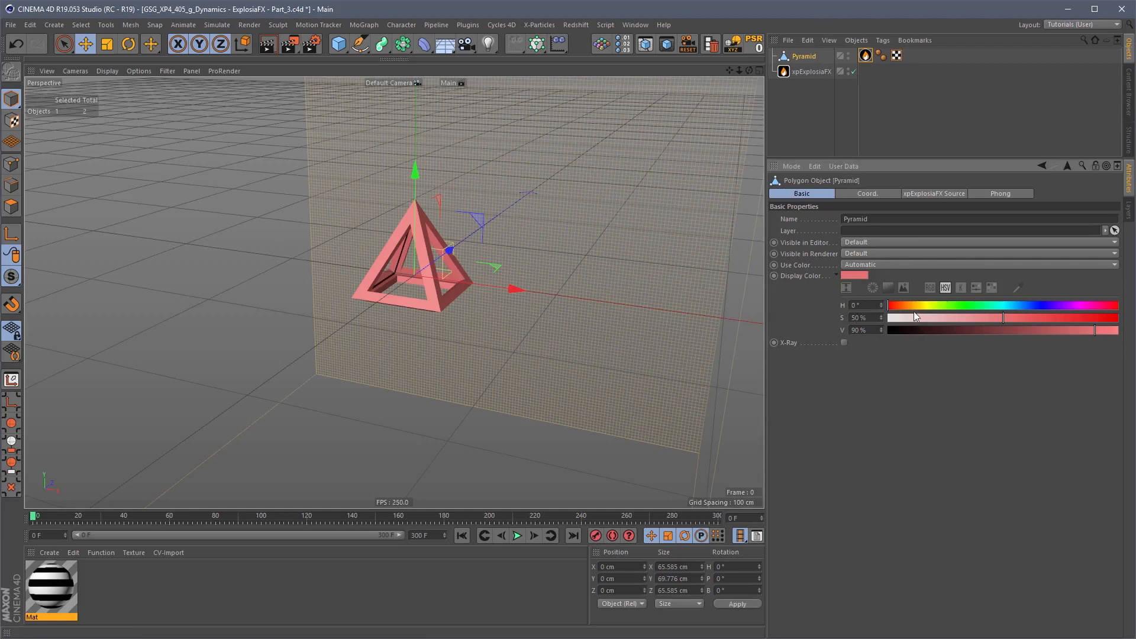
pyautogui.moveTo(955, 318)
pyautogui.mouseDown()
pyautogui.moveTo(895, 318)
pyautogui.moveTo(1095, 318)
pyautogui.moveTo(957, 318)
pyautogui.mouseUp()
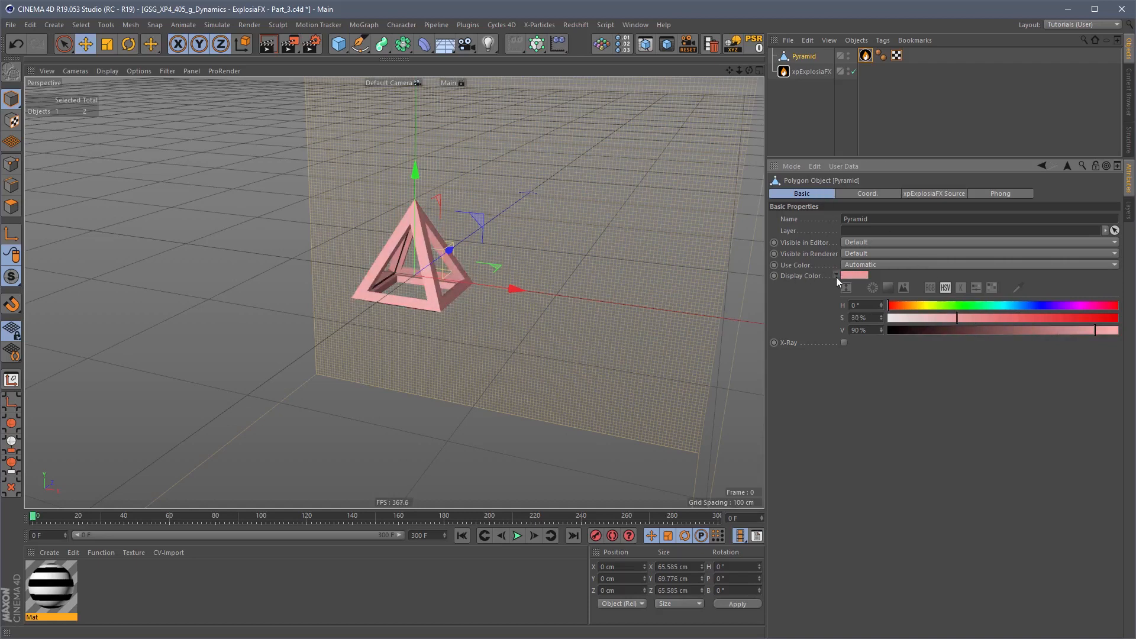
pyautogui.click(867, 265)
pyautogui.click(870, 289)
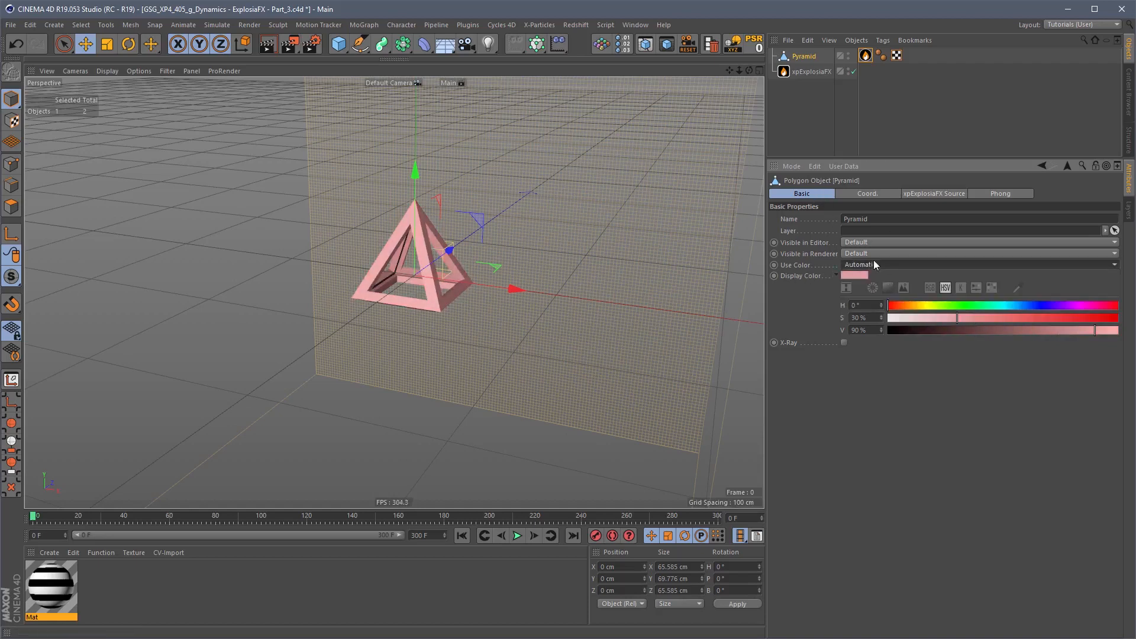
pyautogui.click(869, 265)
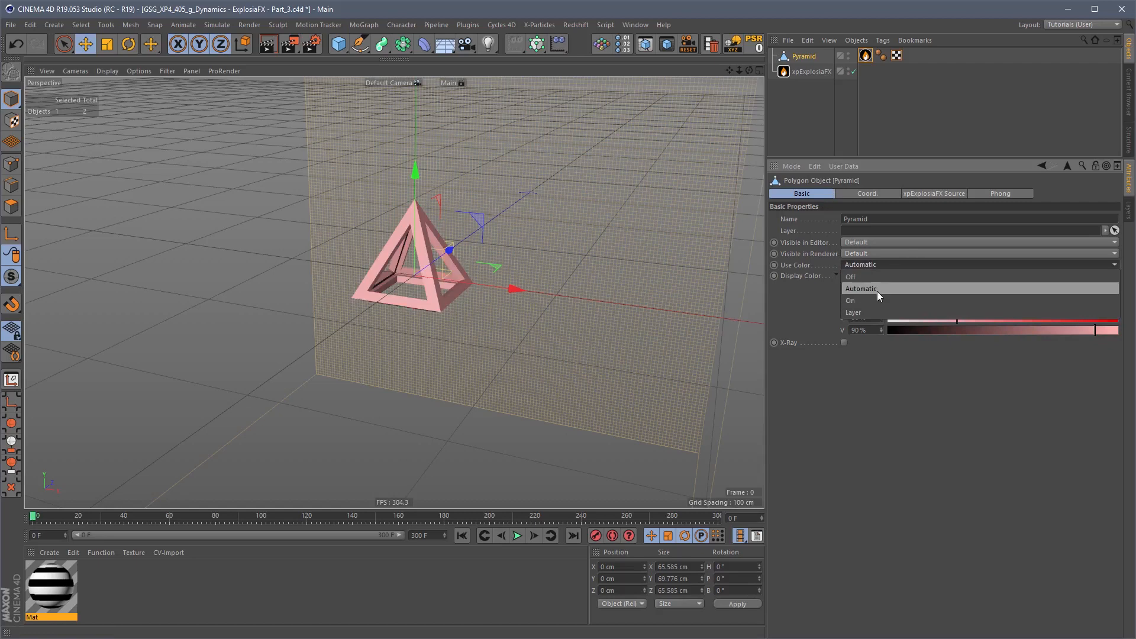
pyautogui.click(877, 290)
# Step: Apply the striped Mat material to the pyramid and set the pyramid's Use Color to On
pyautogui.moveTo(47, 594); pyautogui.dragTo(819, 57)
pyautogui.click(832, 56)
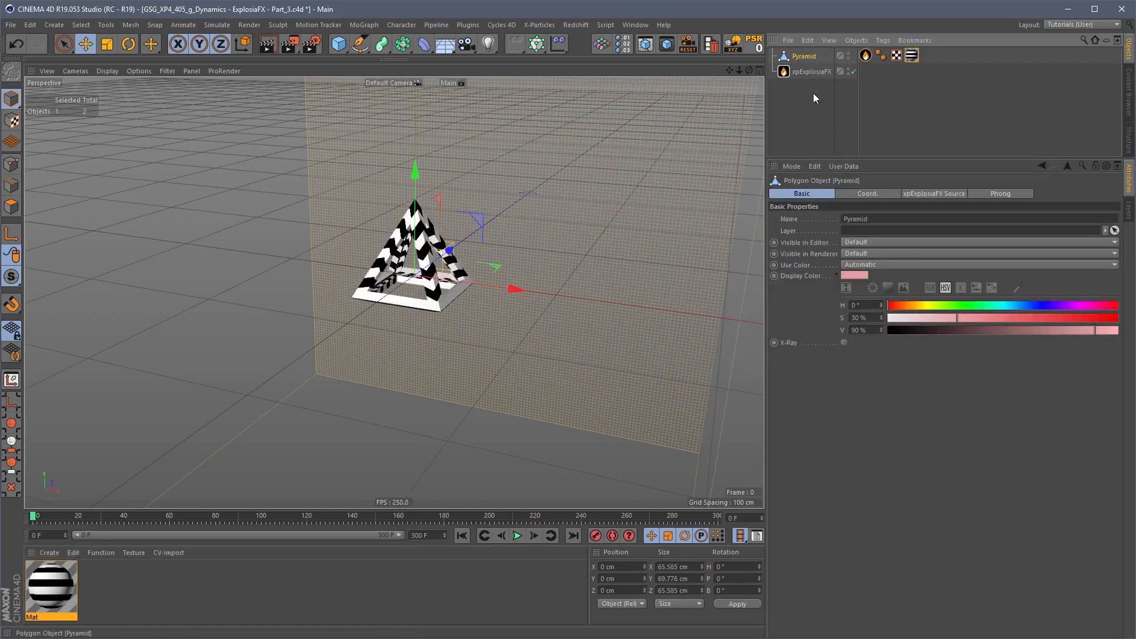
pyautogui.click(877, 264)
pyautogui.click(875, 298)
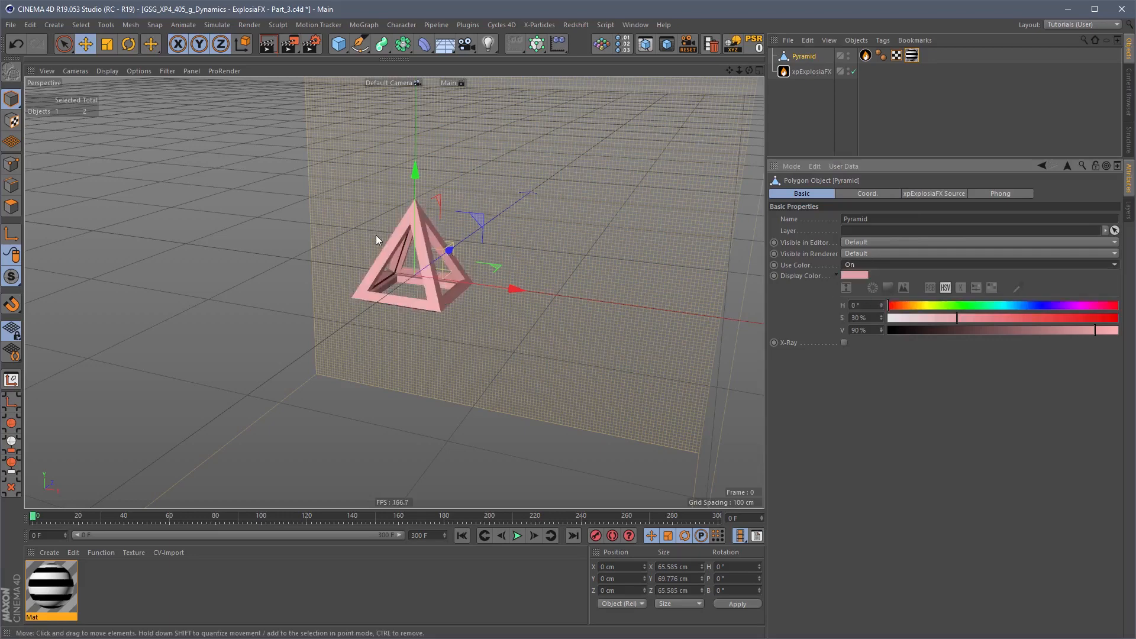
# Step: Delete the pyramid's material tag and set its display color to green with hue 126° and saturation 62%
pyautogui.press('Delete')
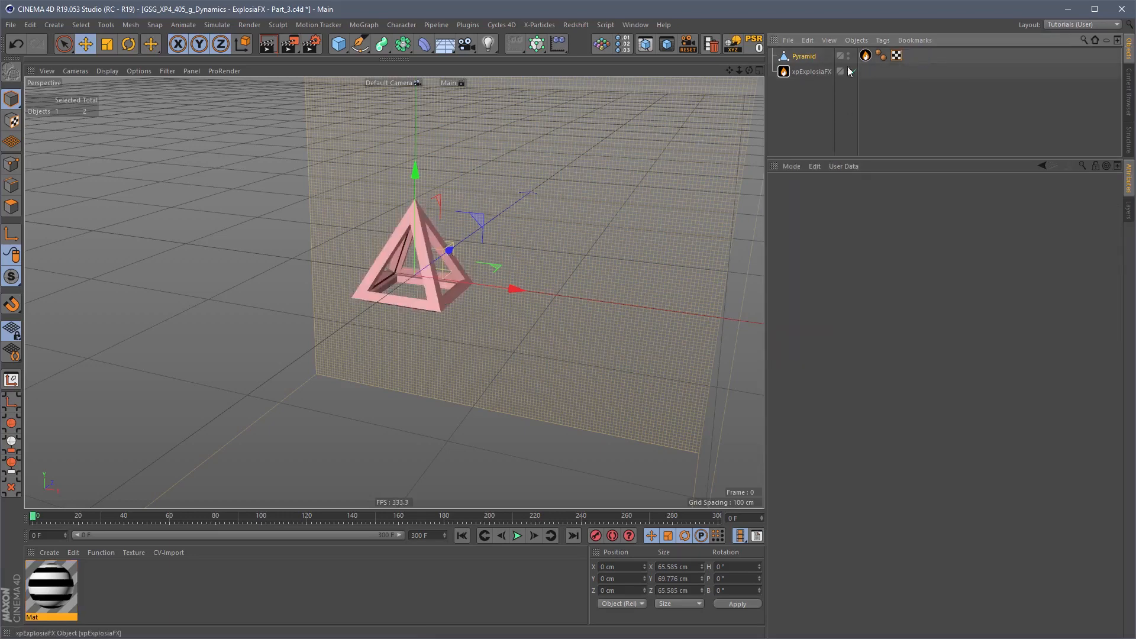
pyautogui.moveTo(931, 311); pyautogui.dragTo(1021, 321)
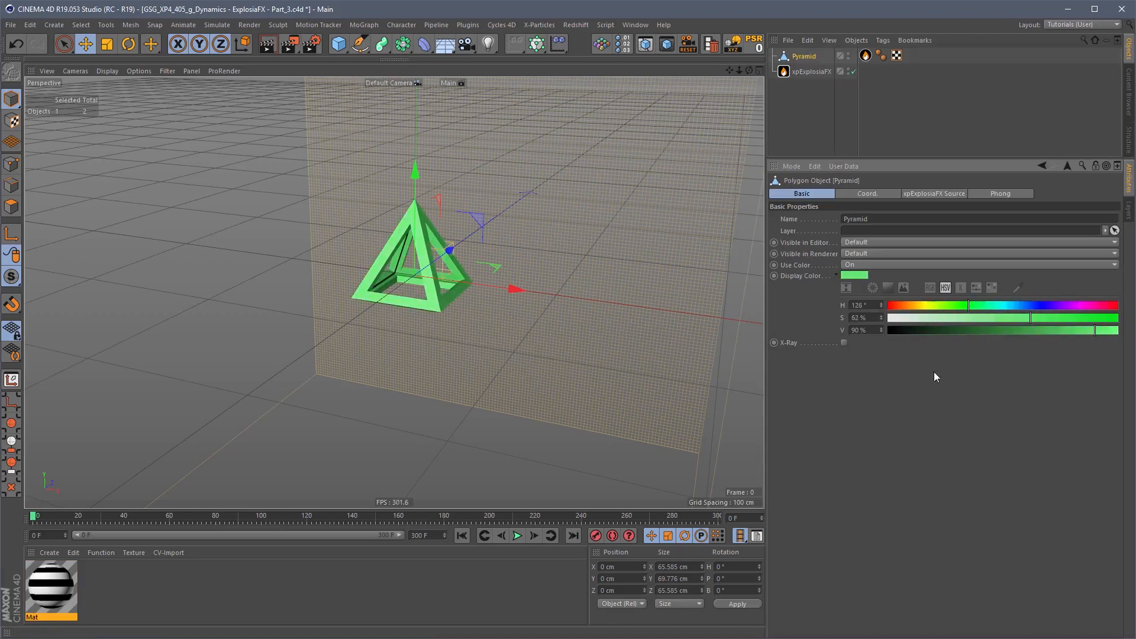
# Step: With the solver's Color channel enabled, set the xpExplosiaFX display to Color and play the simulation briefly
pyautogui.click(811, 72)
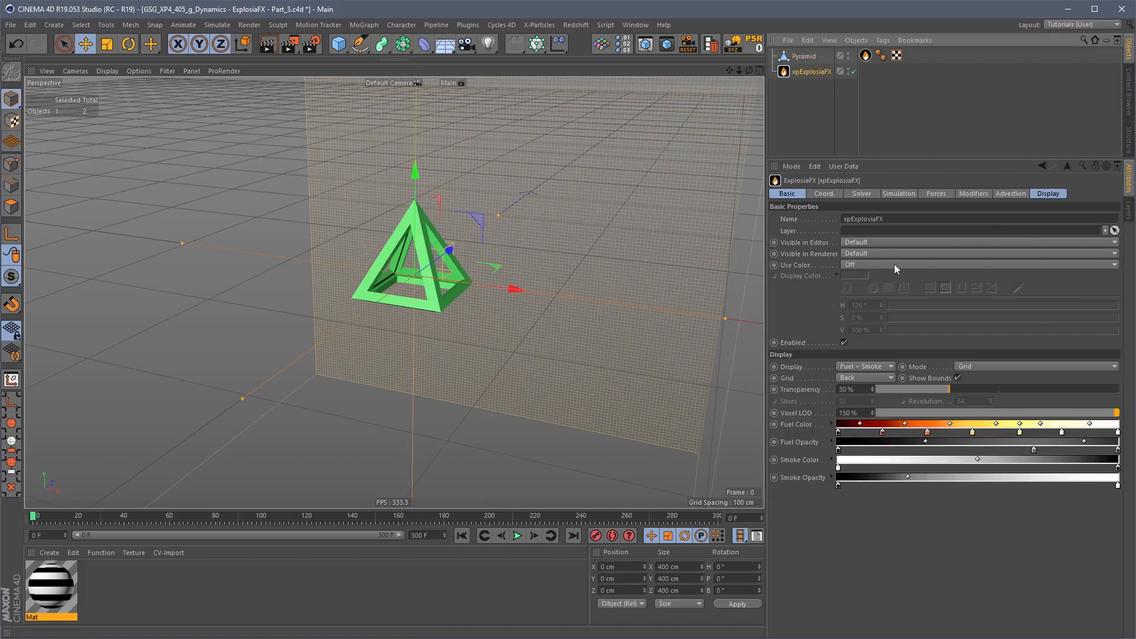
pyautogui.click(863, 195)
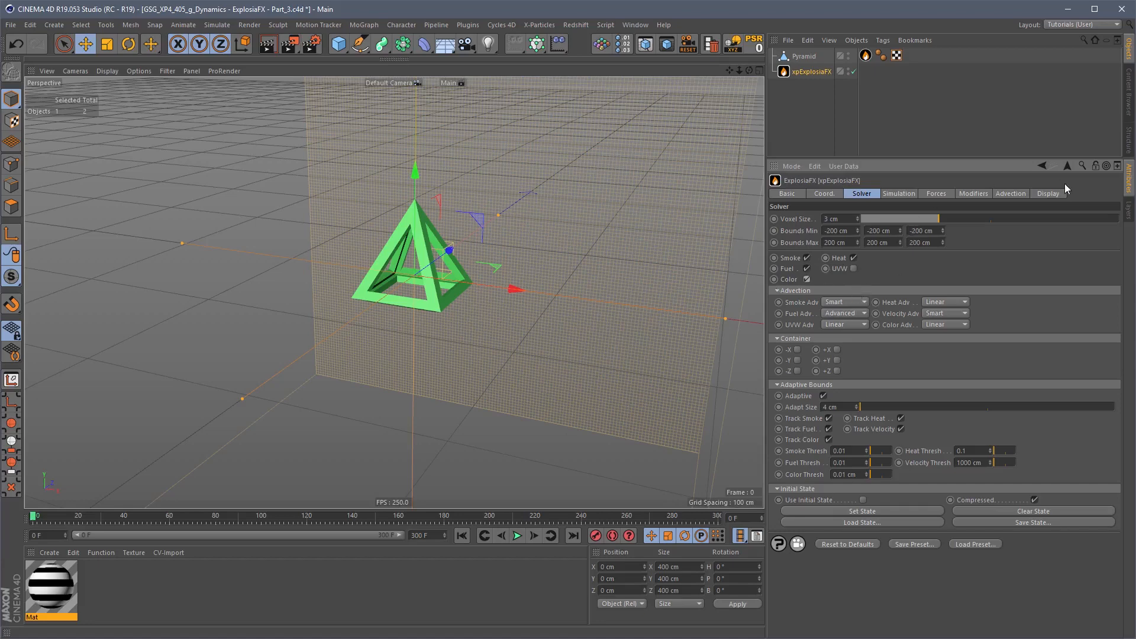
pyautogui.click(1047, 195)
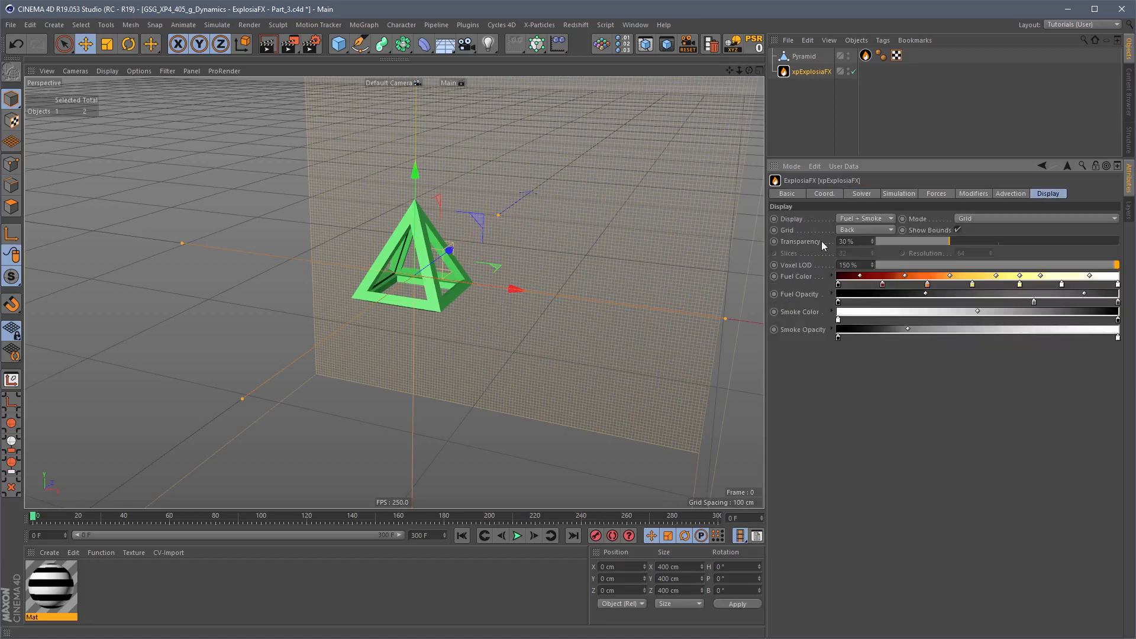
pyautogui.click(880, 216)
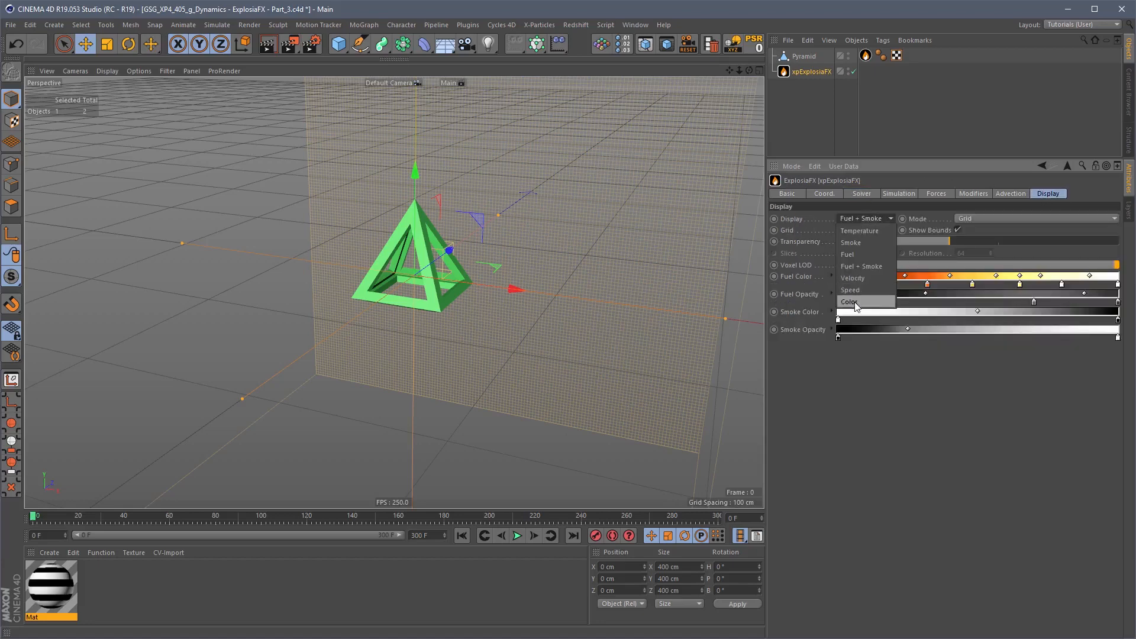
pyautogui.click(858, 305)
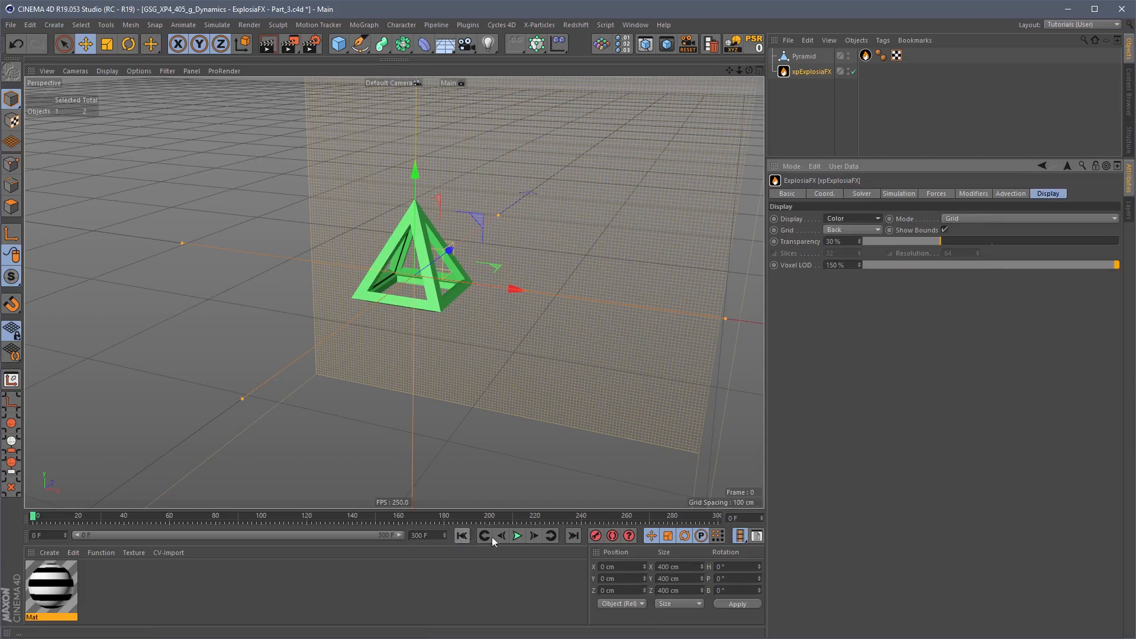
pyautogui.click(517, 536)
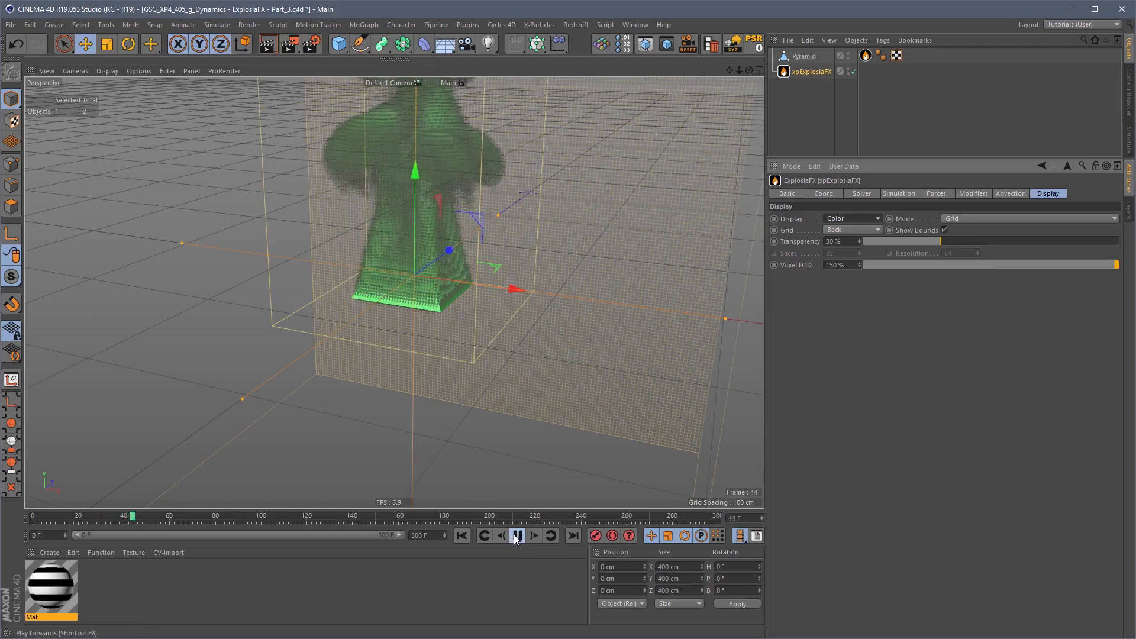
pyautogui.click(517, 538)
# Step: Rotate the pyramid frame to about H 41°, P 7°, B -81° and replay the simulation from the start to frame 45
pyautogui.click(803, 57)
pyautogui.press('r')
pyautogui.moveTo(520, 148); pyautogui.dragTo(388, 264)
pyautogui.click(462, 536)
pyautogui.click(517, 536)
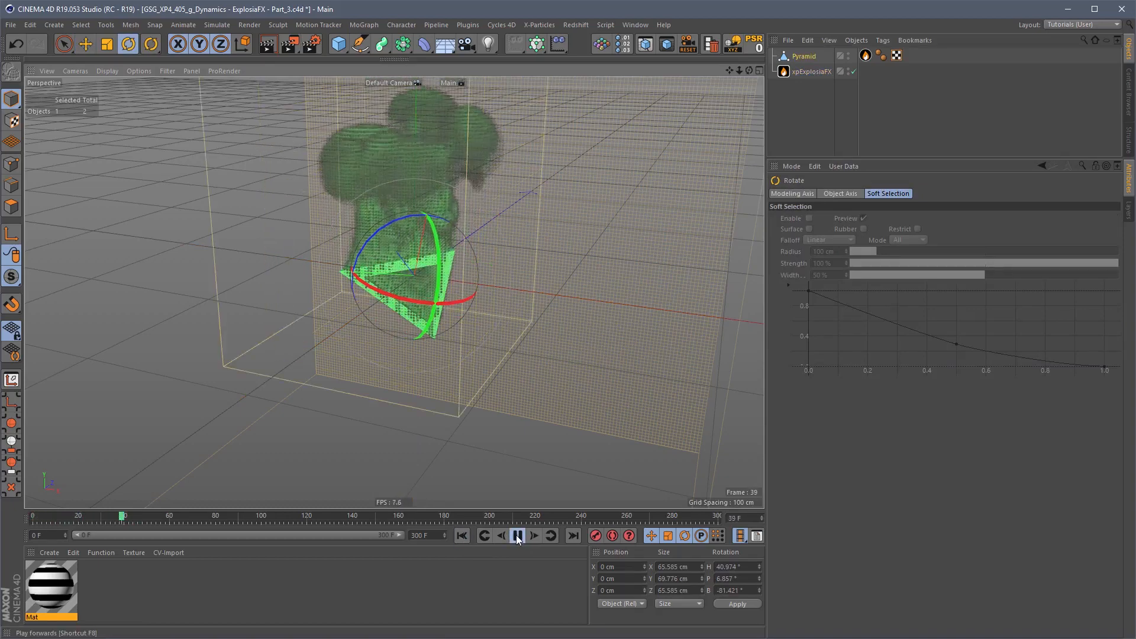
pyautogui.click(520, 534)
# Step: Set the xpExplosiaFX display transparency to 0% and inspect the colored emission
pyautogui.keyDown('alt'); pyautogui.moveTo(451, 302); pyautogui.dragTo(474, 278); pyautogui.keyUp('alt')
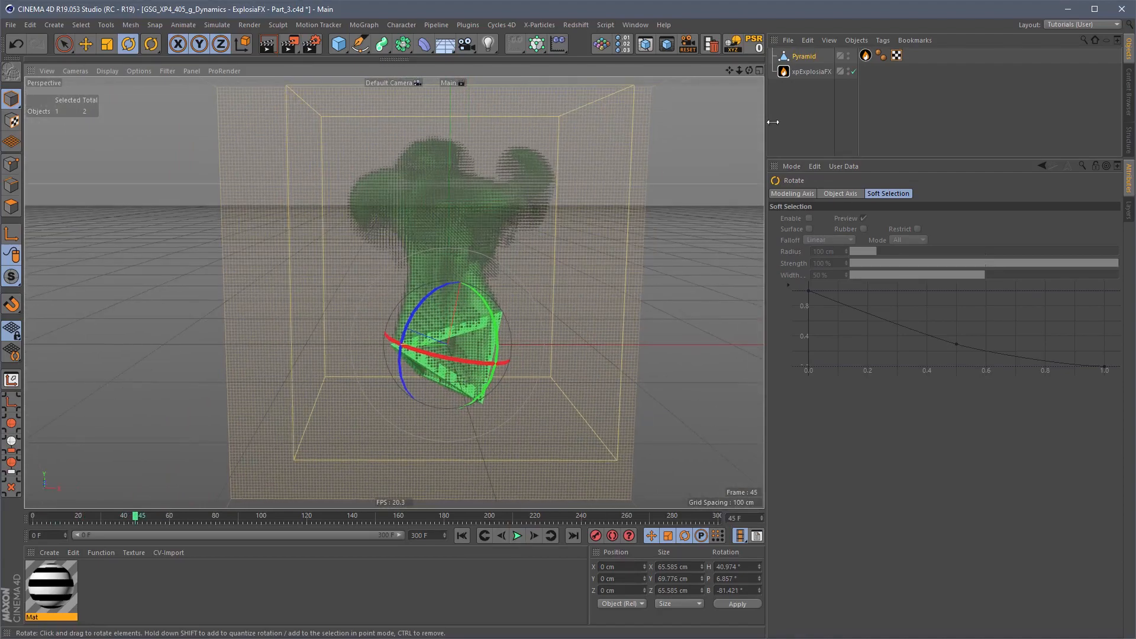
pyautogui.click(812, 72)
pyautogui.moveTo(898, 239); pyautogui.dragTo(823, 240)
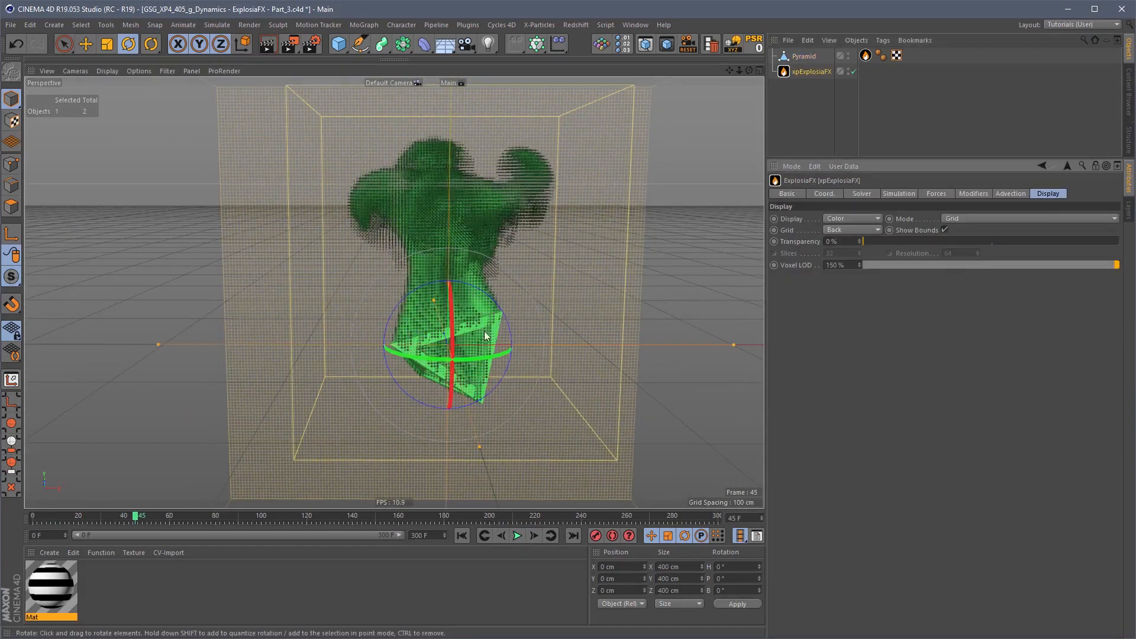
pyautogui.keyDown('alt'); pyautogui.moveTo(484, 331); pyautogui.dragTo(525, 254); pyautogui.keyUp('alt')
# Step: Cycle the xpExplosiaFX display through Temperature, Smoke, Fuel, Fuel + Smoke and Velocity, and set it back to Color
pyautogui.click(844, 217)
pyautogui.click(848, 231)
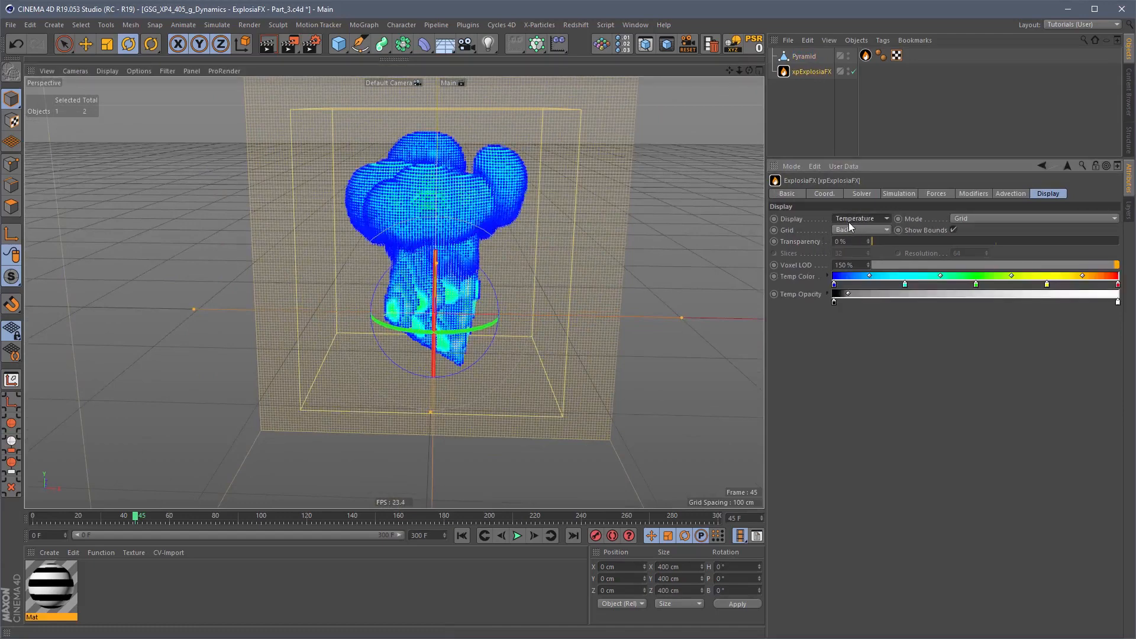
pyautogui.press('Down')
pyautogui.press('Down')
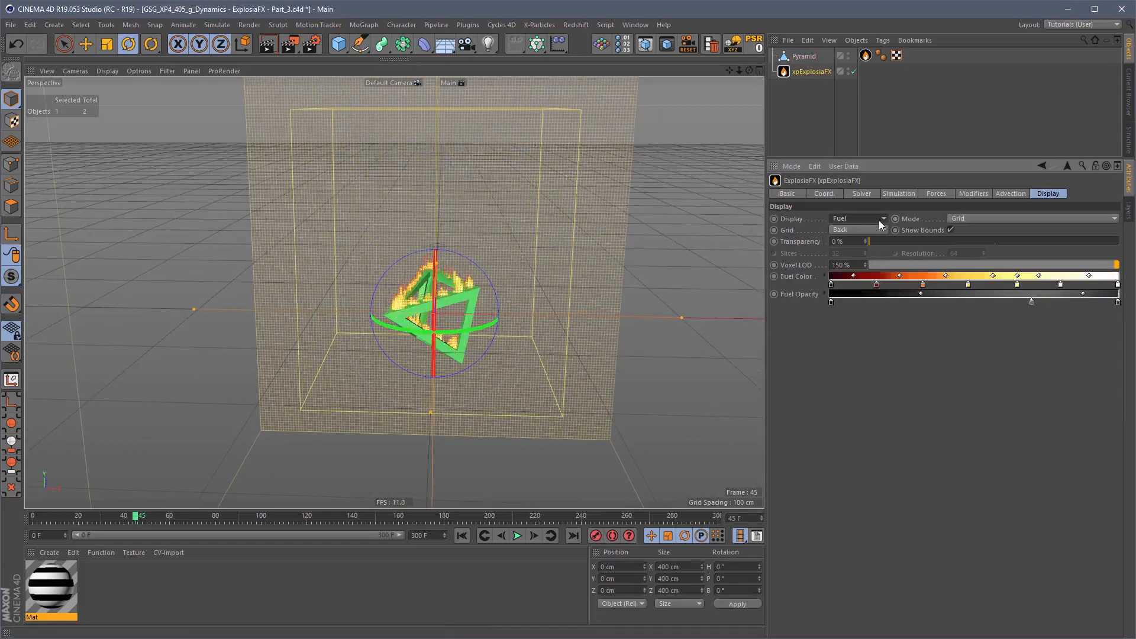
pyautogui.press('Down')
pyautogui.press('Down')
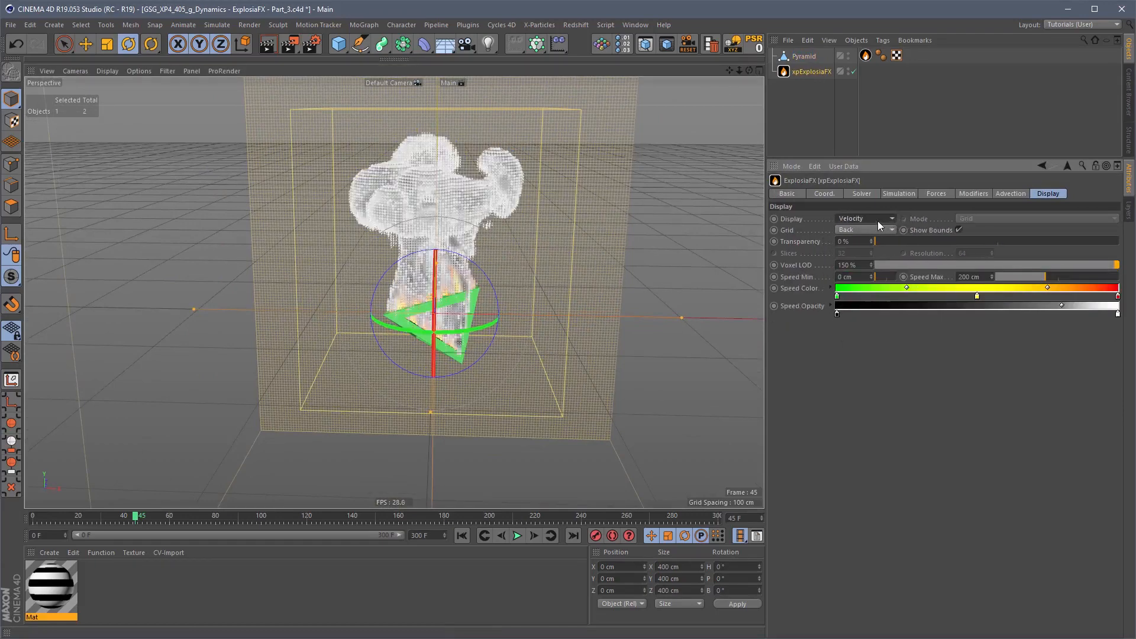
pyautogui.press('Up')
pyautogui.press('Down')
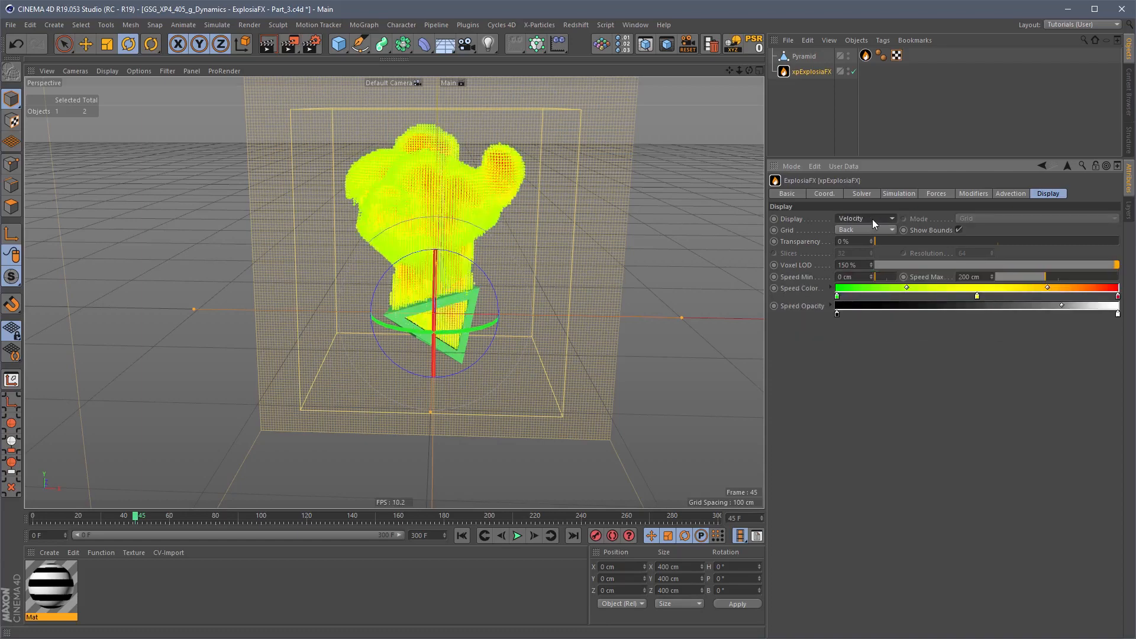
pyautogui.click(872, 219)
pyautogui.click(865, 300)
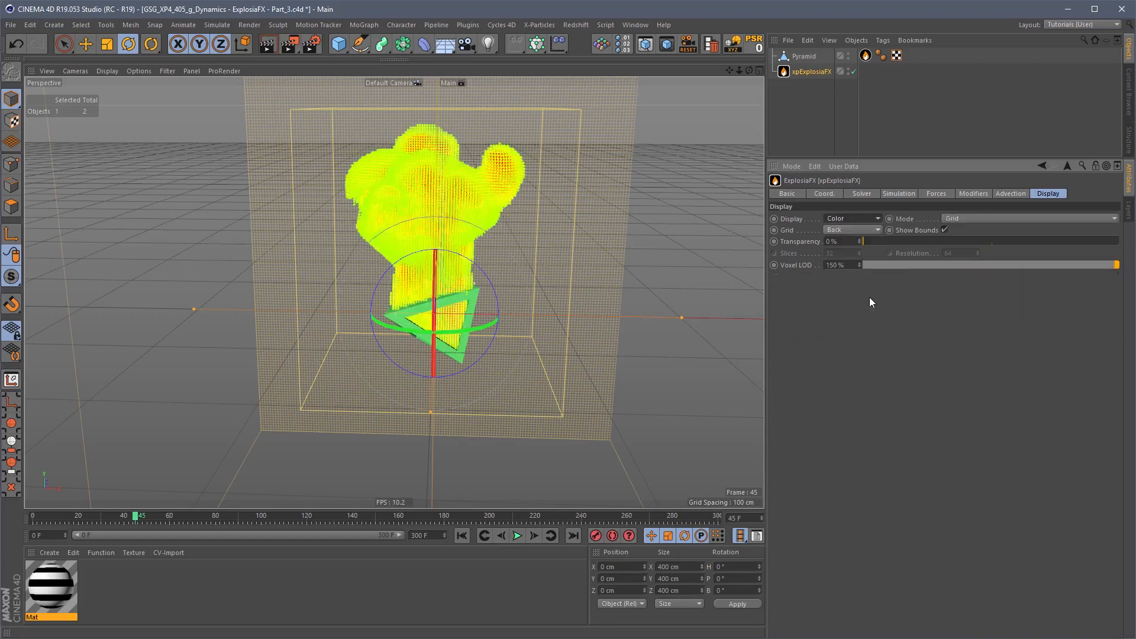
# Step: Scale the pyramid frame down to about 35 × 37 × 35 cm and move it to about X -55, Y 19, Z 1 cm
pyautogui.click(802, 57)
pyautogui.press('e')
pyautogui.moveTo(553, 304); pyautogui.dragTo(519, 277)
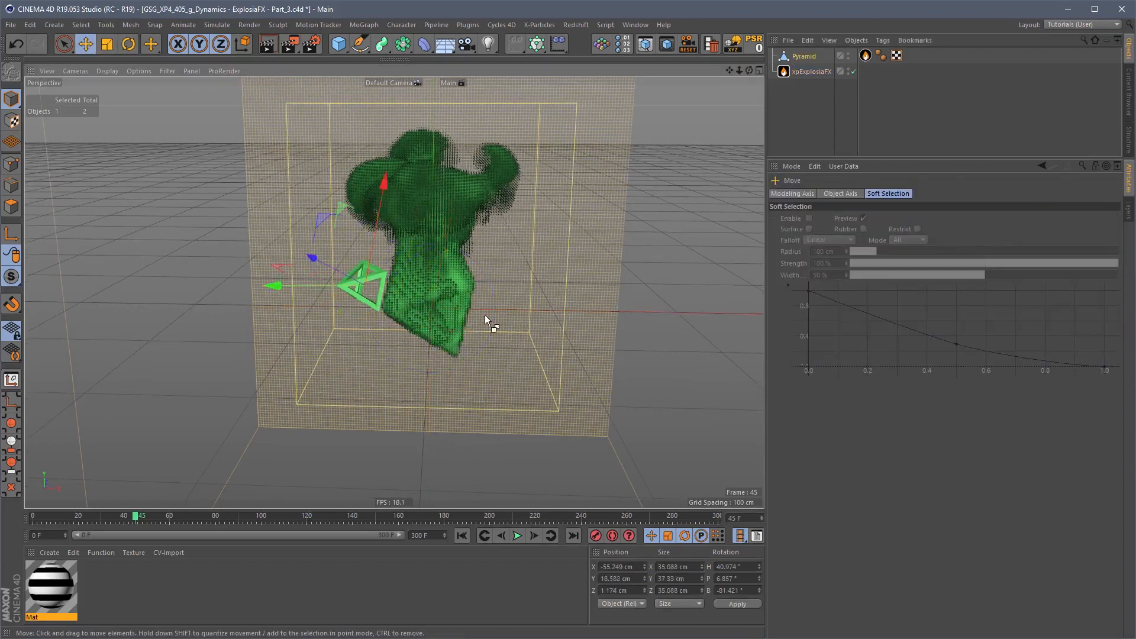
# Step: Duplicate the pyramid frame to about X 12, Y -11, Z -2 cm and rotate the copy to about H -33°, P 8°, B 38°
pyautogui.keyDown('ctrl'); pyautogui.moveTo(491, 332); pyautogui.dragTo(599, 366); pyautogui.keyUp('ctrl')
pyautogui.press('r')
pyautogui.moveTo(396, 252); pyautogui.dragTo(608, 235)
pyautogui.press('e')
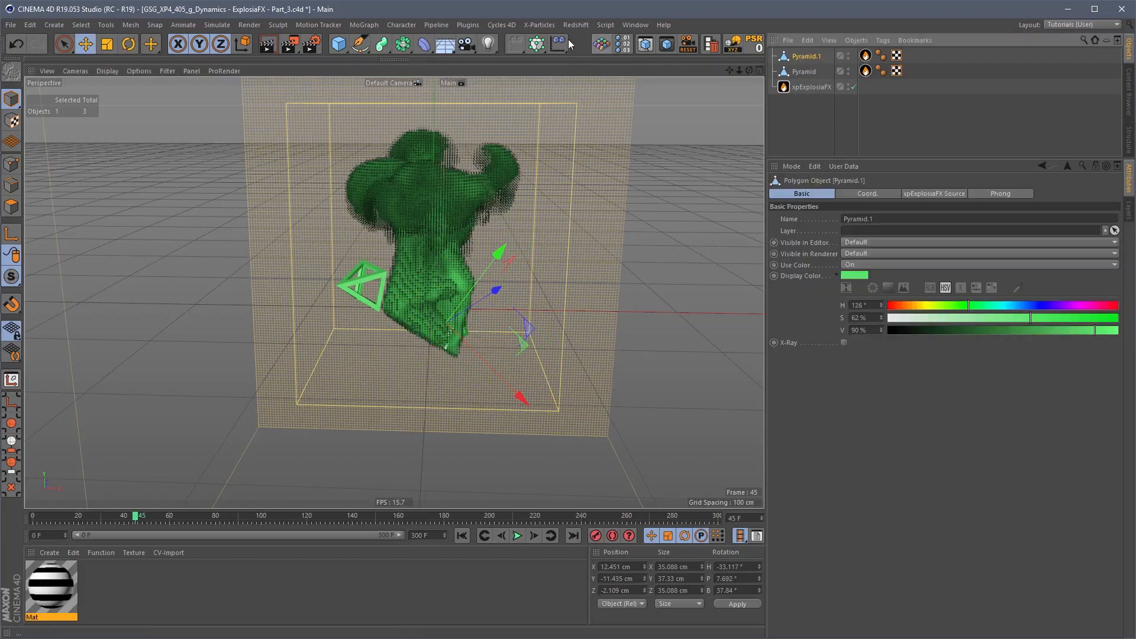
# Step: Give the copied pyramid a random display color and, at frame 0, move both pyramids about 25 cm along X
pyautogui.click(601, 44)
pyautogui.keyDown('alt'); pyautogui.moveTo(490, 437); pyautogui.dragTo(503, 398, button='middle'); pyautogui.keyUp('alt')
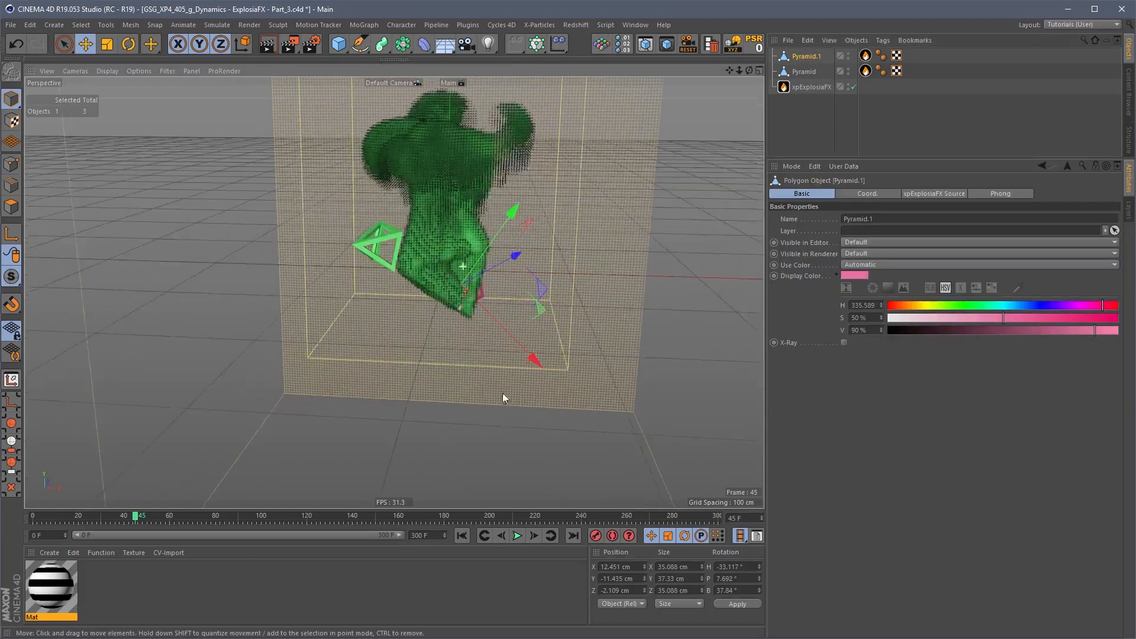
pyautogui.click(461, 535)
pyautogui.keyDown('shift'); pyautogui.click(803, 71); pyautogui.keyUp('shift')
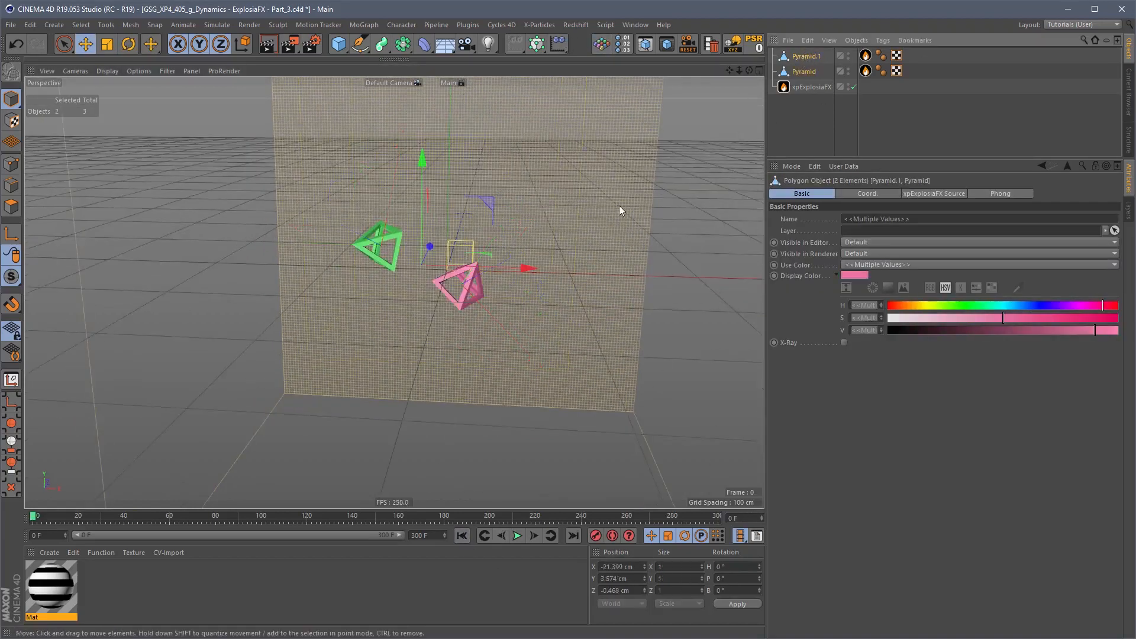
pyautogui.moveTo(619, 211); pyautogui.dragTo(654, 215)
# Step: Play the simulation while moving the pink pyramid around the green one, and stop it at about frame 81
pyautogui.click(514, 537)
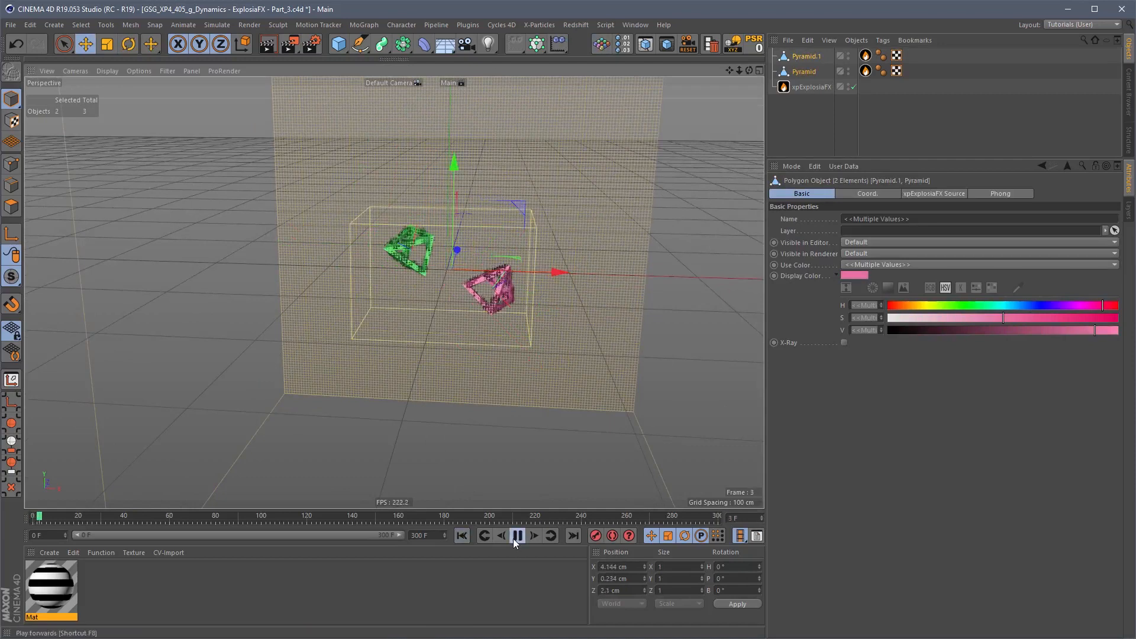
pyautogui.click(806, 56)
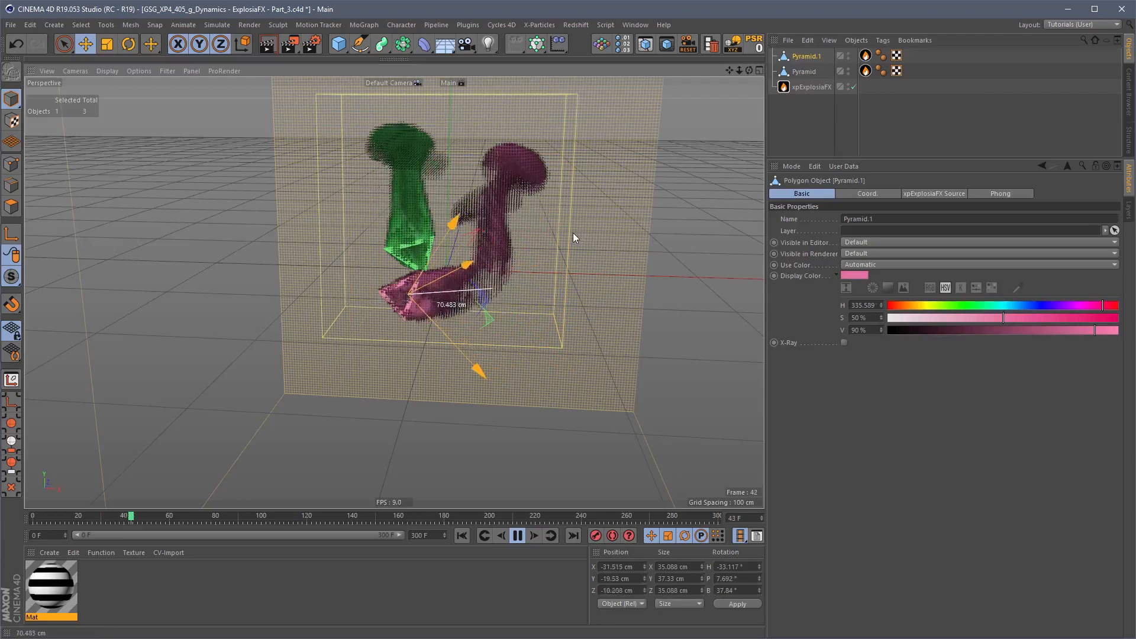
pyautogui.keyDown('alt'); pyautogui.moveTo(371, 253); pyautogui.dragTo(488, 289); pyautogui.keyUp('alt')
pyautogui.click(518, 536)
# Step: Inspect how the green and pink emissions mix from several angles, and replay the simulation from the start
pyautogui.keyDown('alt'); pyautogui.moveTo(445, 196); pyautogui.dragTo(557, 163, button='right'); pyautogui.keyUp('alt')
pyautogui.keyDown('alt'); pyautogui.moveTo(556, 162); pyautogui.dragTo(456, 197); pyautogui.keyUp('alt')
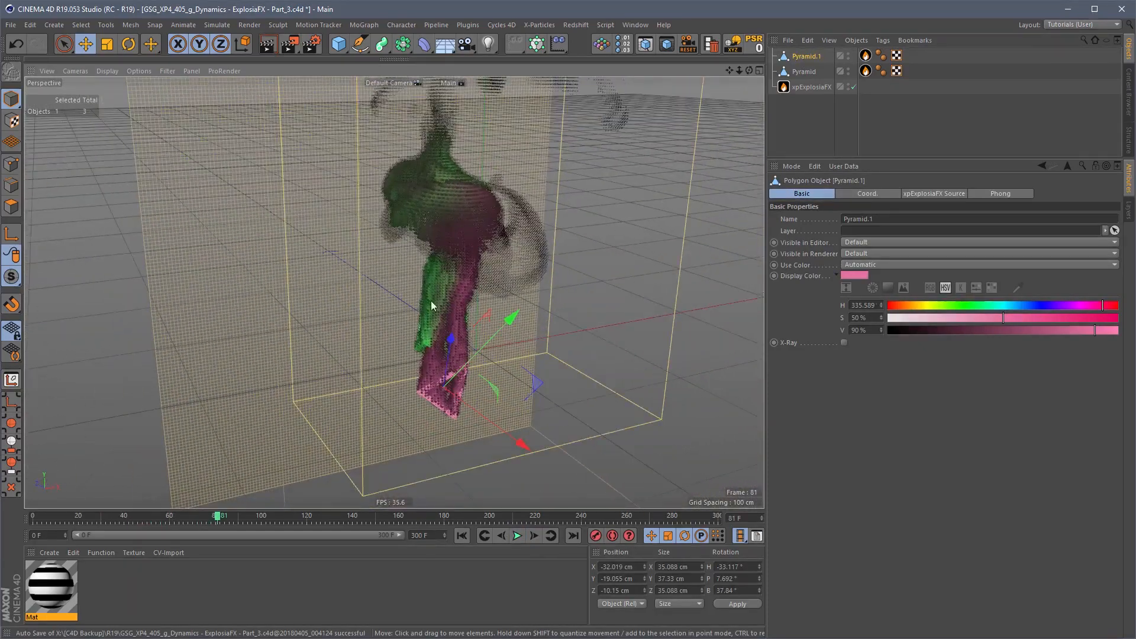
pyautogui.keyDown('alt'); pyautogui.moveTo(431, 305); pyautogui.dragTo(464, 285); pyautogui.keyUp('alt')
pyautogui.click(518, 536)
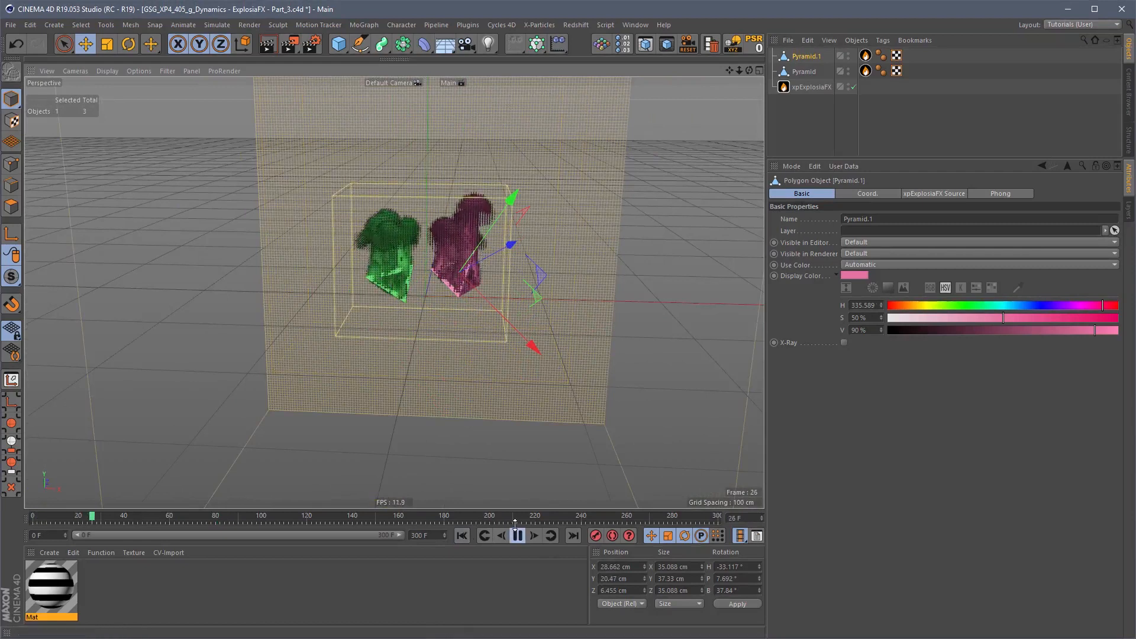
# Step: Move the pink pyramid to about X 44, Y 12, Z 6 cm during playback, stop at frame 71, and make its display color pure red
pyautogui.moveTo(559, 362); pyautogui.dragTo(566, 415)
pyautogui.click(517, 536)
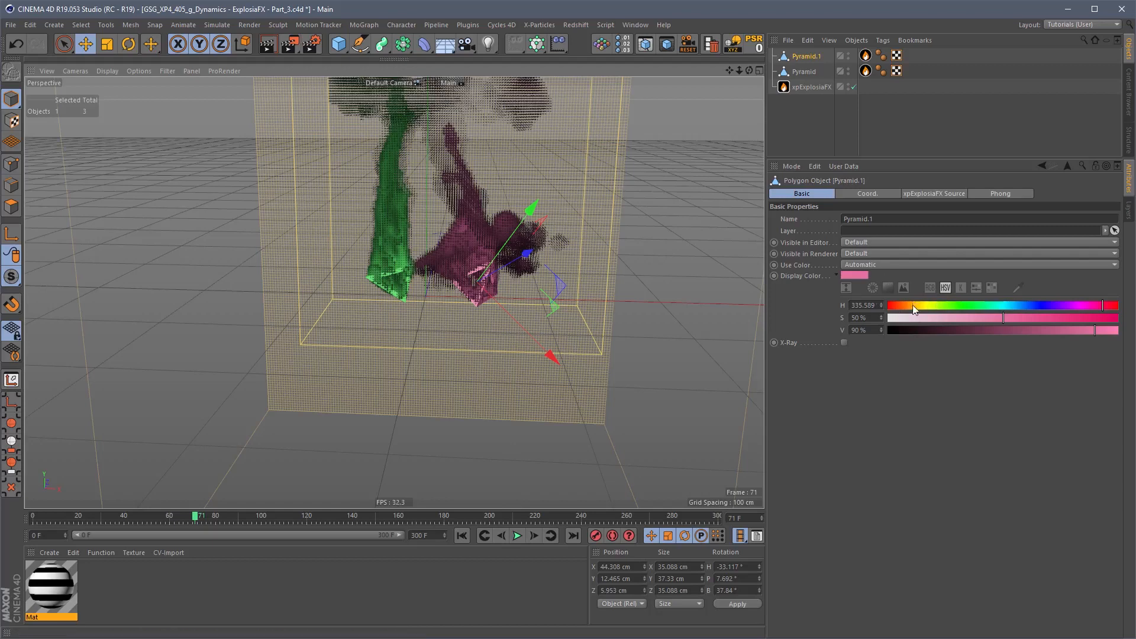
pyautogui.moveTo(912, 306); pyautogui.dragTo(888, 306)
pyautogui.moveTo(983, 318); pyautogui.dragTo(1124, 327)
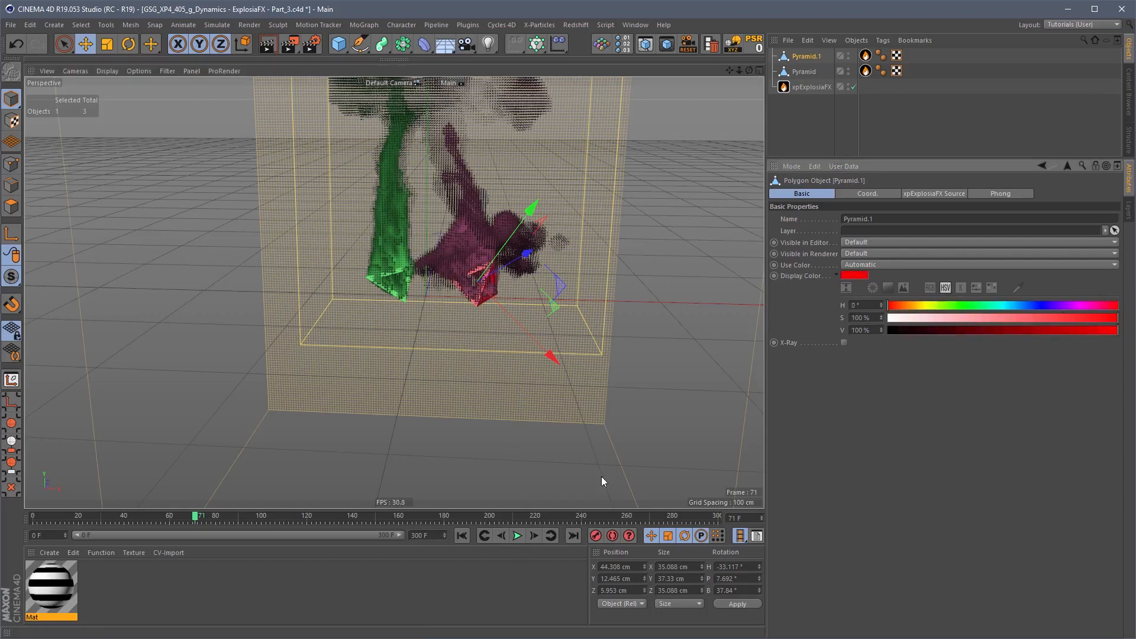
# Step: Set the green pyramid's display color to pure blue (R 0, G 0, B 255)
pyautogui.click(805, 72)
pyautogui.moveTo(916, 306); pyautogui.dragTo(1046, 306)
pyautogui.click(945, 288)
pyautogui.moveTo(936, 320); pyautogui.dragTo(1113, 334)
# Step: Replay the simulation from the start to compare the blue and red emissions, and return to frame 0
pyautogui.click(462, 536)
pyautogui.click(517, 536)
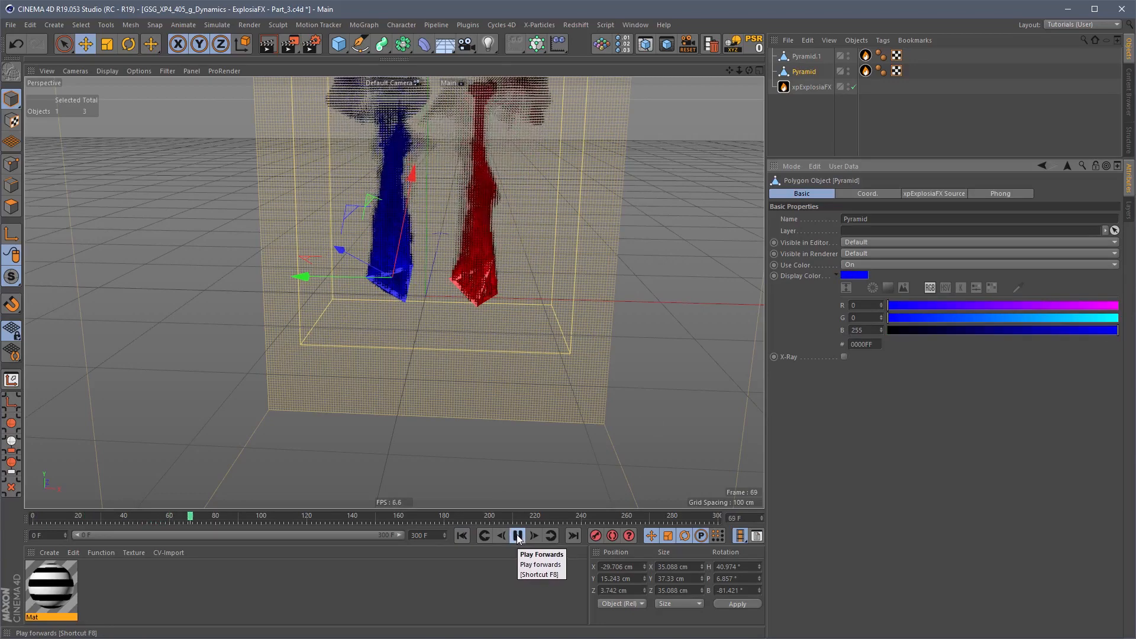
pyautogui.click(517, 535)
pyautogui.click(461, 535)
# Step: Set Color From to Custom on the red pyramid's source tag and play the simulation to about frame 16
pyautogui.click(866, 71)
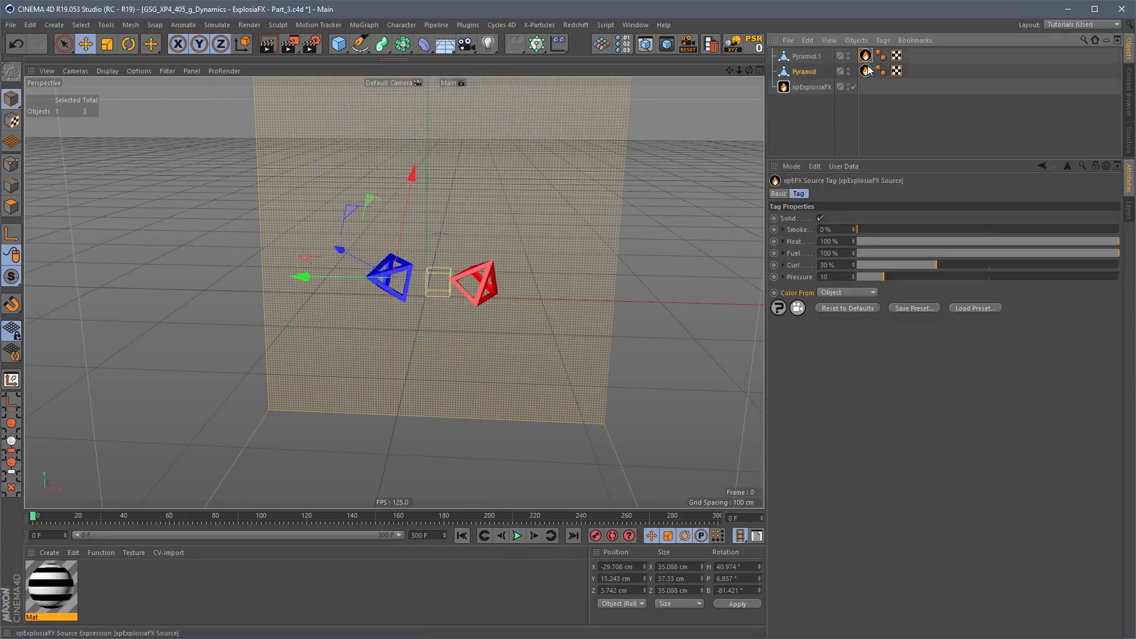
pyautogui.click(843, 293)
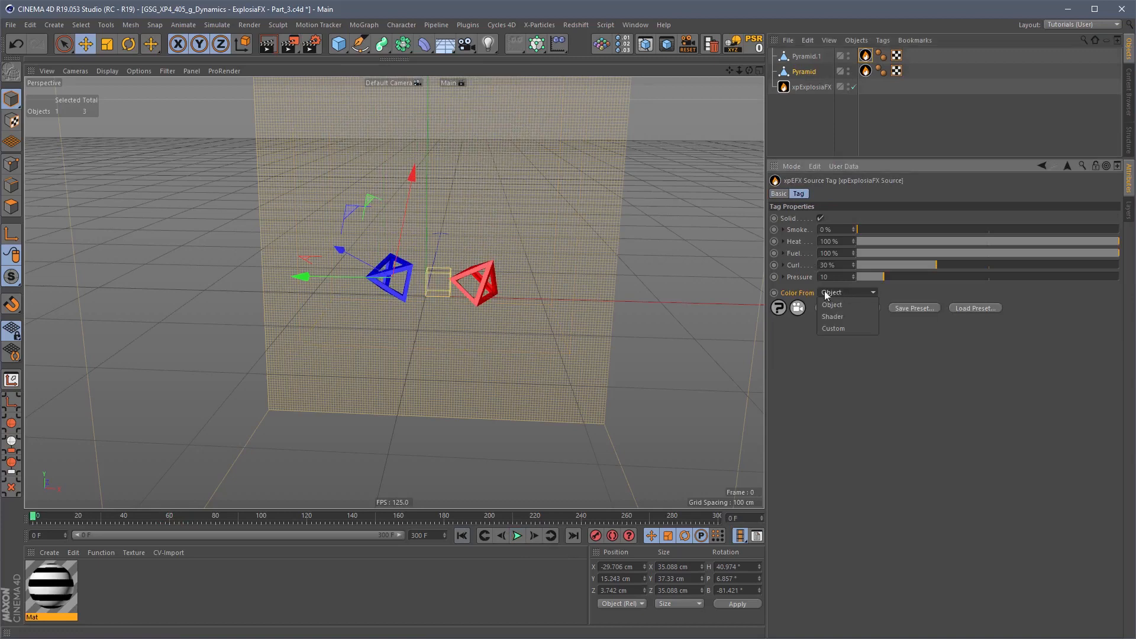
pyautogui.click(836, 328)
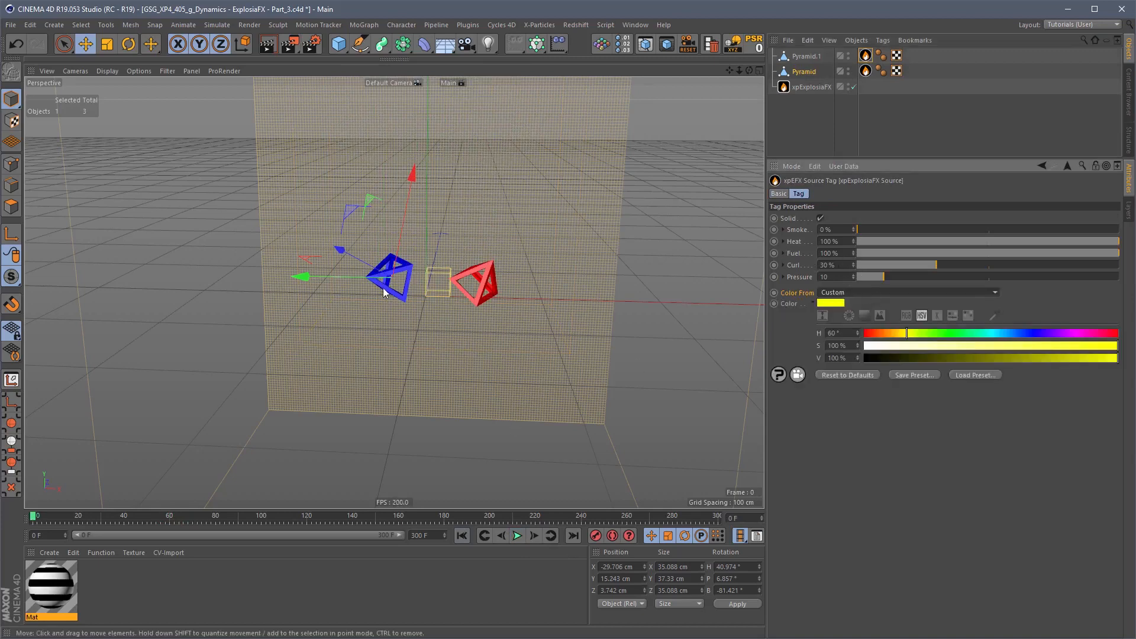
pyautogui.click(517, 537)
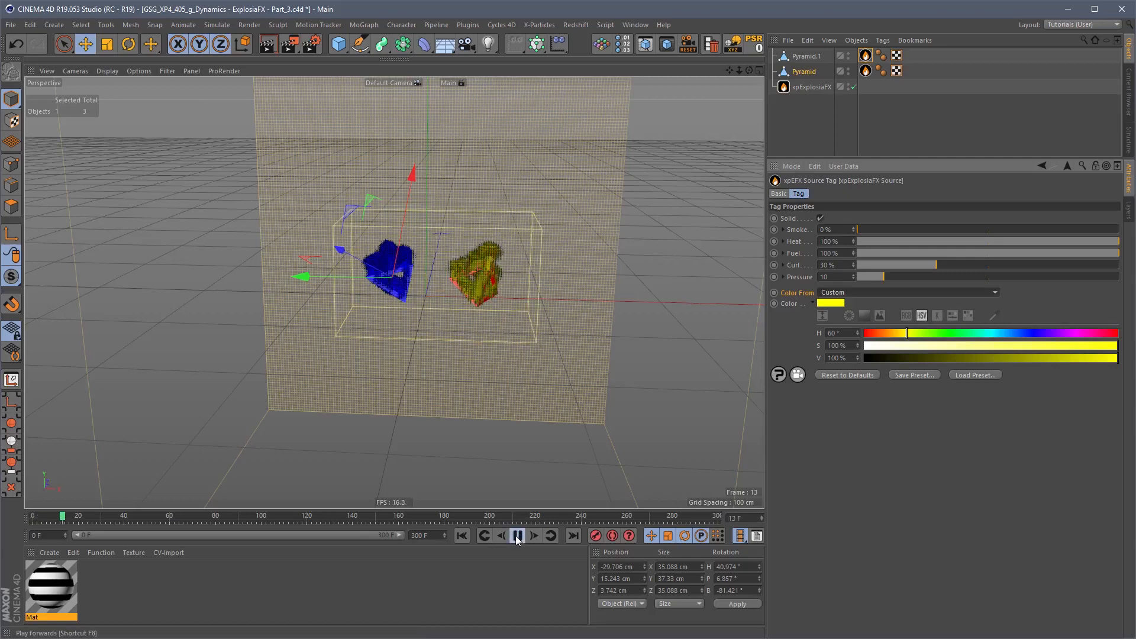
pyautogui.click(517, 536)
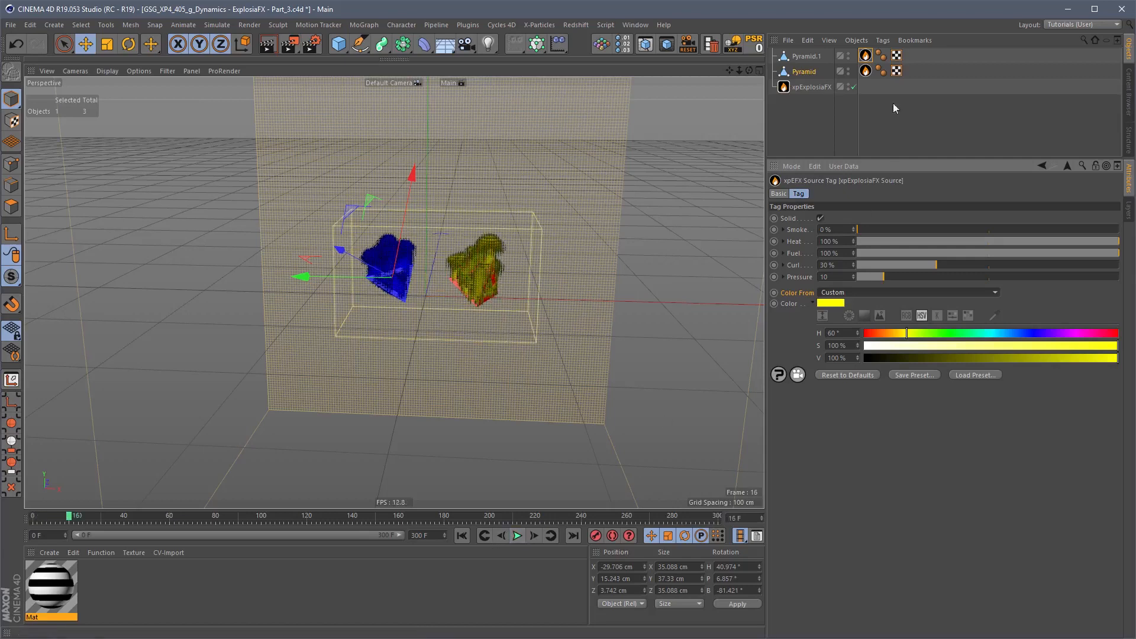
# Step: Change the custom source color of the red pyramid to green (H 132°) and replay the simulation from the start
pyautogui.click(805, 56)
pyautogui.click(866, 56)
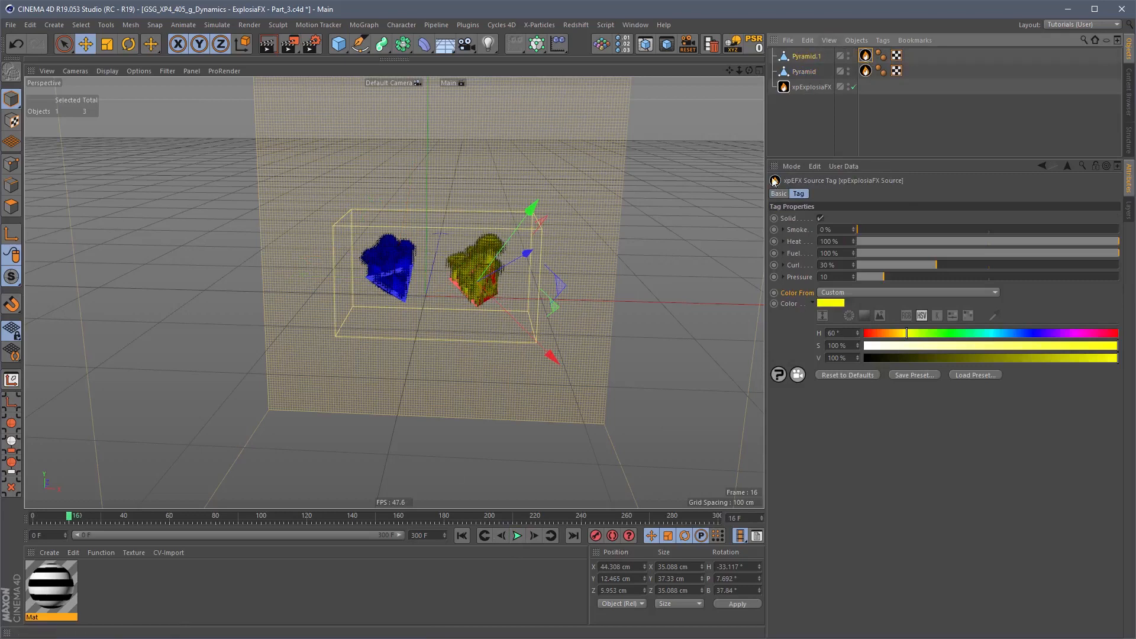
pyautogui.click(958, 337)
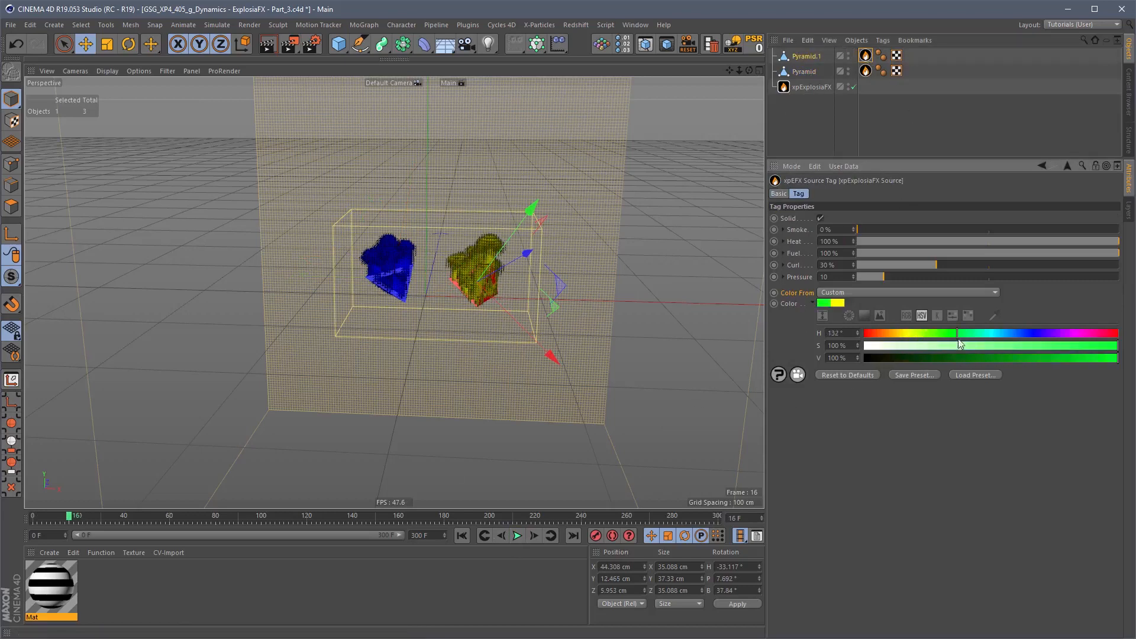
pyautogui.click(484, 536)
pyautogui.click(517, 537)
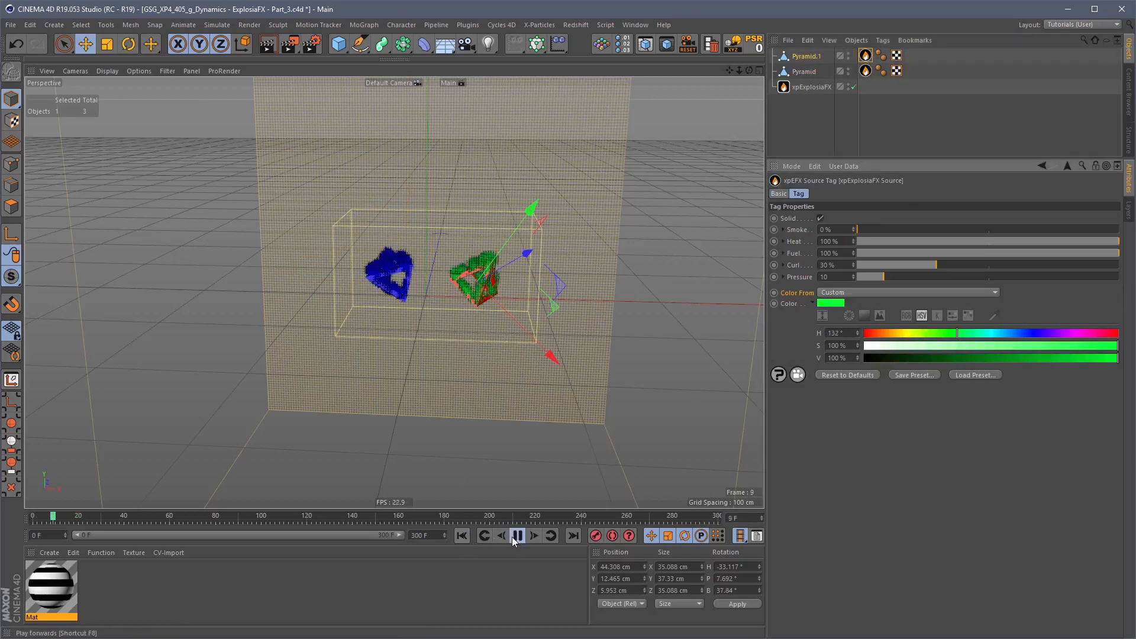
# Step: Change the custom source color to red (H 360°) while the simulation plays, and stop playback
pyautogui.click(915, 335)
pyautogui.moveTo(915, 336); pyautogui.dragTo(861, 339)
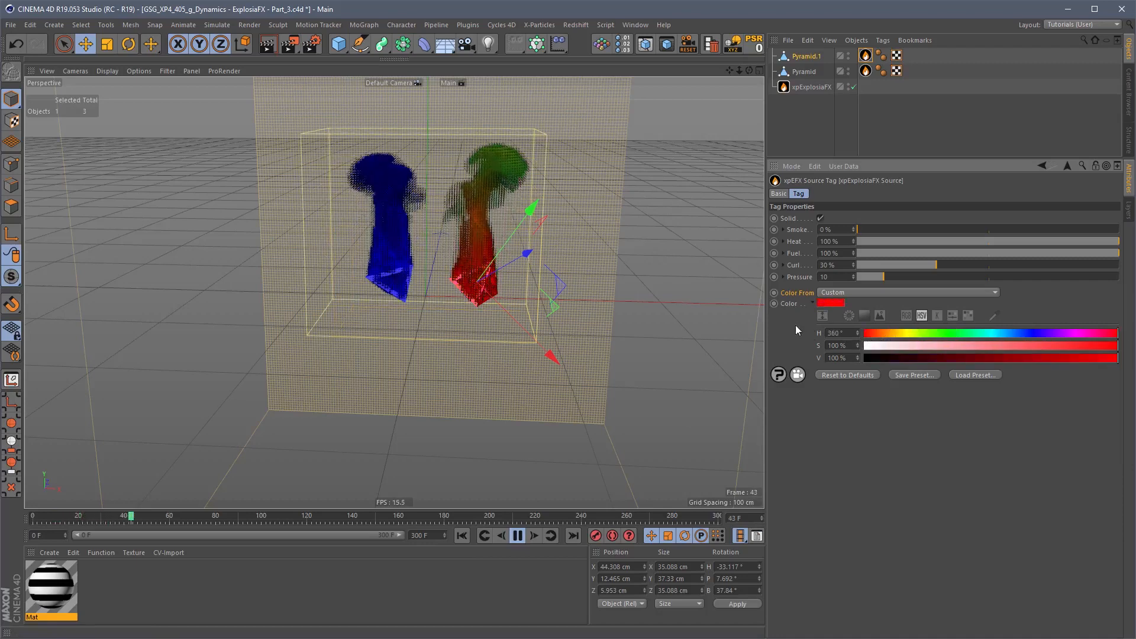
pyautogui.click(518, 537)
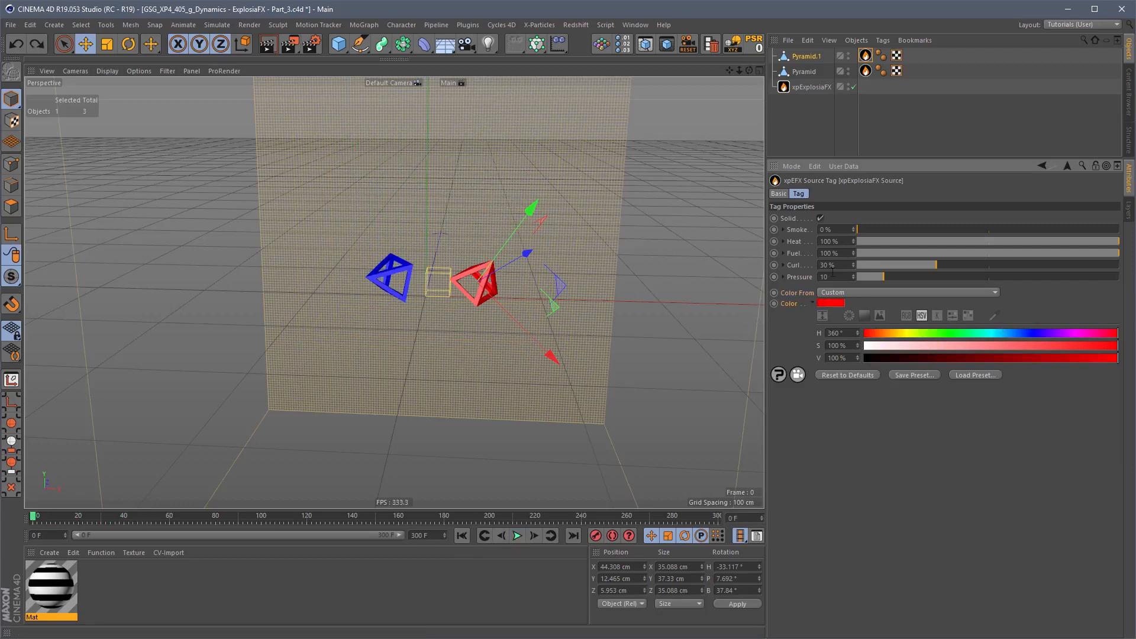
# Step: Set the red pyramid's source tag to take its color from Object and keyframe its red display color at frame 0
pyautogui.click(851, 293)
pyautogui.click(851, 309)
pyautogui.click(809, 56)
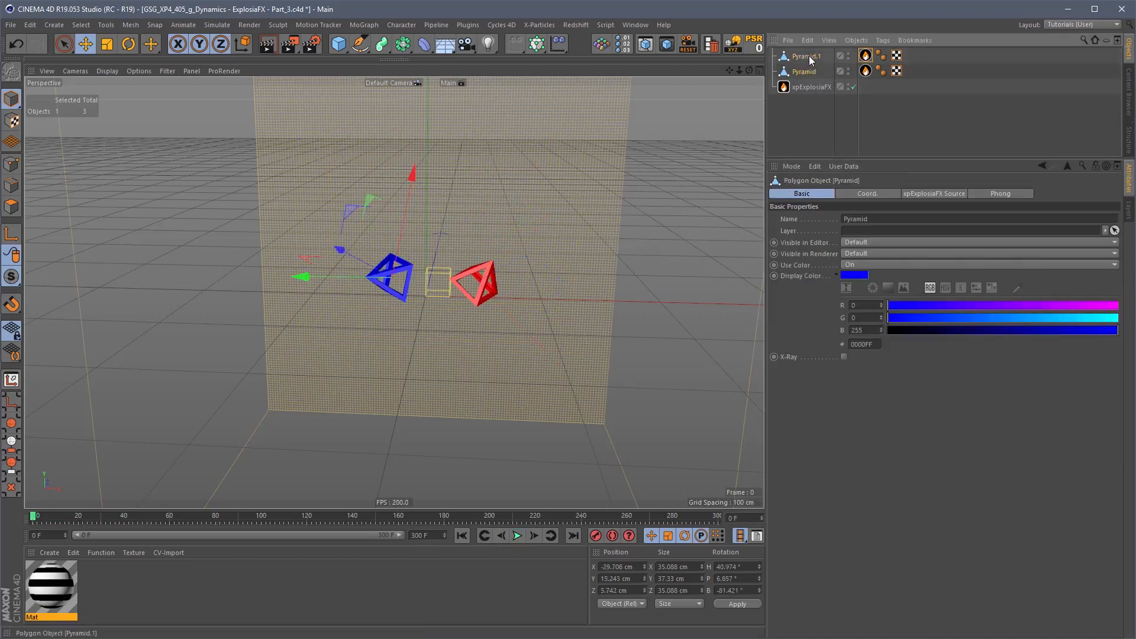
pyautogui.click(776, 275)
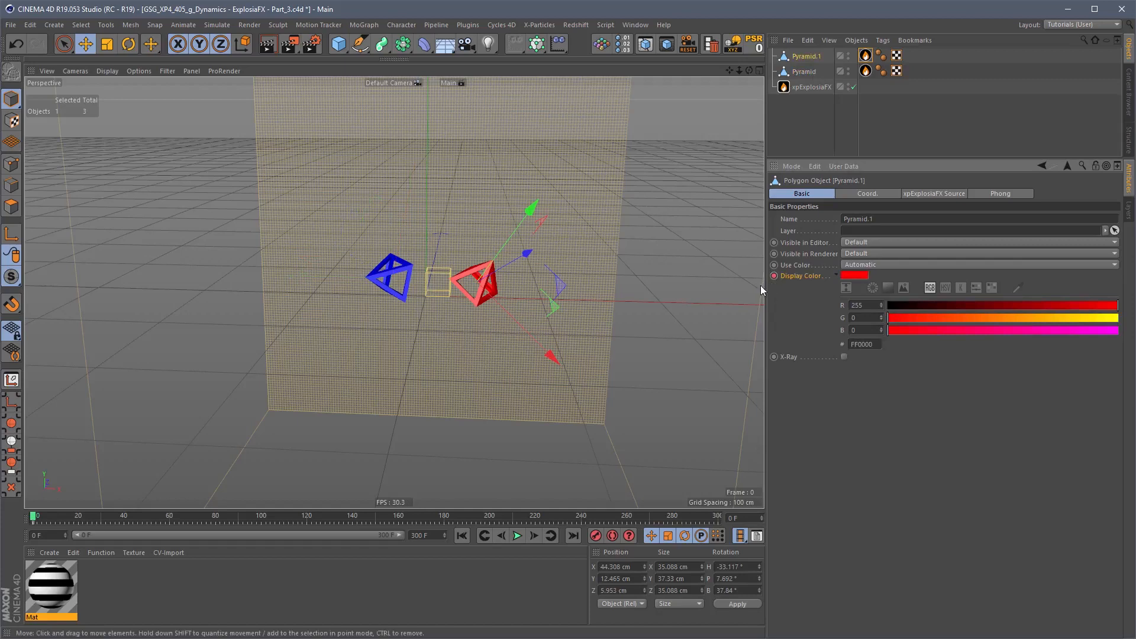
pyautogui.click(944, 288)
pyautogui.keyDown('ctrl'); pyautogui.click(774, 275); pyautogui.keyUp('ctrl')
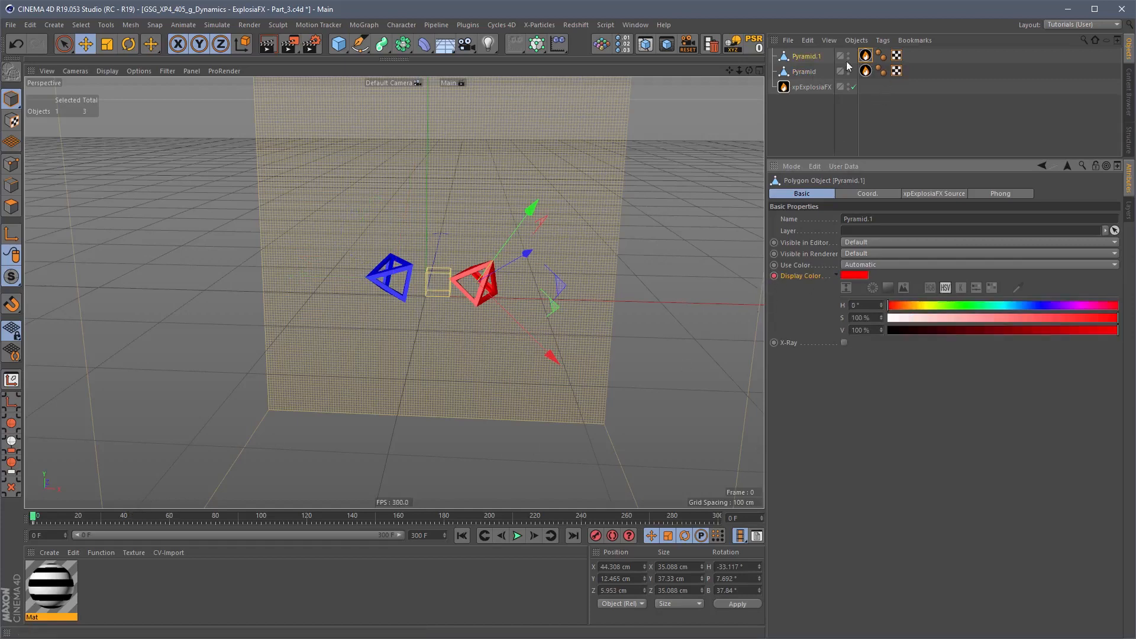
# Step: Disable the xpExplosiaFX object and move the timeline to frame 100
pyautogui.click(853, 87)
pyautogui.moveTo(185, 518); pyautogui.dragTo(258, 521)
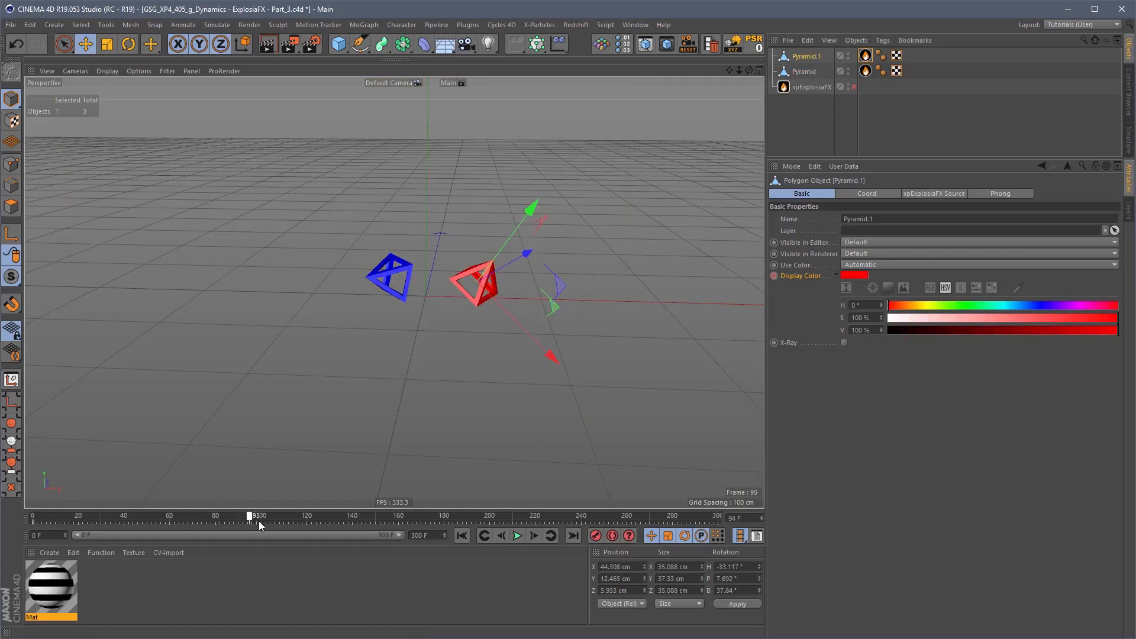
pyautogui.click(260, 521)
# Step: Keyframe the red pyramid's display color at frame 100 as cyan (R 23, G 226, B 255)
pyautogui.moveTo(911, 307); pyautogui.dragTo(883, 306)
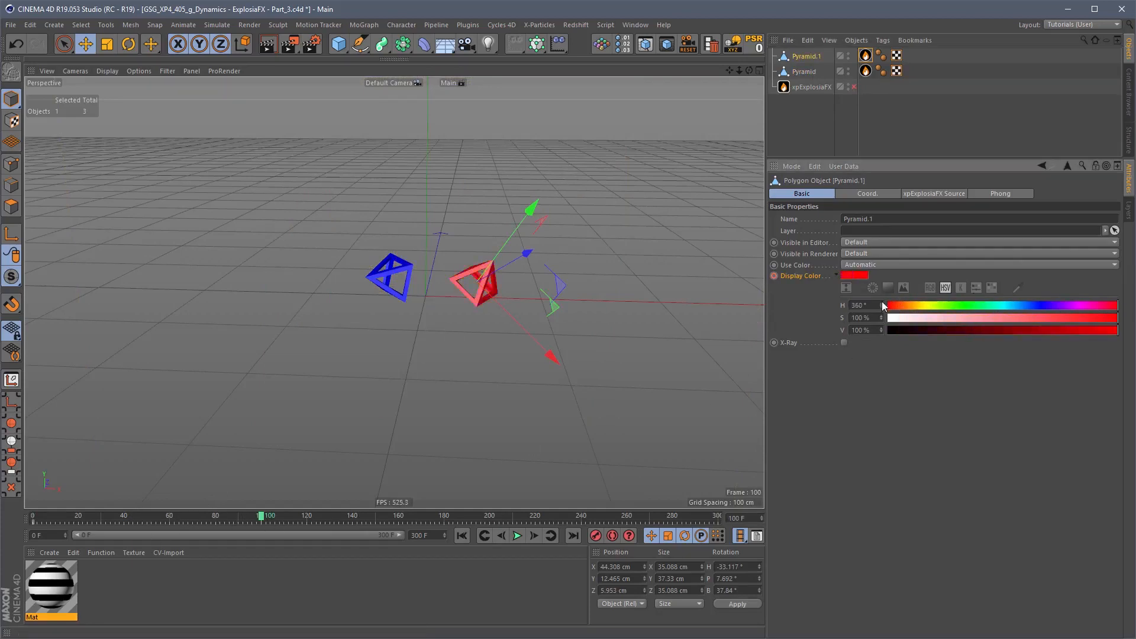
pyautogui.click(775, 276)
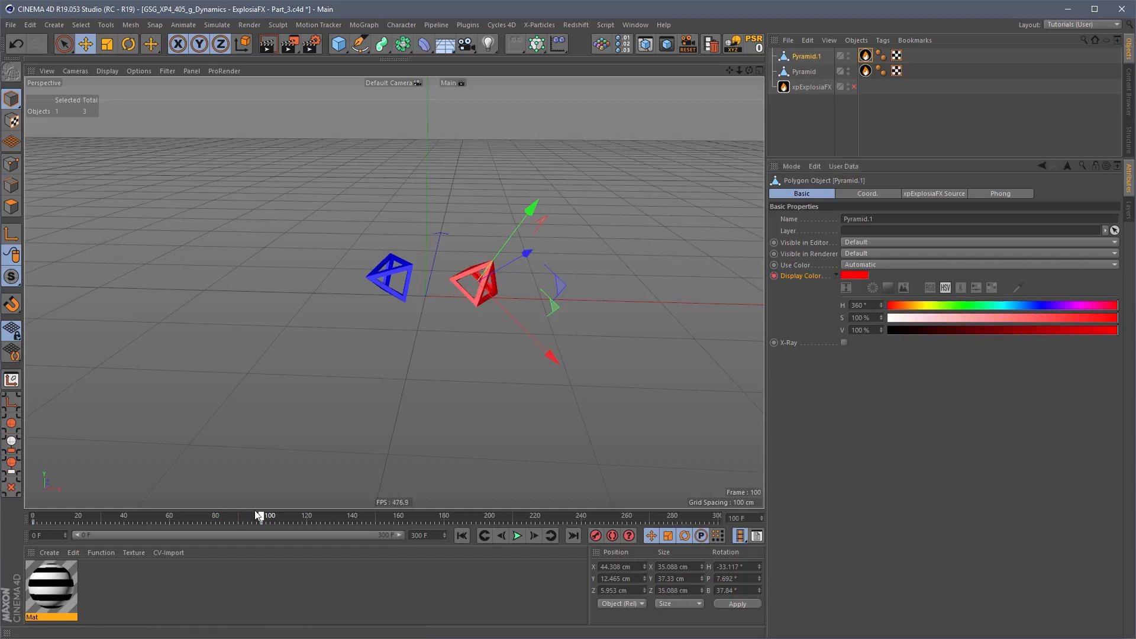
pyautogui.click(930, 287)
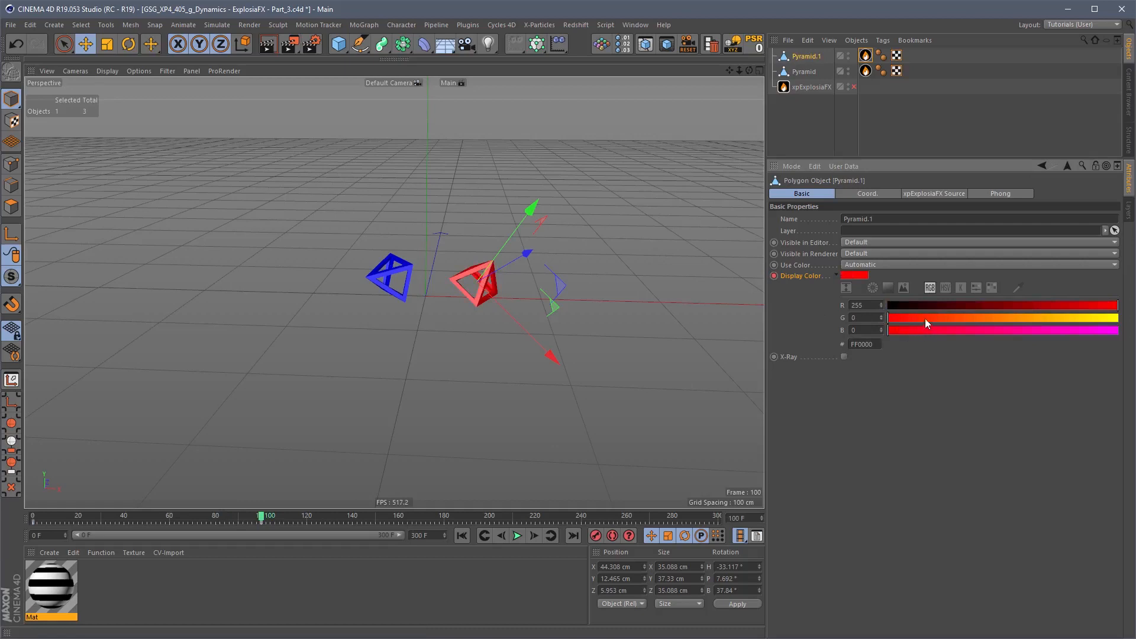
pyautogui.moveTo(926, 323); pyautogui.dragTo(1117, 330)
pyautogui.moveTo(1035, 304); pyautogui.dragTo(909, 306)
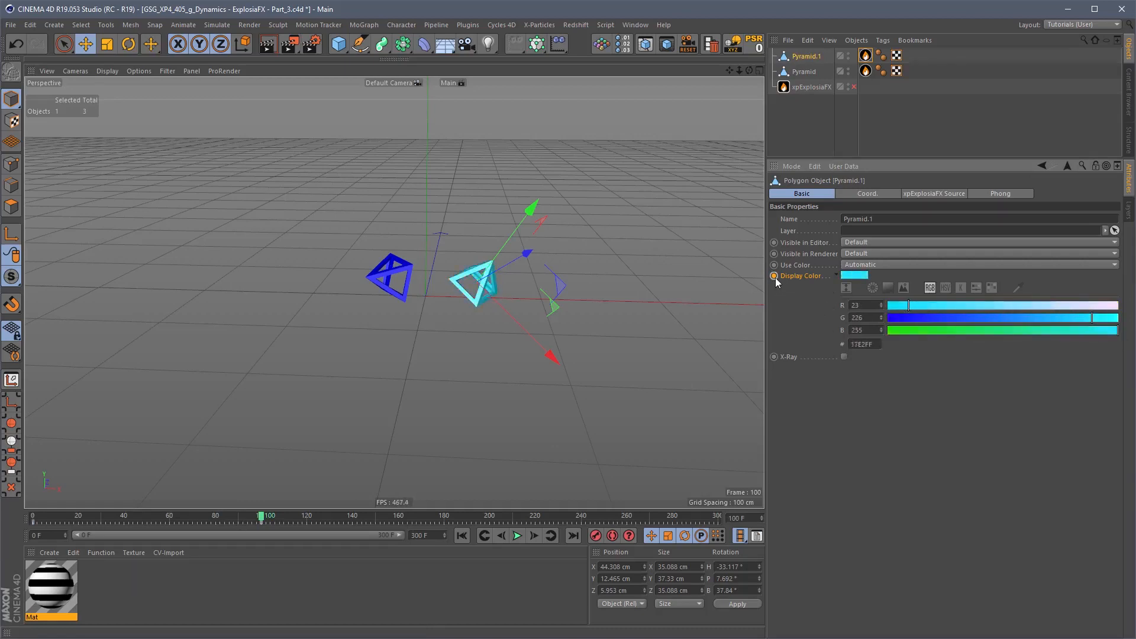
# Step: Play the red-to-cyan color animation, return to frame 0, and re-enable the xpExplosiaFX object
pyautogui.click(460, 536)
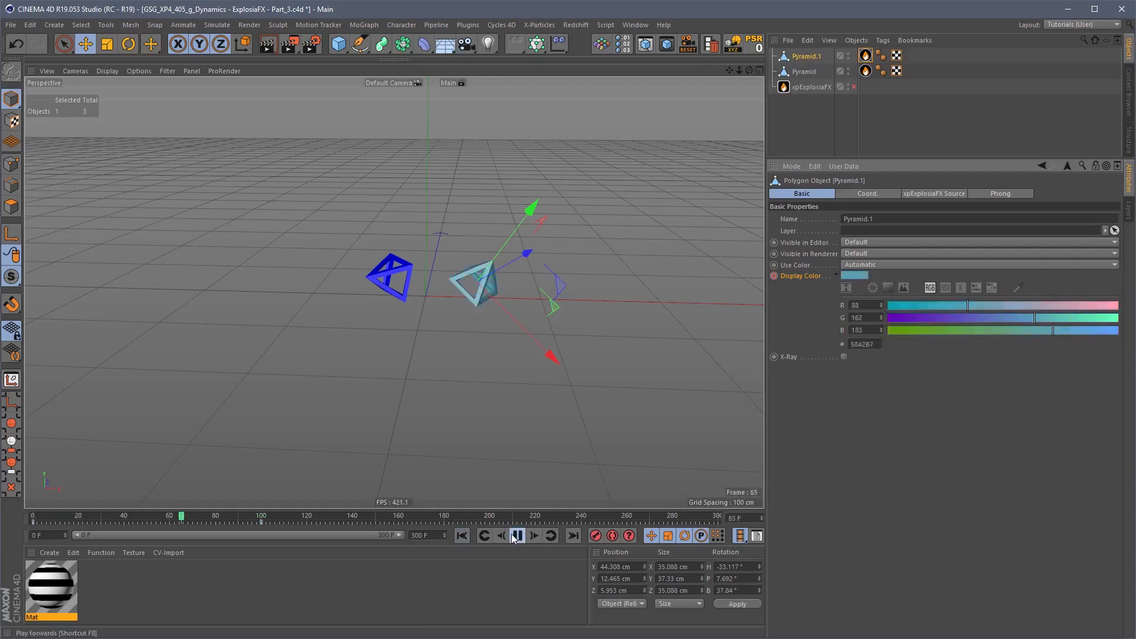
pyautogui.click(517, 535)
pyautogui.hotkey('shift', 'f')
pyautogui.click(854, 86)
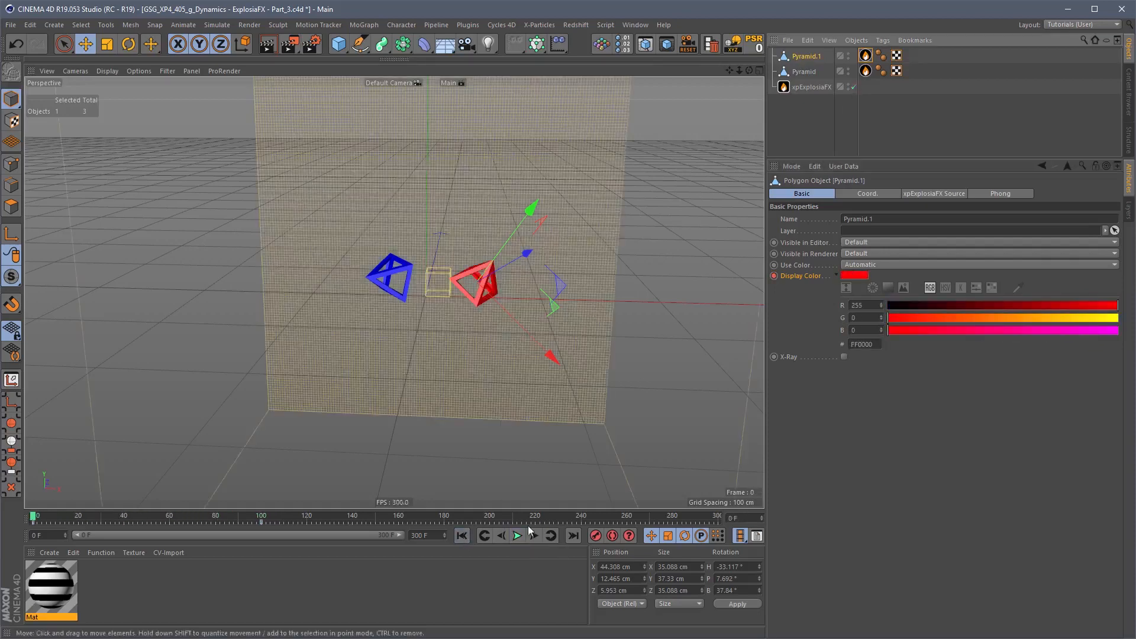
# Step: Play the simulation to examine how the emission follows the animated display color, and return to frame 0
pyautogui.click(517, 536)
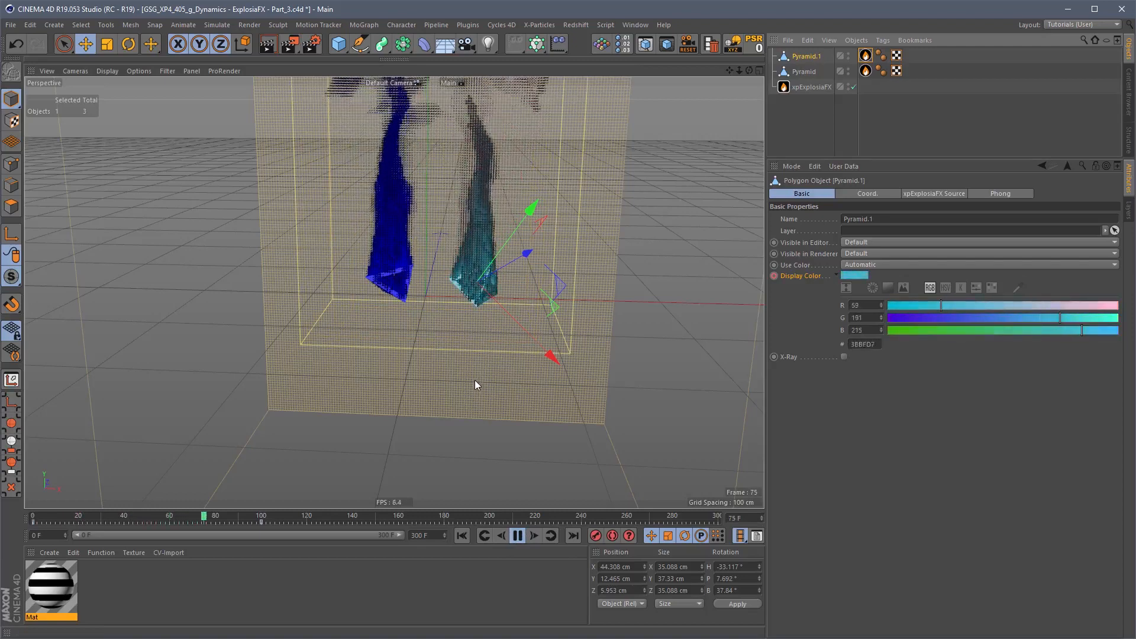
pyautogui.click(517, 536)
pyautogui.click(462, 536)
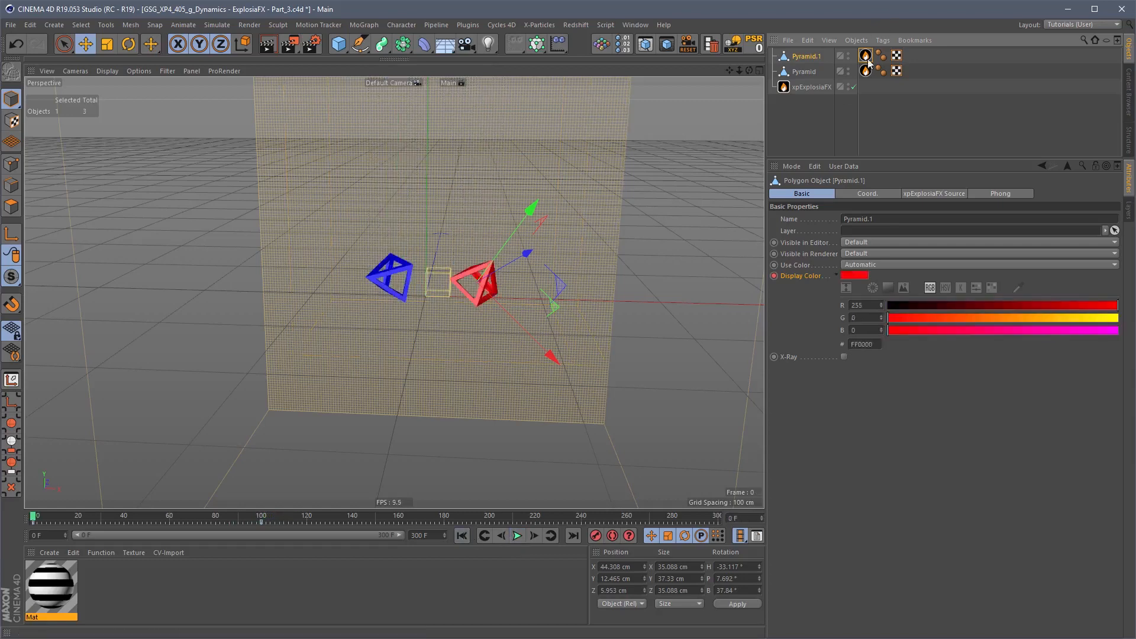
# Step: Delete the pyramid with the animated color and reset the position and rotation of the blue pyramid
pyautogui.press('Delete')
pyautogui.click(804, 56)
pyautogui.click(752, 45)
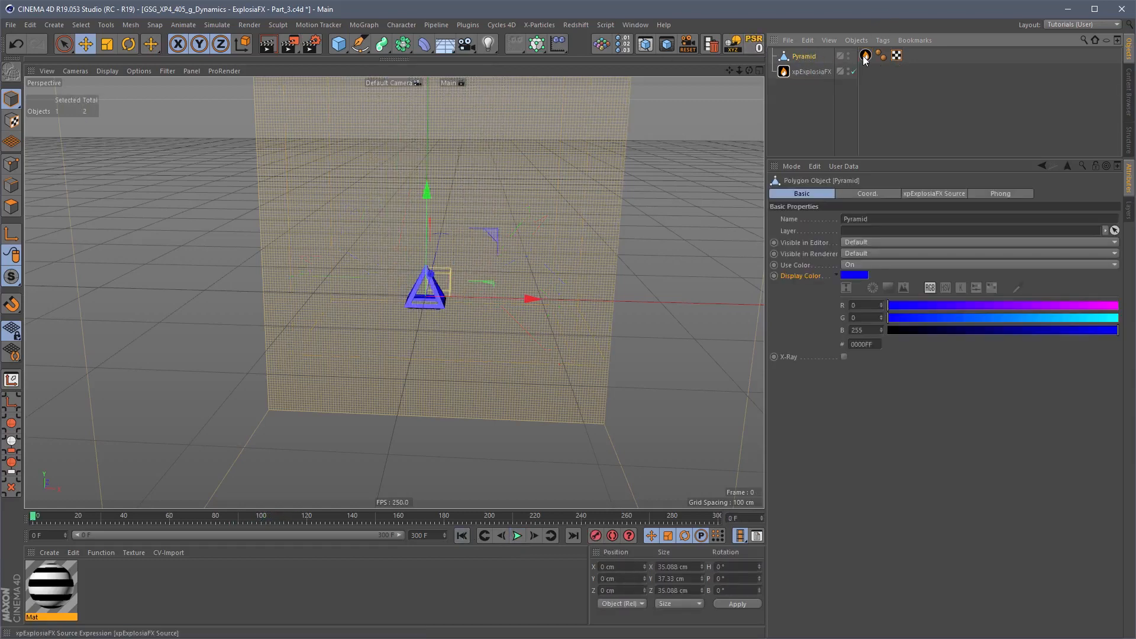
# Step: Set Color From to Shader on the pyramid's source tag and look through the available texture shaders
pyautogui.click(866, 55)
pyautogui.click(856, 294)
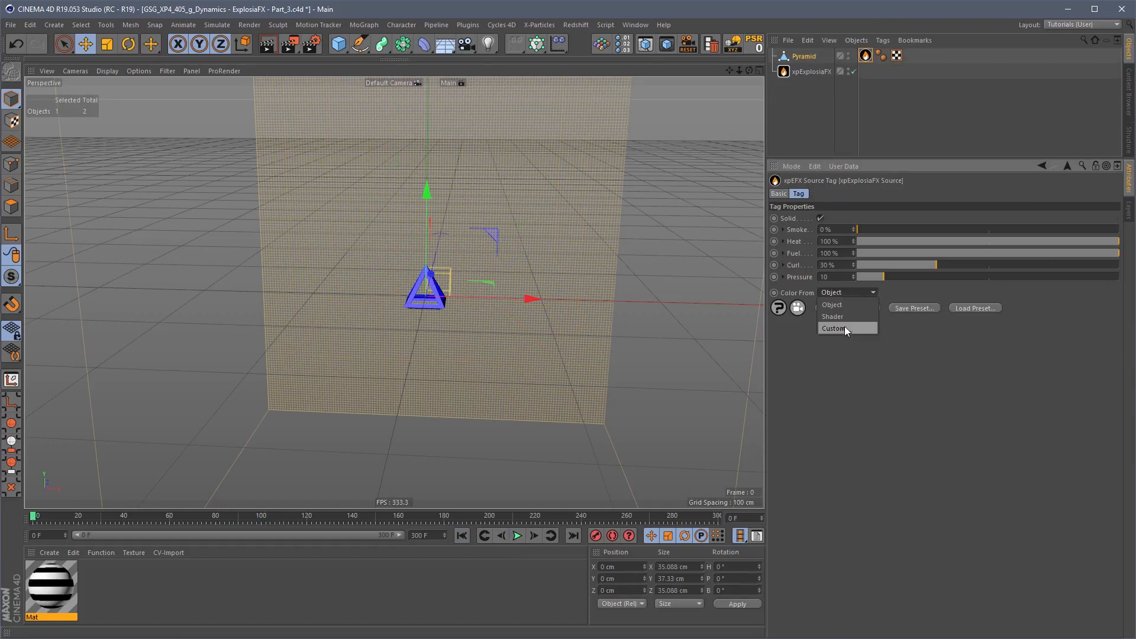
pyautogui.click(847, 318)
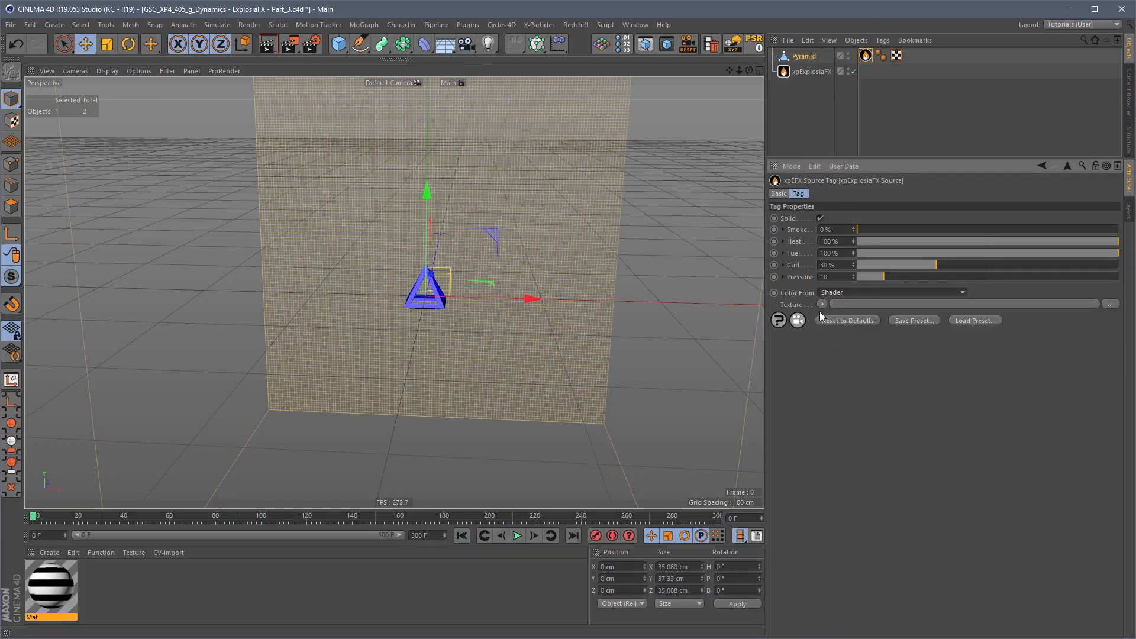
pyautogui.click(822, 304)
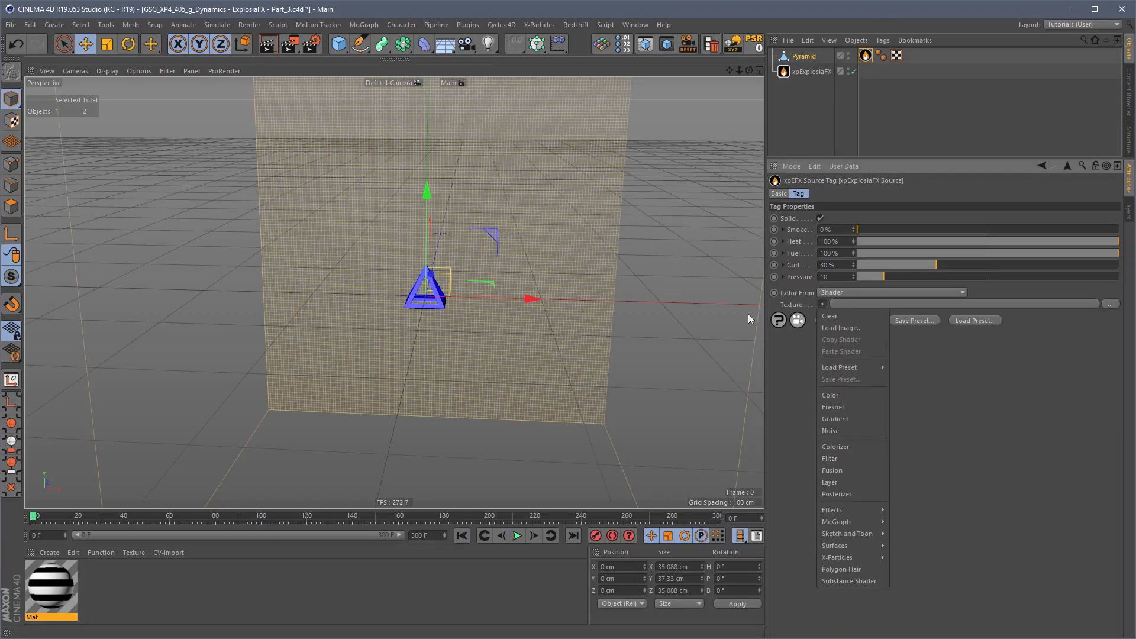
pyautogui.click(784, 304)
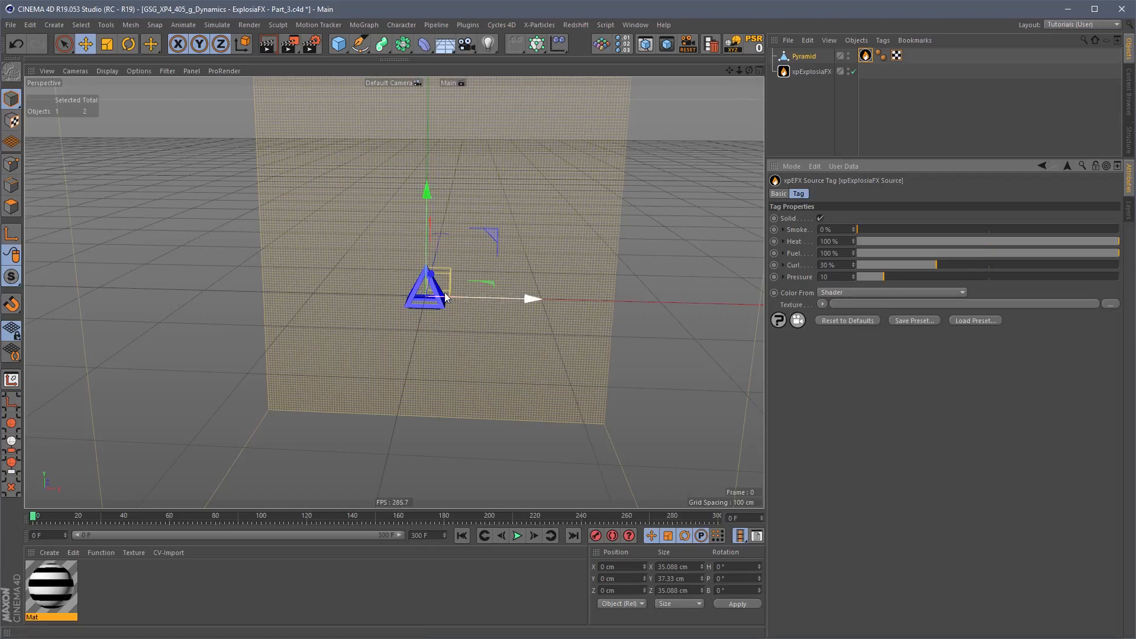
# Step: Add a plane primitive at the pyramid's base and scale it down uniformly to about 115 cm square
pyautogui.keyDown('alt'); pyautogui.moveTo(532, 237); pyautogui.dragTo(434, 267); pyautogui.keyUp('alt')
pyautogui.scroll(5, 428, 285)
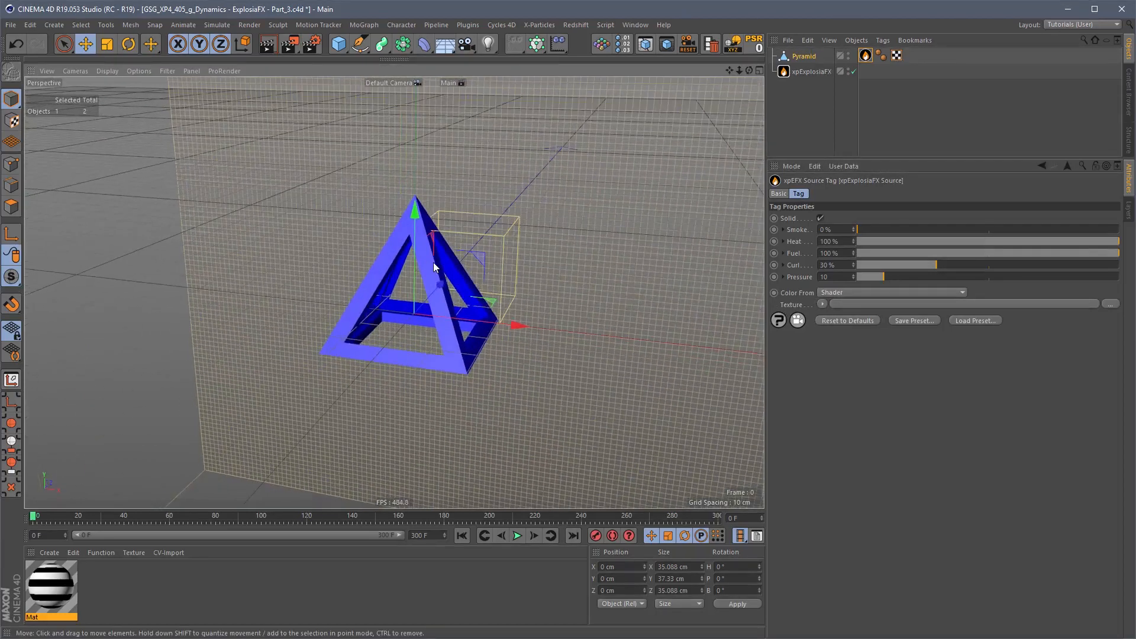
pyautogui.keyDown('alt'); pyautogui.moveTo(434, 267); pyautogui.dragTo(370, 254, button='right'); pyautogui.keyUp('alt')
pyautogui.keyDown('alt'); pyautogui.moveTo(370, 254); pyautogui.dragTo(396, 260); pyautogui.keyUp('alt')
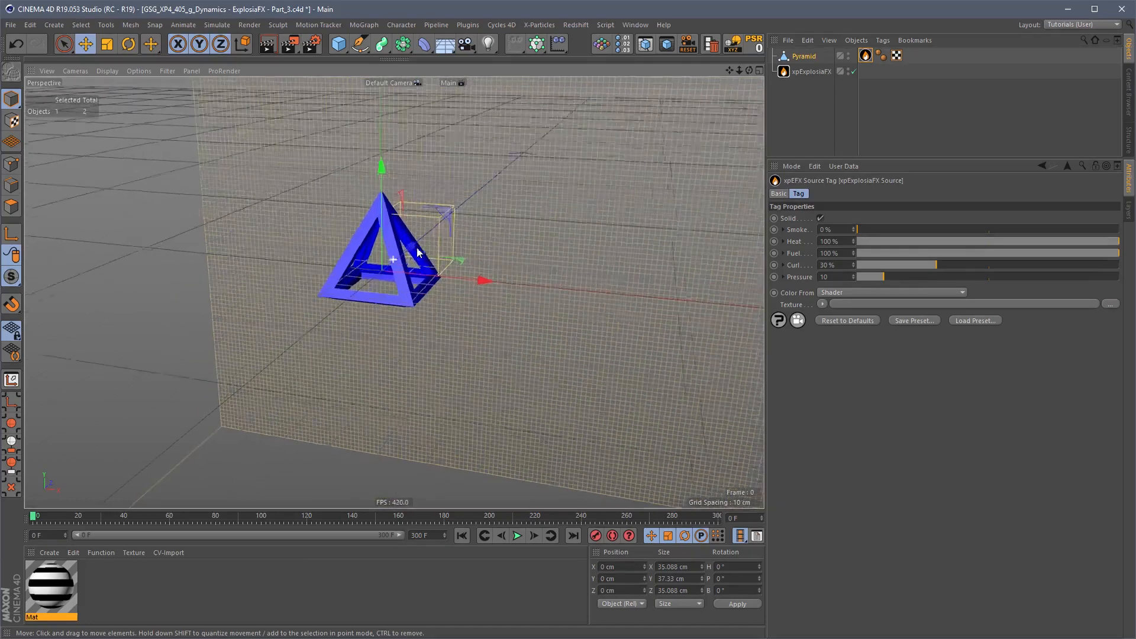
pyautogui.keyDown('alt'); pyautogui.moveTo(396, 260); pyautogui.dragTo(407, 262, button='right'); pyautogui.keyUp('alt')
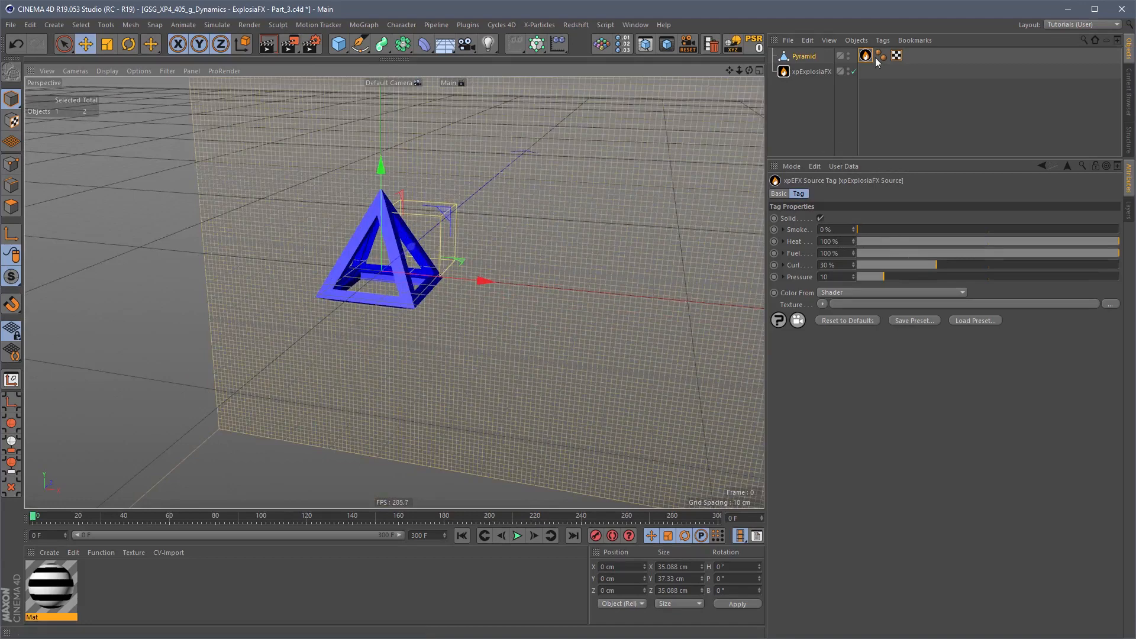
pyautogui.click(804, 56)
pyautogui.click(339, 43)
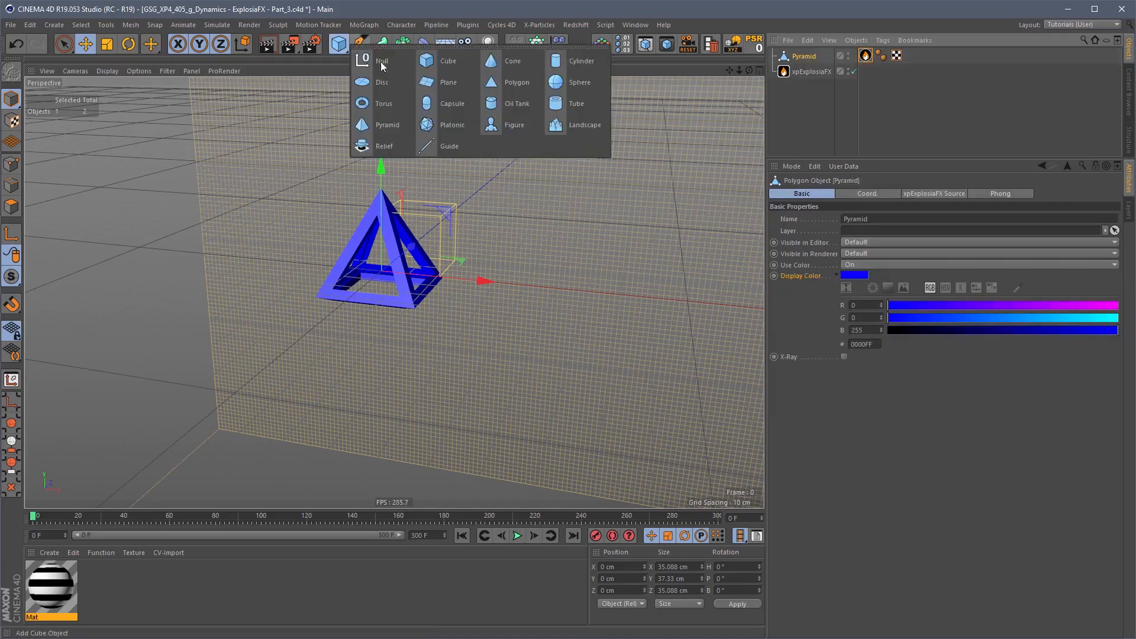
pyautogui.click(449, 82)
pyautogui.scroll(-5, 409, 249)
pyautogui.press('t')
pyautogui.moveTo(589, 184); pyautogui.dragTo(340, 370)
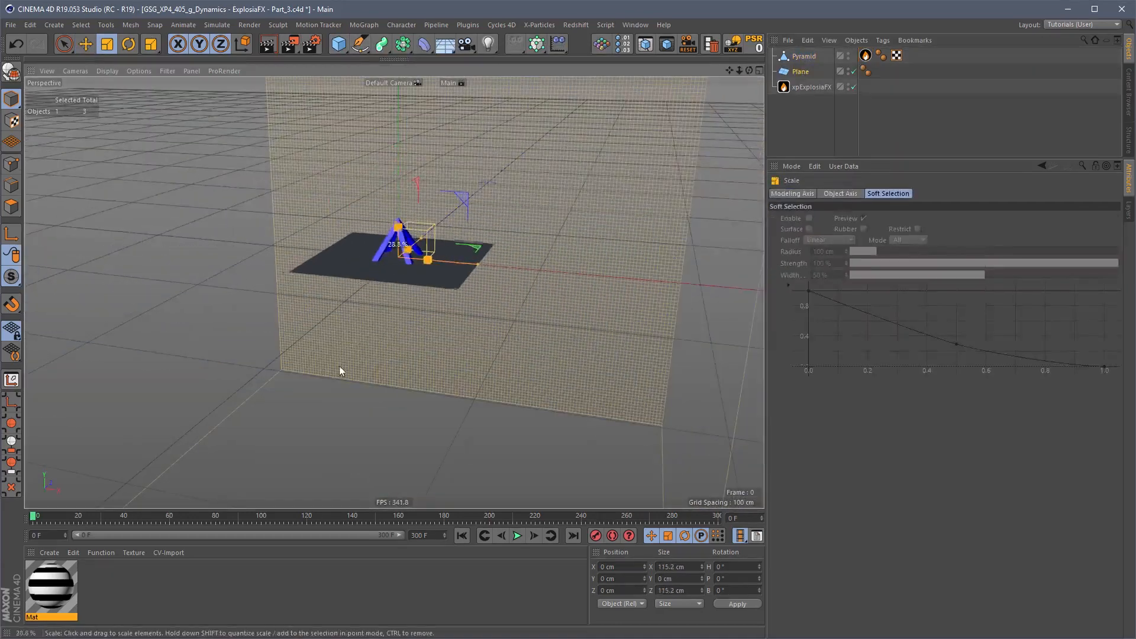
# Step: Move the ExplosiaFX source tag from the pyramid to the plane and delete the pyramid
pyautogui.moveTo(865, 55); pyautogui.dragTo(867, 74)
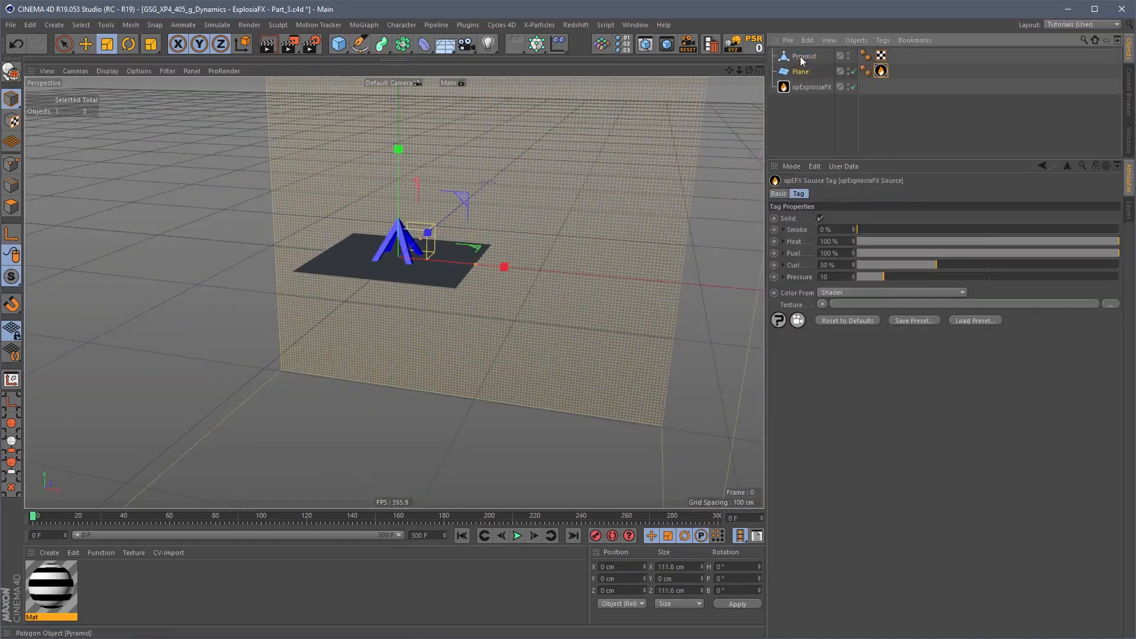
pyautogui.click(802, 56)
pyautogui.press('Delete')
# Step: Assign the Sunburst surface shader as the color texture of the plane's source tag and reset playback to frame 0
pyautogui.click(881, 56)
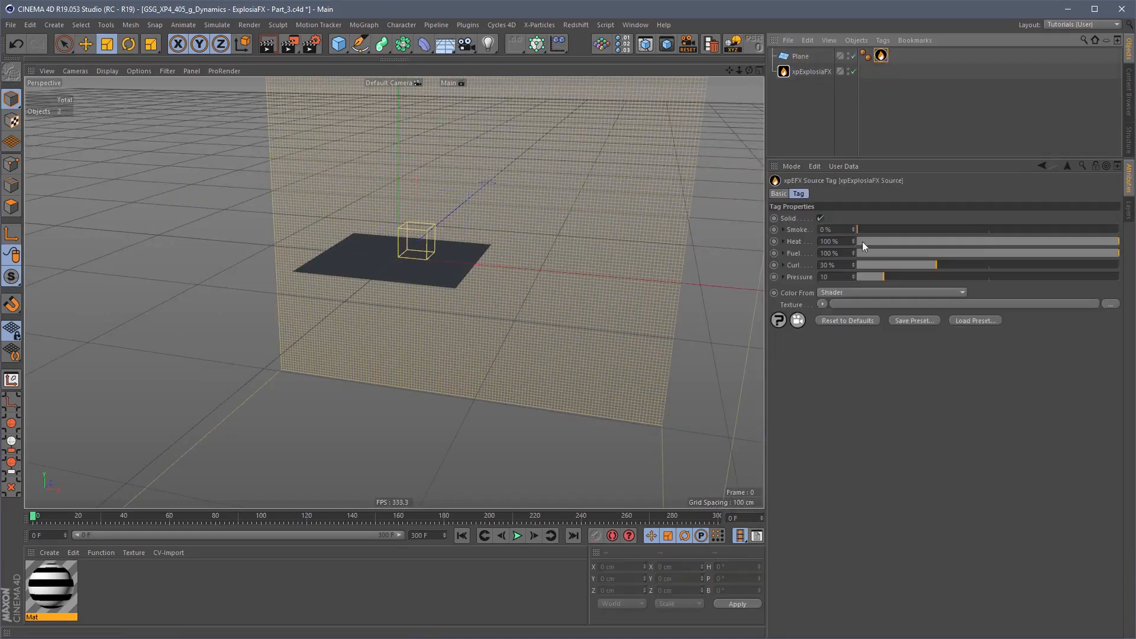
pyautogui.click(823, 305)
pyautogui.moveTo(846, 545)
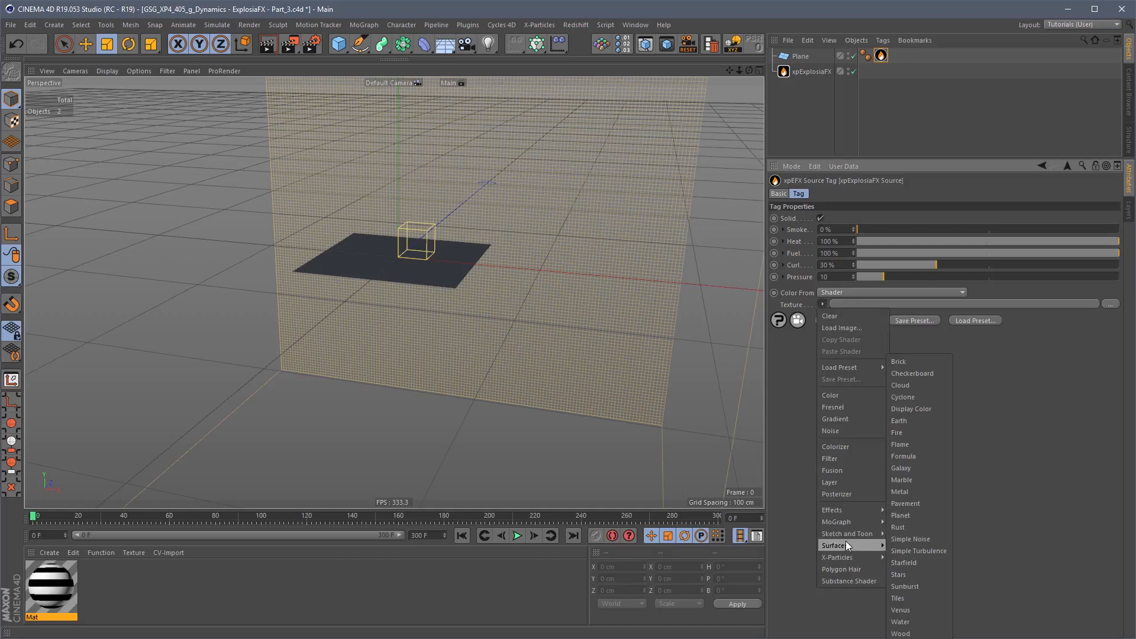
pyautogui.click(914, 585)
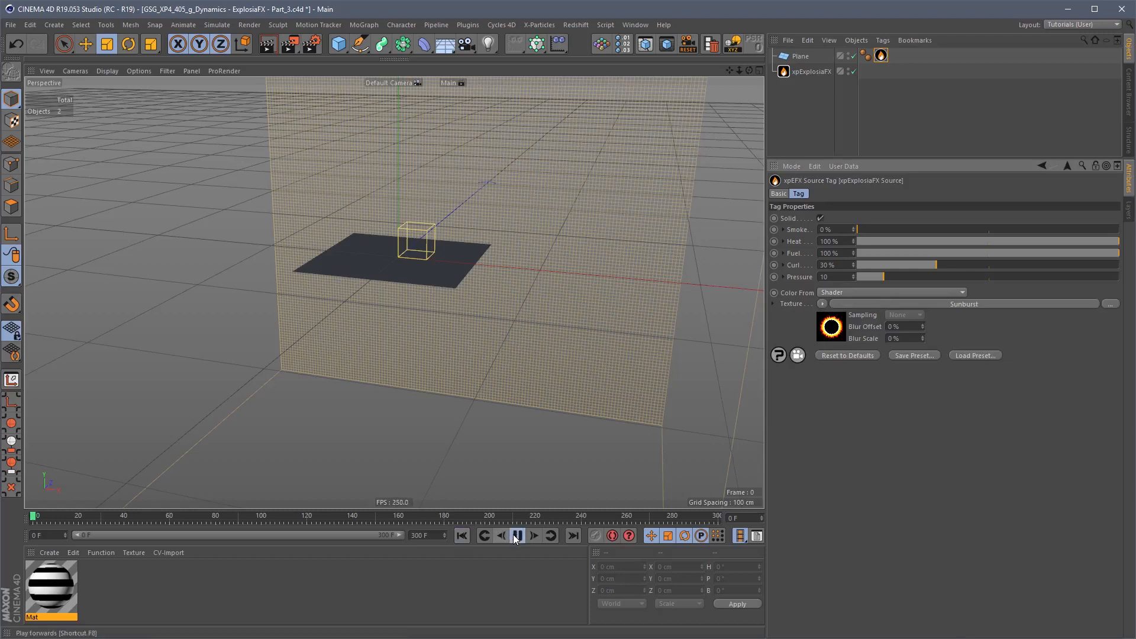
pyautogui.click(471, 536)
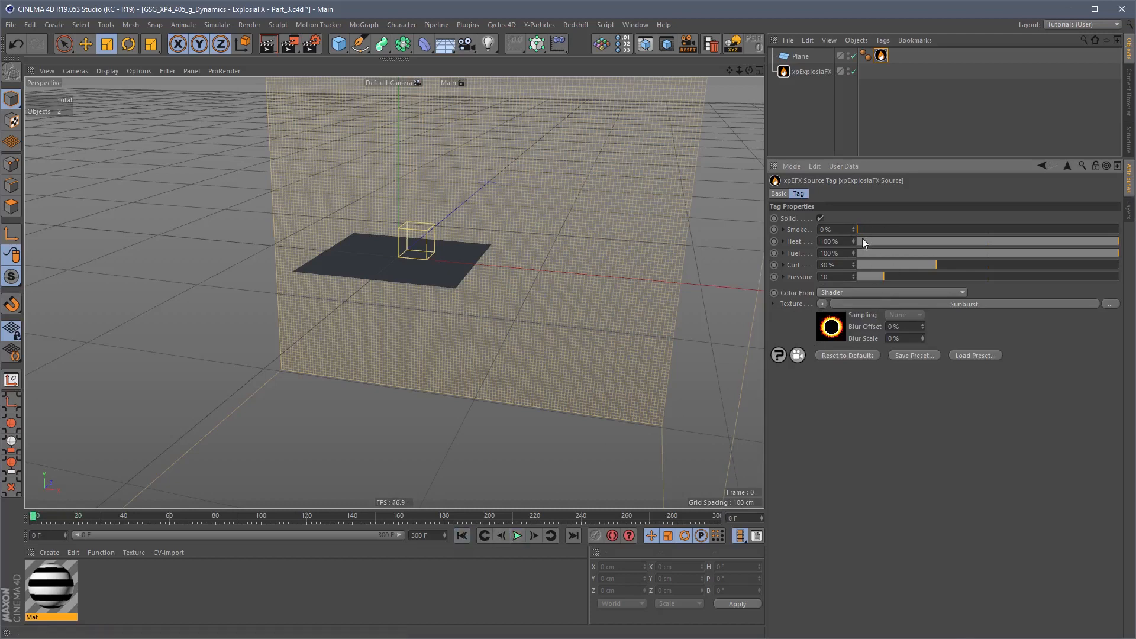
# Step: Turn off Solid on the plane's ExplosiaFX source tag
pyautogui.click(822, 304)
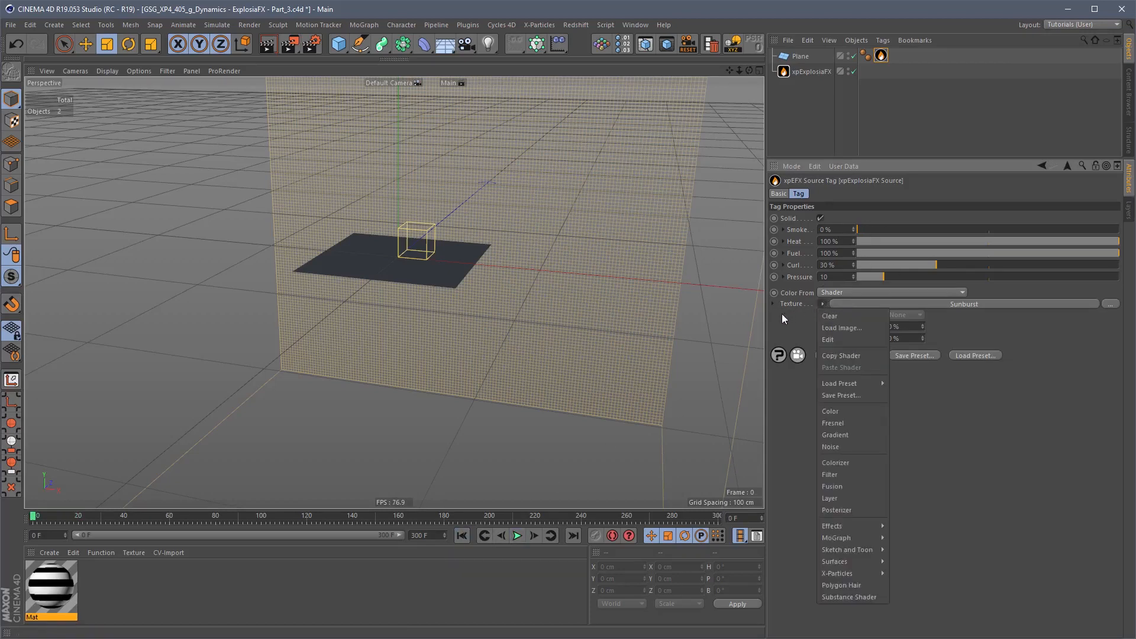
pyautogui.click(810, 62)
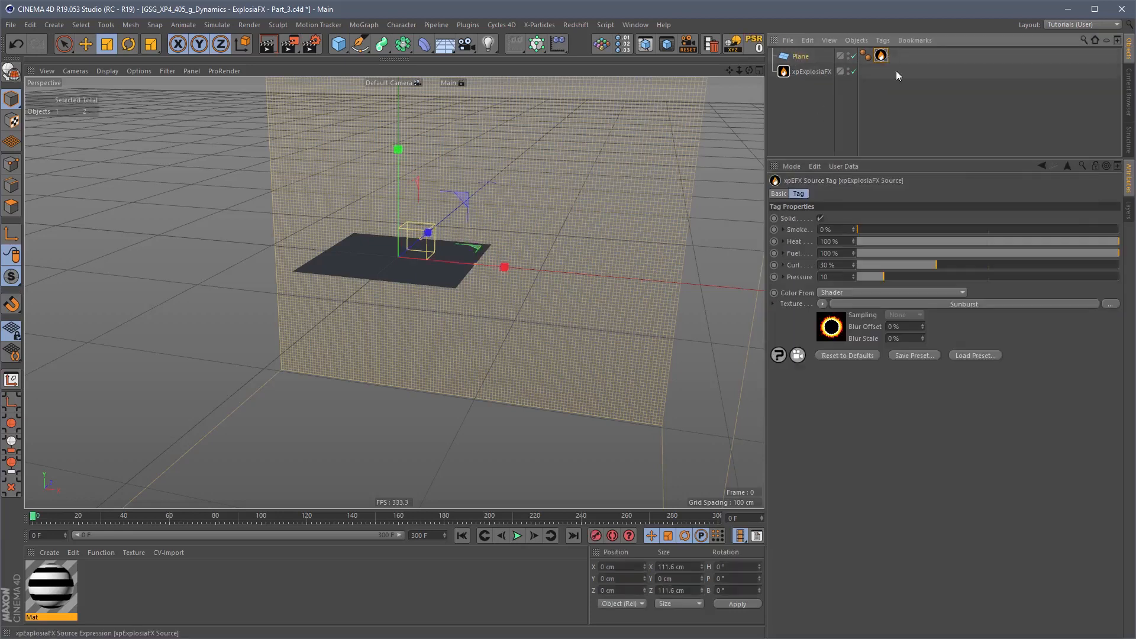
pyautogui.click(821, 218)
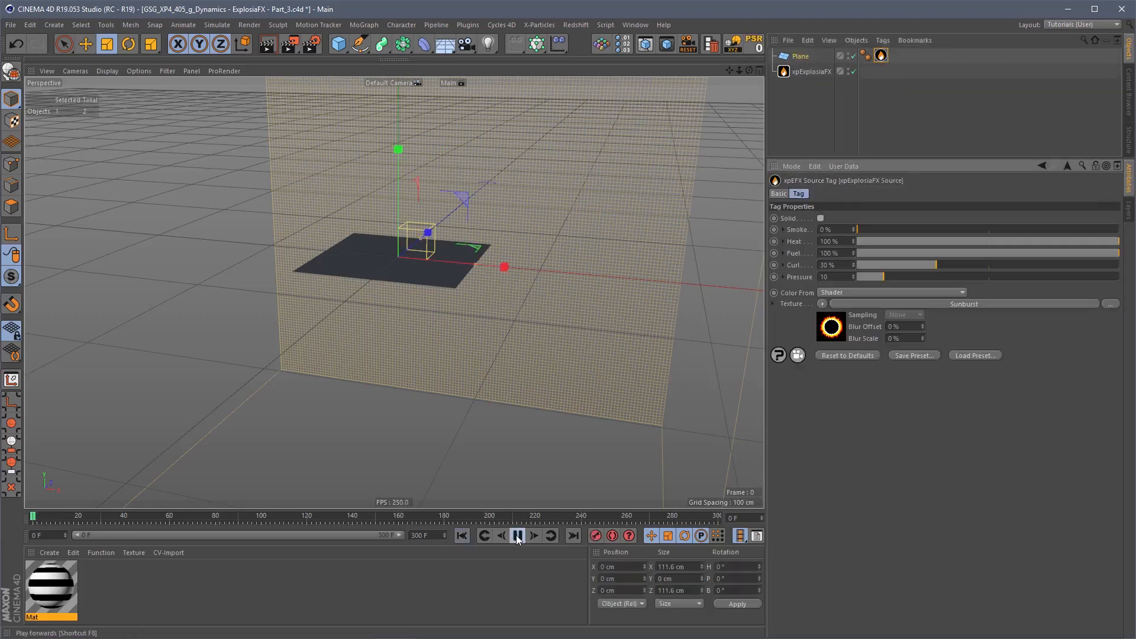
# Step: Run the simulation for a few frames and examine the Sunburst-colored emission on the plane from above and from the side
pyautogui.click(517, 536)
pyautogui.keyDown('alt'); pyautogui.moveTo(418, 248); pyautogui.dragTo(410, 402); pyautogui.keyUp('alt')
pyautogui.keyDown('alt'); pyautogui.moveTo(434, 177); pyautogui.dragTo(470, 223, button='middle'); pyautogui.keyUp('alt')
pyautogui.keyDown('alt'); pyautogui.moveTo(469, 223); pyautogui.dragTo(506, 261, button='right'); pyautogui.keyUp('alt')
pyautogui.keyDown('alt'); pyautogui.moveTo(506, 261); pyautogui.dragTo(466, 279); pyautogui.keyUp('alt')
pyautogui.keyDown('alt'); pyautogui.moveTo(466, 280); pyautogui.dragTo(463, 315, button='right'); pyautogui.keyUp('alt')
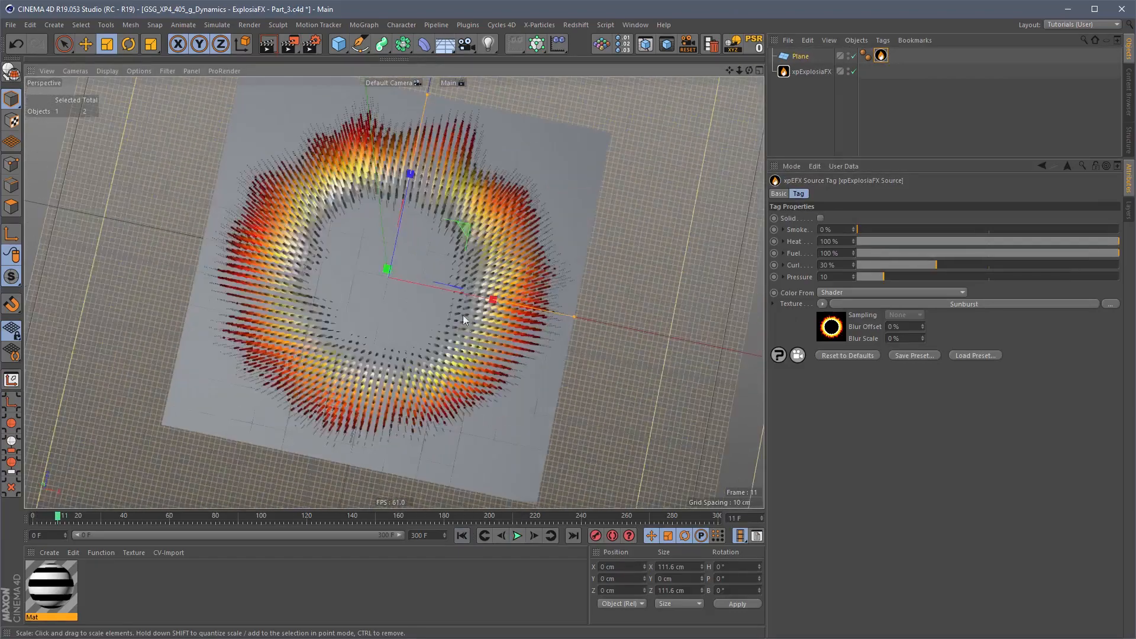
pyautogui.keyDown('alt'); pyautogui.moveTo(463, 315); pyautogui.dragTo(435, 305); pyautogui.keyUp('alt')
pyautogui.keyDown('alt'); pyautogui.moveTo(435, 304); pyautogui.dragTo(467, 288, button='right'); pyautogui.keyUp('alt')
pyautogui.keyDown('alt'); pyautogui.moveTo(468, 288); pyautogui.dragTo(460, 293); pyautogui.keyUp('alt')
pyautogui.keyDown('alt'); pyautogui.moveTo(461, 293); pyautogui.dragTo(444, 270, button='middle'); pyautogui.keyUp('alt')
pyautogui.keyDown('alt'); pyautogui.moveTo(444, 269); pyautogui.dragTo(466, 261, button='right'); pyautogui.keyUp('alt')
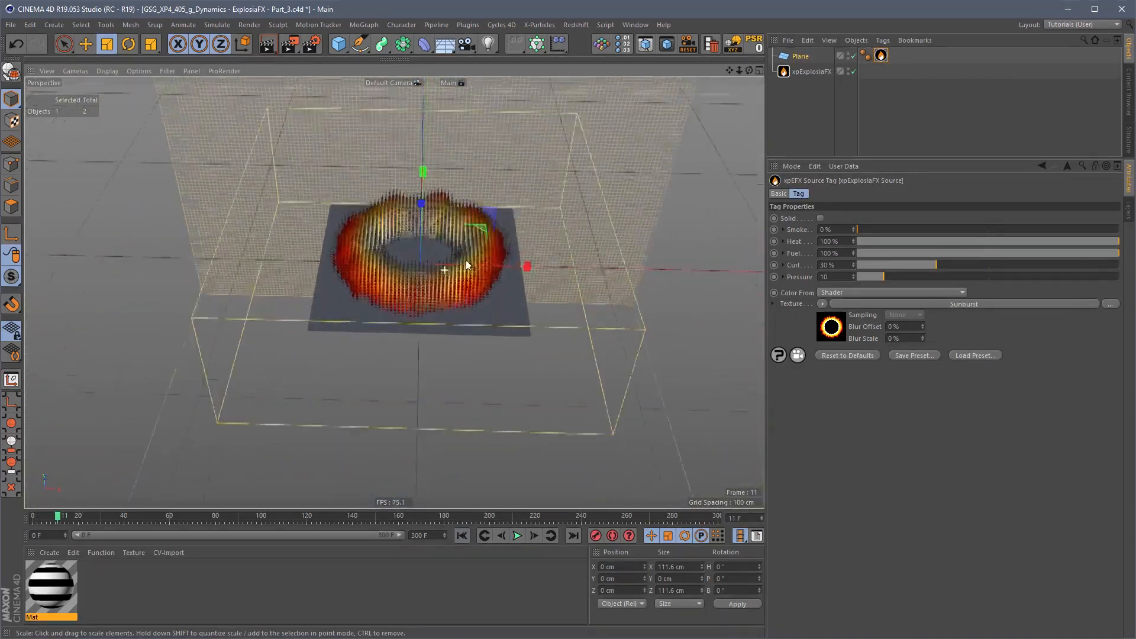
pyautogui.keyDown('alt'); pyautogui.moveTo(466, 260); pyautogui.dragTo(445, 393); pyautogui.keyUp('alt')
pyautogui.keyDown('alt'); pyautogui.moveTo(487, 294); pyautogui.dragTo(462, 338, button='middle'); pyautogui.keyUp('alt')
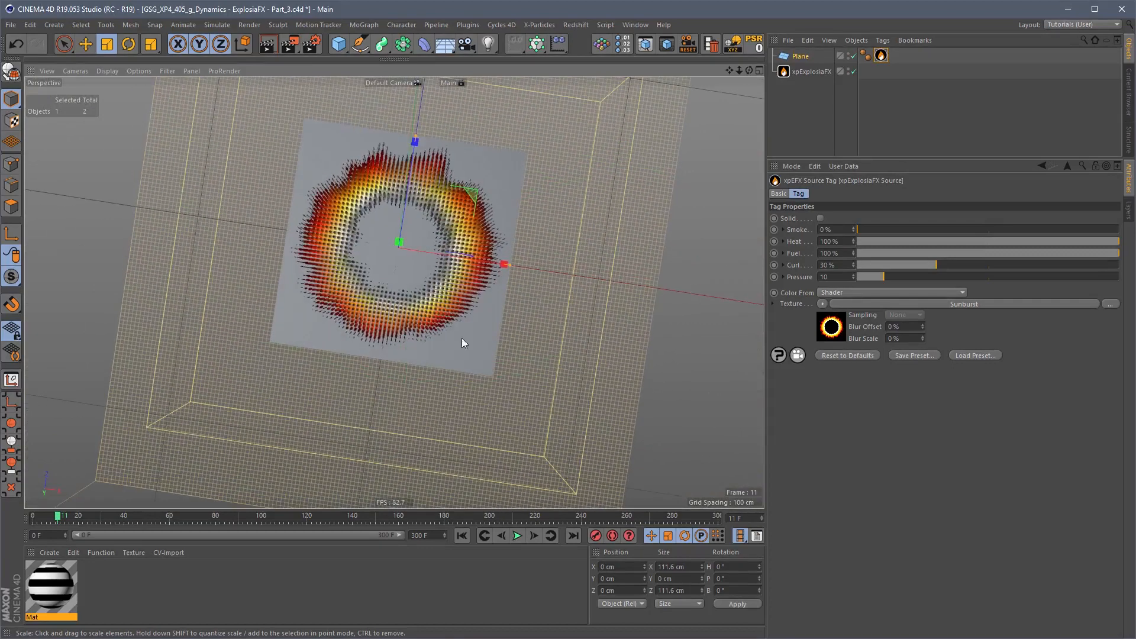
# Step: Replay the simulation from frame 0 and examine how the Sunburst colors carry through the rising fire
pyautogui.click(462, 536)
pyautogui.click(519, 536)
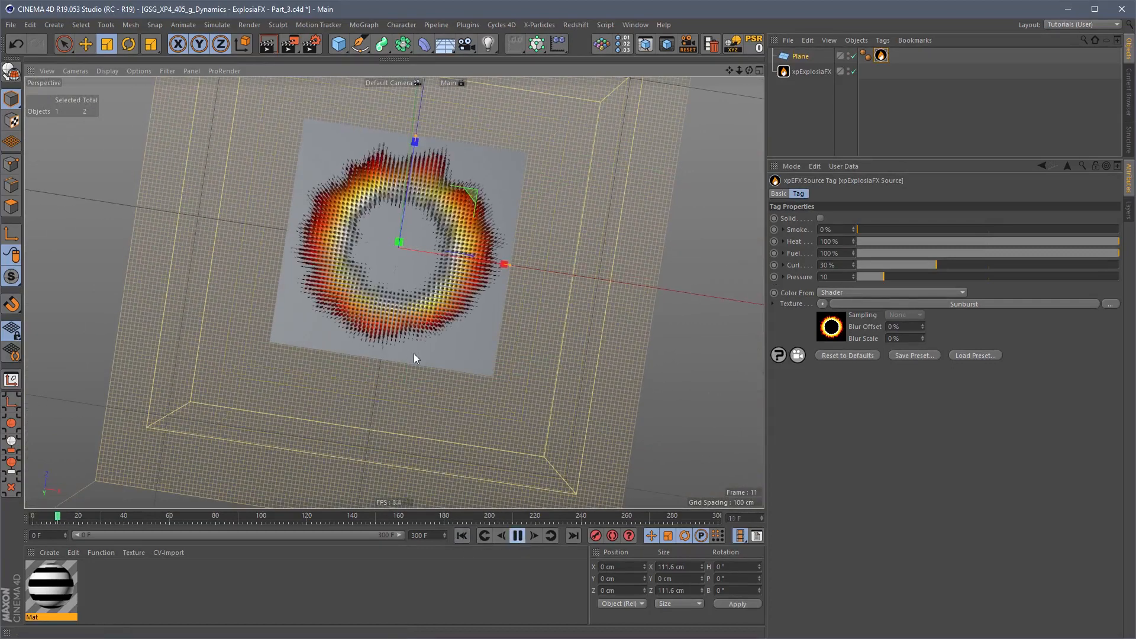
pyautogui.keyDown('alt'); pyautogui.moveTo(413, 354); pyautogui.dragTo(462, 194); pyautogui.keyUp('alt')
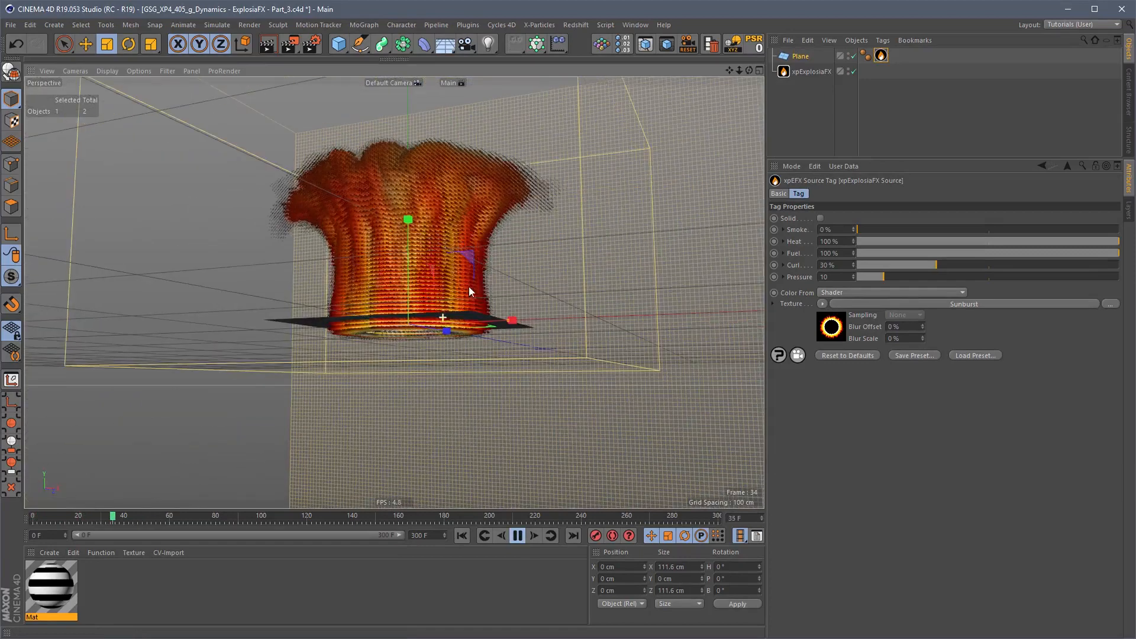
pyautogui.keyDown('alt'); pyautogui.moveTo(469, 290); pyautogui.dragTo(467, 293); pyautogui.keyUp('alt')
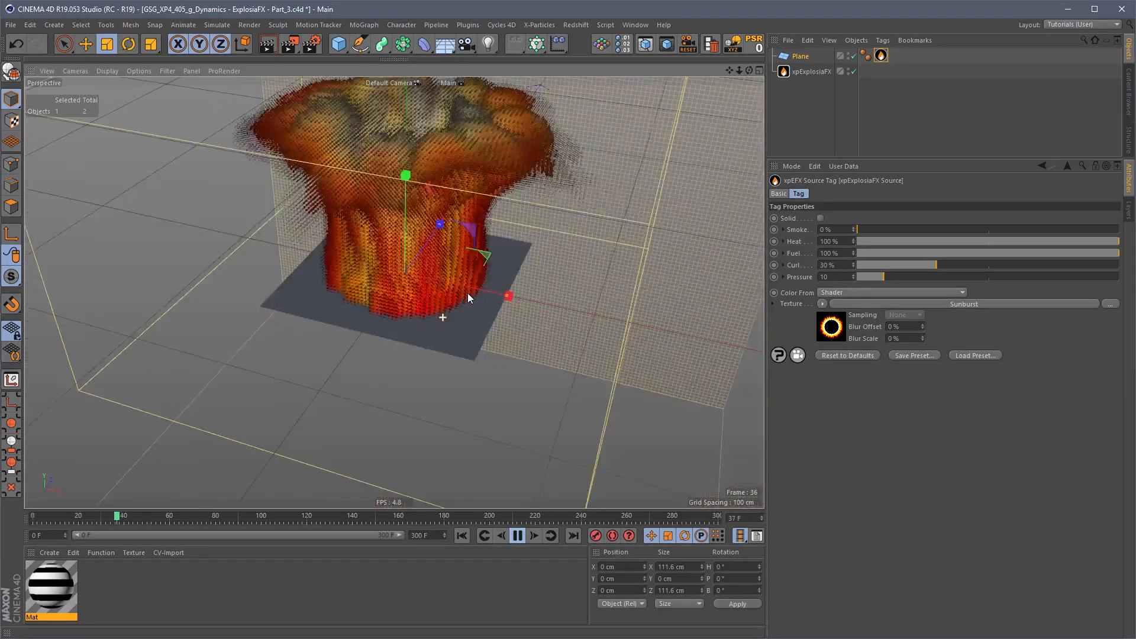
pyautogui.click(517, 538)
# Step: Replace the source tag's Sunburst texture with a Gradient shader and set its type to 2D - Four Corner
pyautogui.click(822, 303)
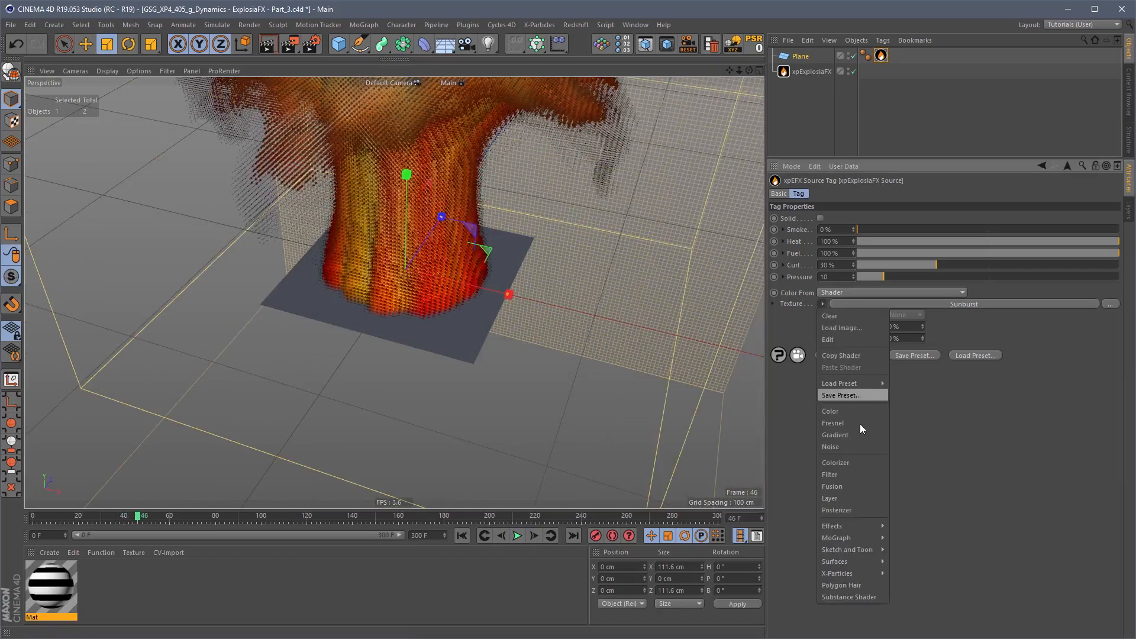
pyautogui.click(843, 434)
pyautogui.click(835, 326)
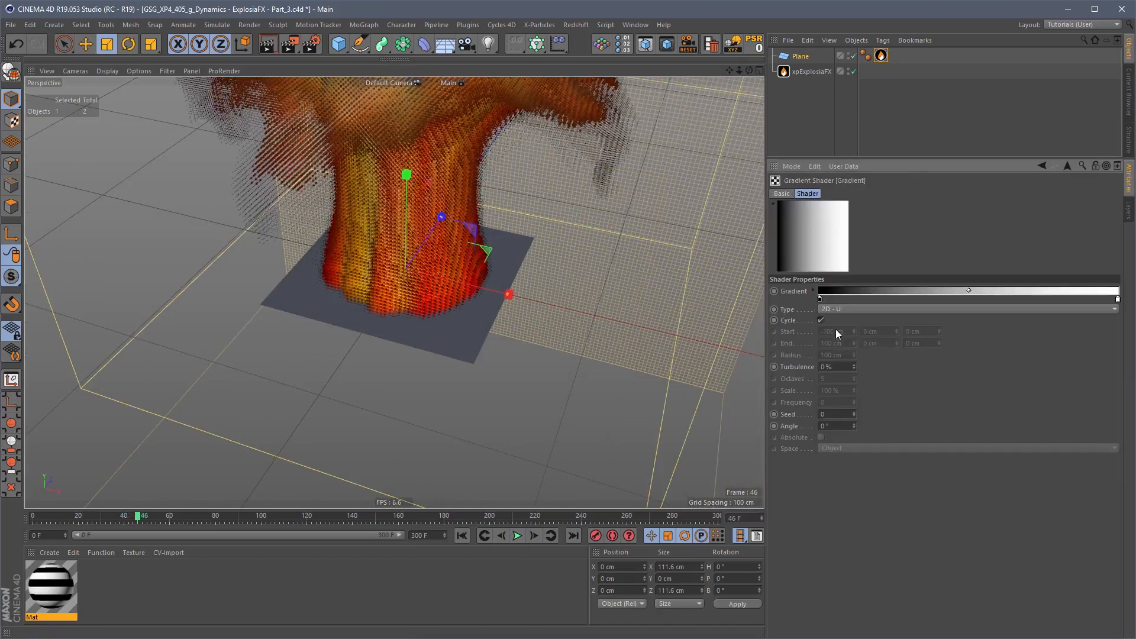
pyautogui.click(831, 309)
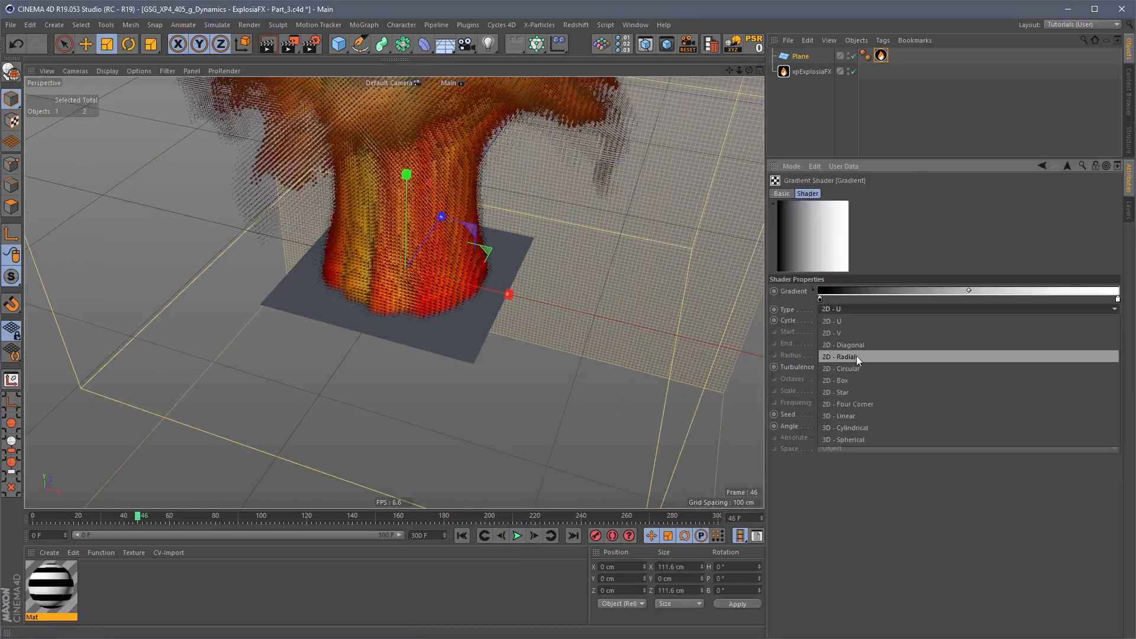
pyautogui.click(853, 405)
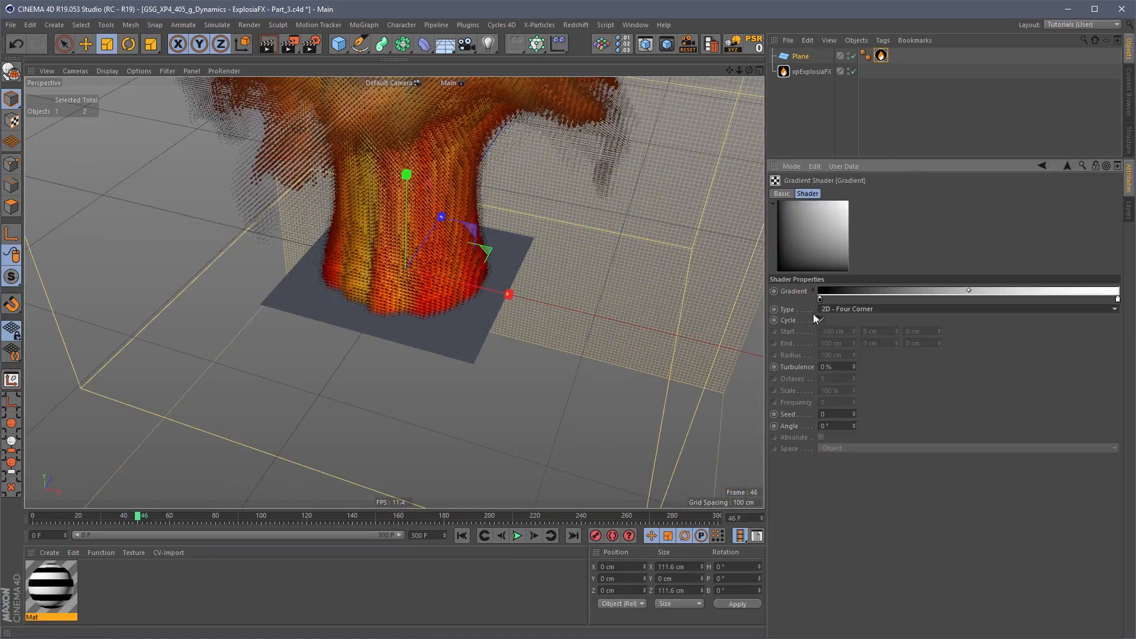
# Step: Load the multicolored pink, red, yellow, green and blue preset into the gradient
pyautogui.click(815, 291)
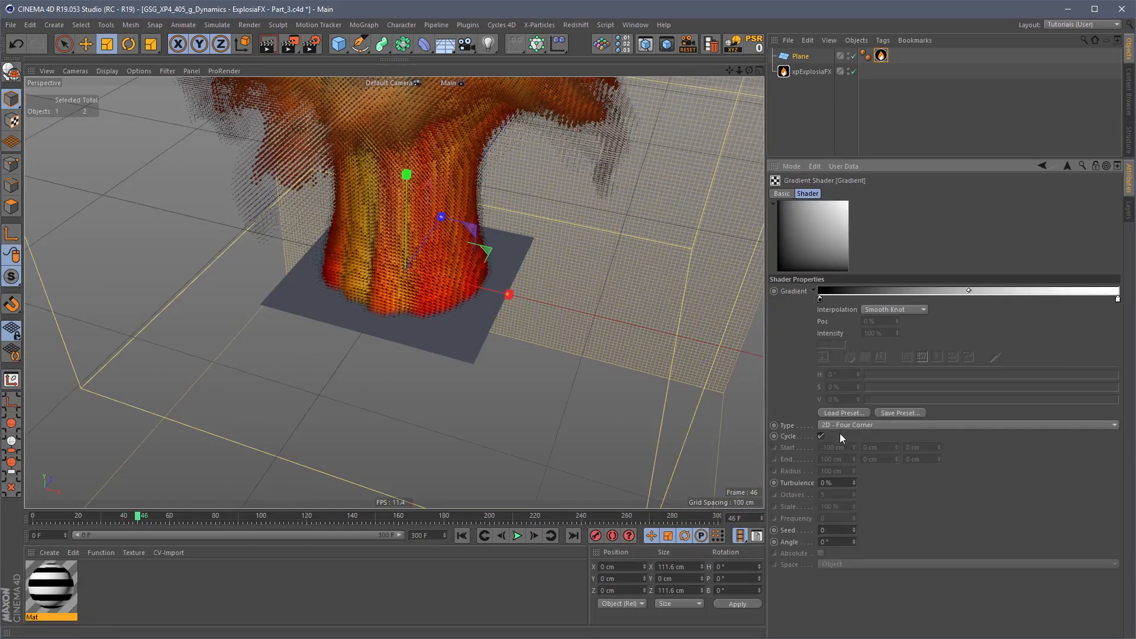
pyautogui.click(837, 413)
pyautogui.click(867, 320)
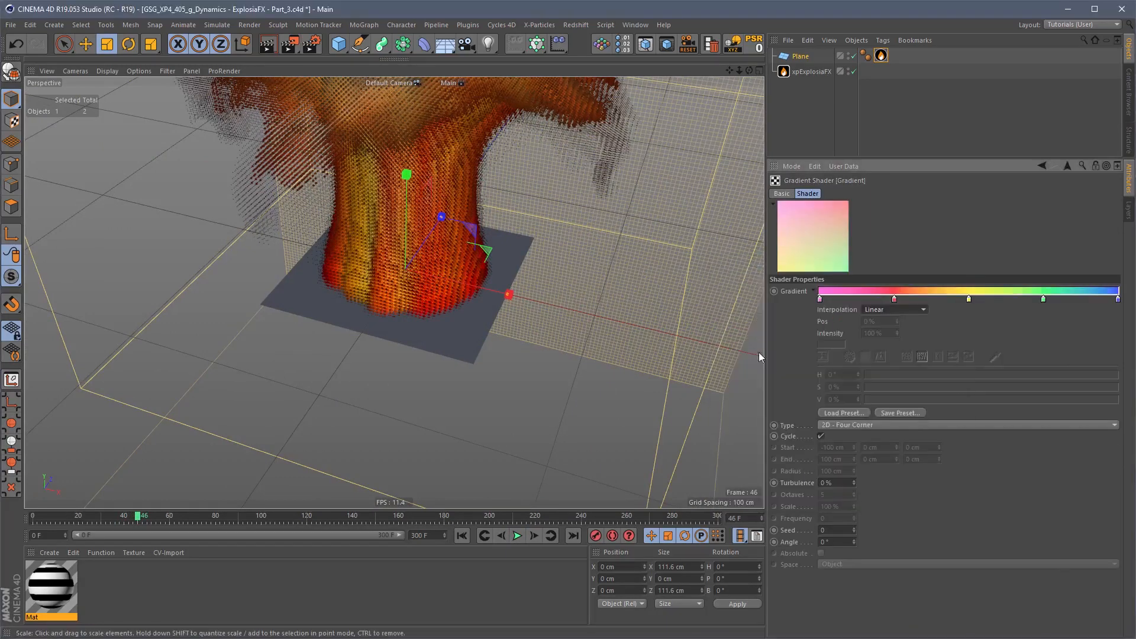
# Step: Play the simulation to examine the emission colored by the four-corner gradient, and return to frame 0
pyautogui.click(463, 536)
pyautogui.click(517, 535)
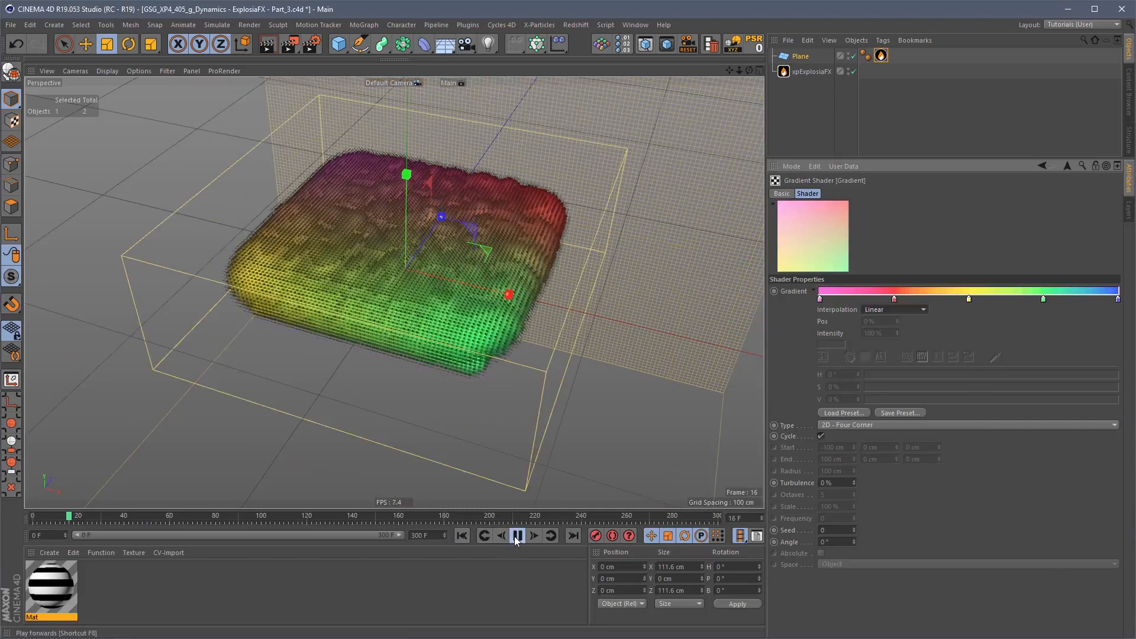
pyautogui.click(515, 539)
pyautogui.click(462, 536)
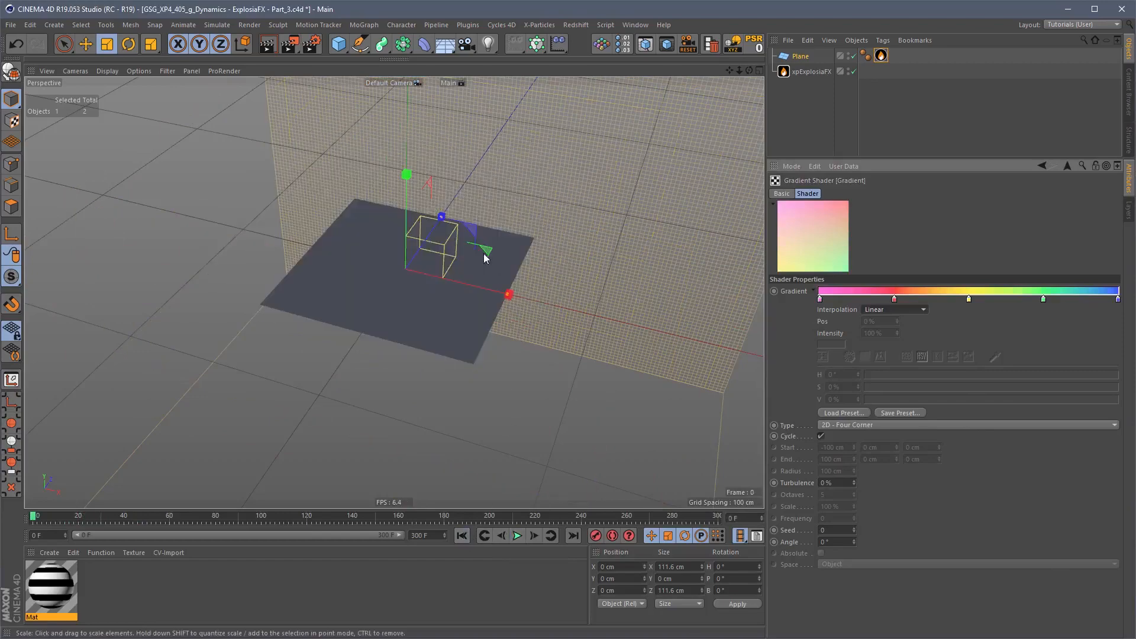
pyautogui.keyDown('alt'); pyautogui.moveTo(521, 251); pyautogui.dragTo(494, 287, button='right'); pyautogui.keyUp('alt')
pyautogui.keyDown('alt'); pyautogui.moveTo(455, 261); pyautogui.dragTo(490, 234); pyautogui.keyUp('alt')
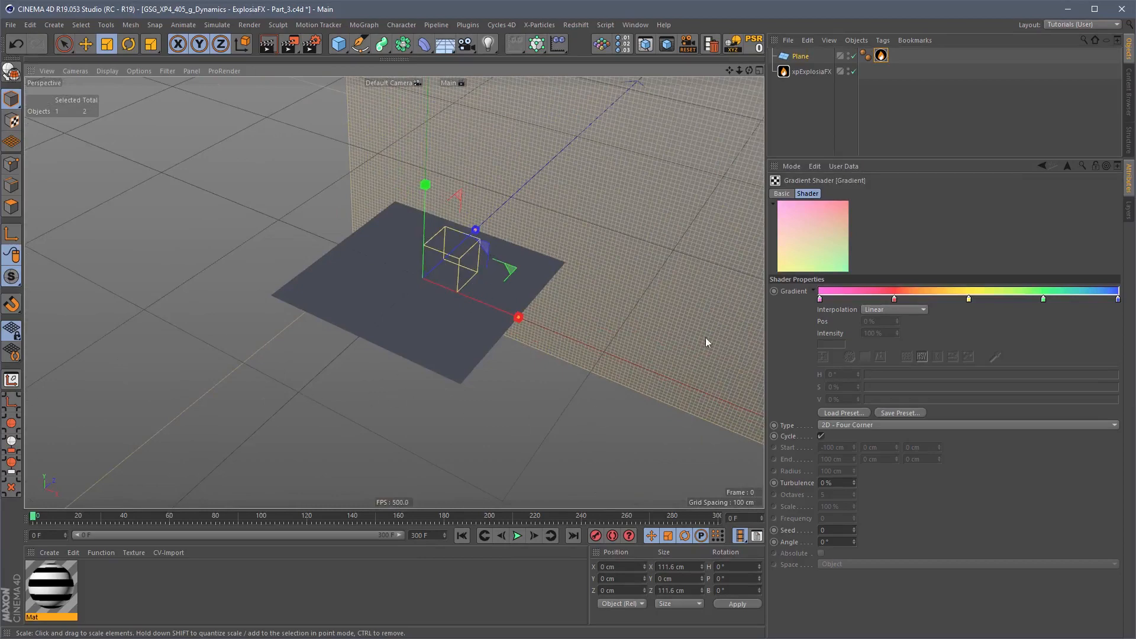
# Step: Replace the gradient with a Noise shader as the source tag's color texture and open the noise settings
pyautogui.click(893, 309)
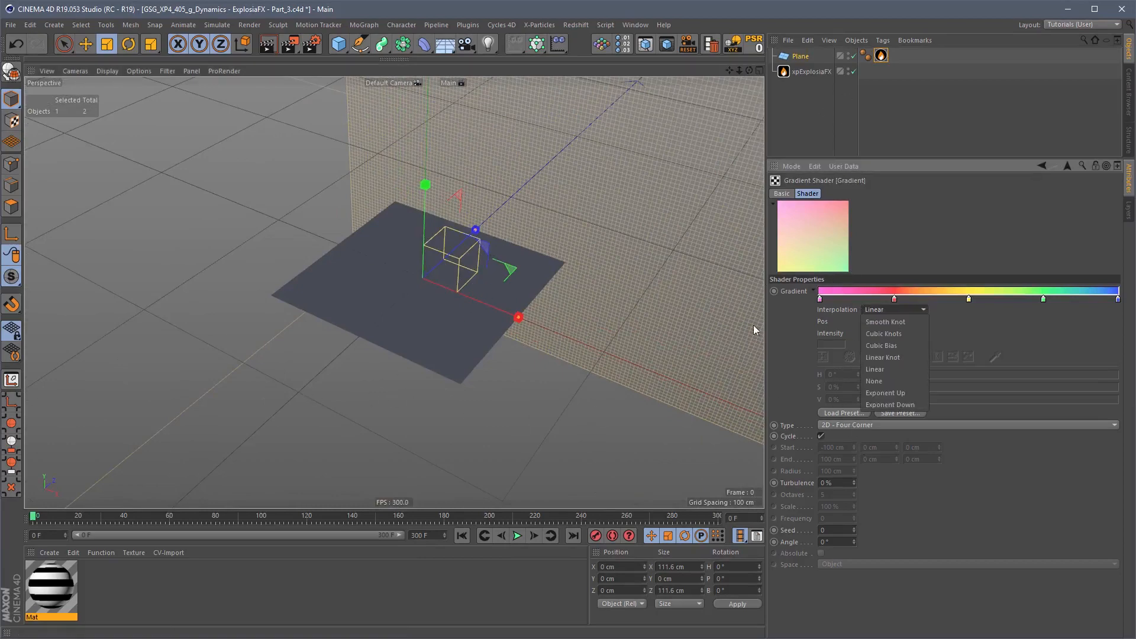
pyautogui.click(881, 55)
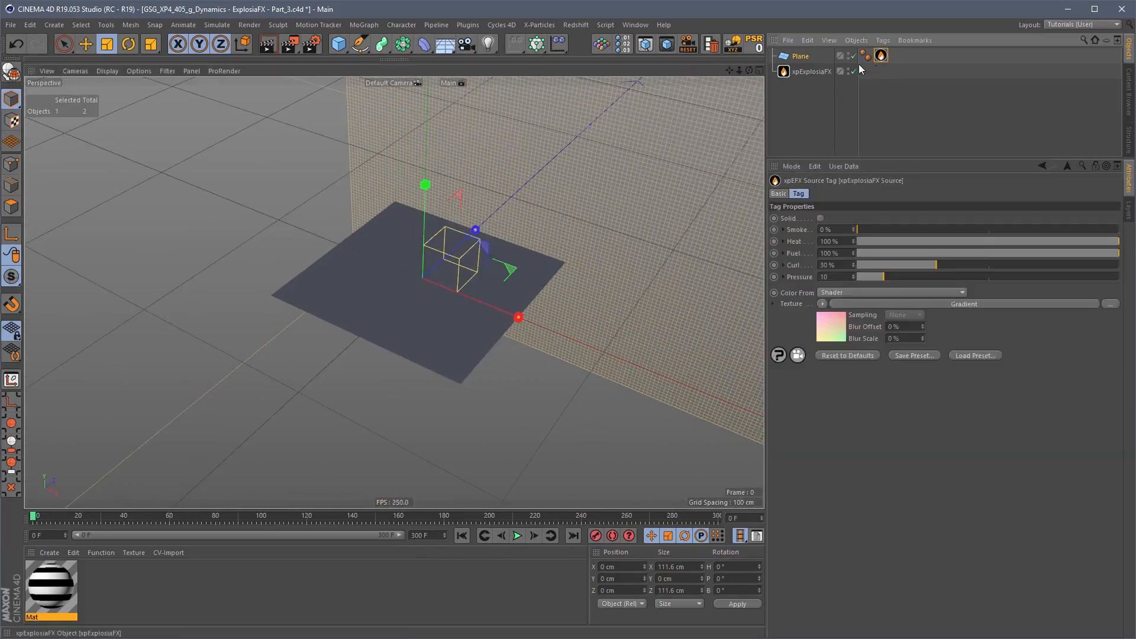
pyautogui.click(822, 304)
pyautogui.click(820, 463)
pyautogui.click(838, 335)
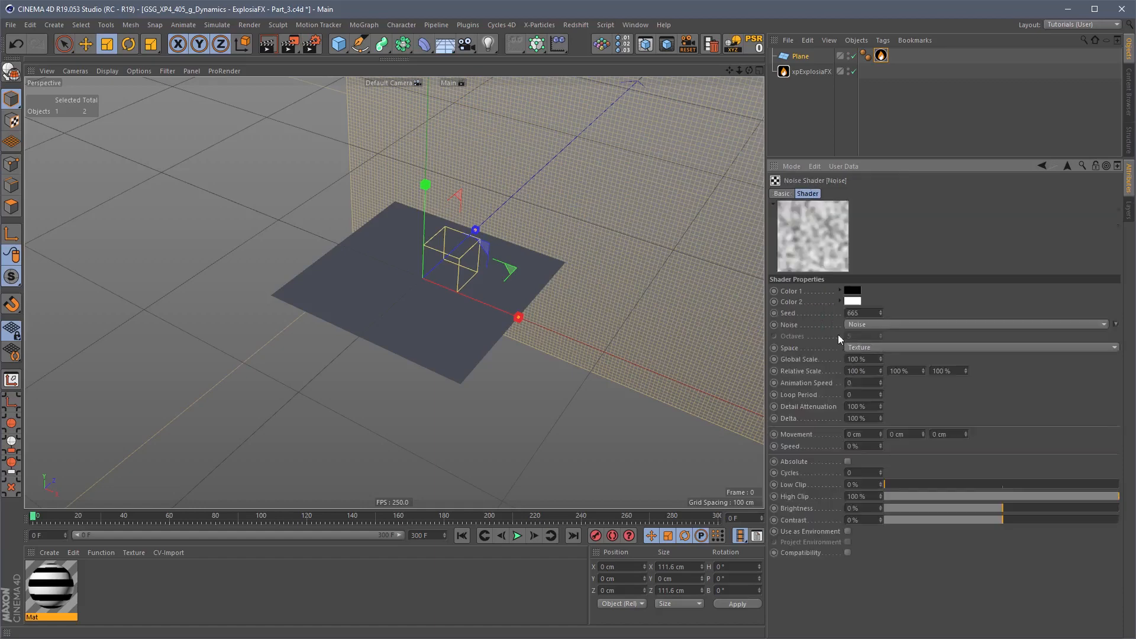
# Step: Set the noise's Low Clip to 48%, High Clip to 51%, Global Scale to 300% and Animation Speed to 1
pyautogui.moveTo(968, 484); pyautogui.dragTo(999, 495)
pyautogui.write('300')
pyautogui.press('Return')
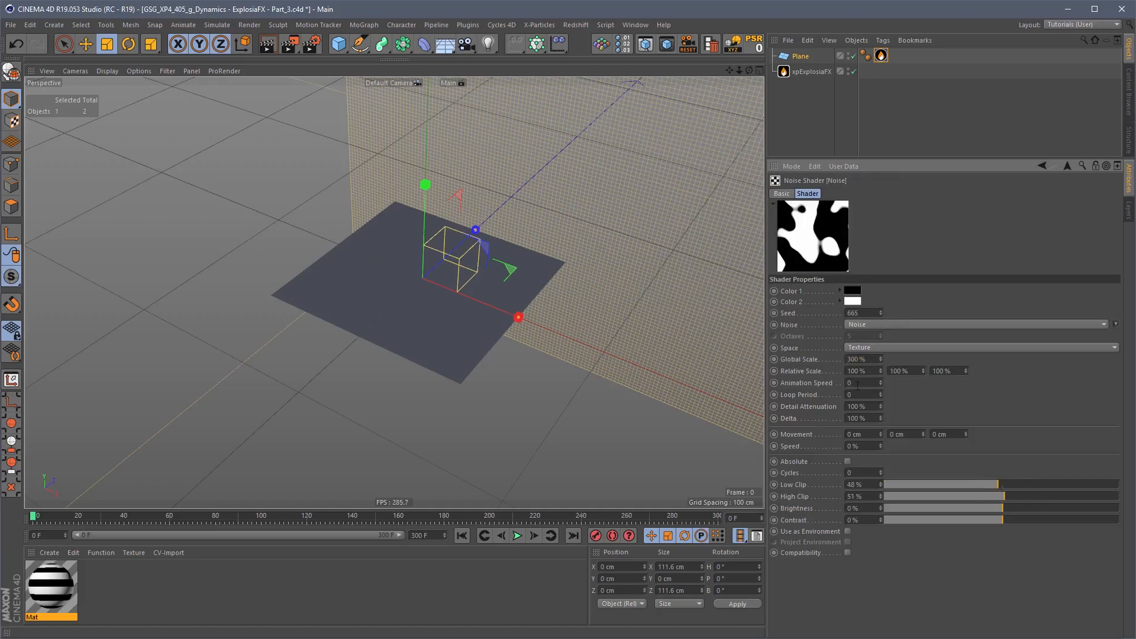
# Step: Play the simulation for about 40 frames and examine the black-and-white noise-colored emission
pyautogui.click(516, 536)
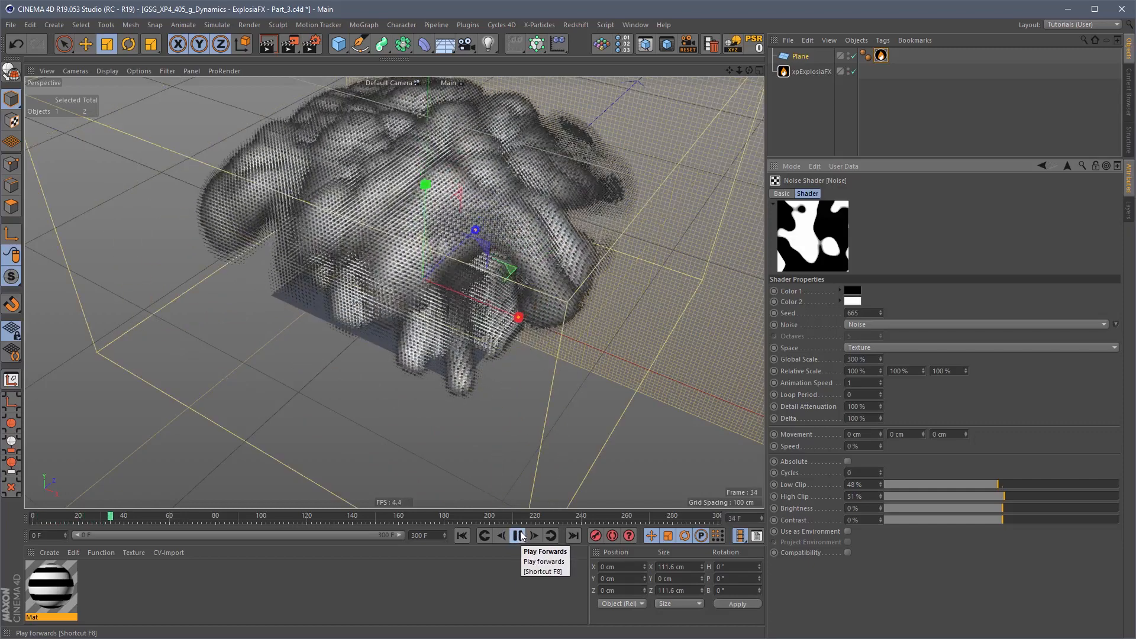
pyautogui.click(517, 537)
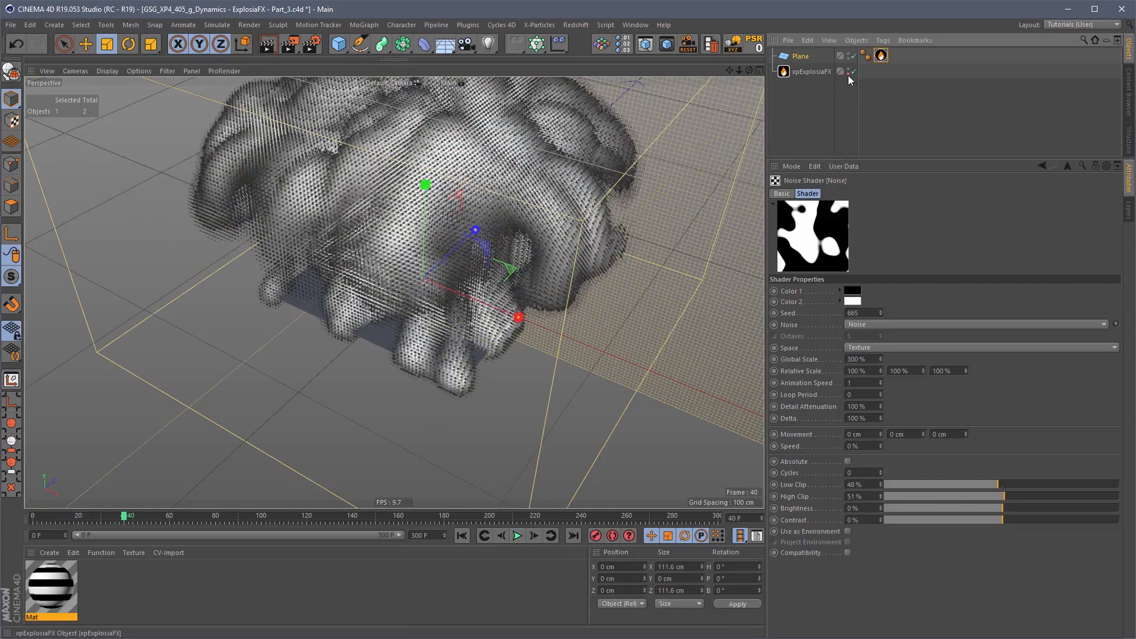
pyautogui.click(864, 97)
pyautogui.keyDown('alt'); pyautogui.moveTo(481, 219); pyautogui.dragTo(551, 261); pyautogui.keyUp('alt')
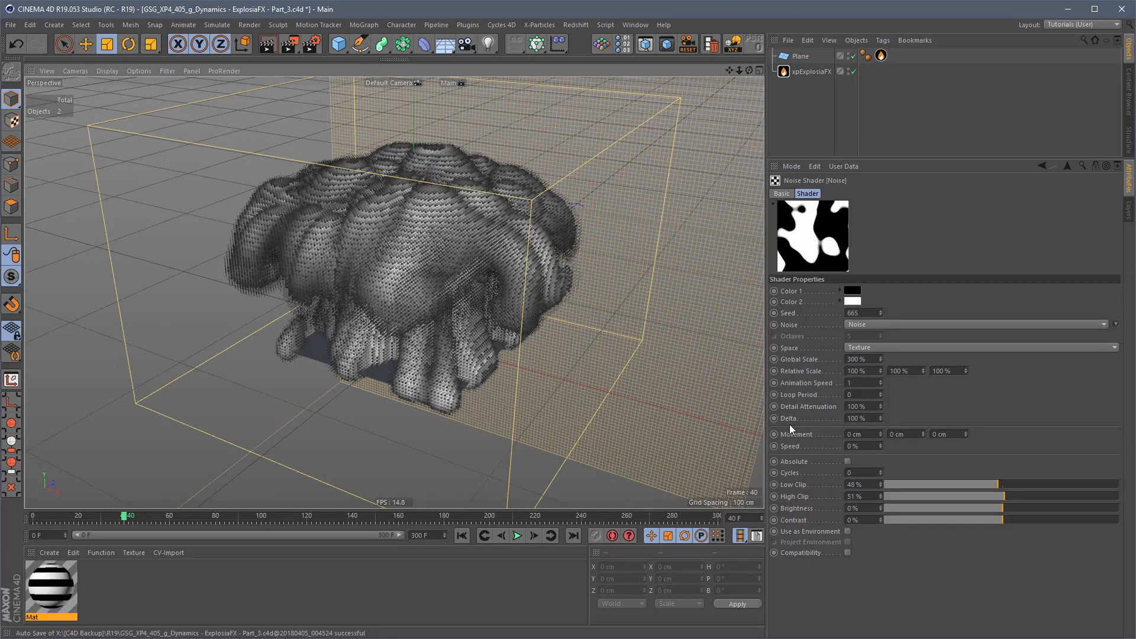
pyautogui.click(340, 97)
pyautogui.press('Delete')
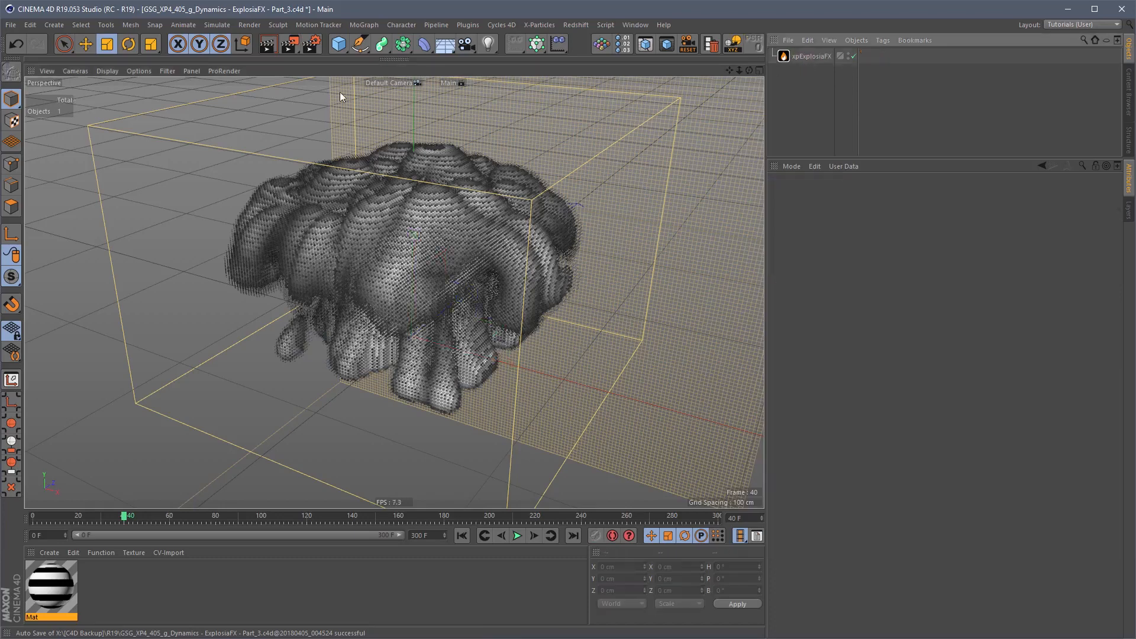
pyautogui.click(462, 535)
pyautogui.hotkey('ctrl', 'z')
# Step: Examine the source tag's color source options, the custom map options under Heat and the Noise texture settings
pyautogui.click(882, 55)
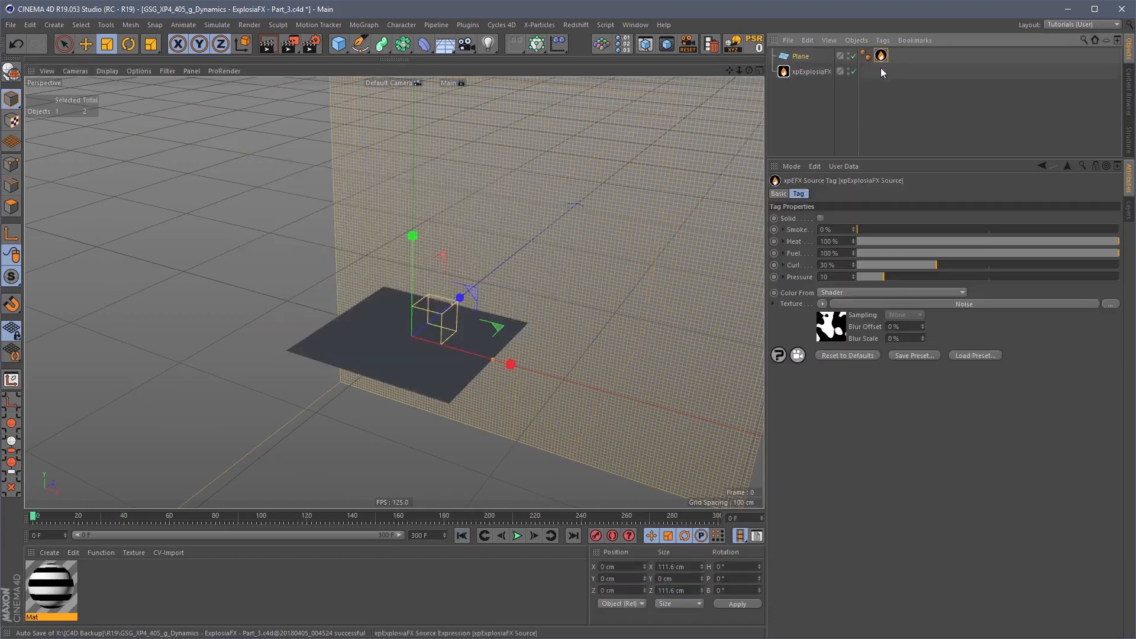
pyautogui.click(837, 290)
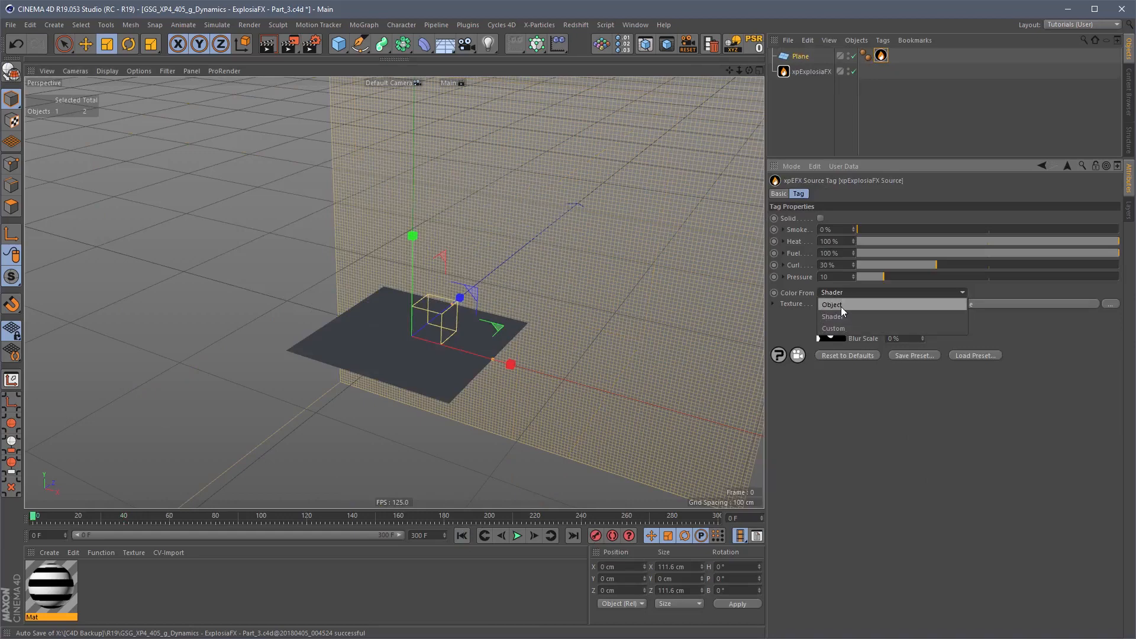
pyautogui.click(792, 315)
pyautogui.click(784, 241)
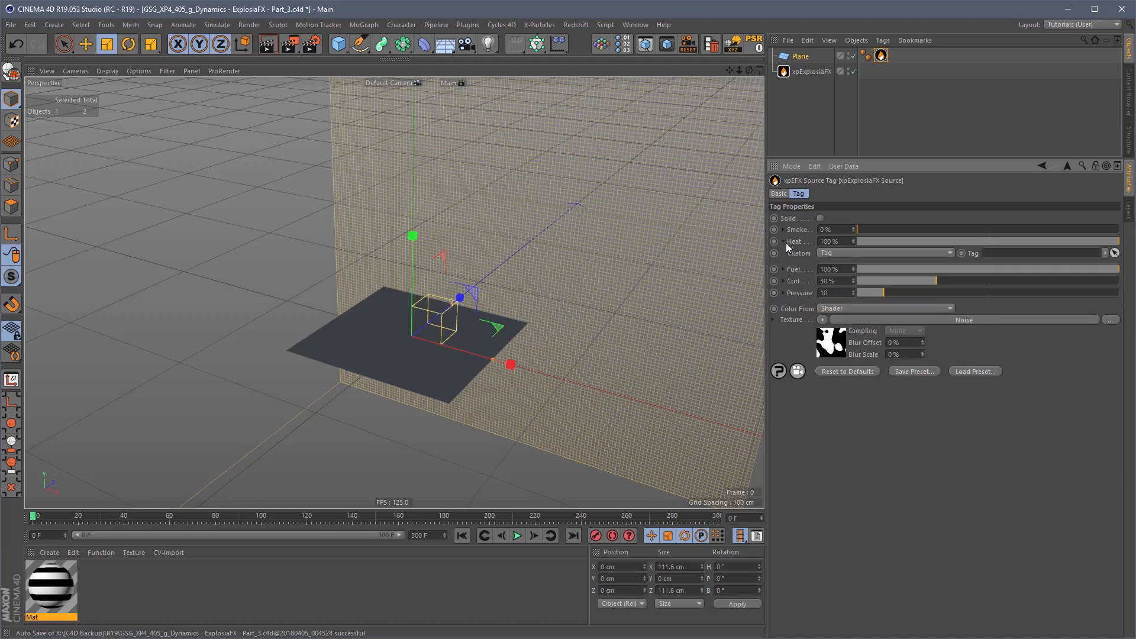
pyautogui.click(871, 253)
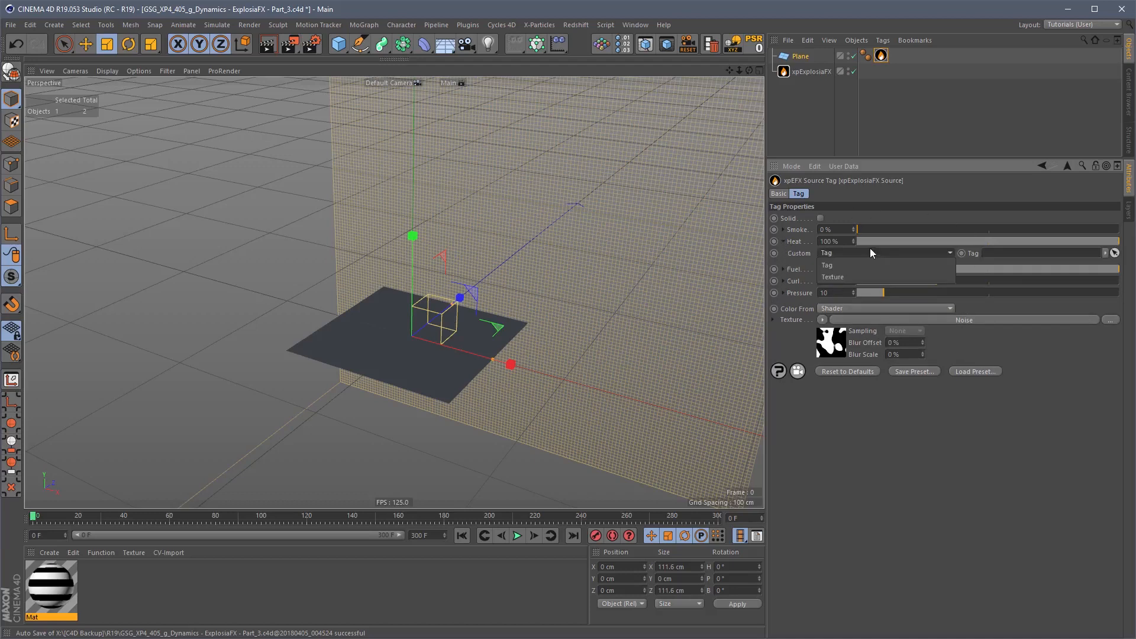
pyautogui.click(860, 277)
pyautogui.click(783, 242)
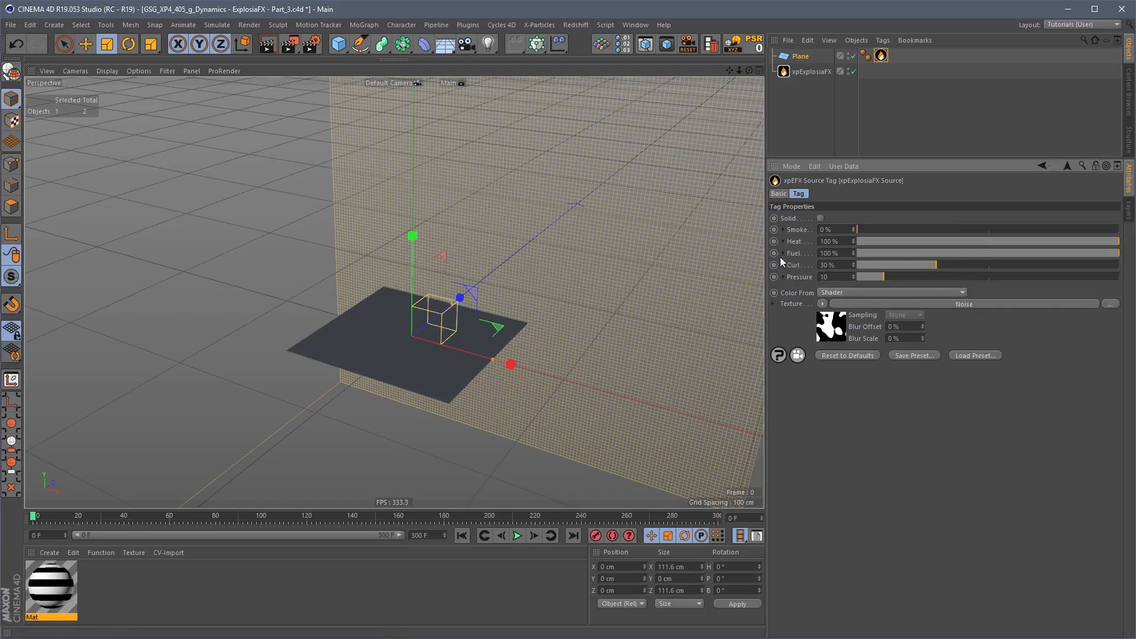
pyautogui.click(783, 277)
pyautogui.click(783, 277)
pyautogui.click(773, 303)
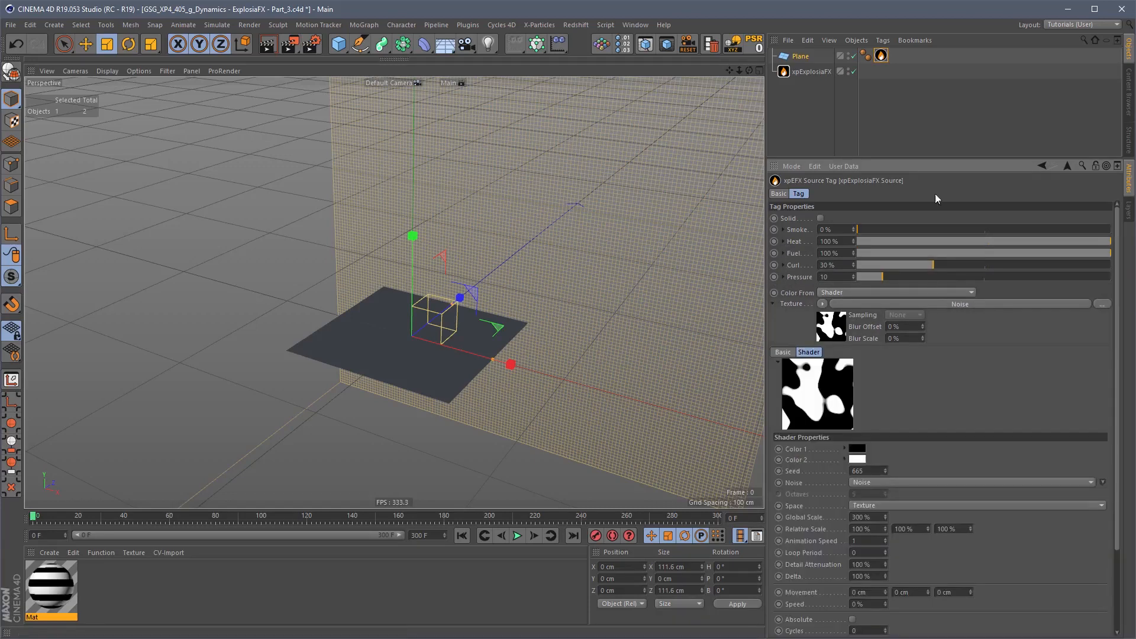
# Step: Delete the plane emitter and show the Solver settings of the ExplosiaFX object
pyautogui.click(799, 56)
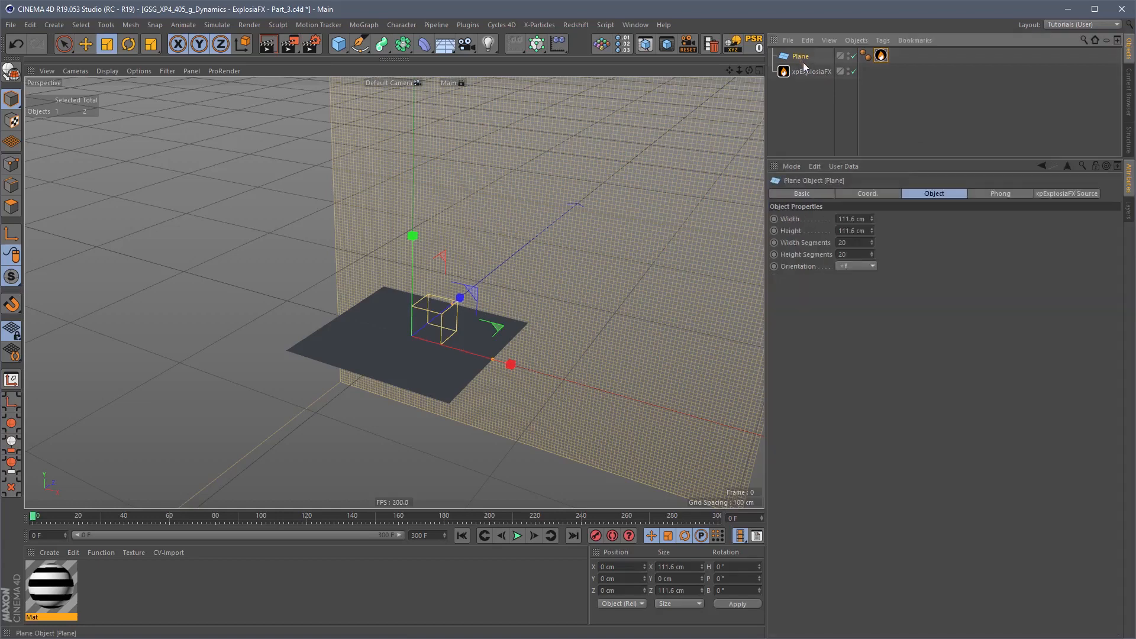
pyautogui.press('Delete')
pyautogui.click(808, 57)
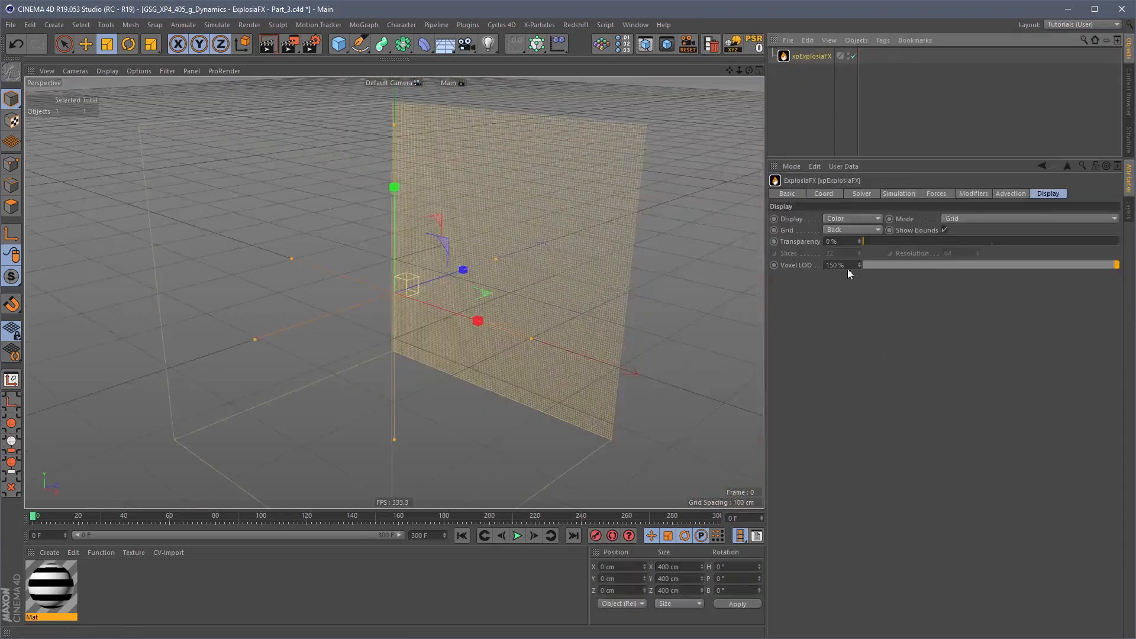
pyautogui.click(858, 194)
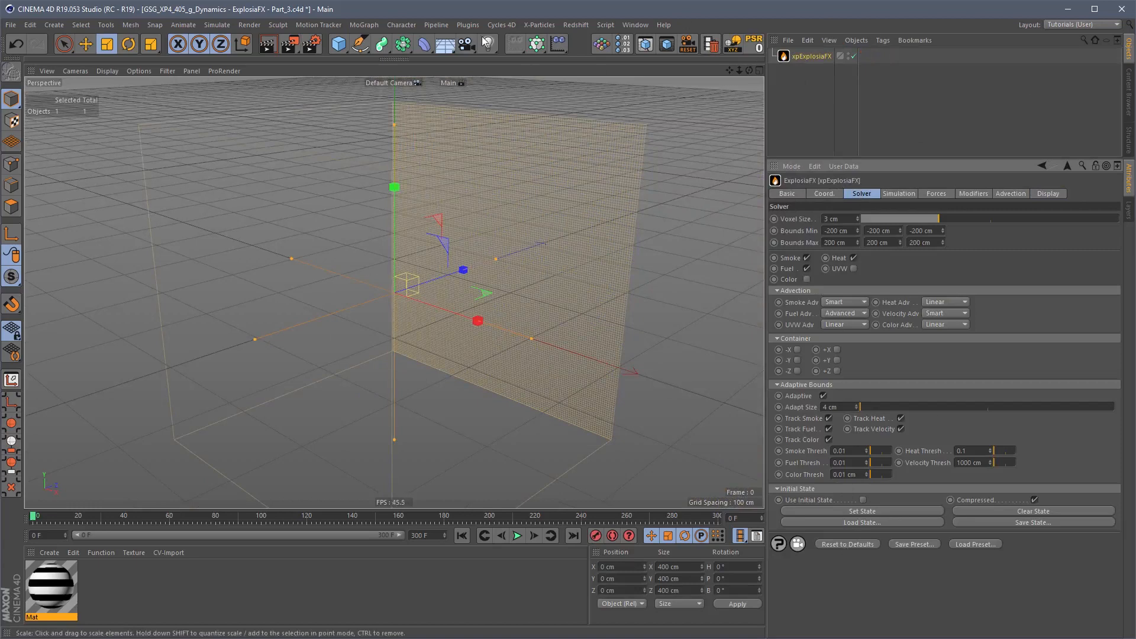
pyautogui.click(339, 43)
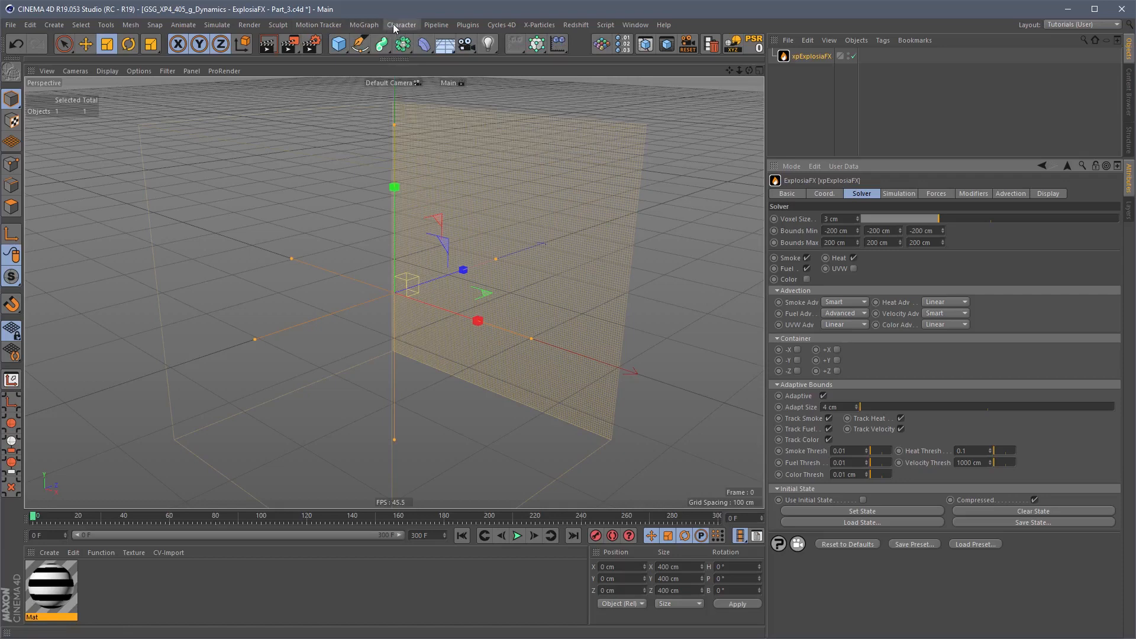
pyautogui.click(368, 49)
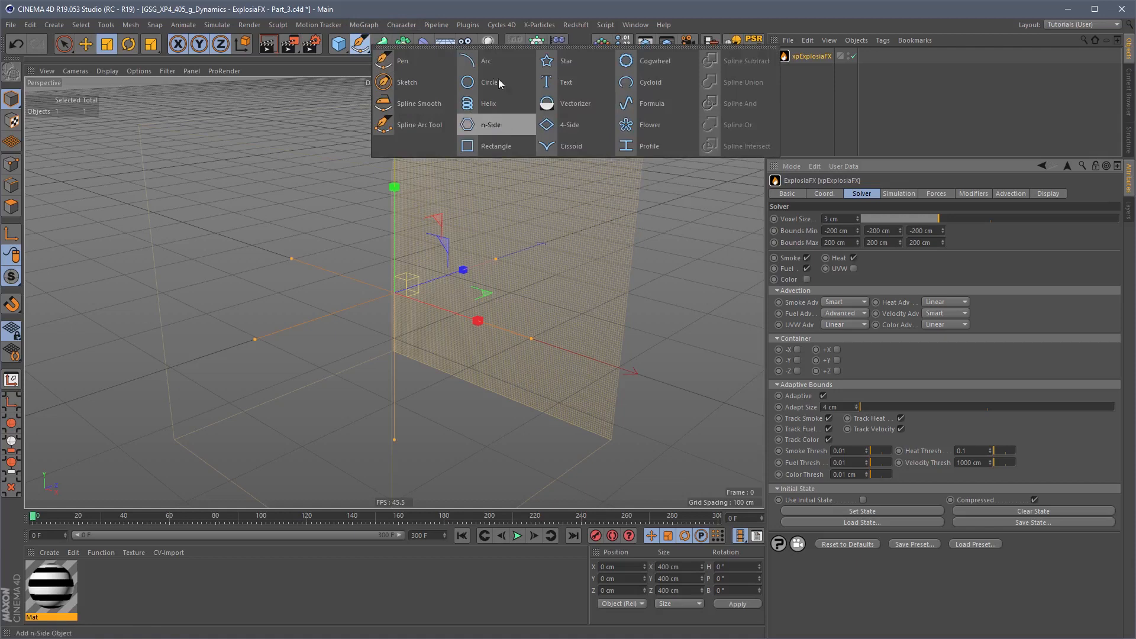
pyautogui.click(403, 44)
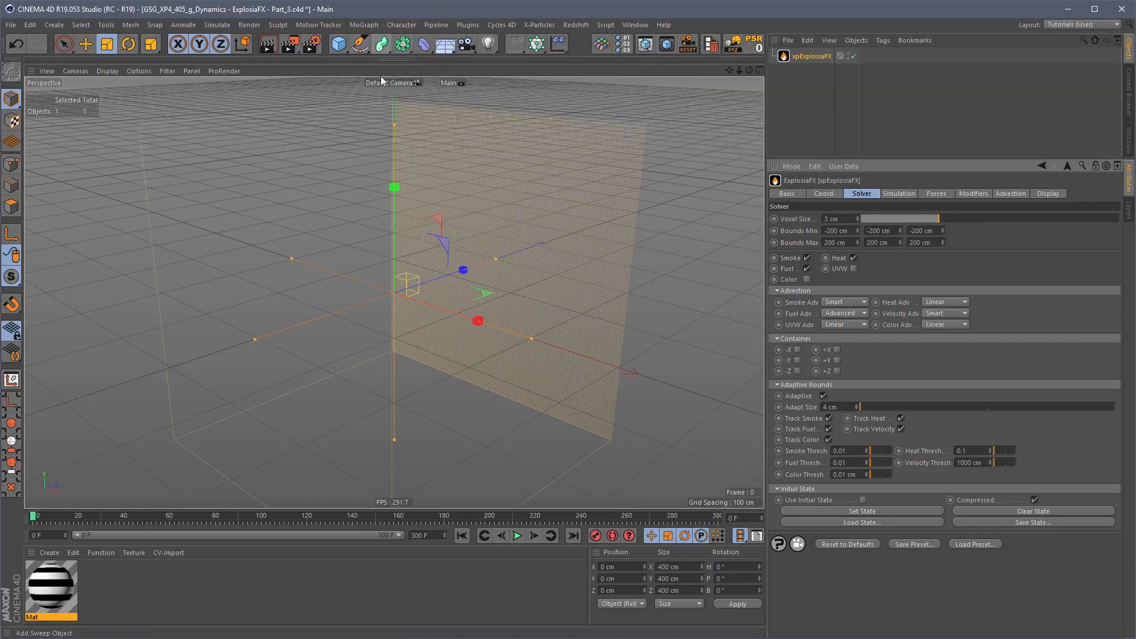
# Step: Add a MoSpline, nest it under a Sweep object and add an n-Side spline as the sweep's profile
pyautogui.click(536, 44)
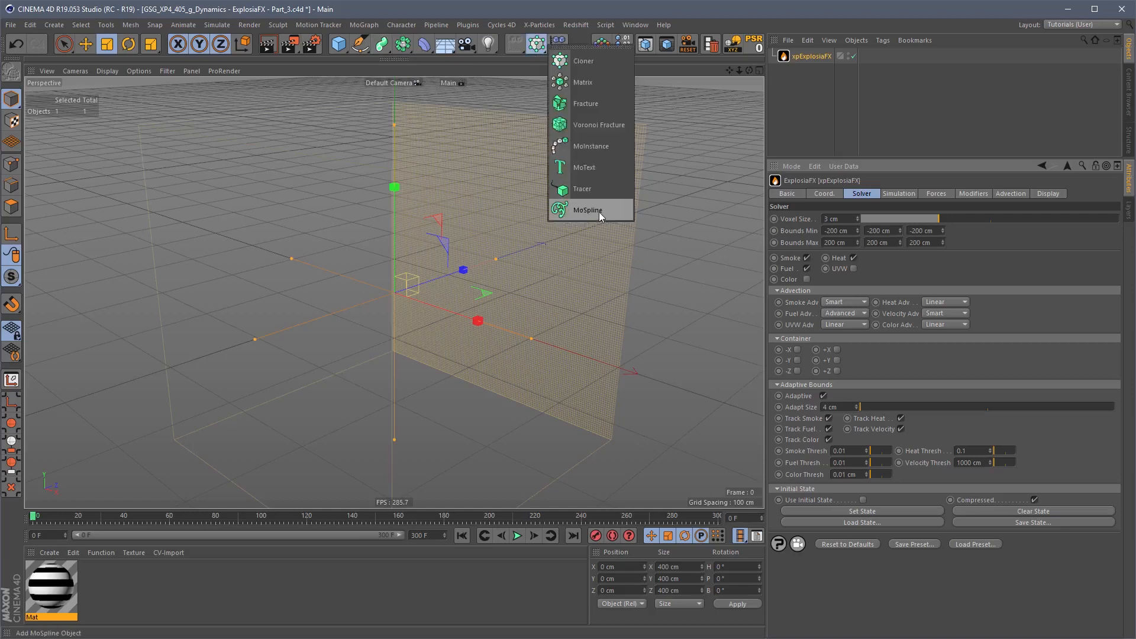
pyautogui.click(592, 210)
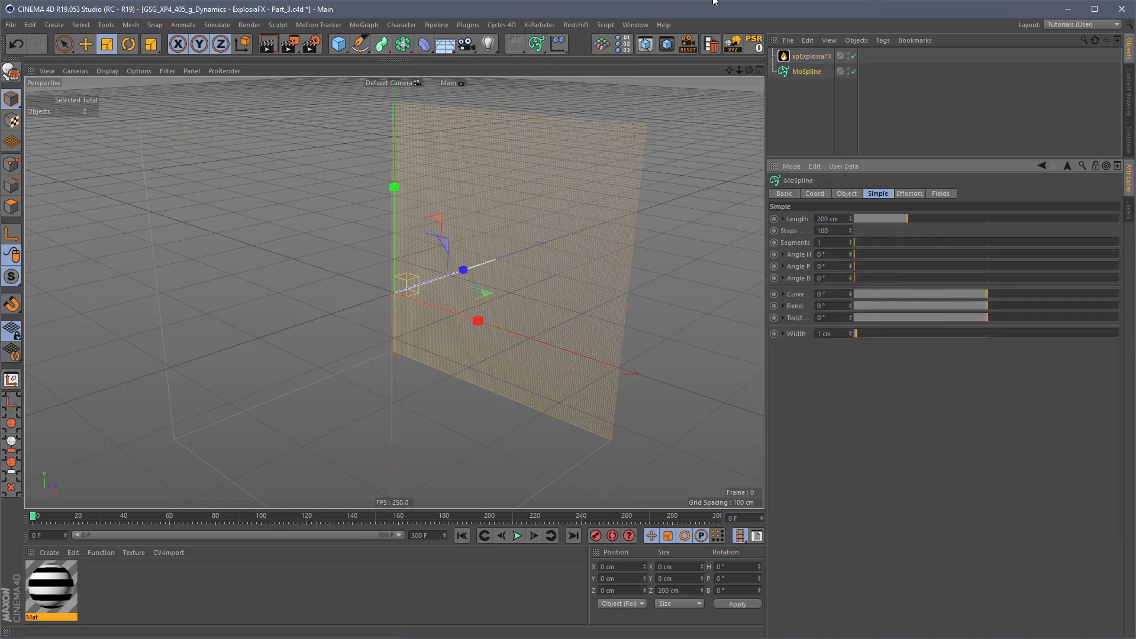
pyautogui.click(382, 44)
pyautogui.keyDown('alt'); pyautogui.click(447, 148); pyautogui.keyUp('alt')
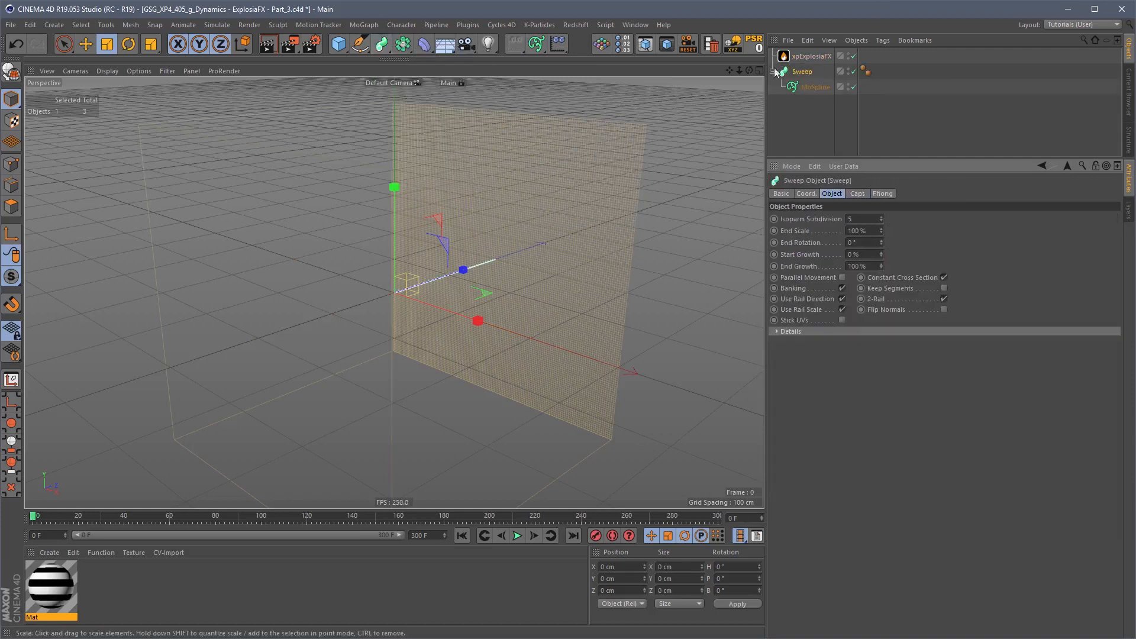
pyautogui.click(360, 44)
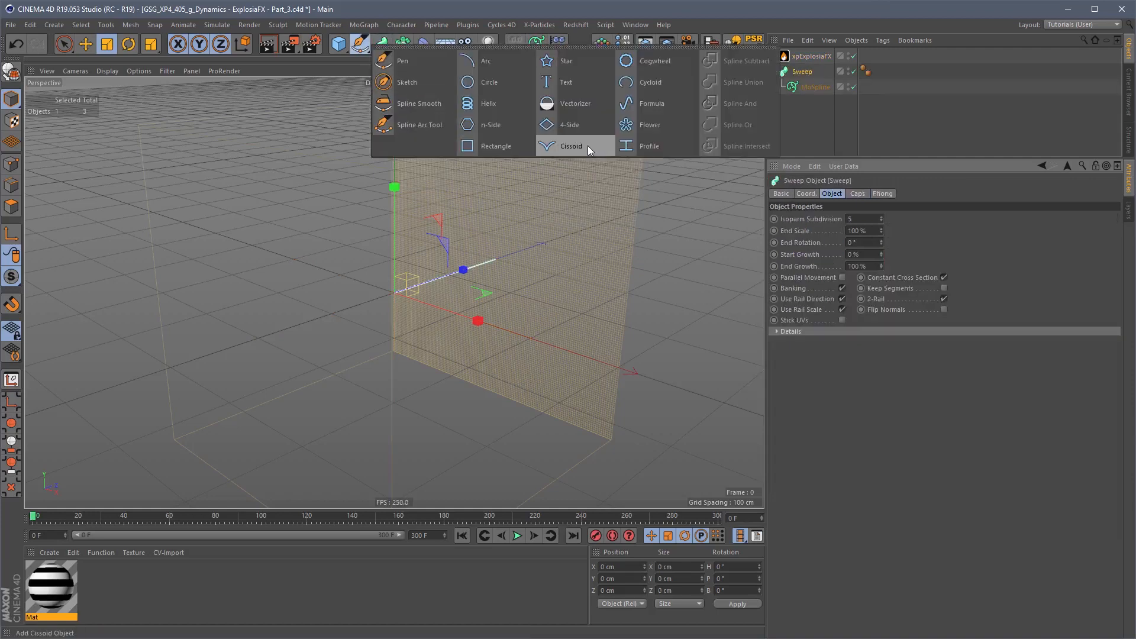
pyautogui.keyDown('shift'); pyautogui.click(510, 123); pyautogui.keyUp('shift')
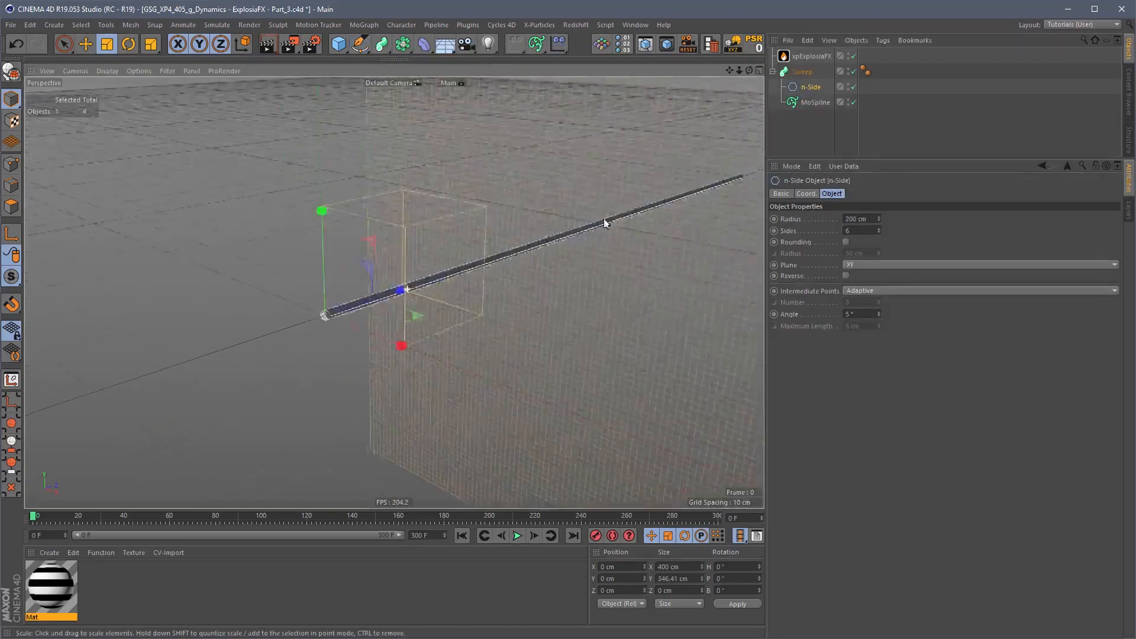
# Step: Try a larger width on the MoSpline and reset it to 1 cm
pyautogui.scroll(5, 682, 203)
pyautogui.keyDown('alt'); pyautogui.moveTo(682, 203); pyautogui.dragTo(657, 205); pyautogui.keyUp('alt')
pyautogui.keyDown('alt'); pyautogui.moveTo(656, 200); pyautogui.dragTo(485, 248, button='middle'); pyautogui.keyUp('alt')
pyautogui.click(816, 102)
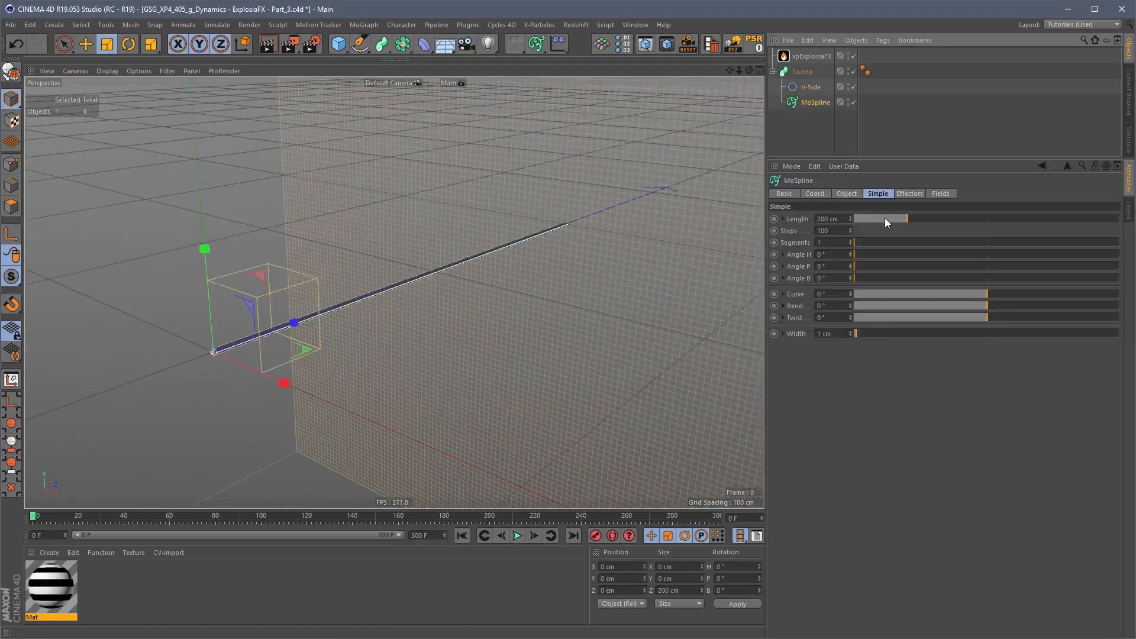
pyautogui.moveTo(879, 335); pyautogui.dragTo(914, 344)
pyautogui.write('1')
pyautogui.press('Return')
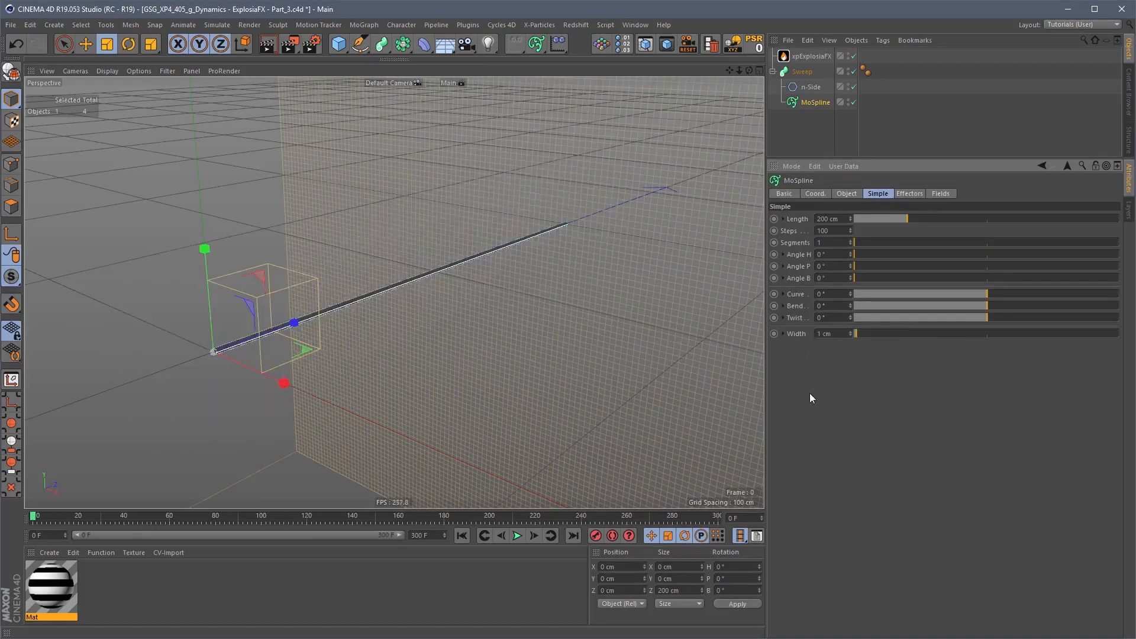
# Step: Add a Formula effector to the MoSpline, and switch its rotation parameter on and off again
pyautogui.keyDown('alt'); pyautogui.moveTo(403, 260); pyautogui.dragTo(532, 236, button='middle'); pyautogui.keyUp('alt')
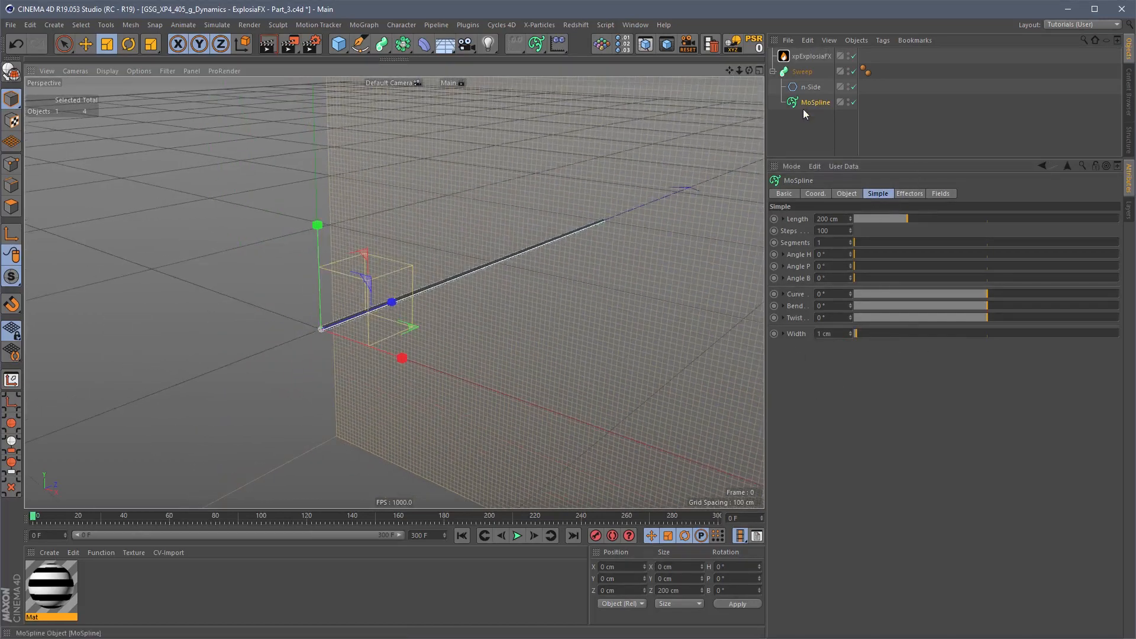
pyautogui.moveTo(558, 44); pyautogui.dragTo(610, 149)
pyautogui.moveTo(520, 240)
pyautogui.keyDown('alt'); pyautogui.mouseDown()
pyautogui.moveTo(532, 247)
pyautogui.moveTo(525, 223)
pyautogui.moveTo(536, 234)
pyautogui.mouseUp(); pyautogui.keyUp('alt')
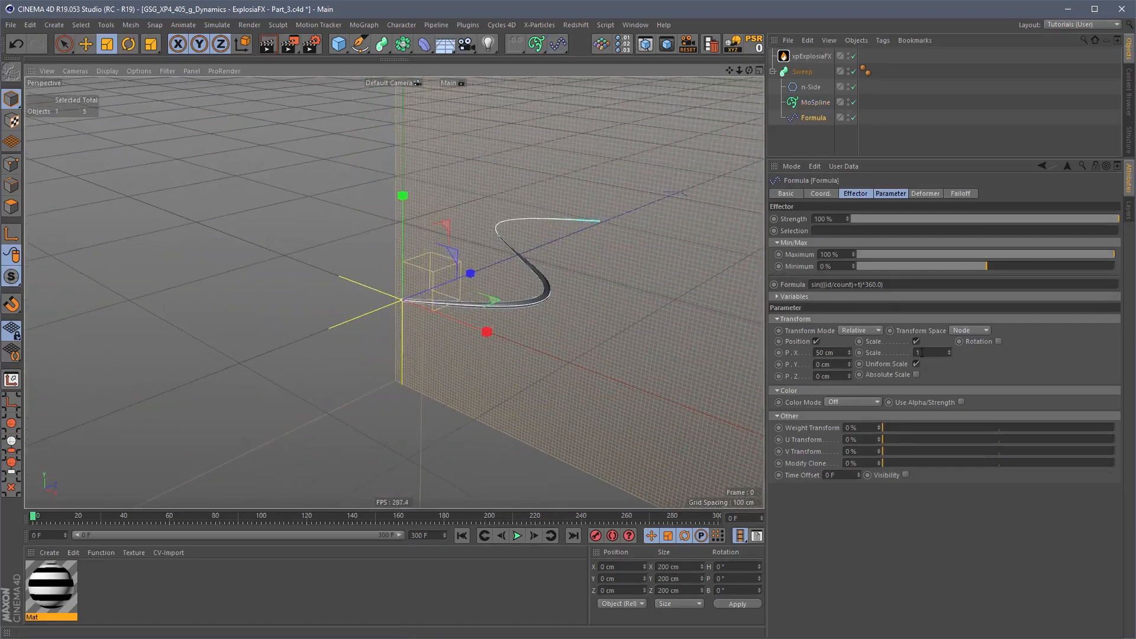
pyautogui.click(999, 342)
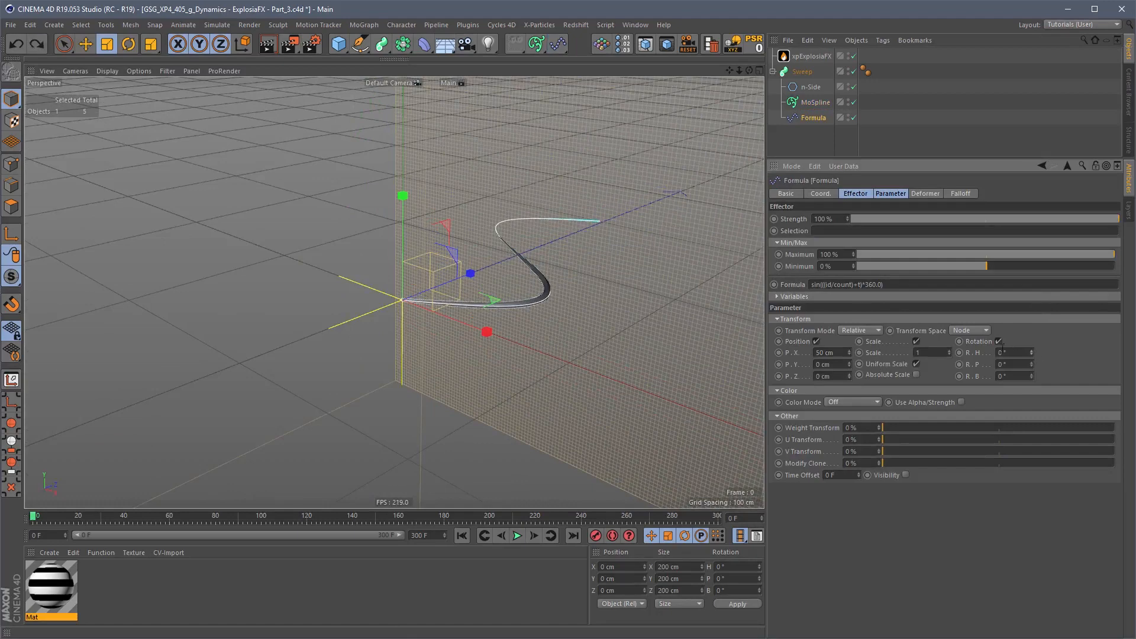
pyautogui.click(999, 342)
# Step: Apply an xpExplosiaFX source tag to the Sweep object
pyautogui.keyDown('alt'); pyautogui.moveTo(536, 263); pyautogui.dragTo(491, 290); pyautogui.keyUp('alt')
pyautogui.rightClick(802, 71)
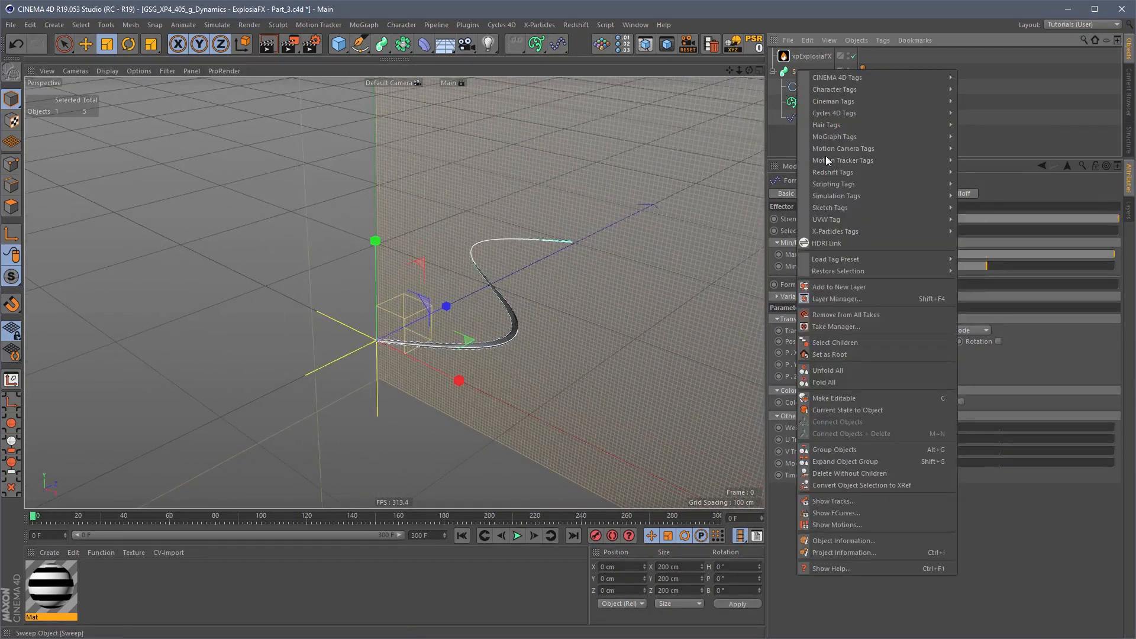
pyautogui.moveTo(876, 232)
pyautogui.moveTo(989, 232)
pyautogui.moveTo(1069, 243)
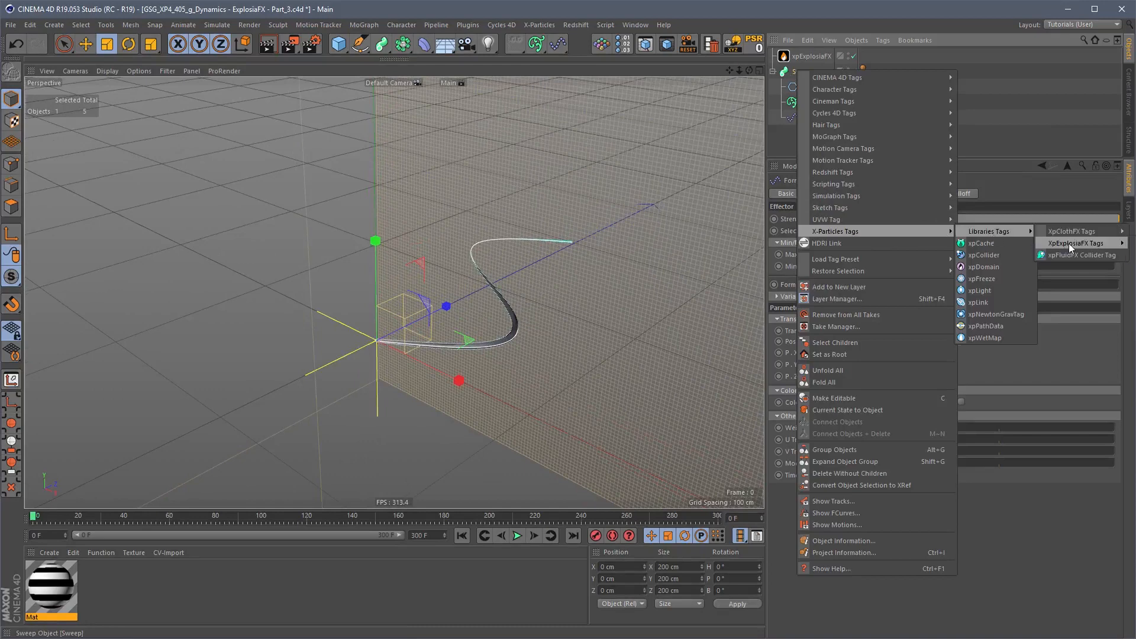
pyautogui.click(1119, 243)
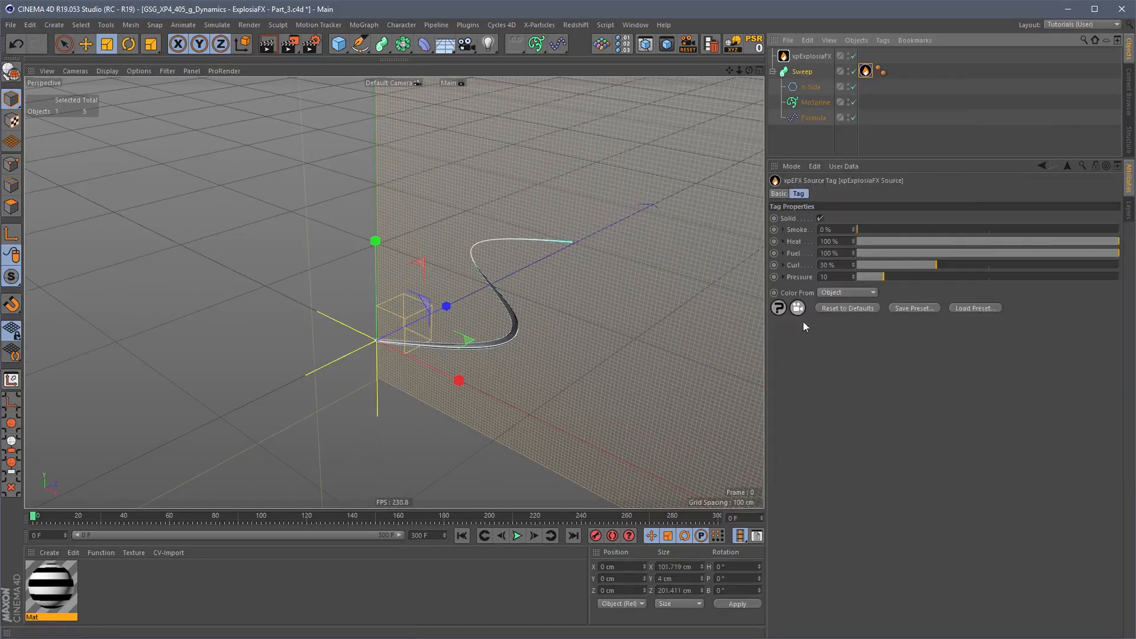
# Step: Play the simulation for about 20 frames and examine the emission from the thin swept spline
pyautogui.click(517, 536)
pyautogui.click(516, 539)
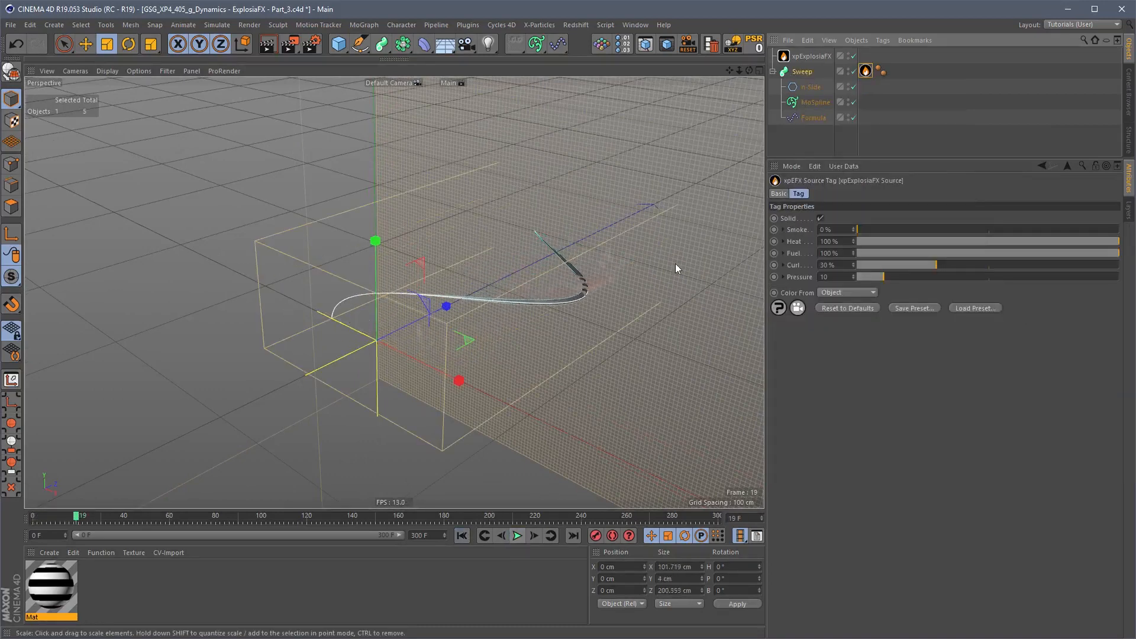
pyautogui.keyDown('alt'); pyautogui.moveTo(583, 274); pyautogui.dragTo(557, 287, button='middle'); pyautogui.keyUp('alt')
pyautogui.moveTo(547, 302)
pyautogui.keyDown('alt'); pyautogui.mouseDown(button='right')
pyautogui.moveTo(588, 292)
pyautogui.moveTo(553, 296)
pyautogui.mouseUp(button='right'); pyautogui.keyUp('alt')
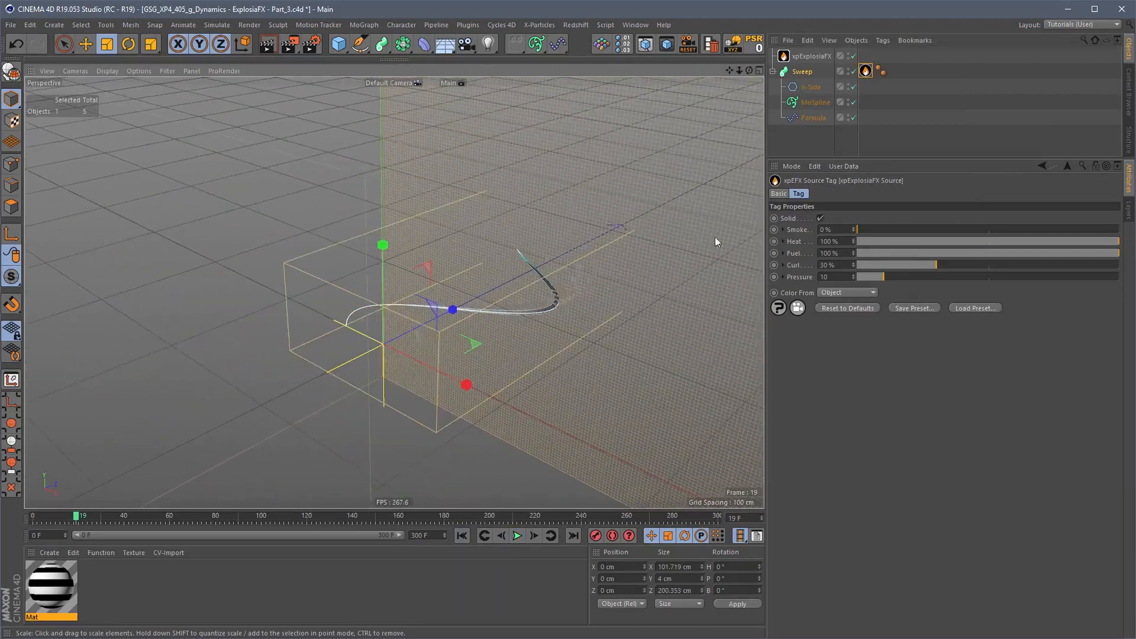
# Step: Set the MoSpline's width to 9.22 cm to thicken the swept tube
pyautogui.click(810, 88)
pyautogui.click(808, 102)
pyautogui.moveTo(889, 333); pyautogui.dragTo(877, 334)
# Step: Play the simulation with the thicker tube, replay it from frame 0 and examine the smoke from several angles
pyautogui.click(515, 537)
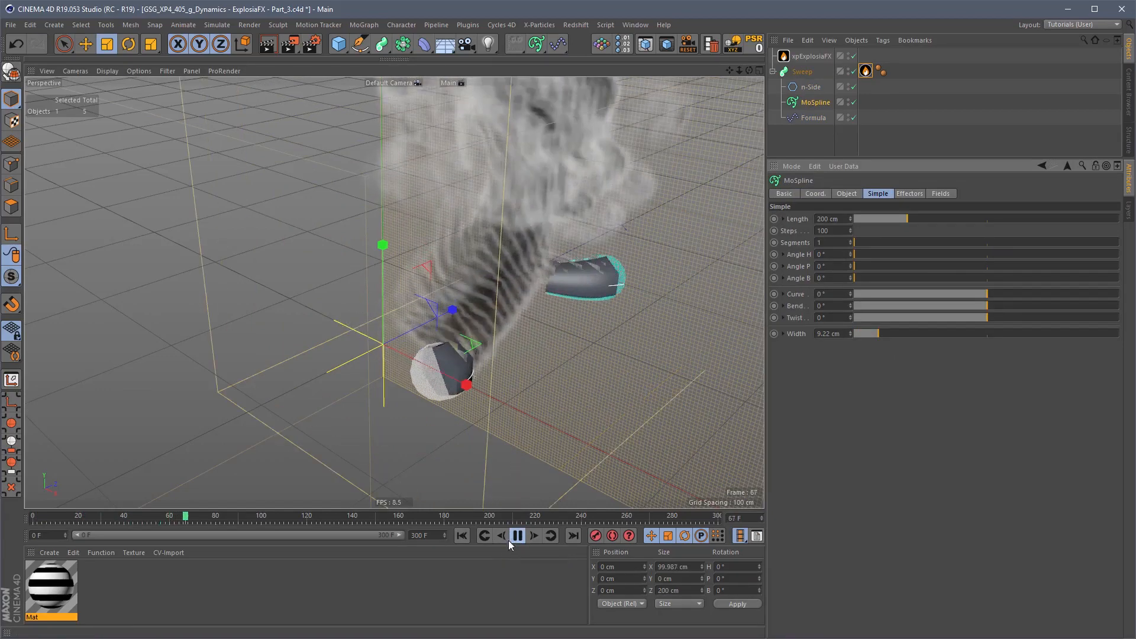
pyautogui.click(514, 538)
pyautogui.moveTo(513, 279)
pyautogui.keyDown('alt'); pyautogui.mouseDown()
pyautogui.moveTo(438, 257)
pyautogui.moveTo(513, 286)
pyautogui.mouseUp(); pyautogui.keyUp('alt')
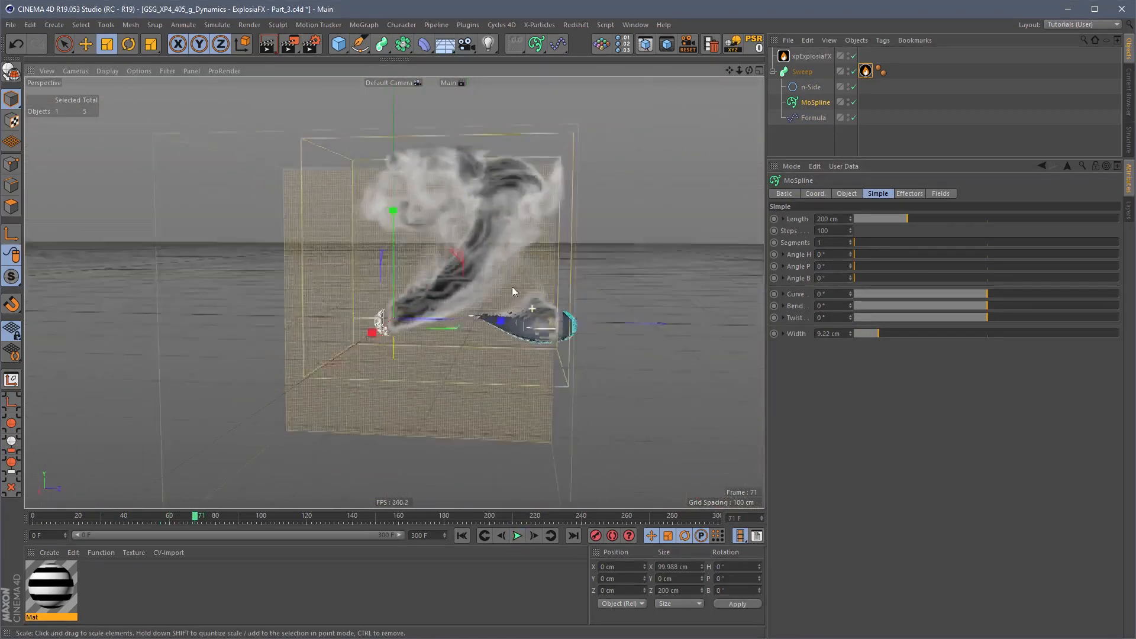
pyautogui.click(460, 538)
pyautogui.click(518, 536)
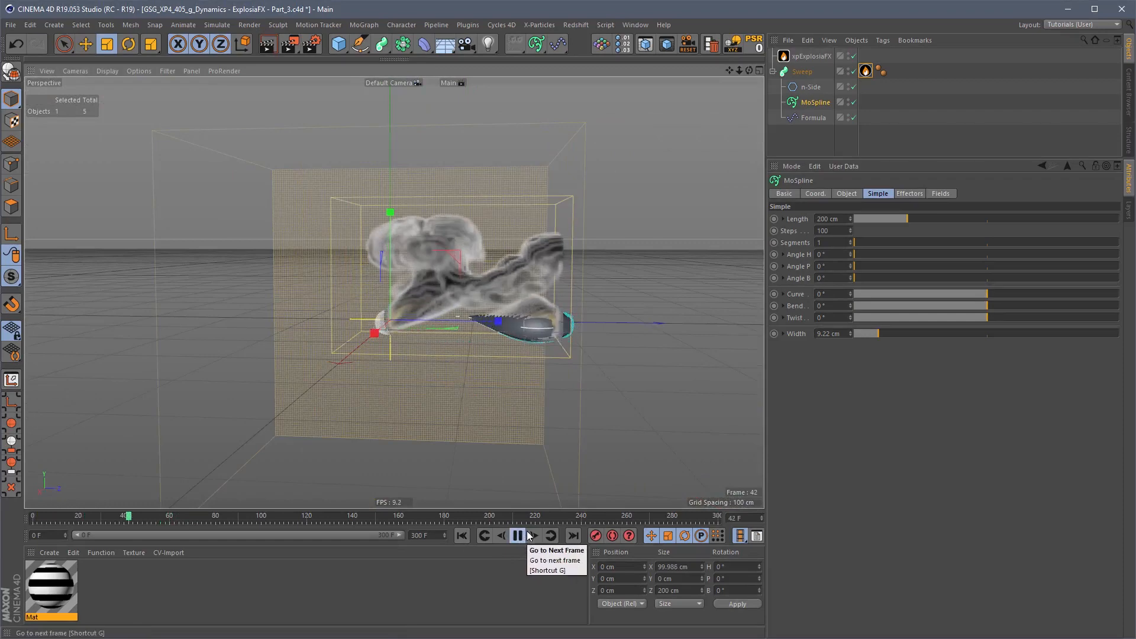
pyautogui.click(518, 537)
pyautogui.keyDown('alt'); pyautogui.moveTo(535, 376); pyautogui.dragTo(693, 206); pyautogui.keyUp('alt')
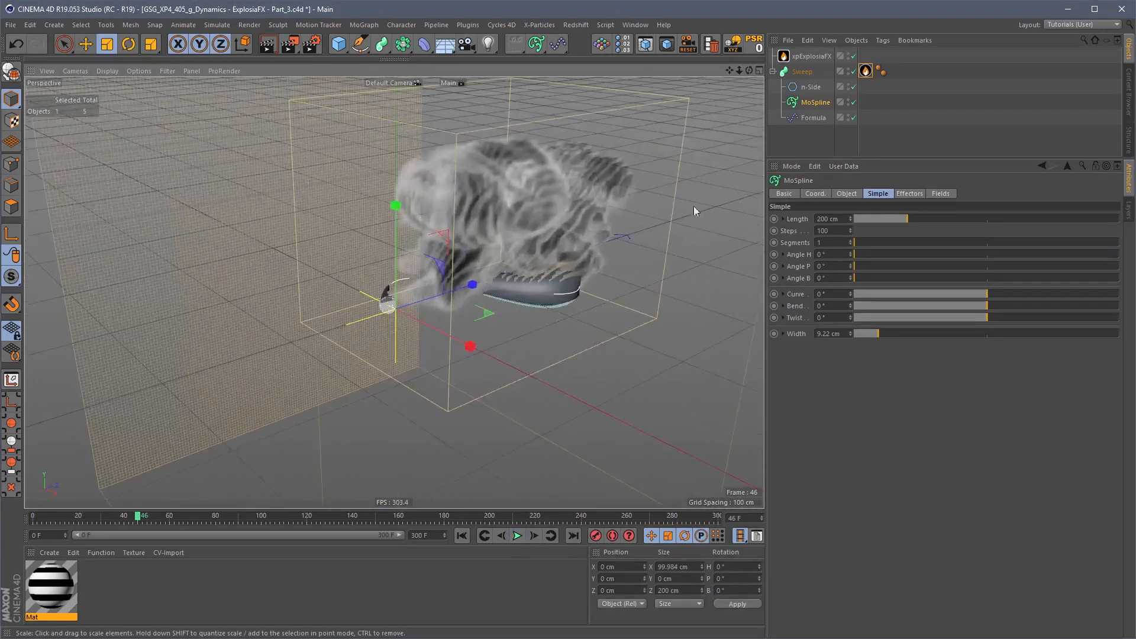
# Step: Delete the Sweep emitter and add a Platonic object in its place
pyautogui.click(803, 72)
pyautogui.press('Delete')
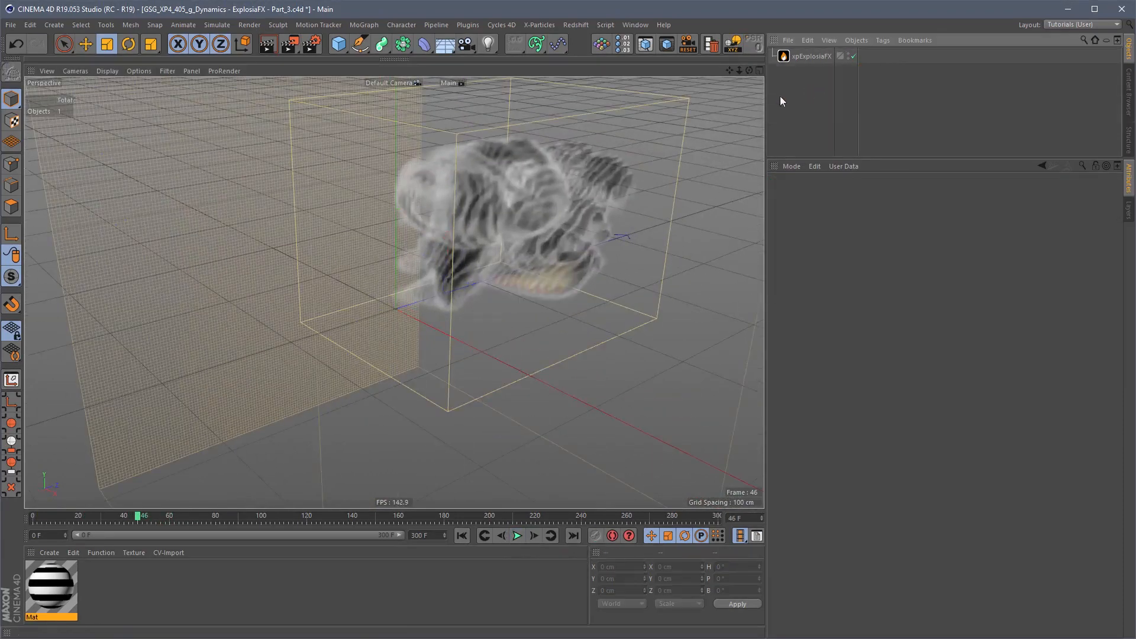
pyautogui.click(339, 44)
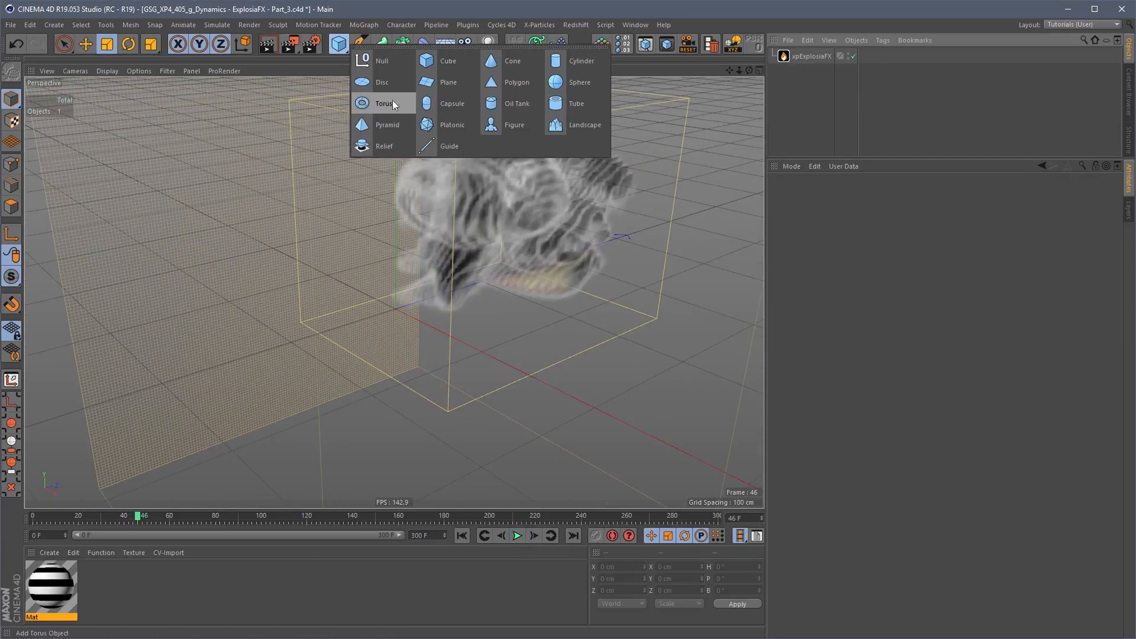
pyautogui.click(441, 124)
pyautogui.scroll(-3, 461, 136)
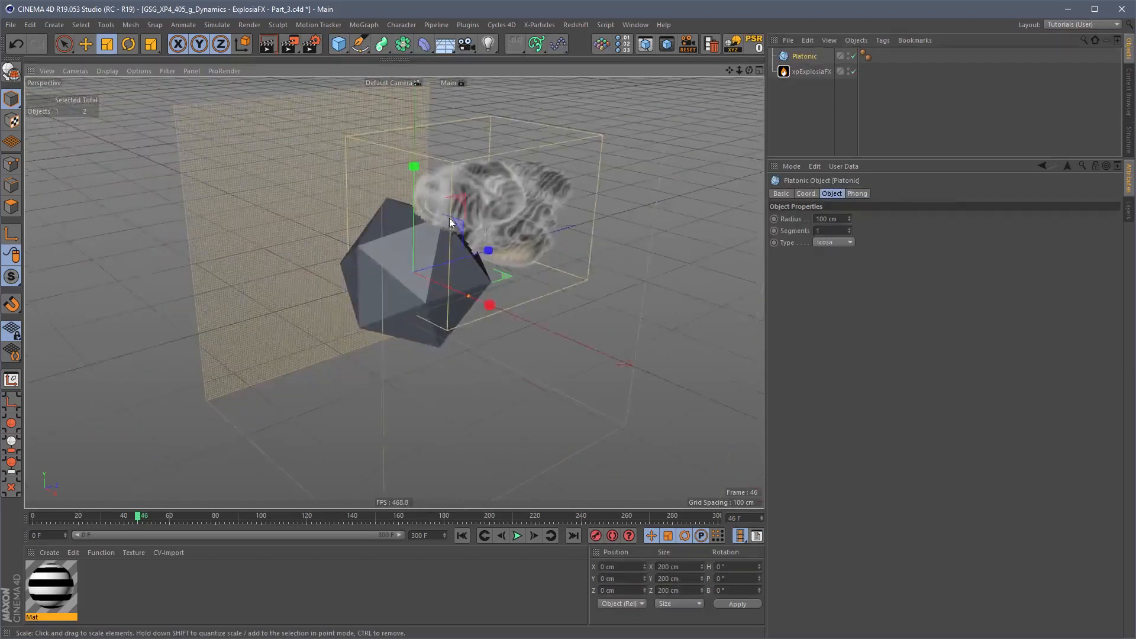
# Step: Add an xpExplosiaFX Source tag to the Platonic object
pyautogui.rightClick(799, 56)
pyautogui.moveTo(854, 217)
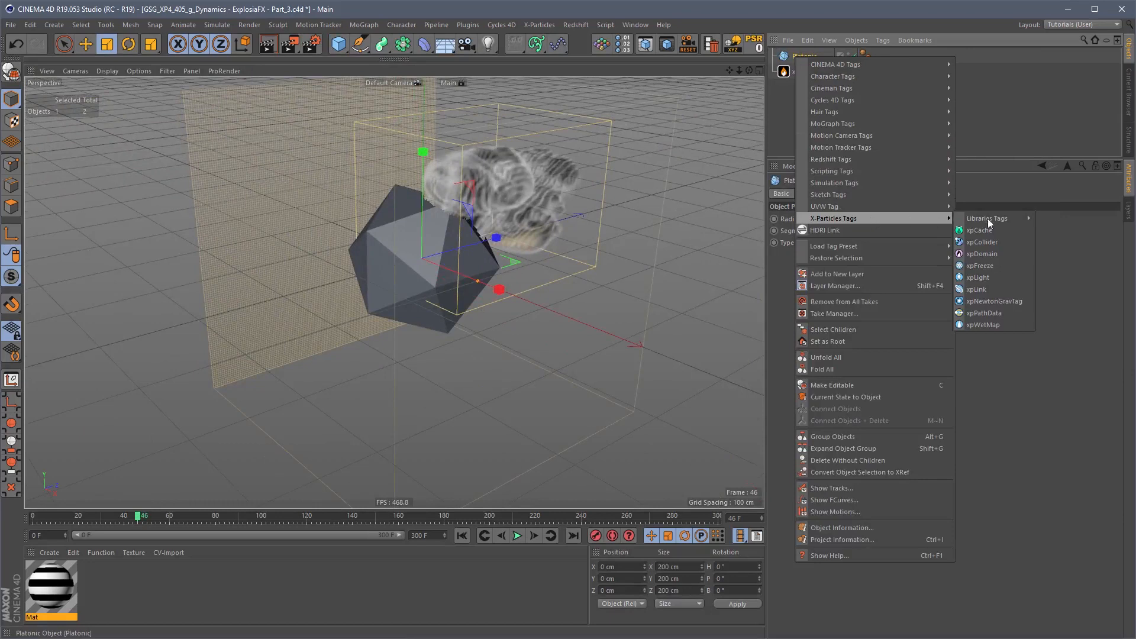
pyautogui.moveTo(988, 218)
pyautogui.moveTo(1068, 230)
pyautogui.click(1131, 242)
pyautogui.click(804, 93)
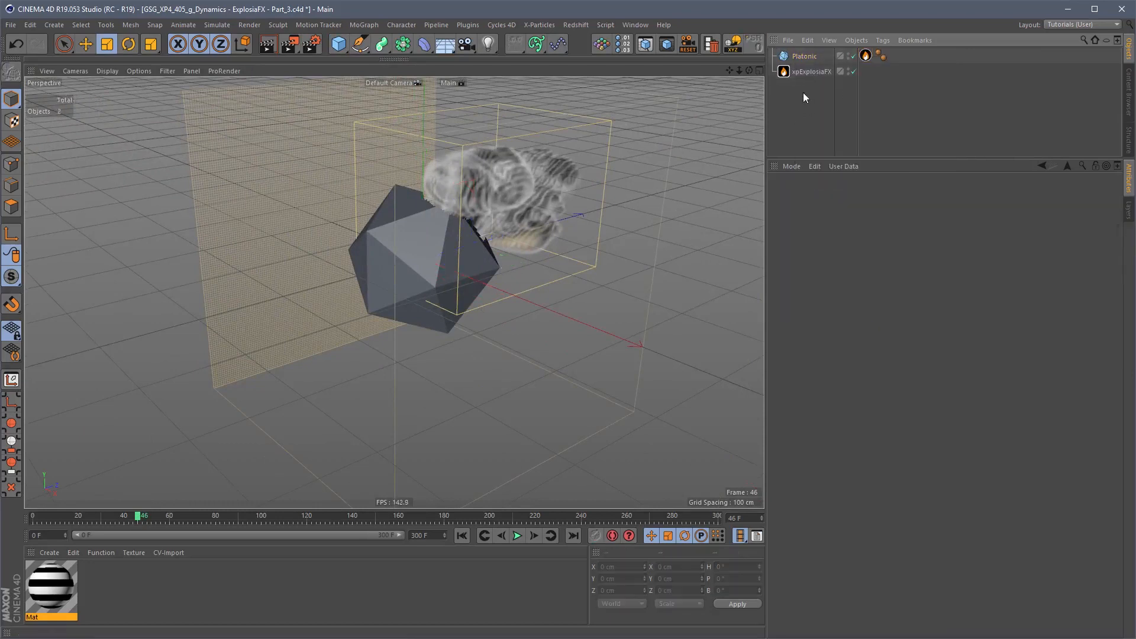
pyautogui.click(804, 71)
# Step: Return to frame 0 and scale the Platonic object down uniformly to about 57 cm
pyautogui.click(803, 55)
pyautogui.click(461, 536)
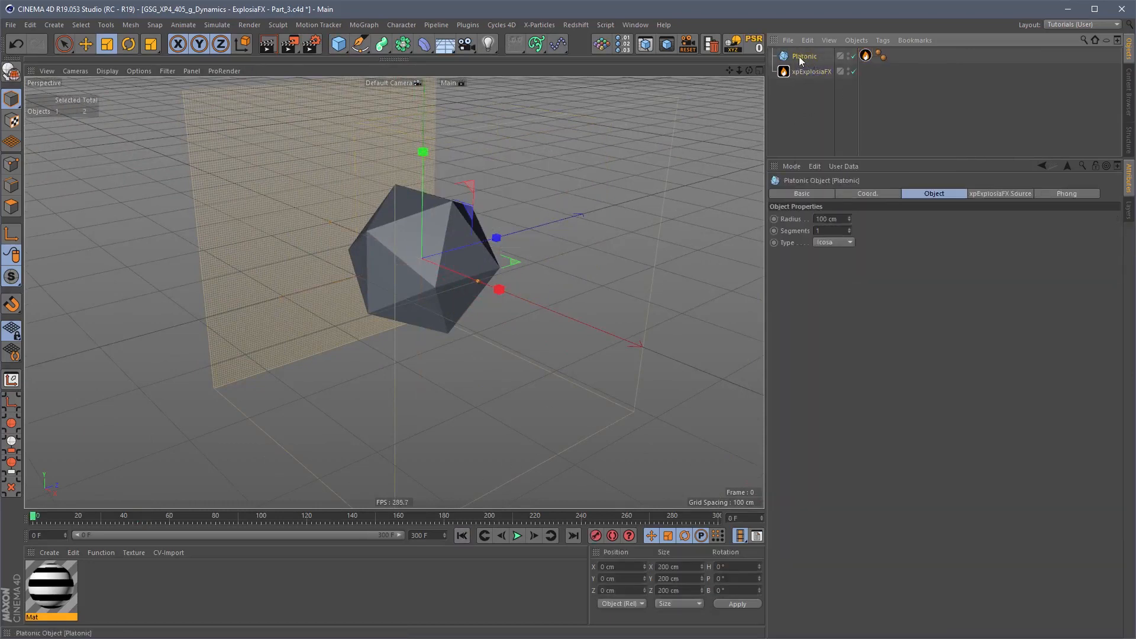
pyautogui.press('t')
pyautogui.moveTo(550, 290); pyautogui.dragTo(385, 379)
# Step: Play the simulation to about frame 24, stop it and lower the Platonic emitter to about Y -66.5 cm
pyautogui.click(517, 536)
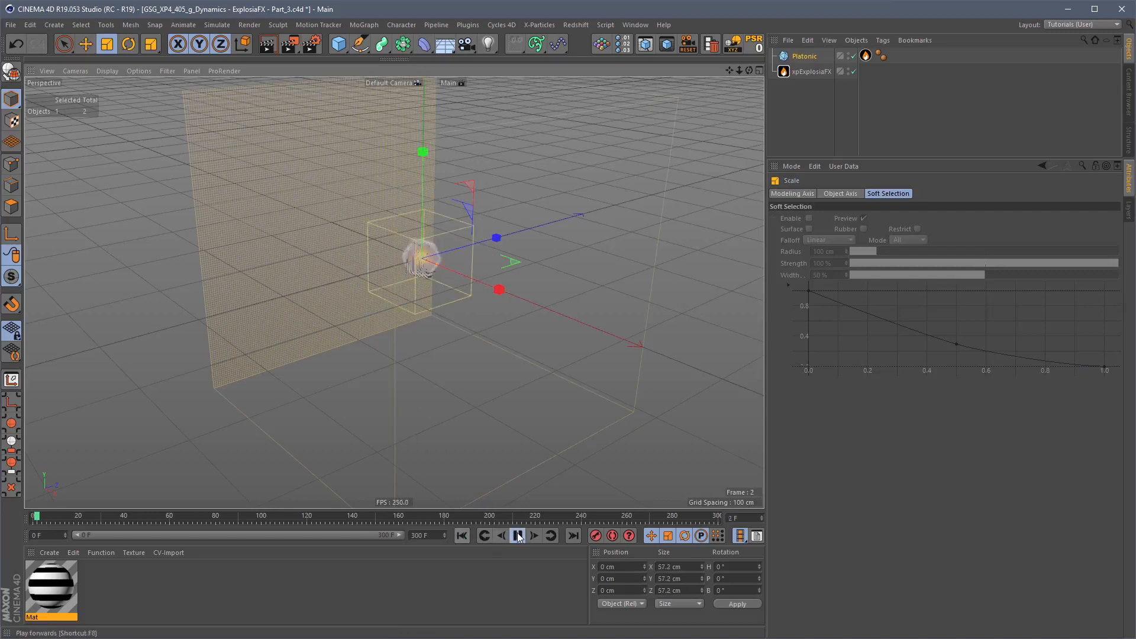
pyautogui.click(518, 536)
pyautogui.press('e')
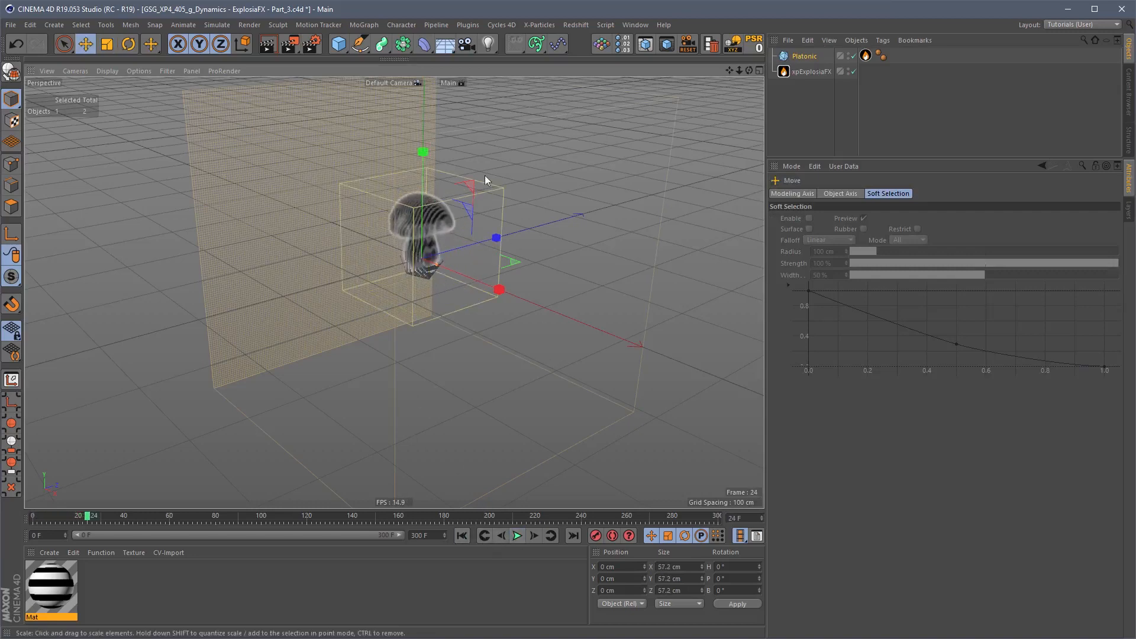
pyautogui.moveTo(484, 175); pyautogui.dragTo(471, 239)
# Step: Add a Vibrate tag to the Platonic object
pyautogui.rightClick(806, 60)
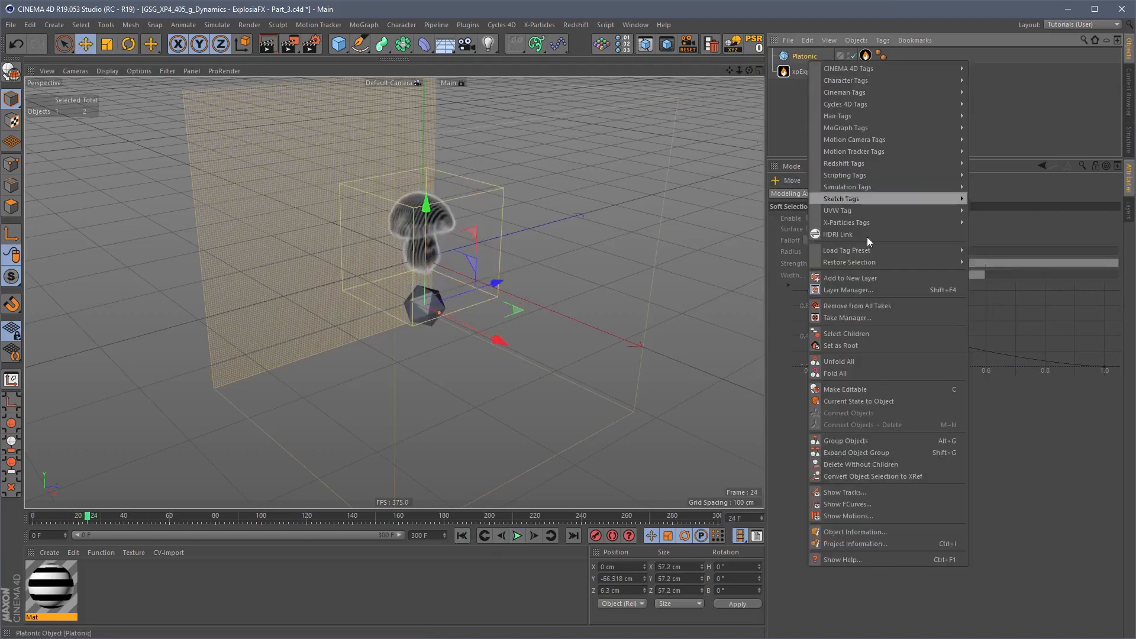
pyautogui.moveTo(922, 68)
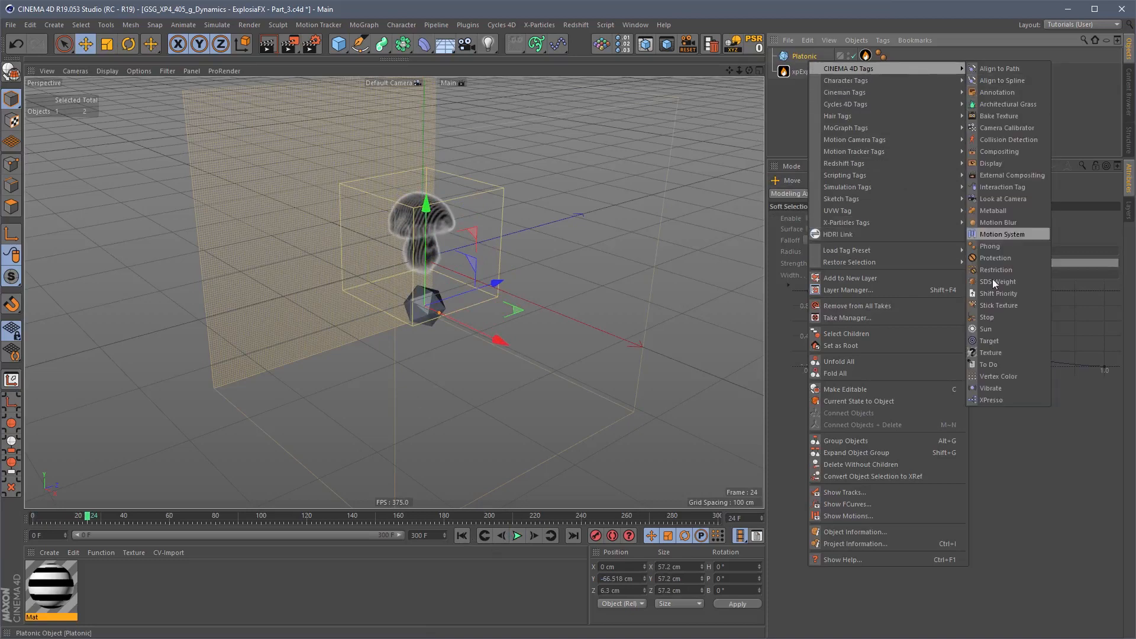
pyautogui.click(998, 376)
# Step: Enable position vibration with amplitudes 150, 20 and 150 cm at frequency 1, and enable rotation vibration on the Platonic
pyautogui.moveTo(940, 268); pyautogui.dragTo(803, 296)
pyautogui.write('150')
pyautogui.press('Tab')
pyautogui.write('20')
pyautogui.press('Tab')
pyautogui.press('Tab')
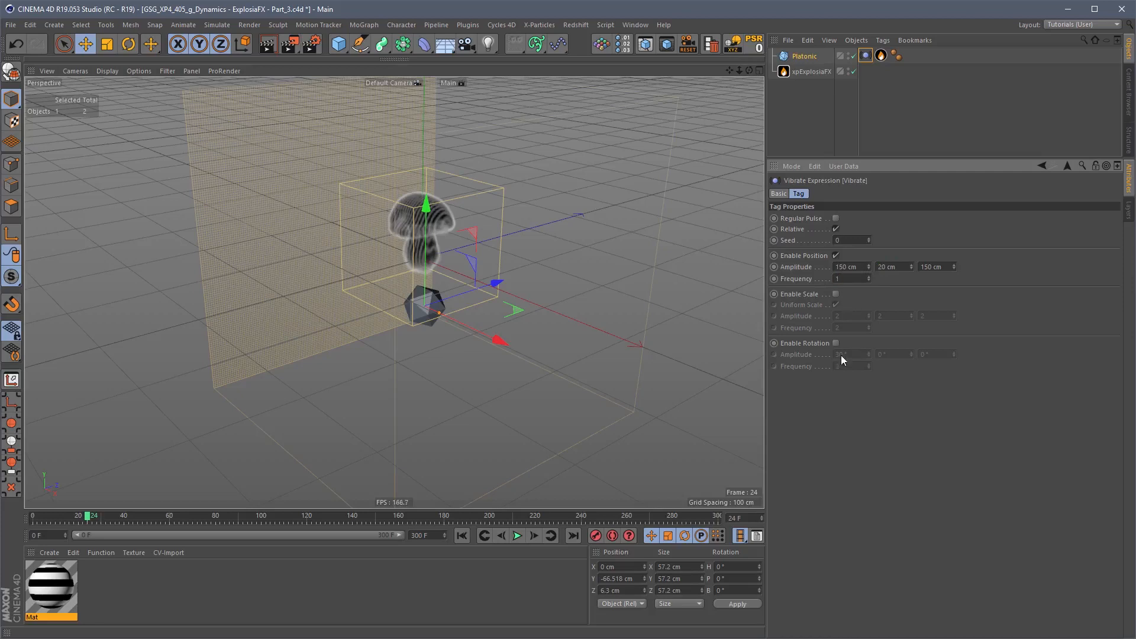
pyautogui.click(836, 343)
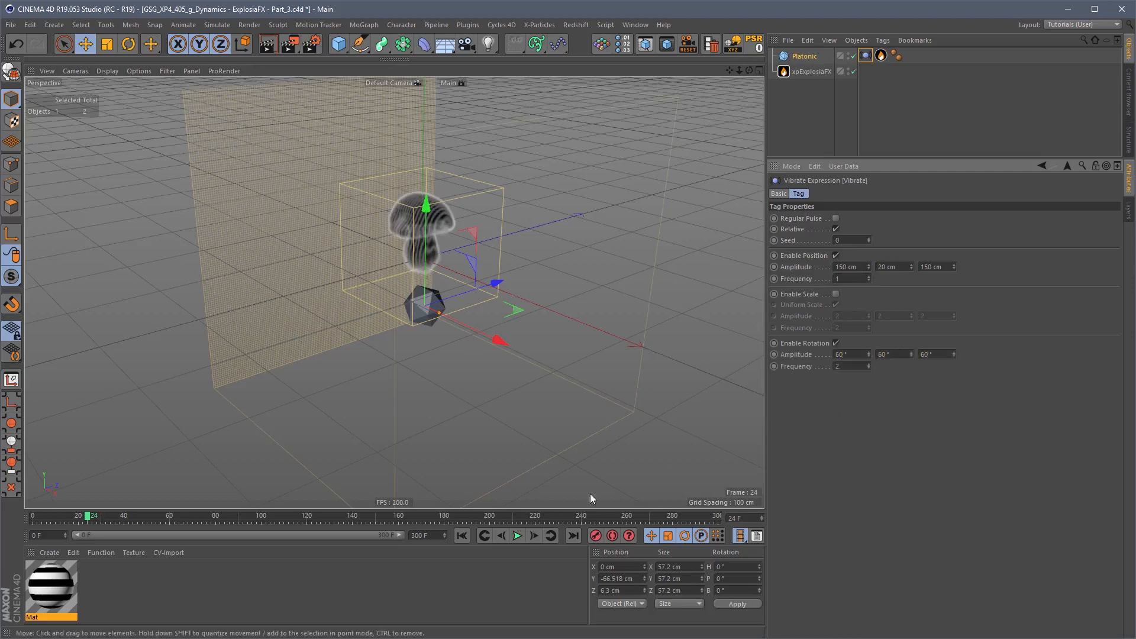
# Step: Play the simulation with the vibrating emitter, examine the smoke from the front, stop it and return to frame 0
pyautogui.click(517, 536)
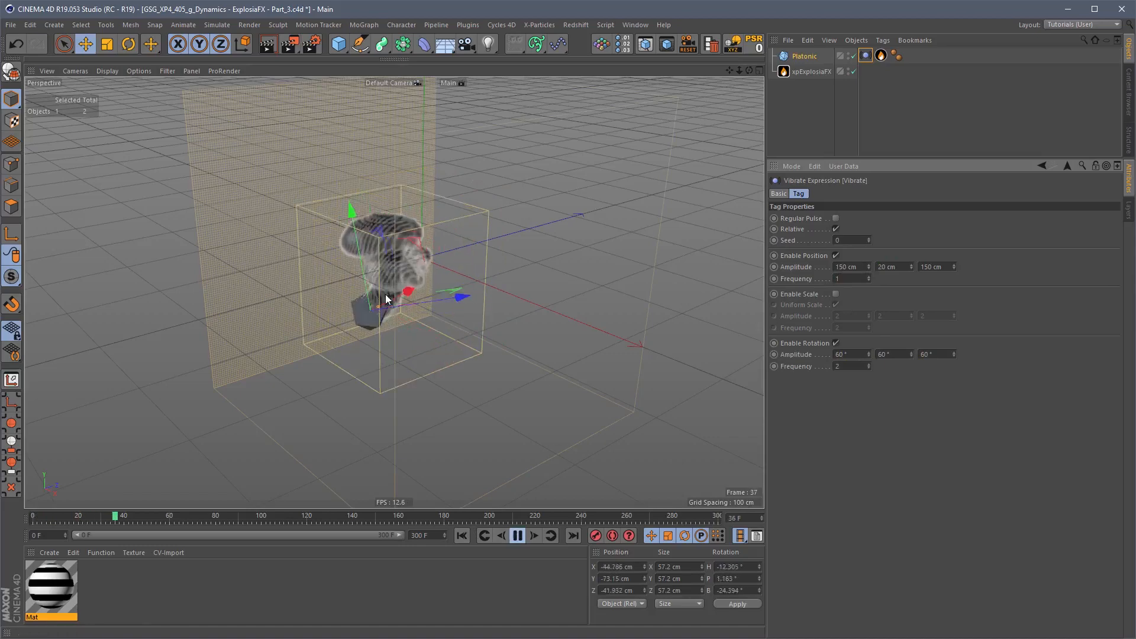
pyautogui.keyDown('alt'); pyautogui.moveTo(385, 293); pyautogui.dragTo(406, 350); pyautogui.keyUp('alt')
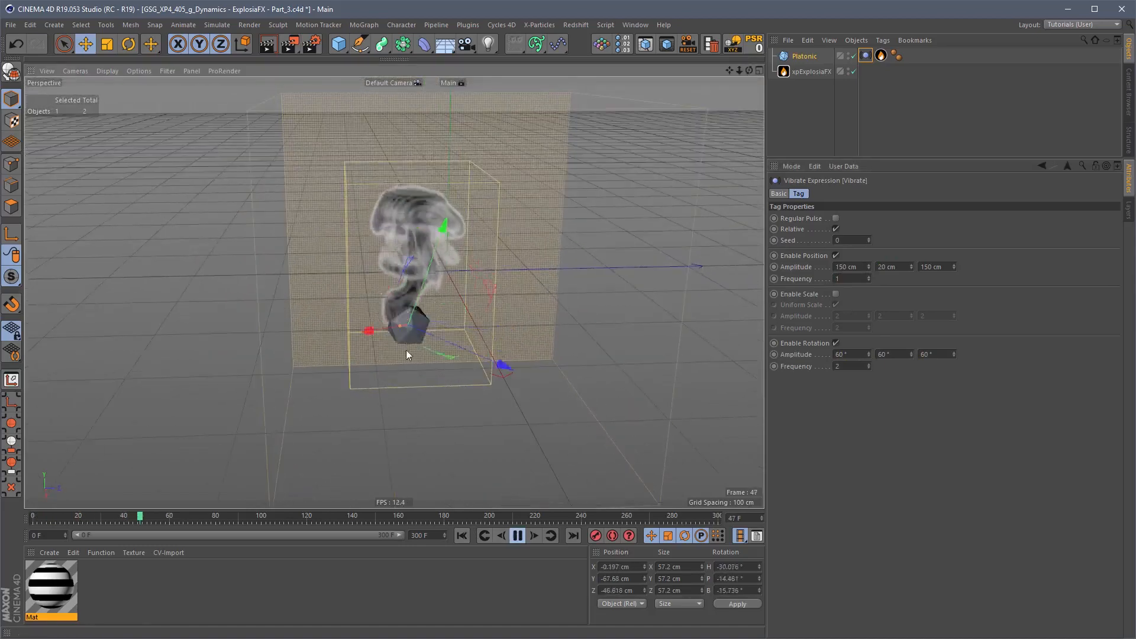
pyautogui.click(510, 538)
pyautogui.click(462, 536)
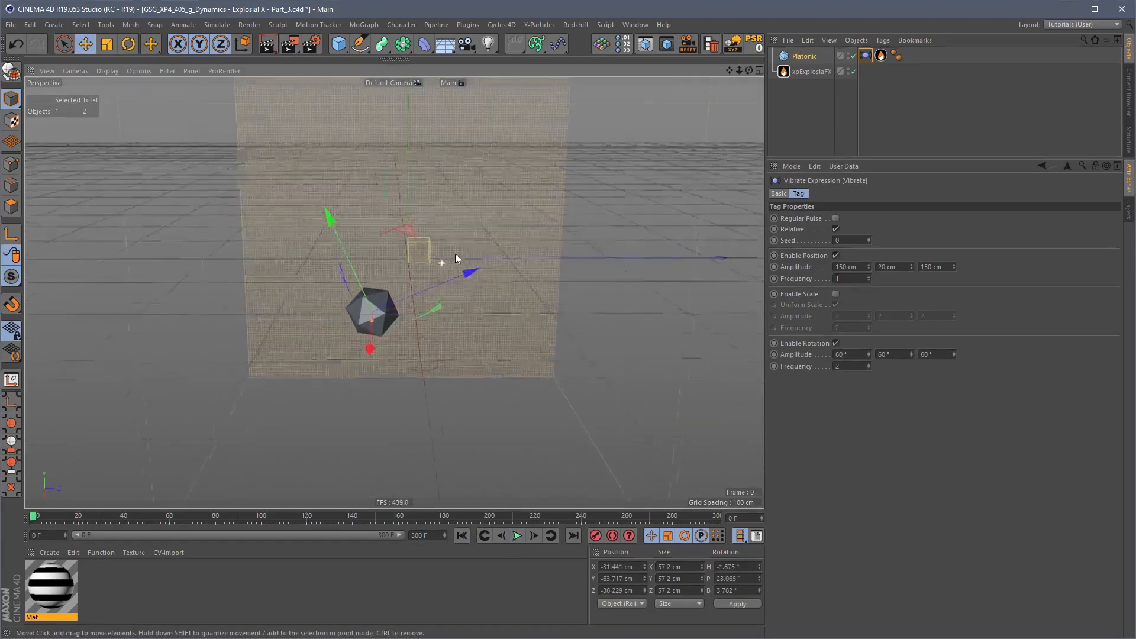
pyautogui.keyDown('alt'); pyautogui.moveTo(455, 258); pyautogui.dragTo(418, 307); pyautogui.keyUp('alt')
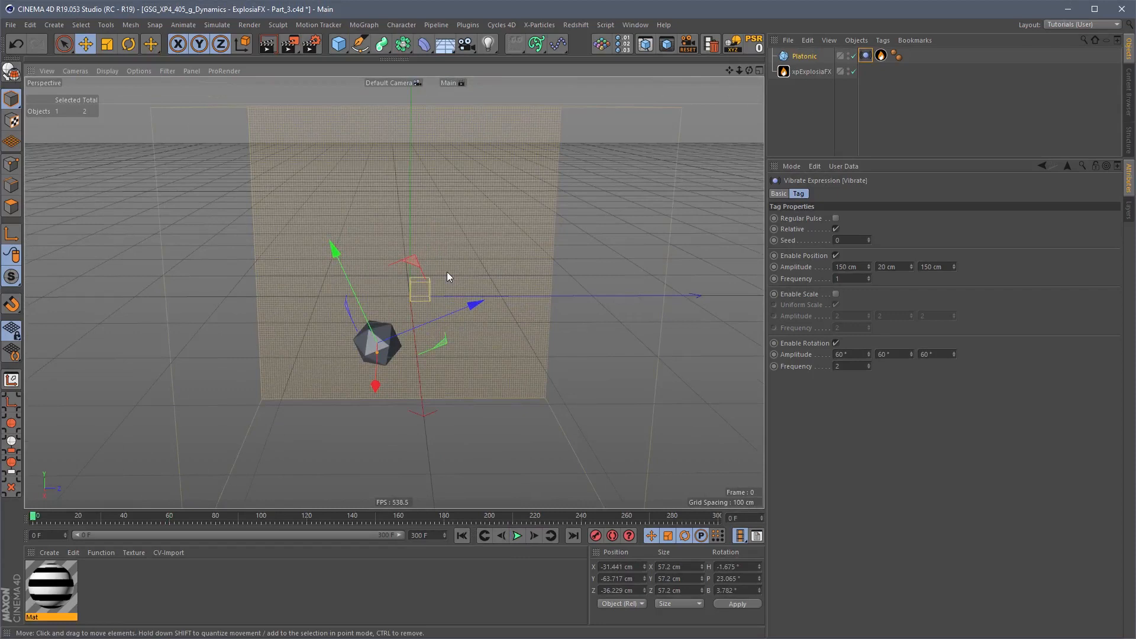
# Step: Open the Solver settings of the xpExplosiaFX object
pyautogui.click(811, 71)
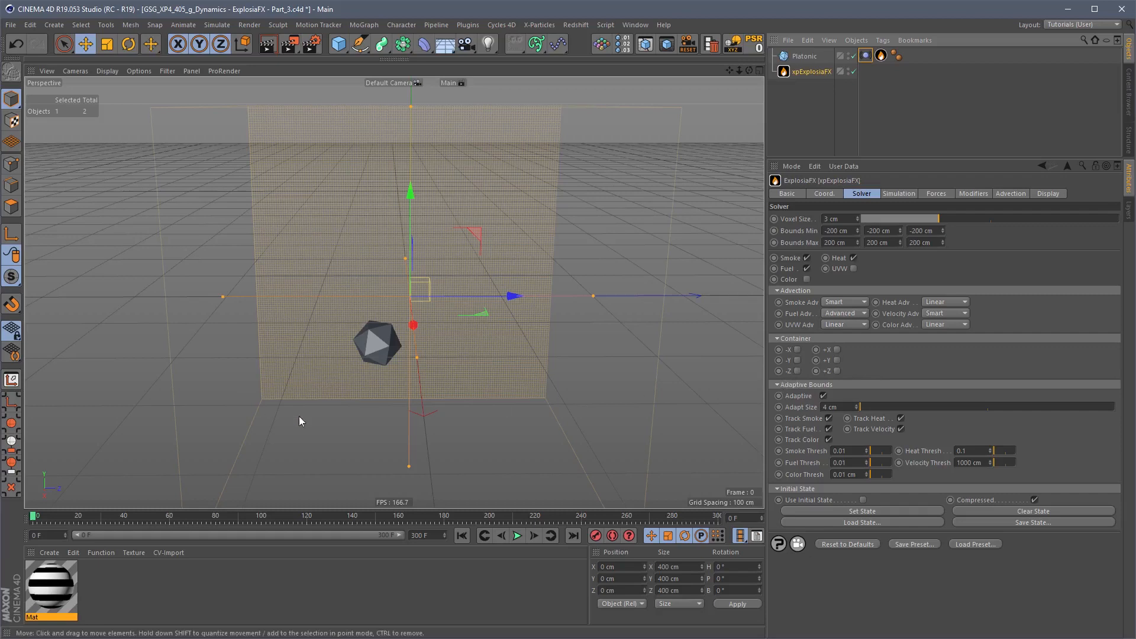
# Step: Switch the solver's -Y container wall on and off again
pyautogui.click(798, 360)
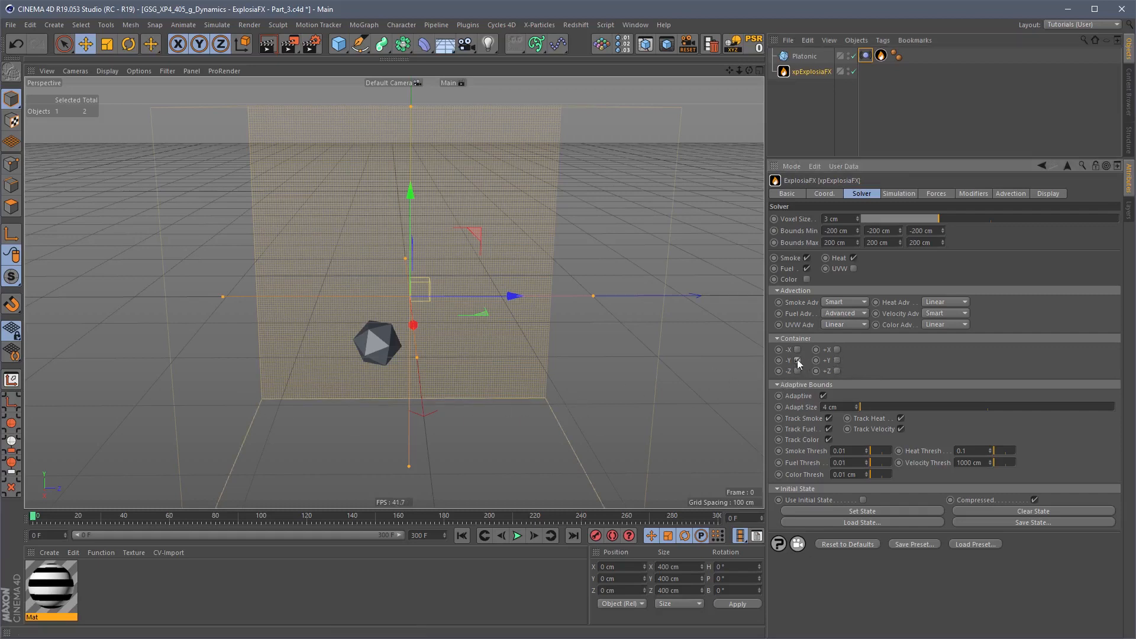
pyautogui.click(798, 361)
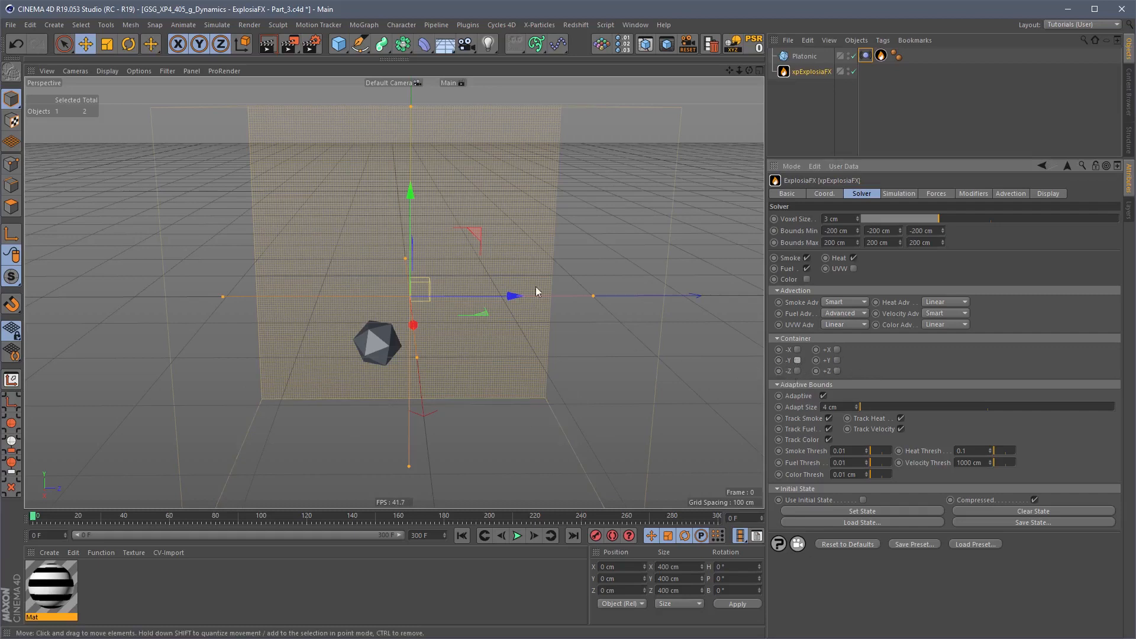
# Step: Add a cube, flatten it into a slab about 7.8 cm high, and position it above the Platonic with a shortened Z size
pyautogui.click(339, 46)
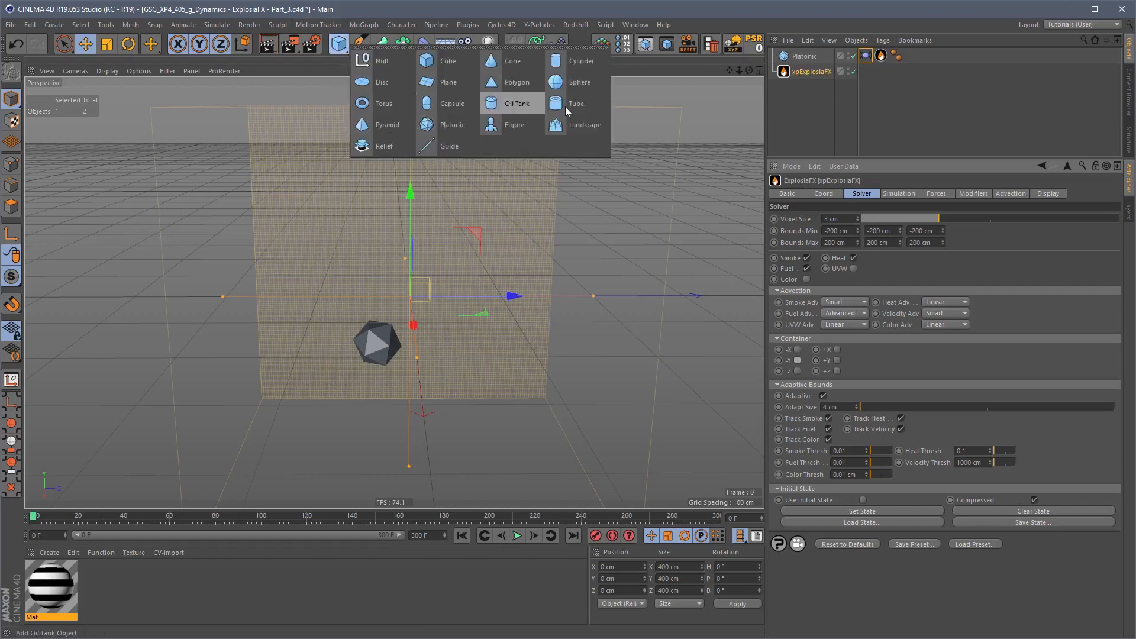
pyautogui.click(446, 63)
pyautogui.moveTo(534, 296); pyautogui.dragTo(503, 294)
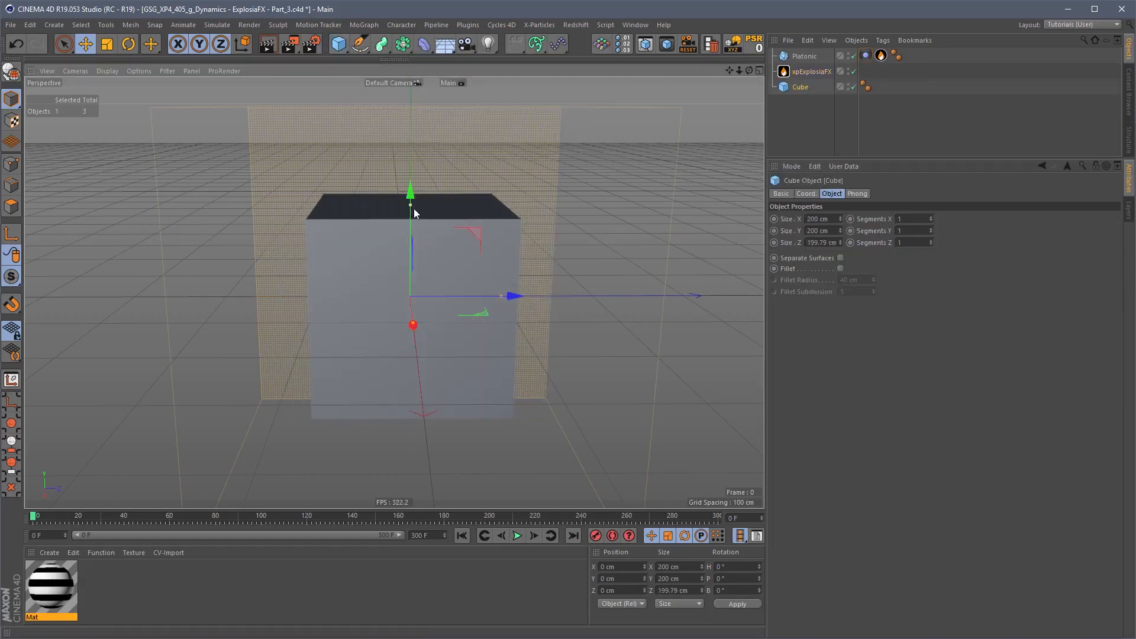
pyautogui.moveTo(413, 210); pyautogui.dragTo(413, 289)
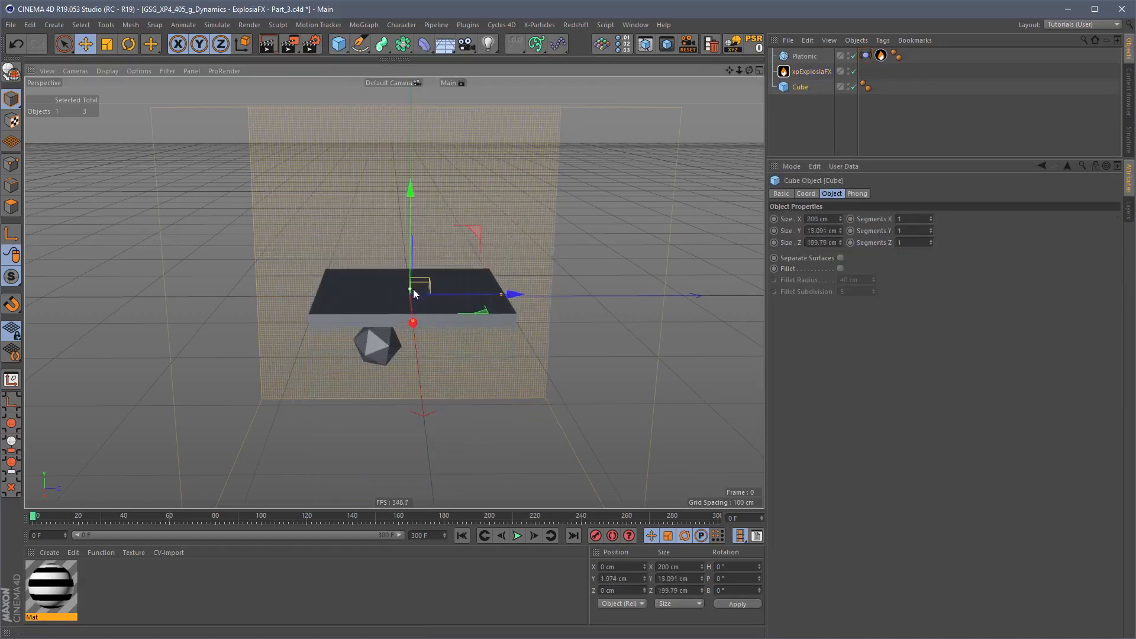
pyautogui.moveTo(488, 227); pyautogui.dragTo(417, 207)
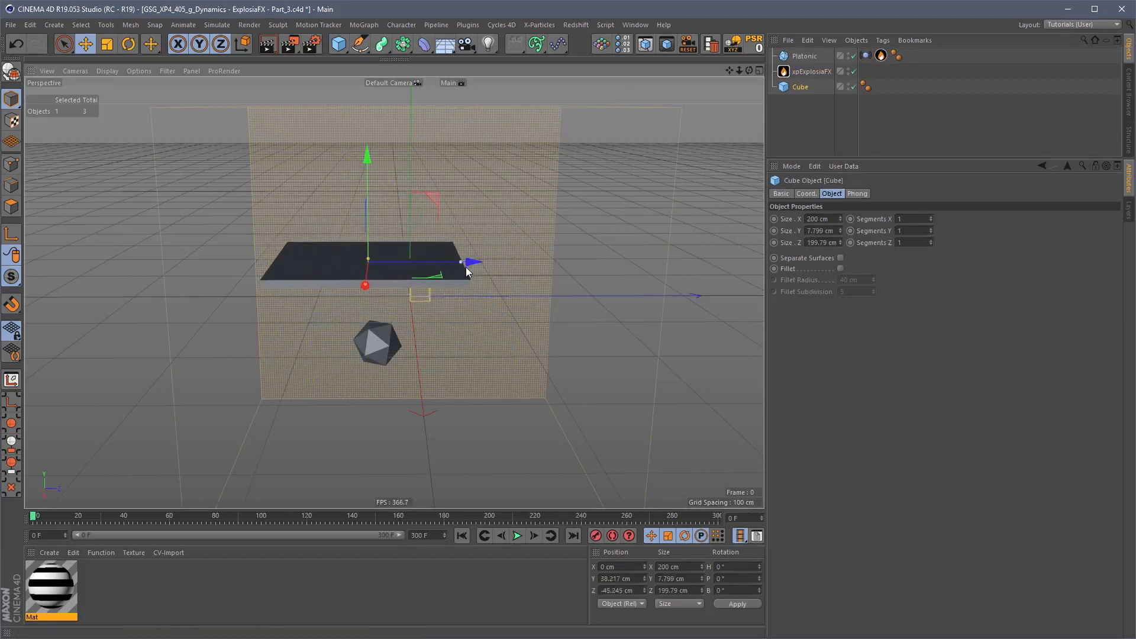
pyautogui.moveTo(465, 266); pyautogui.dragTo(442, 264)
# Step: Tilt the slab and place an oppositely tilted copy above it, about 112 cm long in Z, at about Y 114 cm
pyautogui.press('r')
pyautogui.moveTo(412, 225); pyautogui.dragTo(550, 196)
pyautogui.press('e')
pyautogui.press('r')
pyautogui.moveTo(412, 142); pyautogui.dragTo(474, 178)
pyautogui.press('e')
pyautogui.moveTo(462, 311); pyautogui.dragTo(546, 207)
pyautogui.press('r')
pyautogui.press('e')
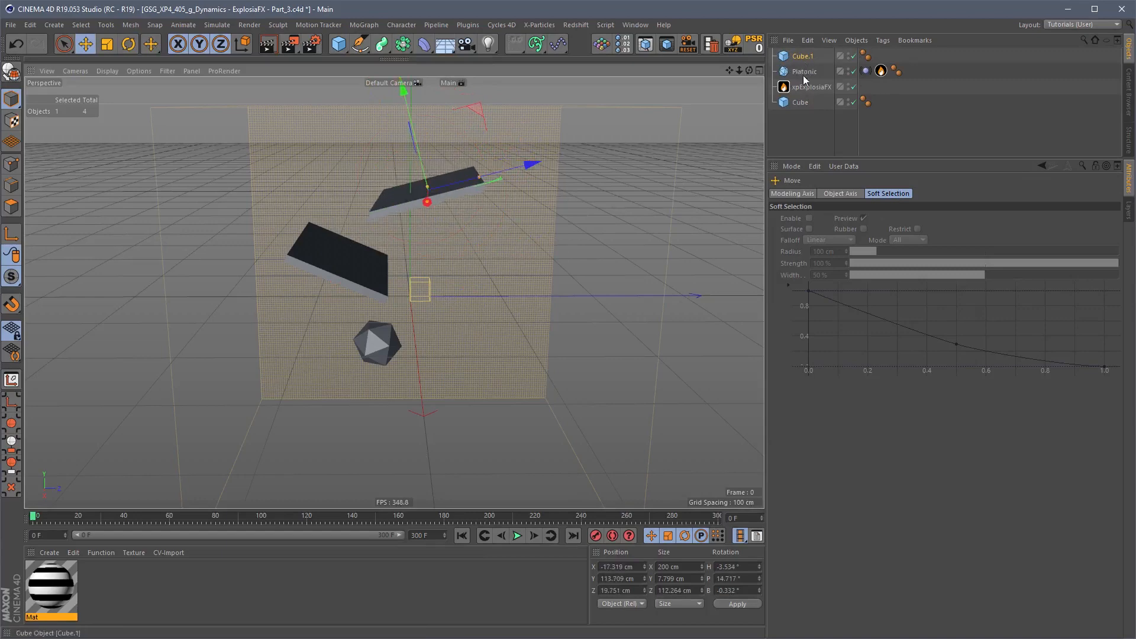
# Step: Reorder the objects so that xpExplosiaFX comes first, followed by Platonic, Cube.1 and Cube, with both cubes selected
pyautogui.keyDown('ctrl'); pyautogui.click(800, 102); pyautogui.keyUp('ctrl')
pyautogui.press('e')
pyautogui.moveTo(495, 342); pyautogui.dragTo(561, 161)
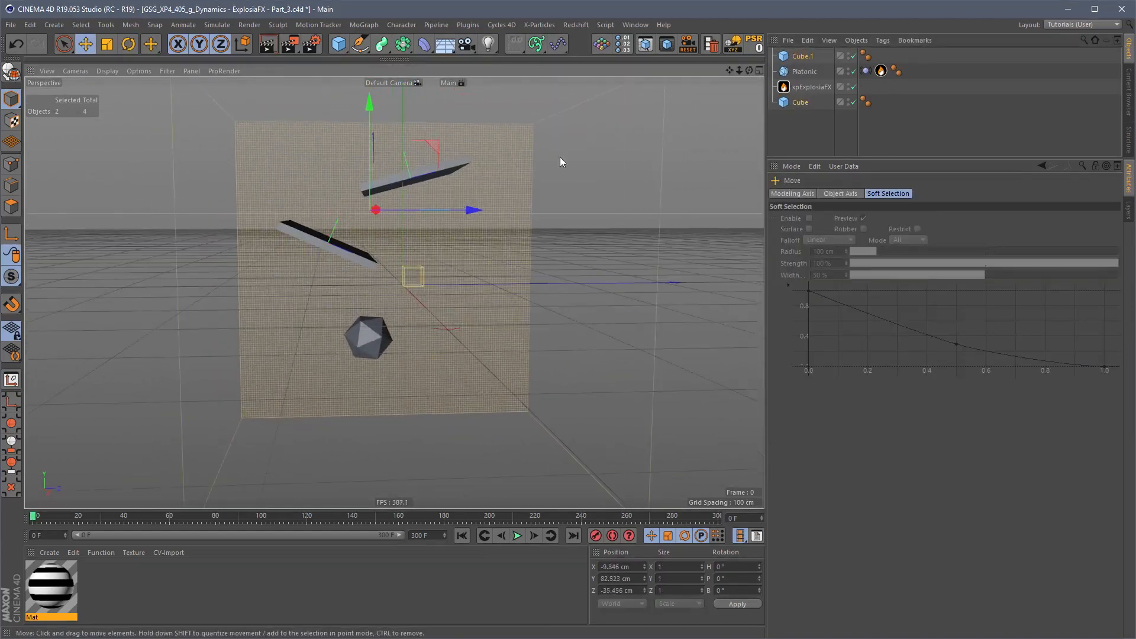
pyautogui.moveTo(799, 62)
pyautogui.mouseDown()
pyautogui.moveTo(812, 63)
pyautogui.moveTo(809, 76)
pyautogui.moveTo(808, 52)
pyautogui.mouseUp()
pyautogui.moveTo(810, 125); pyautogui.dragTo(805, 90)
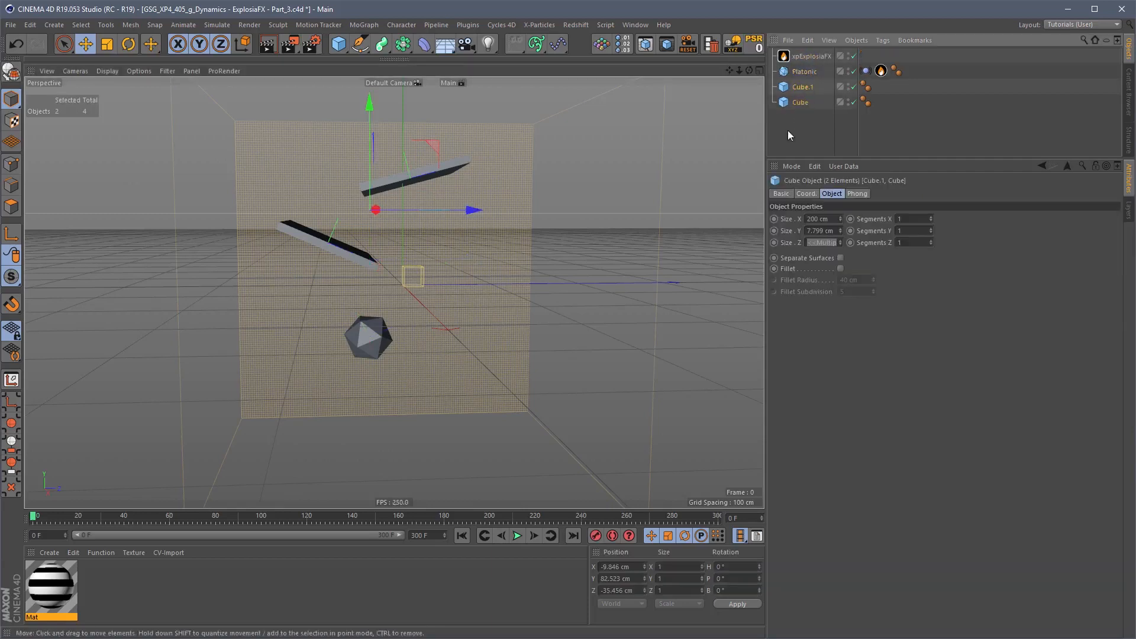
pyautogui.keyDown('alt'); pyautogui.moveTo(345, 247); pyautogui.dragTo(350, 249); pyautogui.keyUp('alt')
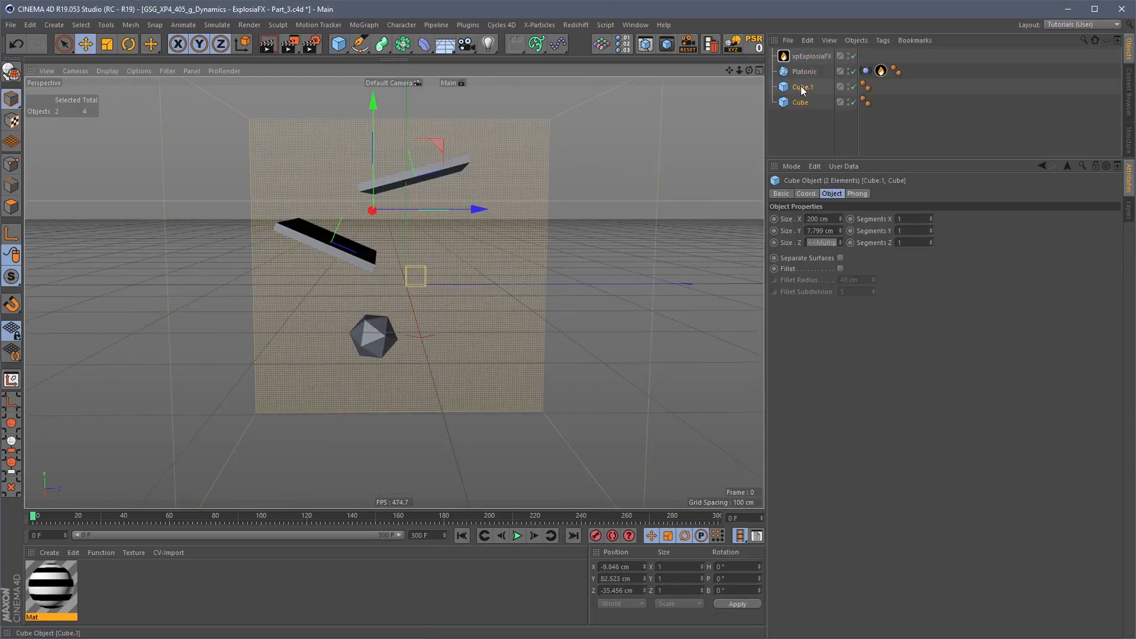
# Step: Add an xpExplosiaFX Collider tag to both cubes
pyautogui.rightClick(801, 90)
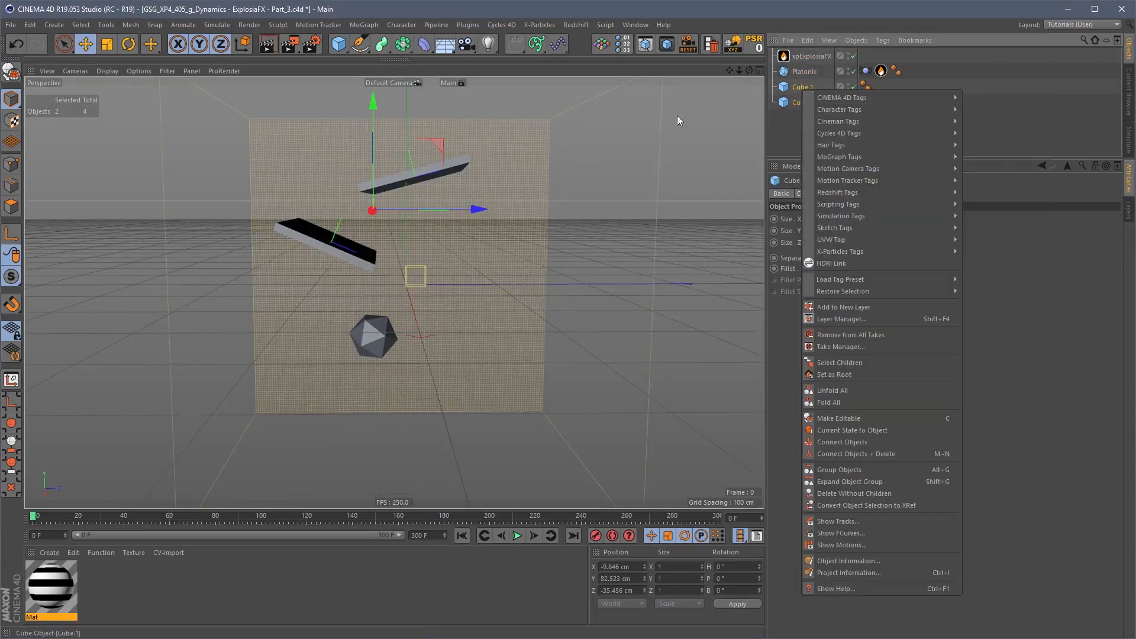
pyautogui.press('Escape')
pyautogui.hotkey('shift', 'c')
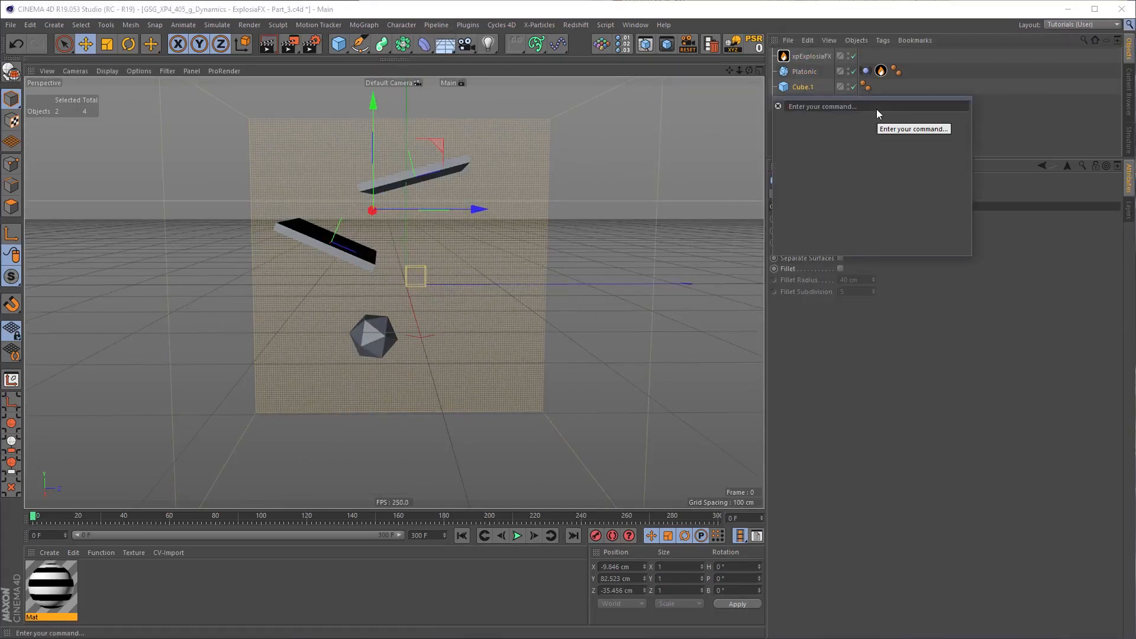
pyautogui.write('explo')
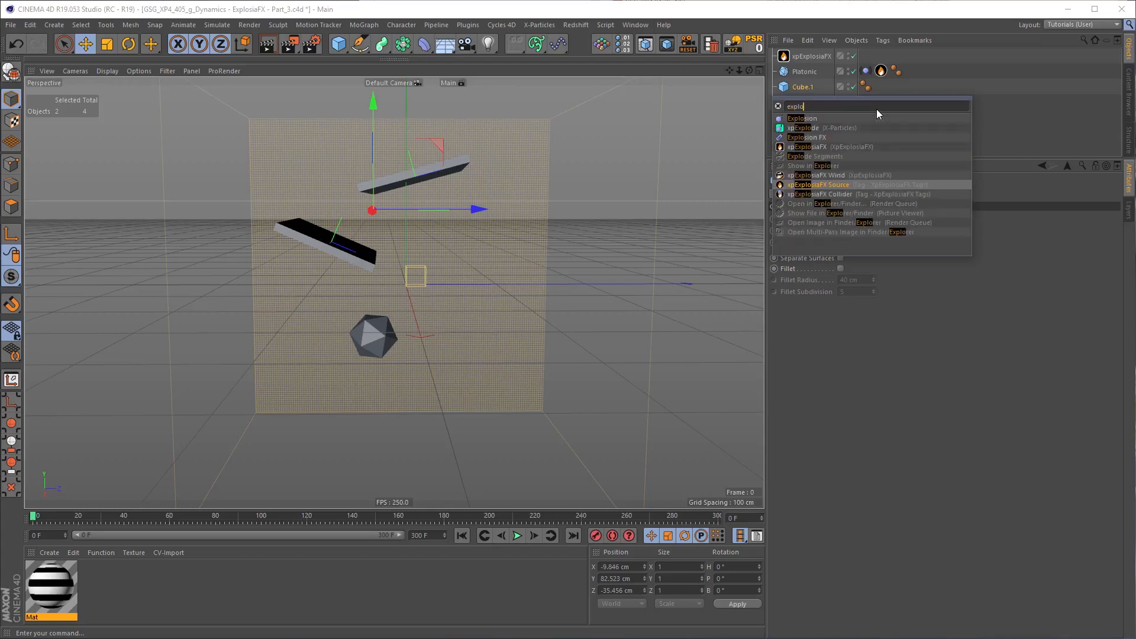
pyautogui.write(' co')
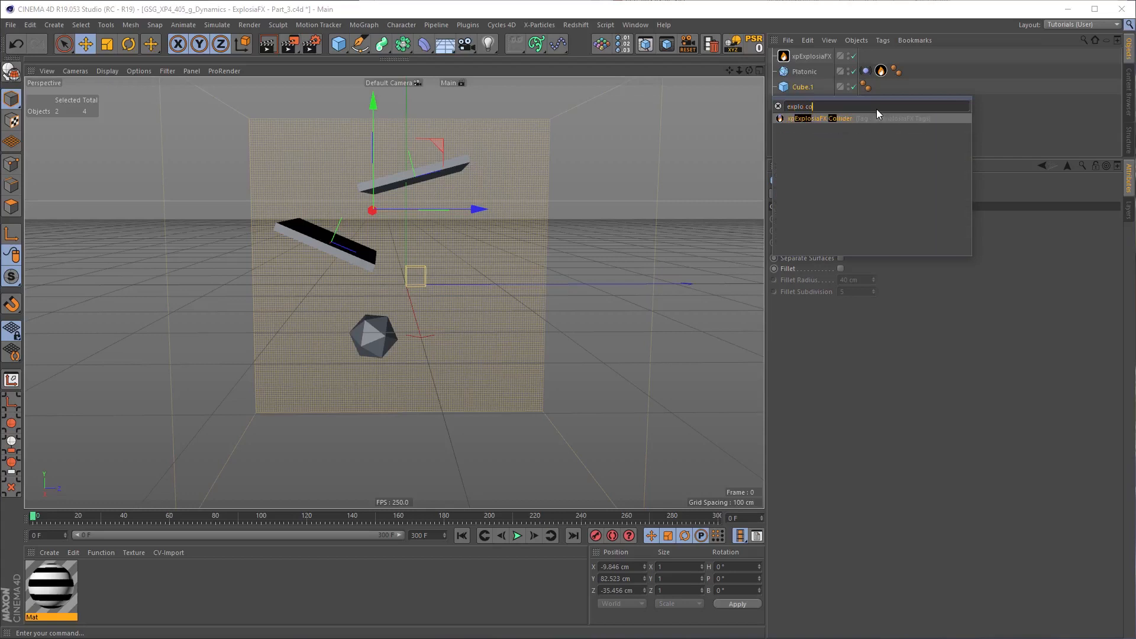
pyautogui.click(829, 117)
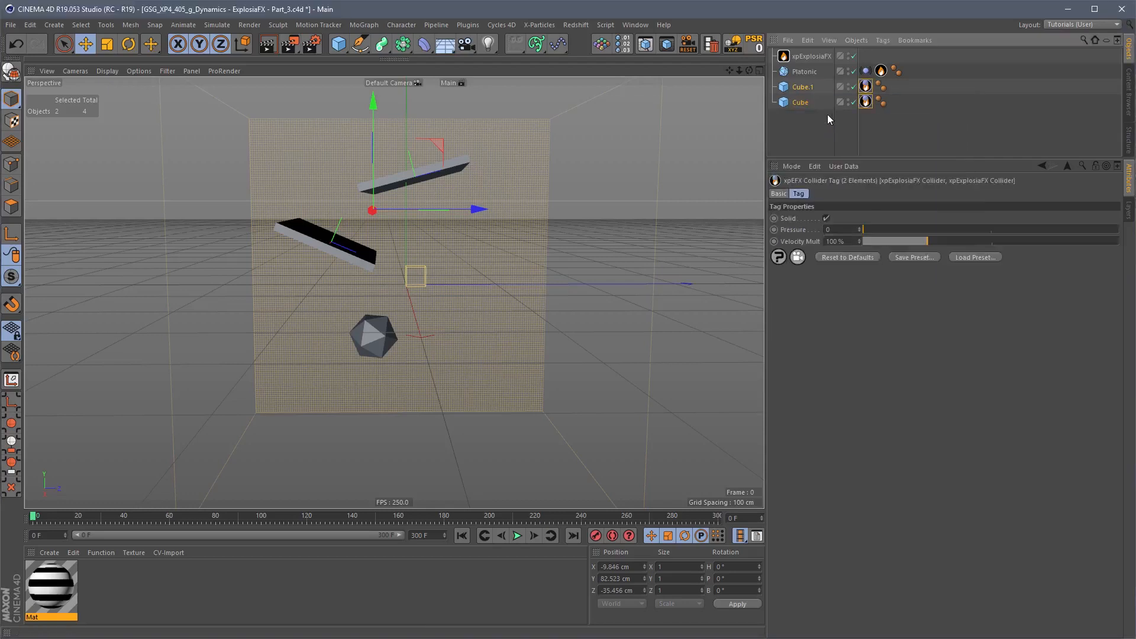
pyautogui.click(963, 102)
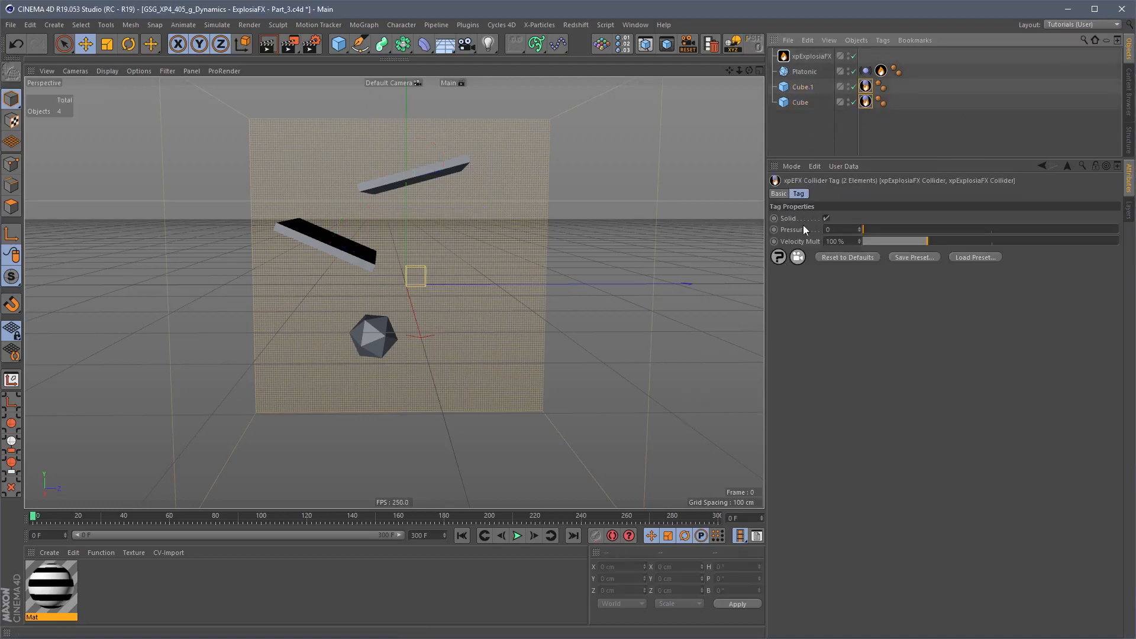
pyautogui.click(793, 231)
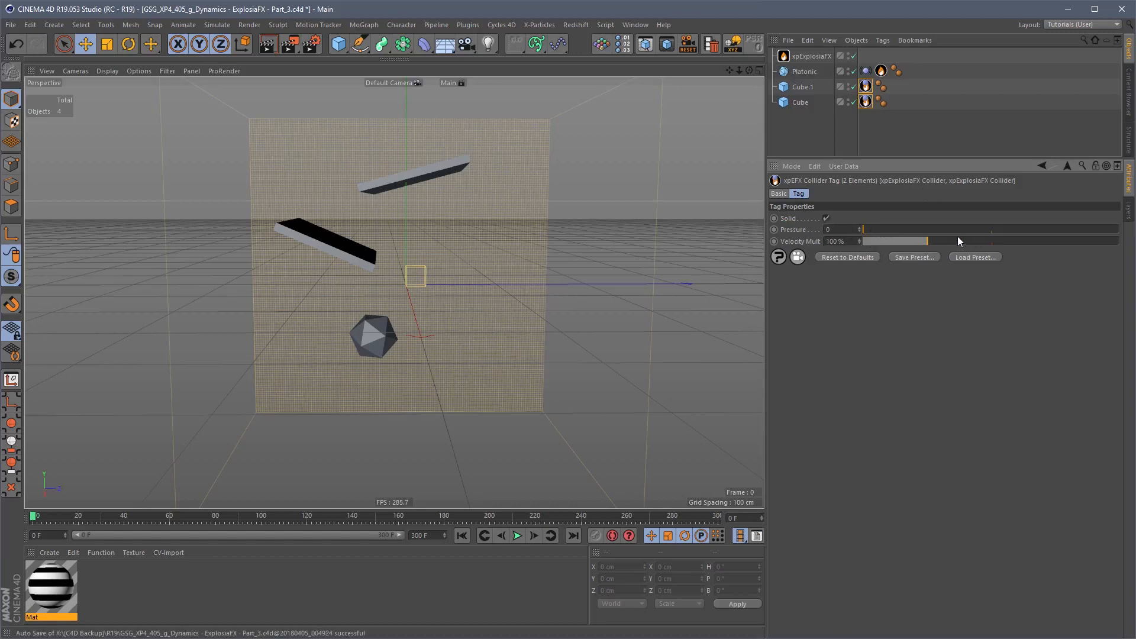
# Step: Play the simulation to about frame 103 and examine how the smoke collides with the slabs
pyautogui.click(517, 536)
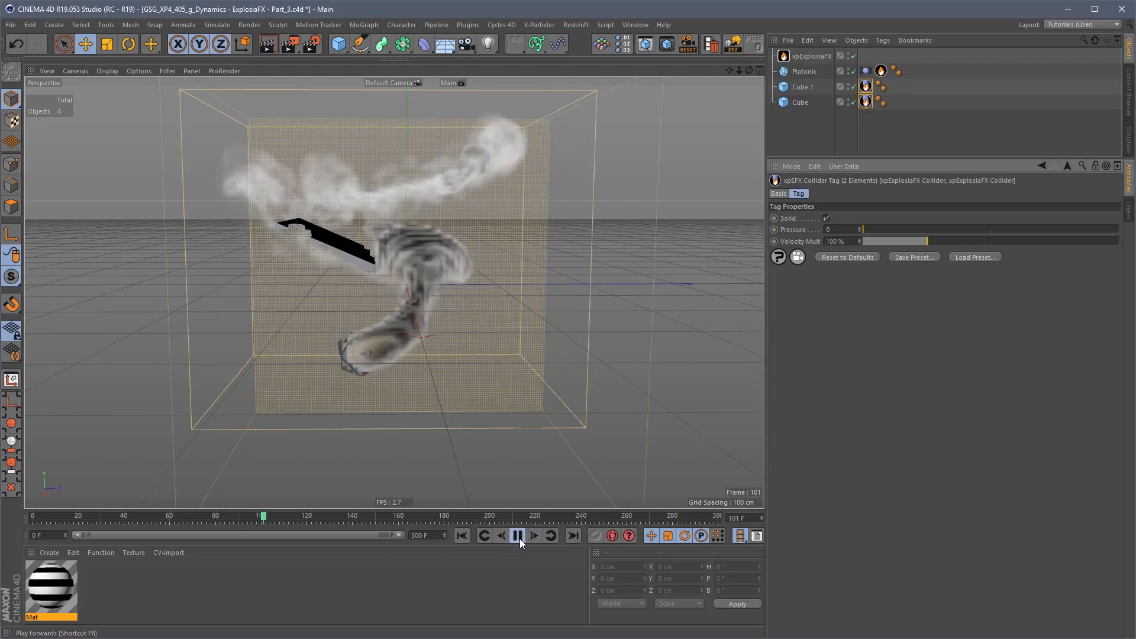
pyautogui.click(520, 537)
pyautogui.keyDown('alt'); pyautogui.moveTo(367, 355); pyautogui.dragTo(571, 191); pyautogui.keyUp('alt')
# Step: Rename Cube.1 as Cube and select both cubes
pyautogui.click(812, 86)
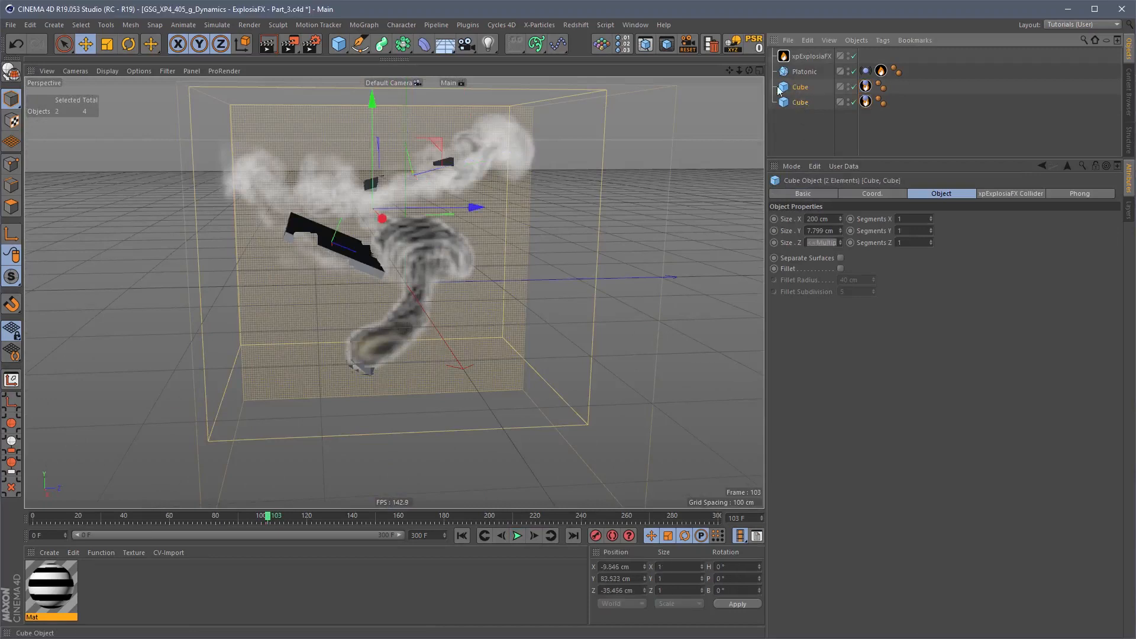
pyautogui.keyDown('ctrl'); pyautogui.click(800, 104); pyautogui.keyUp('ctrl')
# Step: Set the xpExplosiaFX display mode to Grid with a Voxel LOD of 150%
pyautogui.click(811, 57)
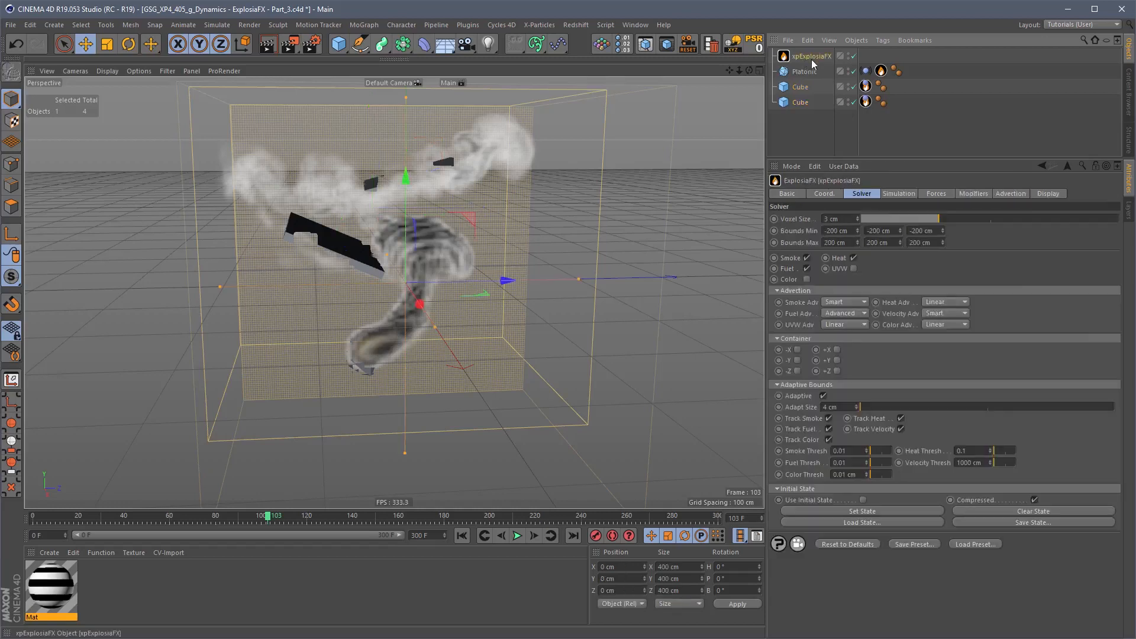
pyautogui.click(1048, 193)
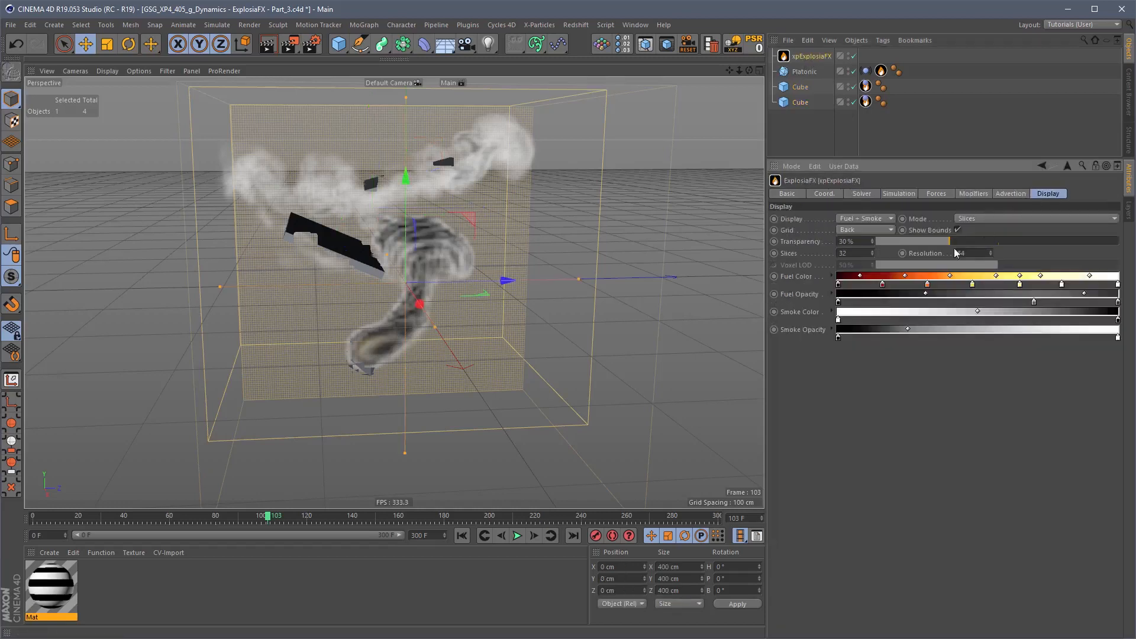
pyautogui.click(989, 216)
pyautogui.click(989, 251)
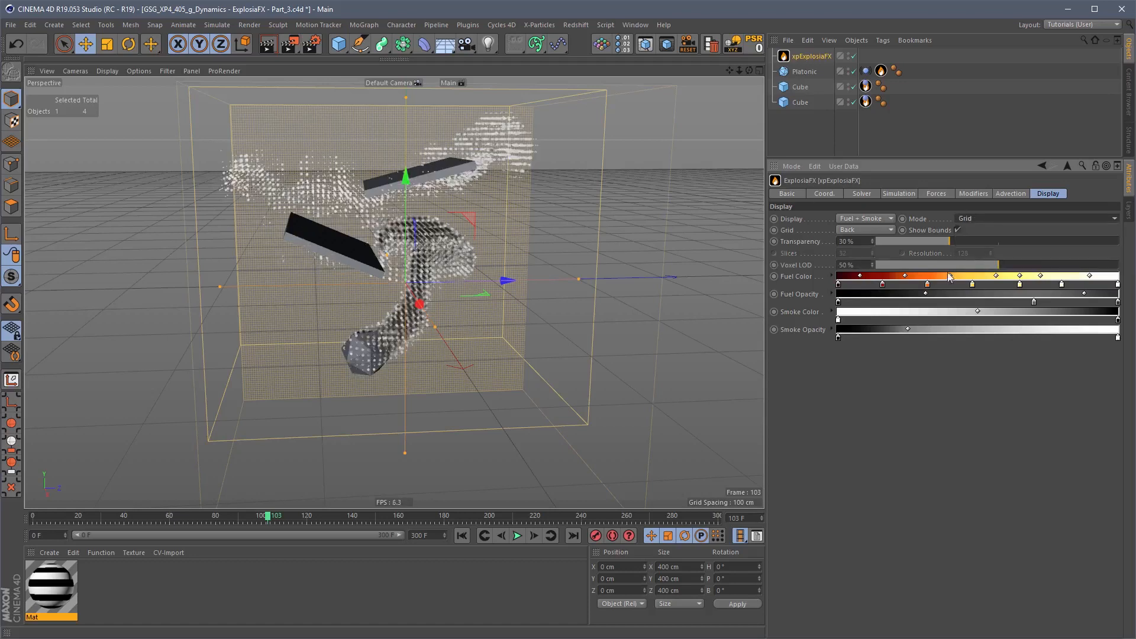
pyautogui.click(861, 265)
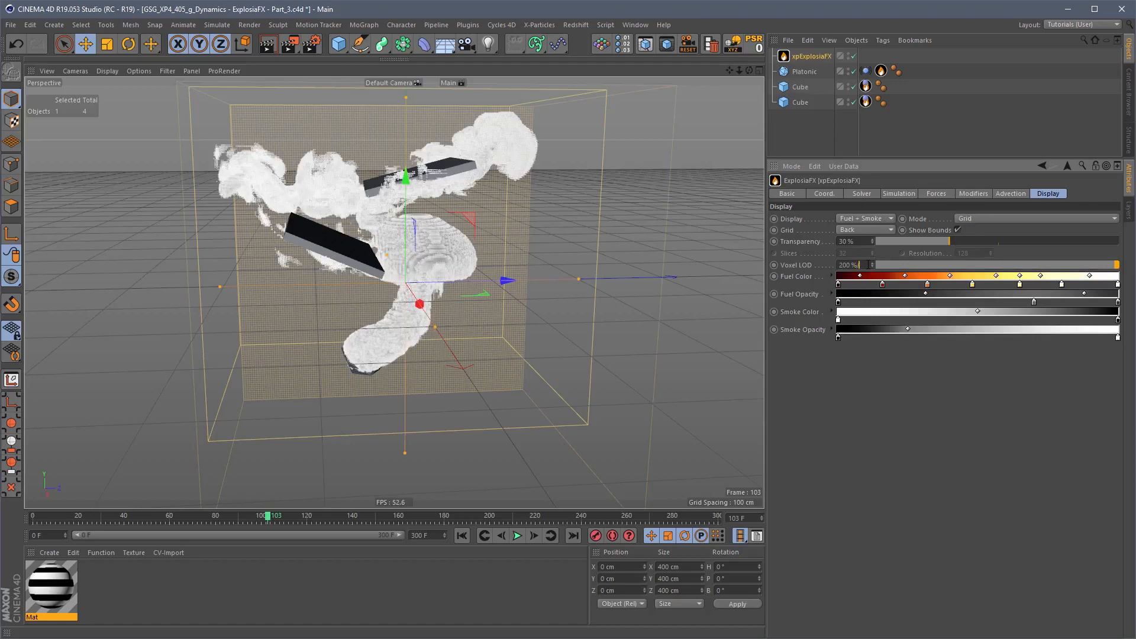
pyautogui.write('100')
pyautogui.press('Return')
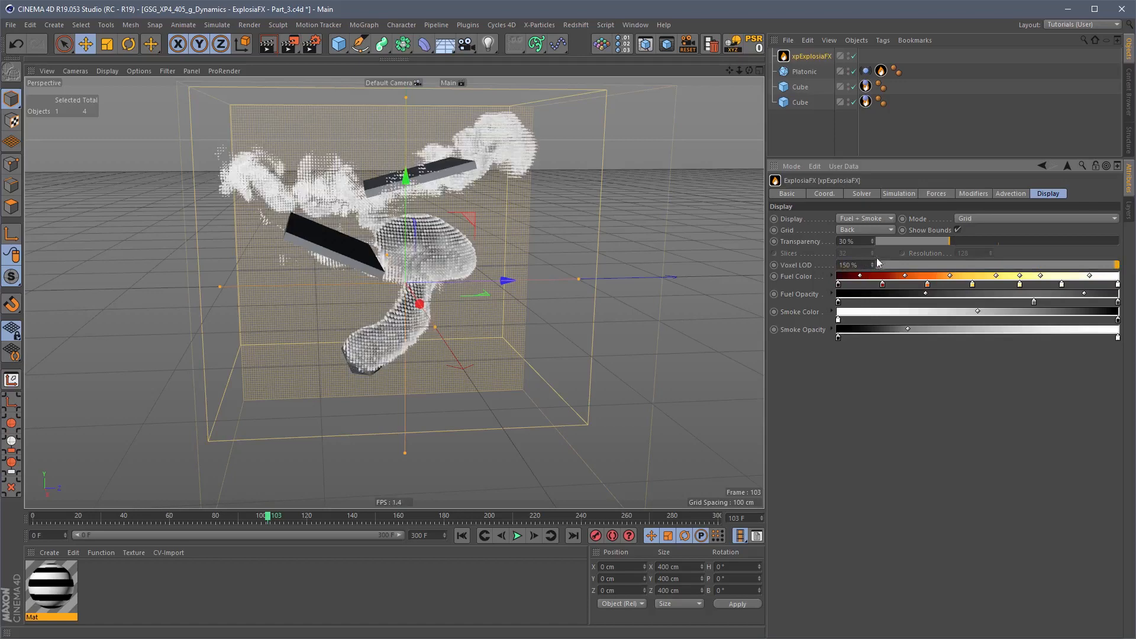
# Step: Move both cubes down together by about 48 cm, to about Y 34 cm
pyautogui.keyDown('alt'); pyautogui.moveTo(431, 167); pyautogui.dragTo(467, 225); pyautogui.keyUp('alt')
pyautogui.click(800, 86)
pyautogui.keyDown('shift'); pyautogui.click(801, 101); pyautogui.keyUp('shift')
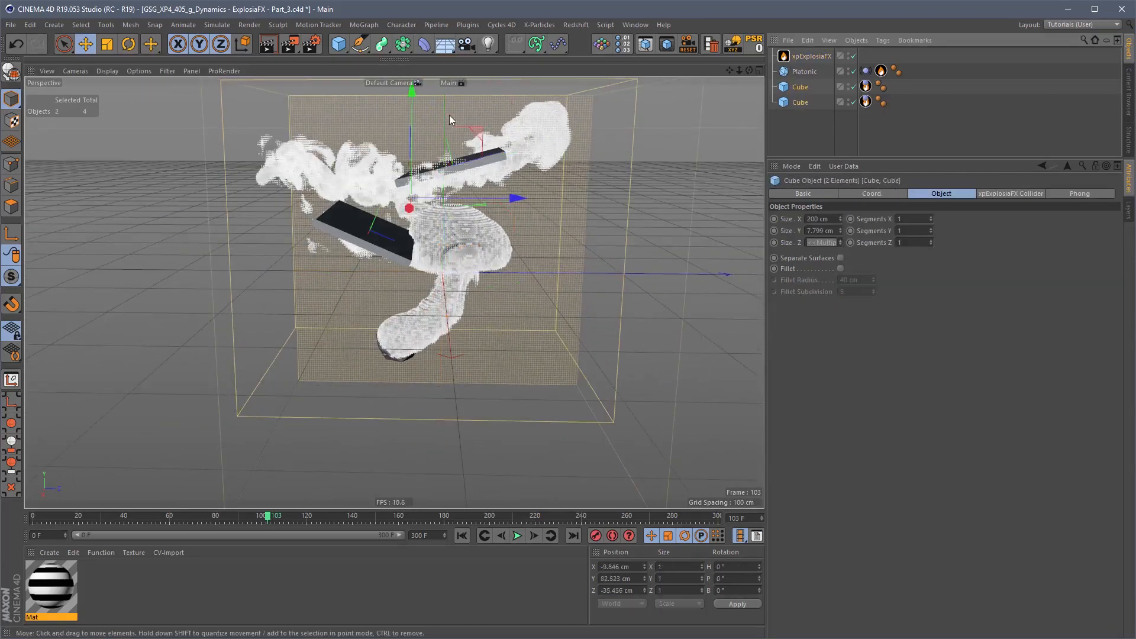
pyautogui.moveTo(411, 114); pyautogui.dragTo(413, 157)
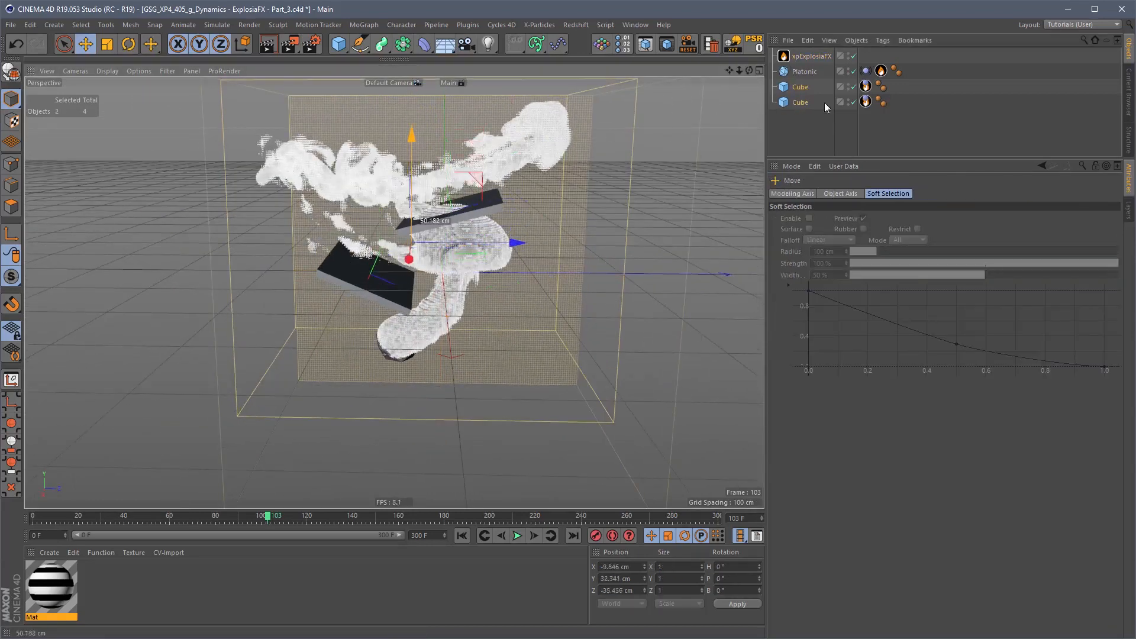
# Step: Copy the Platonic's Vibrate tag onto both cubes and thicken them to a Y size of 27.799 cm
pyautogui.keyDown('ctrl'); pyautogui.moveTo(866, 72); pyautogui.dragTo(865, 87); pyautogui.keyUp('ctrl')
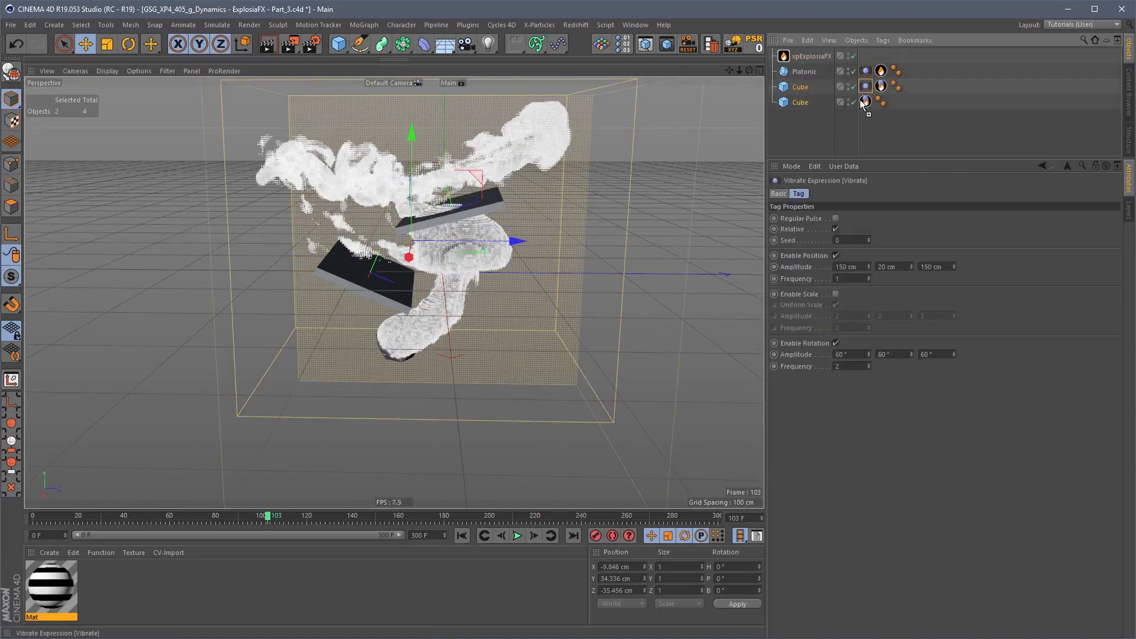
pyautogui.click(799, 101)
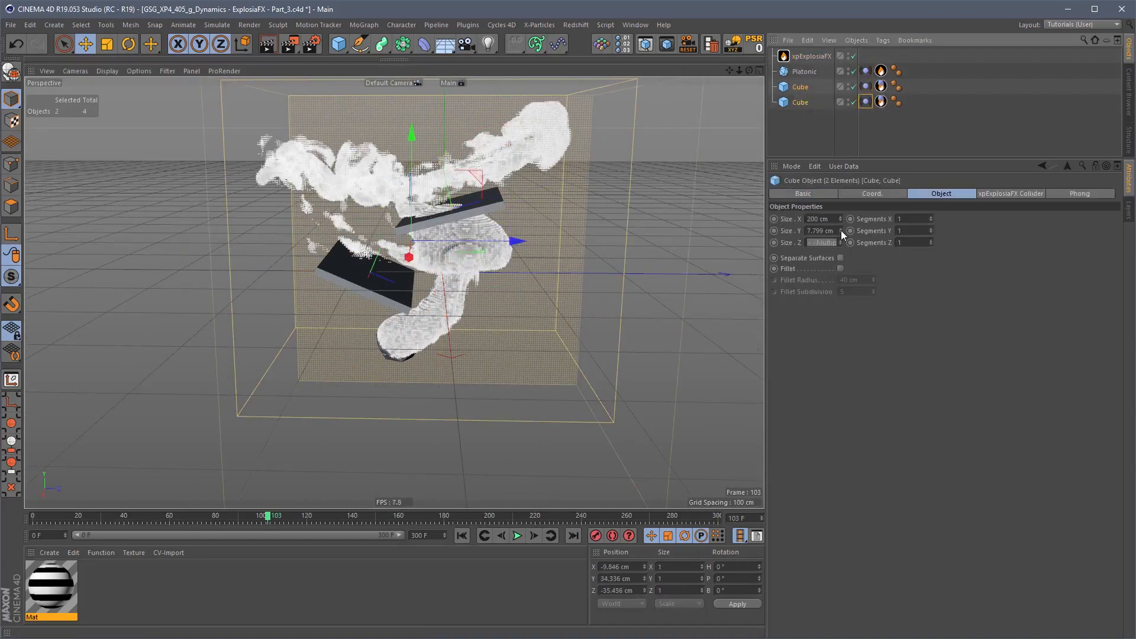
pyautogui.moveTo(841, 231); pyautogui.dragTo(848, 211)
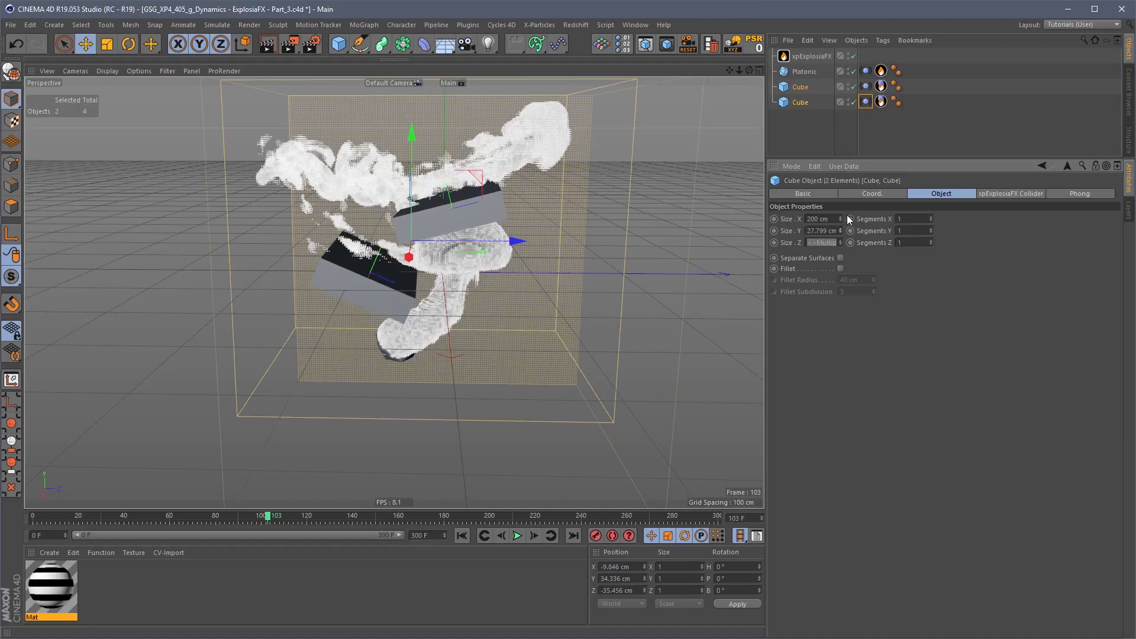
pyautogui.click(758, 239)
# Step: Replay the simulation from frame 0 and give the two cubes' Vibrate tags differing seeds with the expression num
pyautogui.click(462, 536)
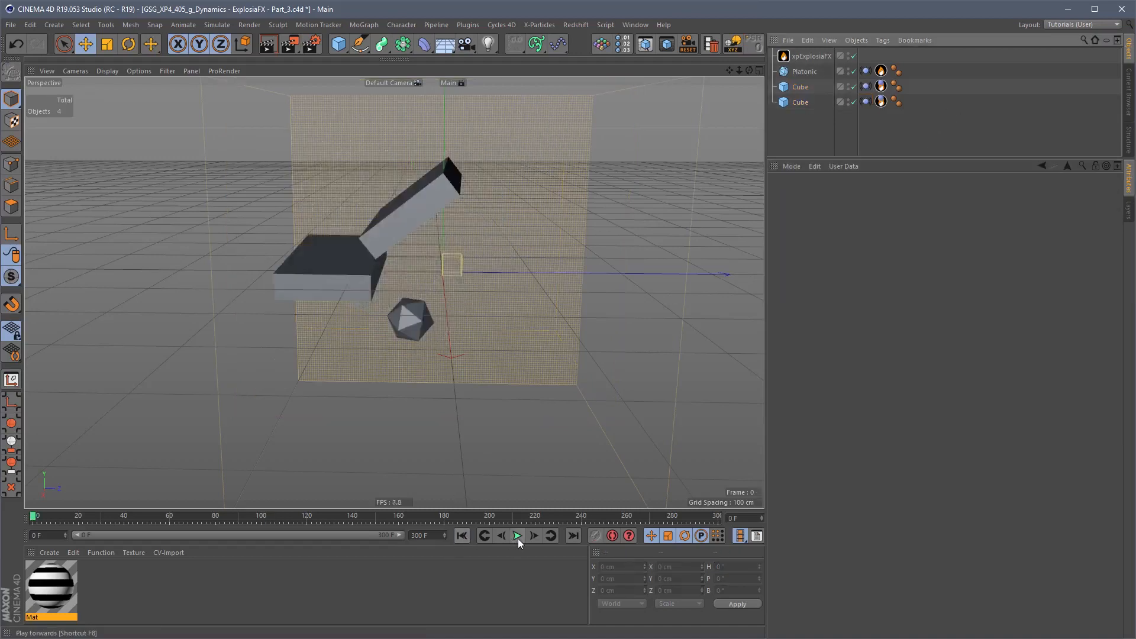
pyautogui.click(518, 536)
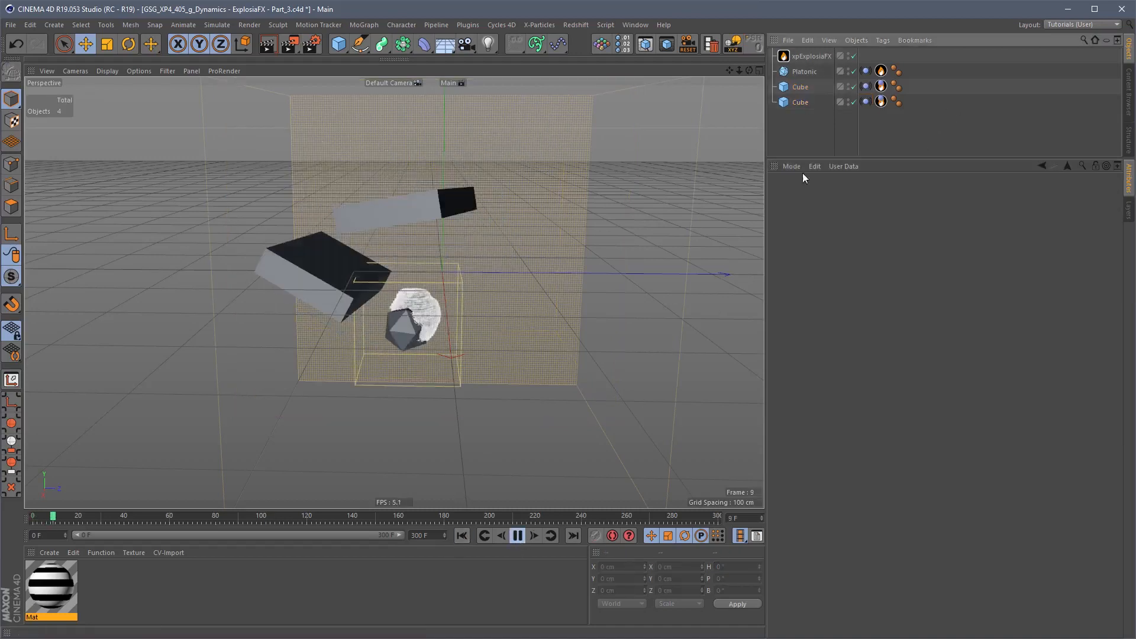
pyautogui.click(866, 87)
pyautogui.keyDown('shift'); pyautogui.click(866, 102); pyautogui.keyUp('shift')
pyautogui.doubleClick(848, 242)
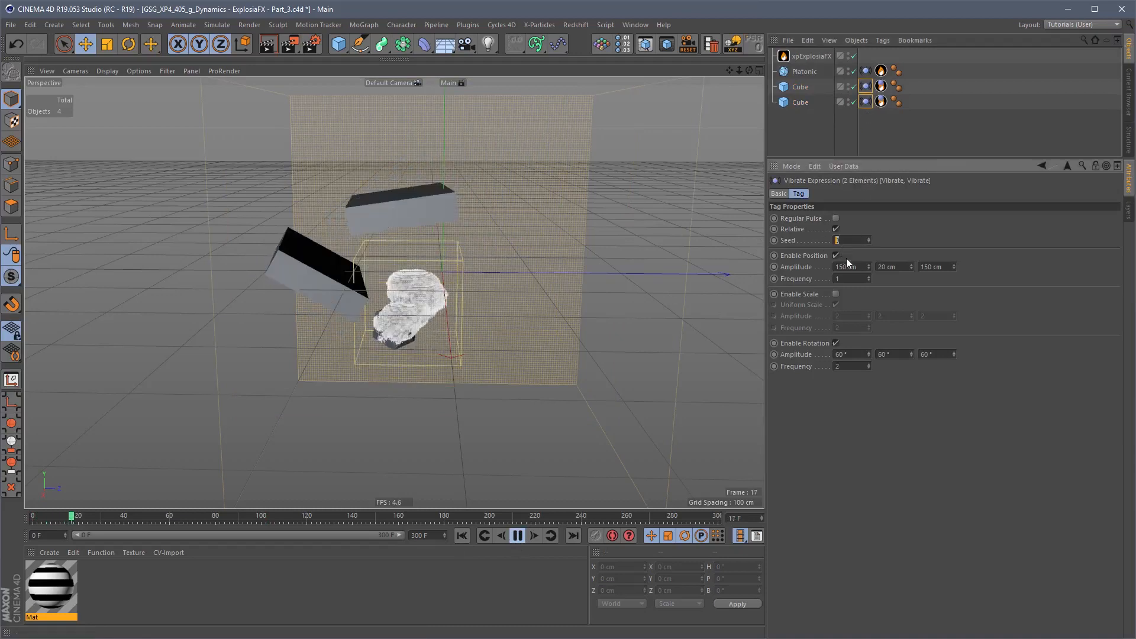
pyautogui.write('num')
pyautogui.press('Return')
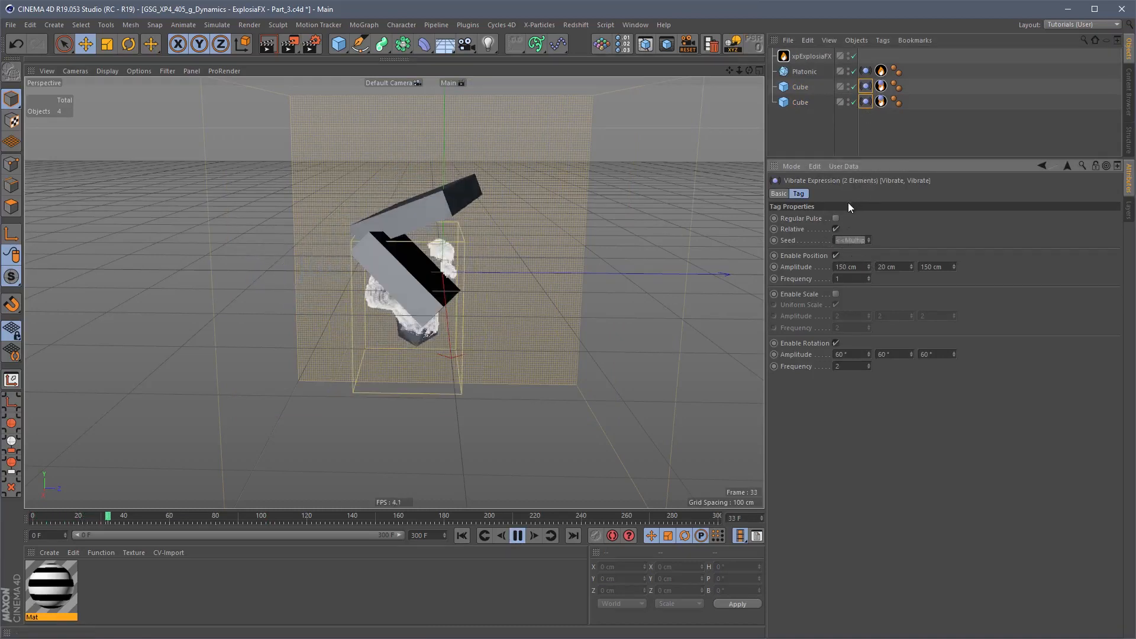
pyautogui.click(517, 536)
# Step: Set the xpExplosiaFX display mode to Slices and reset its Resolution to the default value
pyautogui.click(811, 55)
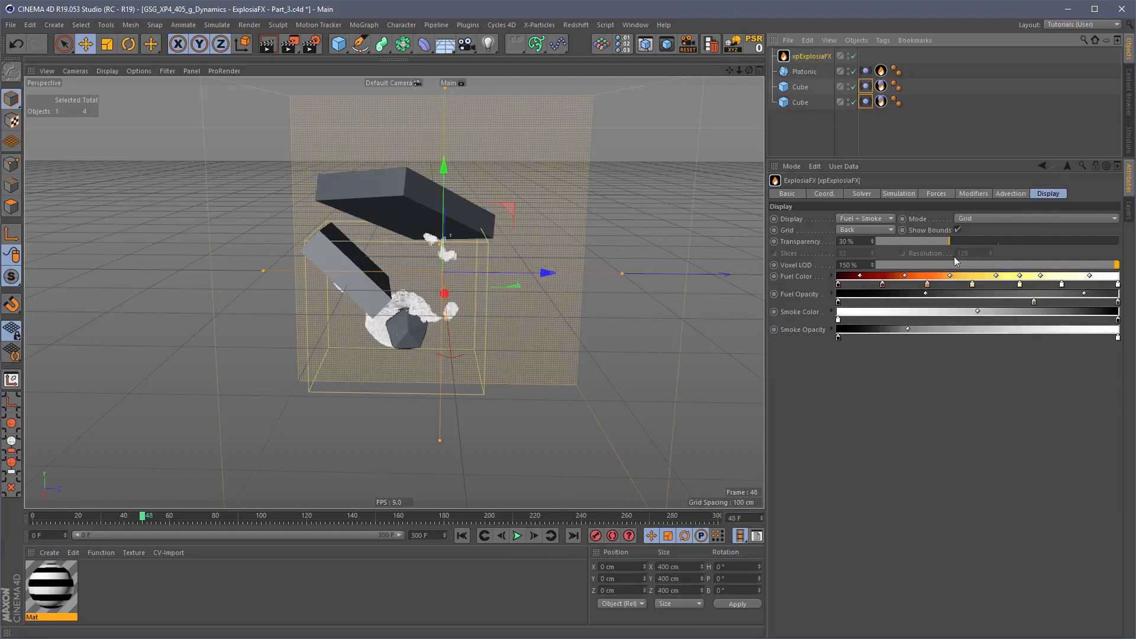
pyautogui.click(1000, 218)
pyautogui.click(1042, 242)
pyautogui.rightClick(926, 255)
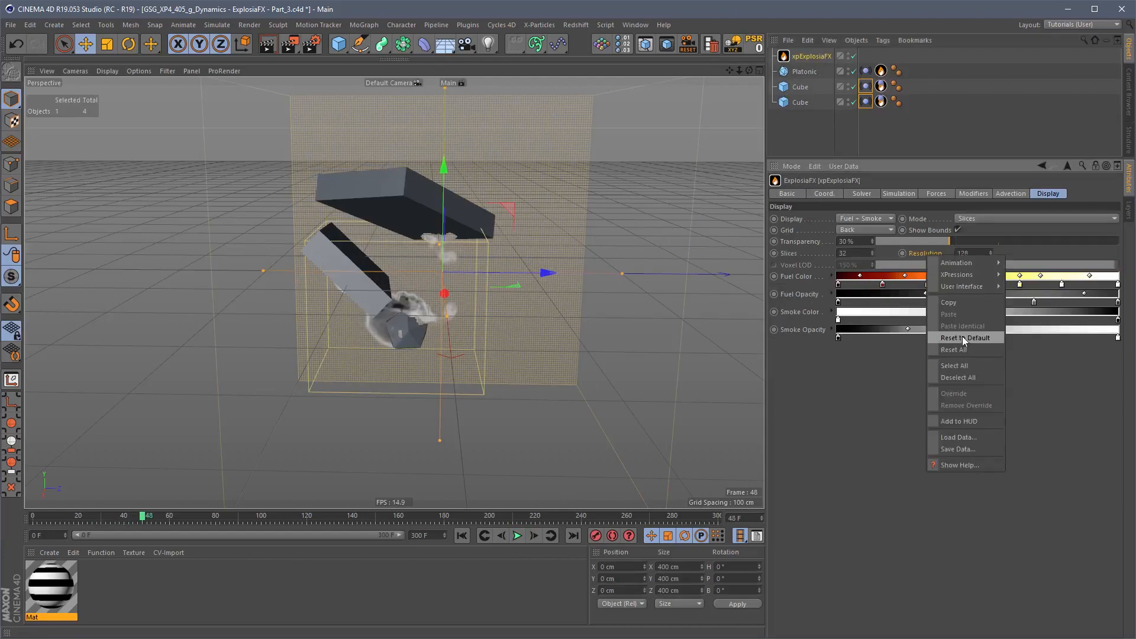
pyautogui.click(962, 337)
# Step: Shorten both cubes freehand along X, bringing the second cube's X size to about 137 cm
pyautogui.keyDown('alt'); pyautogui.moveTo(362, 306); pyautogui.dragTo(427, 183); pyautogui.keyUp('alt')
pyautogui.click(417, 176)
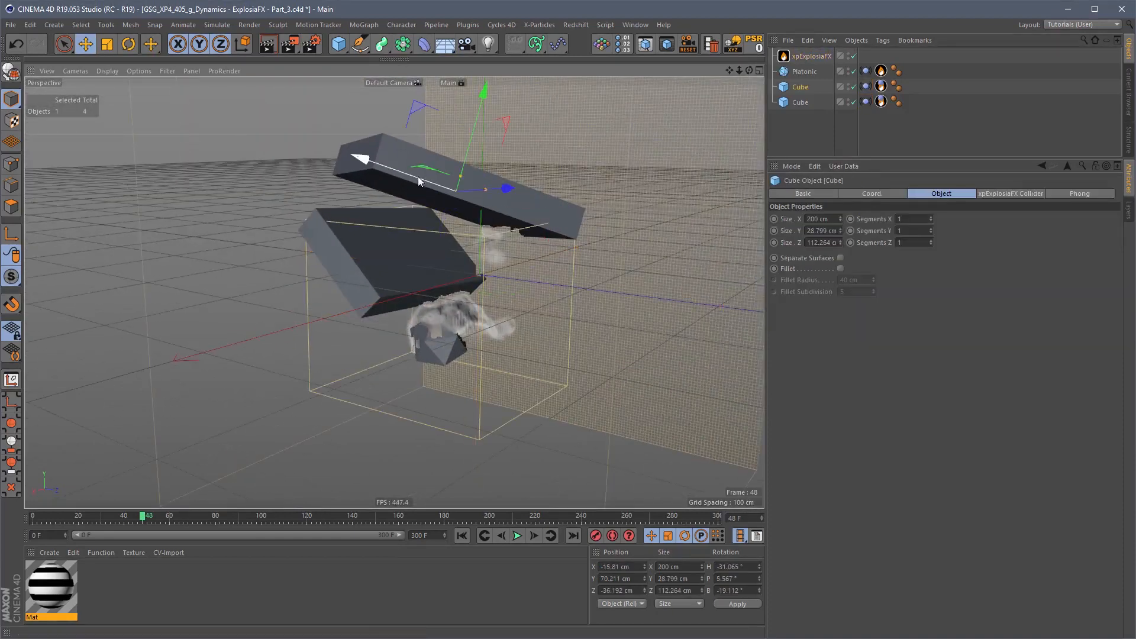
pyautogui.keyDown('alt'); pyautogui.moveTo(485, 206); pyautogui.dragTo(422, 122); pyautogui.keyUp('alt')
pyautogui.keyDown('alt'); pyautogui.moveTo(422, 117); pyautogui.dragTo(456, 221, button='middle'); pyautogui.keyUp('alt')
pyautogui.moveTo(343, 164); pyautogui.dragTo(406, 186)
pyautogui.click(796, 102)
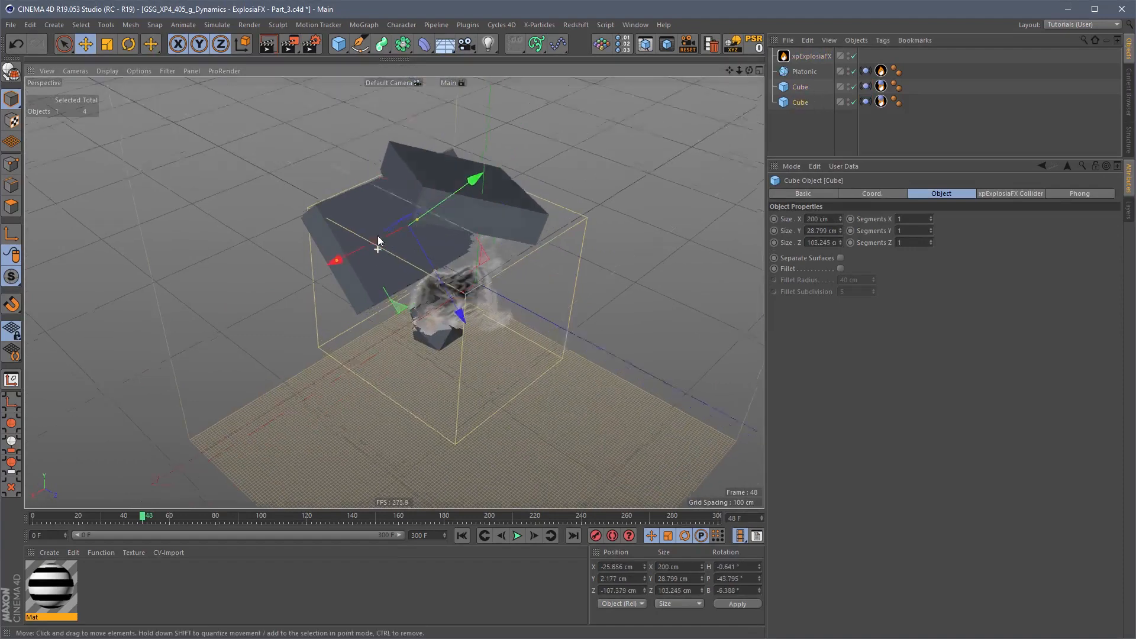
pyautogui.keyDown('alt'); pyautogui.moveTo(378, 236); pyautogui.dragTo(364, 256); pyautogui.keyUp('alt')
pyautogui.keyDown('alt'); pyautogui.moveTo(441, 219); pyautogui.dragTo(457, 198); pyautogui.keyUp('alt')
# Step: Set the Pressure of both cubes' xpExplosiaFX Collider tags to 10 and play the simulation from frame 0
pyautogui.click(886, 89)
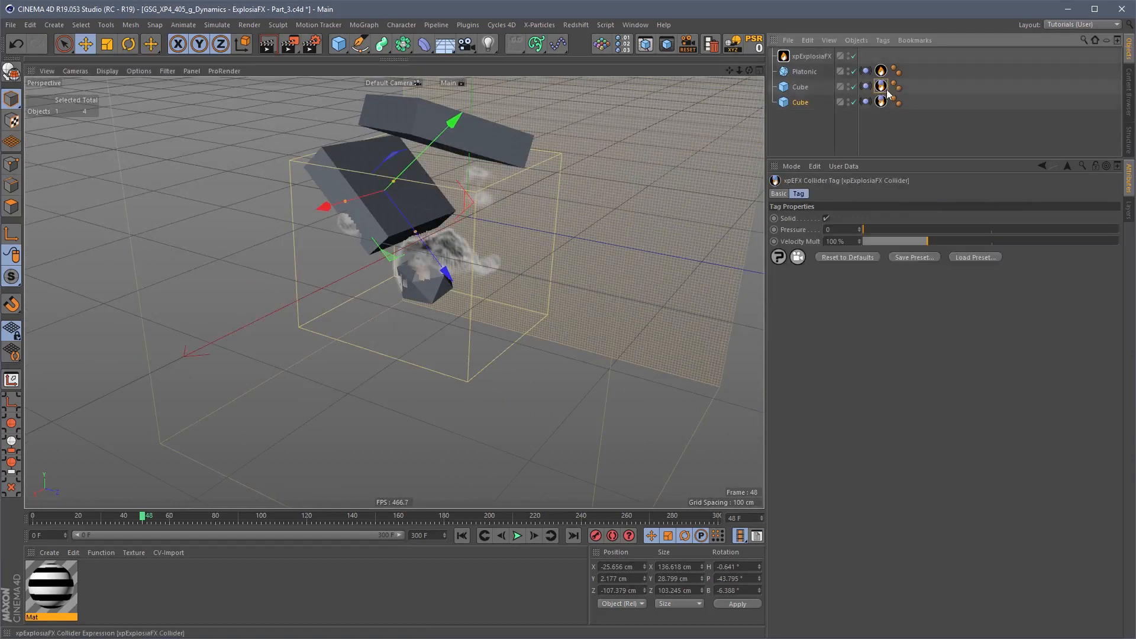
pyautogui.click(849, 230)
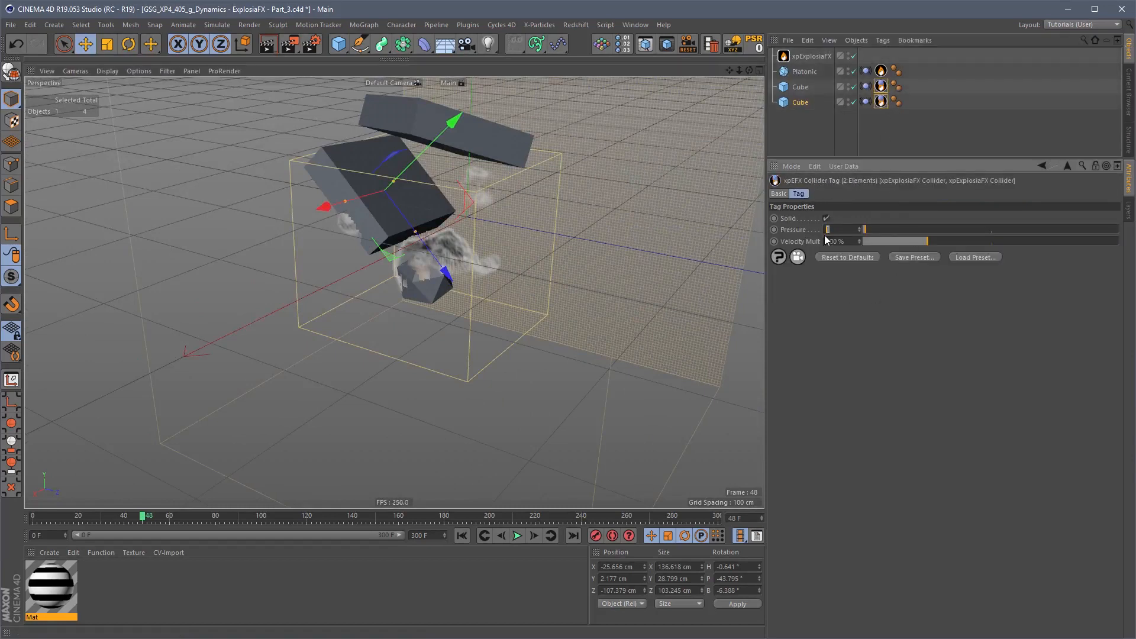
pyautogui.click(461, 536)
pyautogui.click(517, 536)
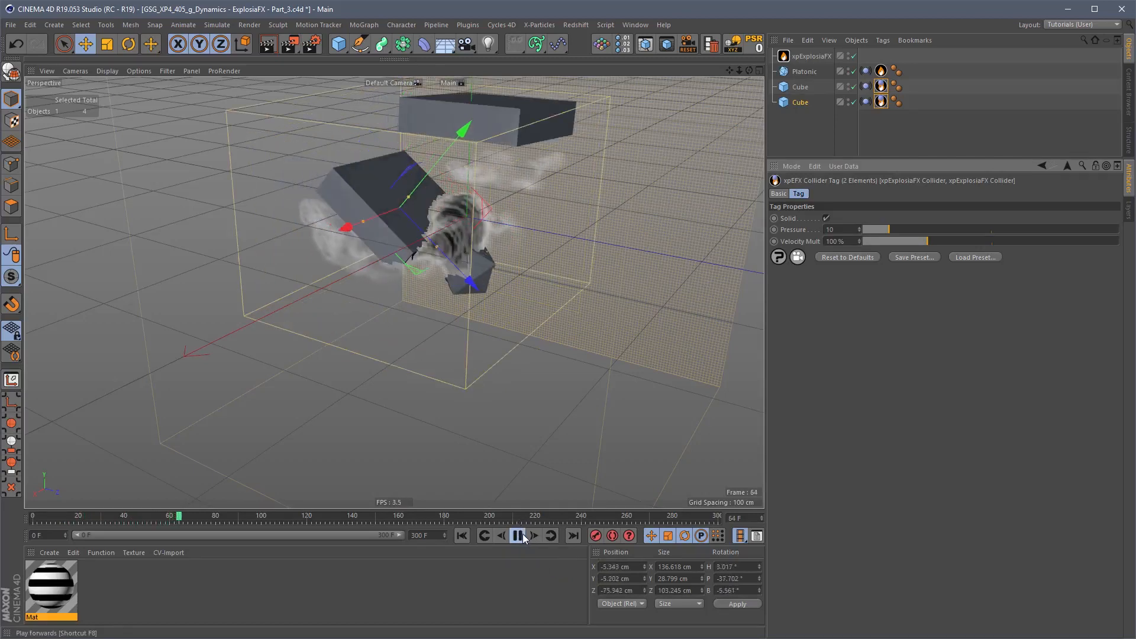
pyautogui.click(521, 537)
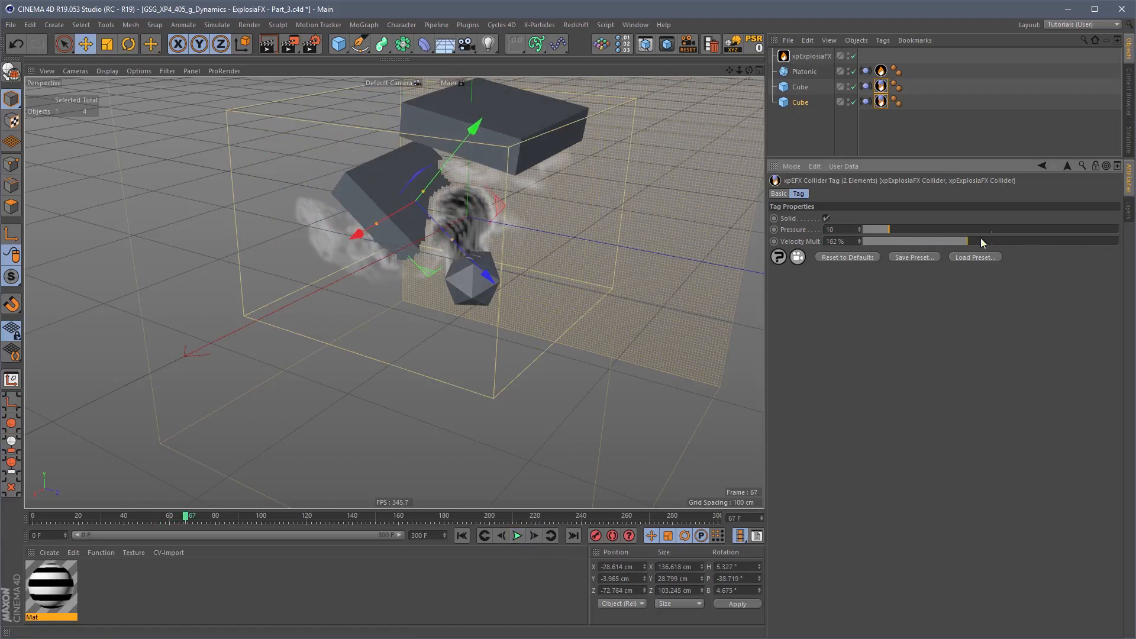
# Step: Raise the Velocity Mult of both Collider tags to 400% and replay the simulation from frame 0
pyautogui.click(463, 536)
pyautogui.click(518, 537)
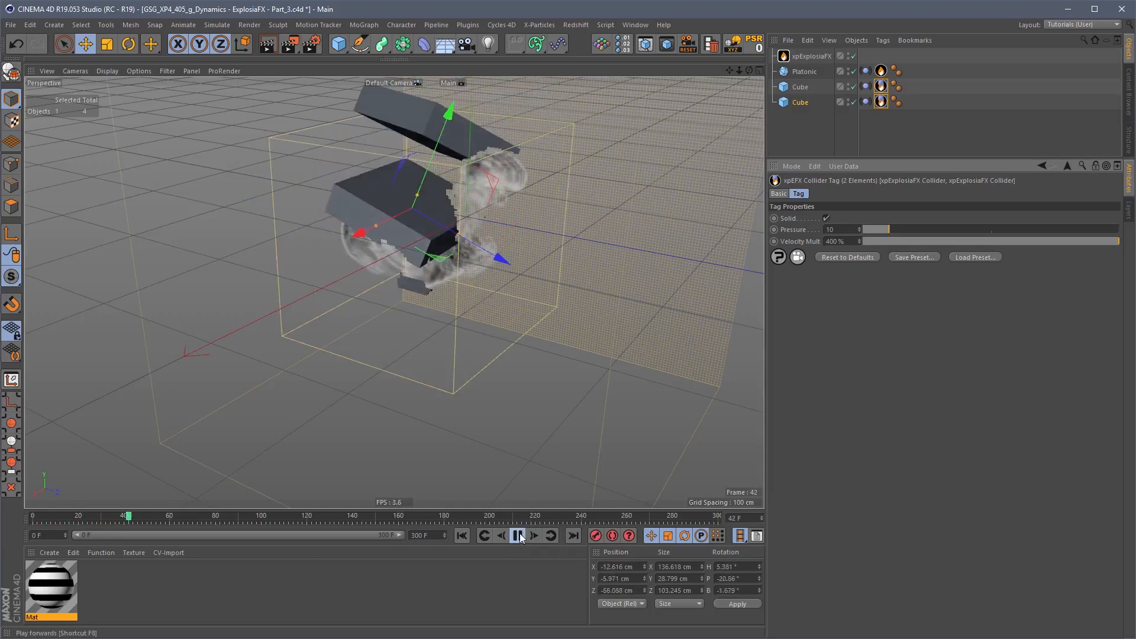
pyautogui.click(519, 535)
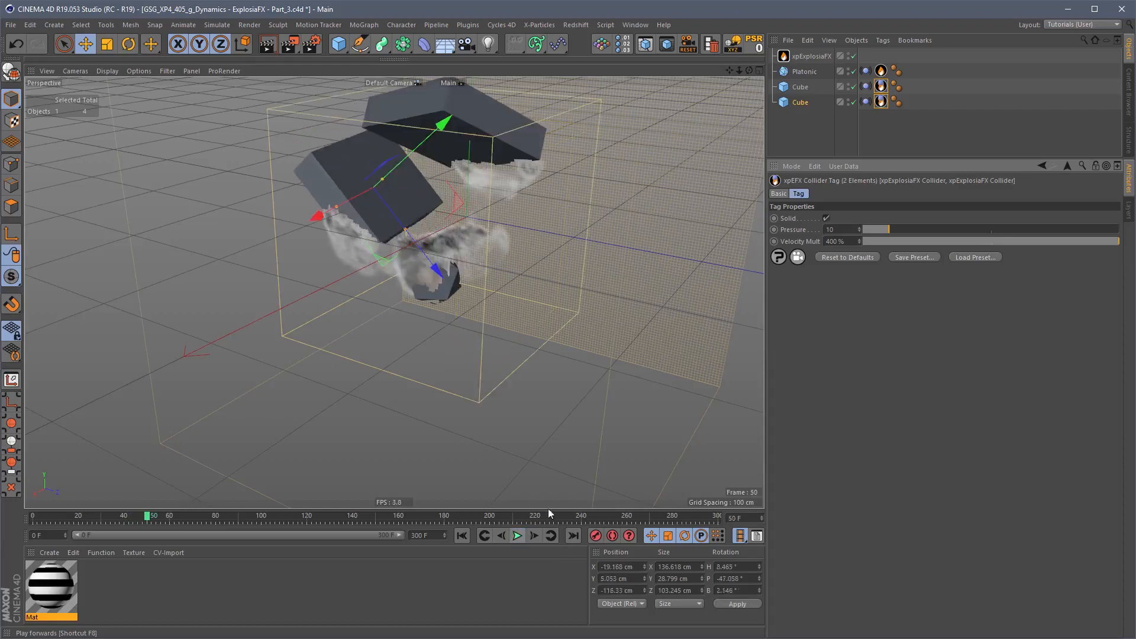
pyautogui.keyDown('alt'); pyautogui.moveTo(460, 215); pyautogui.dragTo(477, 165); pyautogui.keyUp('alt')
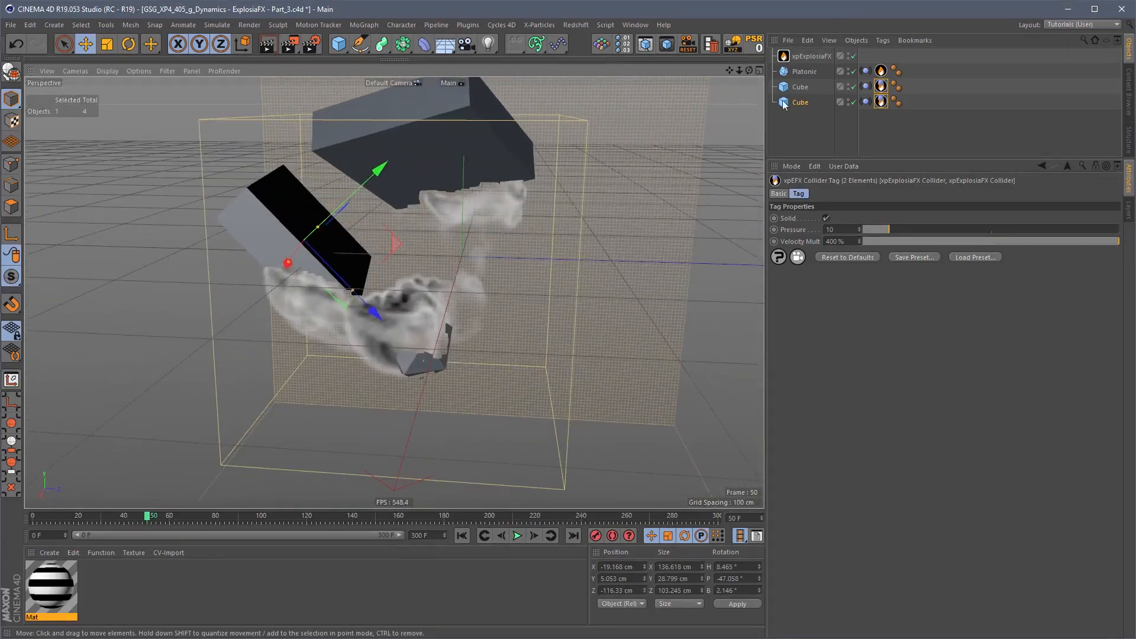
# Step: Reset both Collider tags to their defaults and delete the two cubes along with their Vibrate tags
pyautogui.click(882, 101)
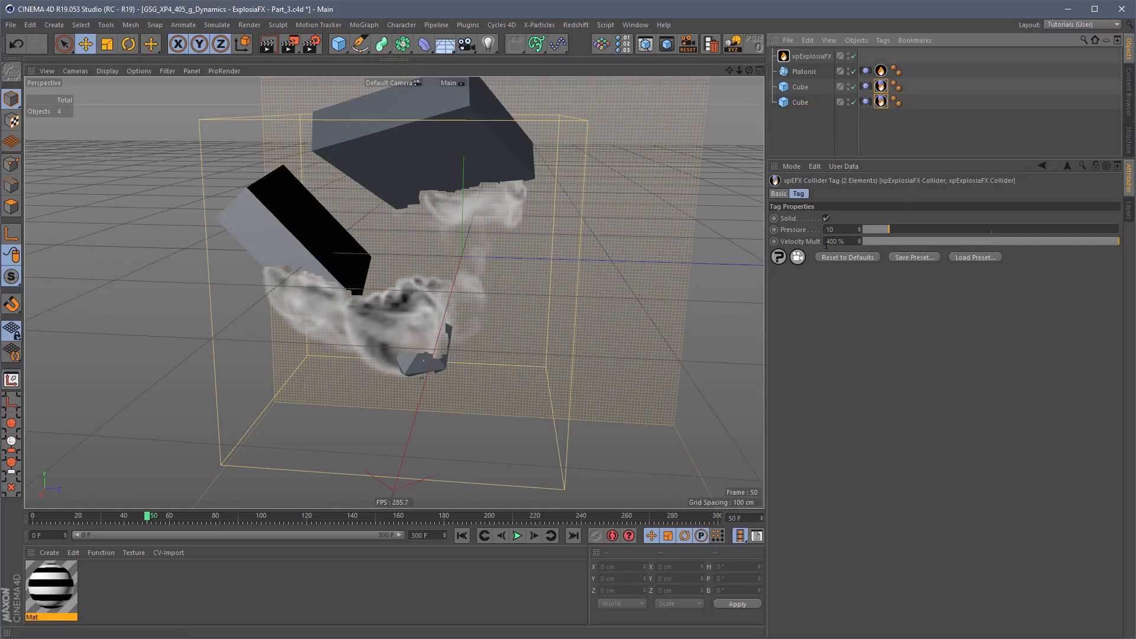
pyautogui.click(844, 257)
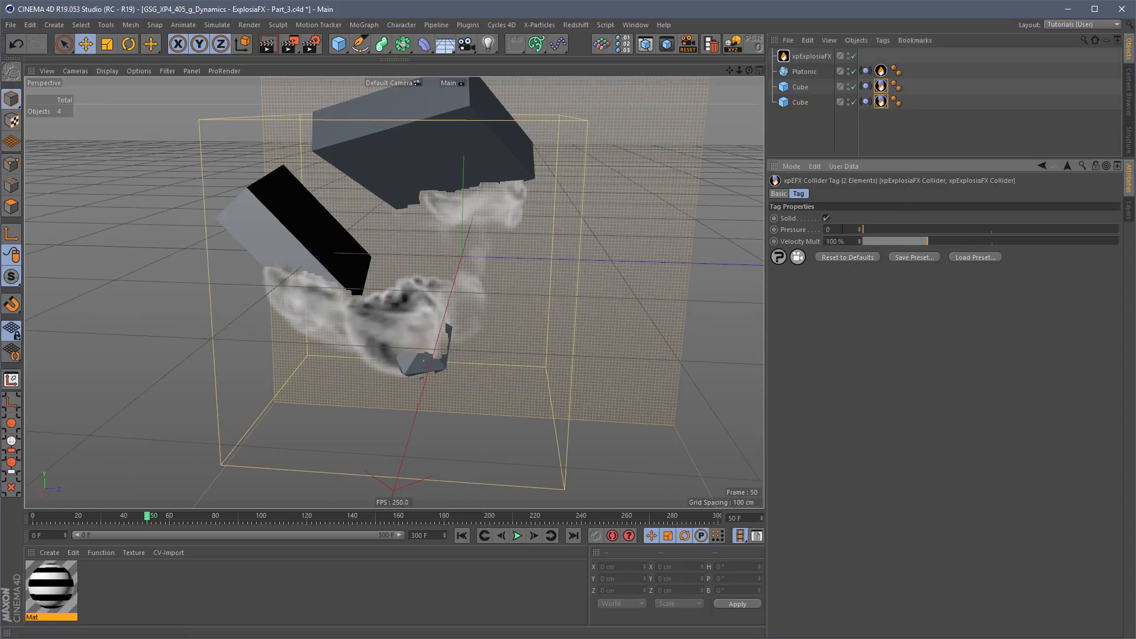
pyautogui.click(867, 87)
pyautogui.keyDown('ctrl'); pyautogui.click(866, 101); pyautogui.keyUp('ctrl')
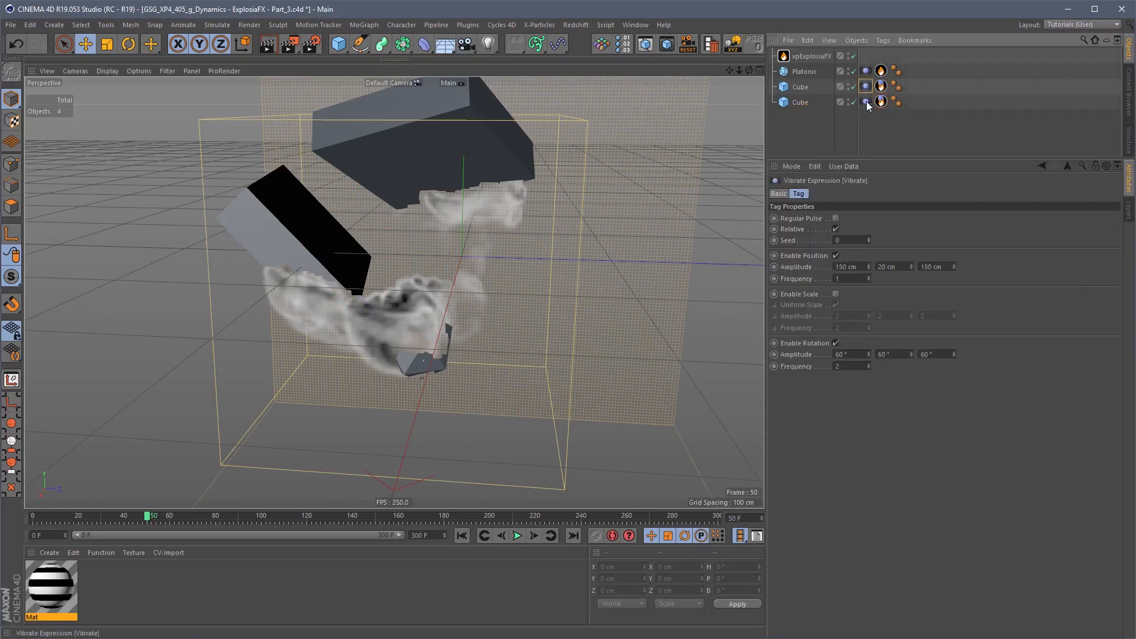
pyautogui.press('Delete')
pyautogui.click(800, 86)
pyautogui.keyDown('shift'); pyautogui.click(800, 102); pyautogui.keyUp('shift')
pyautogui.press('Delete')
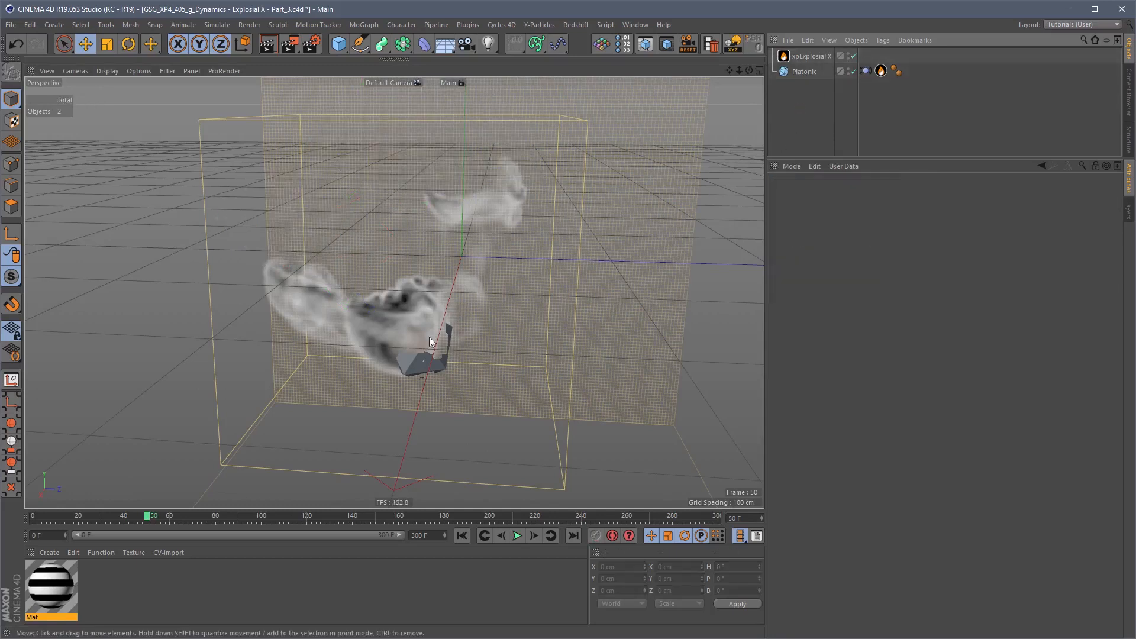
# Step: Play the simulation from frame 0 without the cubes and rewind it to the start
pyautogui.keyDown('alt'); pyautogui.moveTo(426, 320); pyautogui.dragTo(414, 356); pyautogui.keyUp('alt')
pyautogui.click(462, 536)
pyautogui.click(516, 536)
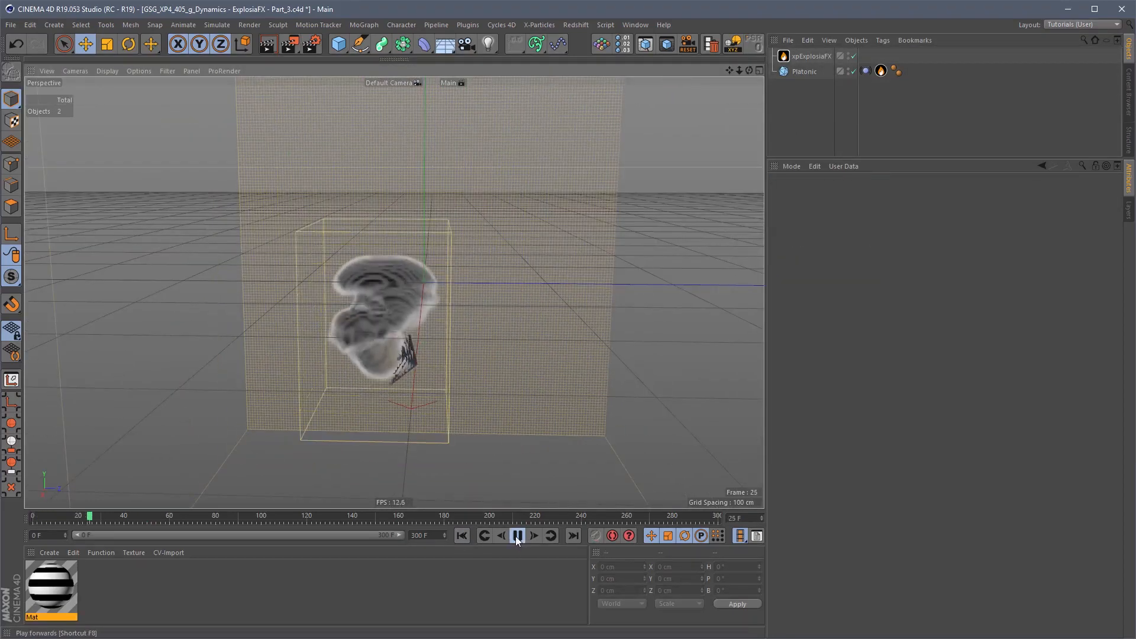
pyautogui.click(516, 536)
pyautogui.click(462, 536)
pyautogui.keyDown('alt'); pyautogui.moveTo(495, 414); pyautogui.dragTo(444, 276); pyautogui.keyUp('alt')
# Step: Examine the xpExplosiaFX Solver, Forces and Modifiers settings
pyautogui.click(812, 55)
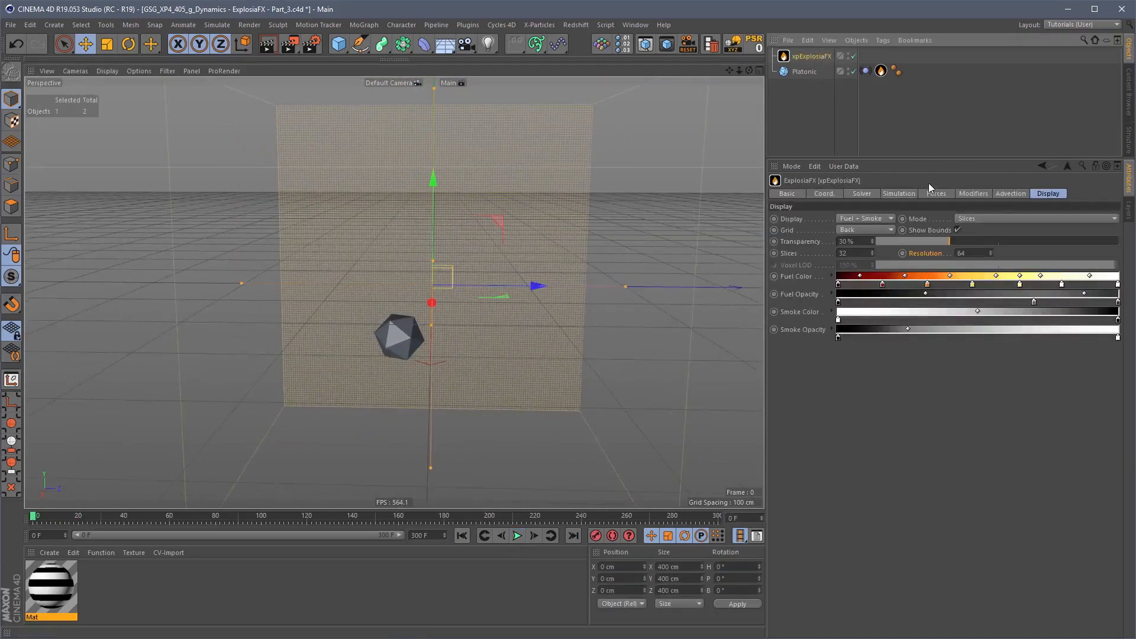
pyautogui.click(866, 194)
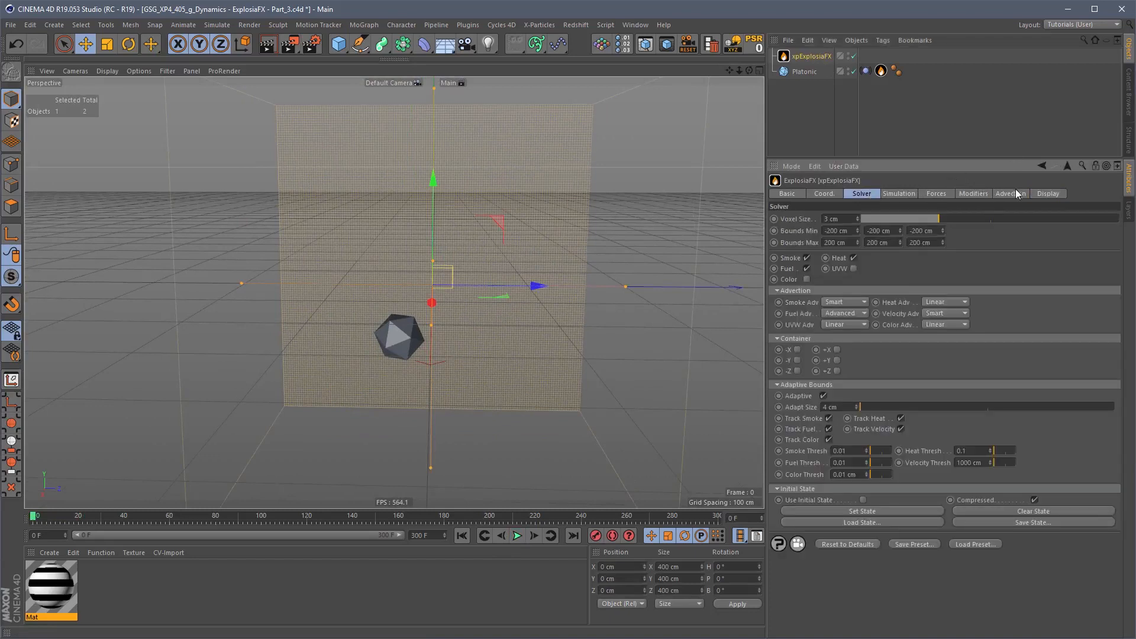
pyautogui.click(976, 194)
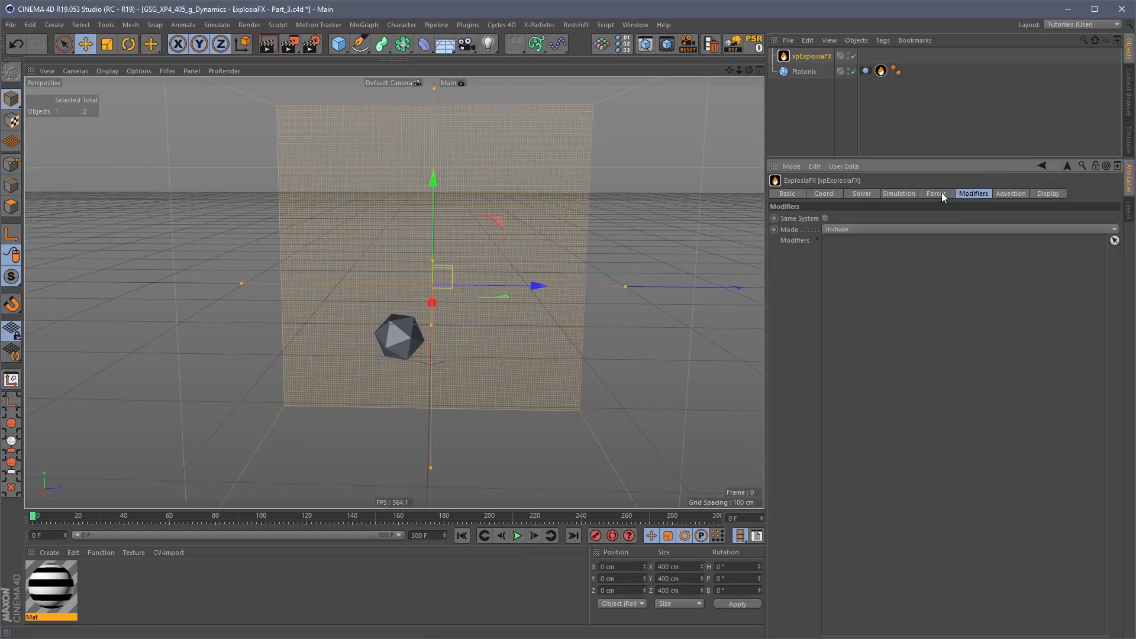
pyautogui.keyDown('alt'); pyautogui.moveTo(446, 250); pyautogui.dragTo(489, 268); pyautogui.keyUp('alt')
pyautogui.click(803, 72)
pyautogui.click(811, 56)
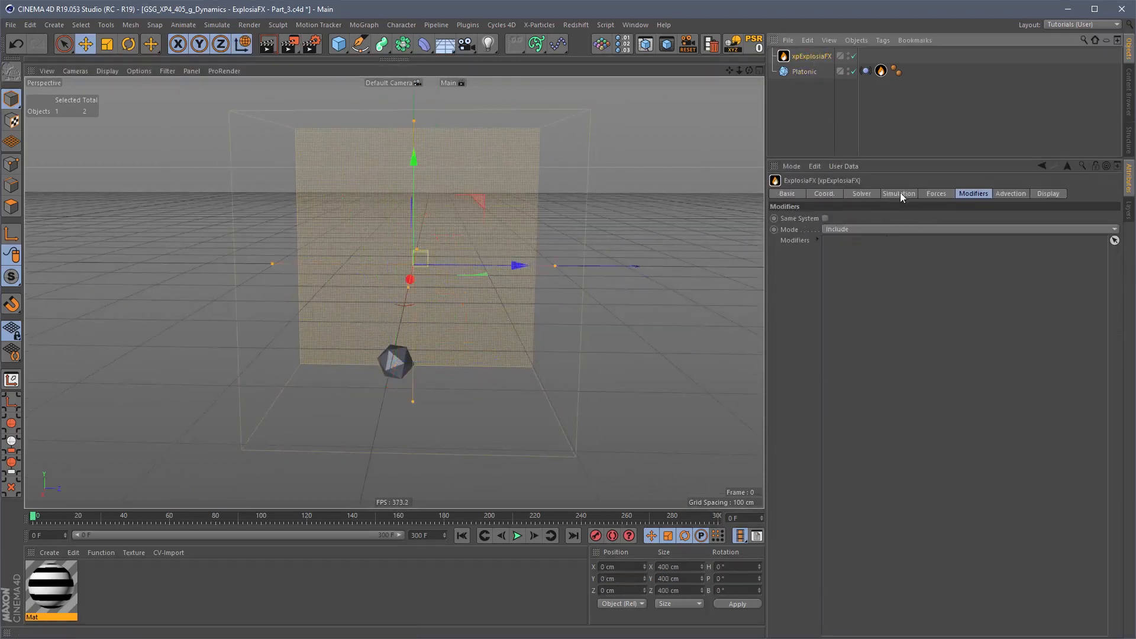
pyautogui.click(940, 195)
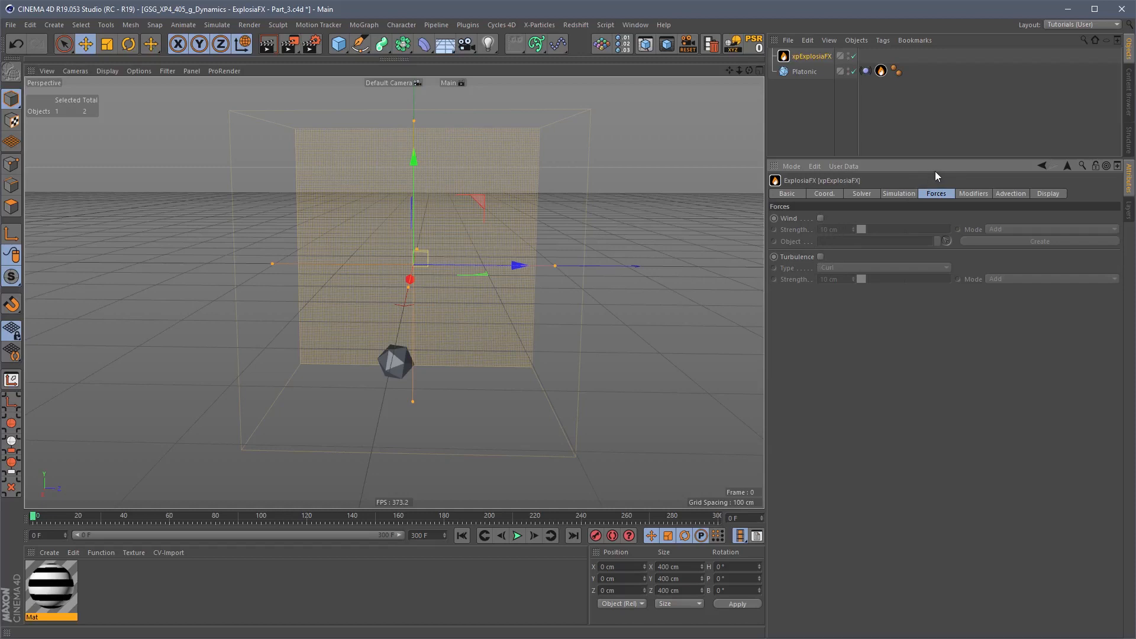
pyautogui.click(972, 195)
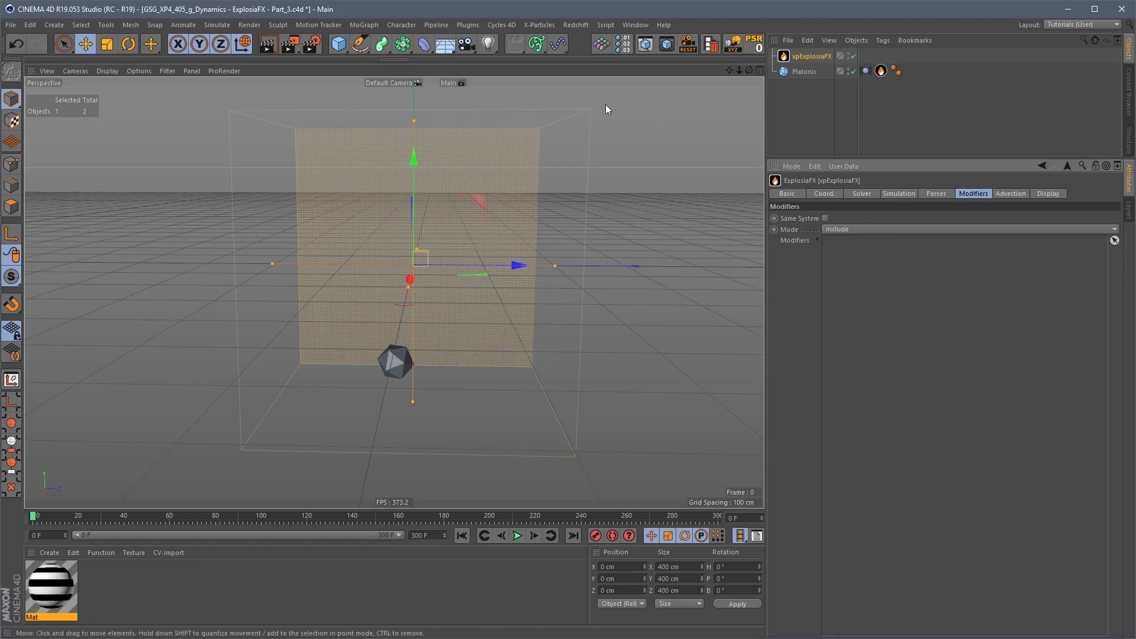
# Step: Add an xpAttractor modifier and move it beside the Platonic, to about X 3.5, Y -67, Z 144 cm
pyautogui.click(540, 24)
pyautogui.moveTo(566, 133)
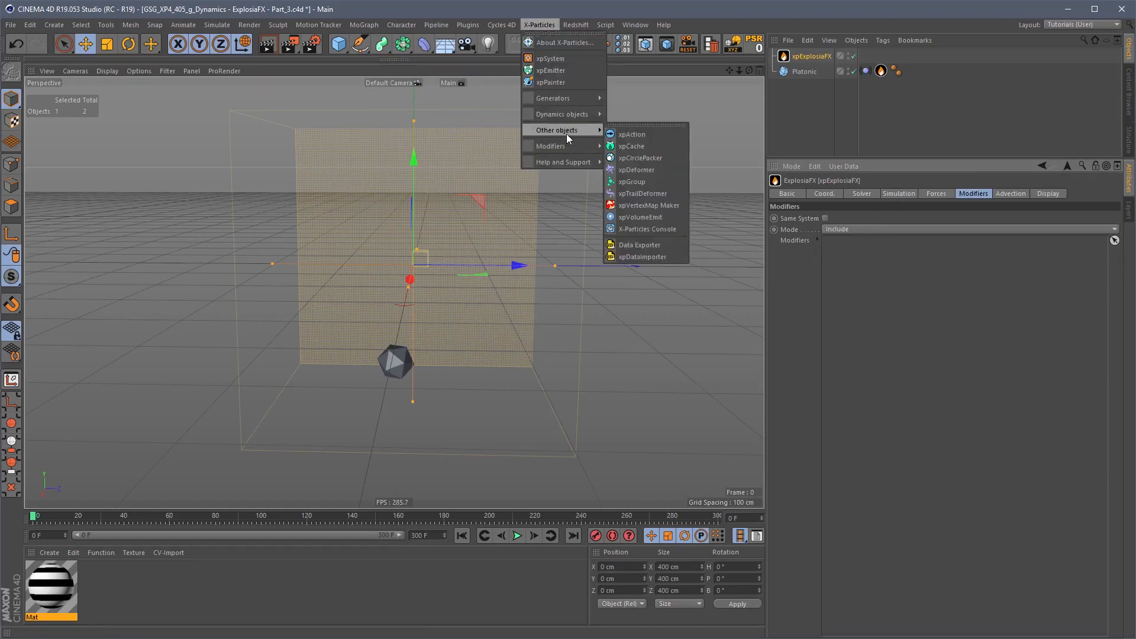
pyautogui.moveTo(628, 149)
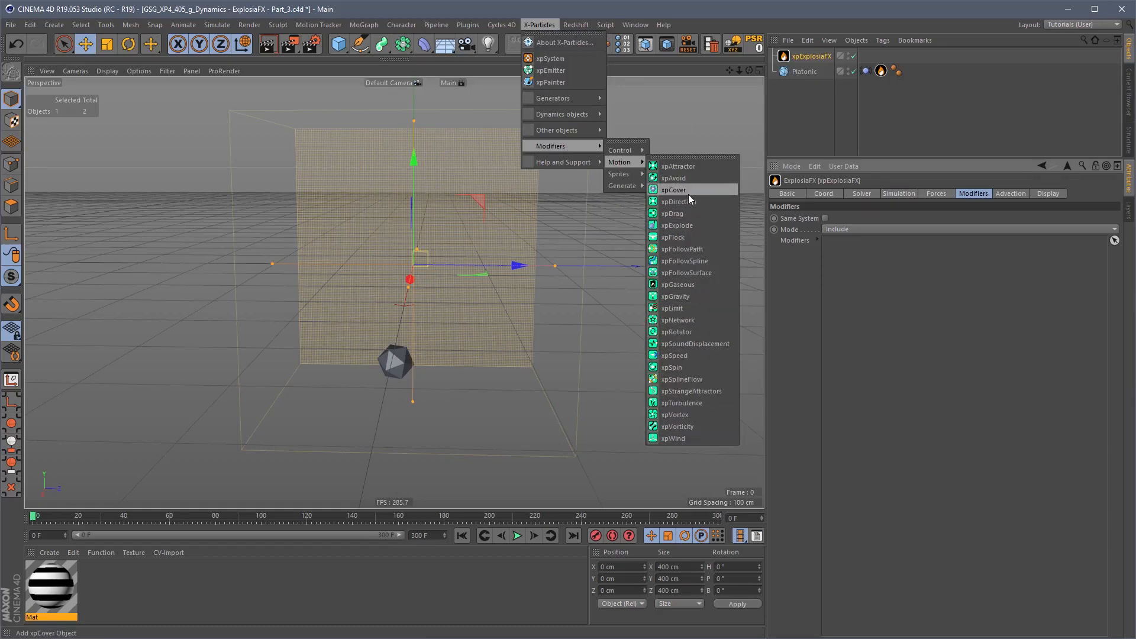
pyautogui.click(706, 165)
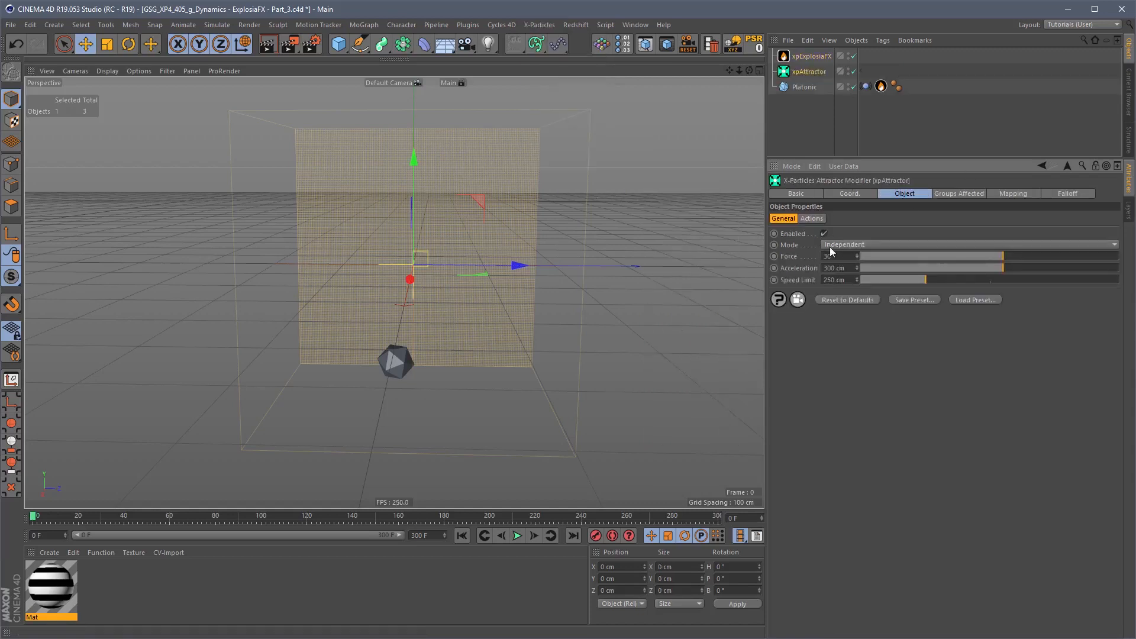
pyautogui.moveTo(410, 357); pyautogui.dragTo(536, 393)
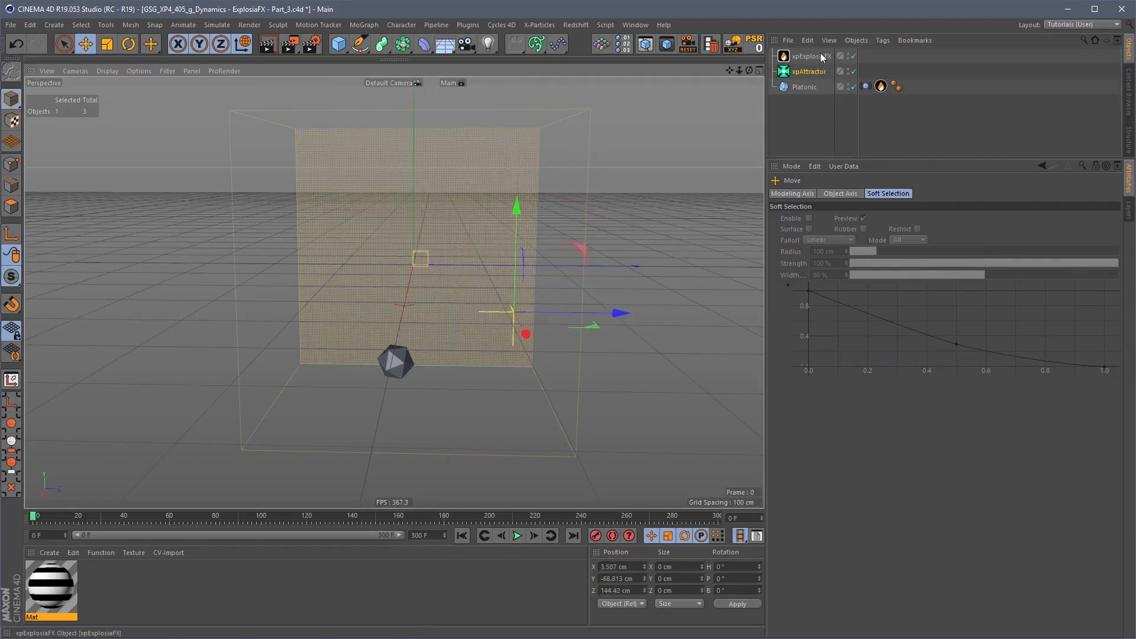
# Step: Play the simulation with the xpExplosiaFX Modifiers list left empty
pyautogui.click(822, 57)
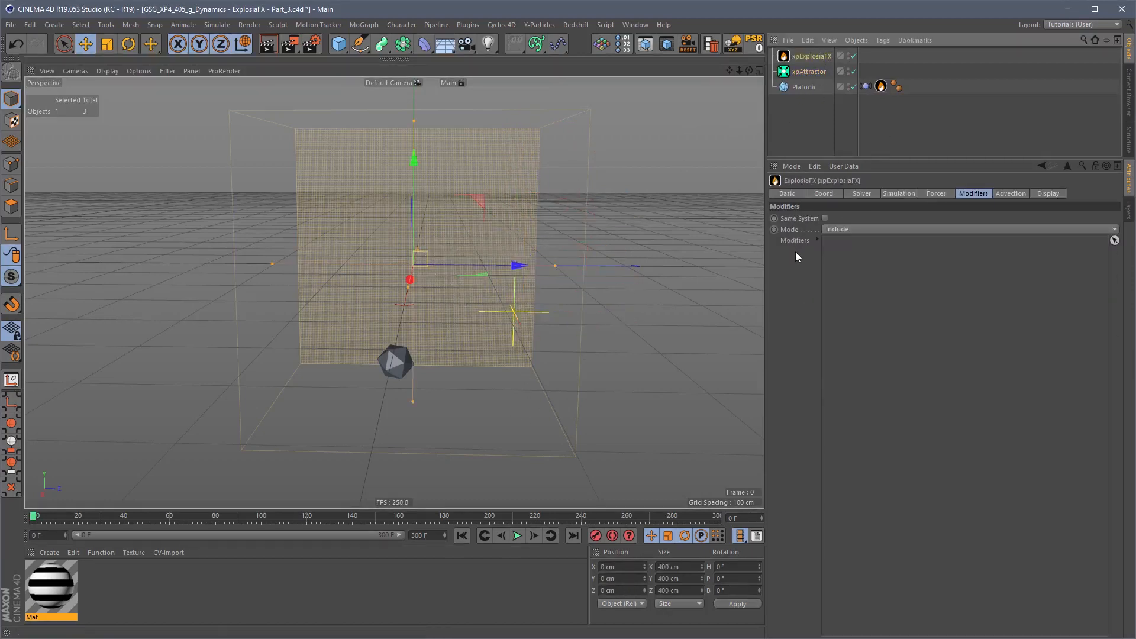
pyautogui.click(517, 536)
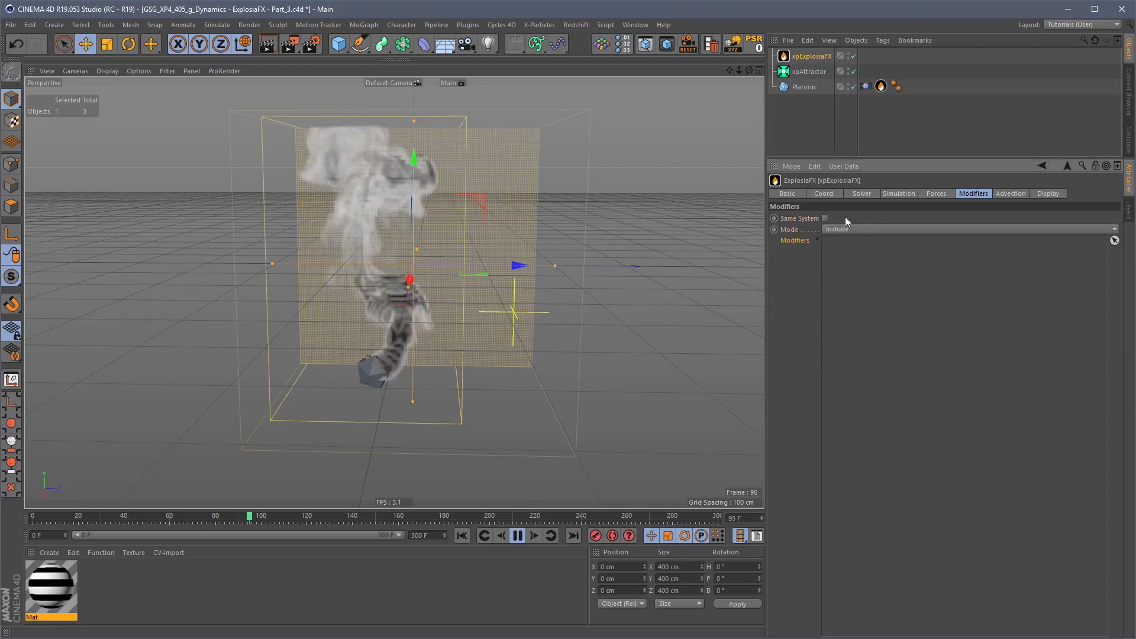
pyautogui.click(518, 535)
# Step: Include the xpAttractor in the xpExplosiaFX Modifiers list and replay the simulation from frame 0
pyautogui.moveTo(809, 71); pyautogui.dragTo(841, 252)
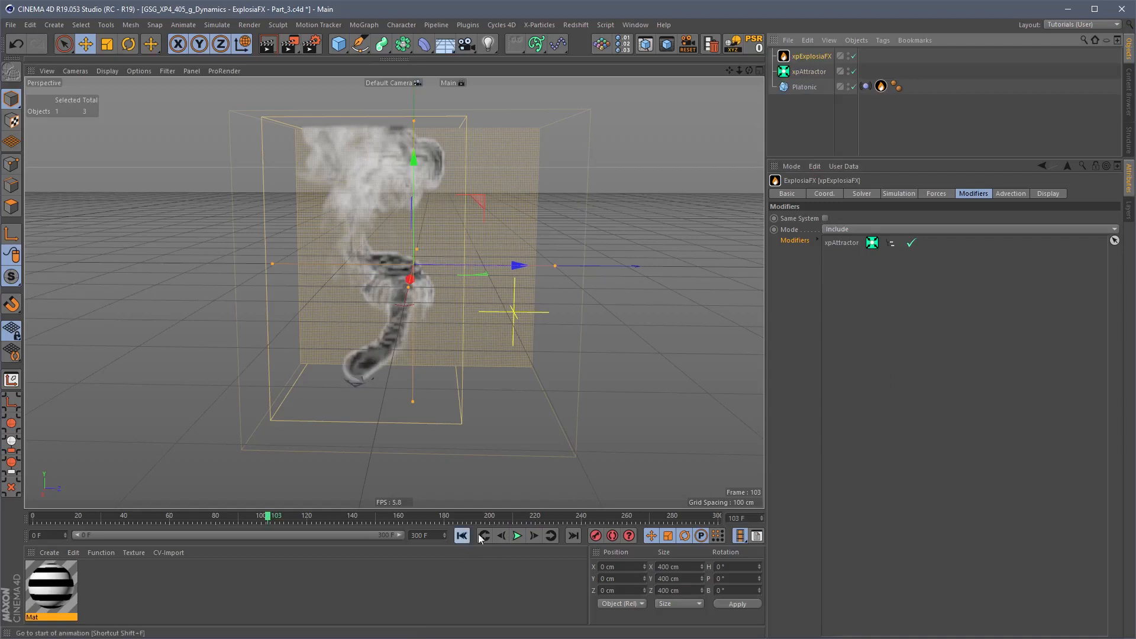
pyautogui.click(462, 535)
pyautogui.click(518, 536)
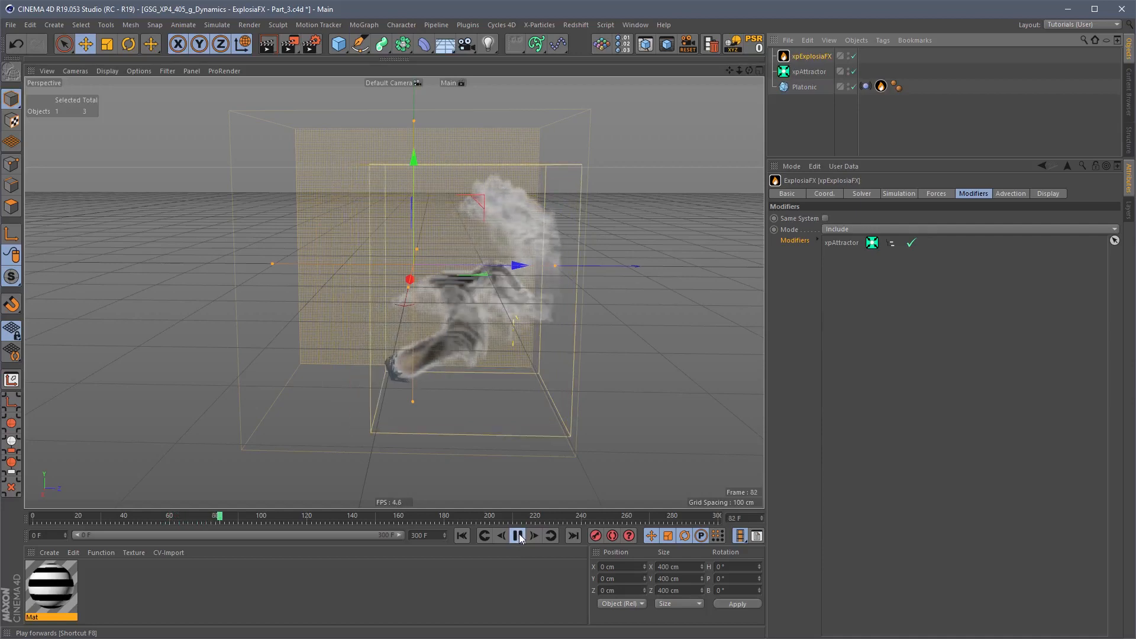
pyautogui.click(519, 536)
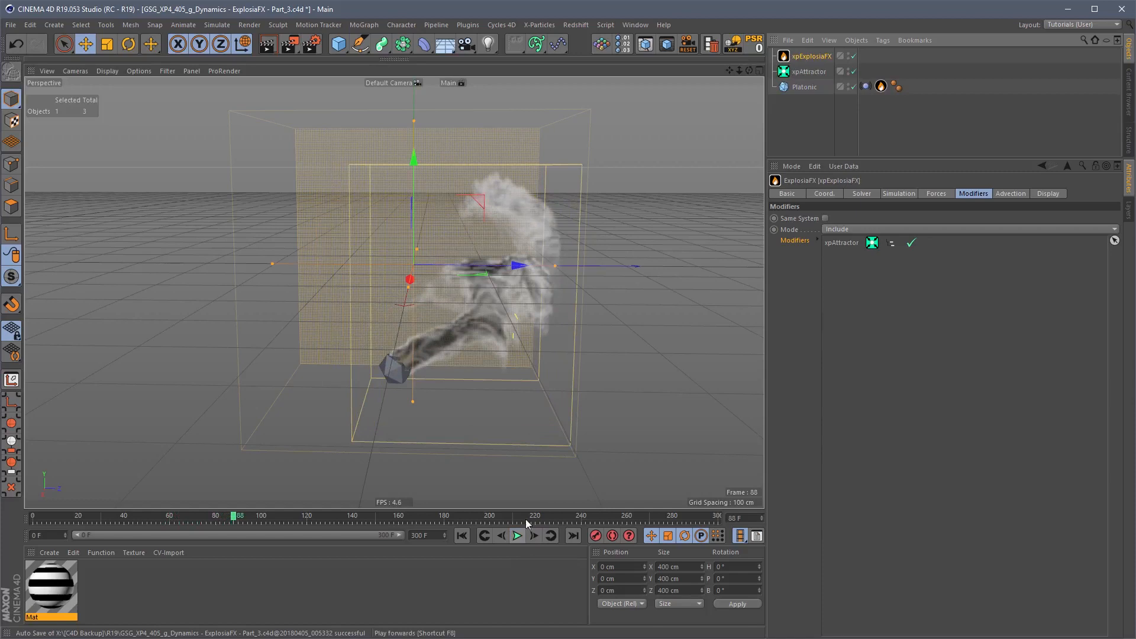
# Step: Move the xpAttractor to the opposite side, about Y 28 and Z -109 cm, and continue playing the simulation
pyautogui.click(806, 72)
pyautogui.moveTo(536, 360); pyautogui.dragTo(359, 293)
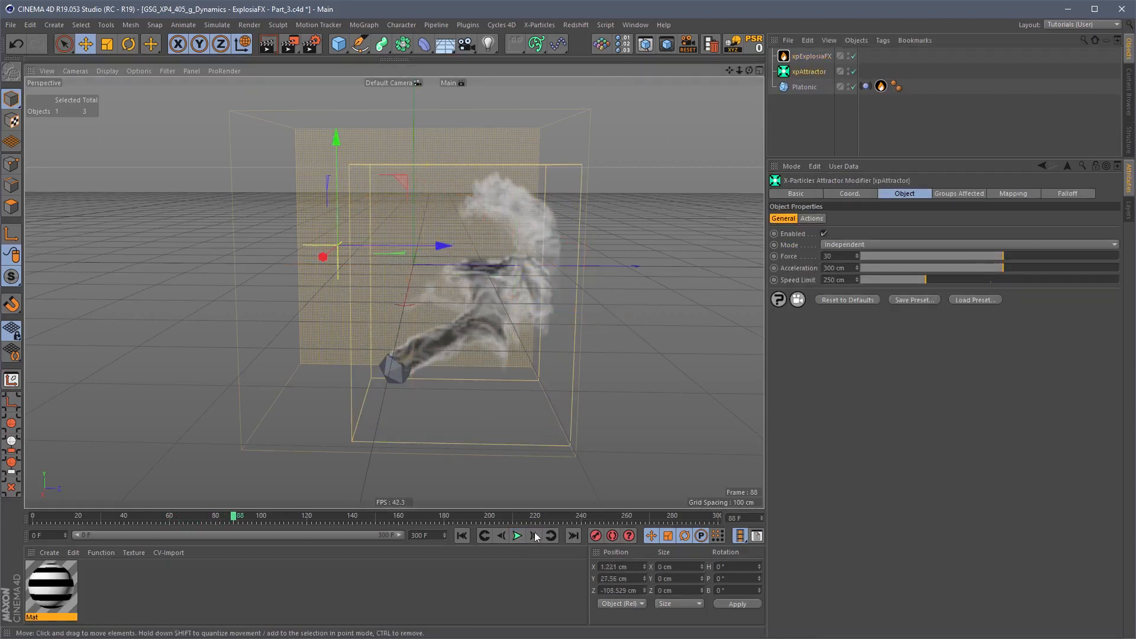
pyautogui.click(516, 536)
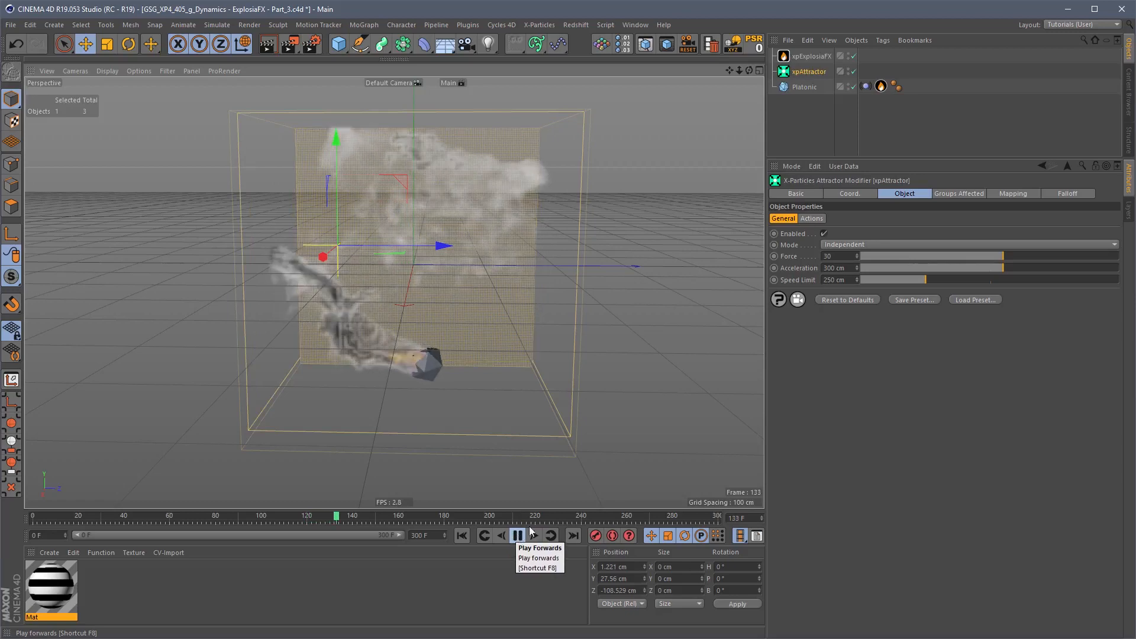
pyautogui.click(518, 536)
# Step: Delete the xpAttractor modifier from the scene
pyautogui.press('Delete')
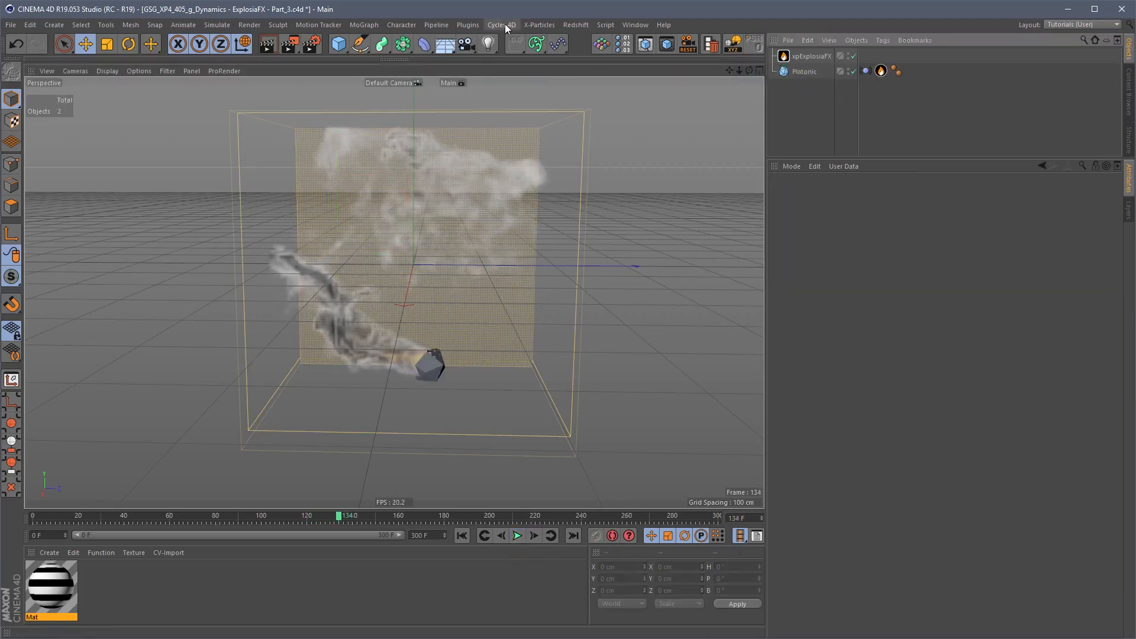
pyautogui.click(539, 24)
pyautogui.moveTo(580, 114)
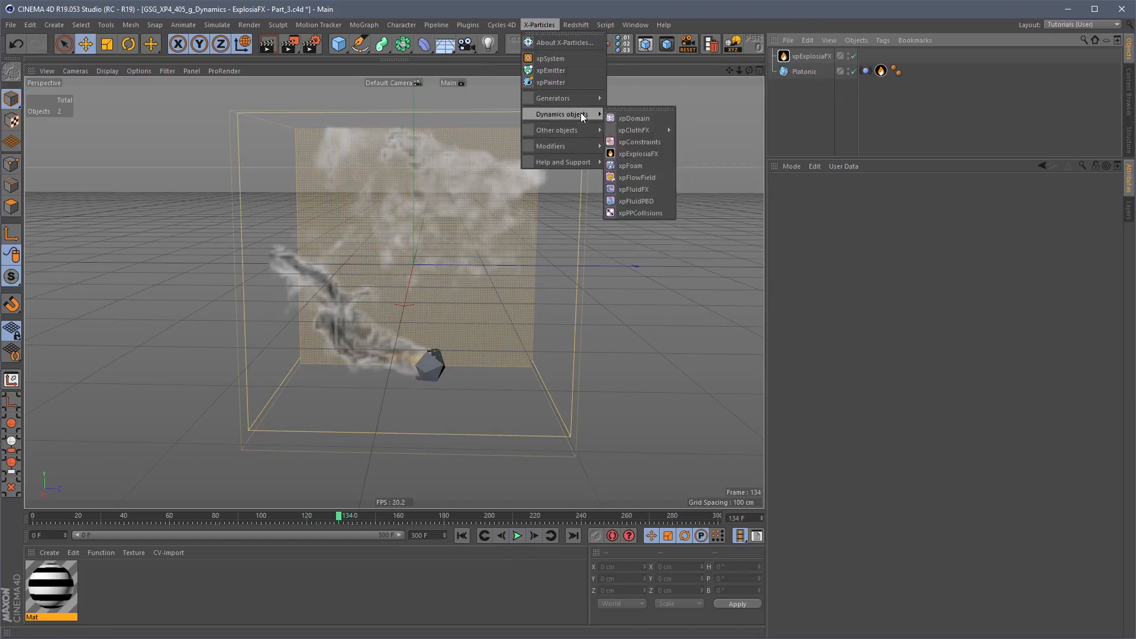
pyautogui.moveTo(584, 146)
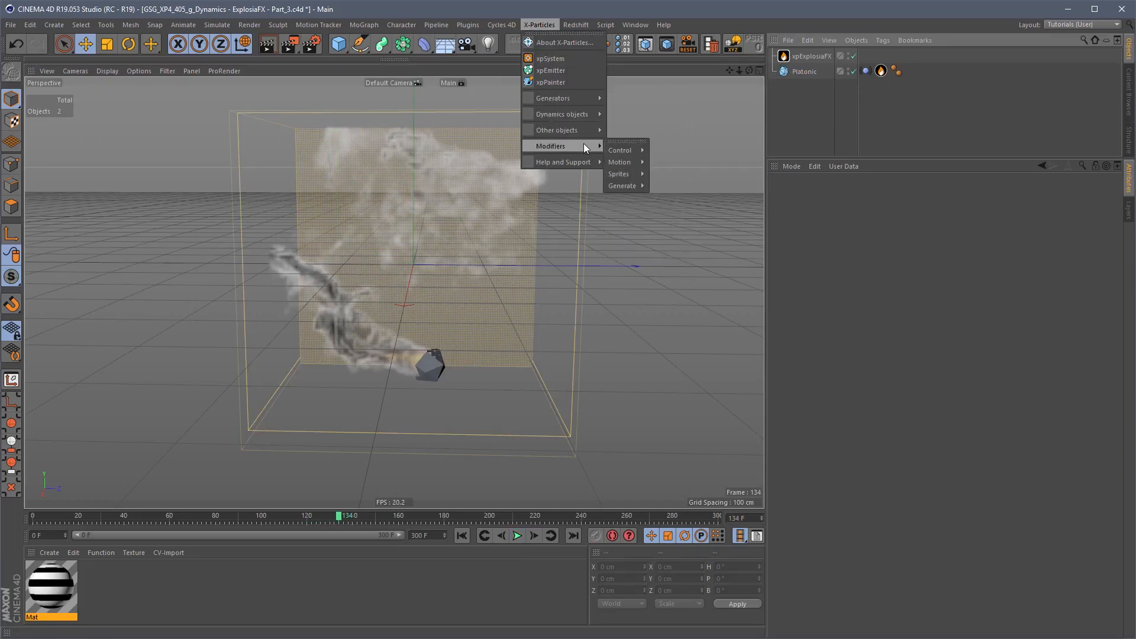
pyautogui.click(748, 111)
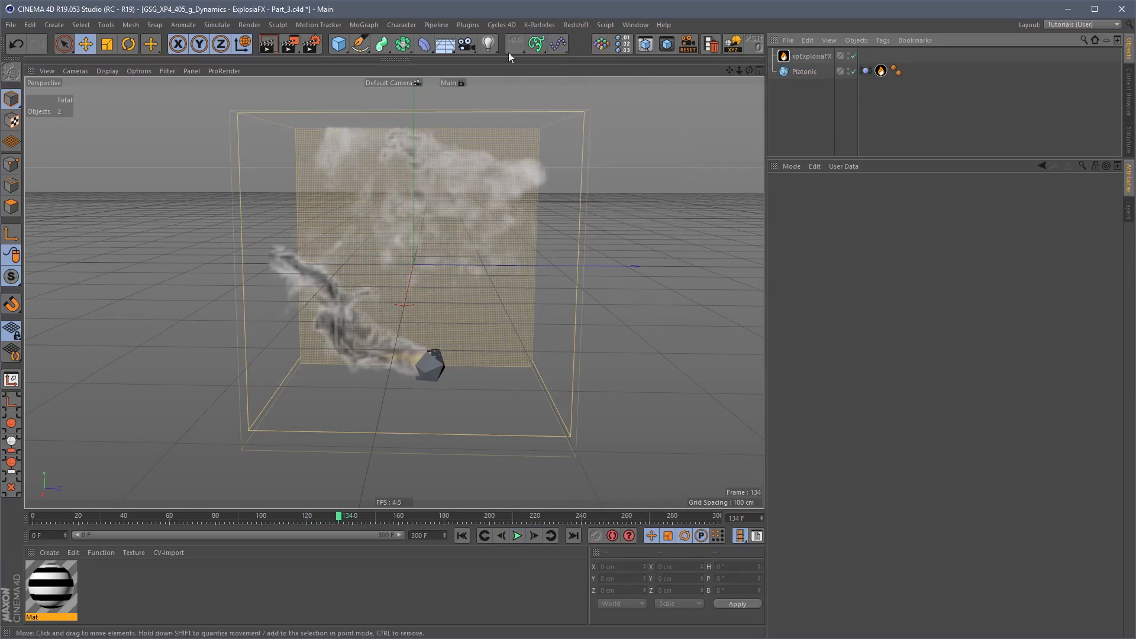
# Step: Add an xpSystem, then place xpExplosiaFX in its Dynamics folder and the Platonic in its Emitters folder
pyautogui.click(539, 24)
pyautogui.click(567, 70)
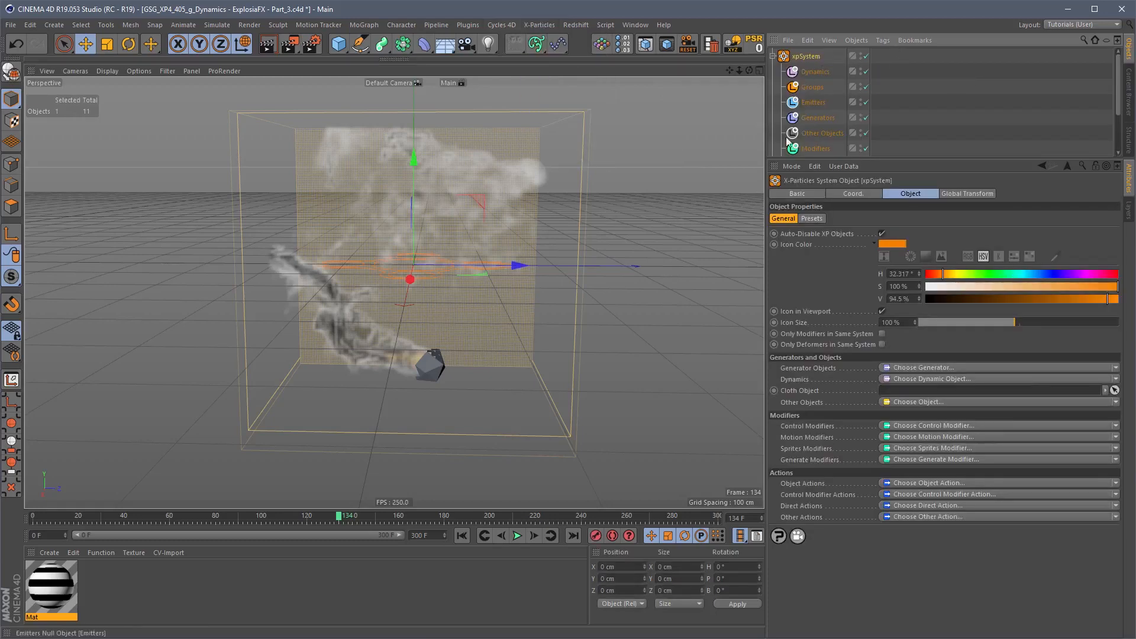
pyautogui.moveTo(846, 158); pyautogui.dragTo(846, 335)
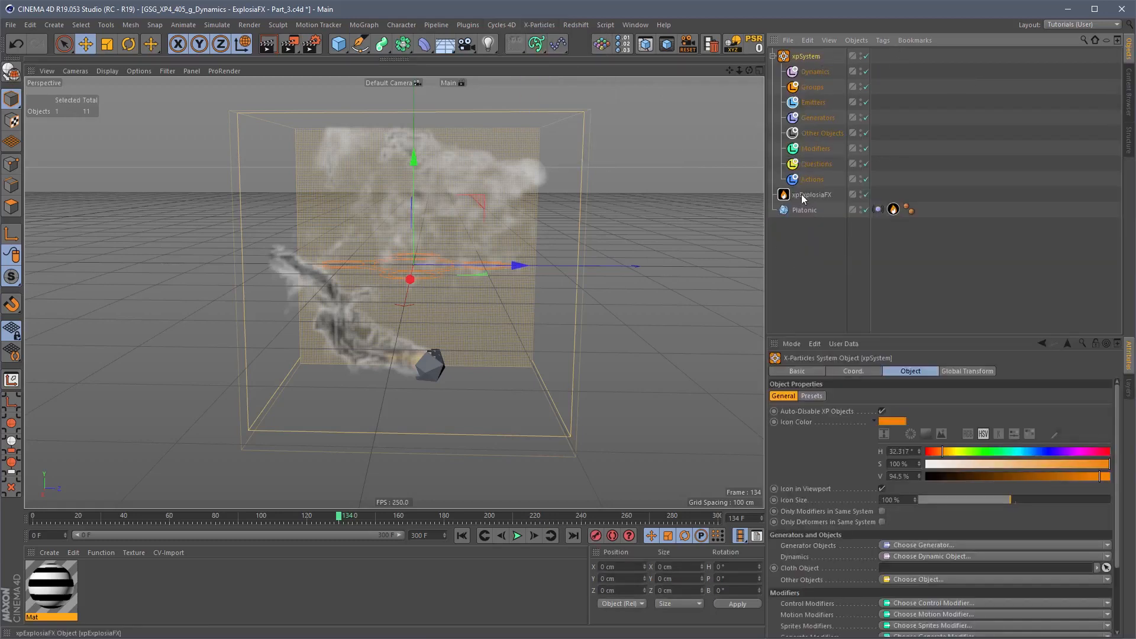
pyautogui.moveTo(803, 195); pyautogui.dragTo(815, 119)
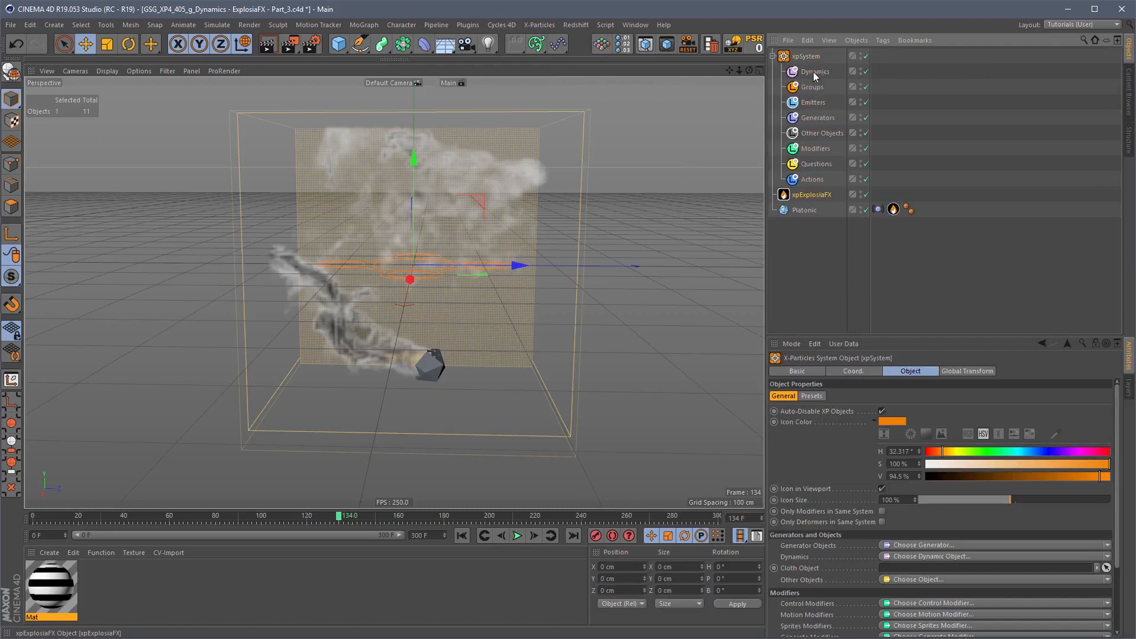
pyautogui.moveTo(815, 75); pyautogui.dragTo(816, 72)
pyautogui.moveTo(802, 213); pyautogui.dragTo(819, 119)
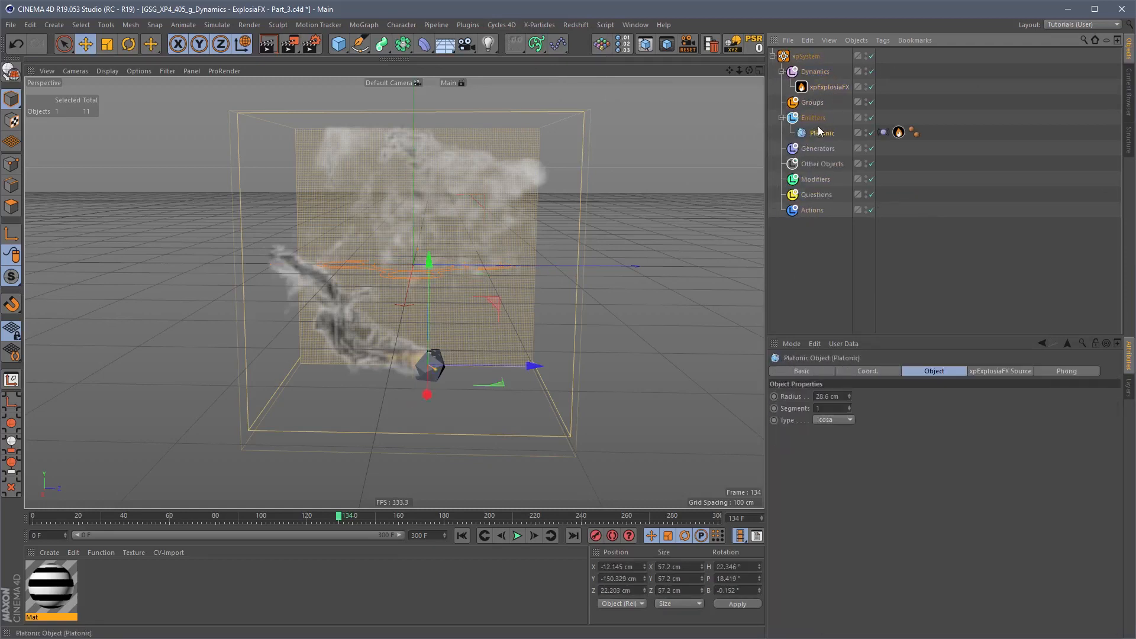
# Step: Replay the simulation from frame 0 and pause it at frame 11
pyautogui.click(462, 536)
pyautogui.click(517, 536)
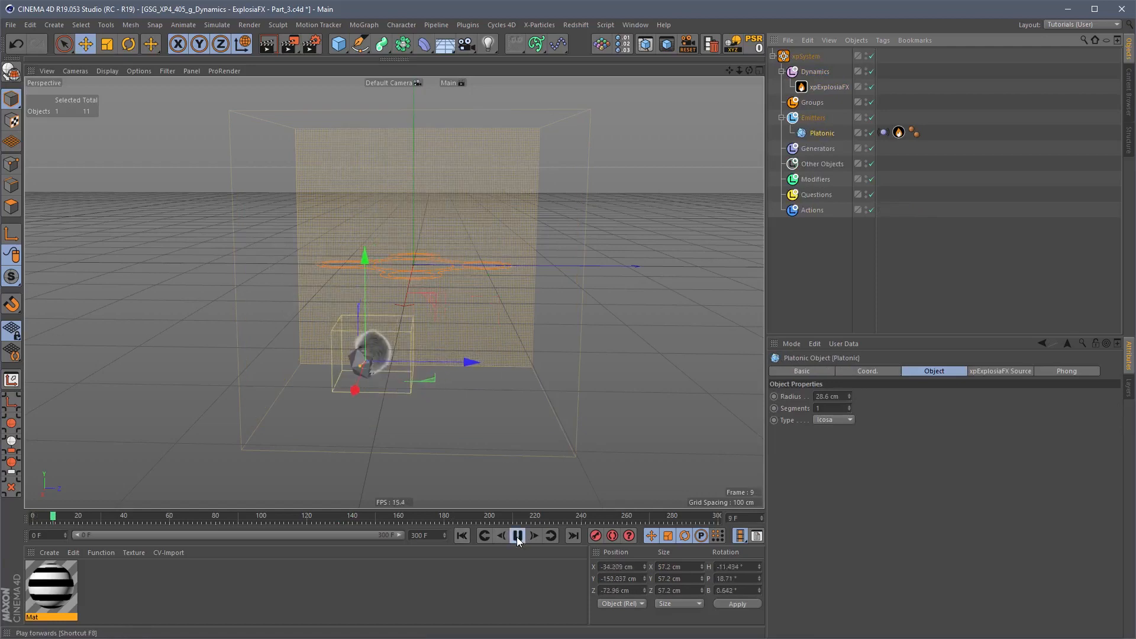
pyautogui.click(518, 536)
# Step: Add a Physical control modifier to the xpSystem's Modifiers folder
pyautogui.click(815, 179)
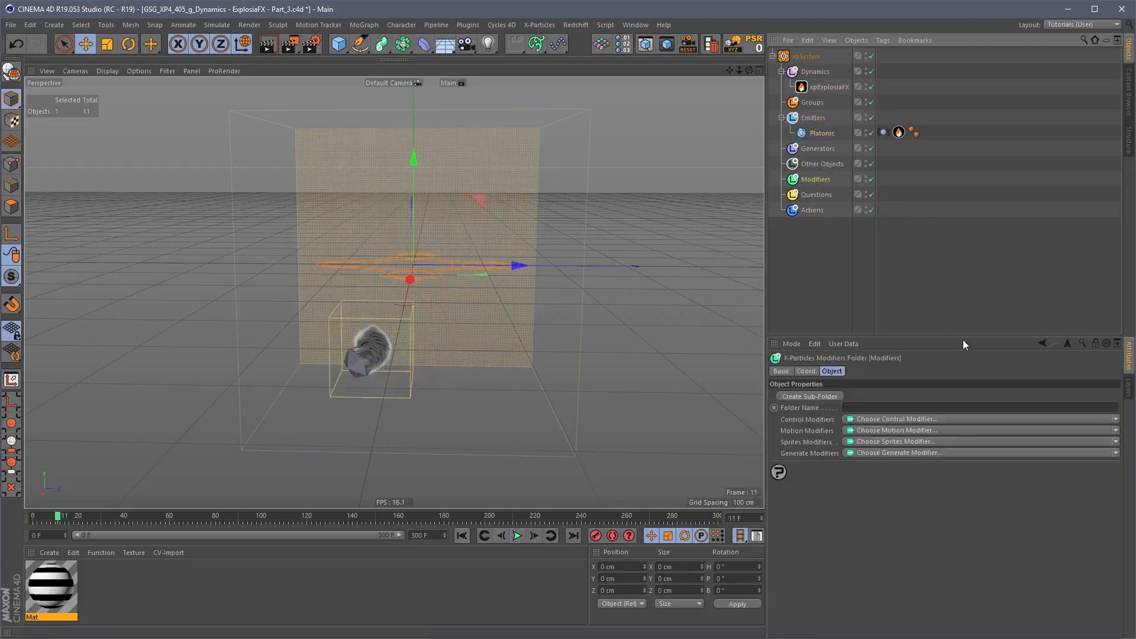
pyautogui.click(864, 421)
pyautogui.click(864, 431)
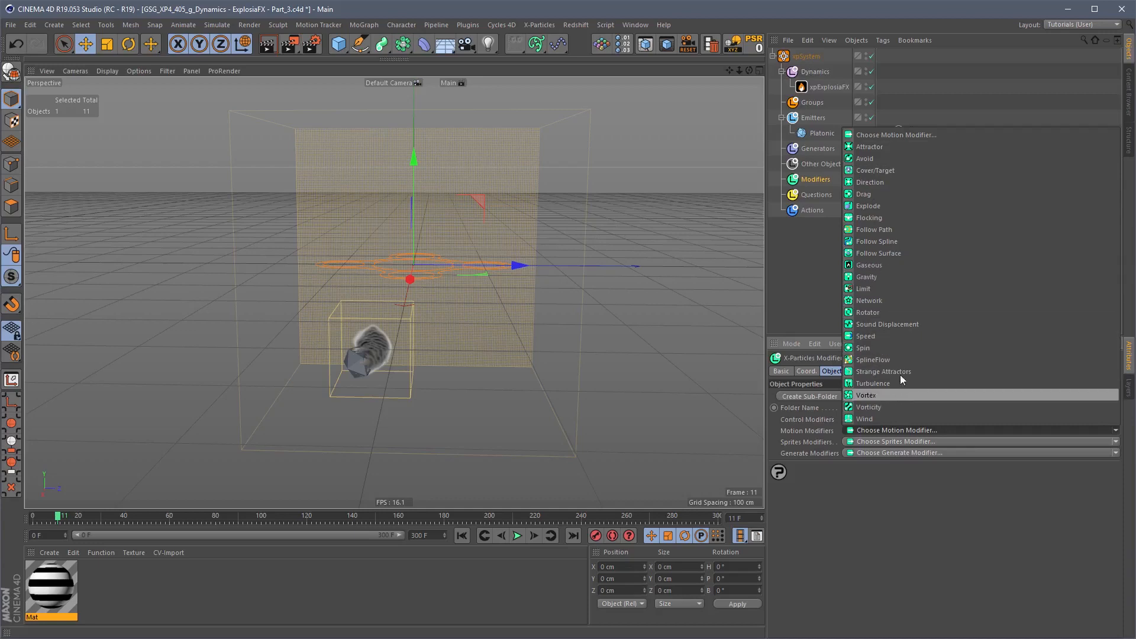
pyautogui.click(828, 480)
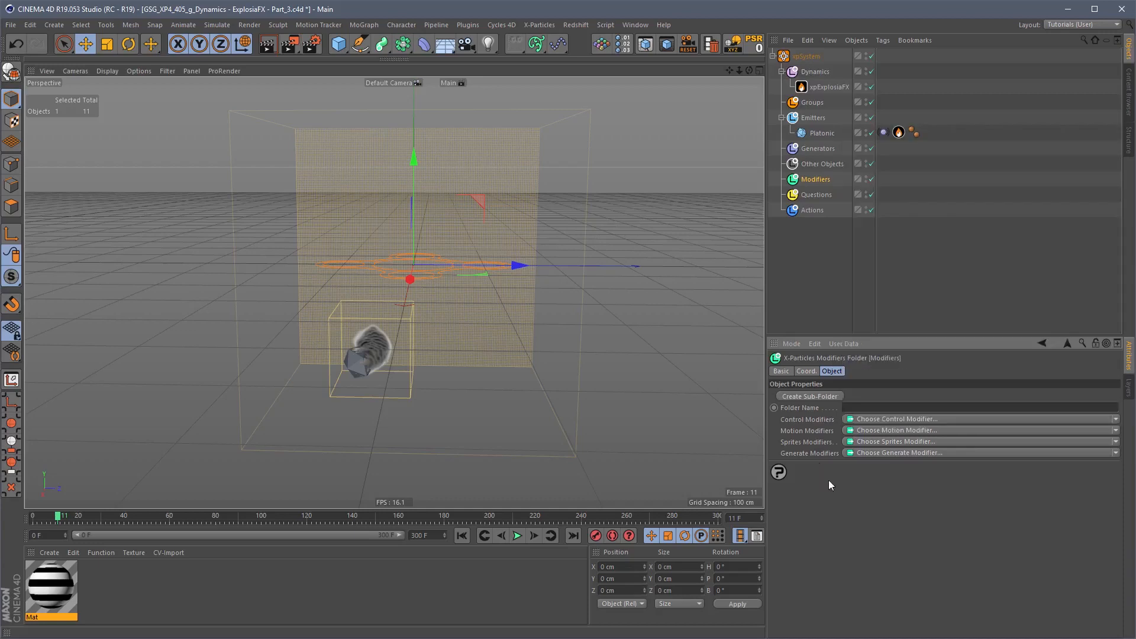
pyautogui.click(867, 418)
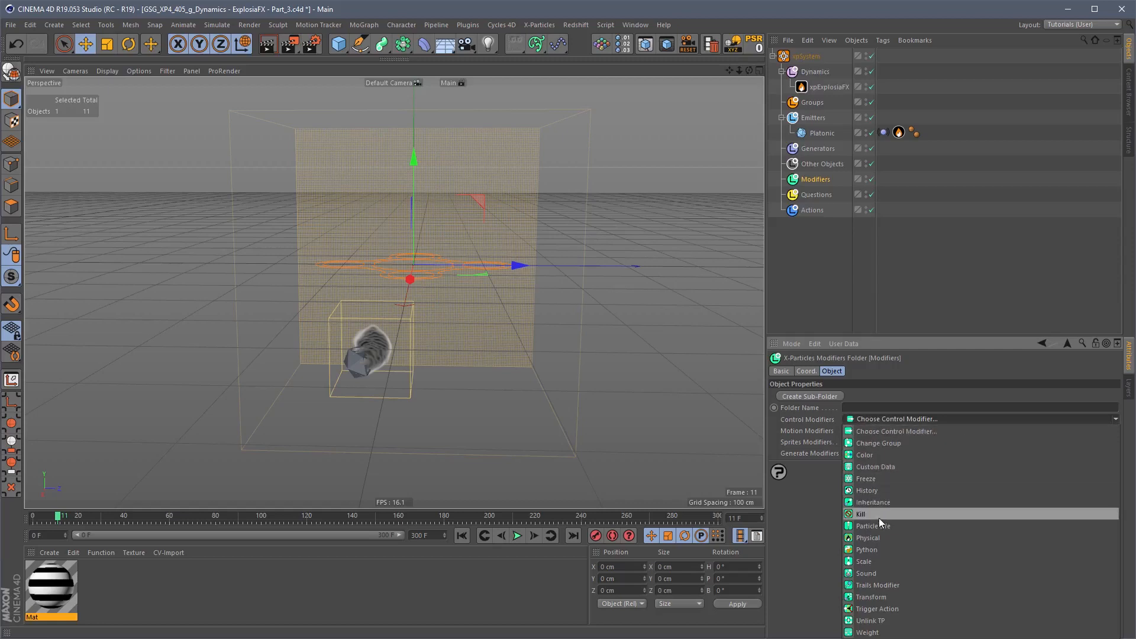
pyautogui.click(878, 538)
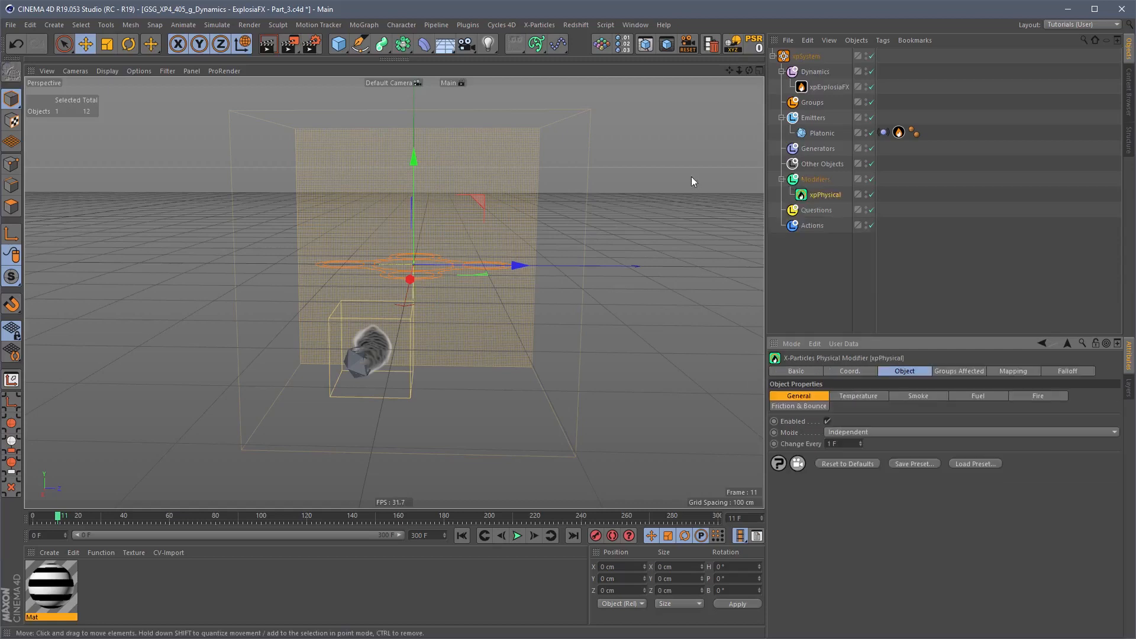
# Step: Disable the Platonic and move the xpPhysical modifier to about X -19, Y 80, Z 102 cm
pyautogui.click(872, 133)
pyautogui.moveTo(475, 326); pyautogui.dragTo(547, 271)
pyautogui.click(825, 194)
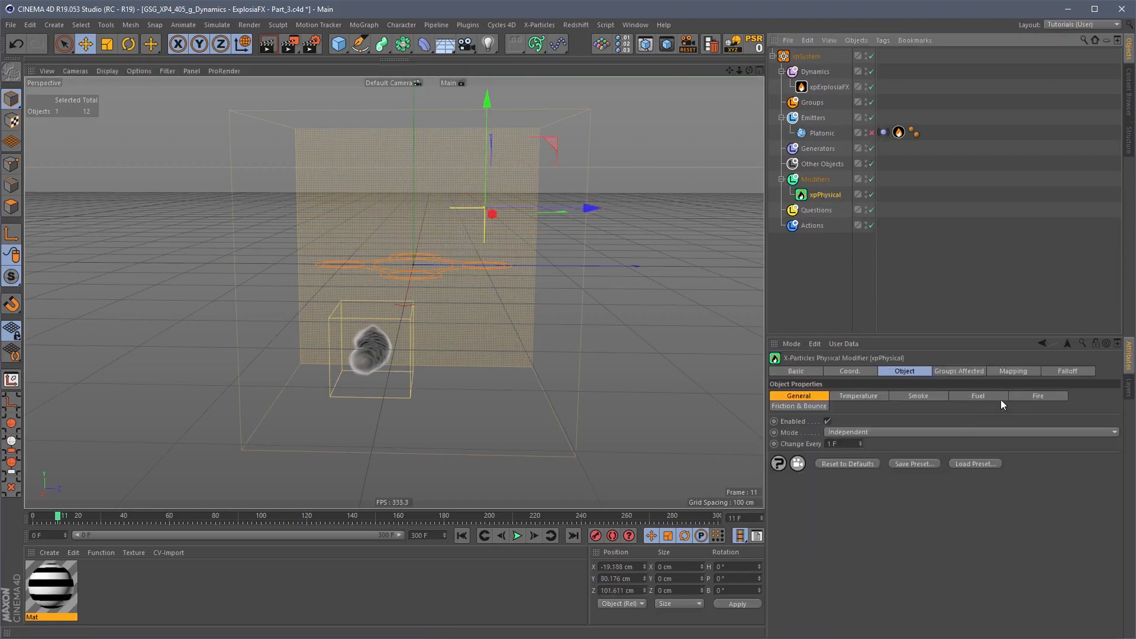
# Step: Give the xpPhysical modifier a Box falloff with a size of 50 × 50 × 50 cm
pyautogui.click(1068, 371)
pyautogui.click(858, 395)
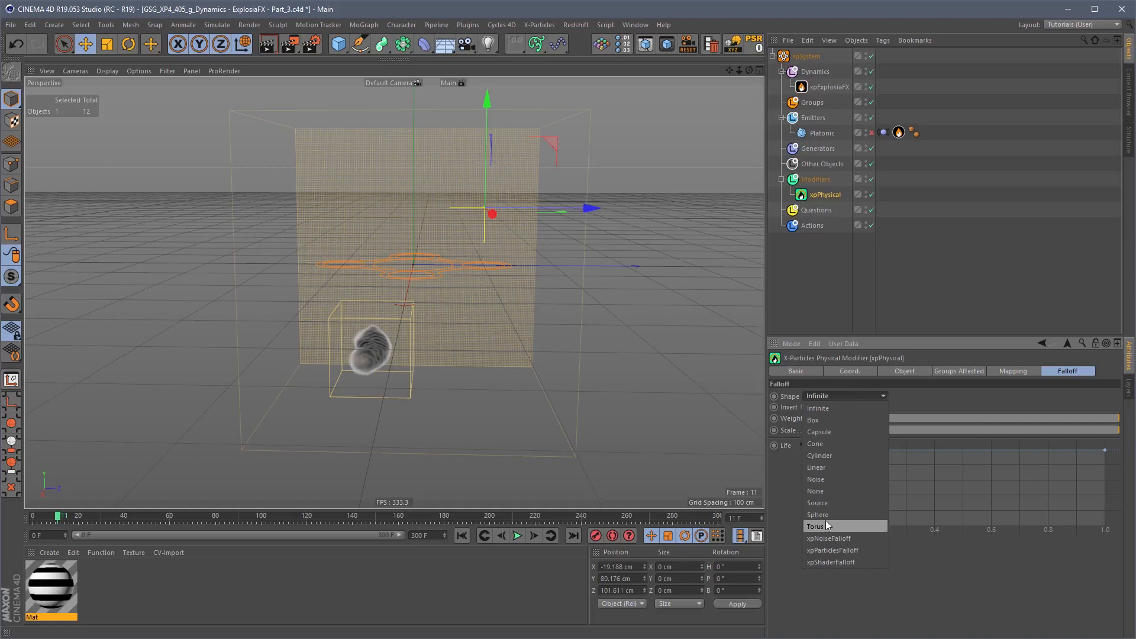
pyautogui.click(833, 420)
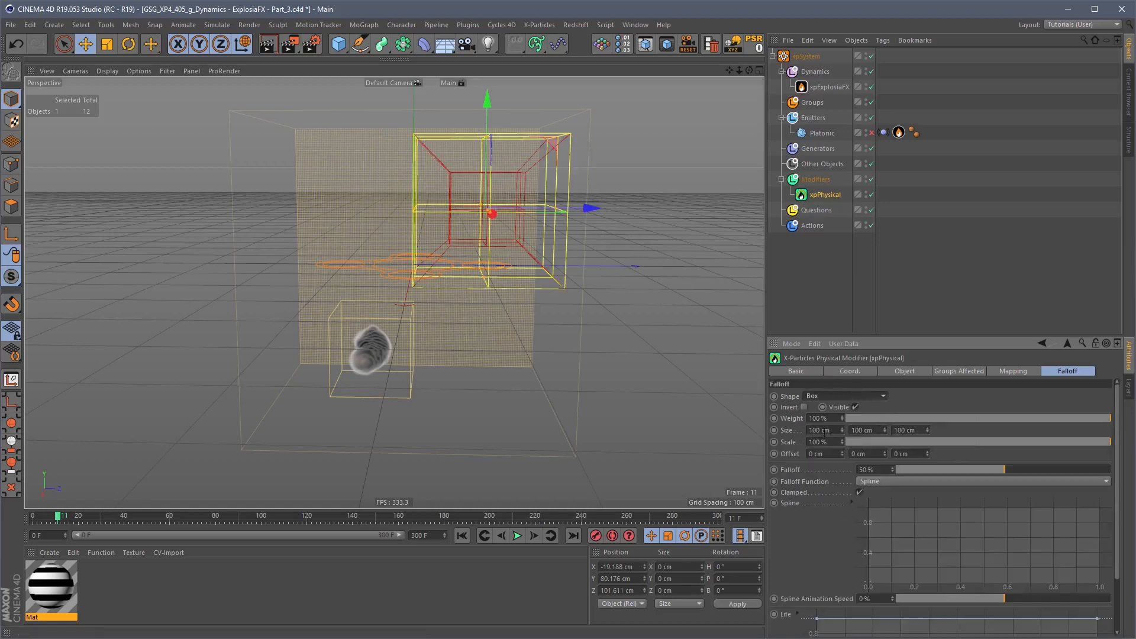
pyautogui.doubleClick(825, 431)
pyautogui.write('50')
pyautogui.press('Tab')
pyautogui.write('50')
pyautogui.press('Tab')
pyautogui.write('50')
pyautogui.press('Return')
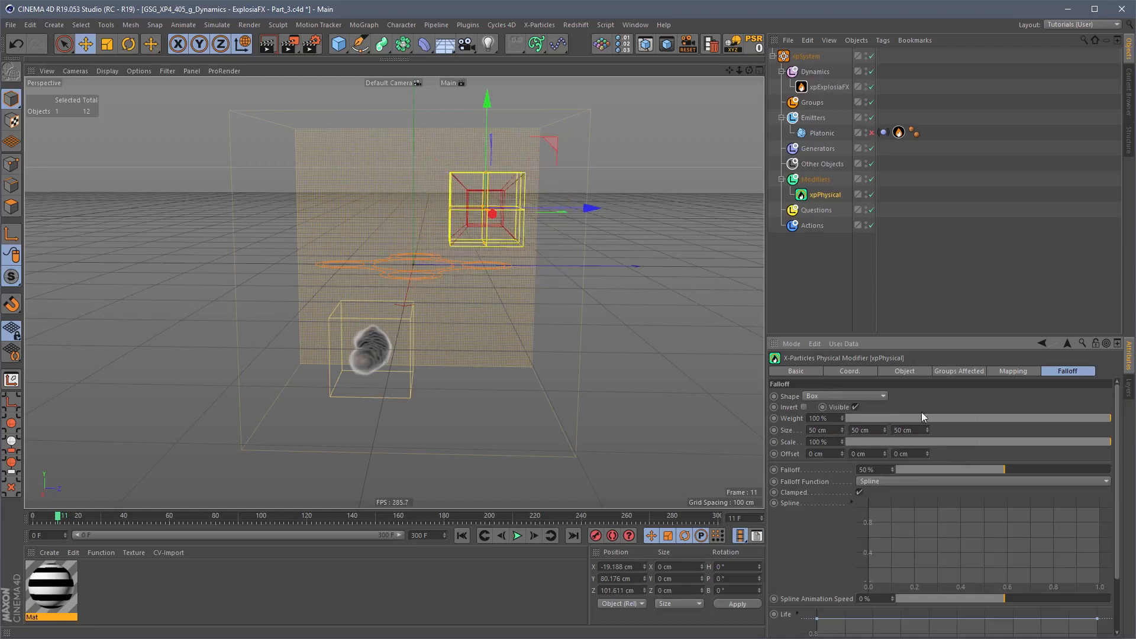
# Step: Enable Change Smoke on the xpPhysical modifier in Set Value mode with a Smoke Value of 1
pyautogui.click(909, 373)
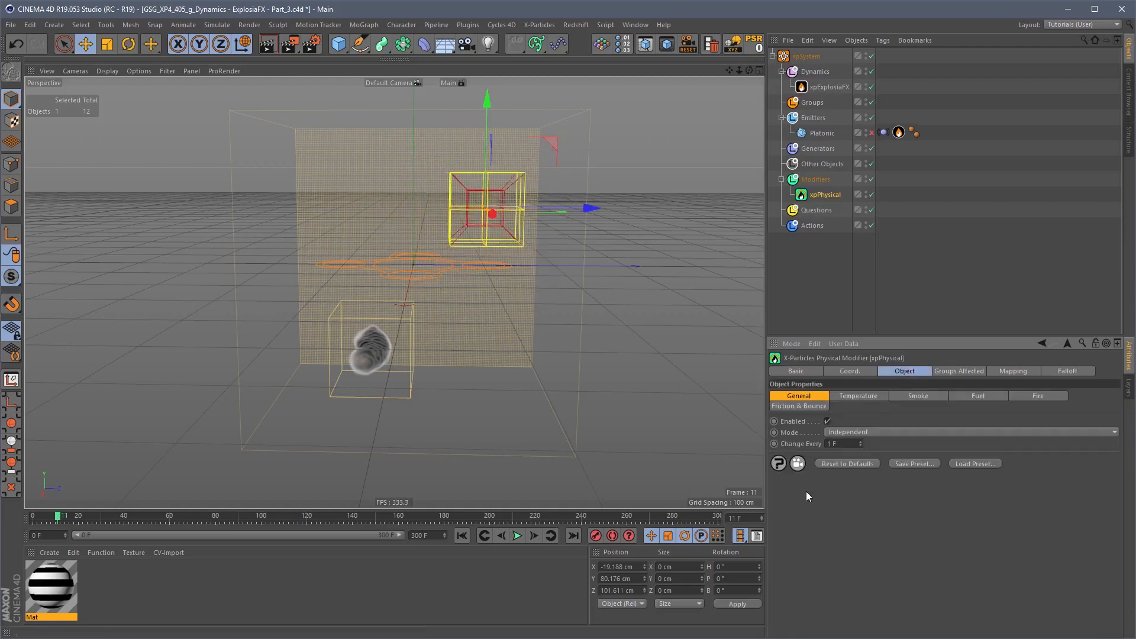
pyautogui.click(919, 396)
pyautogui.click(978, 396)
pyautogui.click(857, 396)
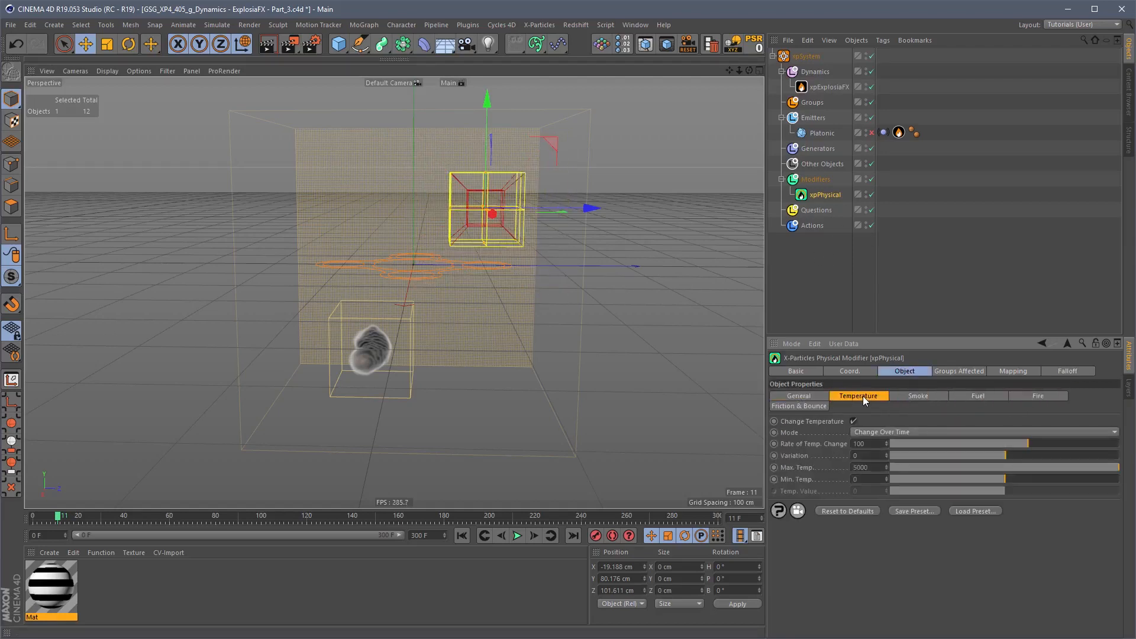
pyautogui.click(914, 400)
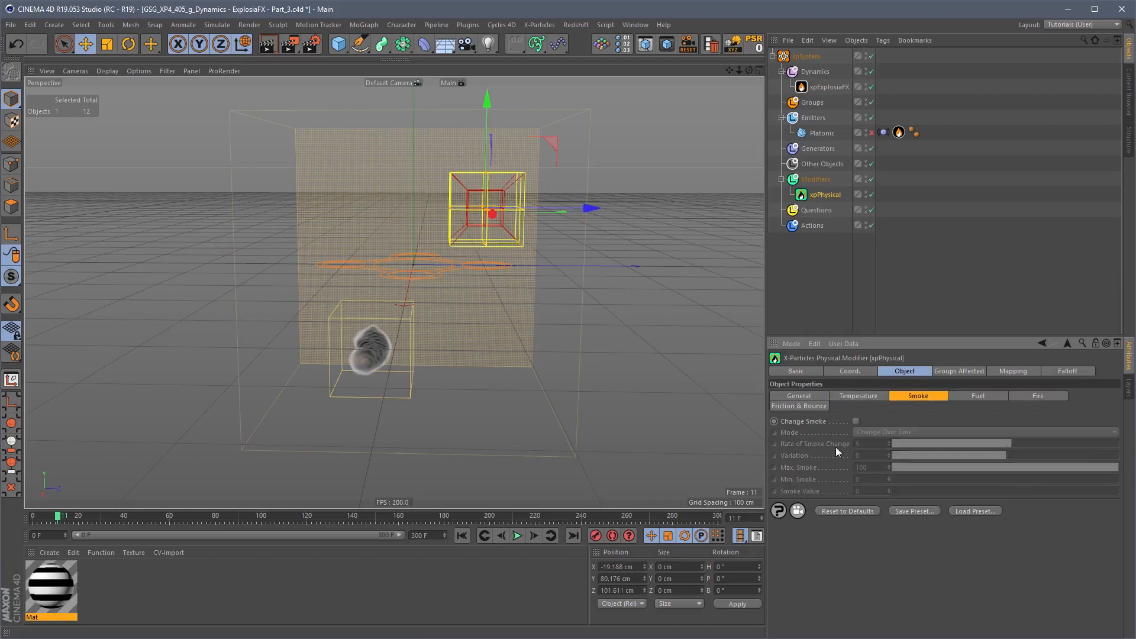
pyautogui.click(895, 431)
pyautogui.click(873, 456)
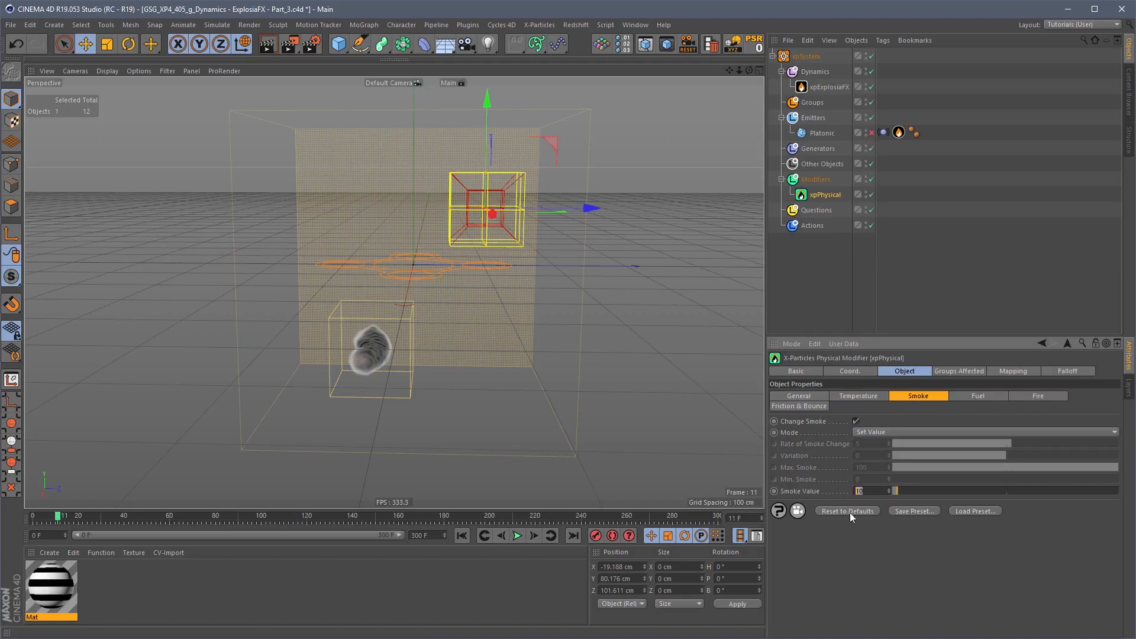
pyautogui.press('Return')
# Step: Play the simulation while moving the xpPhysical modifier around, leaving it at about X -8, Y 11, Z 105 cm
pyautogui.click(516, 536)
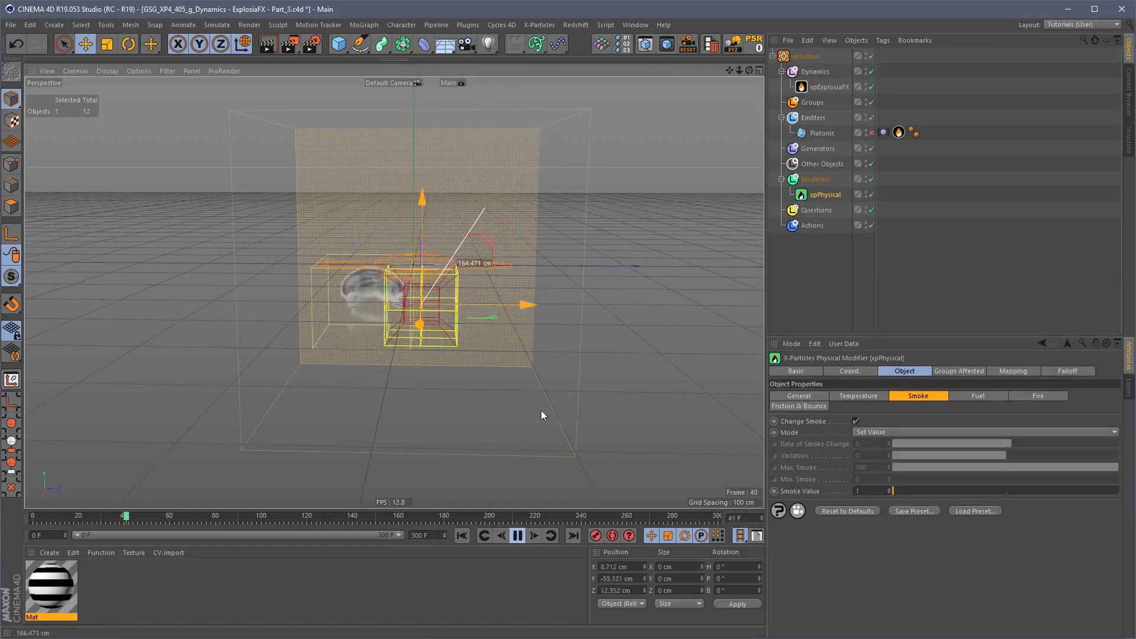
pyautogui.click(518, 536)
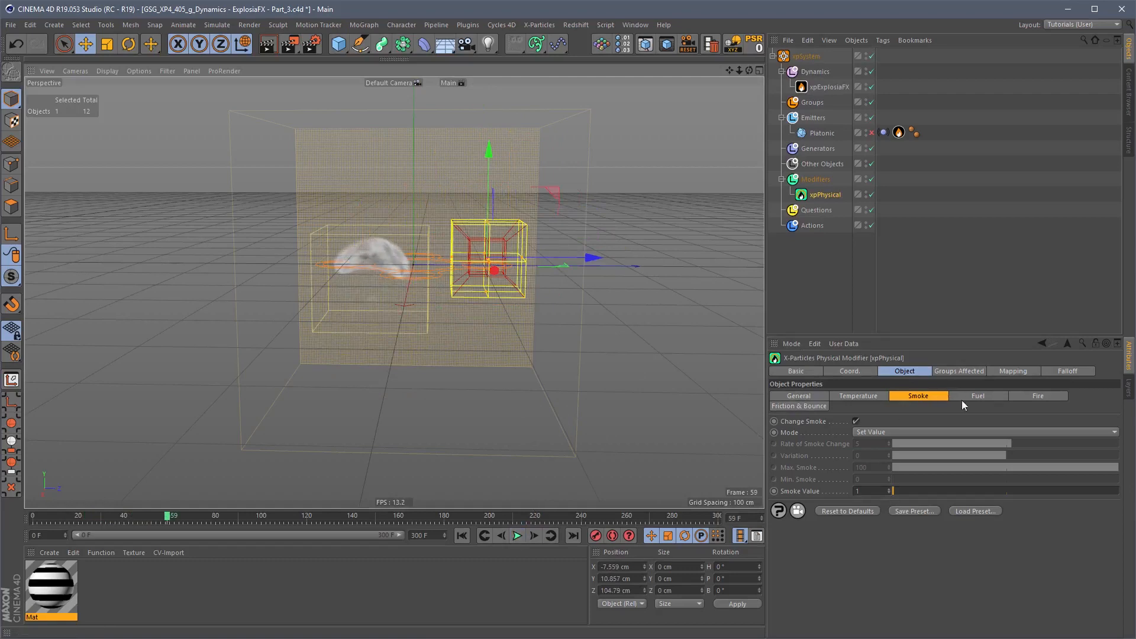
# Step: Enable Change Fuel on the xpPhysical modifier in Set Value mode with a Fuel Value of 100
pyautogui.click(963, 400)
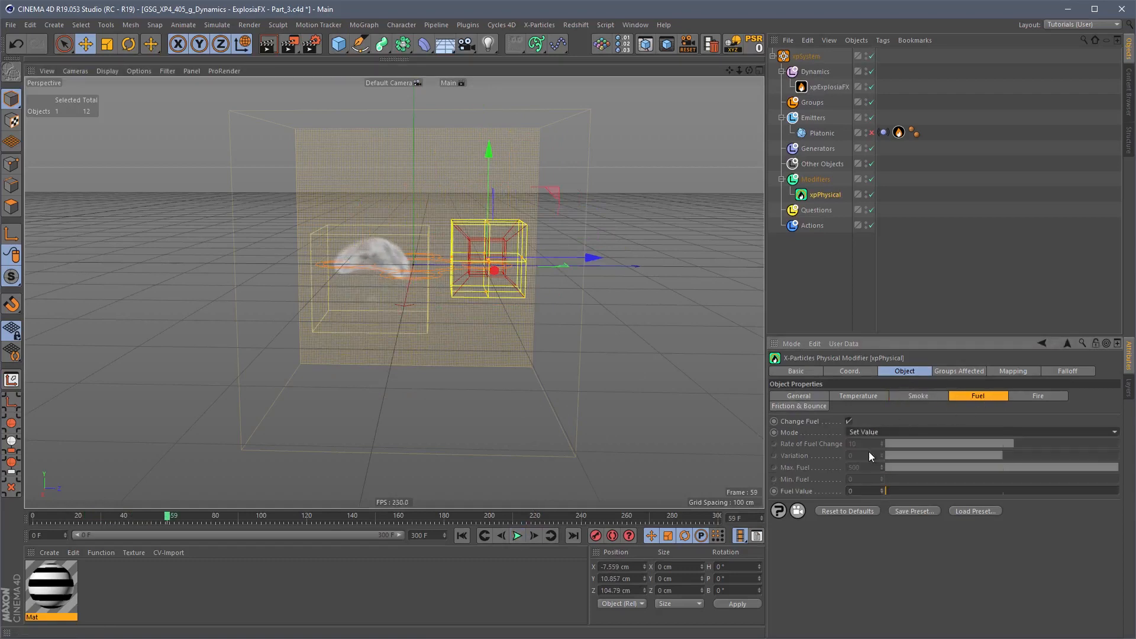
pyautogui.click(855, 492)
pyautogui.write('100')
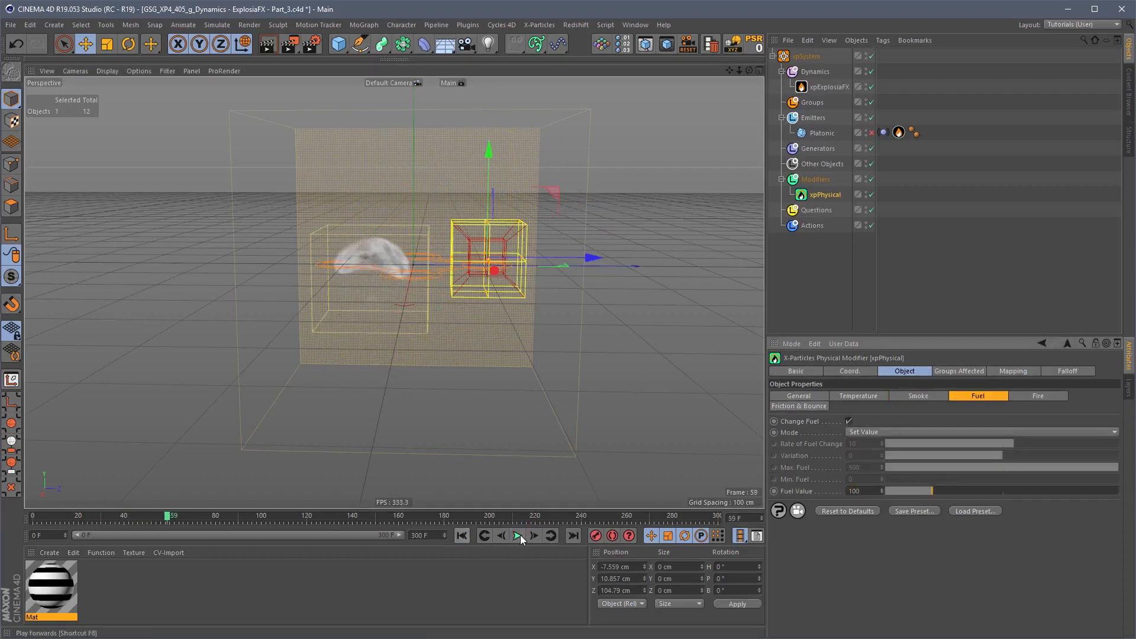
# Step: Move the xpPhysical modifier to about X 2, Y -17, Z 20 cm during playback, then replay from frame 0
pyautogui.click(519, 535)
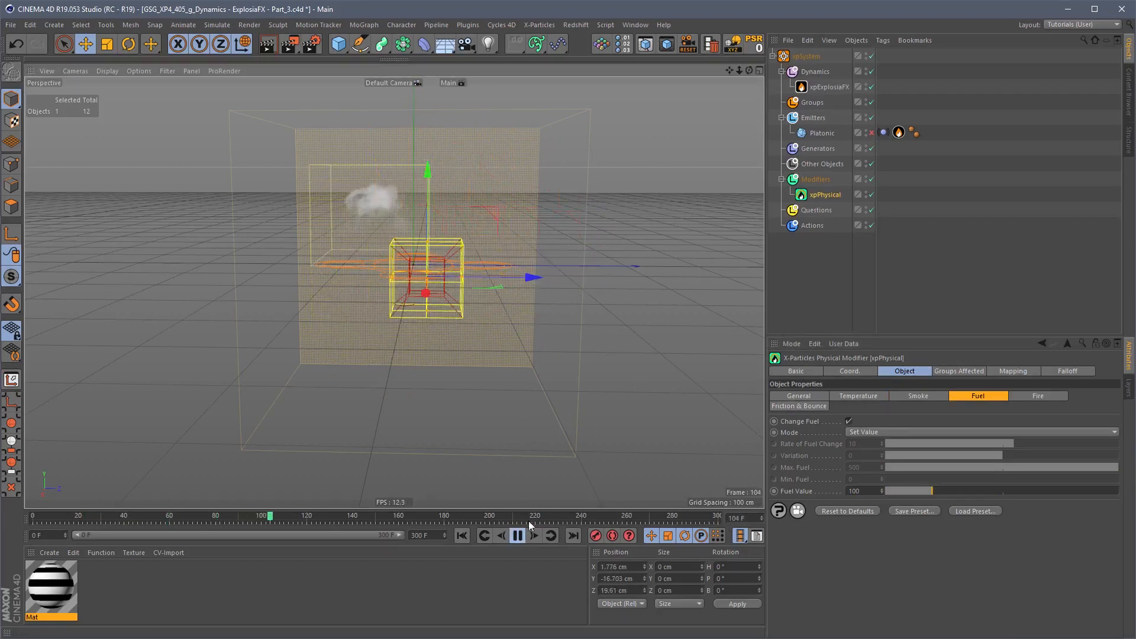
pyautogui.click(461, 535)
pyautogui.click(519, 537)
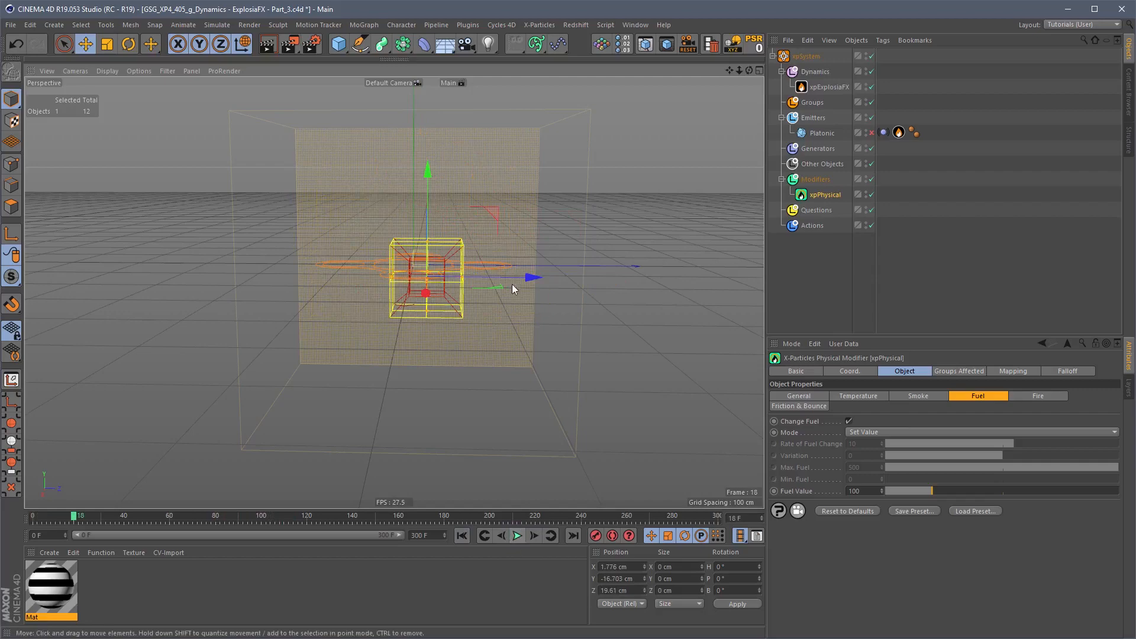
# Step: Raise the xpPhysical modifier's Smoke Value to 280 and play the simulation again
pyautogui.keyDown('alt'); pyautogui.moveTo(512, 285); pyautogui.dragTo(406, 285); pyautogui.keyUp('alt')
pyautogui.keyDown('alt'); pyautogui.moveTo(406, 286); pyautogui.dragTo(503, 243, button='right'); pyautogui.keyUp('alt')
pyautogui.click(873, 433)
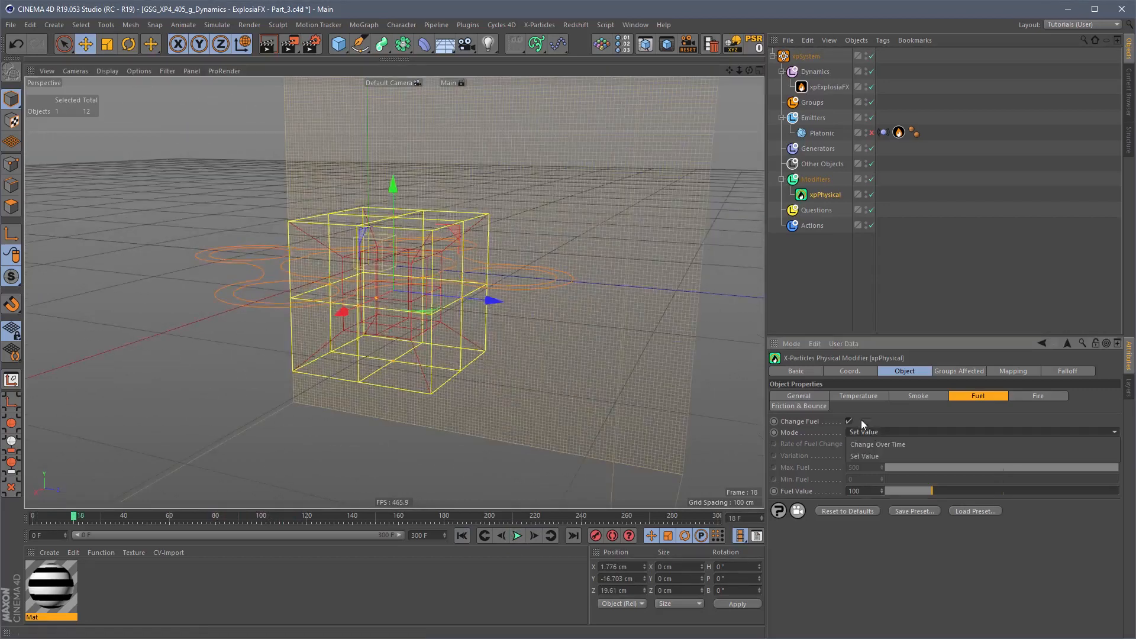
pyautogui.click(867, 392)
pyautogui.click(927, 393)
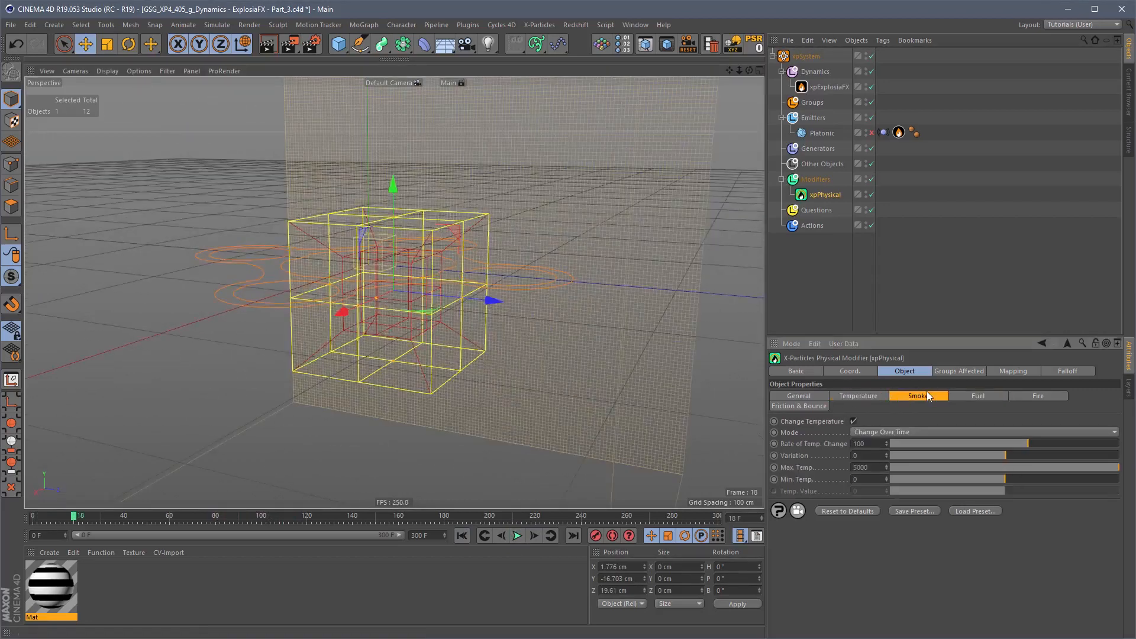
pyautogui.click(879, 432)
pyautogui.click(880, 456)
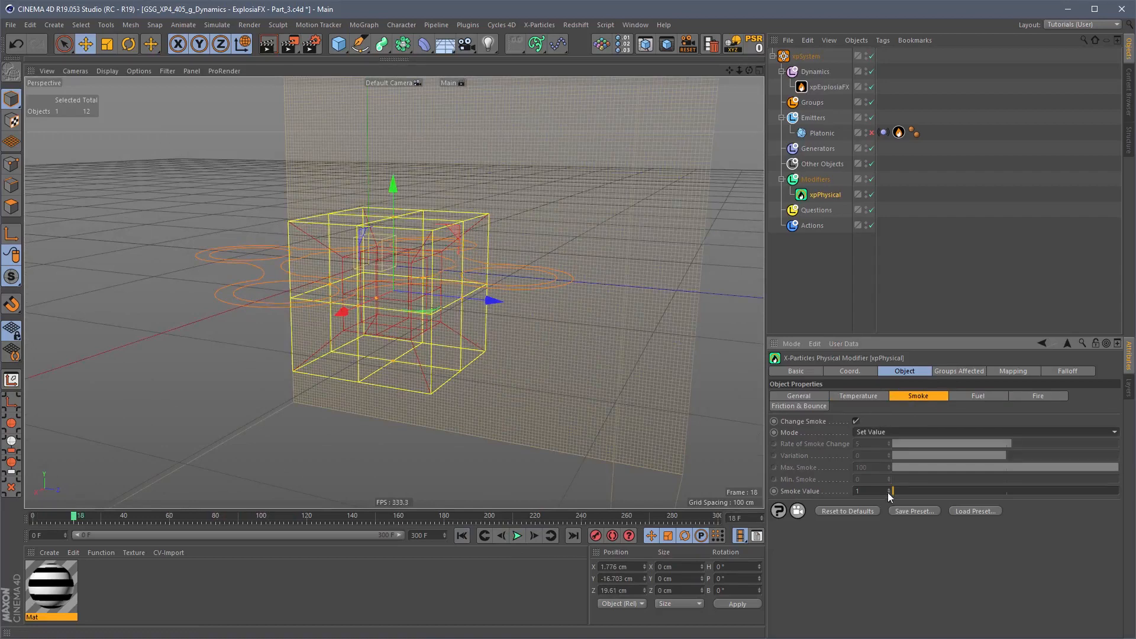
pyautogui.moveTo(945, 490); pyautogui.dragTo(1021, 492)
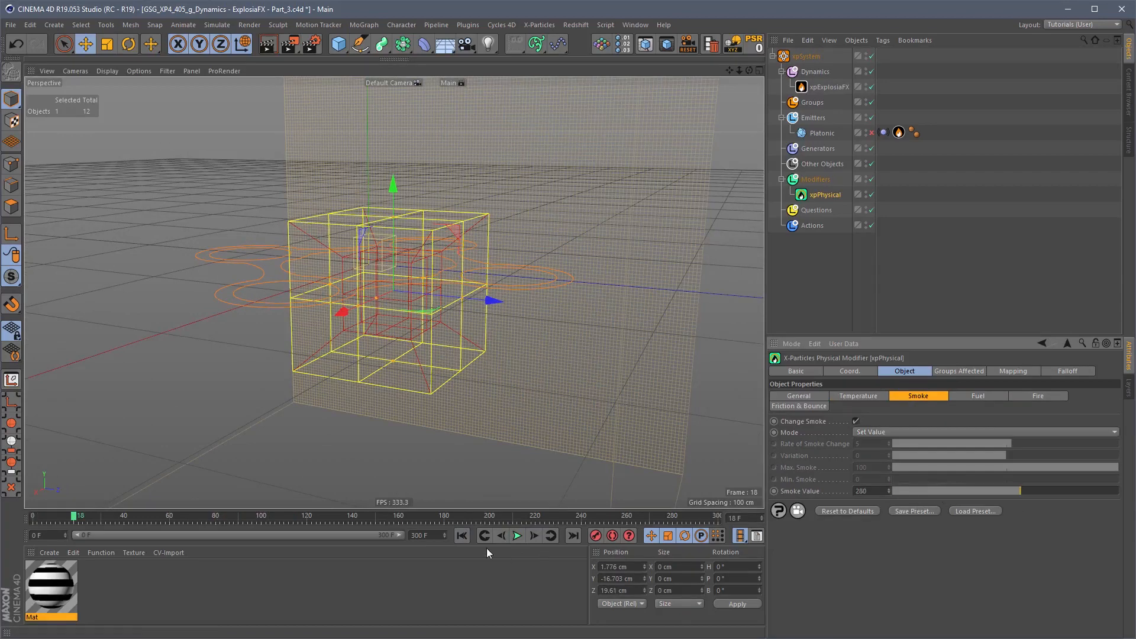
pyautogui.click(525, 536)
pyautogui.keyDown('alt'); pyautogui.moveTo(630, 435); pyautogui.dragTo(740, 402); pyautogui.keyUp('alt')
# Step: Set the xpPhysical modifier's Fuel mode to Change Over Time
pyautogui.click(988, 396)
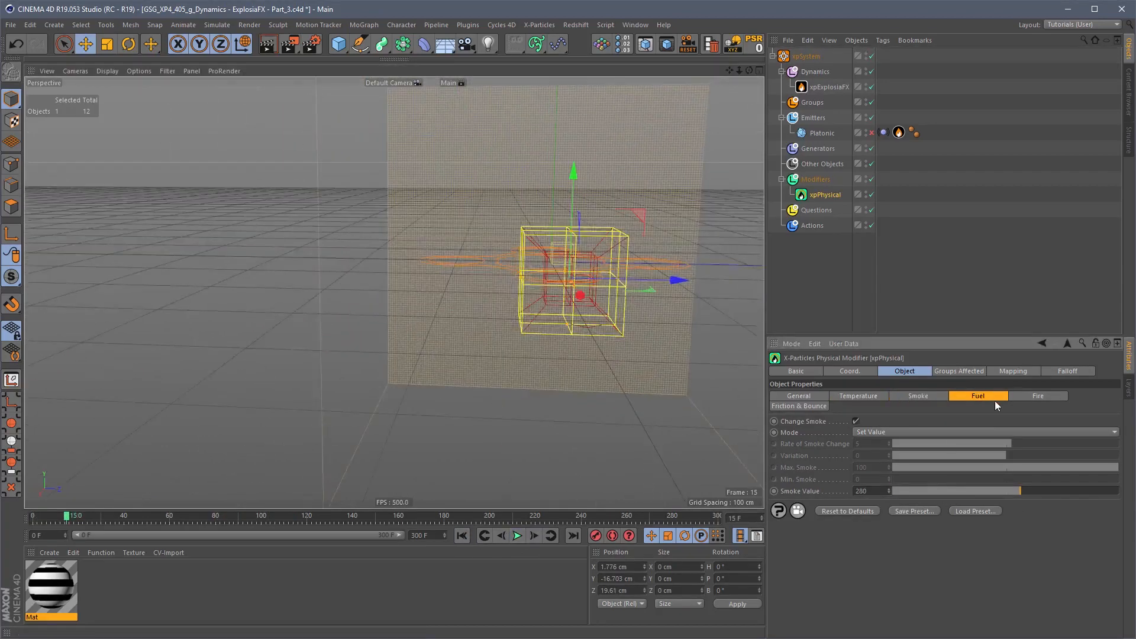
pyautogui.click(876, 430)
pyautogui.click(875, 443)
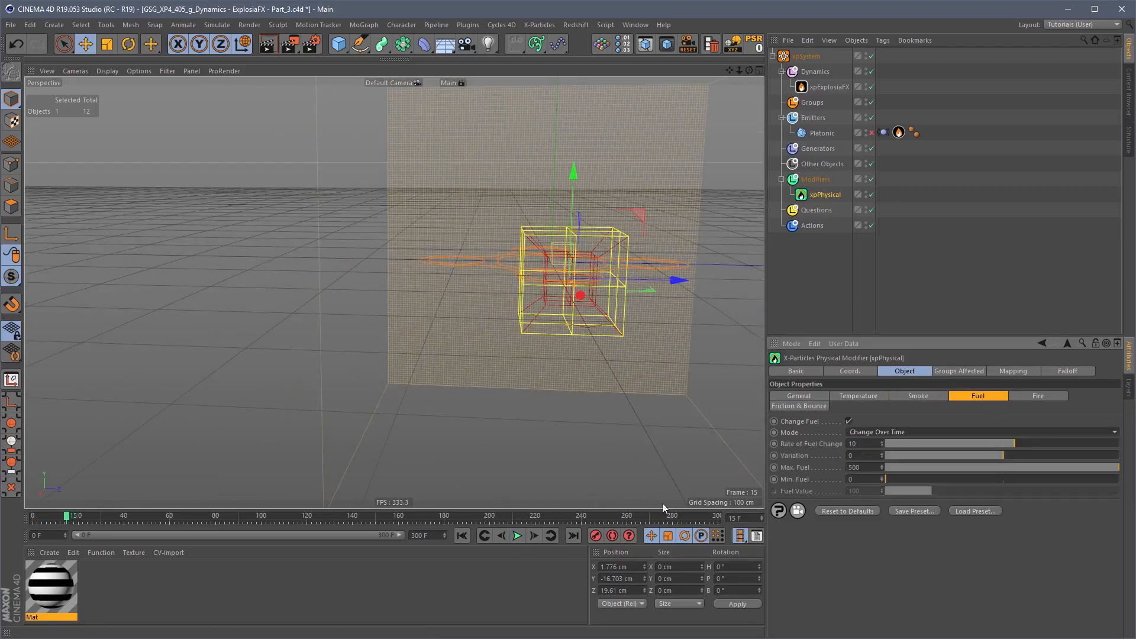
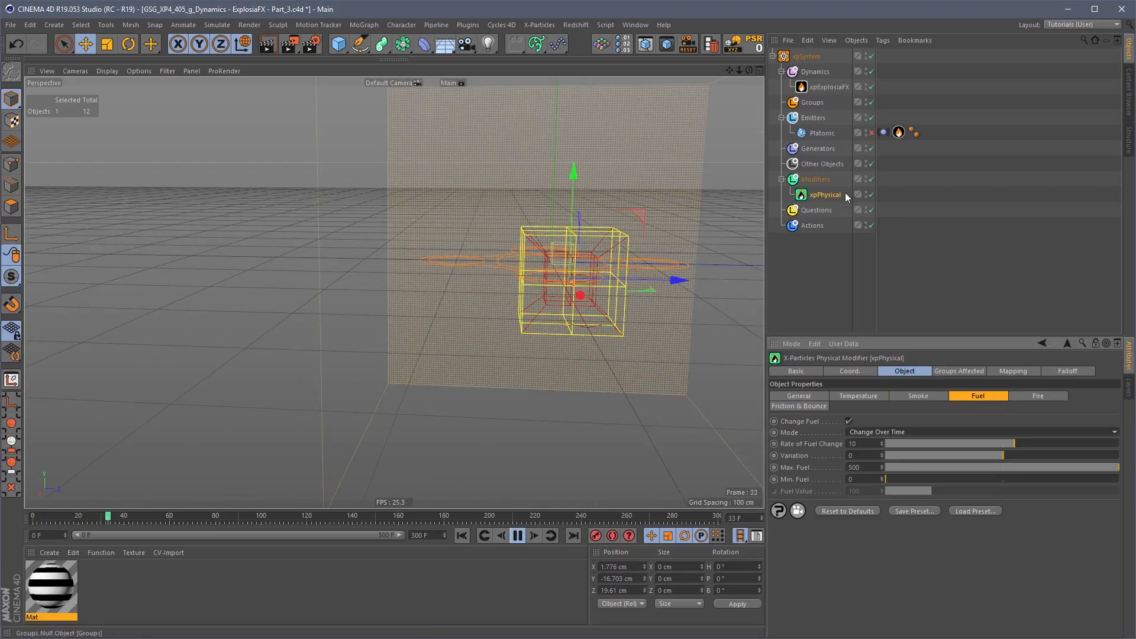
# Step: Enable Adaptive bounds in the xpExplosiaFX solver settings, with playback stopped and the timeline back at frame 0
pyautogui.click(829, 87)
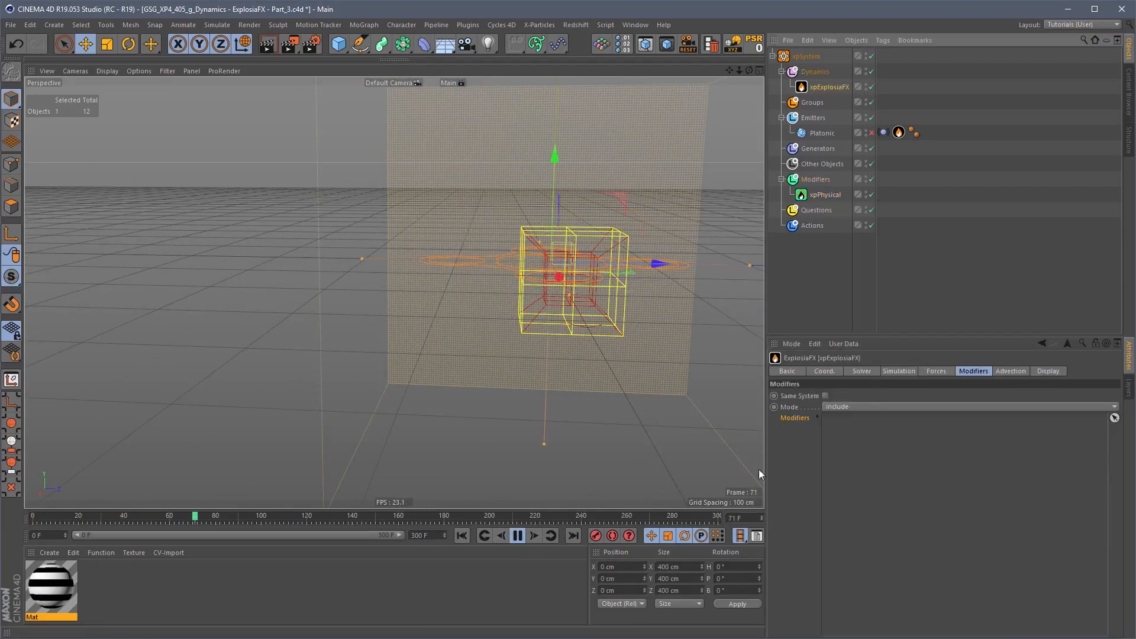
pyautogui.click(862, 371)
pyautogui.click(823, 573)
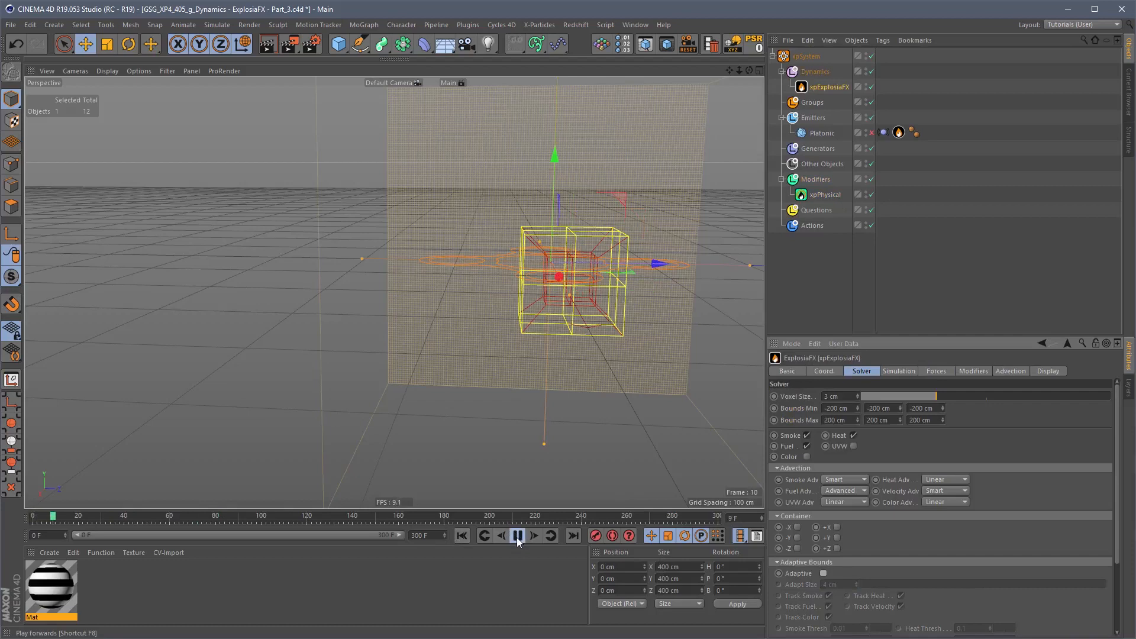
pyautogui.click(517, 535)
pyautogui.click(462, 536)
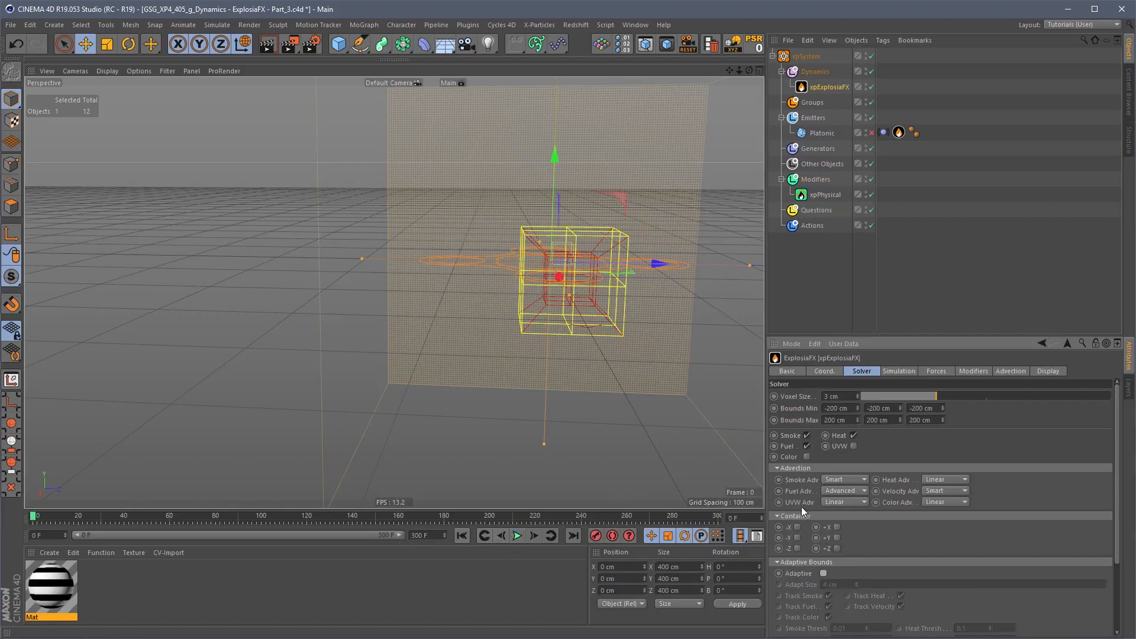
pyautogui.click(823, 573)
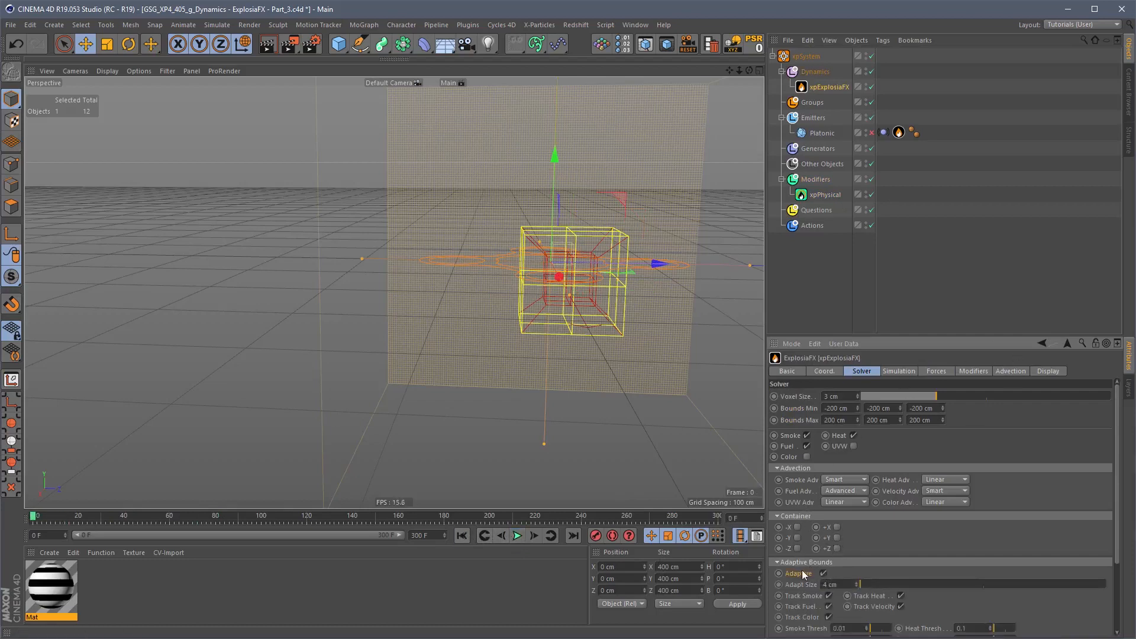
# Step: Replace the xpPhysical modifier with a Rotator motion modifier in the Modifiers folder of the xpSystem
pyautogui.click(819, 195)
pyautogui.press('Delete')
pyautogui.click(815, 179)
pyautogui.click(882, 418)
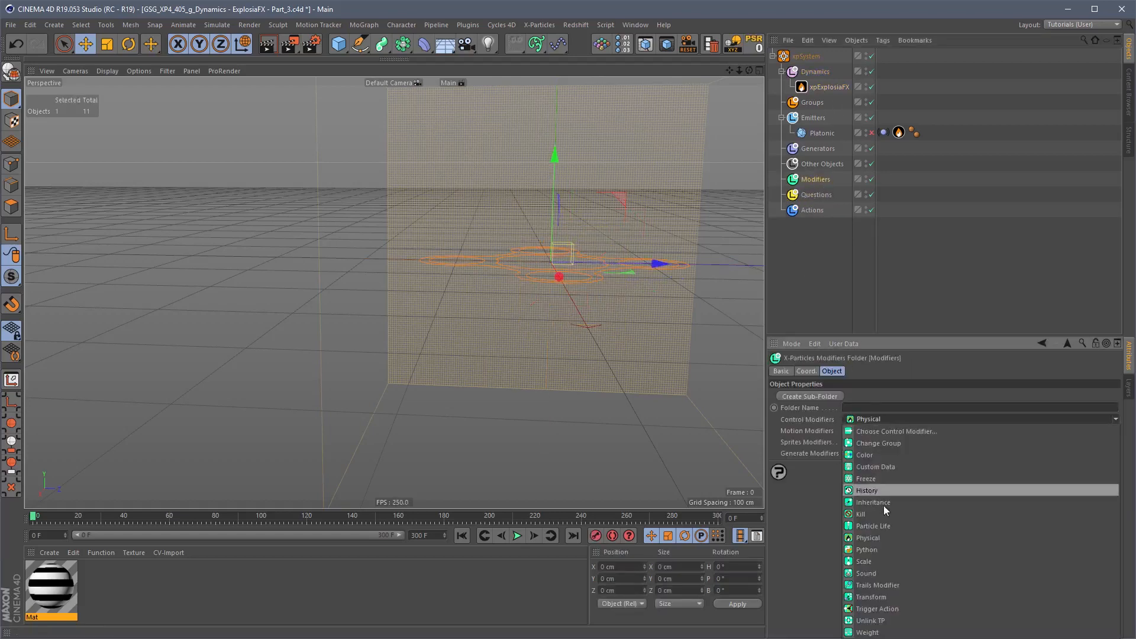
pyautogui.click(796, 576)
pyautogui.click(865, 430)
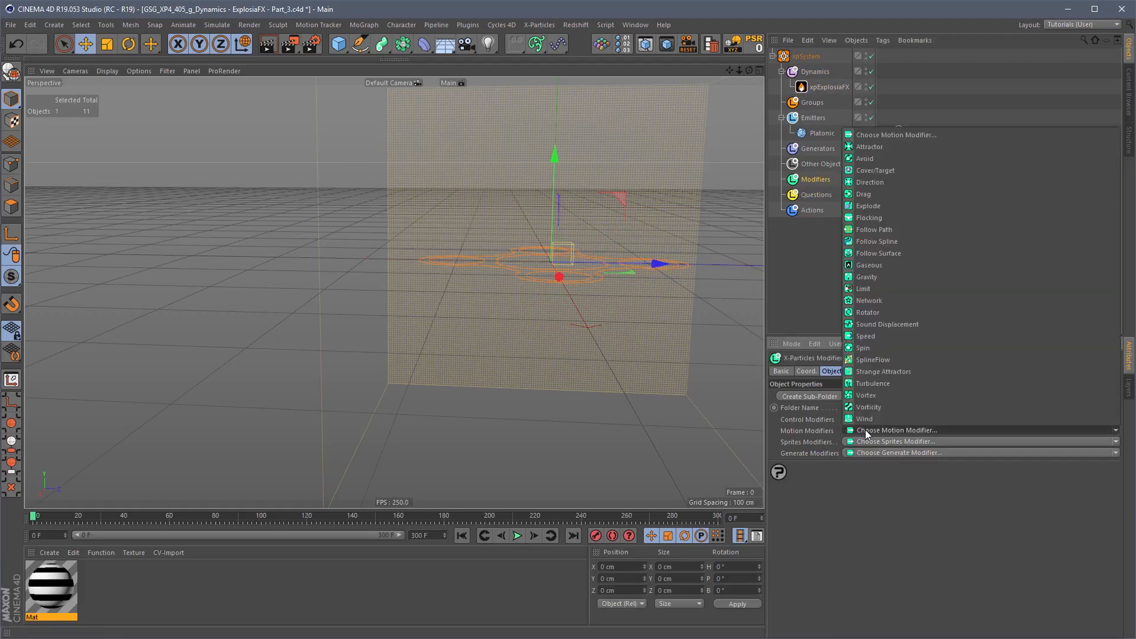
pyautogui.click(873, 313)
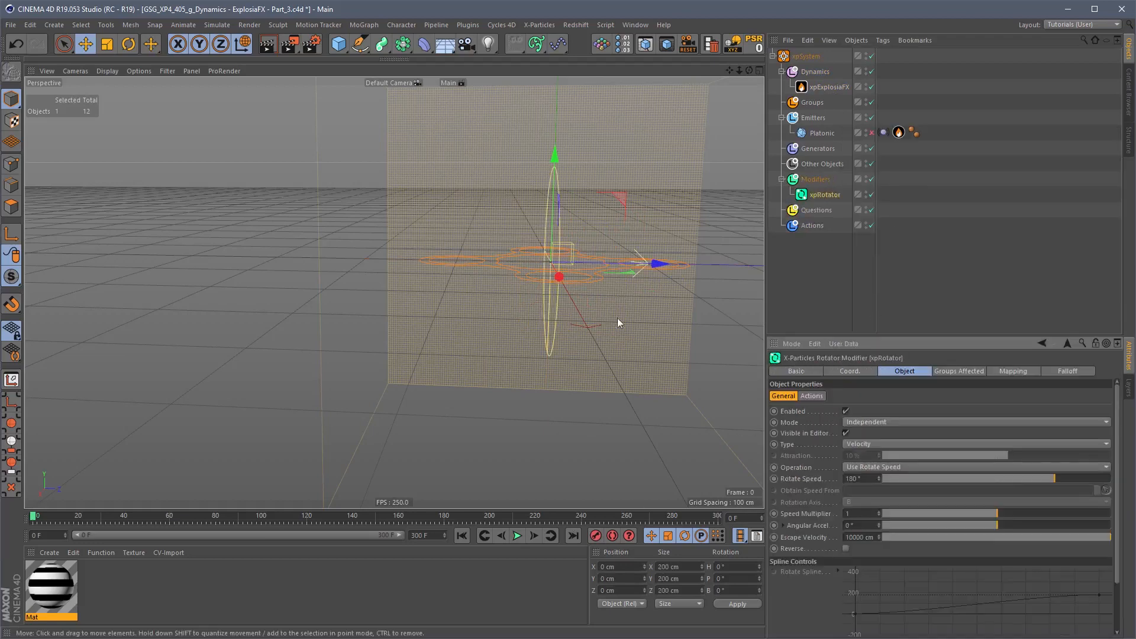
# Step: Rotate the xpRotator modifier to a pitch of 90° and set its Type to Force
pyautogui.press('r')
pyautogui.moveTo(520, 203); pyautogui.dragTo(468, 320)
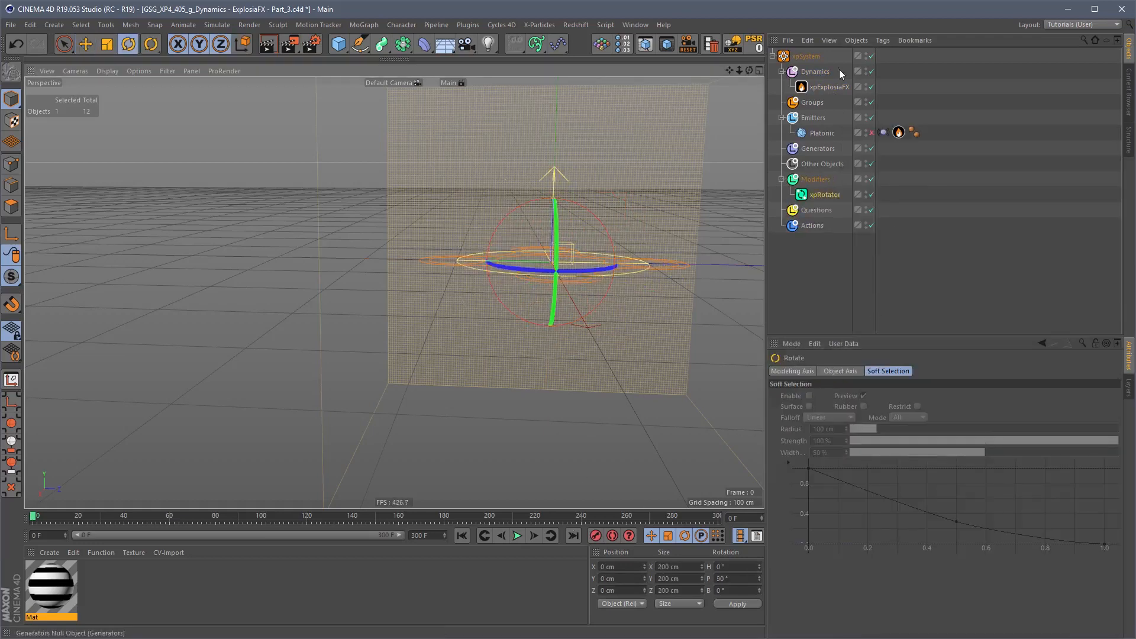
pyautogui.click(822, 195)
pyautogui.click(863, 444)
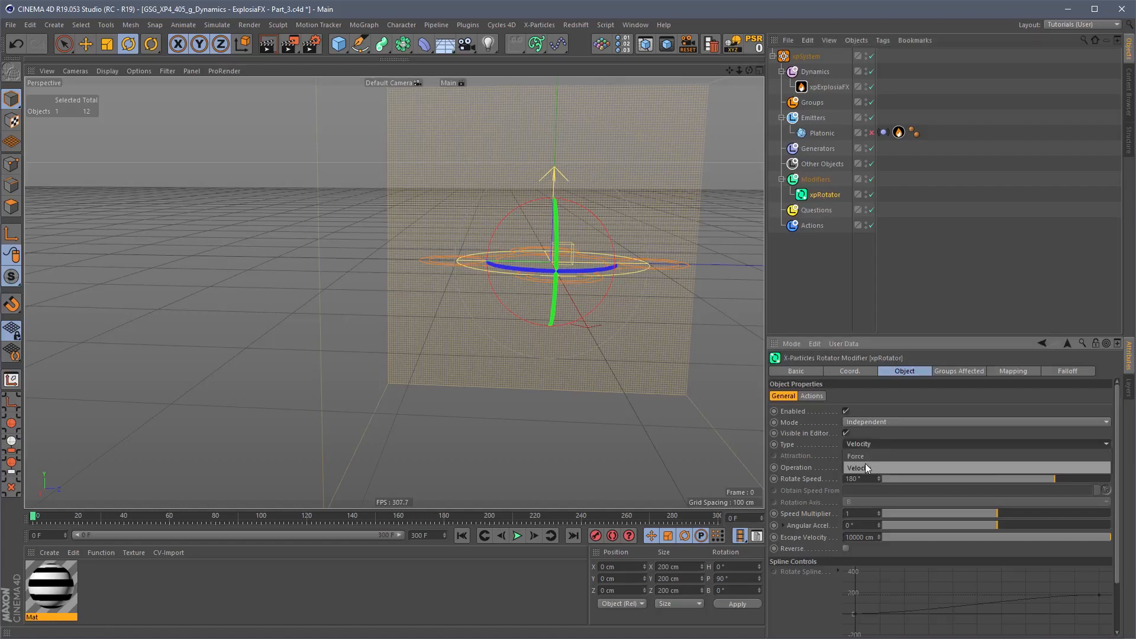
pyautogui.click(865, 463)
# Step: Play the simulation with the xpRotator modifier in the scene and inspect the xpExplosiaFX settings
pyautogui.keyDown('alt'); pyautogui.moveTo(485, 237); pyautogui.dragTo(536, 291); pyautogui.keyUp('alt')
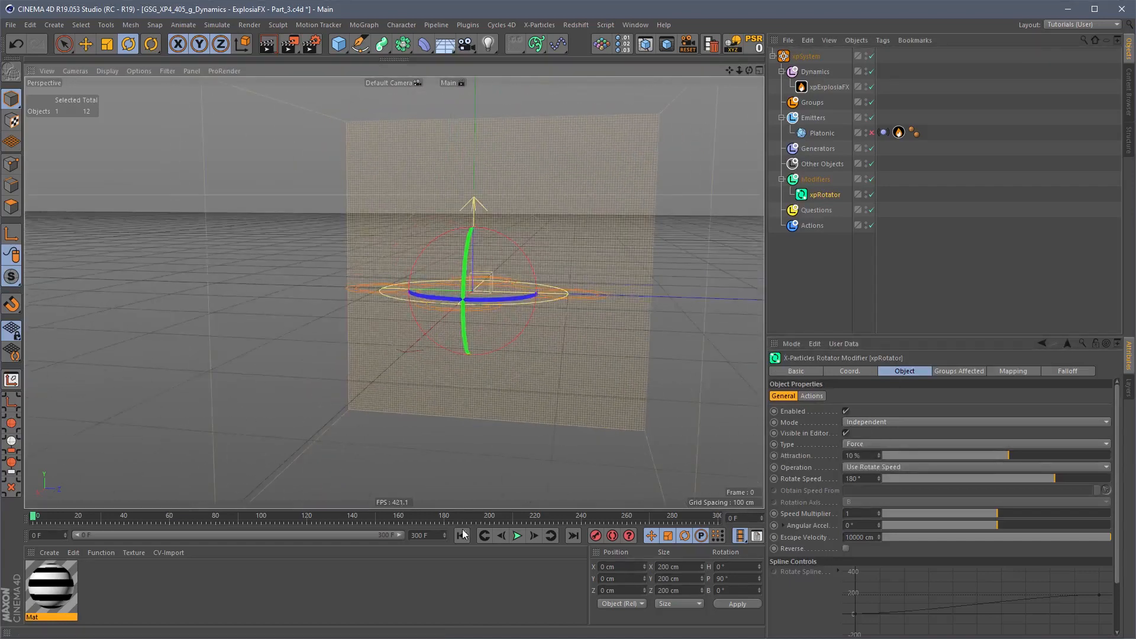
pyautogui.click(519, 539)
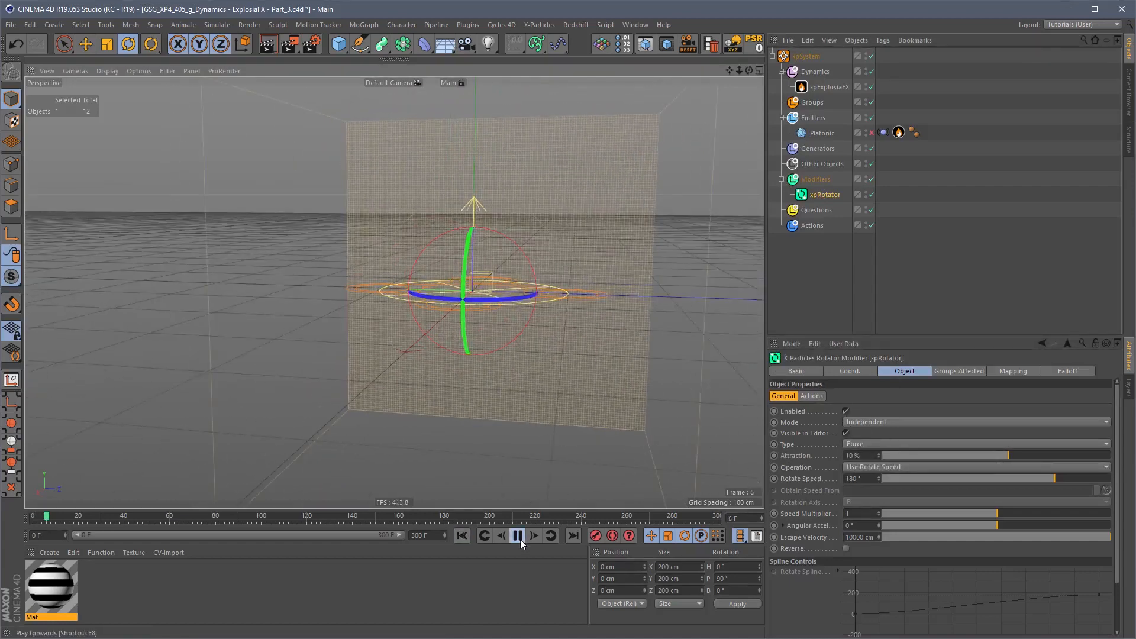
pyautogui.click(829, 87)
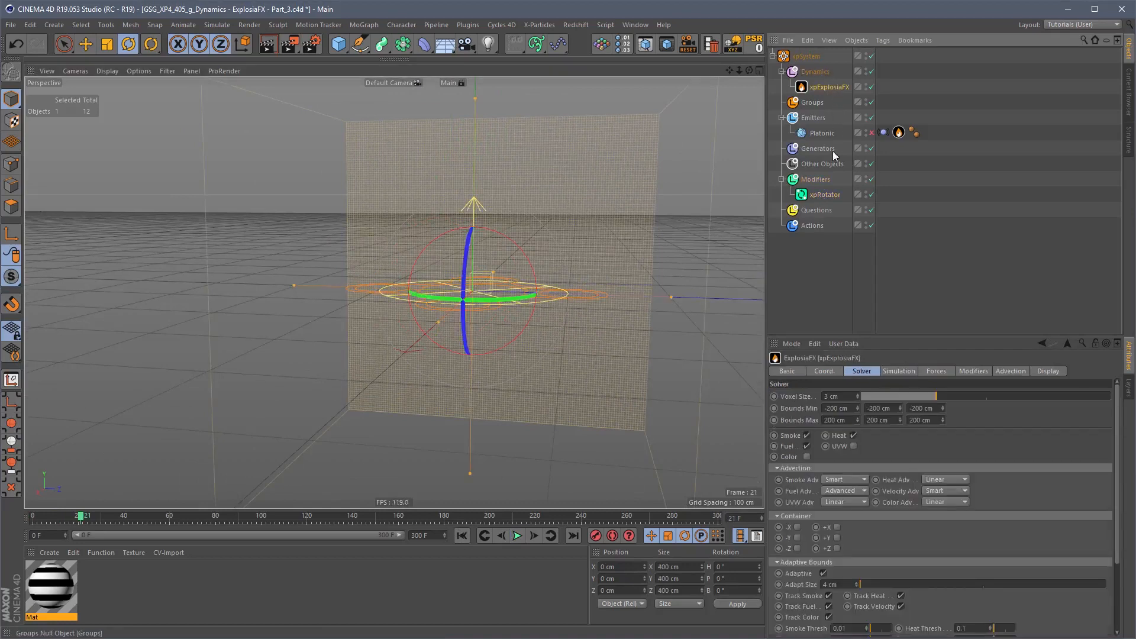
# Step: Delete the xpRotator modifier and undo repeatedly to restore the deleted xpPhysical modifier
pyautogui.click(823, 194)
pyautogui.press('Delete')
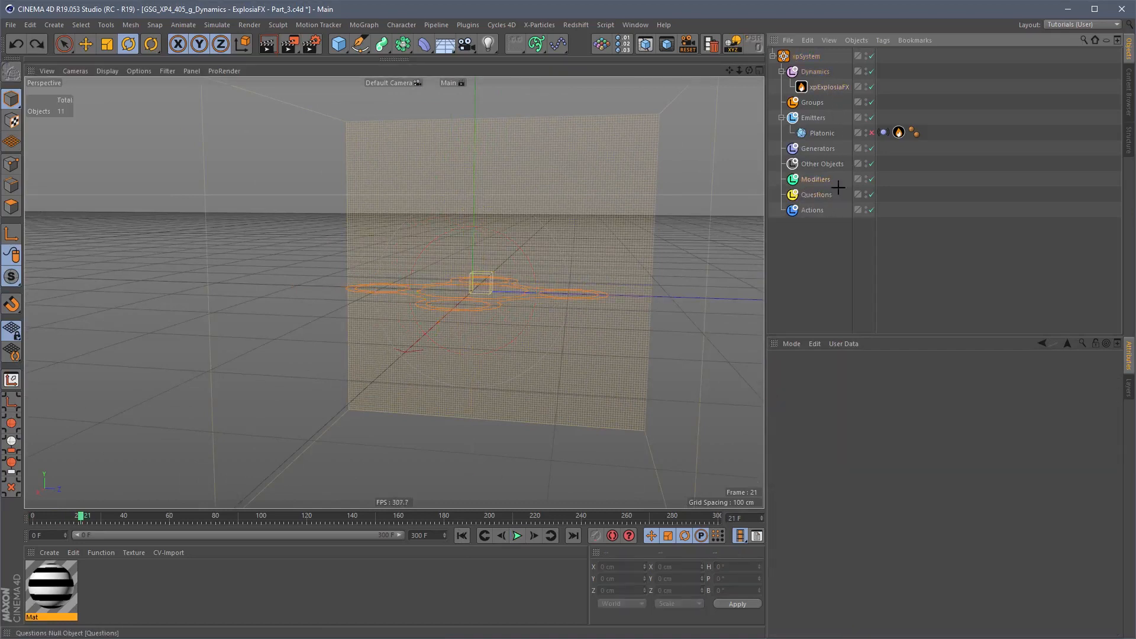
pyautogui.hotkey('ctrl', 'z')
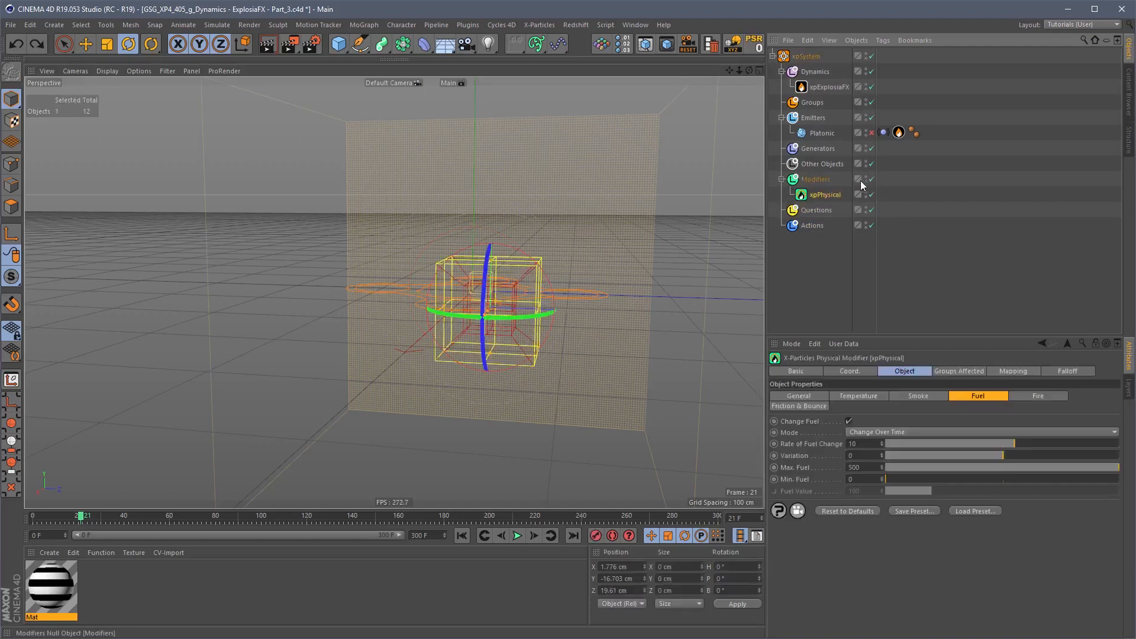
pyautogui.hotkey('ctrl', 'z')
# Step: Add xpPhysical to the Include list of modifiers in xpExplosiaFX and play the simulation from frame 0
pyautogui.moveTo(826, 195); pyautogui.dragTo(921, 469)
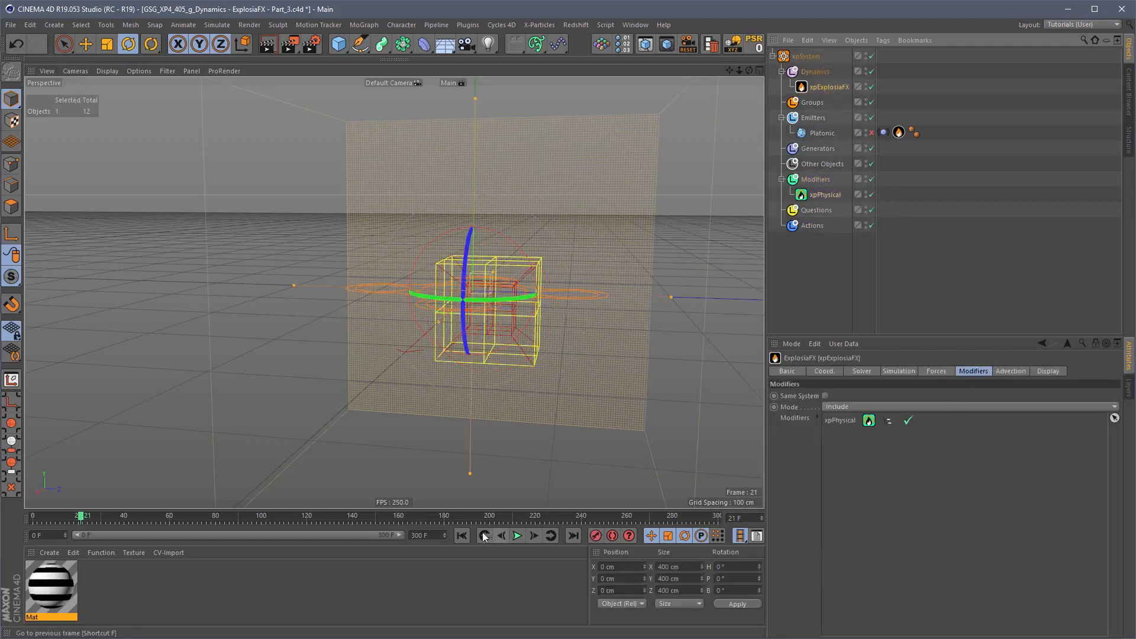
pyautogui.click(462, 537)
pyautogui.click(516, 536)
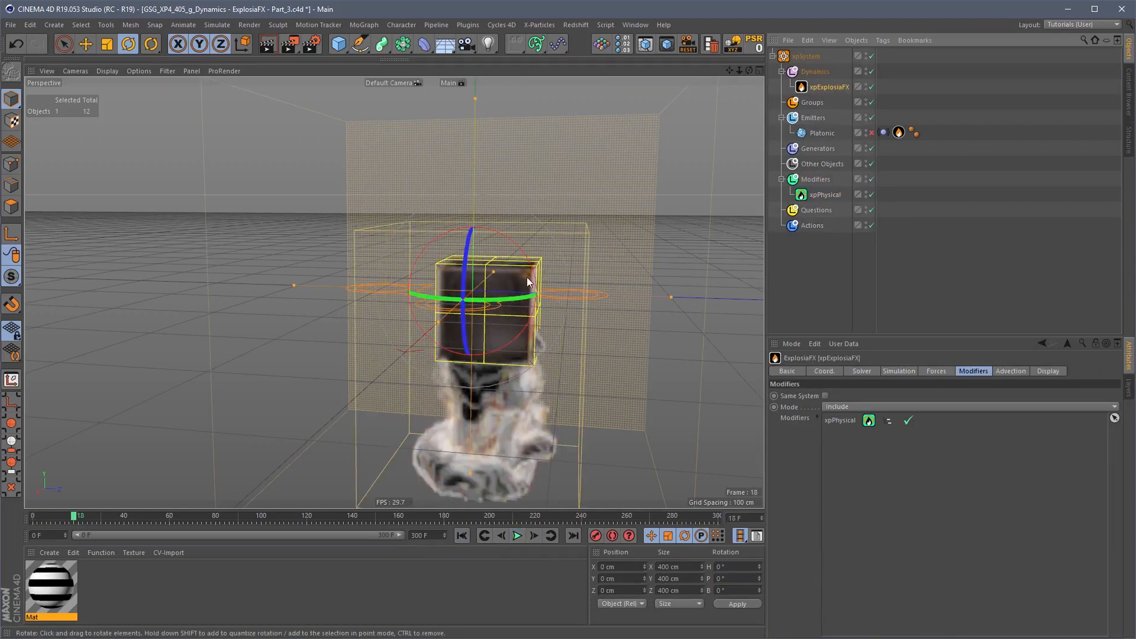
pyautogui.keyDown('alt'); pyautogui.moveTo(527, 276); pyautogui.dragTo(671, 229); pyautogui.keyUp('alt')
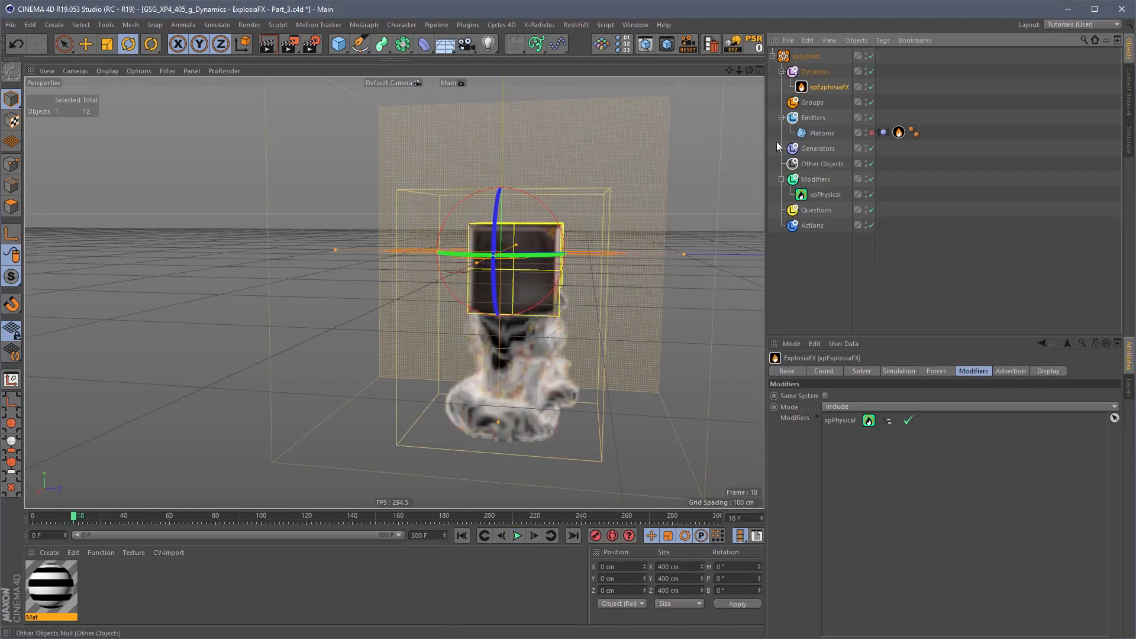
# Step: Try a Torus falloff shape on the xpPhysical modifier and undo the accidental rotation
pyautogui.click(825, 194)
pyautogui.click(1068, 371)
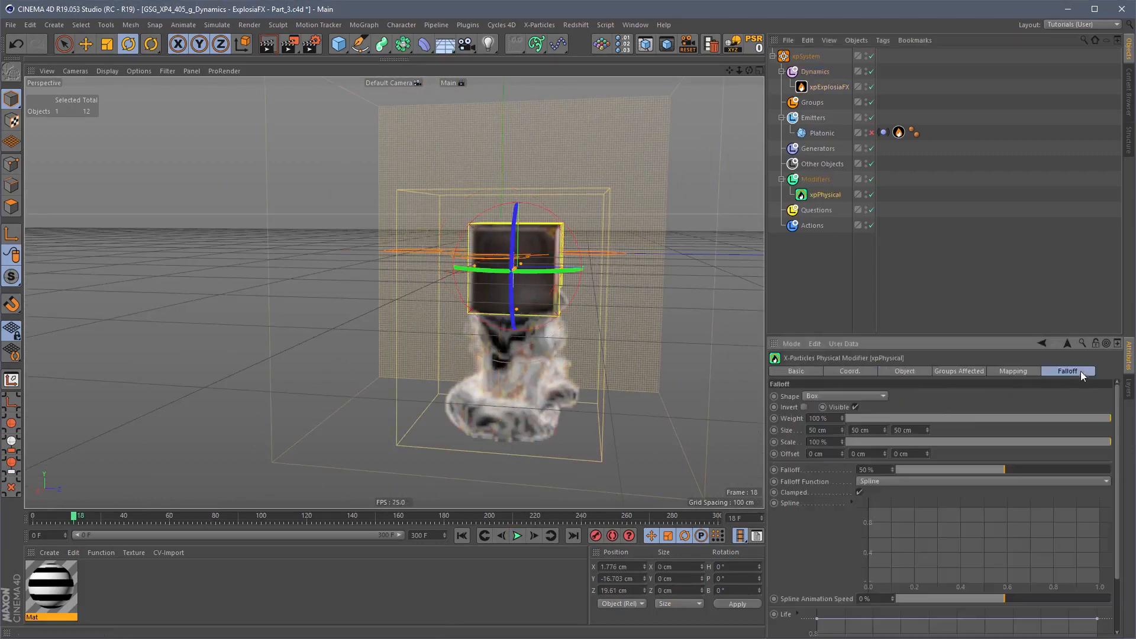
pyautogui.click(858, 396)
pyautogui.click(833, 530)
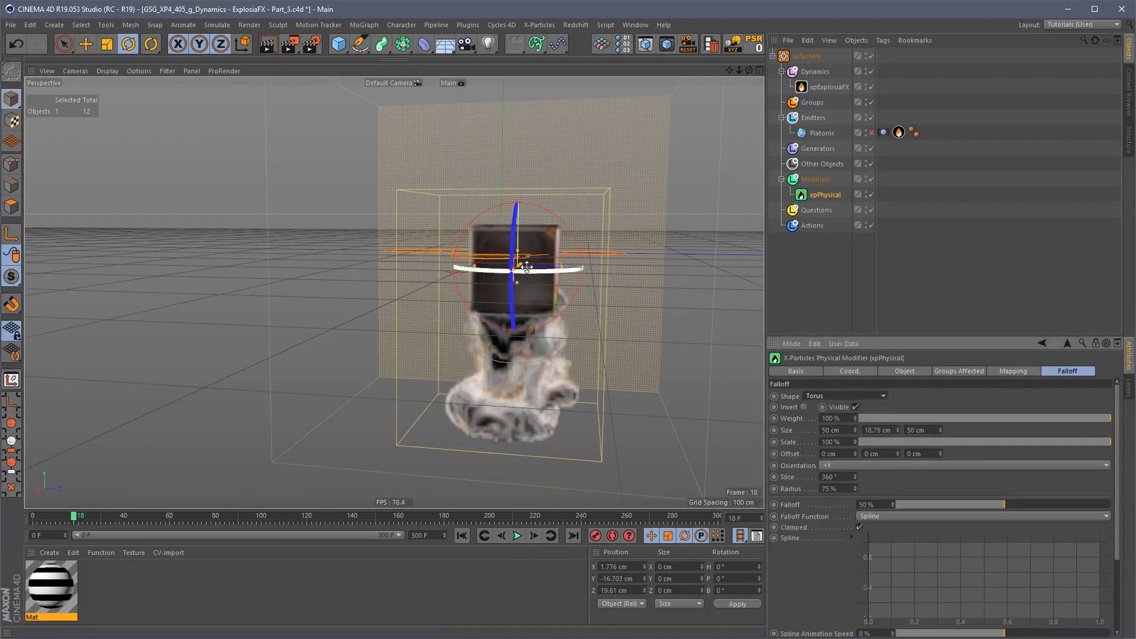
pyautogui.moveTo(527, 268); pyautogui.dragTo(621, 238)
pyautogui.hotkey('ctrl', 'z')
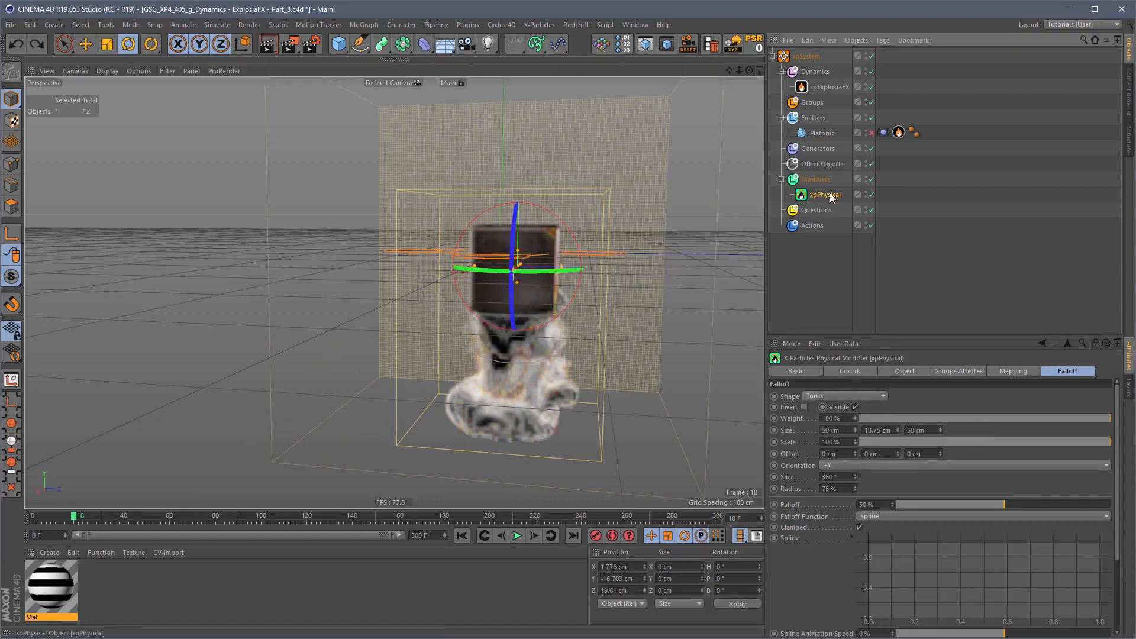
# Step: Set the xpPhysical falloff shape to Noise with a Low Clip of 49% and a High Clip of 53%
pyautogui.click(854, 395)
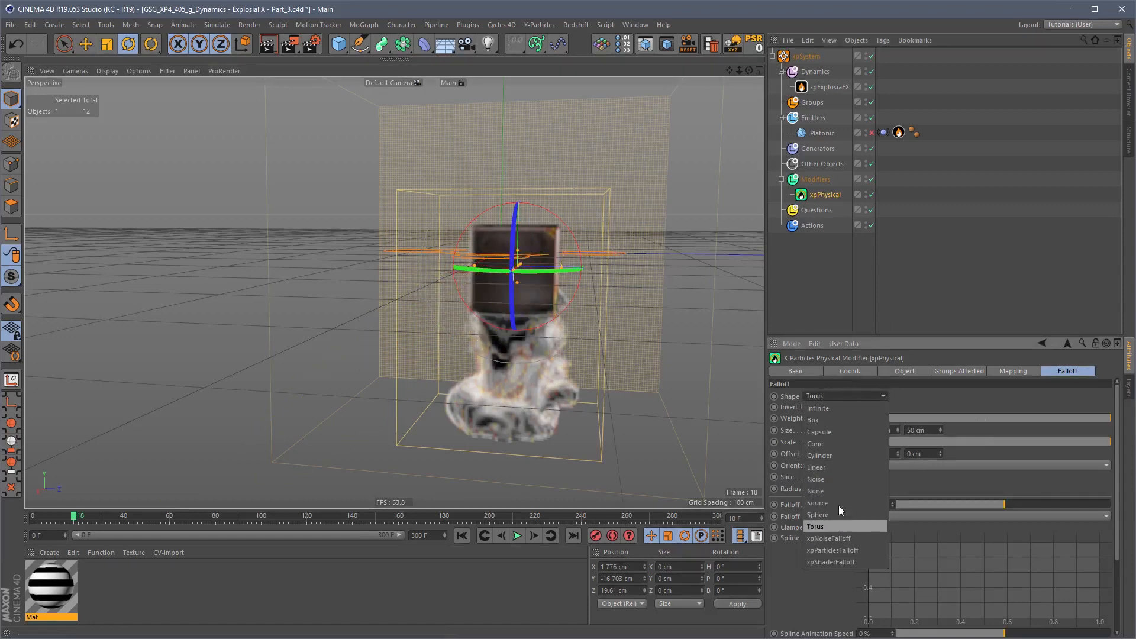
pyautogui.click(834, 478)
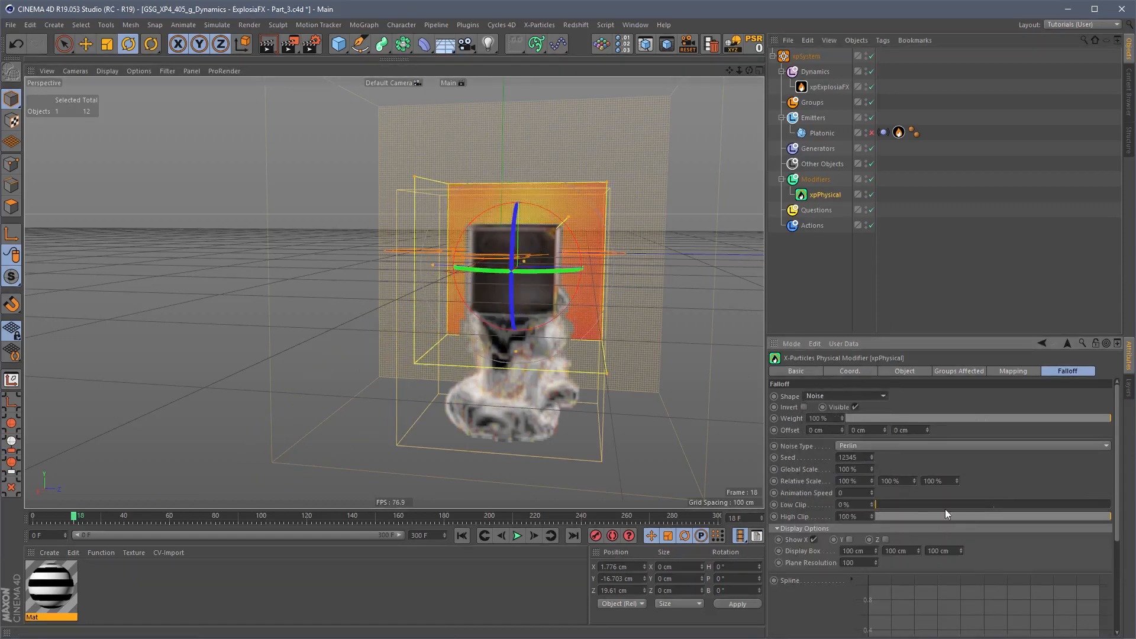
pyautogui.moveTo(946, 507); pyautogui.dragTo(991, 506)
pyautogui.click(1004, 516)
# Step: Set the noise falloff's Global Scale to 20%, then try a Y offset and undo it
pyautogui.click(868, 469)
pyautogui.write('2')
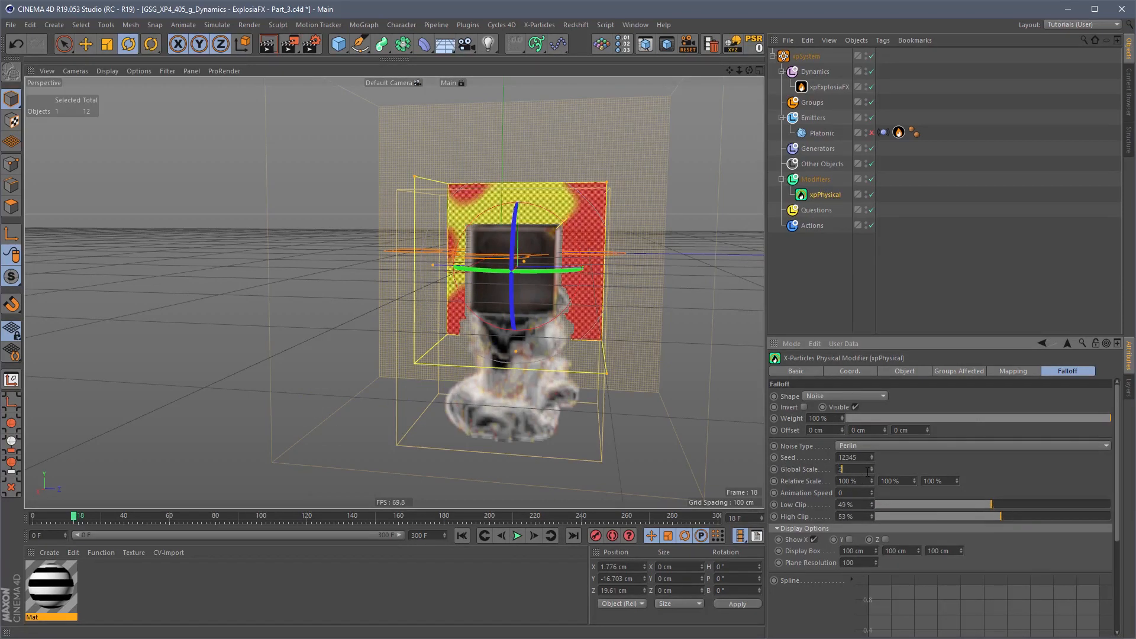
pyautogui.write('0')
pyautogui.press('Return')
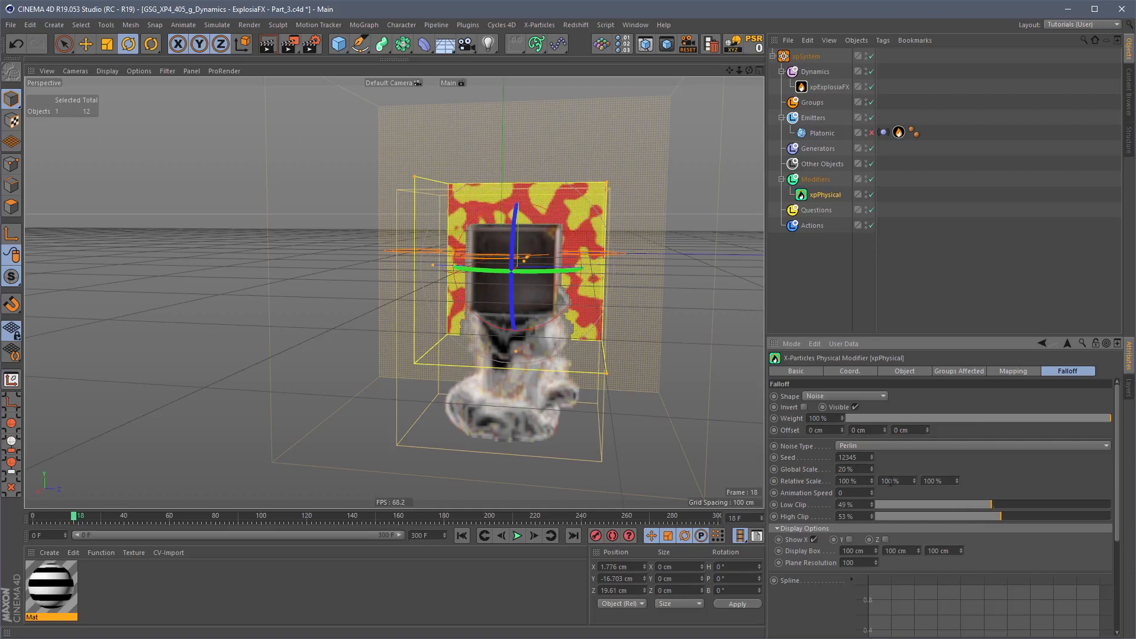
pyautogui.moveTo(885, 431)
pyautogui.mouseDown()
pyautogui.moveTo(887, 442)
pyautogui.moveTo(887, 422)
pyautogui.mouseUp()
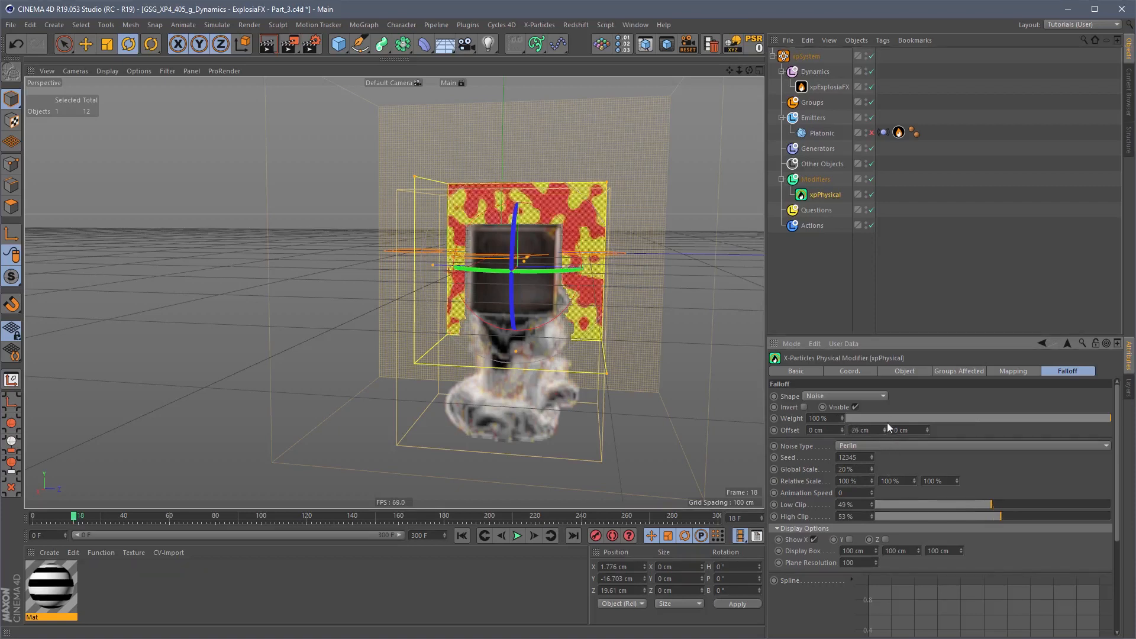
pyautogui.hotkey('ctrl', 'z')
# Step: Play the simulation from frame 0 and examine how the noise falloff shapes the smoke and fuel
pyautogui.click(462, 536)
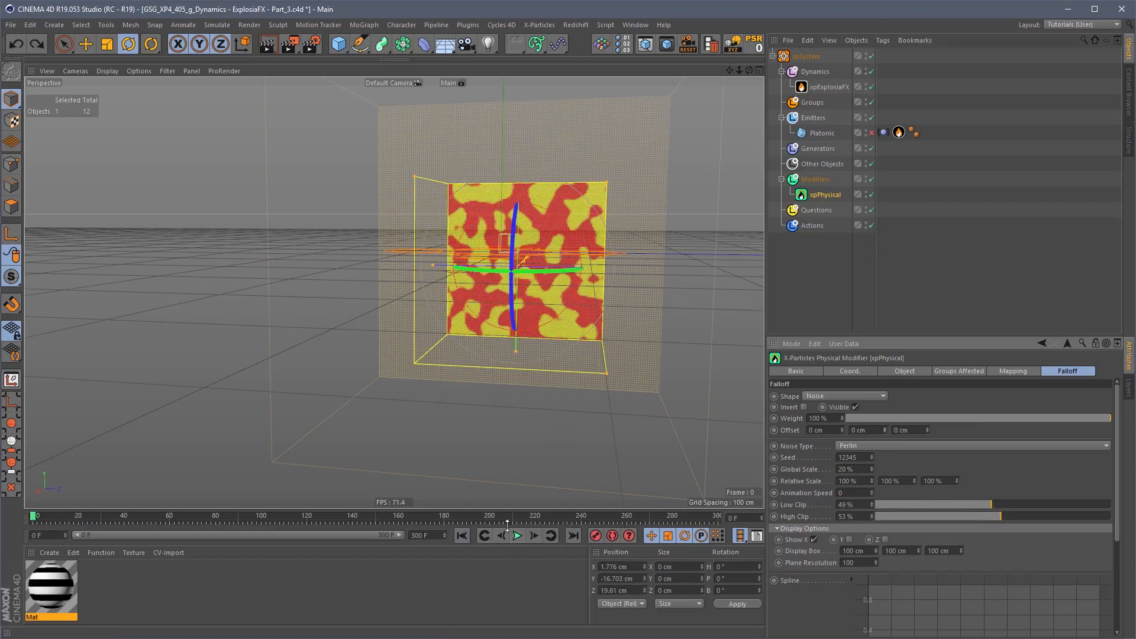
pyautogui.click(517, 537)
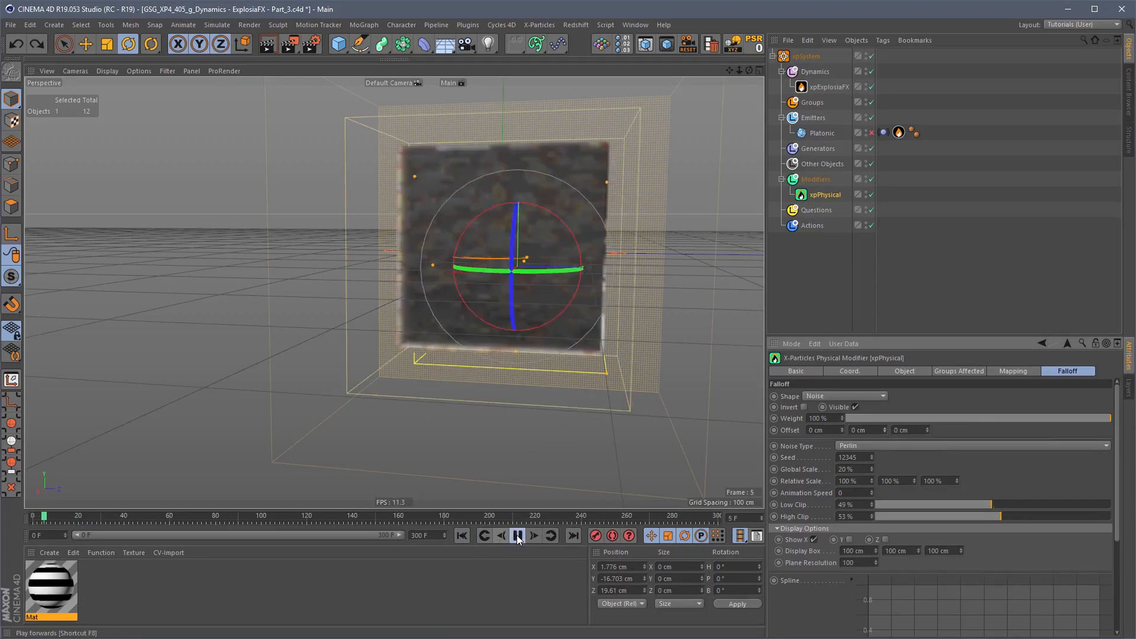
pyautogui.click(518, 536)
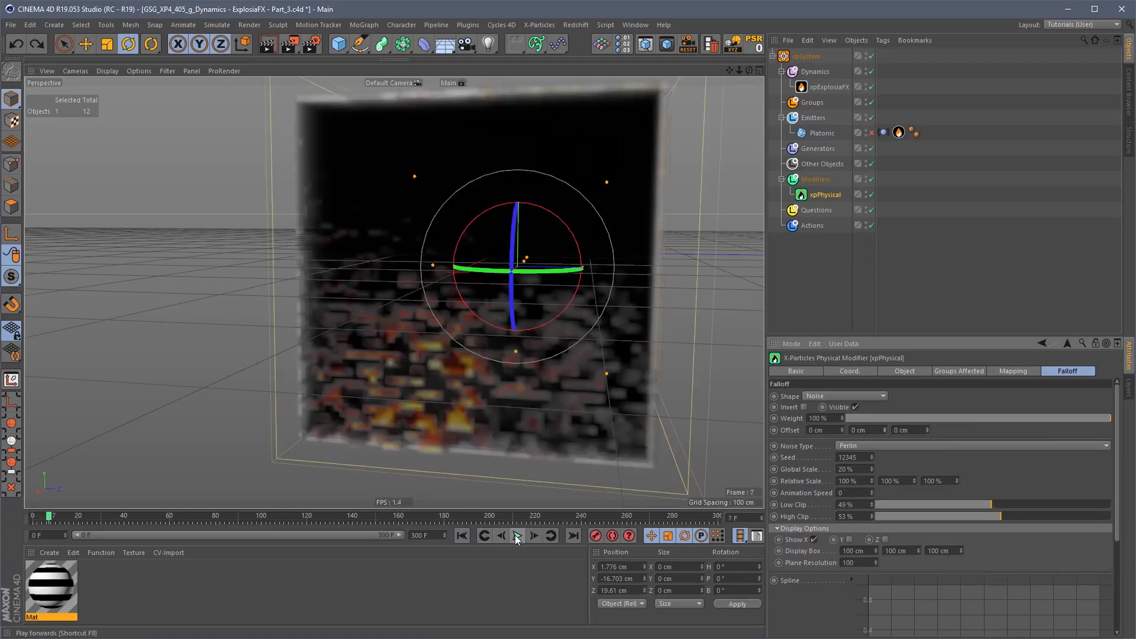
pyautogui.keyDown('alt'); pyautogui.moveTo(576, 286); pyautogui.dragTo(592, 237); pyautogui.keyUp('alt')
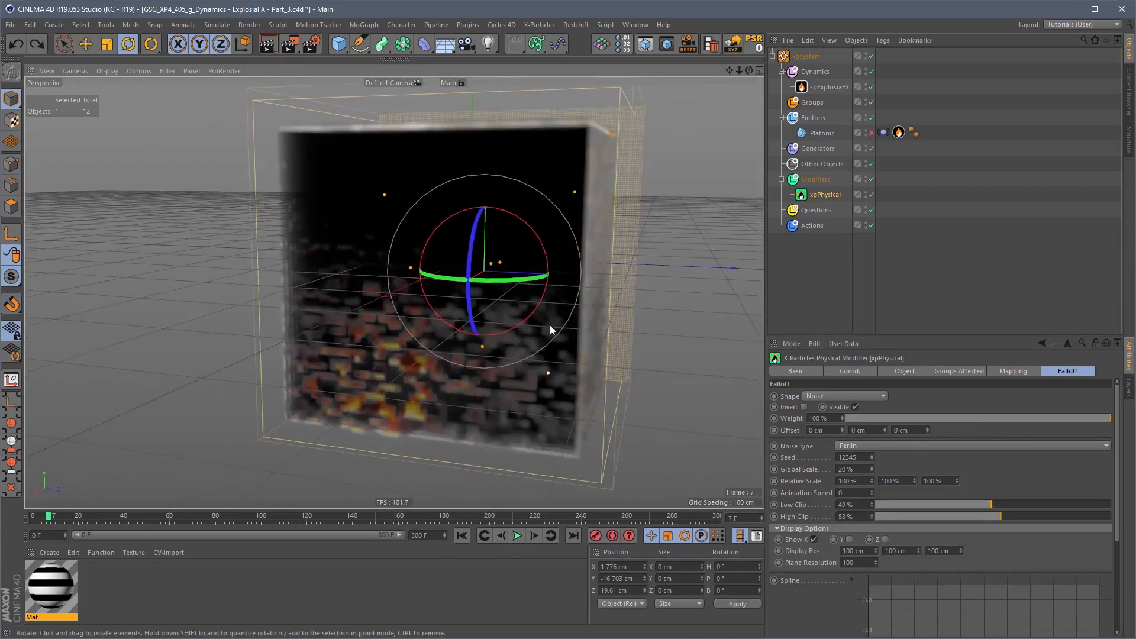
pyautogui.keyDown('alt'); pyautogui.moveTo(550, 330); pyautogui.dragTo(556, 296); pyautogui.keyUp('alt')
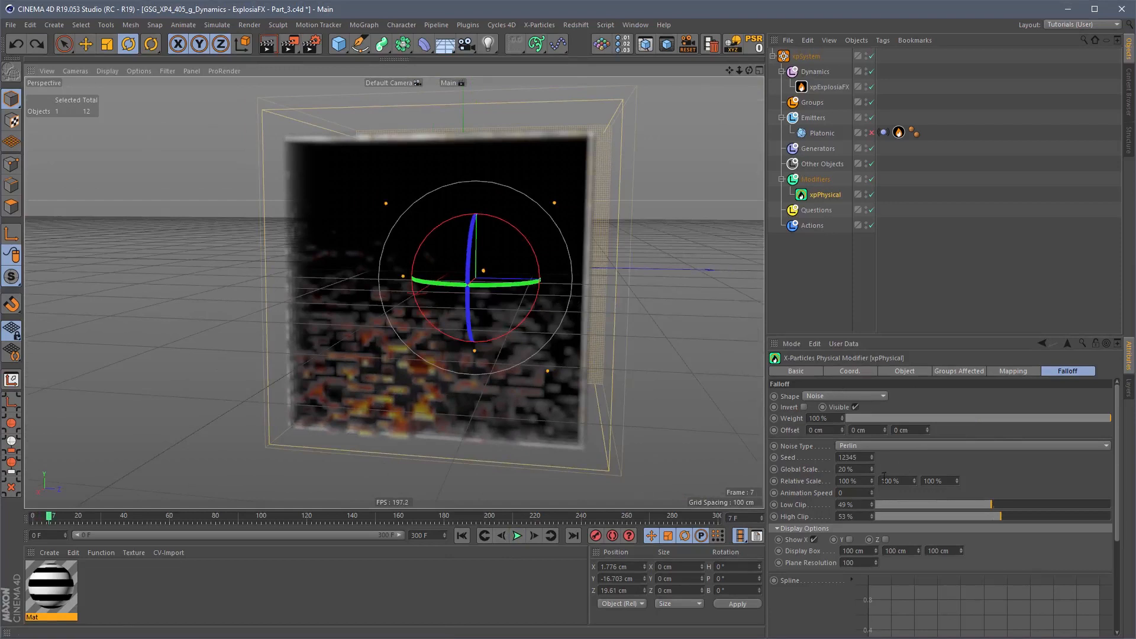
# Step: Raise the noise falloff's Low Clip to 91% and High Clip to 96%, and replay the simulation from frame 0
pyautogui.moveTo(990, 511); pyautogui.dragTo(1083, 513)
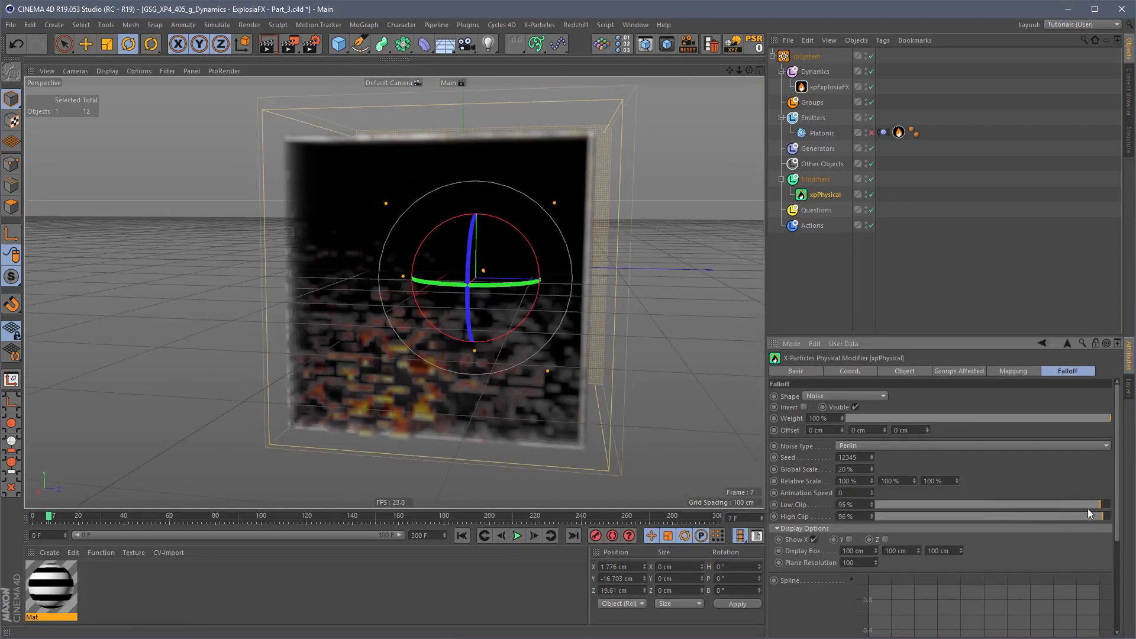
pyautogui.click(462, 536)
pyautogui.click(517, 536)
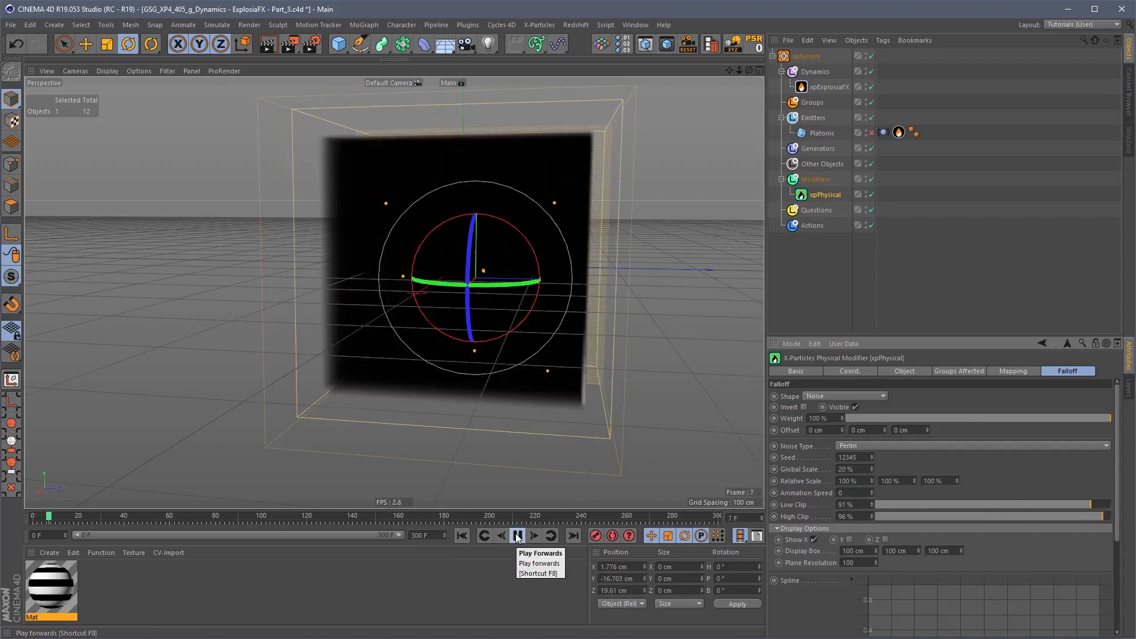
pyautogui.click(524, 530)
# Step: Change the xpPhysical falloff shape to Cone and replay the simulation from frame 0
pyautogui.click(847, 396)
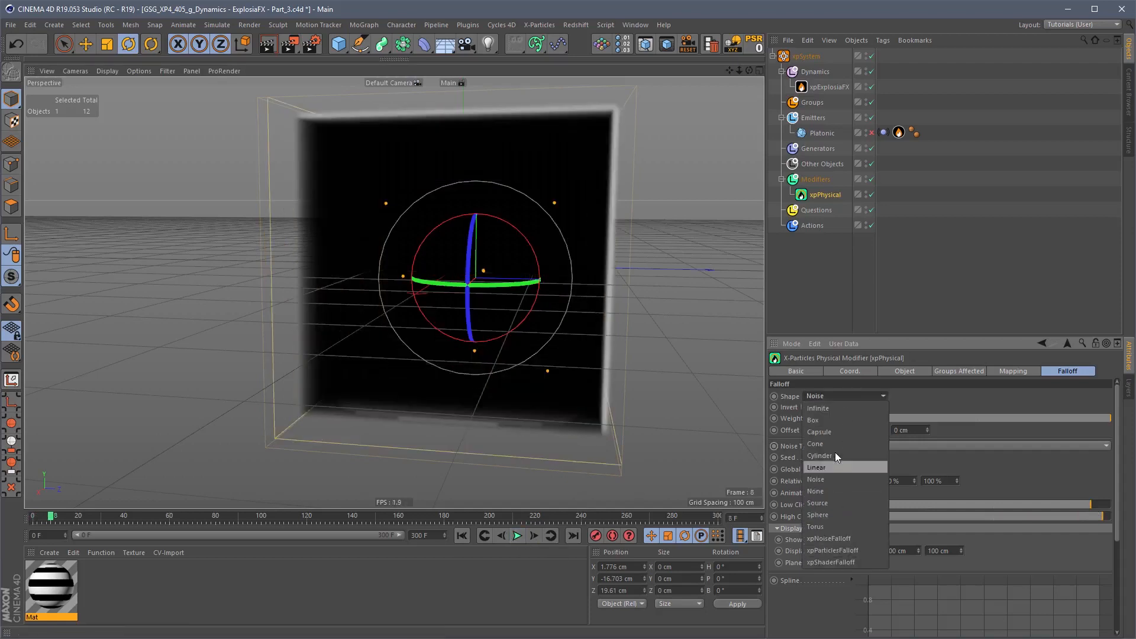
pyautogui.click(833, 443)
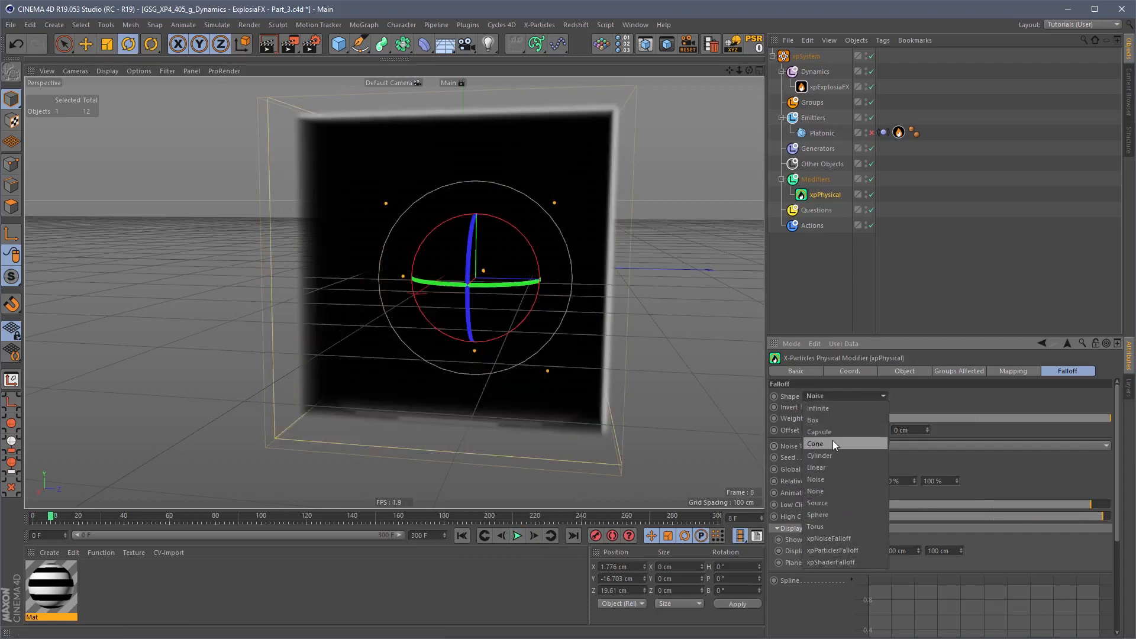
pyautogui.click(463, 536)
pyautogui.click(521, 535)
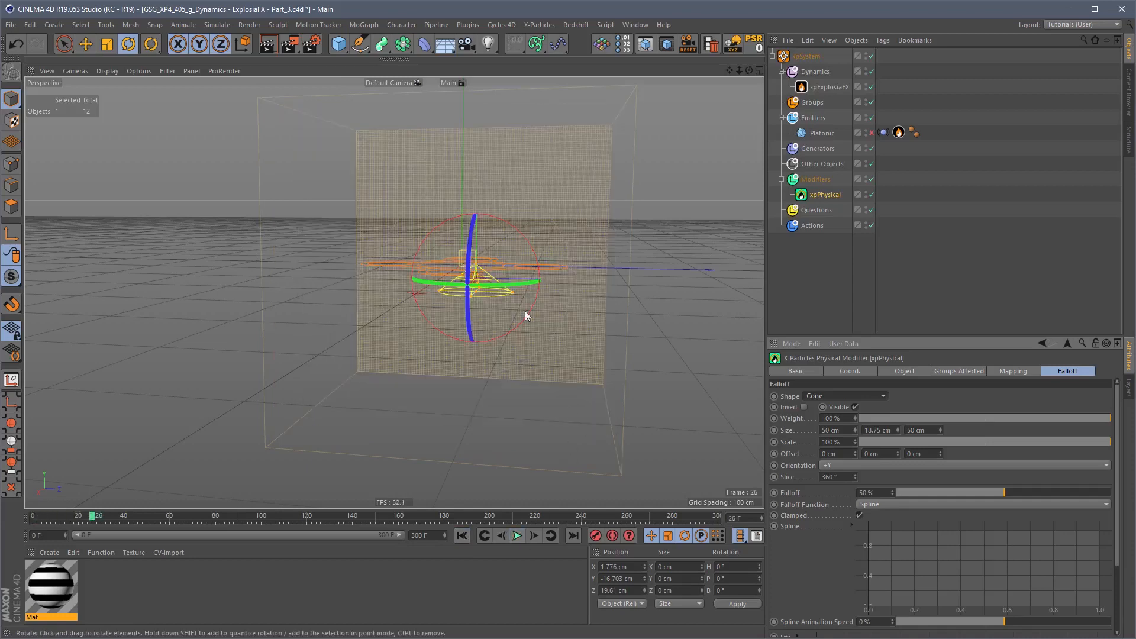
# Step: Stretch the cone falloff to a Y size of about 66 cm and replay the simulation from frame 0
pyautogui.moveTo(486, 270); pyautogui.dragTo(487, 233)
pyautogui.click(462, 535)
pyautogui.click(521, 536)
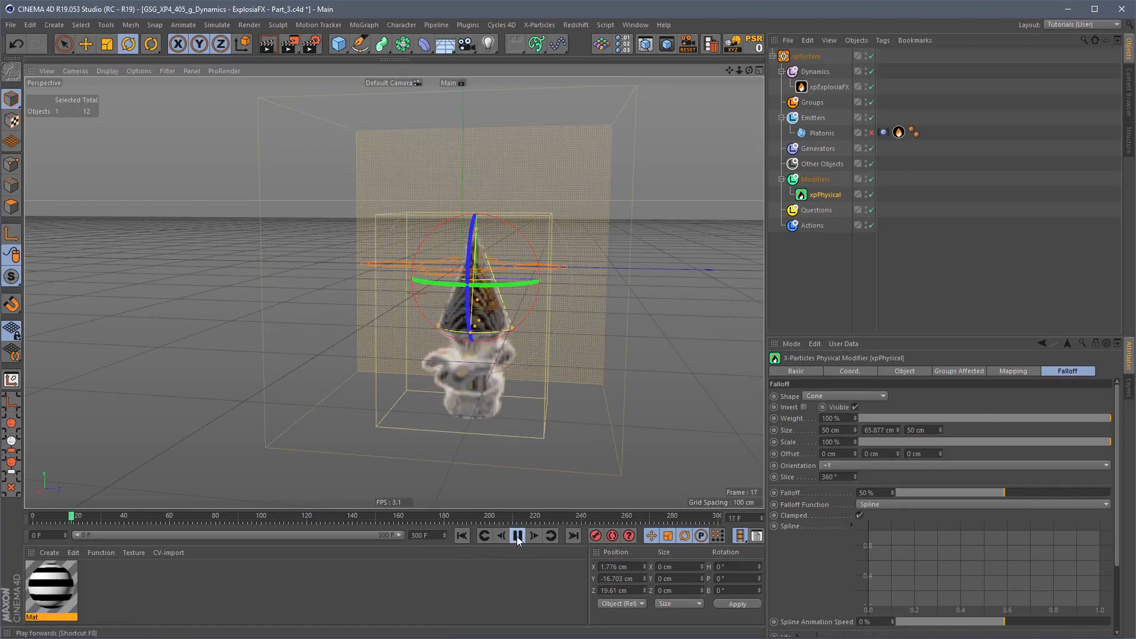
pyautogui.click(517, 535)
pyautogui.keyDown('alt'); pyautogui.moveTo(503, 369); pyautogui.dragTo(495, 258); pyautogui.keyUp('alt')
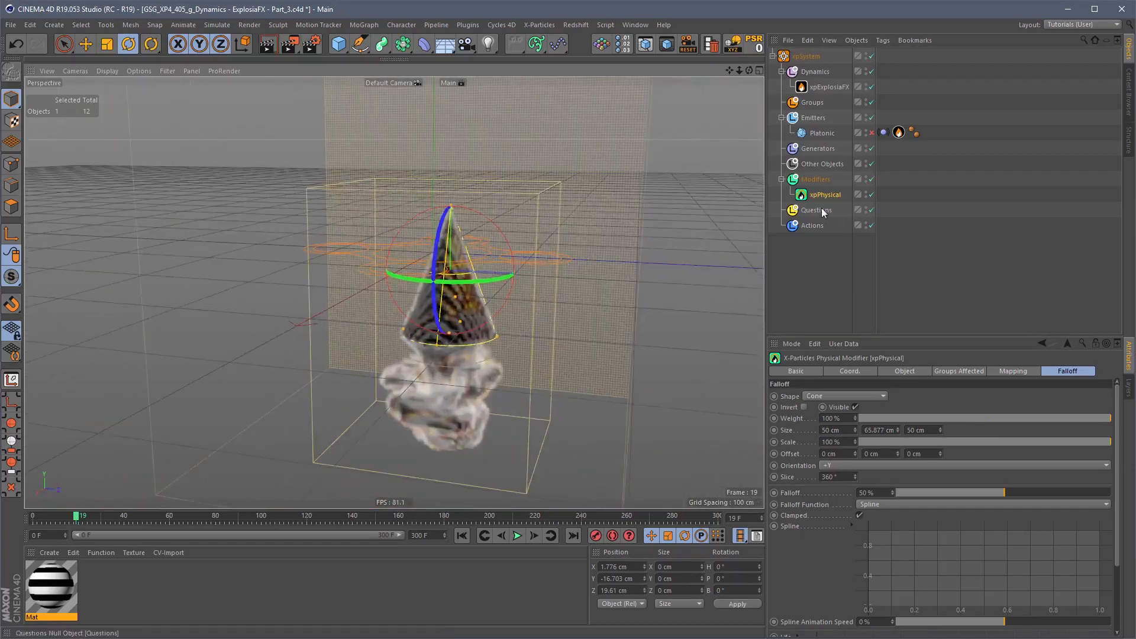
# Step: Look over xpPhysical's temperature and smoke settings, delete the modifier and re-enable the Platonic object
pyautogui.click(904, 371)
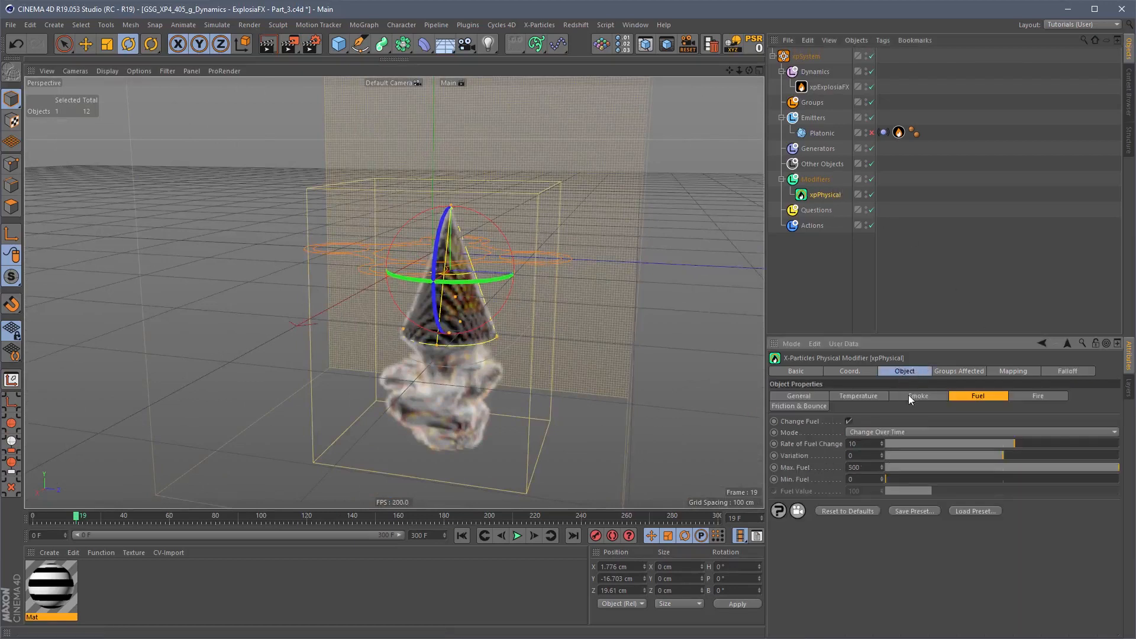
pyautogui.click(868, 396)
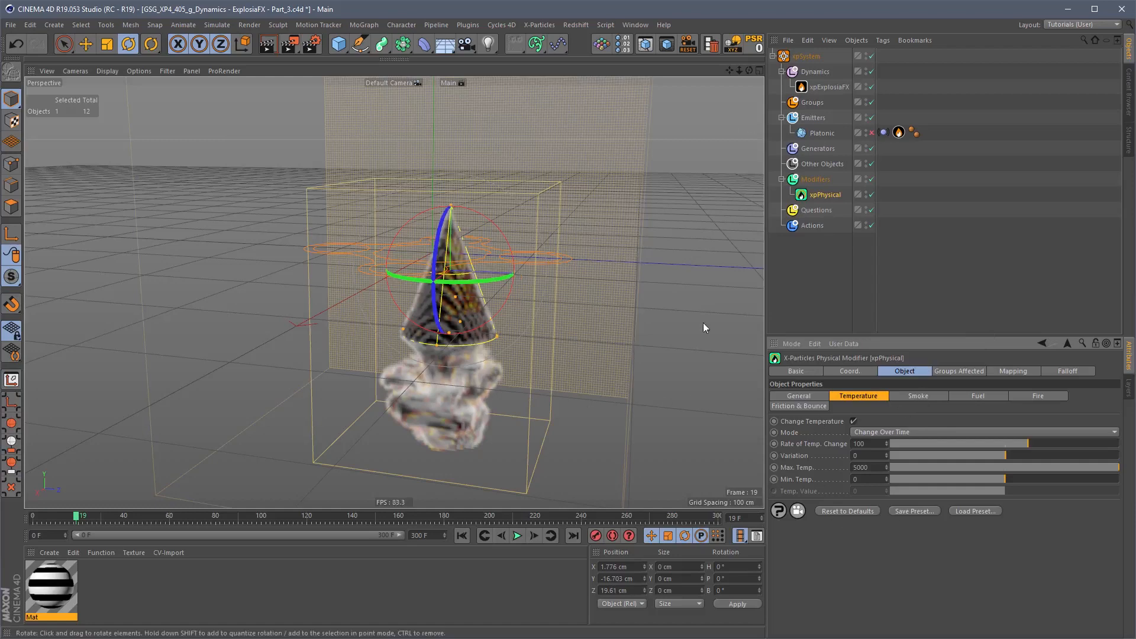
pyautogui.click(916, 395)
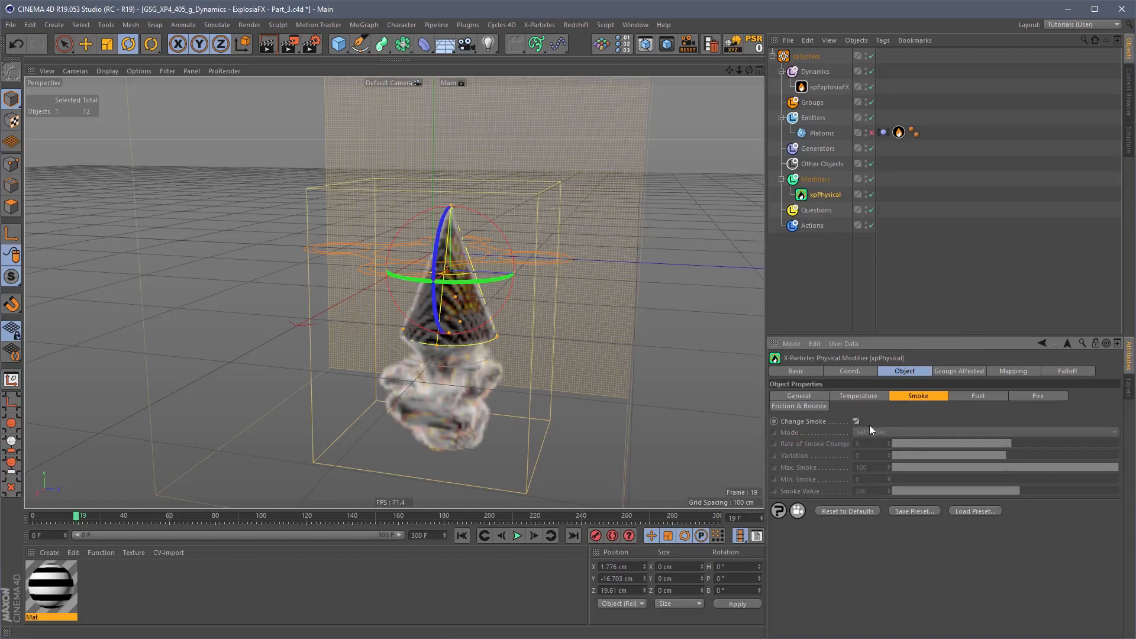
pyautogui.press('Delete')
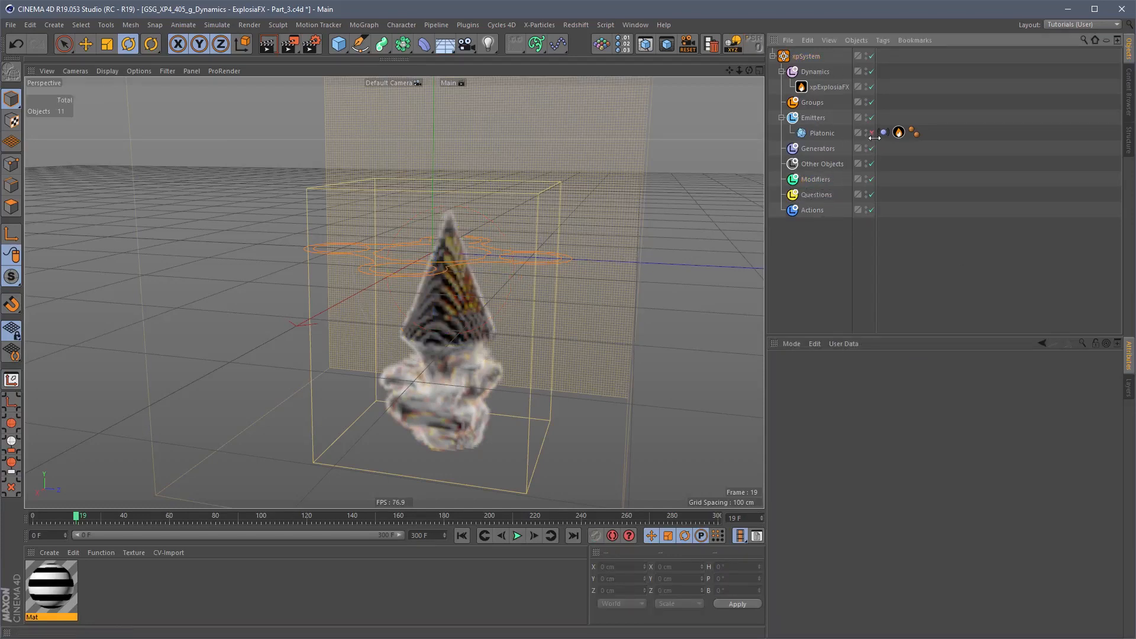
pyautogui.click(872, 133)
# Step: Add a Wind motion modifier to the Modifiers folder and play the simulation from frame 0
pyautogui.click(812, 179)
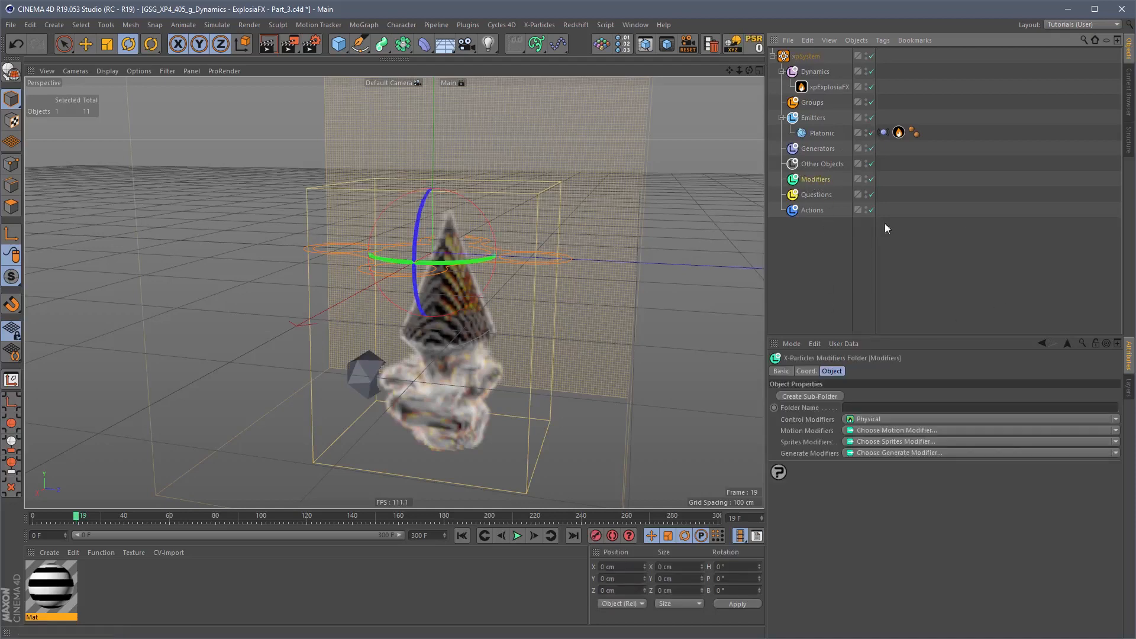
pyautogui.click(875, 418)
pyautogui.click(829, 414)
pyautogui.click(868, 432)
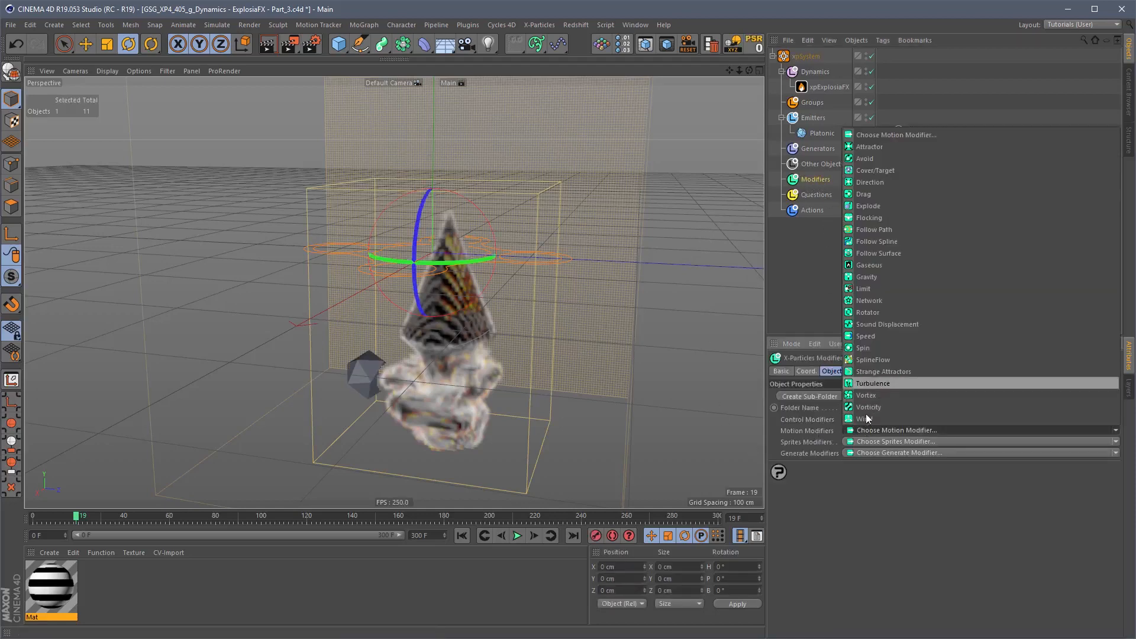
pyautogui.click(867, 383)
pyautogui.click(462, 536)
pyautogui.click(517, 535)
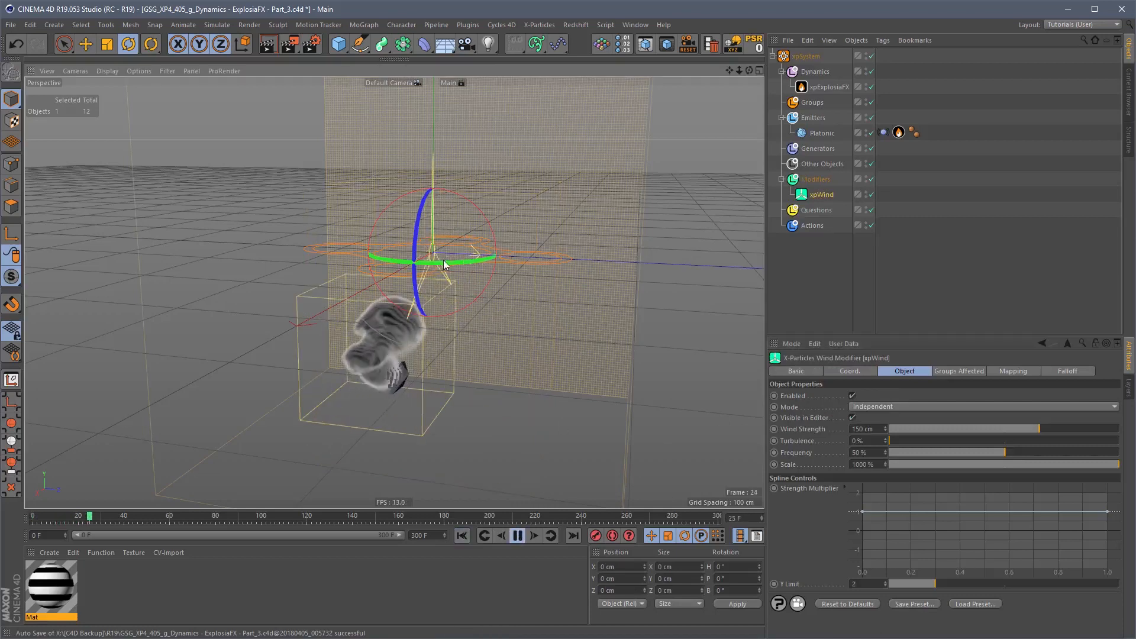
# Step: Add xpWind to the included modifiers of xpExplosiaFX
pyautogui.click(829, 87)
pyautogui.moveTo(822, 194); pyautogui.dragTo(843, 248)
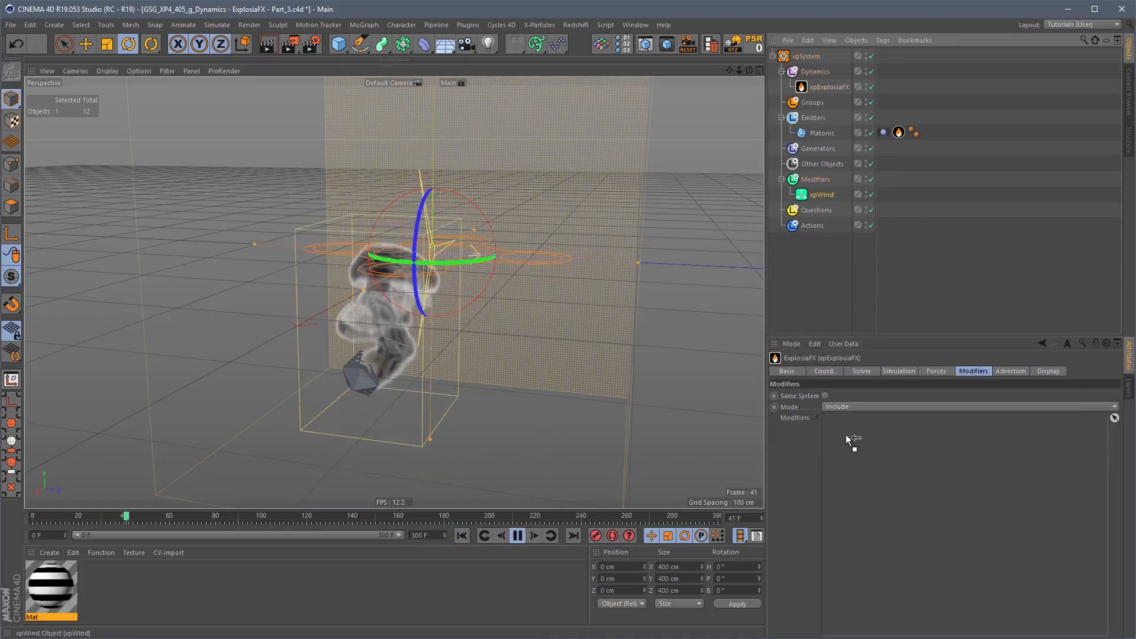
pyautogui.moveTo(846, 435); pyautogui.dragTo(847, 433)
# Step: Set xpWind's Wind Strength to 327 cm and Turbulence to 206%, and replay the simulation from frame 0
pyautogui.click(815, 195)
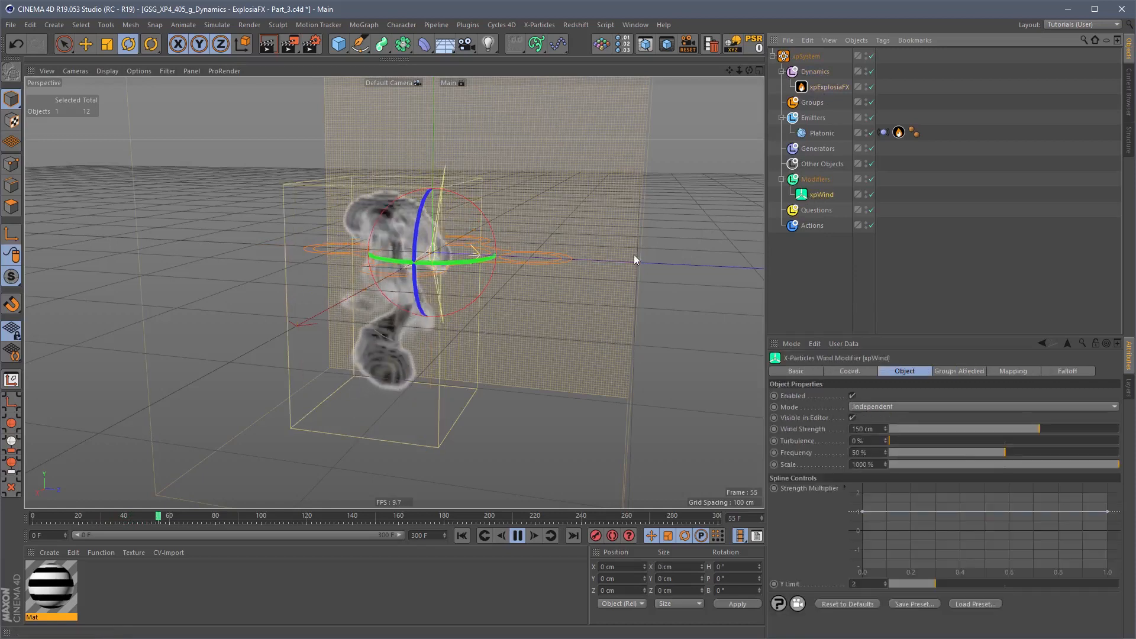
pyautogui.click(926, 441)
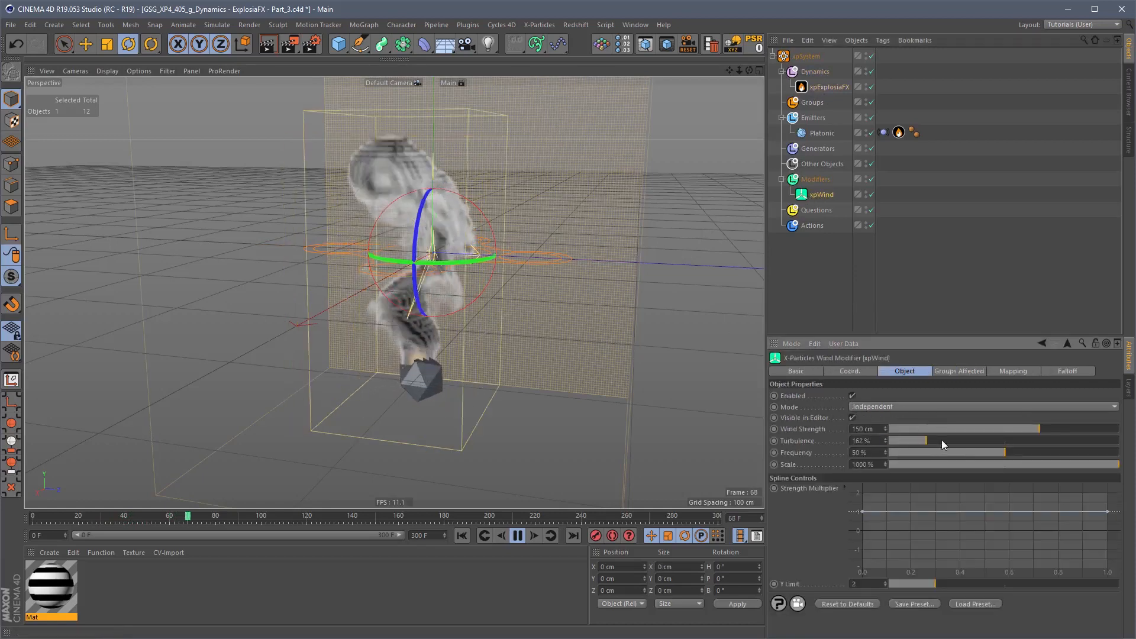
pyautogui.click(1099, 428)
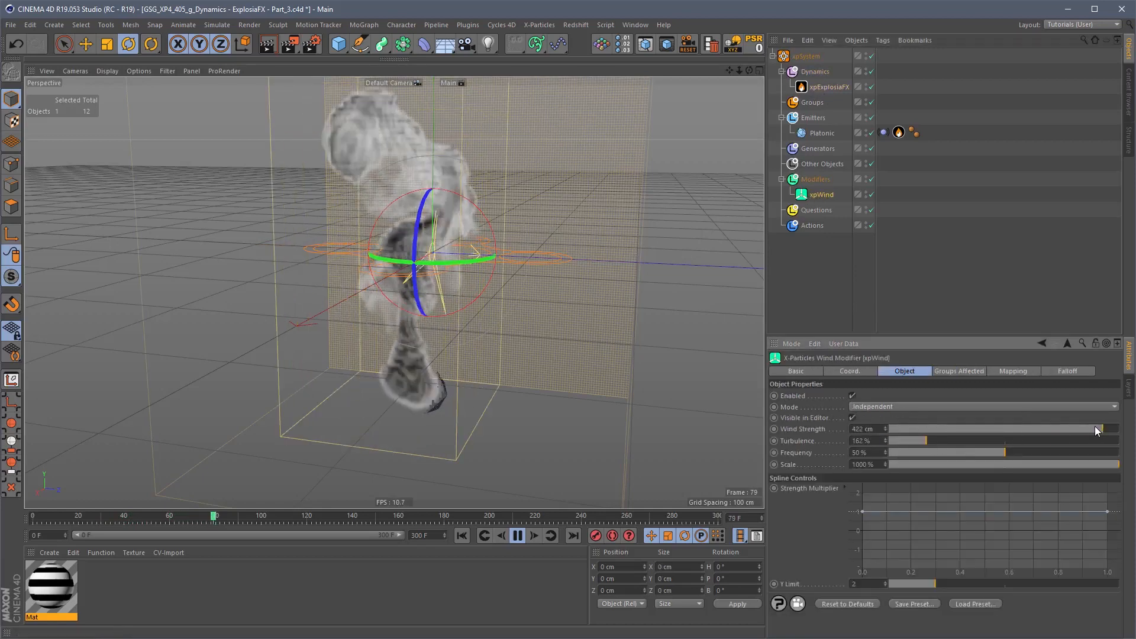
pyautogui.moveTo(1094, 428); pyautogui.dragTo(1081, 427)
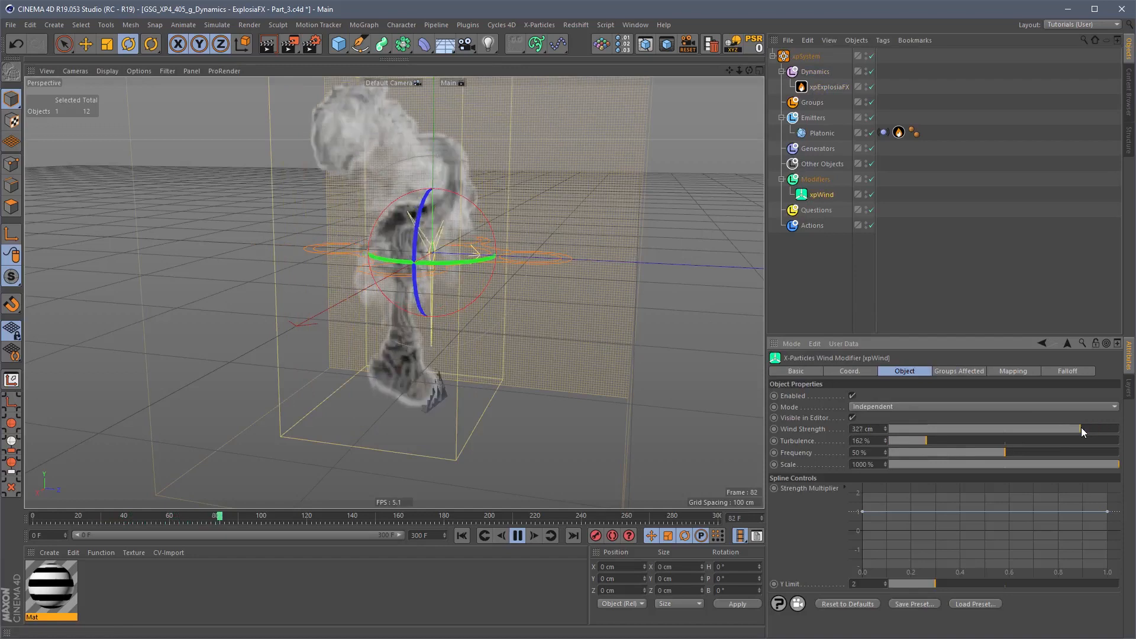
pyautogui.click(938, 440)
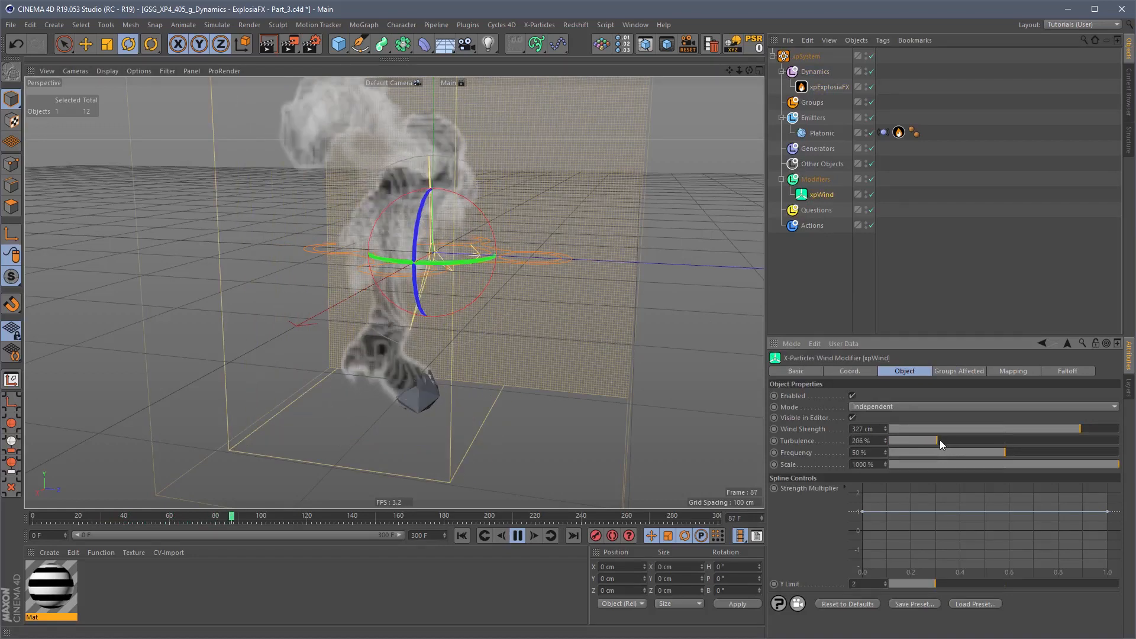
pyautogui.click(462, 535)
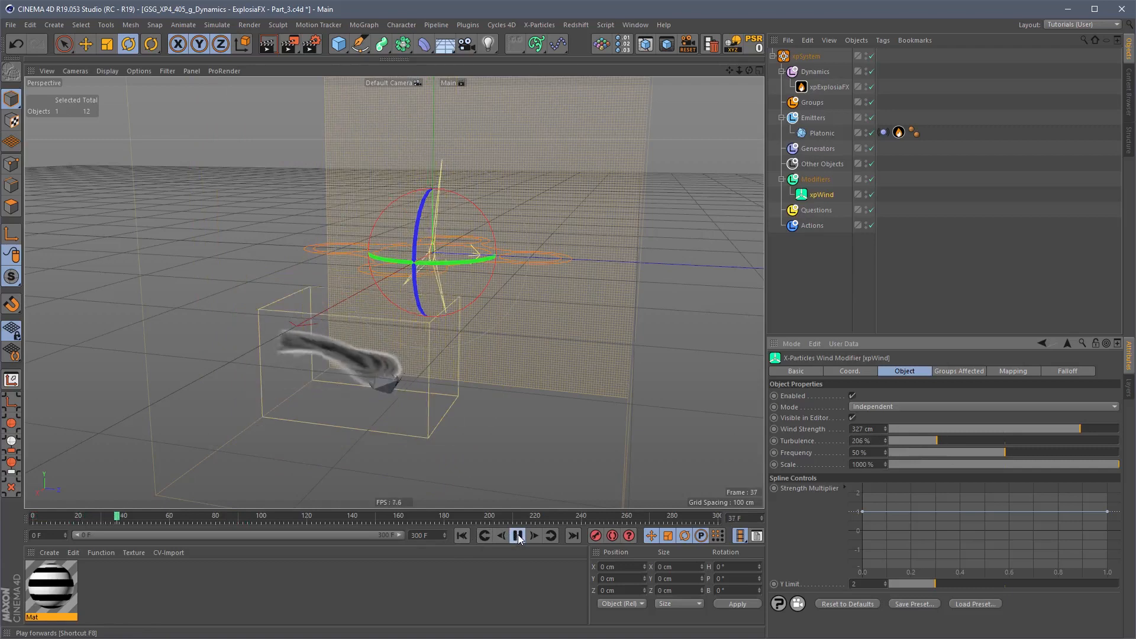
pyautogui.click(518, 536)
# Step: Delete the xpWind modifier and add a FlowField object to the Dynamics folder
pyautogui.click(822, 194)
pyautogui.press('Delete')
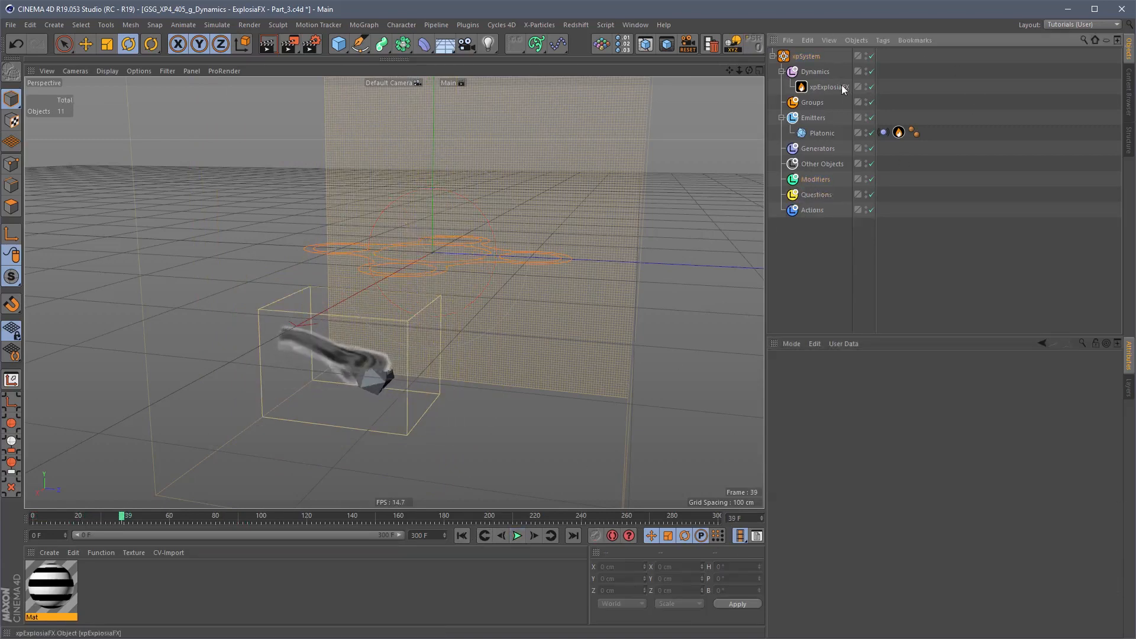
pyautogui.click(813, 71)
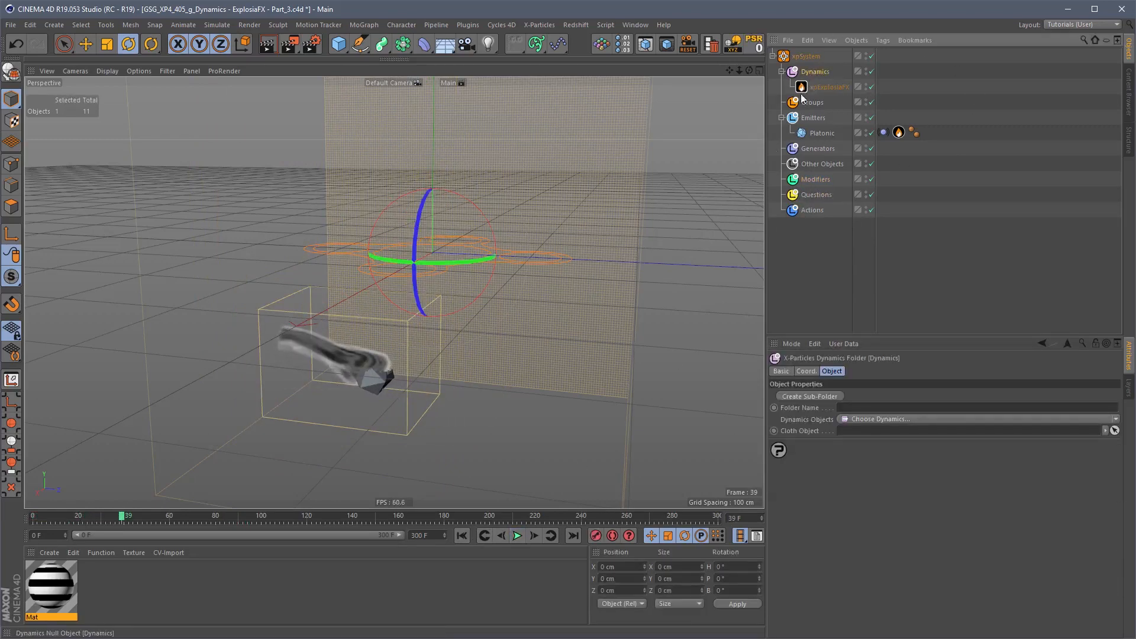
pyautogui.click(876, 419)
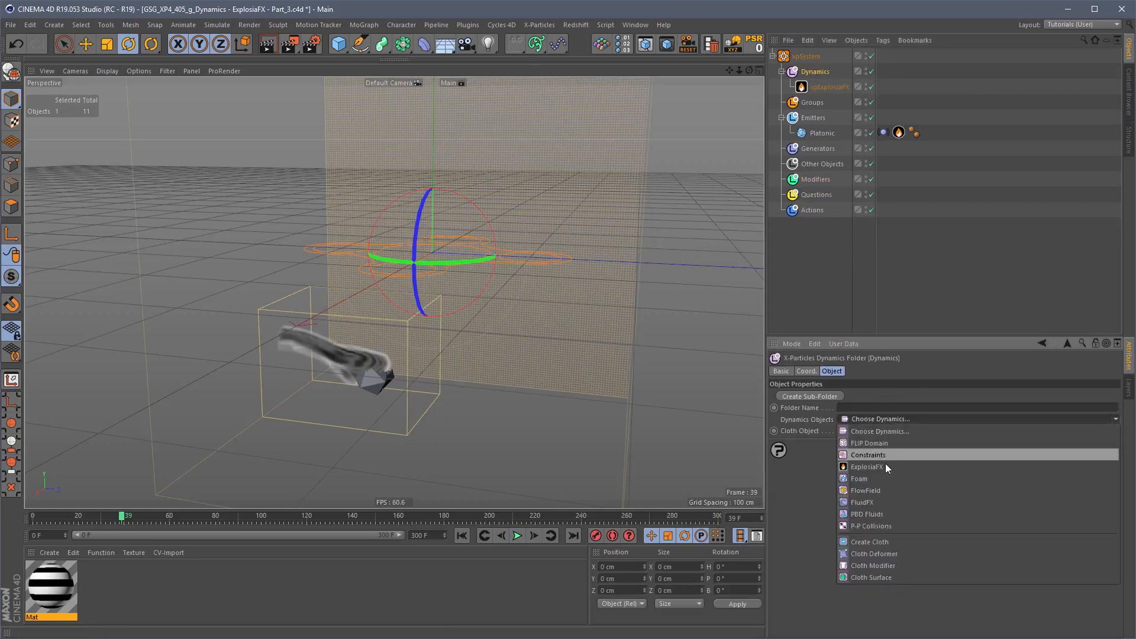
pyautogui.click(882, 489)
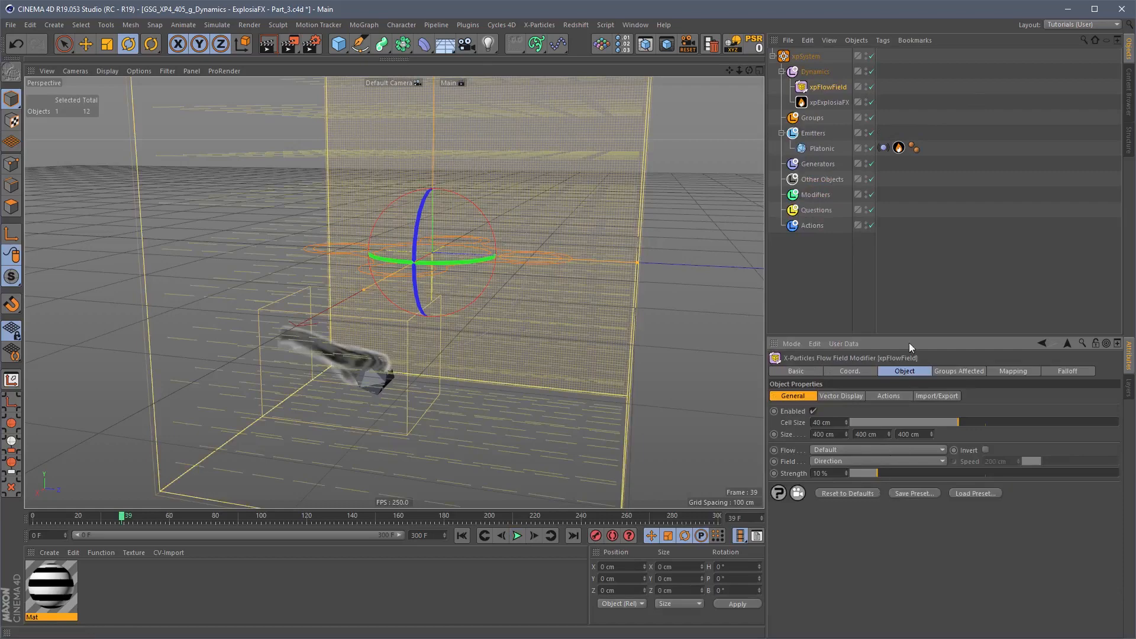
pyautogui.keyDown('alt'); pyautogui.moveTo(513, 224); pyautogui.dragTo(527, 255); pyautogui.keyUp('alt')
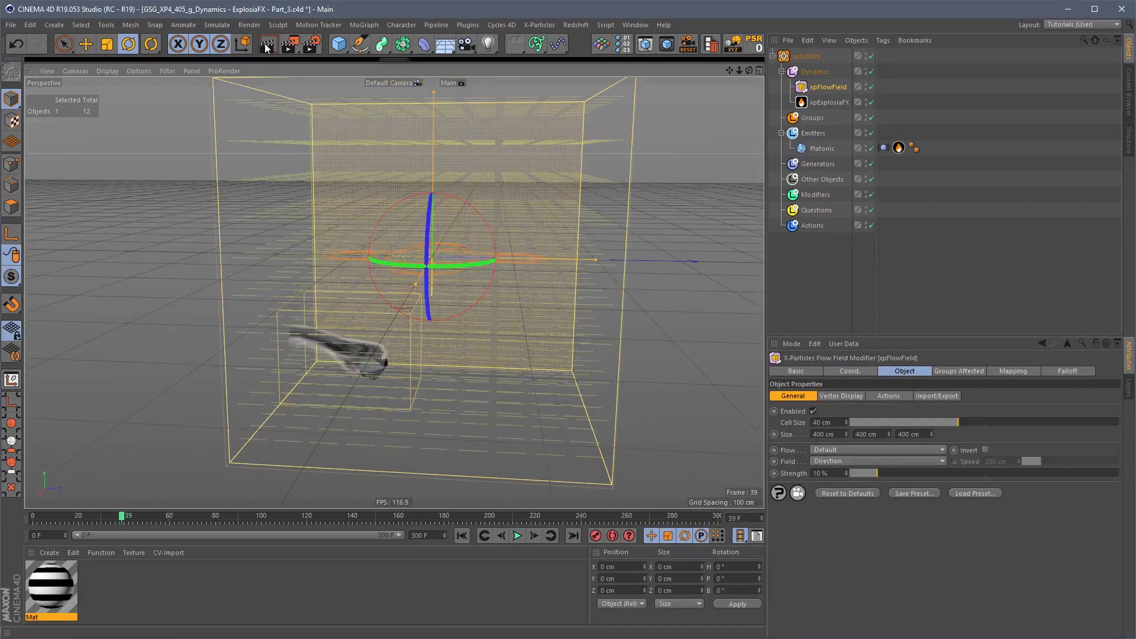
# Step: Create a Helix spline on the XZ plane with a Start Radius of 0 cm
pyautogui.click(390, 39)
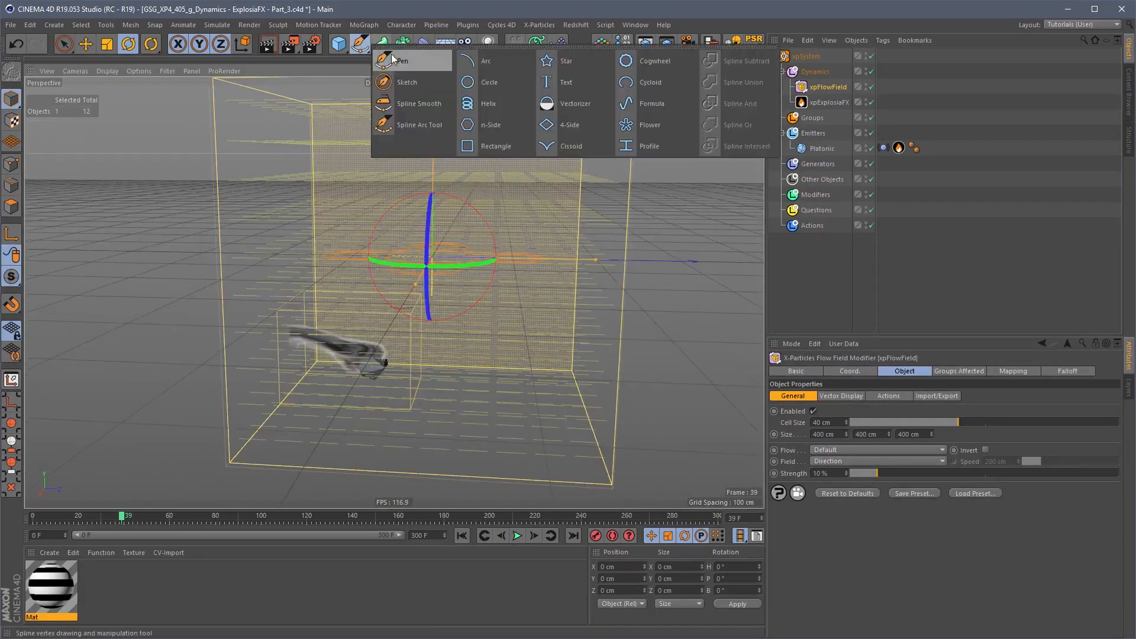
pyautogui.click(481, 103)
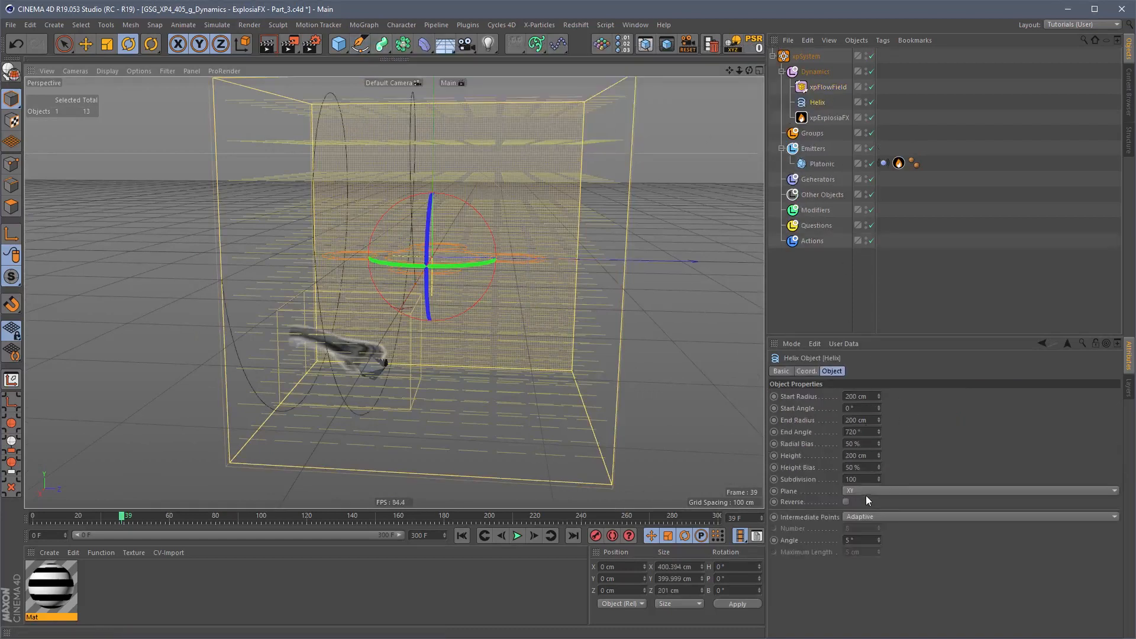
pyautogui.click(867, 492)
pyautogui.click(867, 521)
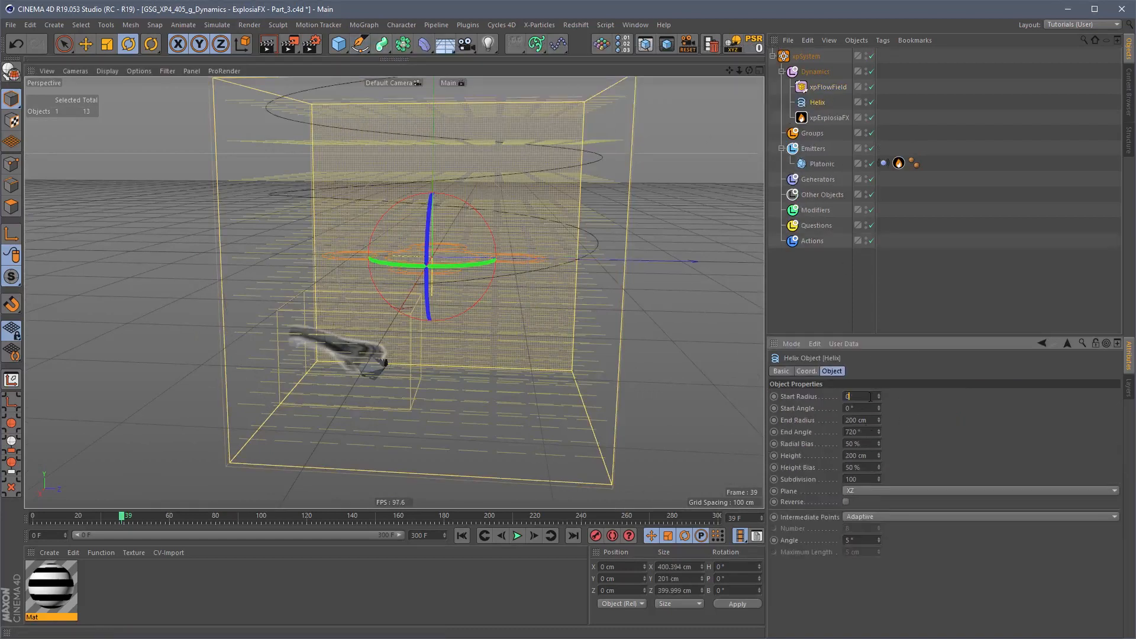
# Step: Move the helix down to about Y -100 cm, and try an End Radius of 10 cm before widening it slightly
pyautogui.press('e')
pyautogui.moveTo(439, 195); pyautogui.dragTo(436, 294)
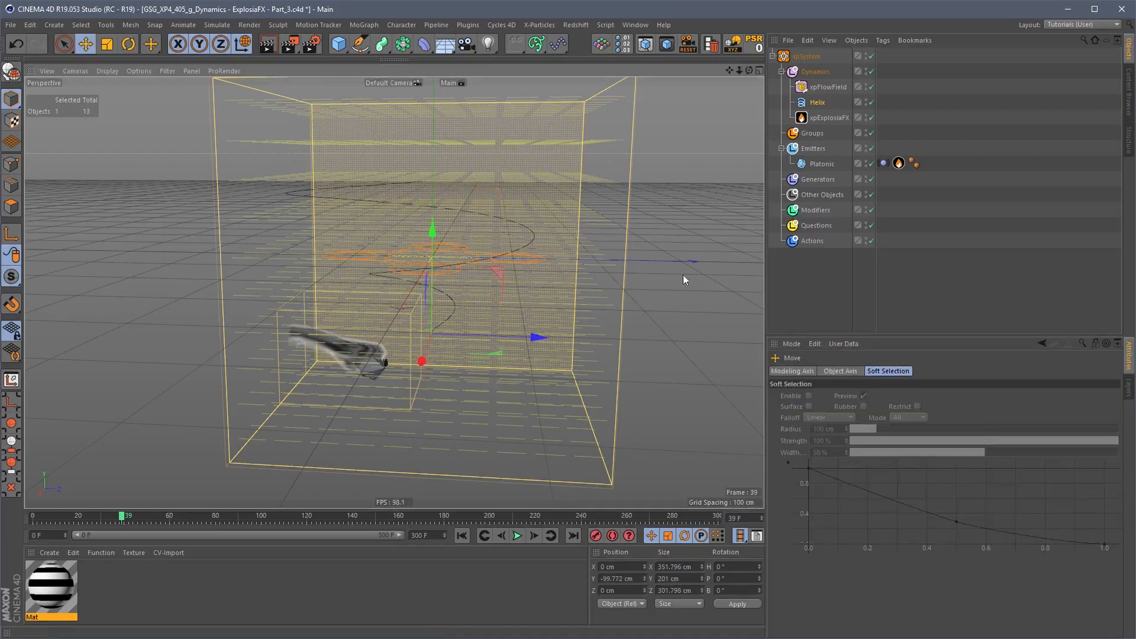
pyautogui.click(820, 103)
pyautogui.moveTo(866, 421); pyautogui.dragTo(838, 422)
pyautogui.write('10')
pyautogui.press('Return')
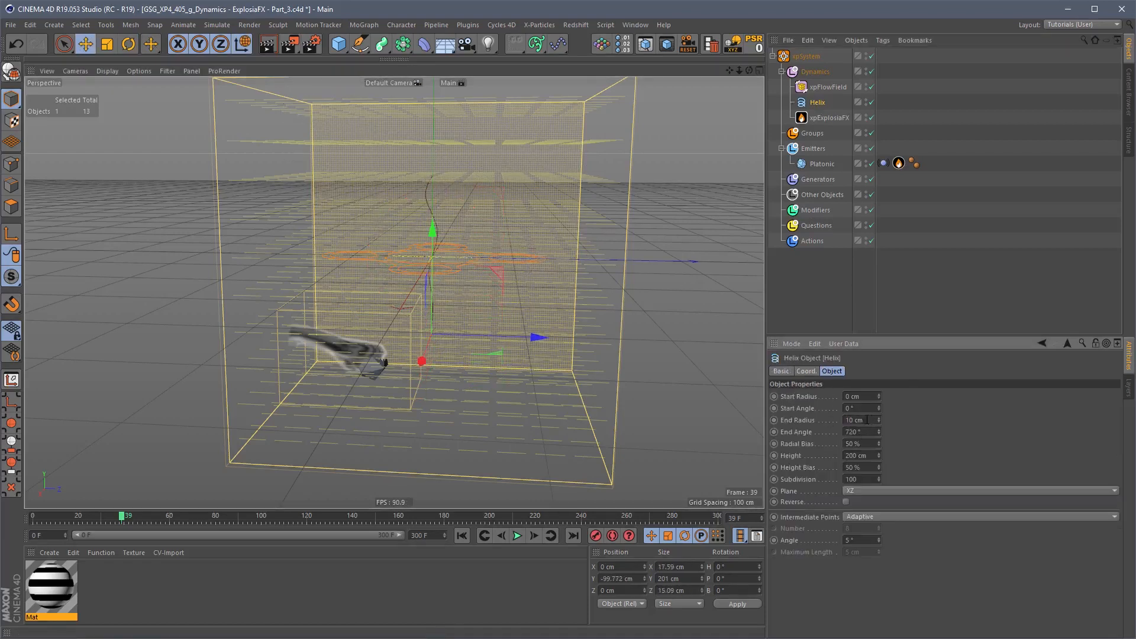
pyautogui.press('Return')
# Step: Set xpFlowField's Flow to Along Spline using the Helix, with Strength 60% and falloff Distance 86 cm
pyautogui.click(827, 87)
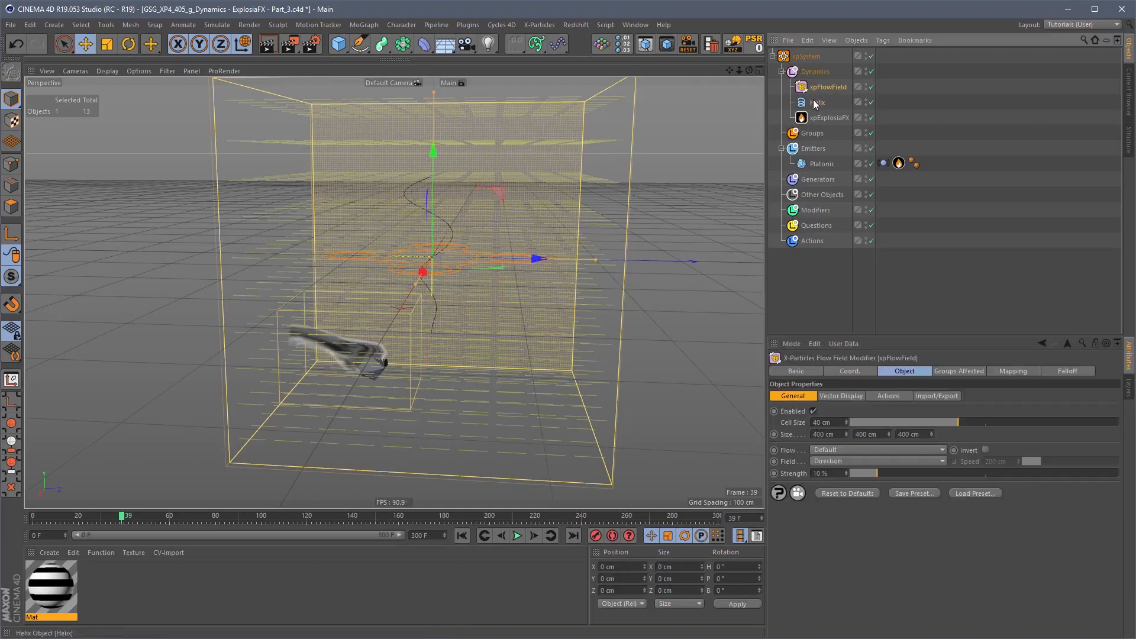
pyautogui.click(833, 451)
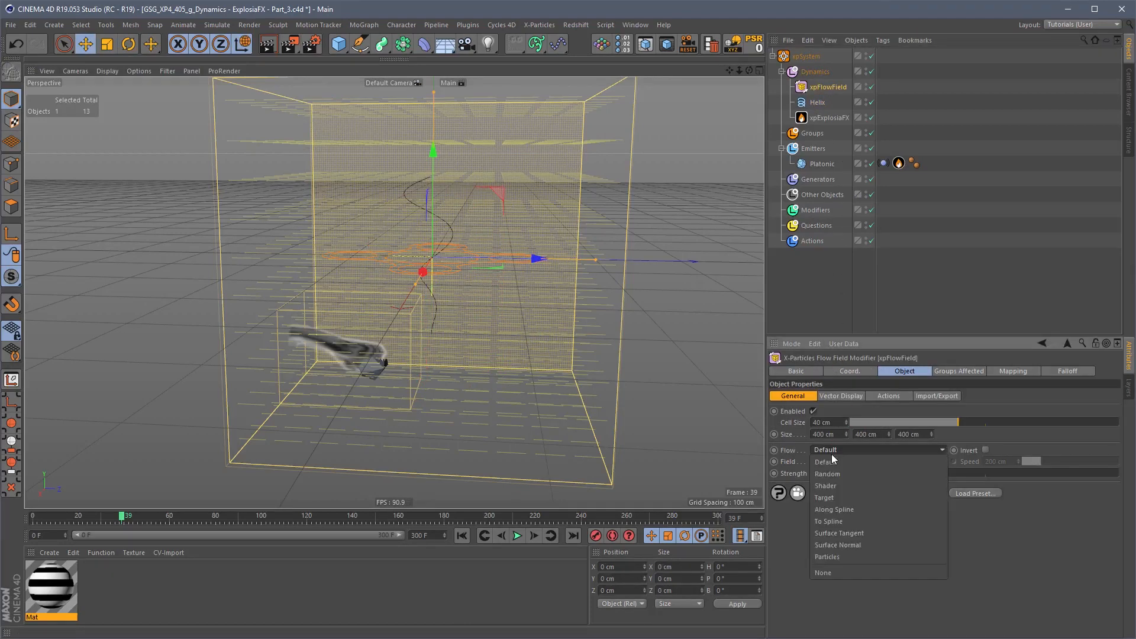
pyautogui.click(857, 509)
pyautogui.moveTo(818, 103); pyautogui.dragTo(938, 472)
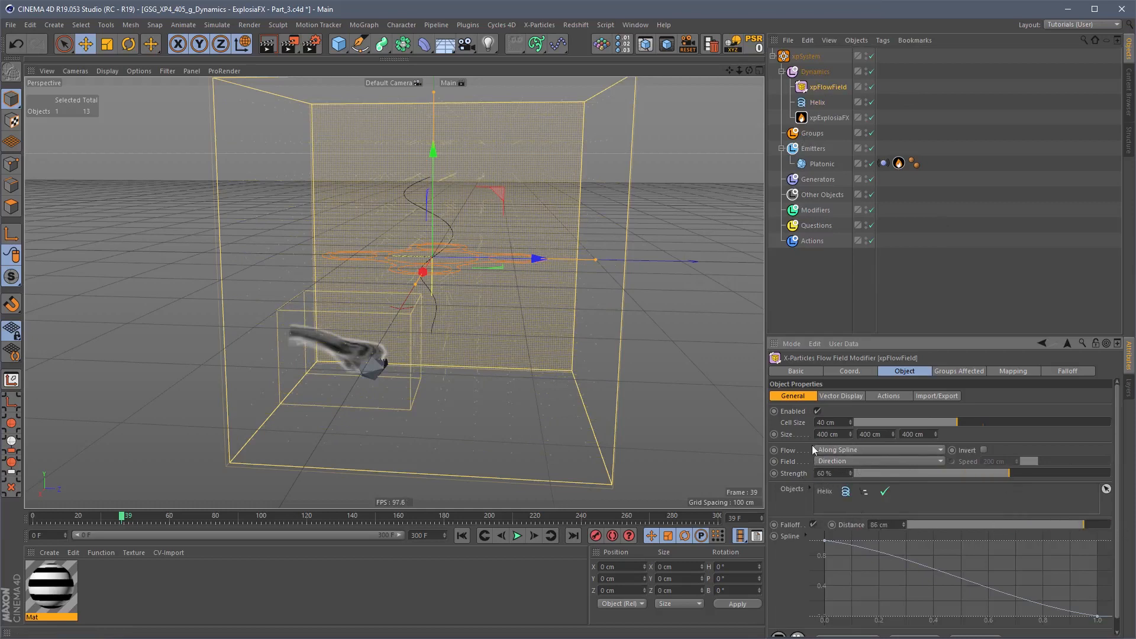
# Step: Delete the Vibrate tag from the Platonic and move it to the helix's lower end, at about Y -110 cm
pyautogui.click(875, 166)
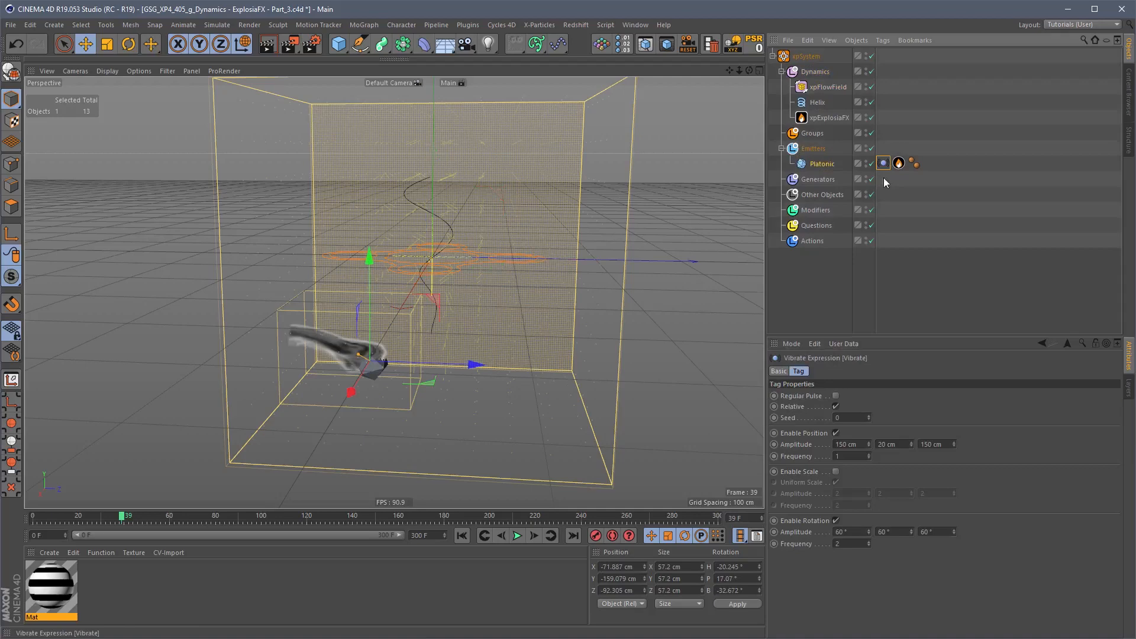
pyautogui.press('Delete')
pyautogui.click(819, 165)
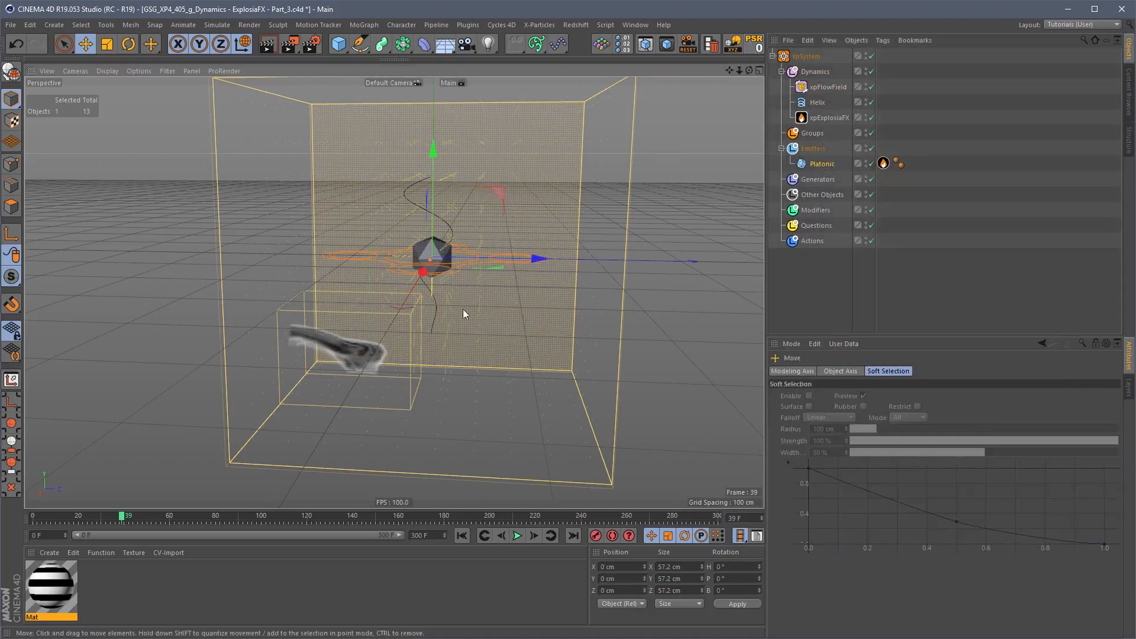
pyautogui.moveTo(463, 309); pyautogui.dragTo(272, 306)
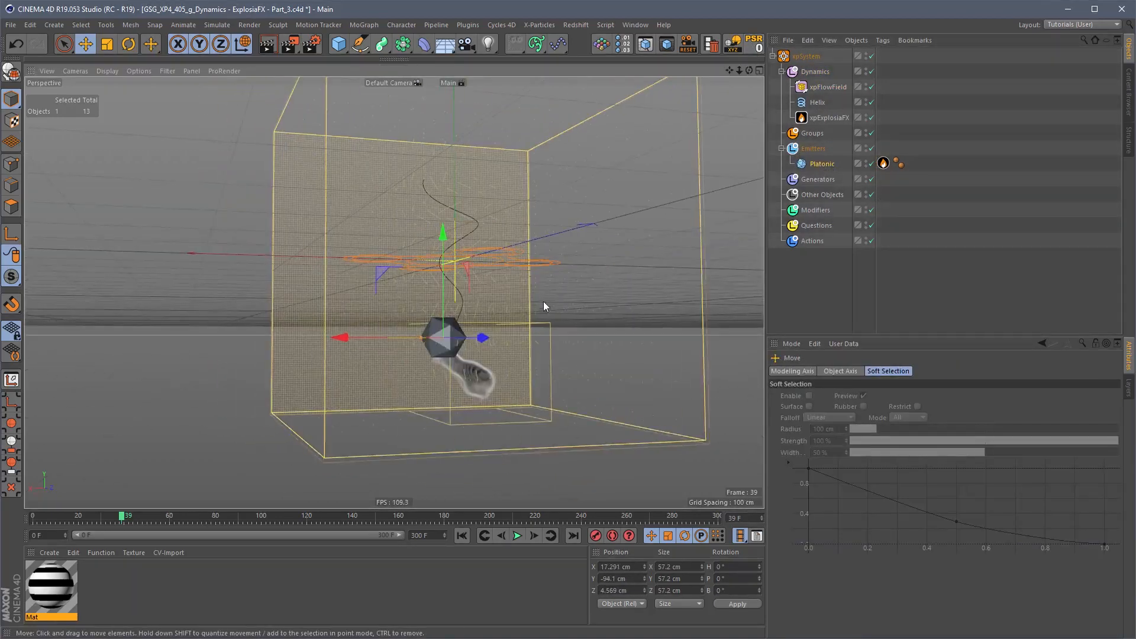
pyautogui.moveTo(543, 301)
pyautogui.mouseDown()
pyautogui.moveTo(484, 308)
pyautogui.moveTo(499, 328)
pyautogui.moveTo(543, 319)
pyautogui.mouseUp()
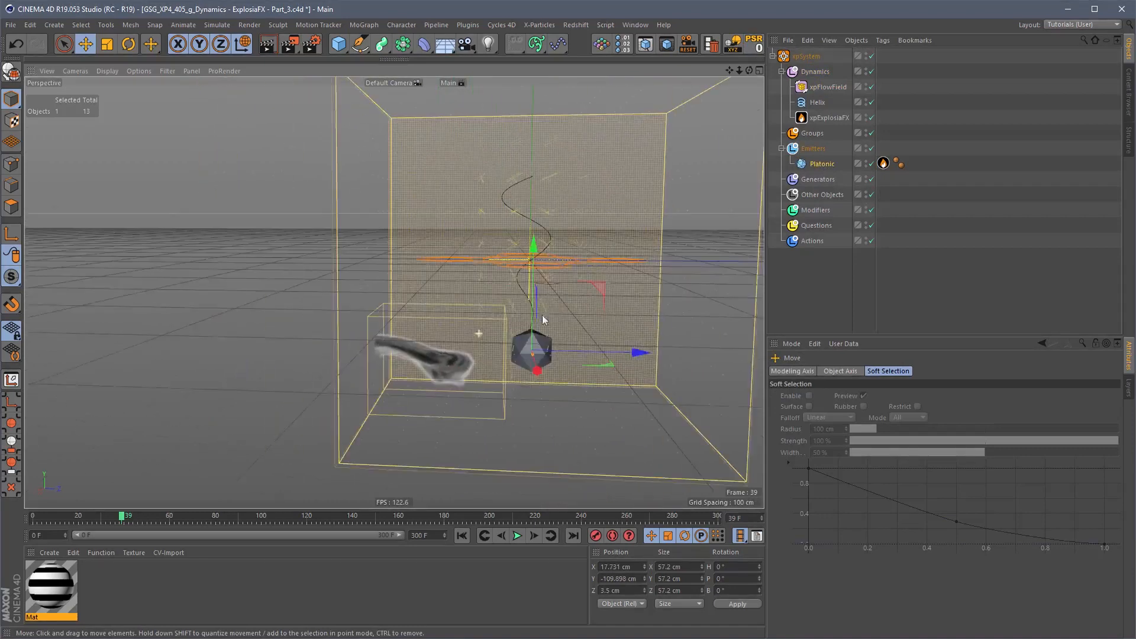
# Step: Scale up the helix and set xpFlowField's Cell Size to 30 cm
pyautogui.press('t')
pyautogui.click(819, 102)
pyautogui.click(829, 87)
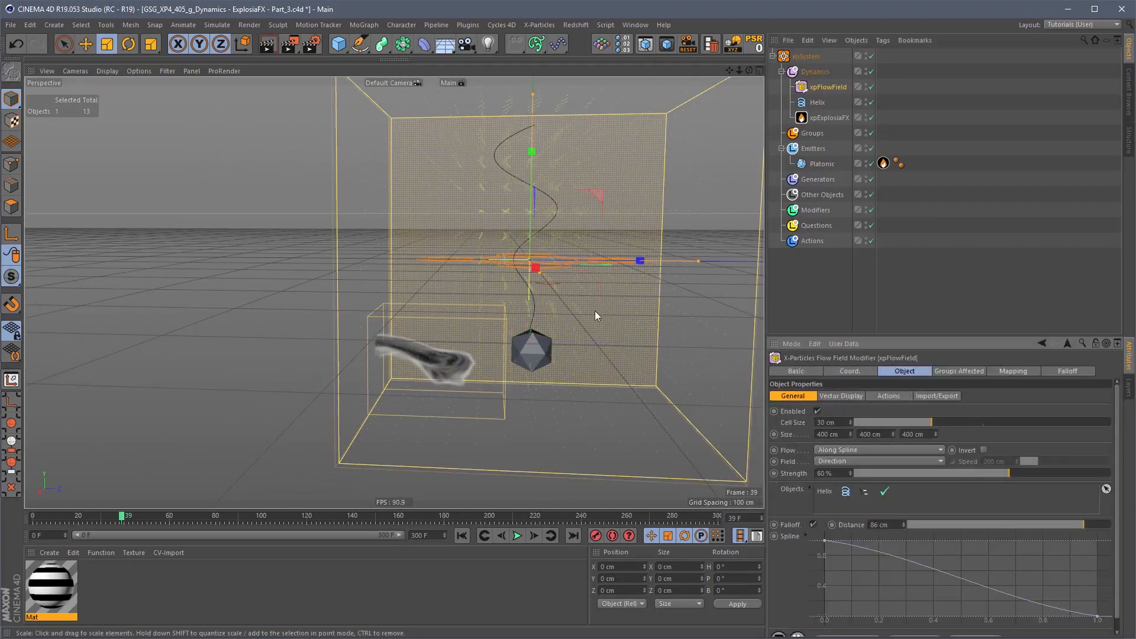
pyautogui.keyDown('alt'); pyautogui.moveTo(595, 310); pyautogui.dragTo(490, 272); pyautogui.keyUp('alt')
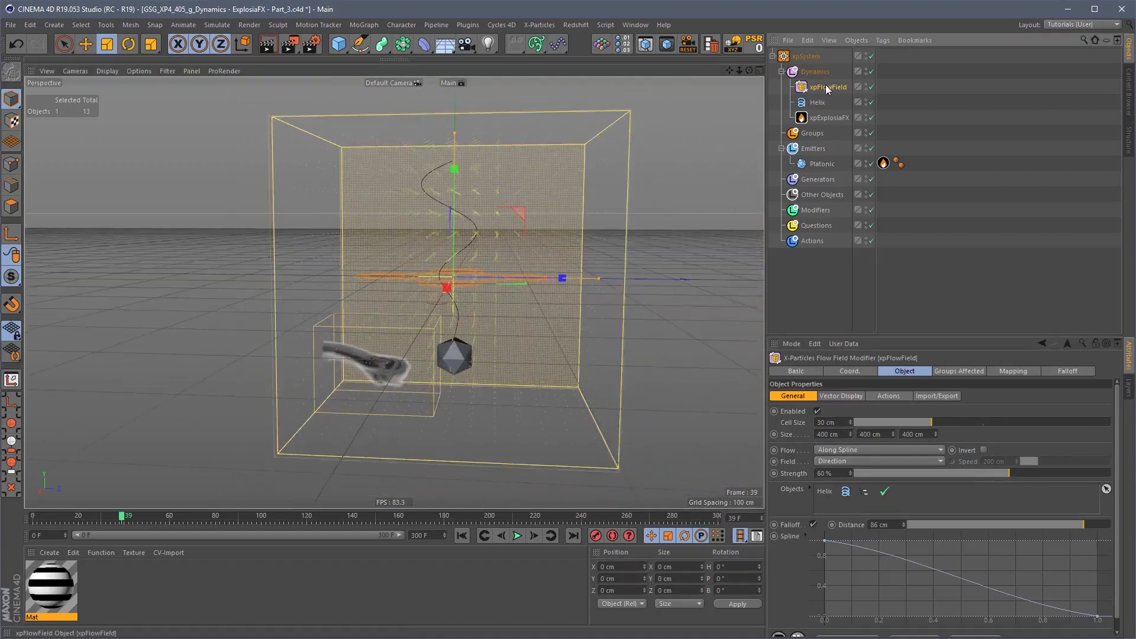
# Step: Add xpFlowField to xpExplosiaFX's included modifiers and play the simulation from the start
pyautogui.keyDown('ctrl'); pyautogui.click(829, 117); pyautogui.keyUp('ctrl')
pyautogui.click(832, 117)
pyautogui.moveTo(828, 87); pyautogui.dragTo(846, 420)
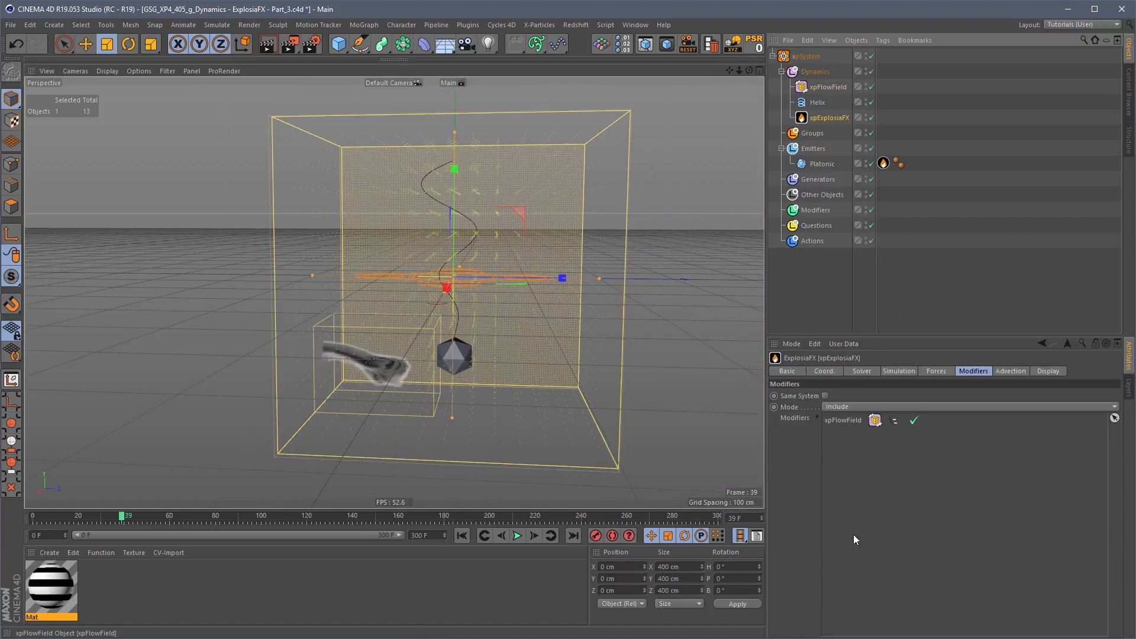
pyautogui.click(461, 536)
pyautogui.click(516, 536)
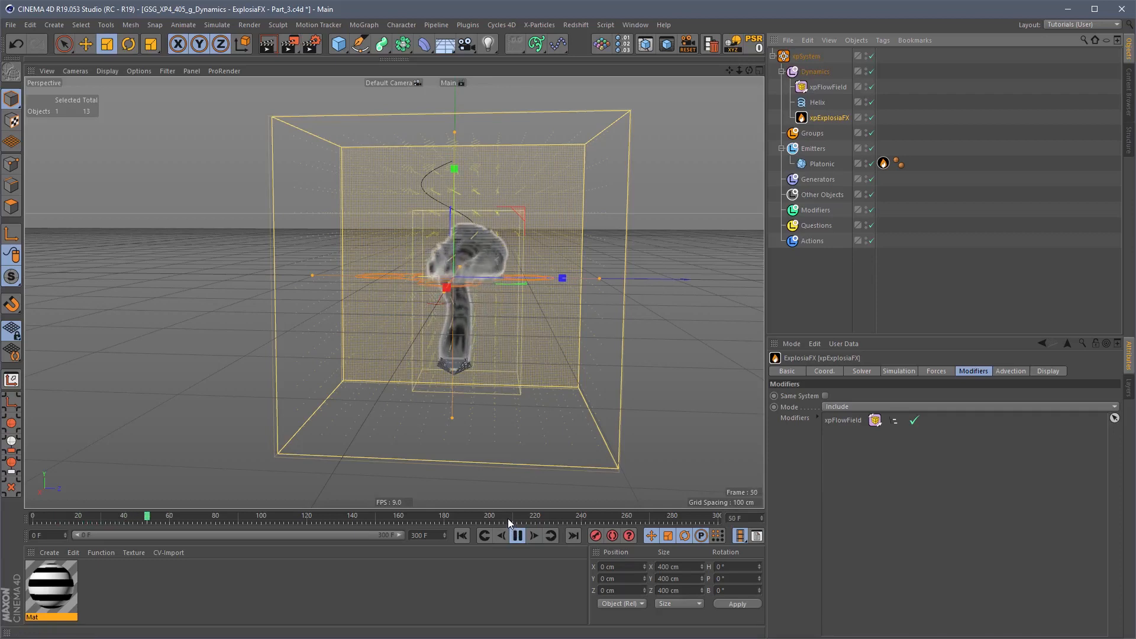
pyautogui.click(517, 536)
# Step: Widen the Helix to an End Radius of about 179.5 cm and replay the simulation to around frame 109
pyautogui.click(815, 101)
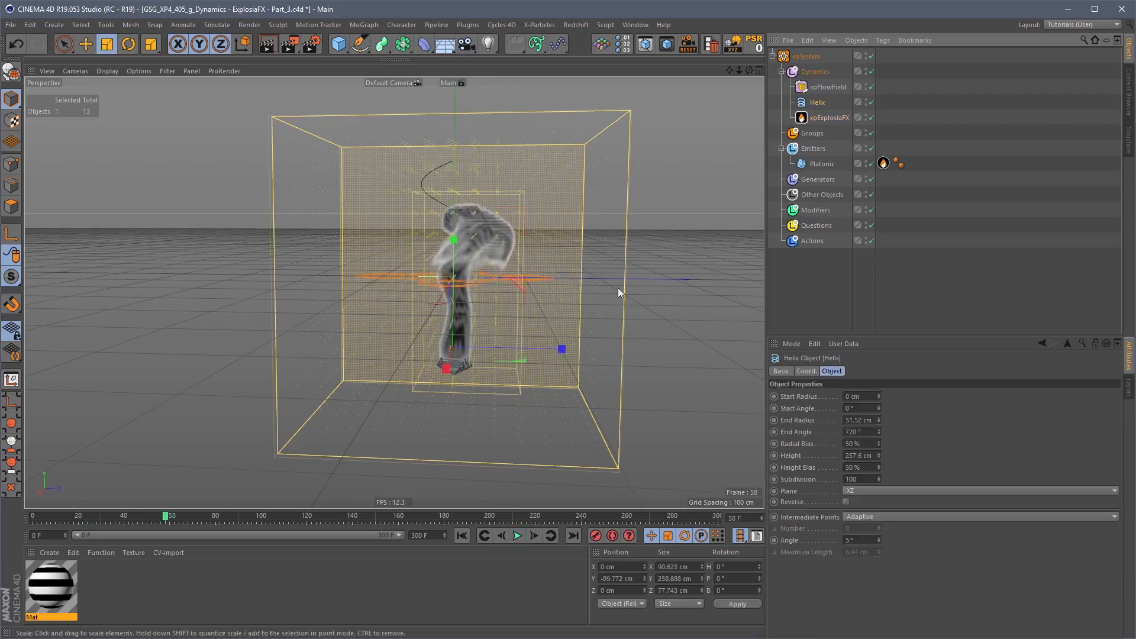
pyautogui.moveTo(879, 419); pyautogui.dragTo(898, 347)
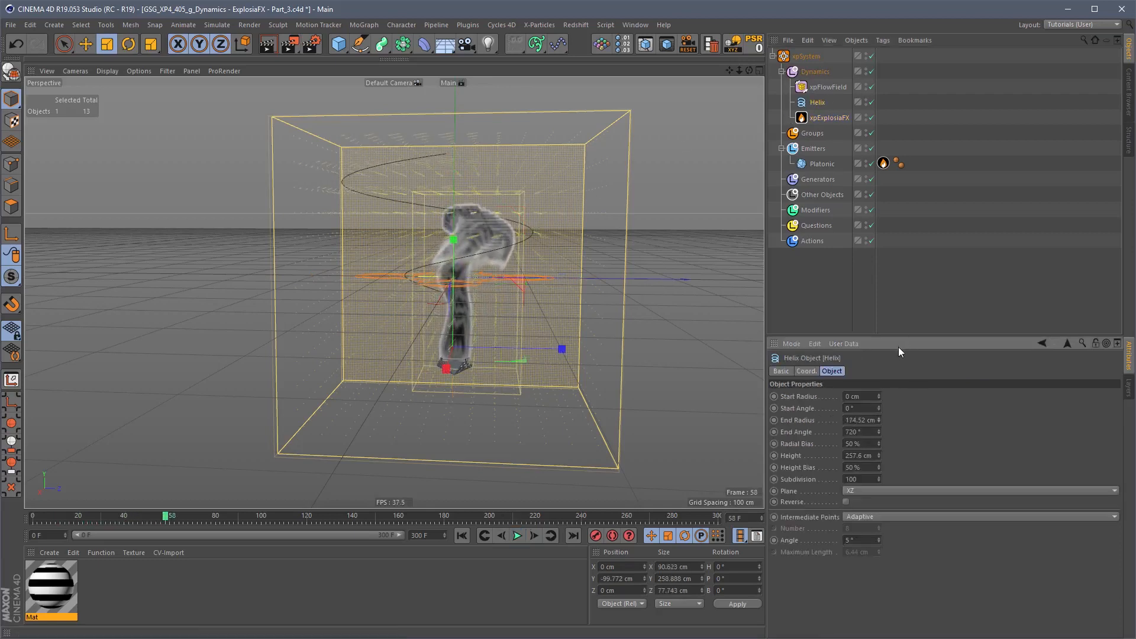
pyautogui.click(461, 536)
pyautogui.click(517, 536)
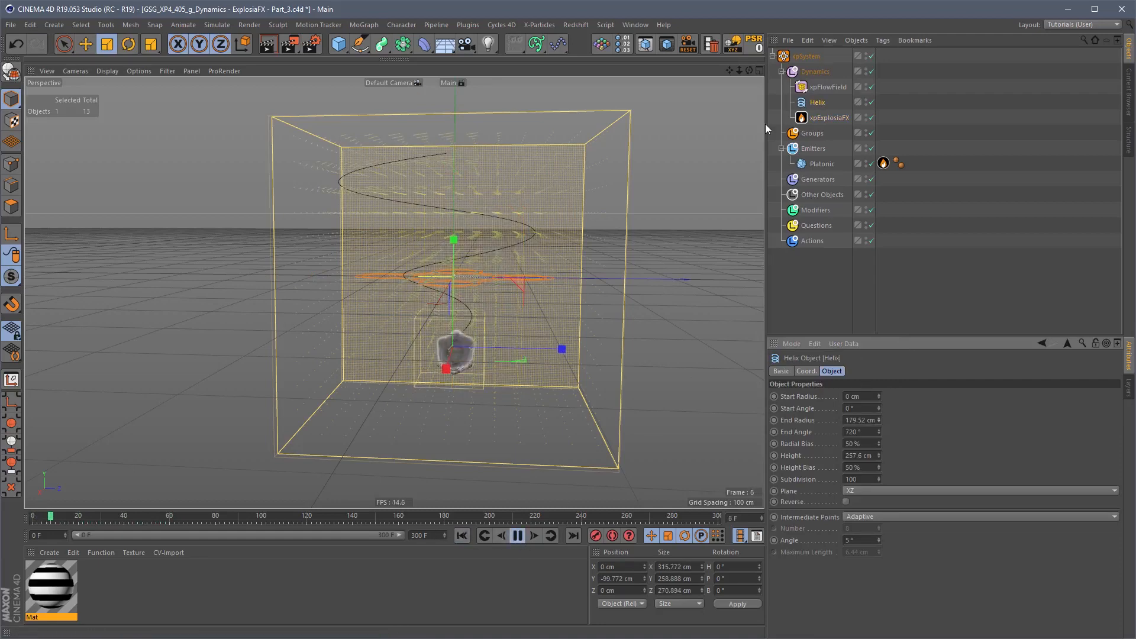
pyautogui.keyDown('alt'); pyautogui.moveTo(489, 247); pyautogui.dragTo(549, 240); pyautogui.keyUp('alt')
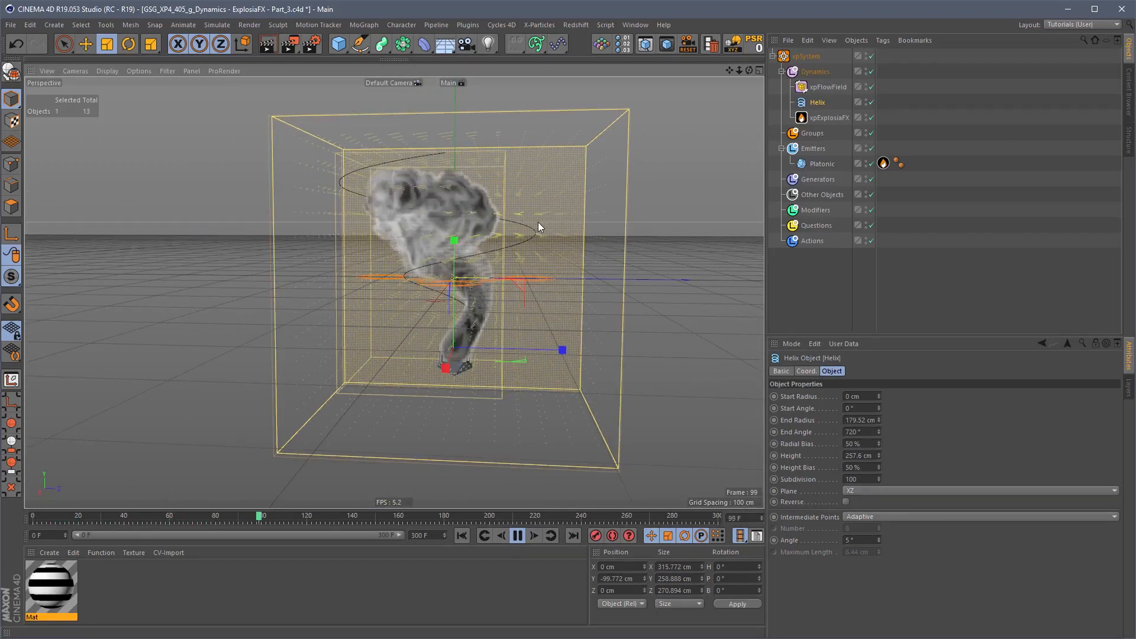
pyautogui.click(516, 537)
pyautogui.keyDown('alt'); pyautogui.moveTo(493, 218); pyautogui.dragTo(554, 201); pyautogui.keyUp('alt')
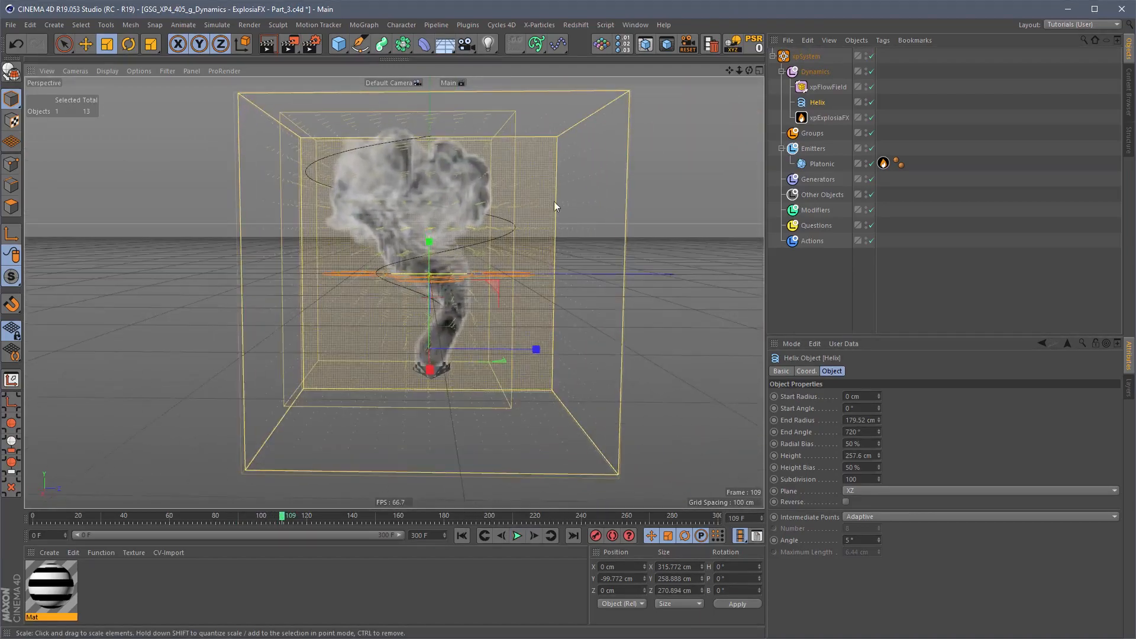
# Step: Set xpFlowField's Field to Velocity and Strength to 73%, and replay the simulation
pyautogui.click(828, 87)
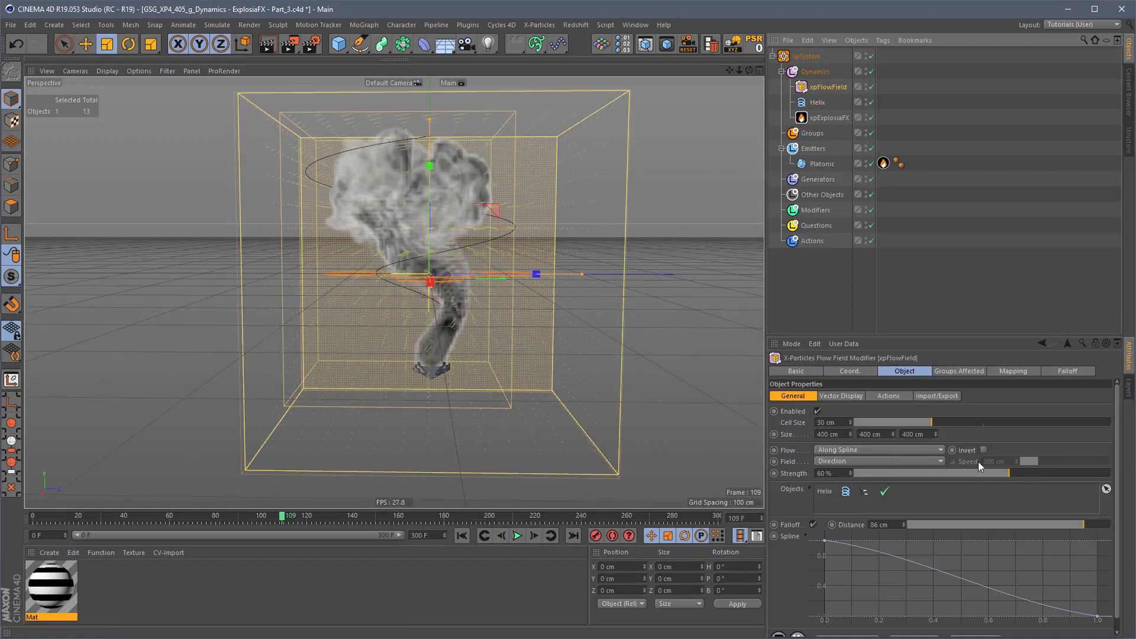
pyautogui.click(852, 461)
pyautogui.click(847, 485)
pyautogui.moveTo(1005, 472); pyautogui.dragTo(1046, 475)
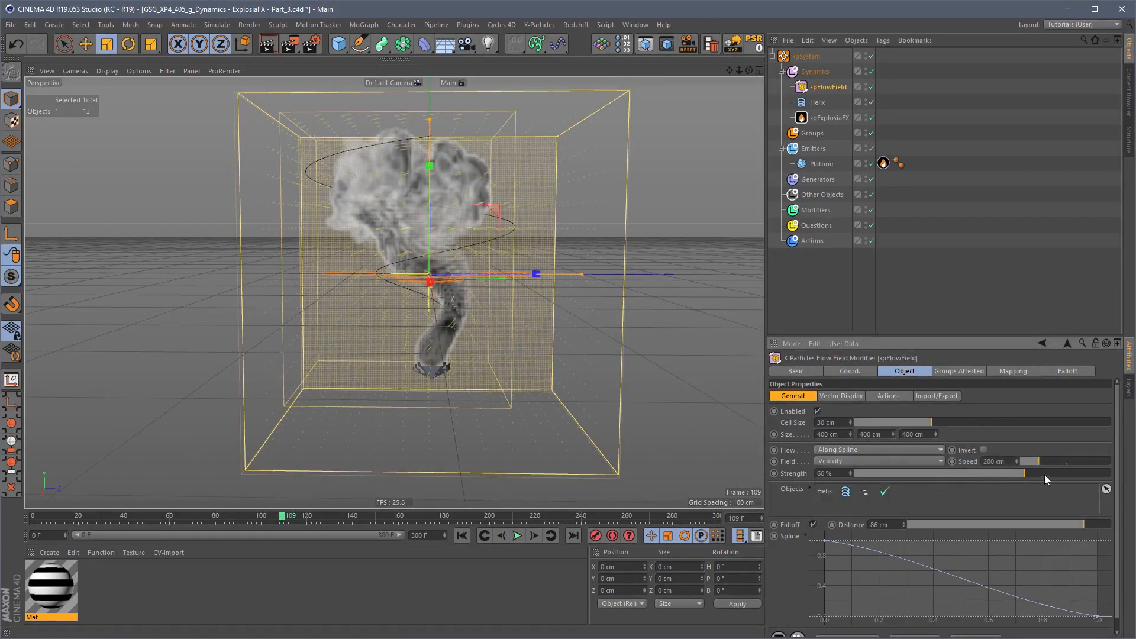
pyautogui.click(462, 536)
pyautogui.click(517, 535)
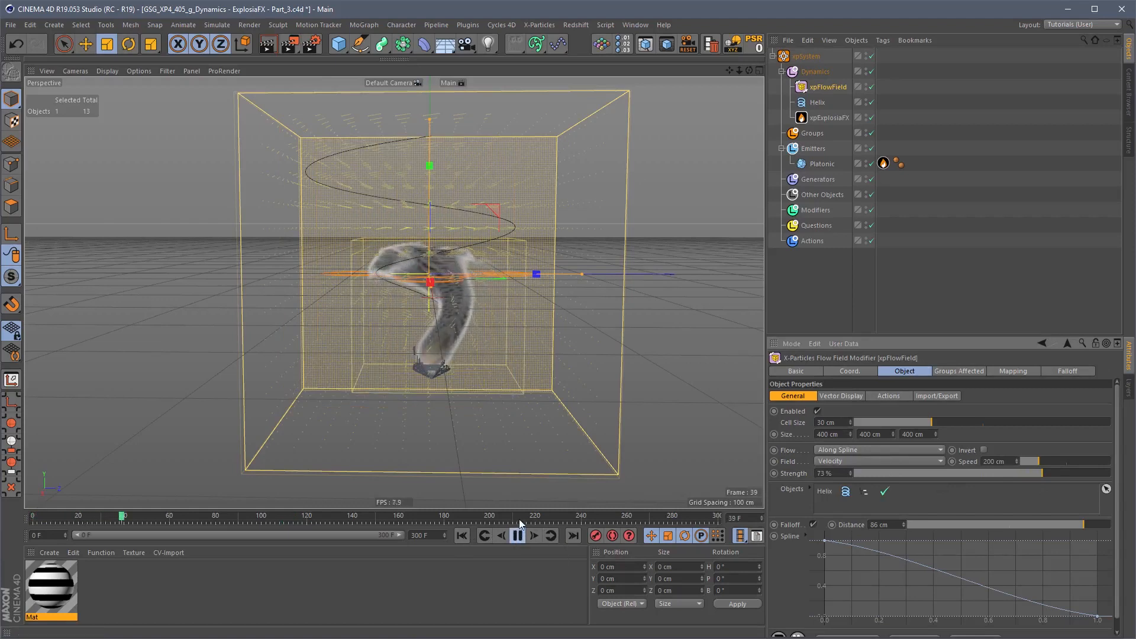
pyautogui.click(518, 534)
# Step: Duplicate xpFlowField and set the copy's Flow to To Spline, Field to Direction and Strength to 45%
pyautogui.hotkey('ctrl', 'c')
pyautogui.hotkey('ctrl', 'v')
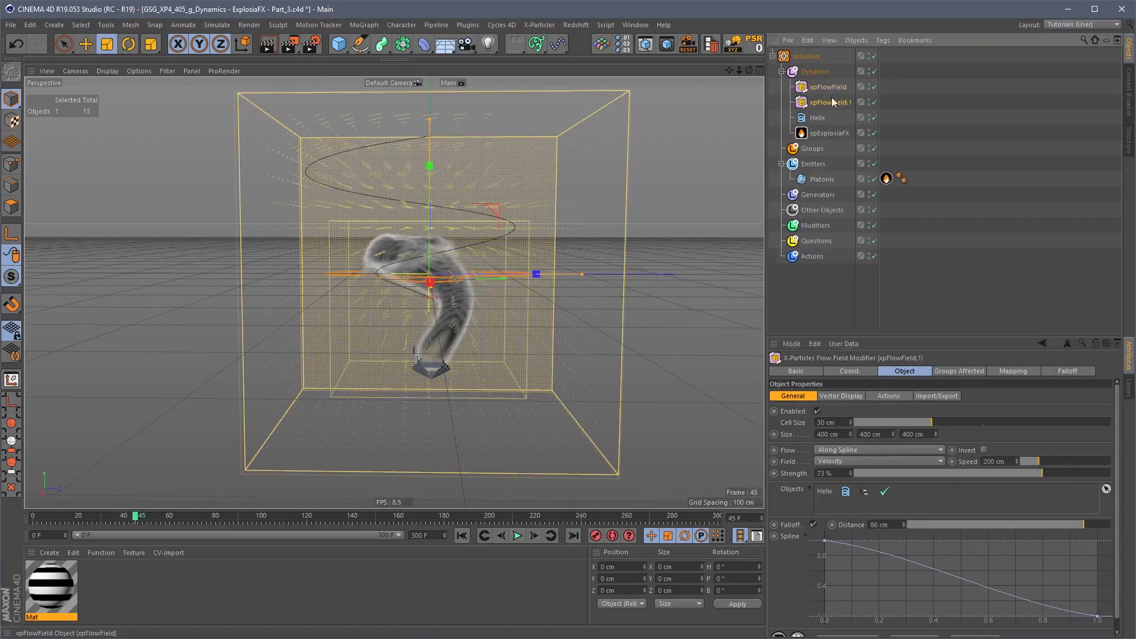
pyautogui.click(840, 461)
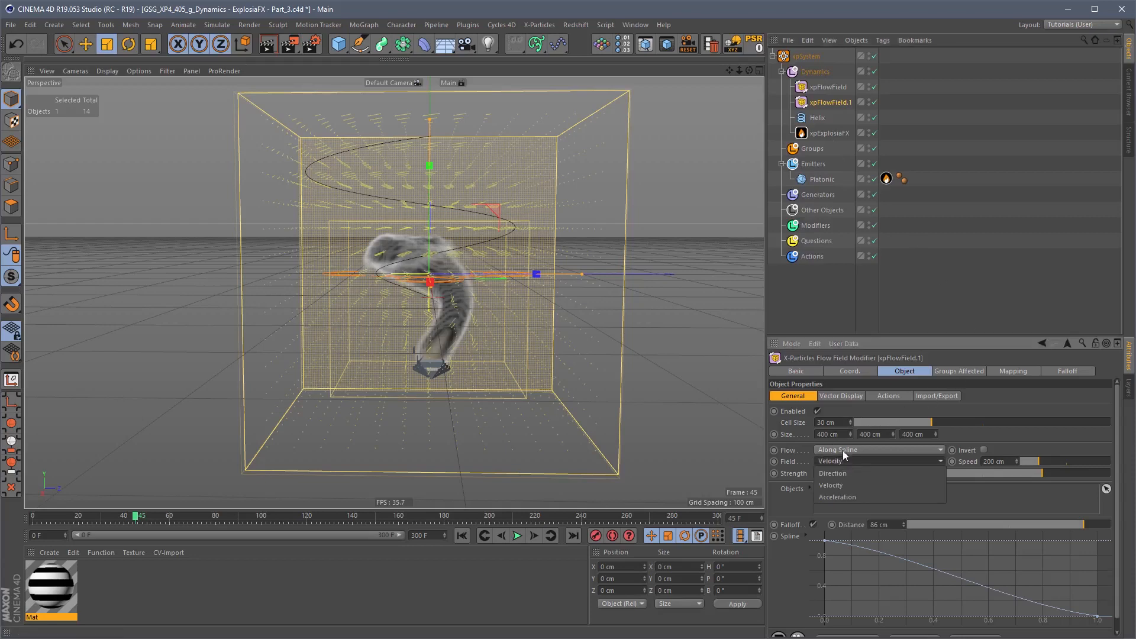
pyautogui.click(843, 450)
pyautogui.click(857, 517)
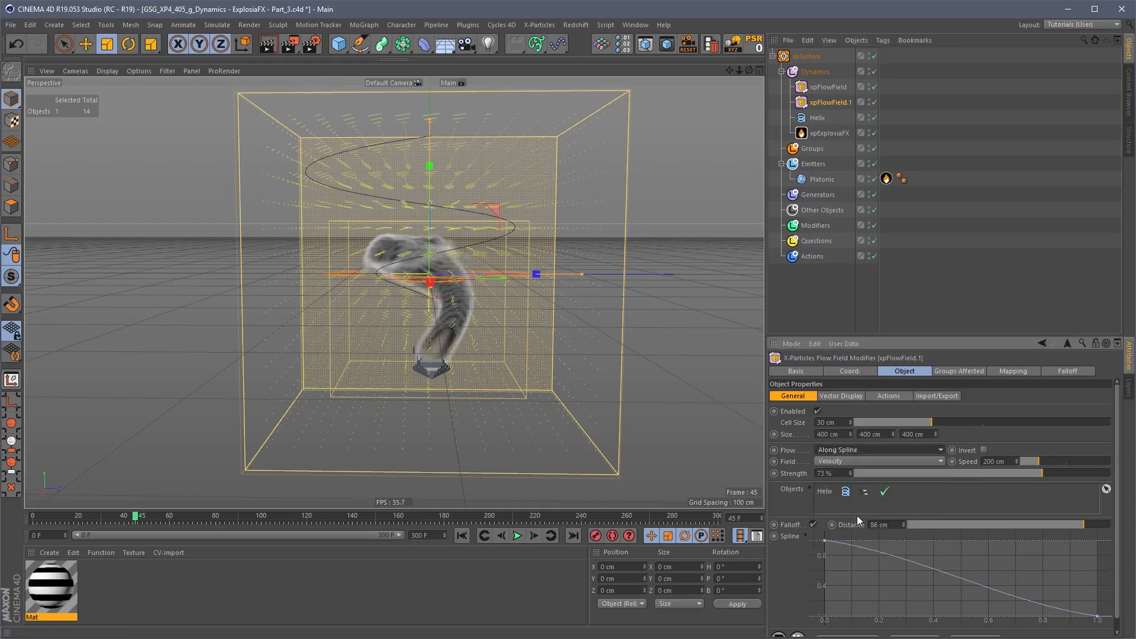
pyautogui.click(872, 463)
pyautogui.click(860, 474)
pyautogui.click(973, 475)
pyautogui.moveTo(974, 477); pyautogui.dragTo(971, 477)
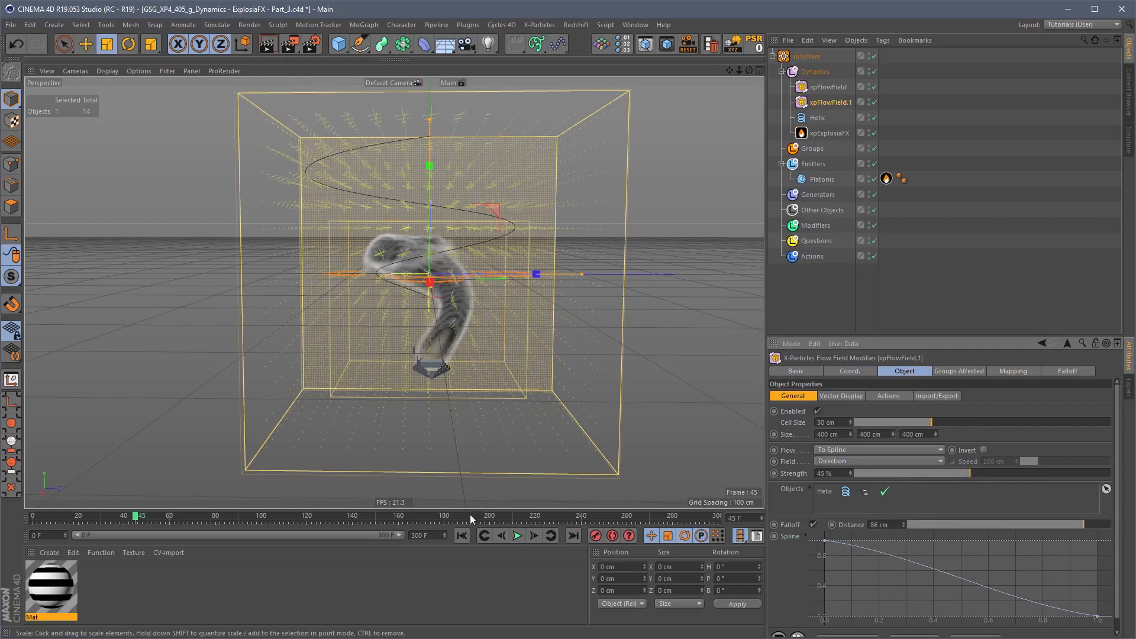
# Step: Play the simulation with both flow fields to around frame 92 and inspect the smoke
pyautogui.click(517, 536)
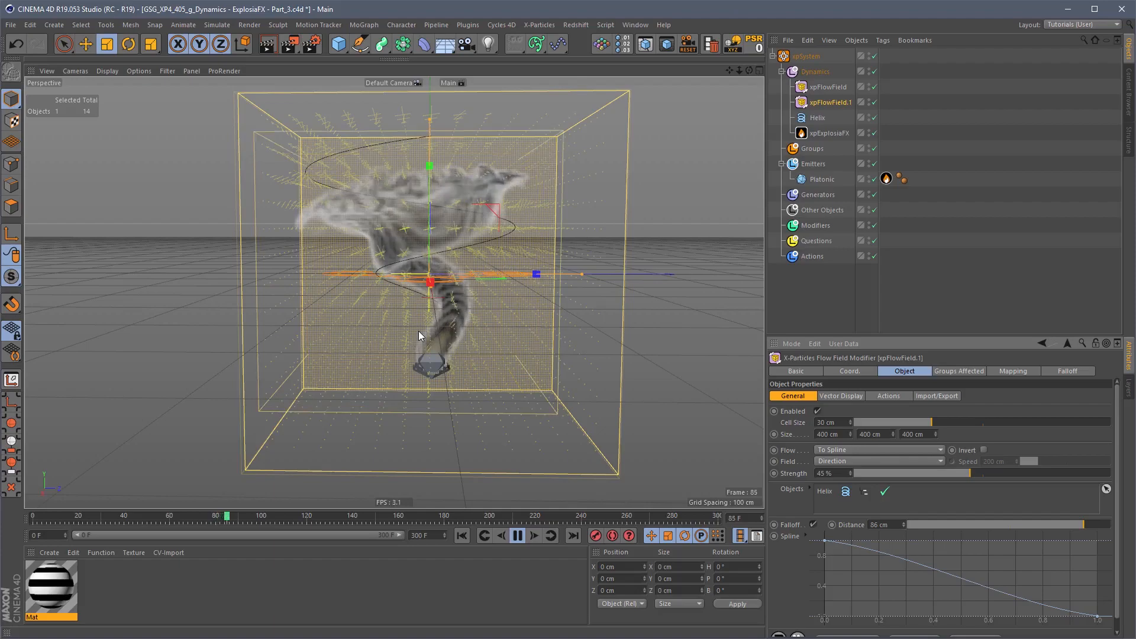
pyautogui.click(518, 536)
pyautogui.moveTo(462, 302)
pyautogui.keyDown('alt'); pyautogui.mouseDown()
pyautogui.moveTo(687, 289)
pyautogui.moveTo(680, 339)
pyautogui.moveTo(840, 300)
pyautogui.moveTo(720, 241)
pyautogui.moveTo(436, 264)
pyautogui.moveTo(481, 285)
pyautogui.moveTo(471, 297)
pyautogui.mouseUp(); pyautogui.keyUp('alt')
pyautogui.keyDown('alt'); pyautogui.moveTo(471, 297); pyautogui.dragTo(458, 297, button='middle'); pyautogui.keyUp('alt')
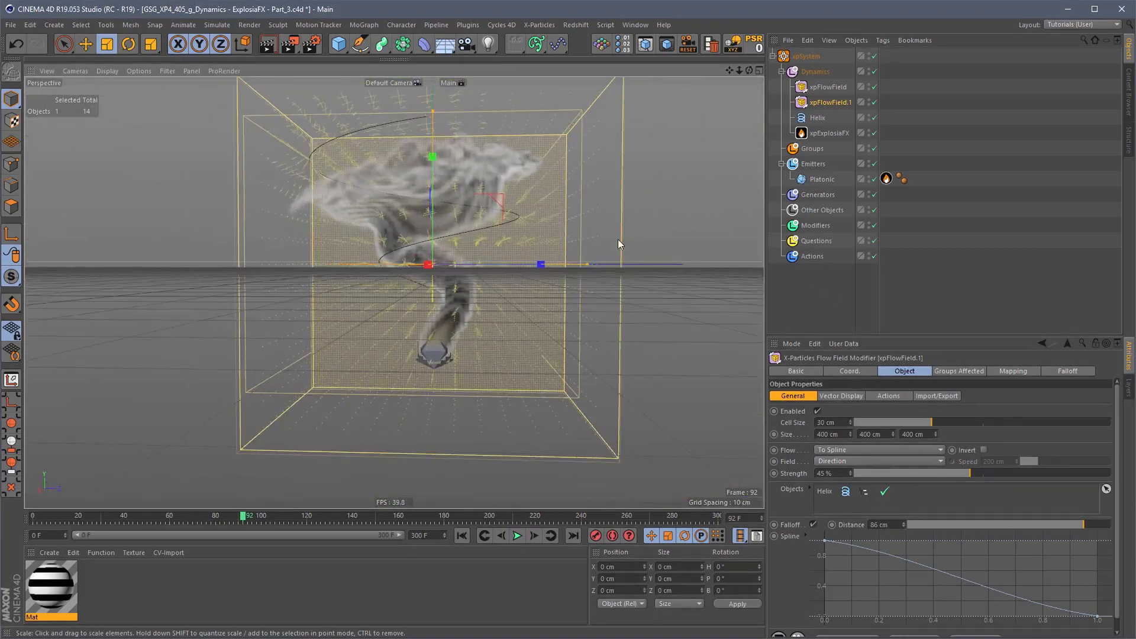
# Step: Delete both flow field modifiers and the Helix, and select xpExplosiaFX
pyautogui.click(830, 103)
pyautogui.press('Delete')
pyautogui.click(837, 89)
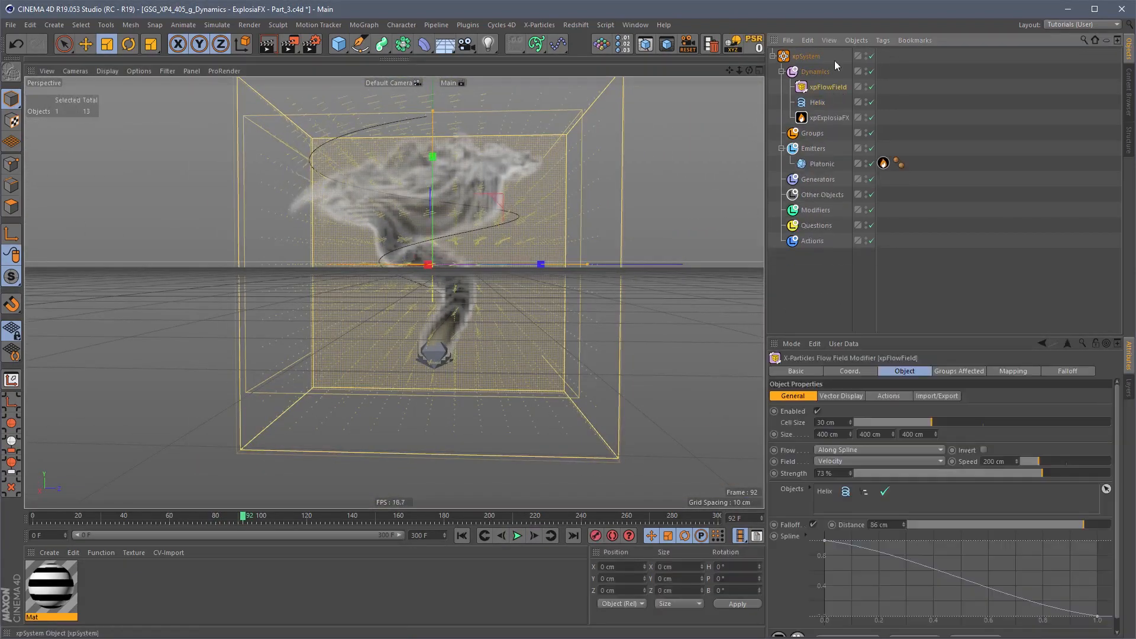
pyautogui.press('Delete')
pyautogui.click(828, 87)
pyautogui.press('Delete')
pyautogui.click(829, 87)
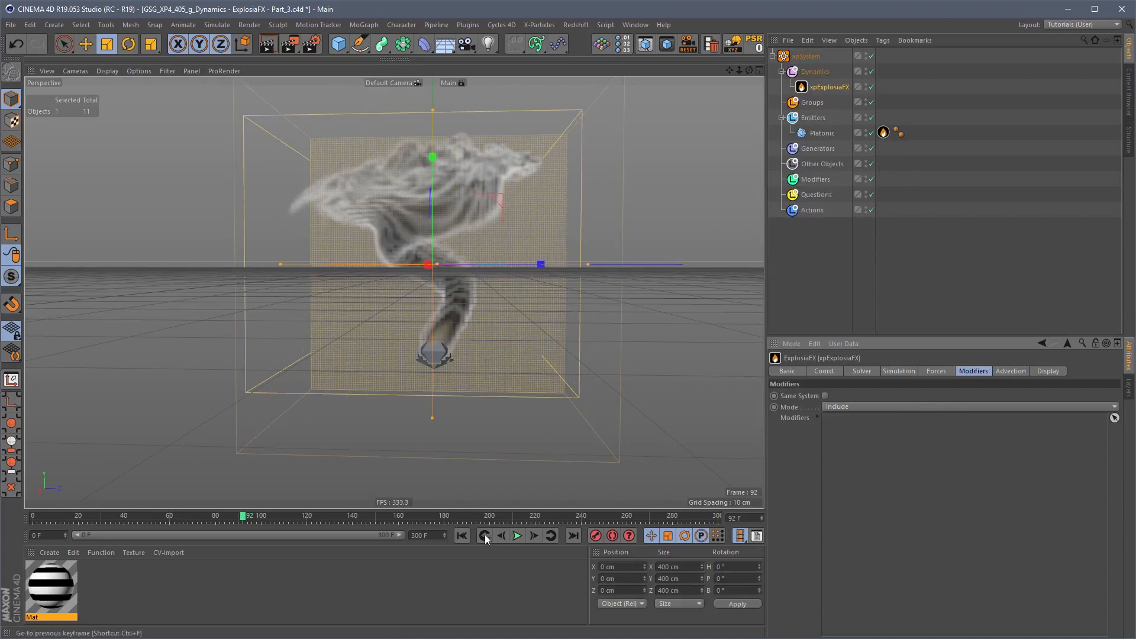
# Step: Replay the simulation without modifiers and review xpExplosiaFX's Forces, Simulation and Solver settings
pyautogui.click(461, 535)
pyautogui.click(517, 535)
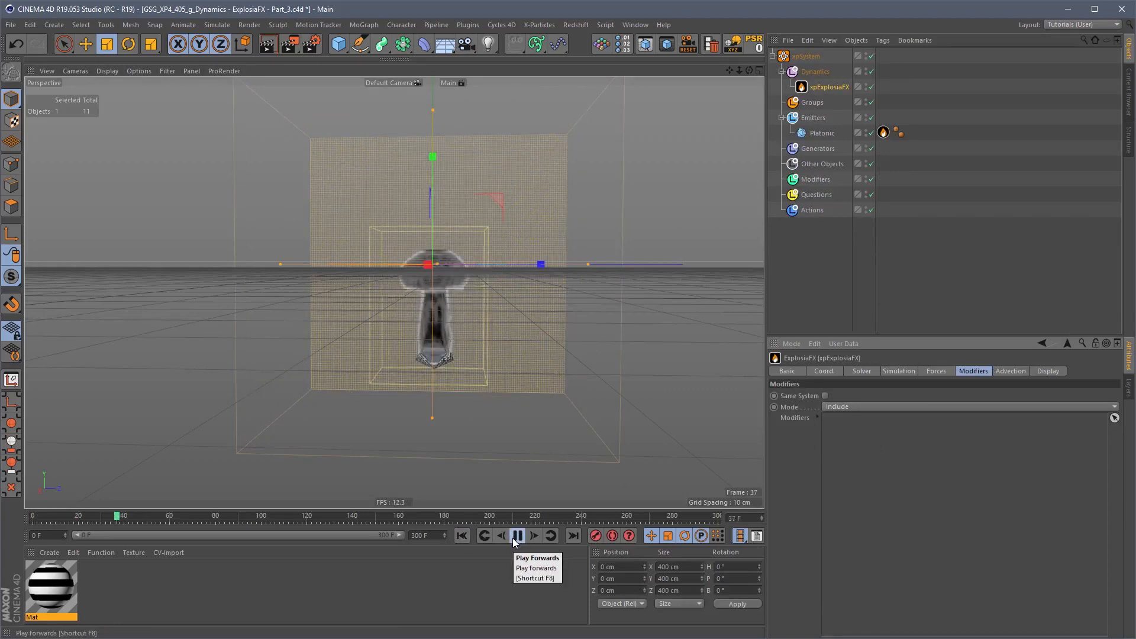
pyautogui.click(517, 535)
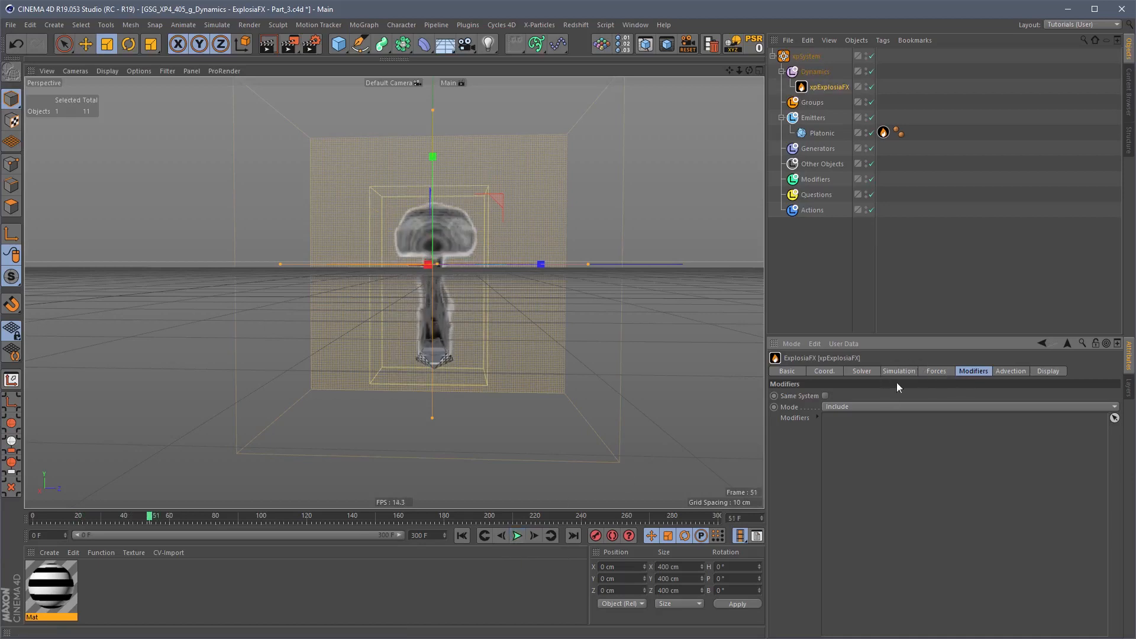
pyautogui.click(937, 371)
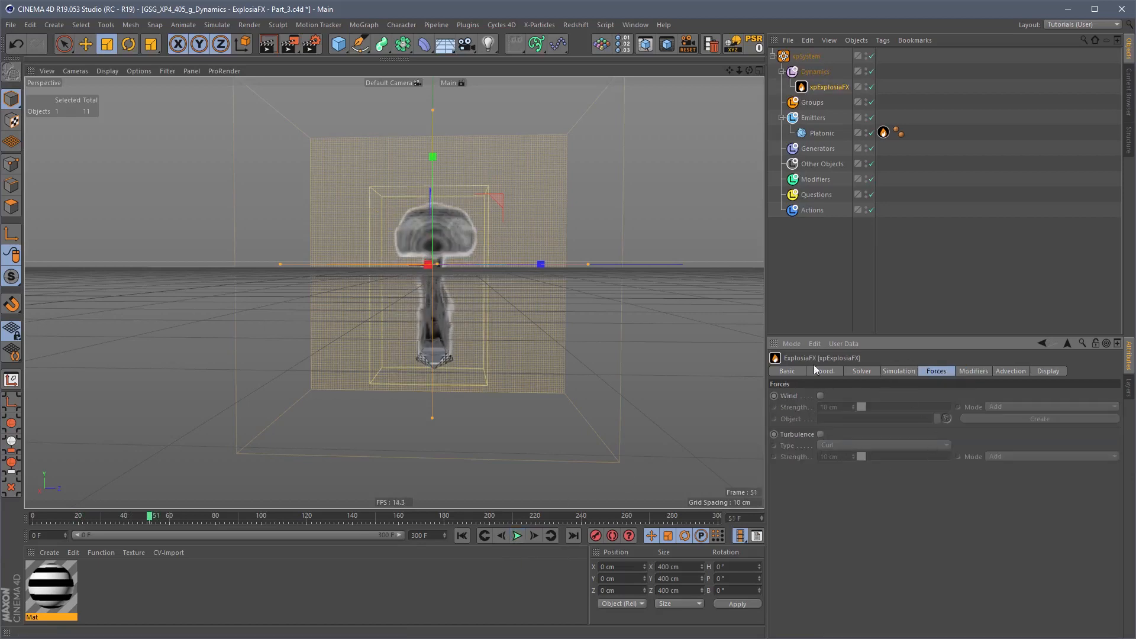
pyautogui.click(890, 372)
pyautogui.click(861, 372)
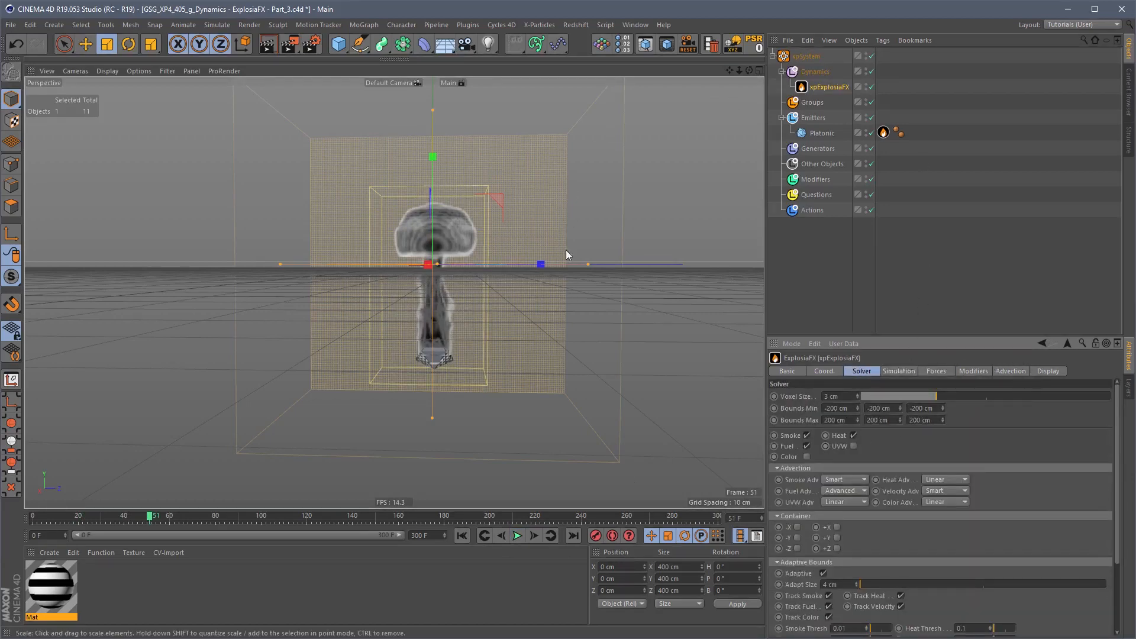
pyautogui.scroll(-3, 881, 438)
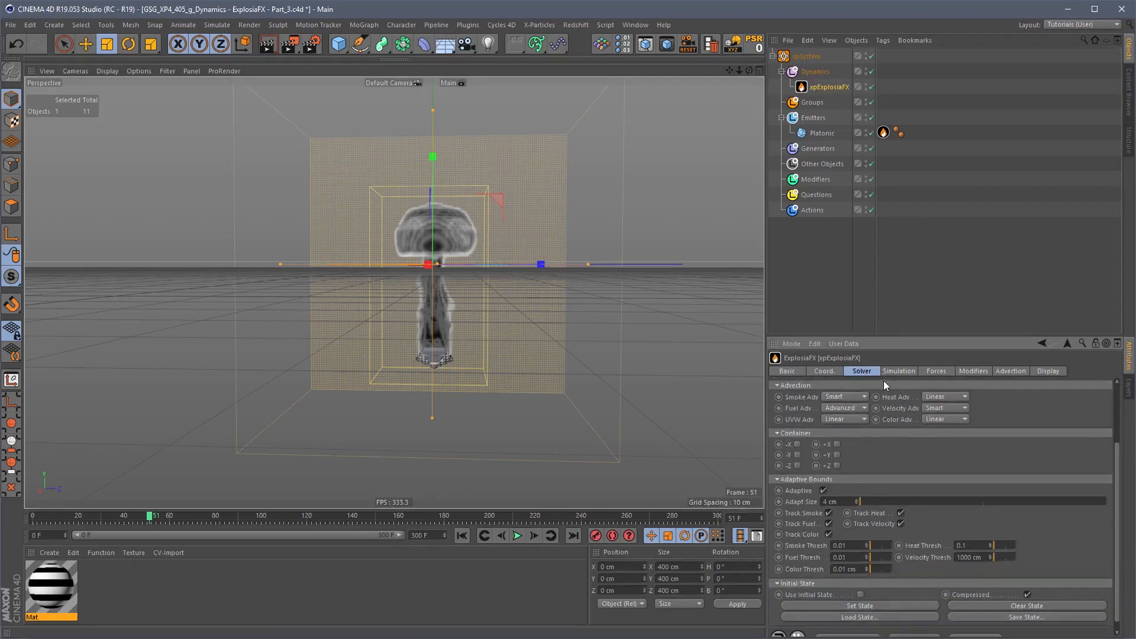
pyautogui.scroll(1, 835, 443)
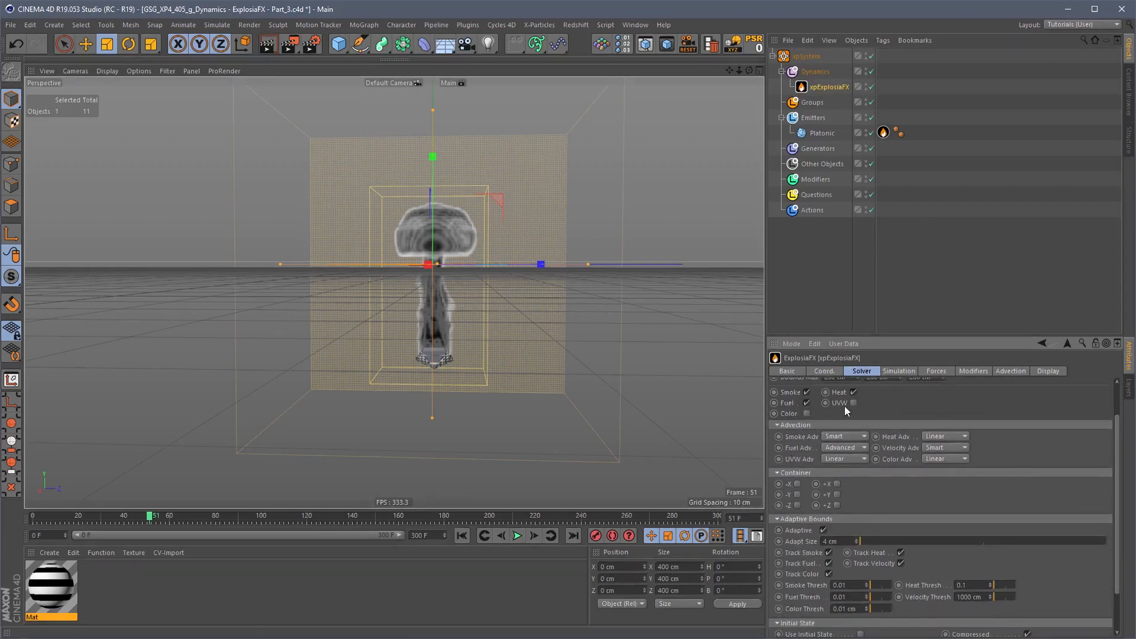
# Step: Add a Vibrate tag to the Platonic with position Amplitude 150, 50 and 150 cm and Frequency 1.5
pyautogui.rightClick(835, 132)
pyautogui.moveTo(833, 147)
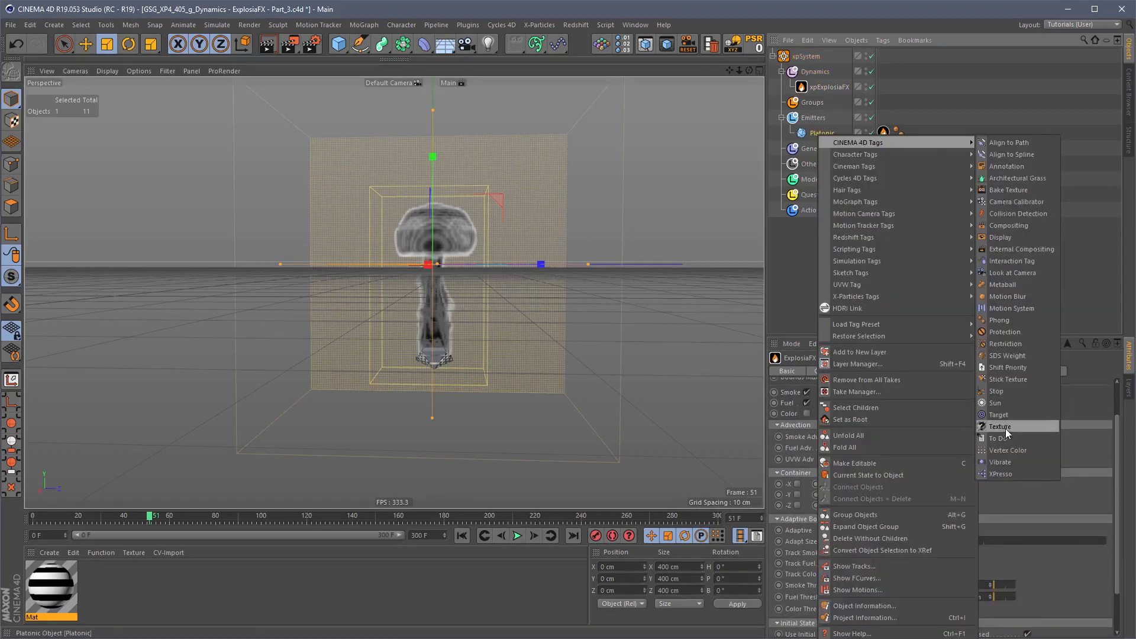
pyautogui.click(1001, 462)
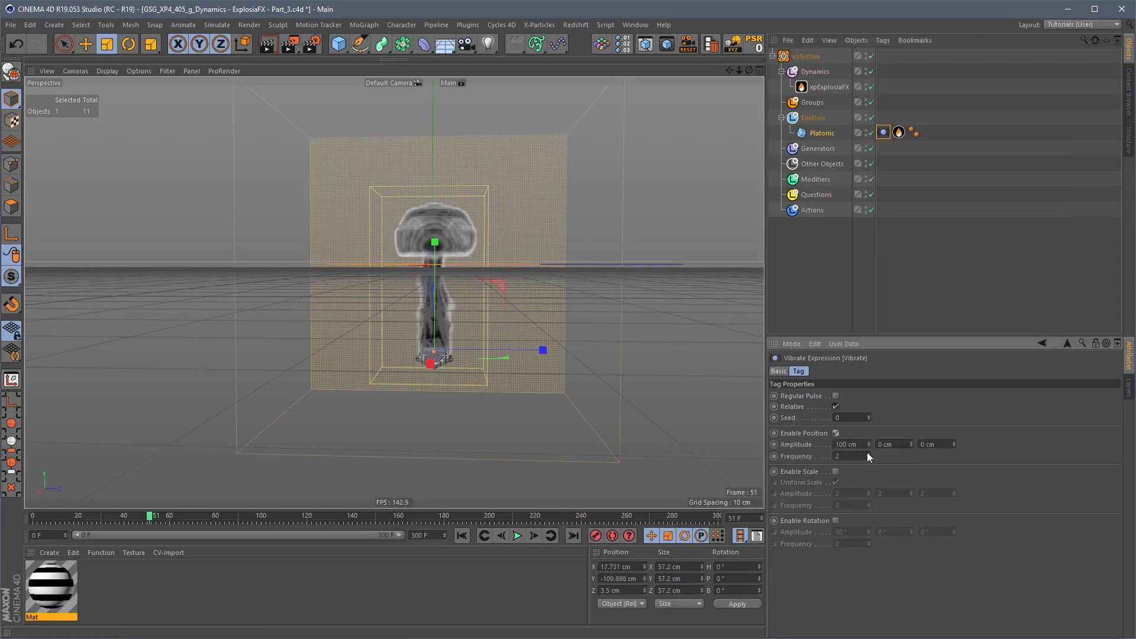
pyautogui.doubleClick(853, 445)
pyautogui.write('1.5')
# Step: Enable rotation on the Platonic's Vibrate tag with an Amplitude of 60°, and clear the selection
pyautogui.click(836, 521)
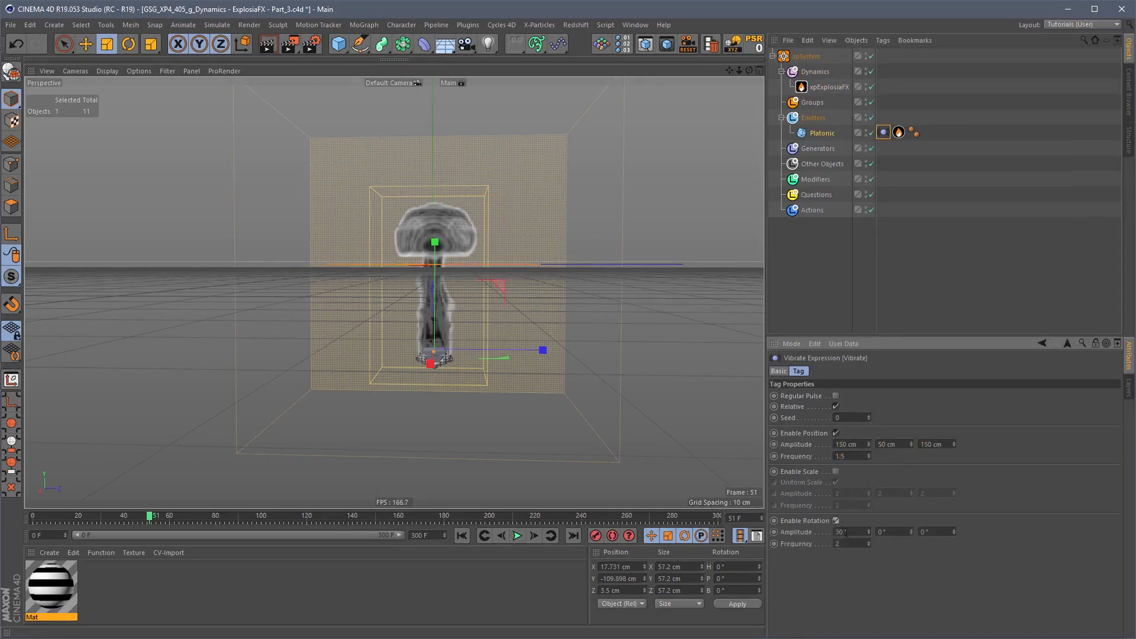
pyautogui.doubleClick(846, 532)
pyautogui.write('60')
pyautogui.press('Tab')
pyautogui.click(779, 371)
pyautogui.click(835, 254)
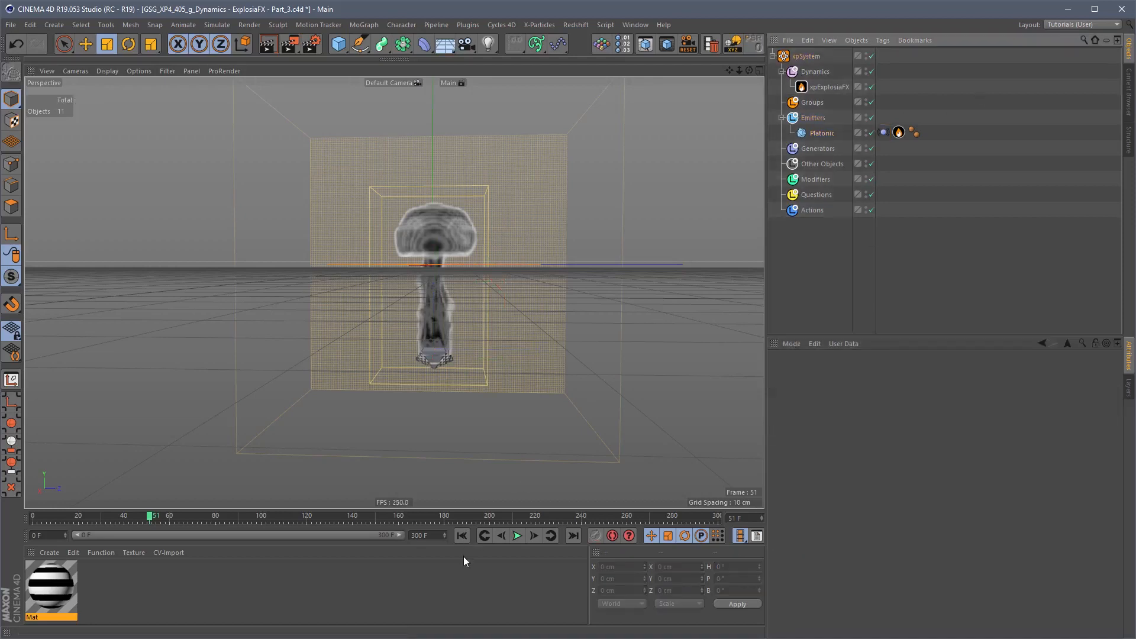
# Step: Replay the simulation with the vibrating emitter and collapse xpExplosiaFX's Container, Adaptive Bounds and Initial State groups to examine the Advection settings
pyautogui.click(462, 536)
pyautogui.click(518, 536)
pyautogui.click(827, 90)
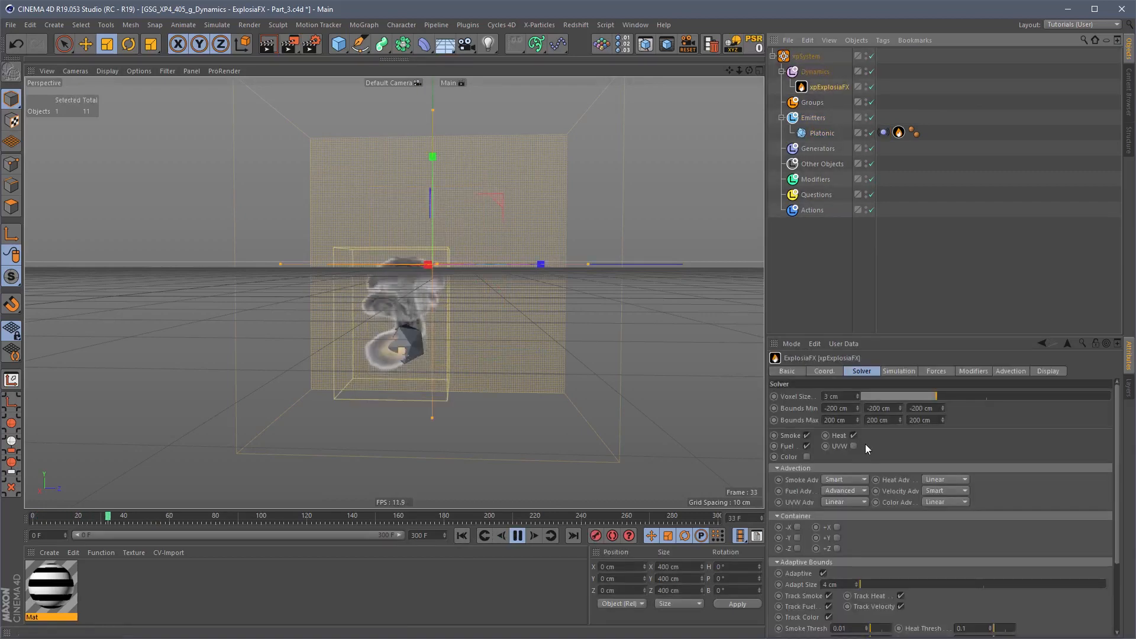
pyautogui.click(797, 480)
pyautogui.click(795, 517)
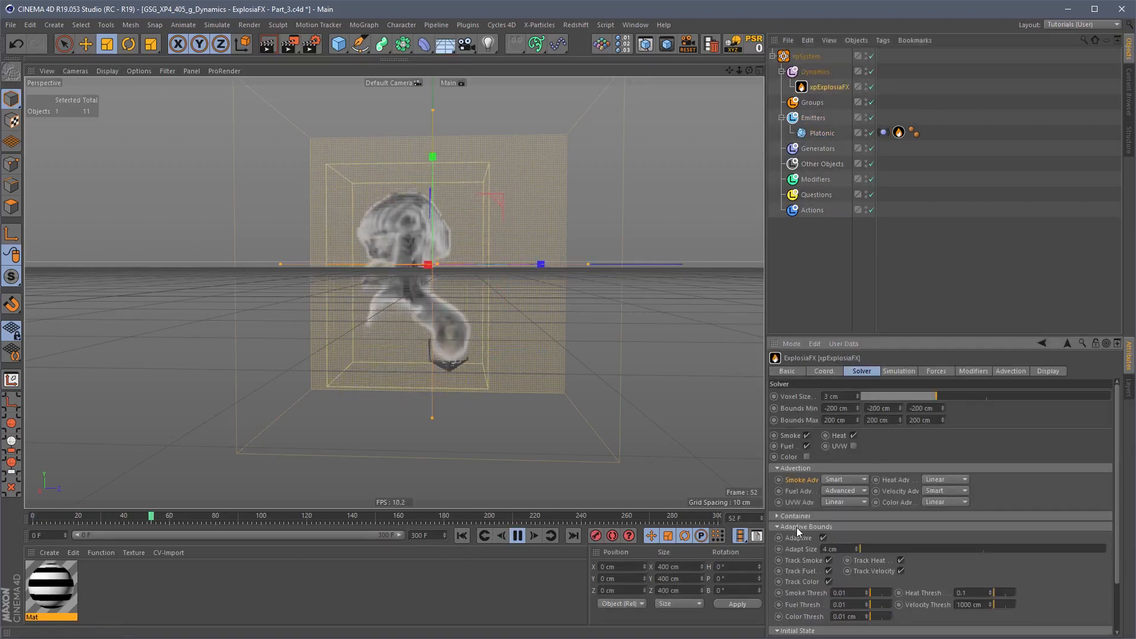
pyautogui.click(801, 527)
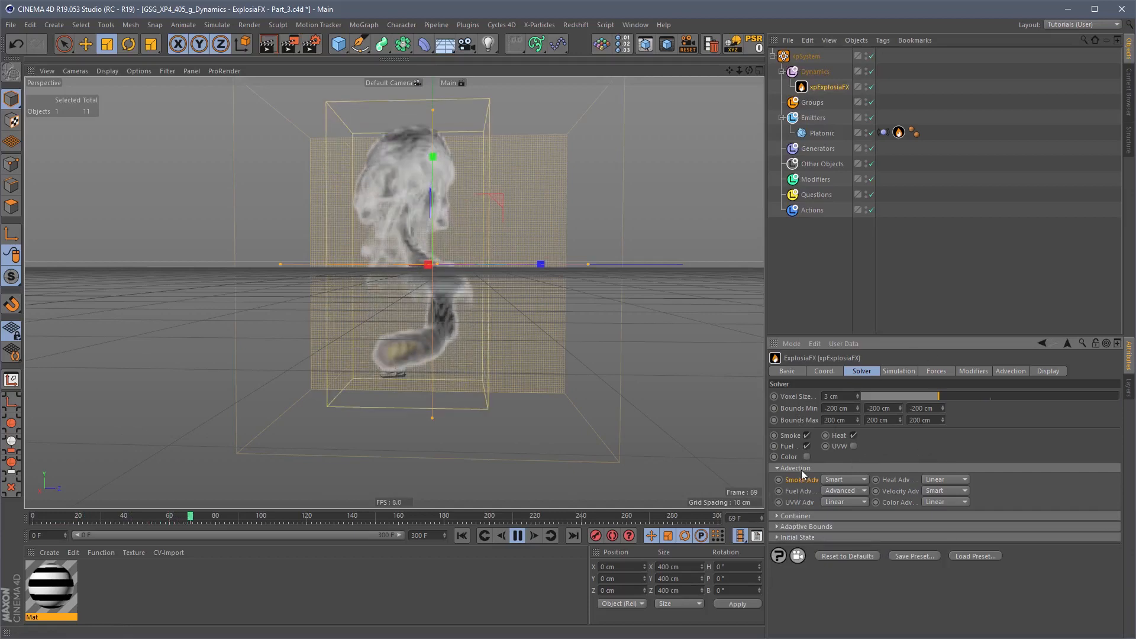
pyautogui.click(517, 536)
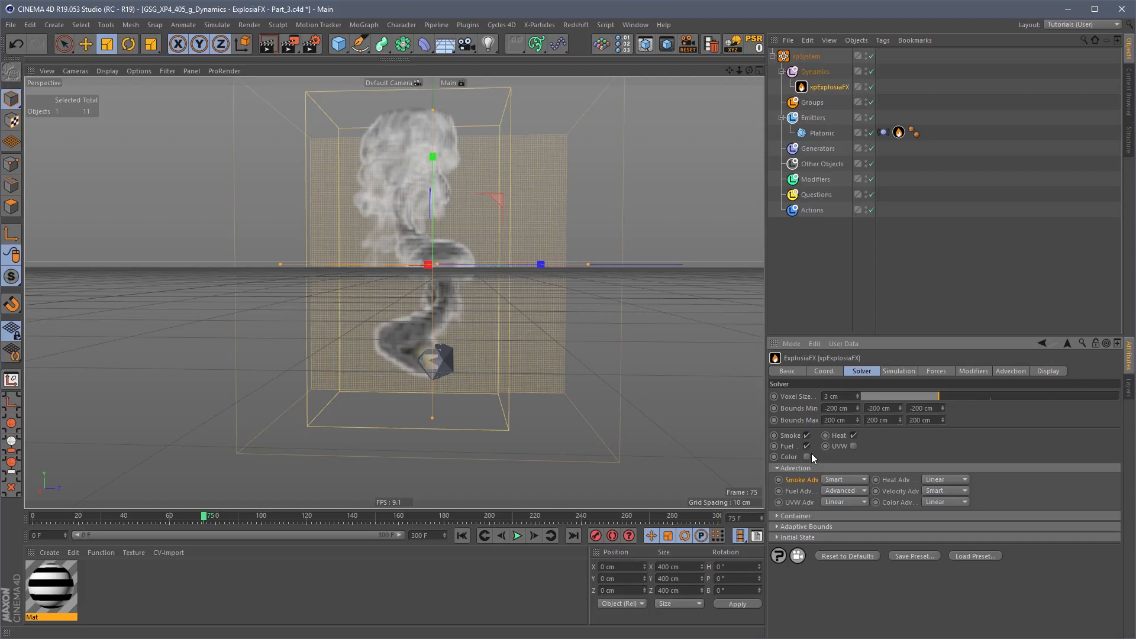
# Step: Set xpExplosiaFX's Smoke, Fuel and Velocity advection to Linear and replay the simulation from the start
pyautogui.click(845, 480)
pyautogui.click(843, 480)
pyautogui.click(847, 492)
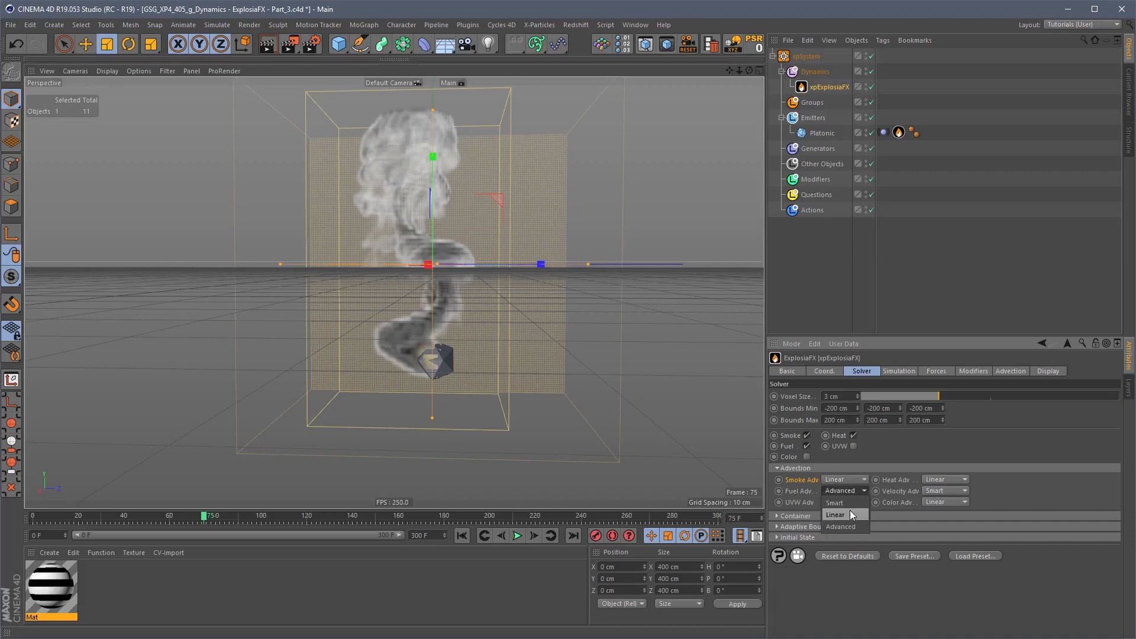
pyautogui.click(850, 510)
pyautogui.click(941, 489)
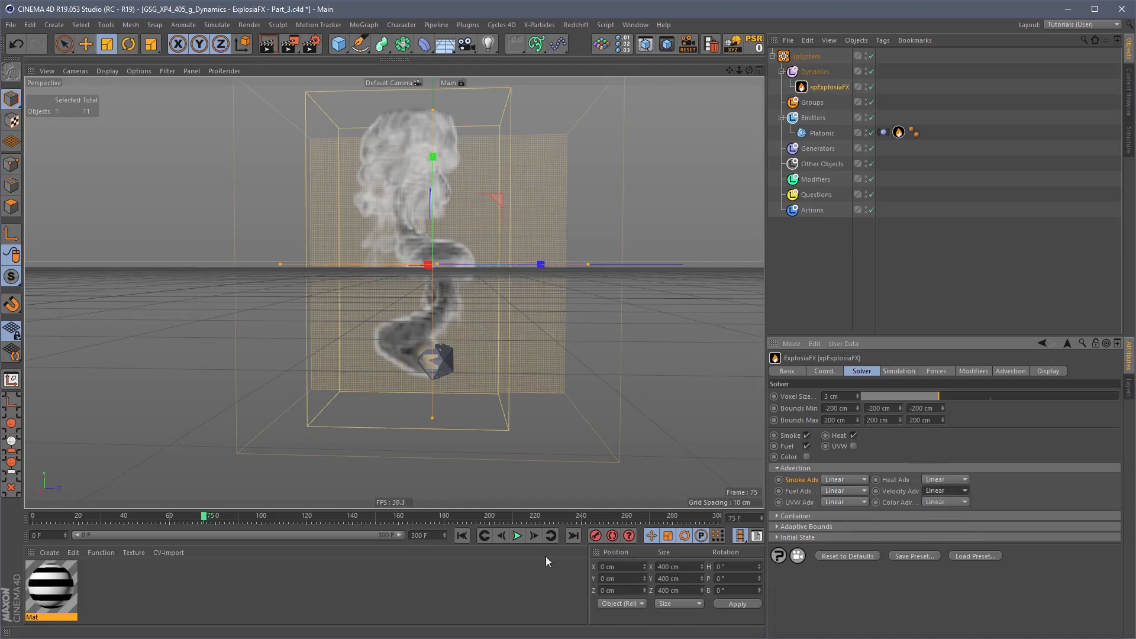
pyautogui.click(468, 535)
pyautogui.click(517, 535)
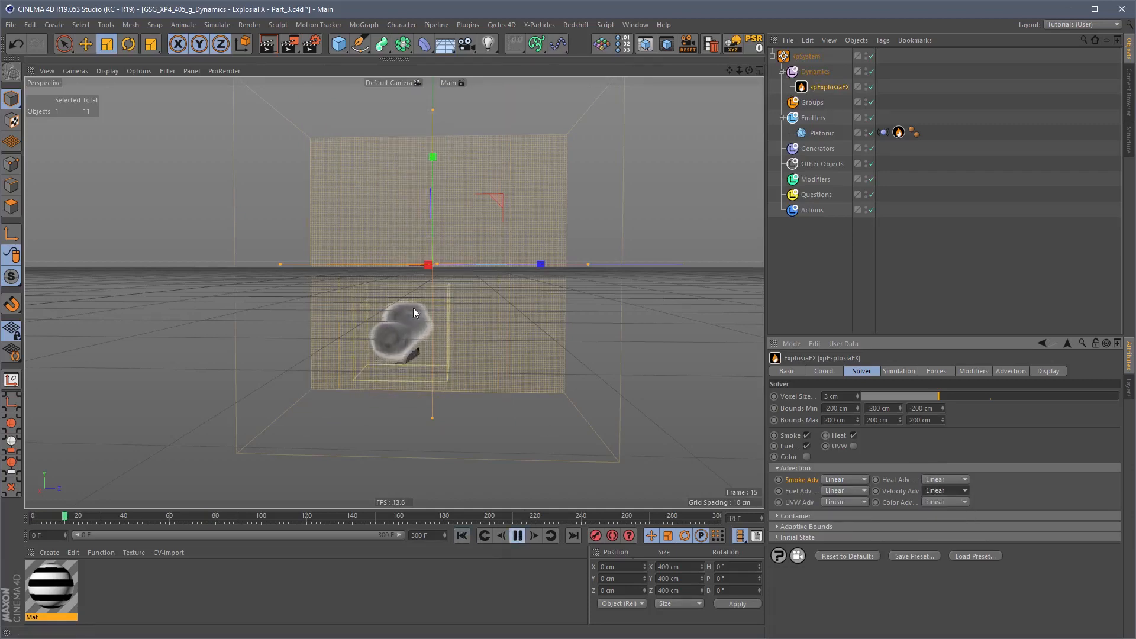
# Step: Pause the simulation and set the renderer to Hardware OpenGL in the render settings
pyautogui.click(517, 536)
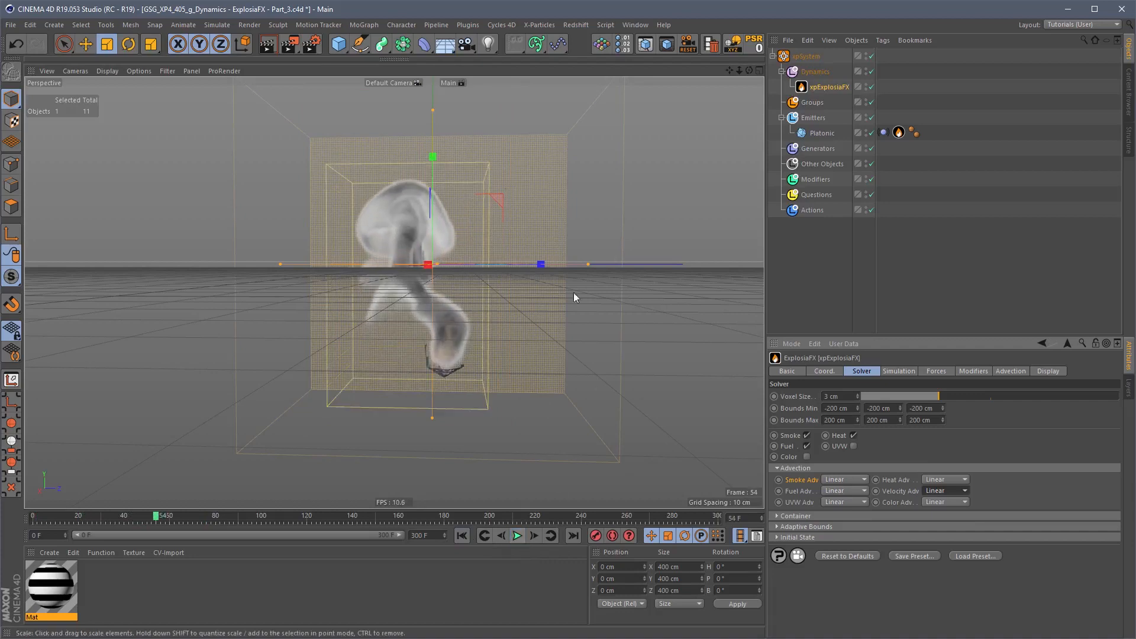
pyautogui.click(313, 48)
pyautogui.moveTo(538, 10); pyautogui.dragTo(685, 132)
pyautogui.click(567, 158)
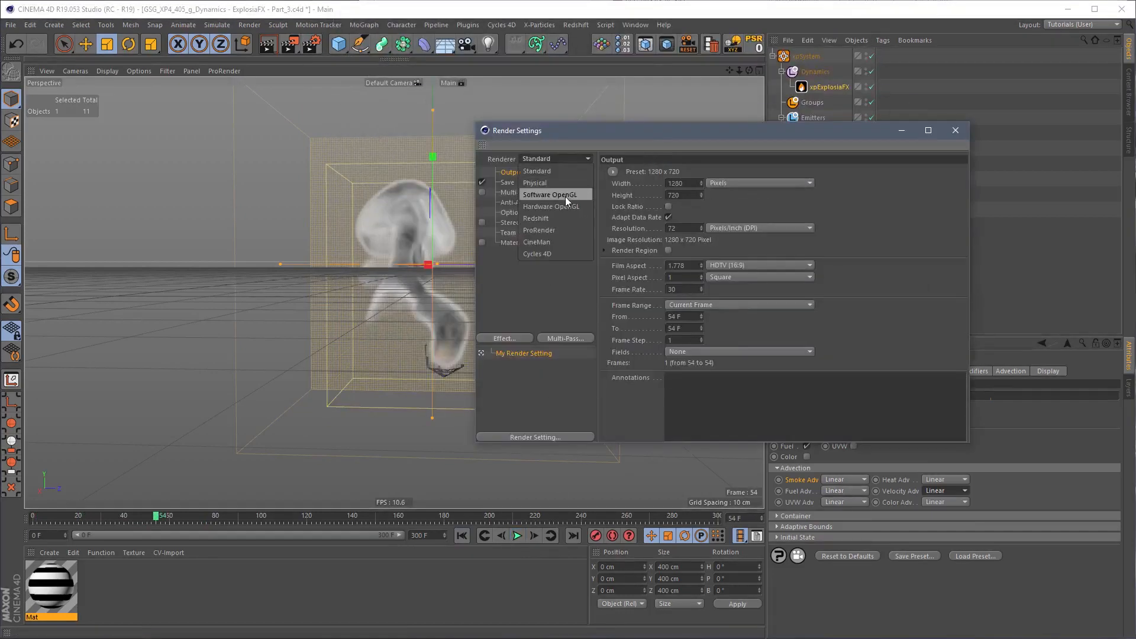
pyautogui.click(553, 206)
# Step: Turn off saving, enable Enhanced OpenGL, choose the Hardware OpenGL supersampling, check the output options and close the render settings
pyautogui.click(538, 190)
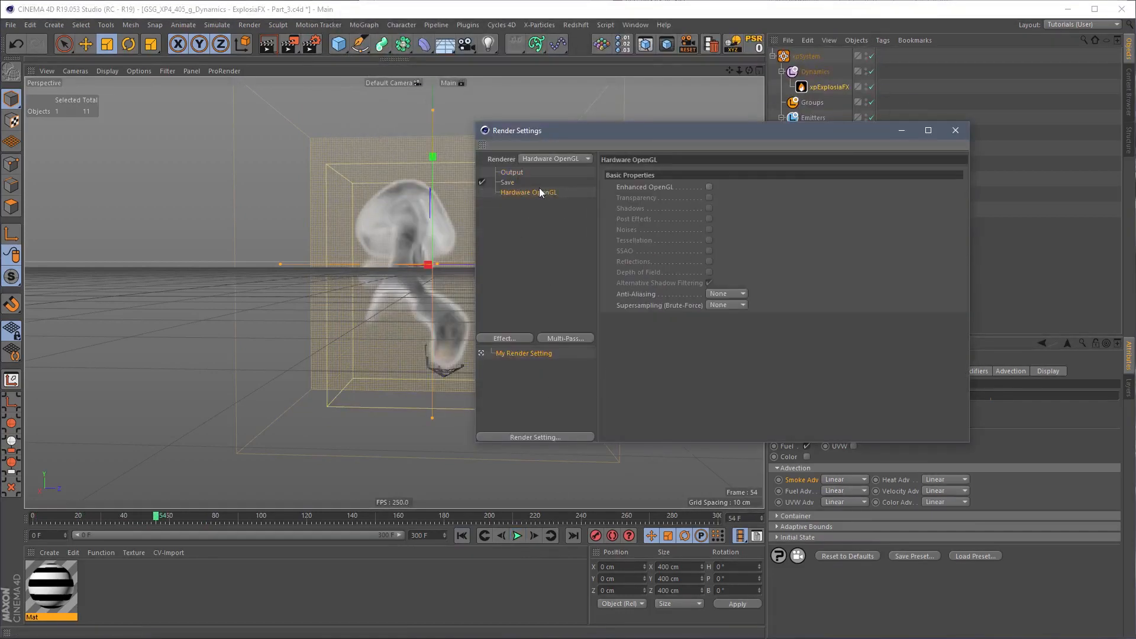
pyautogui.click(710, 187)
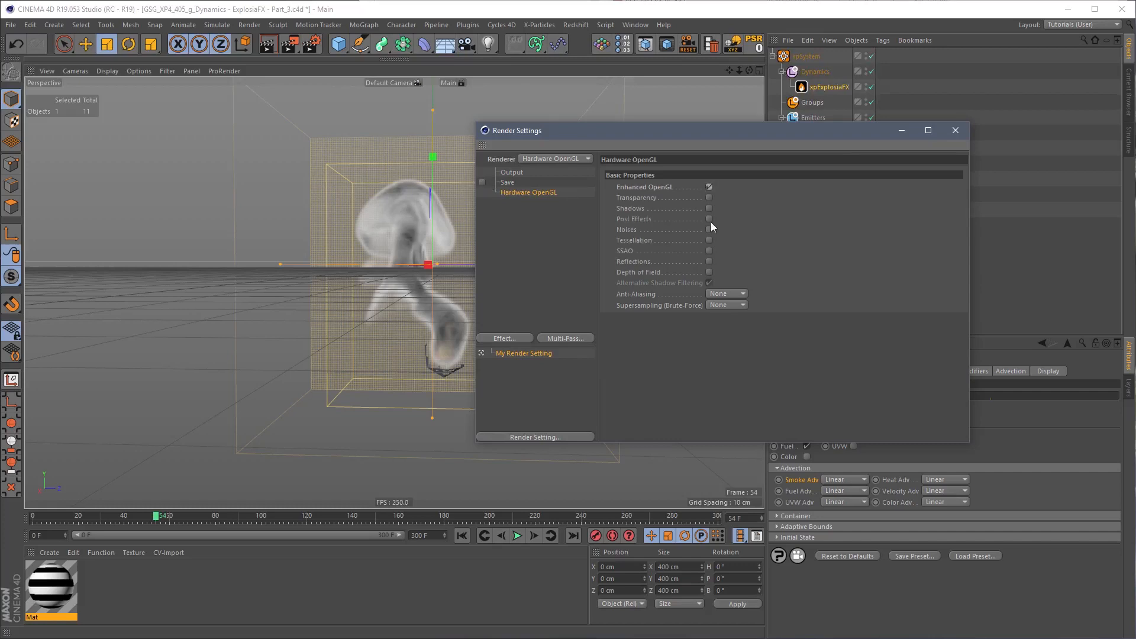
pyautogui.click(725, 305)
pyautogui.click(720, 317)
pyautogui.click(536, 194)
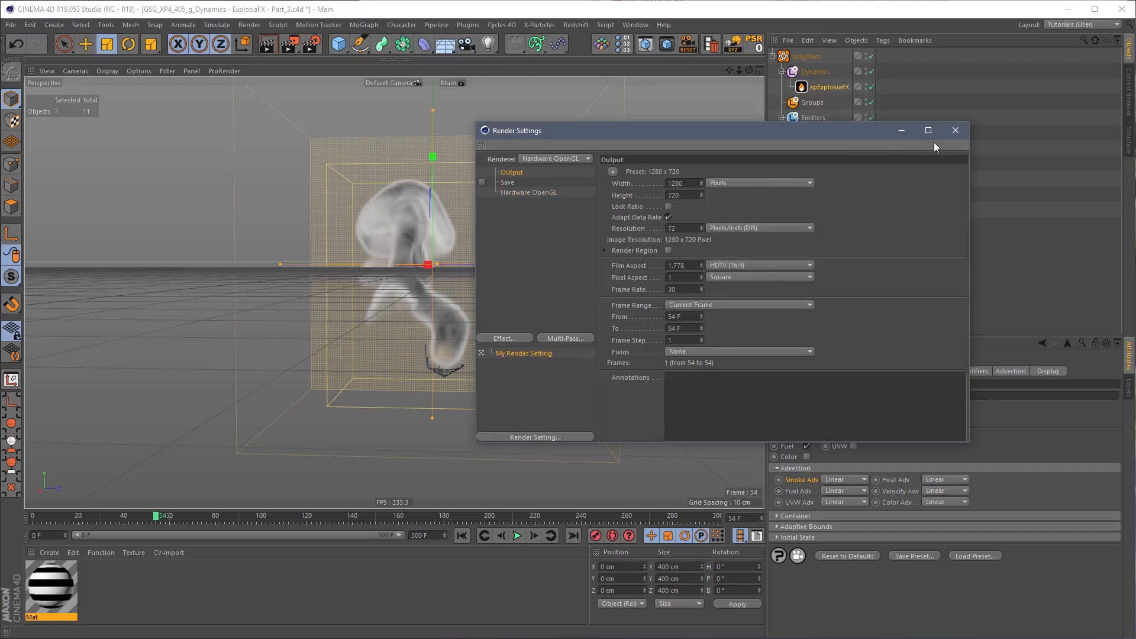
pyautogui.click(956, 130)
# Step: Play the simulation on to frame 82, and set the render output to a Manual frame range from 80 to 80
pyautogui.click(517, 536)
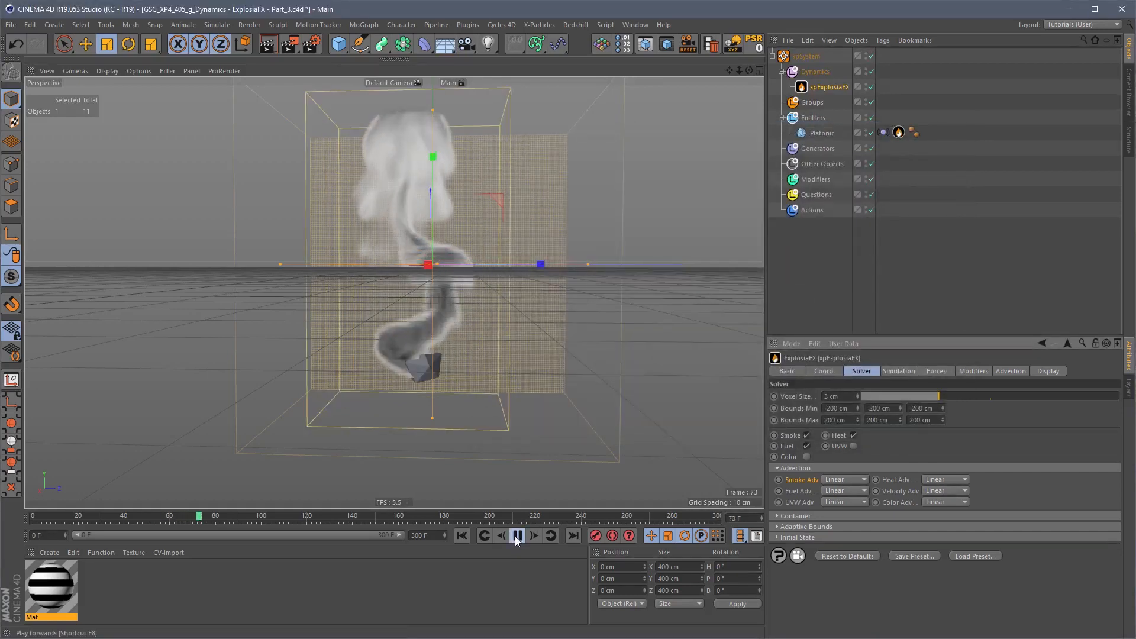
pyautogui.click(517, 536)
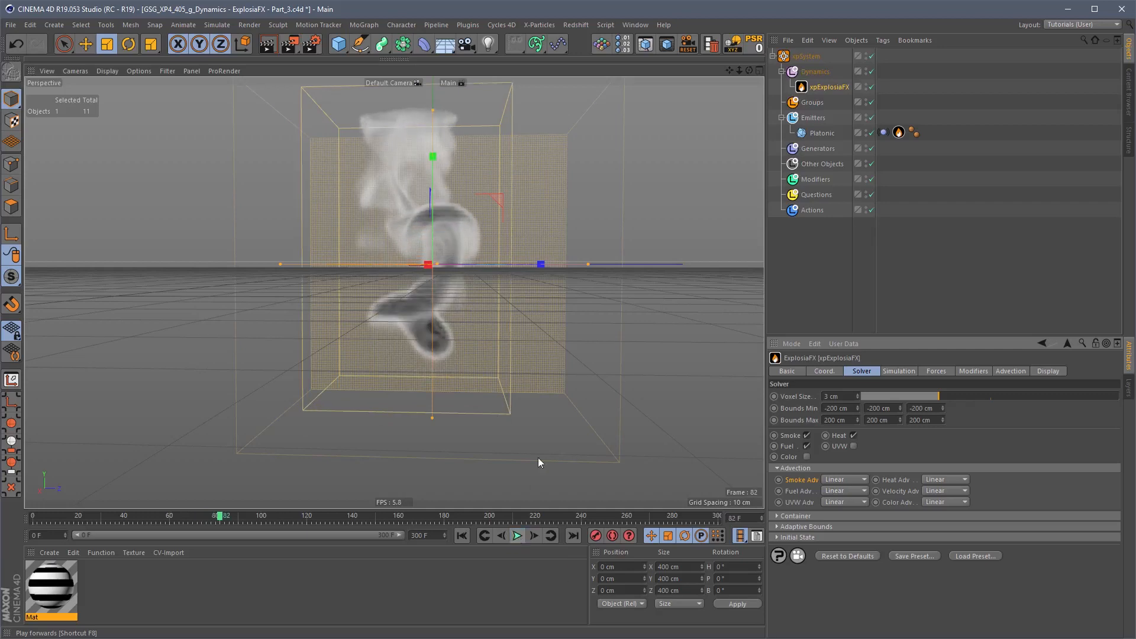
pyautogui.hotkey('ctrl', 'b')
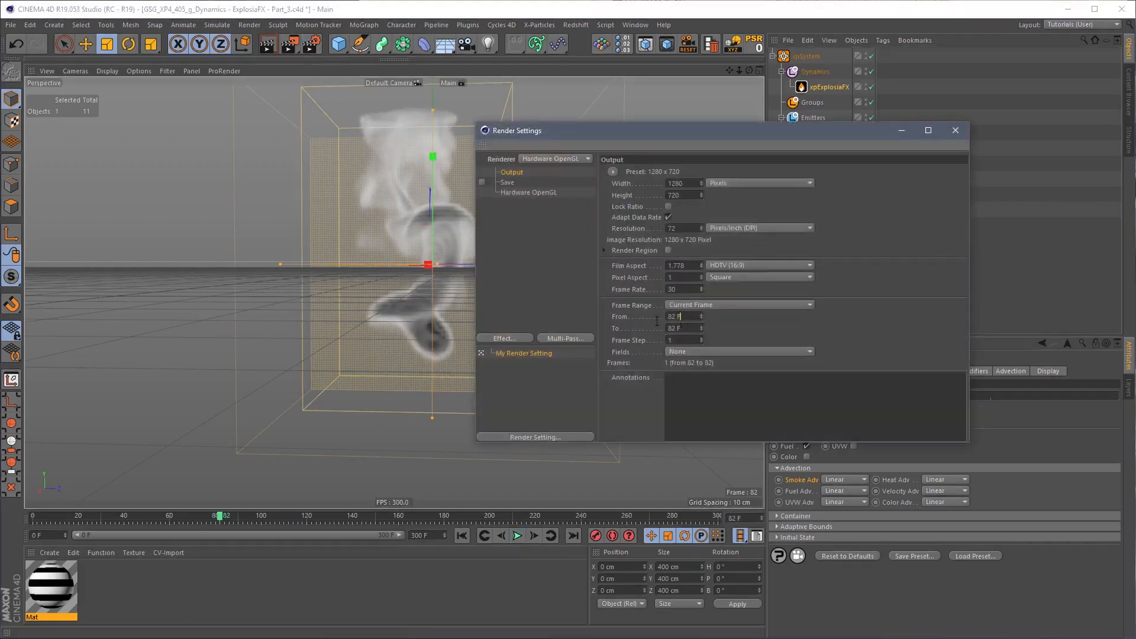
pyautogui.click(686, 304)
pyautogui.click(690, 318)
pyautogui.click(684, 318)
pyautogui.press('Tab')
pyautogui.write('80')
# Step: Return to the start of the animation, render frame 80 to the Picture Viewer, and widen the viewer and its render history
pyautogui.click(459, 533)
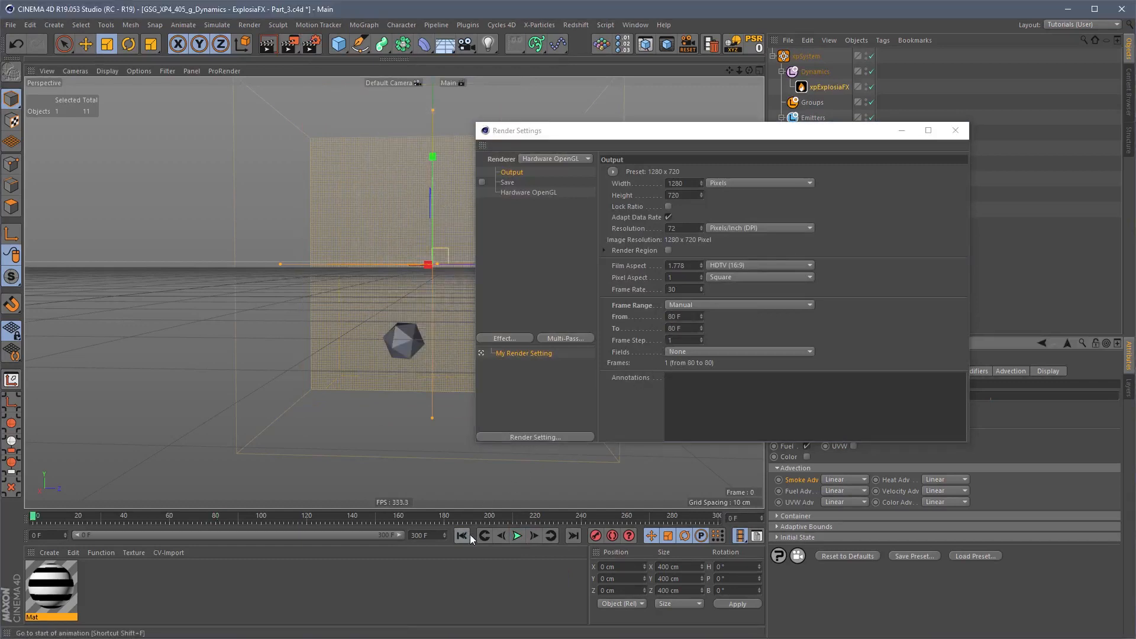
pyautogui.moveTo(747, 131); pyautogui.dragTo(521, 155)
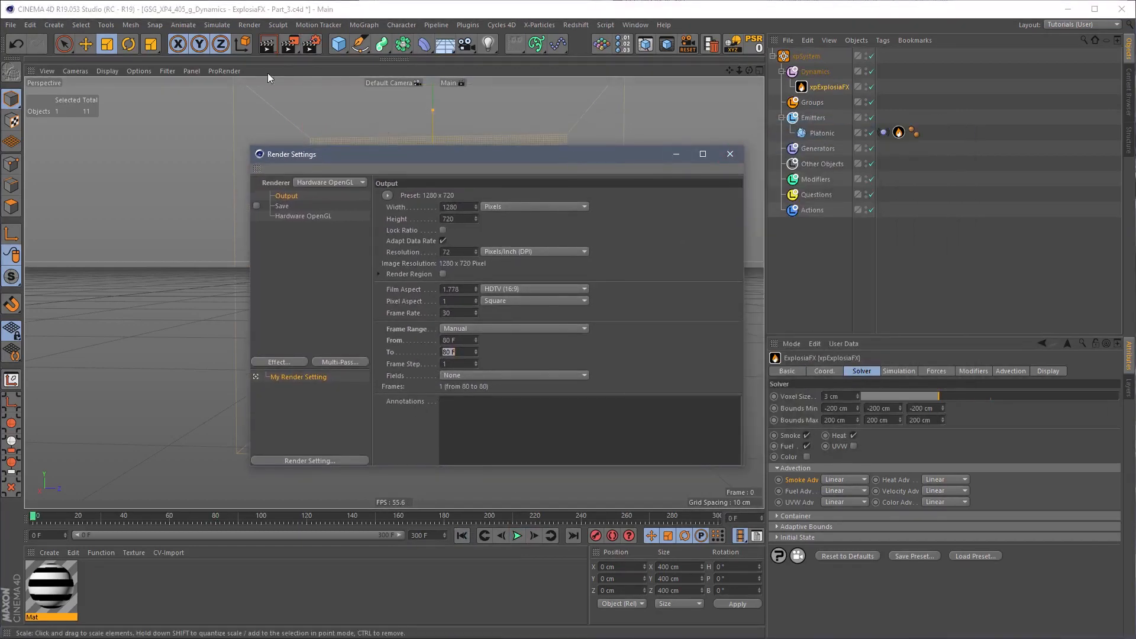
pyautogui.click(291, 45)
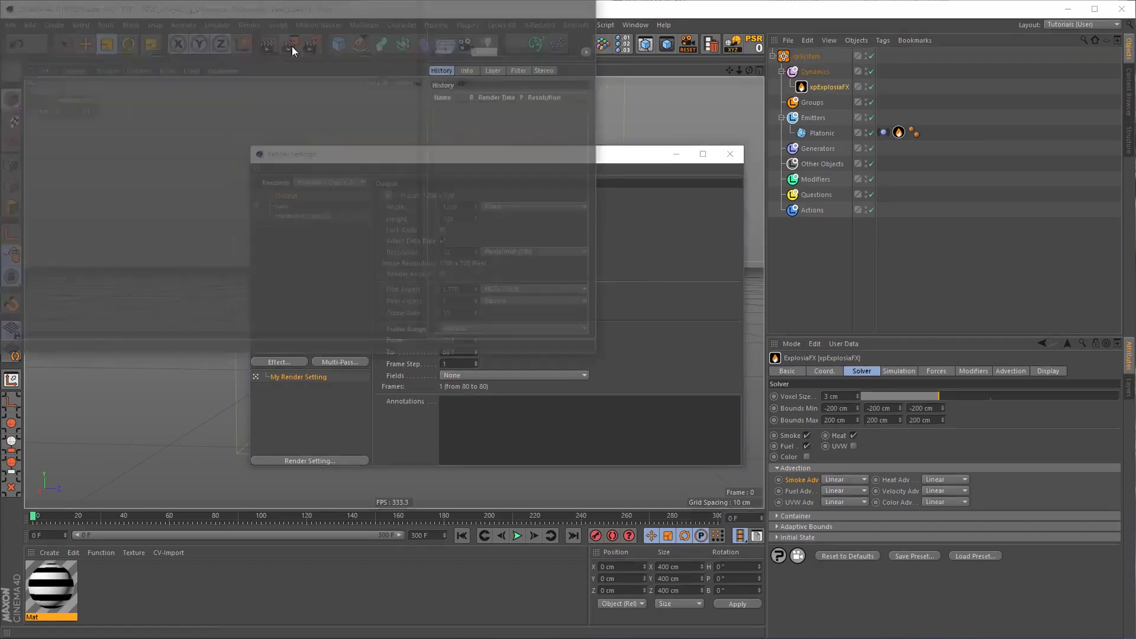
pyautogui.moveTo(660, 118); pyautogui.dragTo(597, 109)
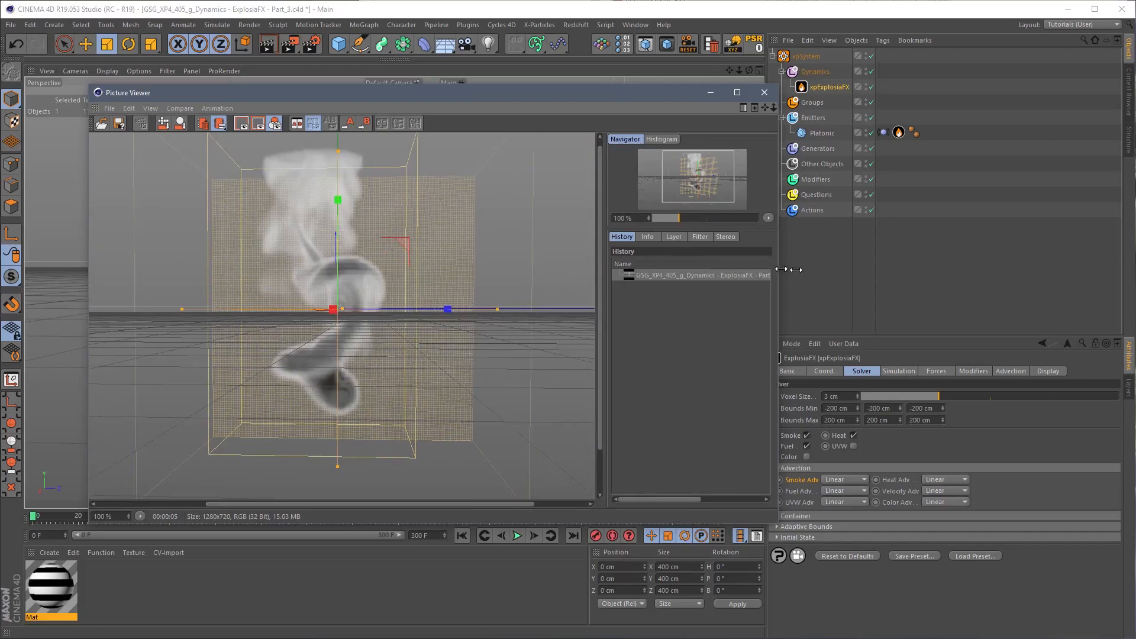
pyautogui.moveTo(779, 266); pyautogui.dragTo(934, 267)
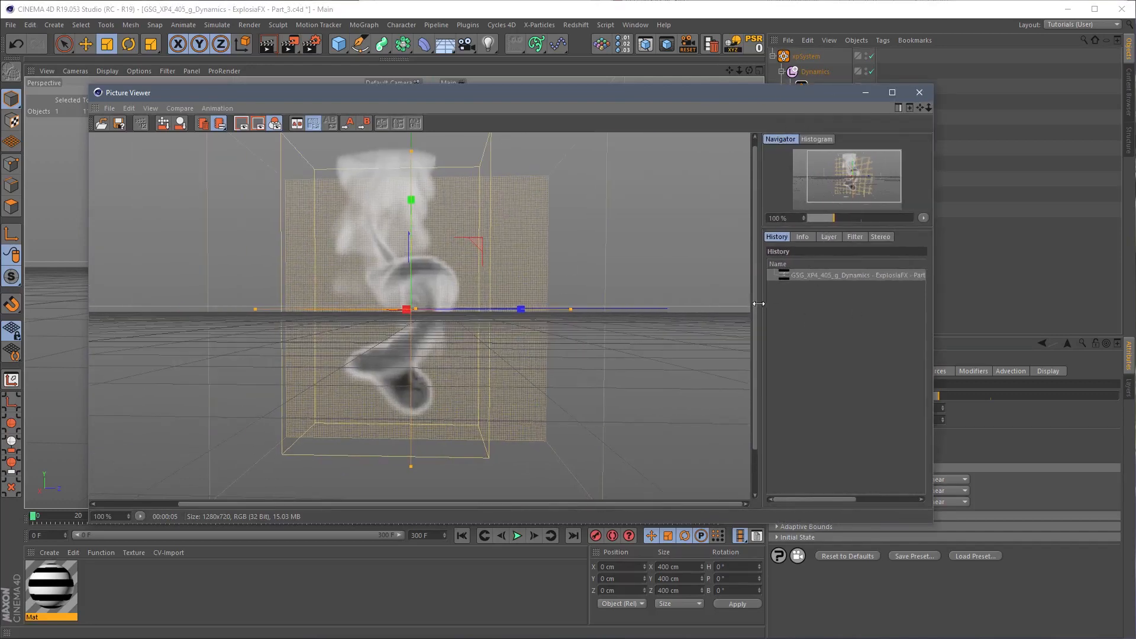
pyautogui.moveTo(762, 303); pyautogui.dragTo(649, 314)
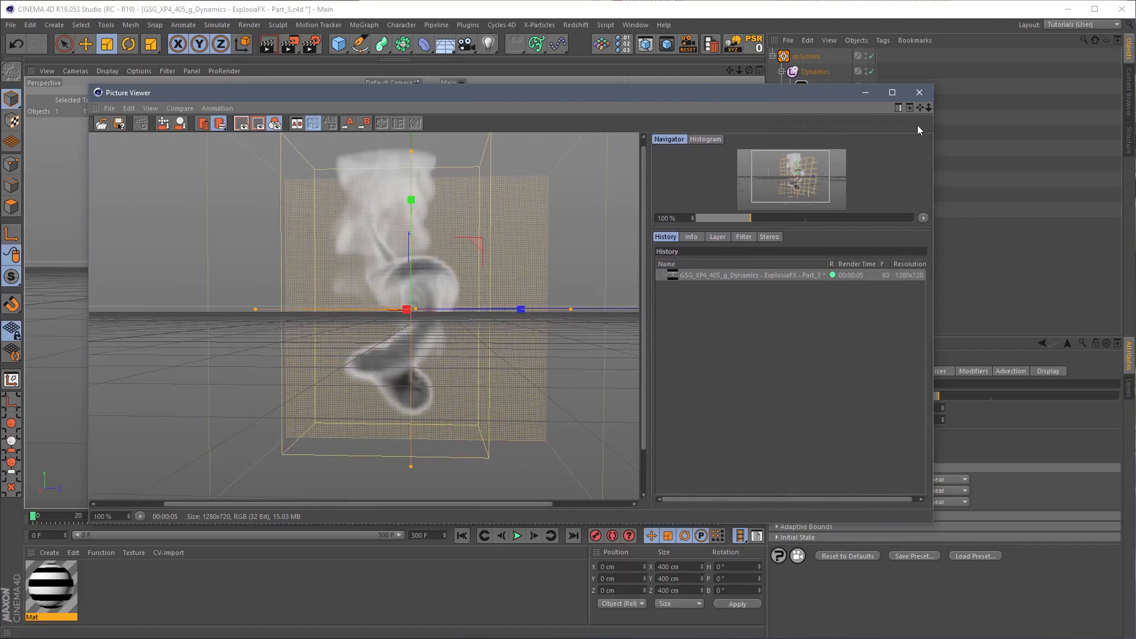
# Step: Set xpExplosiaFX's Smoke and Velocity advection to Smart and Fuel advection to Advanced, and render frame 80 again
pyautogui.hotkey('ctrl', 'b')
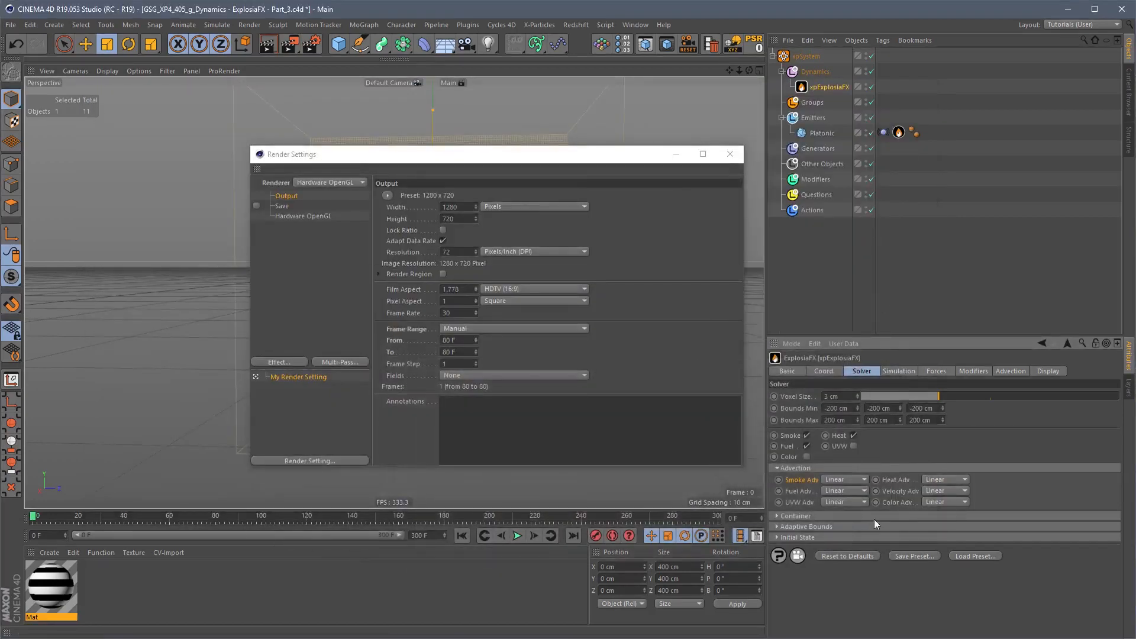
pyautogui.click(946, 491)
pyautogui.click(943, 503)
pyautogui.click(290, 45)
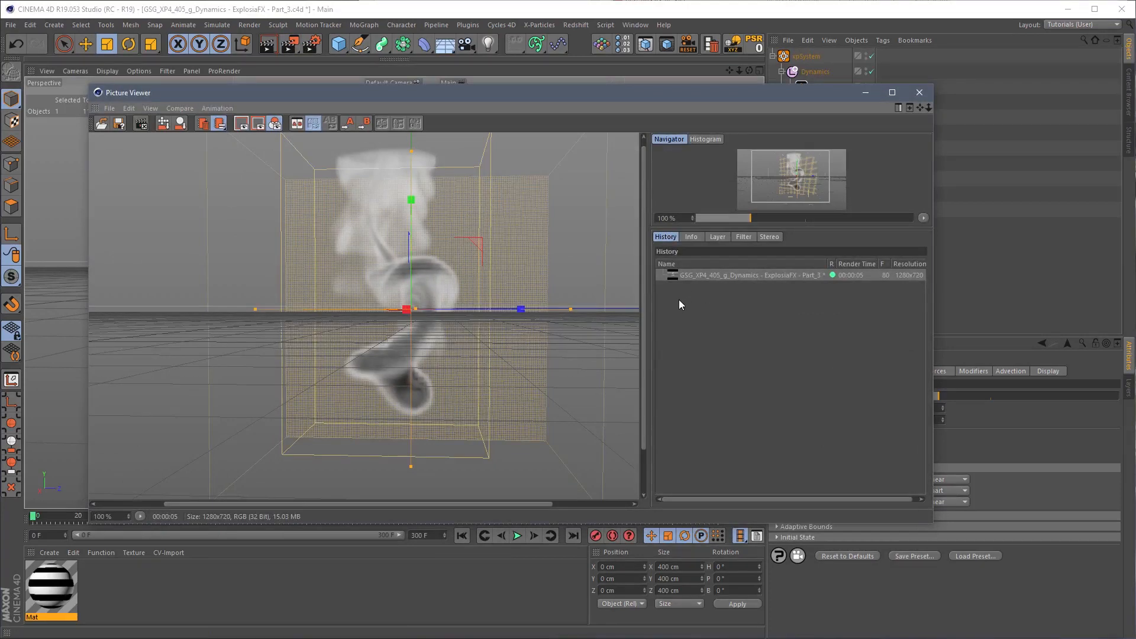
pyautogui.hotkey('shift', 'r')
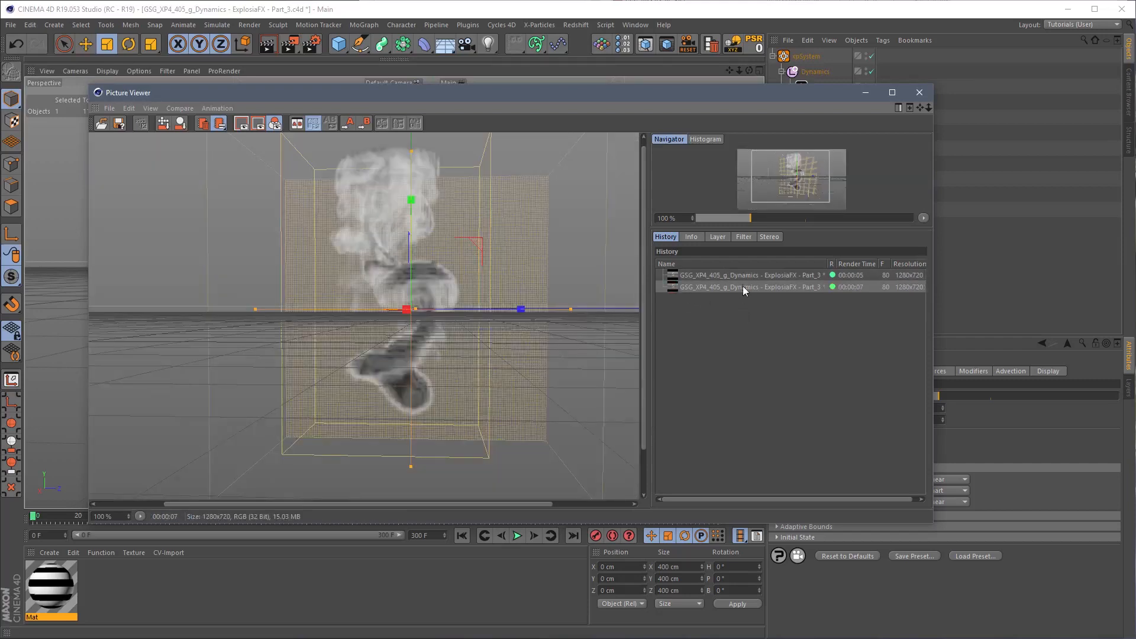
# Step: Compare the smoke detail of the first and second frame 80 renders, and close the Picture Viewer
pyautogui.click(744, 276)
pyautogui.click(747, 284)
pyautogui.click(751, 275)
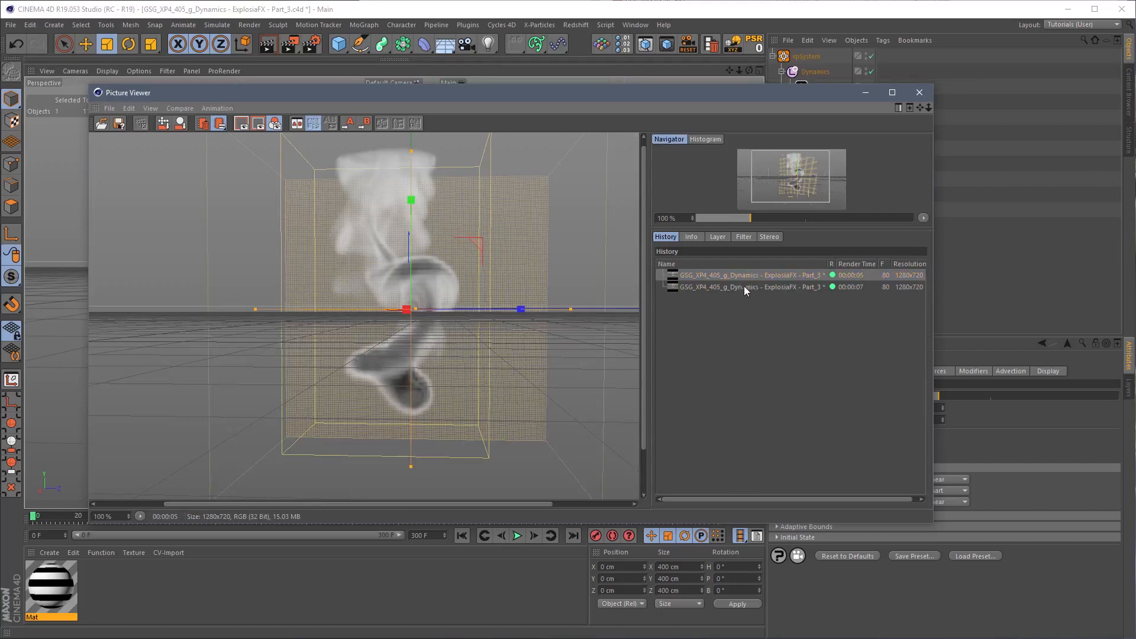
pyautogui.click(744, 287)
pyautogui.click(745, 275)
pyautogui.click(743, 286)
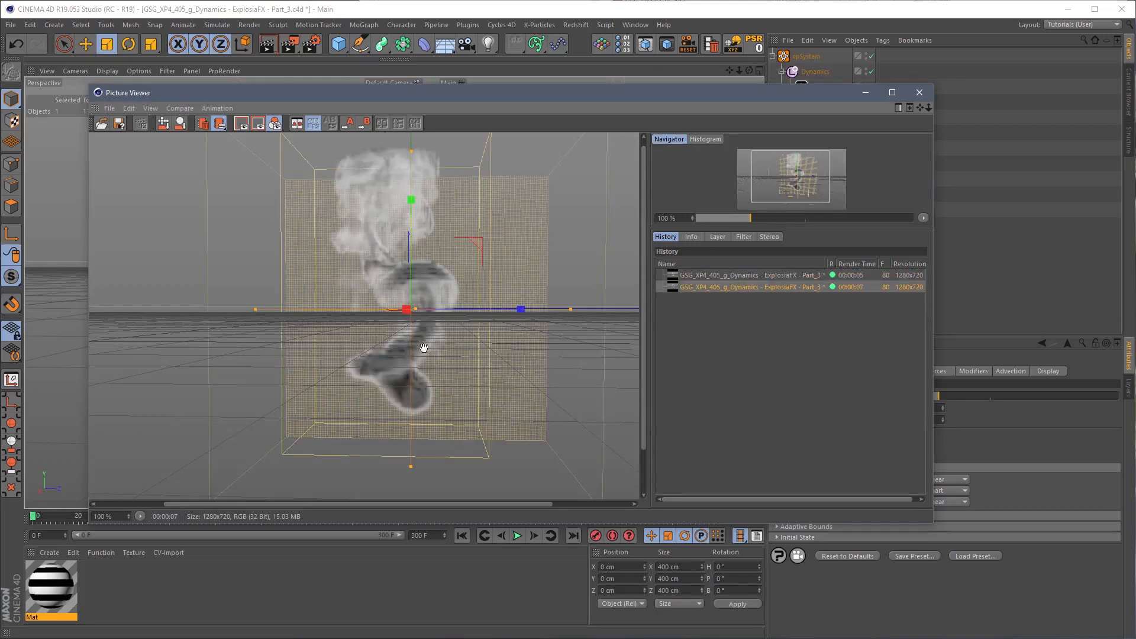
pyautogui.click(742, 274)
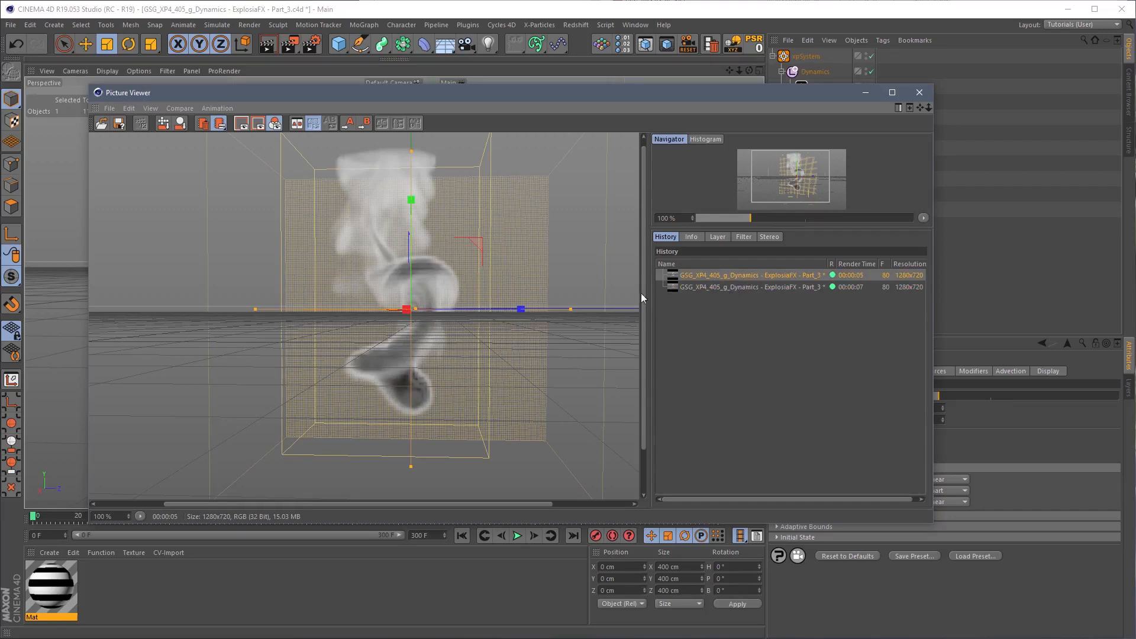
pyautogui.click(730, 287)
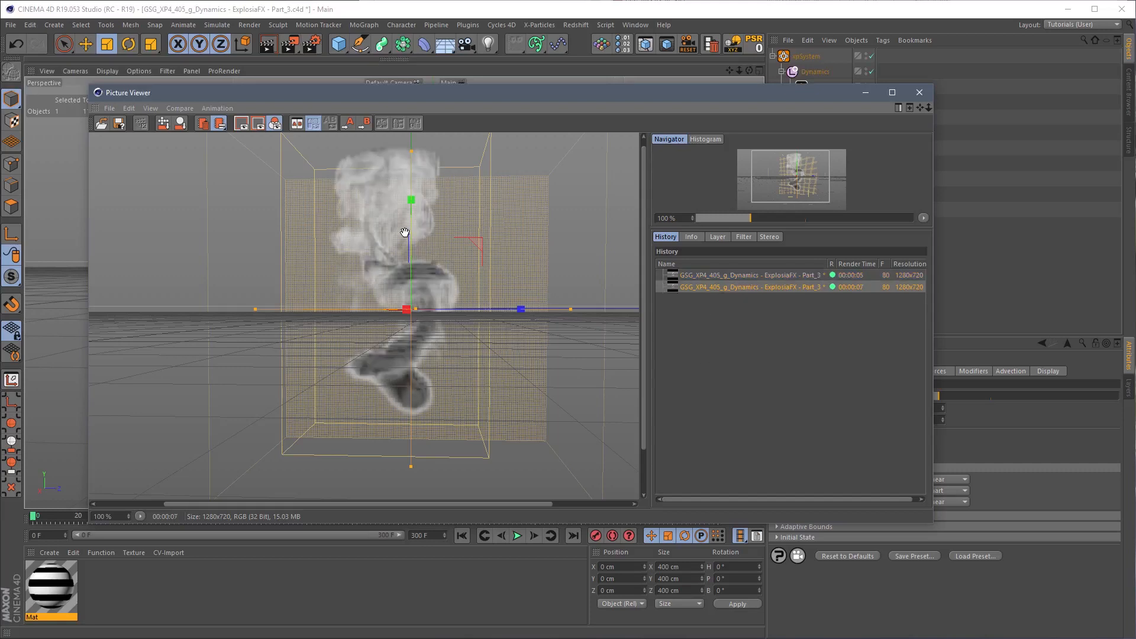
pyautogui.moveTo(614, 96); pyautogui.dragTo(651, 87)
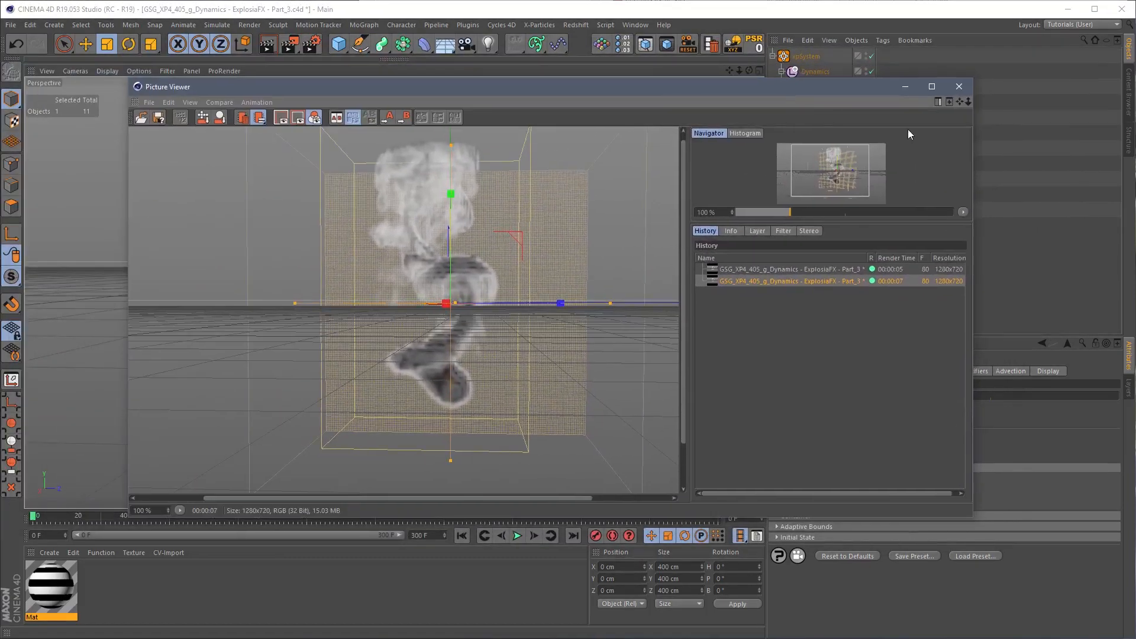
pyautogui.click(743, 270)
pyautogui.click(747, 283)
pyautogui.click(959, 87)
# Step: Set xpExplosiaFX's display Resolution to 256
pyautogui.hotkey('ctrl', 'b')
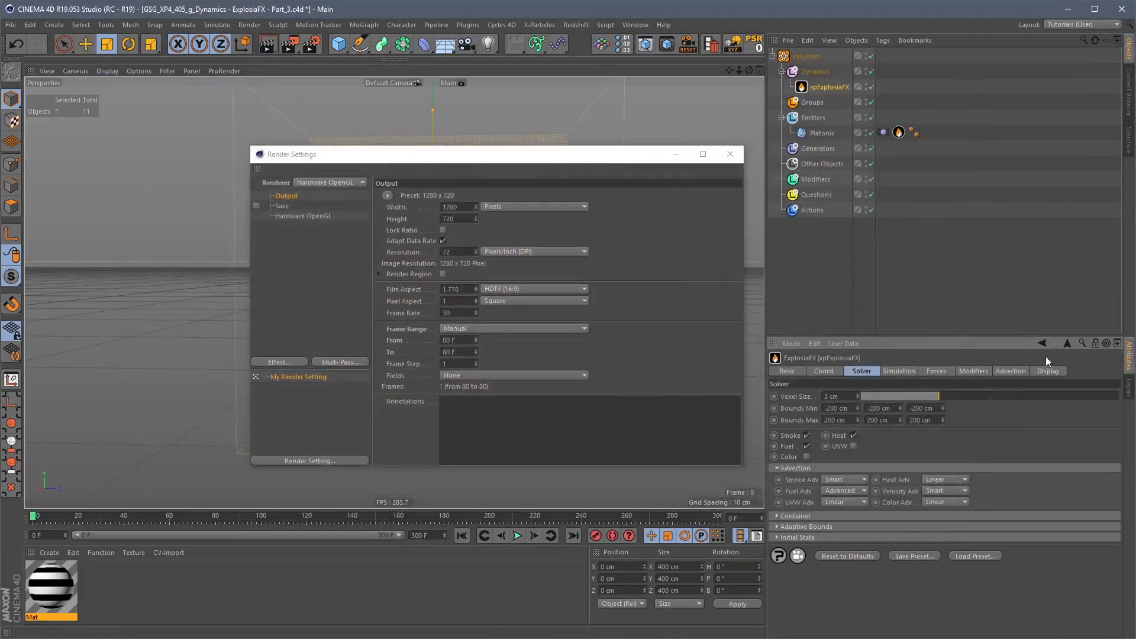
pyautogui.doubleClick(972, 431)
pyautogui.write('256')
pyautogui.press('Return')
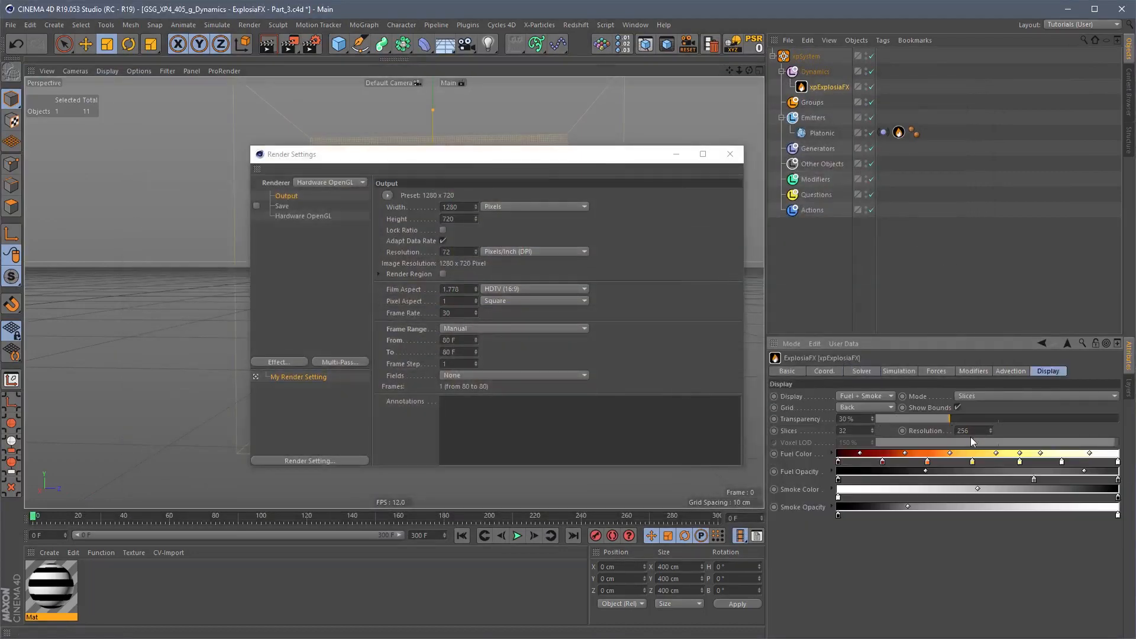
# Step: Set xpExplosiaFX's Smoke, Fuel, UVW, Heat, Velocity and Color advection to Advanced, and render frame 80 again
pyautogui.click(862, 371)
pyautogui.moveTo(639, 154)
pyautogui.mouseDown()
pyautogui.moveTo(590, 567)
pyautogui.moveTo(629, 165)
pyautogui.mouseUp()
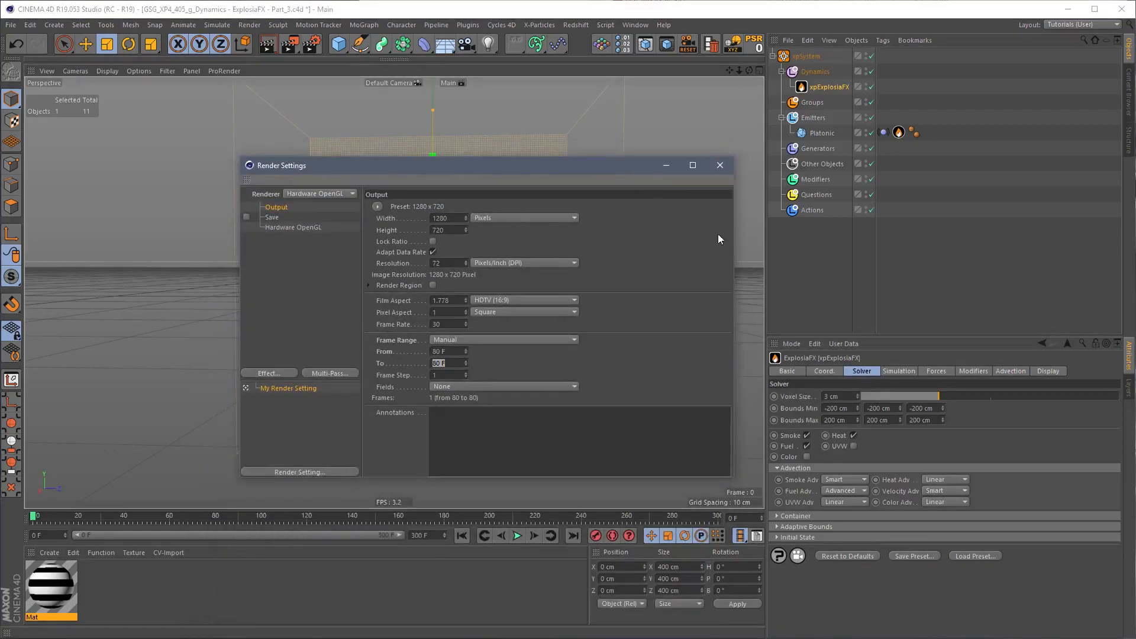
pyautogui.click(840, 480)
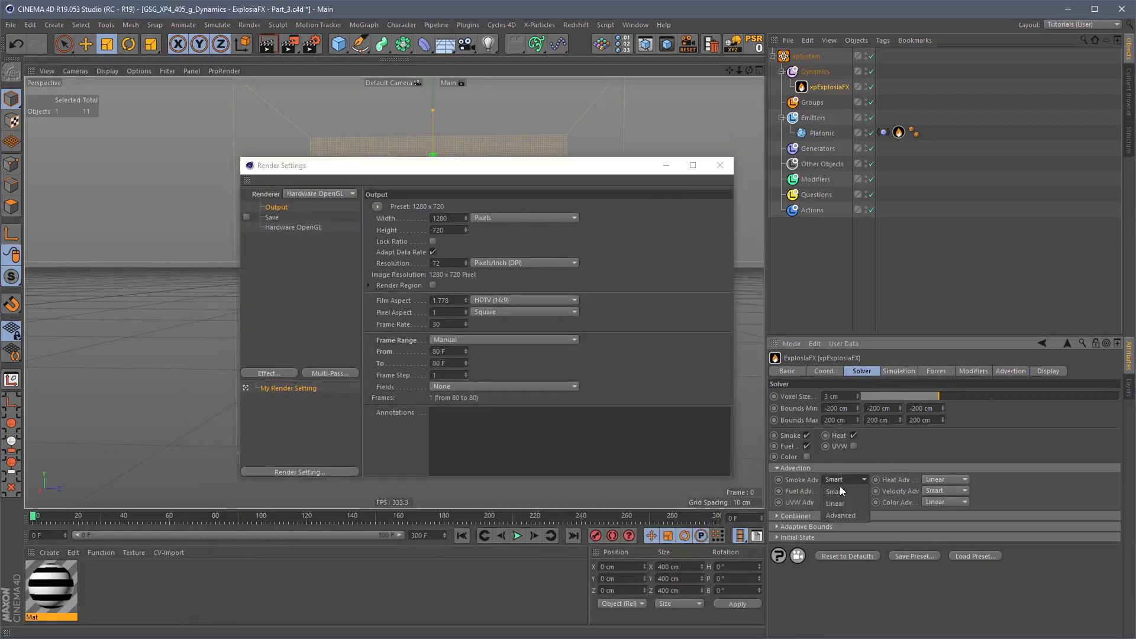
pyautogui.click(844, 524)
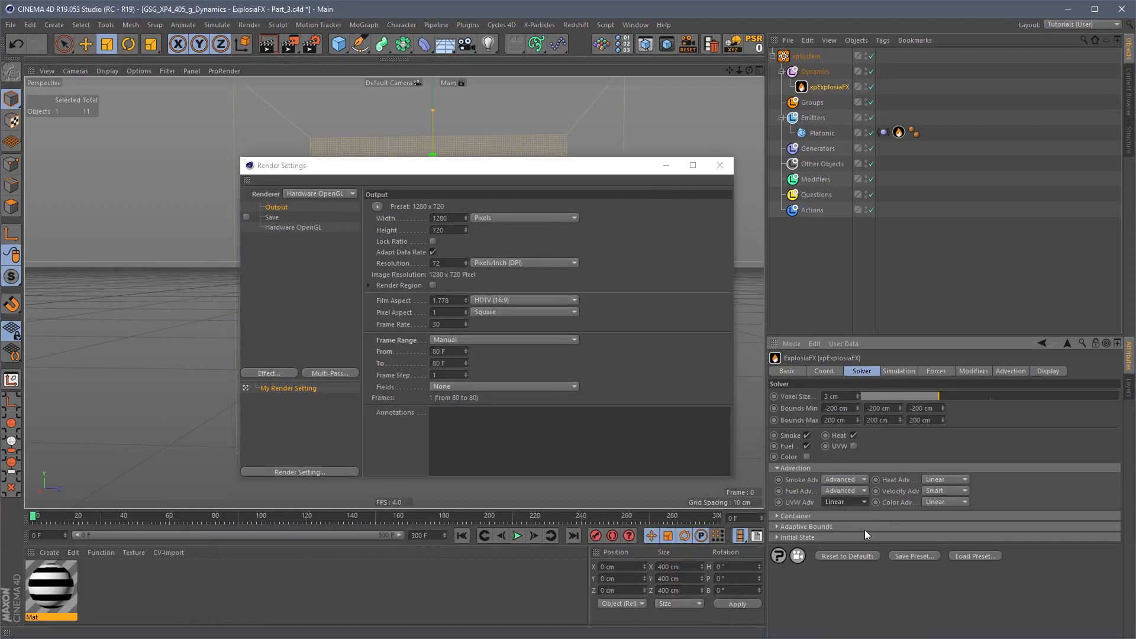
pyautogui.click(953, 479)
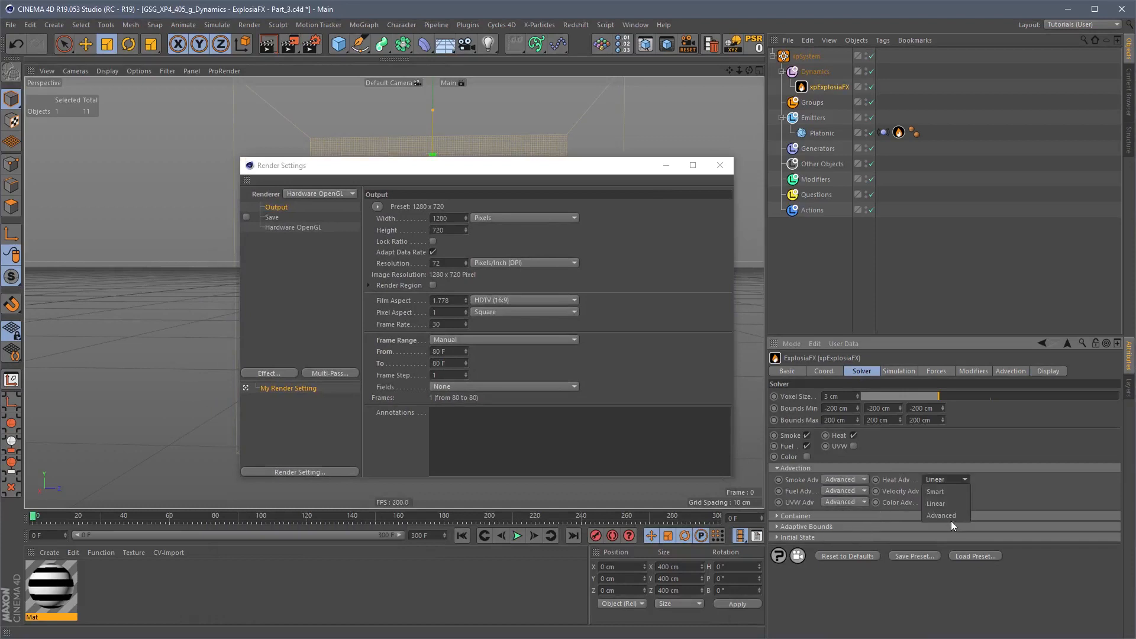
pyautogui.click(950, 521)
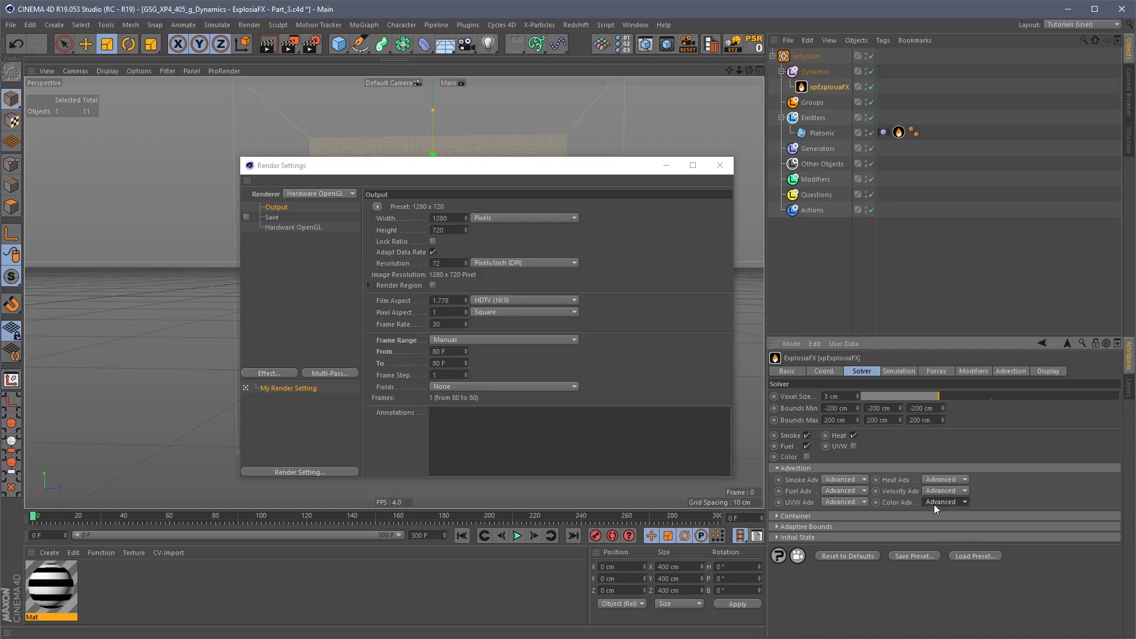
pyautogui.click(290, 43)
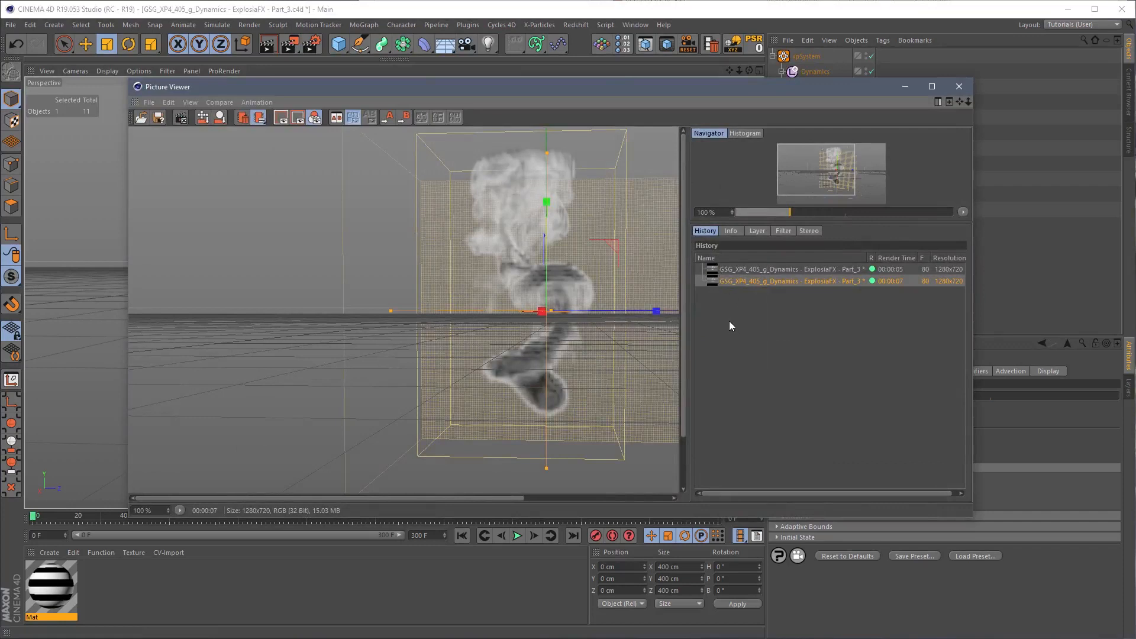
pyautogui.hotkey('shift', 'r')
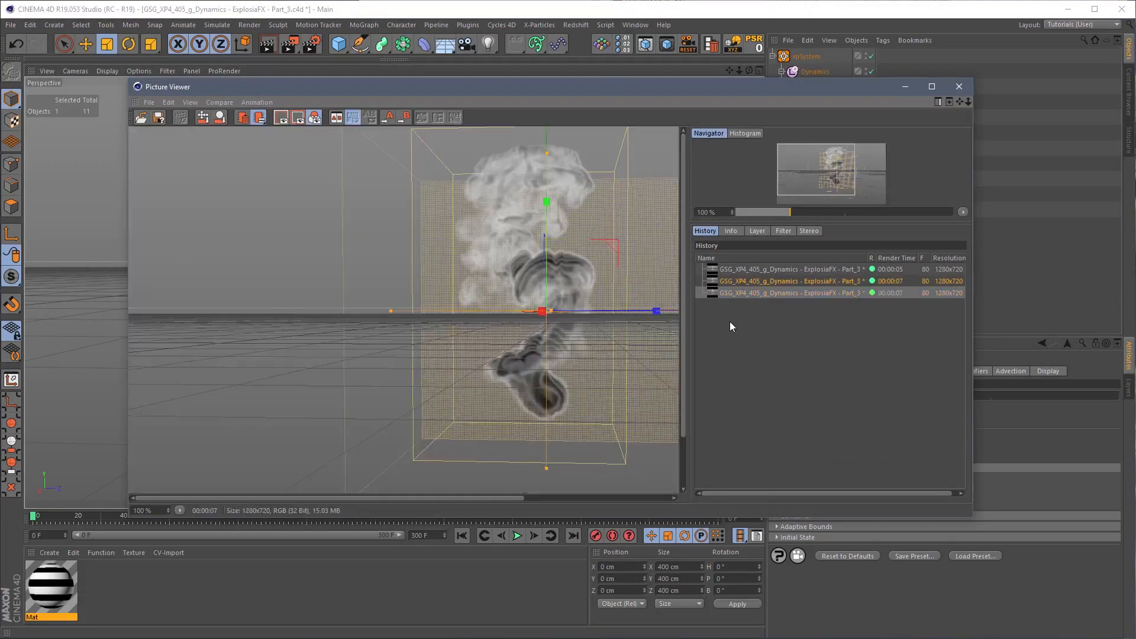
# Step: Compare the smoke detail of the second and third frame 80 renders in the Picture Viewer
pyautogui.click(751, 281)
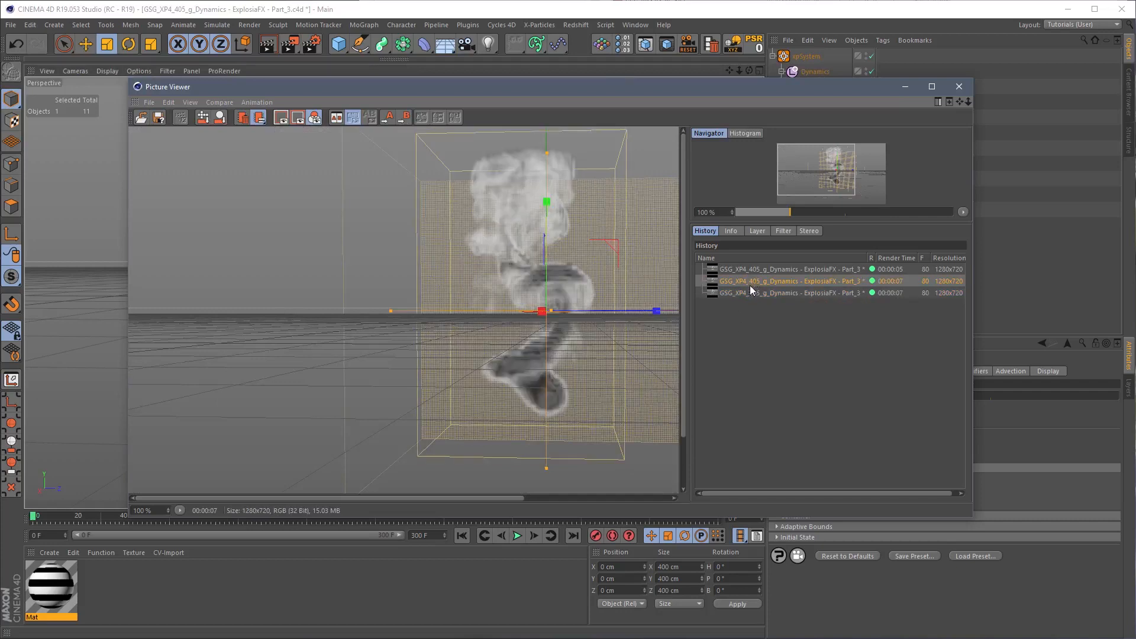
pyautogui.click(749, 290)
pyautogui.click(753, 280)
pyautogui.click(751, 291)
pyautogui.click(751, 293)
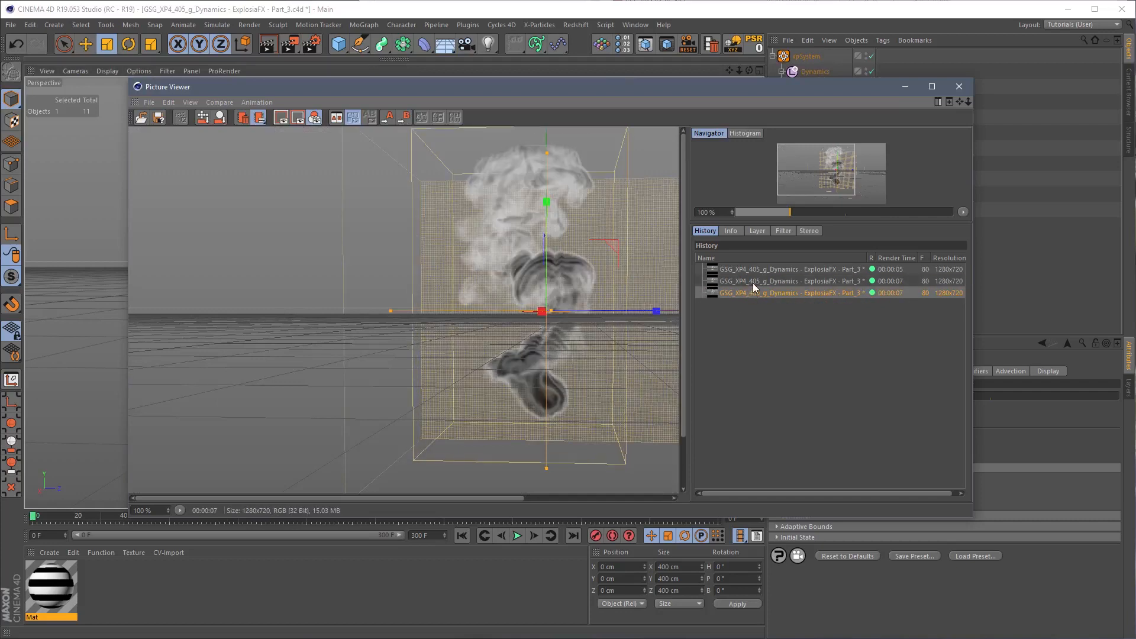
pyautogui.click(754, 283)
pyautogui.click(753, 290)
pyautogui.click(757, 282)
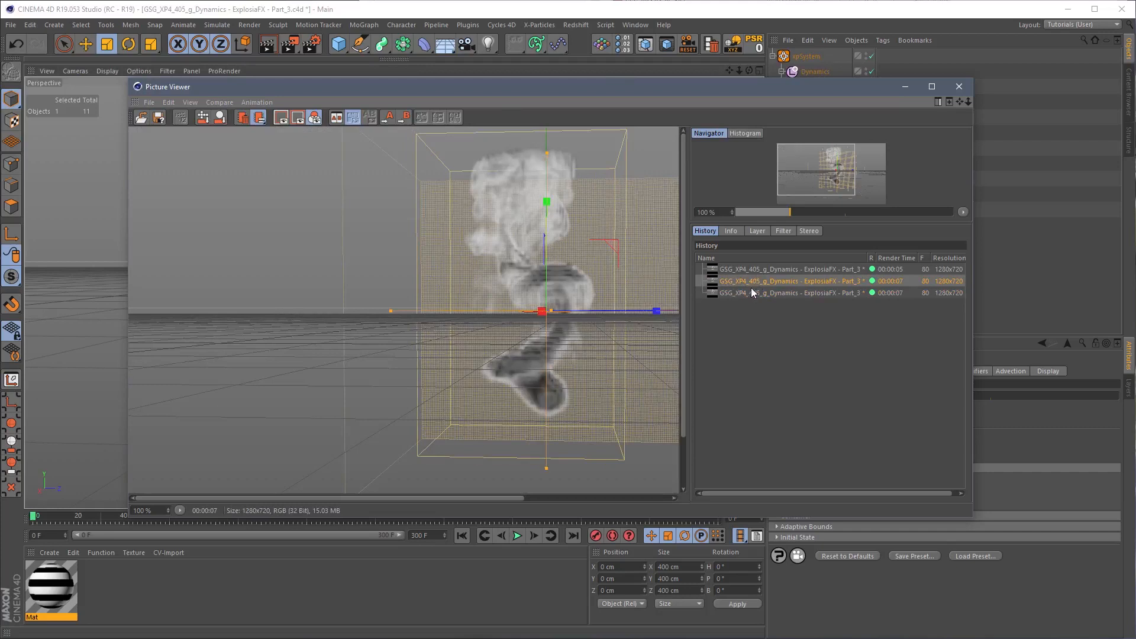
pyautogui.click(752, 293)
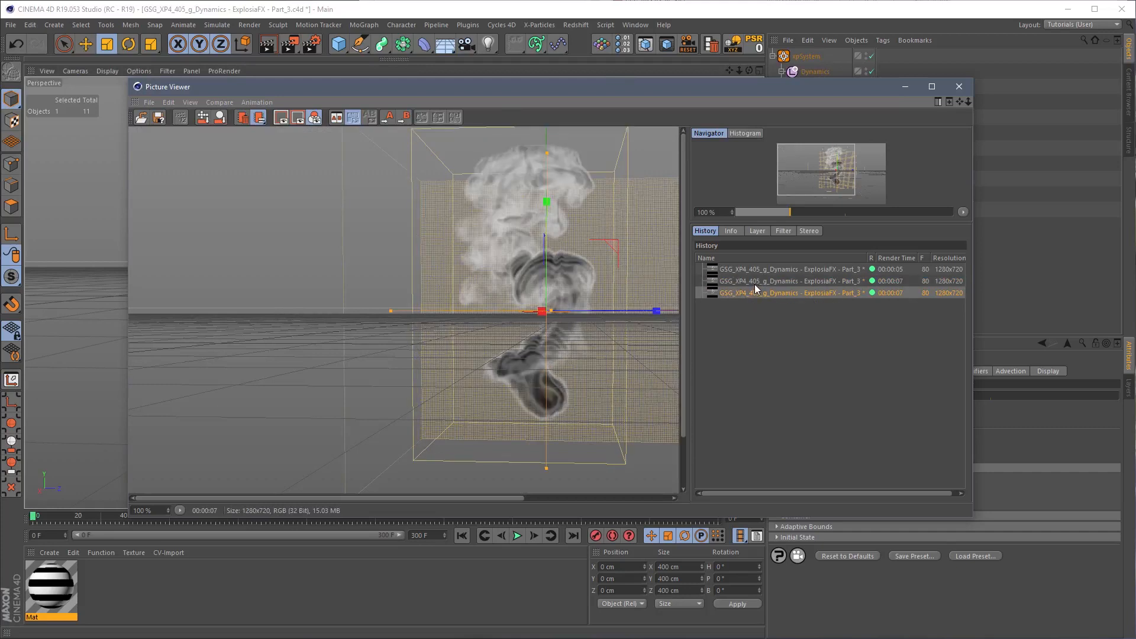
# Step: Recheck the third frame 80 render against the second for smoke detail, and close the Picture Viewer
pyautogui.click(757, 279)
pyautogui.click(754, 290)
pyautogui.click(758, 281)
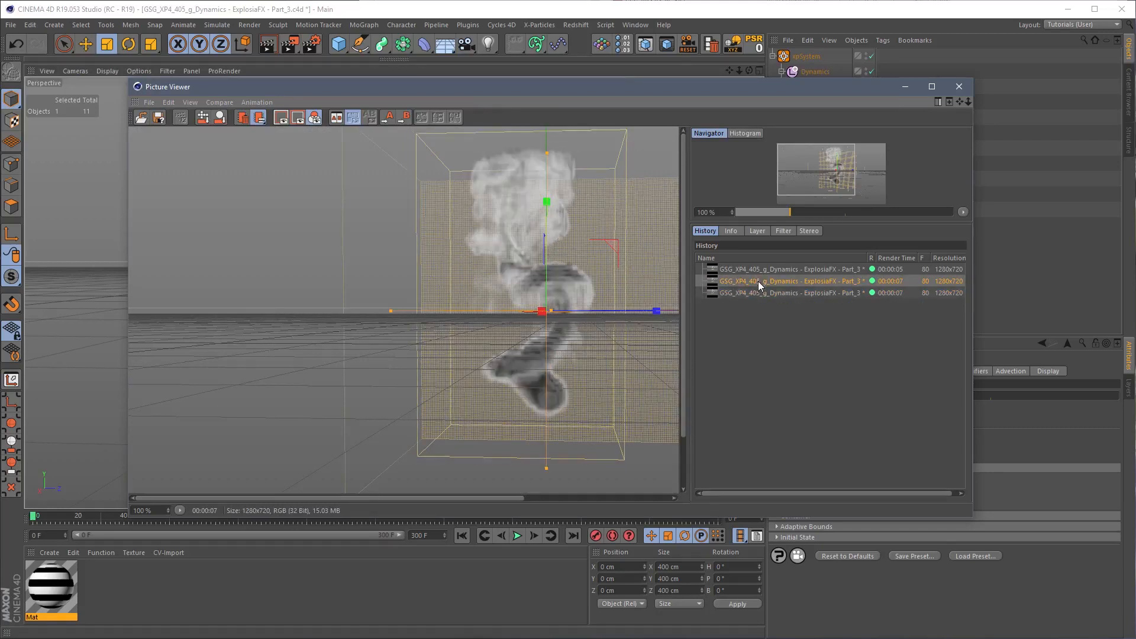
pyautogui.click(753, 291)
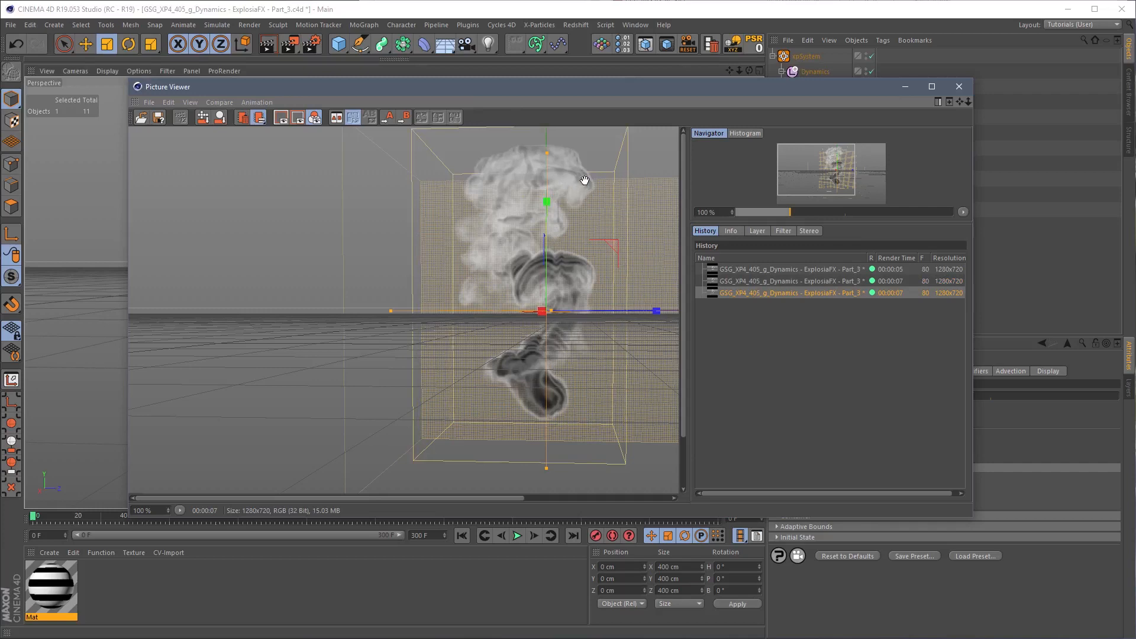
pyautogui.click(747, 280)
pyautogui.click(748, 289)
pyautogui.click(755, 278)
pyautogui.click(755, 289)
pyautogui.click(959, 86)
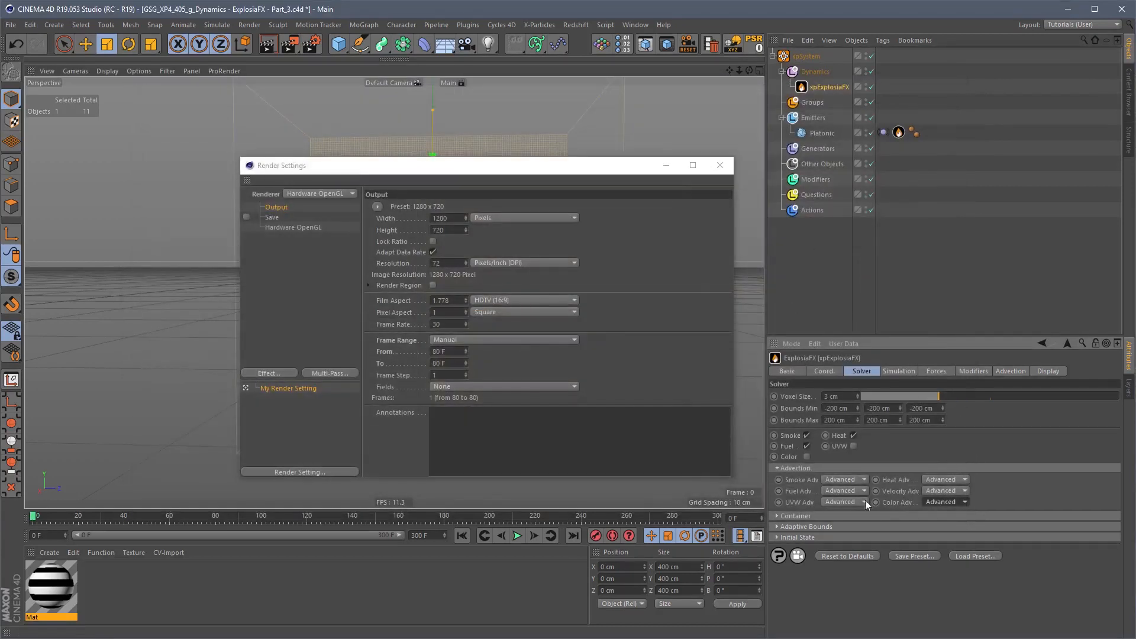
# Step: Reset all six of xpExplosiaFX's advection modes to their defaults
pyautogui.click(894, 500)
pyautogui.keyDown('shift'); pyautogui.click(809, 479); pyautogui.keyUp('shift')
pyautogui.rightClick(808, 478)
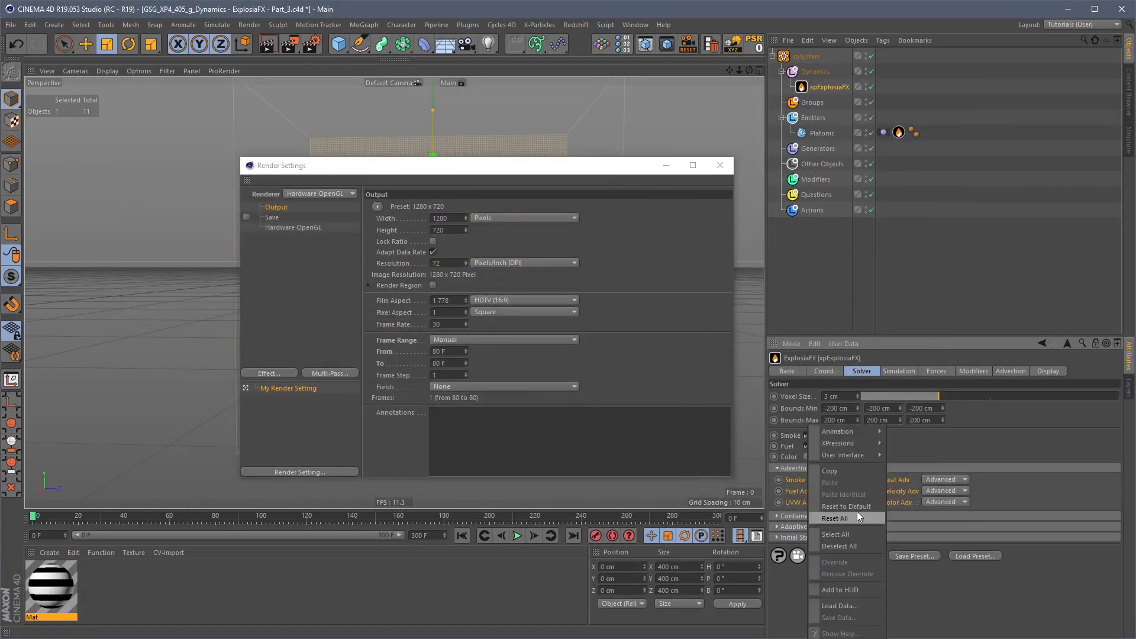
pyautogui.click(857, 516)
# Step: Set xpExplosiaFX's Heat, Color, Fuel and UVW advection to Smart, and render frame 80 again
pyautogui.click(948, 479)
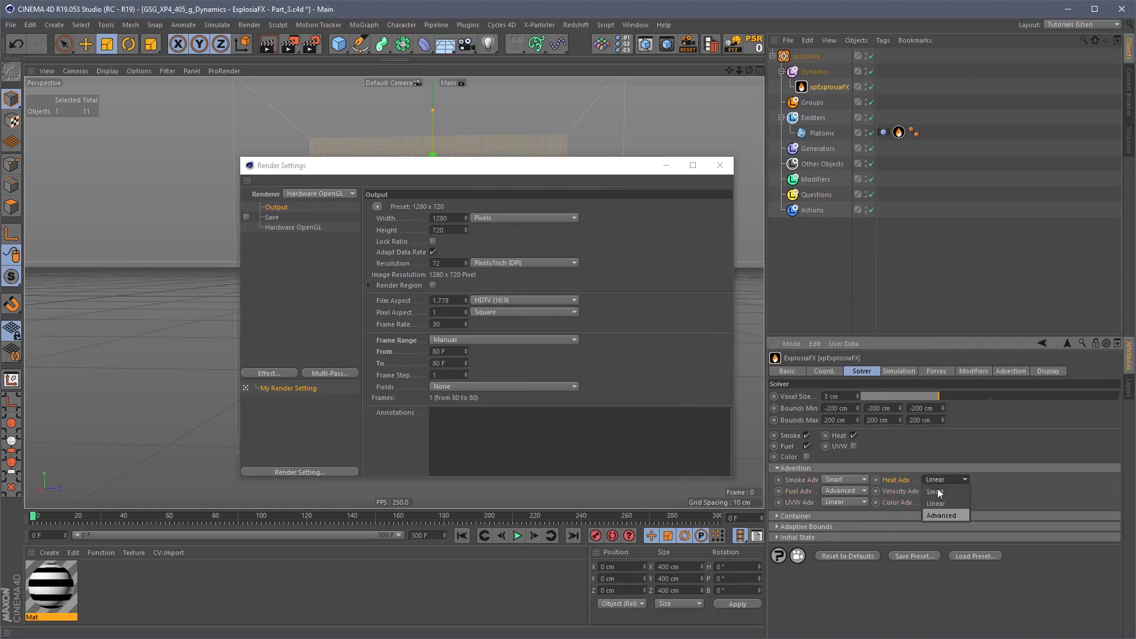
pyautogui.click(941, 492)
pyautogui.click(939, 490)
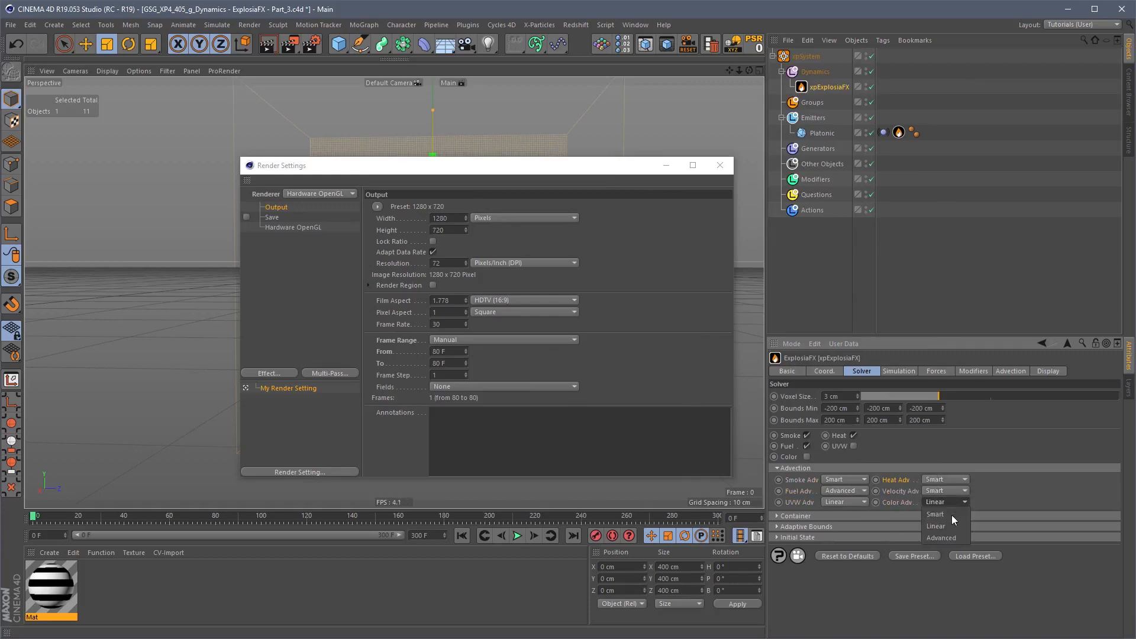
pyautogui.click(850, 477)
pyautogui.click(845, 493)
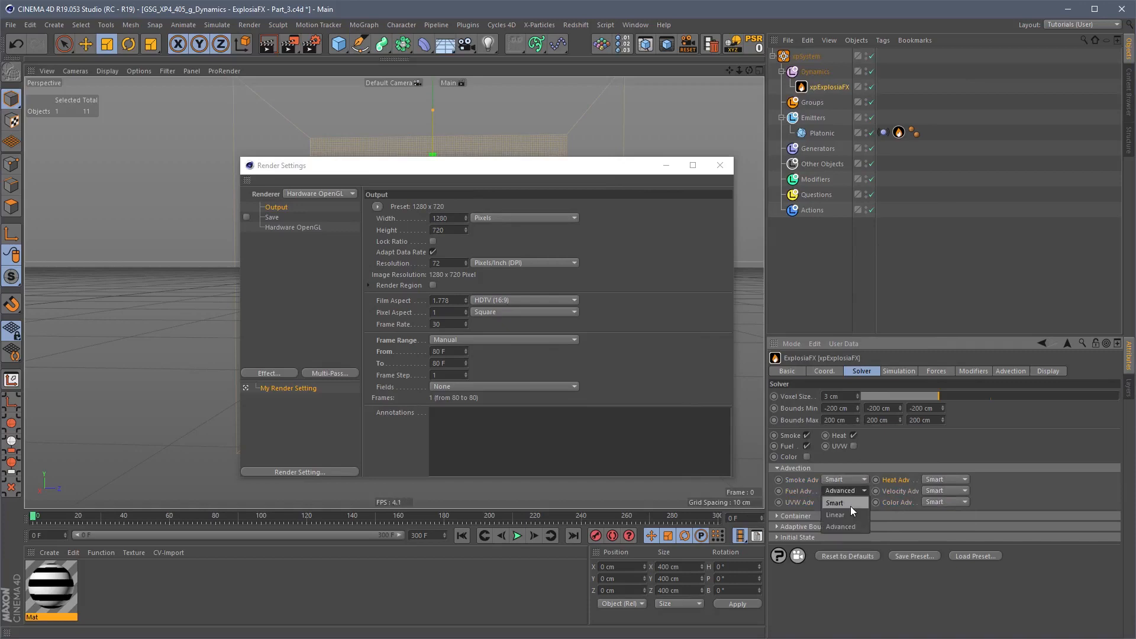
pyautogui.click(851, 504)
pyautogui.click(852, 503)
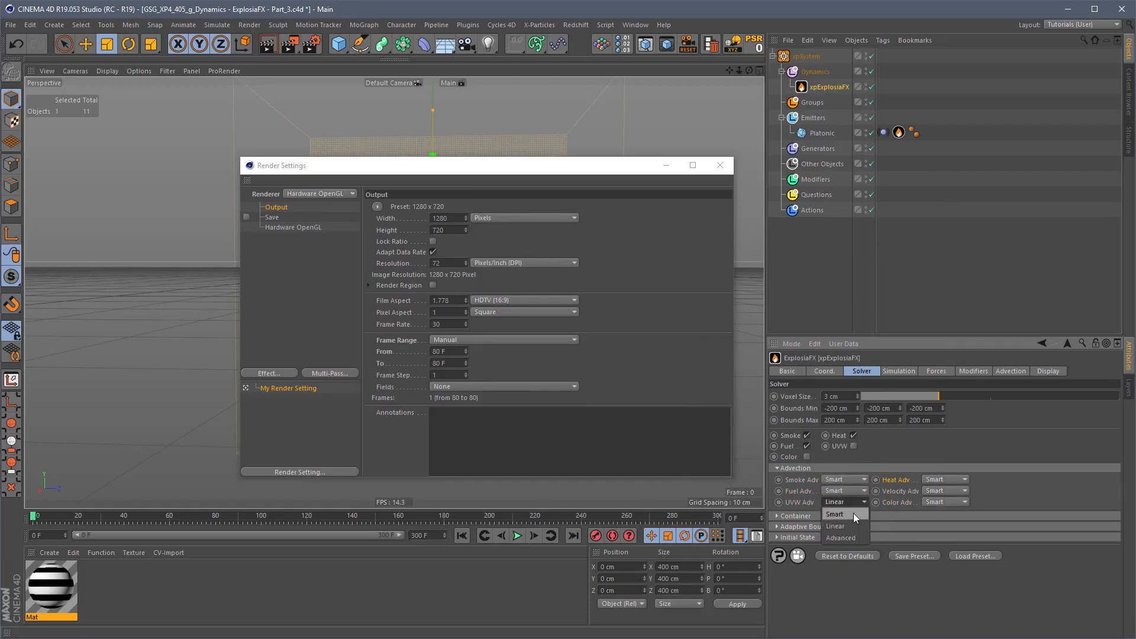
pyautogui.click(290, 45)
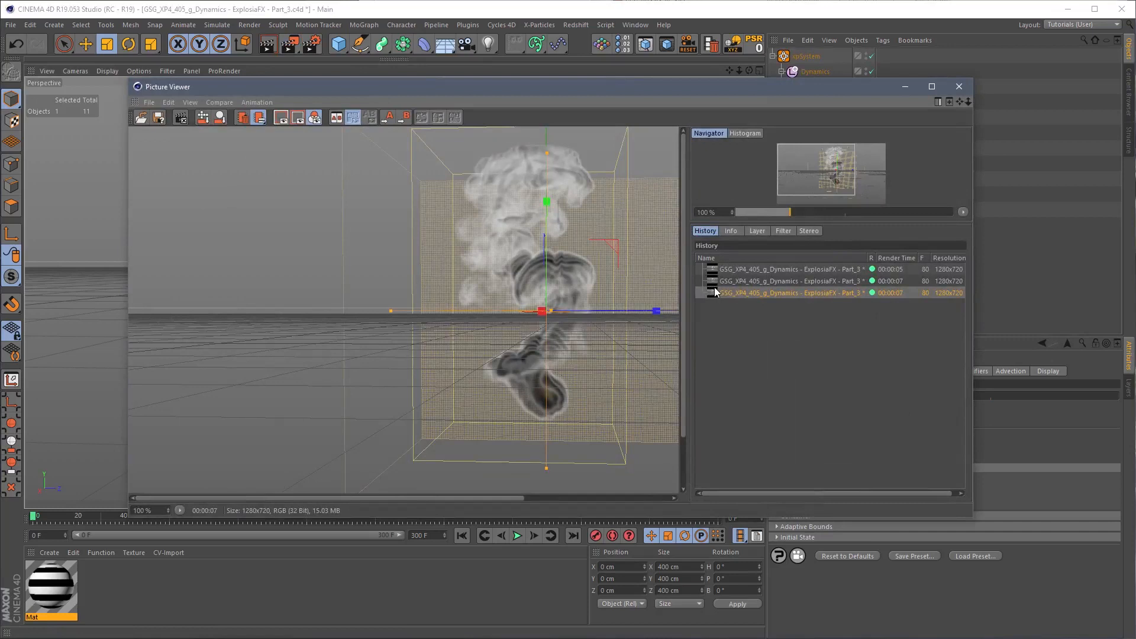
pyautogui.hotkey('shift', 'r')
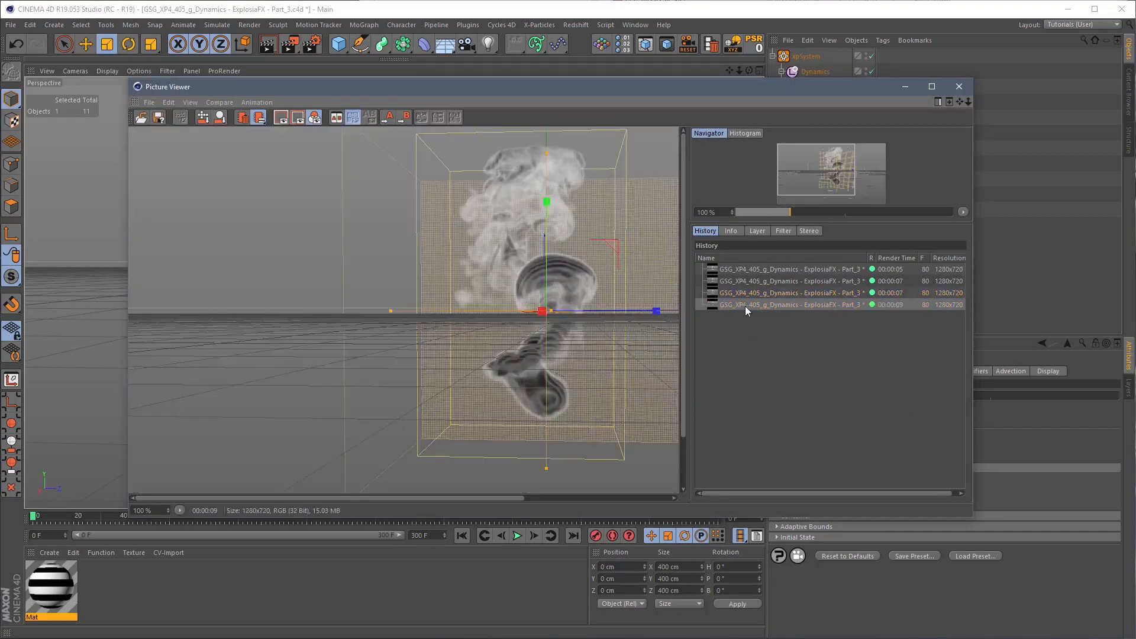
# Step: Compare the smoke detail of the third and fourth frame 80 renders in the Picture Viewer
pyautogui.click(757, 295)
pyautogui.click(759, 305)
pyautogui.click(762, 293)
pyautogui.click(760, 306)
pyautogui.click(762, 295)
pyautogui.click(762, 304)
pyautogui.click(763, 295)
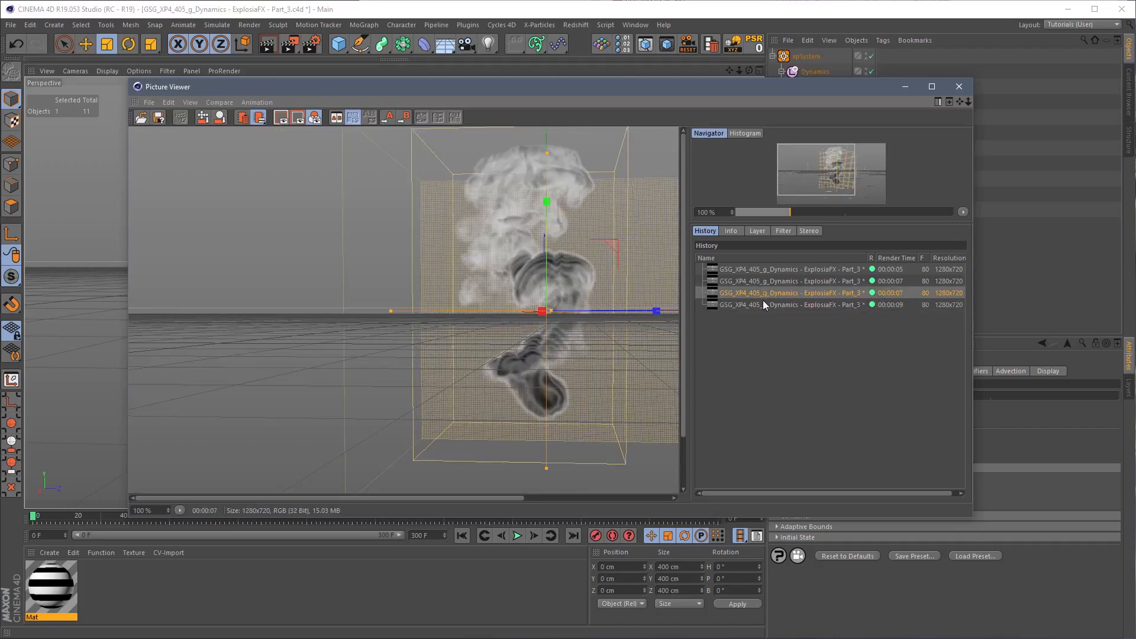
pyautogui.click(763, 303)
pyautogui.click(764, 294)
pyautogui.click(763, 304)
pyautogui.click(764, 293)
pyautogui.click(763, 304)
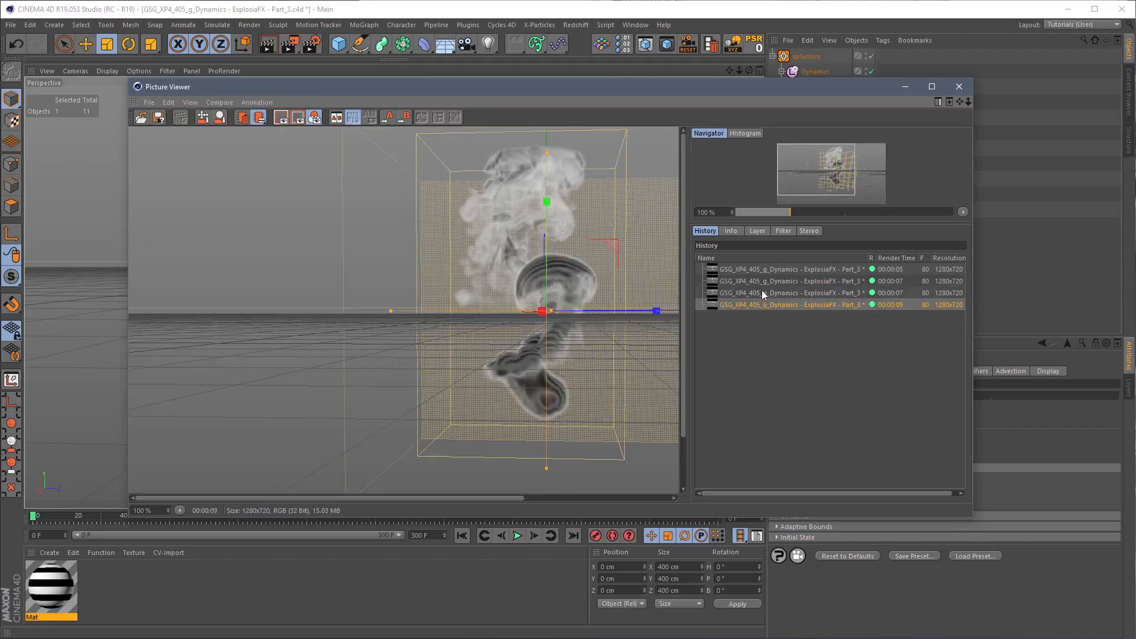
pyautogui.click(762, 291)
pyautogui.click(762, 304)
pyautogui.click(762, 292)
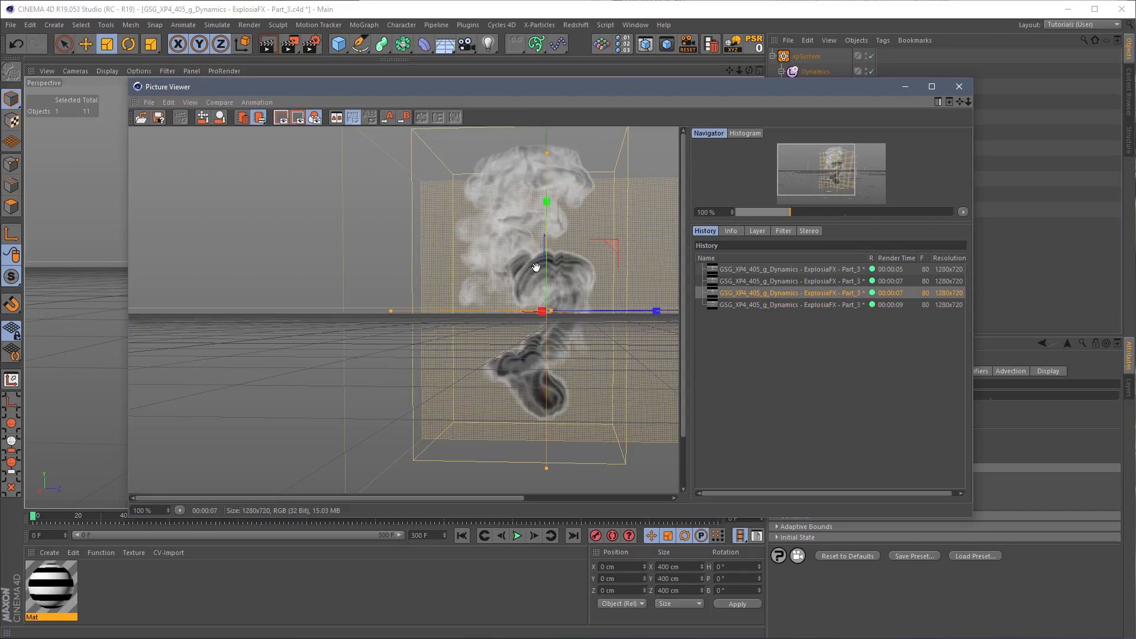
# Step: Review all four frame 80 renders one after another, and close the Picture Viewer
pyautogui.click(734, 303)
pyautogui.click(743, 291)
pyautogui.click(746, 282)
pyautogui.click(746, 271)
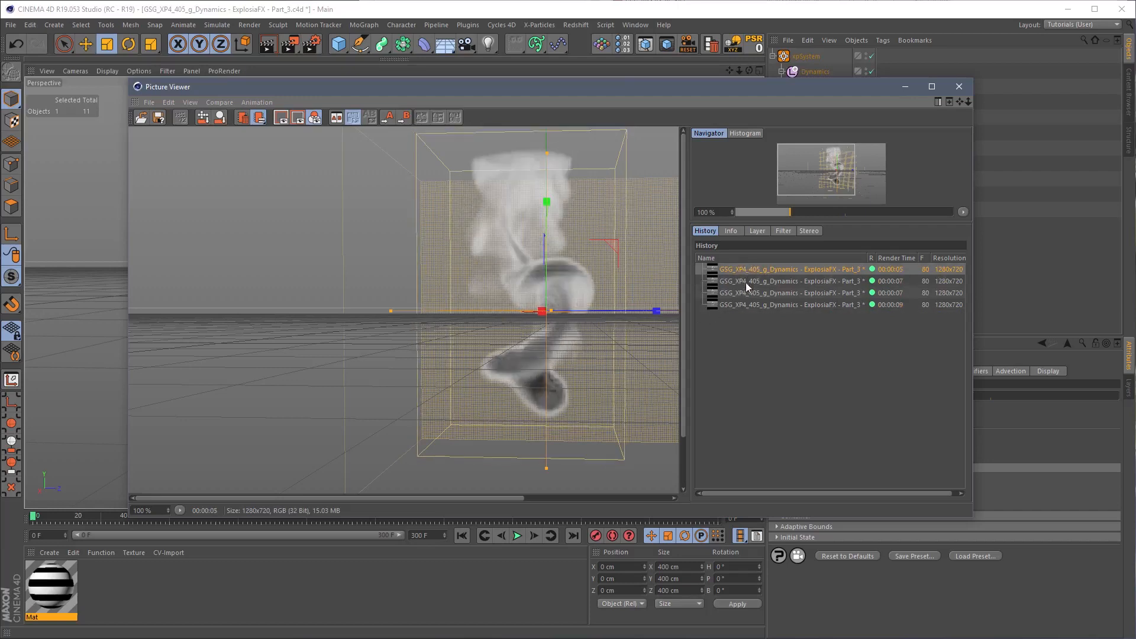
pyautogui.click(745, 282)
pyautogui.click(749, 293)
pyautogui.click(751, 305)
pyautogui.click(959, 87)
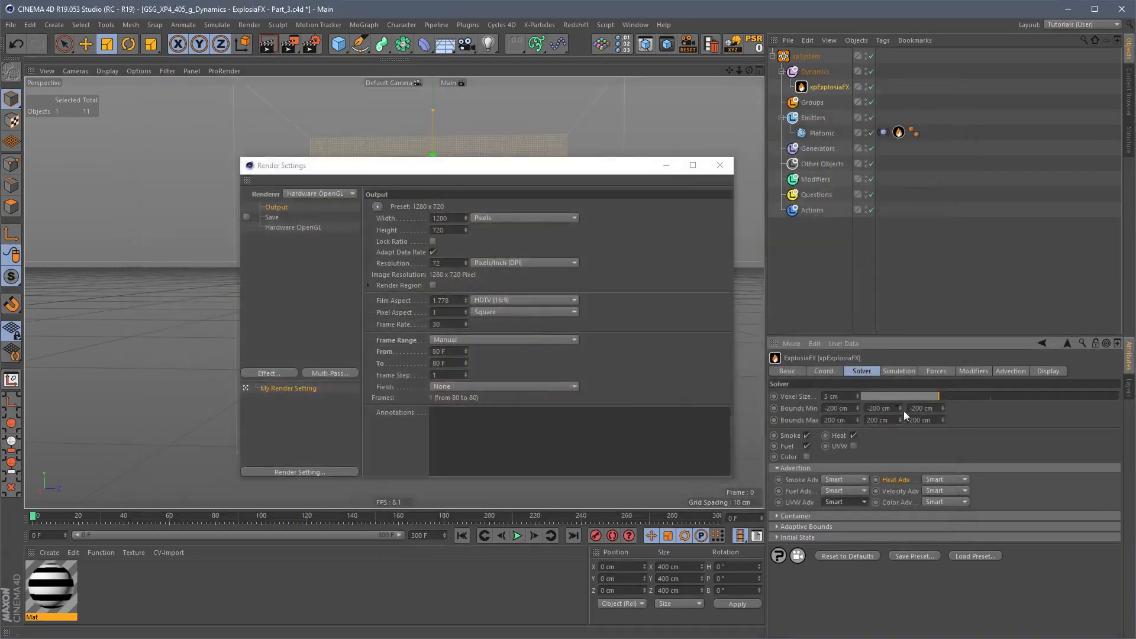
# Step: Return all of xpExplosiaFX's advection modes to their defaults, and close the Render Settings
pyautogui.keyDown('shift'); pyautogui.click(898, 501); pyautogui.keyUp('shift')
pyautogui.rightClick(892, 482)
pyautogui.click(936, 503)
pyautogui.click(720, 165)
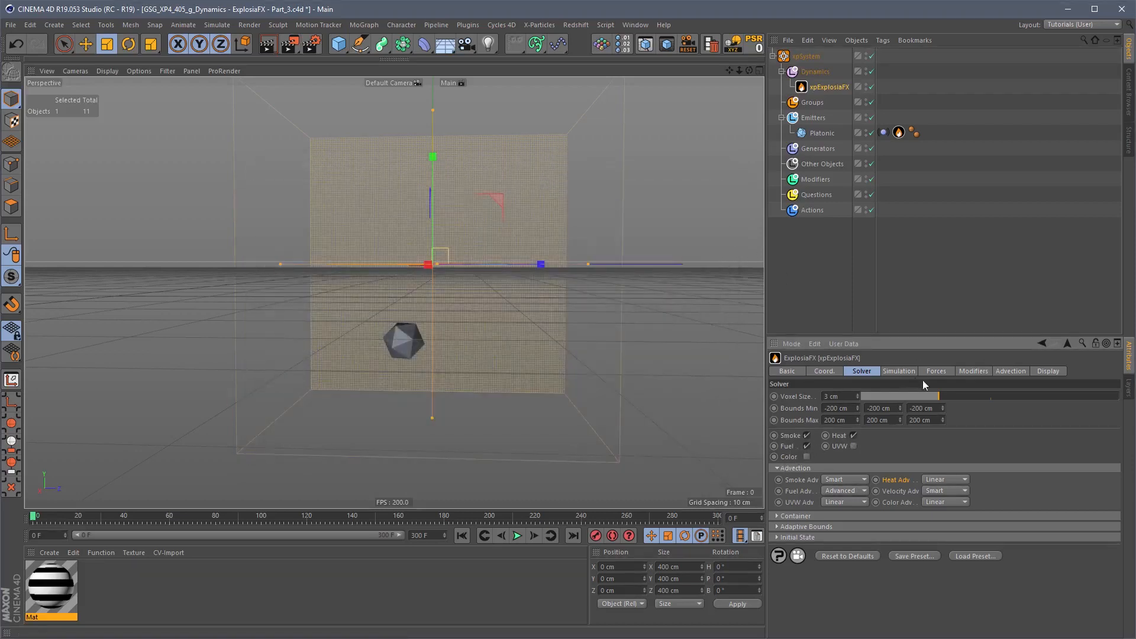
# Step: View xpExplosiaFX's particle advection settings, and delete the striped material from the scene
pyautogui.click(1009, 373)
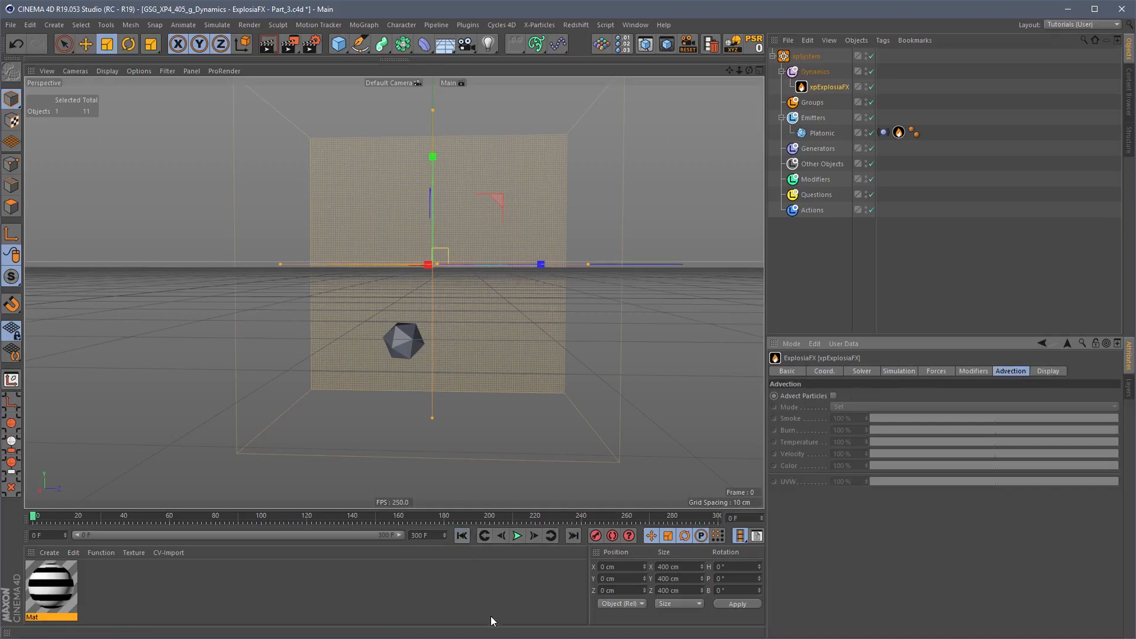
pyautogui.click(70, 586)
pyautogui.press('Delete')
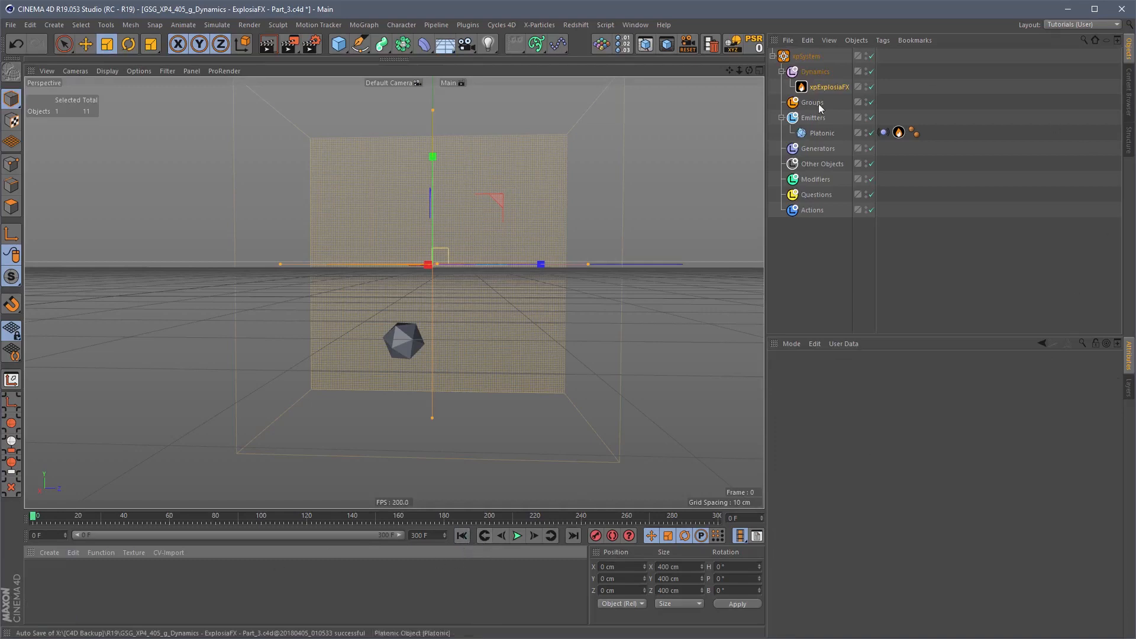
# Step: Play the smoke simulation with xpExplosiaFX's default advection modes, and rewind it to frame 0
pyautogui.click(830, 89)
pyautogui.click(863, 372)
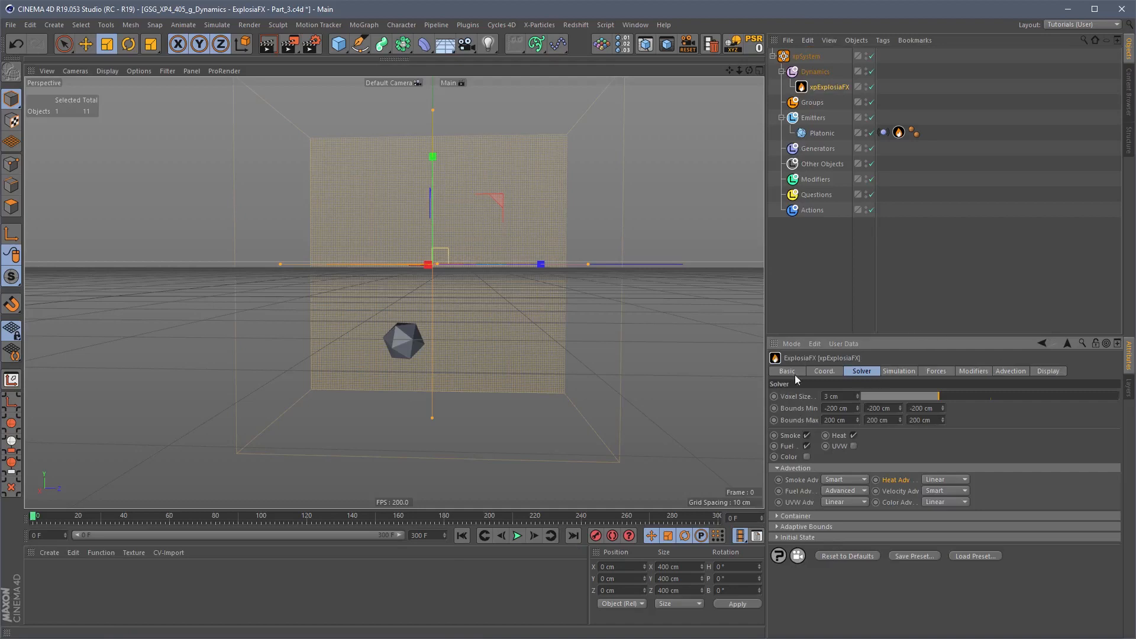
pyautogui.click(512, 535)
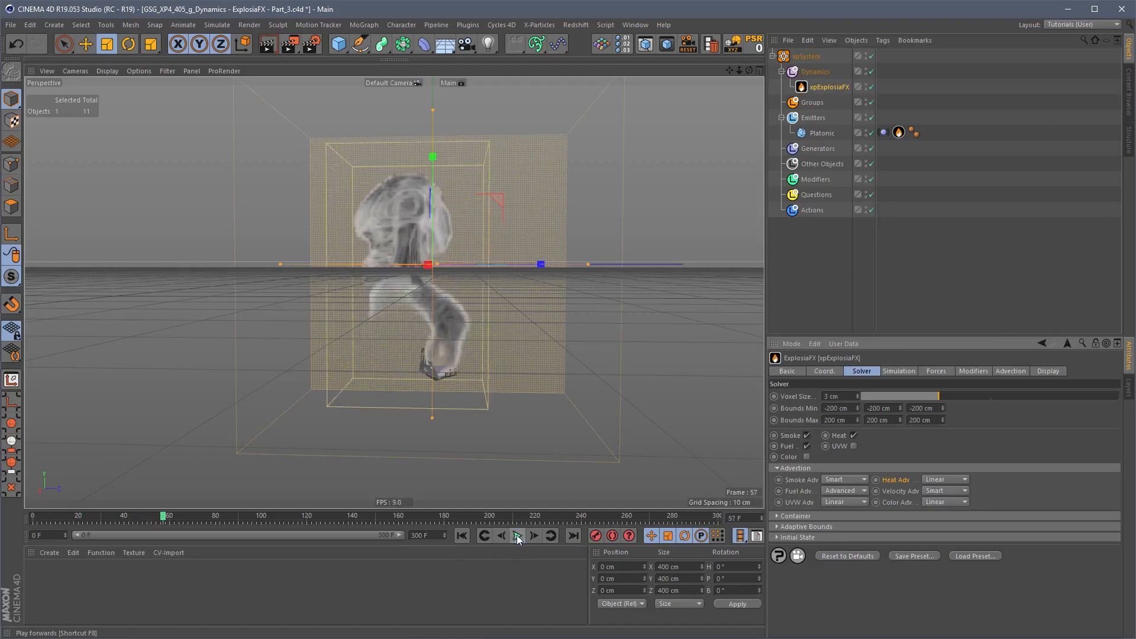
pyautogui.click(464, 535)
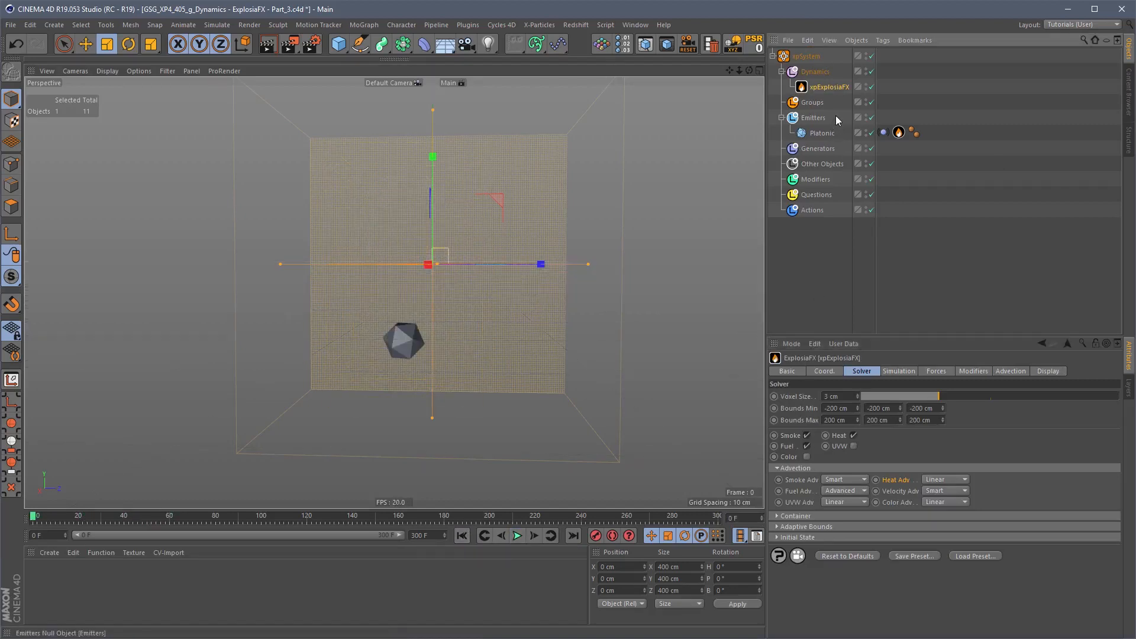
pyautogui.click(819, 131)
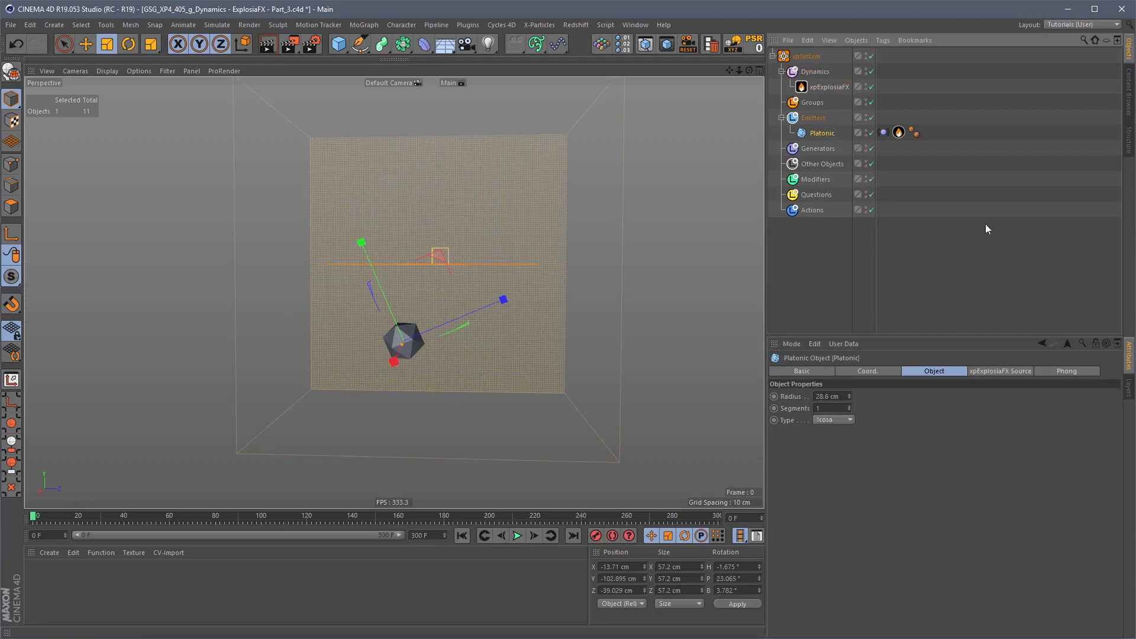
pyautogui.click(828, 87)
pyautogui.click(1010, 371)
pyautogui.click(974, 371)
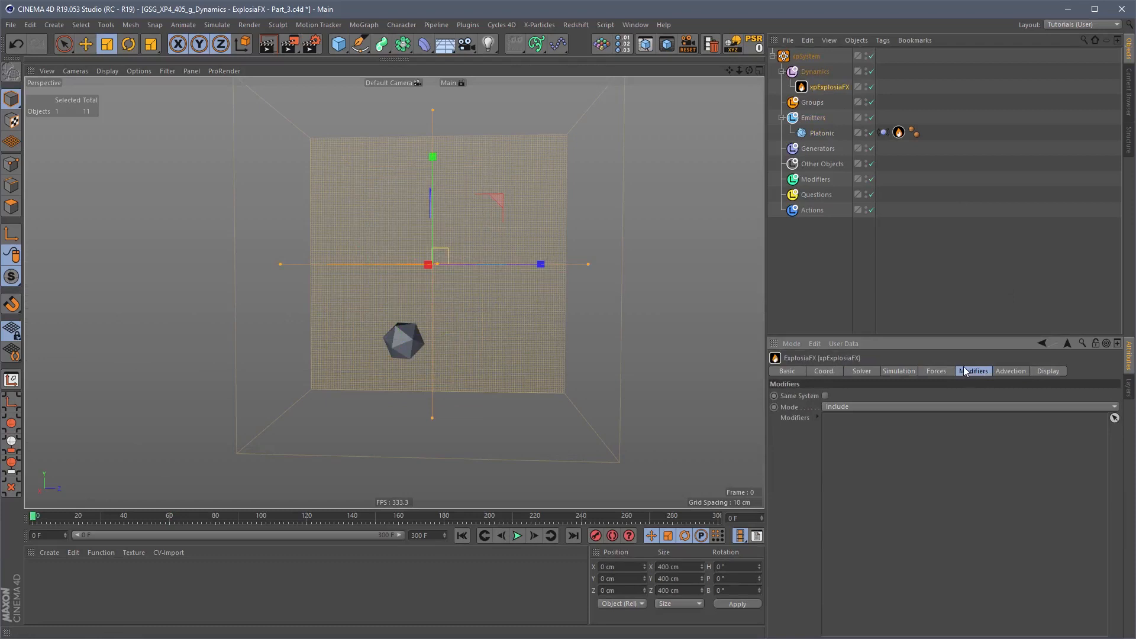
# Step: Disable the Platonic object, and create an X-Particles emitter in the Emitters folder
pyautogui.click(814, 118)
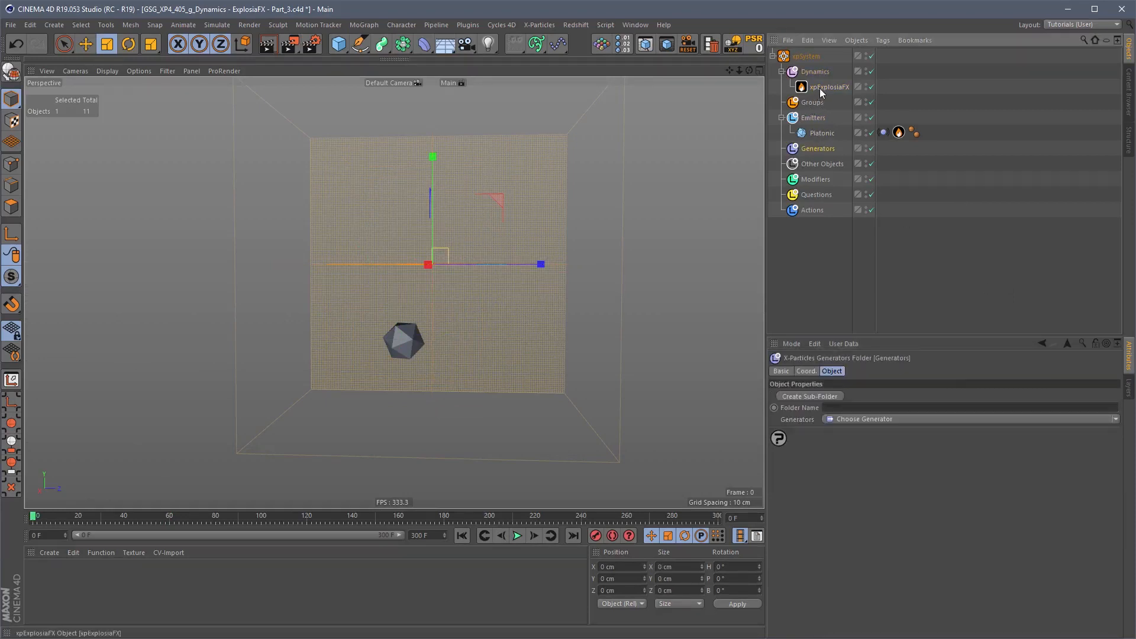
pyautogui.click(871, 132)
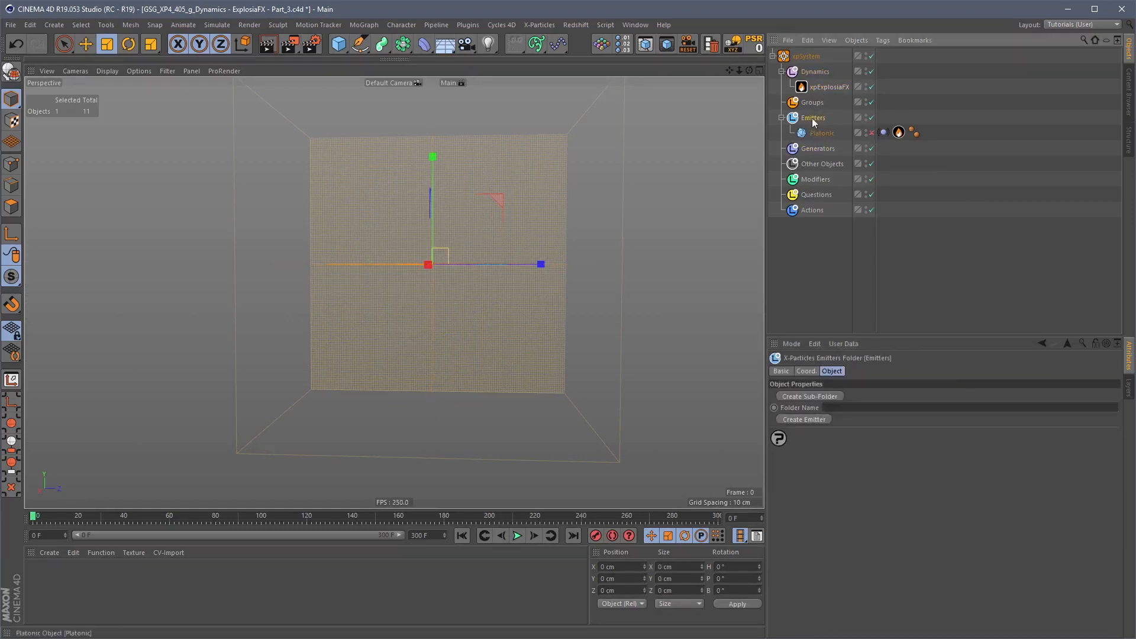
pyautogui.click(804, 419)
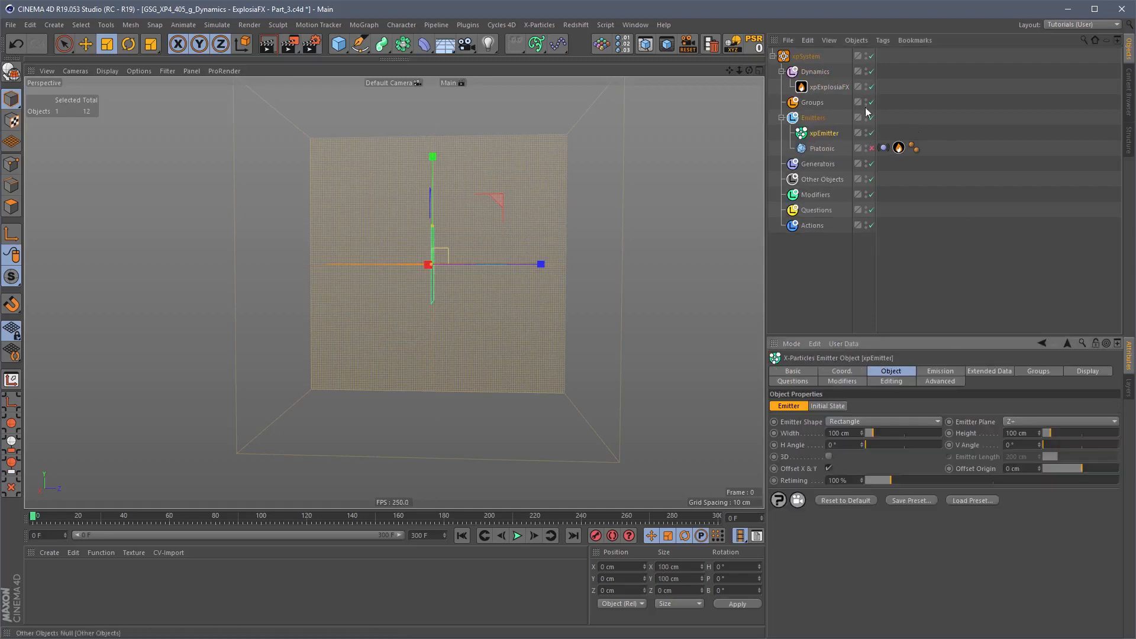
# Step: Give the emitter a Circle shape with a disc radius of about 14.5 cm, and move it to about -124 cm along Z
pyautogui.click(849, 420)
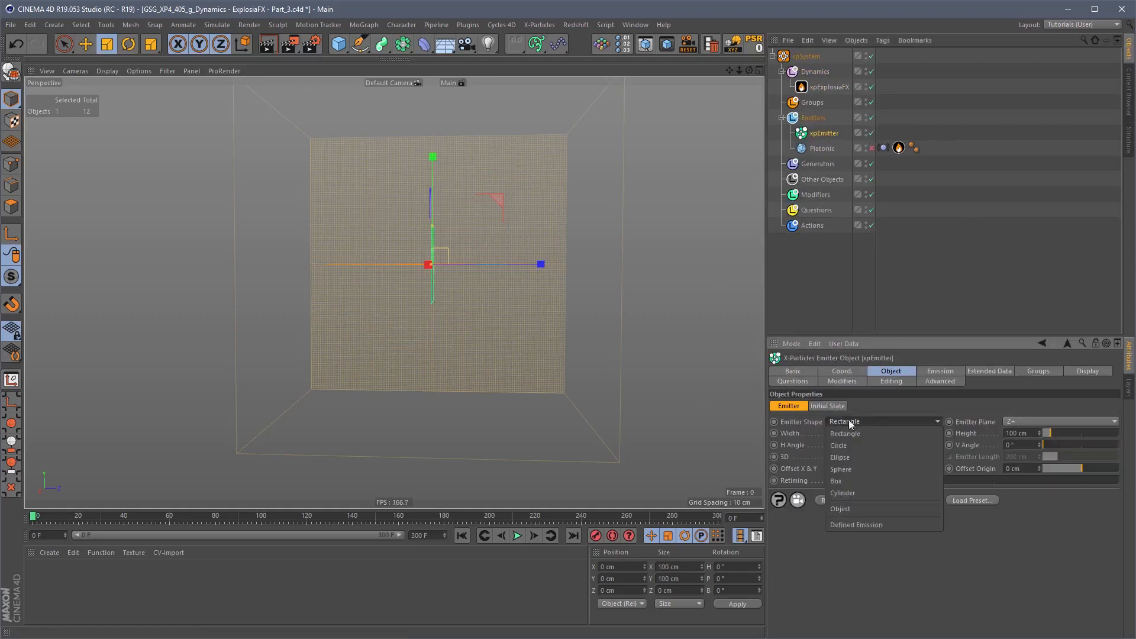
pyautogui.click(850, 448)
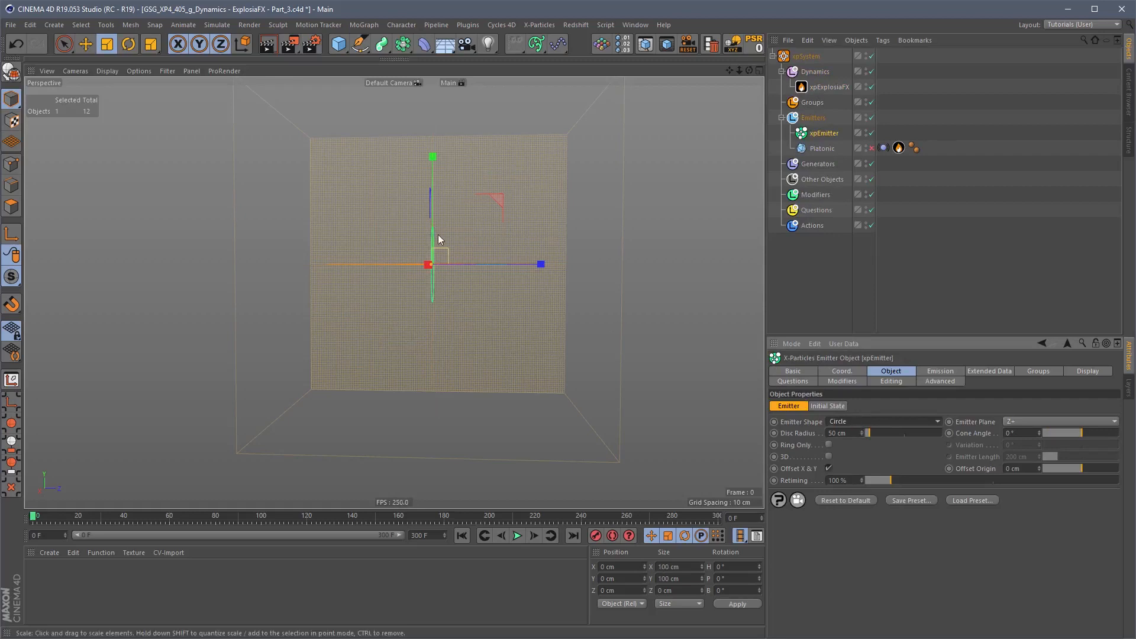
pyautogui.press('e')
pyautogui.moveTo(505, 268); pyautogui.dragTo(459, 270)
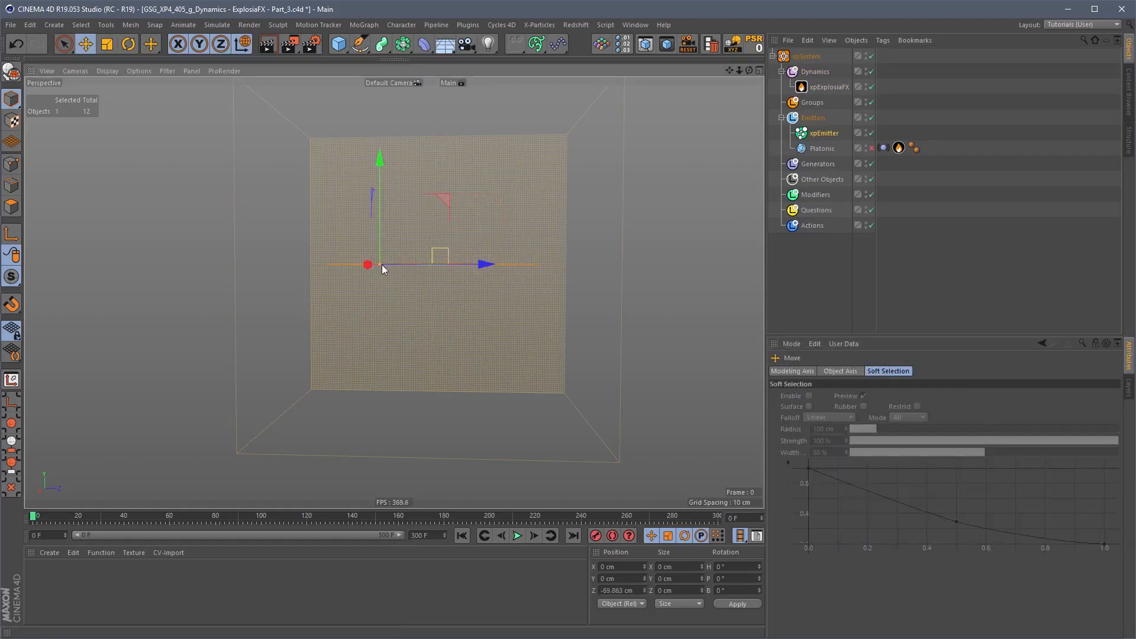
pyautogui.keyDown('alt'); pyautogui.moveTo(393, 266); pyautogui.dragTo(428, 282); pyautogui.keyUp('alt')
# Step: Turn off xpSystem's Icon in Viewport, and turn on Only Modifiers in Same System and Only Deformers in Same System
pyautogui.click(806, 55)
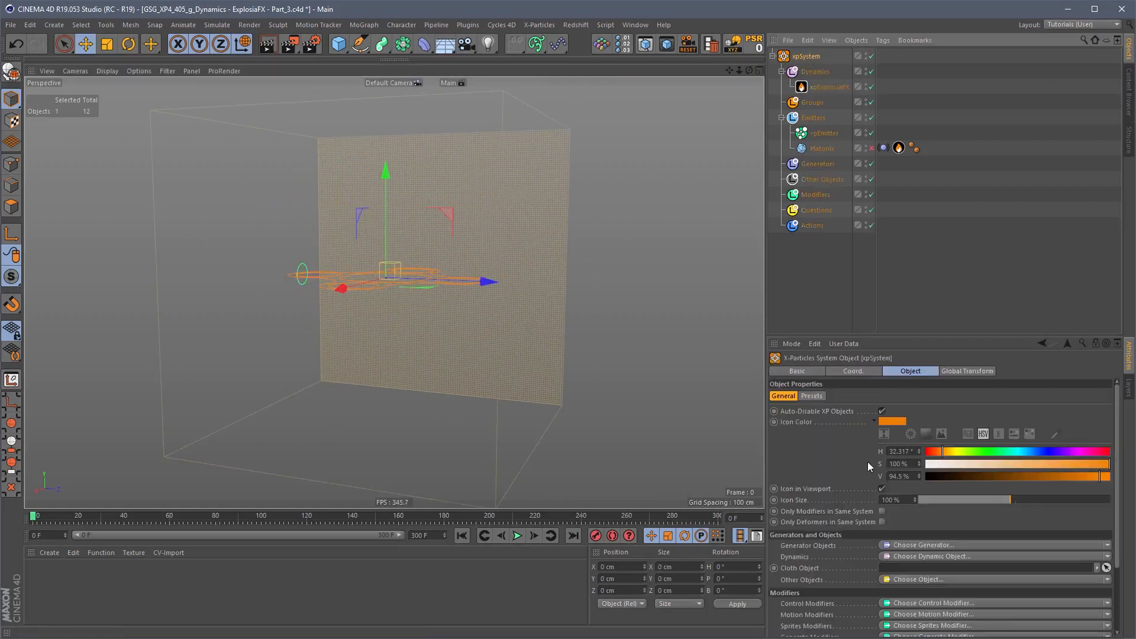
pyautogui.click(882, 489)
pyautogui.click(882, 512)
pyautogui.click(882, 522)
# Step: Move the emitter farther along negative Z to about -156 cm, near the edge of the xpExplosiaFX bounds
pyautogui.keyDown('alt'); pyautogui.moveTo(414, 284); pyautogui.dragTo(464, 255); pyautogui.keyUp('alt')
pyautogui.click(822, 133)
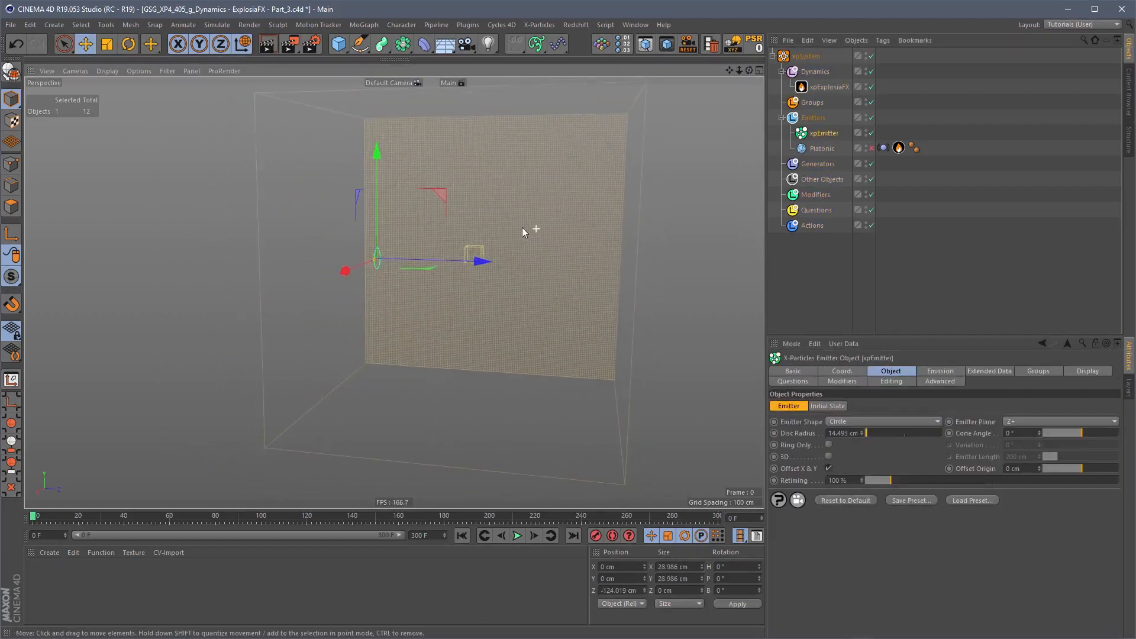
pyautogui.moveTo(522, 228)
pyautogui.keyDown('alt'); pyautogui.mouseDown()
pyautogui.moveTo(463, 249)
pyautogui.moveTo(530, 231)
pyautogui.mouseUp(); pyautogui.keyUp('alt')
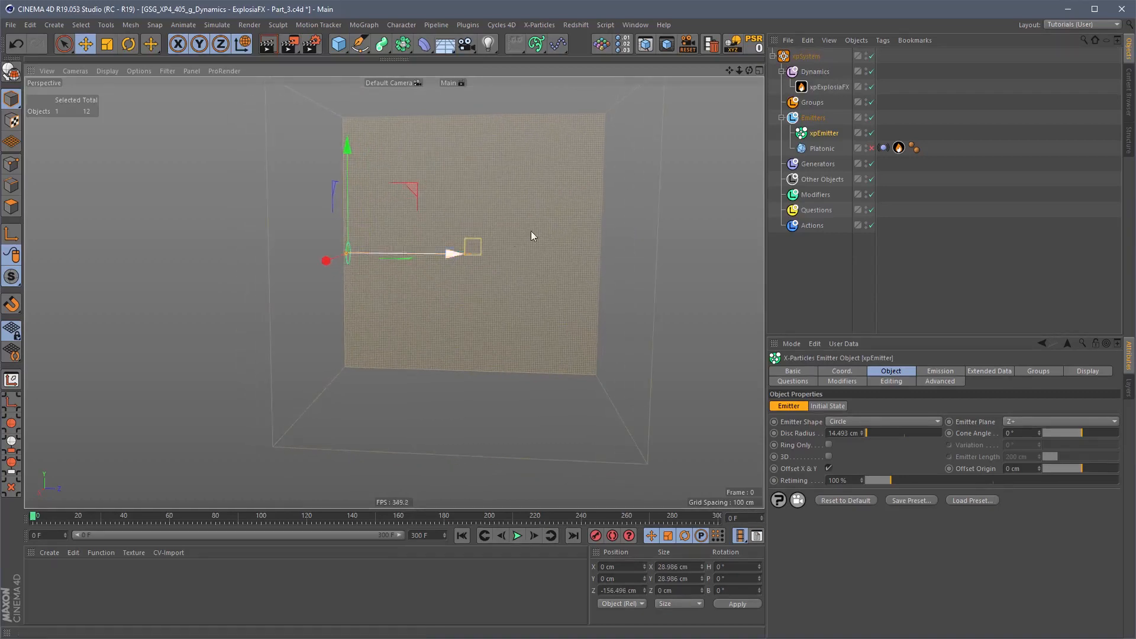
# Step: Set the emitter's particle Editor Display to Circle
pyautogui.rightClick(826, 134)
pyautogui.click(812, 136)
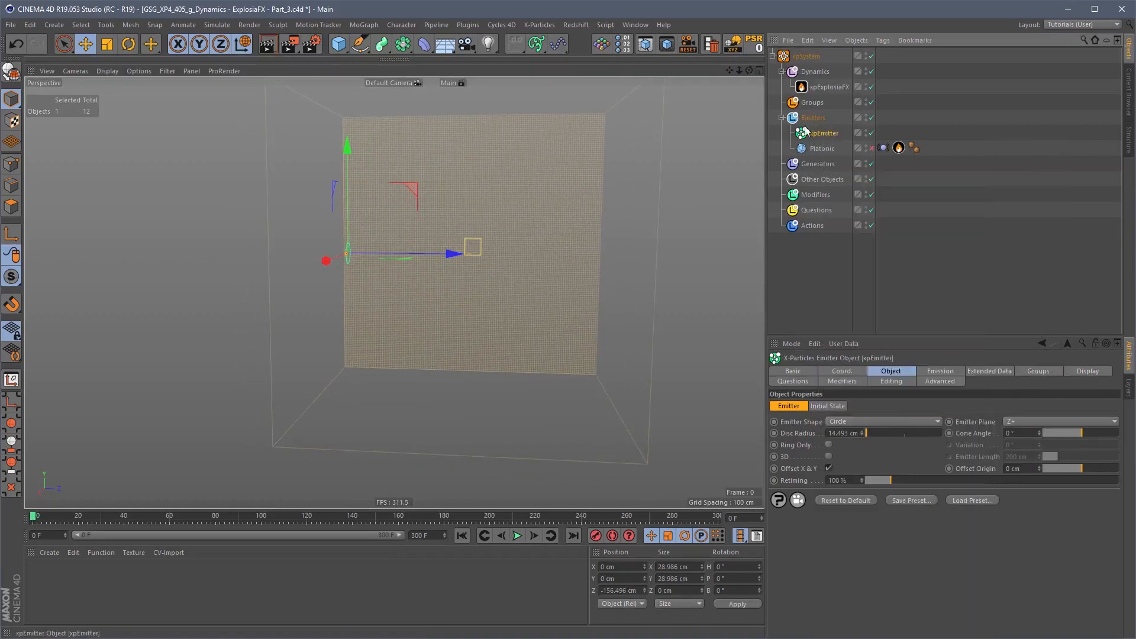
pyautogui.click(1070, 371)
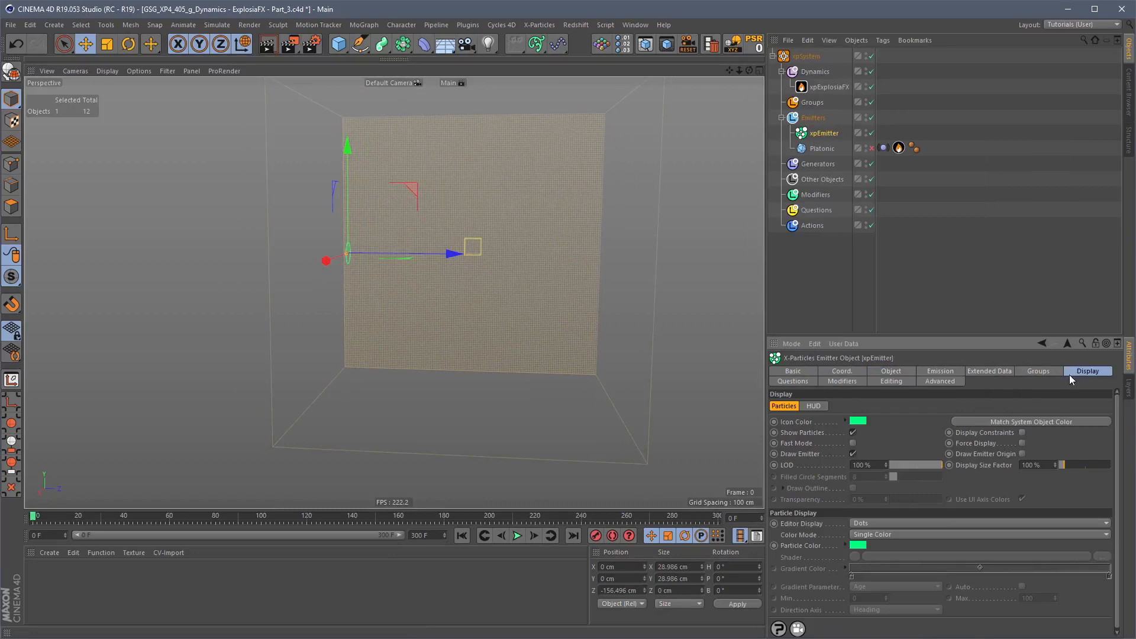
pyautogui.click(880, 523)
pyautogui.click(888, 429)
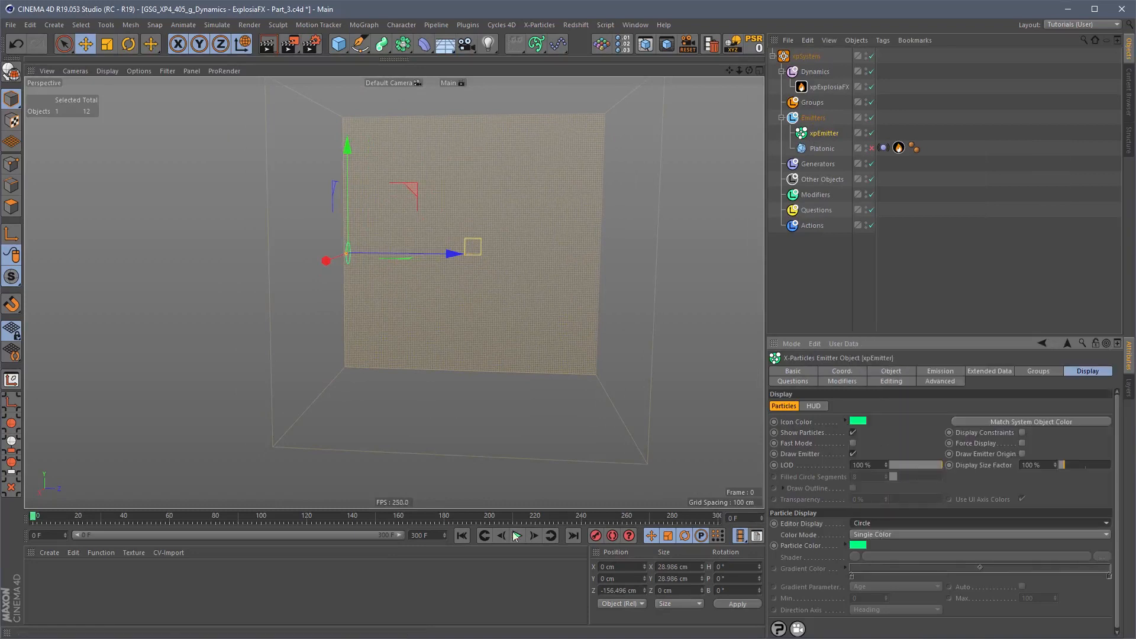
# Step: Preview the particle emission, and give the emitter's particles a Radius of 2 cm with a Variation of 0.5 cm
pyautogui.click(517, 536)
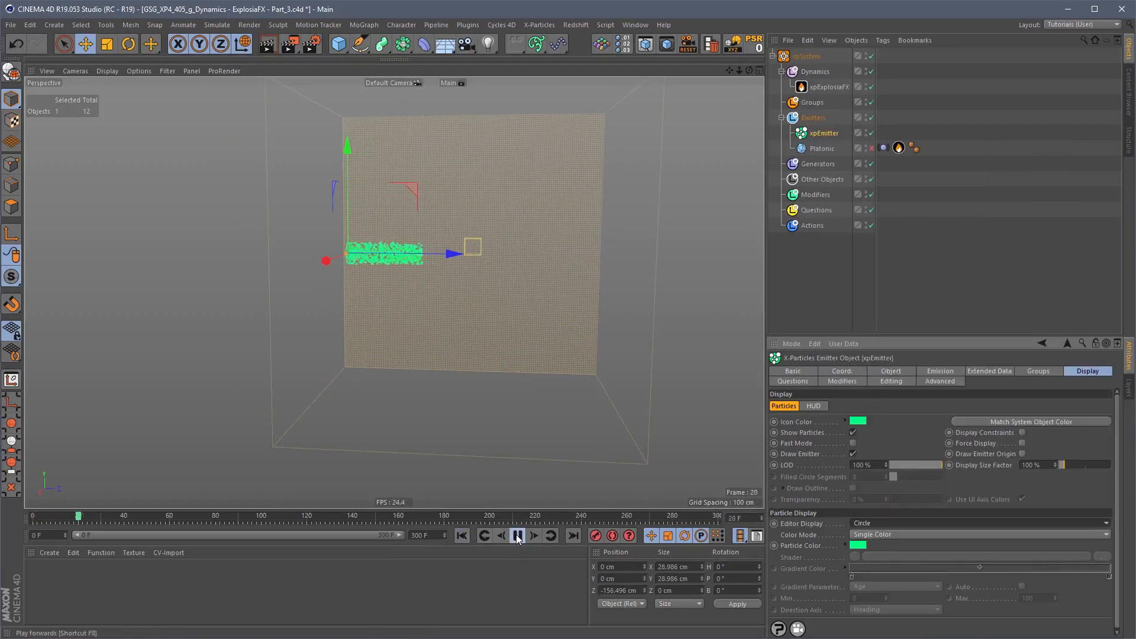
pyautogui.press('F8')
pyautogui.click(939, 371)
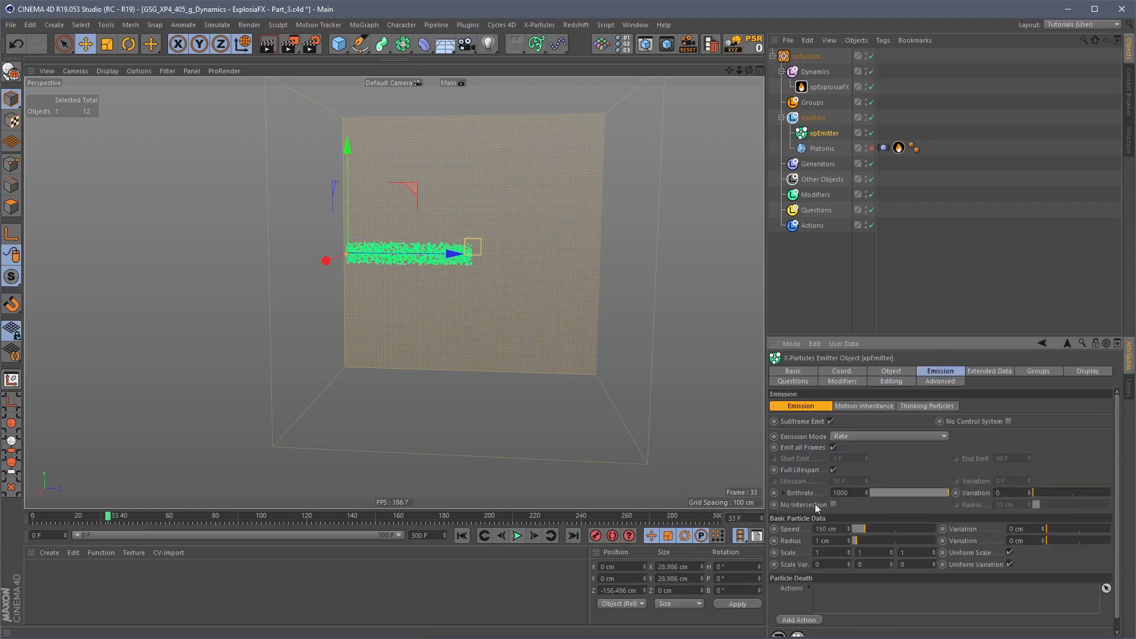
pyautogui.doubleClick(851, 494)
pyautogui.doubleClick(1023, 540)
pyautogui.write('0.5')
pyautogui.press('Return')
pyautogui.doubleClick(828, 541)
pyautogui.write('2')
pyautogui.press('Return')
# Step: Set the emitter's Speed Variation to 50 cm and play the particle emission
pyautogui.doubleClick(829, 529)
pyautogui.press('Tab')
pyautogui.write('50')
pyautogui.press('Return')
pyautogui.click(517, 536)
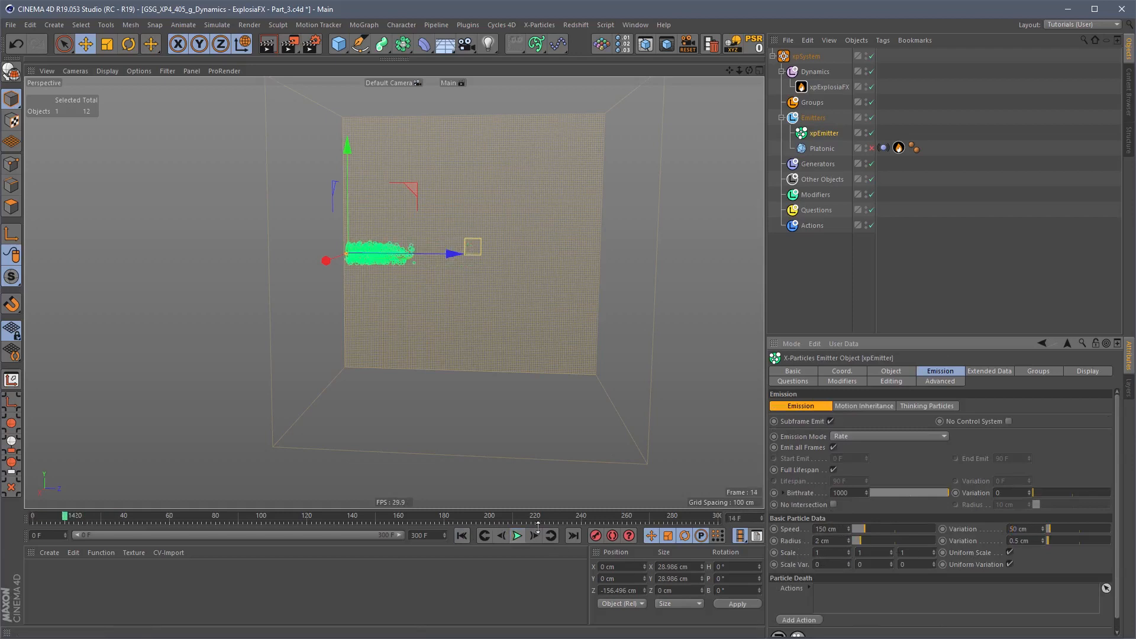
pyautogui.click(520, 537)
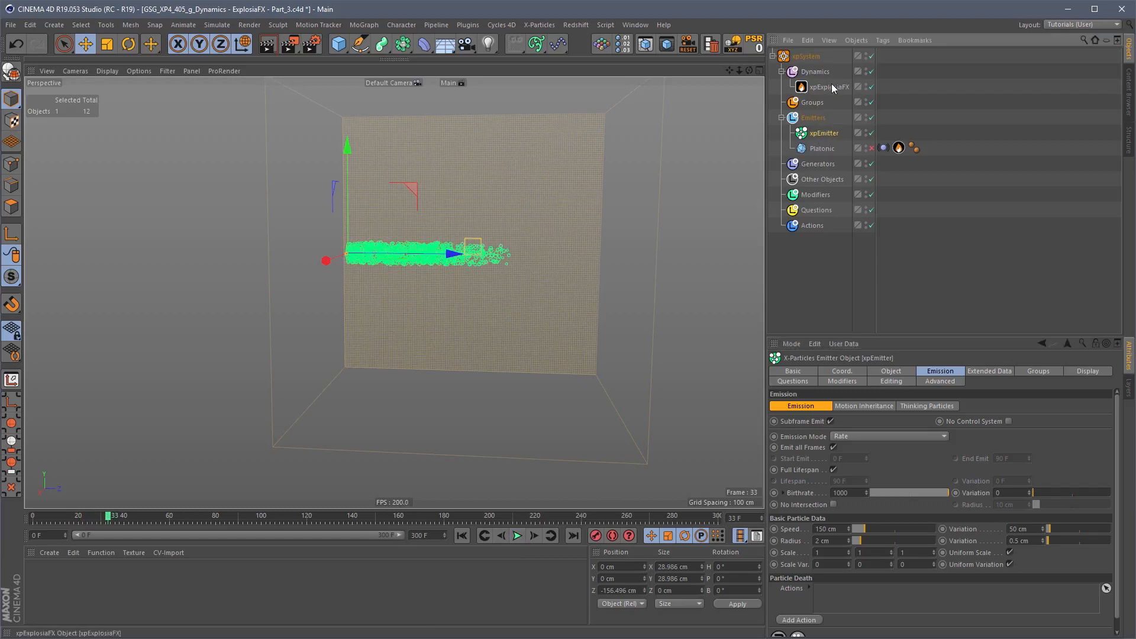
# Step: Add an xpExplosiaFX Source tag to xpEmitter
pyautogui.rightClick(820, 135)
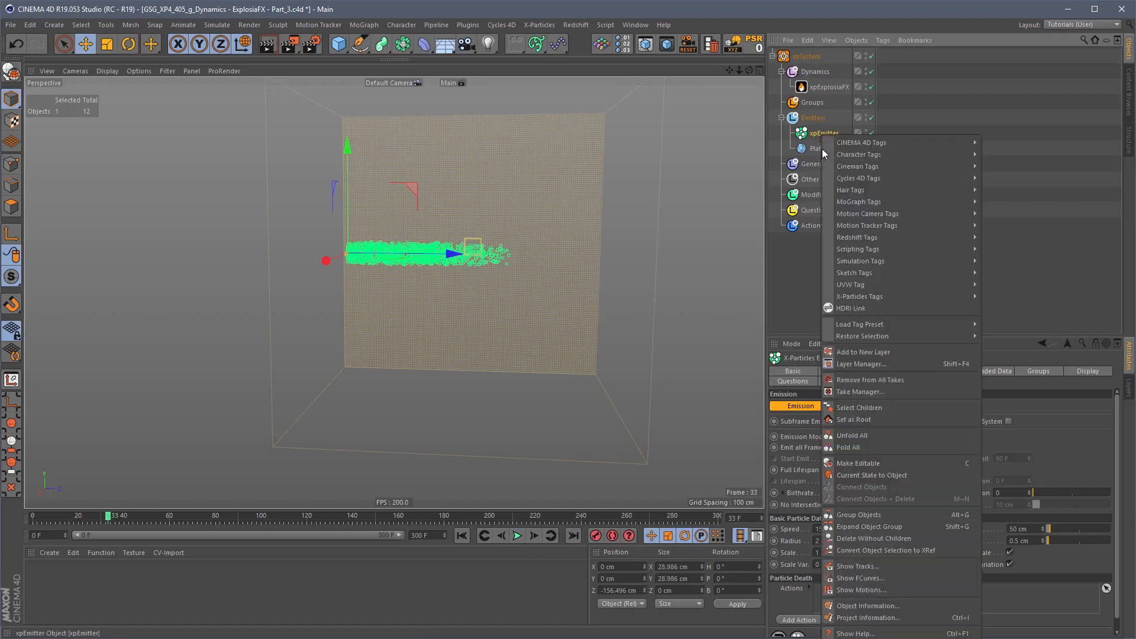
pyautogui.click(817, 134)
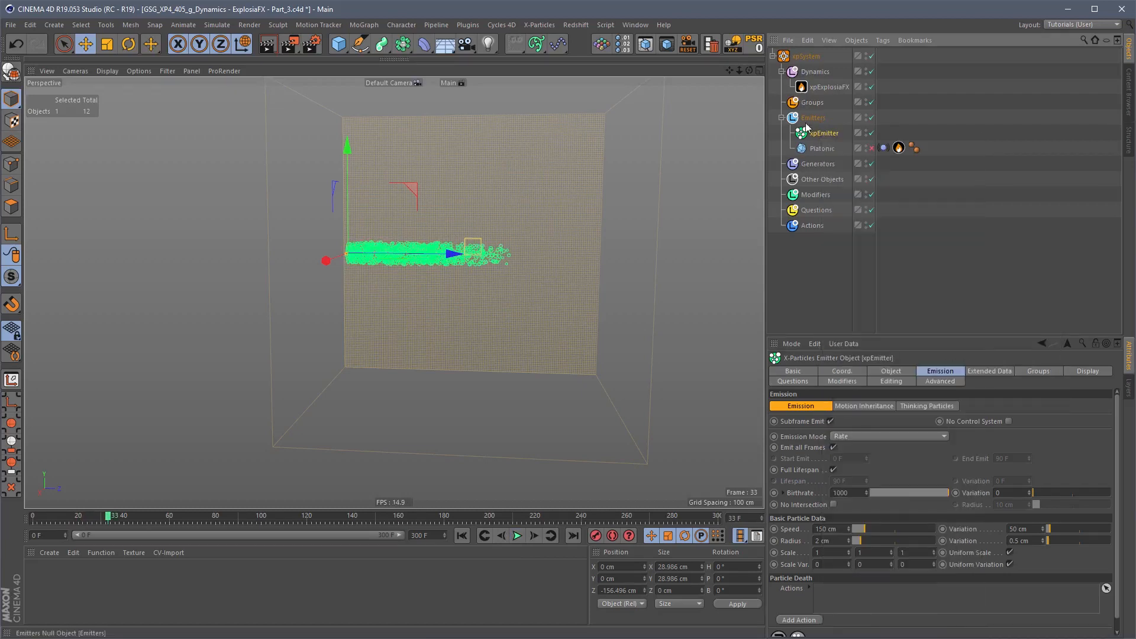
pyautogui.hotkey('shift', 'c')
pyautogui.write('sour')
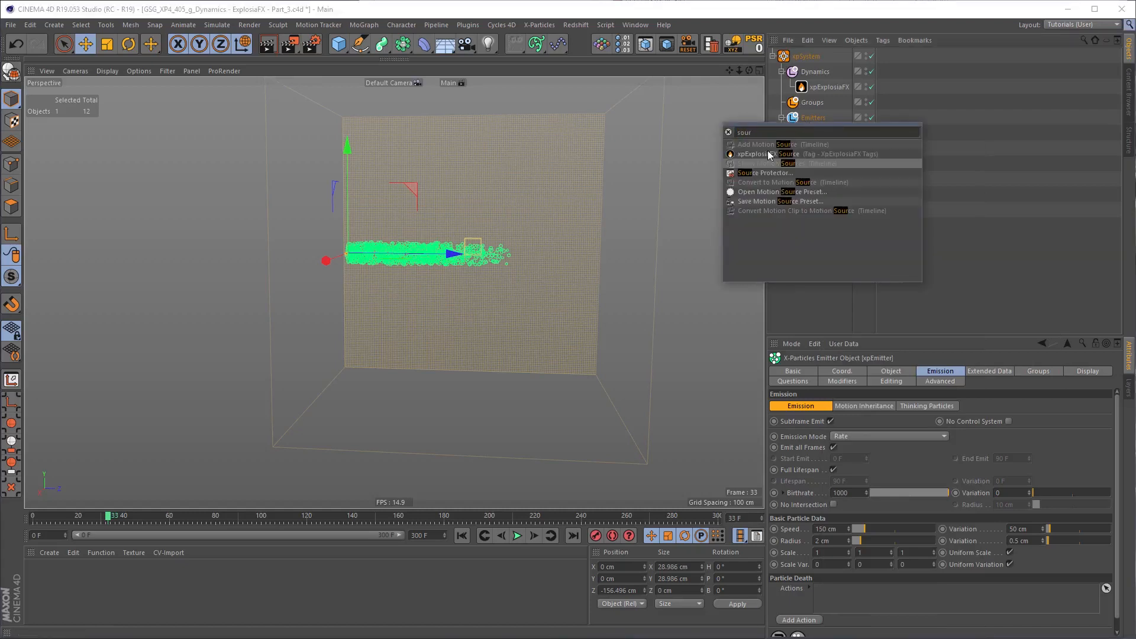
pyautogui.click(769, 152)
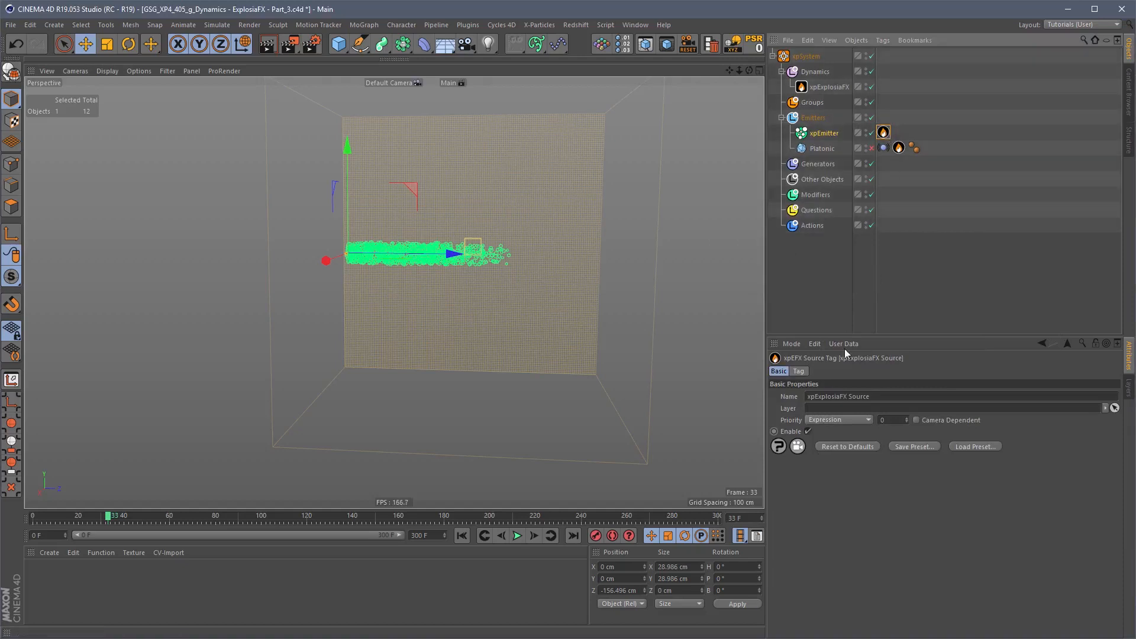
# Step: Inspect the new source tag's properties, play the simulation from the start, and return to frame 0
pyautogui.click(799, 372)
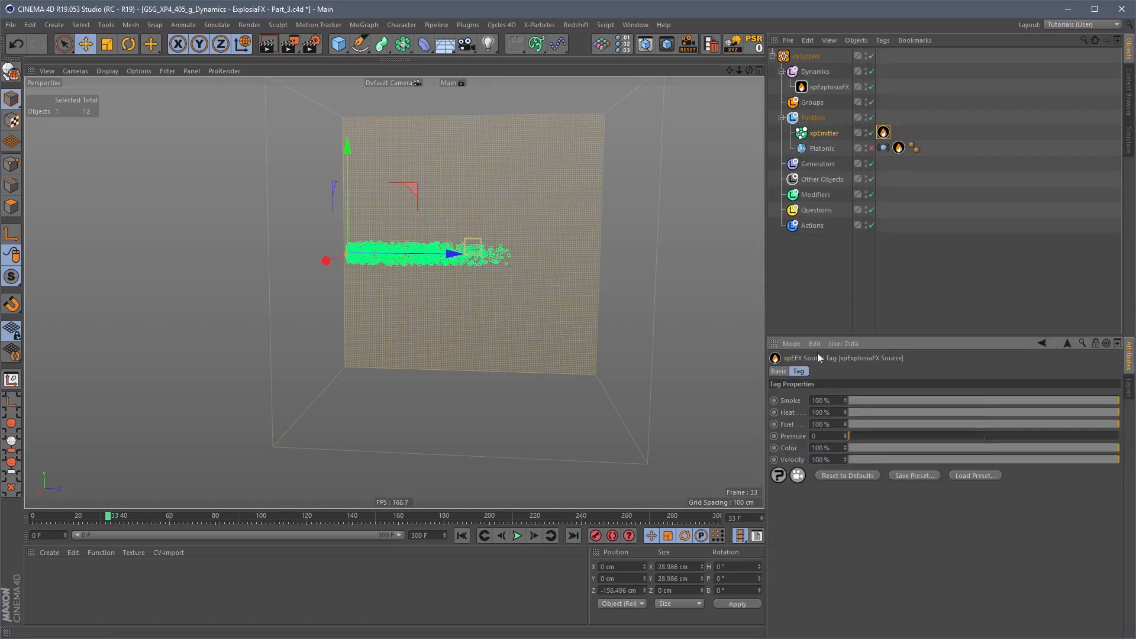
pyautogui.click(462, 535)
pyautogui.click(517, 536)
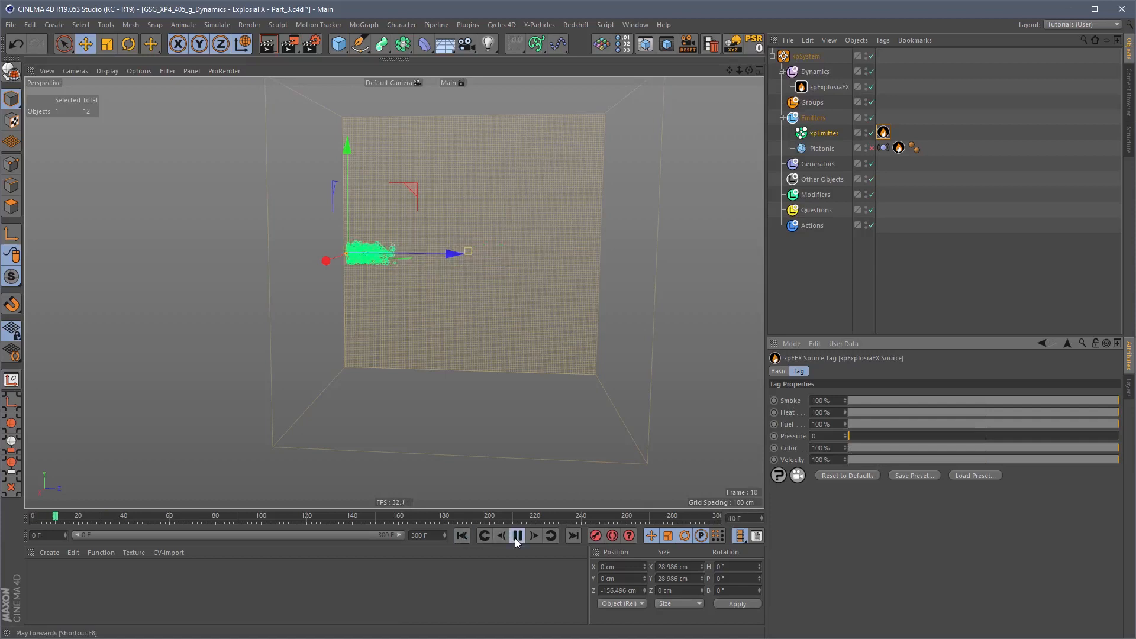
pyautogui.click(514, 539)
pyautogui.click(514, 537)
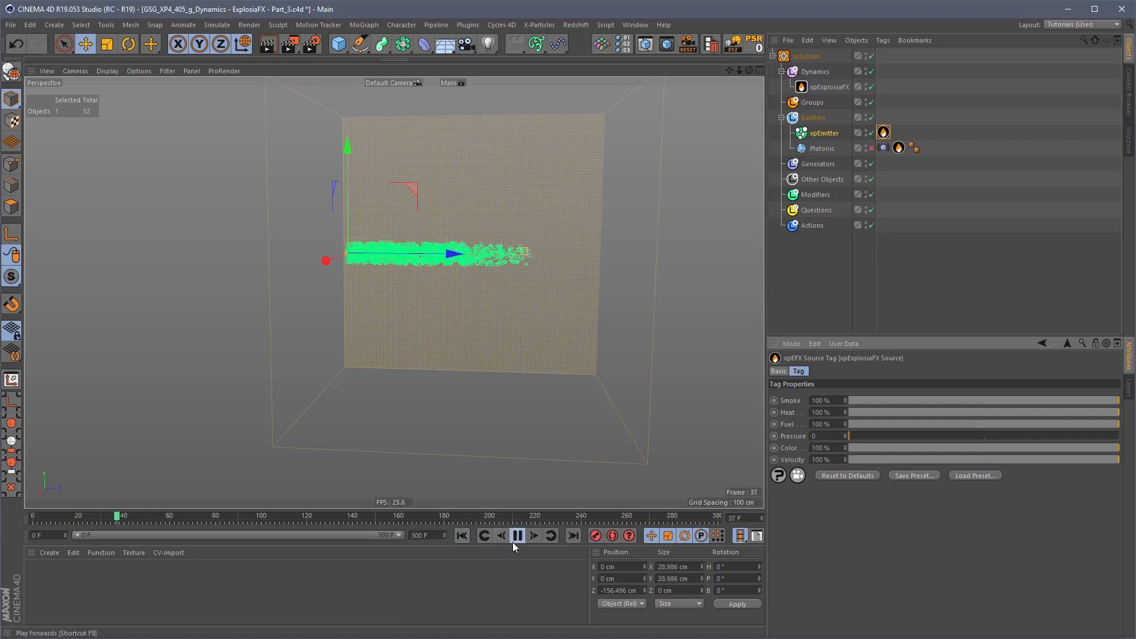
pyautogui.click(461, 536)
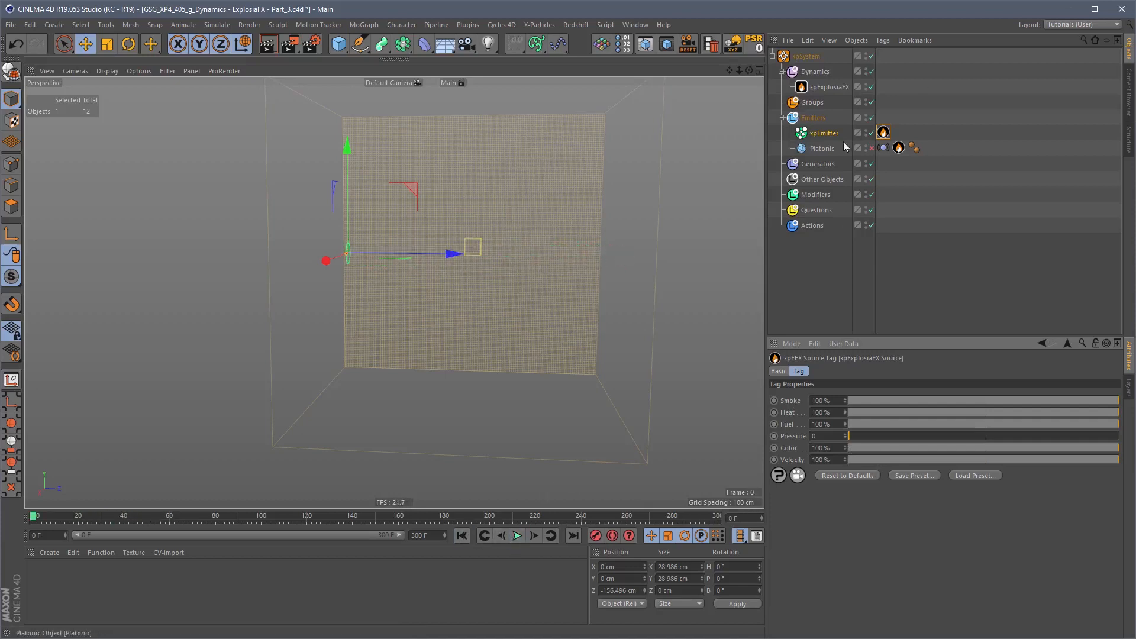
# Step: Bring up the Physical Data within xpEmitter's Extended Data settings
pyautogui.click(826, 133)
pyautogui.click(885, 131)
pyautogui.click(884, 132)
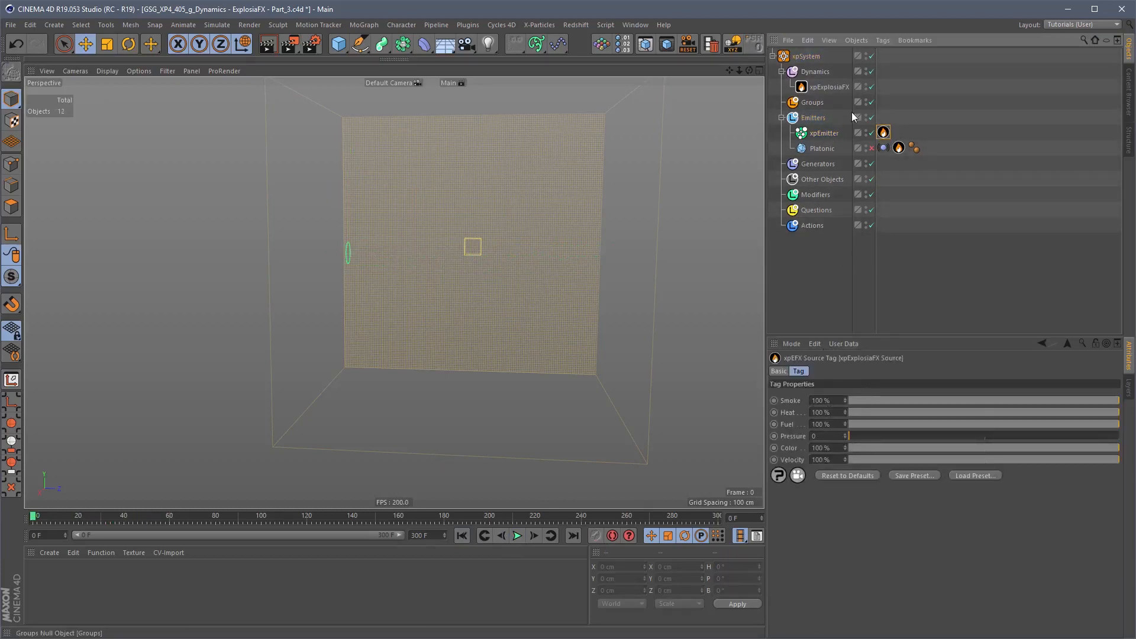
pyautogui.click(825, 133)
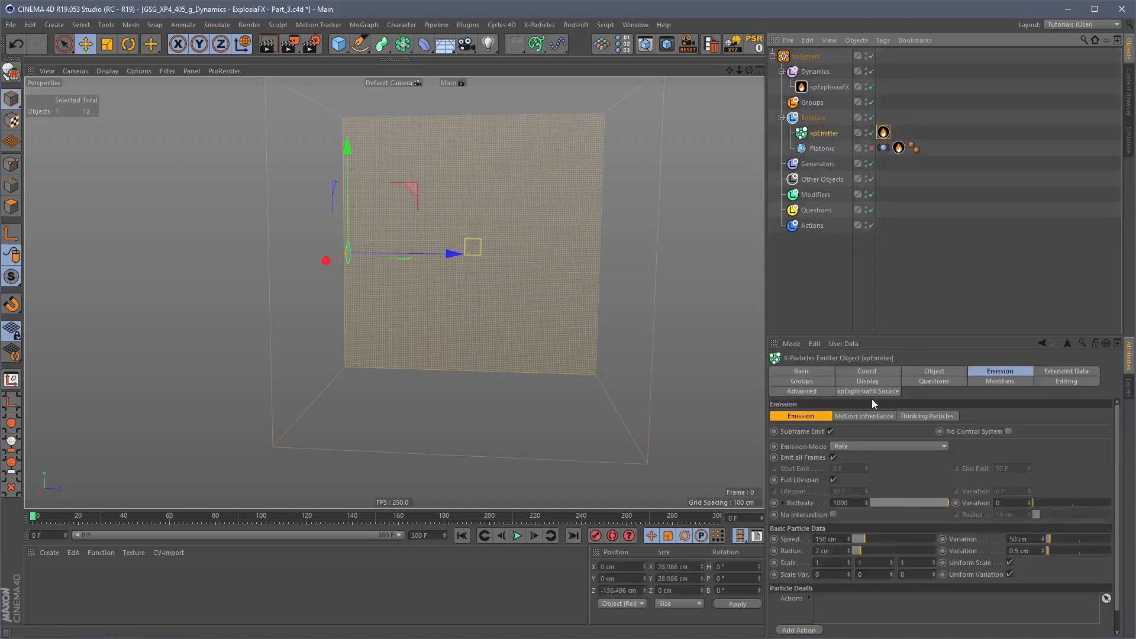
pyautogui.click(1059, 374)
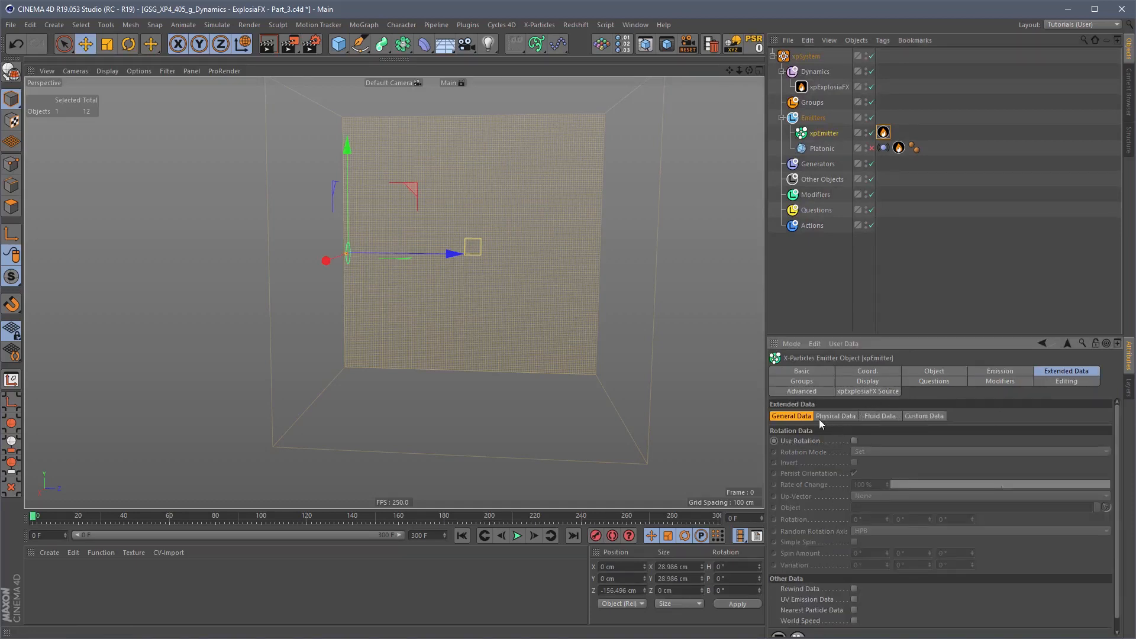
pyautogui.click(835, 417)
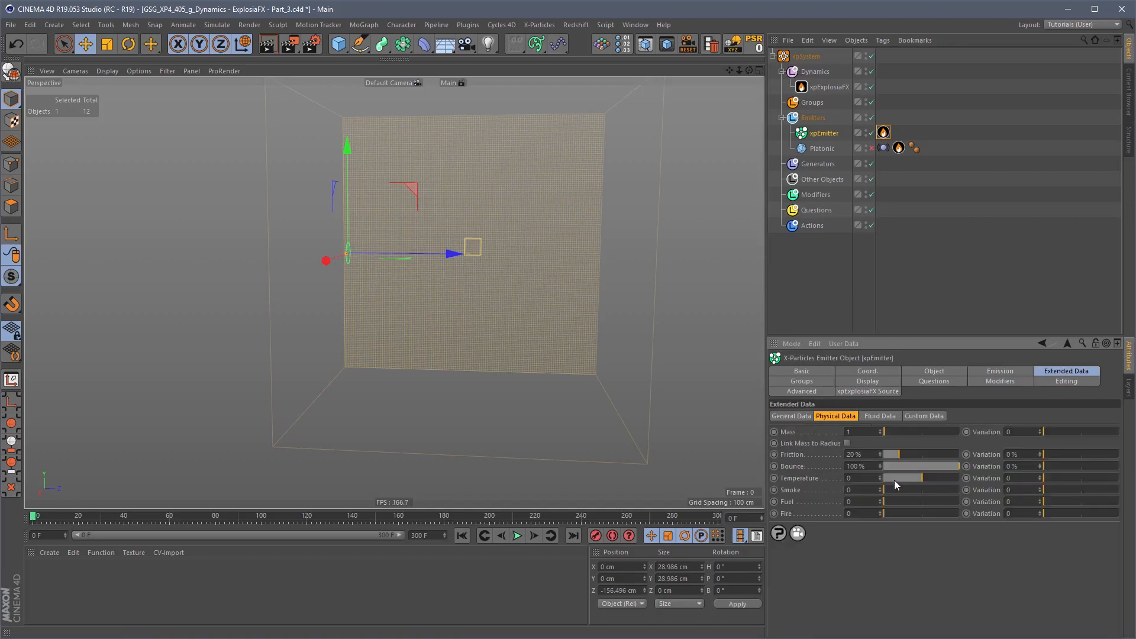
# Step: Try the emitter's Fuel and Temperature at 100 while replaying the simulation
pyautogui.moveTo(887, 502); pyautogui.dragTo(942, 478)
pyautogui.click(518, 536)
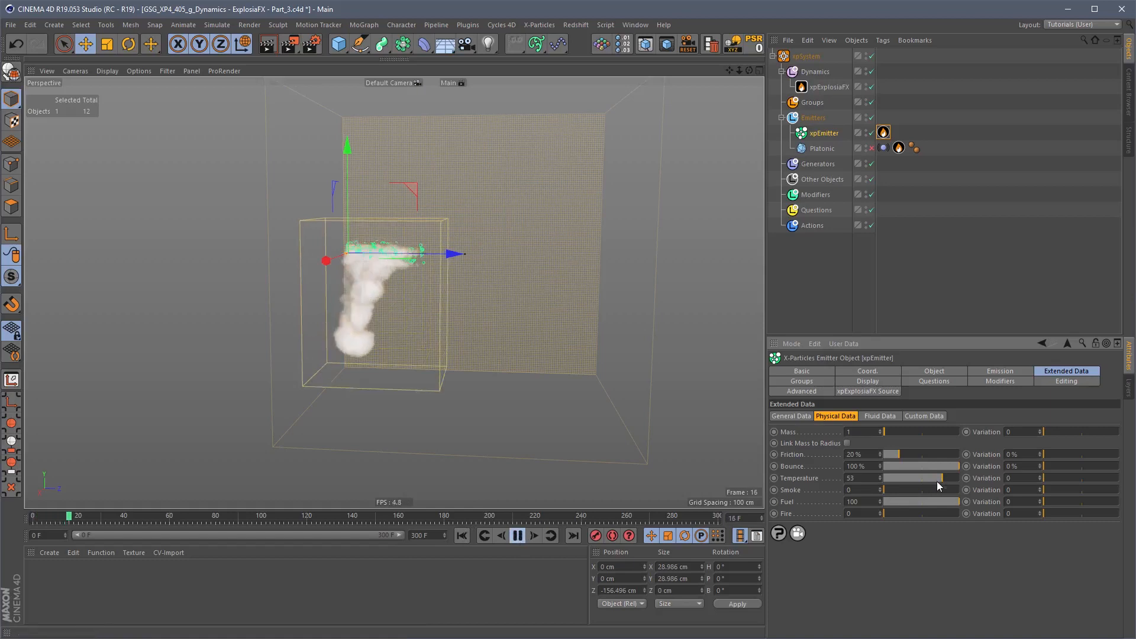
pyautogui.moveTo(936, 479); pyautogui.dragTo(952, 478)
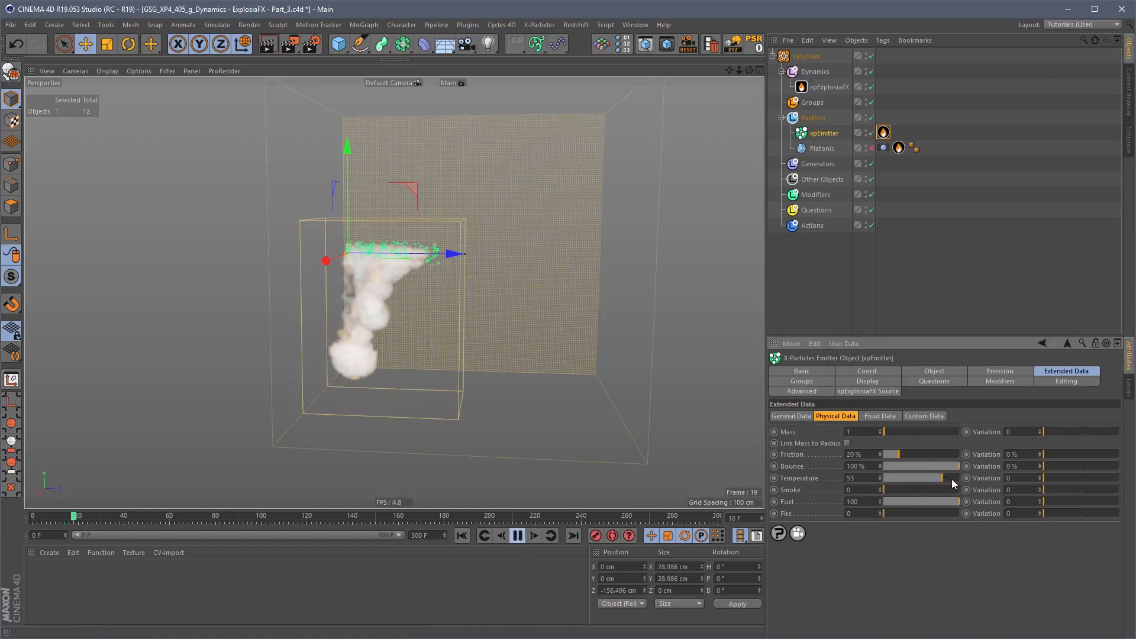
pyautogui.click(462, 536)
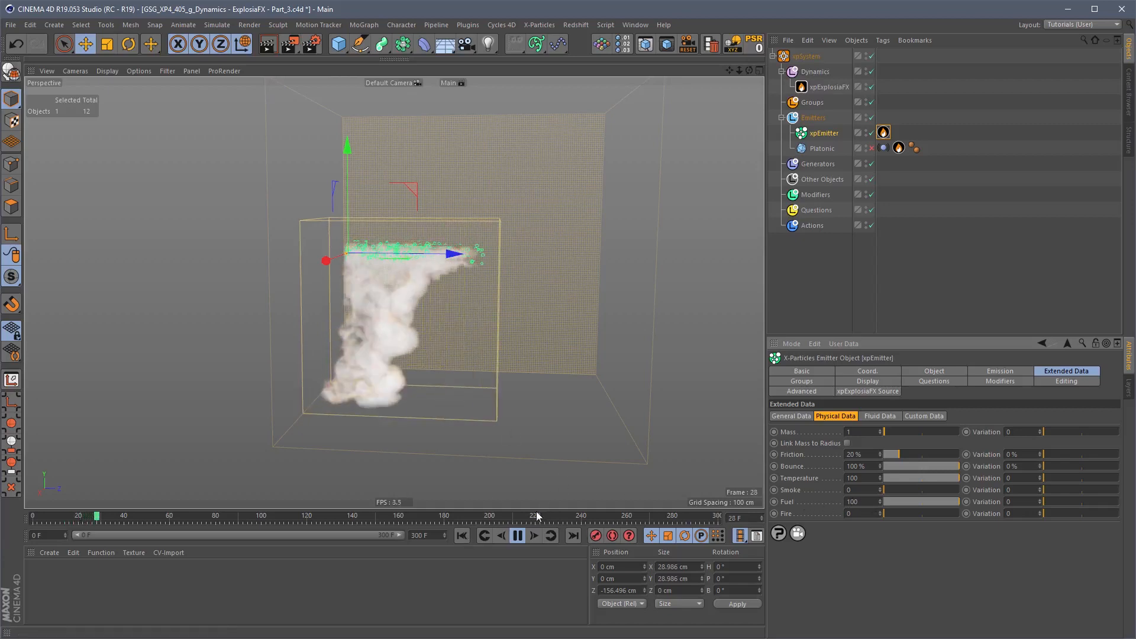
# Step: Set the emitter's Fuel to 1 and Temperature to 1, replaying the simulation after each change
pyautogui.click(858, 501)
pyautogui.write('1')
pyautogui.press('Return')
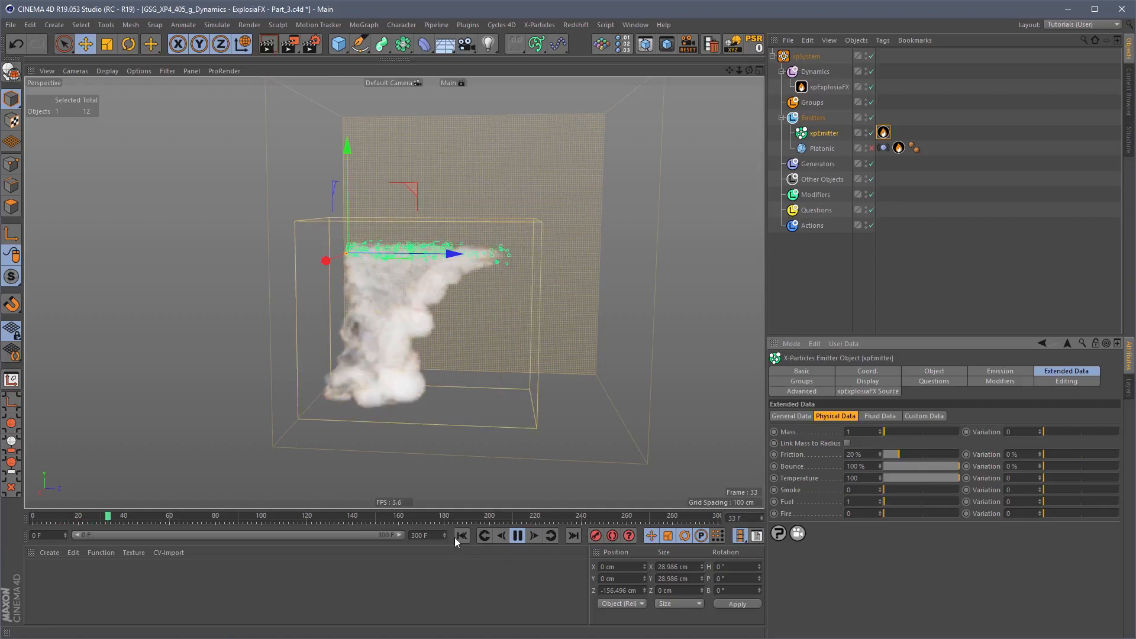
pyautogui.click(462, 535)
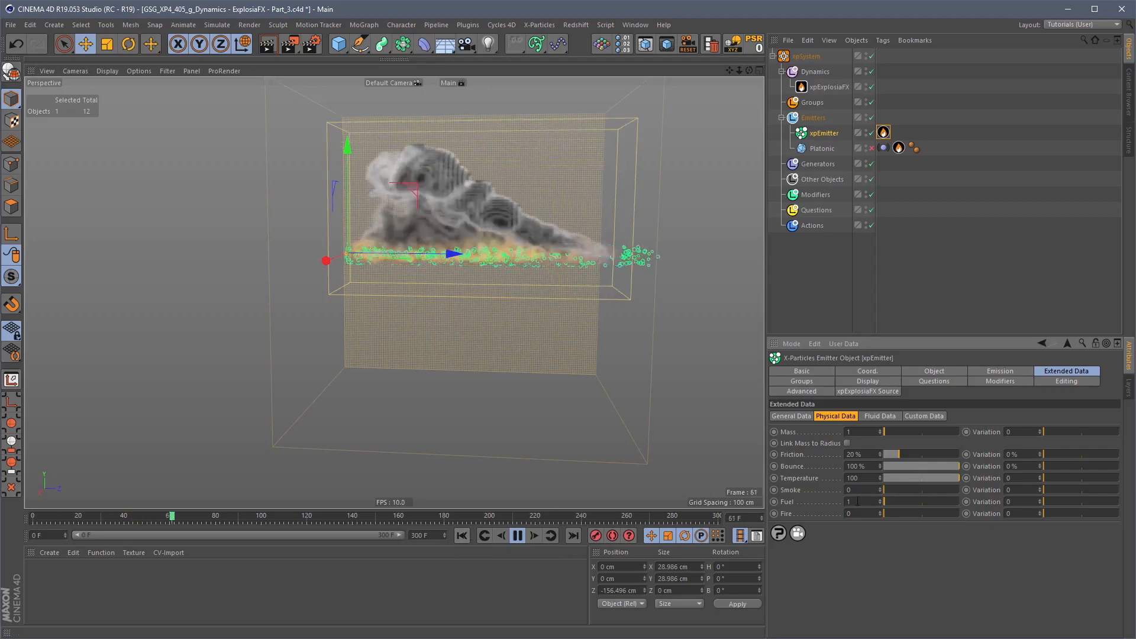
pyautogui.doubleClick(852, 479)
pyautogui.write('1')
pyautogui.press('Return')
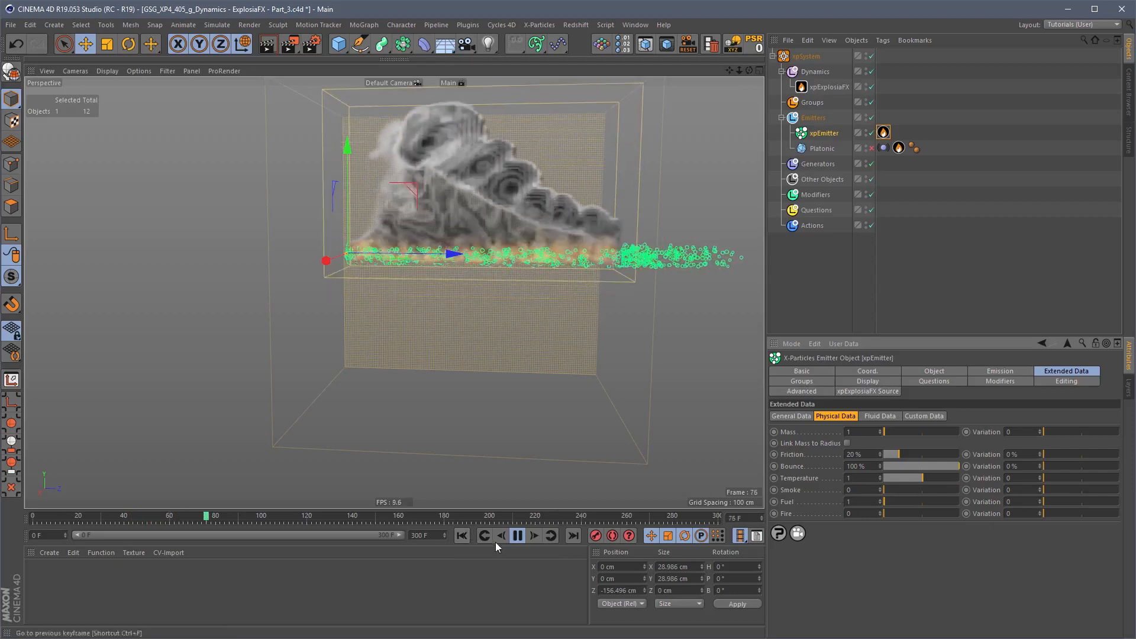
pyautogui.click(461, 536)
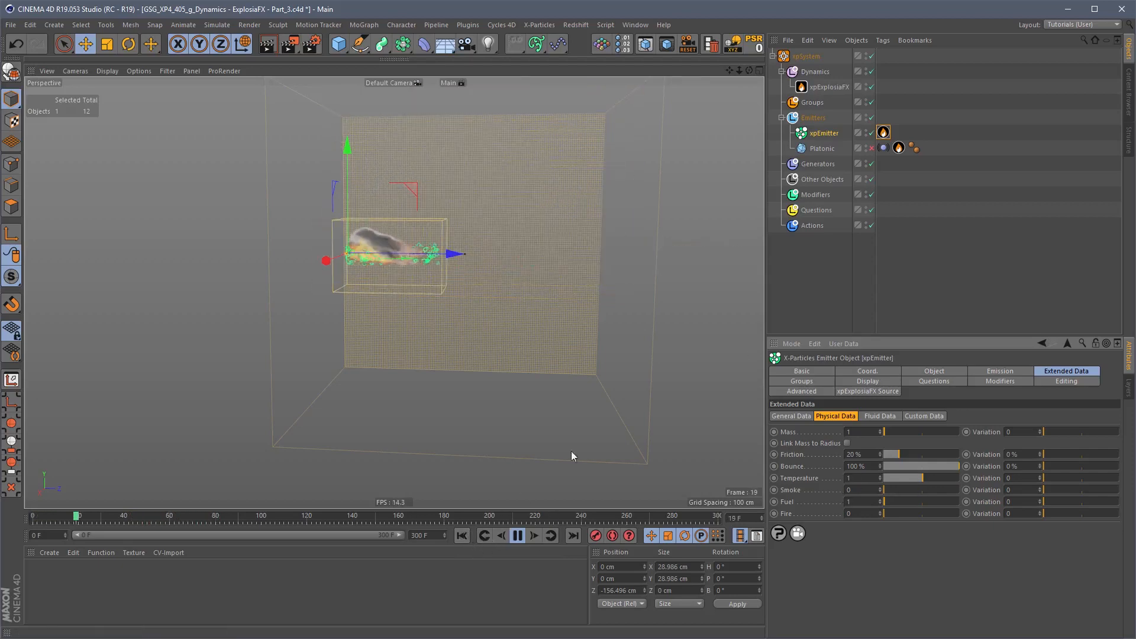
# Step: Set Smoke, Heat and Fuel to 0 % on xpEmitter's xpExplosiaFX Source tag, replay, and raise Heat and Fuel to 100 %
pyautogui.click(898, 148)
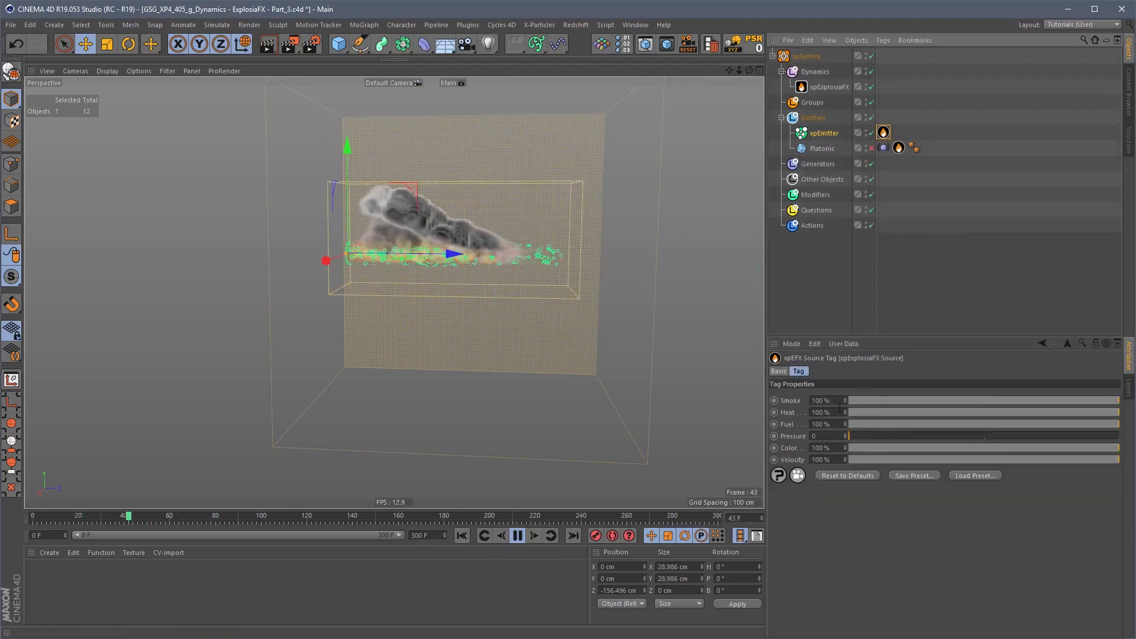
pyautogui.moveTo(867, 412); pyautogui.dragTo(846, 400)
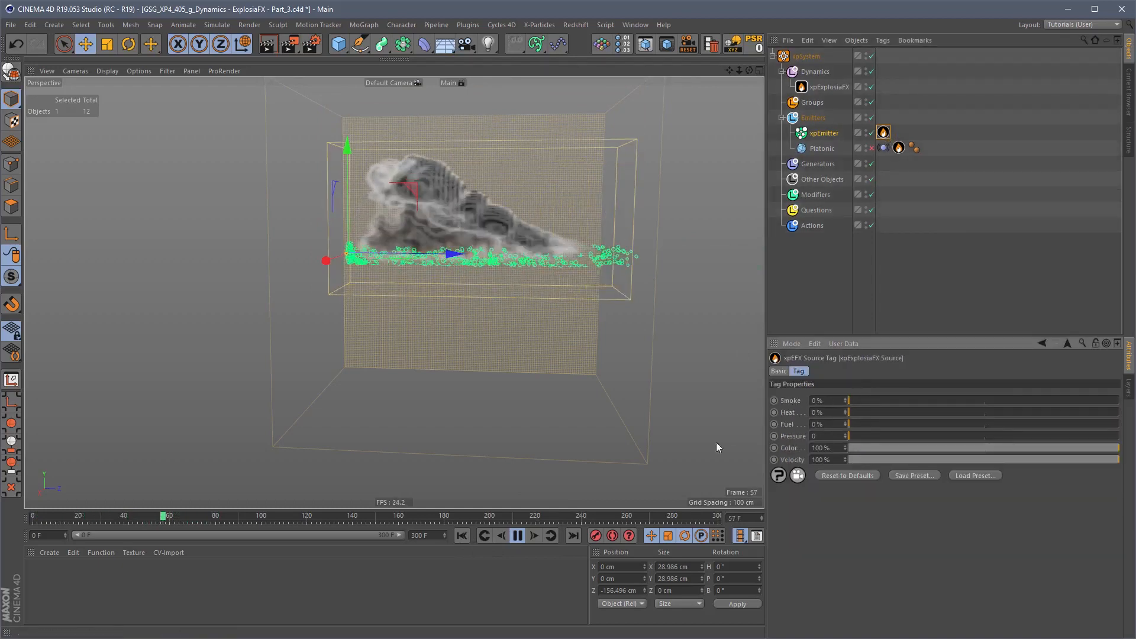
pyautogui.hotkey('shift', 'f')
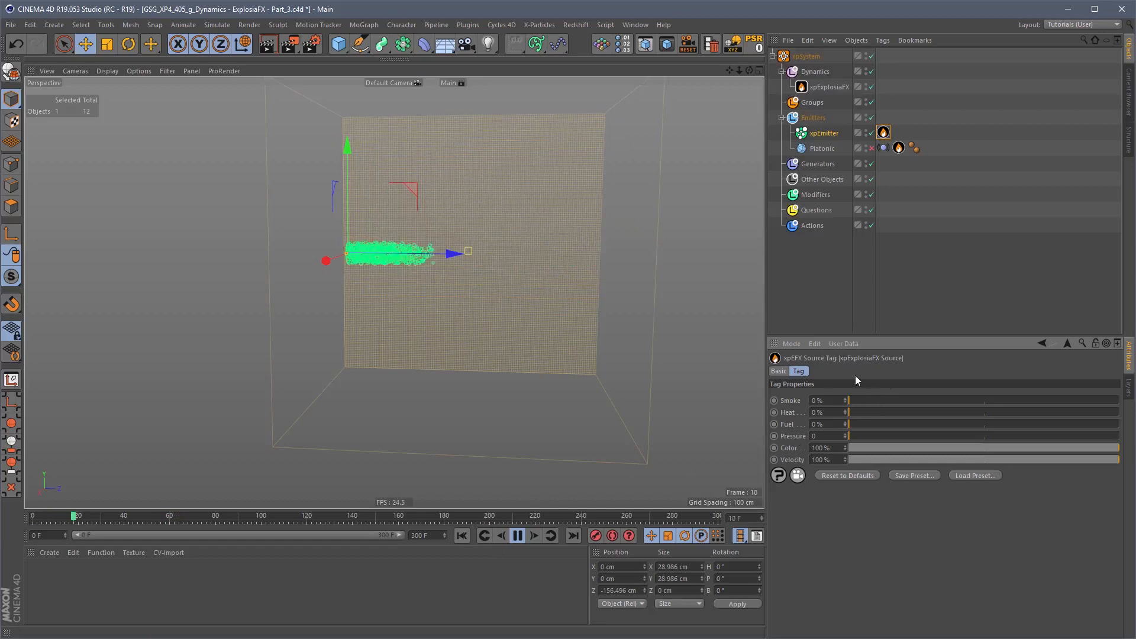
pyautogui.moveTo(879, 413); pyautogui.dragTo(1119, 413)
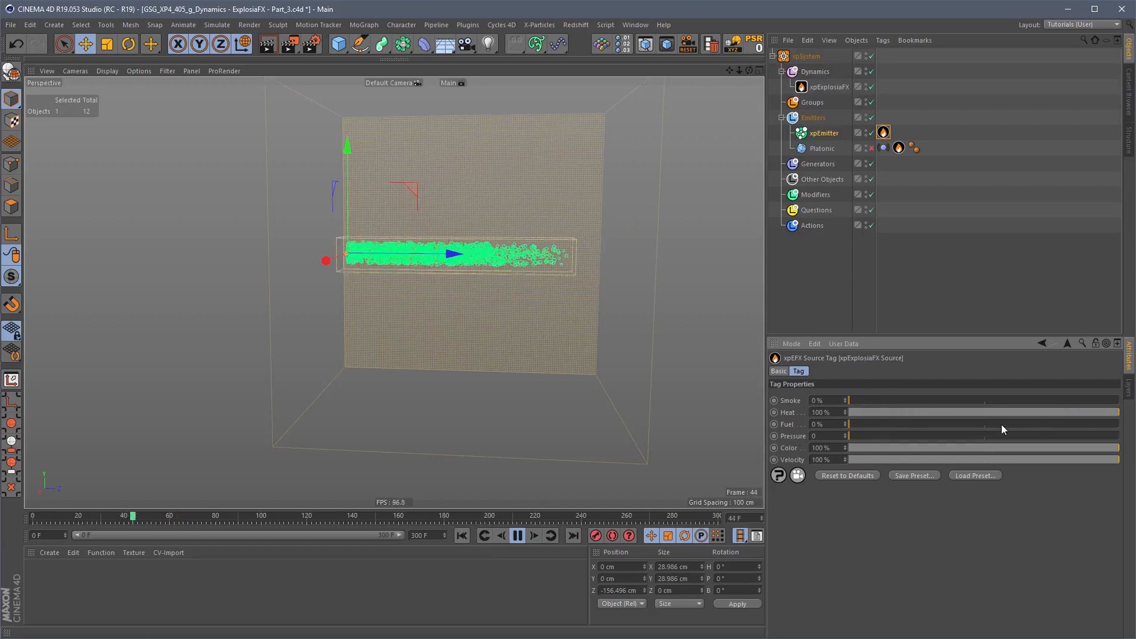
pyautogui.moveTo(872, 424); pyautogui.dragTo(1108, 424)
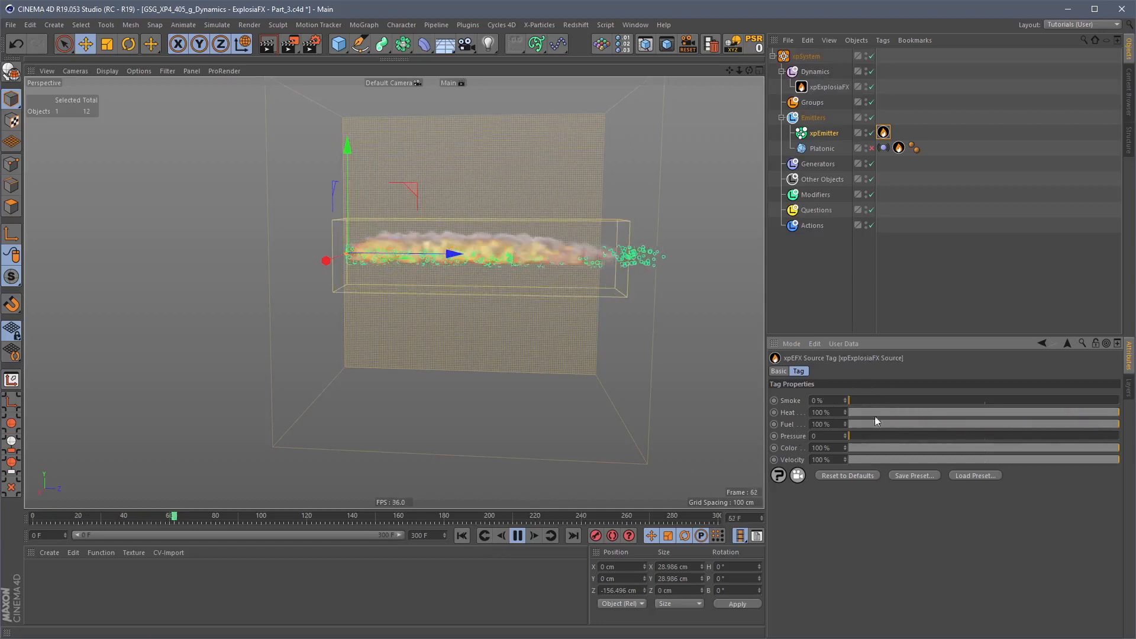
# Step: Review xpEmitter's Emission and Physical Data settings, replay the simulation from the start, and pause it at frame 42
pyautogui.click(823, 134)
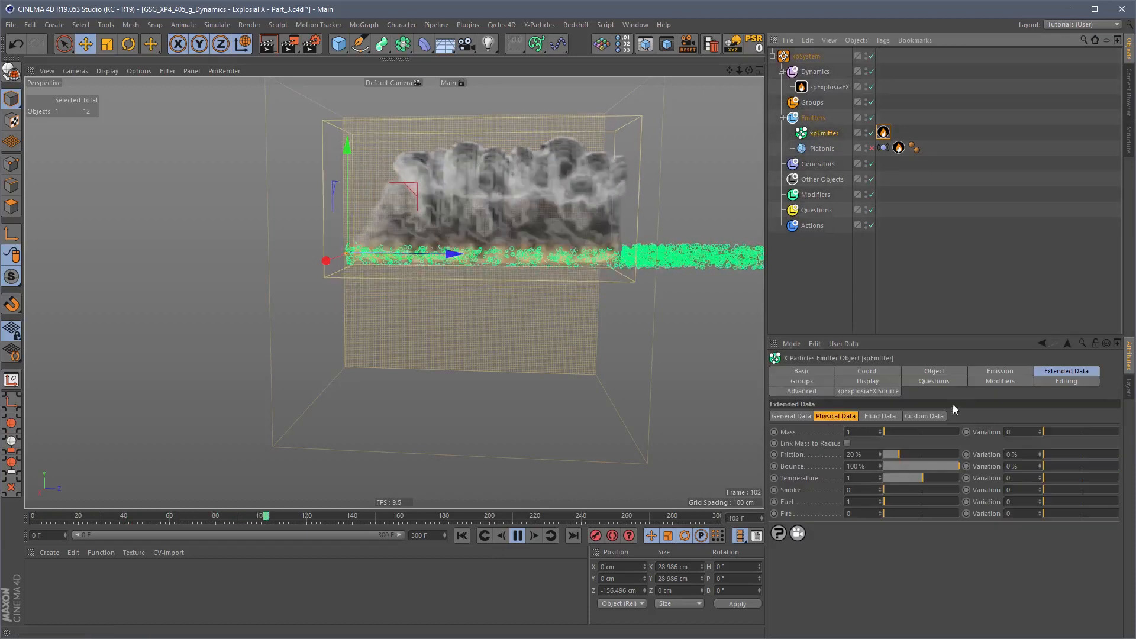
pyautogui.click(1000, 371)
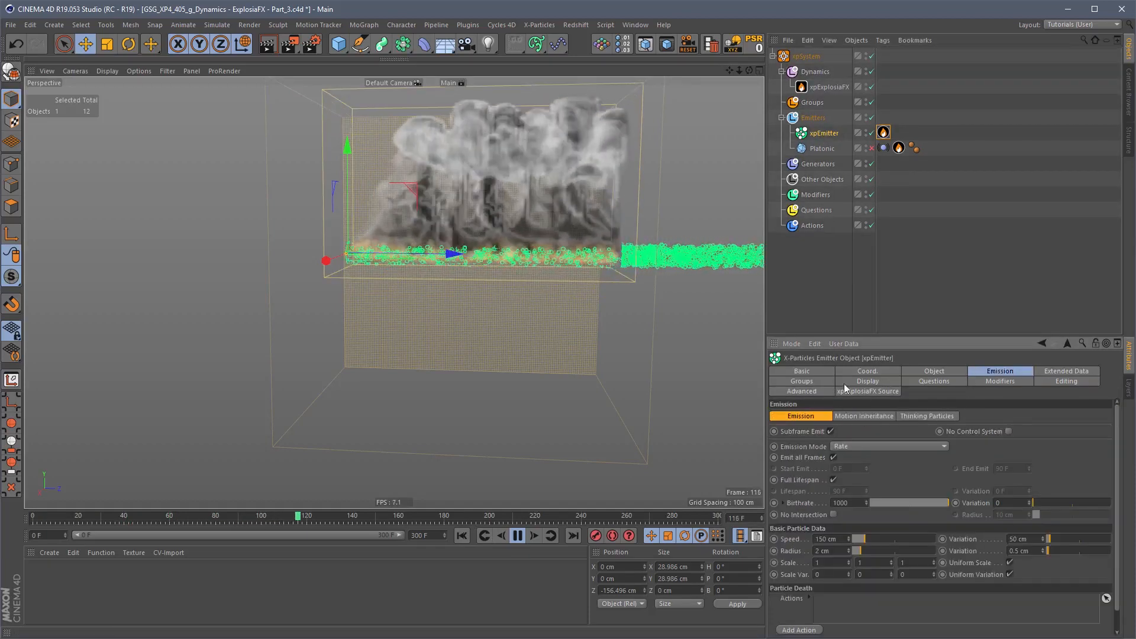
pyautogui.click(1067, 371)
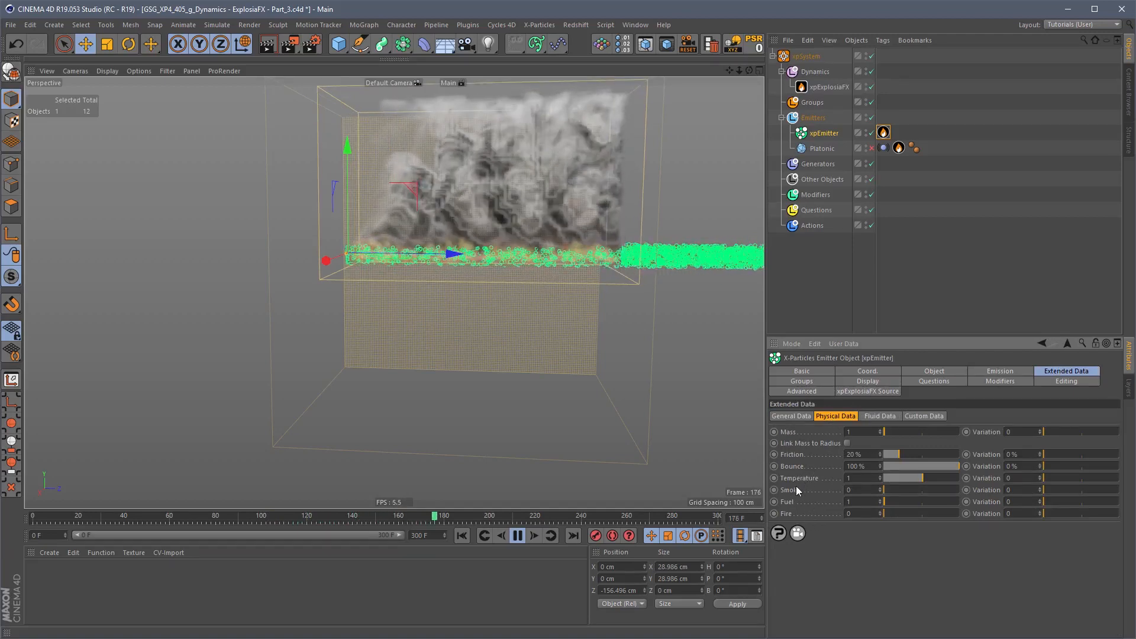
pyautogui.click(464, 536)
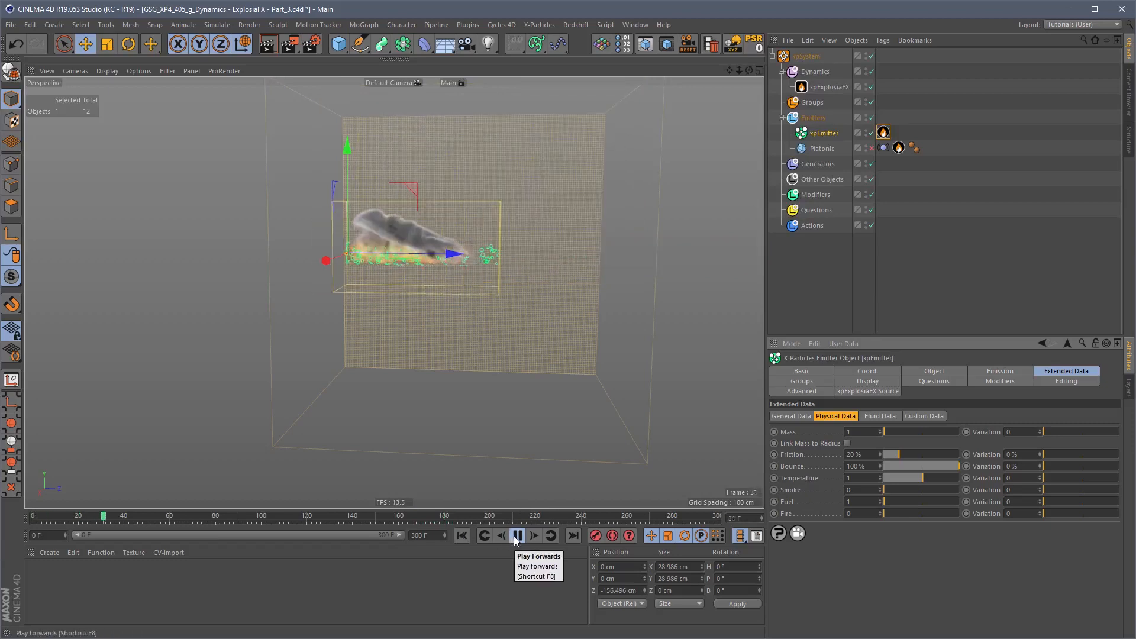
pyautogui.click(517, 536)
pyautogui.keyDown('alt'); pyautogui.moveTo(513, 254); pyautogui.dragTo(474, 251); pyautogui.keyUp('alt')
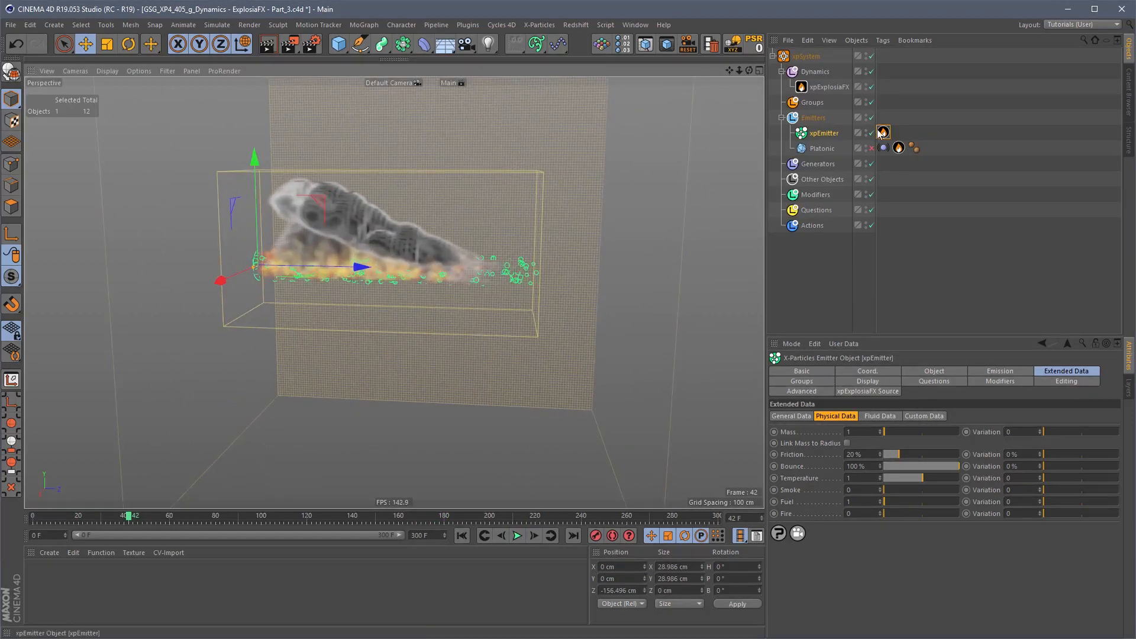
# Step: Turn off the emitter's Full Lifespan, set Lifespan to 30 F with a Variation of 10 F, and play the simulation
pyautogui.click(1000, 371)
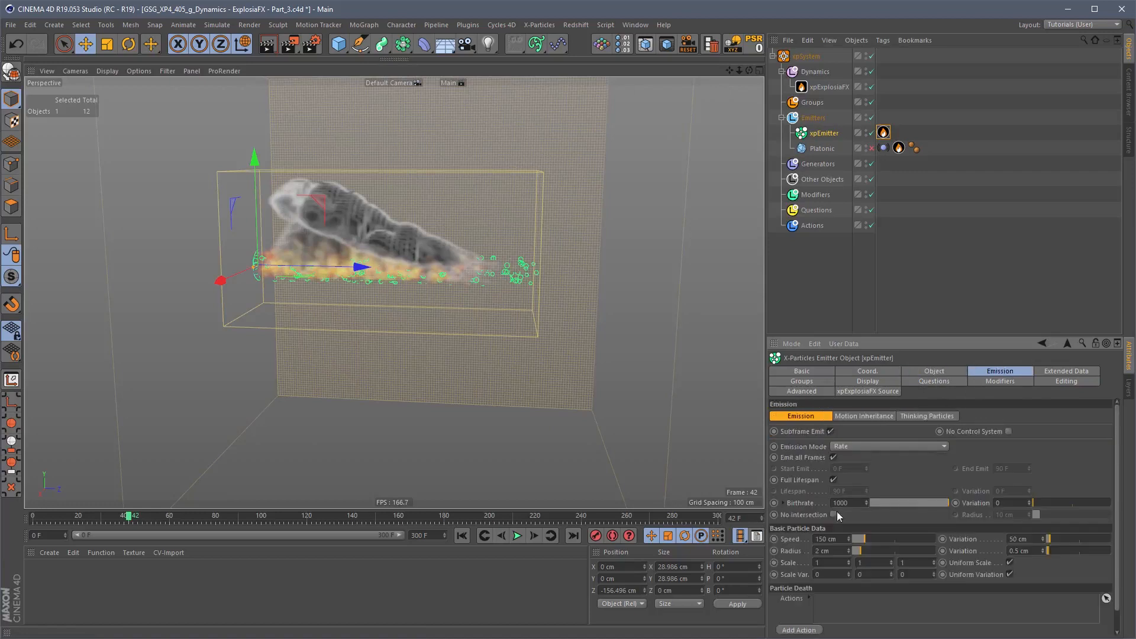
pyautogui.click(834, 479)
pyautogui.doubleClick(840, 491)
pyautogui.write('30')
pyautogui.press('Tab')
pyautogui.write('10')
pyautogui.click(517, 535)
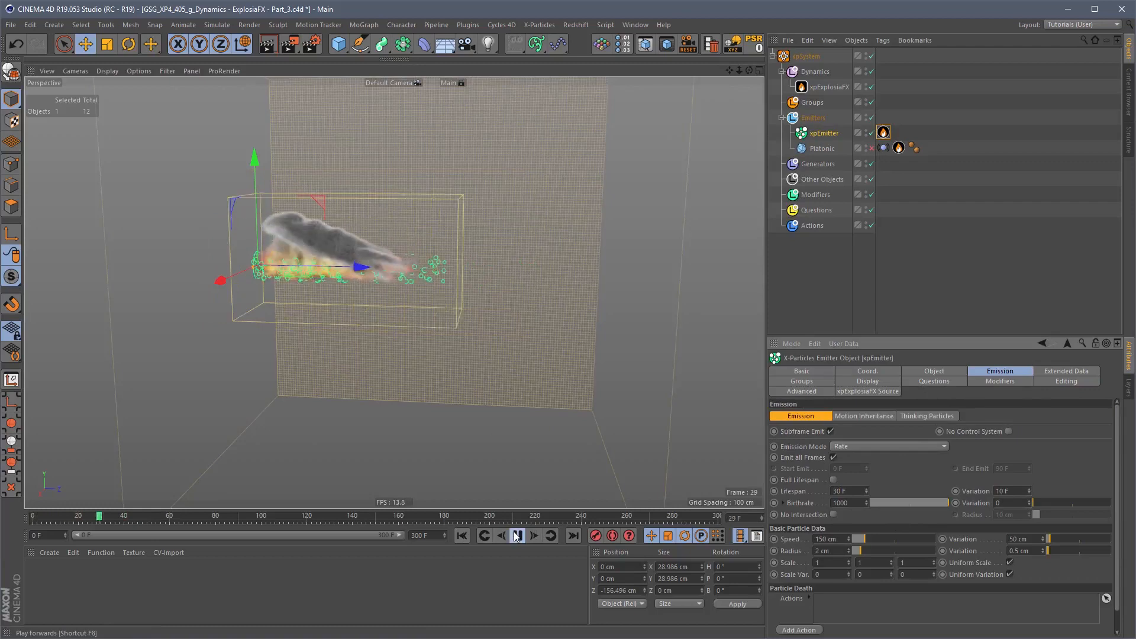
# Step: Replay the simulation from the start while checking the smoke from several angles, and pause it at frame 44
pyautogui.click(518, 535)
pyautogui.keyDown('alt'); pyautogui.moveTo(468, 267); pyautogui.dragTo(450, 118); pyautogui.keyUp('alt')
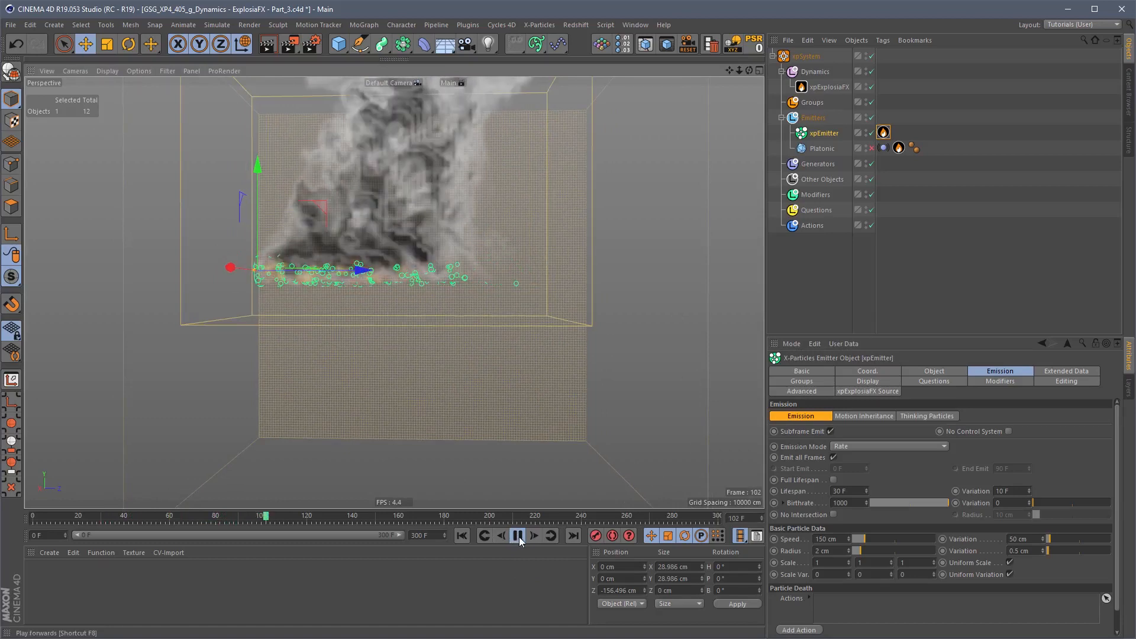
pyautogui.click(464, 535)
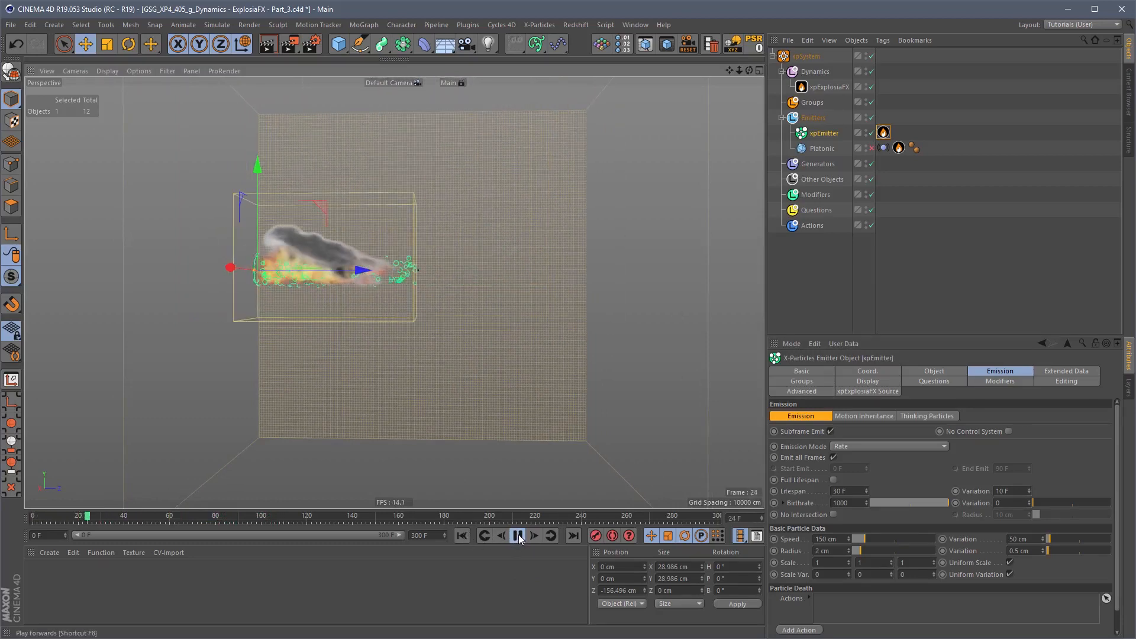
pyautogui.click(518, 536)
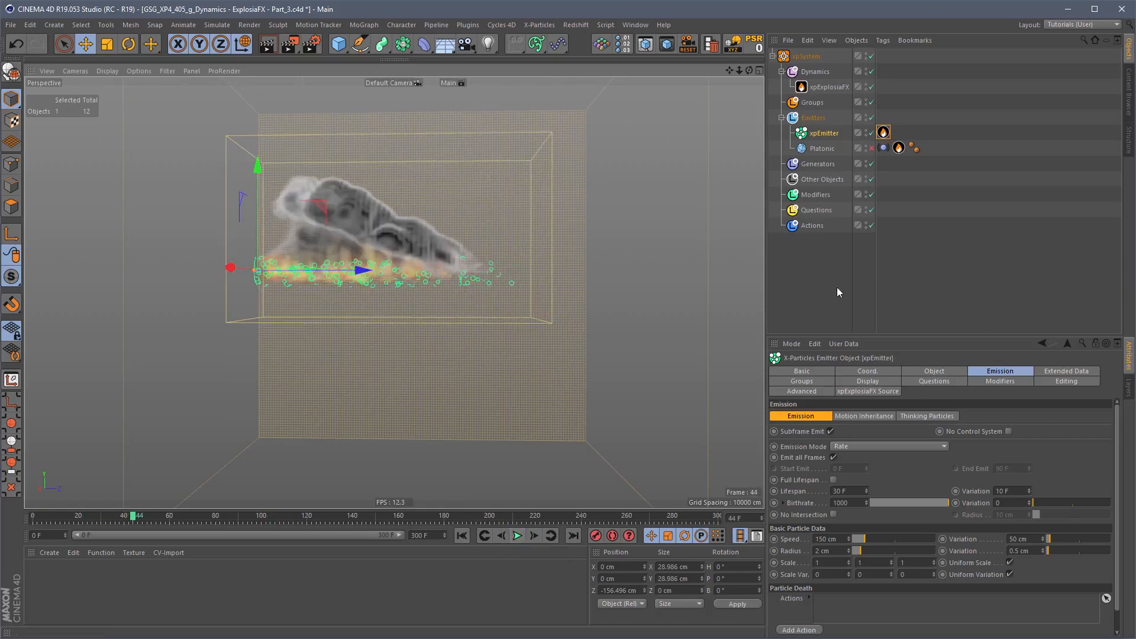
# Step: Try Pressure values of 47.82 and 100 on xpEmitter's xpExplosiaFX Source tag during playback, and return Pressure to 0
pyautogui.click(883, 132)
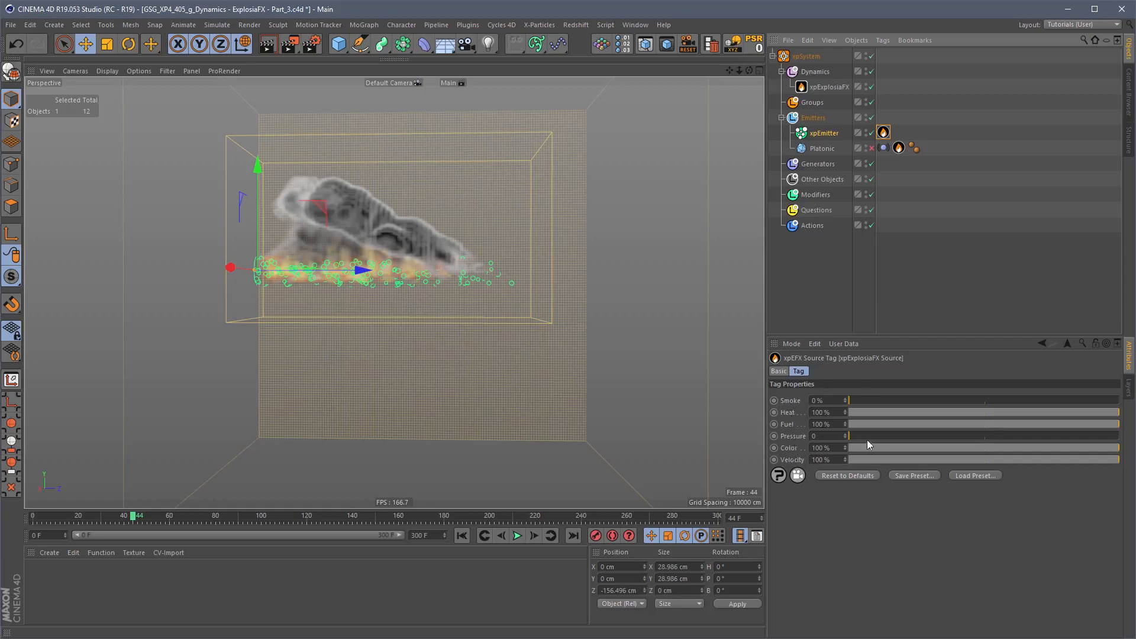
pyautogui.moveTo(871, 438); pyautogui.dragTo(1119, 447)
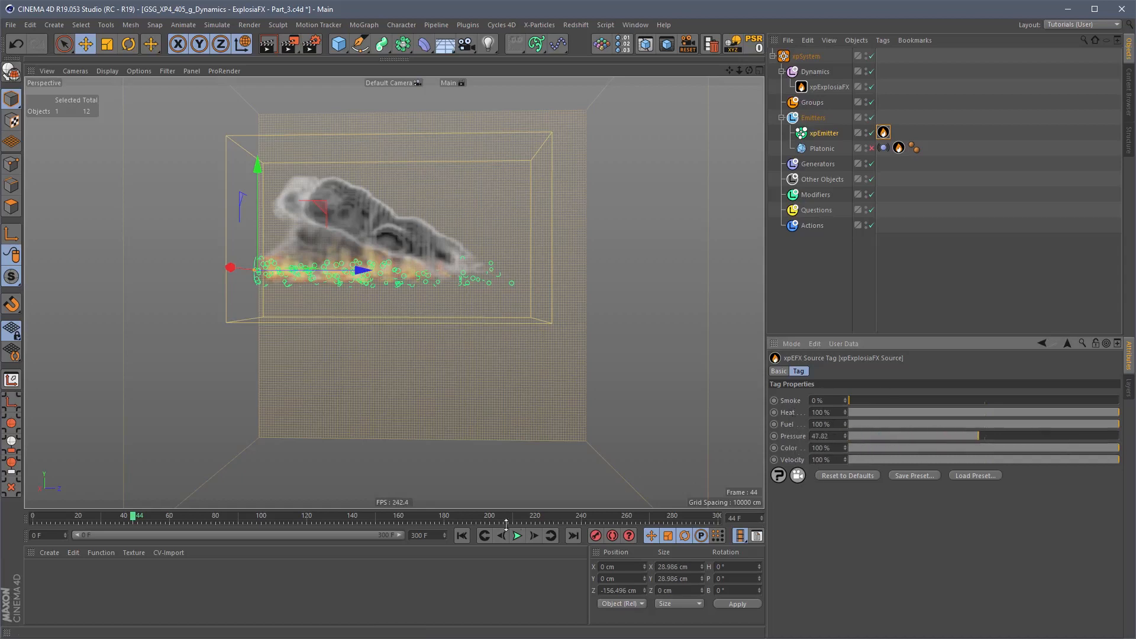
pyautogui.click(462, 536)
pyautogui.click(517, 536)
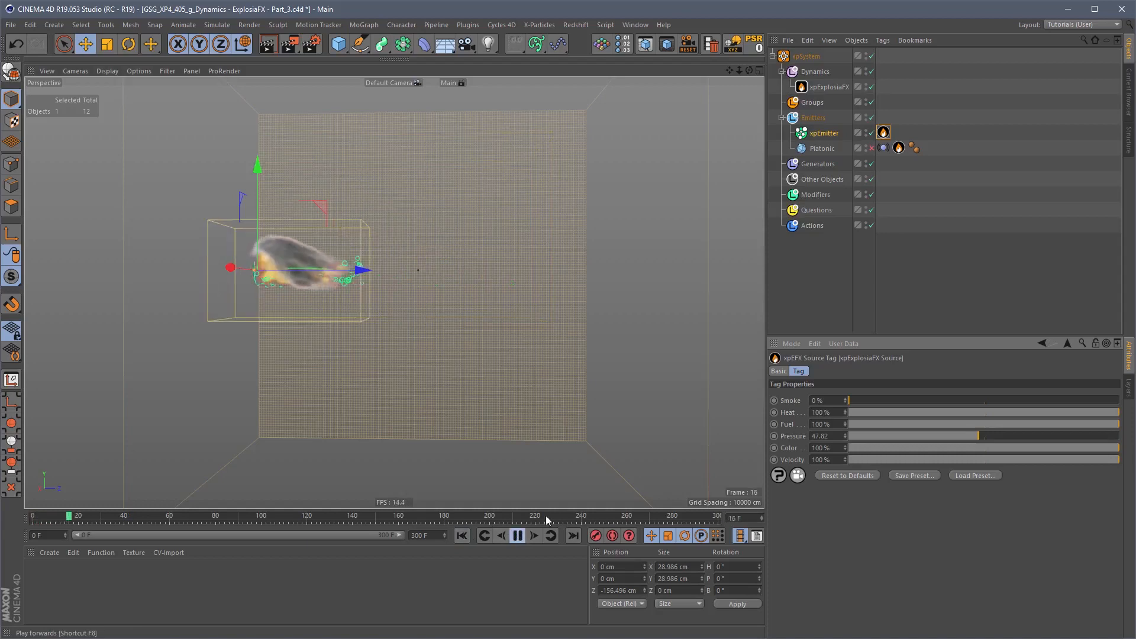
pyautogui.moveTo(968, 436); pyautogui.dragTo(1122, 438)
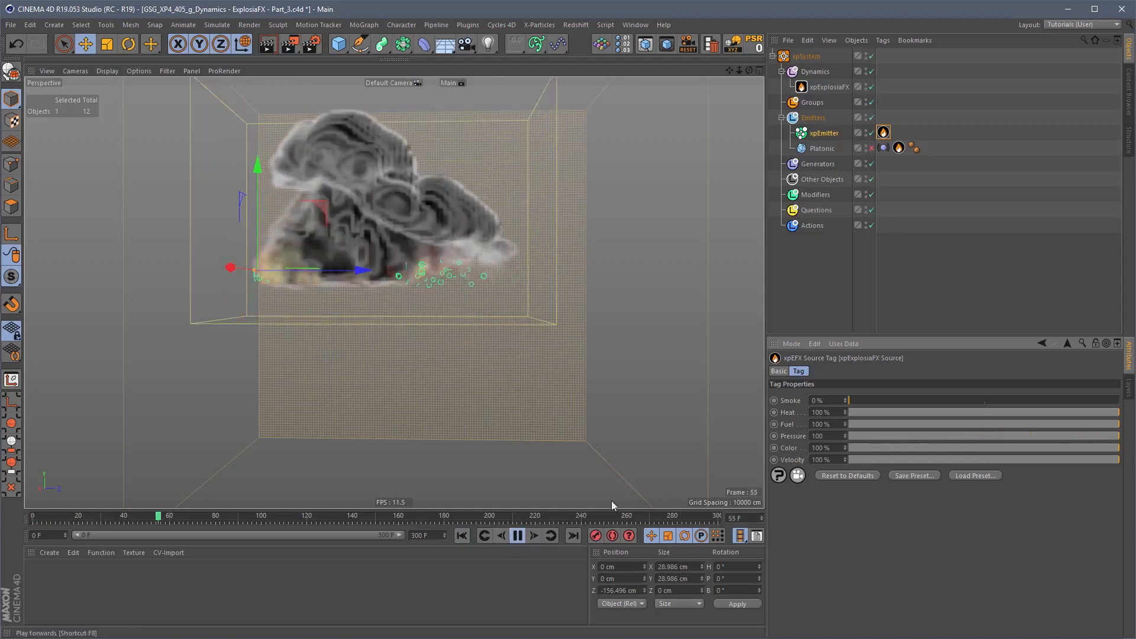
pyautogui.doubleClick(827, 436)
pyautogui.write('0')
pyautogui.press('Return')
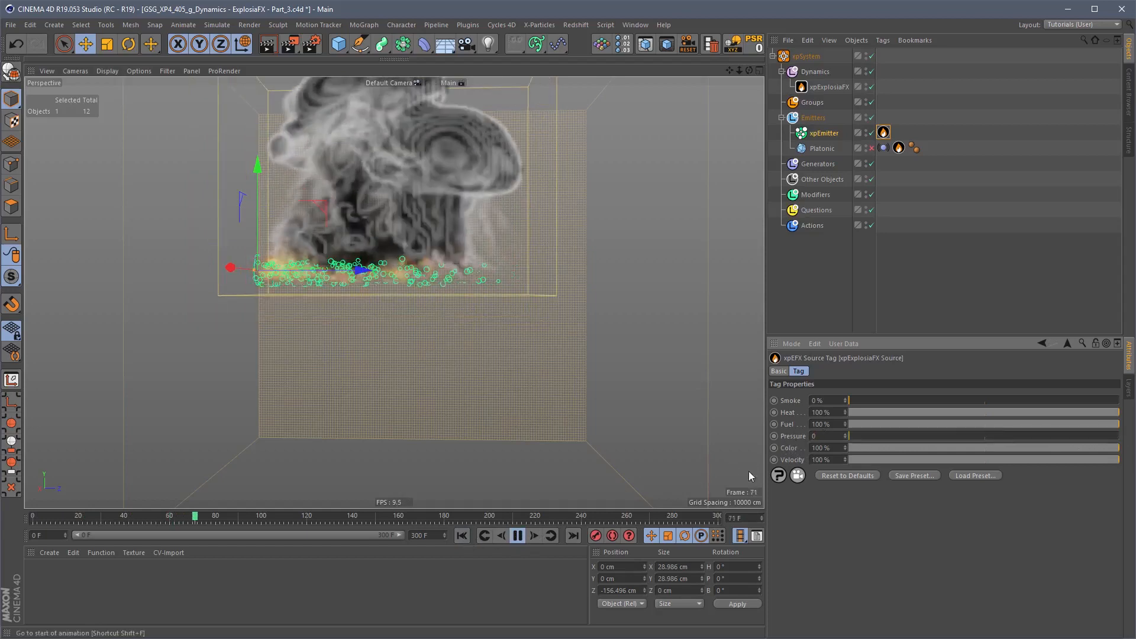
# Step: Set the source tag's Velocity to 500 %, replay the simulation from the start, and pause it at frame 54
pyautogui.click(463, 536)
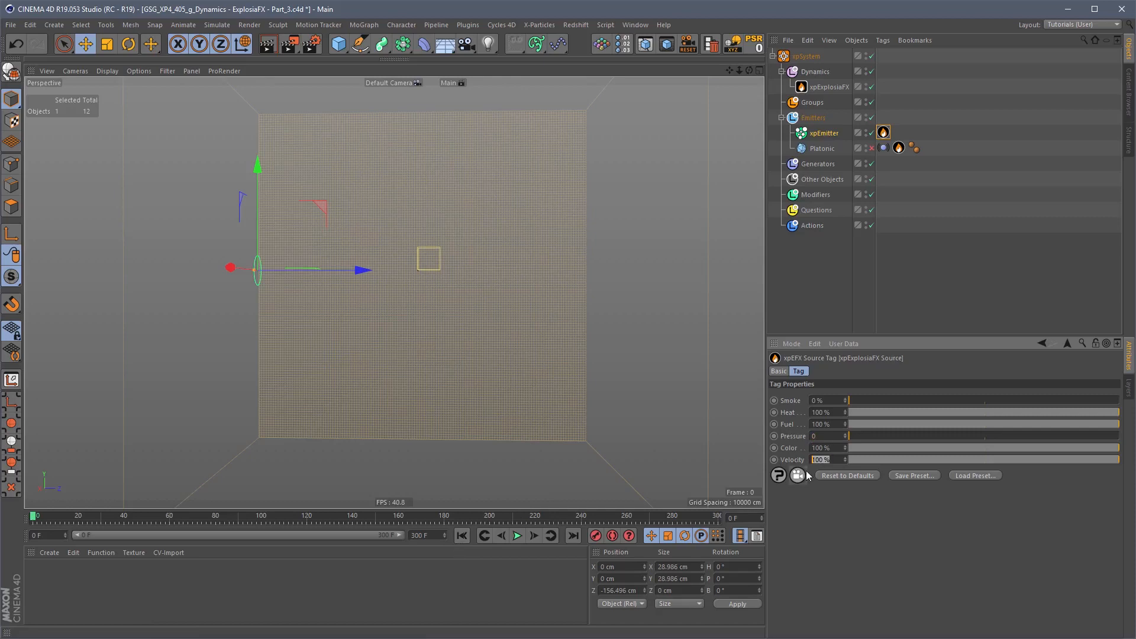
pyautogui.click(518, 536)
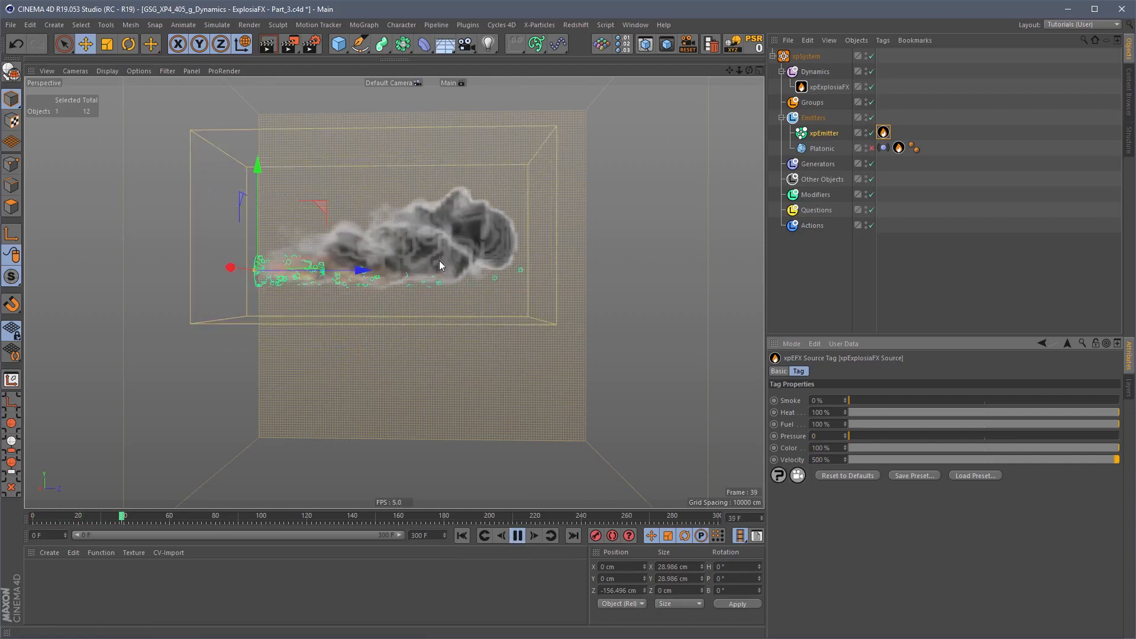
pyautogui.click(518, 536)
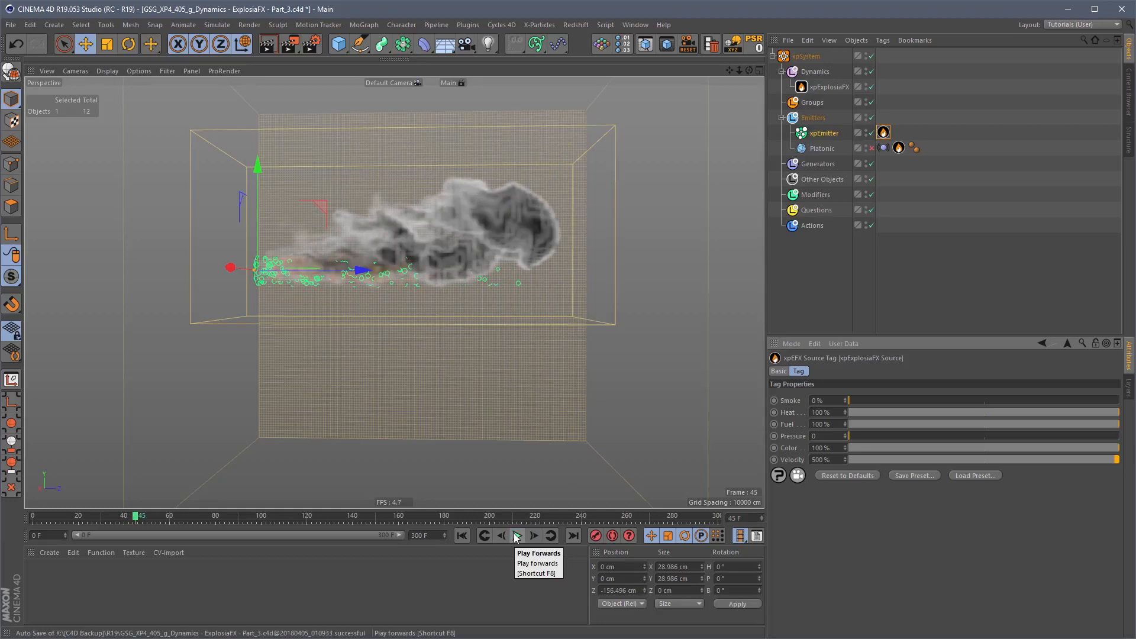
pyautogui.click(516, 536)
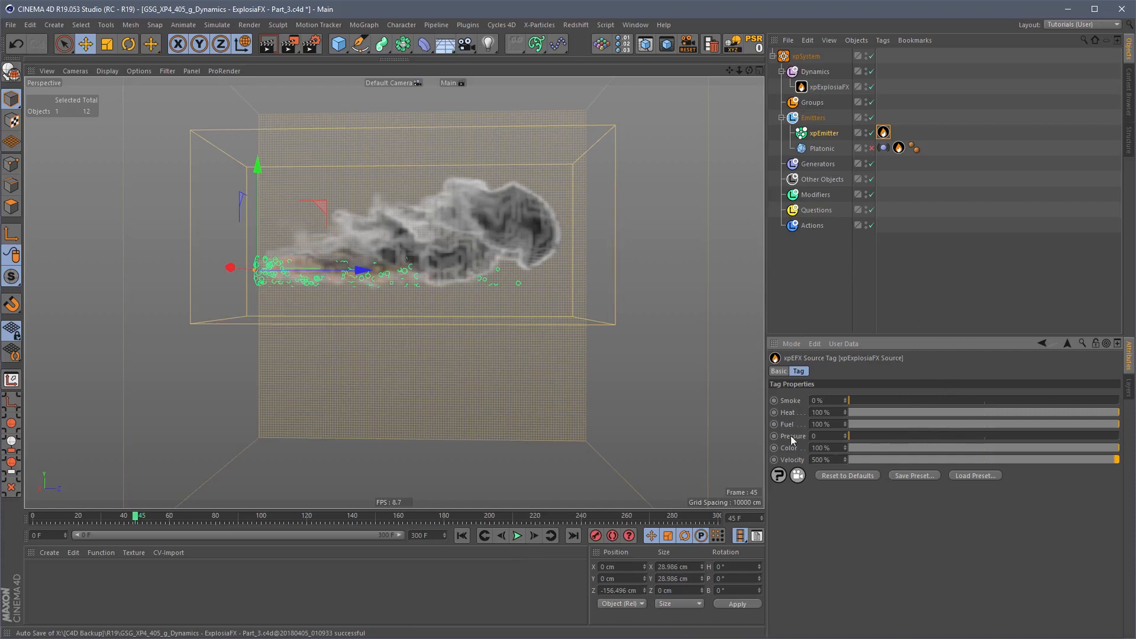
pyautogui.keyDown('alt'); pyautogui.moveTo(443, 279); pyautogui.dragTo(500, 255); pyautogui.keyUp('alt')
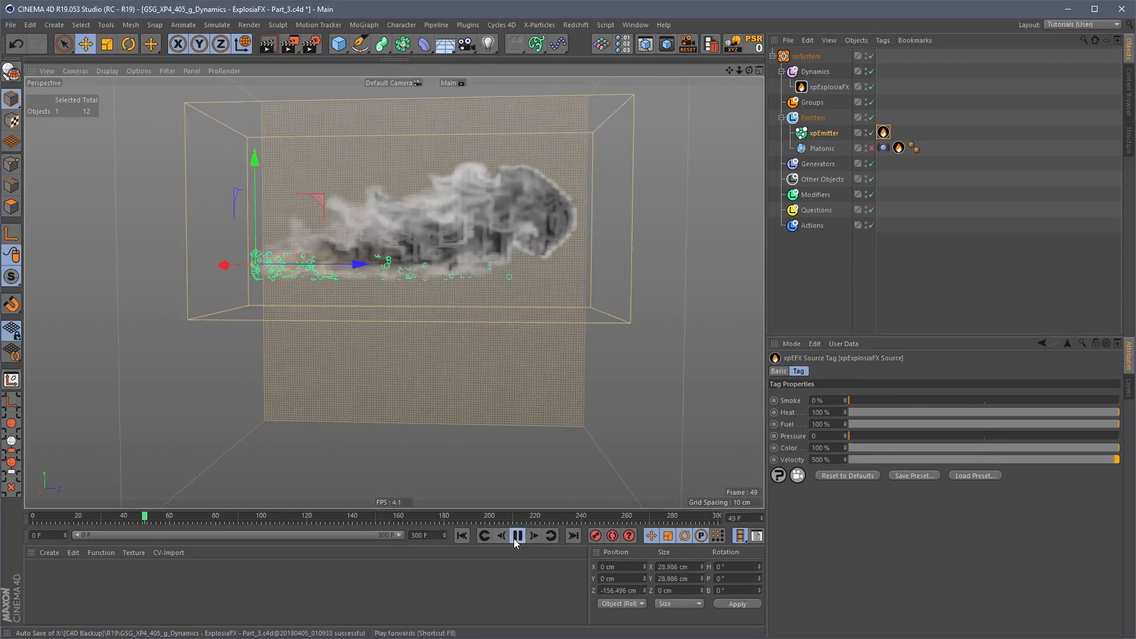
pyautogui.click(516, 538)
# Step: Add an xpGravity modifier to the Modifiers folder, replay the simulation, and pause it at frame 21
pyautogui.click(812, 194)
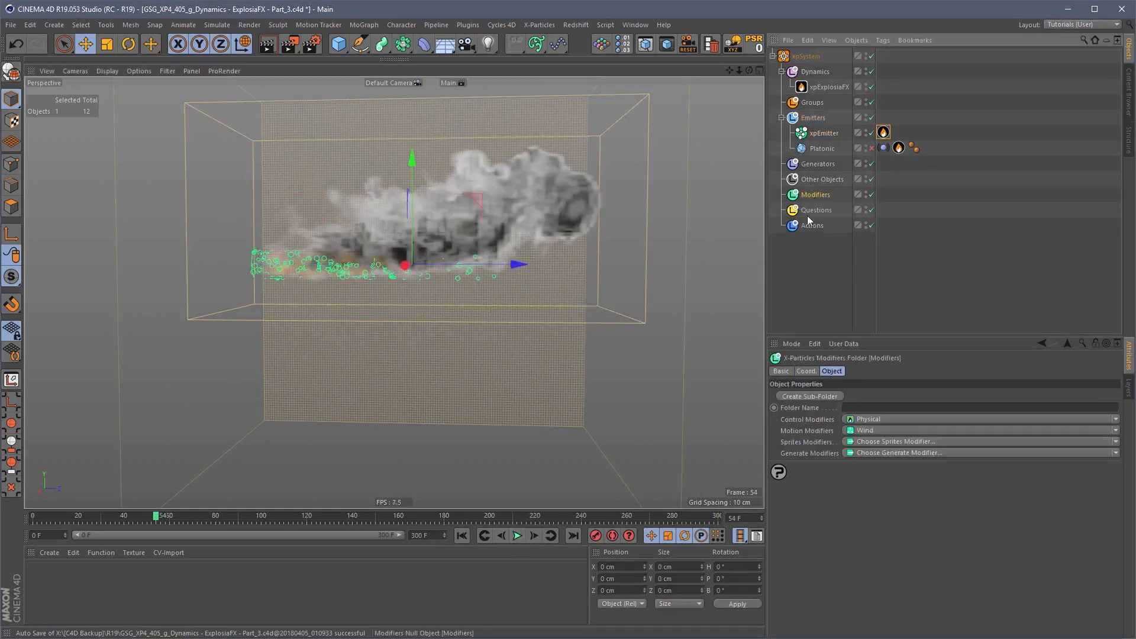
pyautogui.hotkey('shift', 'c')
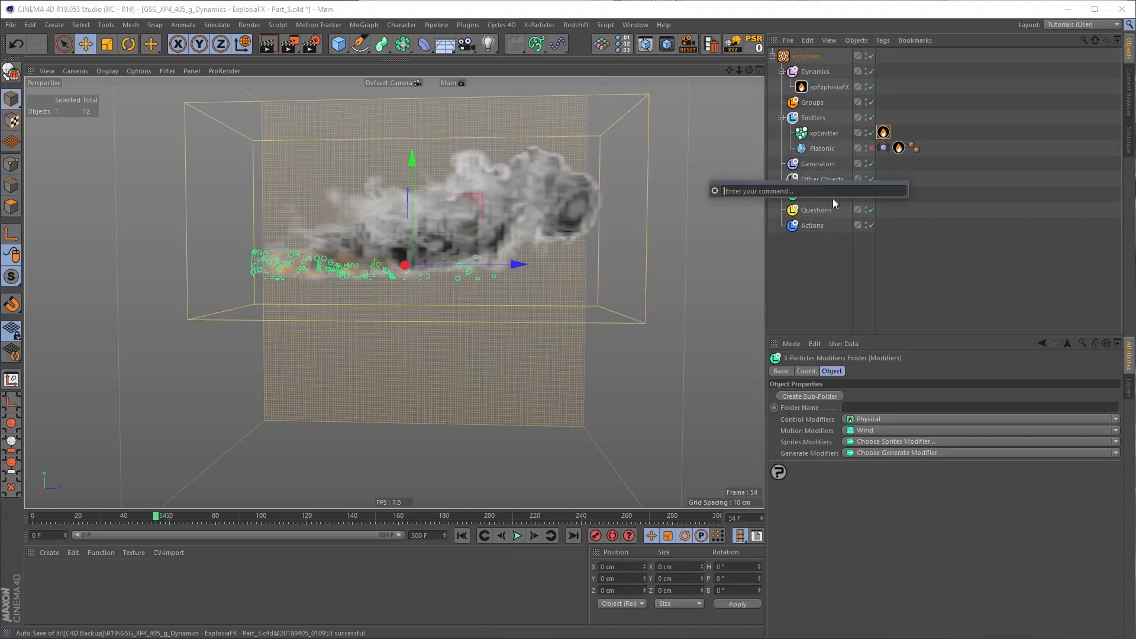
pyautogui.write('grav')
pyautogui.click(739, 213)
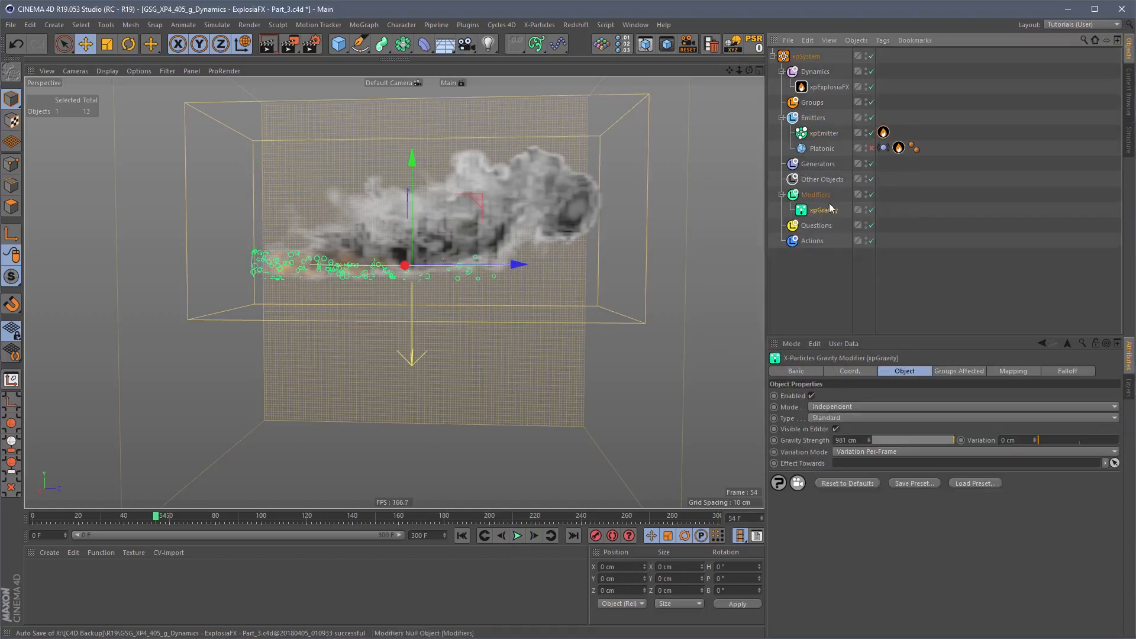
pyautogui.click(516, 539)
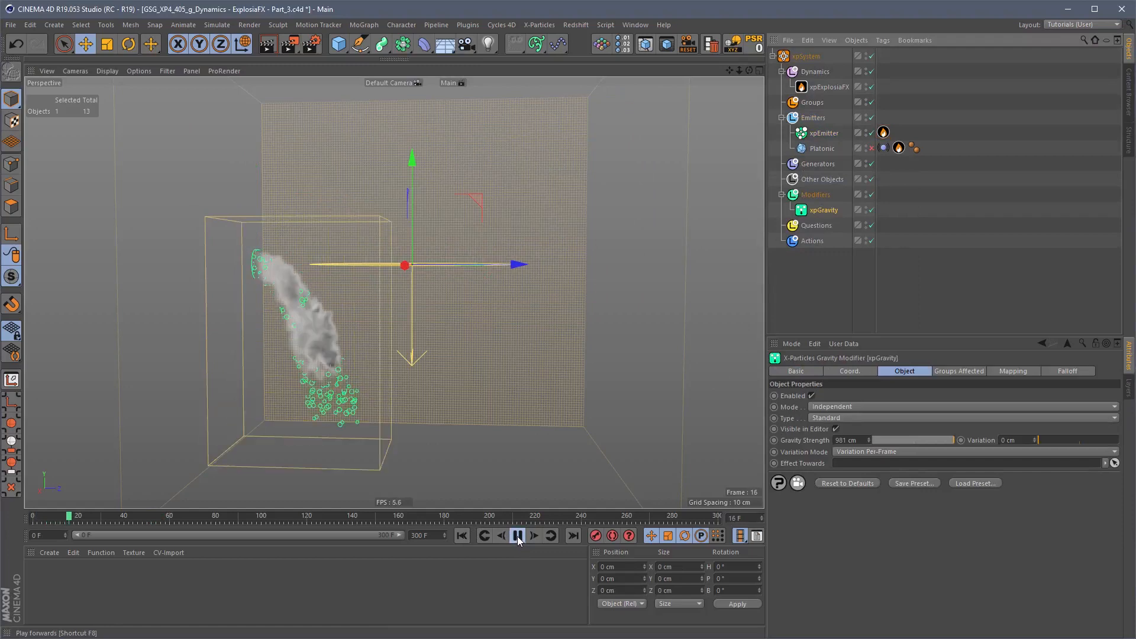
pyautogui.click(518, 536)
pyautogui.keyDown('alt'); pyautogui.moveTo(415, 307); pyautogui.dragTo(388, 272); pyautogui.keyUp('alt')
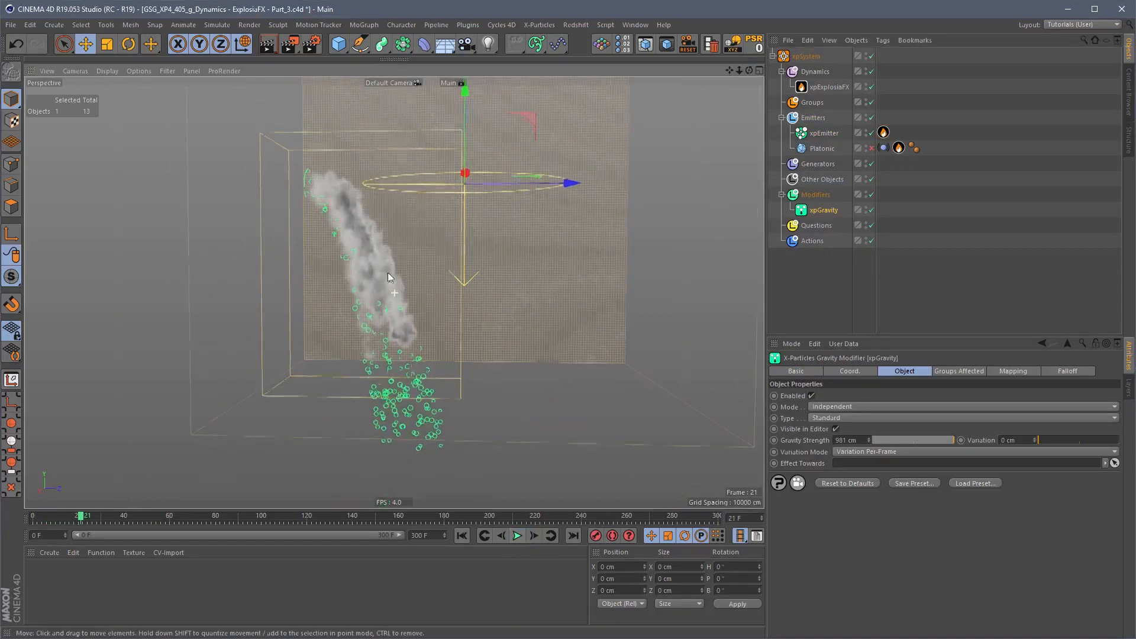
# Step: Set xpEmitter's Speed to 500 cm with a Variation of 100 cm, replay the simulation, and pause it at frame 24
pyautogui.click(824, 133)
pyautogui.click(1000, 371)
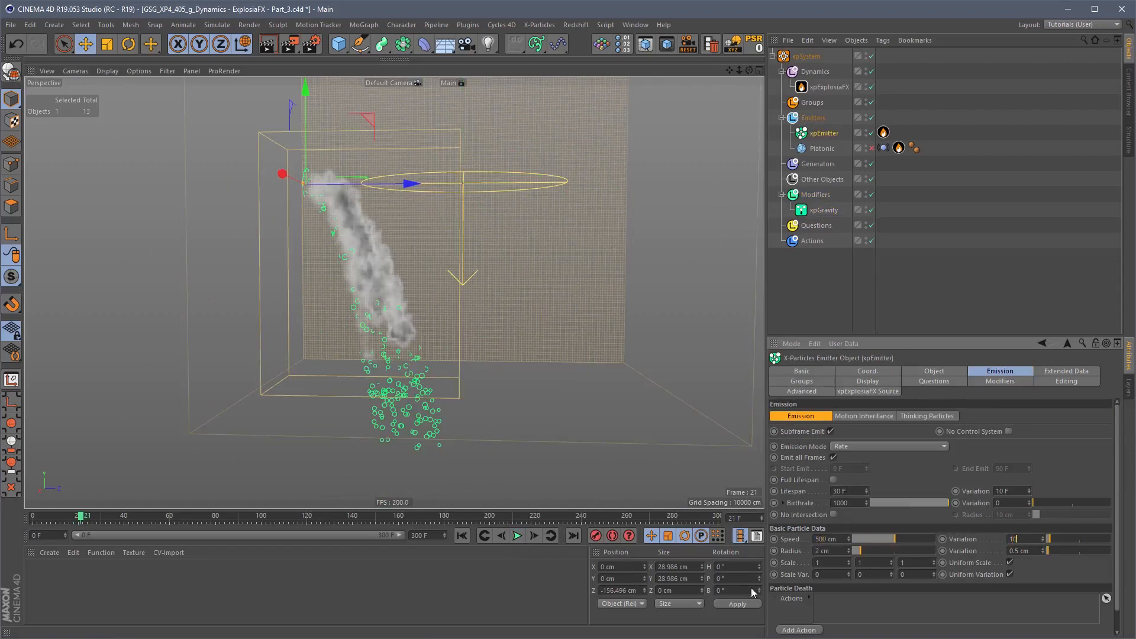
pyautogui.click(462, 537)
pyautogui.click(517, 536)
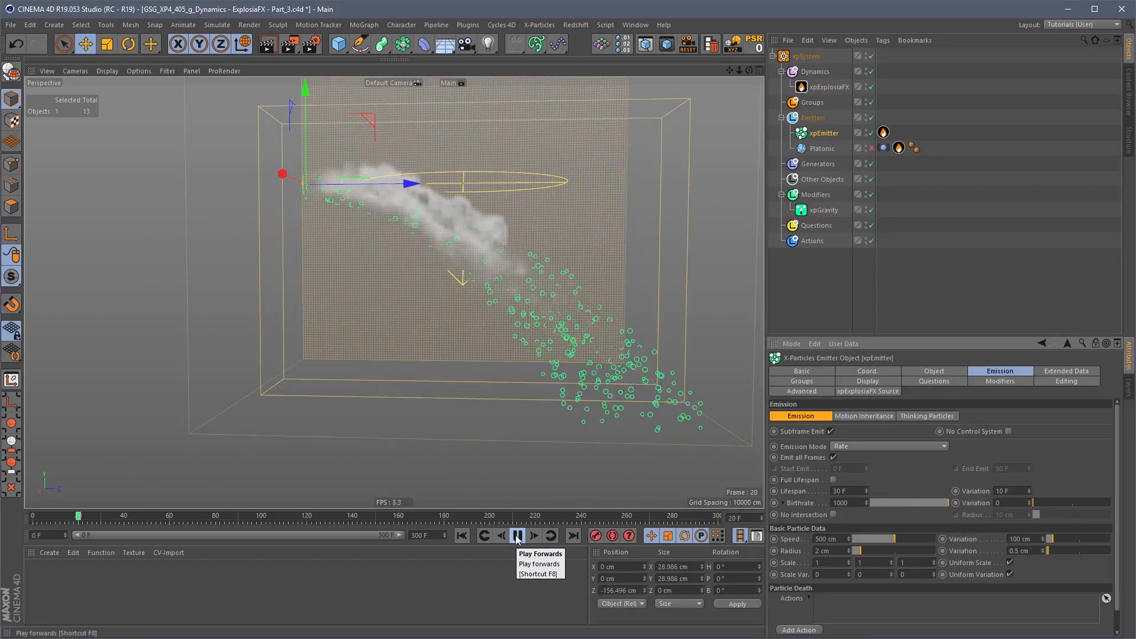
pyautogui.click(517, 536)
pyautogui.scroll(-5, 522, 224)
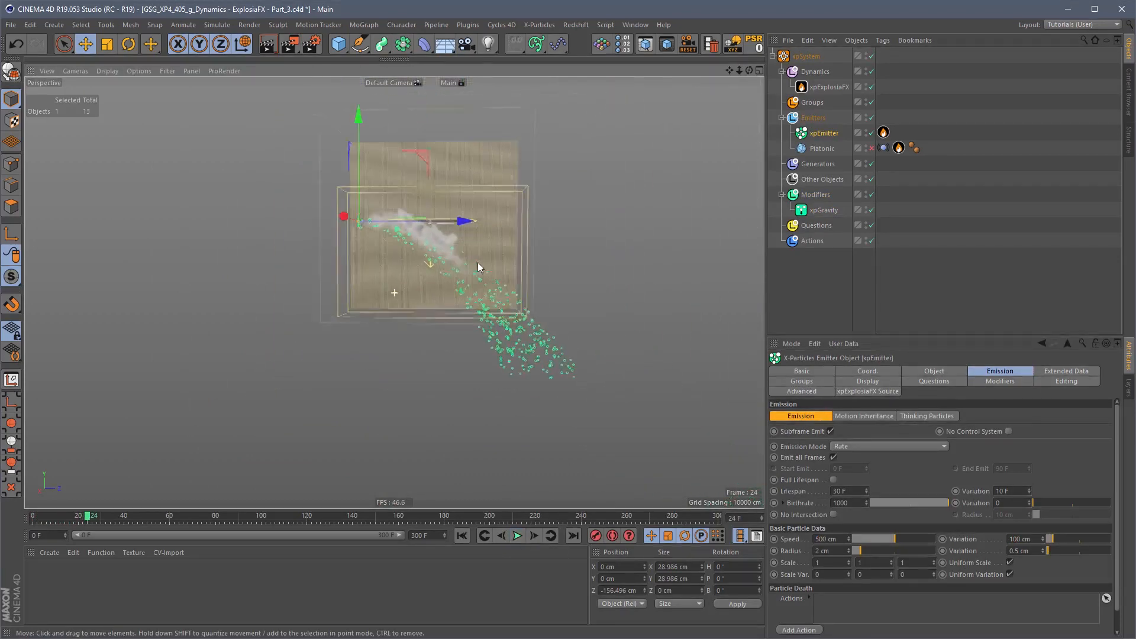
pyautogui.keyDown('alt'); pyautogui.moveTo(478, 261); pyautogui.dragTo(482, 285); pyautogui.keyUp('alt')
pyautogui.scroll(2, 482, 290)
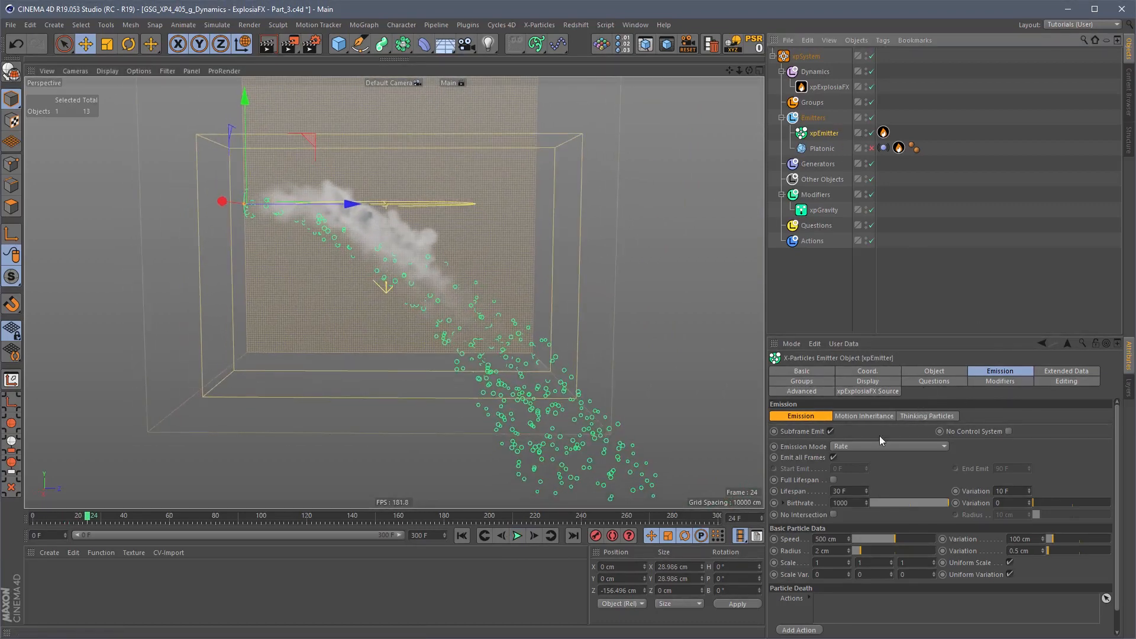
# Step: Set xpEmitter's Birthrate to 10000, replay the simulation from the start, and pause it at frame 25
pyautogui.click(850, 504)
pyautogui.write('0')
pyautogui.click(486, 535)
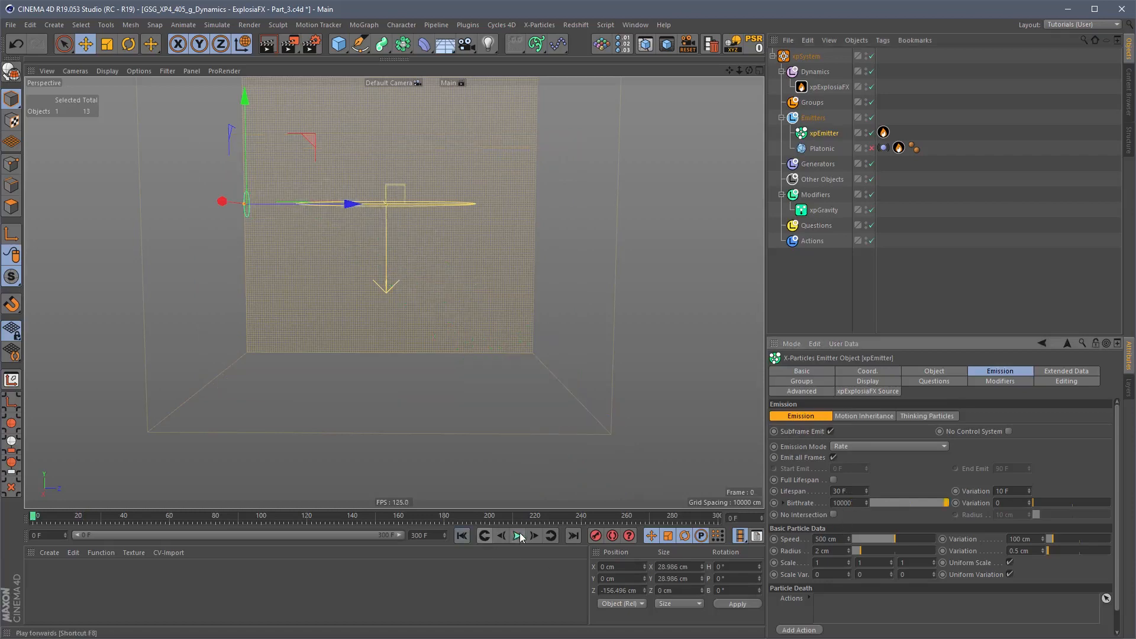
pyautogui.click(516, 535)
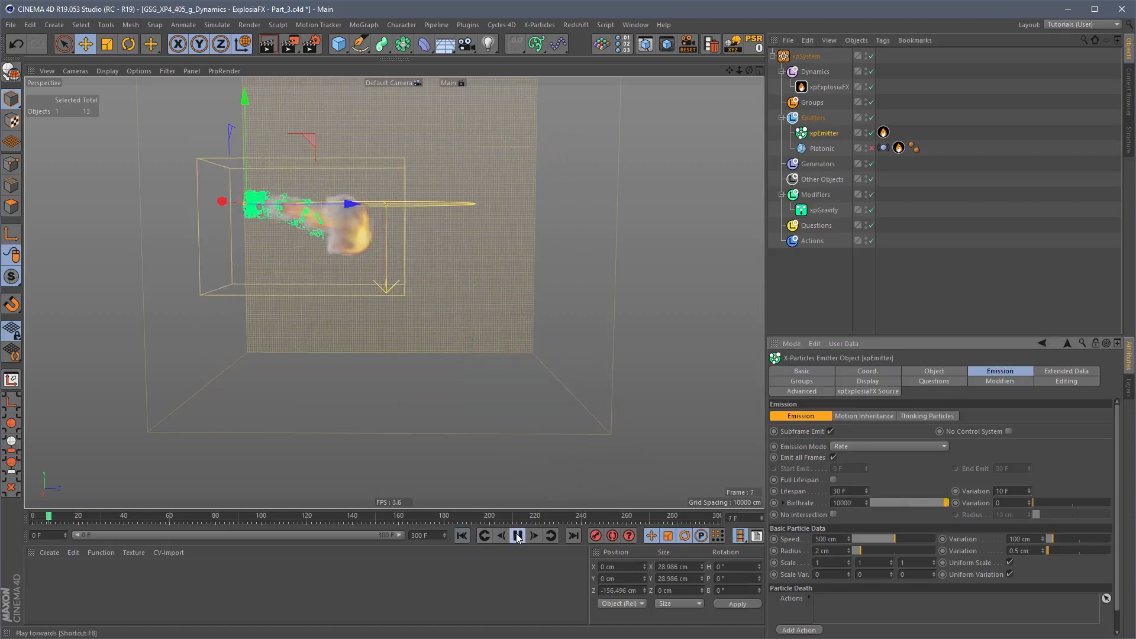
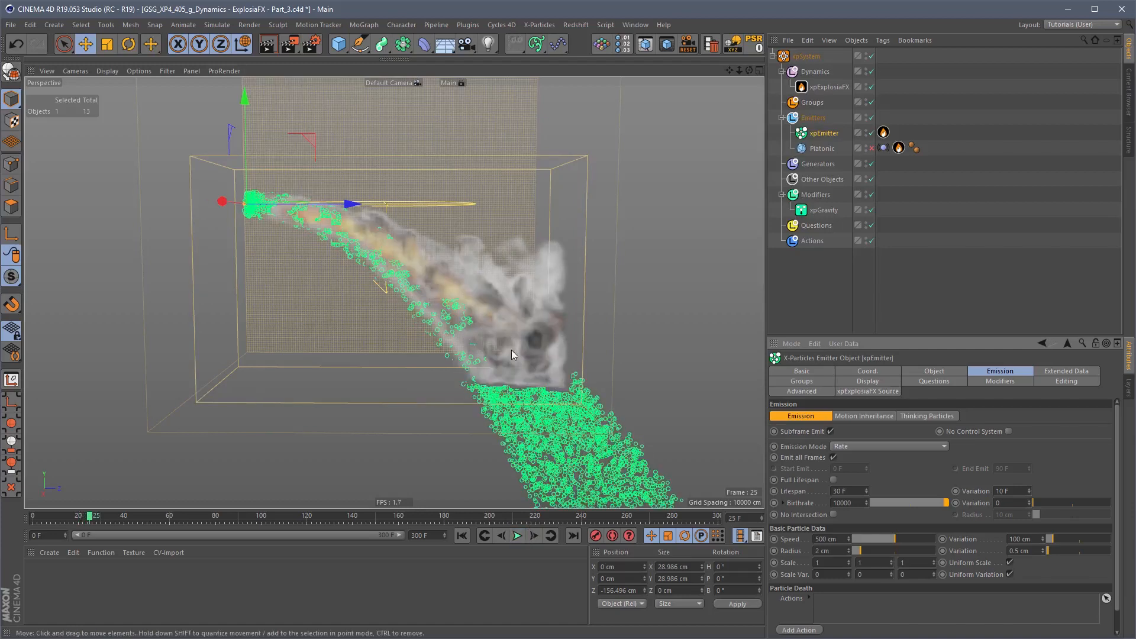
pyautogui.keyDown('alt'); pyautogui.moveTo(512, 350); pyautogui.dragTo(513, 306, button='middle'); pyautogui.keyUp('alt')
pyautogui.moveTo(513, 306)
pyautogui.keyDown('alt'); pyautogui.mouseDown()
pyautogui.moveTo(511, 290)
pyautogui.moveTo(485, 288)
pyautogui.moveTo(674, 336)
pyautogui.moveTo(519, 288)
pyautogui.mouseUp(); pyautogui.keyUp('alt')
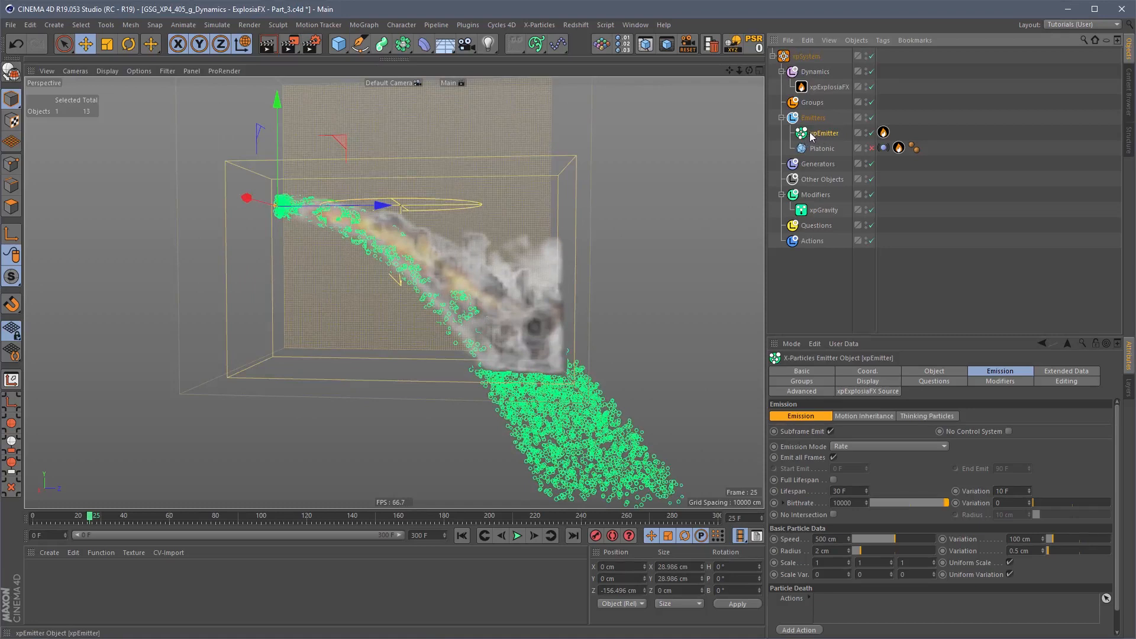
# Step: Reset xpEmitter's position to 0 cm on all axes and rotate it to a pitch of 90°
pyautogui.press('Delete')
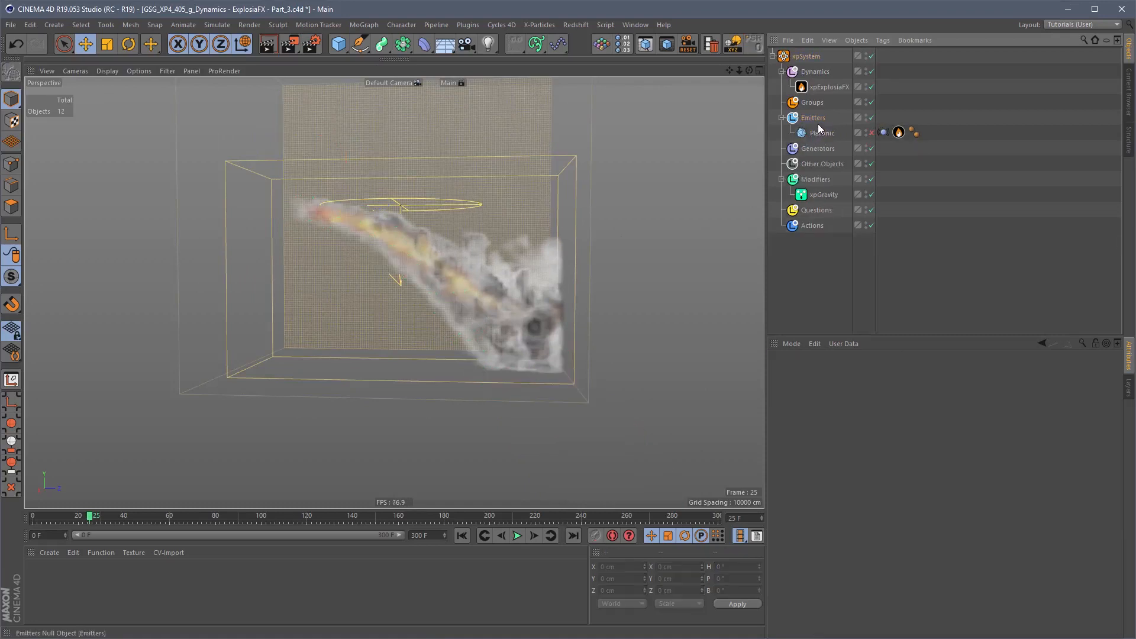
pyautogui.hotkey('ctrl', 'z')
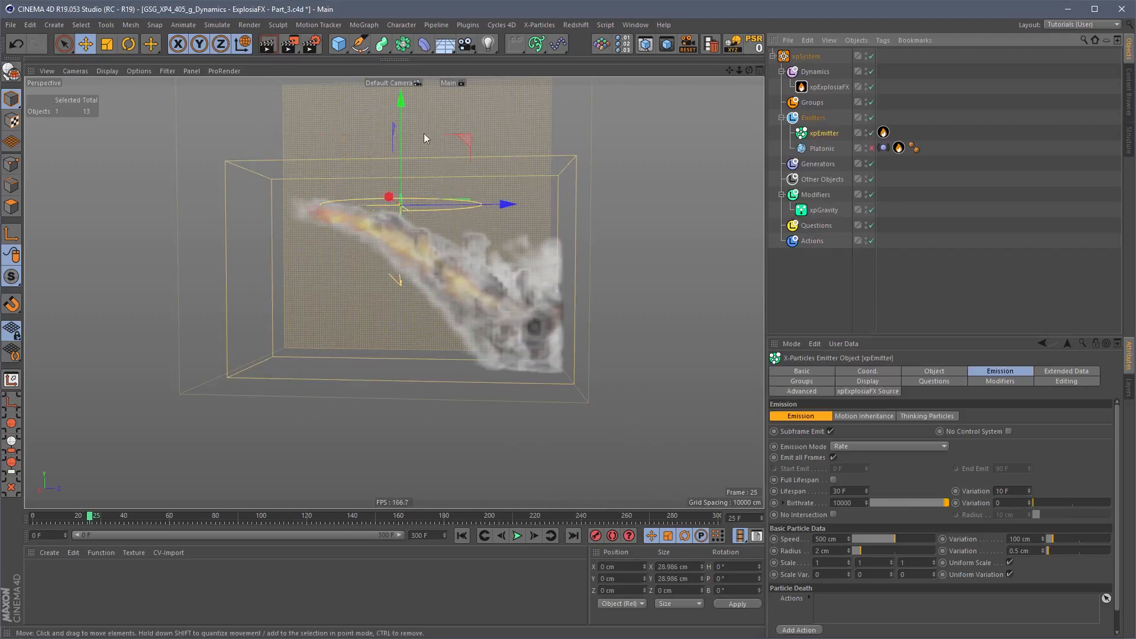
pyautogui.press('r')
pyautogui.moveTo(427, 157); pyautogui.dragTo(353, 161)
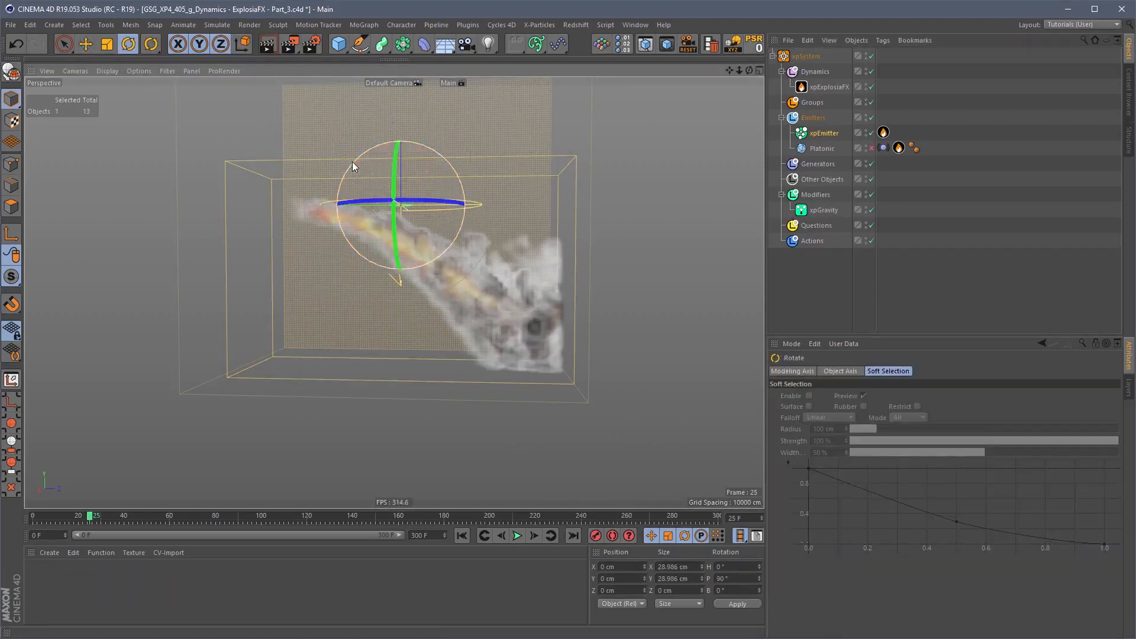
# Step: Change xpEmitter's Emission Mode to Shot with a Duration of 2 F
pyautogui.click(858, 446)
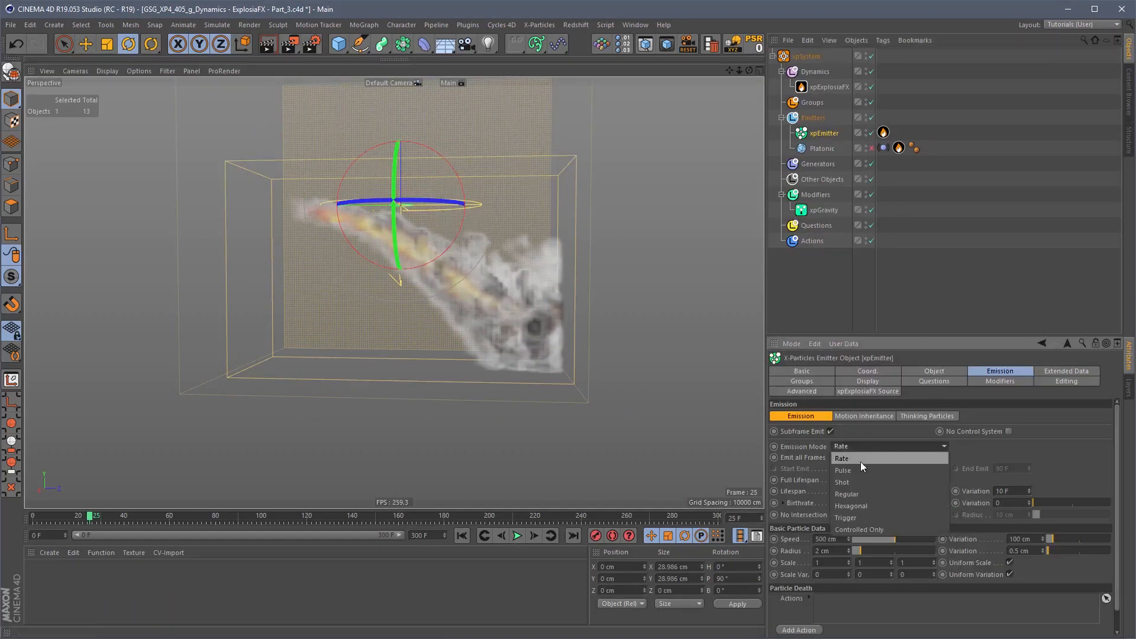
pyautogui.click(857, 481)
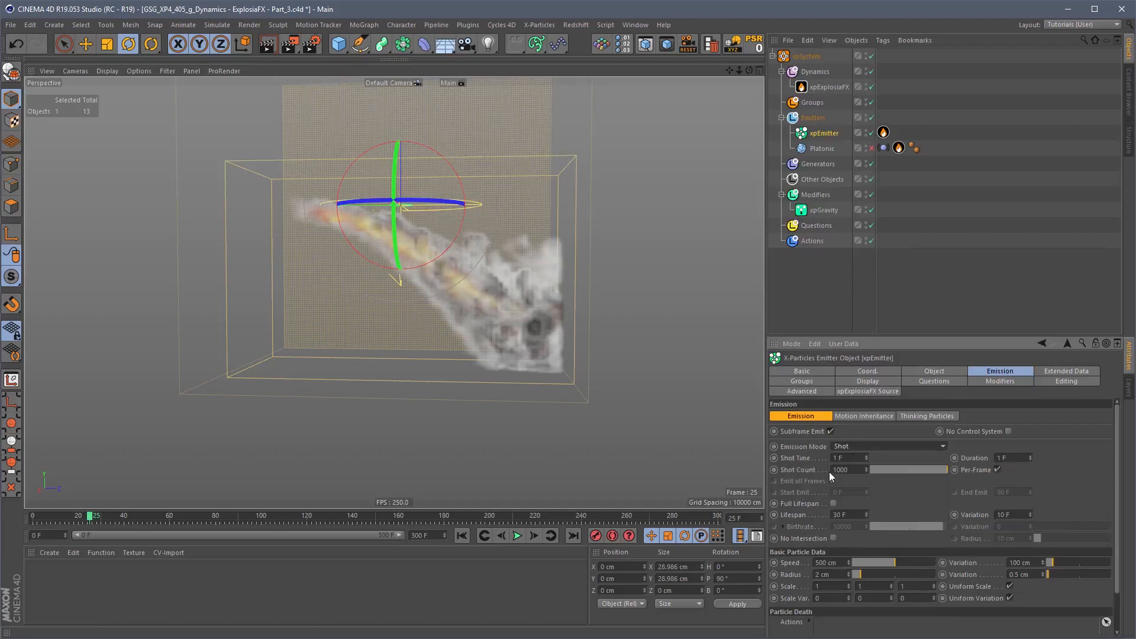
pyautogui.click(831, 472)
pyautogui.moveTo(954, 468); pyautogui.dragTo(887, 488)
pyautogui.write('2')
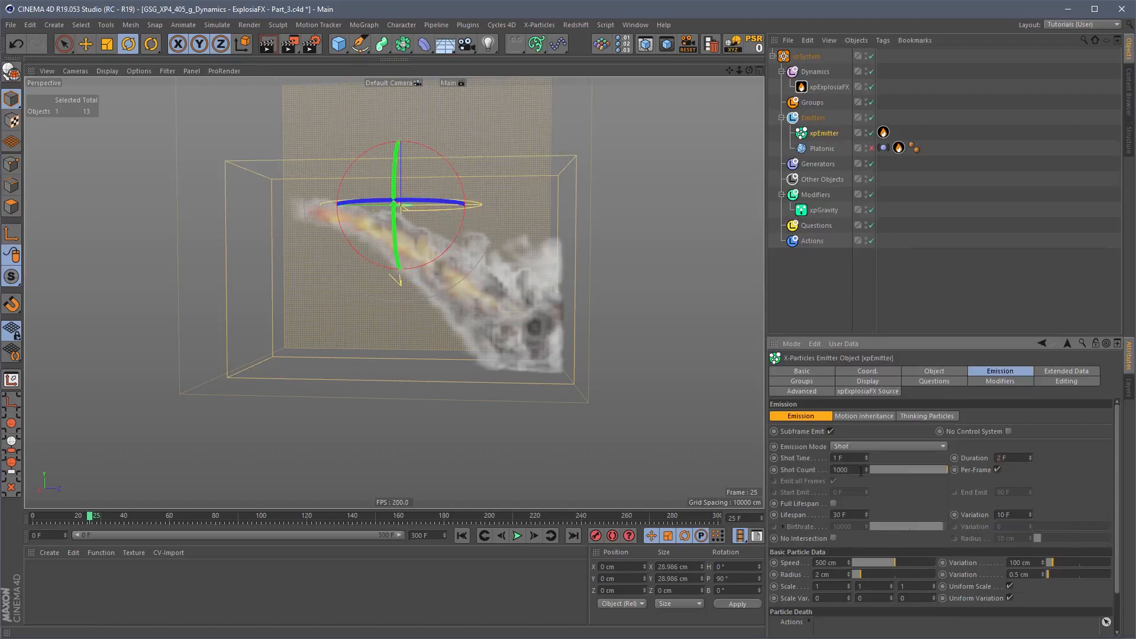
pyautogui.press('Tab')
# Step: Set xpEmitter's Lifespan to 5 F with a Variation of 1 F, and its Speed to 300 cm
pyautogui.click(835, 503)
pyautogui.scroll(-1, 881, 468)
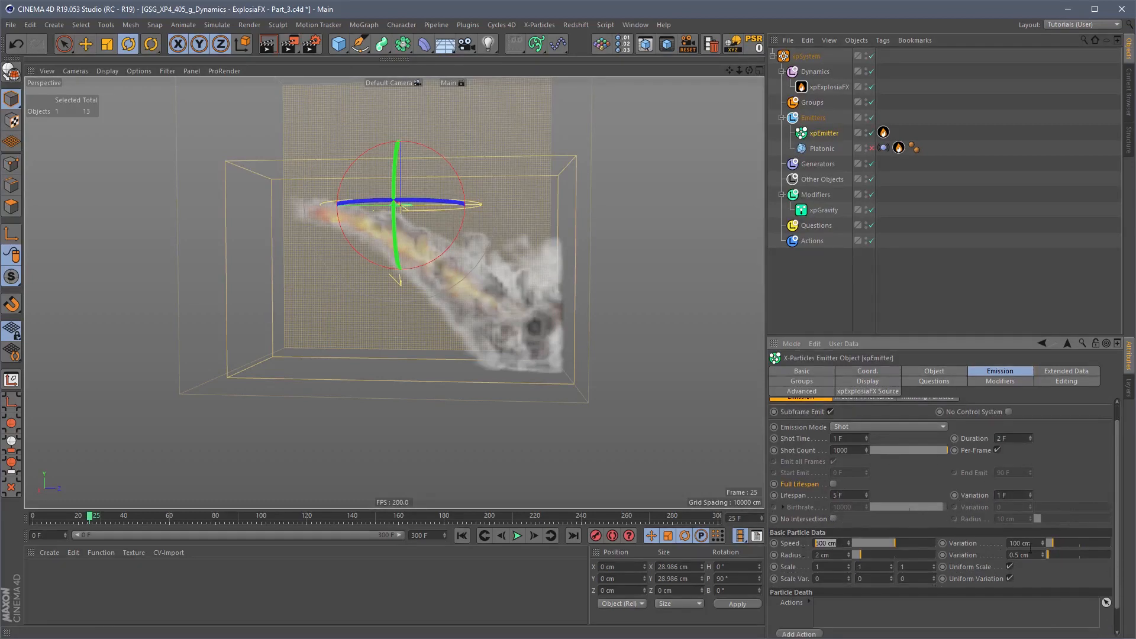
pyautogui.write('300')
pyautogui.press('Return')
# Step: Rewind the animation to frame 0 and move xpEmitter straight down to near the floor of the domain
pyautogui.click(463, 537)
pyautogui.press('e')
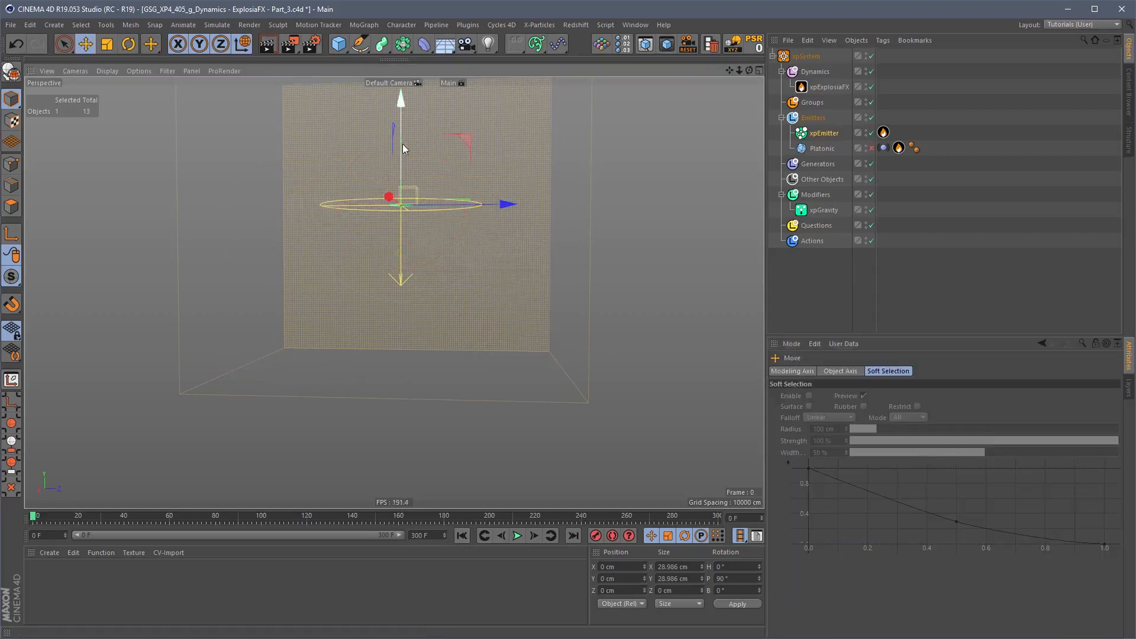
pyautogui.moveTo(402, 144); pyautogui.dragTo(429, 272)
# Step: Enable the -Y side of xpExplosiaFX's solver Container and play the simulation briefly
pyautogui.click(829, 87)
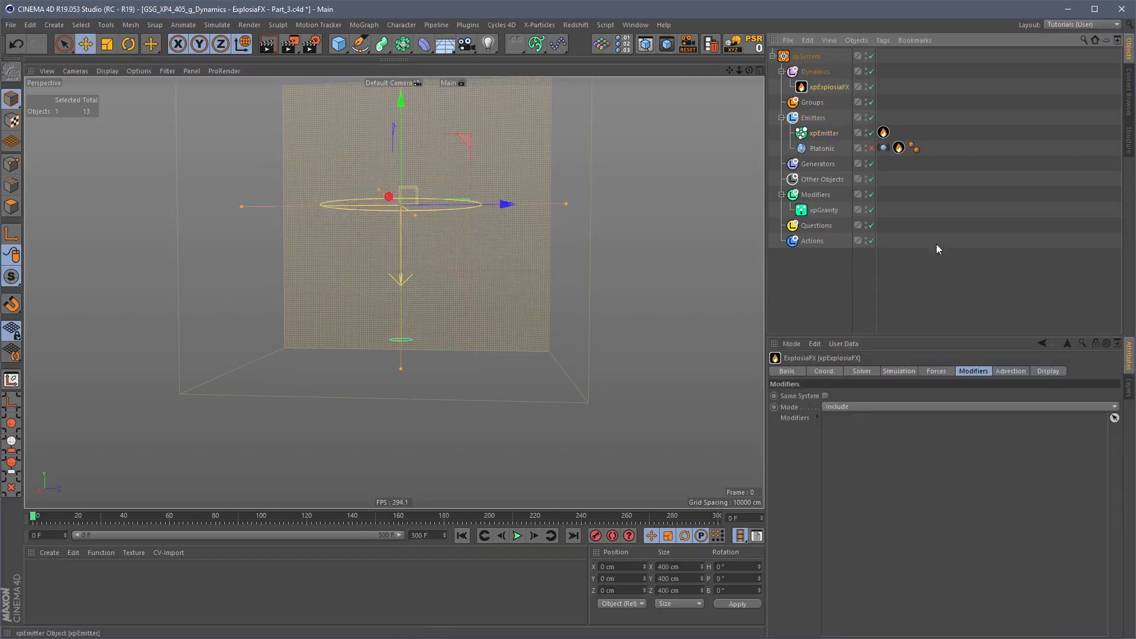
pyautogui.click(859, 372)
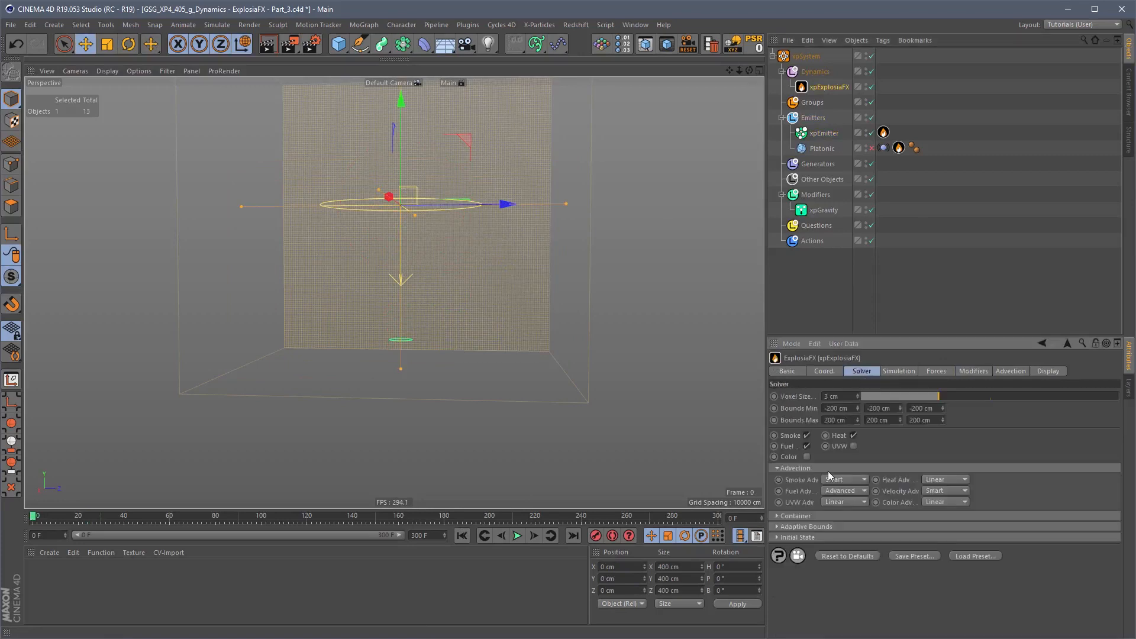
pyautogui.click(796, 517)
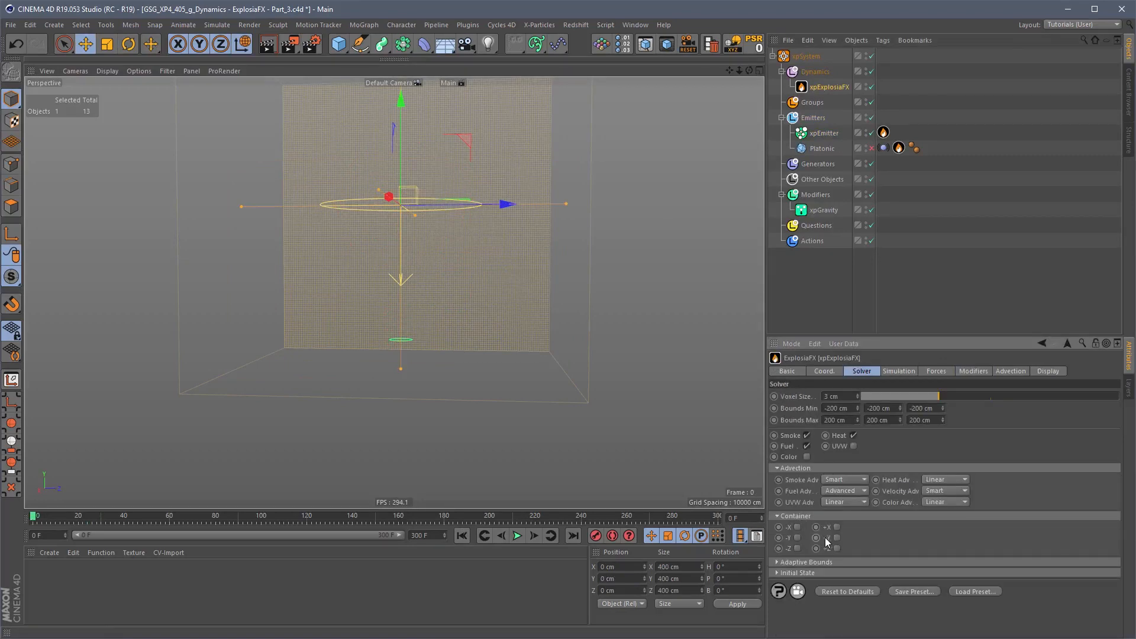
pyautogui.click(517, 536)
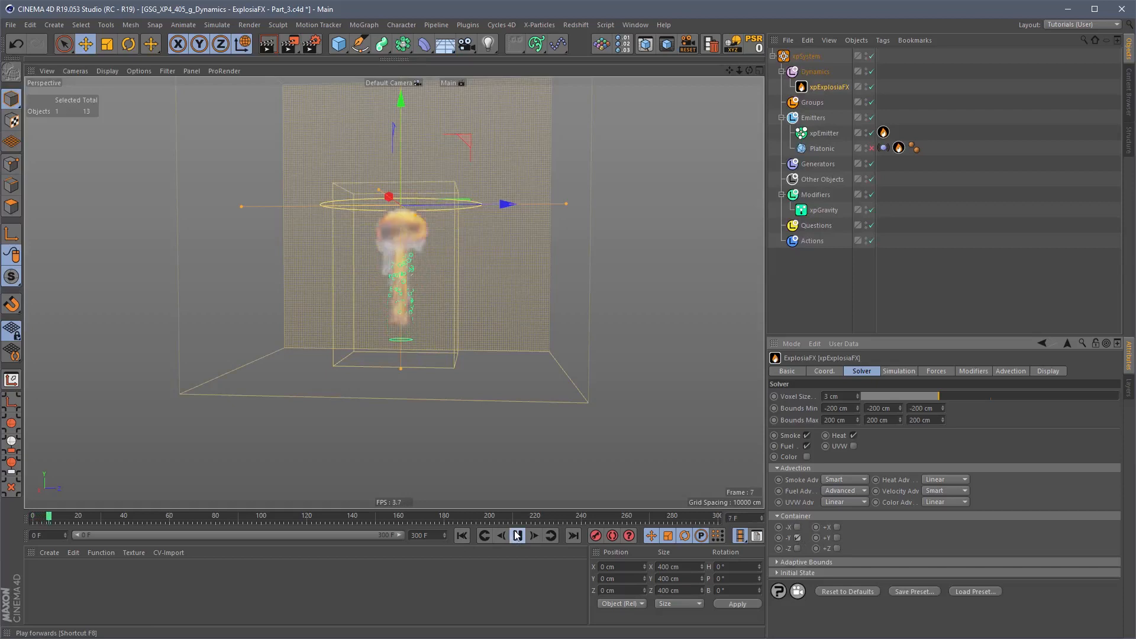
pyautogui.click(517, 536)
pyautogui.keyDown('alt'); pyautogui.moveTo(456, 279); pyautogui.dragTo(486, 283, button='middle'); pyautogui.keyUp('alt')
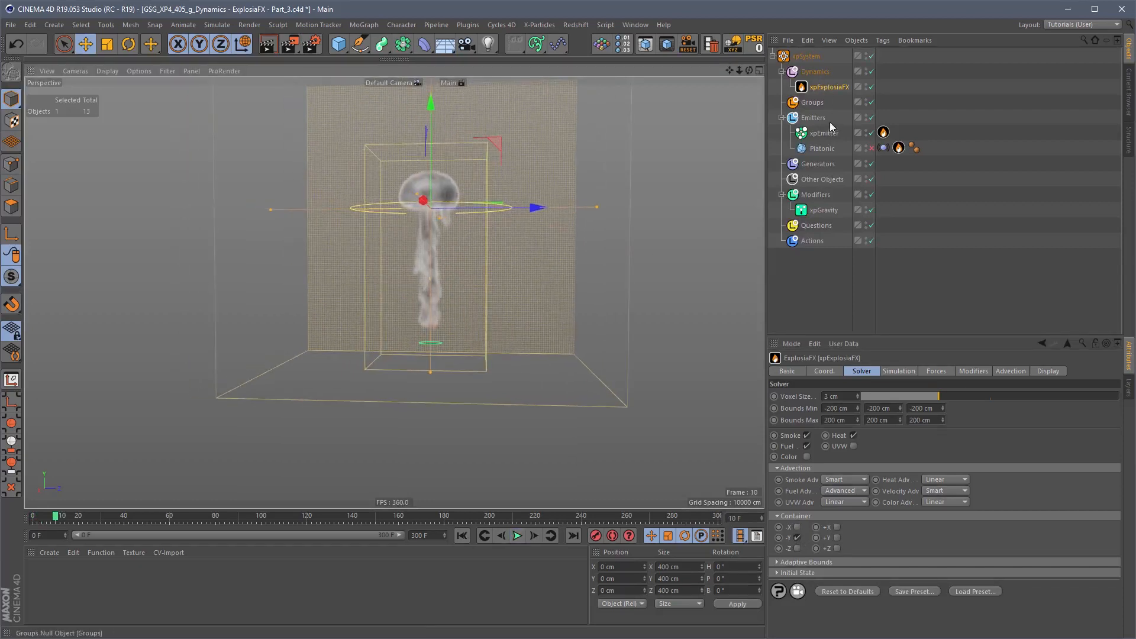
# Step: Set xpEmitter's Cone Angle to 81° and replay the burst from the first frame
pyautogui.click(835, 133)
pyautogui.click(934, 371)
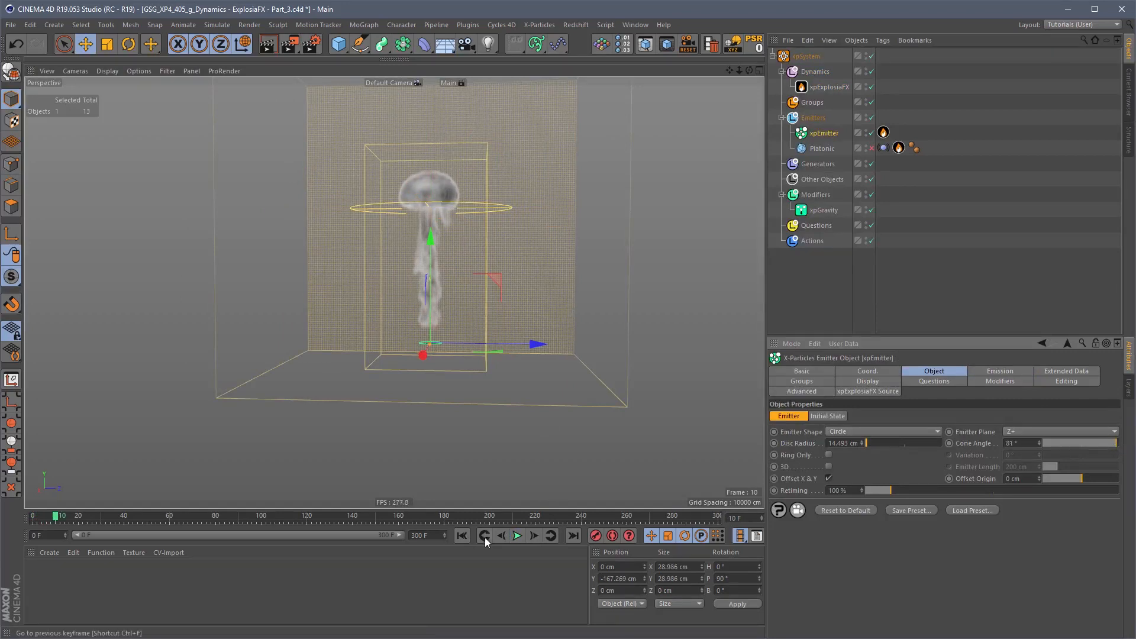
pyautogui.click(462, 535)
pyautogui.click(518, 535)
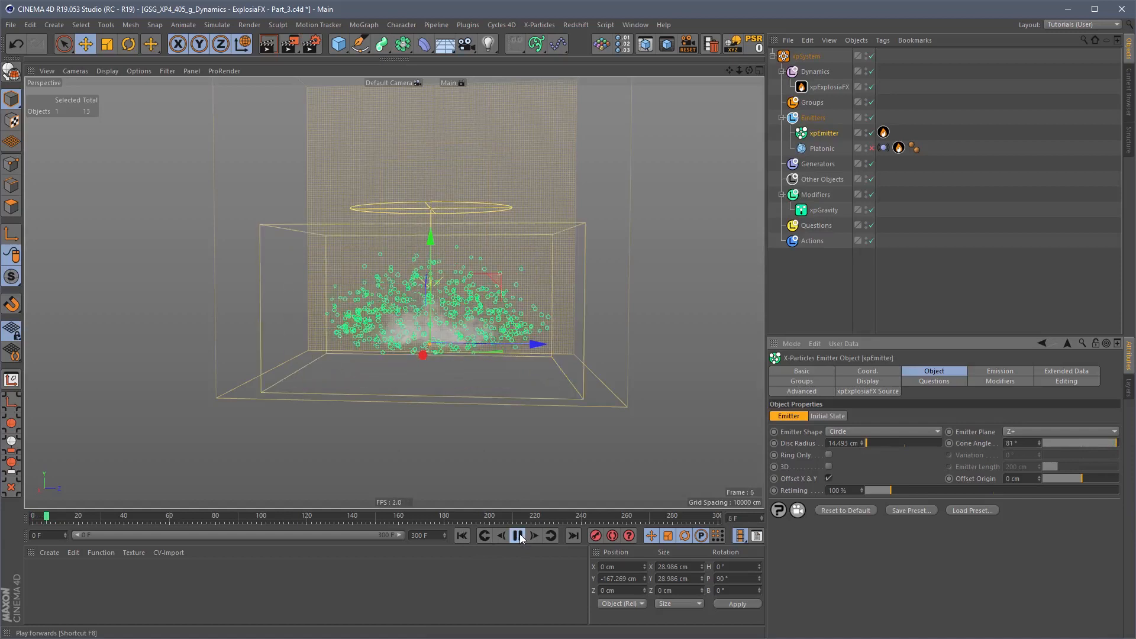
pyautogui.click(519, 536)
pyautogui.keyDown('alt'); pyautogui.moveTo(530, 378); pyautogui.dragTo(491, 311); pyautogui.keyUp('alt')
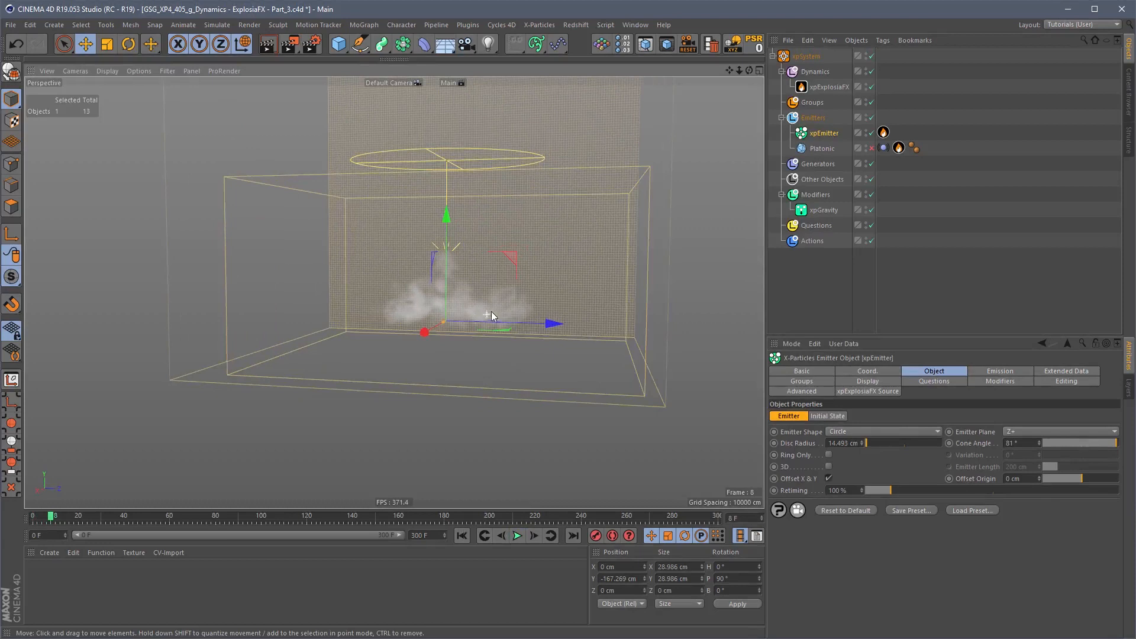
# Step: Set Fuel to 400% in xpEmitter's ExplosiaFX source tag and replay the simulation from the start
pyautogui.click(883, 132)
pyautogui.click(828, 424)
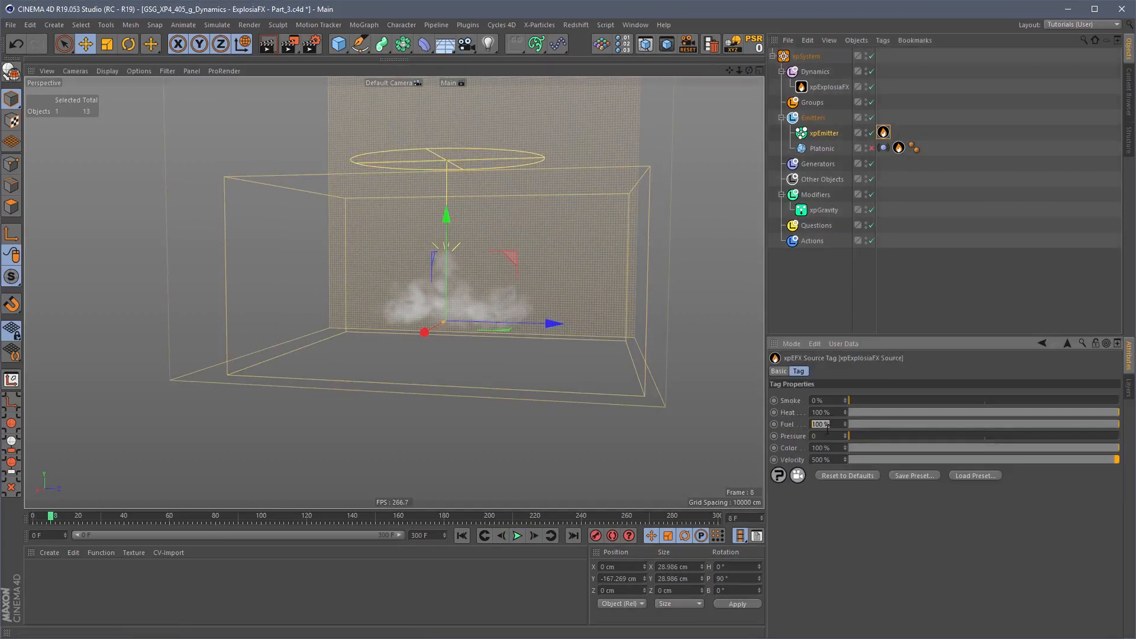
pyautogui.write('400')
pyautogui.click(463, 535)
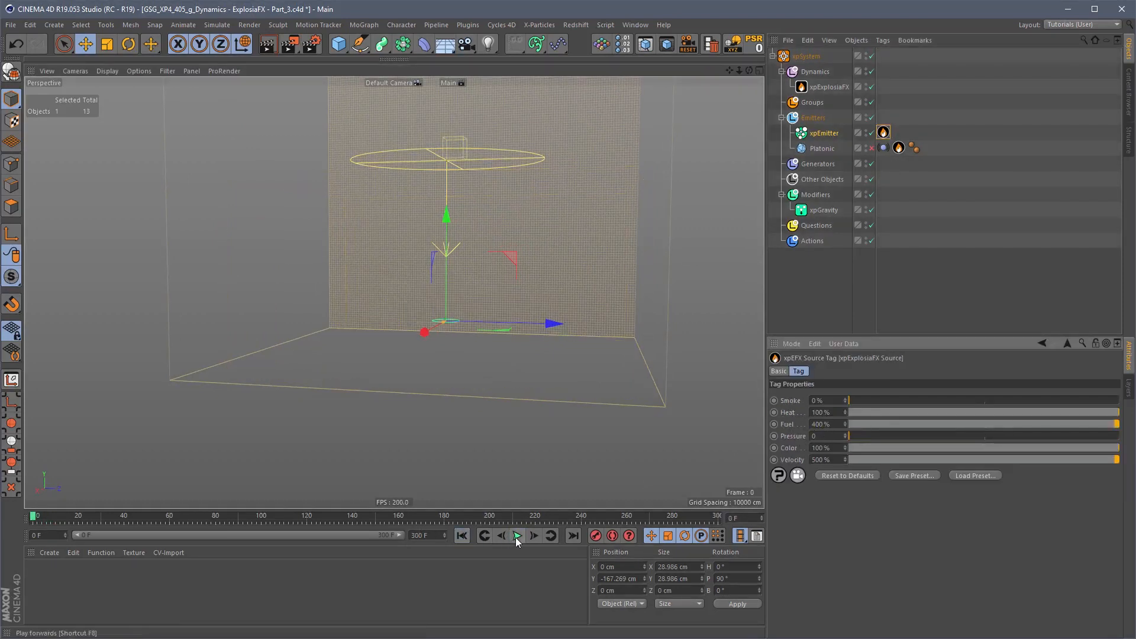
pyautogui.click(517, 536)
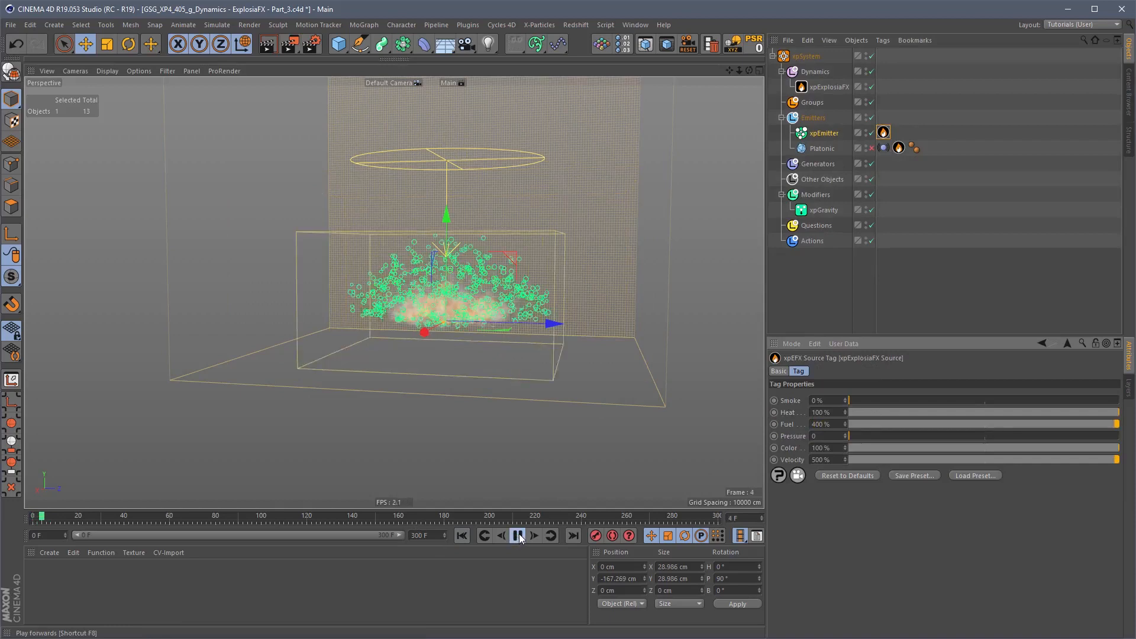
pyautogui.click(518, 536)
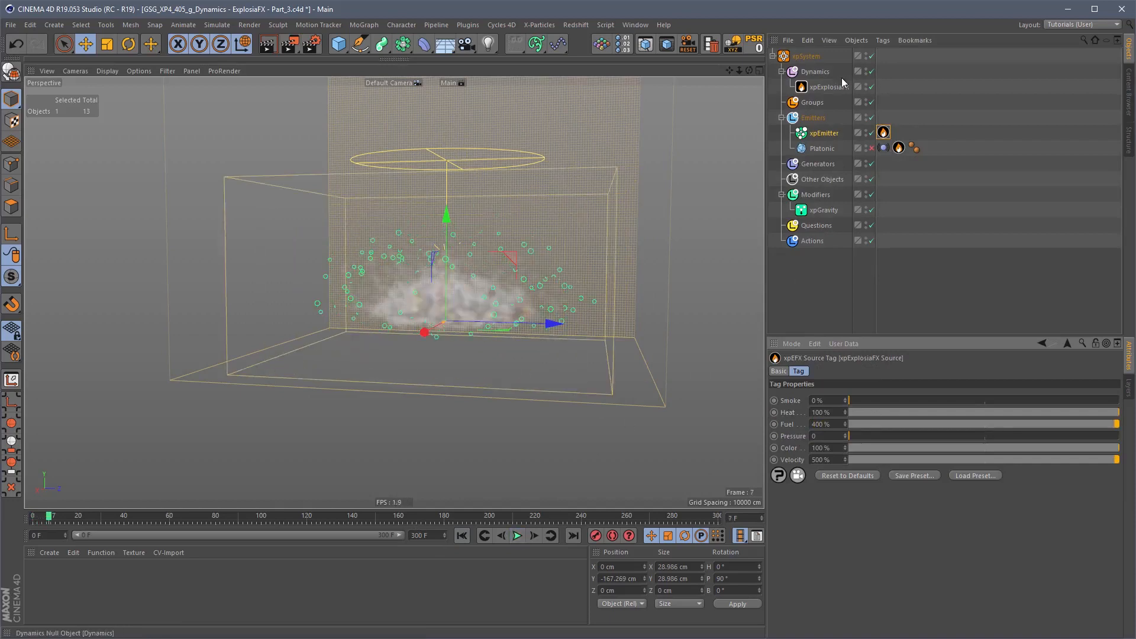
# Step: Reduce the Voxel Size of xpExplosiaFX to 2 cm
pyautogui.click(829, 87)
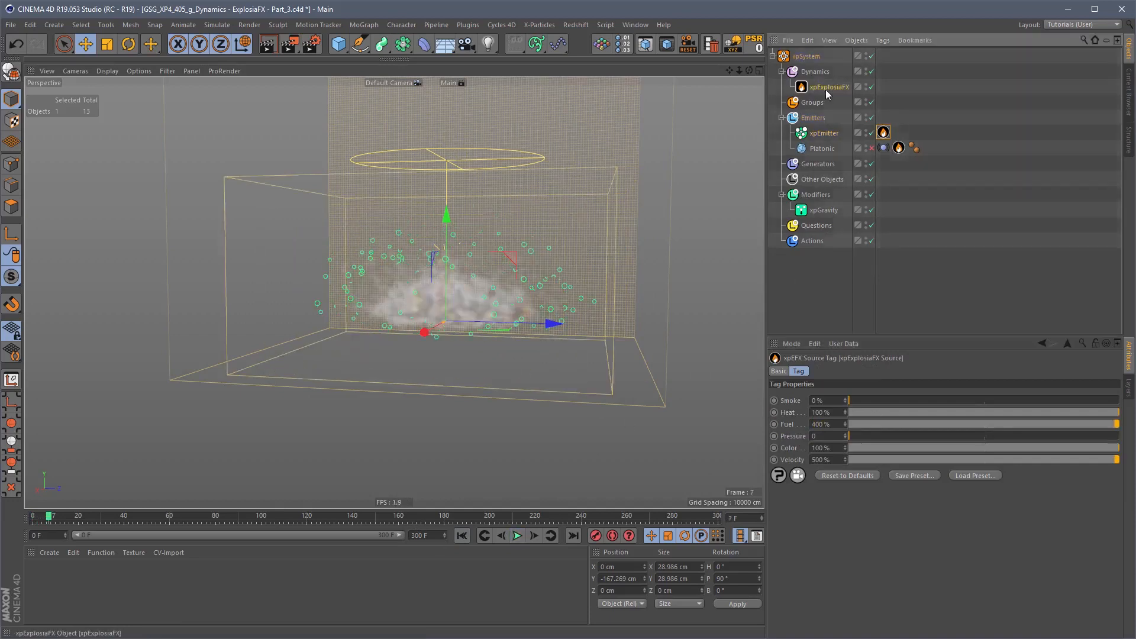
pyautogui.click(819, 134)
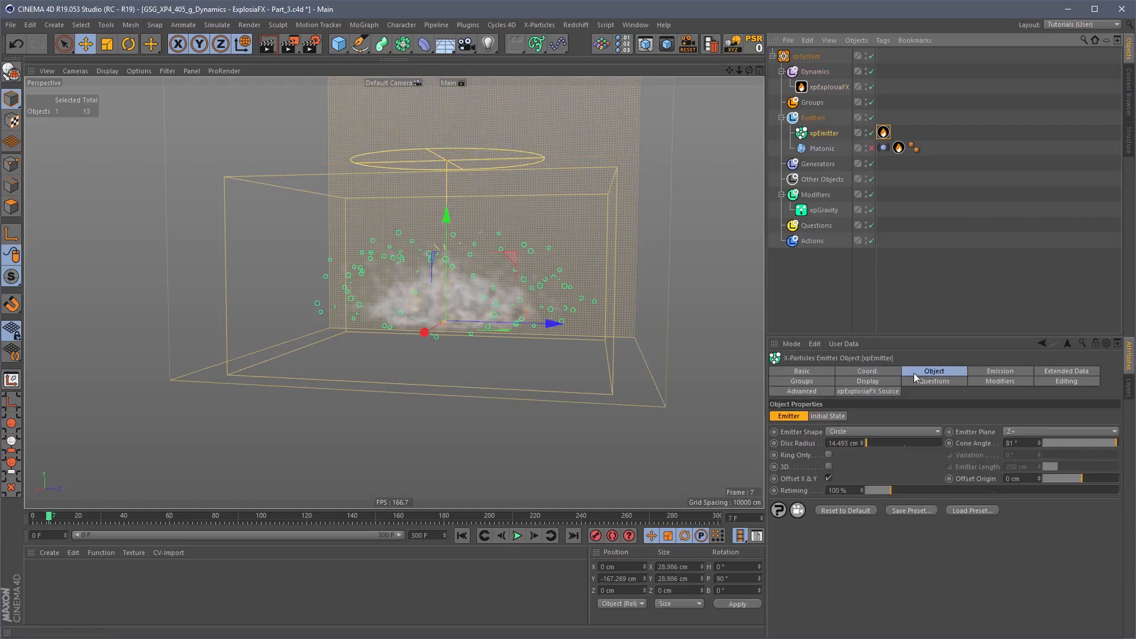
pyautogui.click(825, 86)
pyautogui.moveTo(846, 400); pyautogui.dragTo(819, 408)
pyautogui.write('2')
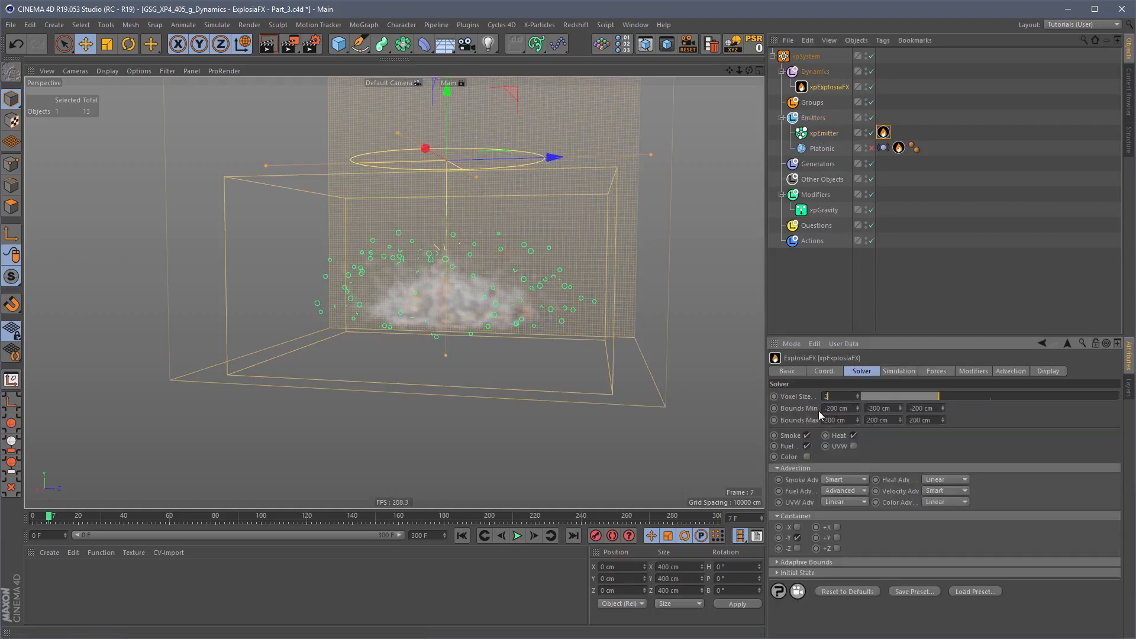
pyautogui.press('Return')
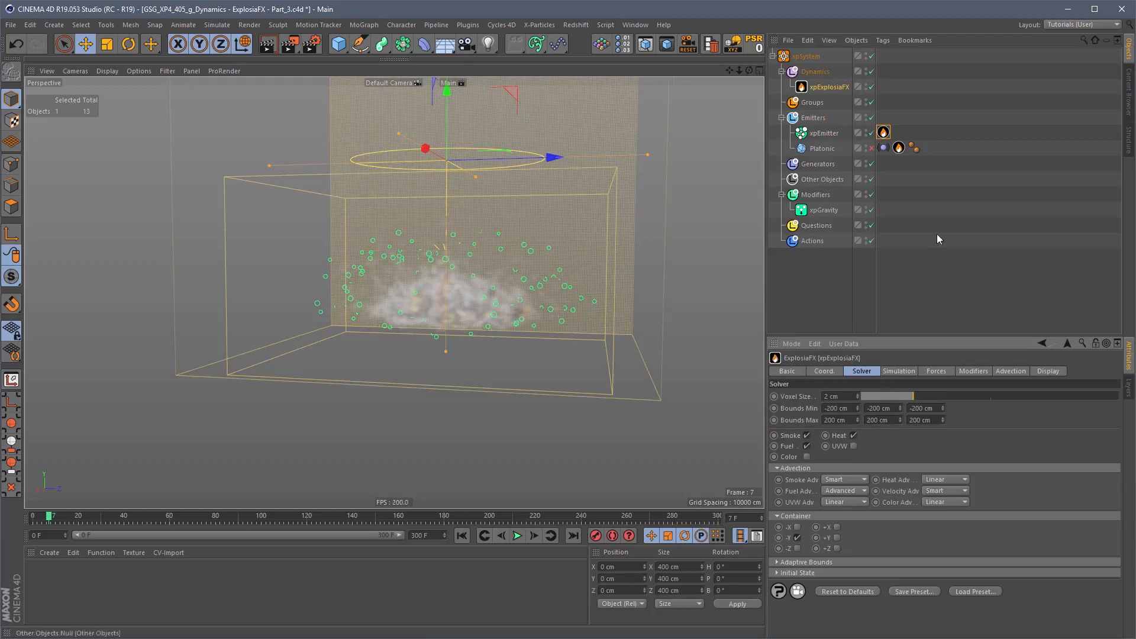
# Step: Raise xpExplosiaFX's display Resolution to 128, keeping the Slices mode, and replay the burst from the start
pyautogui.click(1048, 372)
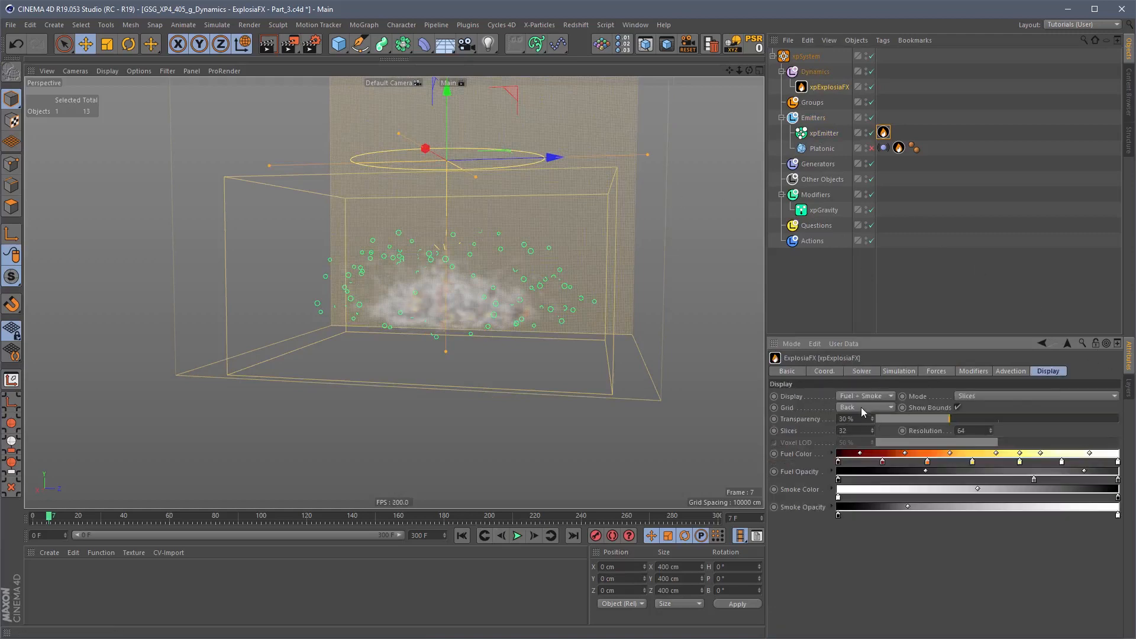
pyautogui.click(984, 394)
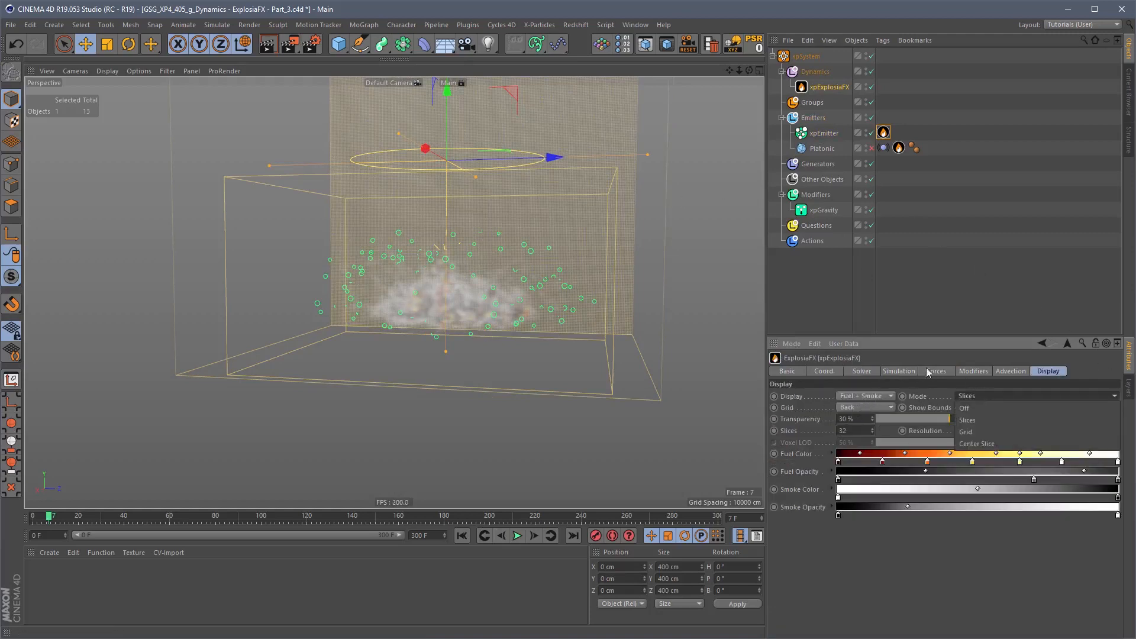
pyautogui.click(927, 371)
pyautogui.click(981, 393)
pyautogui.click(950, 404)
pyautogui.click(979, 431)
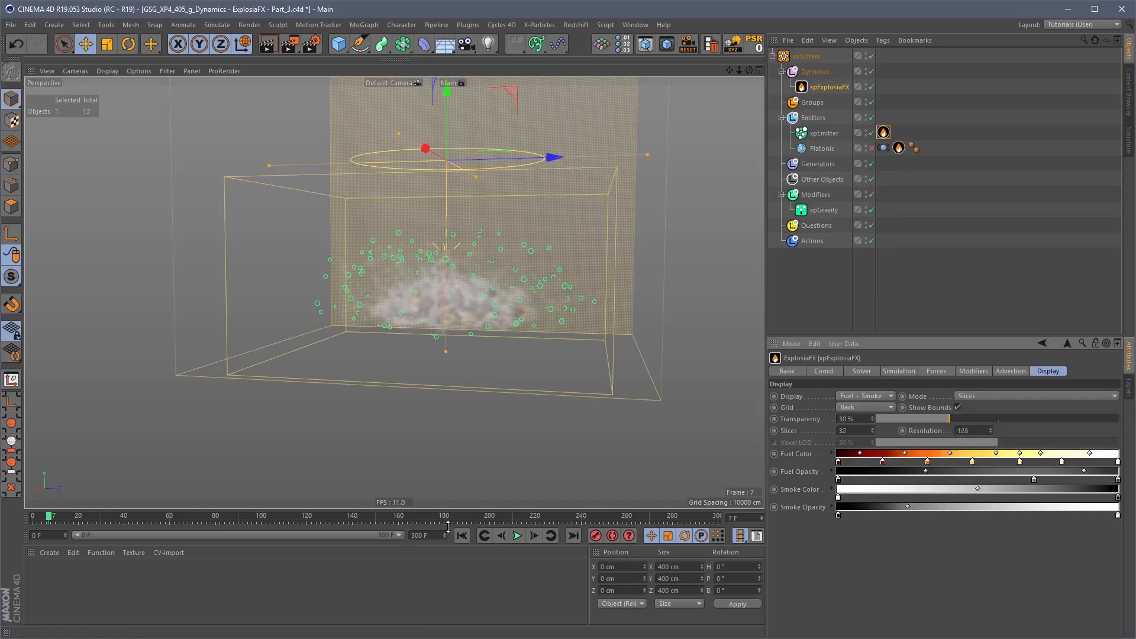
pyautogui.click(462, 536)
pyautogui.click(518, 536)
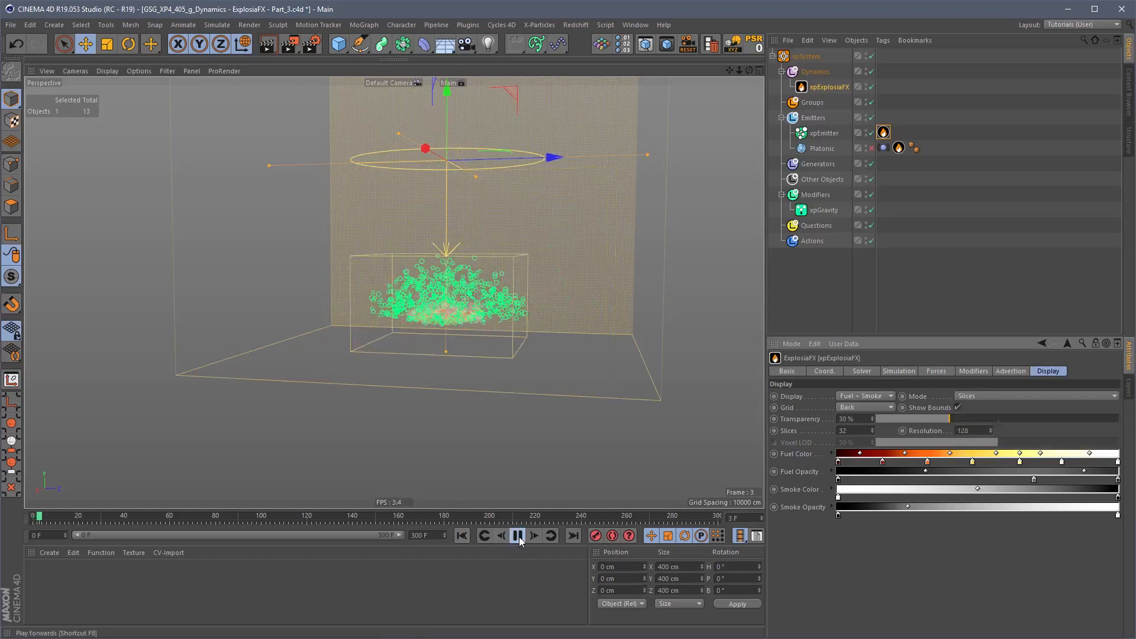
pyautogui.click(518, 536)
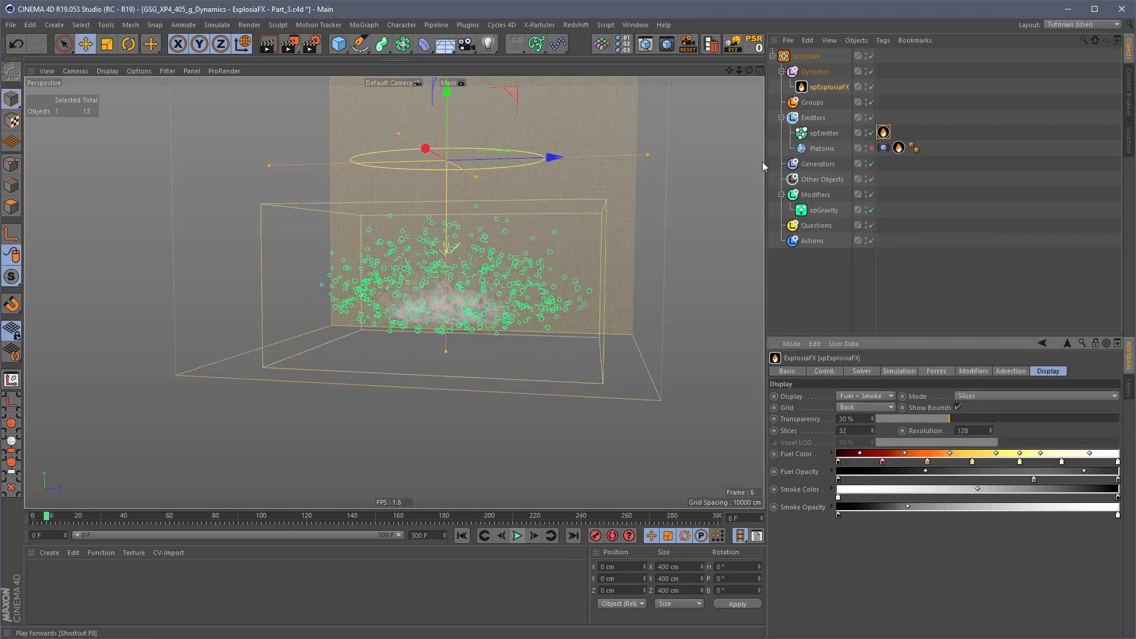
pyautogui.keyDown('alt'); pyautogui.moveTo(698, 253); pyautogui.dragTo(474, 306); pyautogui.keyUp('alt')
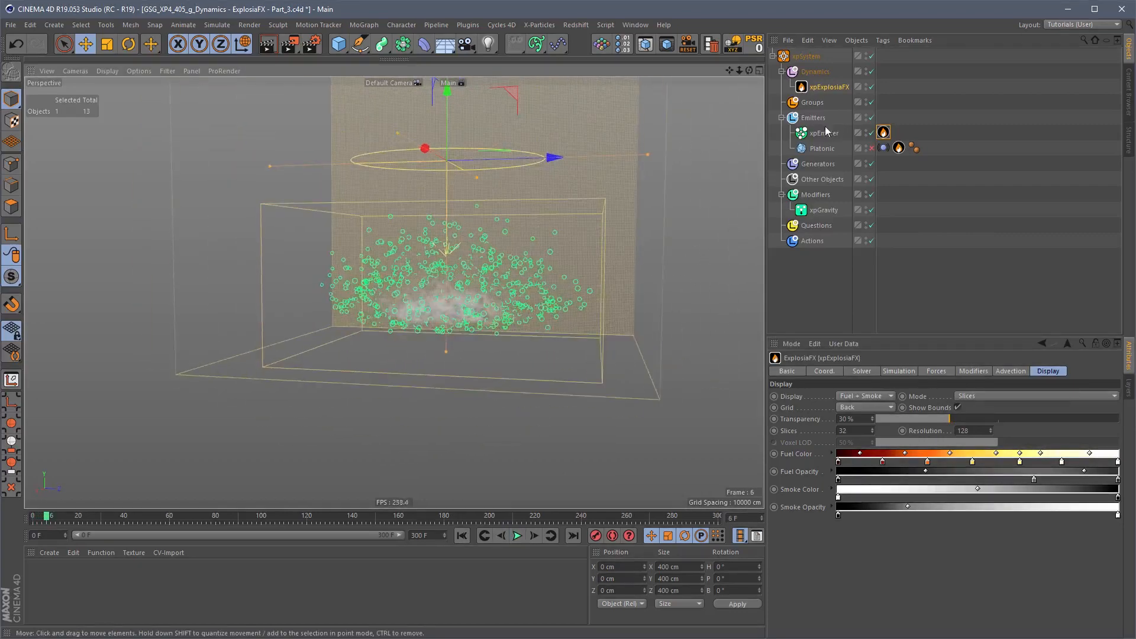
# Step: Set Velocity to 100% in xpEmitter's ExplosiaFX source tag
pyautogui.click(828, 132)
pyautogui.click(989, 372)
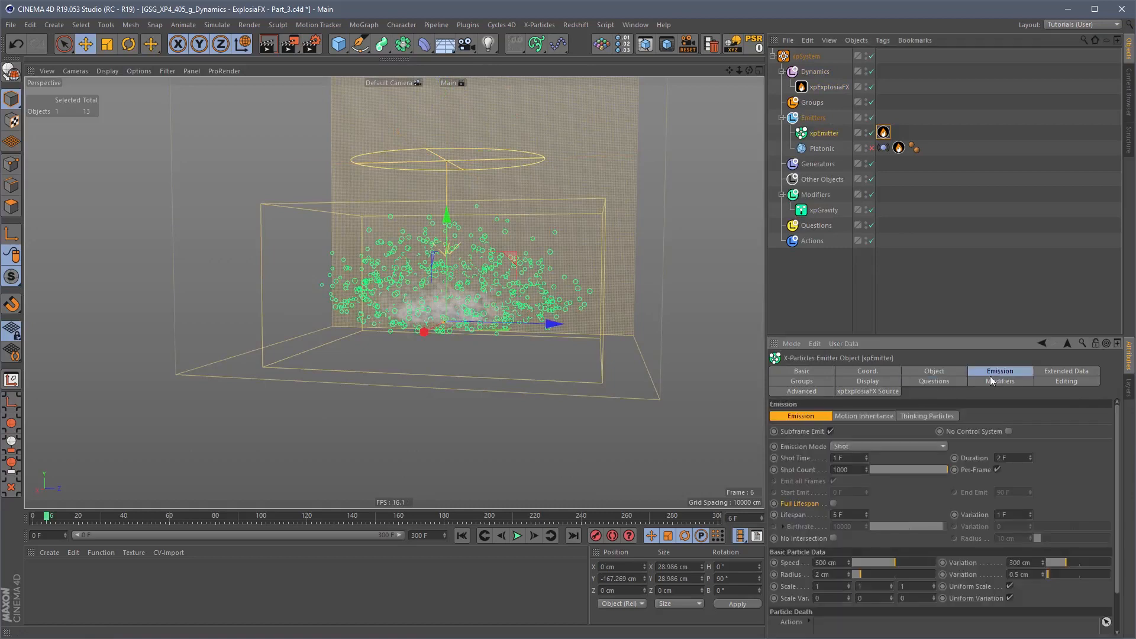
pyautogui.click(883, 132)
pyautogui.click(825, 460)
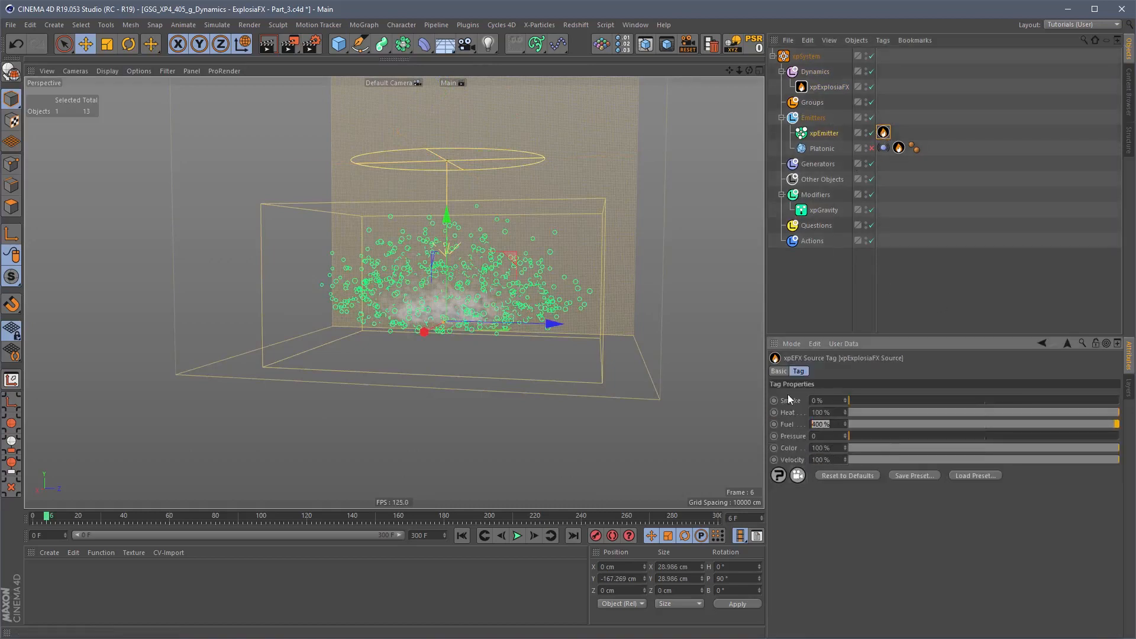
# Step: Set xpEmitter's Shot Count to 5000 and play the simulation
pyautogui.click(824, 133)
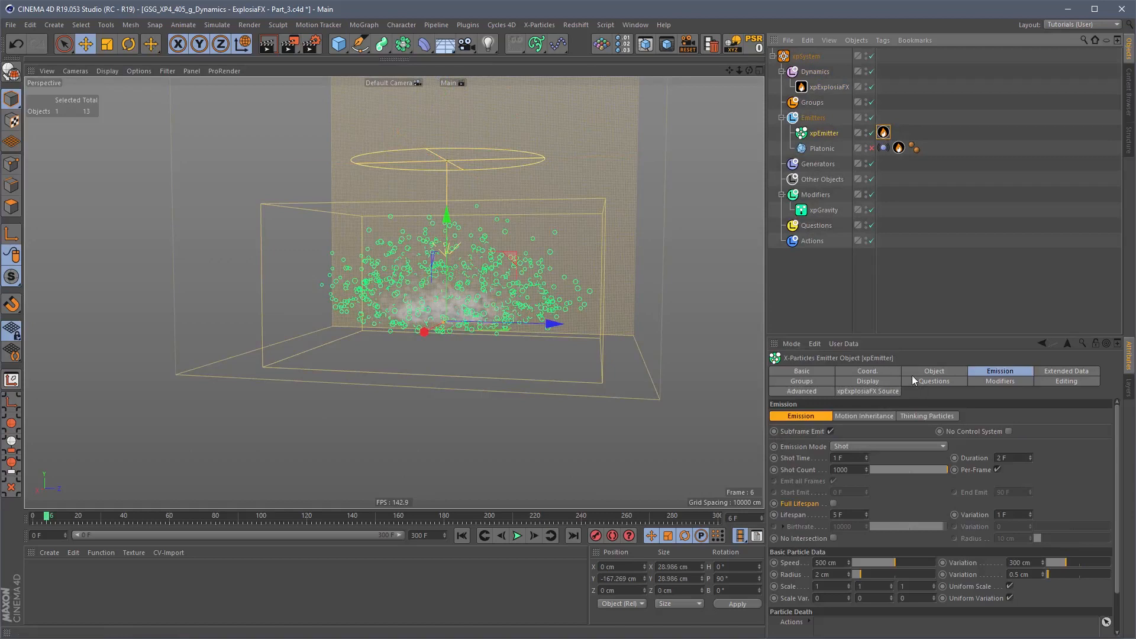
pyautogui.click(838, 470)
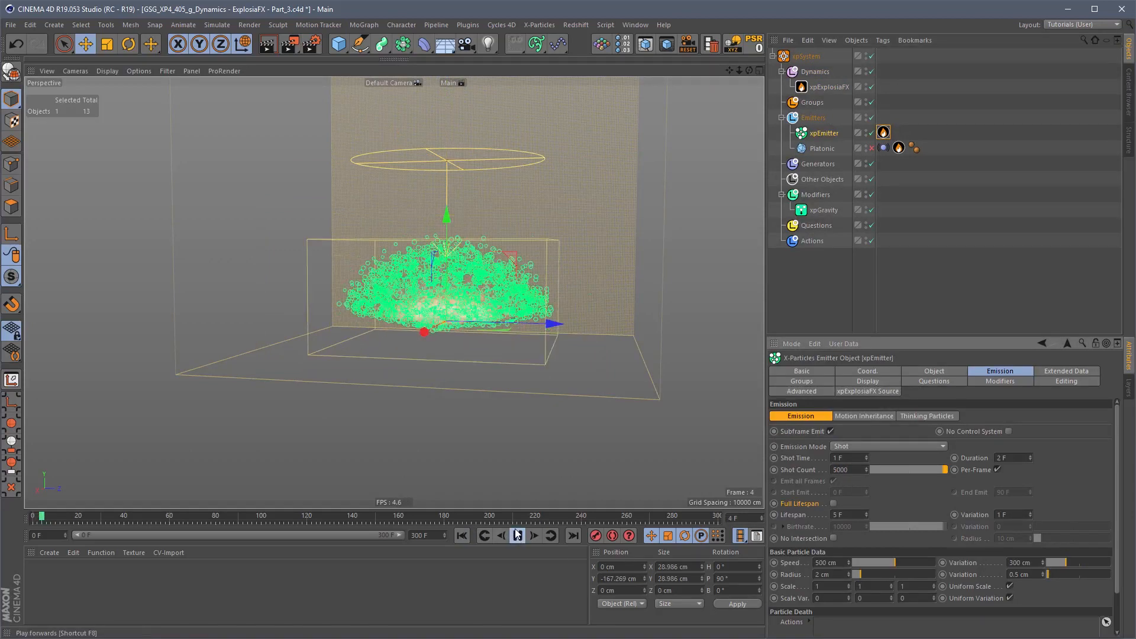
pyautogui.press('F8')
# Step: Hide xpEmitter's particles in the viewport and replay the simulation to inspect only the smoke and fire
pyautogui.click(866, 130)
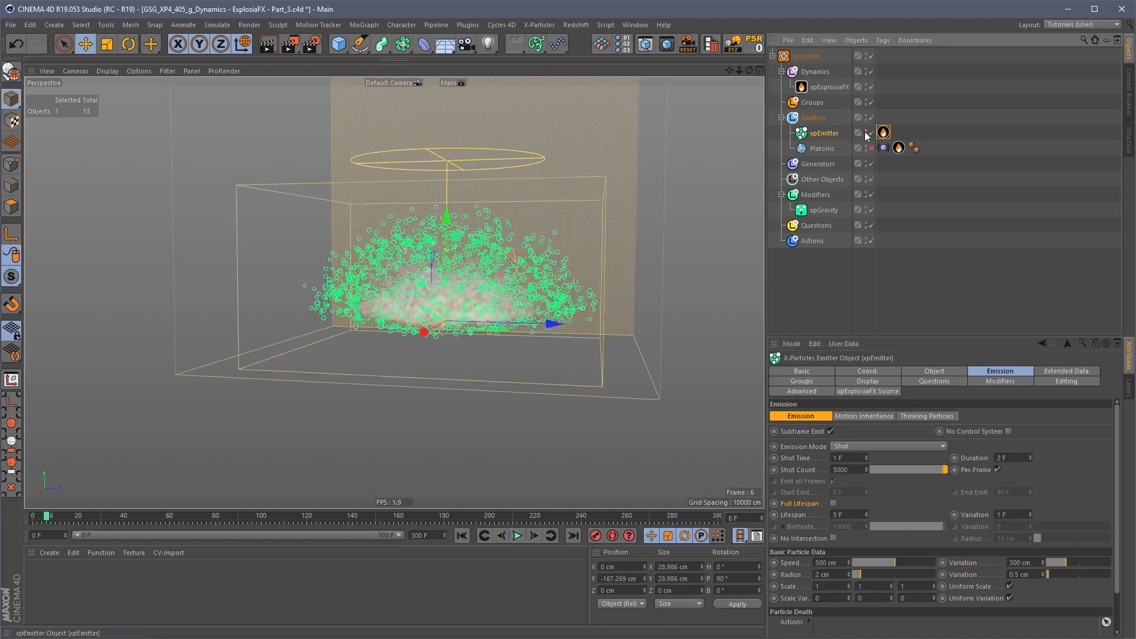
pyautogui.click(462, 536)
pyautogui.click(517, 536)
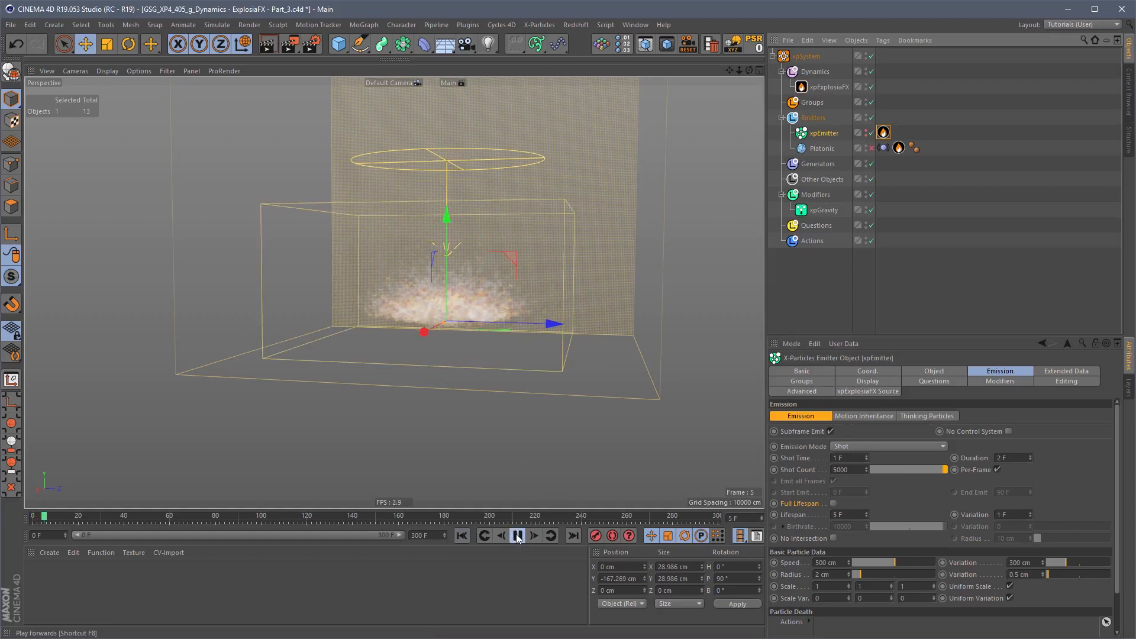
pyautogui.click(517, 536)
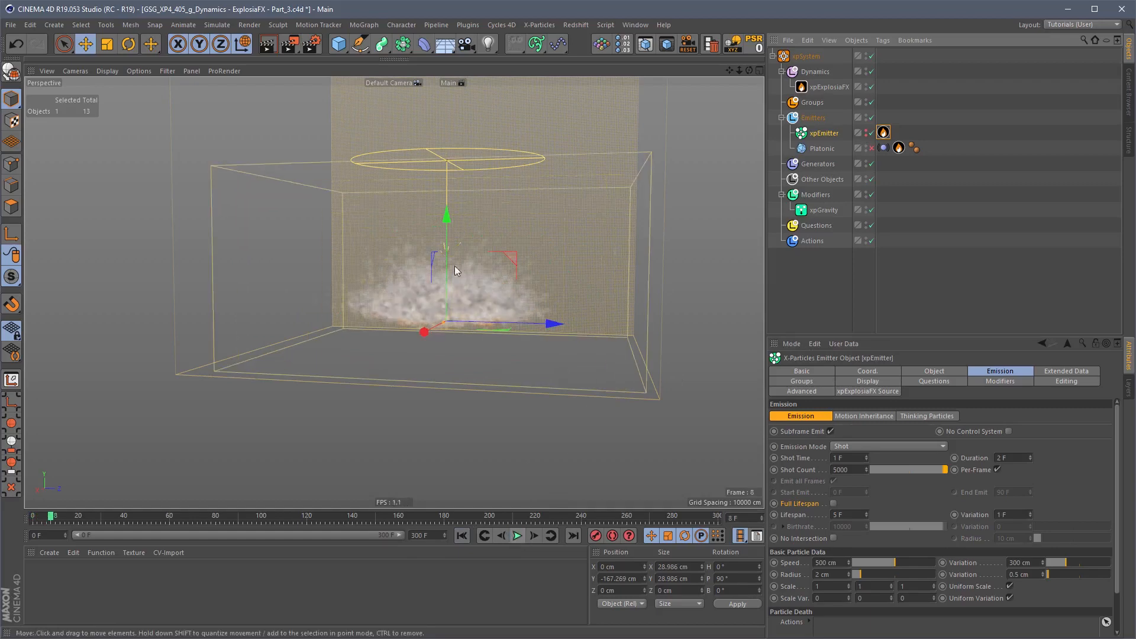
pyautogui.keyDown('alt'); pyautogui.moveTo(491, 319); pyautogui.dragTo(497, 353); pyautogui.keyUp('alt')
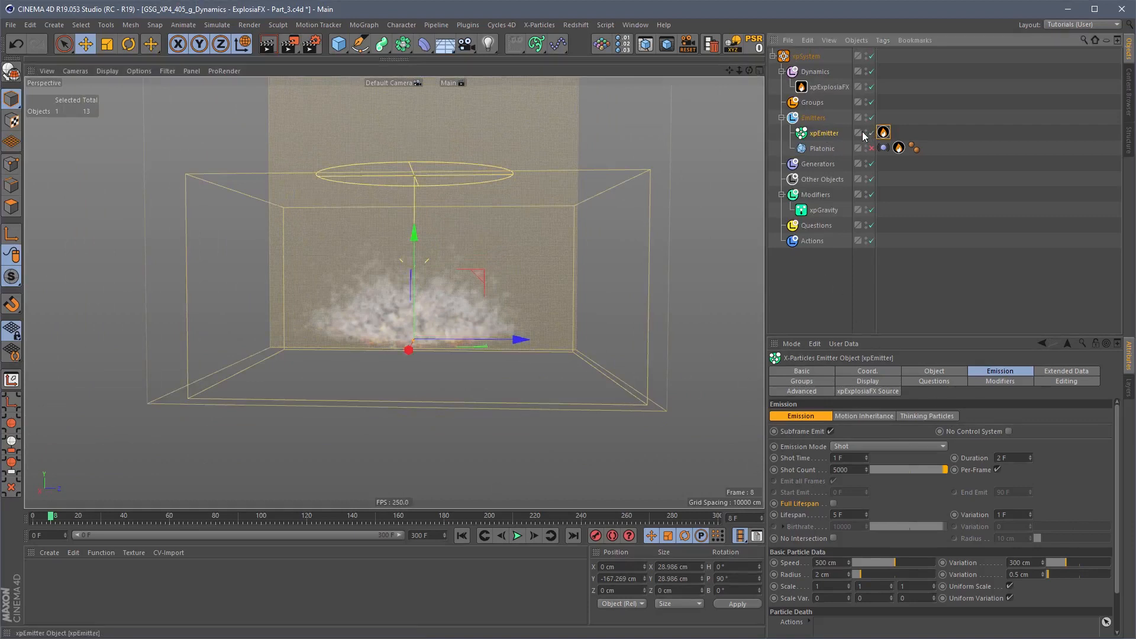
# Step: Set xpEmitter's particle Radius to 4 cm and replay the burst from the first frame
pyautogui.click(829, 87)
pyautogui.click(824, 133)
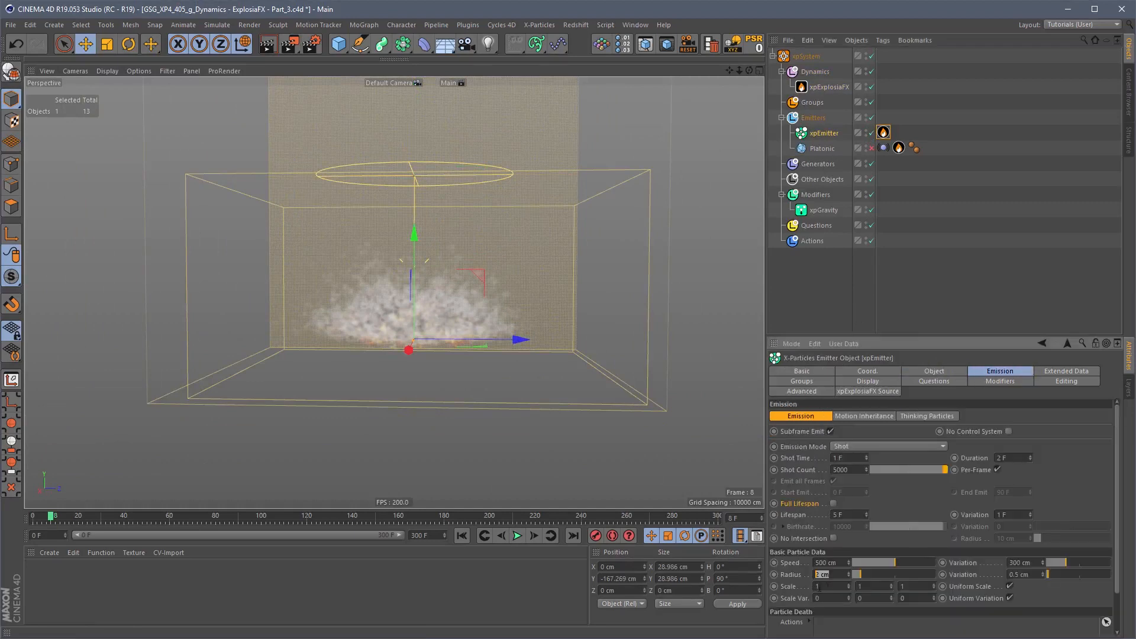
pyautogui.write('4')
pyautogui.press('Return')
pyautogui.click(461, 536)
pyautogui.click(523, 537)
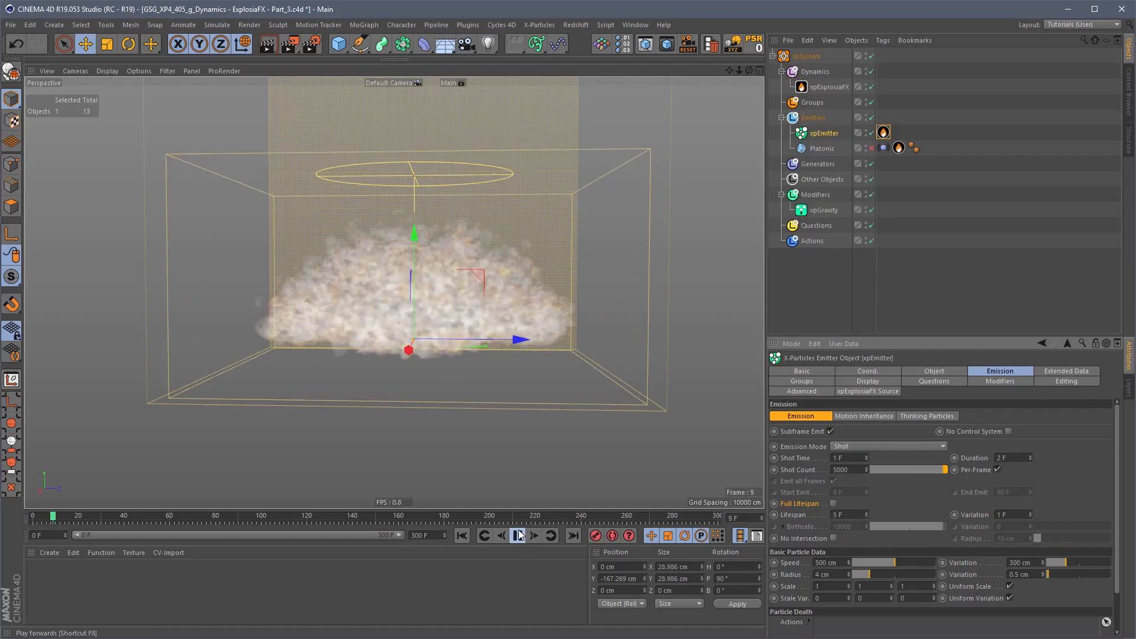
pyautogui.press('F8')
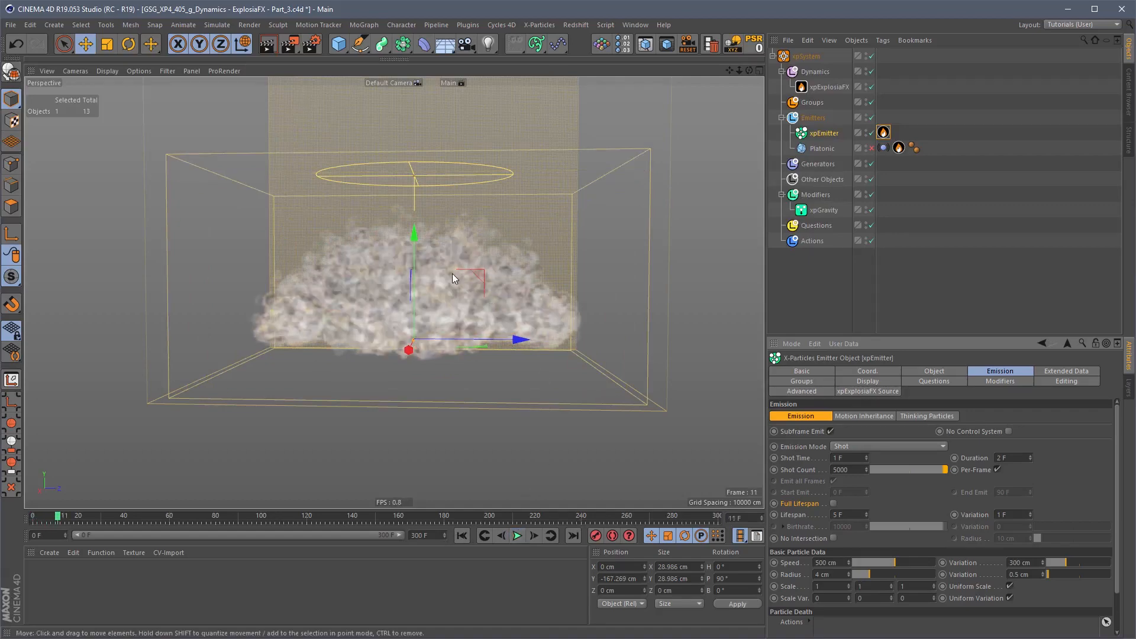
pyautogui.keyDown('alt'); pyautogui.moveTo(452, 274); pyautogui.dragTo(651, 229); pyautogui.keyUp('alt')
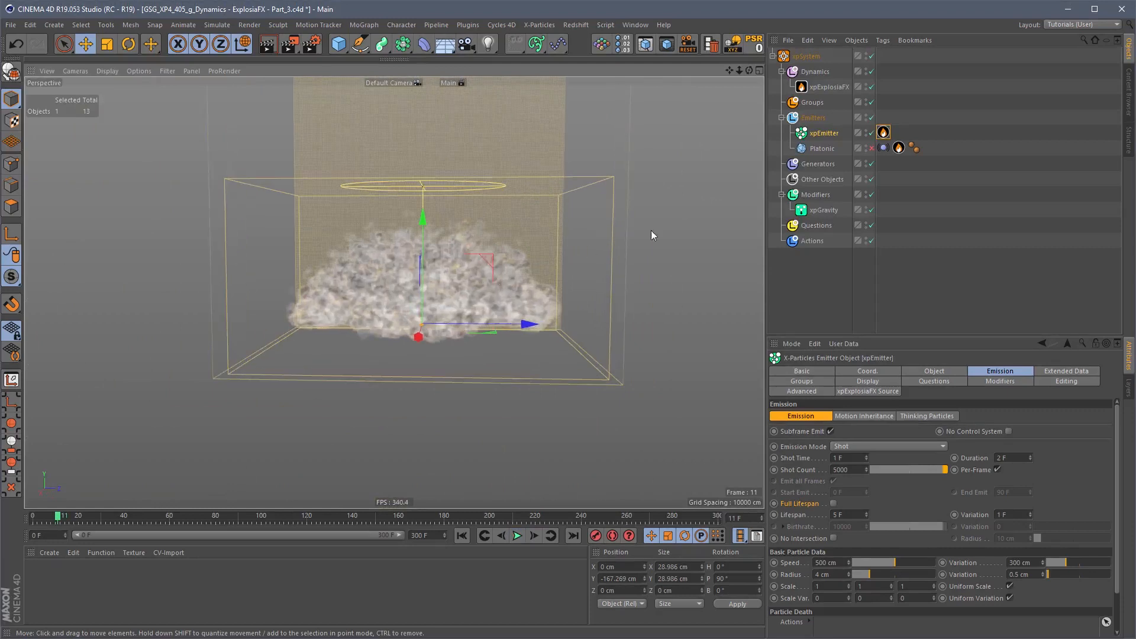
# Step: Set xpEmitter's Disc Radius to 0 cm
pyautogui.click(934, 371)
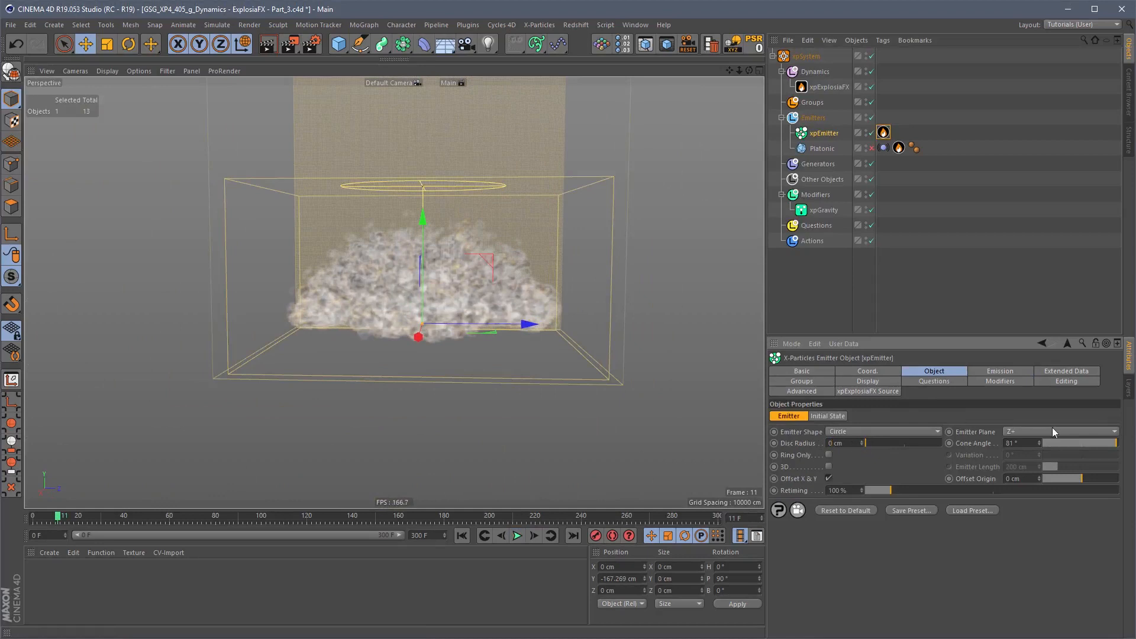
# Step: Add a thin Torus under Emitters, resize it to about 141 cm wide and 8 cm thick, and position it at about Y -44 cm
pyautogui.click(996, 372)
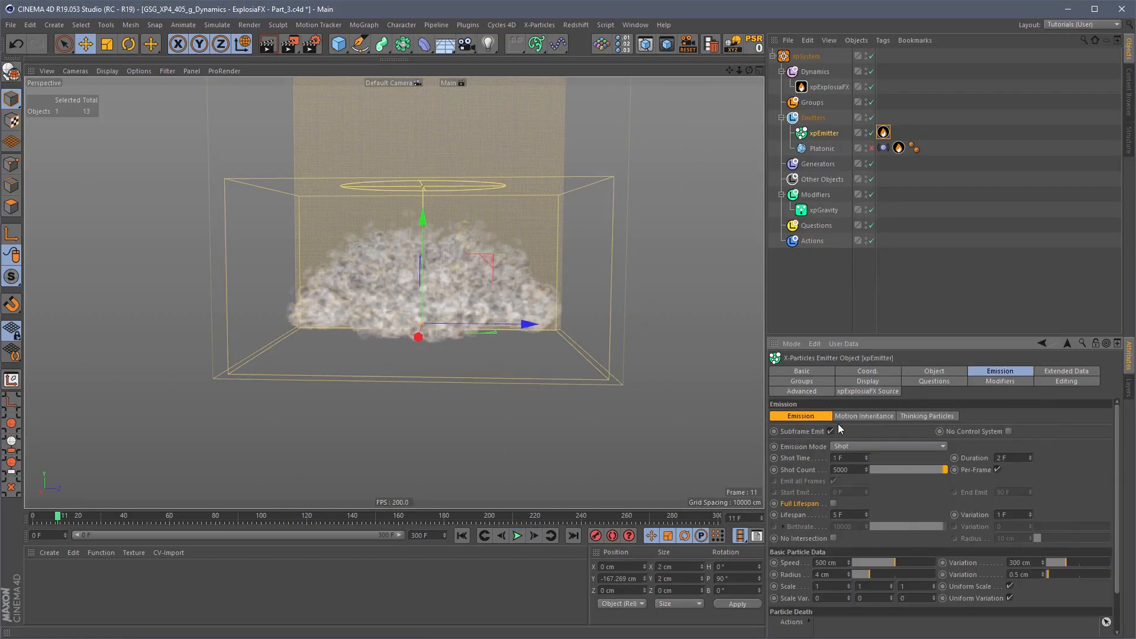
pyautogui.click(339, 44)
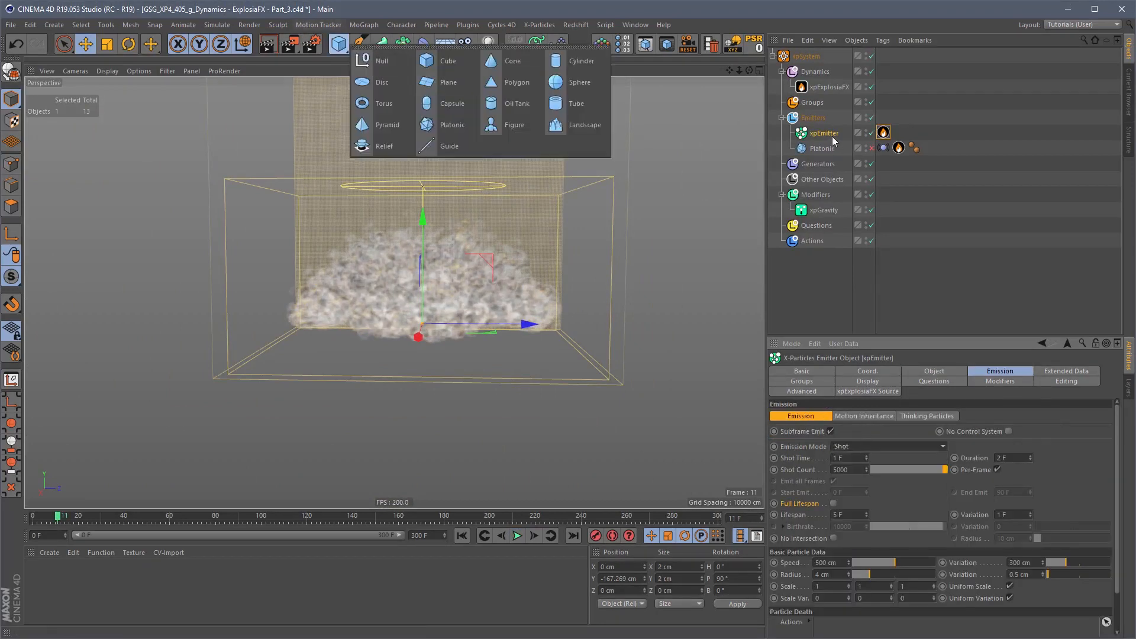
pyautogui.click(384, 103)
pyautogui.press('t')
pyautogui.scroll(3, 412, 178)
pyautogui.moveTo(416, 204); pyautogui.dragTo(481, 138)
pyautogui.press('e')
pyautogui.moveTo(537, 104); pyautogui.dragTo(517, 169)
pyautogui.press('t')
pyautogui.press('e')
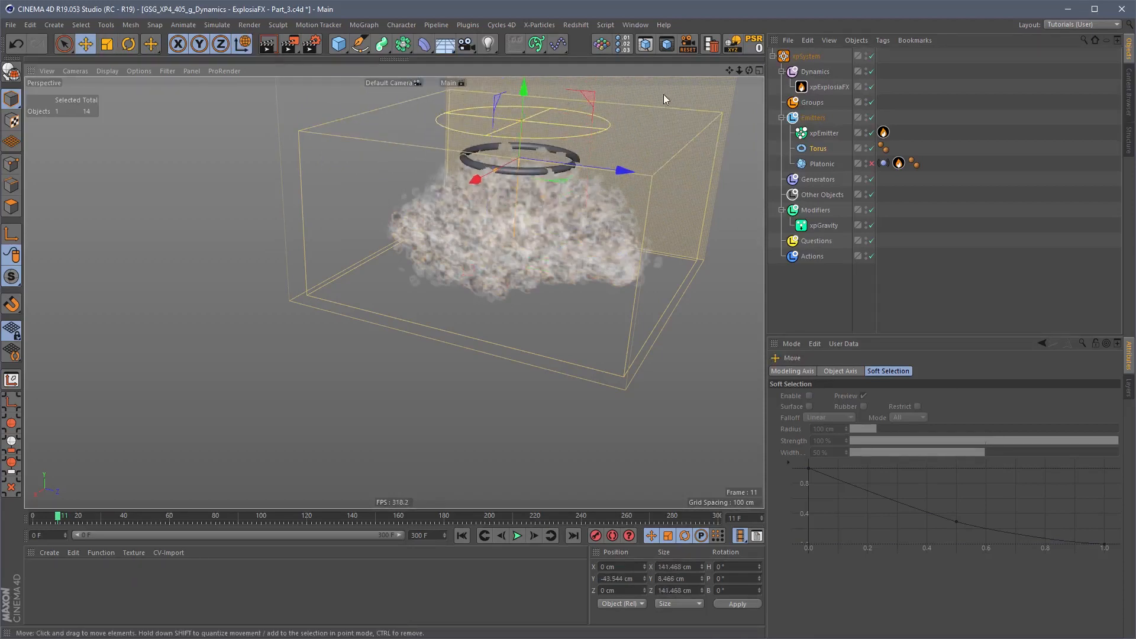
# Step: Set xpEmitter's Emitter Shape to Object with the Torus as source, emitting from Polygon Area
pyautogui.click(825, 133)
pyautogui.click(924, 371)
pyautogui.click(868, 431)
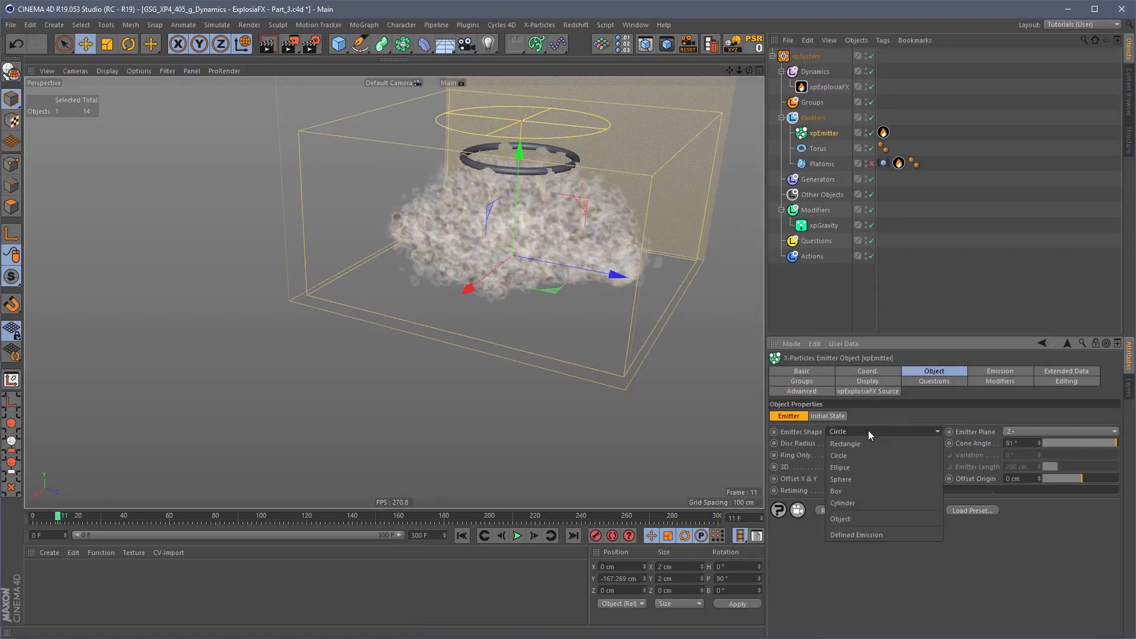
pyautogui.click(854, 520)
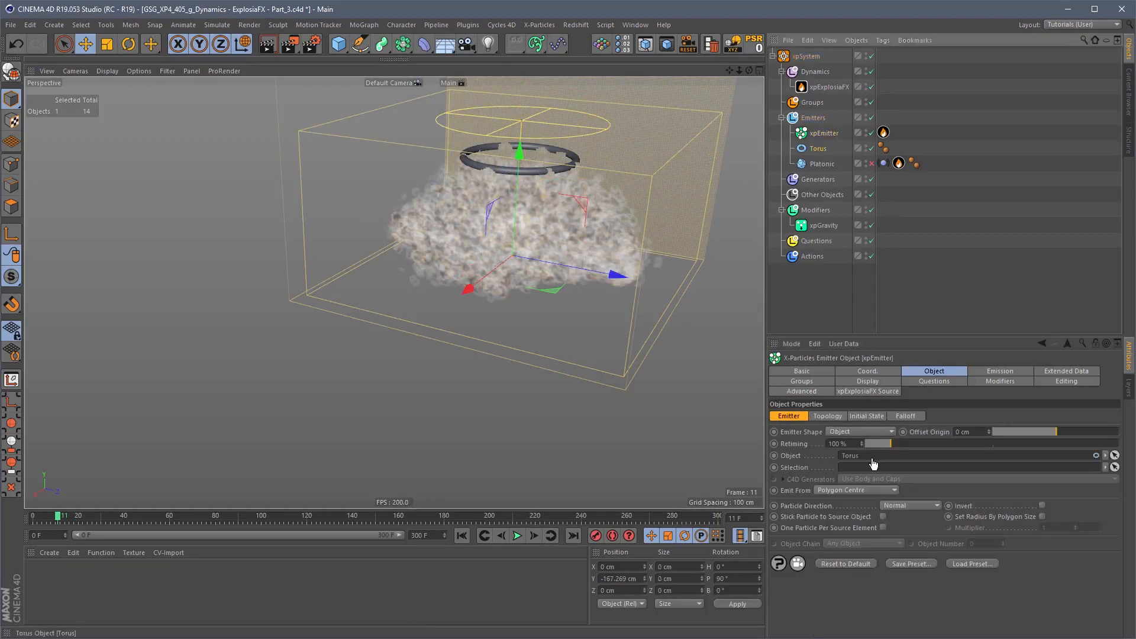
pyautogui.click(854, 491)
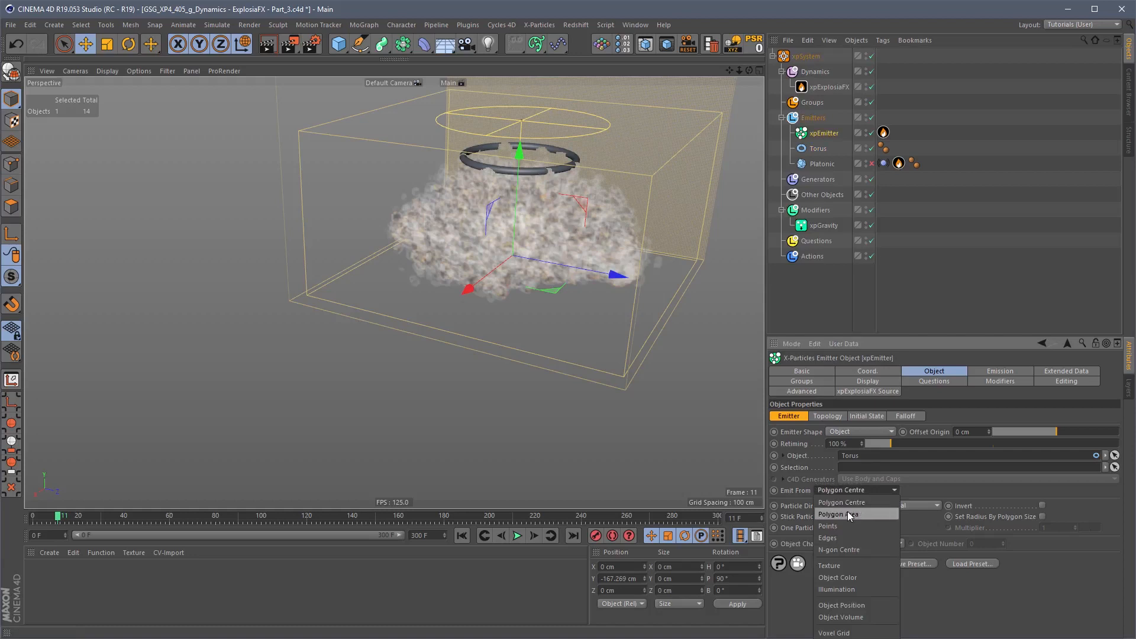
pyautogui.click(848, 514)
# Step: Lower the Torus to about Y -103 cm at about 113 cm wide and replay the burst from the first frame
pyautogui.click(818, 149)
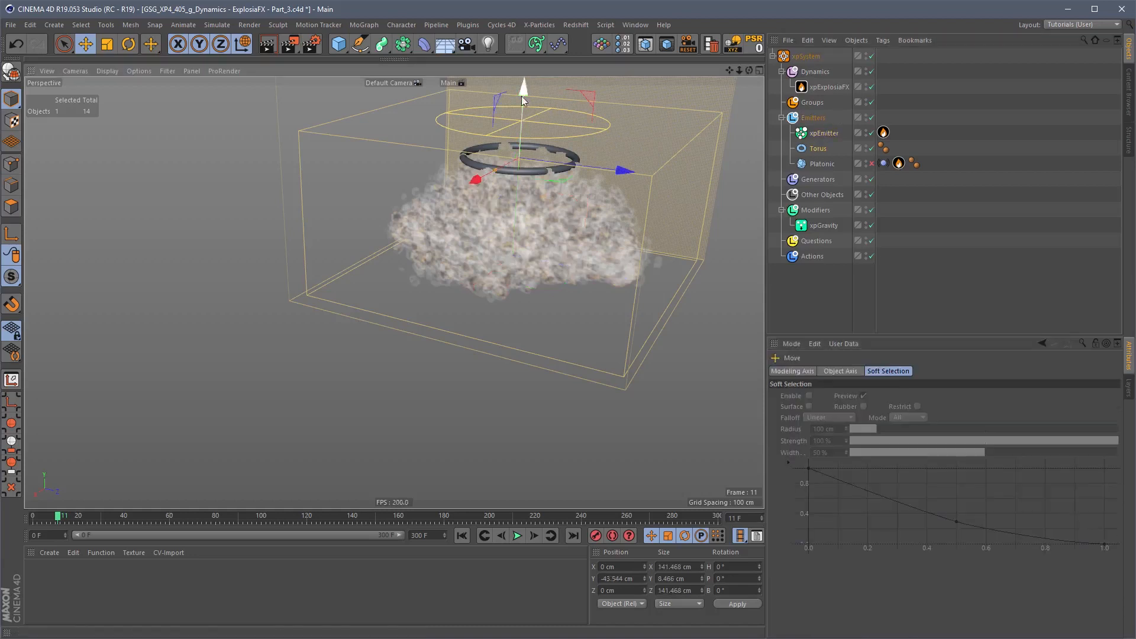
pyautogui.moveTo(496, 159); pyautogui.dragTo(502, 222)
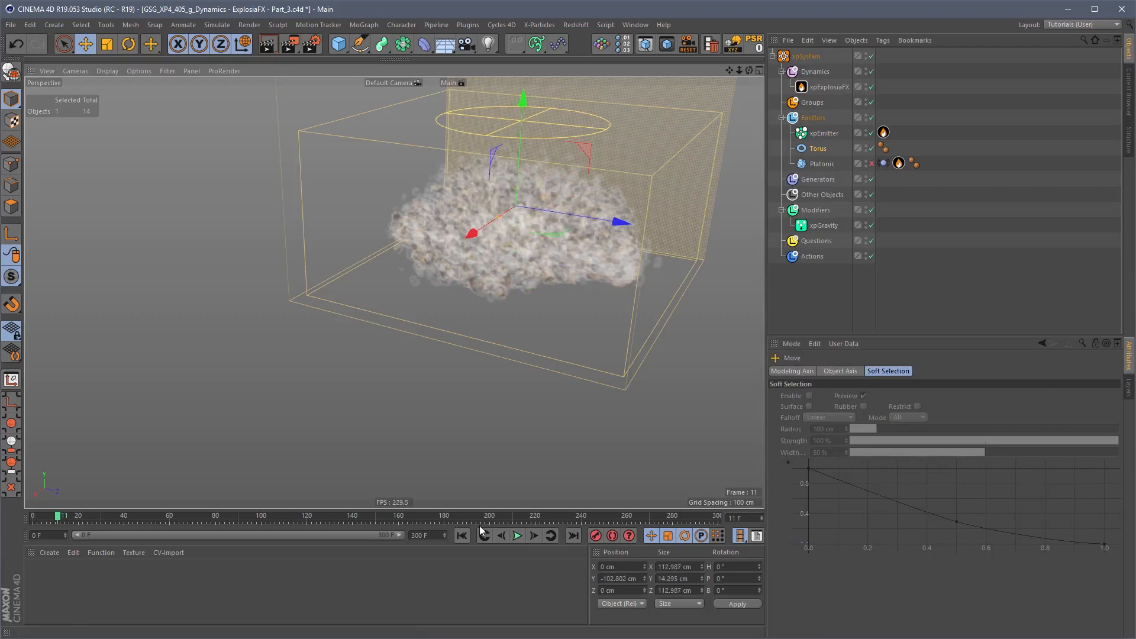
pyautogui.click(461, 536)
pyautogui.click(517, 535)
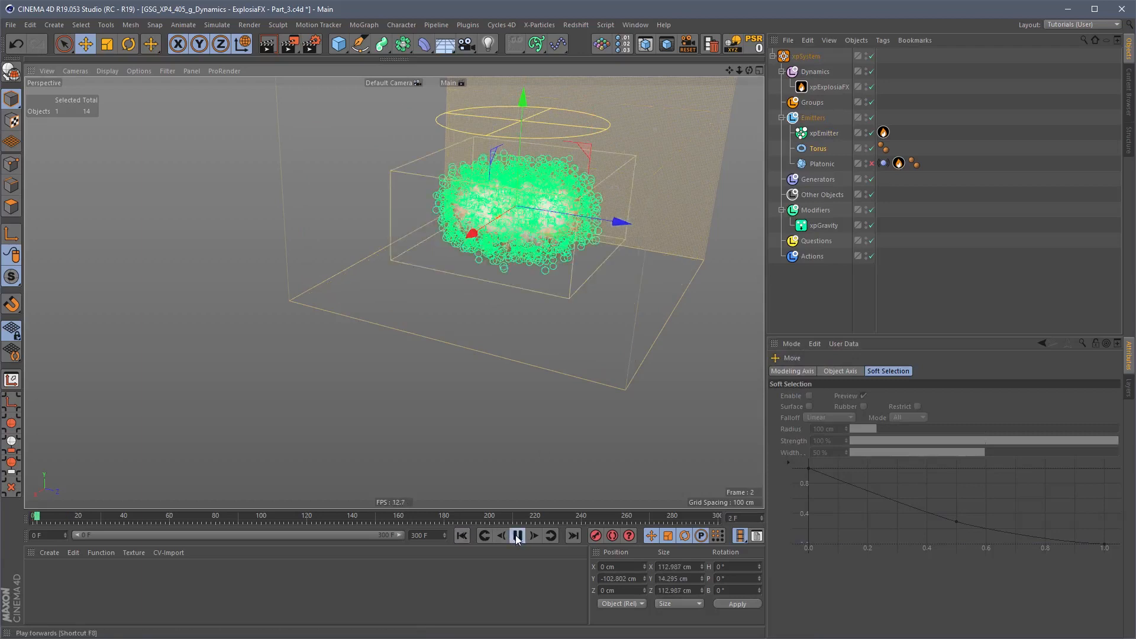
pyautogui.click(516, 535)
pyautogui.keyDown('alt'); pyautogui.moveTo(520, 331); pyautogui.dragTo(515, 260); pyautogui.keyUp('alt')
# Step: Set xpEmitter's Lifespan to 3 F and its Shot Count to 1000
pyautogui.click(828, 134)
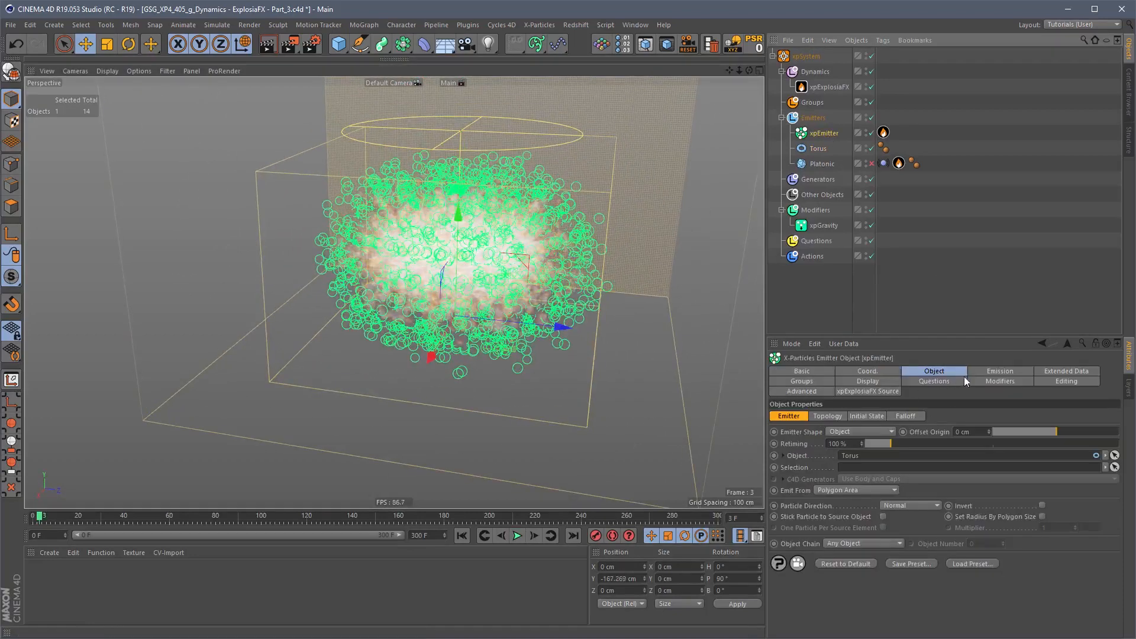
pyautogui.click(982, 371)
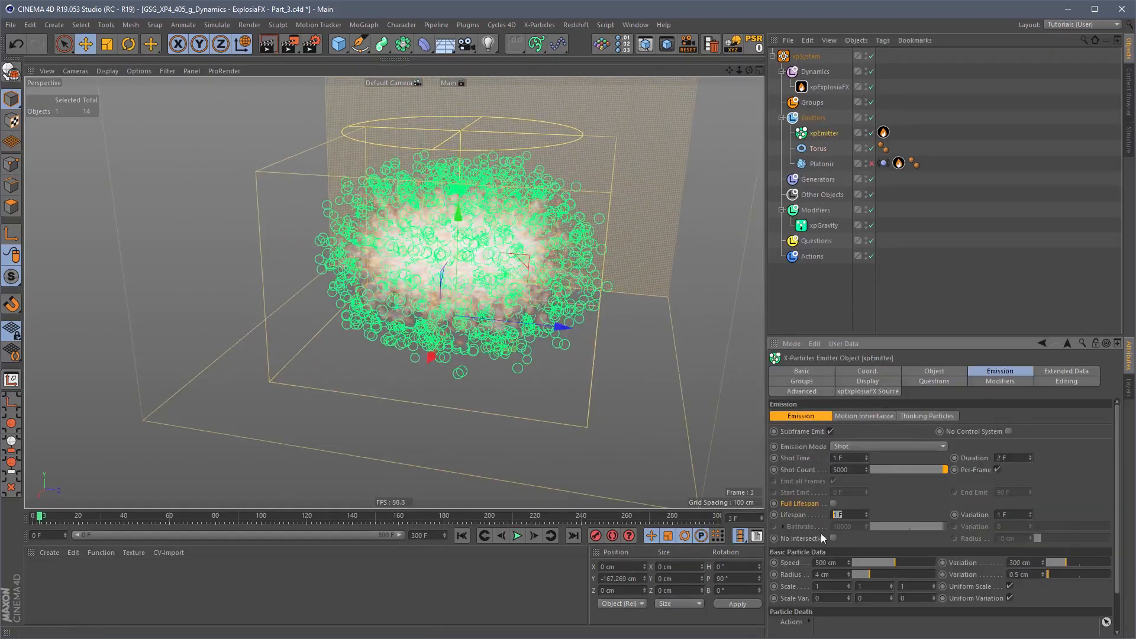
pyautogui.write('100')
pyautogui.press('Return')
pyautogui.write('1000')
pyautogui.press('Return')
# Step: Replay the torus-shaped burst from the first frame and stop it after a few frames
pyautogui.click(462, 535)
pyautogui.click(518, 535)
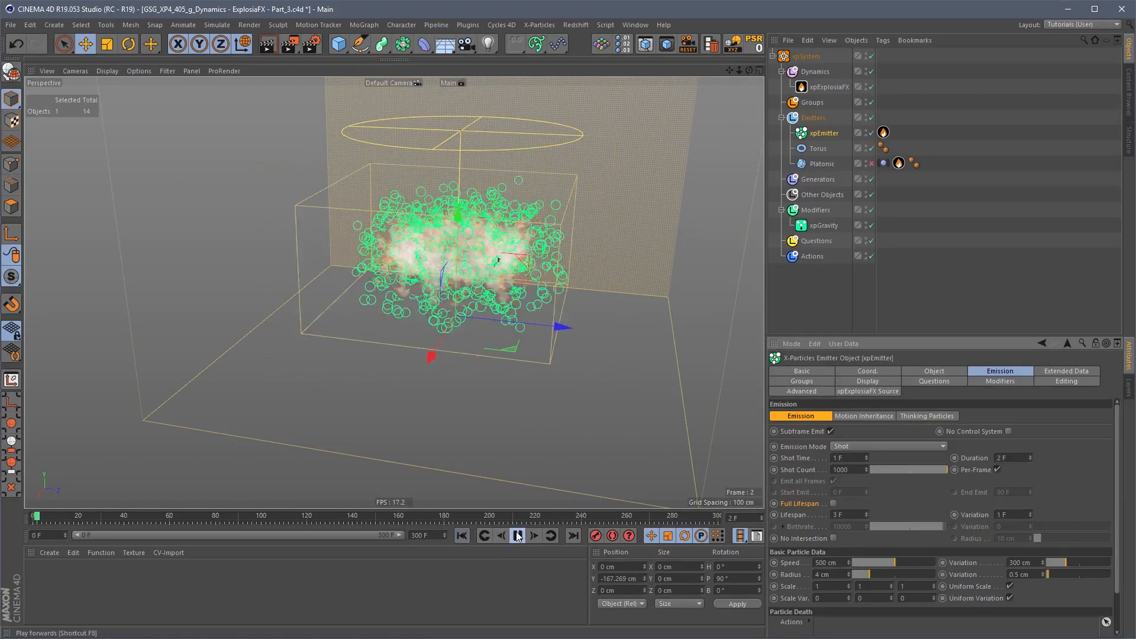
pyautogui.click(518, 536)
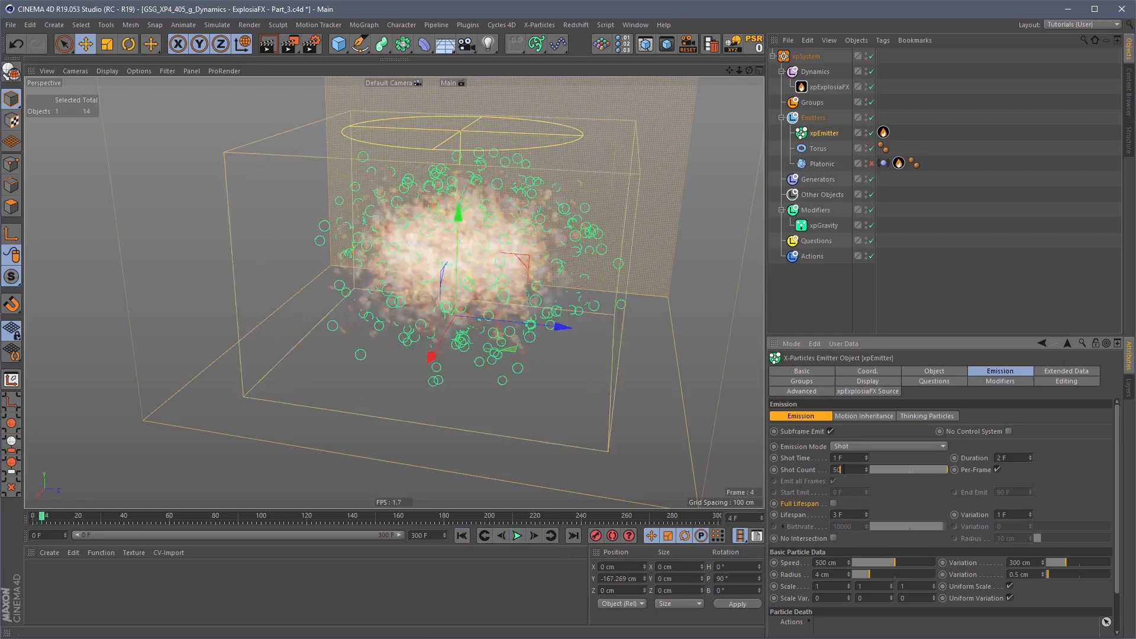
# Step: Set the emitter's Shot Count to 500 and replay the explosion simulation from the start
pyautogui.write('0')
pyautogui.press('Return')
pyautogui.click(462, 536)
pyautogui.click(516, 536)
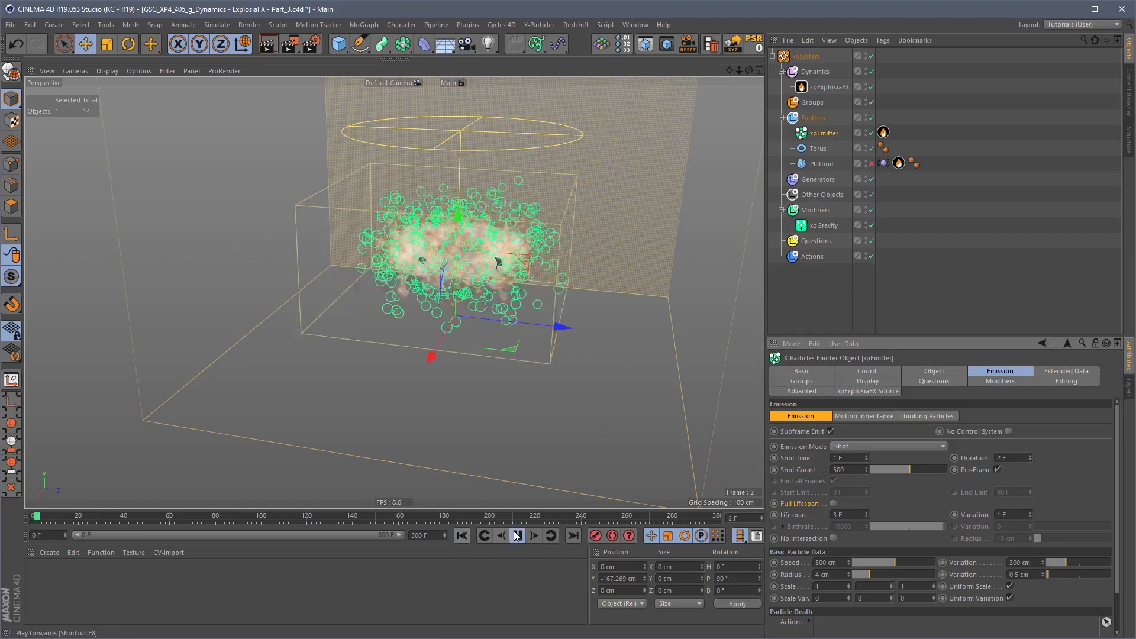
pyautogui.click(517, 535)
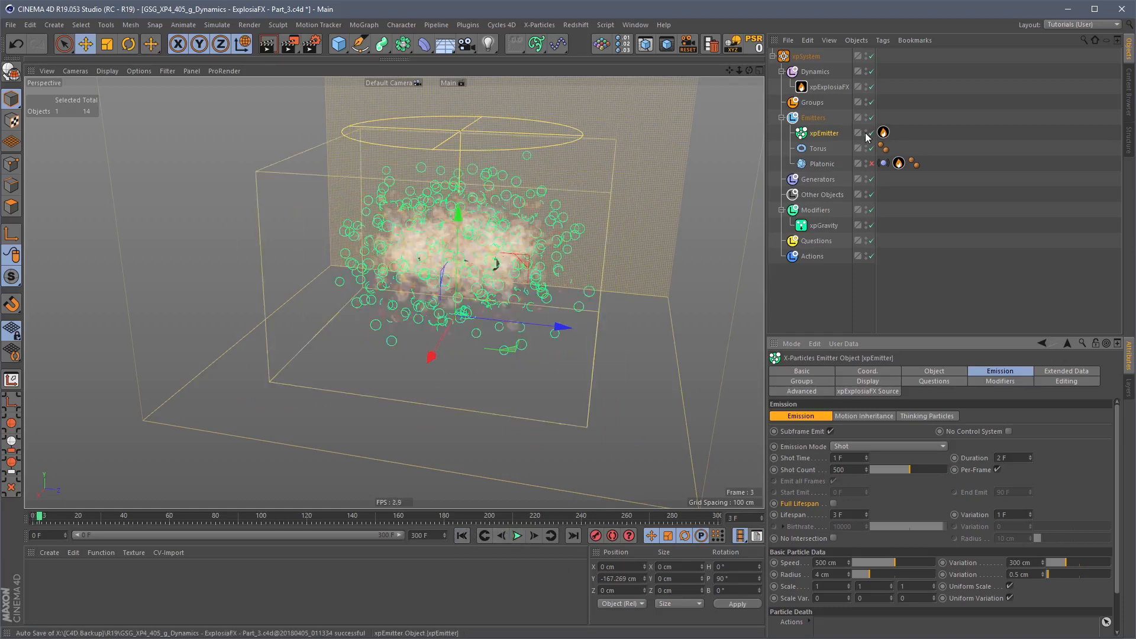
# Step: Hide xpEmitter in the viewport, then replay the simulation with the project's X-Particles Subframe Steps set to 3
pyautogui.click(866, 133)
pyautogui.keyDown('alt'); pyautogui.moveTo(510, 254); pyautogui.dragTo(510, 229); pyautogui.keyUp('alt')
pyautogui.hotkey('ctrl', 'd')
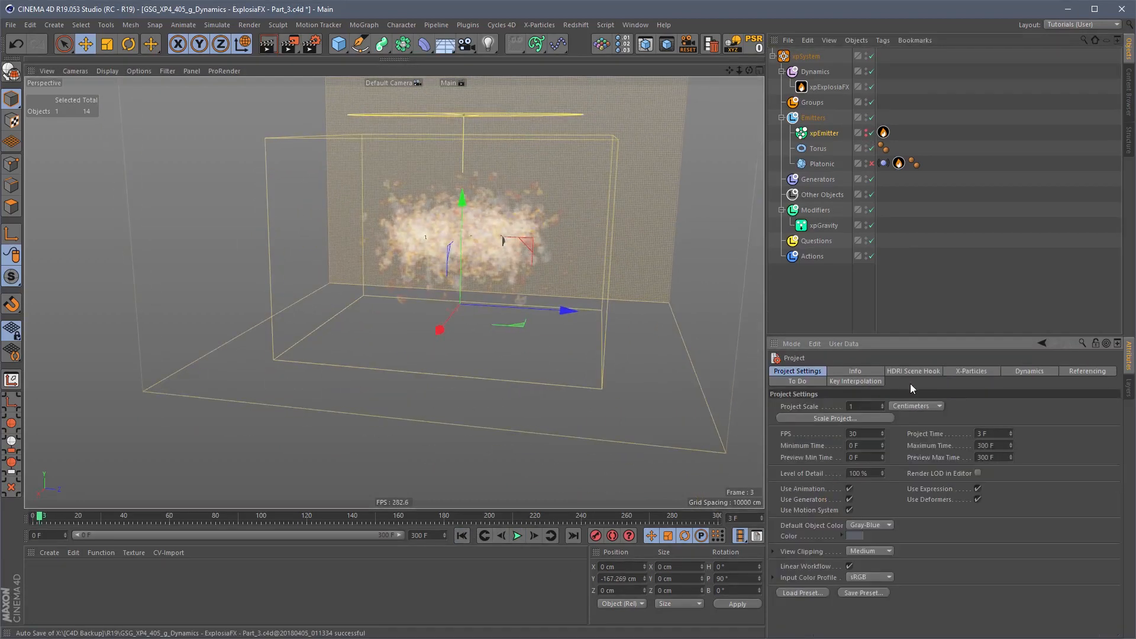
pyautogui.click(971, 371)
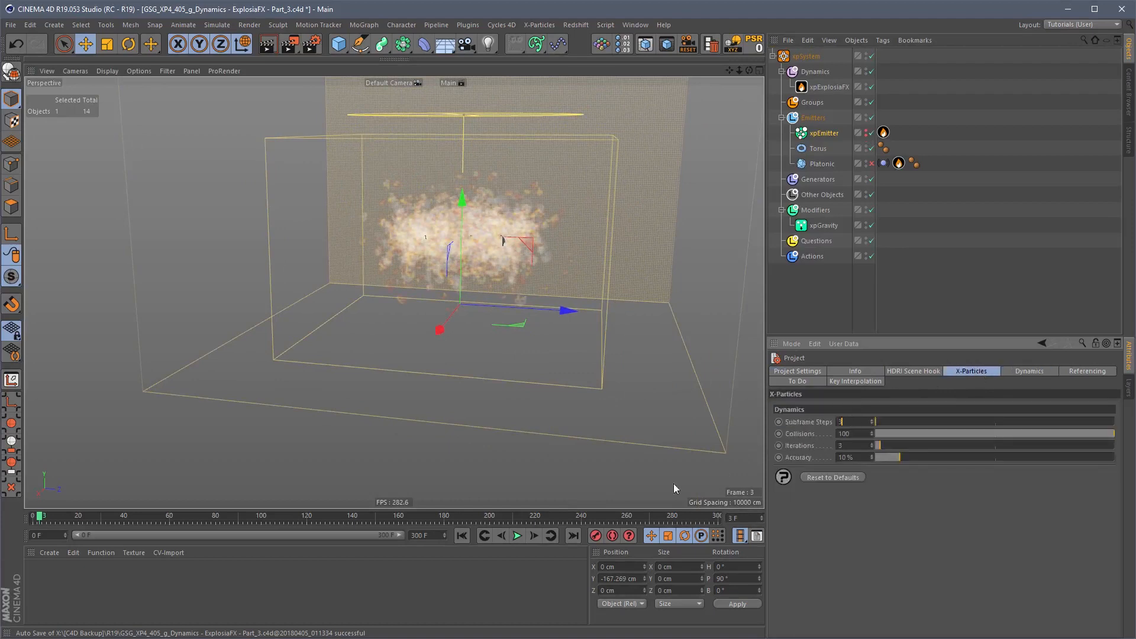
pyautogui.write('3')
pyautogui.click(461, 536)
pyautogui.click(517, 536)
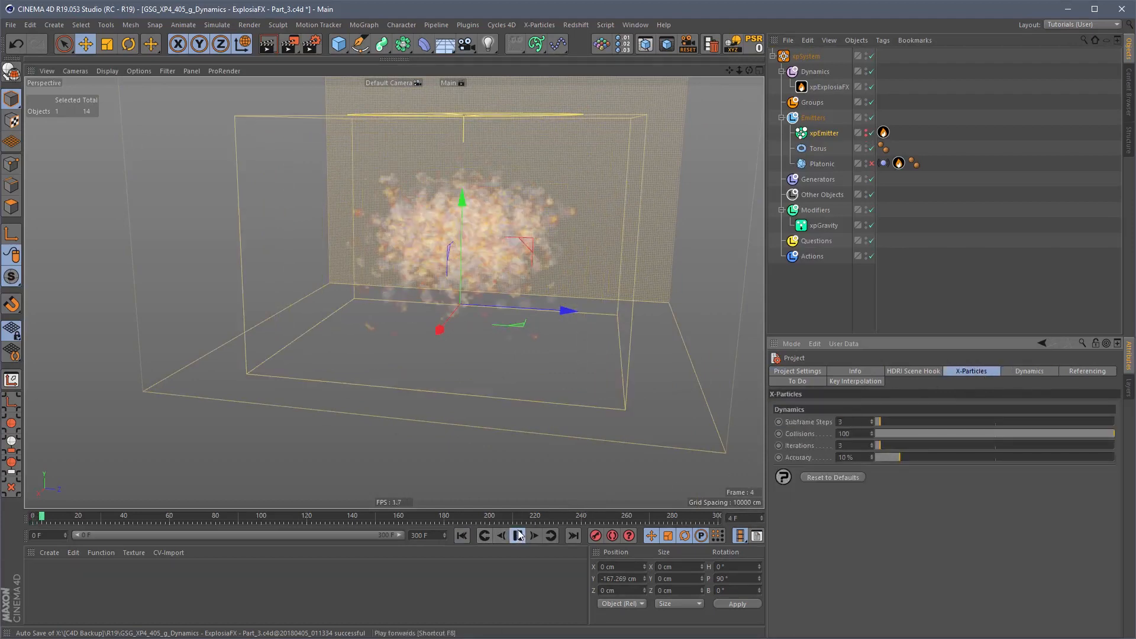
pyautogui.click(521, 535)
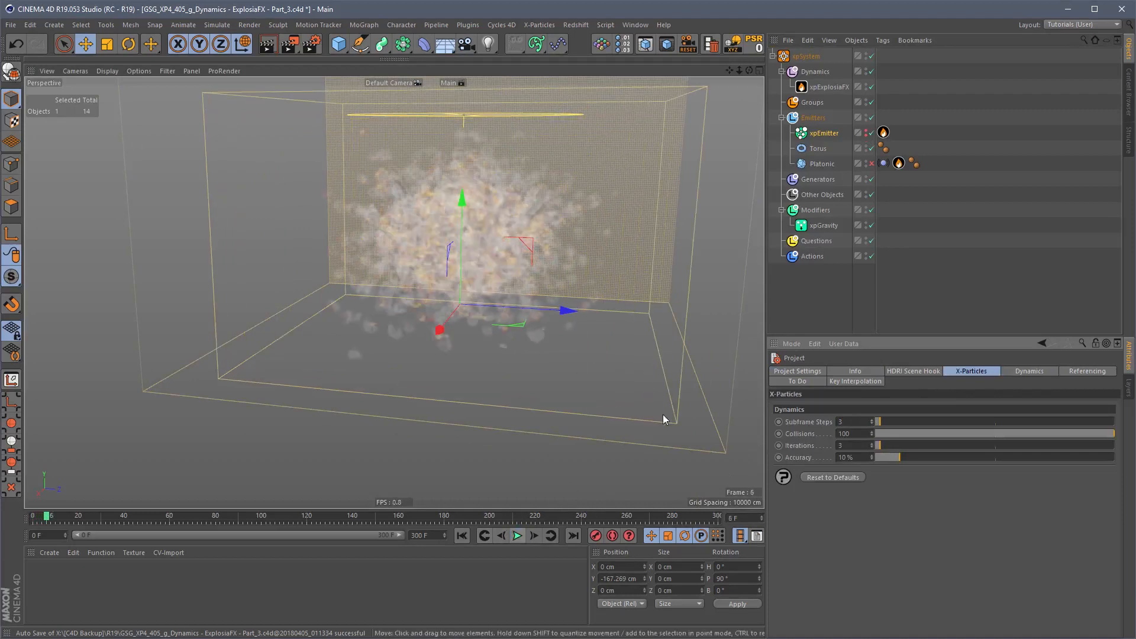
# Step: Set xpEmitter's Speed to 100 cm with a 50 cm Variation and replay the simulation
pyautogui.click(824, 132)
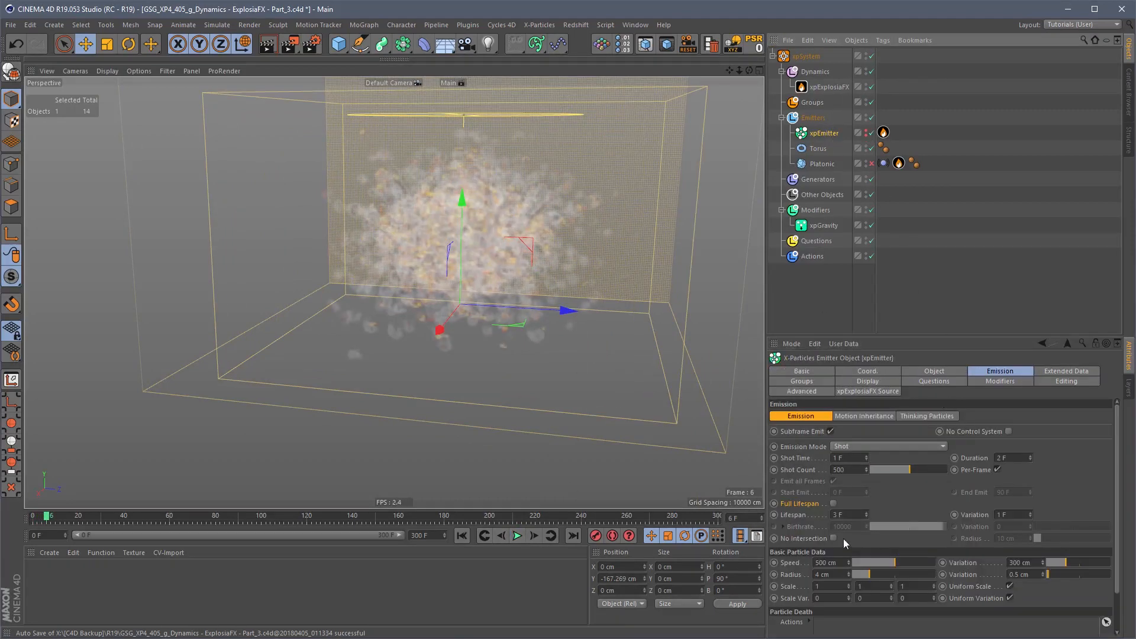
pyautogui.write('100')
pyautogui.press('Tab')
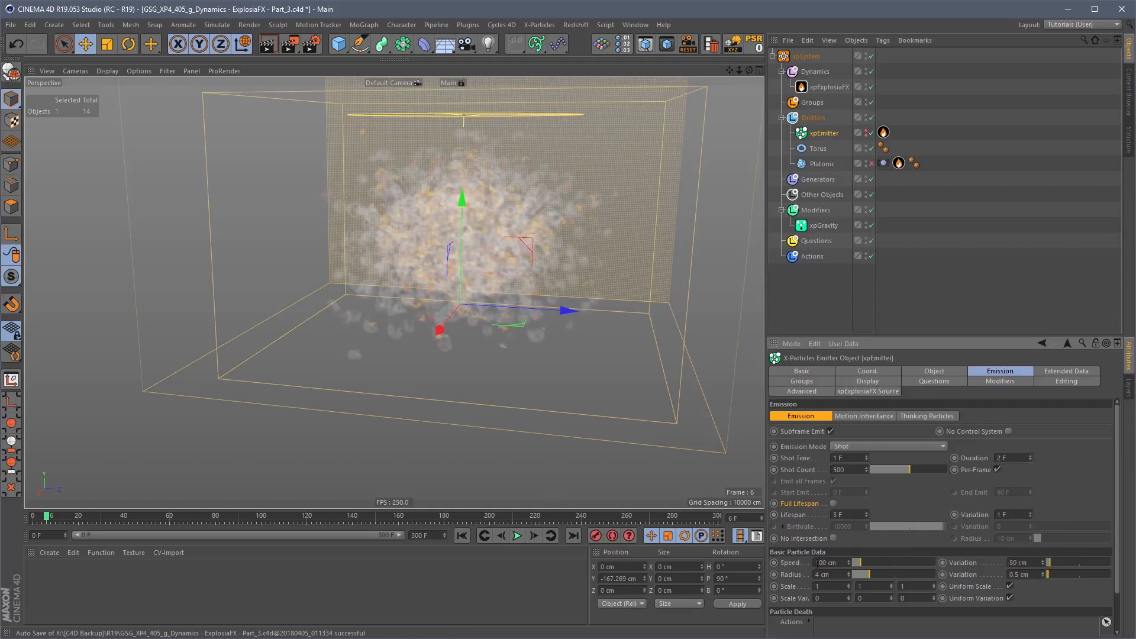
pyautogui.click(483, 535)
pyautogui.click(517, 536)
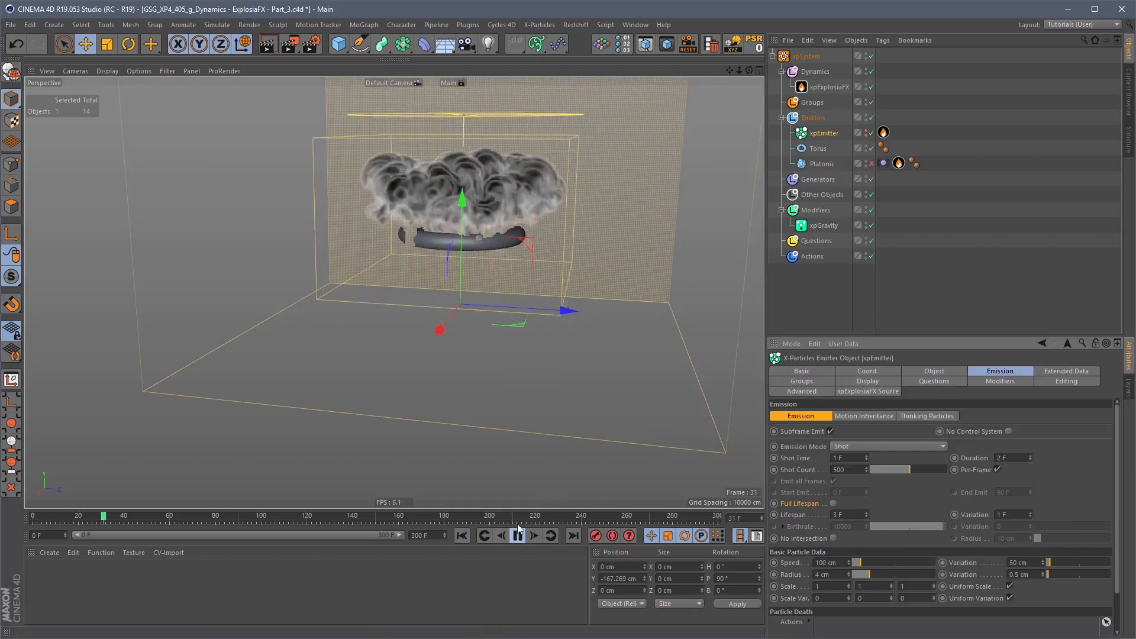
pyautogui.click(518, 536)
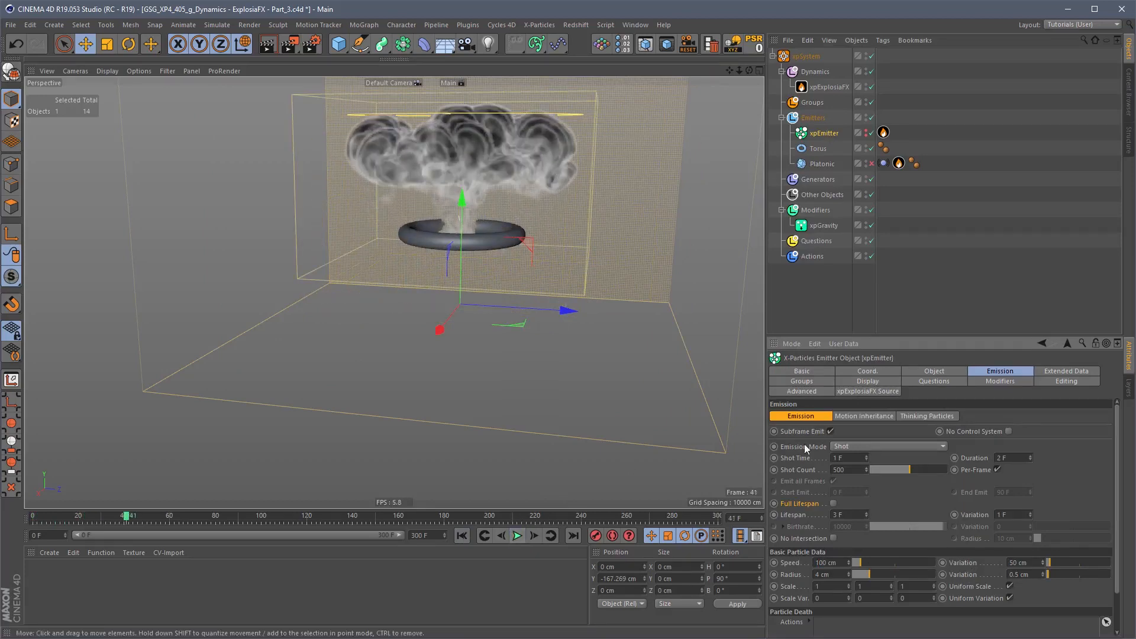
# Step: Raise xpEmitter's Speed to 200 cm and replay the simulation
pyautogui.click(462, 536)
pyautogui.click(517, 536)
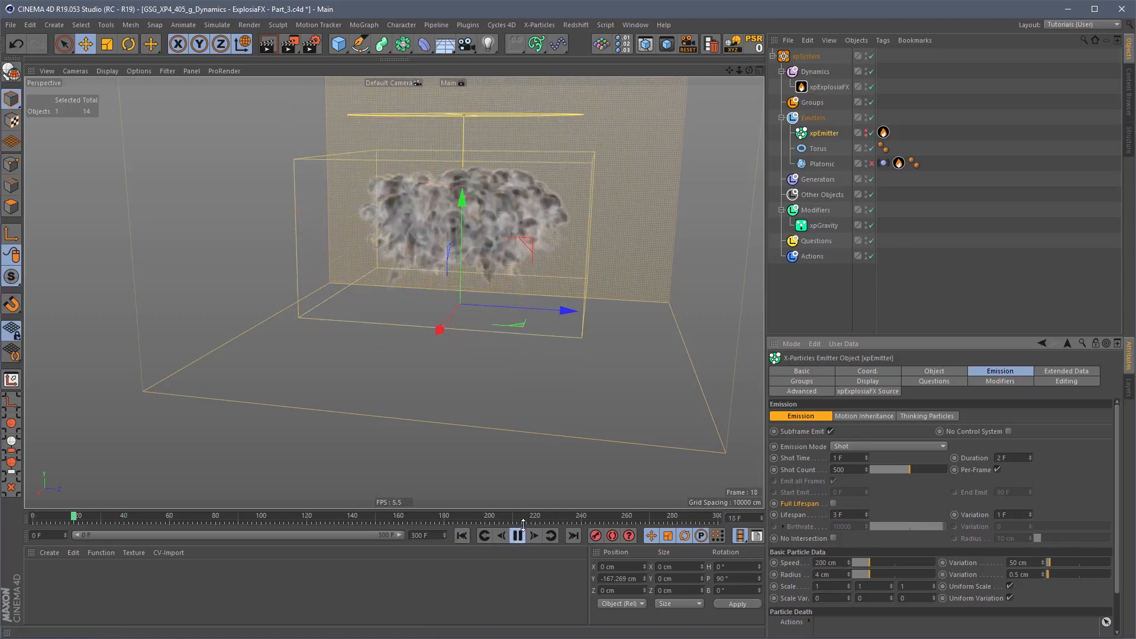
pyautogui.click(462, 536)
# Step: Set xpEmitter's Speed Variation to 200 cm and play the simulation
pyautogui.keyDown('alt'); pyautogui.moveTo(500, 260); pyautogui.dragTo(507, 236); pyautogui.keyUp('alt')
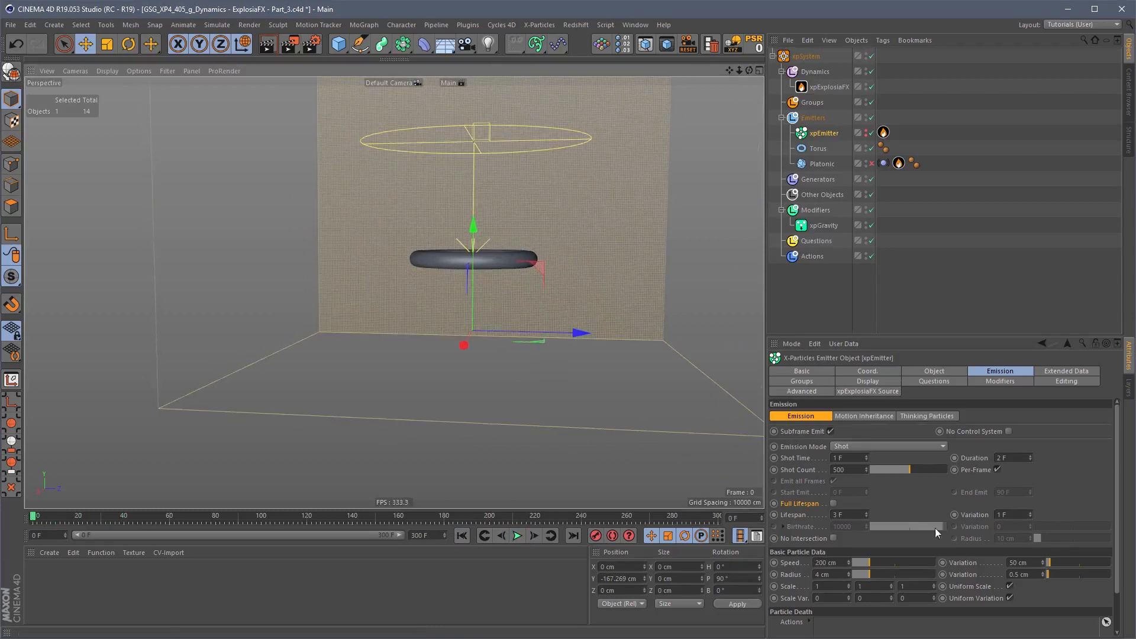
pyautogui.write('200')
pyautogui.press('Return')
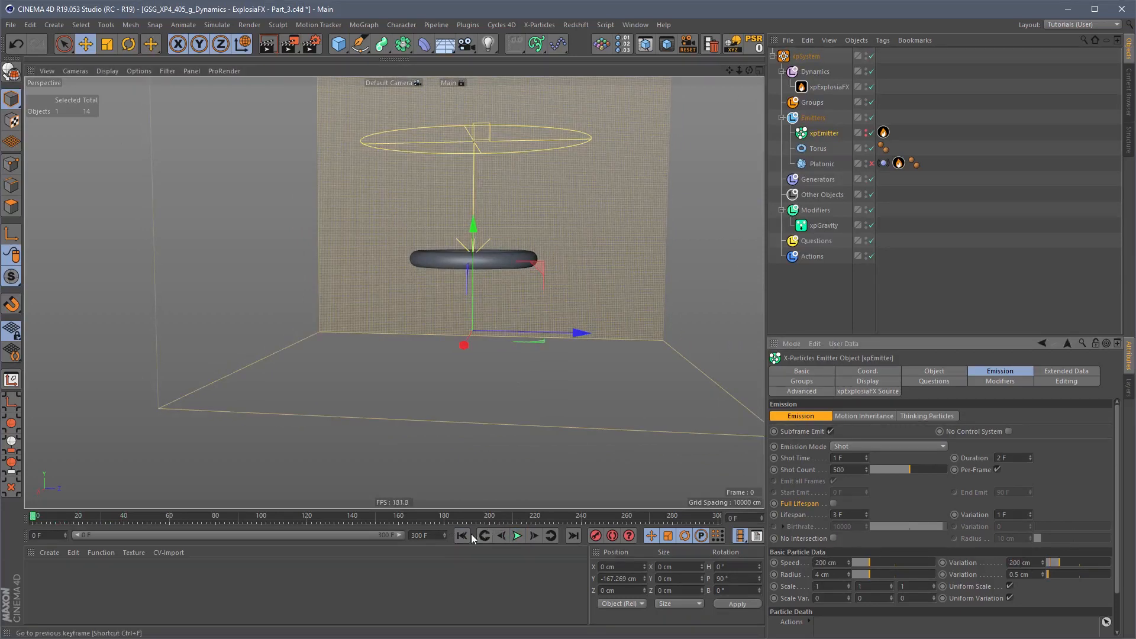
pyautogui.click(518, 536)
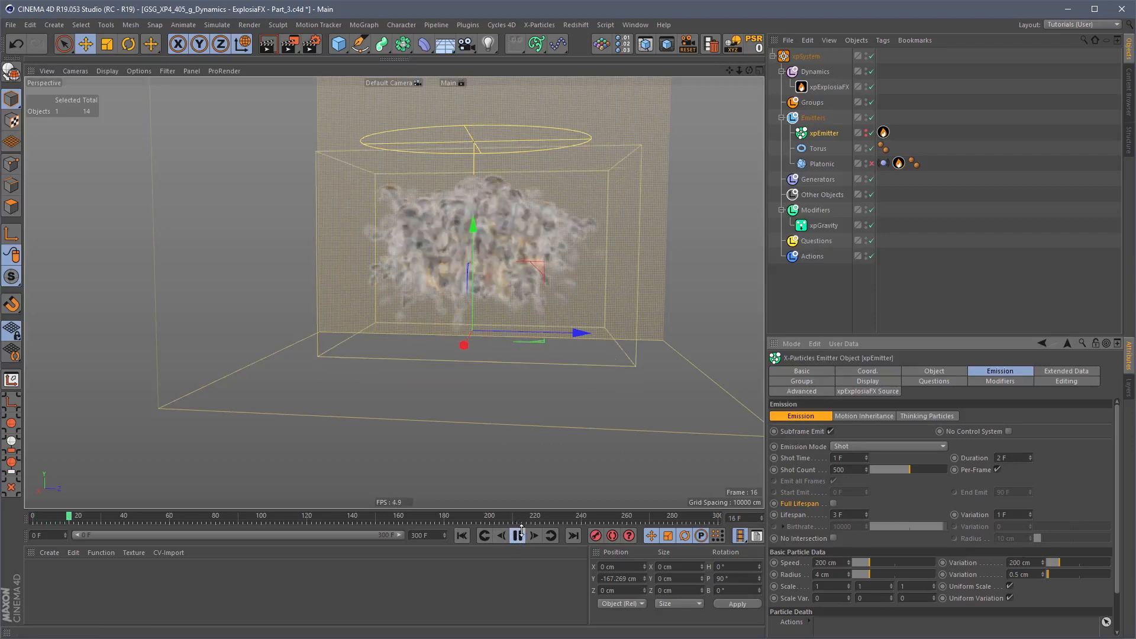
pyautogui.click(518, 537)
# Step: Set Velocity to 0% in xpEmitter's xpExplosiaFX Source tag and replay the simulation from the start
pyautogui.click(898, 163)
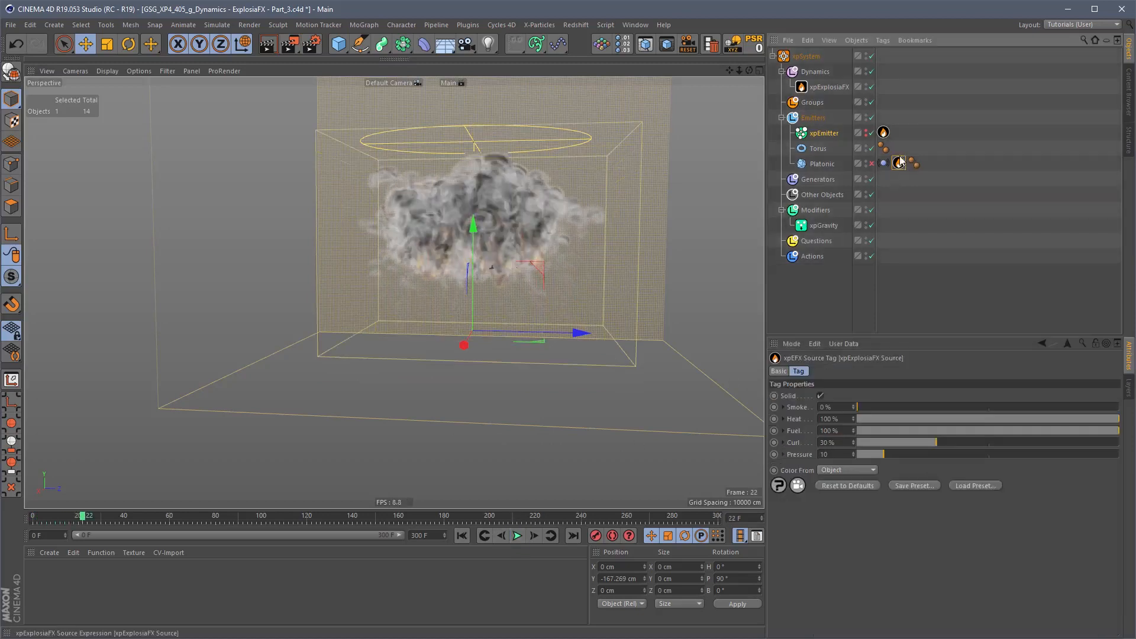
pyautogui.doubleClick(827, 459)
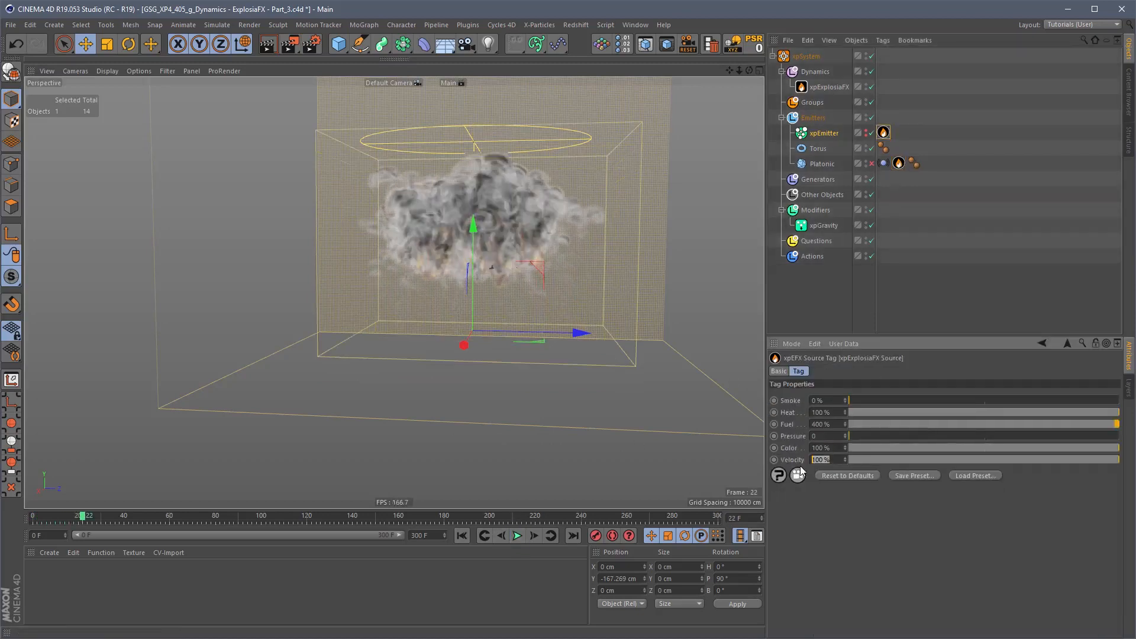
pyautogui.write('0')
pyautogui.press('Return')
pyautogui.click(465, 537)
pyautogui.click(519, 536)
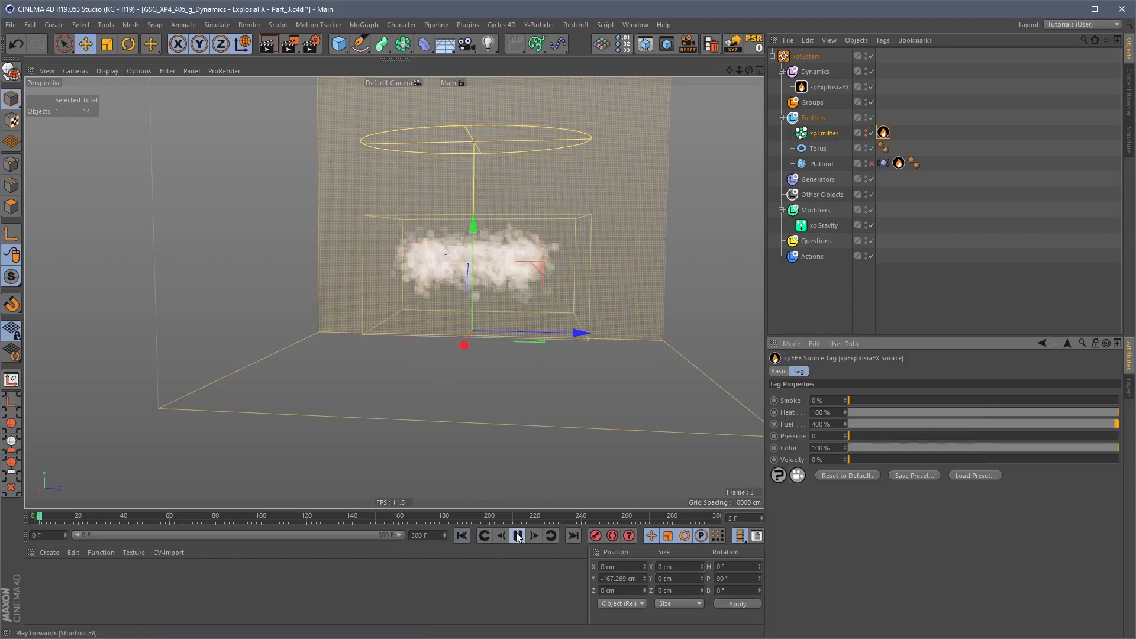
pyautogui.click(518, 535)
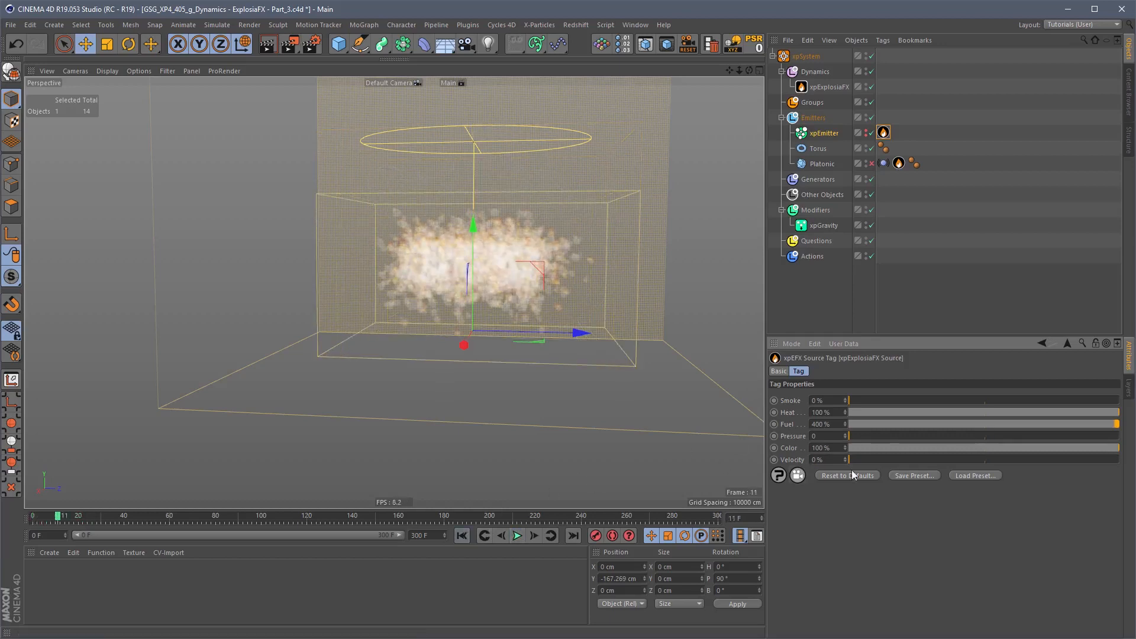
pyautogui.click(517, 536)
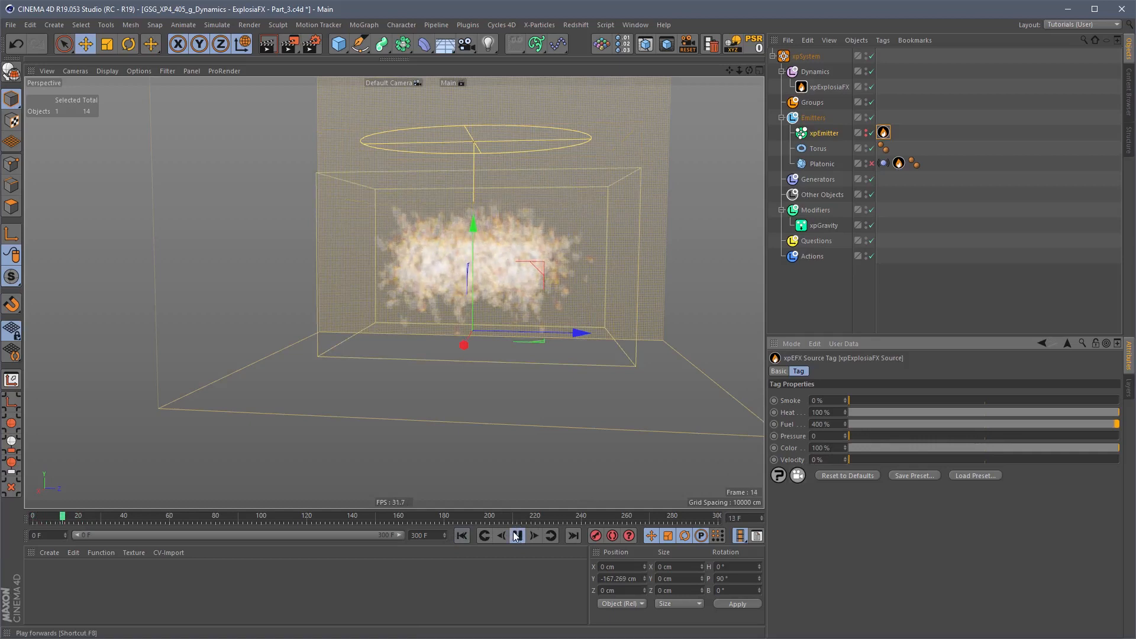
pyautogui.click(517, 536)
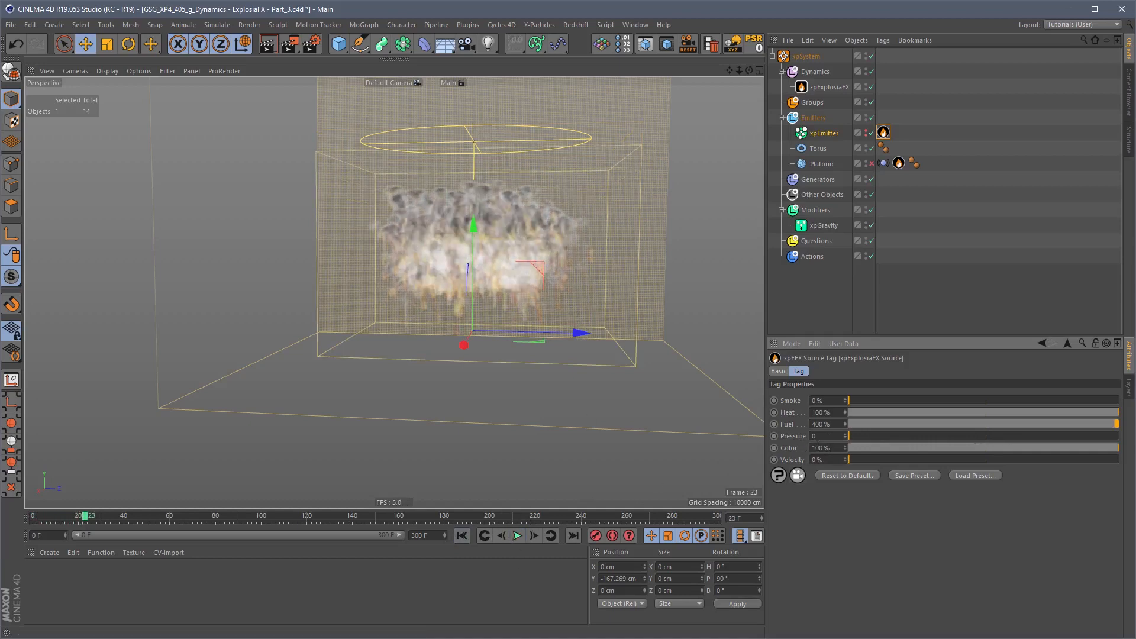
# Step: Set the emitter's source tag to Pressure 20 and Velocity 300%, and replay the simulation from the start
pyautogui.write('20')
pyautogui.press('Return')
pyautogui.click(830, 458)
pyautogui.write('300')
pyautogui.press('Return')
pyautogui.click(462, 535)
pyautogui.click(517, 536)
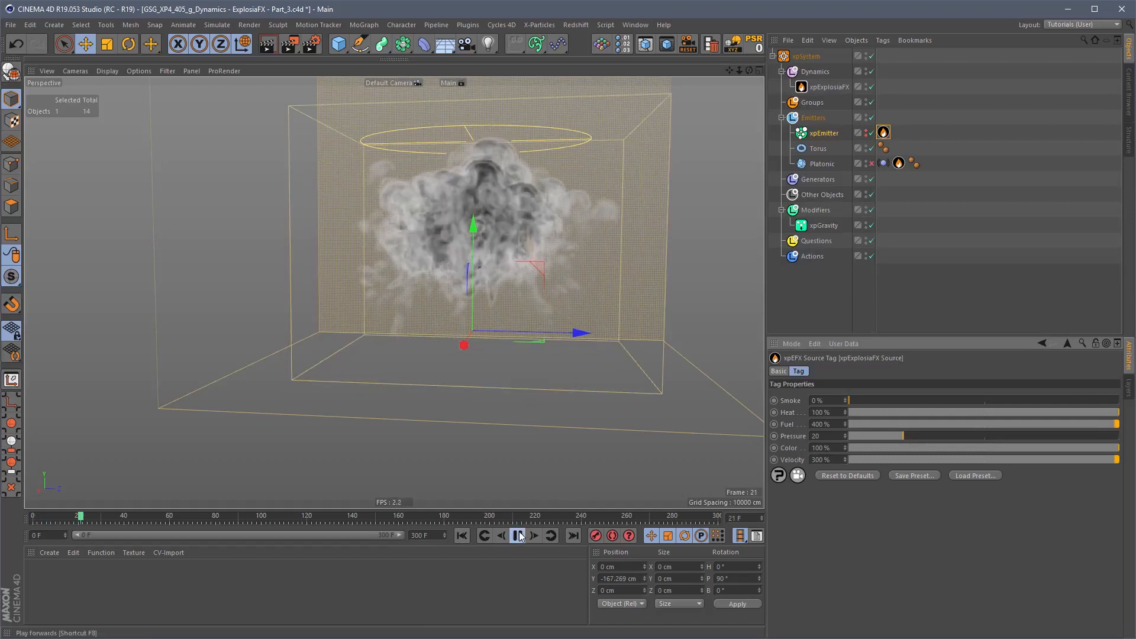
pyautogui.click(519, 535)
pyautogui.keyDown('alt'); pyautogui.moveTo(484, 234); pyautogui.dragTo(477, 264); pyautogui.keyUp('alt')
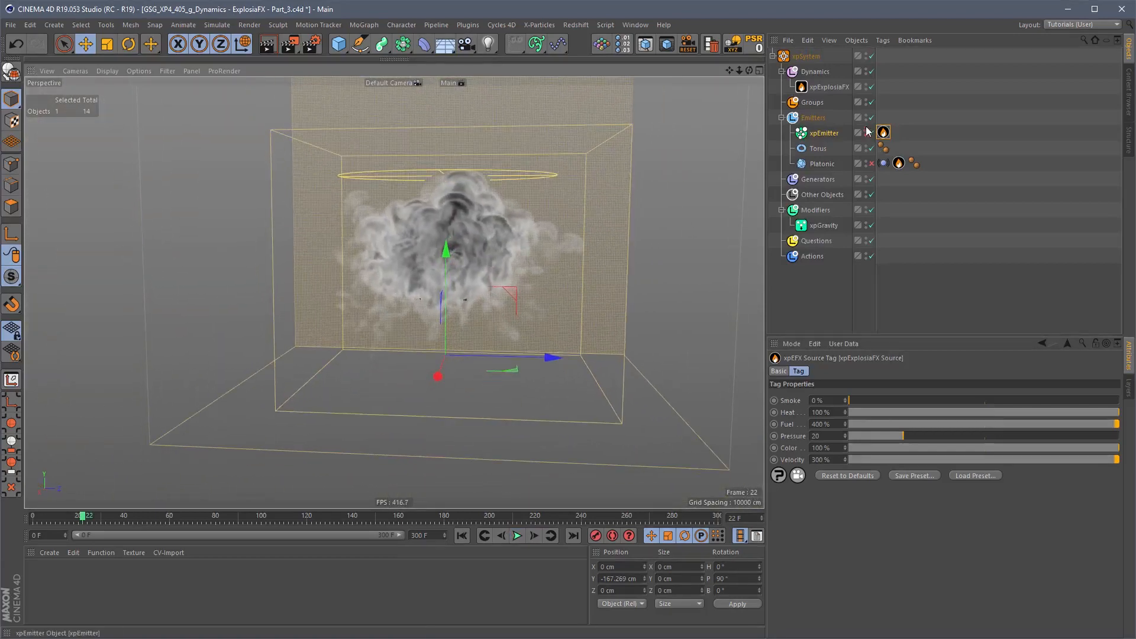
# Step: Check xpEmitter's object settings and delete the Torus it emits from
pyautogui.click(824, 133)
pyautogui.click(935, 371)
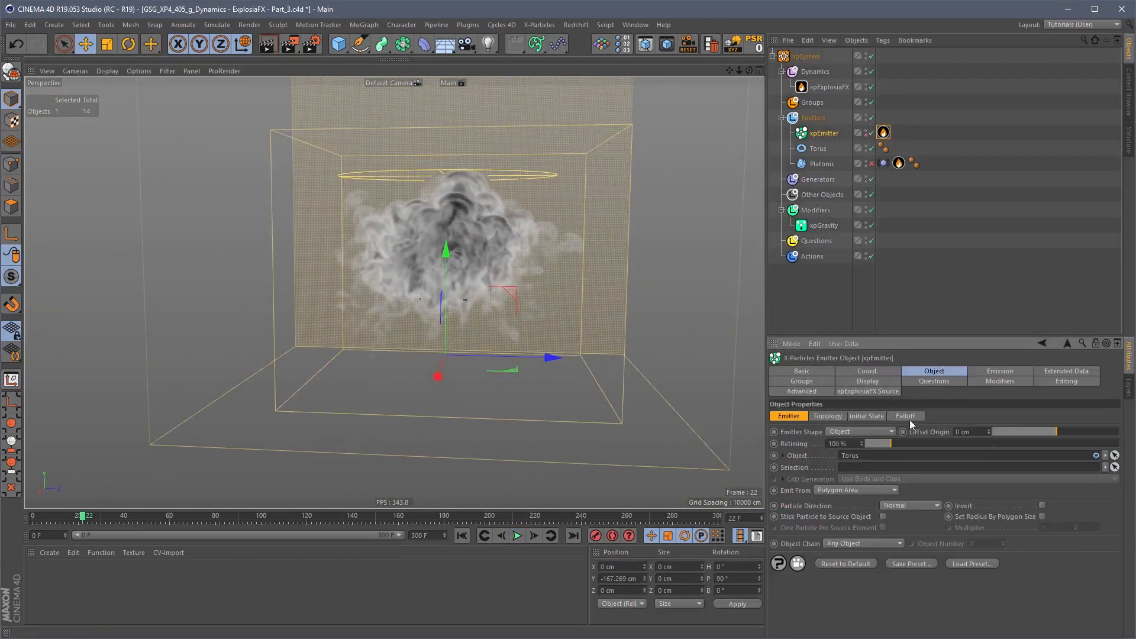
pyautogui.click(822, 148)
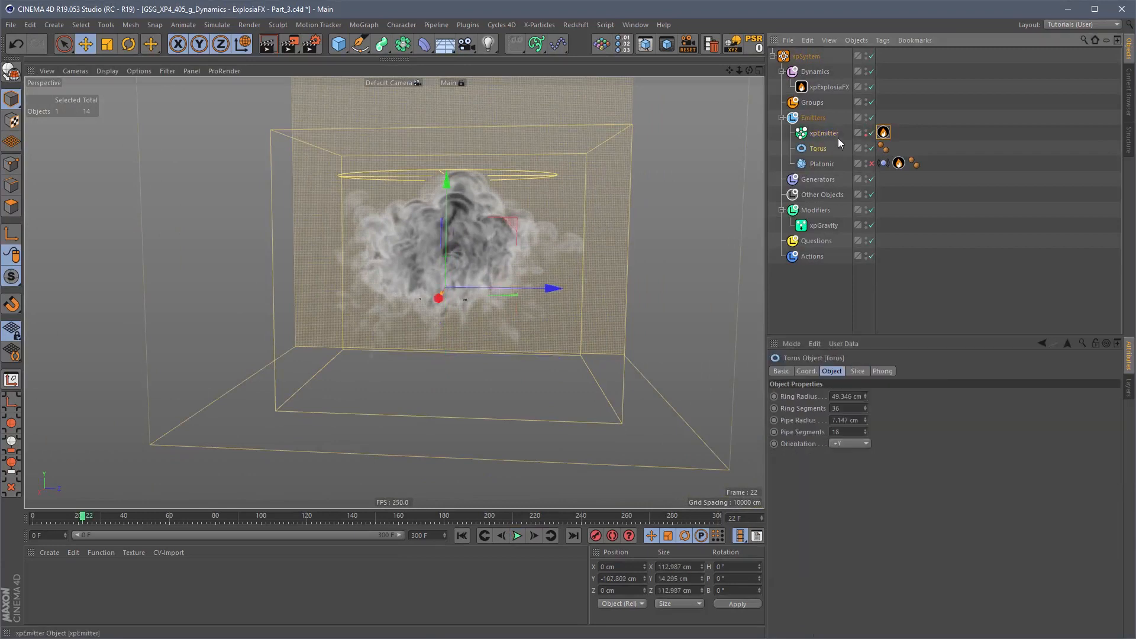
pyautogui.press('Delete')
# Step: Add a Pyramid scaled to about 73 cm and assign it as xpEmitter's source object
pyautogui.click(340, 45)
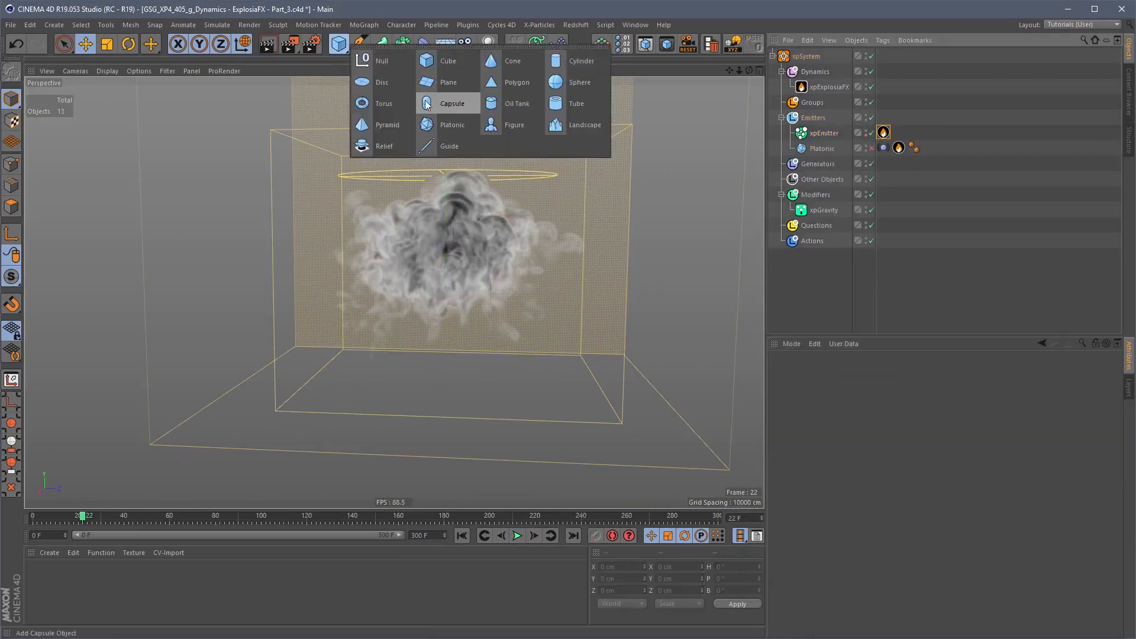
pyautogui.click(384, 129)
pyautogui.press('t')
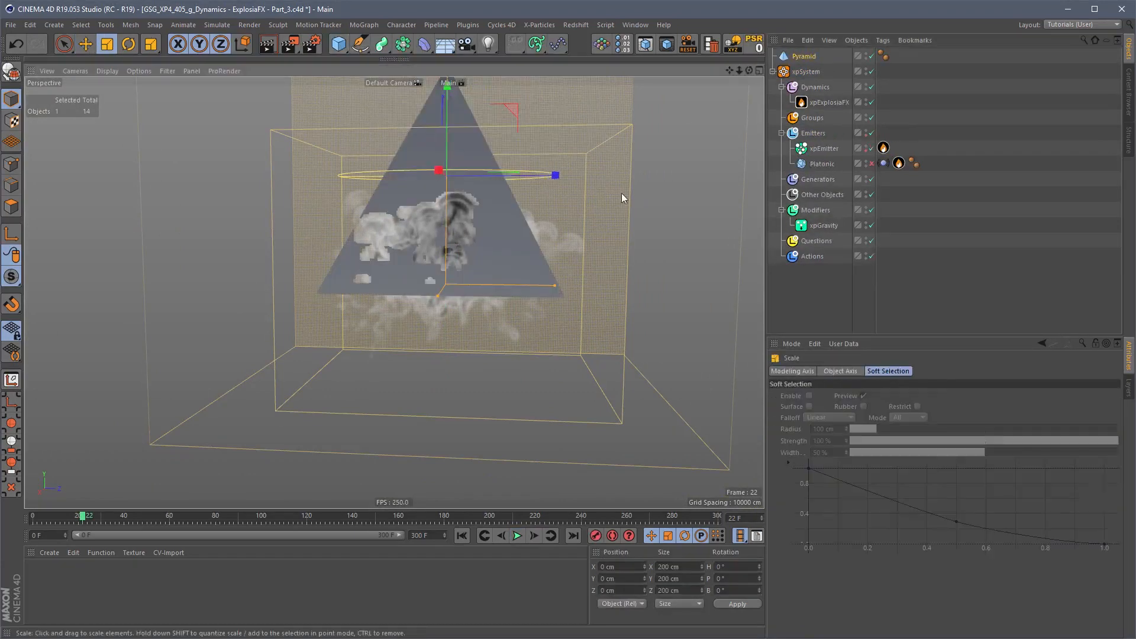
pyautogui.press('e')
pyautogui.moveTo(621, 193); pyautogui.dragTo(517, 278)
pyautogui.click(824, 151)
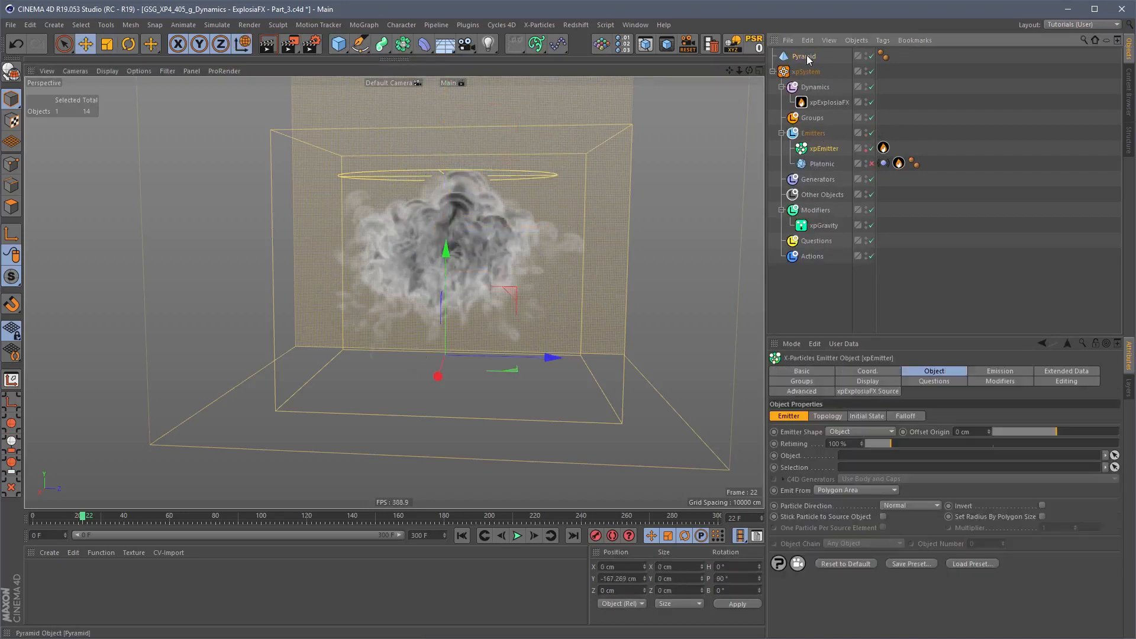
pyautogui.press('r')
pyautogui.moveTo(619, 123); pyautogui.dragTo(576, 128)
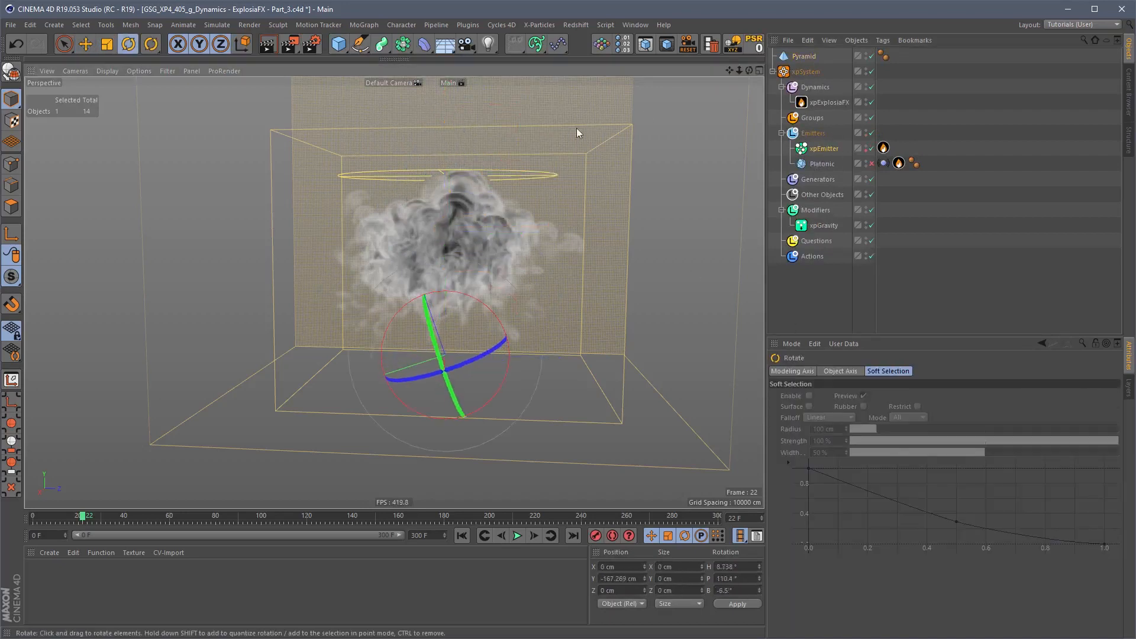
pyautogui.click(808, 58)
pyautogui.hotkey('ctrl', 'z')
pyautogui.hotkey('ctrl', 'z')
# Step: Rotate the Pyramid to about 28° pitch, move it to about Y -122 cm and Z 40 cm, and preview the simulation
pyautogui.click(808, 56)
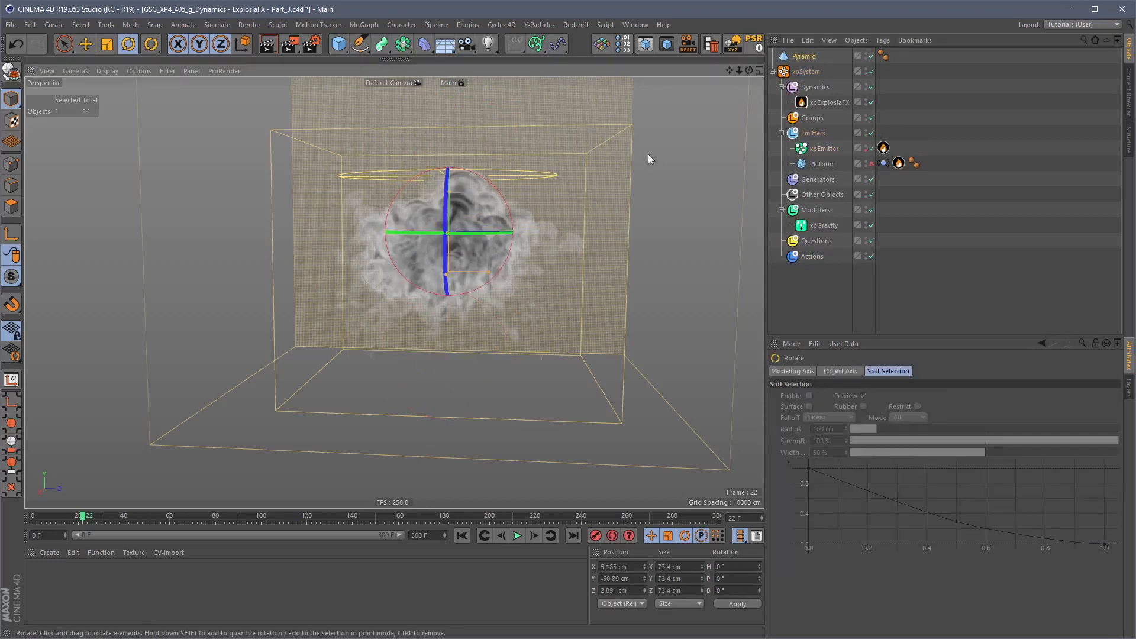
pyautogui.press('e')
pyautogui.moveTo(588, 152); pyautogui.dragTo(599, 414)
pyautogui.click(463, 536)
pyautogui.click(519, 536)
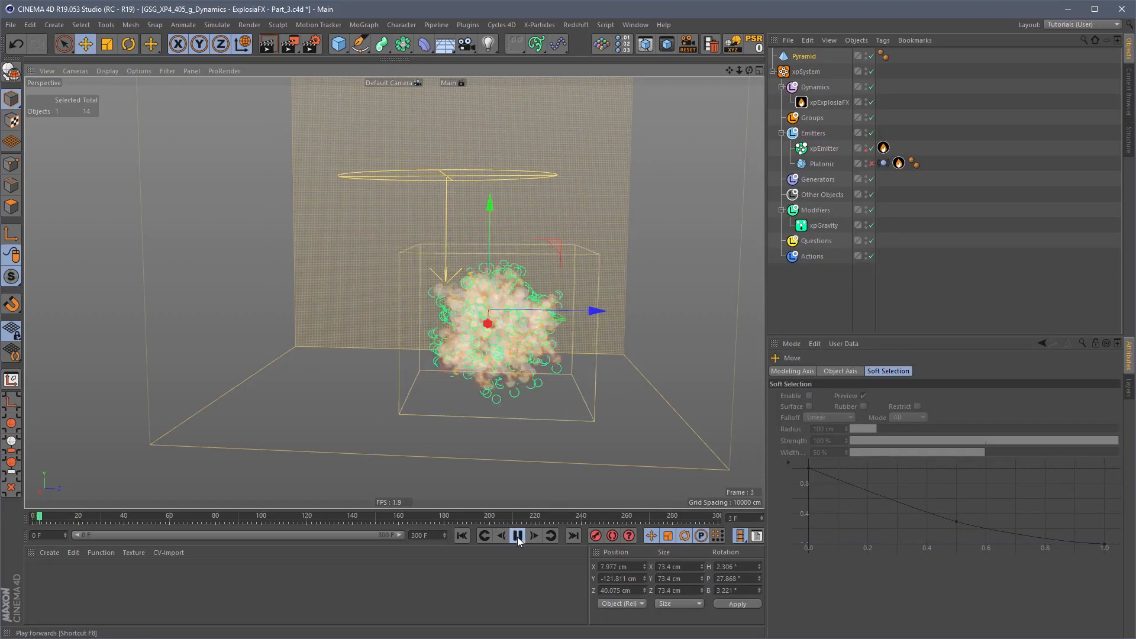
pyautogui.click(780, 317)
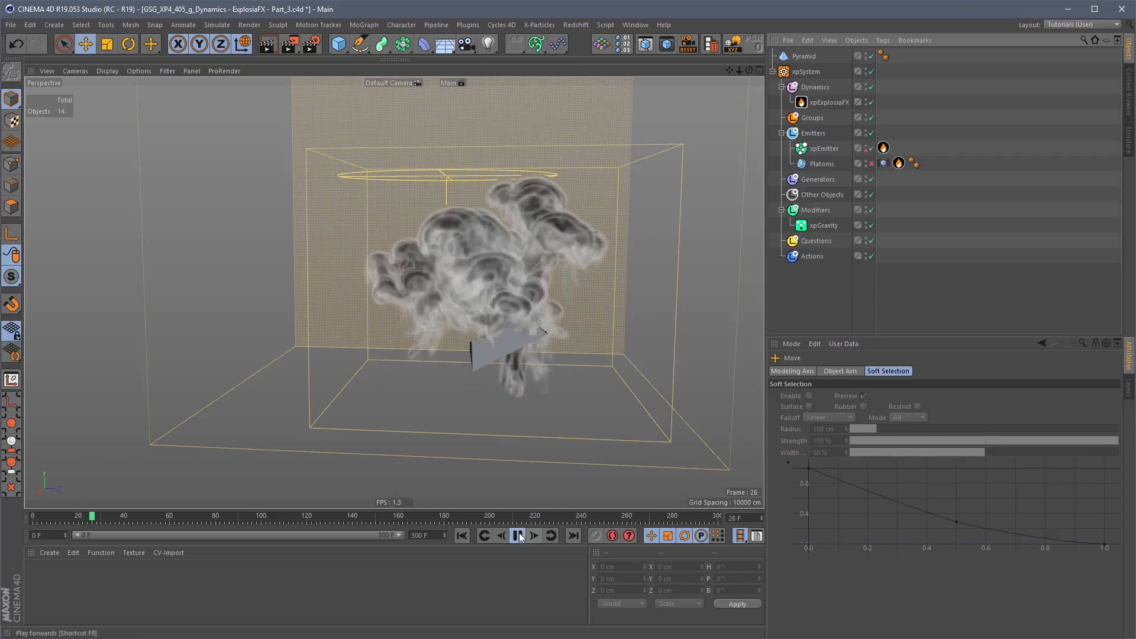
pyautogui.click(519, 536)
pyautogui.click(462, 535)
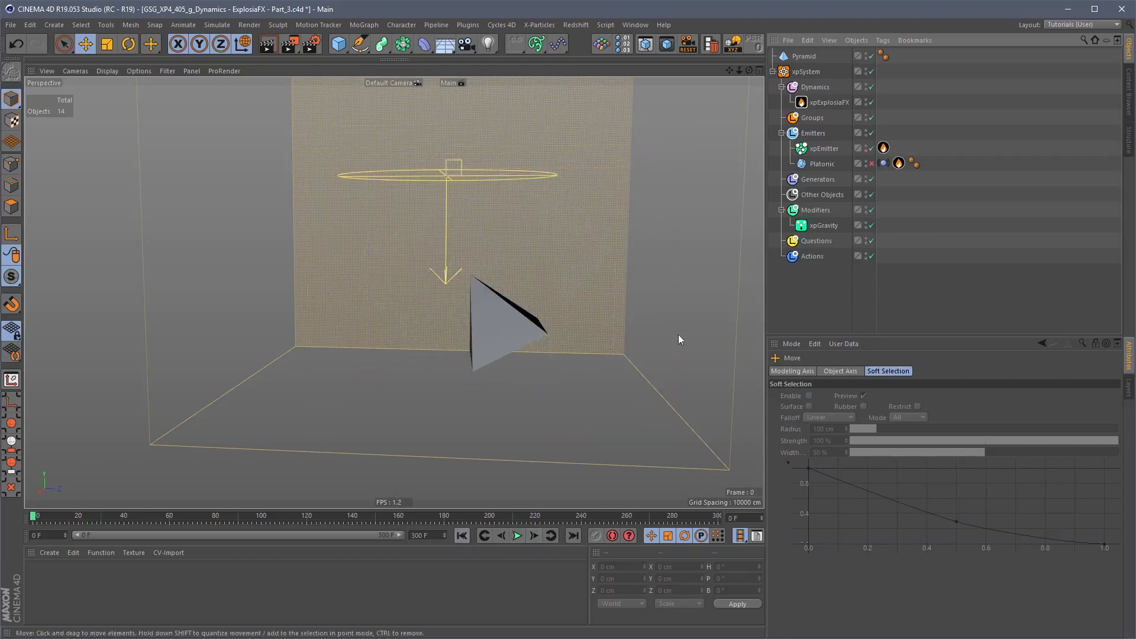
# Step: Delete the Pyramid and open the settings of xpEmitter's xpExplosiaFX Source tag
pyautogui.click(822, 56)
pyautogui.press('Delete')
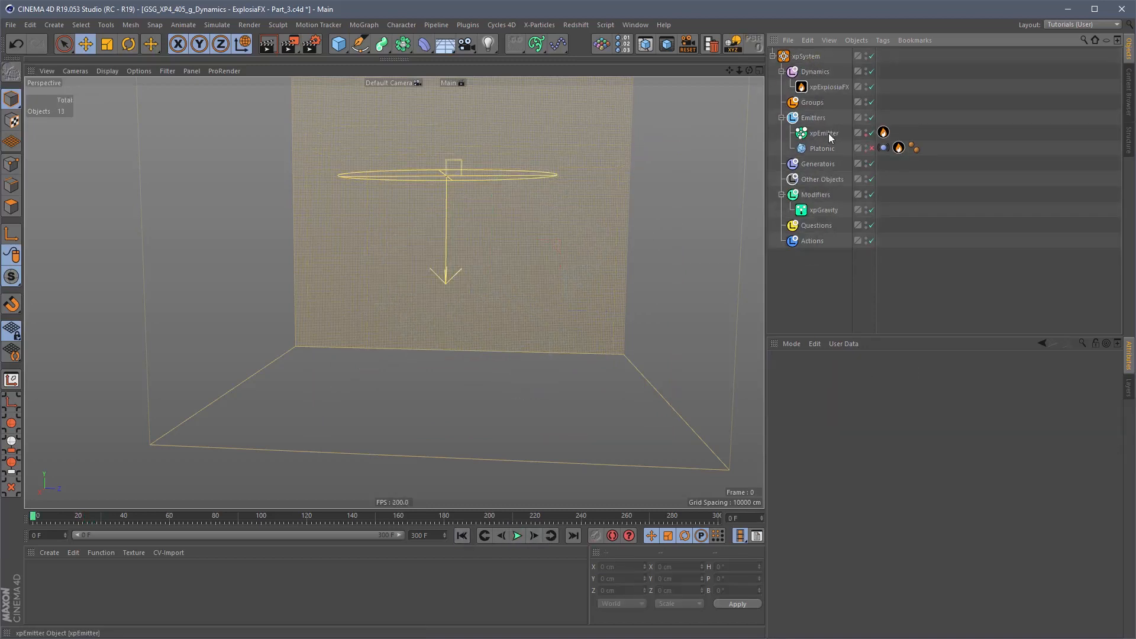
pyautogui.click(828, 133)
pyautogui.click(883, 132)
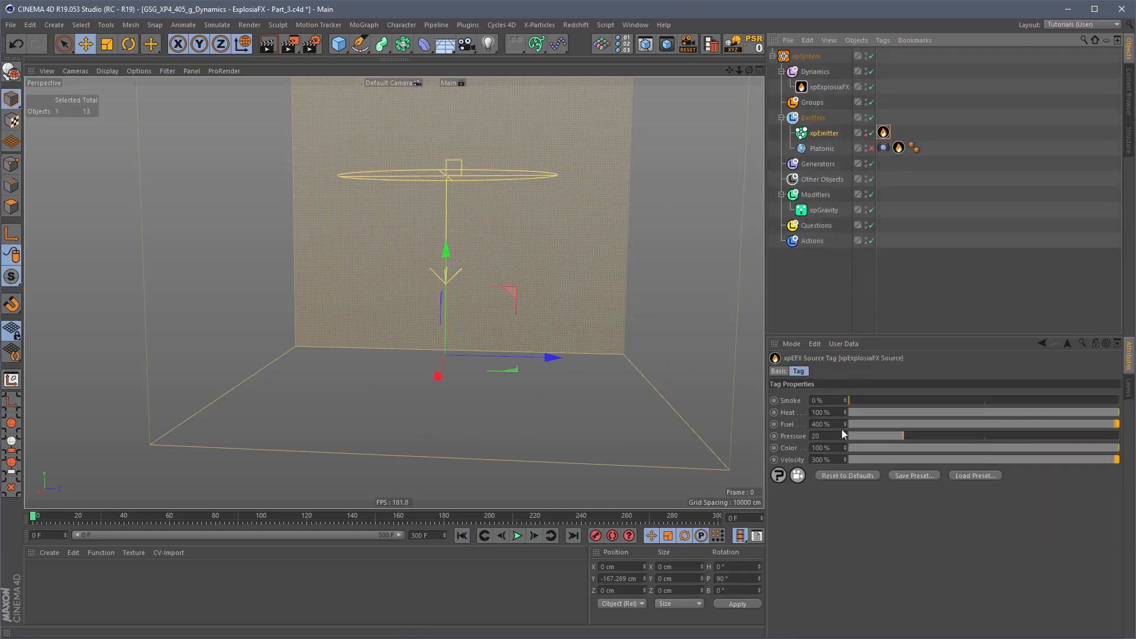
pyautogui.click(822, 132)
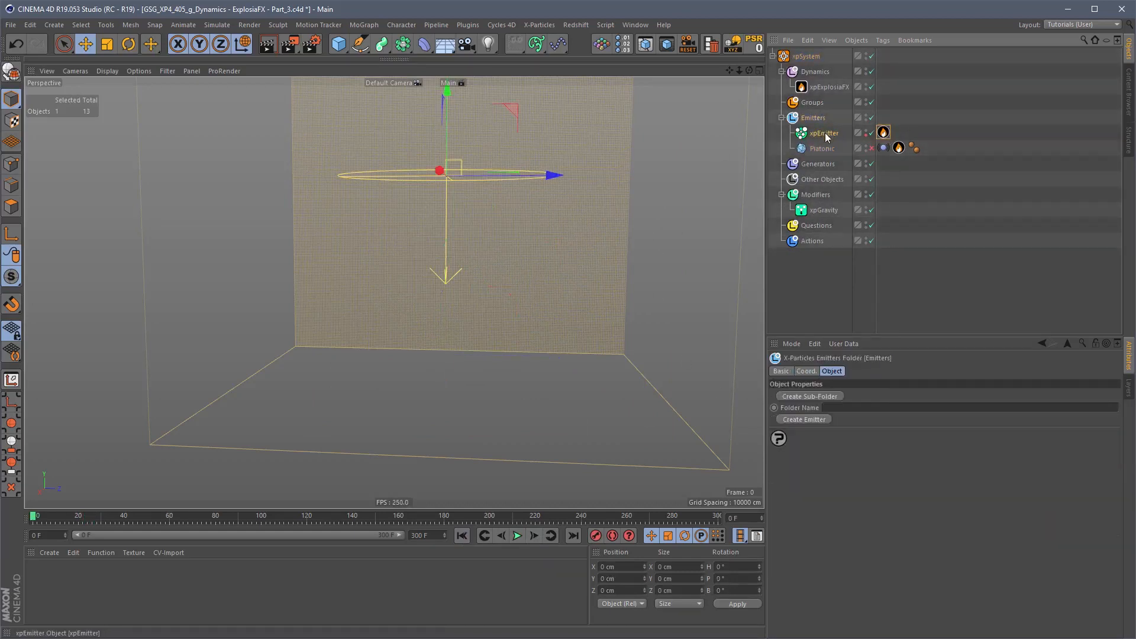
# Step: Delete xpEmitter from the Emitters folder and re-enable the Platonic object
pyautogui.press('Delete')
pyautogui.click(825, 132)
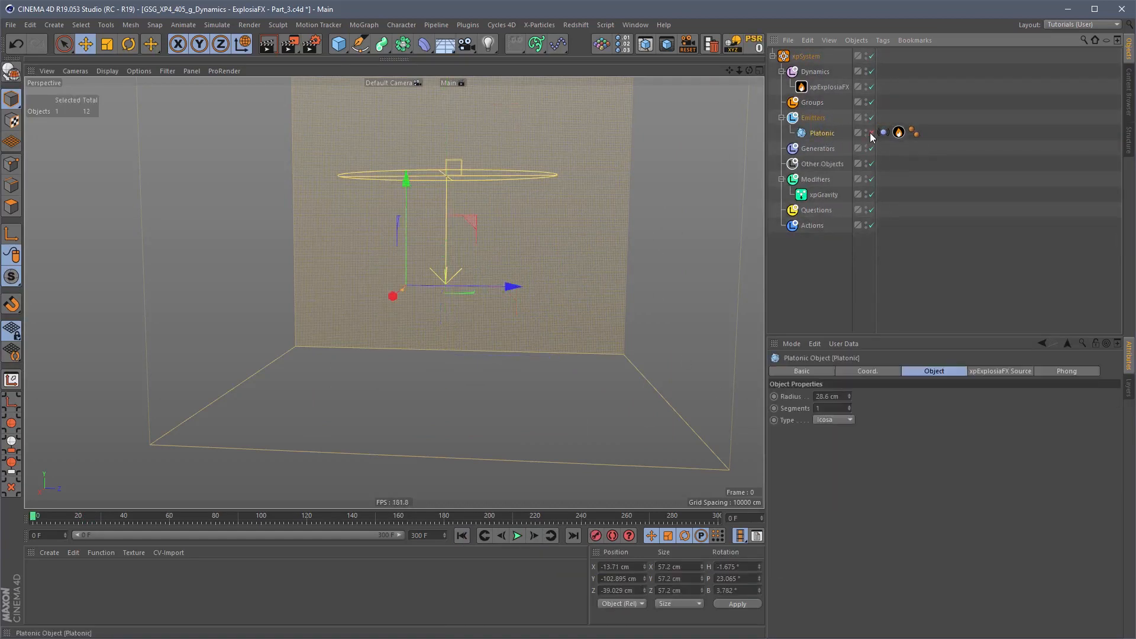
pyautogui.click(872, 133)
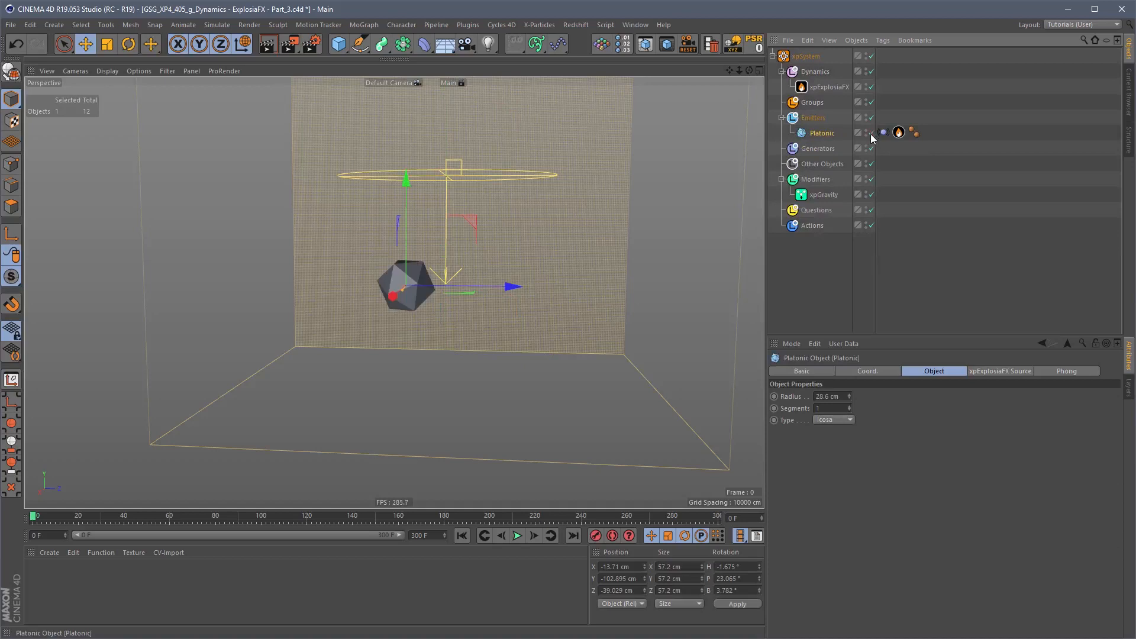
# Step: Check xpExplosiaFX's adaptive bounds in its solver settings and reset the solver to its defaults
pyautogui.click(839, 86)
pyautogui.click(868, 372)
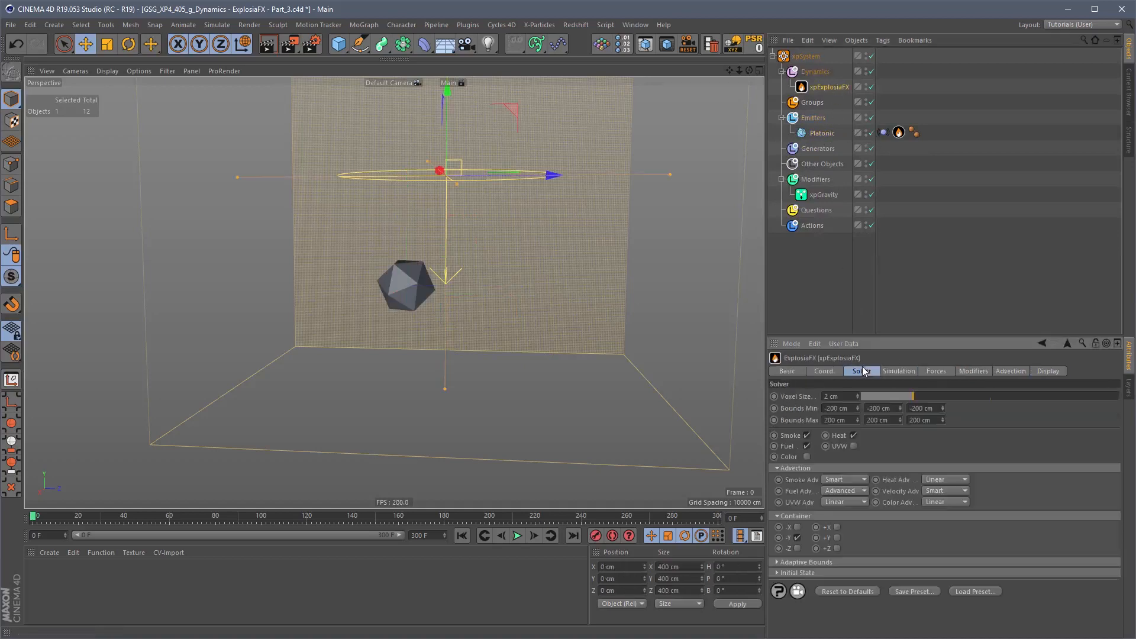
pyautogui.click(835, 563)
pyautogui.scroll(-2, 865, 554)
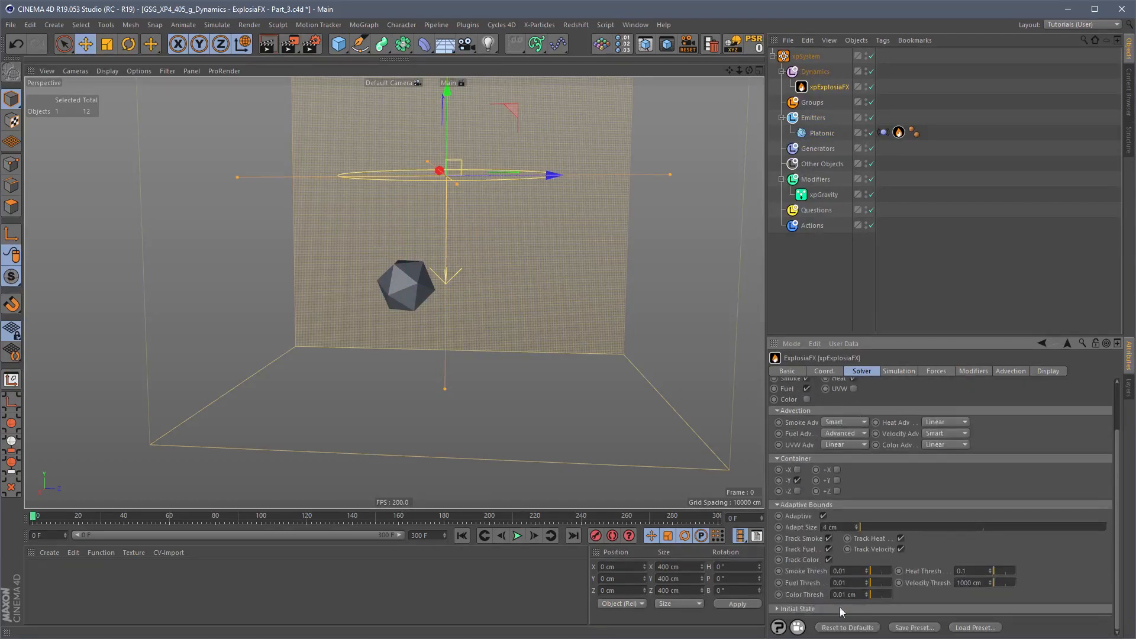
pyautogui.click(848, 627)
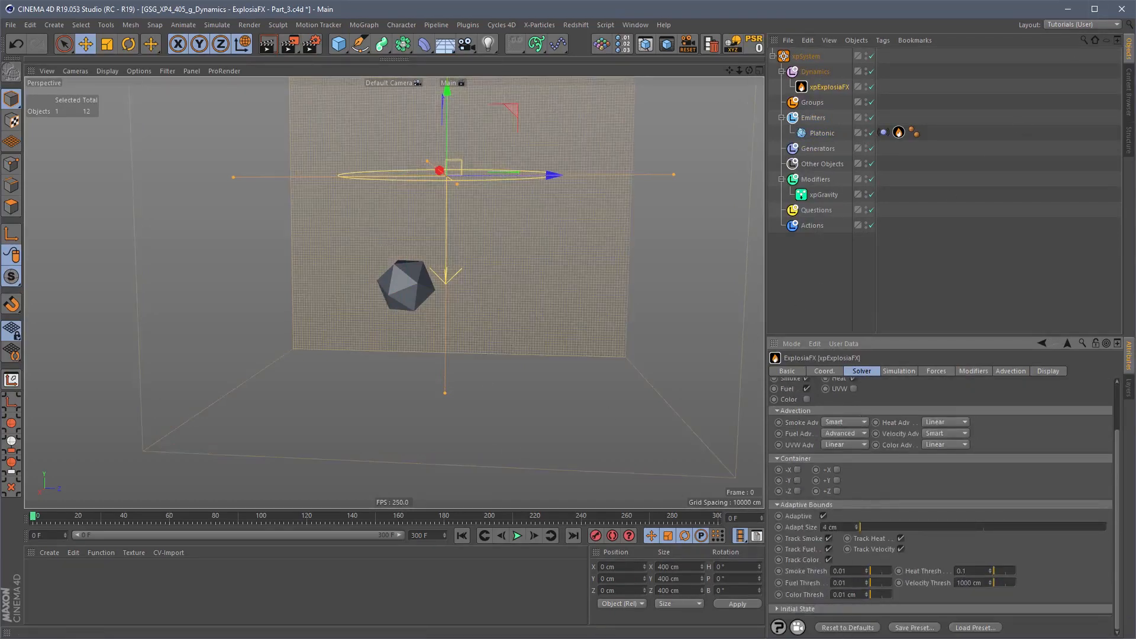
# Step: Create a new emitter with the Object shape, using Platonic as its source and emitting from Polygon Area
pyautogui.click(818, 120)
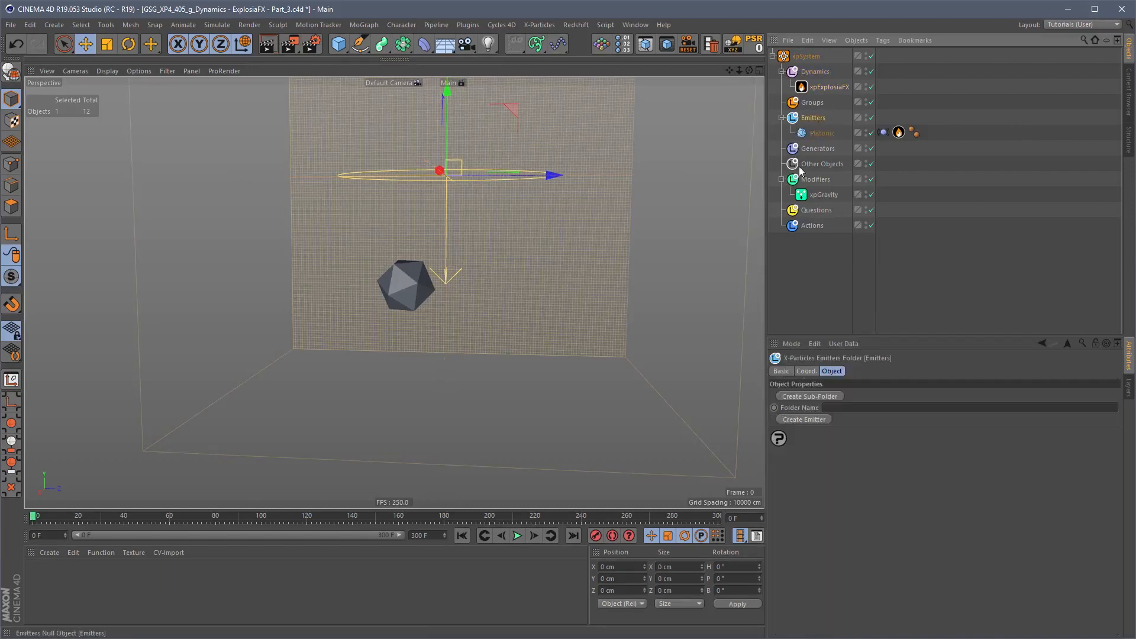
pyautogui.click(820, 421)
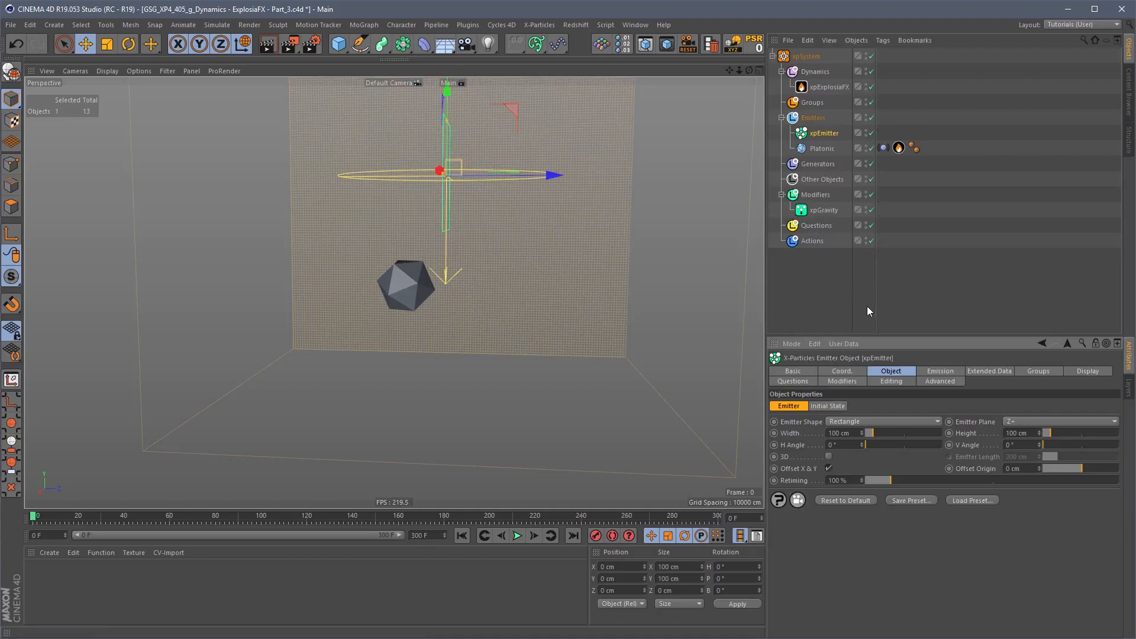
pyautogui.click(880, 420)
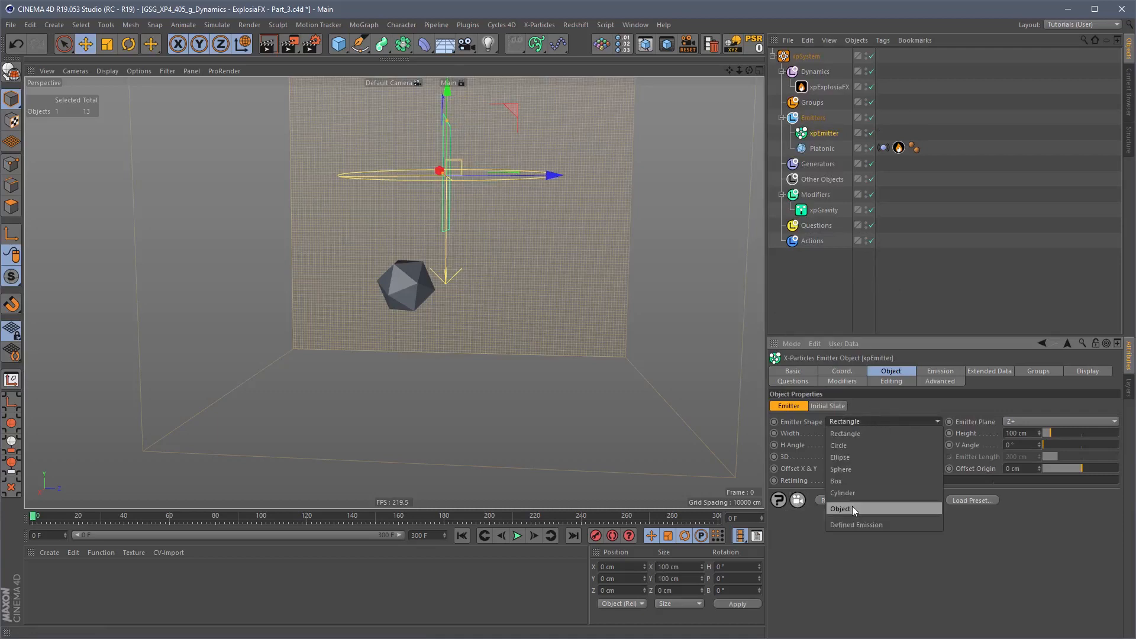
pyautogui.click(852, 509)
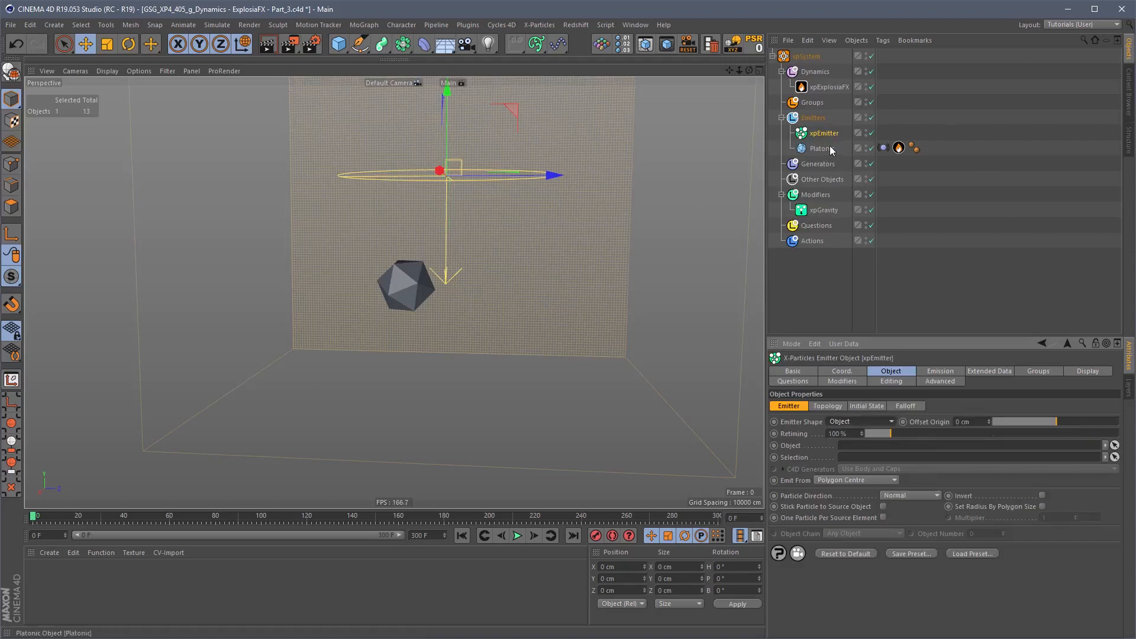
pyautogui.moveTo(825, 148); pyautogui.dragTo(883, 451)
pyautogui.click(857, 480)
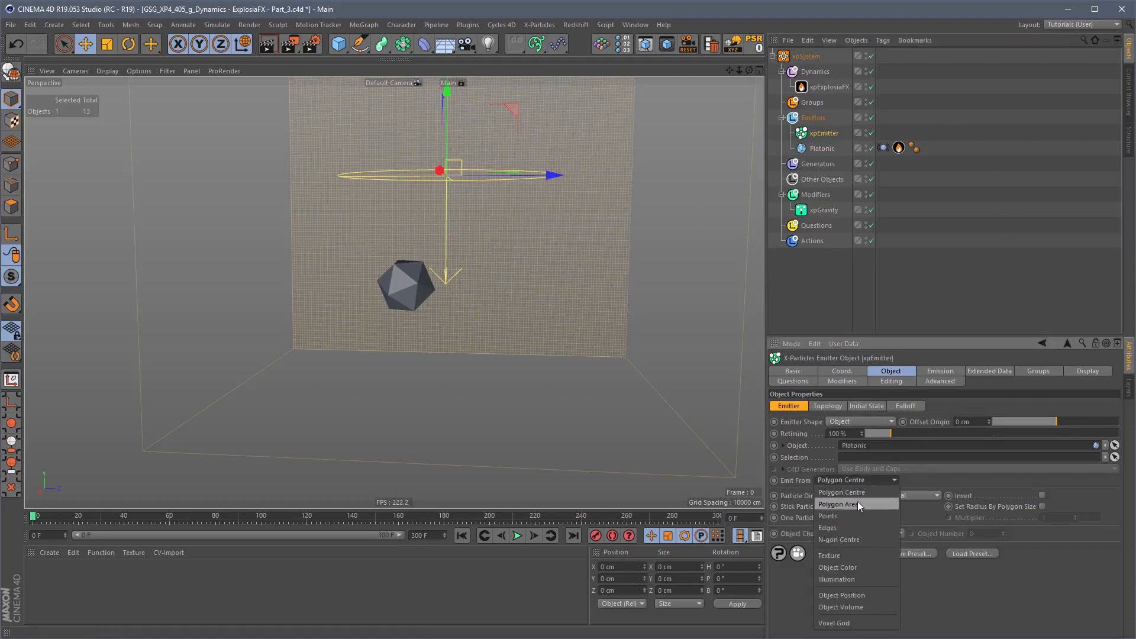
pyautogui.click(860, 514)
# Step: Raise xpEmitter's birthrate, and try a particle speed of 0 before undoing it
pyautogui.click(940, 371)
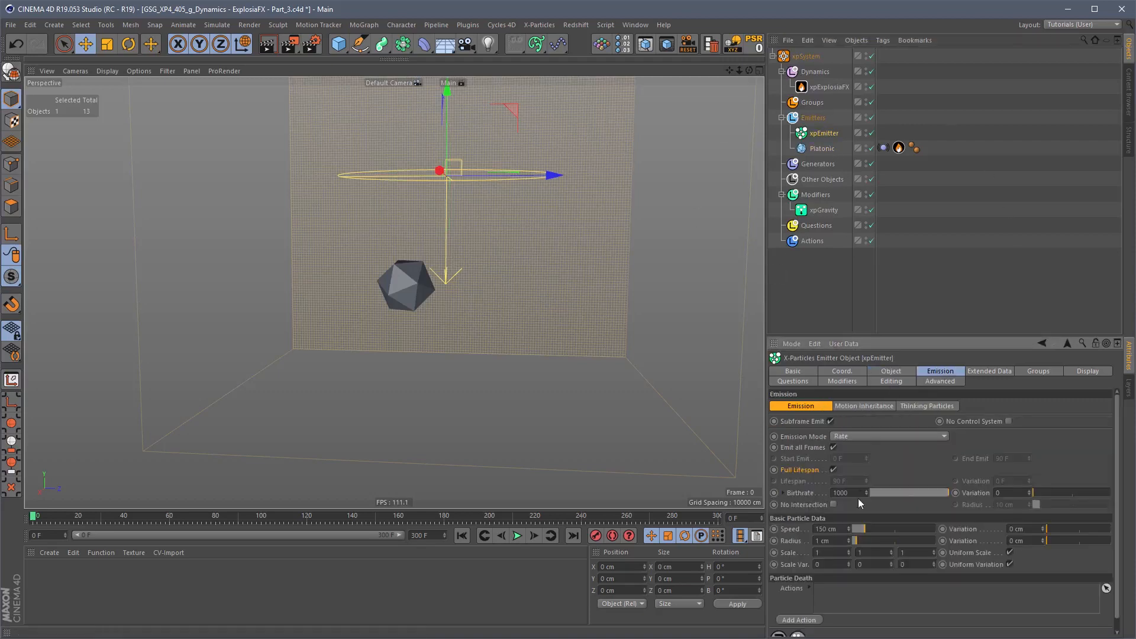
pyautogui.write('0')
pyautogui.press('Return')
pyautogui.doubleClick(828, 529)
pyautogui.write('0')
pyautogui.press('Return')
pyautogui.hotkey('ctrl', 'z')
# Step: Enable Advect Particles on xpExplosiaFX and preview the simulation
pyautogui.click(828, 86)
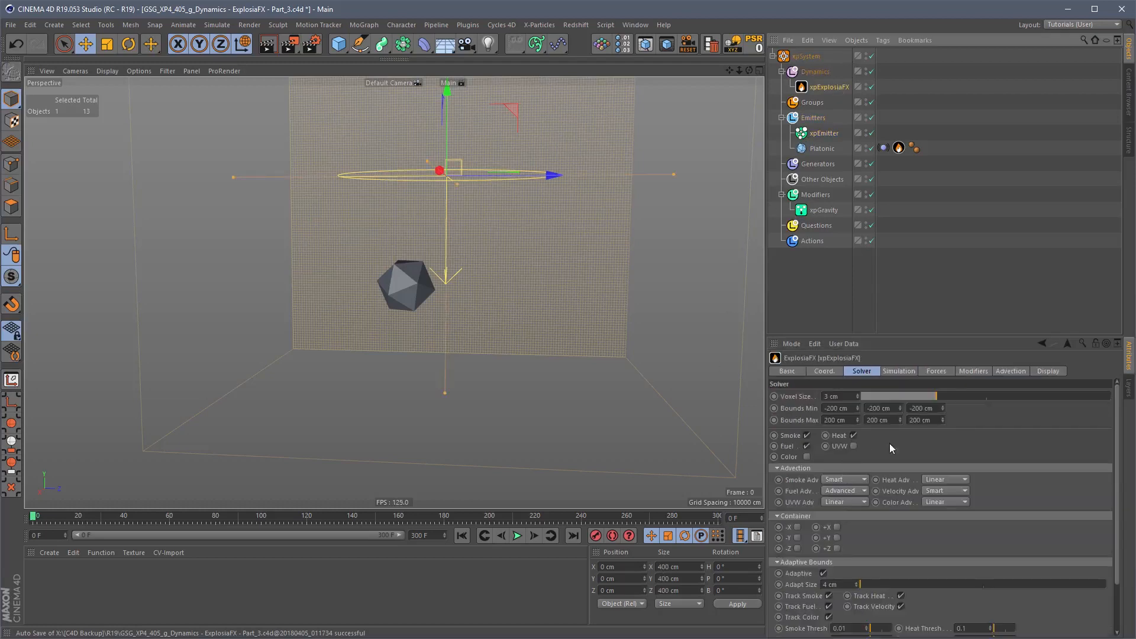
pyautogui.click(1012, 371)
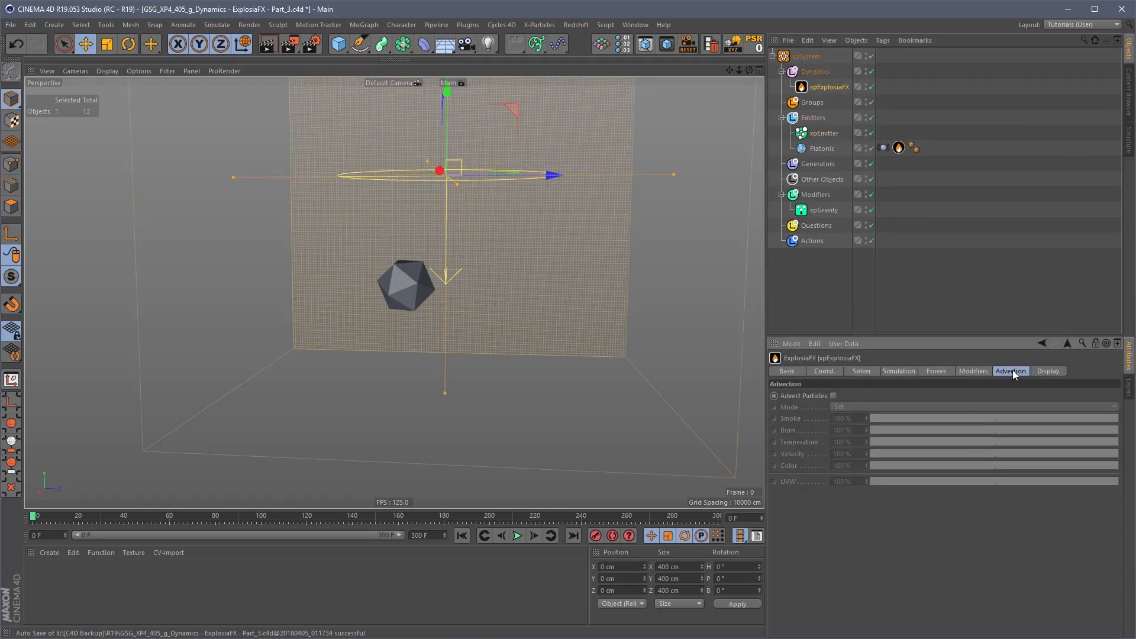
pyautogui.click(834, 396)
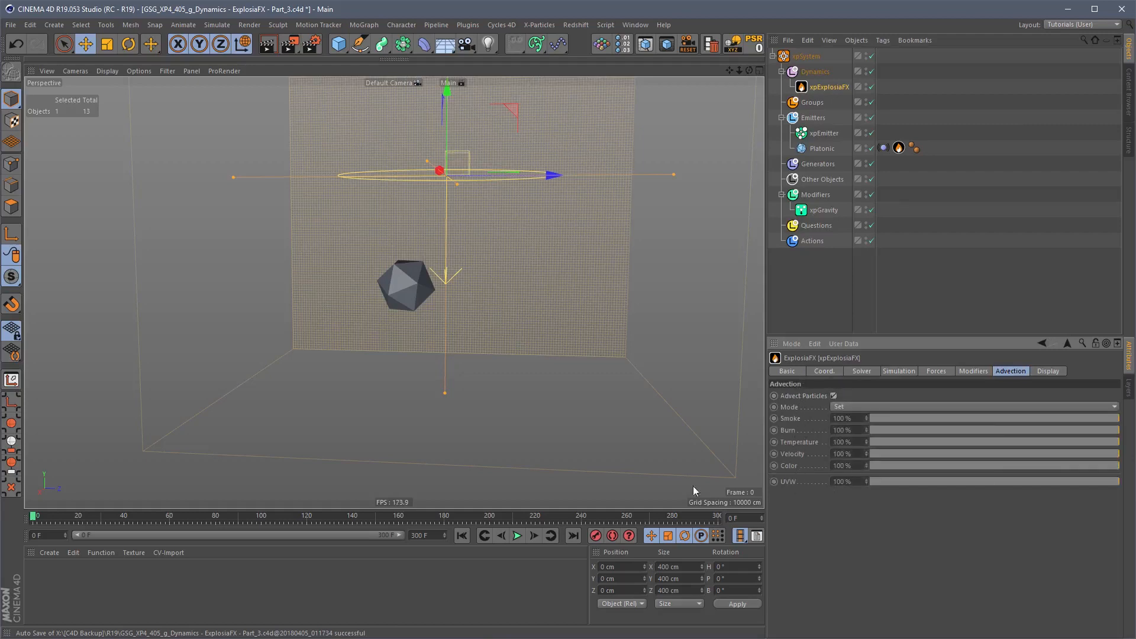
pyautogui.click(517, 536)
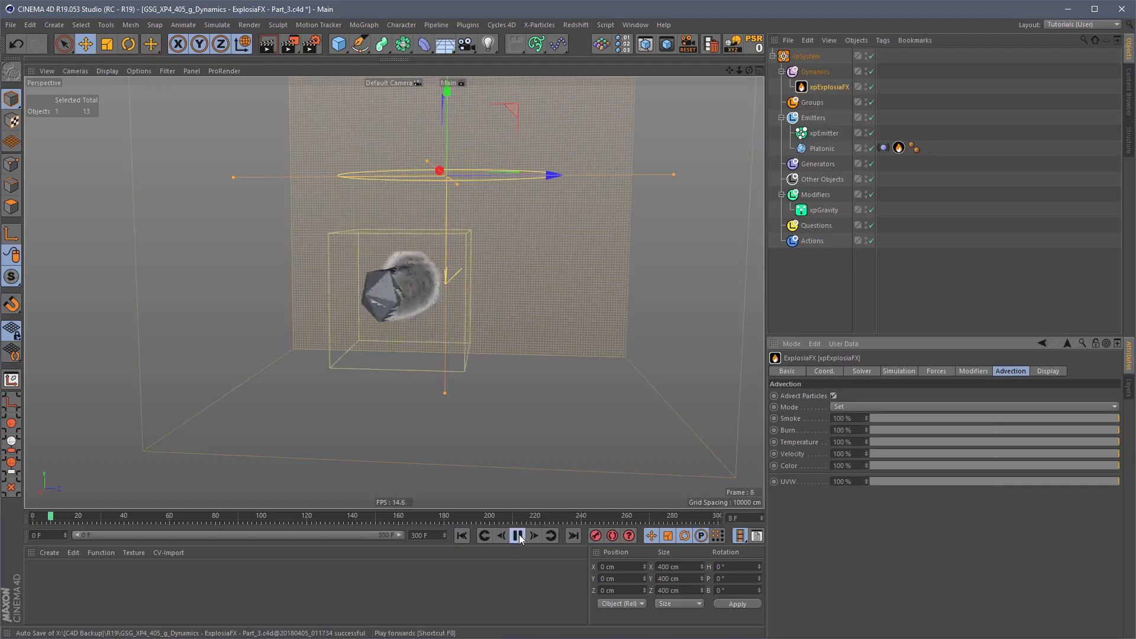
pyautogui.click(518, 536)
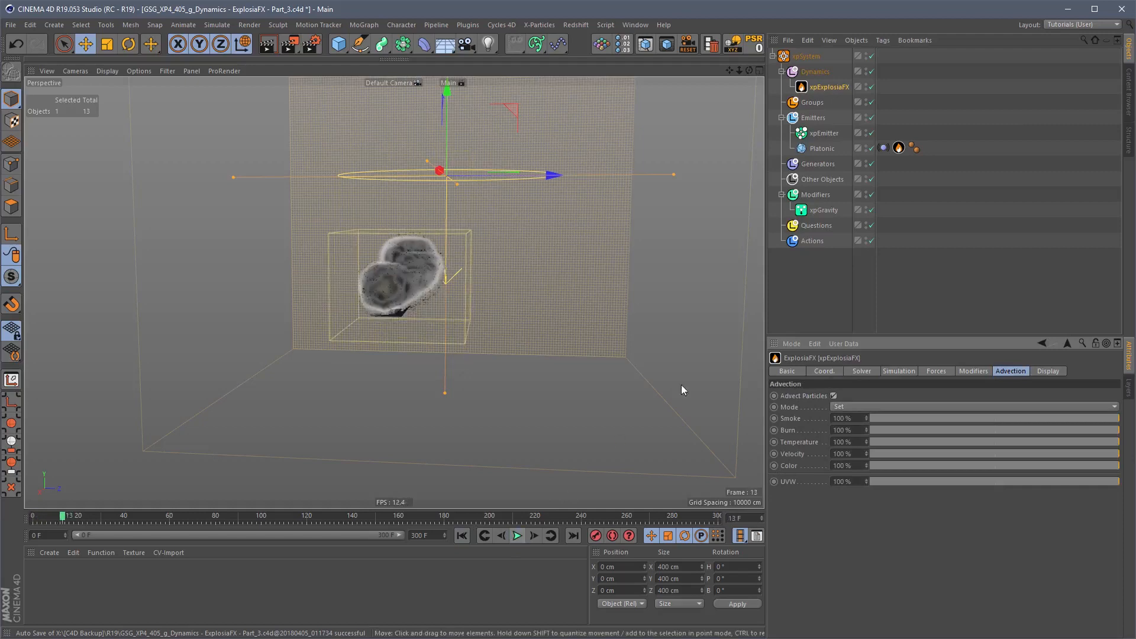
# Step: Hide xpExplosiaFX in the viewport and set its display mode to Off, keeping Fuel + Smoke as the displayed data
pyautogui.click(866, 87)
pyautogui.click(1048, 371)
pyautogui.click(870, 396)
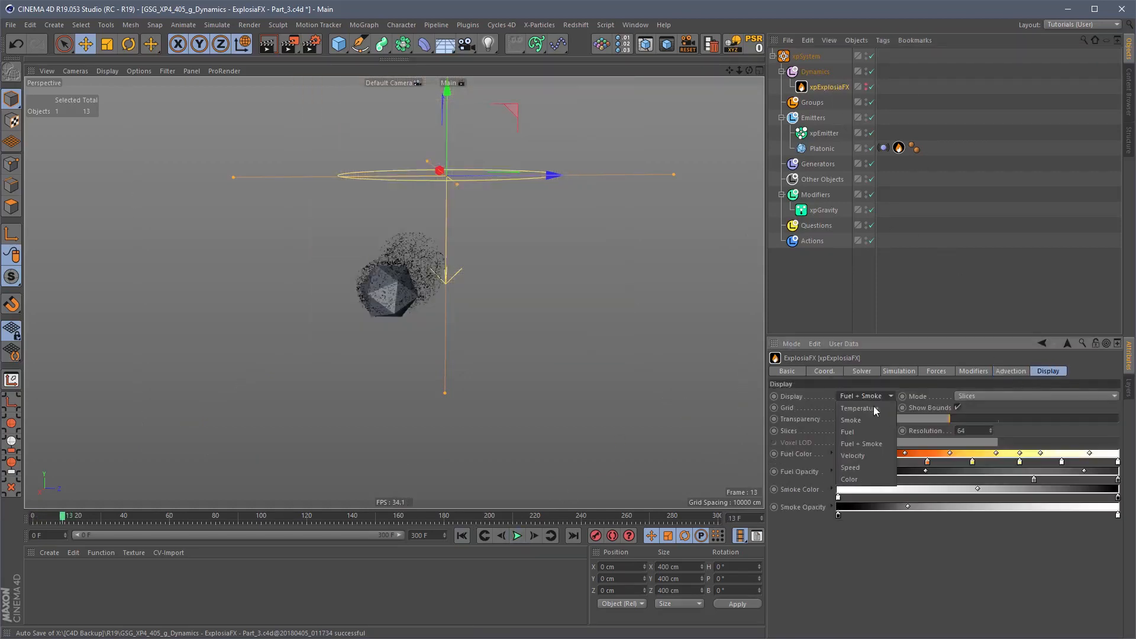
pyautogui.click(861, 396)
pyautogui.click(985, 396)
pyautogui.click(1006, 407)
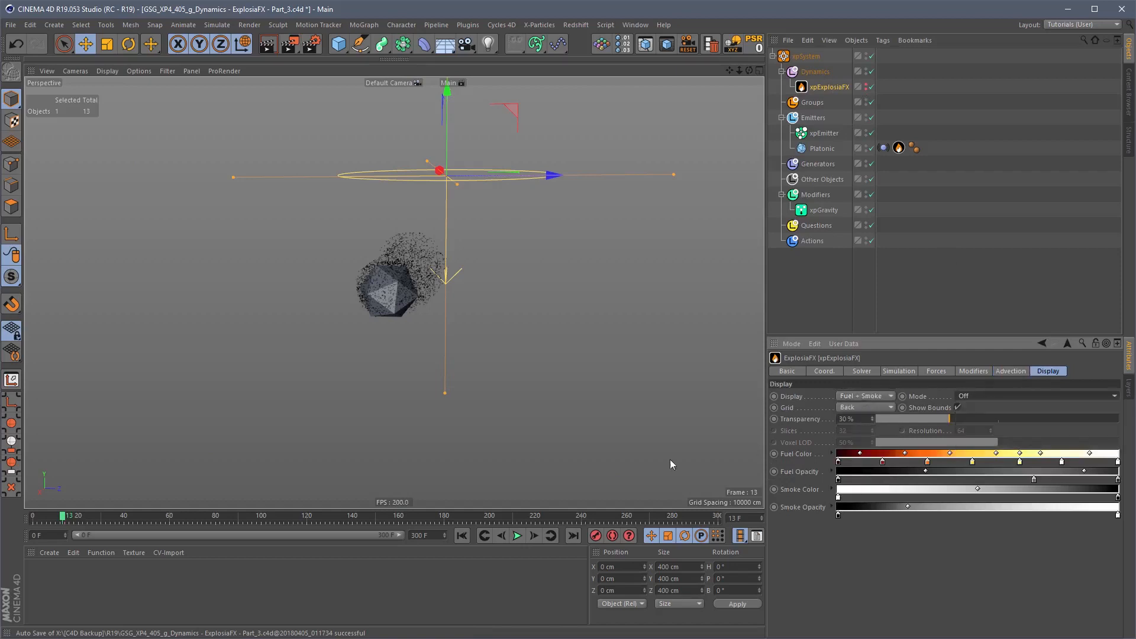
# Step: Play the simulation and examine how the advected particles move around the Platonic source
pyautogui.click(517, 536)
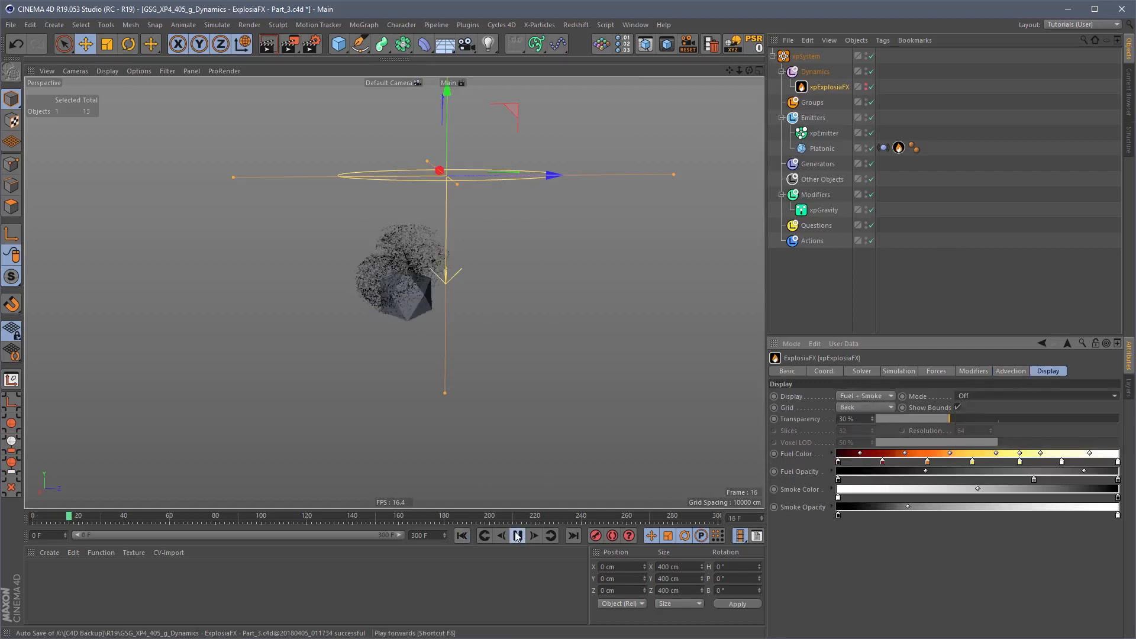
pyautogui.keyDown('alt'); pyautogui.moveTo(453, 253); pyautogui.dragTo(485, 339); pyautogui.keyUp('alt')
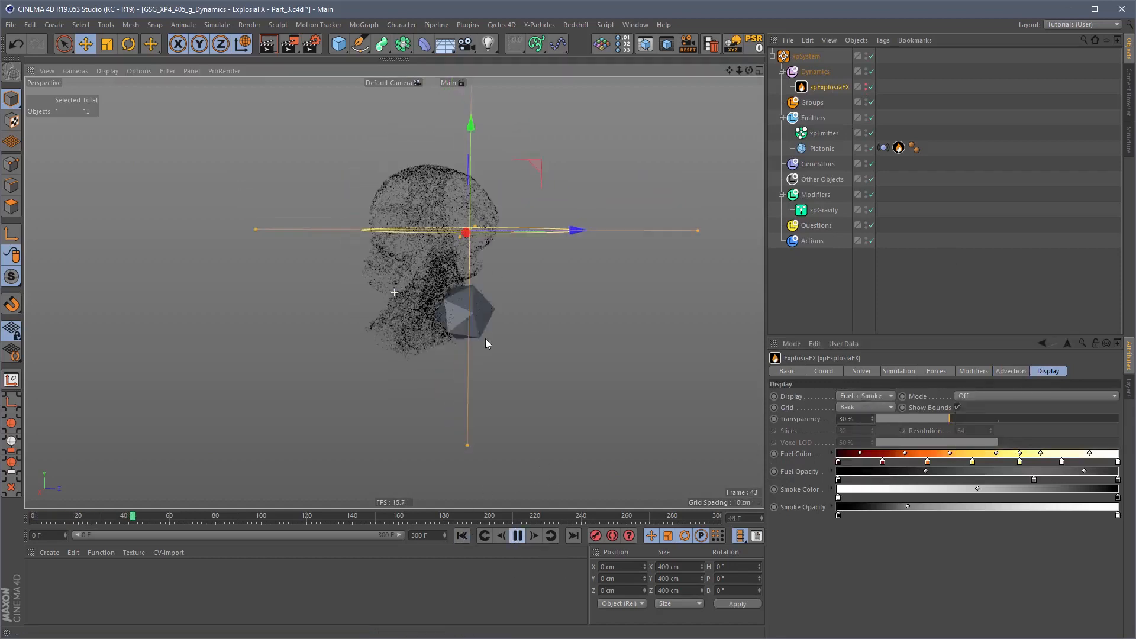
pyautogui.click(949, 161)
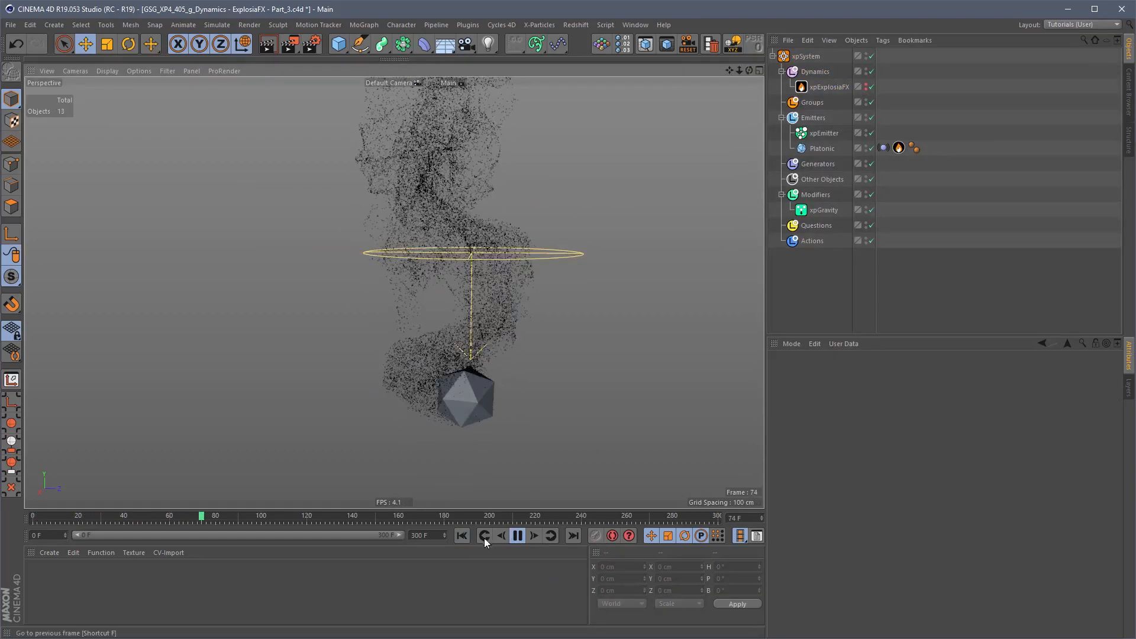
pyautogui.click(517, 536)
pyautogui.keyDown('alt'); pyautogui.moveTo(508, 355); pyautogui.dragTo(520, 262); pyautogui.keyUp('alt')
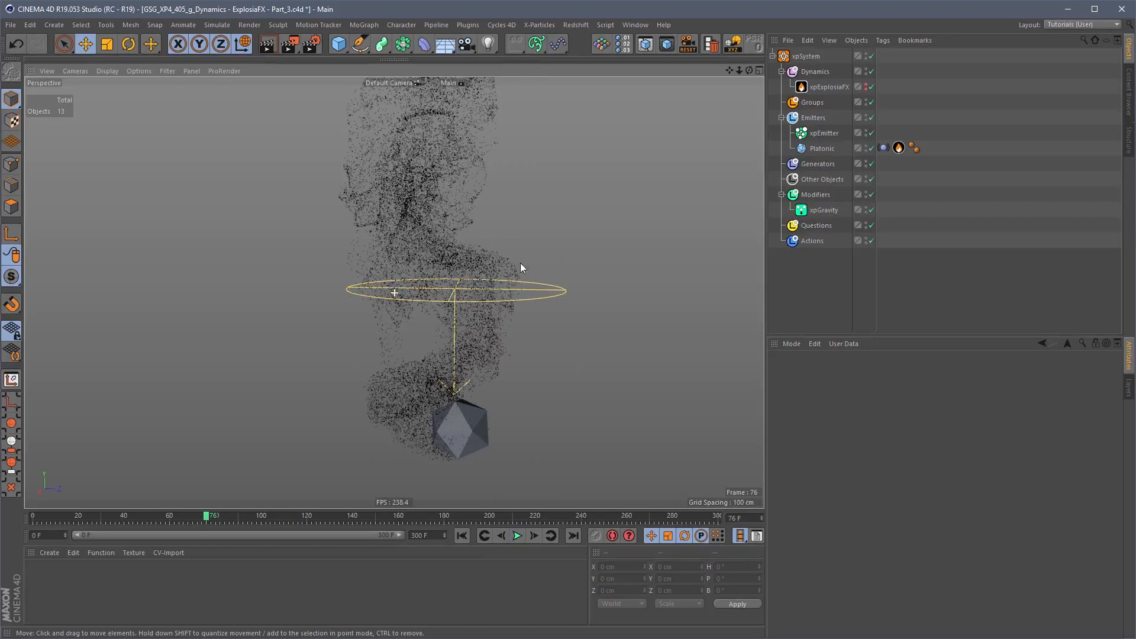
# Step: Set xpEmitter's birthrate to 100000 and replay the simulation from frame 0
pyautogui.click(822, 132)
pyautogui.hotkey('shift', 'f')
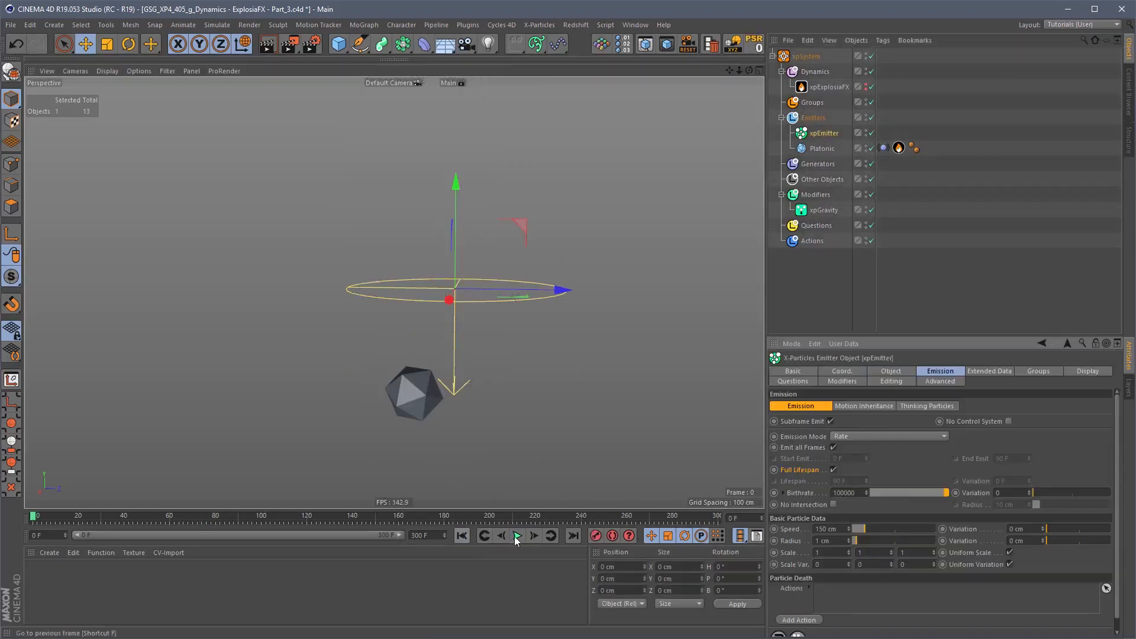
pyautogui.click(517, 536)
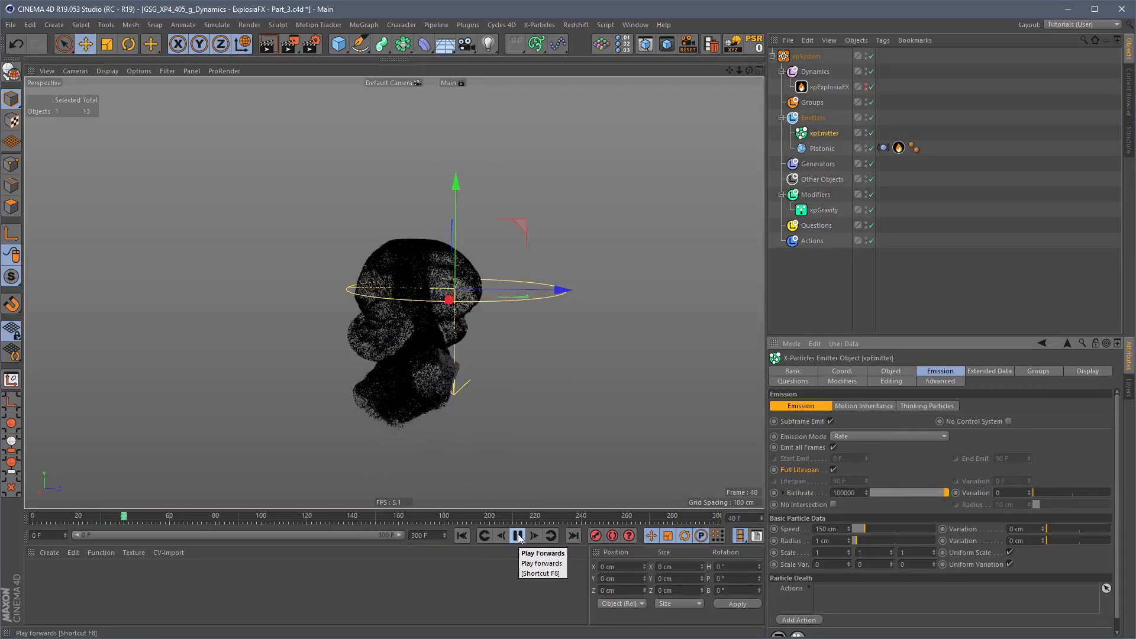
pyautogui.click(518, 536)
# Step: Make xpExplosiaFX visible in the viewport again and set its display mode to Slices
pyautogui.click(846, 87)
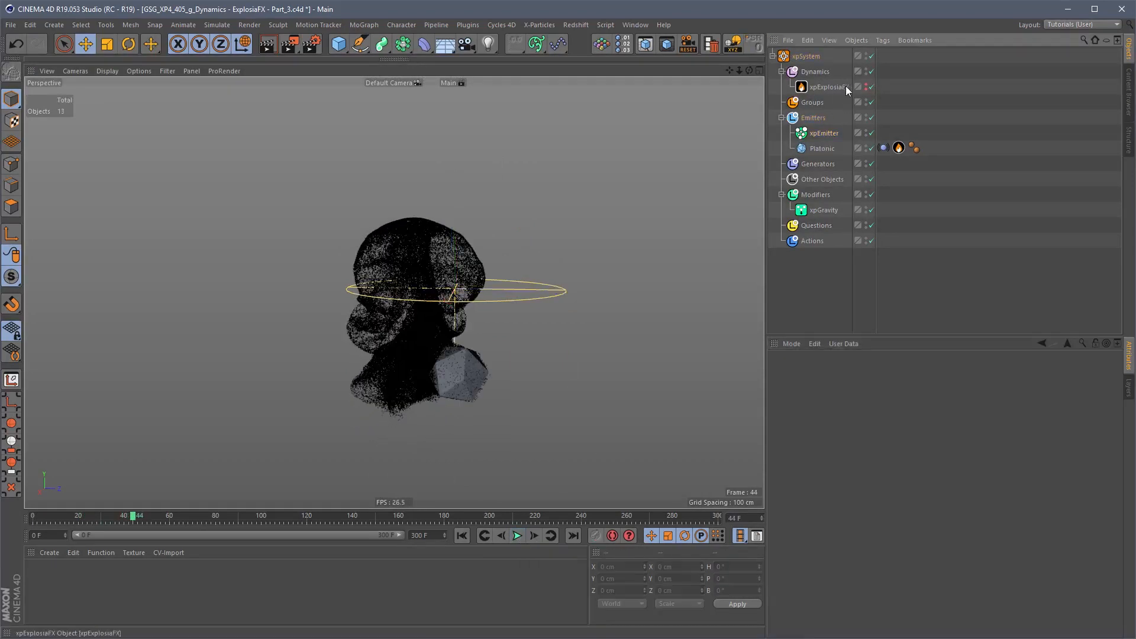
pyautogui.click(846, 86)
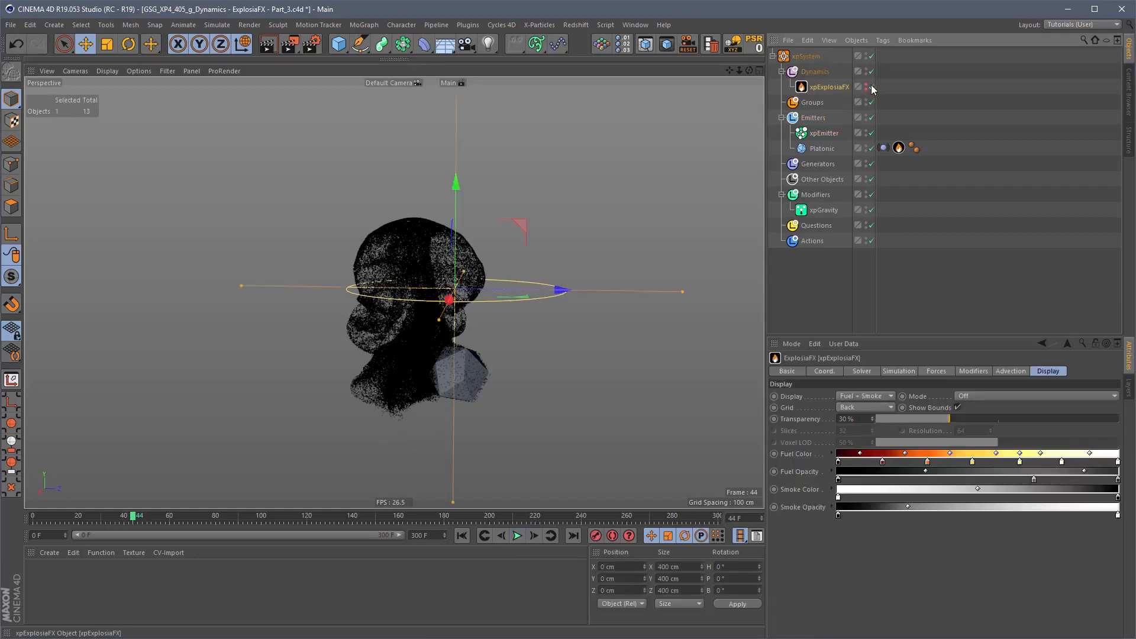
pyautogui.click(864, 371)
pyautogui.click(1050, 371)
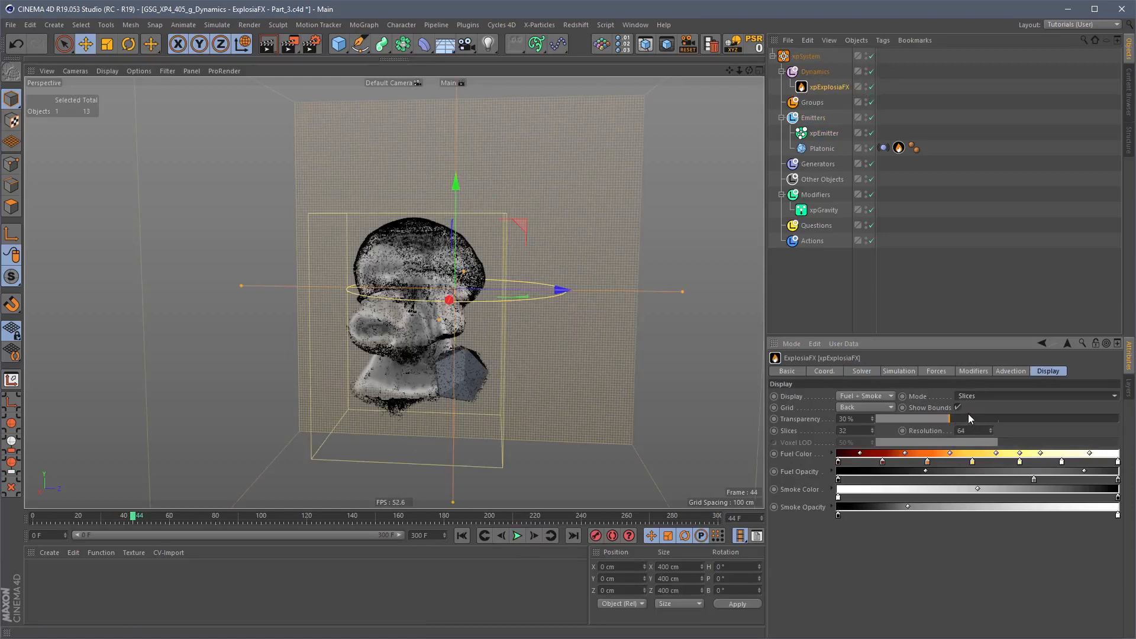
pyautogui.keyDown('alt'); pyautogui.moveTo(442, 355); pyautogui.dragTo(482, 332); pyautogui.keyUp('alt')
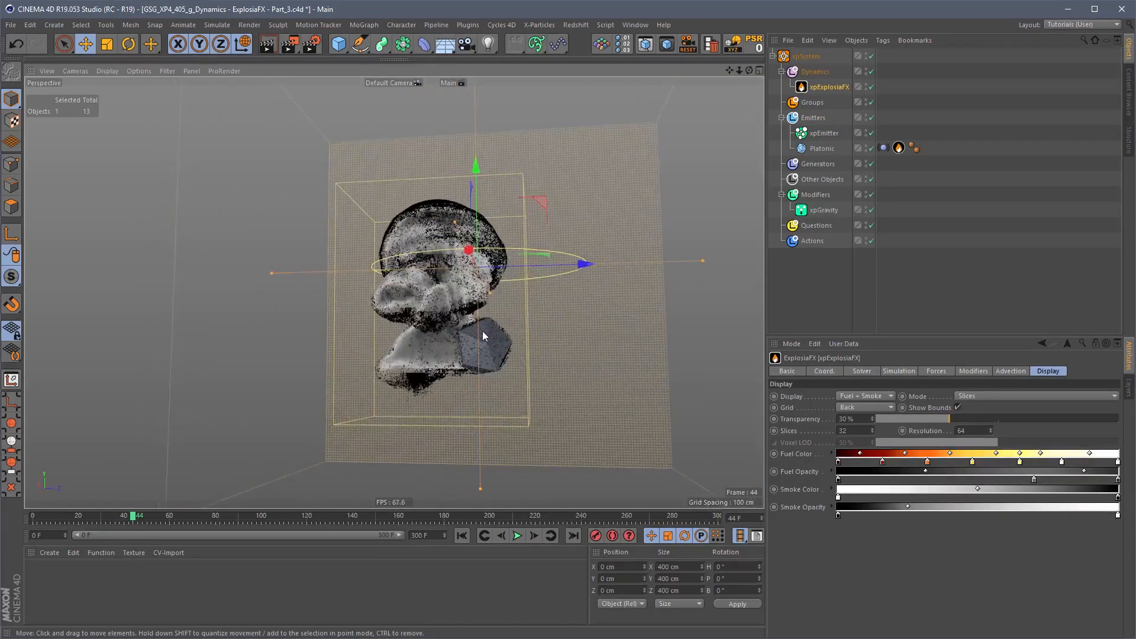
# Step: Try xpExplosiaFX's advection Color influence at 0% and replay the simulation from the start
pyautogui.click(824, 132)
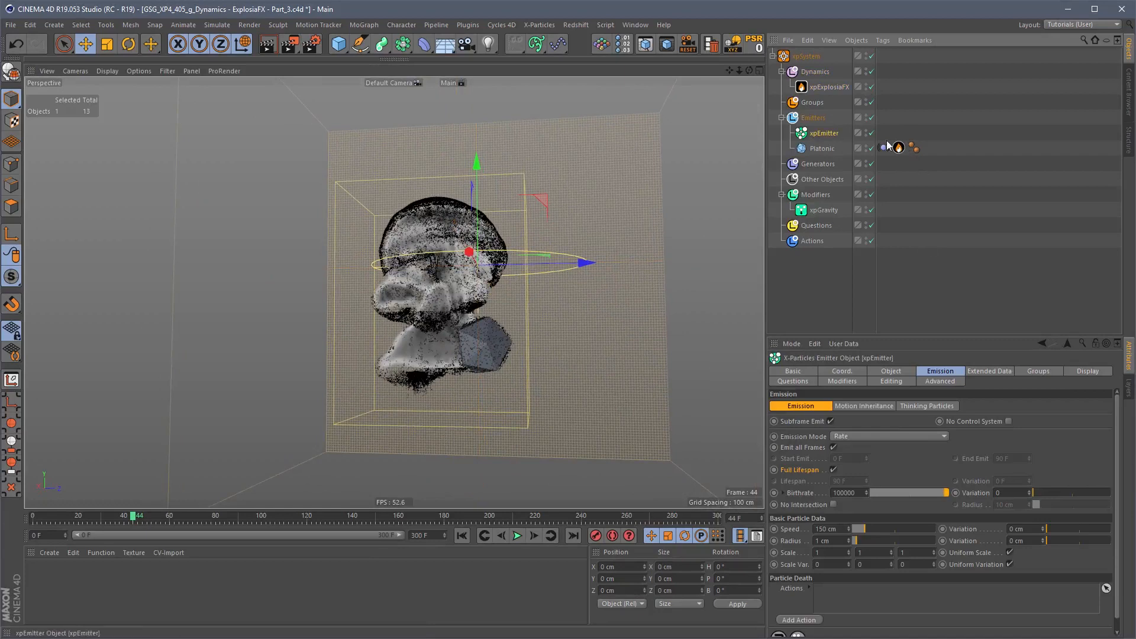
pyautogui.click(825, 87)
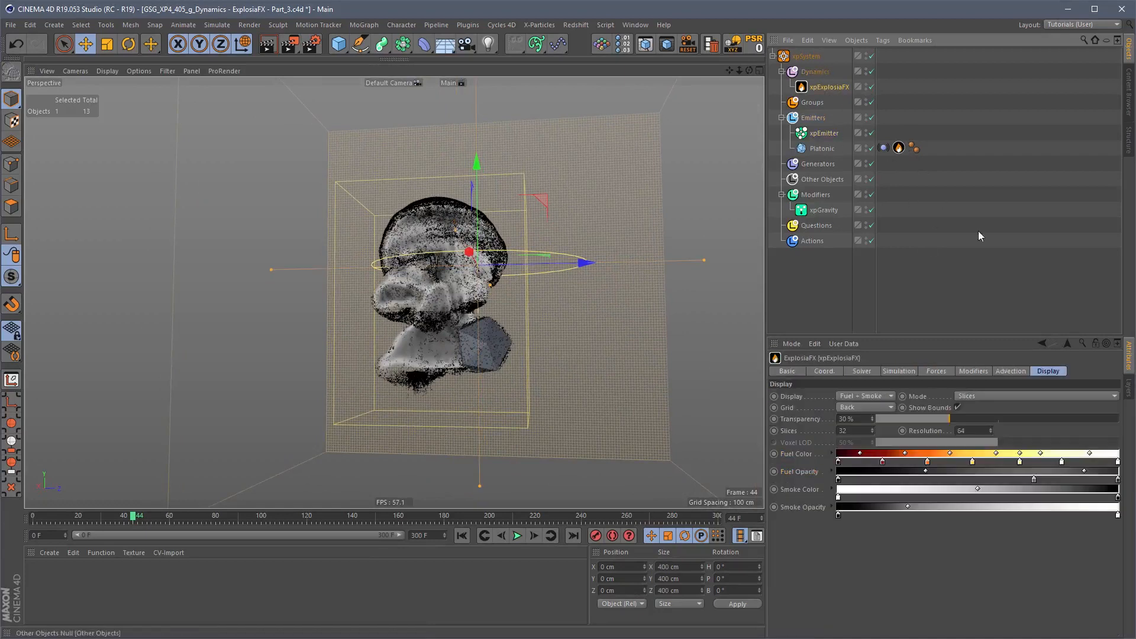
pyautogui.click(1011, 372)
pyautogui.moveTo(879, 466); pyautogui.dragTo(842, 469)
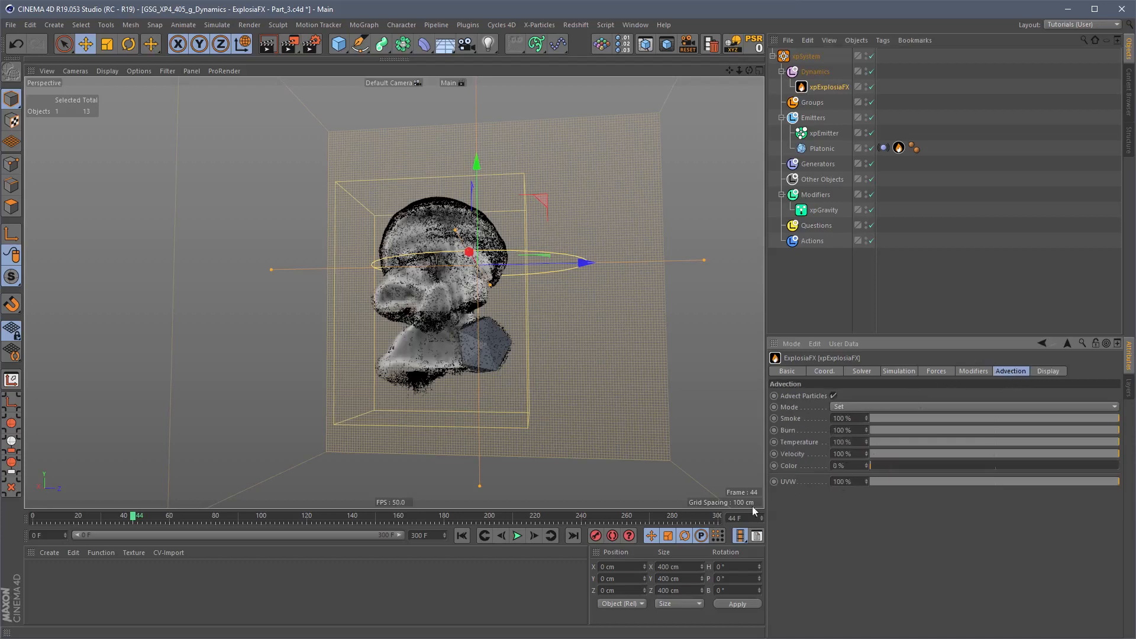
pyautogui.click(463, 536)
pyautogui.click(518, 536)
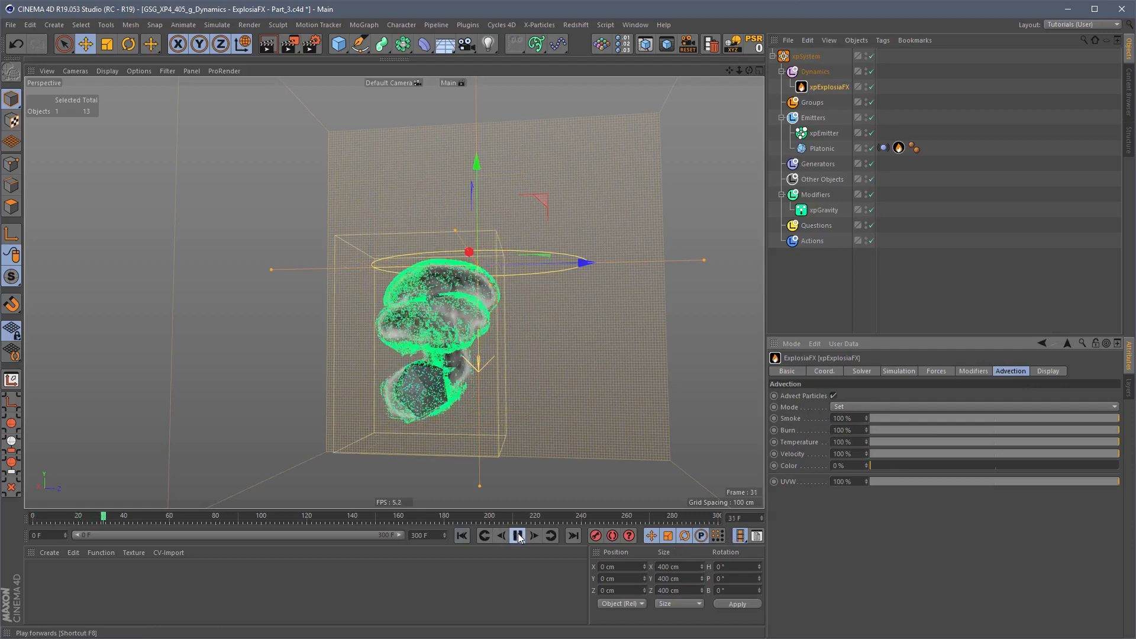
pyautogui.click(519, 536)
# Step: Return xpExplosiaFX's advection Color influence to 100% and review its solver, display and advection settings
pyautogui.moveTo(938, 466); pyautogui.dragTo(1119, 467)
pyautogui.click(862, 371)
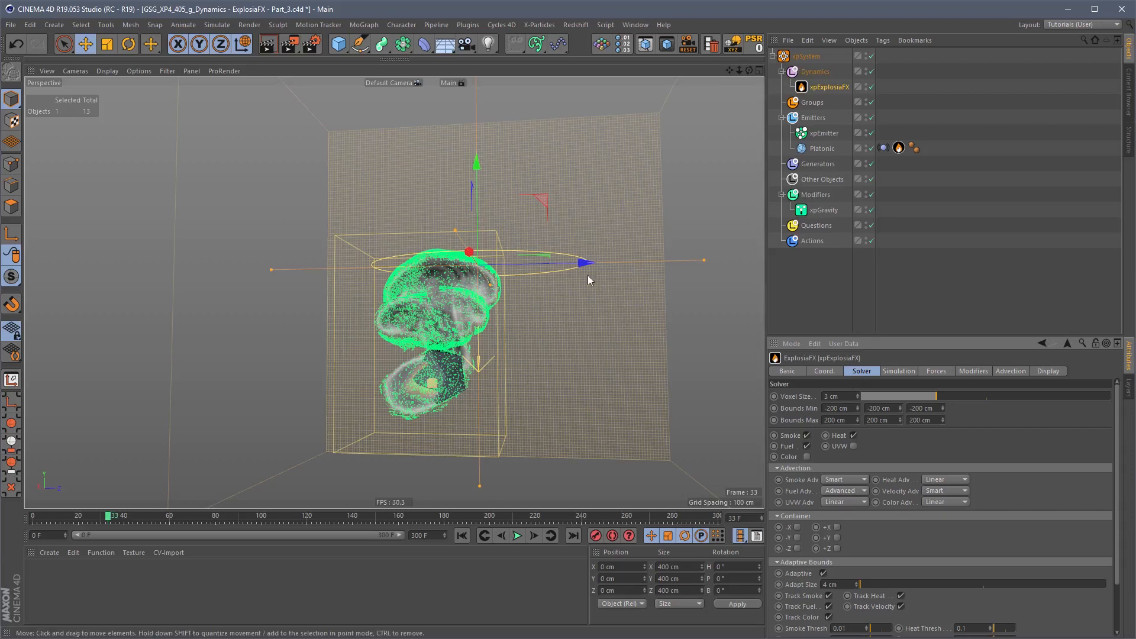
pyautogui.click(1043, 371)
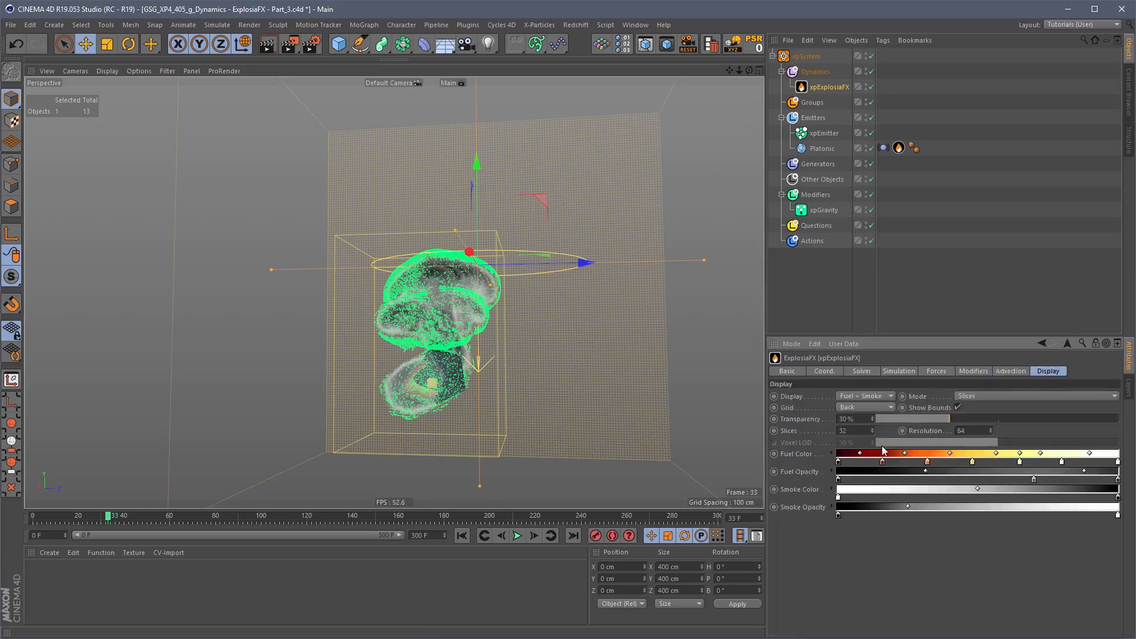
pyautogui.click(985, 368)
pyautogui.click(1000, 371)
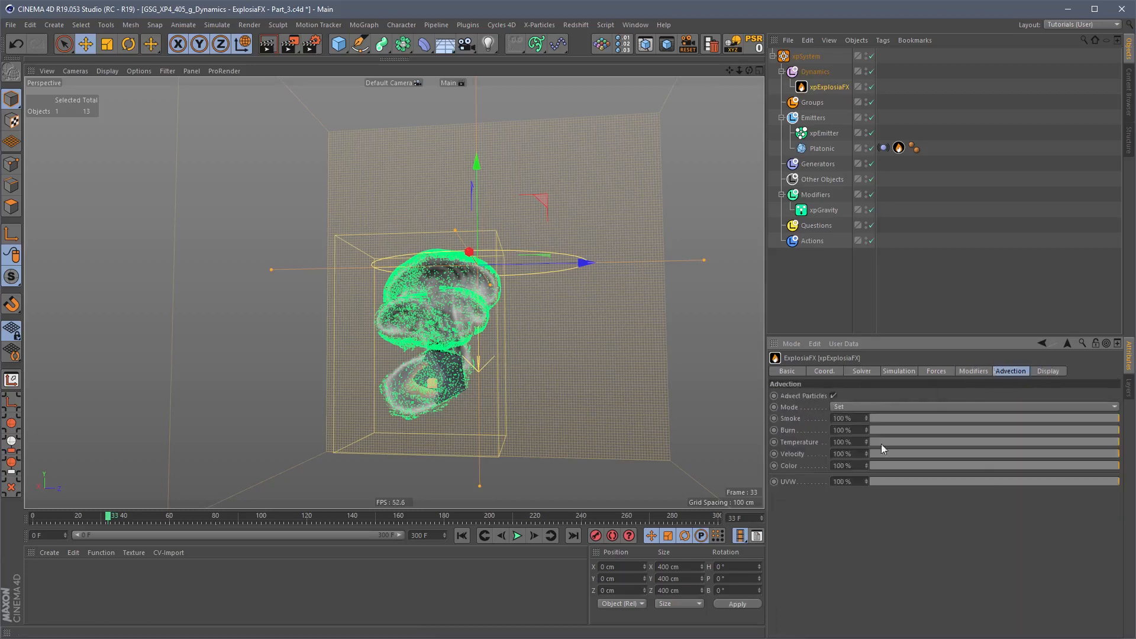
# Step: Set xpExplosiaFX's advection Color influence to 0% and replay the simulation from the start with xpEmitter's display settings shown
pyautogui.click(878, 465)
pyautogui.click(868, 408)
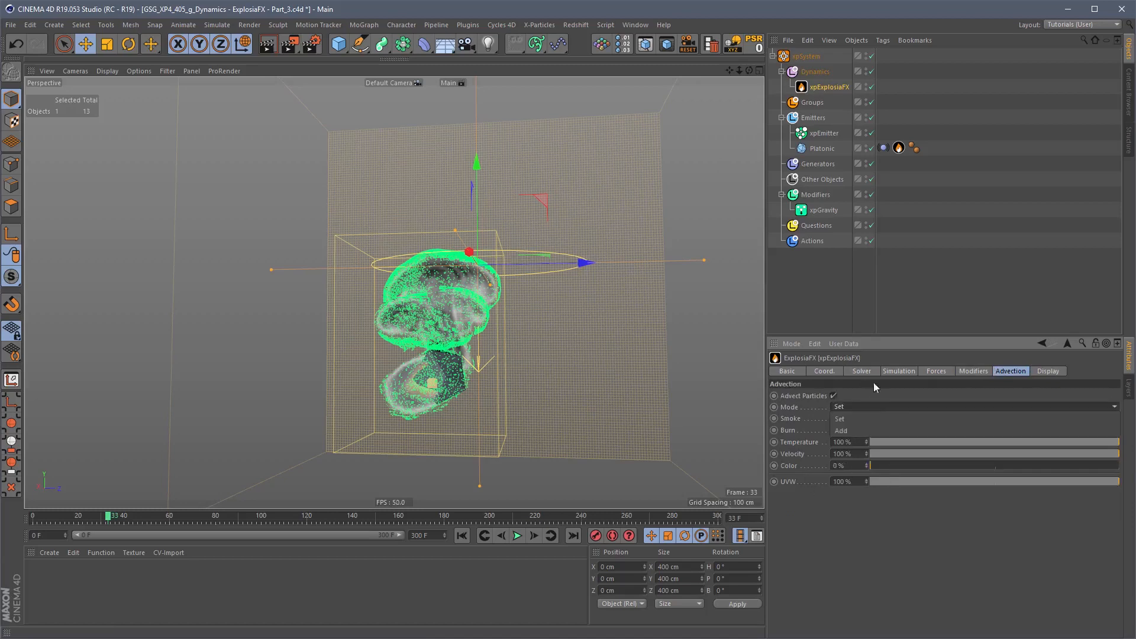
pyautogui.click(874, 382)
pyautogui.click(823, 133)
pyautogui.click(1086, 371)
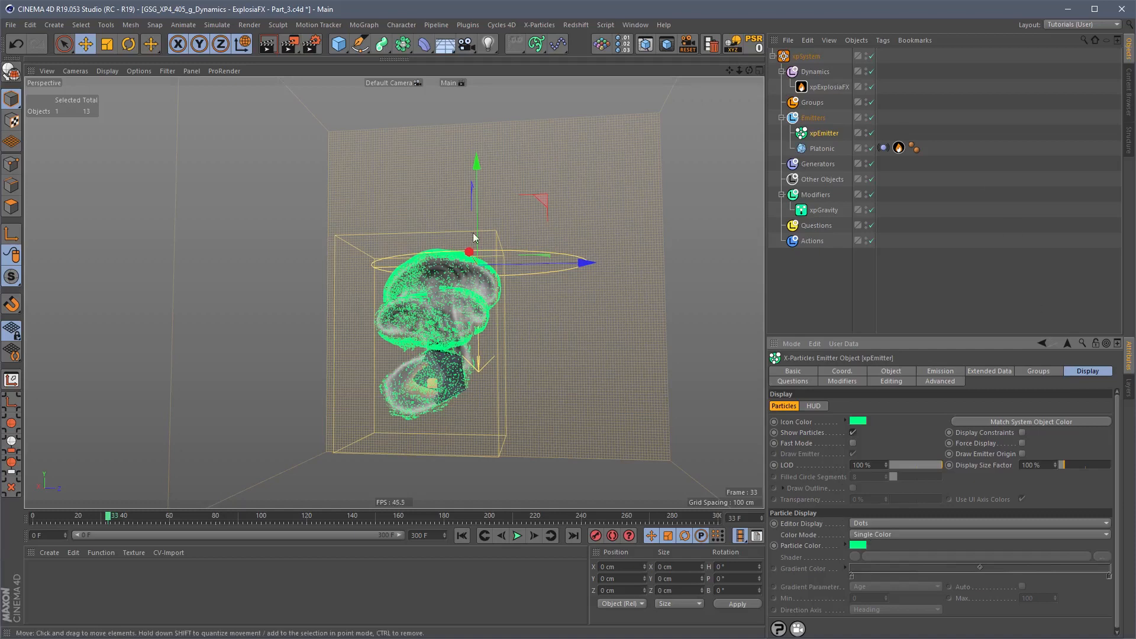
pyautogui.click(462, 536)
pyautogui.click(517, 536)
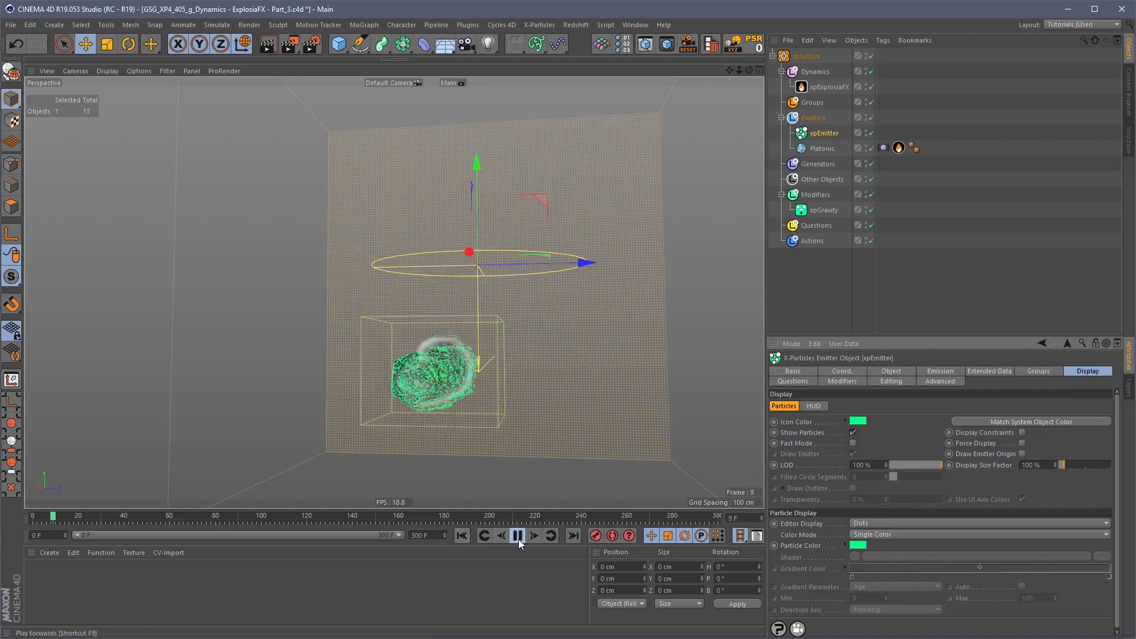
# Step: Review xpExplosiaFX's advection settings, then run the simulation again from frame 0 to frame 52 and examine how the particles move
pyautogui.click(829, 87)
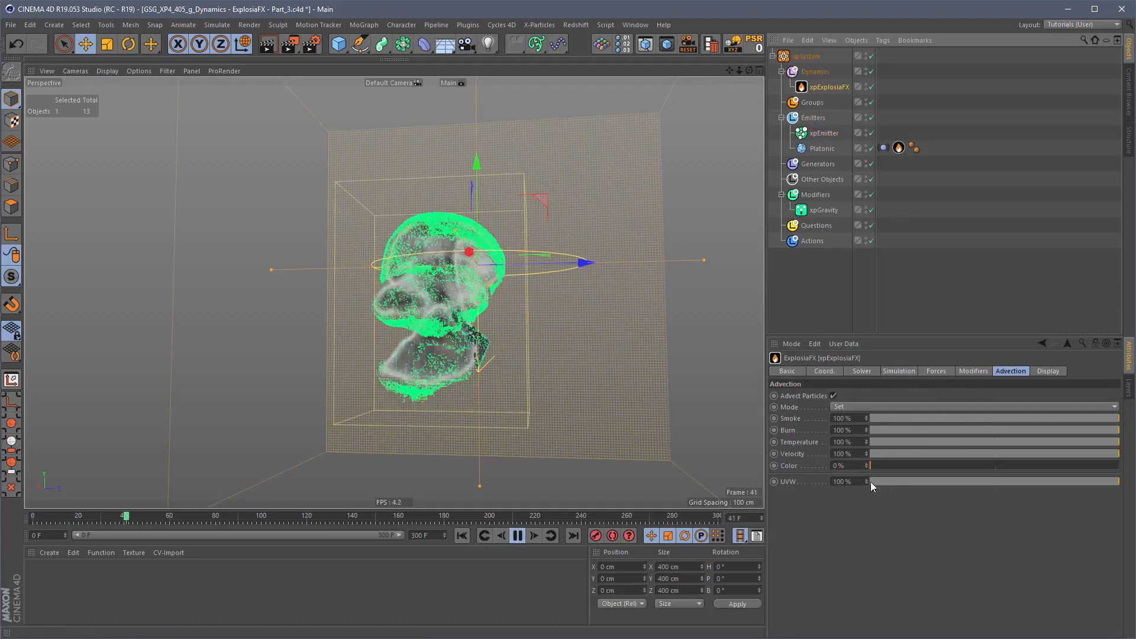
pyautogui.click(518, 536)
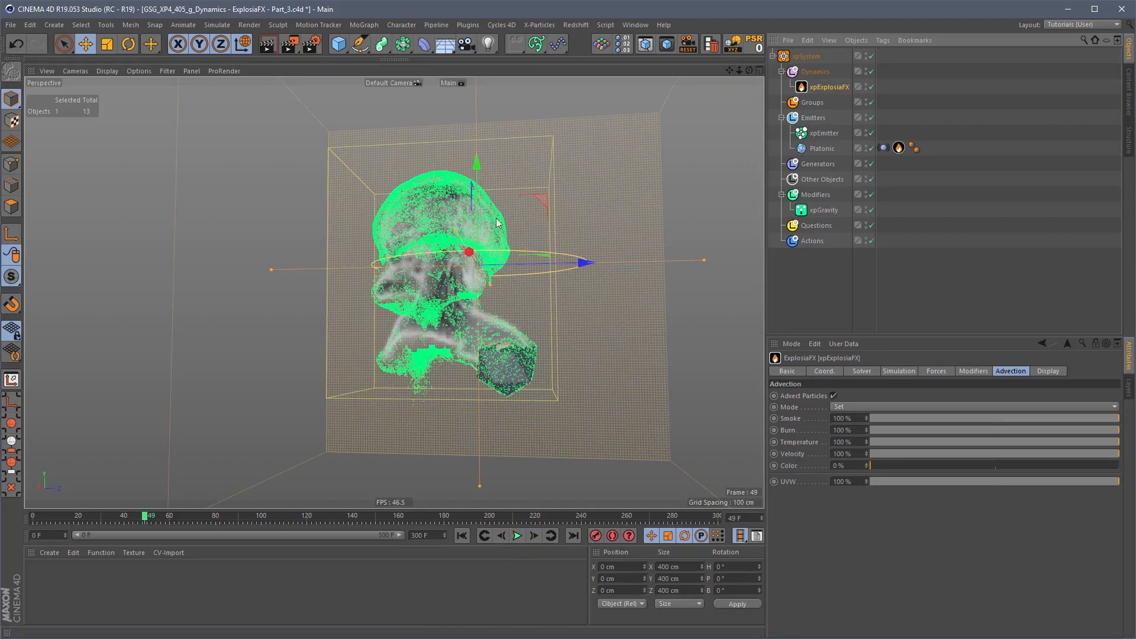
pyautogui.click(461, 536)
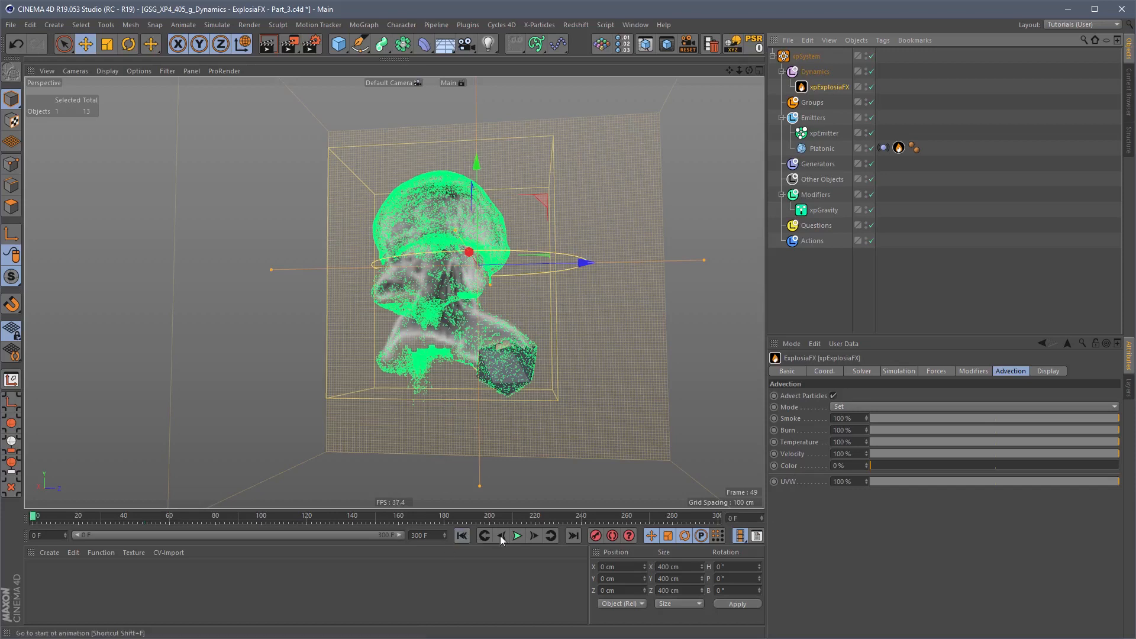
pyautogui.click(516, 536)
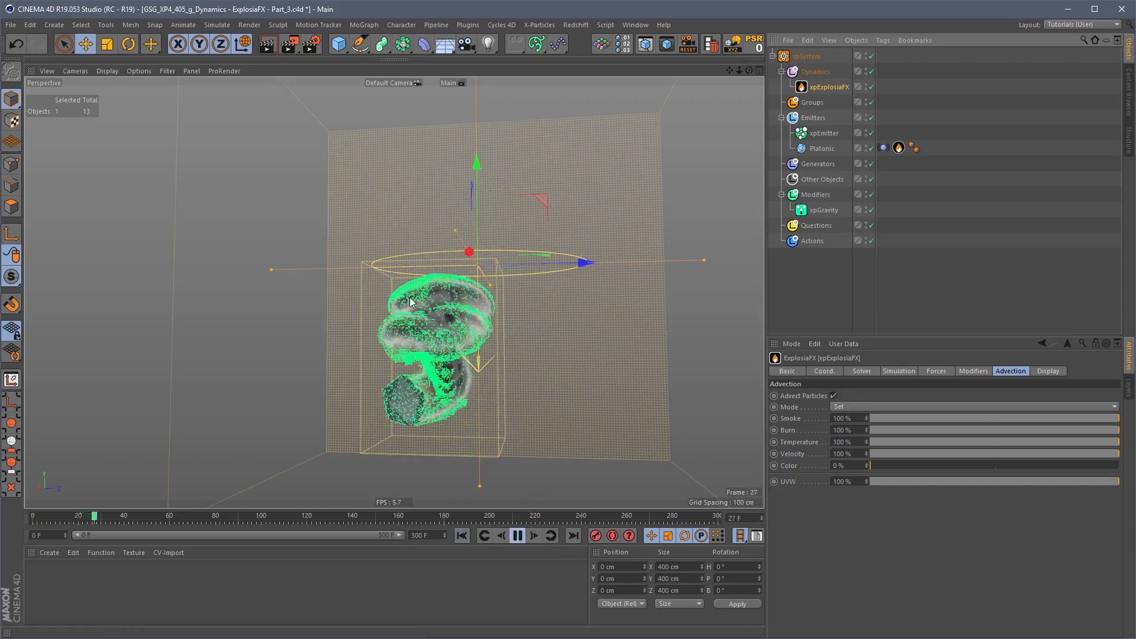
pyautogui.click(518, 537)
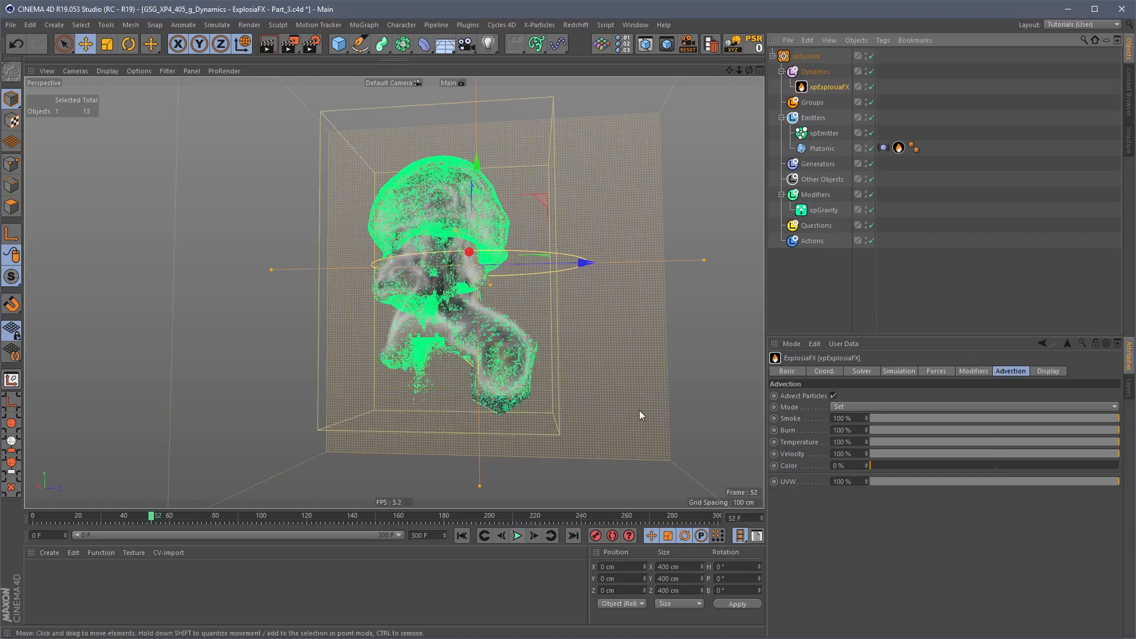
# Step: Hide xpExplosiaFX in the viewport and let the simulation run on to frame 58
pyautogui.keyDown('alt'); pyautogui.click(867, 88); pyautogui.keyUp('alt')
pyautogui.keyDown('alt'); pyautogui.click(867, 88); pyautogui.keyUp('alt')
pyautogui.click(518, 536)
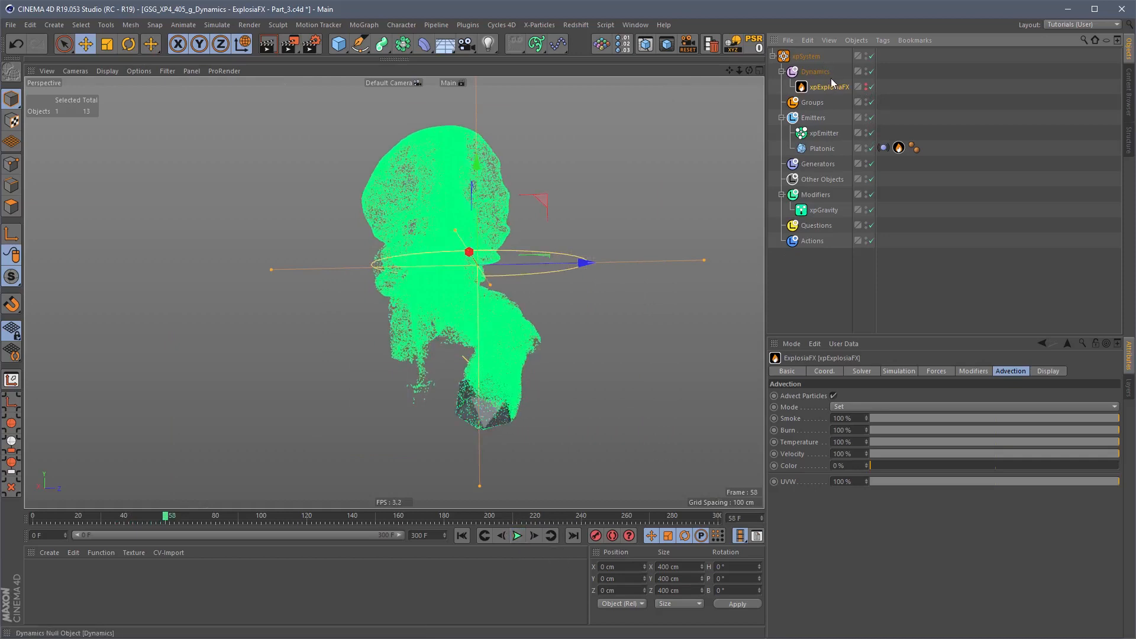
# Step: Add a second X-Particles emitter to the scene
pyautogui.click(825, 133)
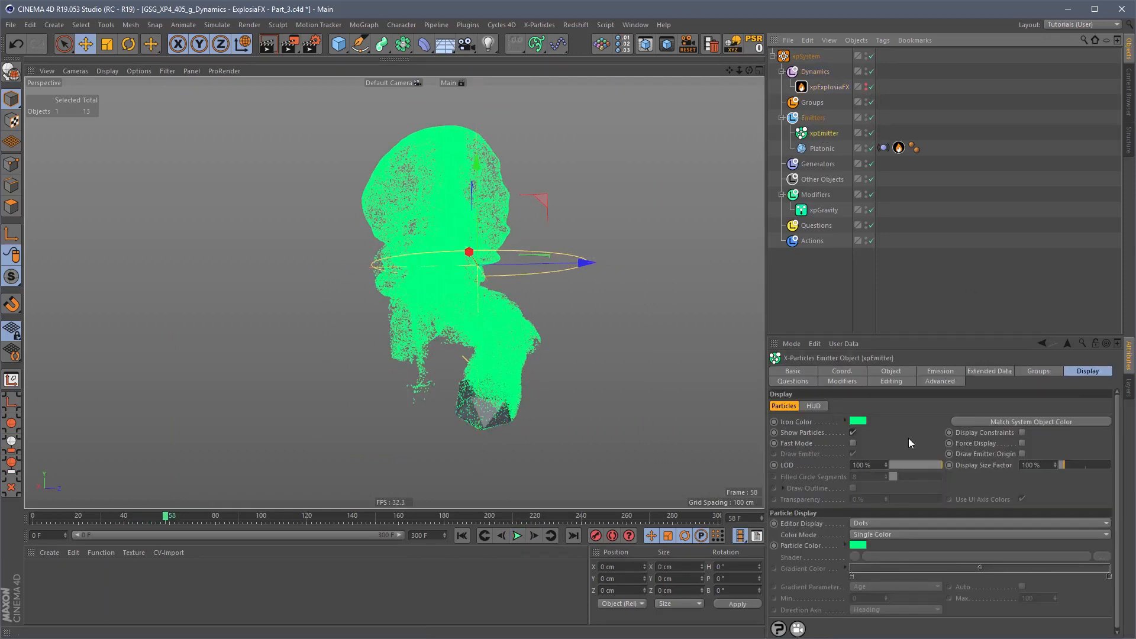
pyautogui.click(539, 25)
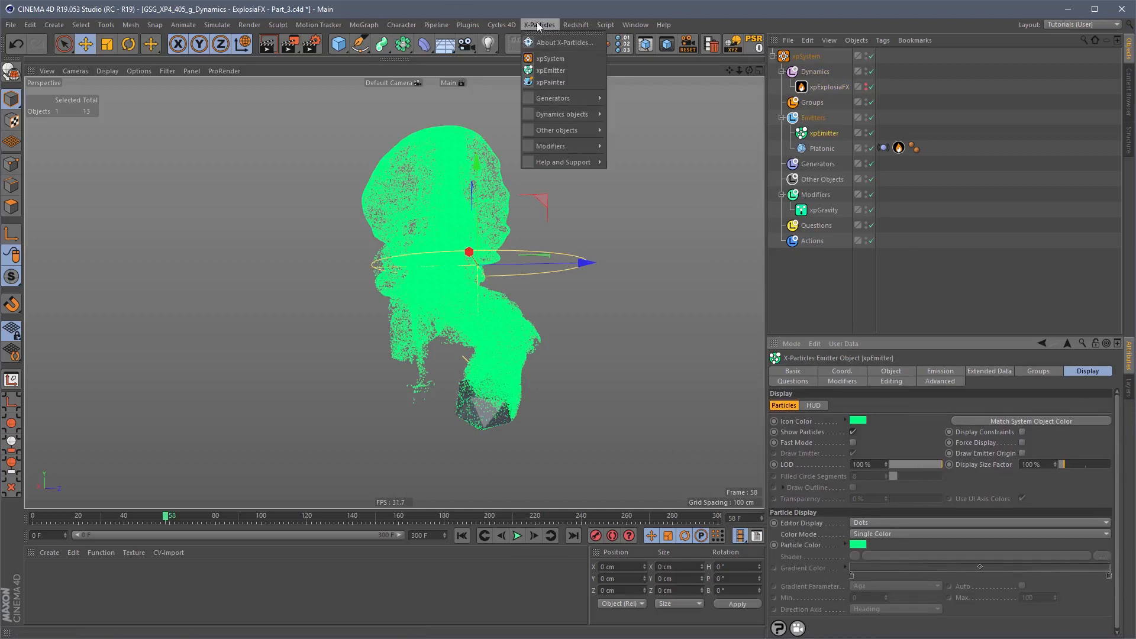
pyautogui.click(550, 70)
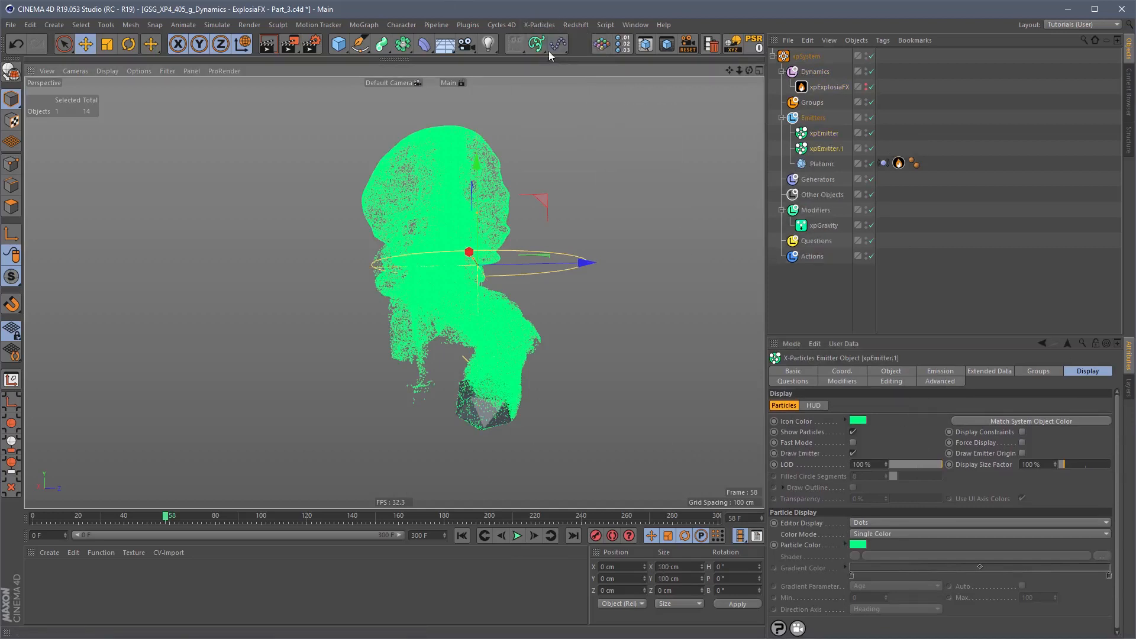
# Step: Open the X-Particles Console and move its window partly clear of the viewport
pyautogui.click(539, 24)
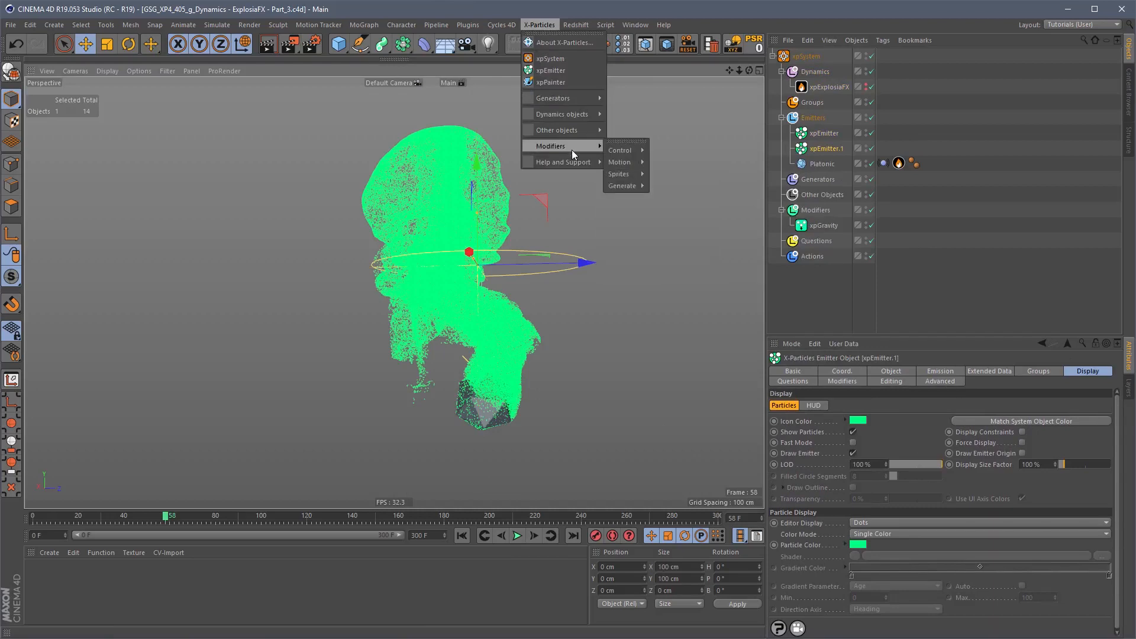
pyautogui.moveTo(569, 161)
pyautogui.moveTo(580, 130)
pyautogui.click(651, 221)
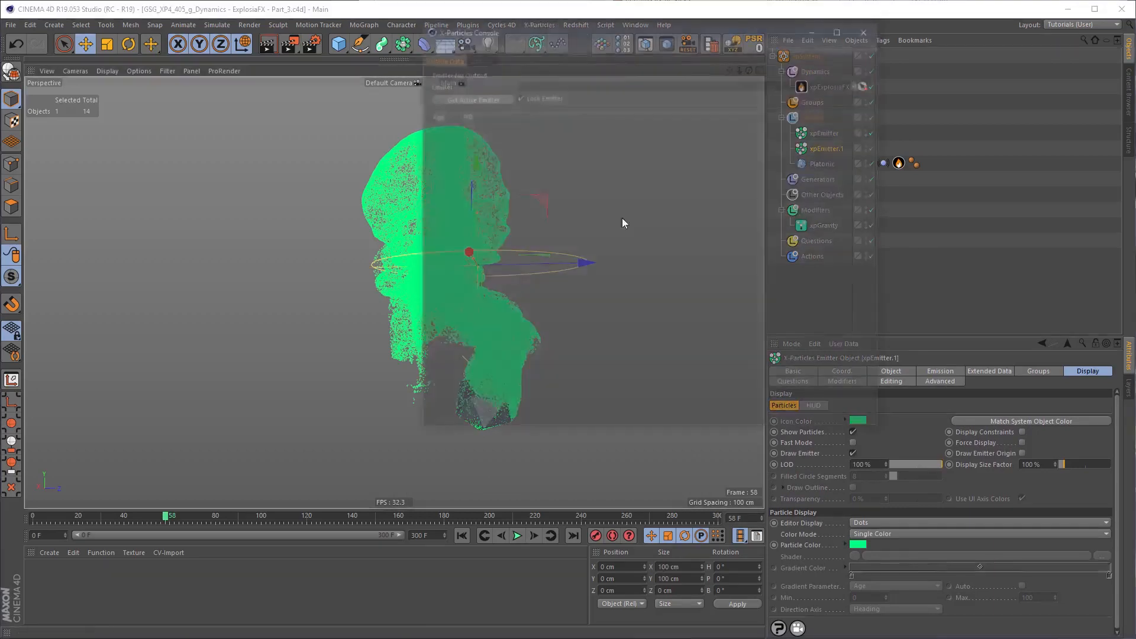
pyautogui.moveTo(638, 22); pyautogui.dragTo(773, 96)
# Step: Play the simulation from frame 0 to frame 16 with the console open, then delete the extra emitter xpEmitter.1
pyautogui.click(486, 535)
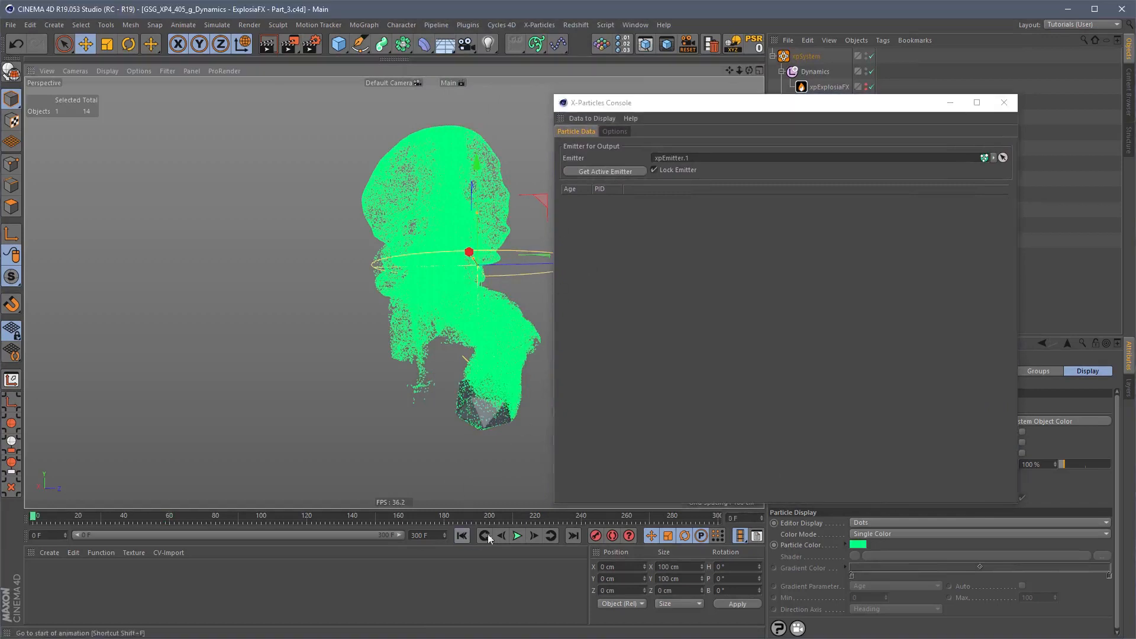
pyautogui.click(517, 536)
pyautogui.click(517, 535)
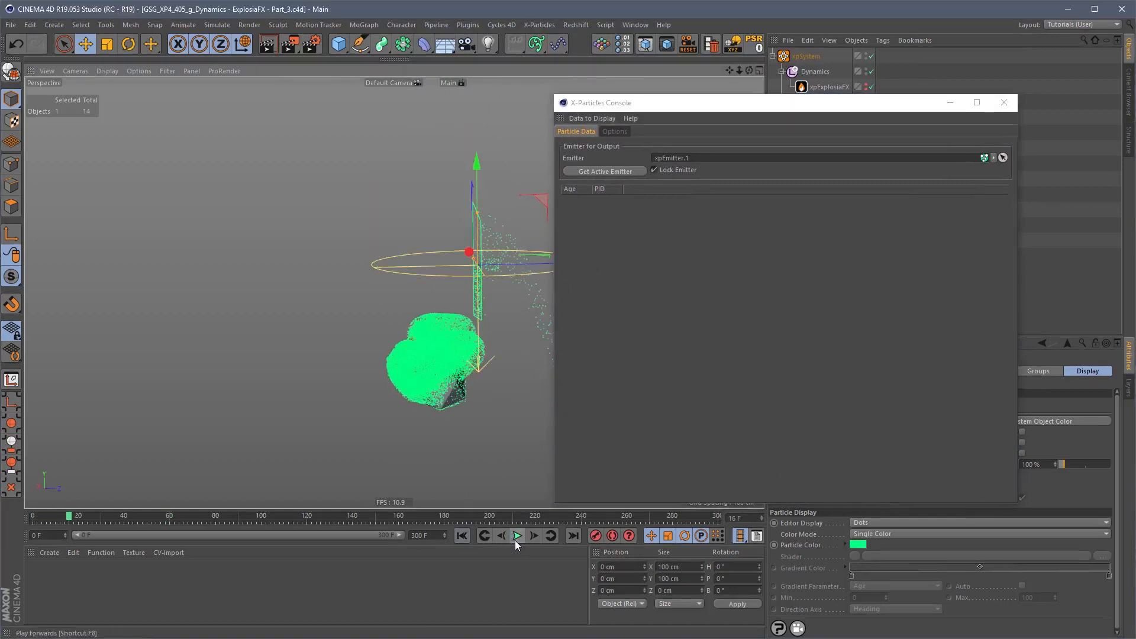
pyautogui.moveTo(840, 105); pyautogui.dragTo(814, 188)
pyautogui.click(831, 151)
pyautogui.press('Delete')
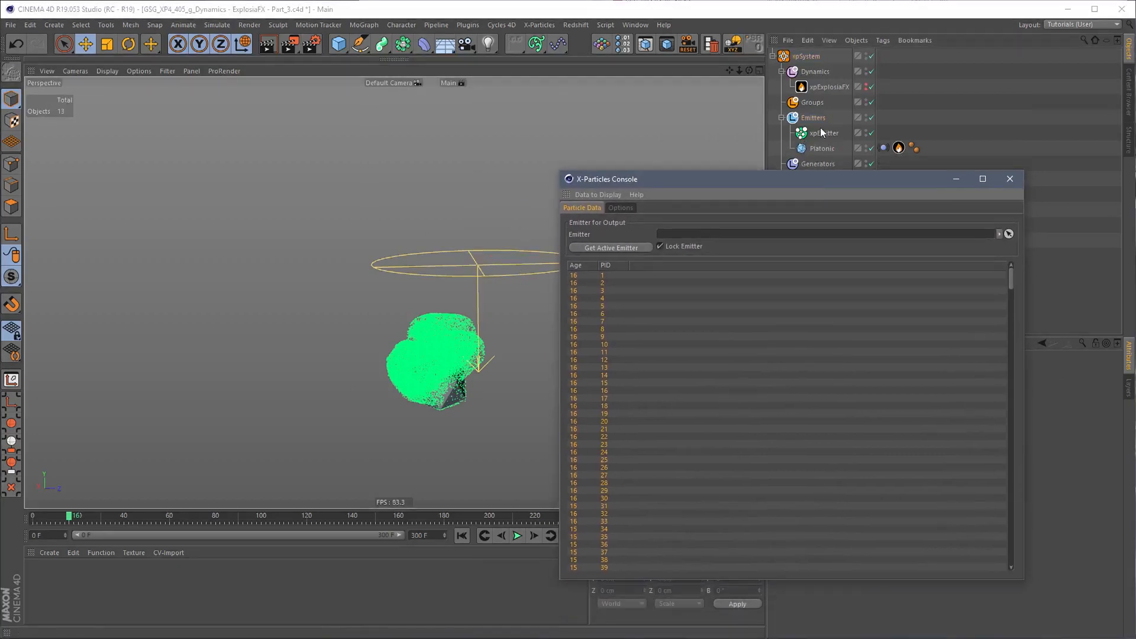
# Step: Assign xpEmitter as the console's output emitter, rewind to frame 0, and add Fuel and Smoke to its data grid
pyautogui.moveTo(823, 132); pyautogui.dragTo(680, 234)
pyautogui.moveTo(722, 187); pyautogui.dragTo(794, 93)
pyautogui.click(462, 536)
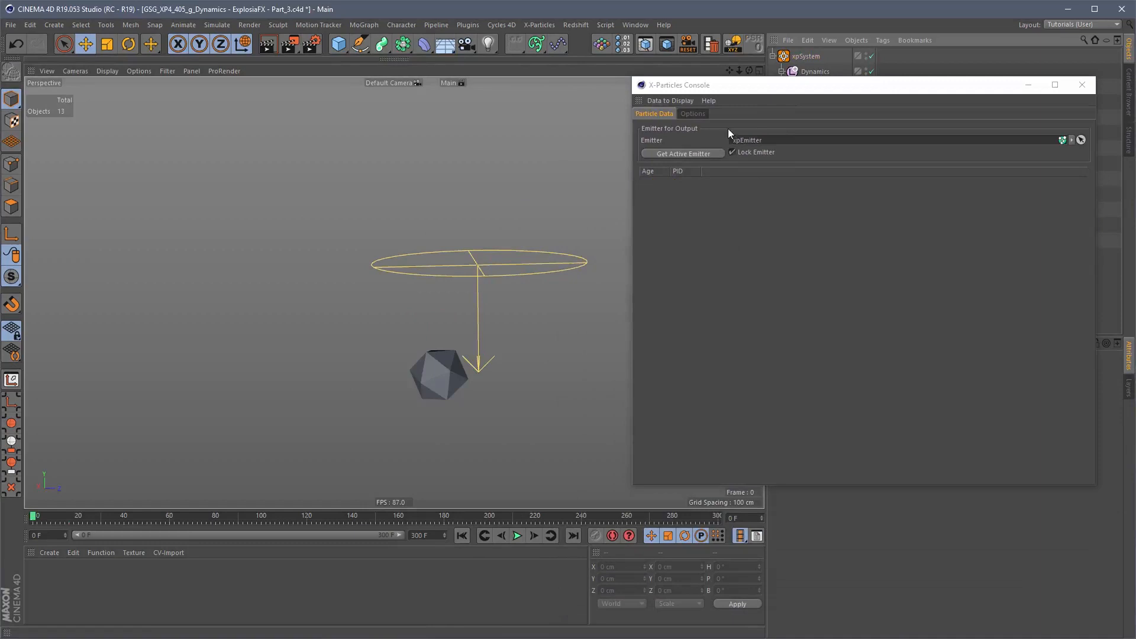
pyautogui.click(691, 114)
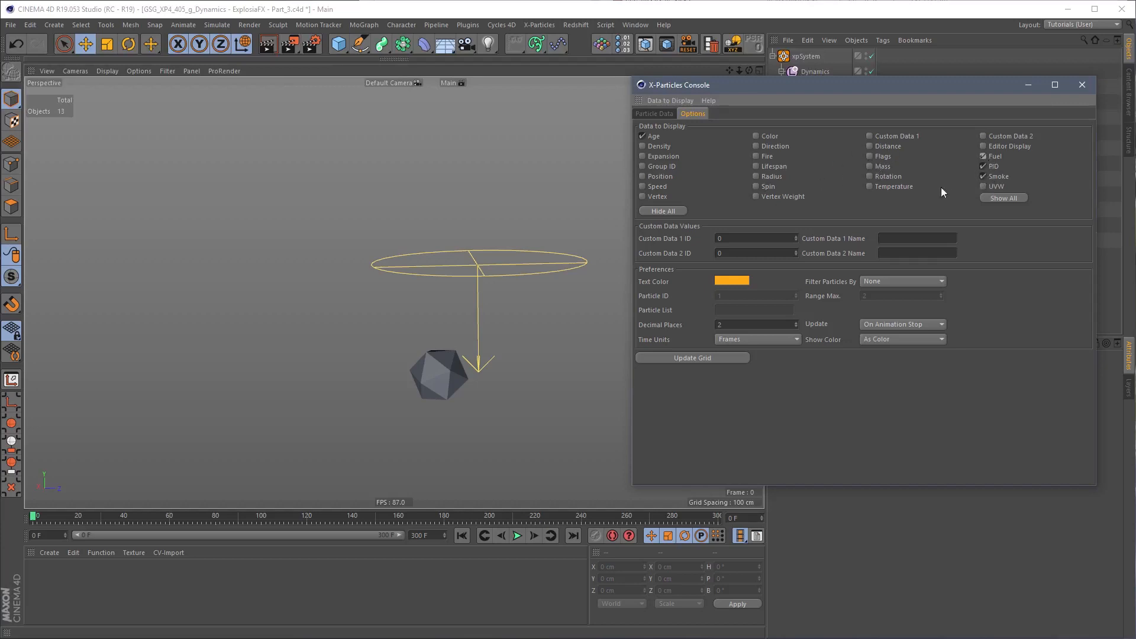
pyautogui.click(707, 356)
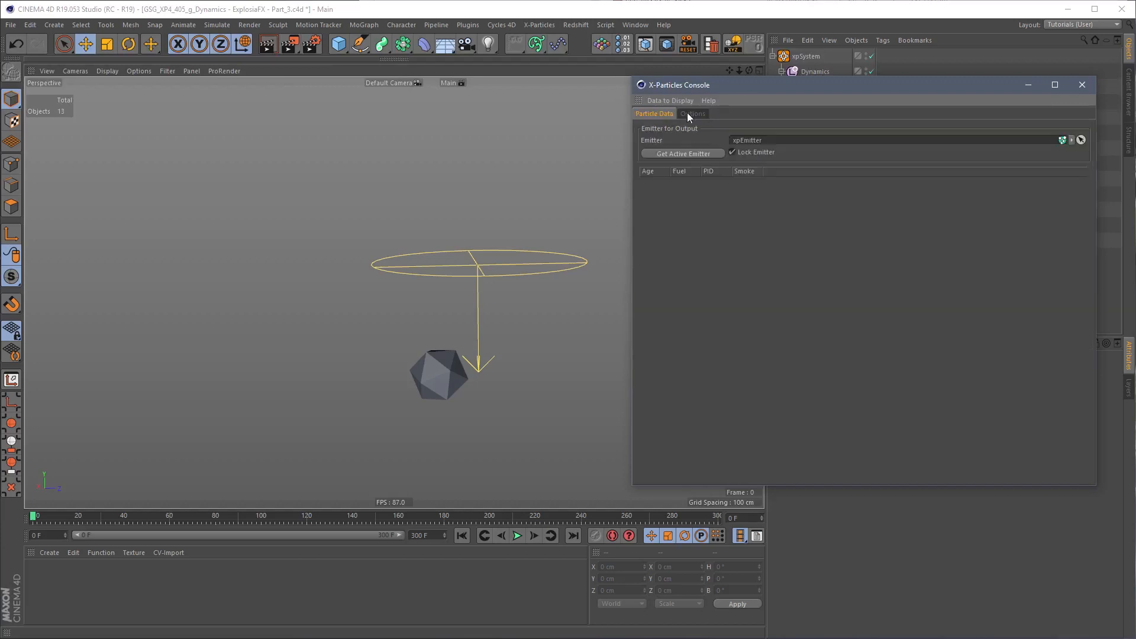
# Step: Play the simulation to frame 34 and examine the particles' Fuel and Smoke values and their minimum and maximum in the console
pyautogui.click(517, 536)
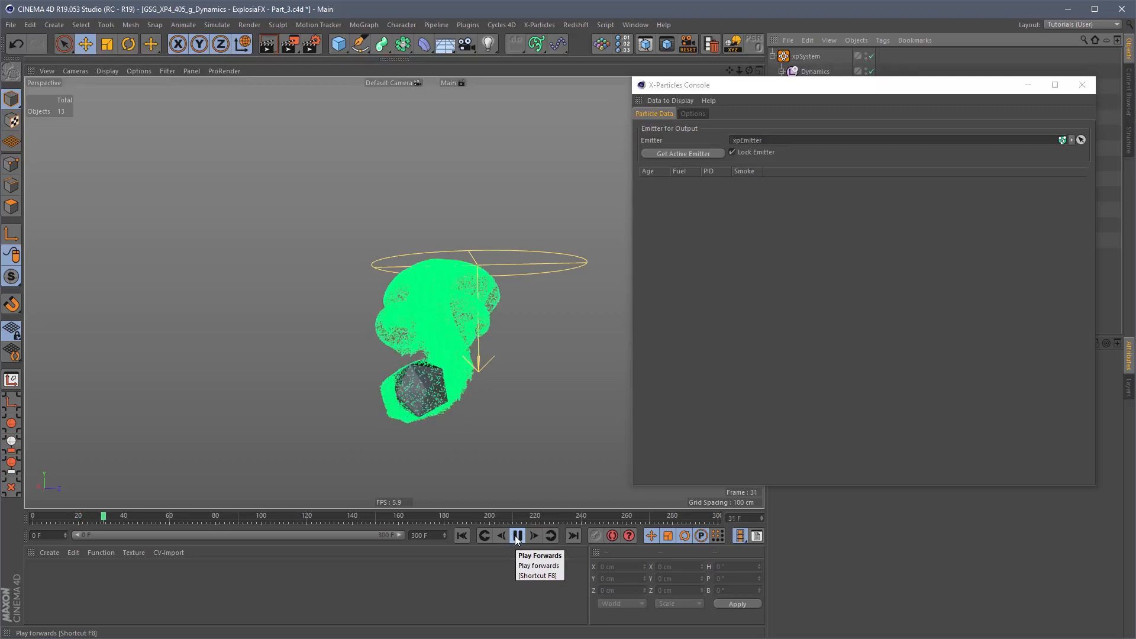
pyautogui.click(518, 536)
pyautogui.moveTo(861, 91); pyautogui.dragTo(809, 92)
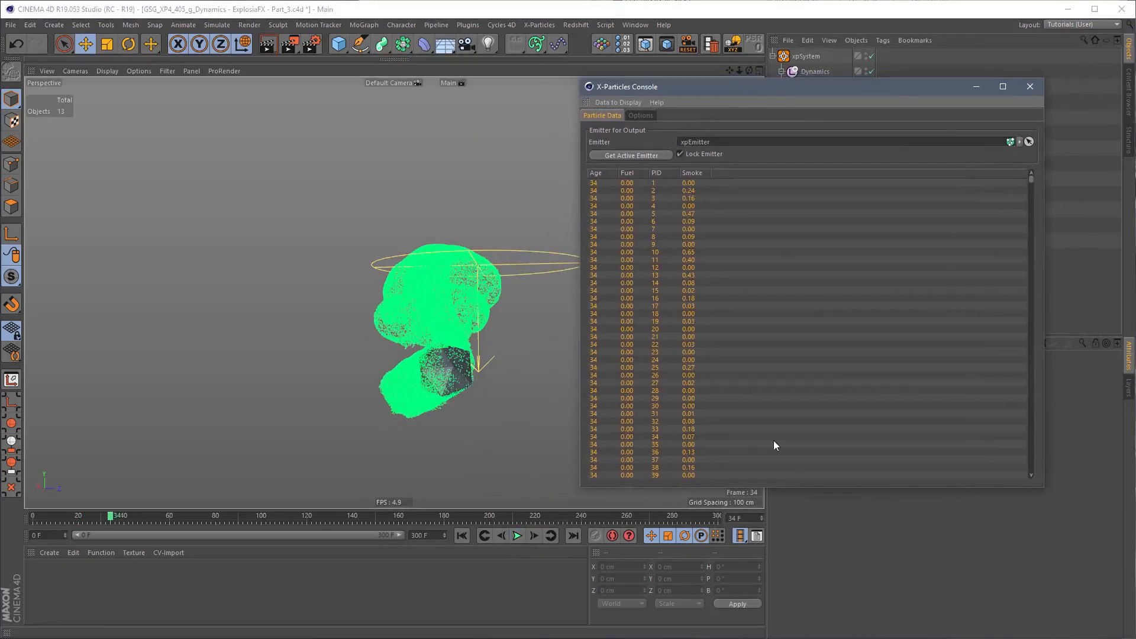
pyautogui.moveTo(1031, 177)
pyautogui.mouseDown()
pyautogui.moveTo(1024, 379)
pyautogui.moveTo(1034, 424)
pyautogui.moveTo(1027, 173)
pyautogui.mouseUp()
pyautogui.moveTo(808, 91); pyautogui.dragTo(825, 118)
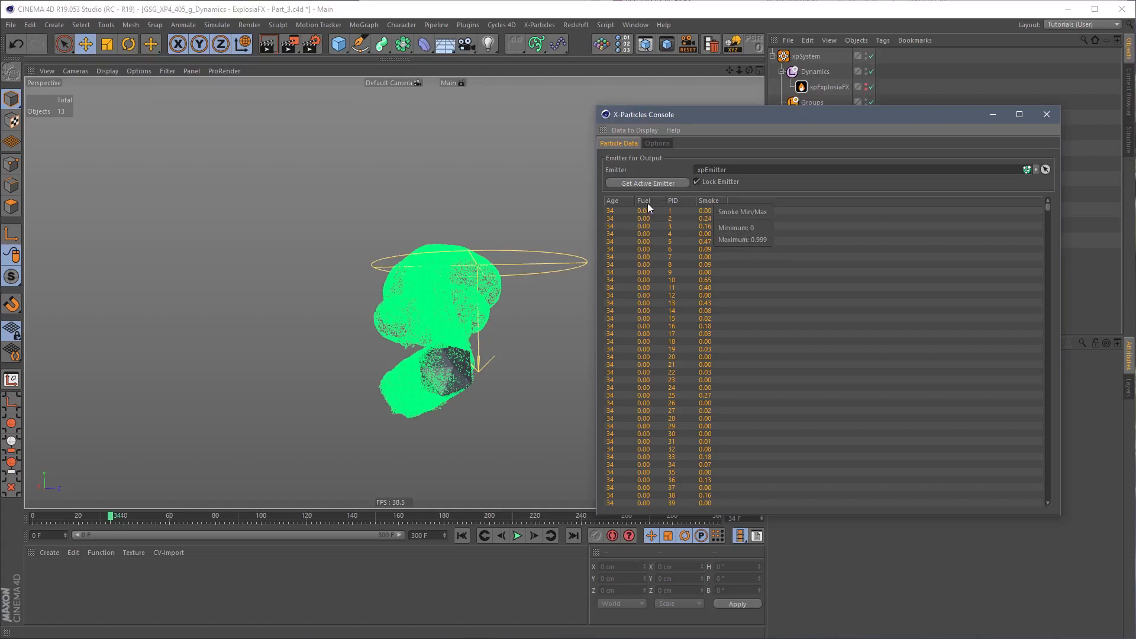
pyautogui.moveTo(638, 208)
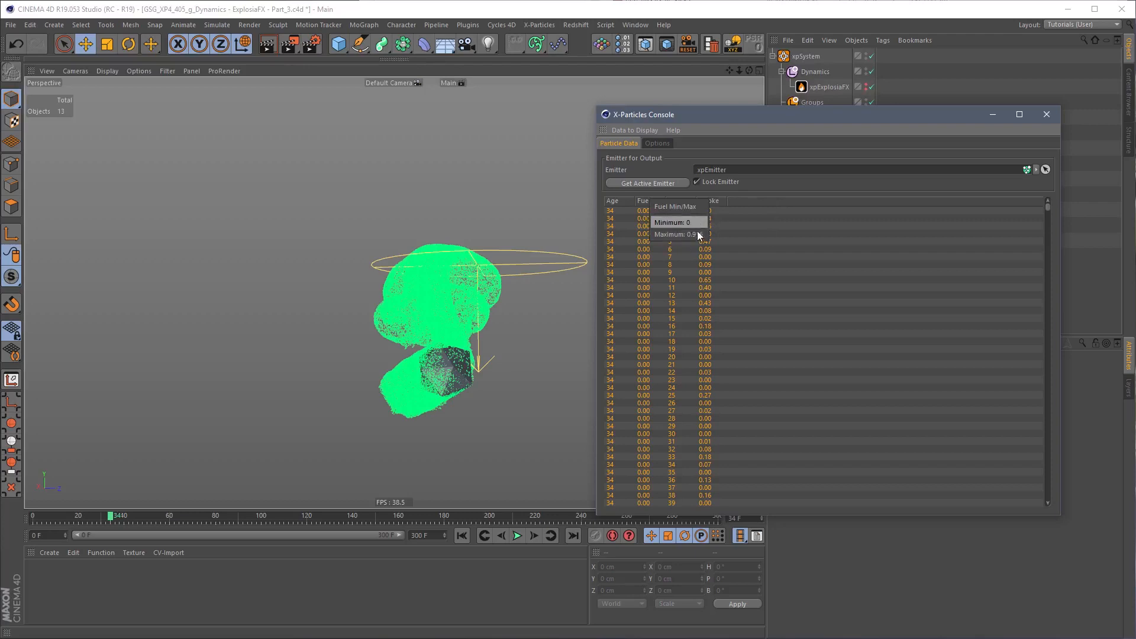
pyautogui.moveTo(720, 202)
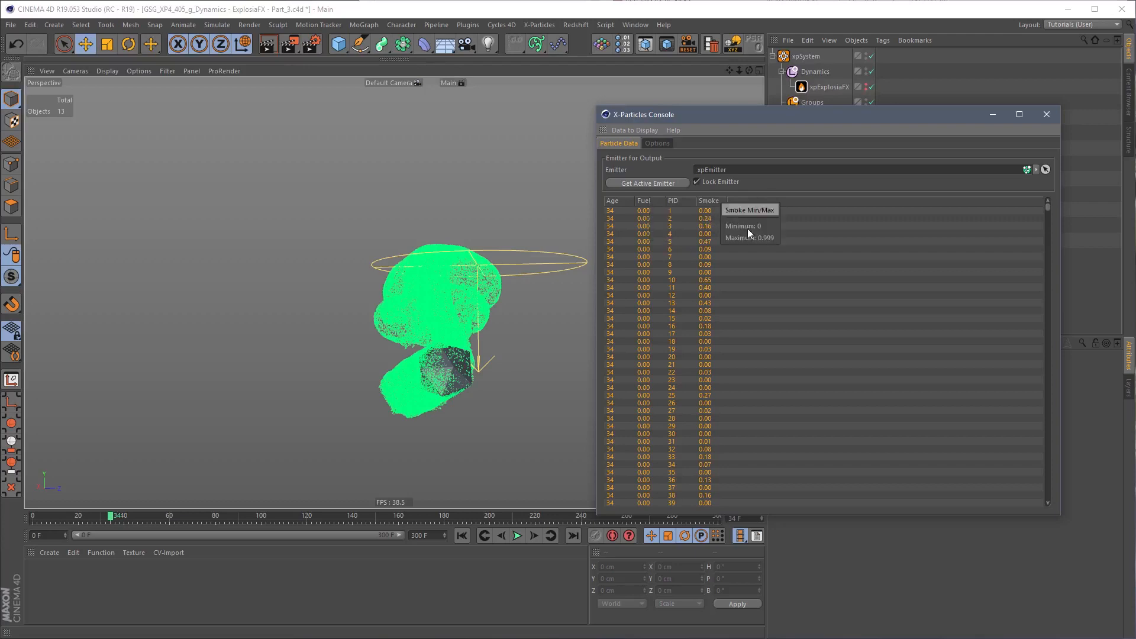
# Step: Close the console and set xpEmitter's particle color mode to Gradient (Parameter), with Smoke as the gradient parameter
pyautogui.click(1052, 119)
pyautogui.click(825, 135)
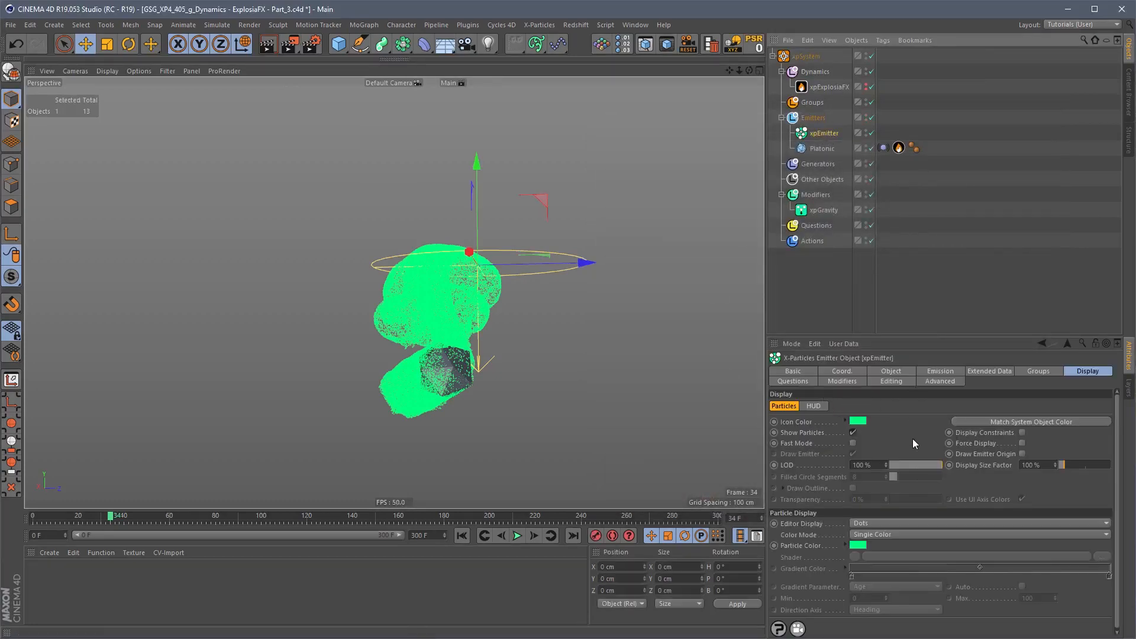
pyautogui.click(874, 535)
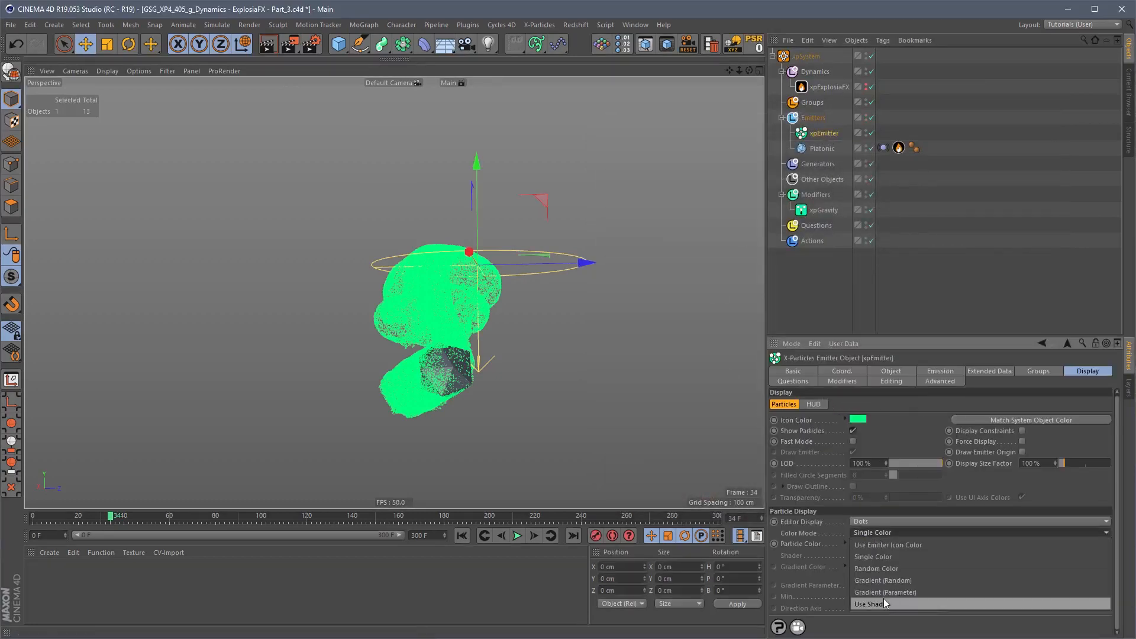
pyautogui.click(886, 593)
pyautogui.click(864, 585)
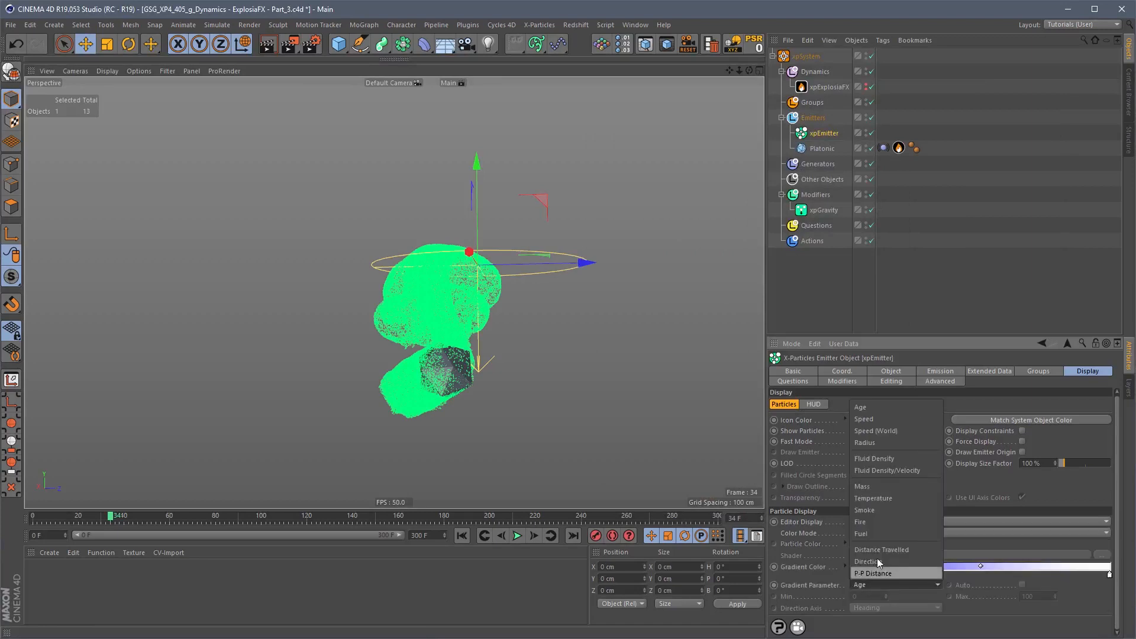
pyautogui.click(878, 510)
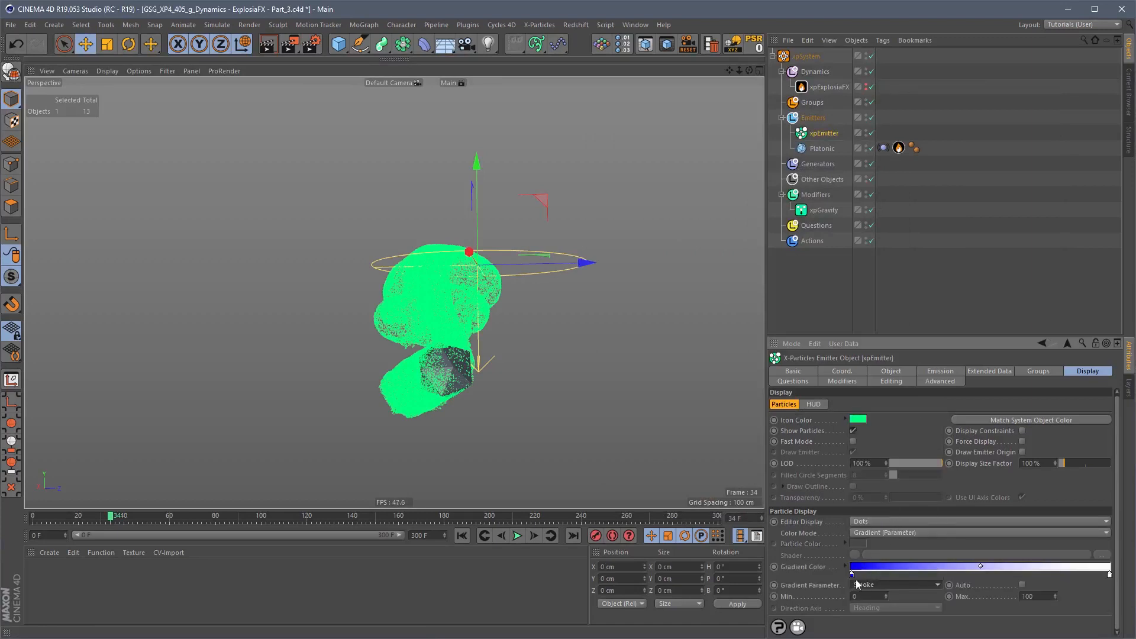
# Step: Load a black, red, orange and white preset into xpEmitter's particle color gradient and invert it so it starts at black
pyautogui.click(845, 566)
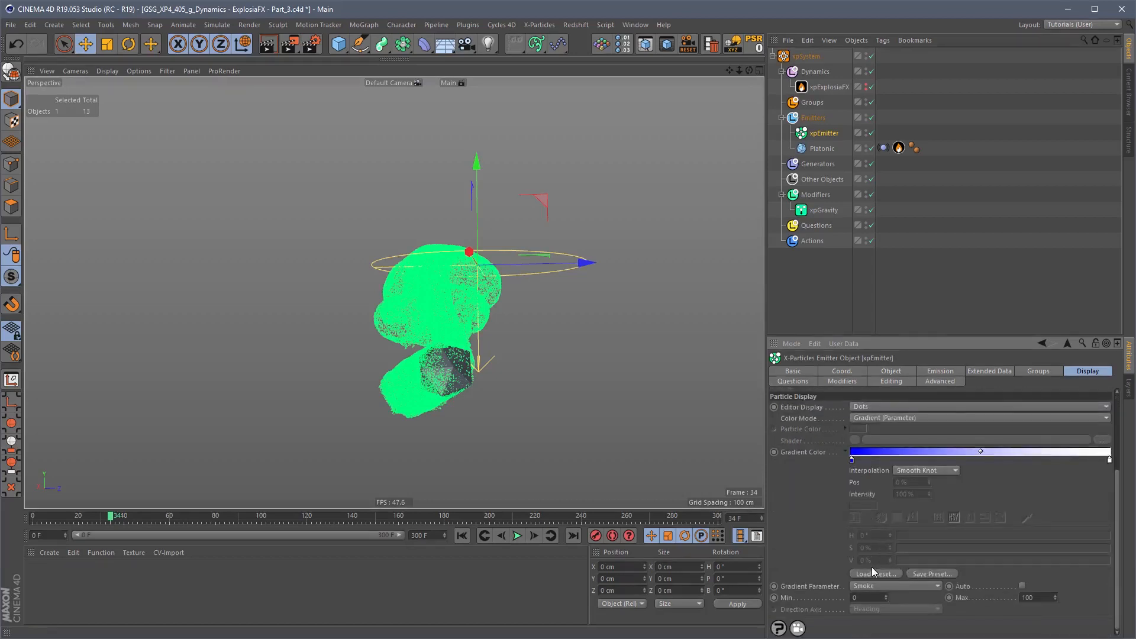
pyautogui.click(875, 573)
pyautogui.click(854, 389)
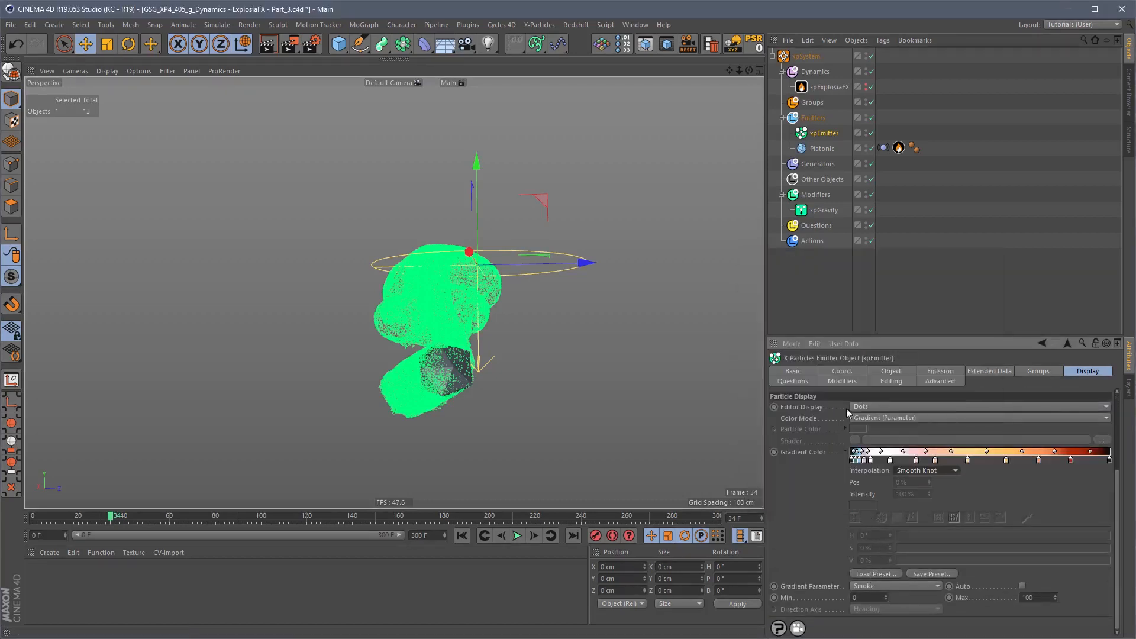
pyautogui.rightClick(901, 462)
pyautogui.click(929, 467)
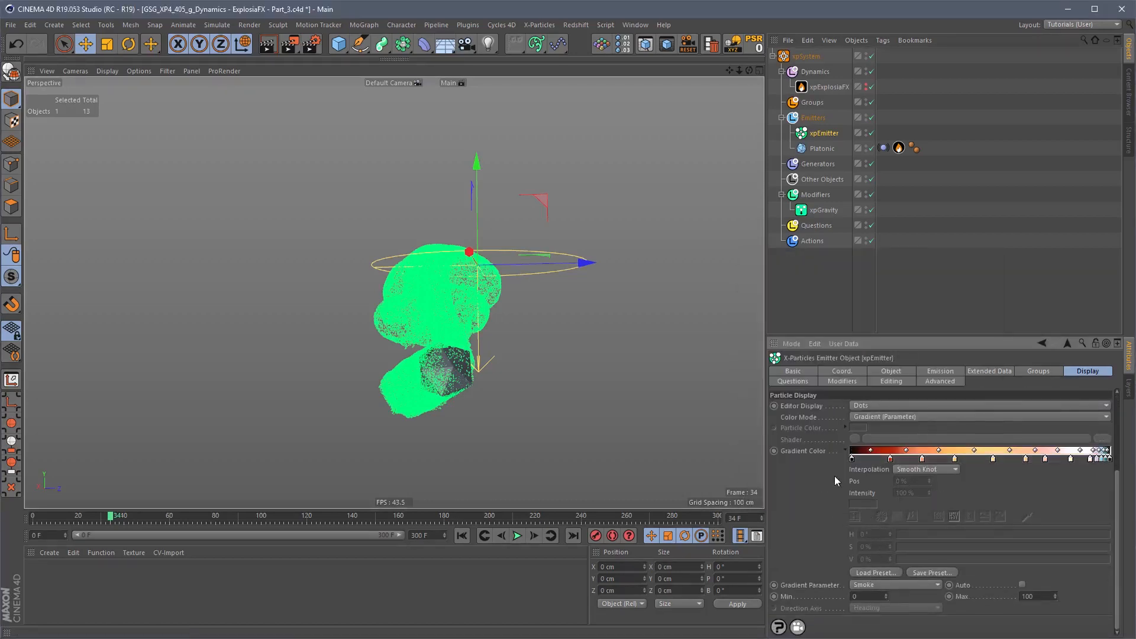
pyautogui.click(845, 451)
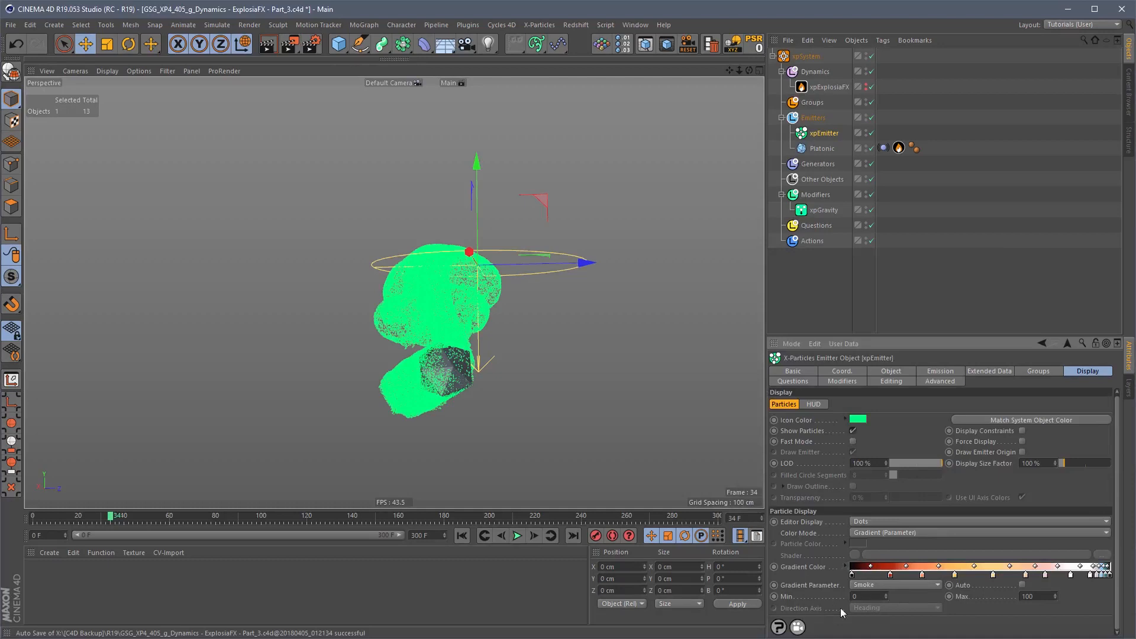
# Step: Enable Auto range for xpEmitter's Smoke gradient parameter, try Squares as the editor display and return it to Dots
pyautogui.click(1022, 585)
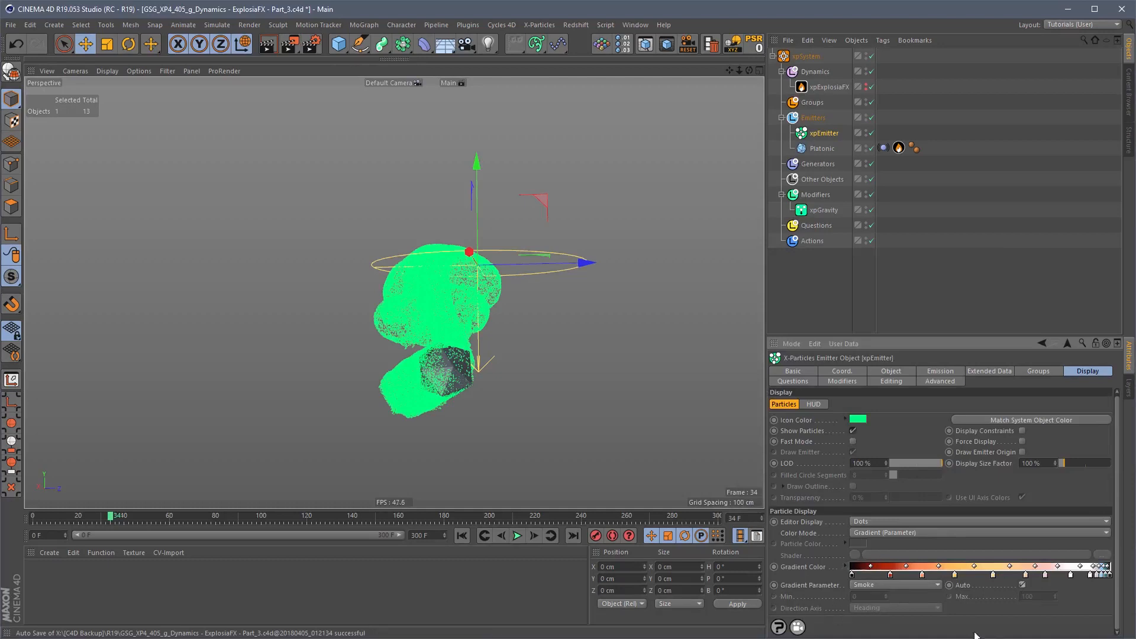
pyautogui.click(875, 534)
pyautogui.click(870, 522)
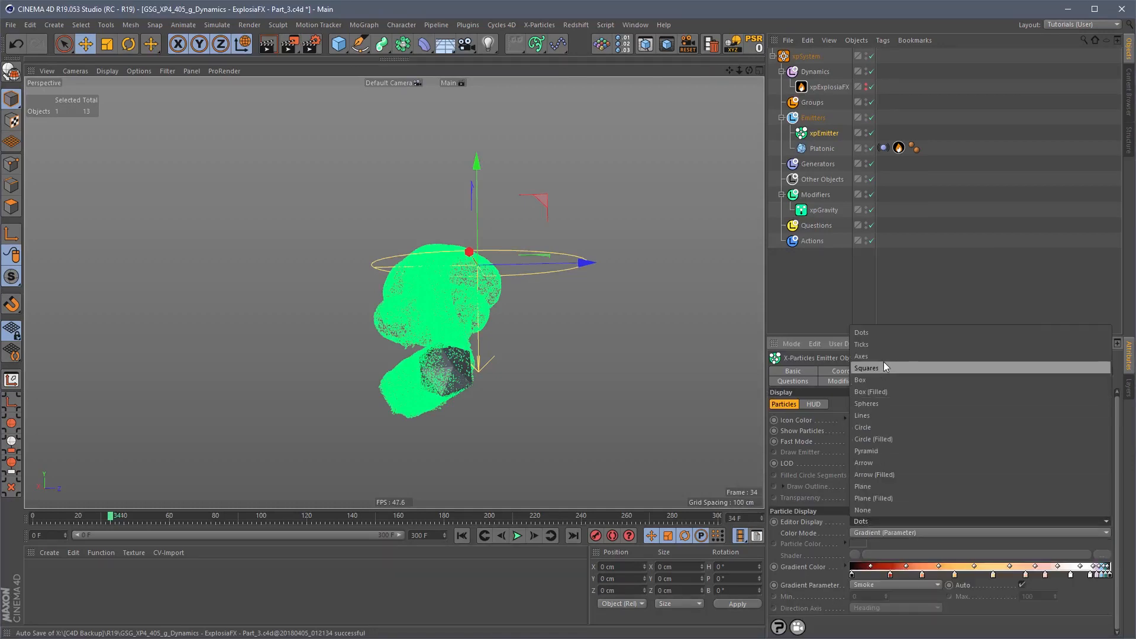
pyautogui.click(883, 367)
pyautogui.click(876, 522)
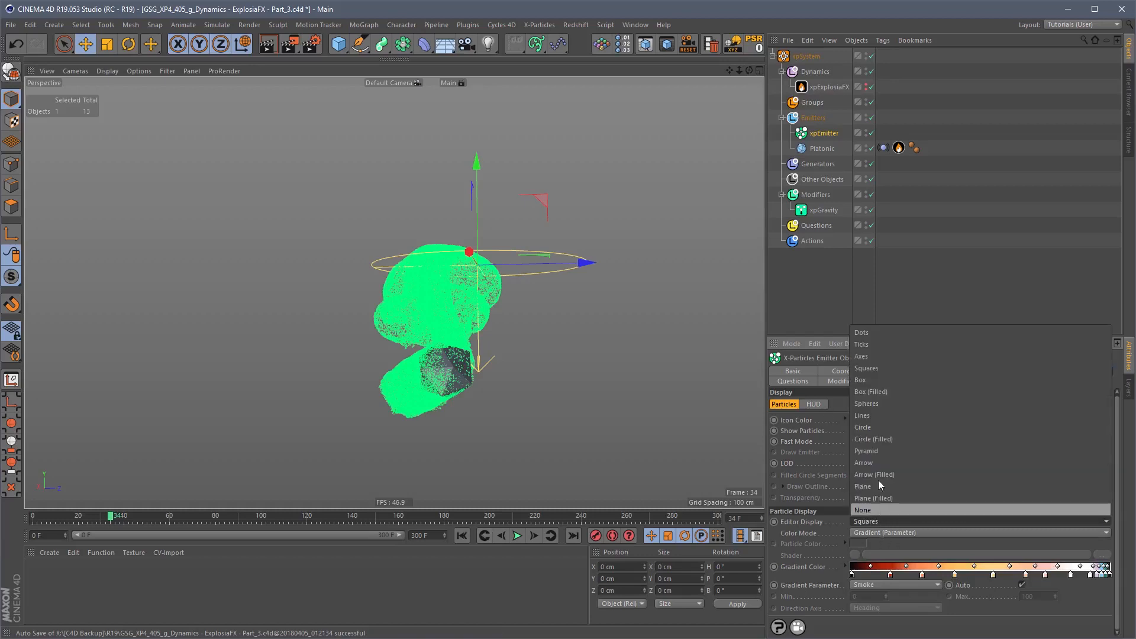
pyautogui.click(888, 332)
# Step: Restart the simulation and play it to frame 68 to examine the smoke-based particle coloring
pyautogui.click(484, 535)
pyautogui.click(518, 536)
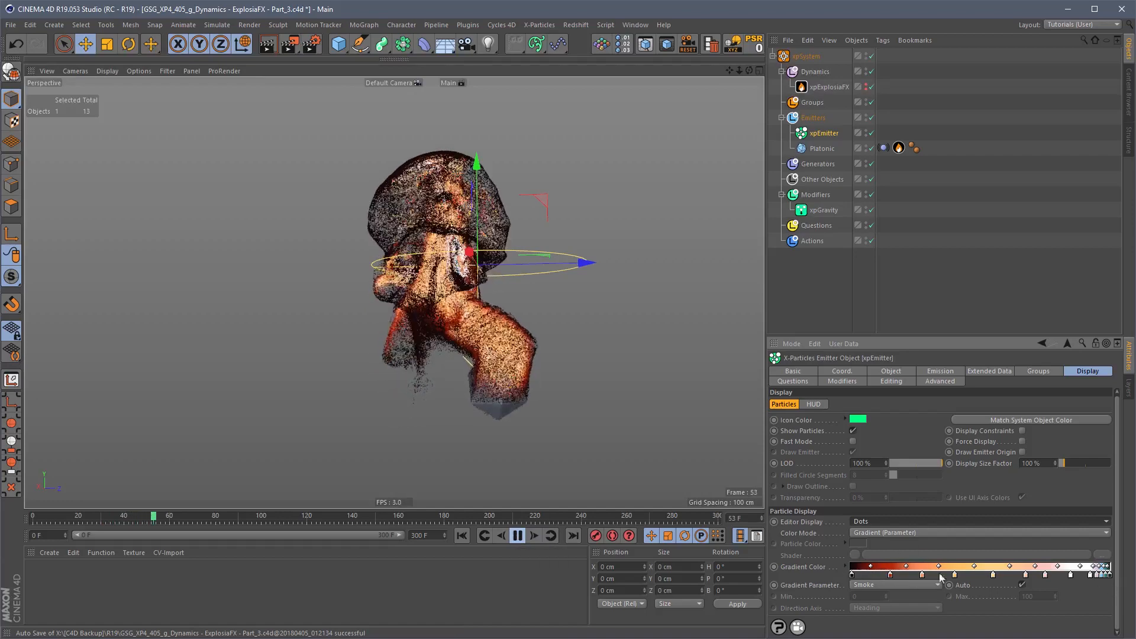
pyautogui.click(519, 535)
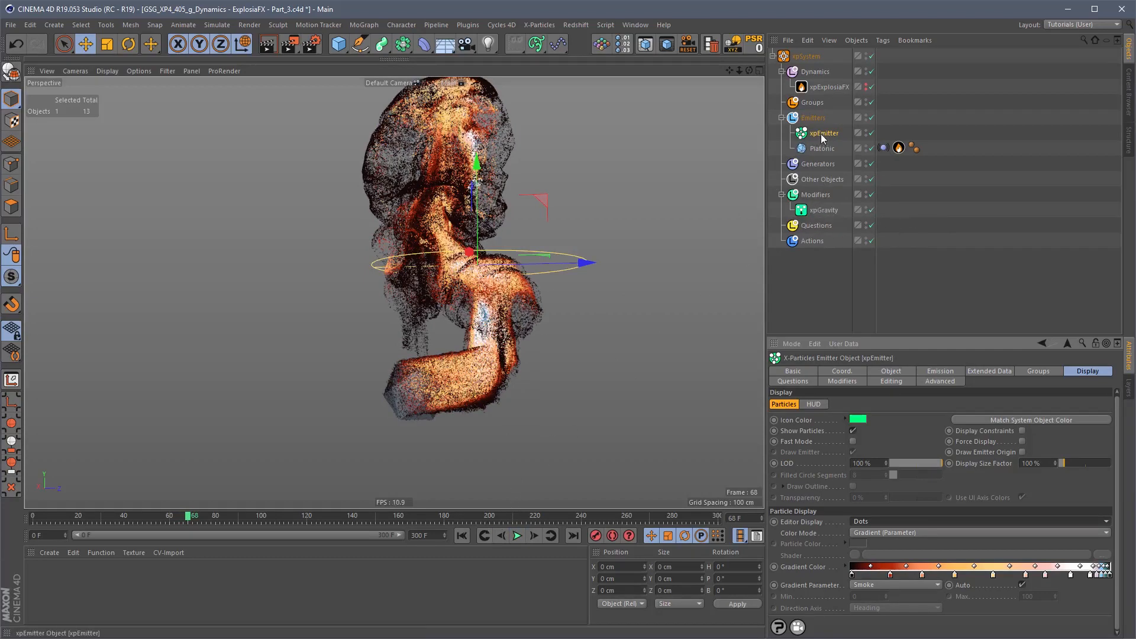
# Step: Save the scene file
pyautogui.hotkey('shift', 'c')
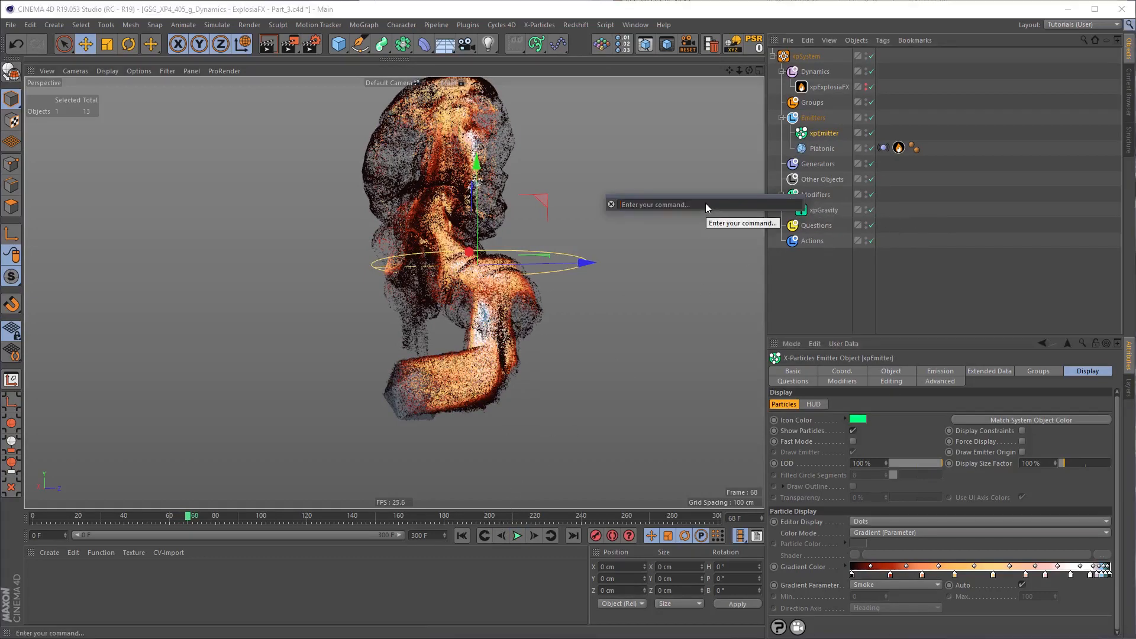
pyautogui.press('Escape')
pyautogui.hotkey('ctrl', 's')
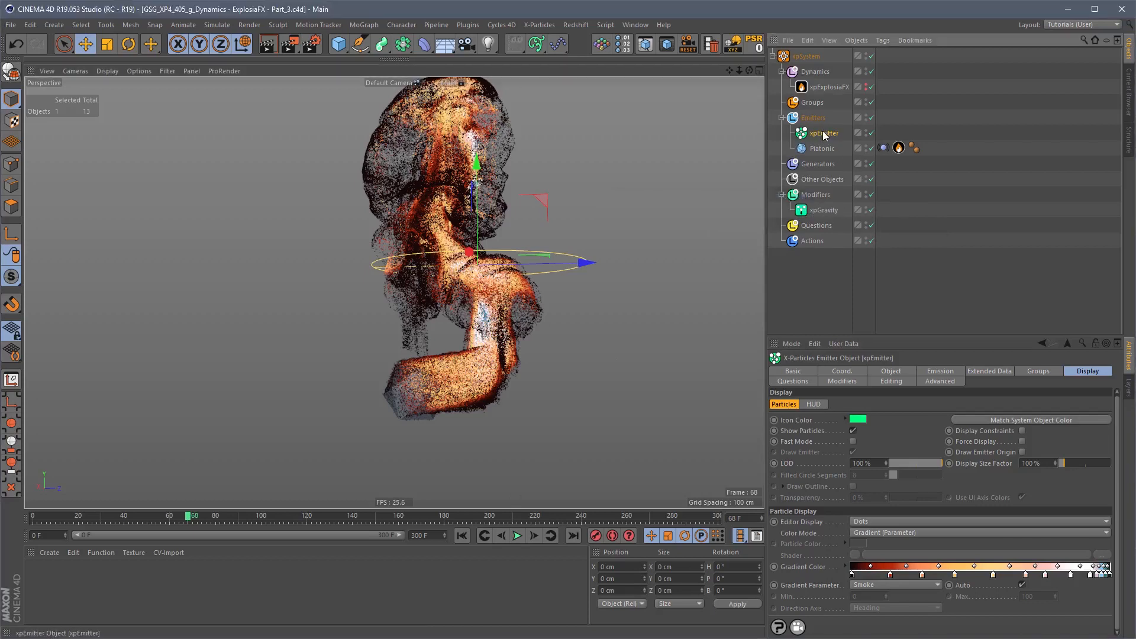
# Step: Add an xpOVDBMesher under Generators with xpEmitter as its source, and set its point radius to 4
pyautogui.hotkey('shift', 'c')
pyautogui.write('ovdb')
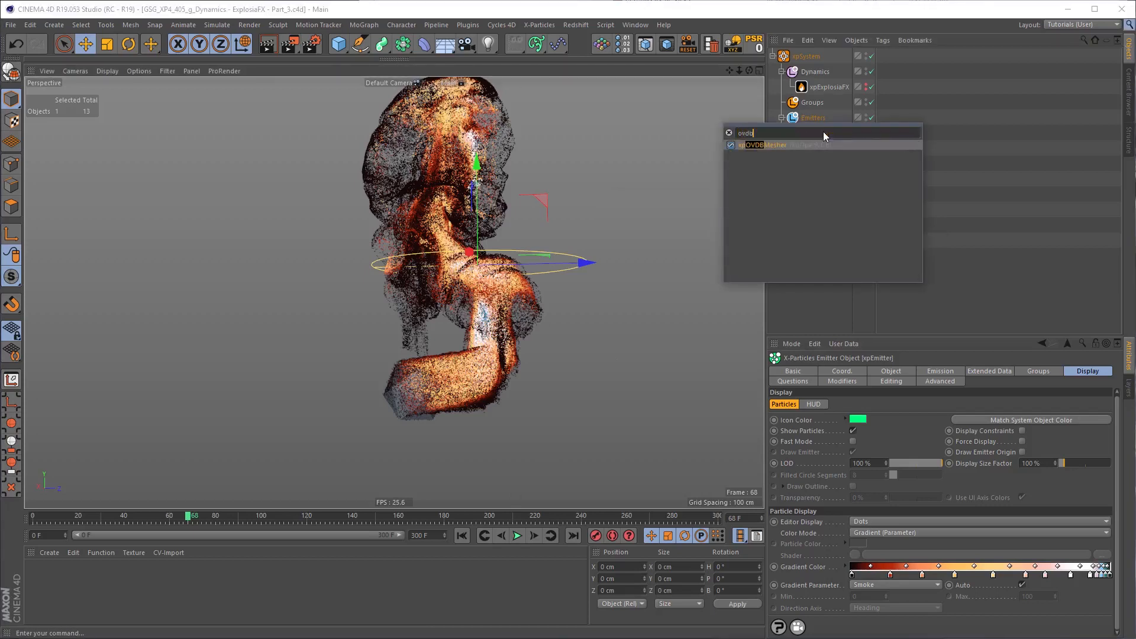
pyautogui.press('Return')
pyautogui.moveTo(832, 148); pyautogui.dragTo(829, 179)
pyautogui.moveTo(866, 409); pyautogui.dragTo(826, 583)
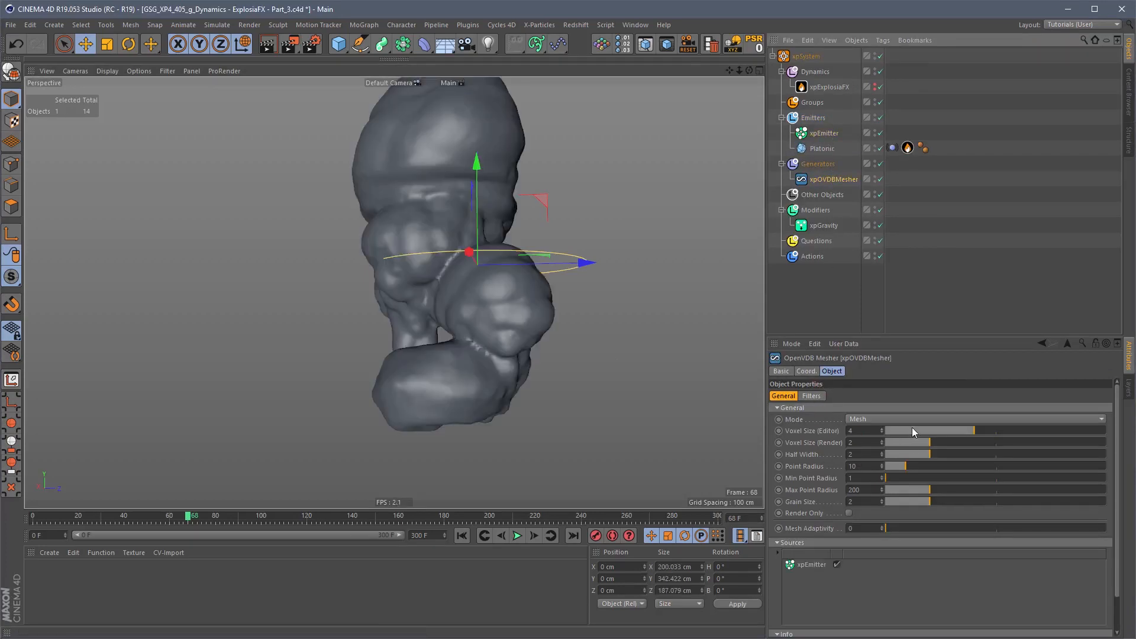
pyautogui.moveTo(862, 431); pyautogui.dragTo(834, 436)
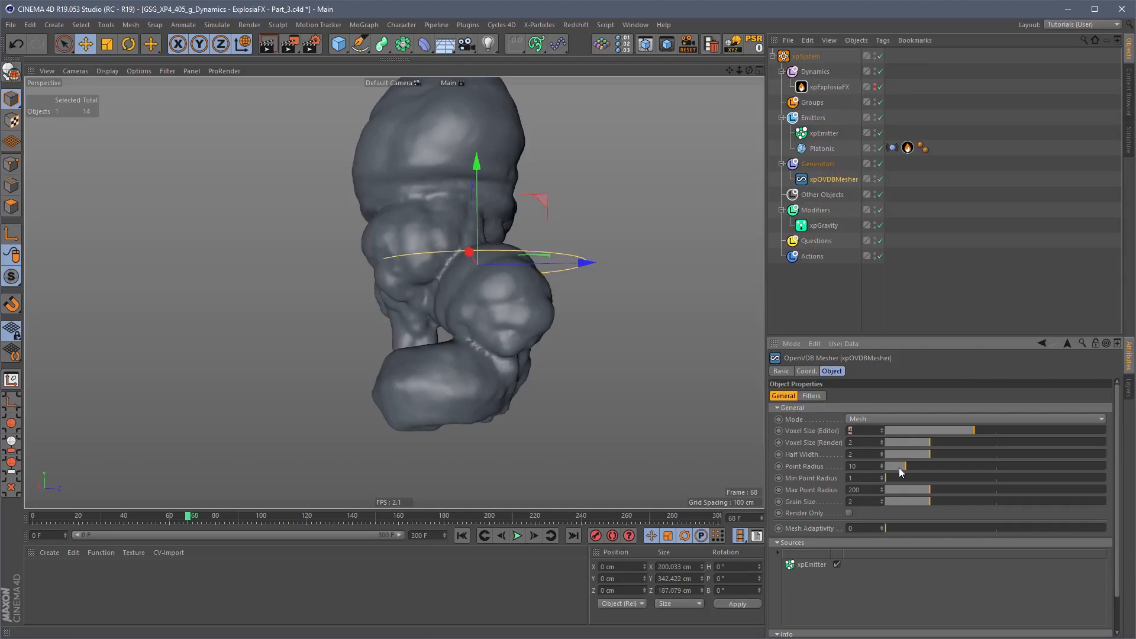
pyautogui.moveTo(898, 466); pyautogui.dragTo(892, 464)
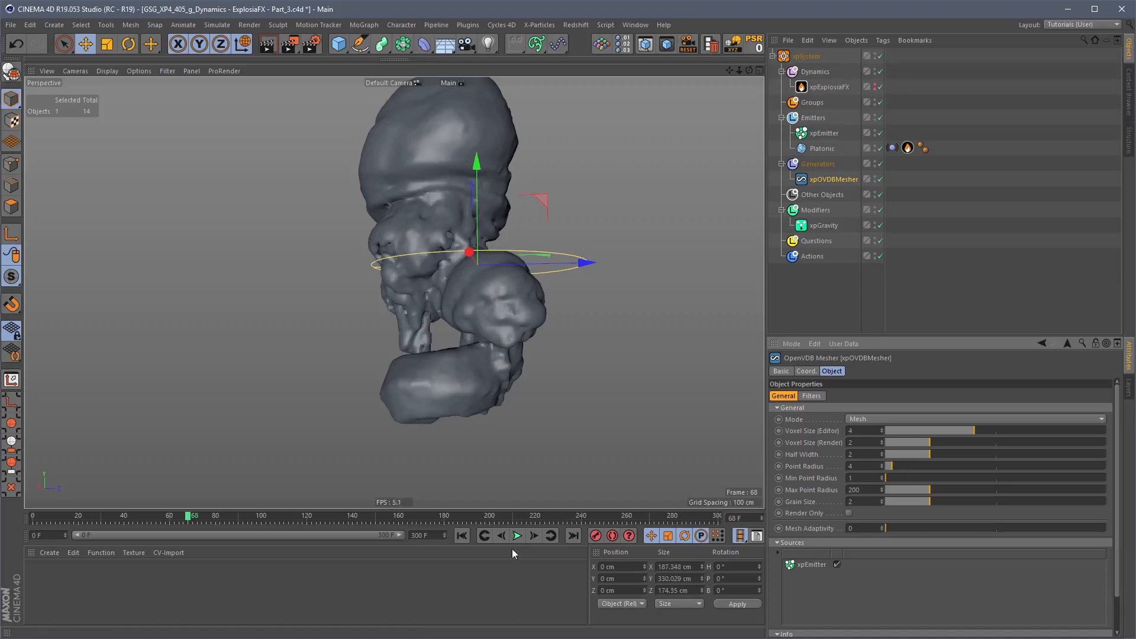
# Step: Play the simulation from frame 0 to frame 63 to examine the particle mesh, and delete xpOVDBMesher
pyautogui.click(462, 535)
pyautogui.click(518, 536)
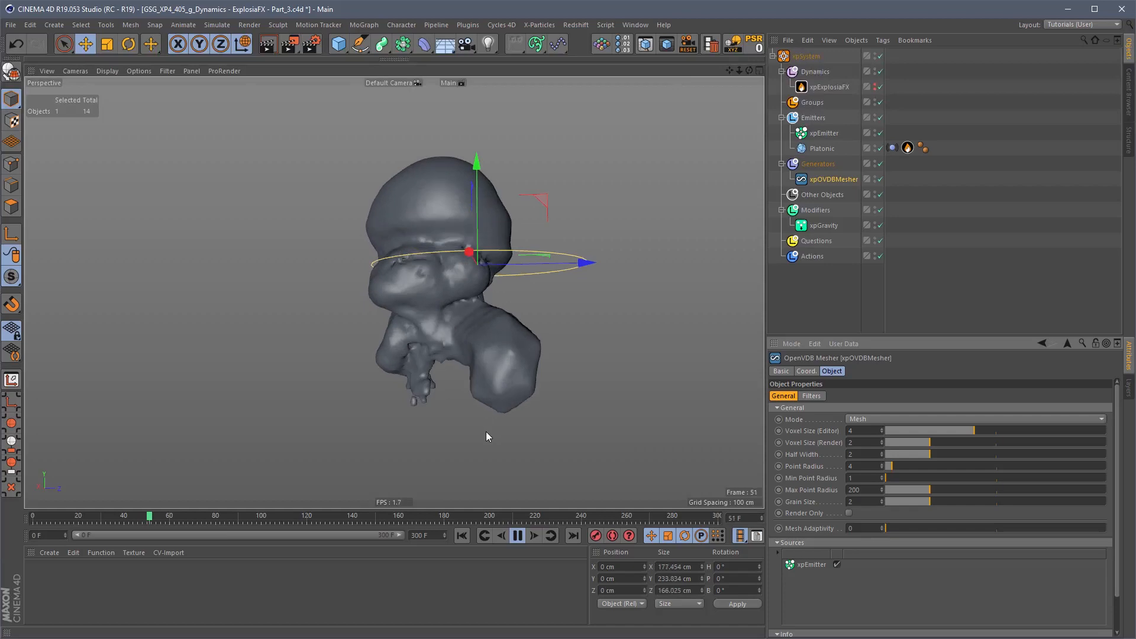
pyautogui.click(516, 539)
pyautogui.click(833, 180)
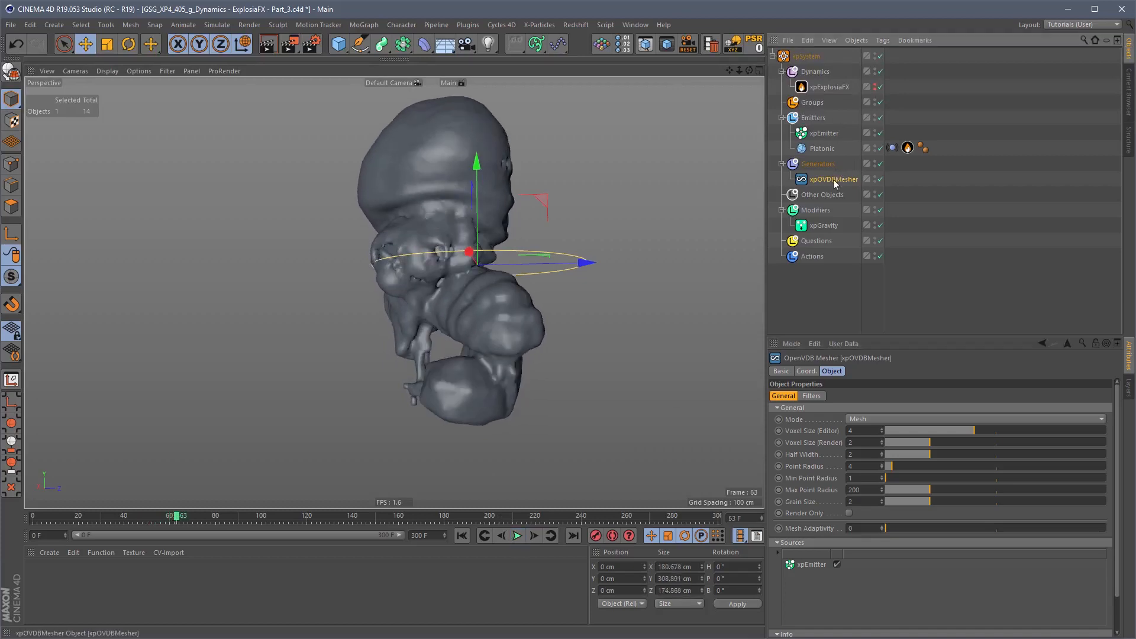
pyautogui.press('Delete')
# Step: Change xpEmitter's emitter shape to Circle
pyautogui.click(826, 132)
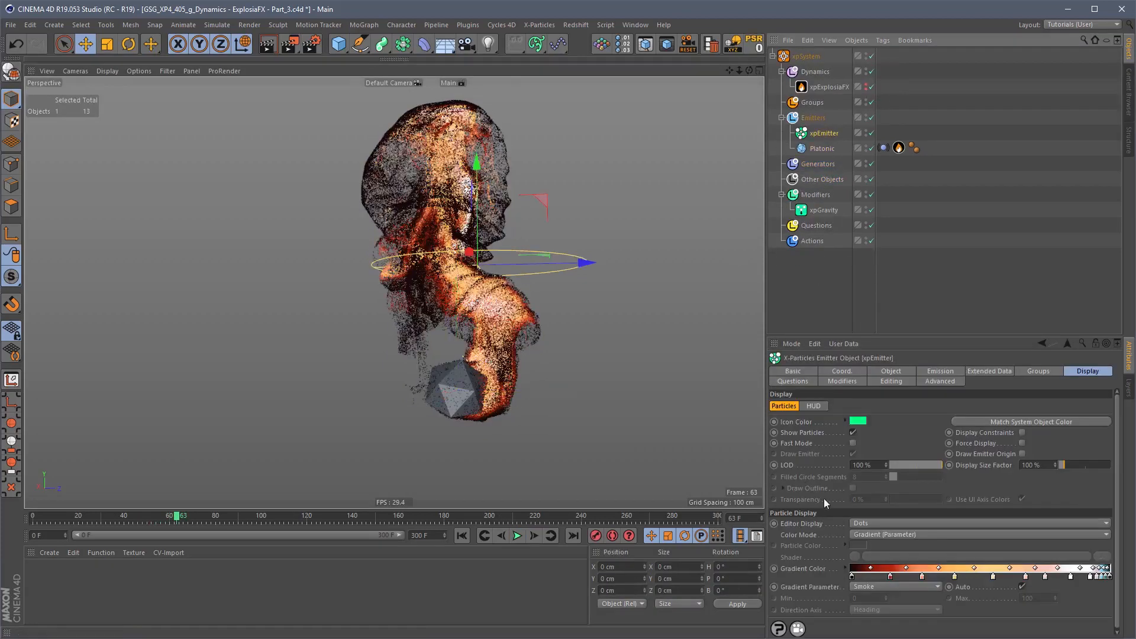
pyautogui.click(883, 373)
pyautogui.moveTo(859, 432); pyautogui.dragTo(864, 428)
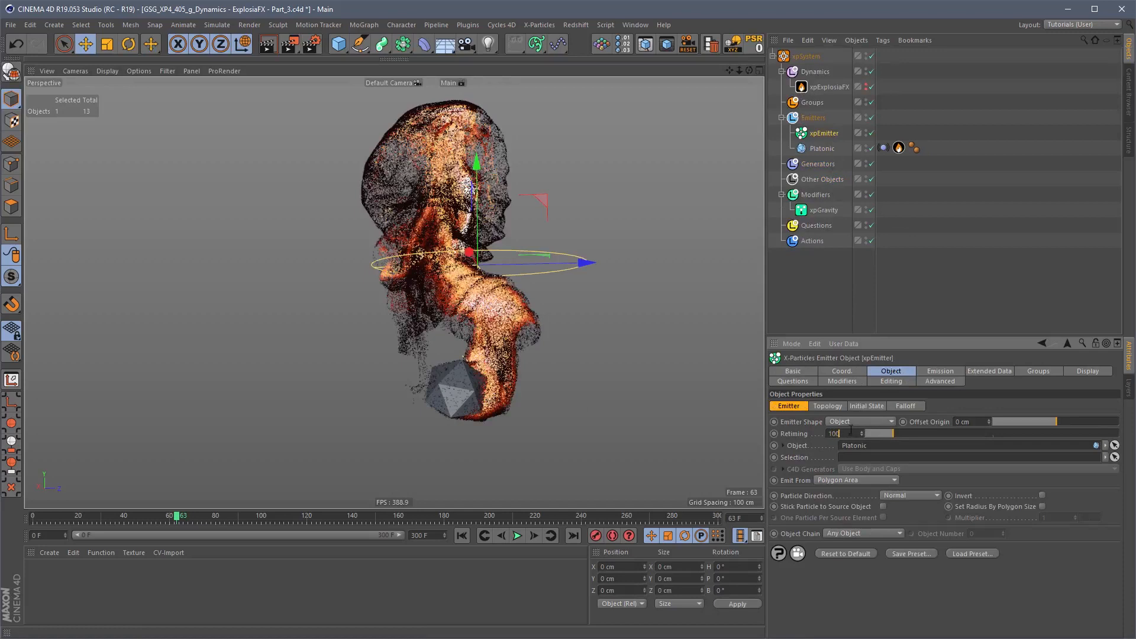
pyautogui.click(854, 420)
pyautogui.click(858, 445)
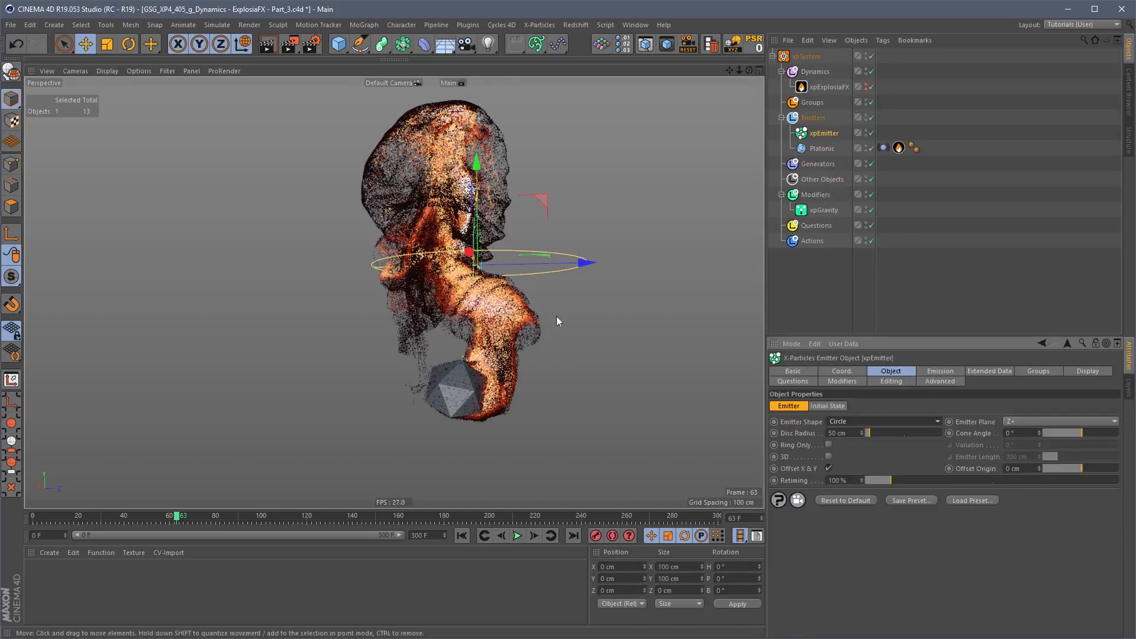
# Step: At frame 0, shrink the circular emitter to a radius of about 10 cm, pitch it about 88°, and place it just above Platonic
pyautogui.moveTo(480, 264); pyautogui.dragTo(509, 263)
pyautogui.moveTo(527, 208); pyautogui.dragTo(562, 304)
pyautogui.press('r')
pyautogui.moveTo(434, 320); pyautogui.dragTo(420, 409)
pyautogui.click(462, 535)
pyautogui.press('e')
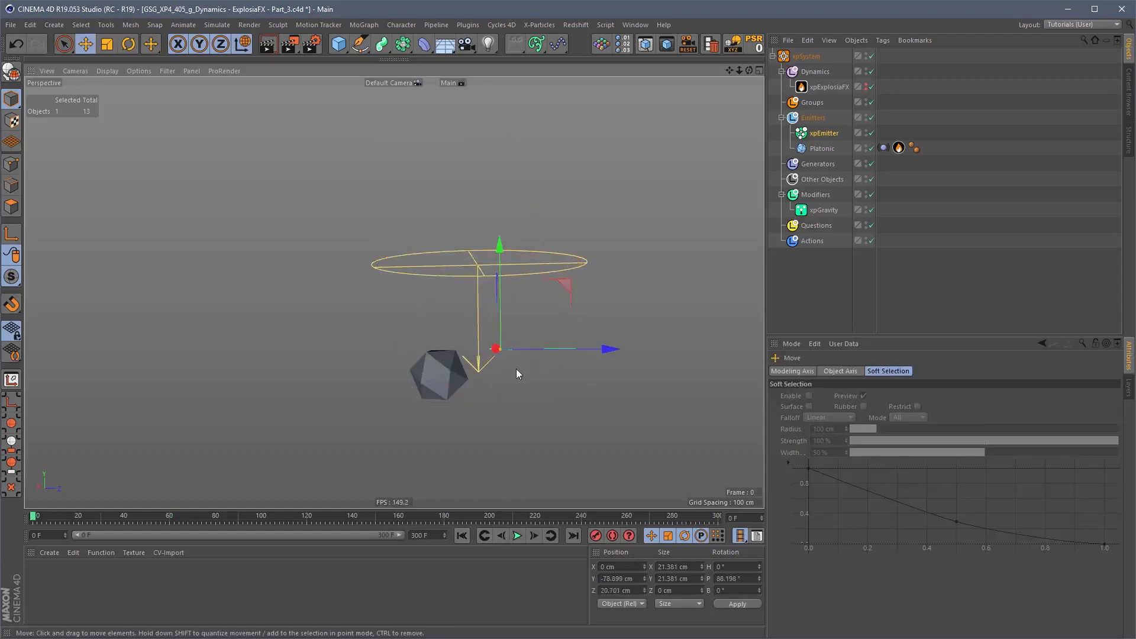
pyautogui.moveTo(516, 367); pyautogui.dragTo(488, 339)
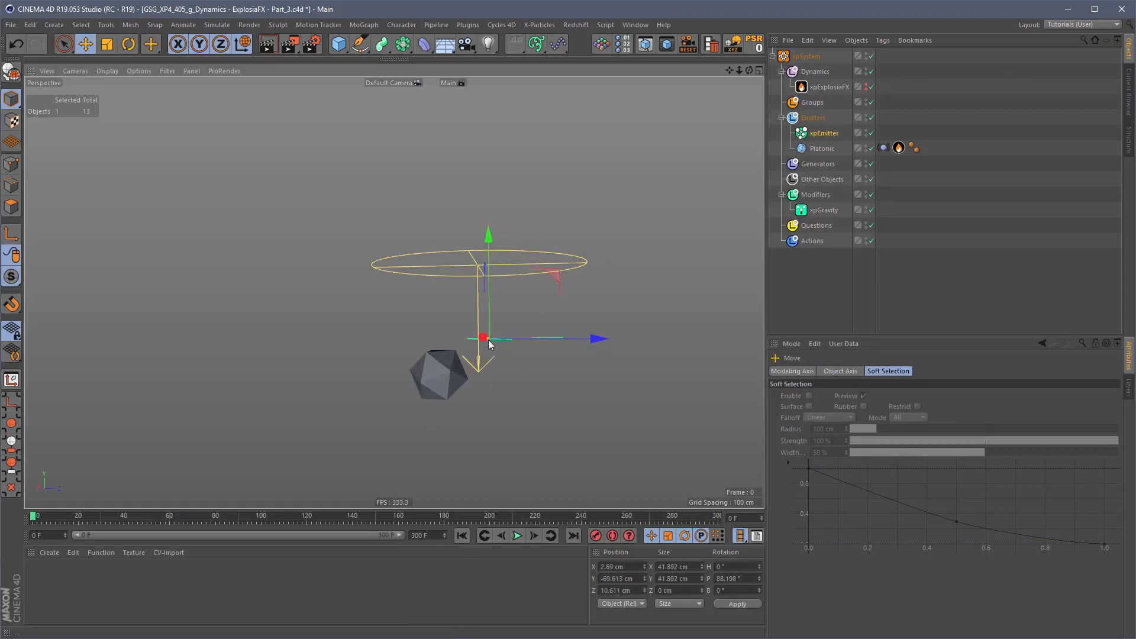
# Step: Play the simulation to frame 74 and examine the particle ribbon from the circular emitter in the viewport
pyautogui.click(519, 538)
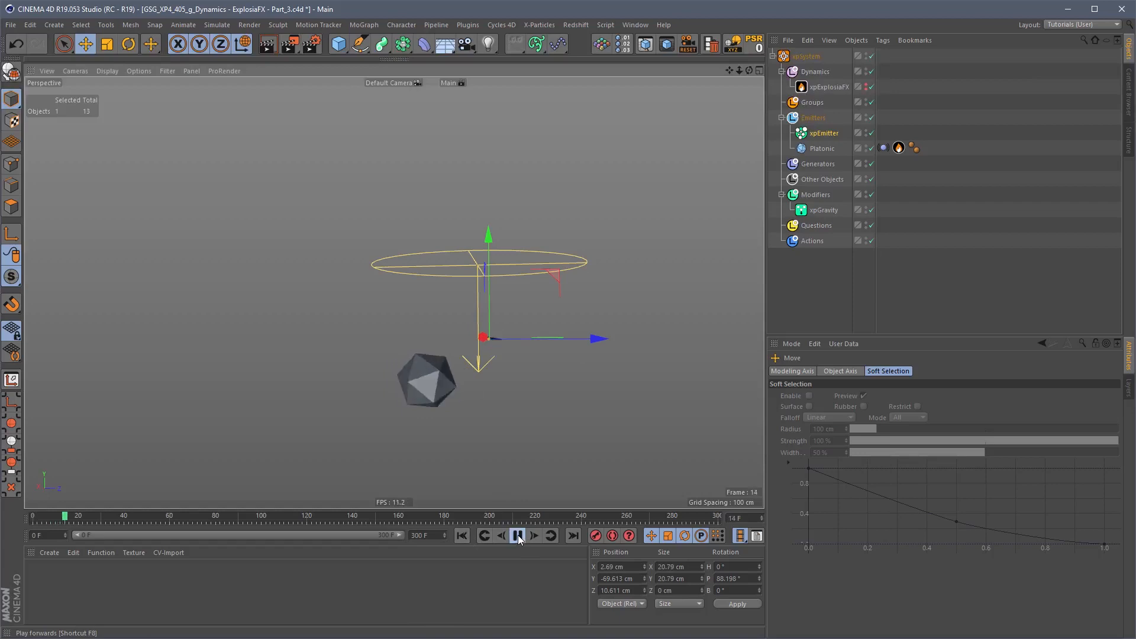
pyautogui.click(824, 264)
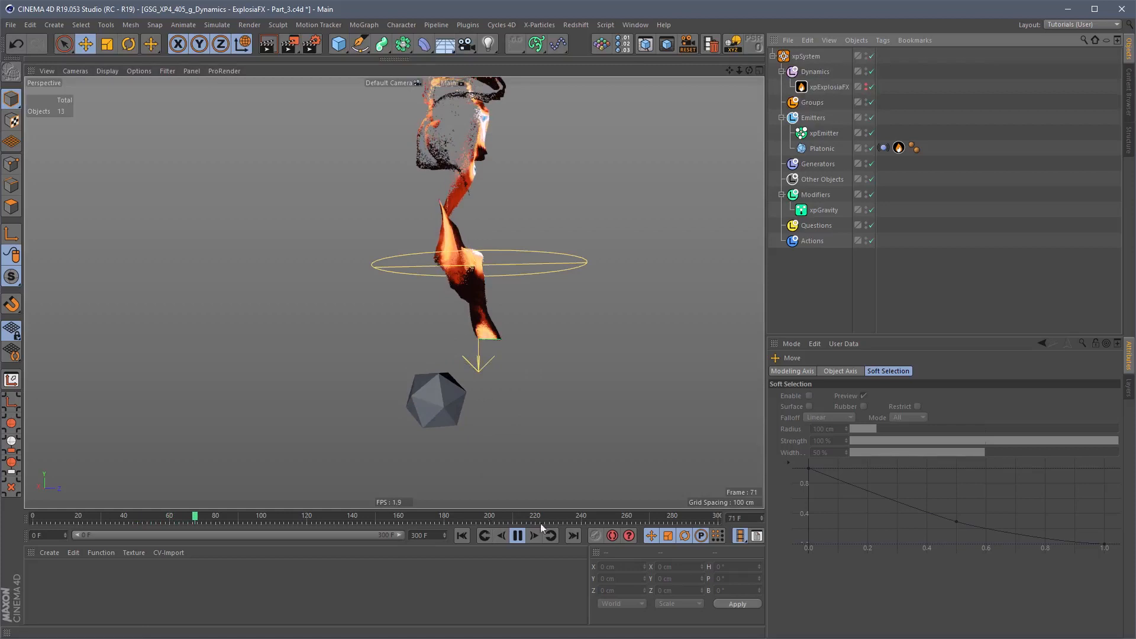
pyautogui.click(518, 536)
pyautogui.scroll(3, 490, 325)
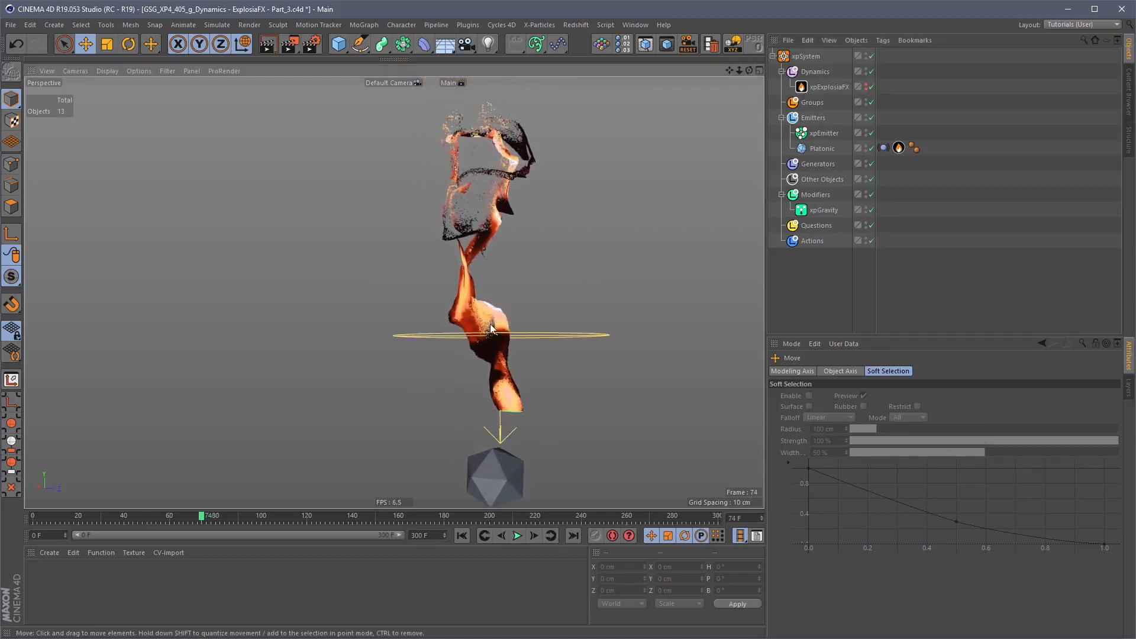
pyautogui.keyDown('alt'); pyautogui.moveTo(490, 324); pyautogui.dragTo(610, 308); pyautogui.keyUp('alt')
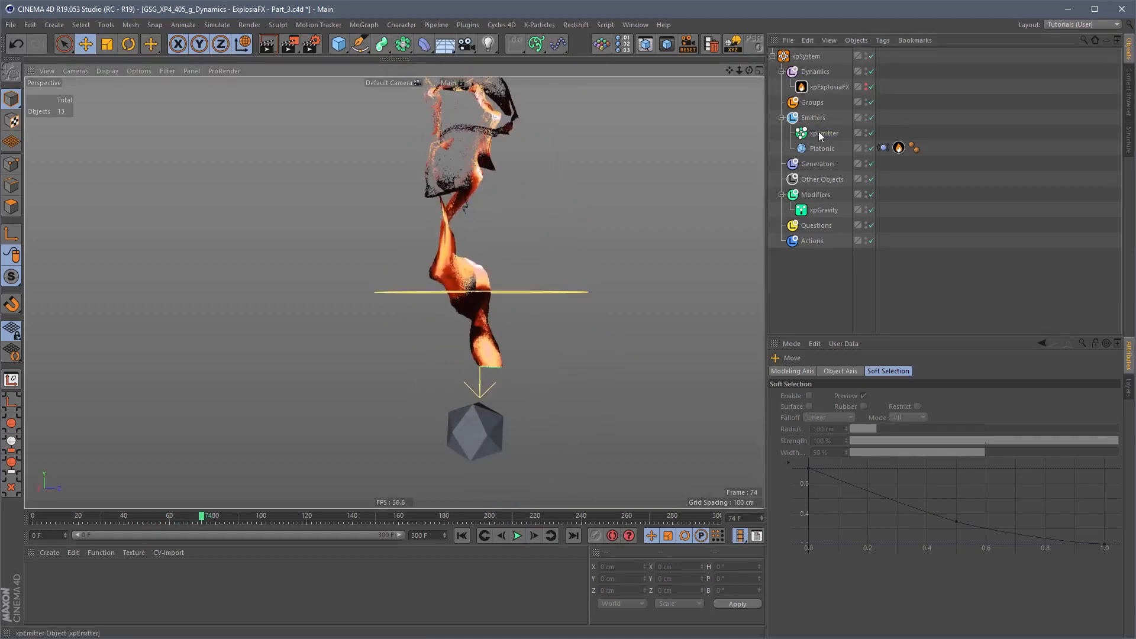
# Step: Make xpEmitter a child of Platonic and raise it about 33 cm above Platonic's center
pyautogui.moveTo(821, 136); pyautogui.dragTo(822, 148)
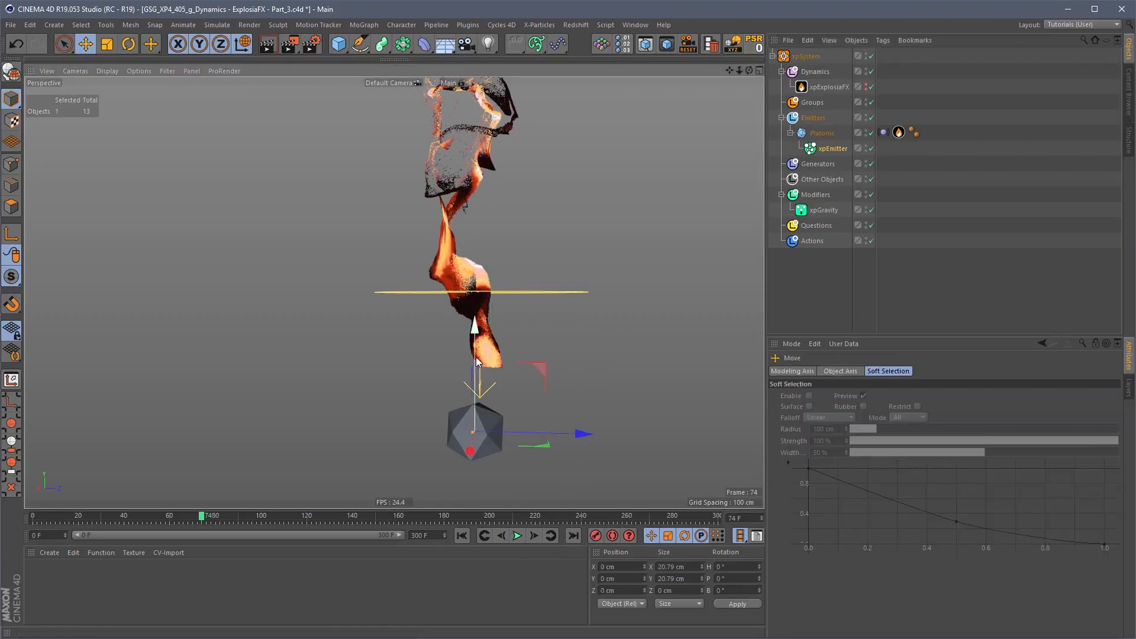
pyautogui.moveTo(475, 357); pyautogui.dragTo(476, 318)
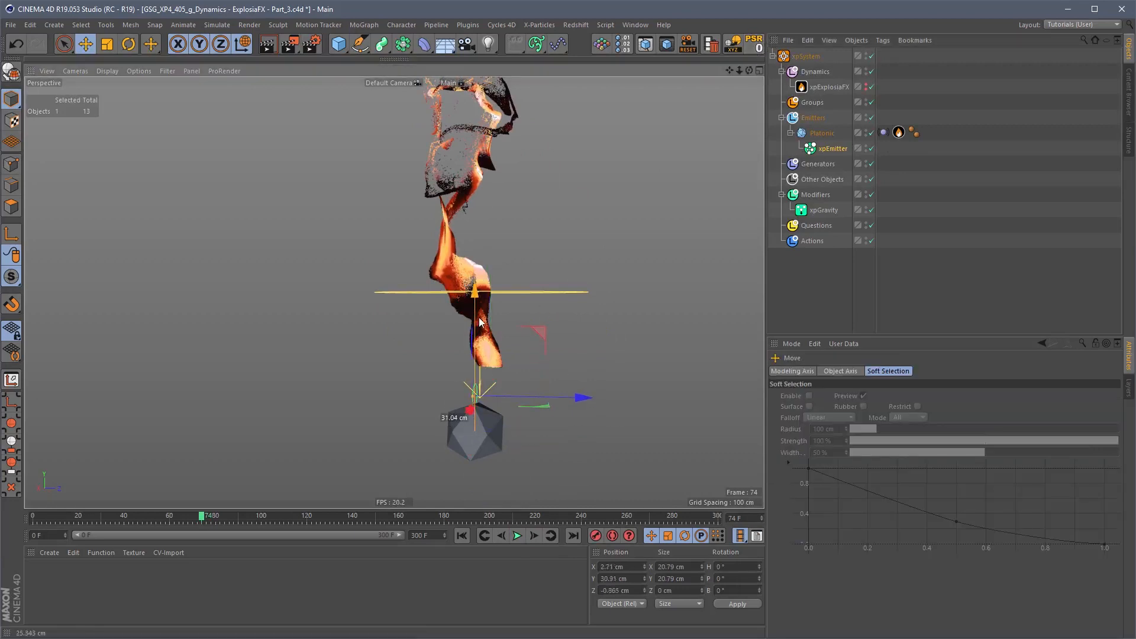
# Step: Set xpEmitter's emitter plane to Y+, reduce its disc radius to about 5.7 cm, and place it at the top of Platonic
pyautogui.click(827, 148)
pyautogui.click(1039, 423)
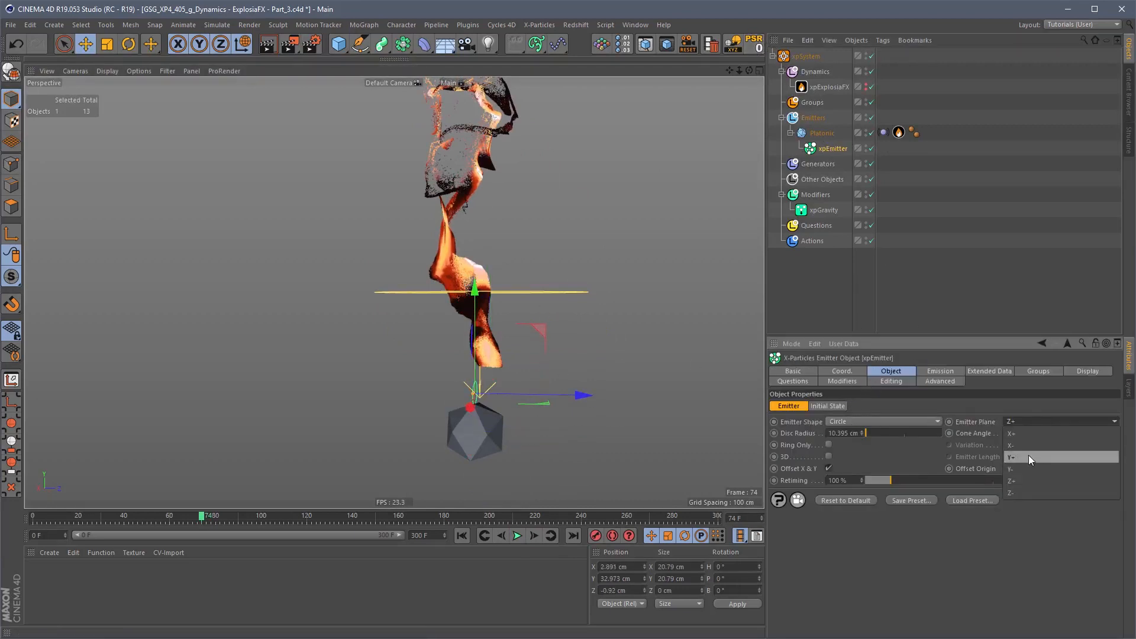
pyautogui.click(1028, 453)
pyautogui.moveTo(472, 329); pyautogui.dragTo(475, 408)
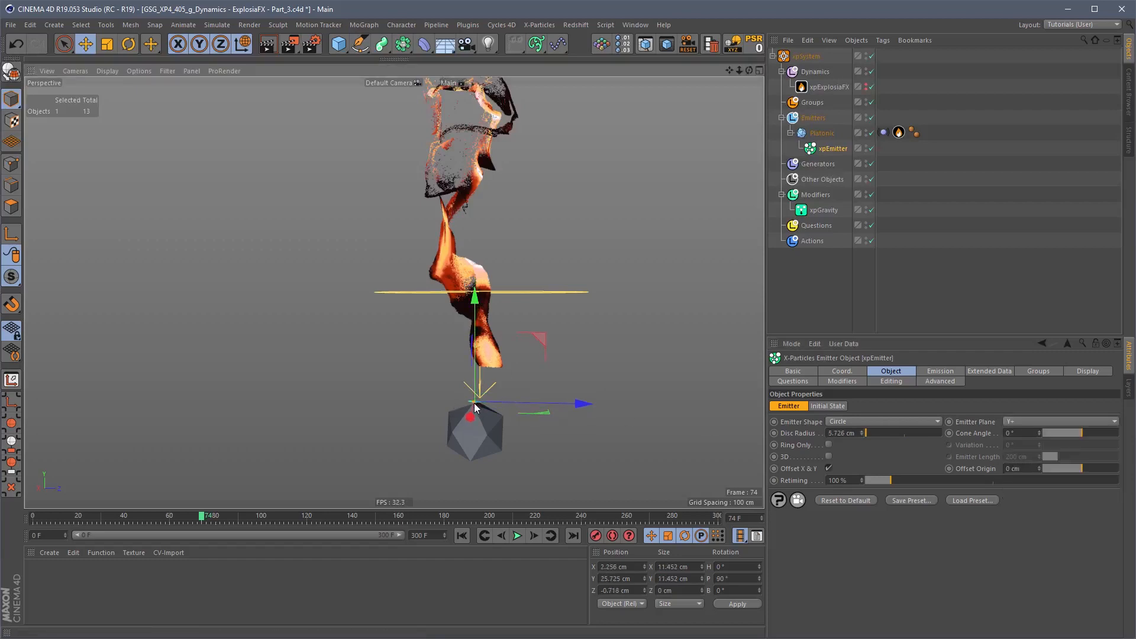
pyautogui.moveTo(556, 407); pyautogui.dragTo(570, 408)
# Step: Rewind and play the simulation to frame 59 to examine the thinner particle trail, and delete xpEmitter
pyautogui.hotkey('shift', 'f')
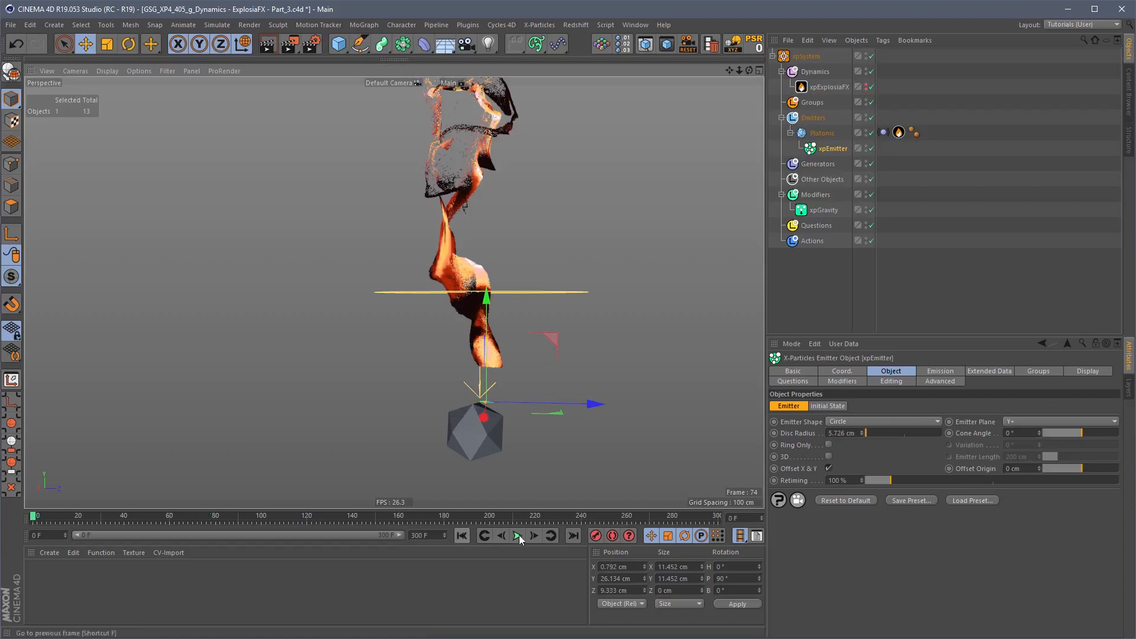
pyautogui.click(518, 535)
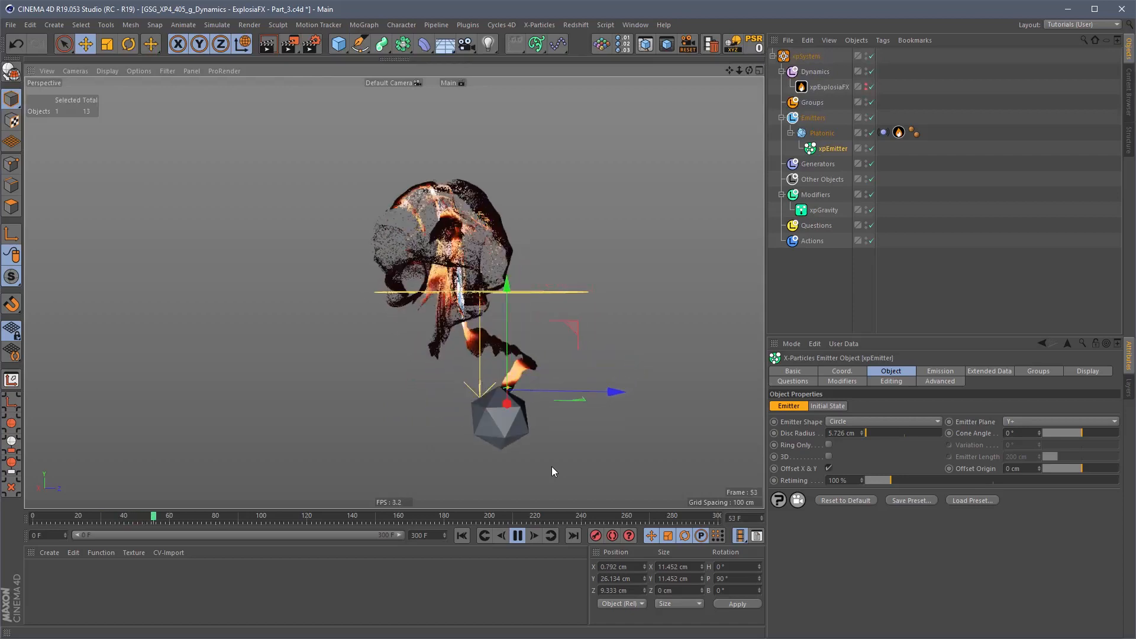
pyautogui.click(523, 536)
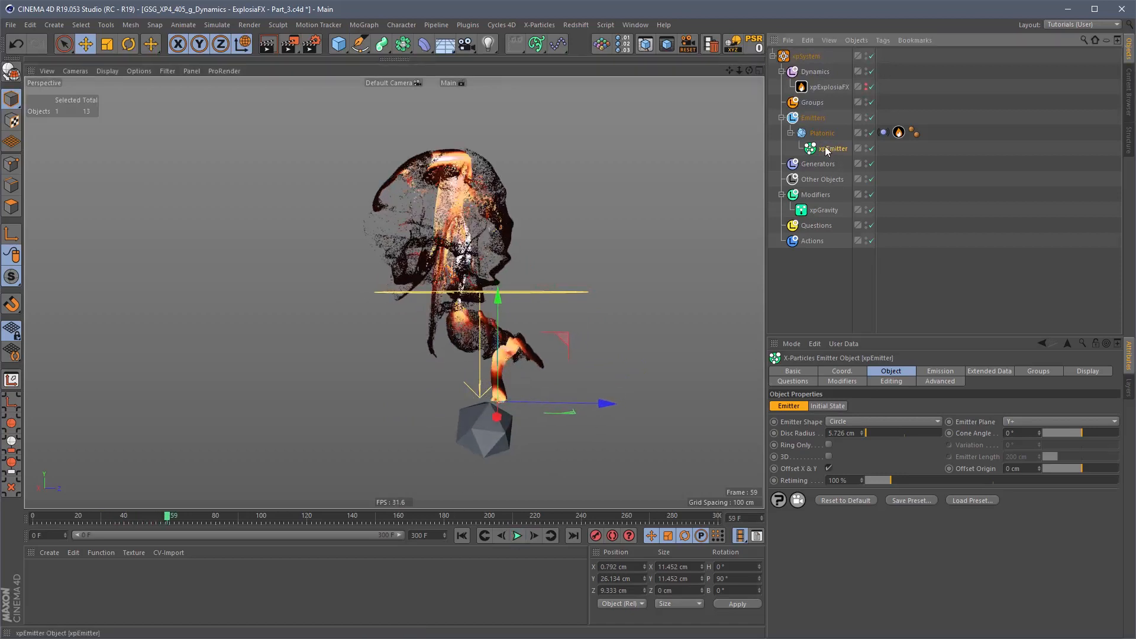
pyautogui.press('Delete')
# Step: Review xpExplosiaFX's solver, simulation, modifier and advection settings, including the options of the advection mode
pyautogui.click(824, 87)
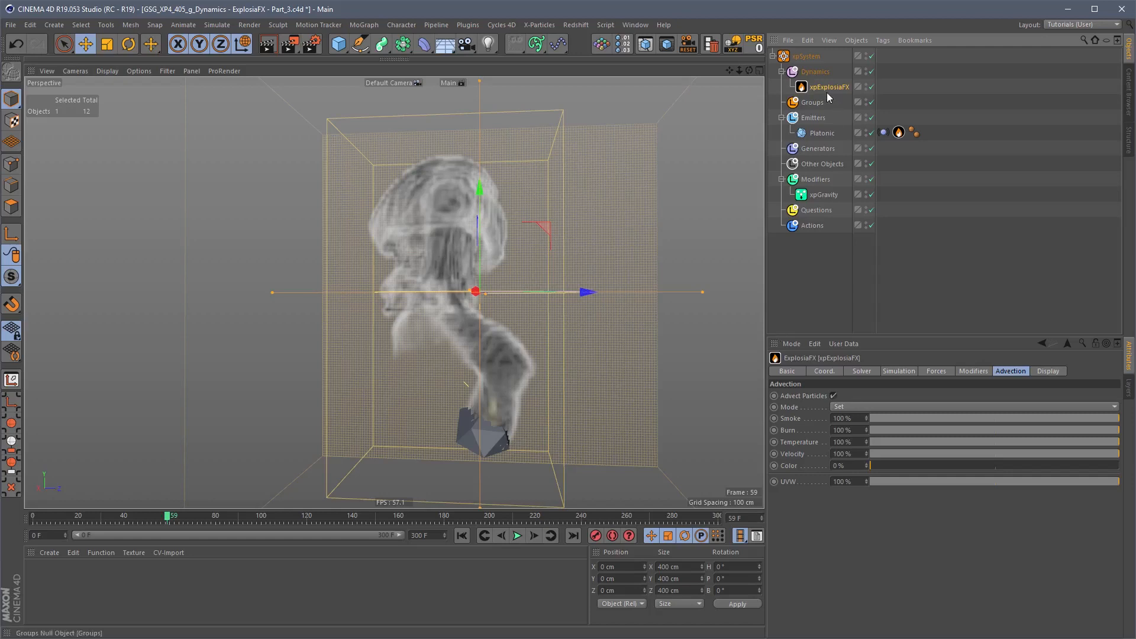
pyautogui.click(881, 371)
pyautogui.click(873, 371)
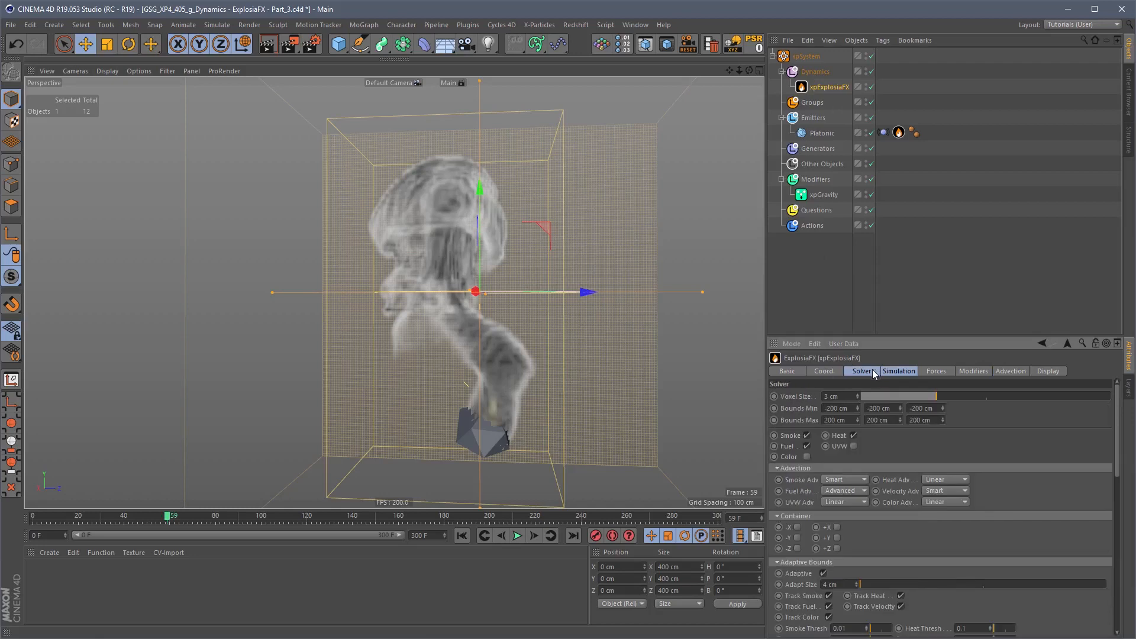
pyautogui.scroll(-5, 881, 463)
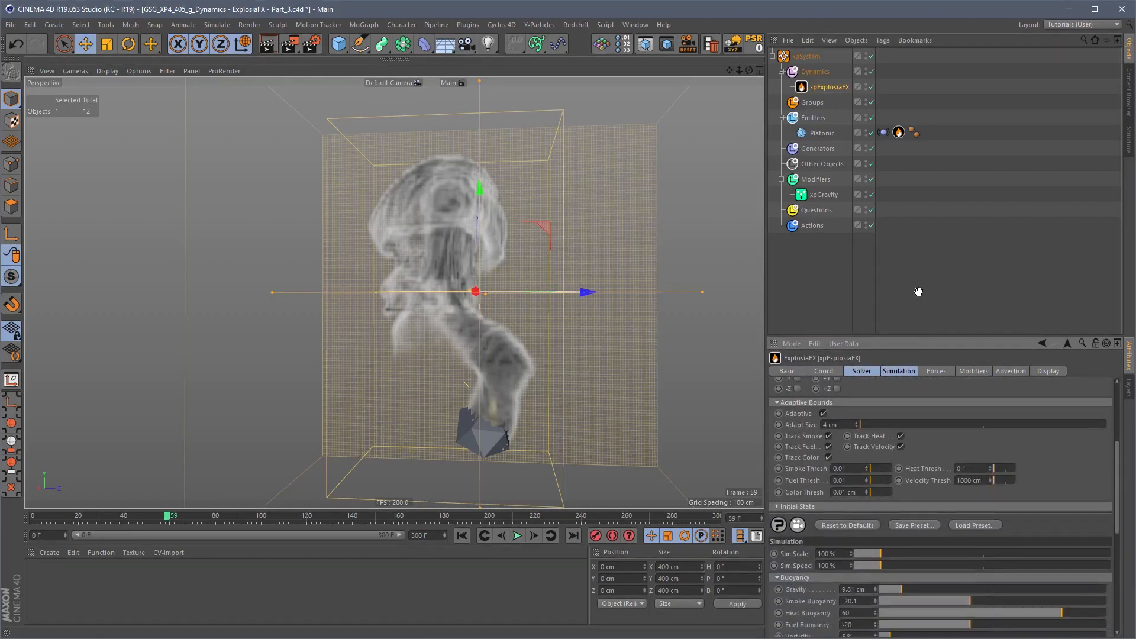
pyautogui.scroll(5, 918, 498)
pyautogui.click(941, 370)
pyautogui.click(973, 371)
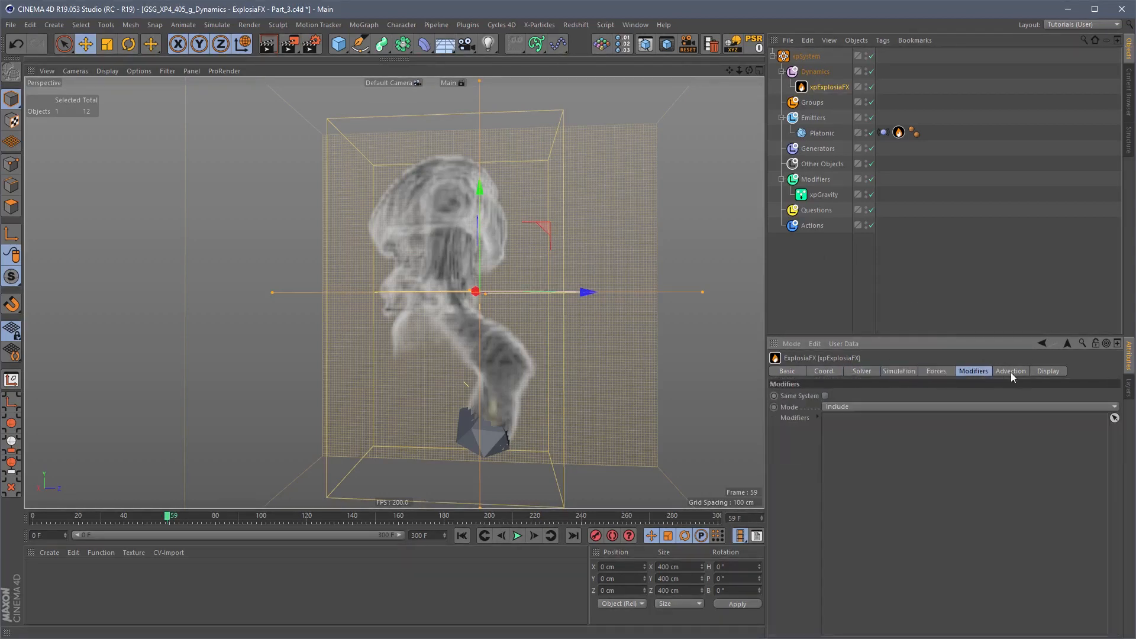
pyautogui.click(1010, 371)
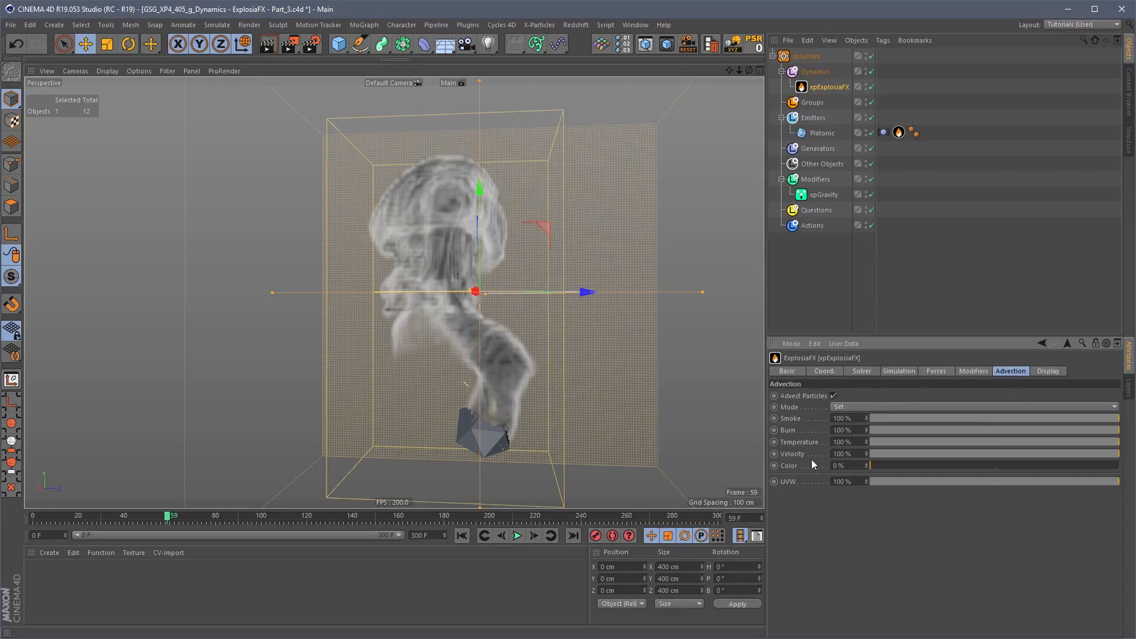
pyautogui.click(861, 406)
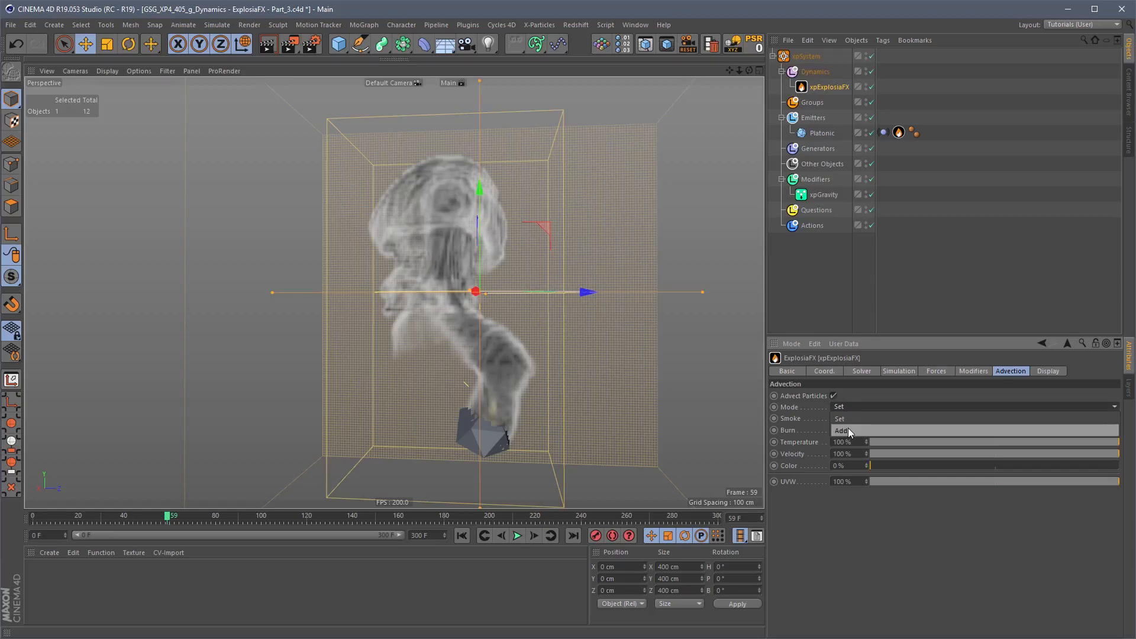
pyautogui.click(847, 418)
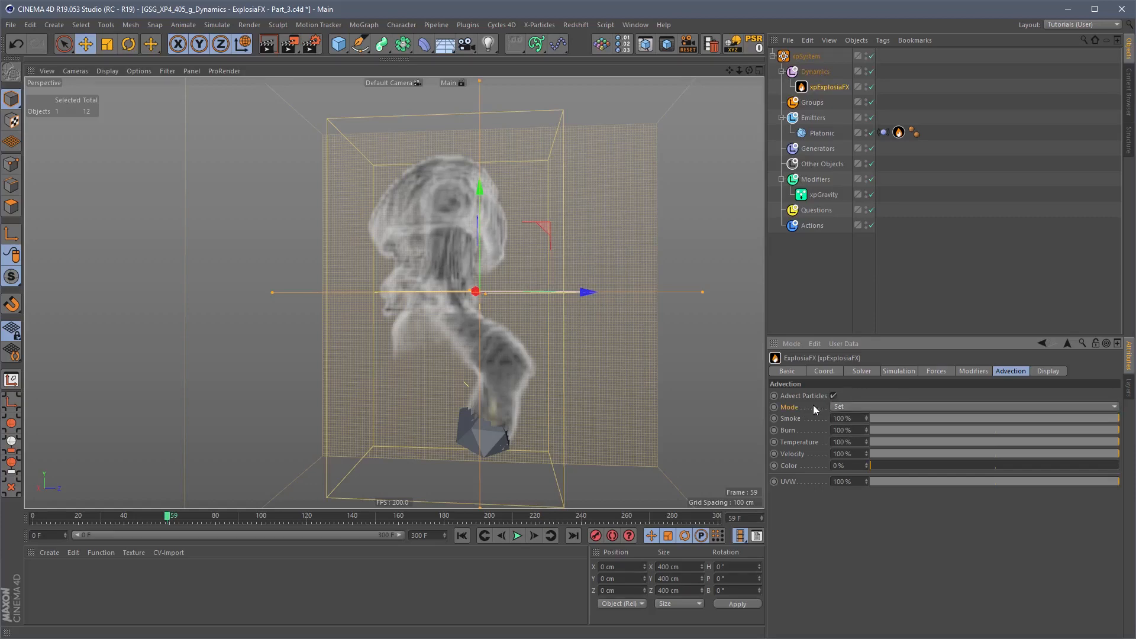
pyautogui.click(954, 372)
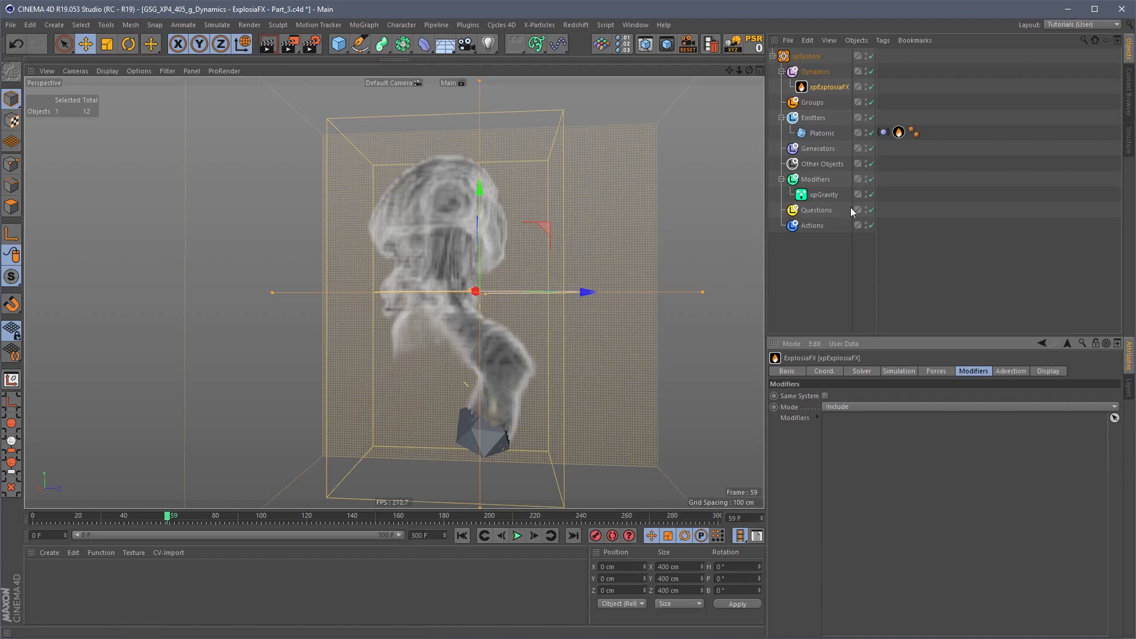
# Step: Delete xpGravity, then replay the simulation from the start to frame 60
pyautogui.click(824, 194)
pyautogui.press('Delete')
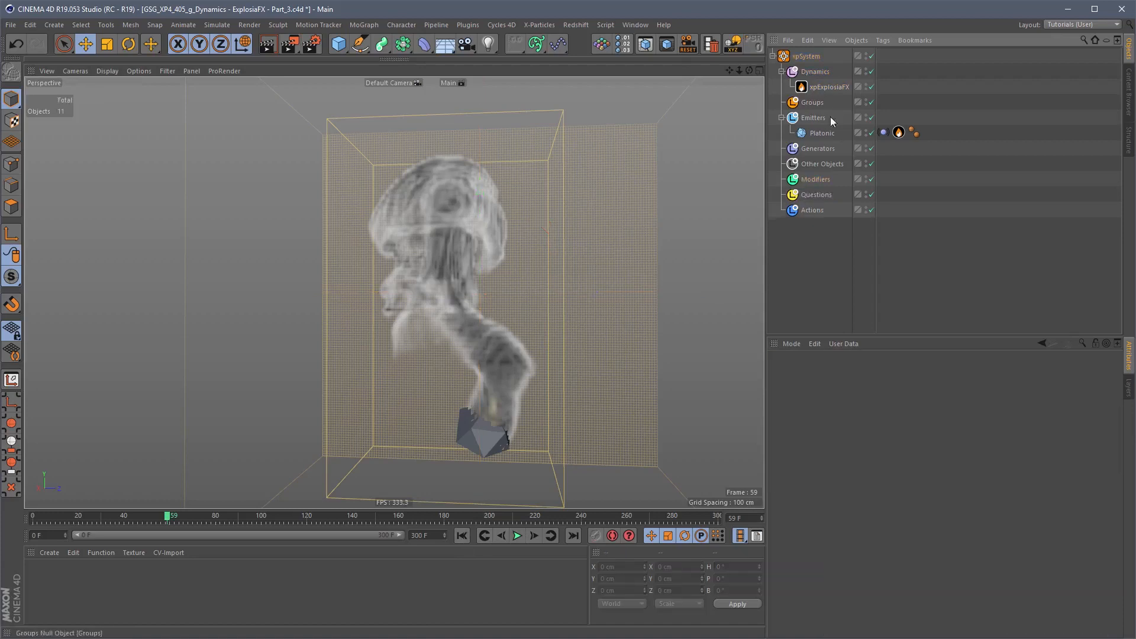
pyautogui.click(825, 133)
pyautogui.click(461, 536)
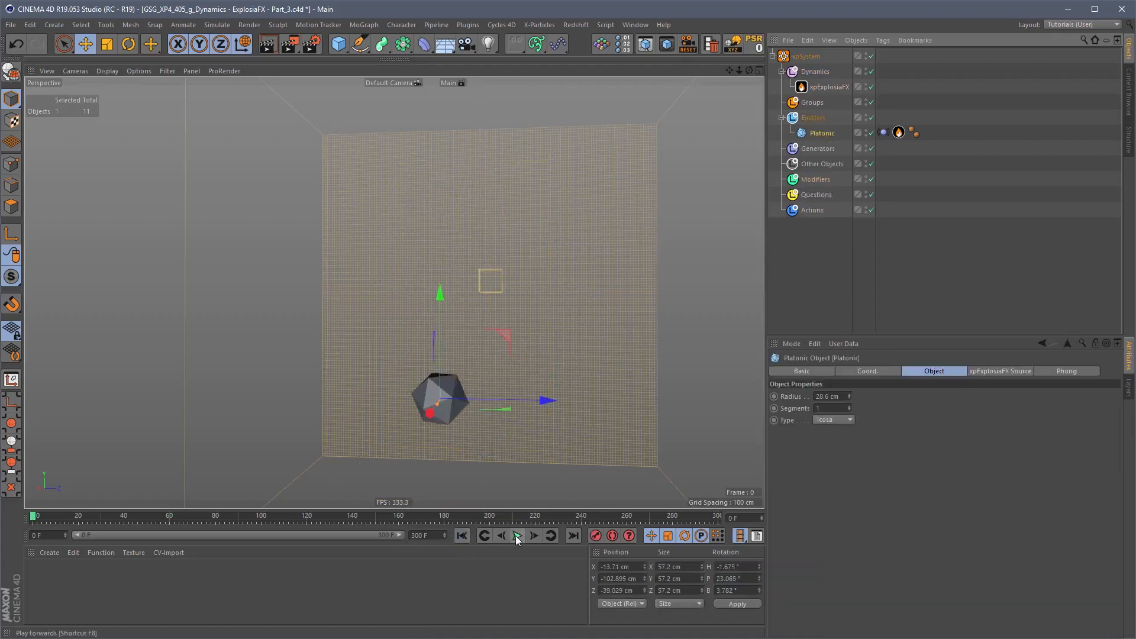
pyautogui.click(518, 536)
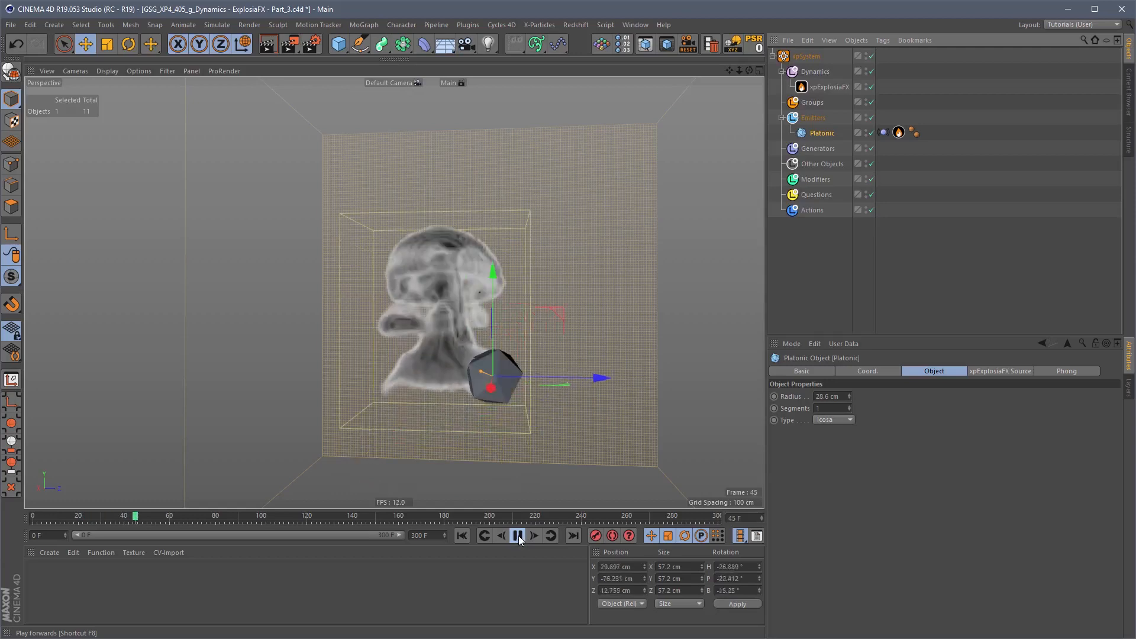
pyautogui.click(519, 536)
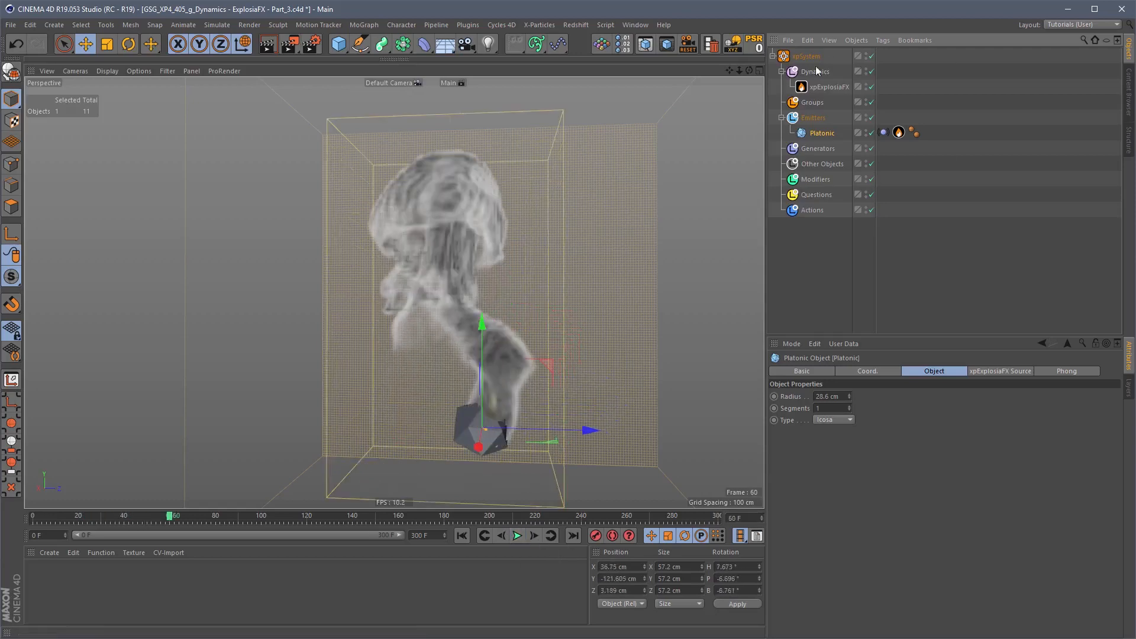
# Step: Set Fuel to 300% in Platonic's xpExplosiaFX Source tag and play the simulation from the start to frame 9
pyautogui.click(829, 87)
pyautogui.click(902, 374)
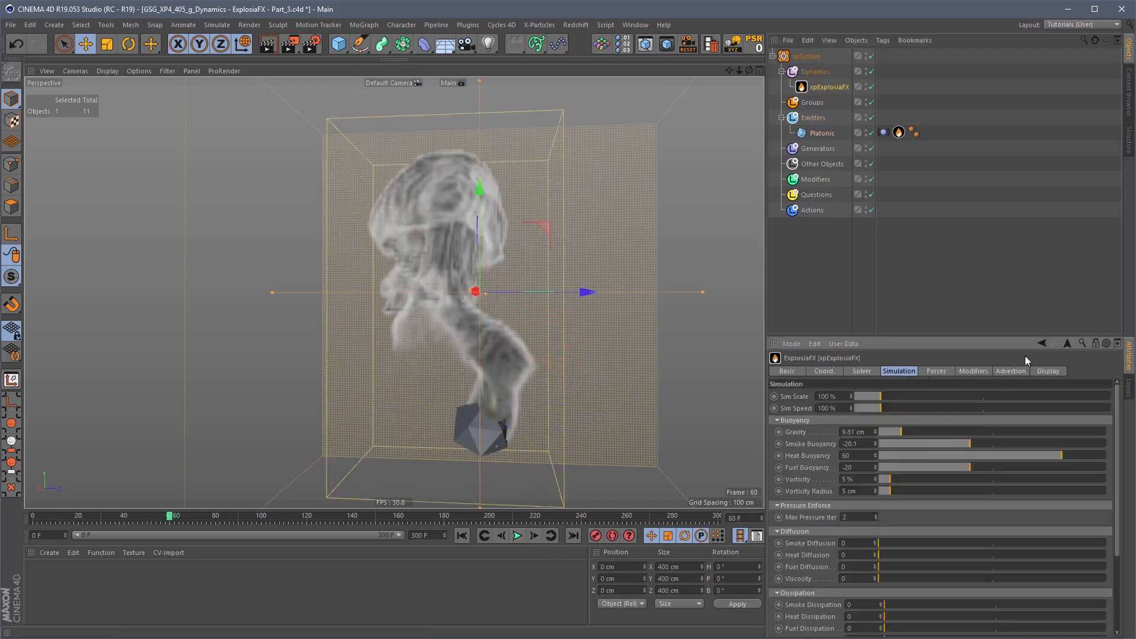
pyautogui.click(899, 133)
pyautogui.click(830, 419)
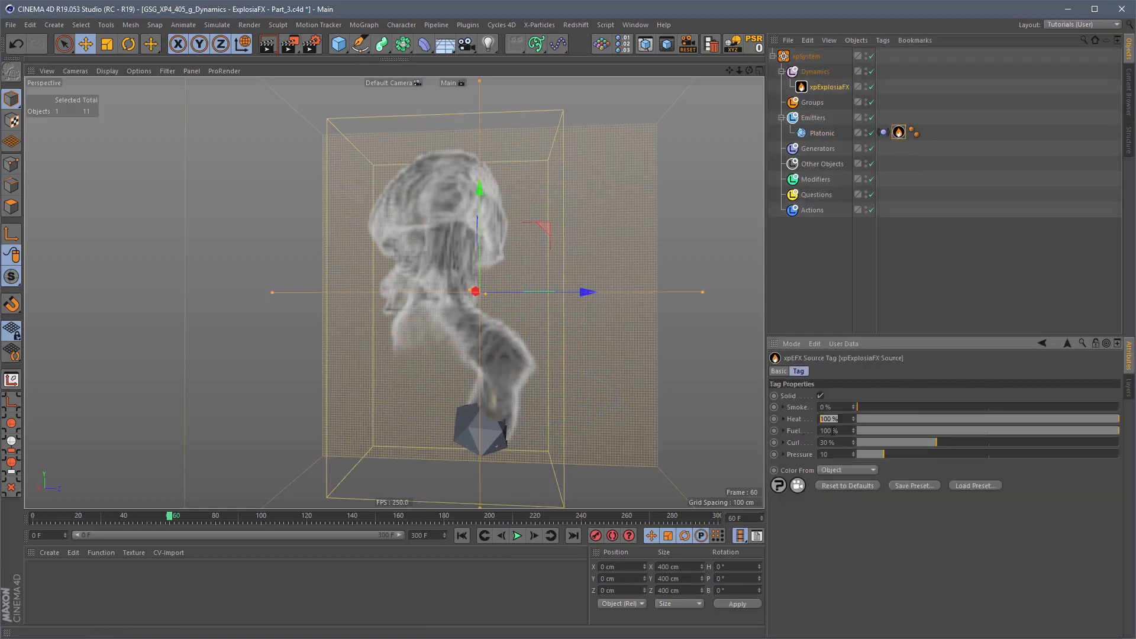
pyautogui.write('300')
pyautogui.press('Return')
pyautogui.click(462, 535)
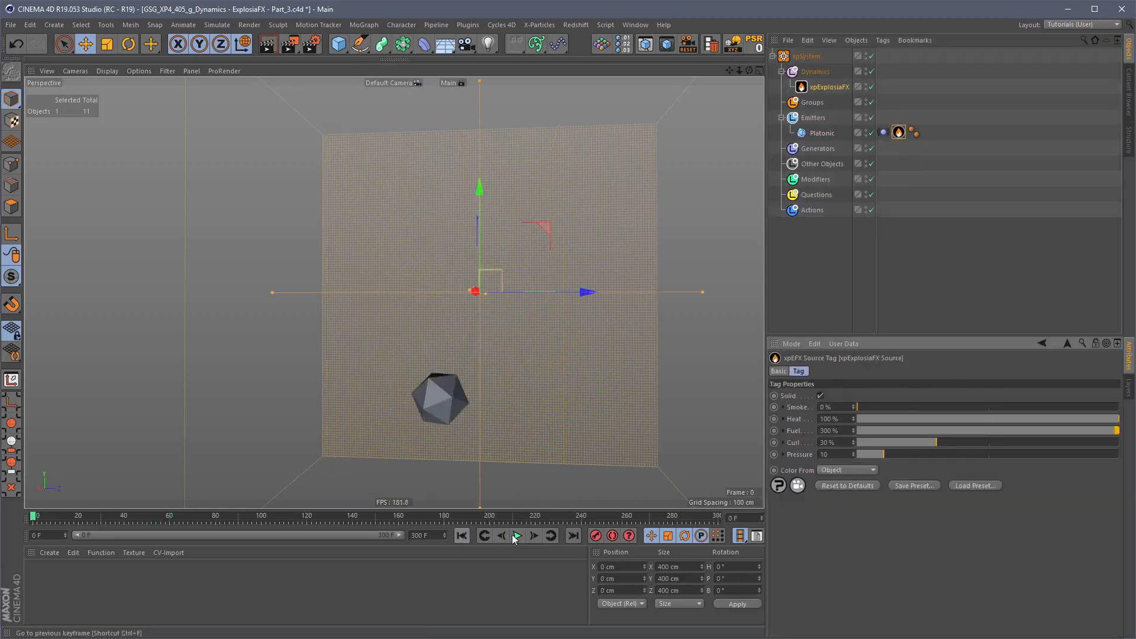
pyautogui.click(517, 535)
pyautogui.click(518, 536)
# Step: Set the source tag's Curl to 40% and replay the simulation from the start to frame 51
pyautogui.click(829, 442)
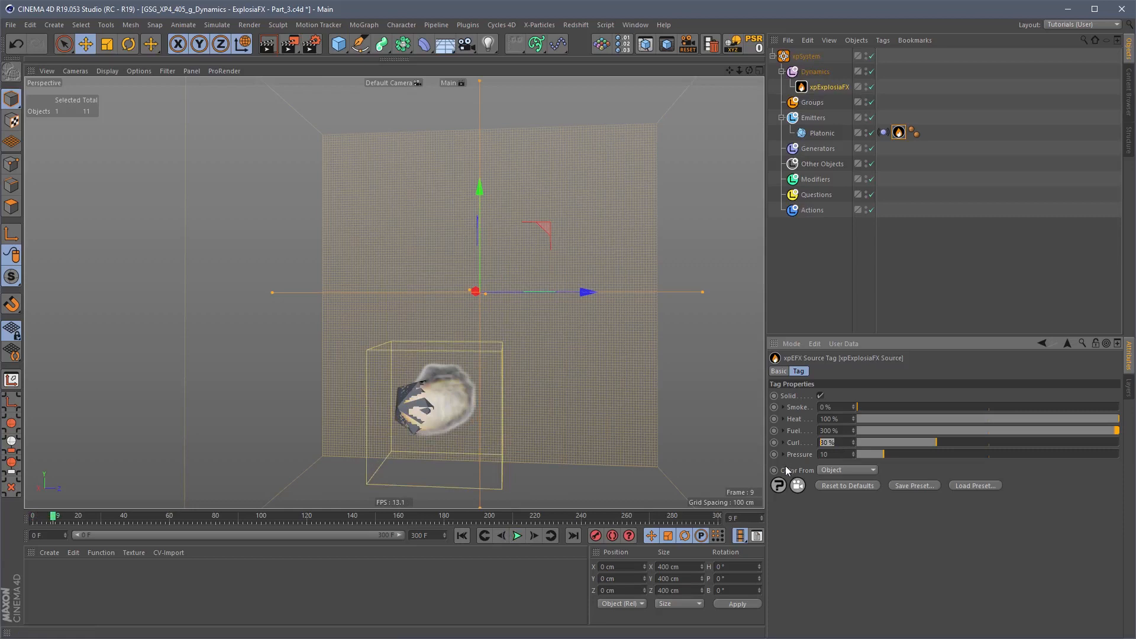
pyautogui.write('40')
pyautogui.press('Return')
pyautogui.click(462, 536)
pyautogui.click(517, 536)
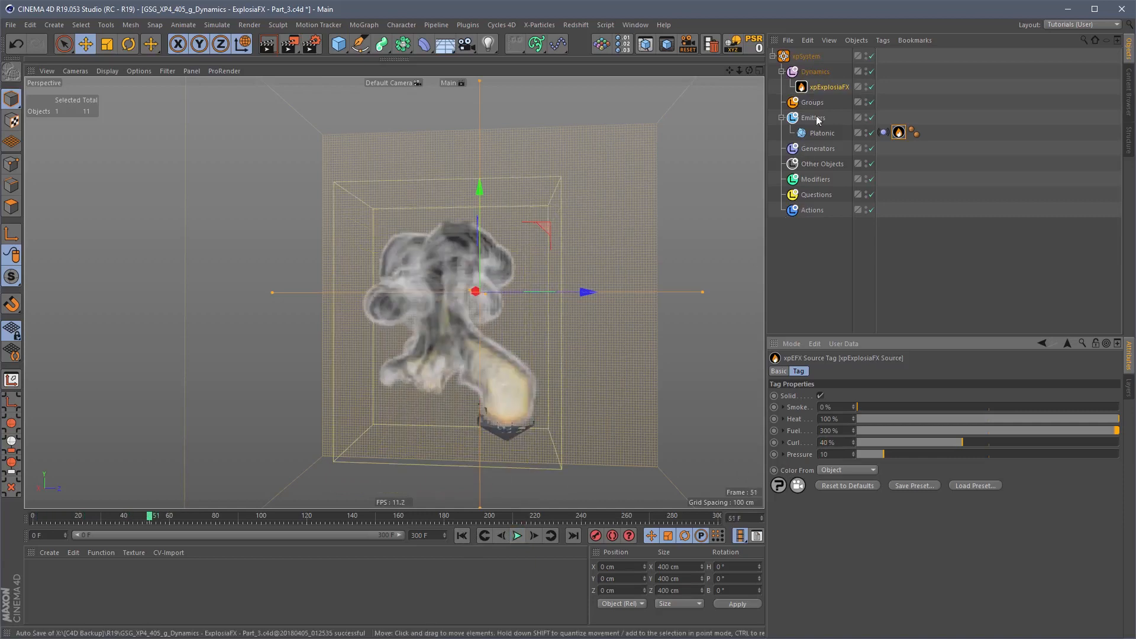
# Step: Set xpExplosiaFX's Vorticity to 20% and Vorticity Radius to 10 cm, and play the simulation to frame 58
pyautogui.click(830, 87)
pyautogui.click(855, 480)
pyautogui.write('20')
pyautogui.press('Return')
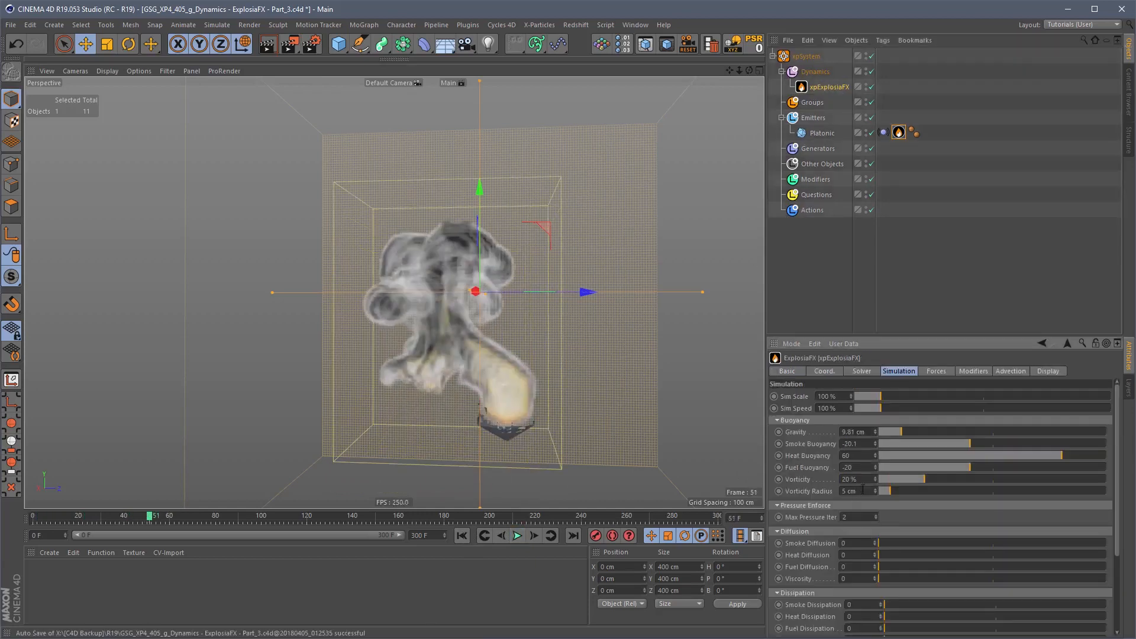
pyautogui.write('10')
pyautogui.press('Return')
pyautogui.click(517, 536)
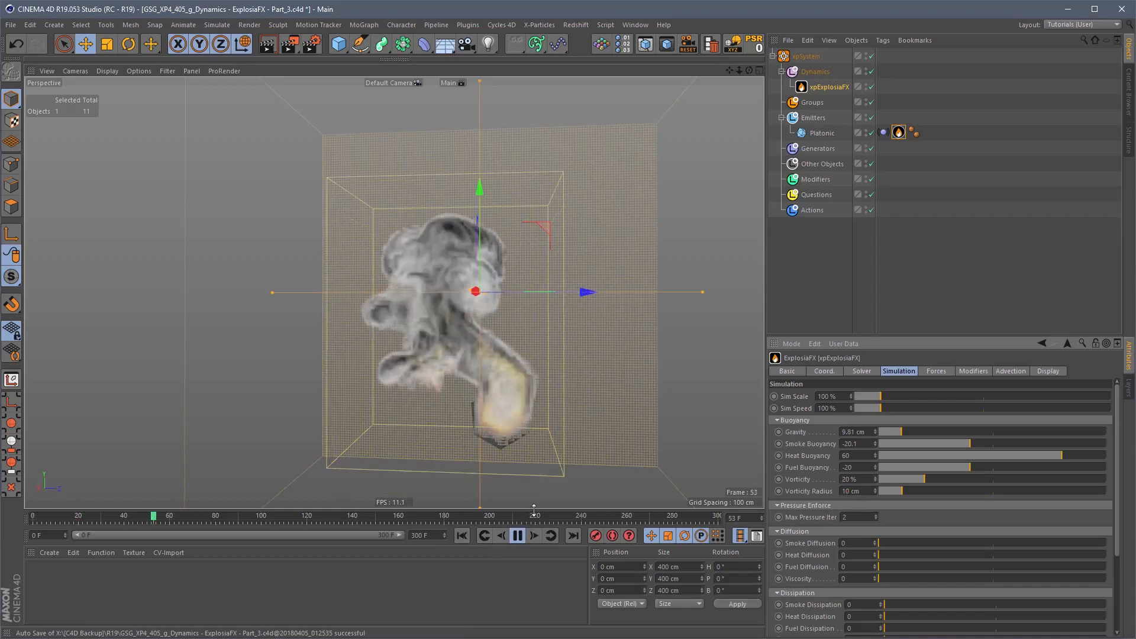
pyautogui.click(518, 535)
# Step: Reduce xpExplosiaFX's Voxel Size to 1.5 cm and replay the simulation from the start to frame 33
pyautogui.click(862, 372)
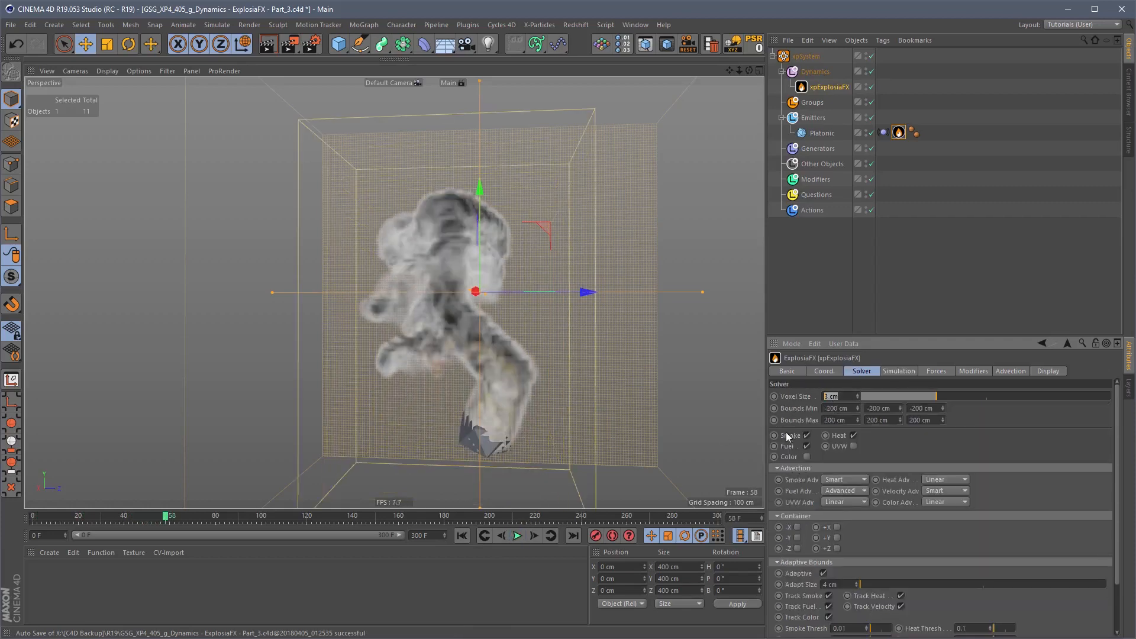
pyautogui.write('2')
pyautogui.press('Return')
pyautogui.doubleClick(841, 397)
pyautogui.write('1.5')
pyautogui.press('Return')
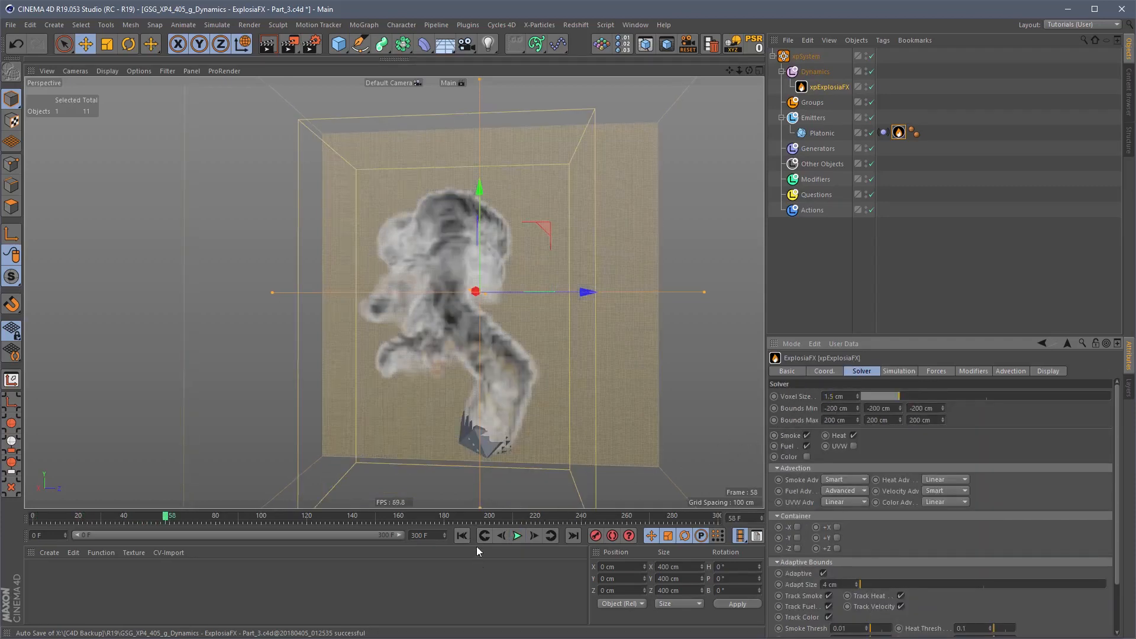
pyautogui.click(463, 536)
pyautogui.click(520, 538)
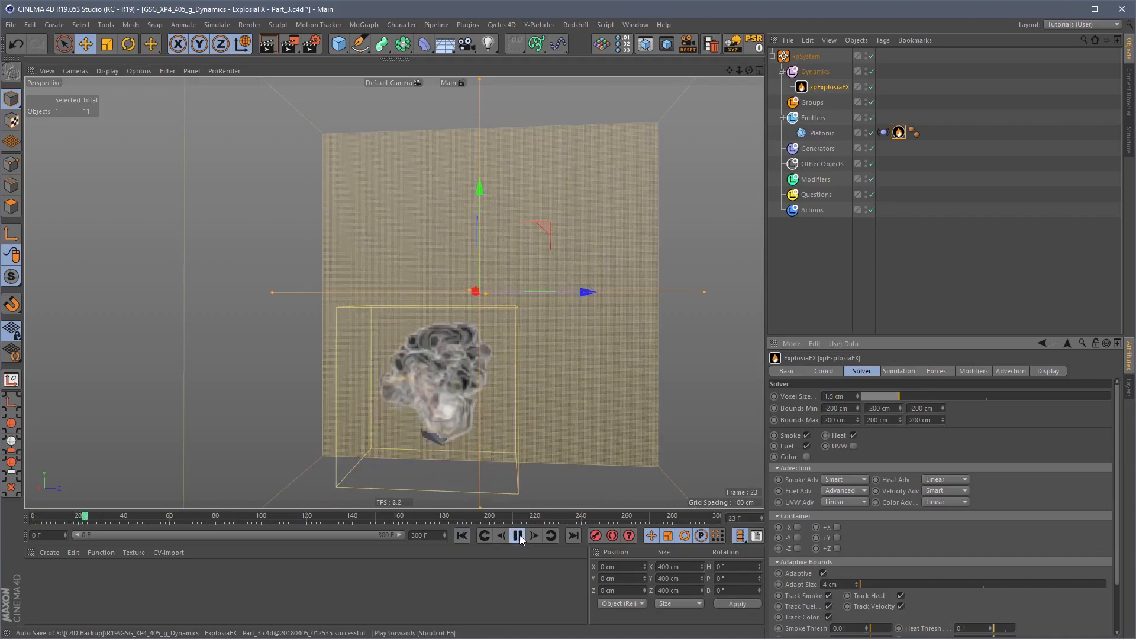
pyautogui.click(519, 536)
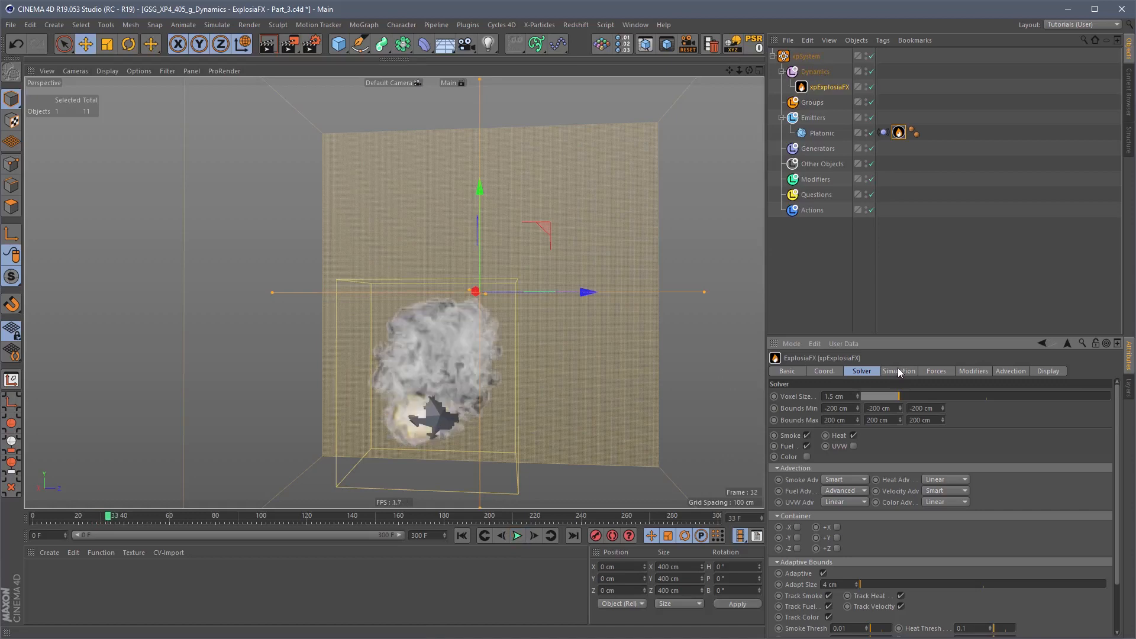
# Step: Lower xpExplosiaFX's Vorticity to 10% and replay the simulation from the start to frame 39
pyautogui.click(900, 372)
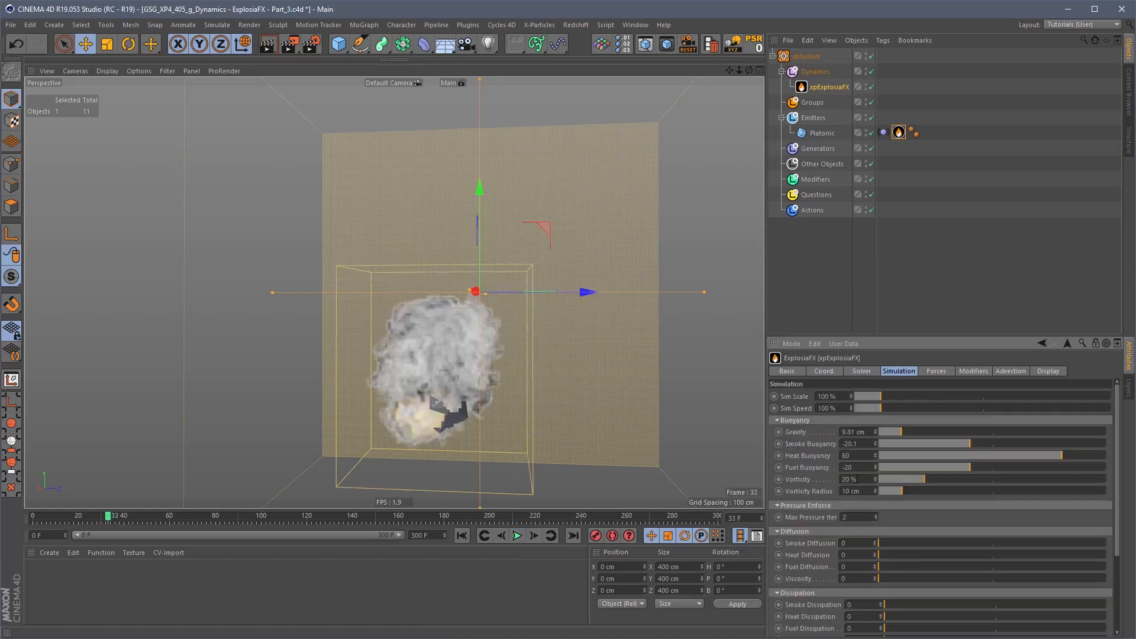
pyautogui.write('10')
pyautogui.press('Return')
pyautogui.click(462, 535)
pyautogui.click(518, 535)
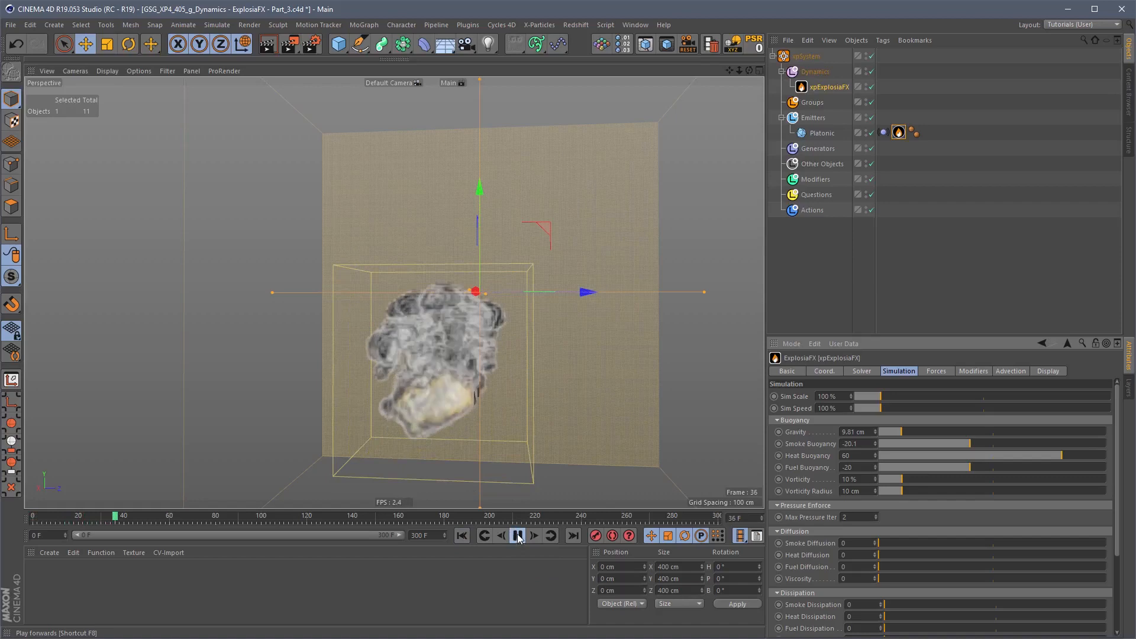
pyautogui.click(517, 537)
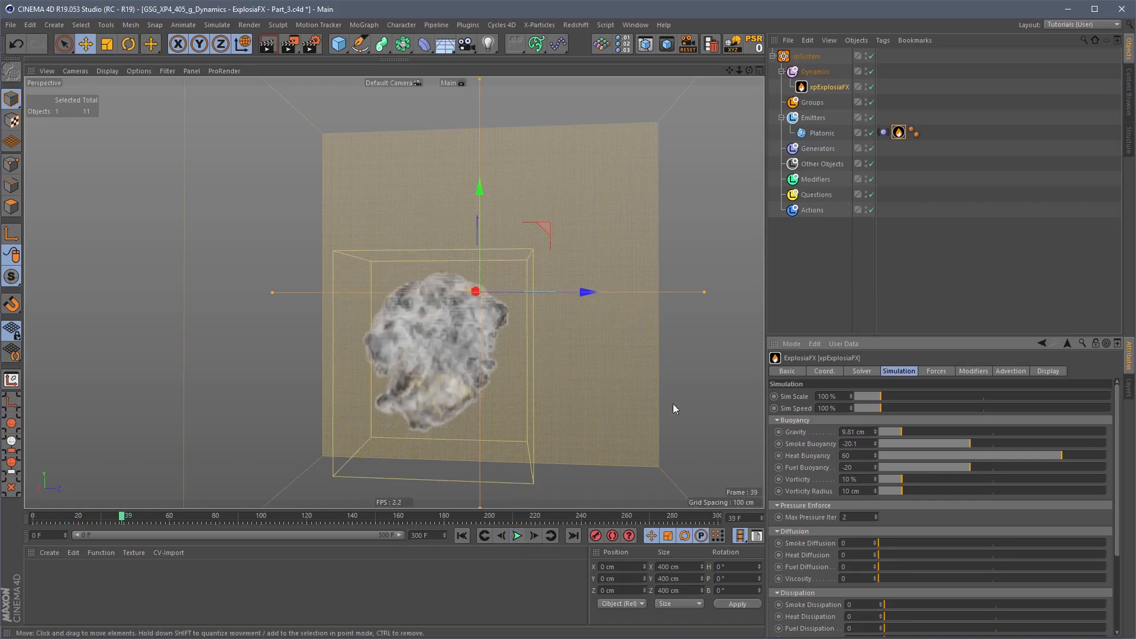
# Step: Set xpExplosiaFX's Vorticity to 5% and Vorticity Radius to 3 cm, and replay the simulation from the start to frame 30
pyautogui.click(853, 480)
pyautogui.write('5')
pyautogui.press('Tab')
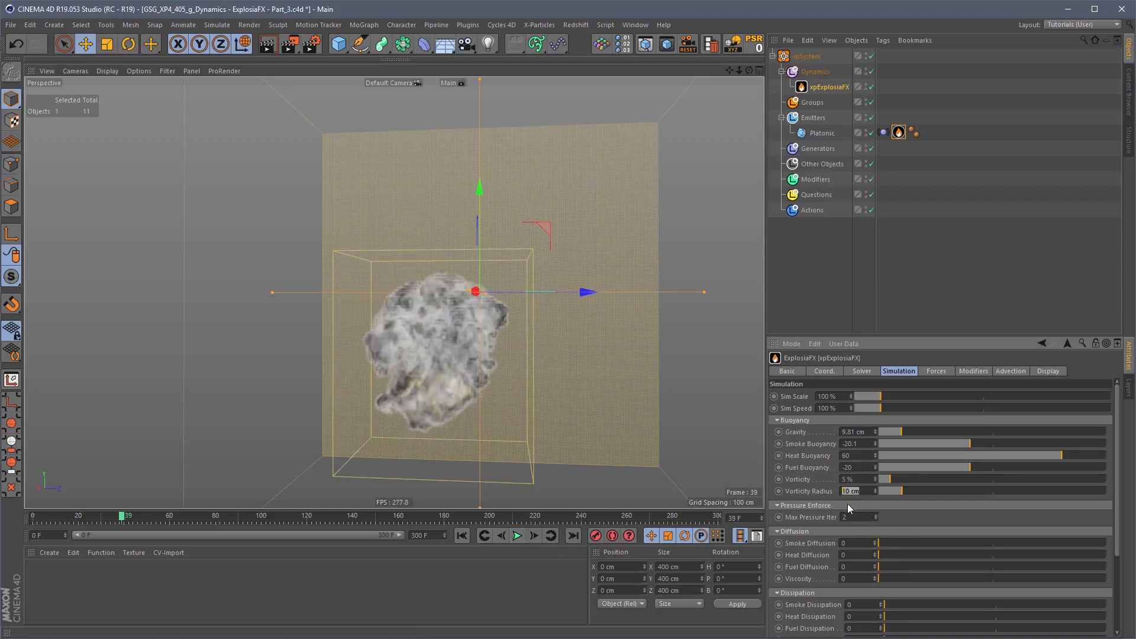
pyautogui.write('3')
pyautogui.press('Return')
pyautogui.click(462, 536)
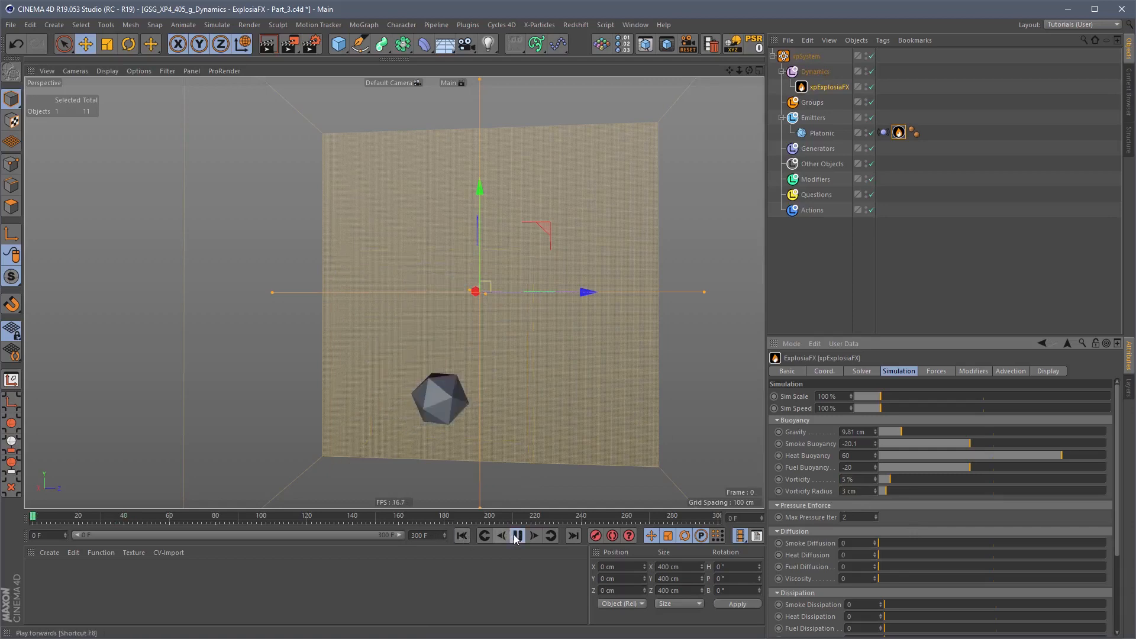
pyautogui.click(516, 537)
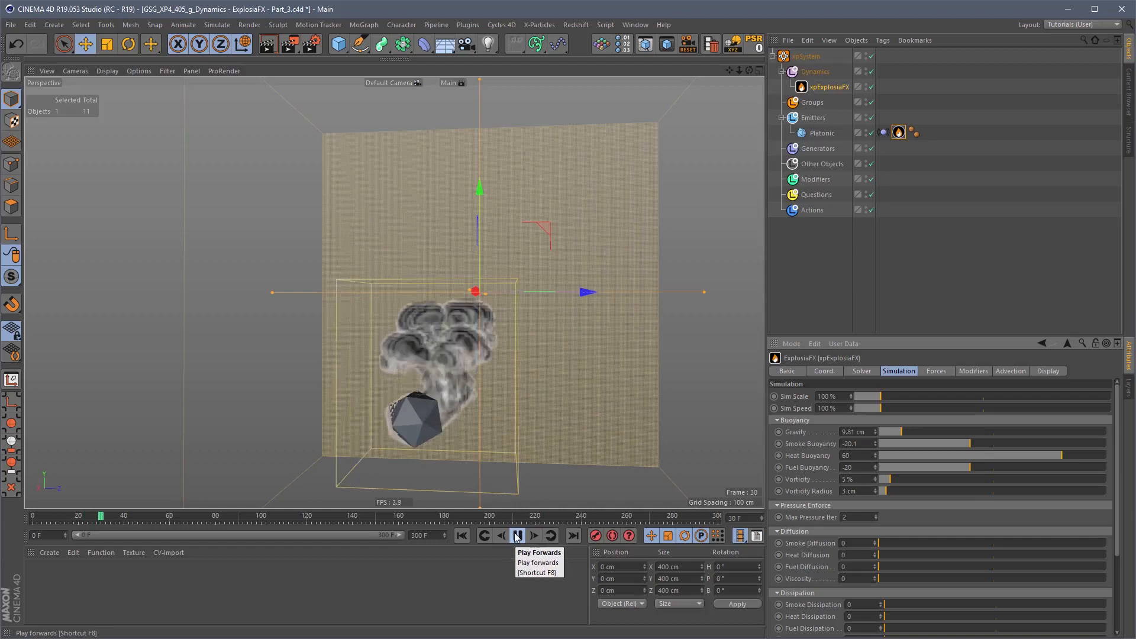
pyautogui.click(517, 537)
# Step: Rewind the timeline to frame 0 and set its end to frame 100
pyautogui.click(462, 537)
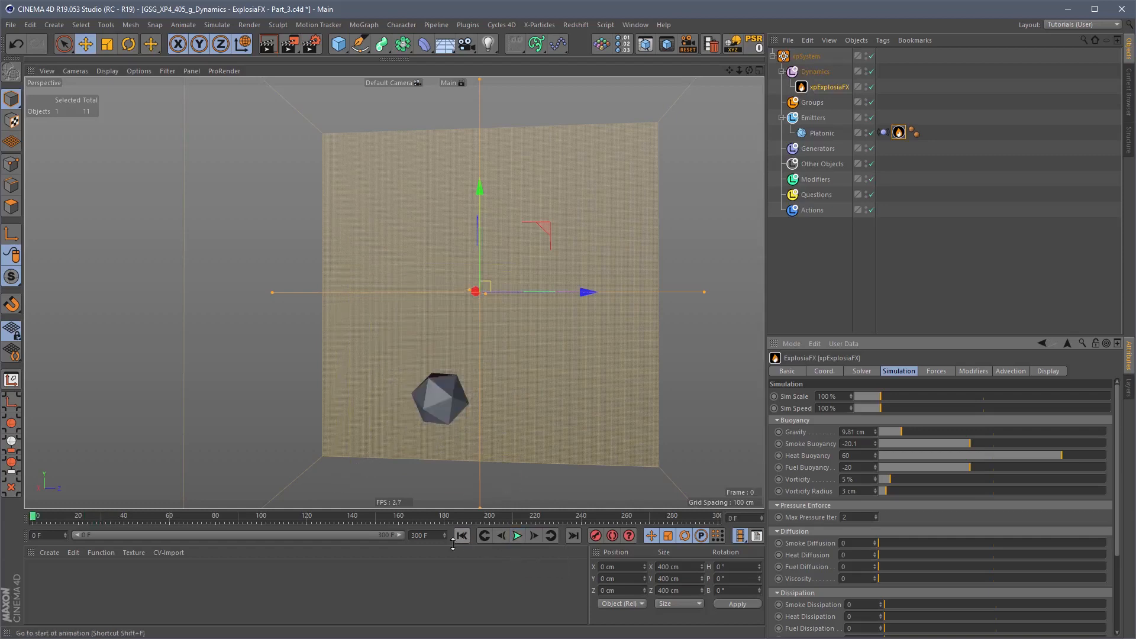
pyautogui.moveTo(431, 536); pyautogui.dragTo(414, 557)
pyautogui.write('100')
pyautogui.press('Return')
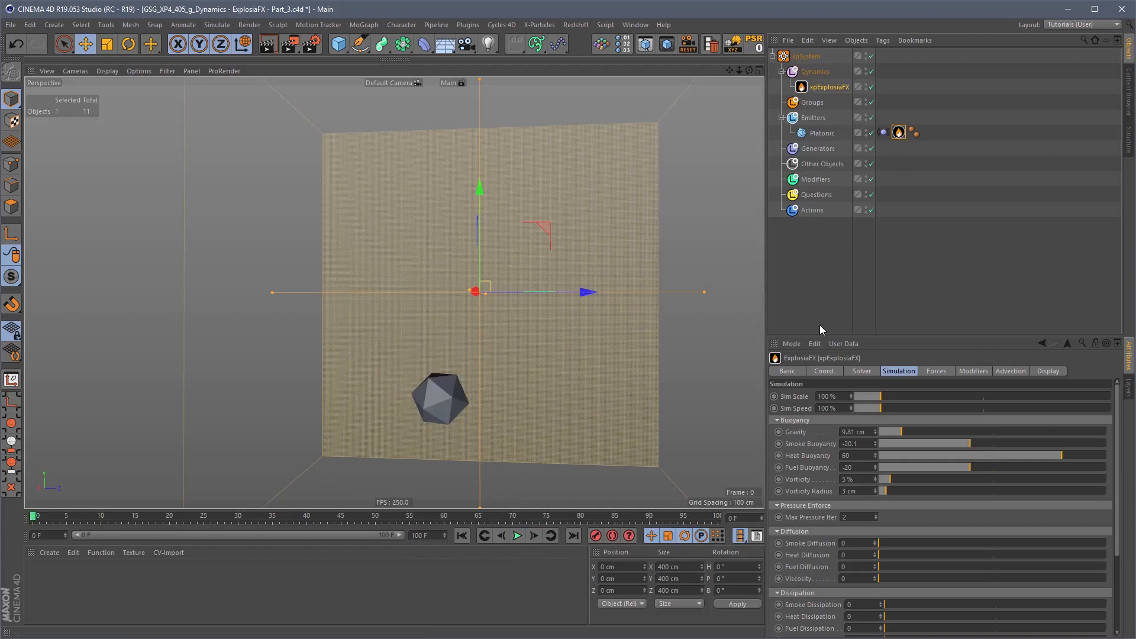
# Step: Add an X-Particles Cache Object to the Other Objects folder
pyautogui.click(822, 164)
pyautogui.click(875, 419)
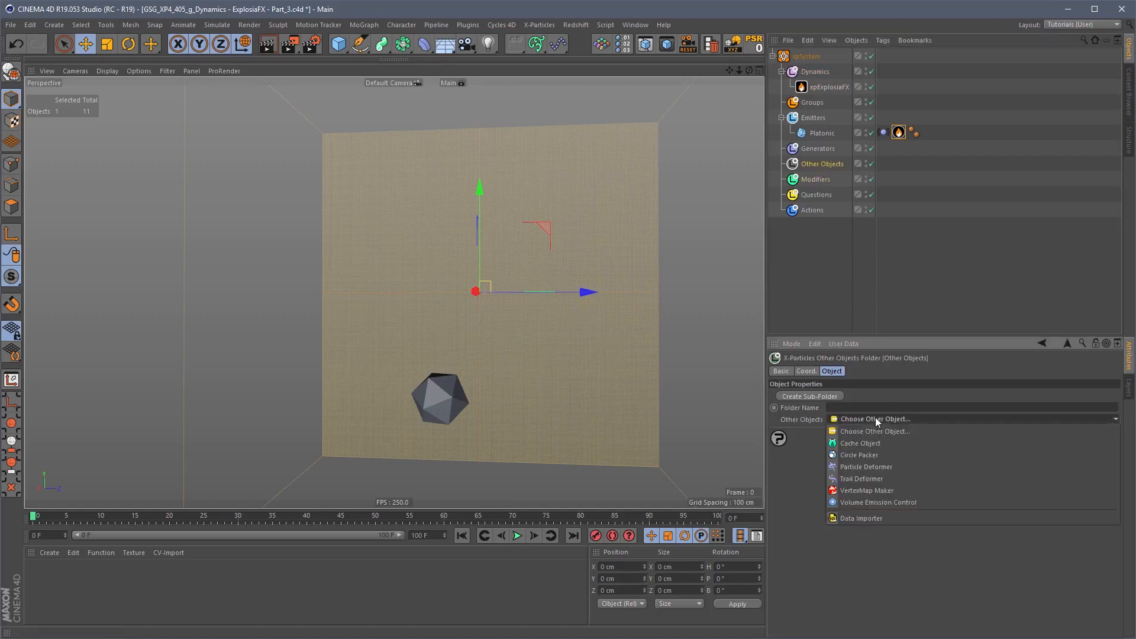
pyautogui.click(853, 443)
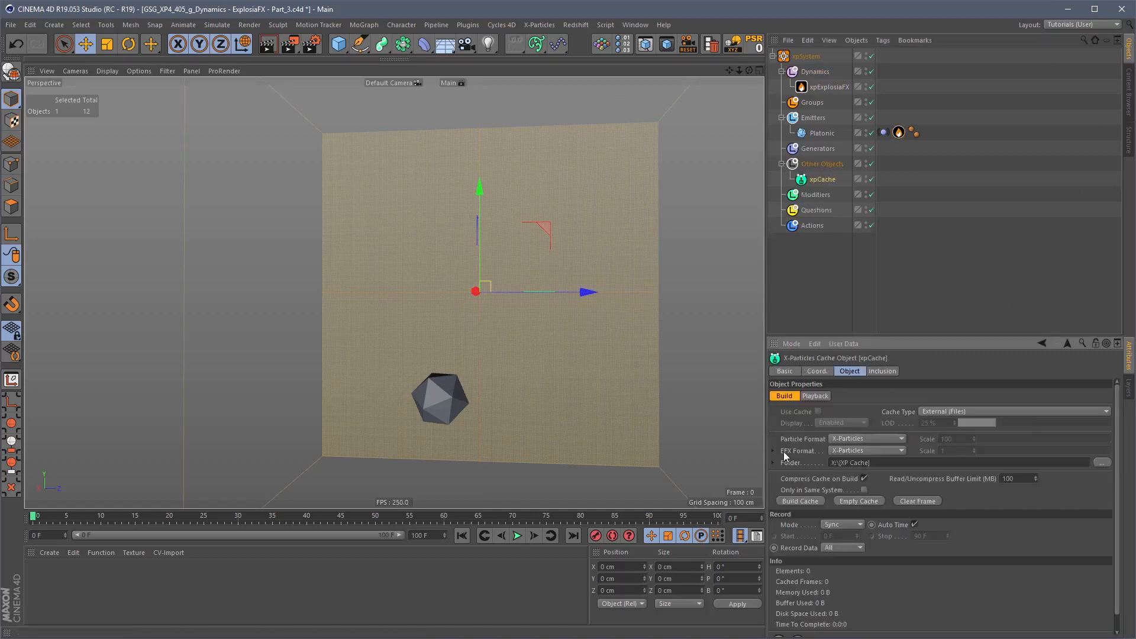
# Step: Set xpCache's EFX Format to OpenVDB and expand the format's channel options
pyautogui.click(772, 451)
pyautogui.click(774, 451)
pyautogui.click(845, 449)
pyautogui.click(842, 475)
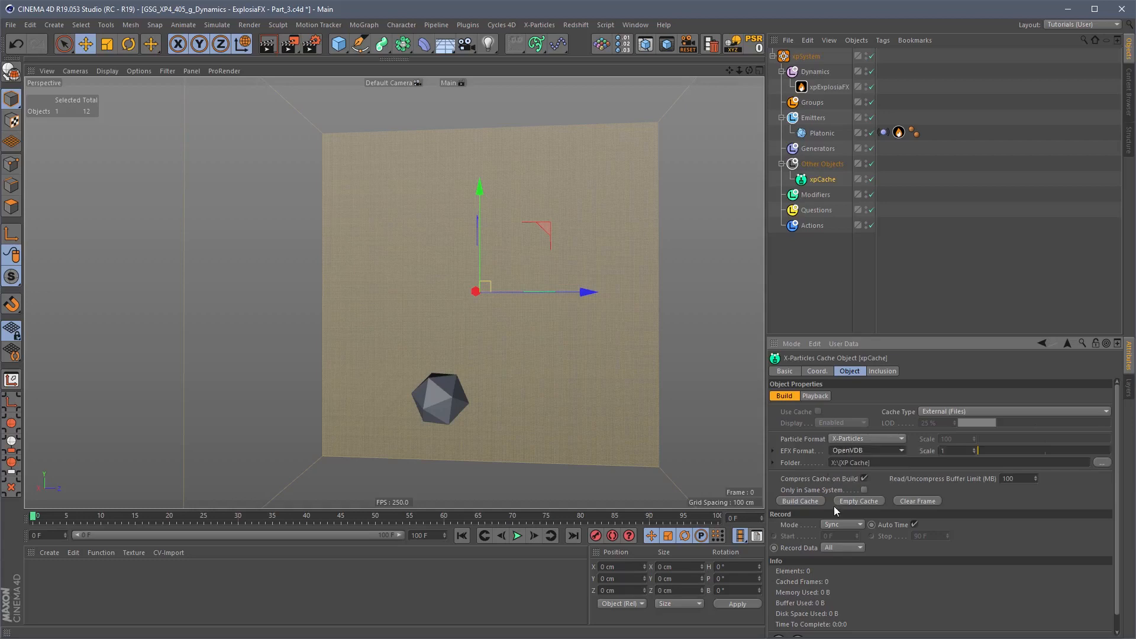
pyautogui.click(772, 451)
pyautogui.scroll(-3, 881, 421)
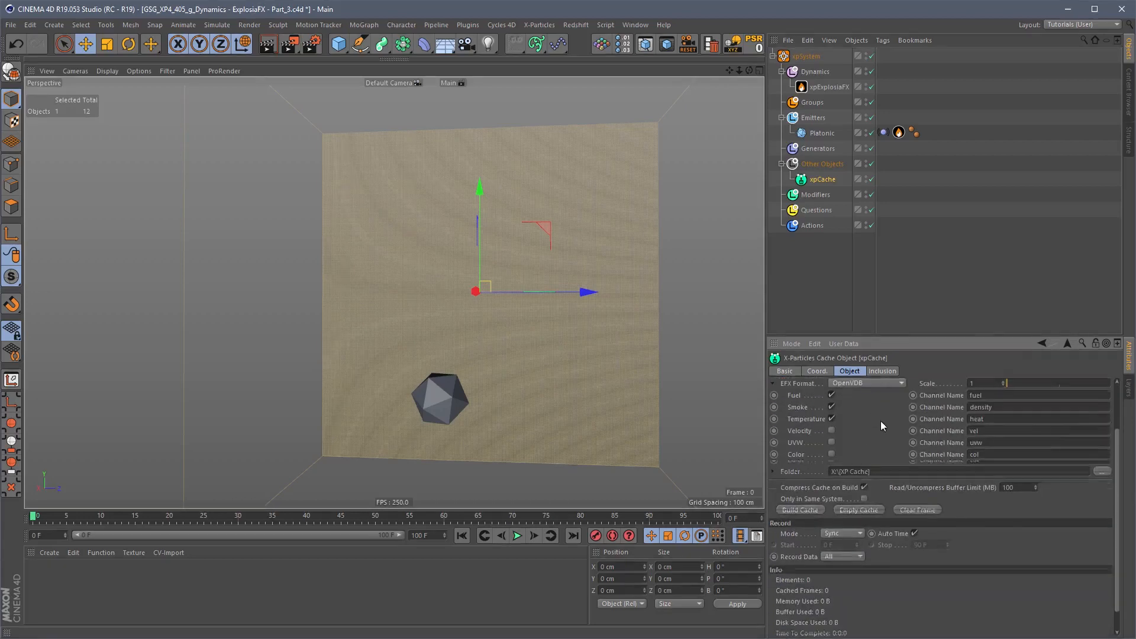
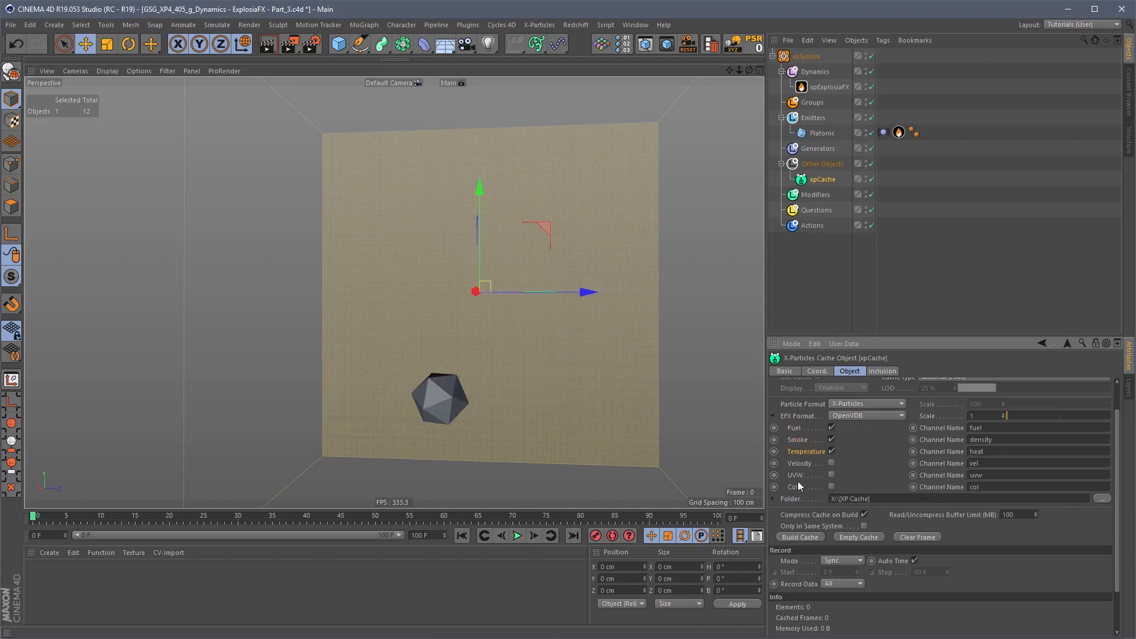
# Step: Collapse xpCache's channel options, build the OpenVDB cache, and deselect the cache object
pyautogui.click(793, 418)
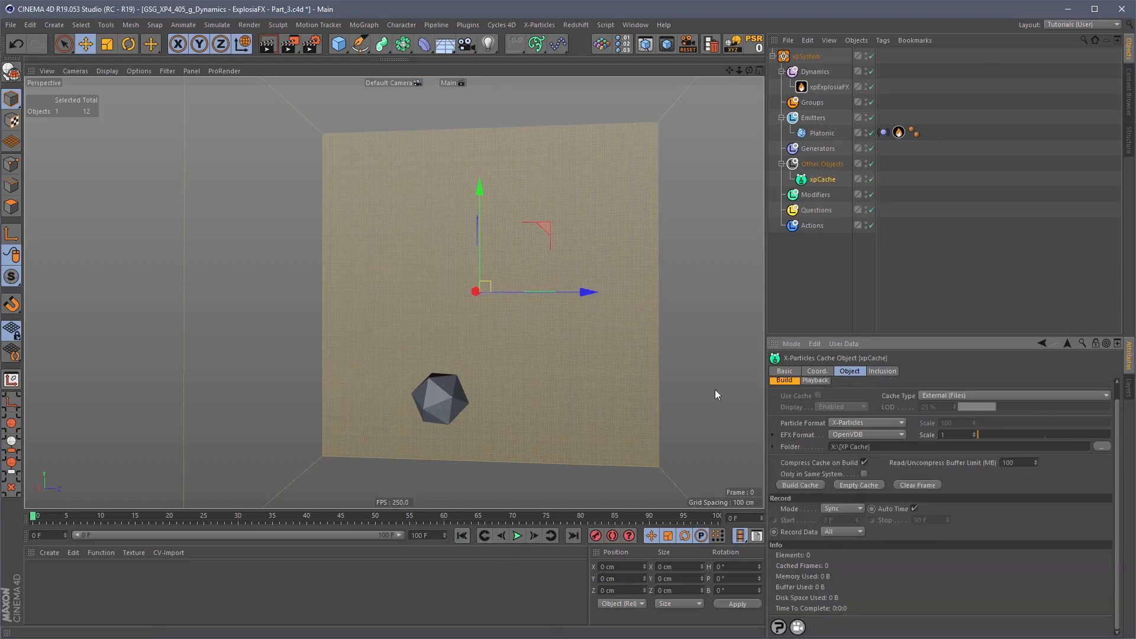
pyautogui.click(801, 486)
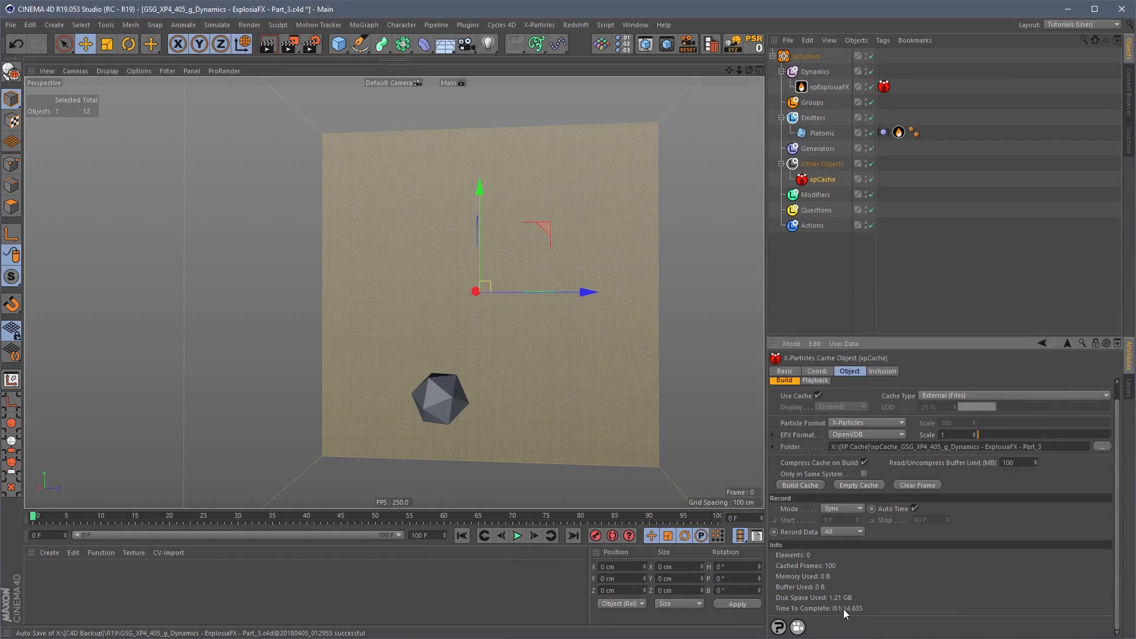
pyautogui.click(985, 160)
# Step: Scrub and play through the cached smoke, stopping at frame 46
pyautogui.moveTo(44, 516); pyautogui.dragTo(541, 520)
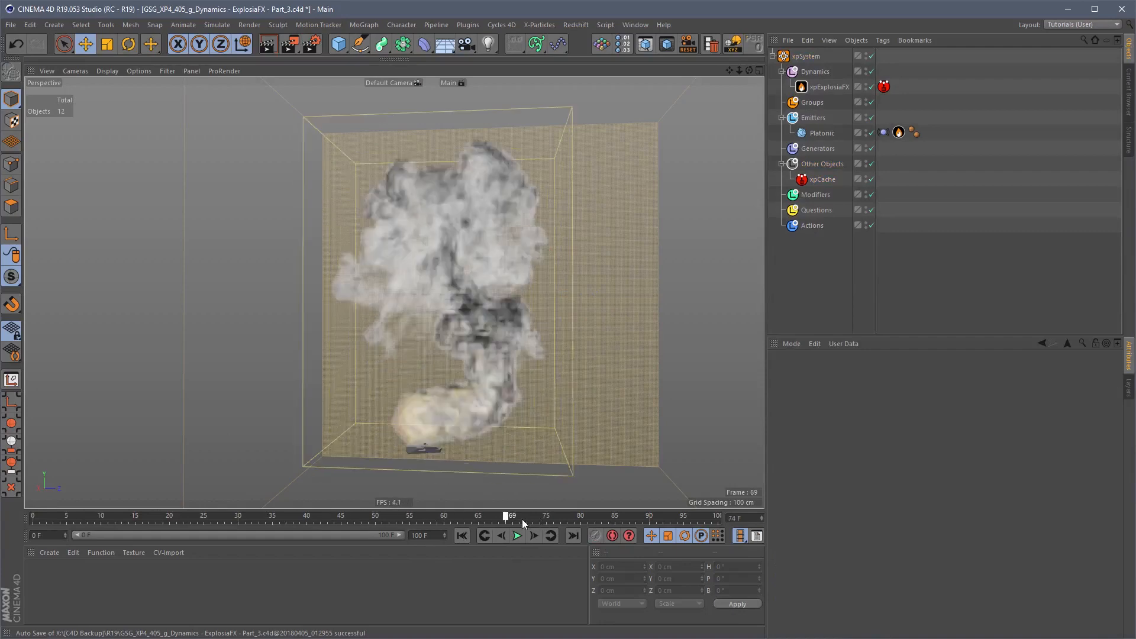
pyautogui.press('F8')
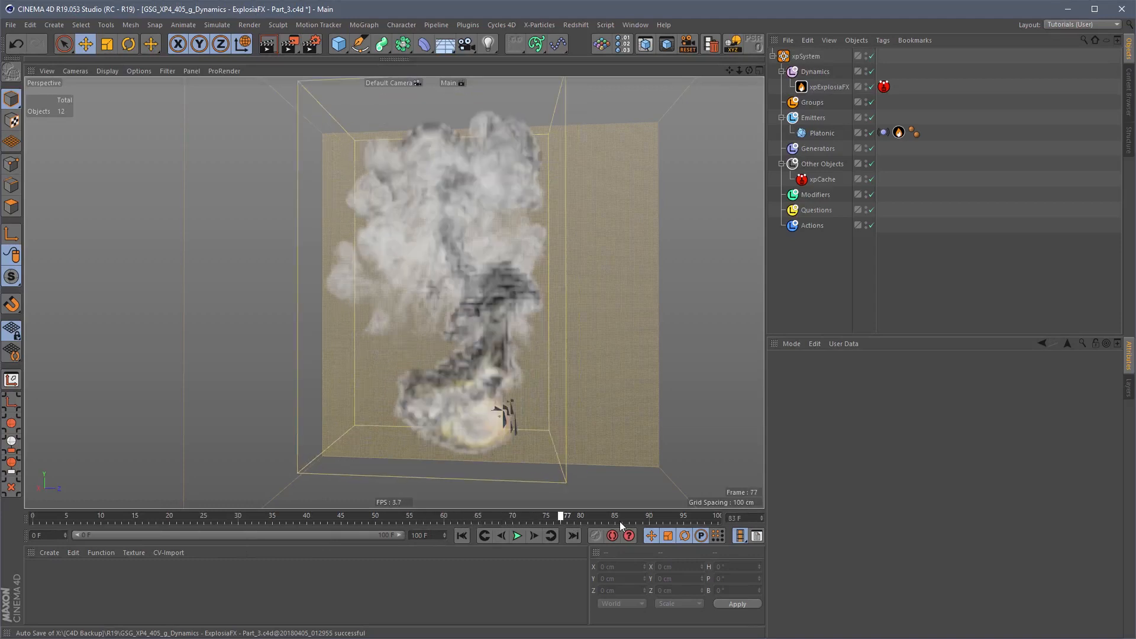
pyautogui.click(345, 520)
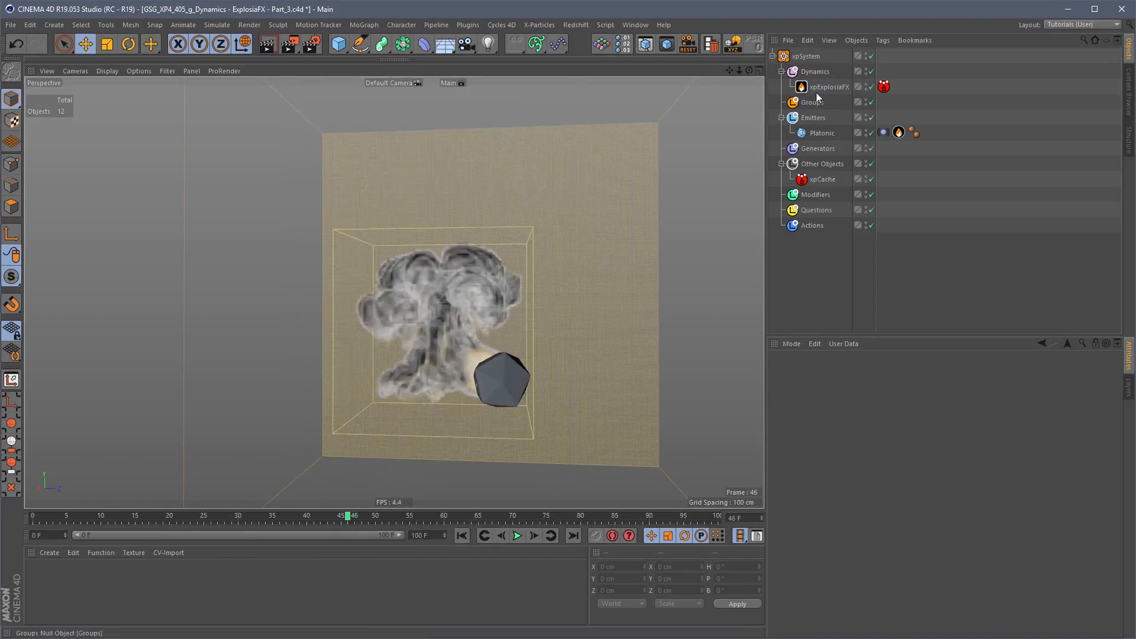
# Step: Set xpExplosiaFX's display Resolution to 256 and scrub the cached smoke to frame 68
pyautogui.click(830, 86)
pyautogui.click(1049, 371)
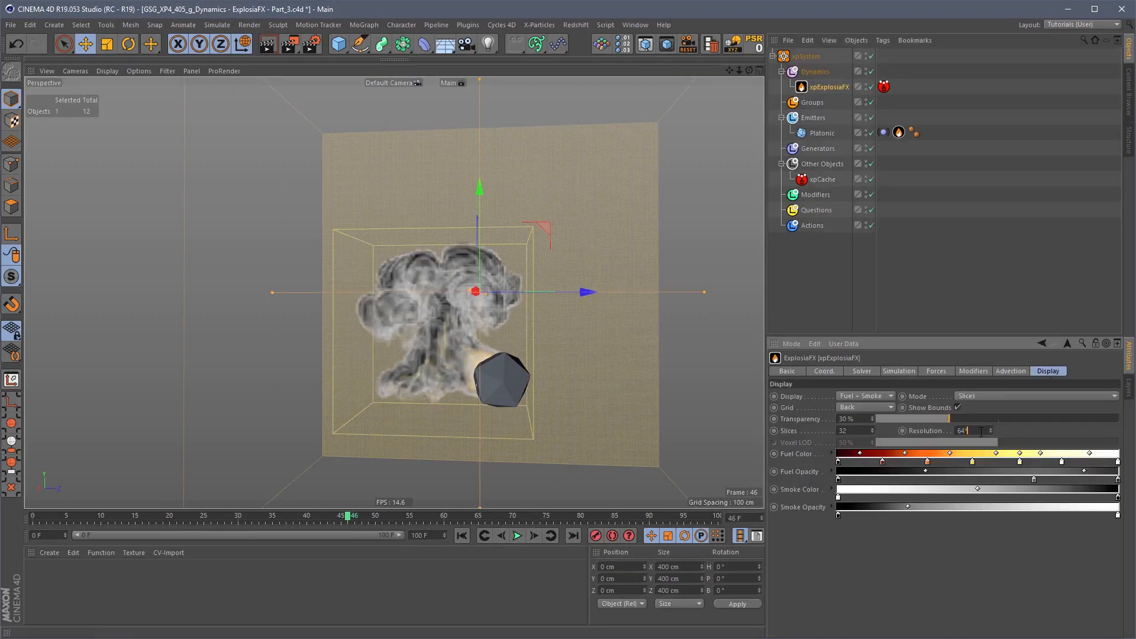
pyautogui.write('256')
pyautogui.press('Return')
pyautogui.click(1025, 237)
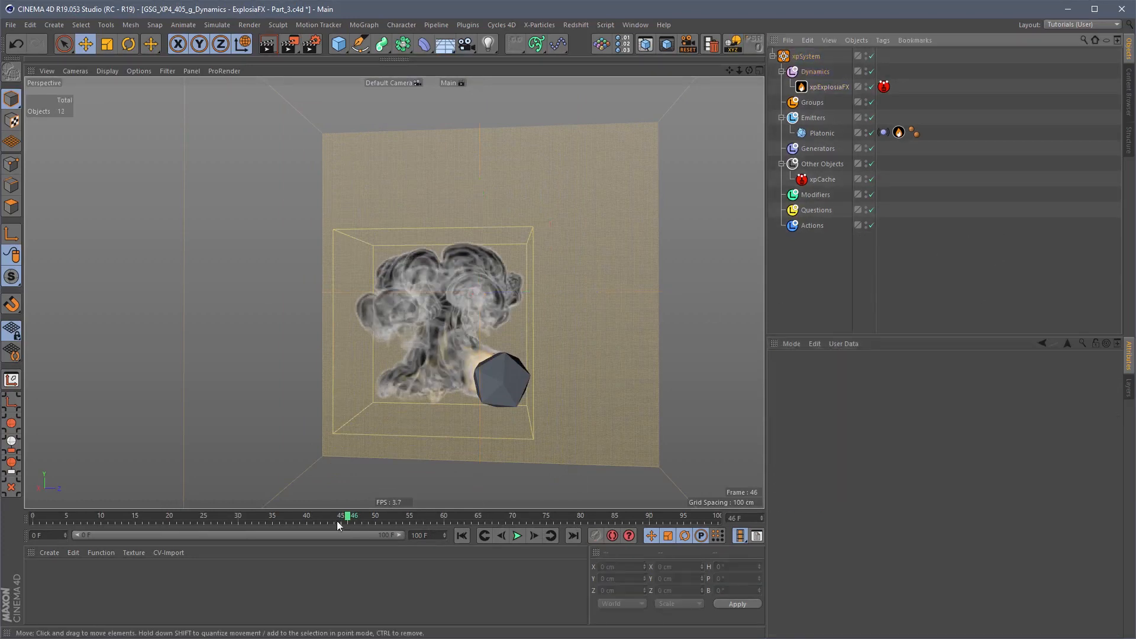
pyautogui.moveTo(336, 521); pyautogui.dragTo(503, 517)
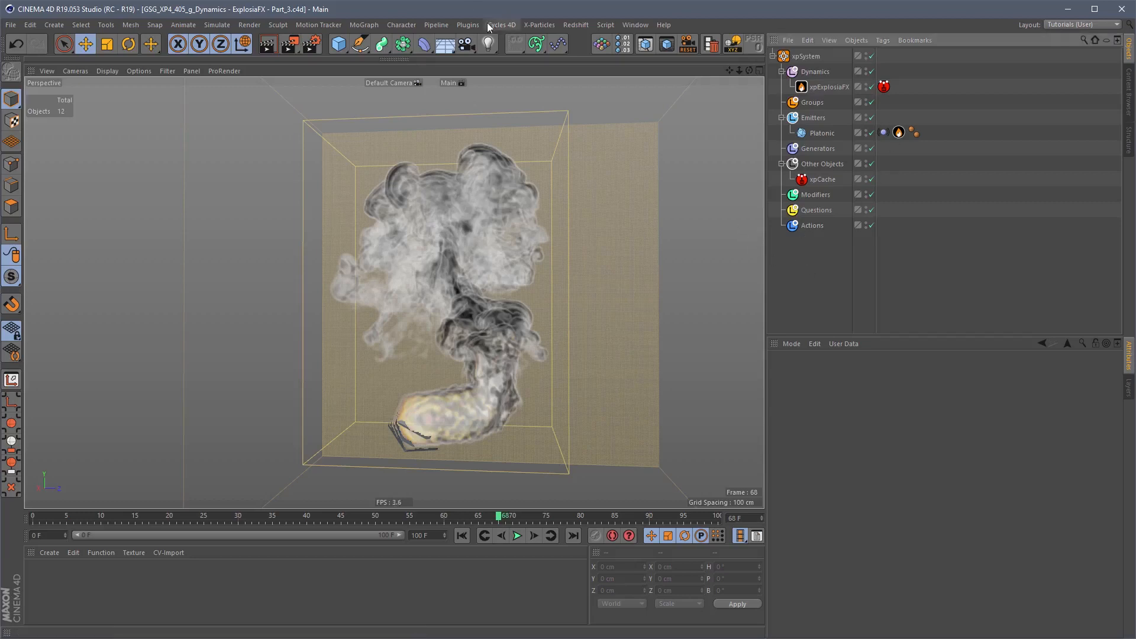
# Step: Open the Redshift RenderView and reposition its window over the viewport
pyautogui.click(576, 24)
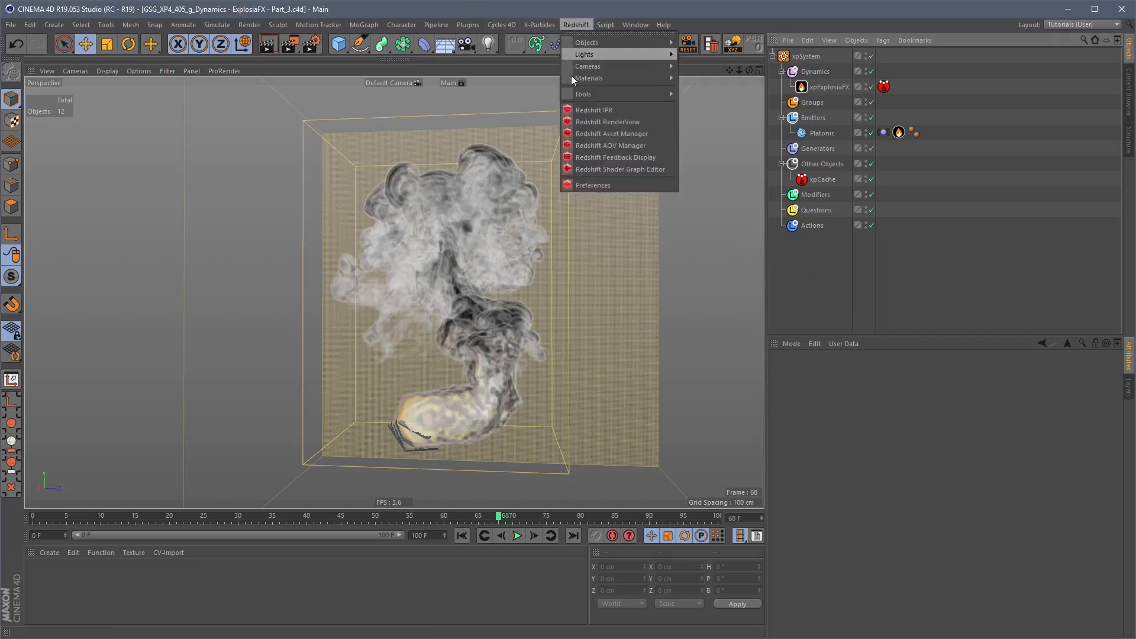
pyautogui.click(604, 123)
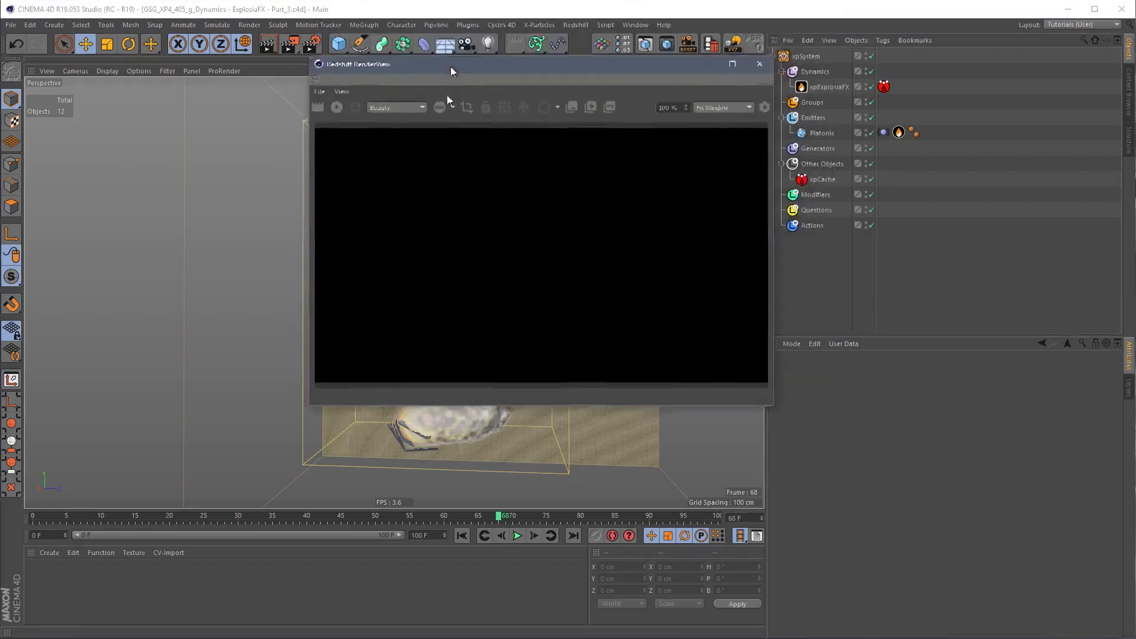
pyautogui.moveTo(438, 95); pyautogui.dragTo(432, 92)
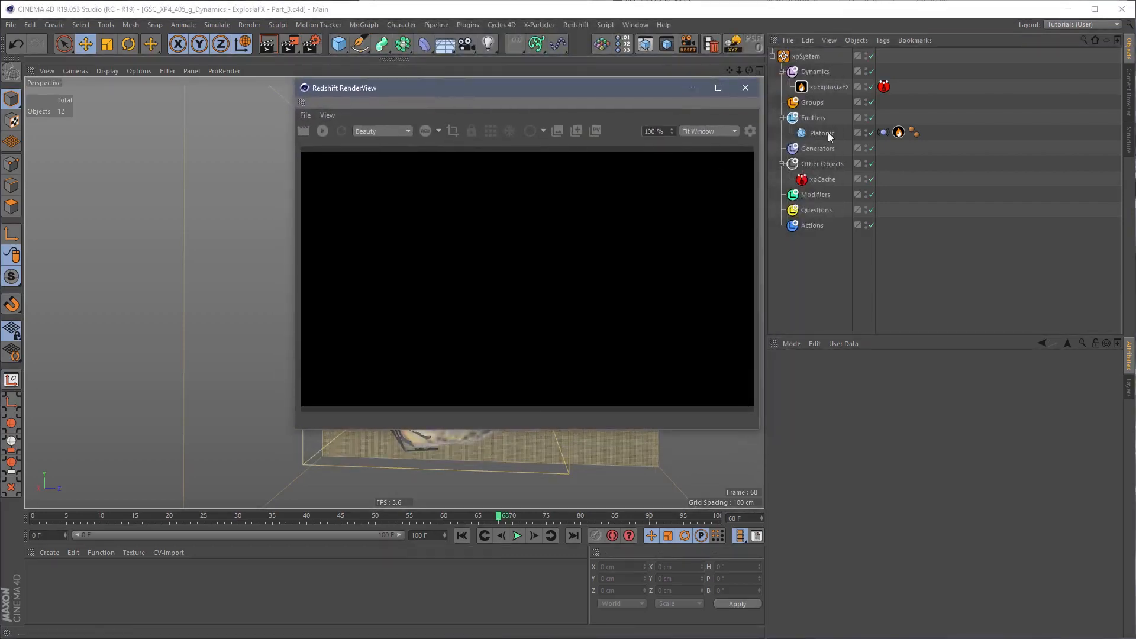
# Step: Check xpCache's folder path, then disable xpSystem and collapse its hierarchy
pyautogui.click(819, 180)
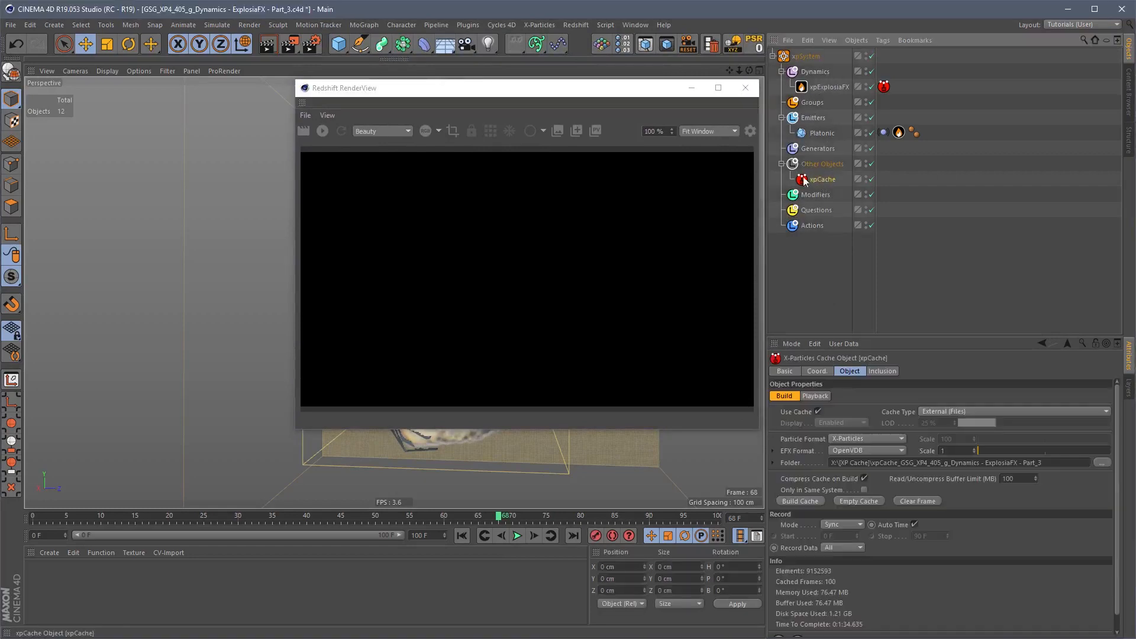
pyautogui.moveTo(1060, 463); pyautogui.dragTo(818, 468)
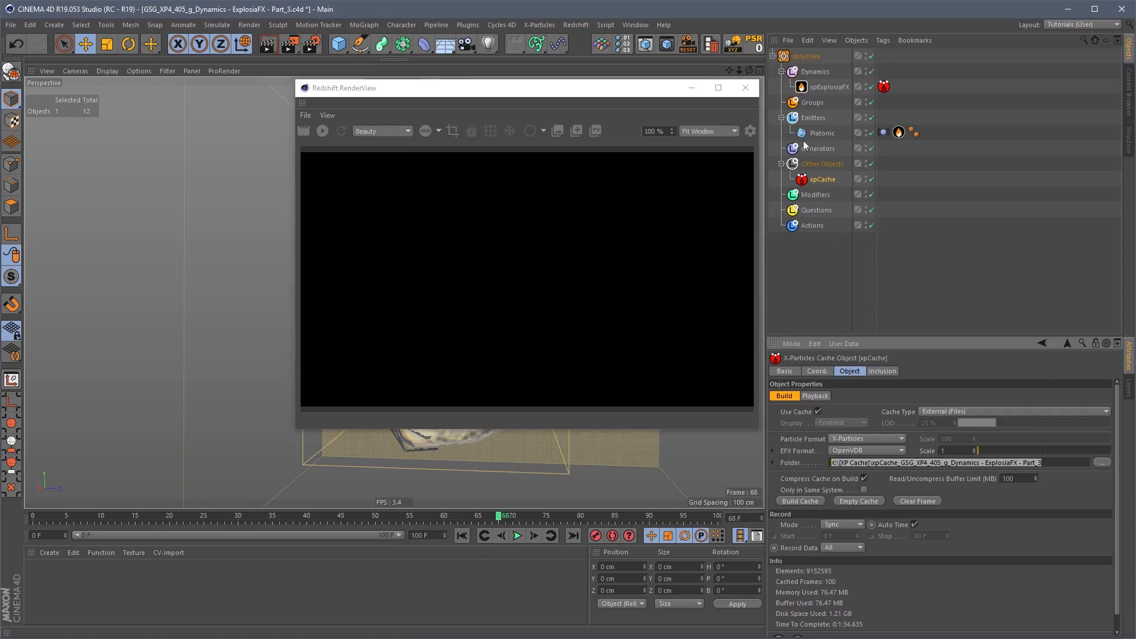
pyautogui.click(871, 56)
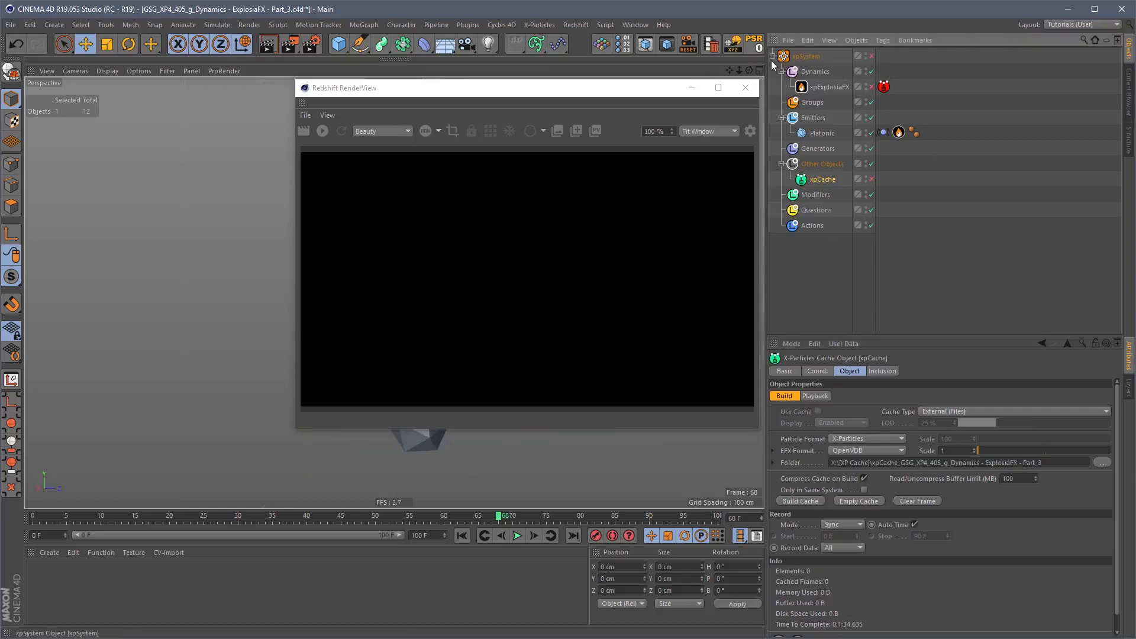
pyautogui.click(773, 55)
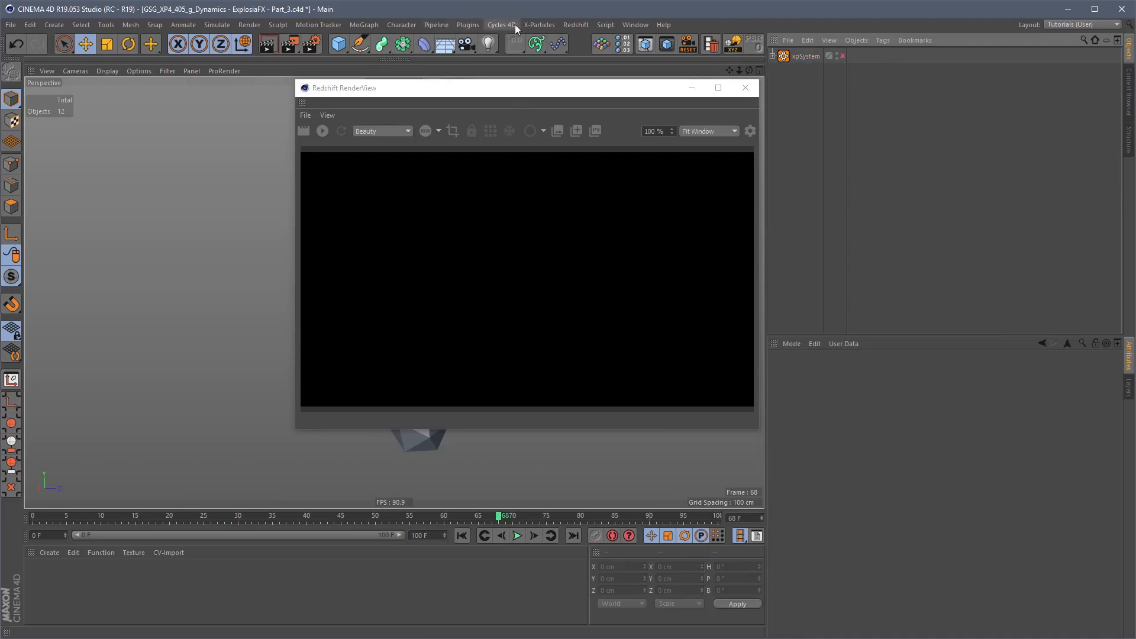
# Step: Add a Redshift Volume object to the scene
pyautogui.click(568, 24)
pyautogui.moveTo(619, 44)
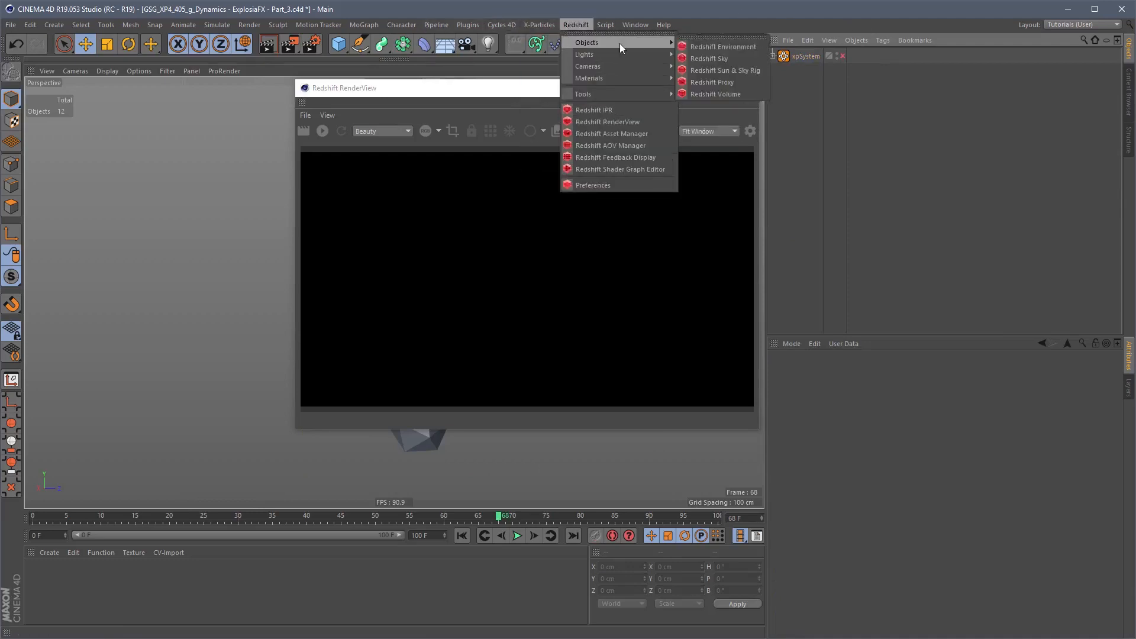
pyautogui.click(716, 93)
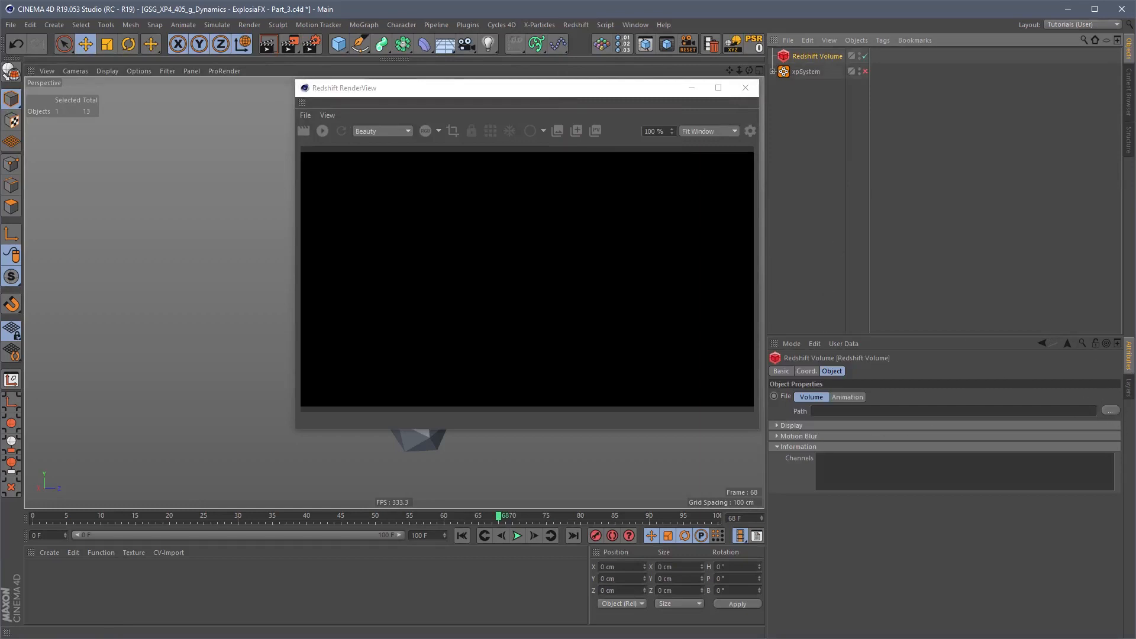
# Step: Load xpExplosiaFX_000001.vdb from the xpExplosiaFX cache folder into the Redshift Volume without copying it to the project location
pyautogui.click(1111, 412)
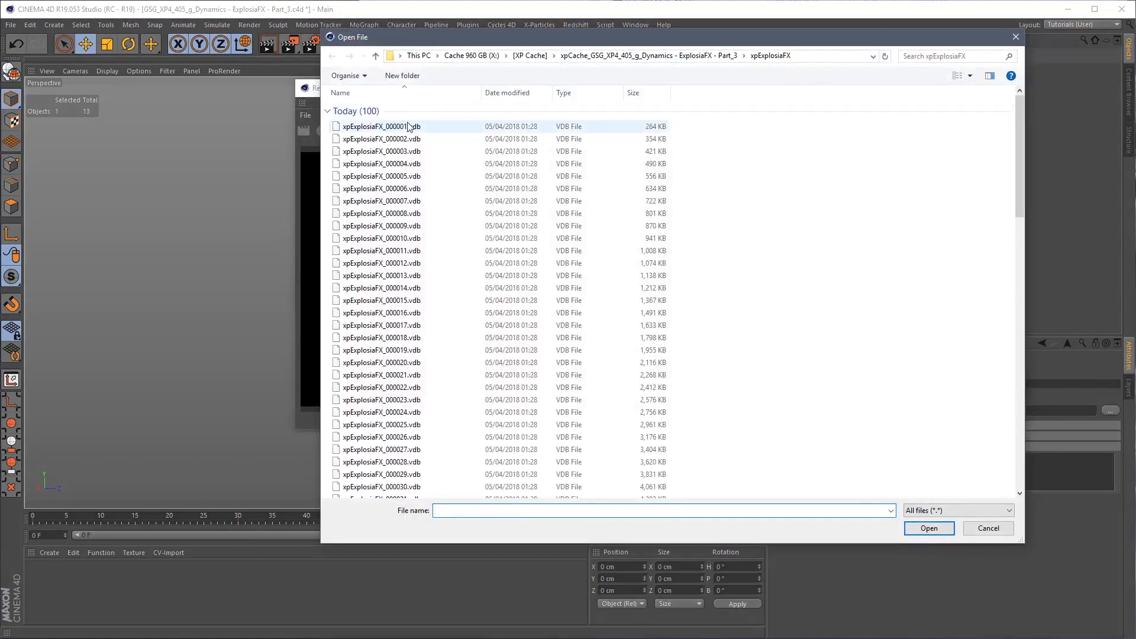
pyautogui.click(405, 127)
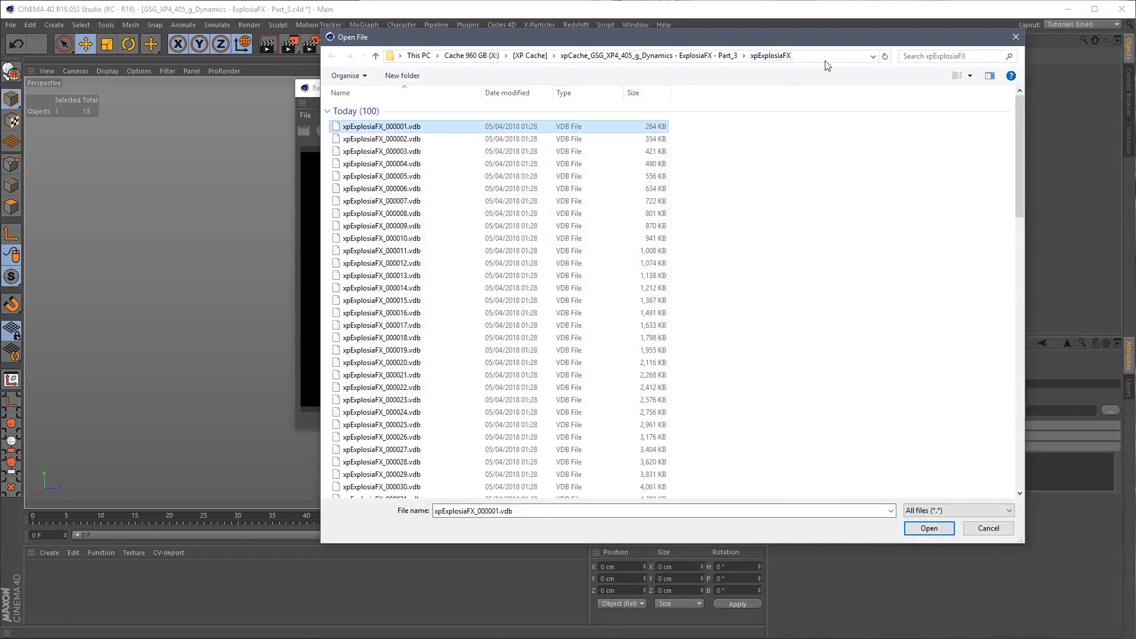
pyautogui.click(820, 55)
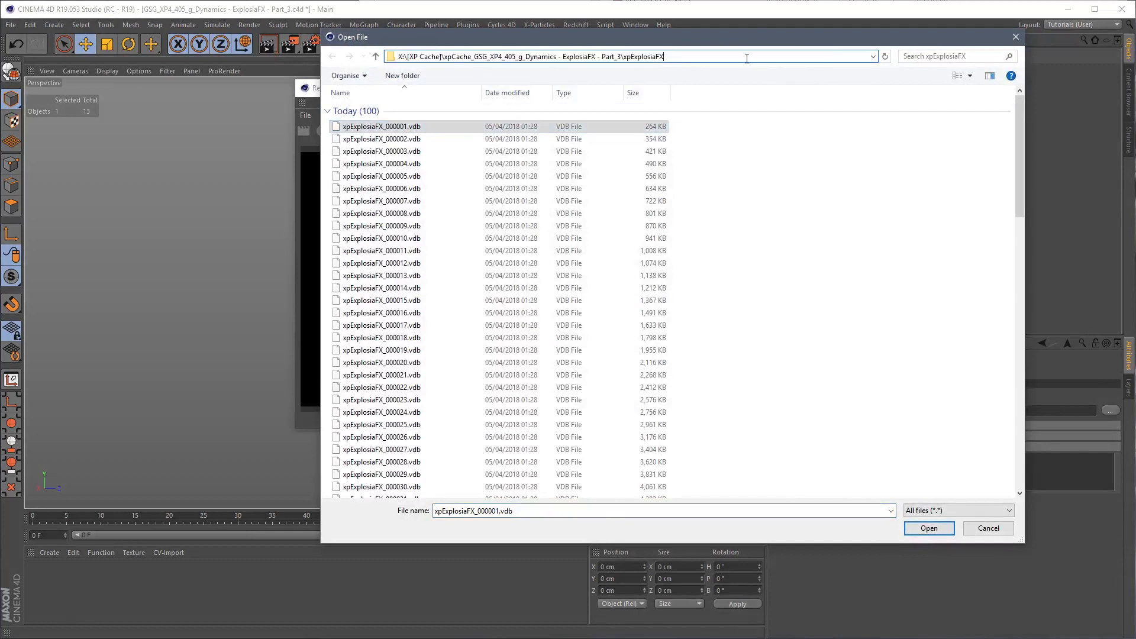
pyautogui.click(792, 155)
pyautogui.click(388, 127)
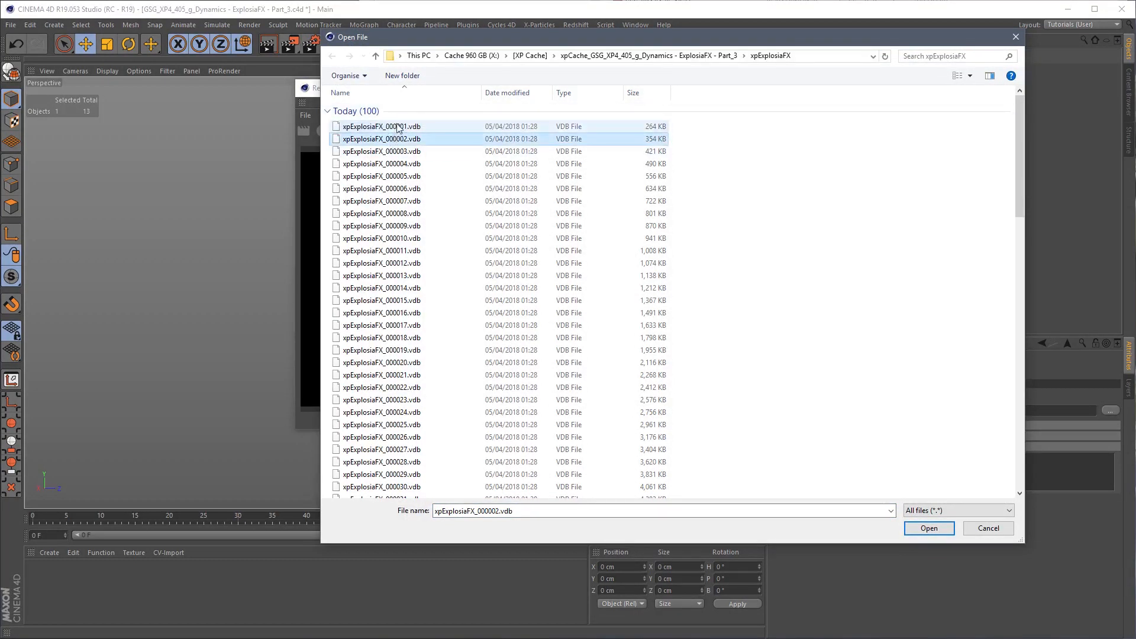
pyautogui.click(928, 527)
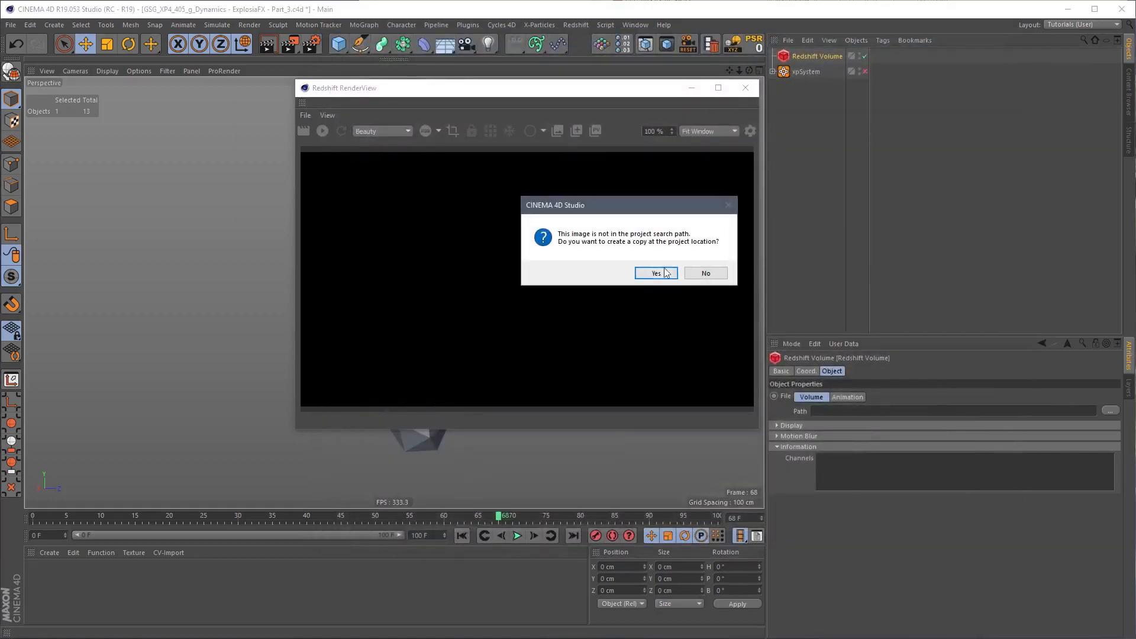
pyautogui.click(699, 273)
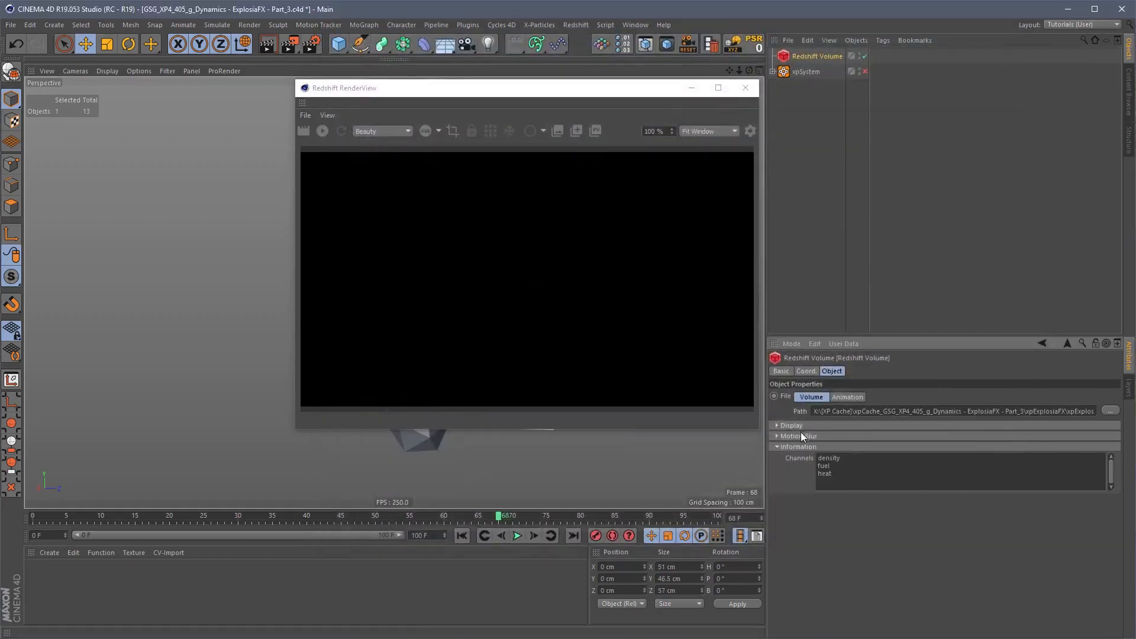
pyautogui.moveTo(851, 468); pyautogui.dragTo(792, 449)
pyautogui.click(826, 459)
pyautogui.click(796, 425)
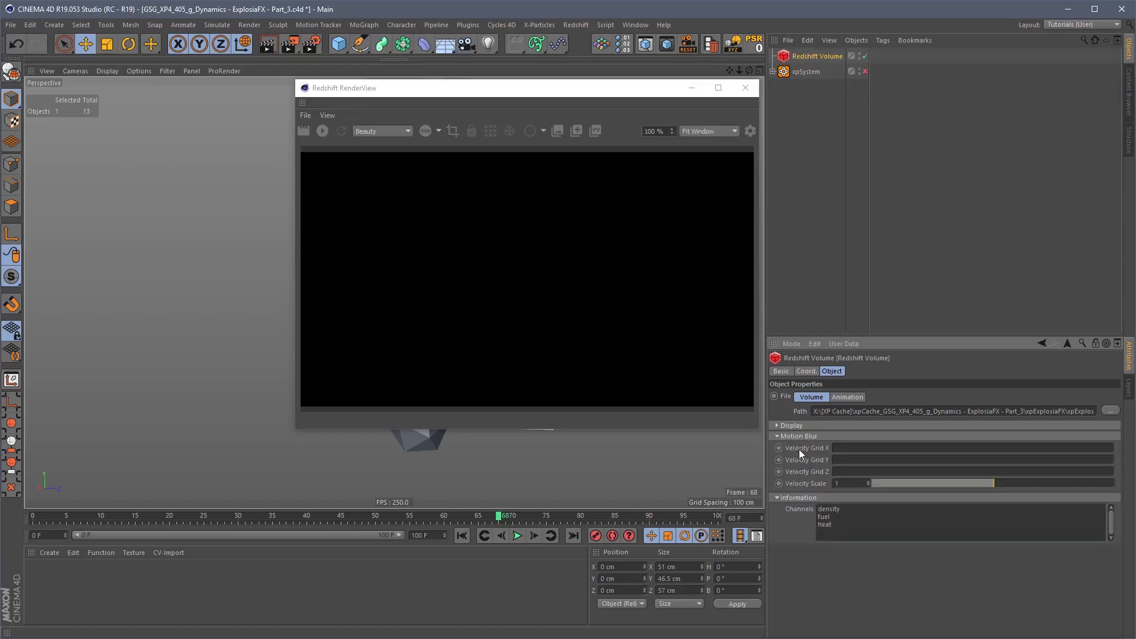
pyautogui.click(806, 426)
pyautogui.click(810, 425)
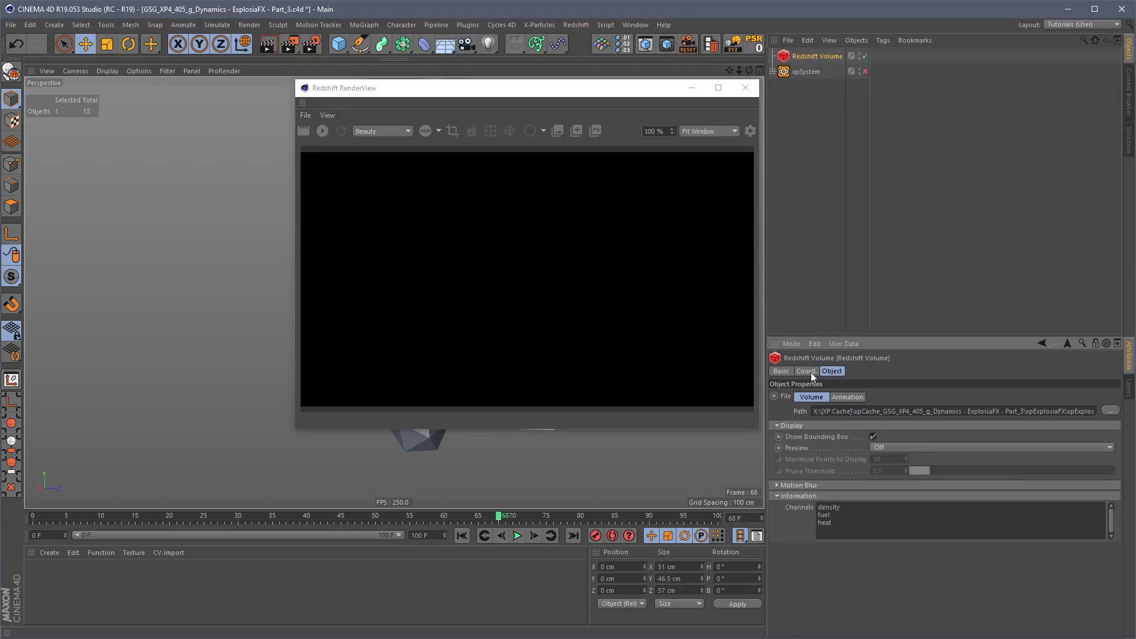
# Step: Move the RenderView off the volume's bounding box and set the Redshift Volume's Preview to Points
pyautogui.moveTo(557, 88); pyautogui.dragTo(347, 84)
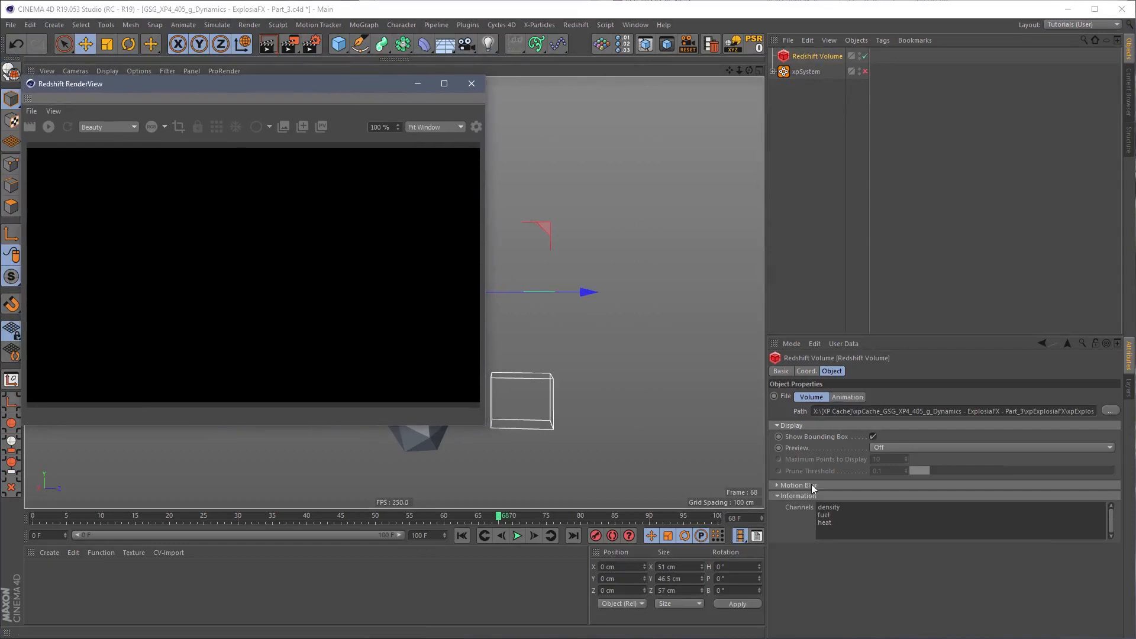
pyautogui.click(812, 484)
pyautogui.click(817, 485)
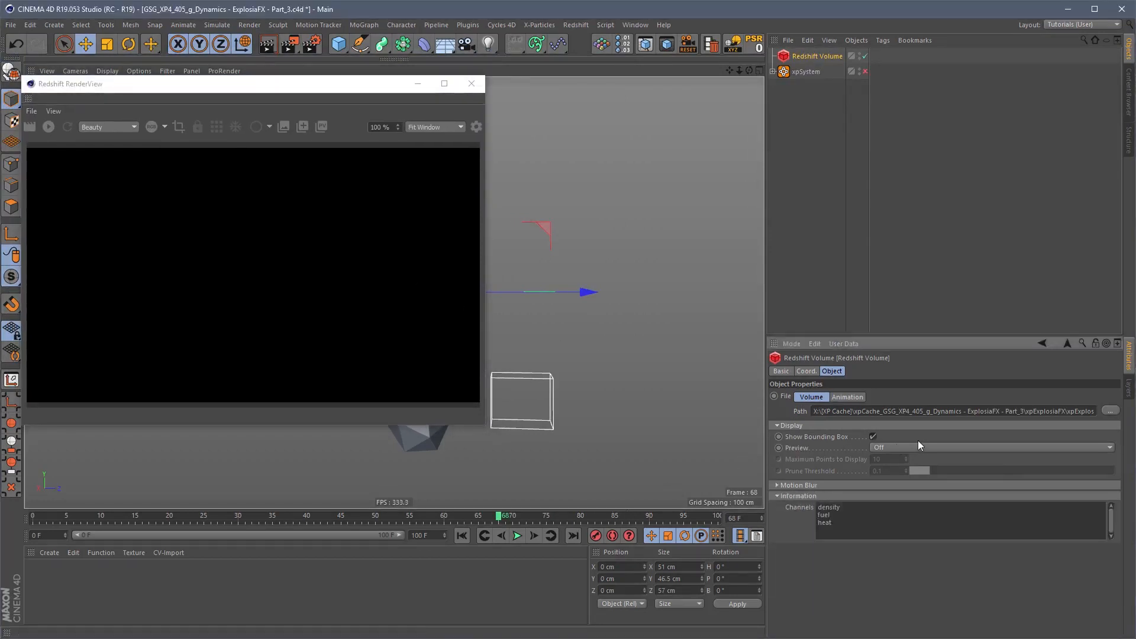
pyautogui.click(894, 447)
pyautogui.click(891, 480)
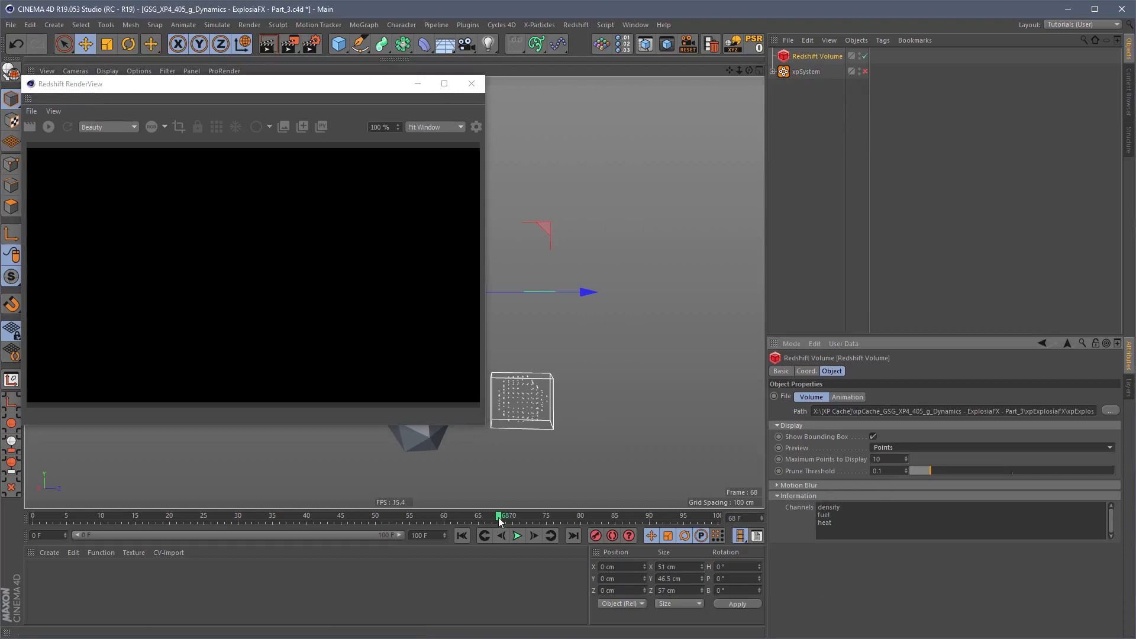
# Step: Set the Redshift Volume's animation Mode to Simple, detect its frames, and scrub the timeline to frame 69
pyautogui.moveTo(497, 518)
pyautogui.mouseDown()
pyautogui.moveTo(168, 518)
pyautogui.moveTo(588, 518)
pyautogui.mouseUp()
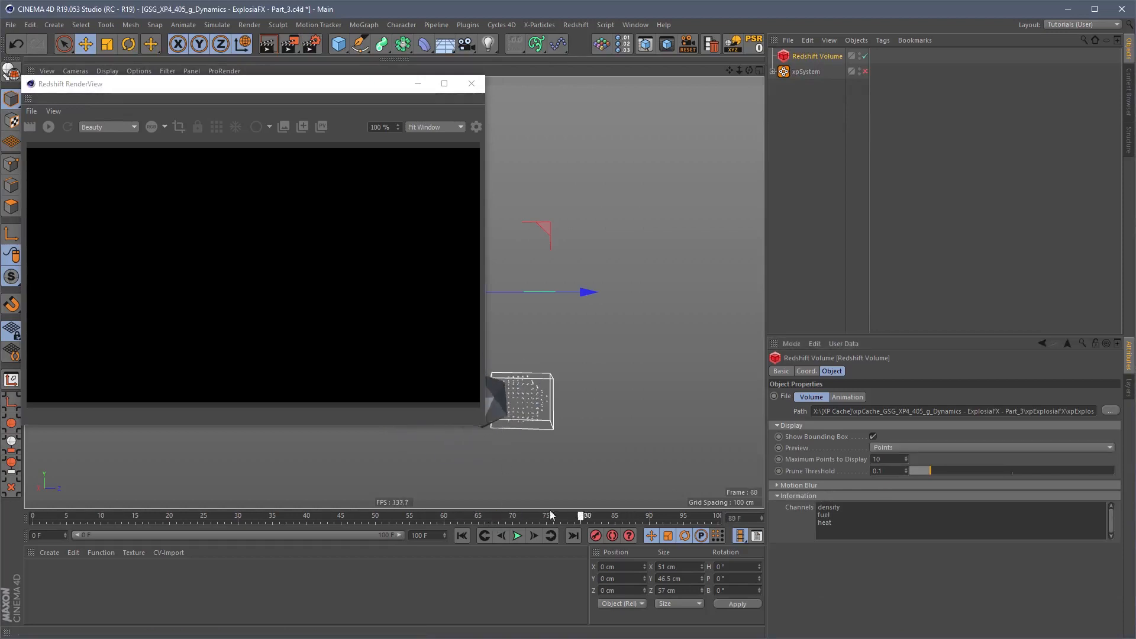
pyautogui.click(412, 517)
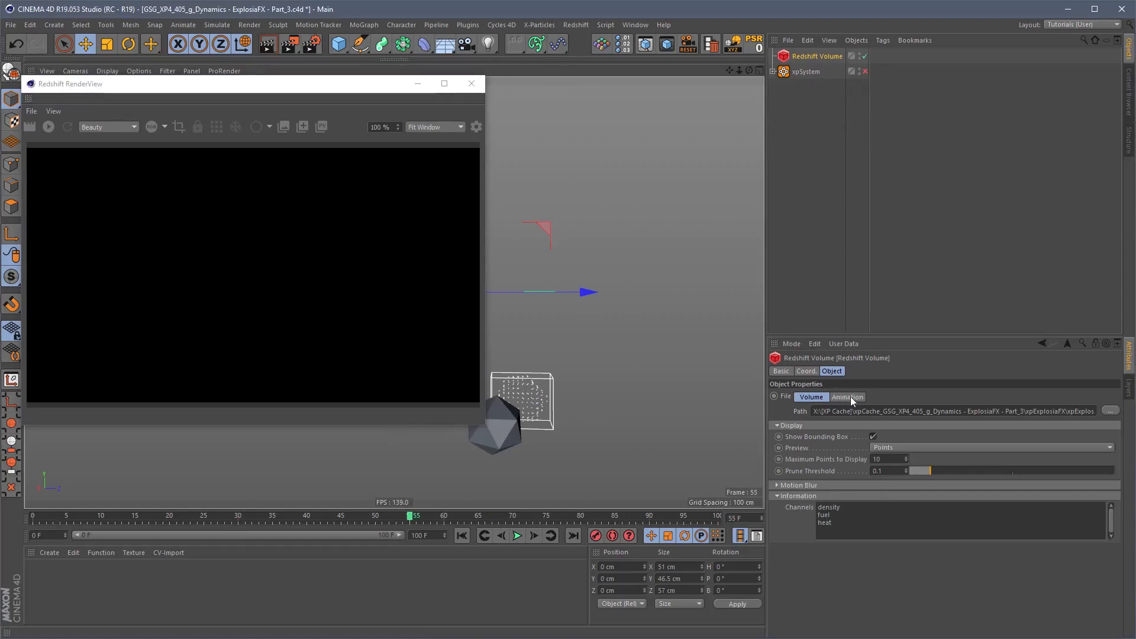
pyautogui.click(849, 397)
pyautogui.click(874, 412)
pyautogui.click(861, 421)
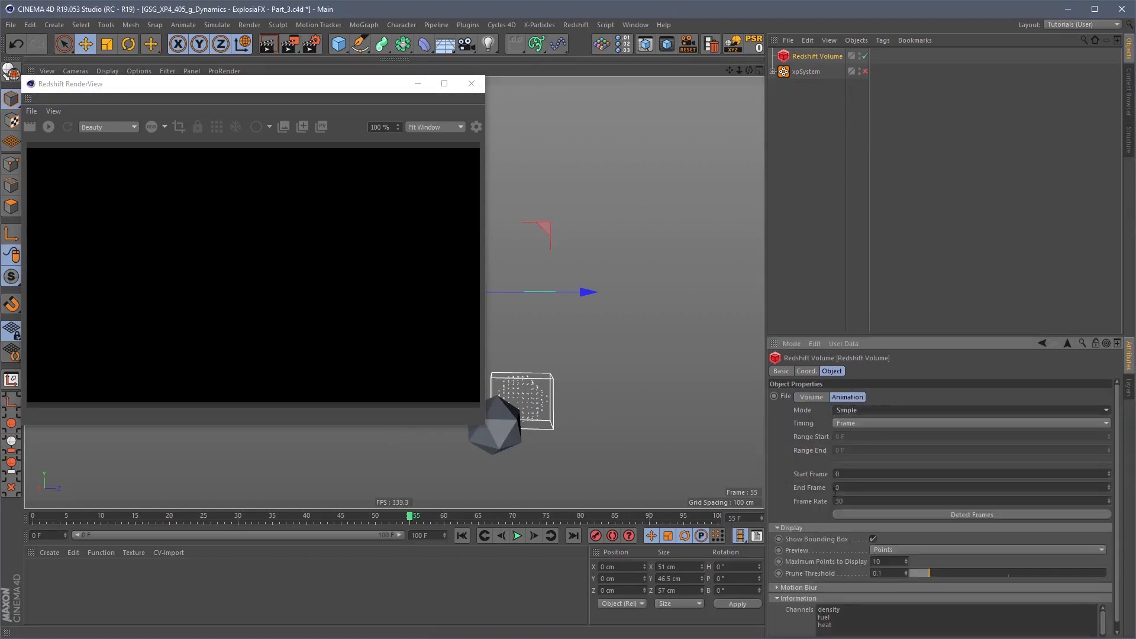
pyautogui.click(949, 513)
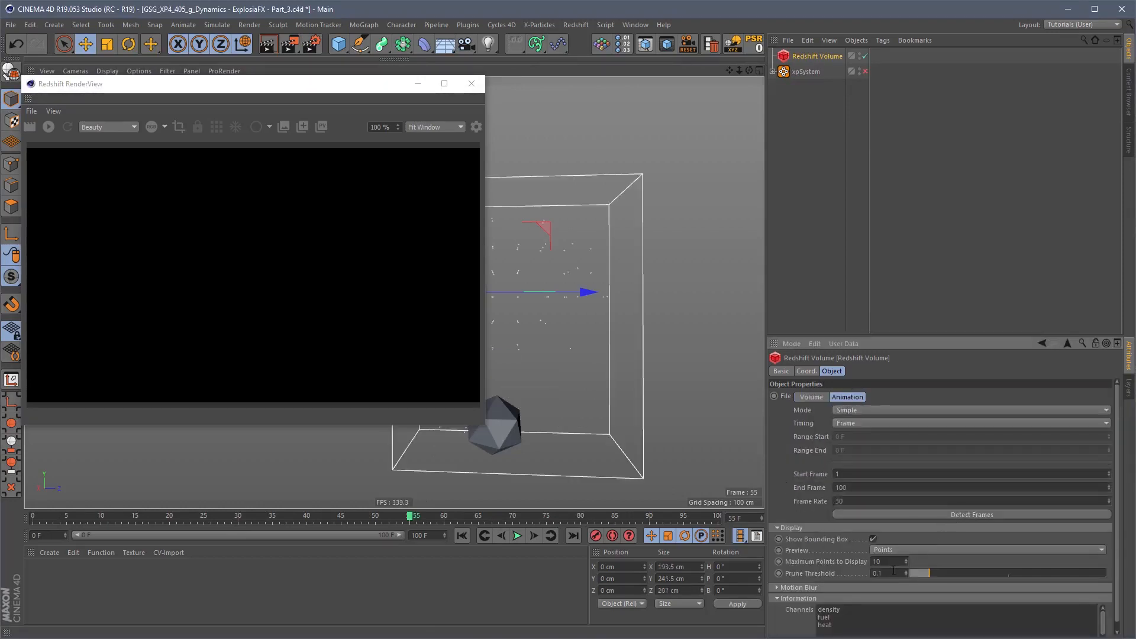
pyautogui.moveTo(159, 515); pyautogui.dragTo(504, 519)
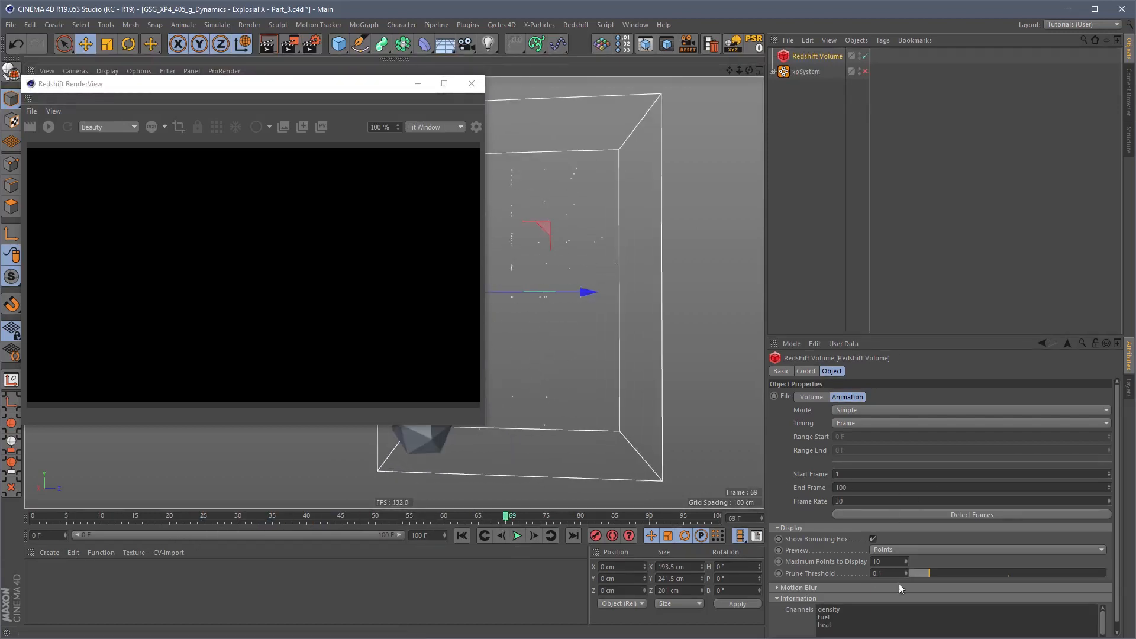
# Step: Set the Redshift Volume's Maximum Points to Display to 100
pyautogui.moveTo(905, 558); pyautogui.dragTo(921, 534)
pyautogui.click(897, 564)
pyautogui.write('100')
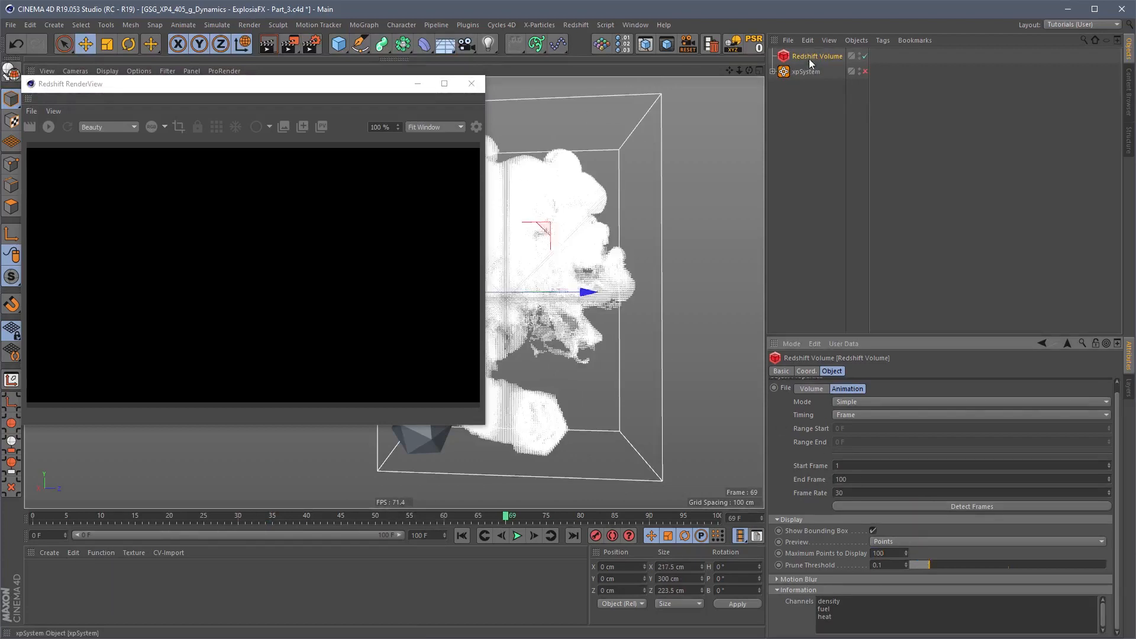
# Step: Try an X scale of -1 on the Redshift Volume, restore it to 1, and set the Z scale to -1
pyautogui.click(806, 371)
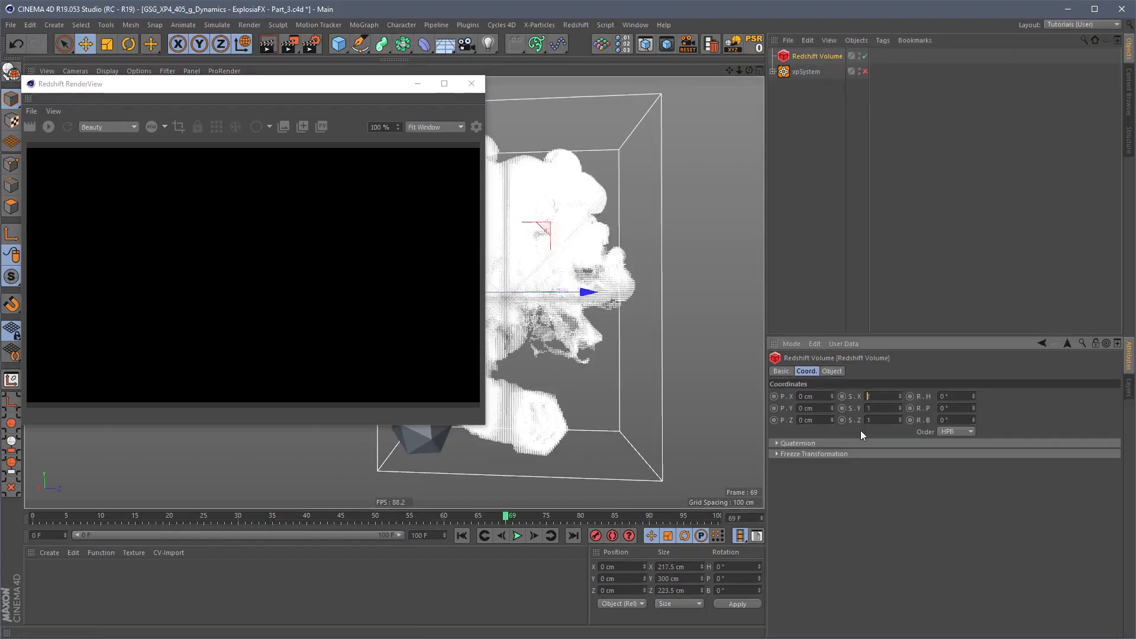
pyautogui.write('-1')
pyautogui.press('Return')
pyautogui.write('1')
pyautogui.press('Return')
pyautogui.doubleClick(869, 421)
pyautogui.write('-1')
pyautogui.press('Return')
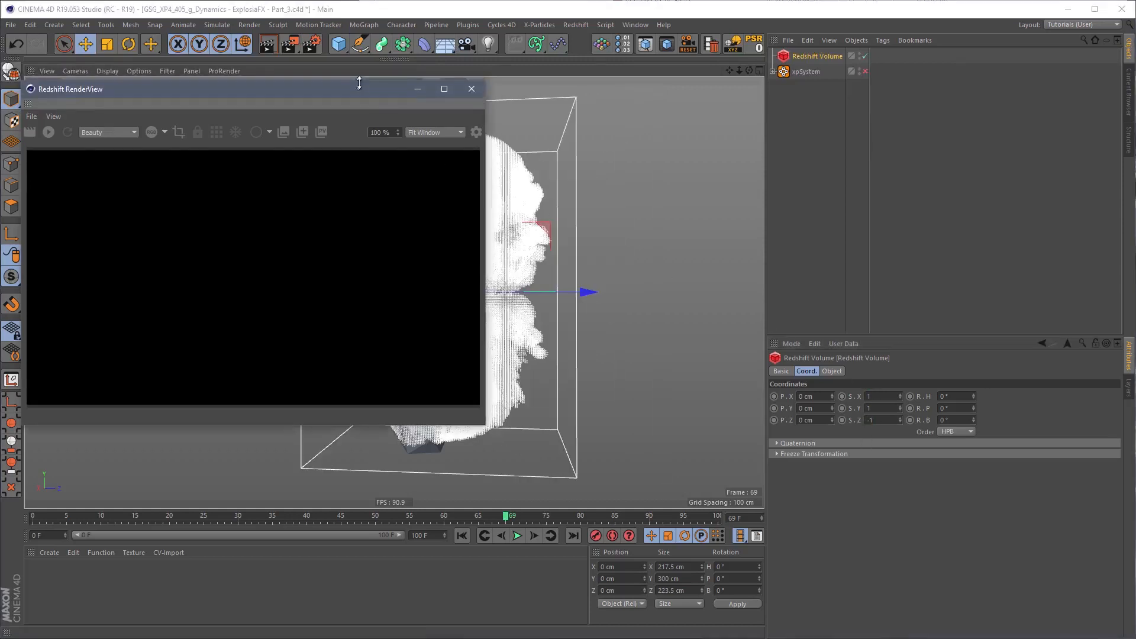
# Step: Scrub the timeline to frame 58 and reposition the RenderView so it covers neither the object list nor the attributes
pyautogui.moveTo(358, 83); pyautogui.dragTo(940, 102)
pyautogui.moveTo(507, 518); pyautogui.dragTo(431, 516)
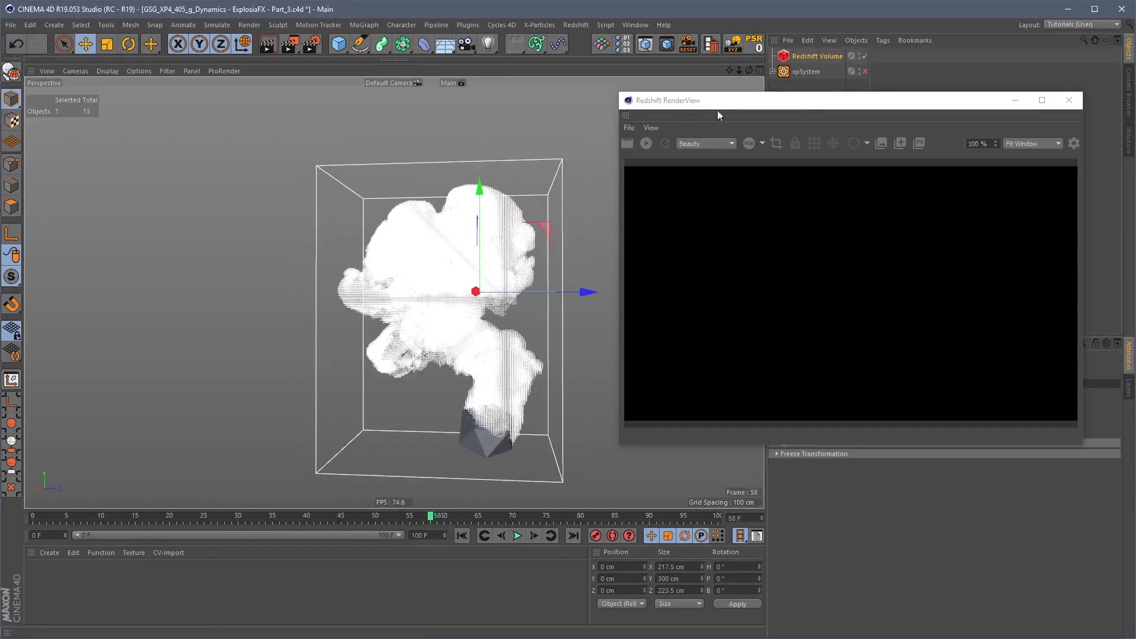
pyautogui.moveTo(695, 100); pyautogui.dragTo(221, 73)
# Step: Add a Quick HDRI Base Scene, expand its hierarchy, and select the Redshift Area Light
pyautogui.click(811, 118)
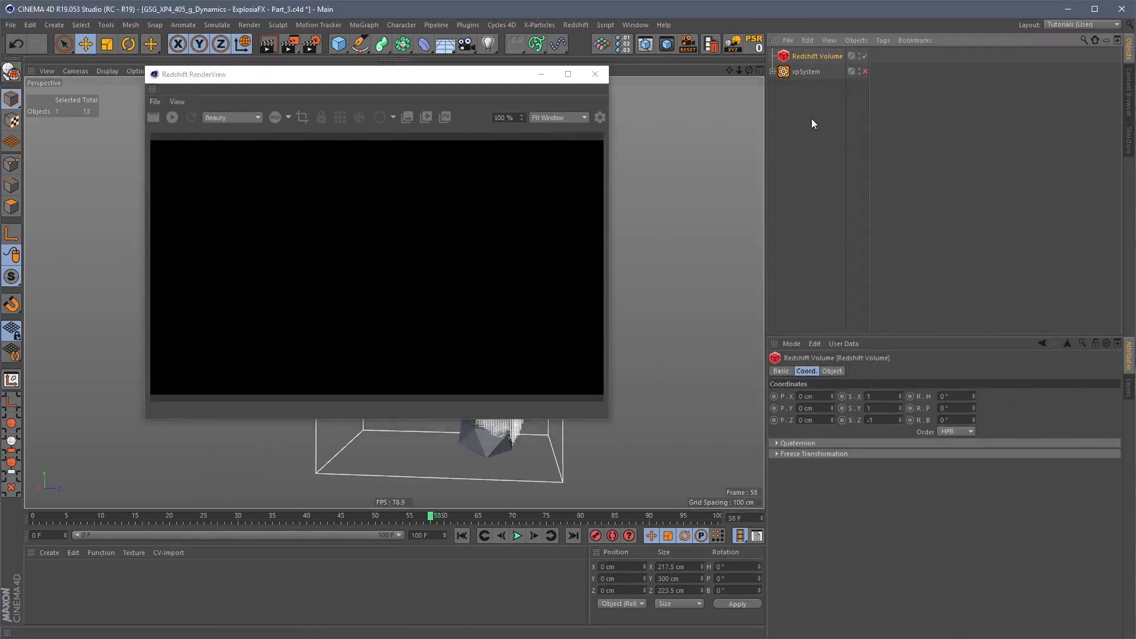
pyautogui.rightClick(818, 118)
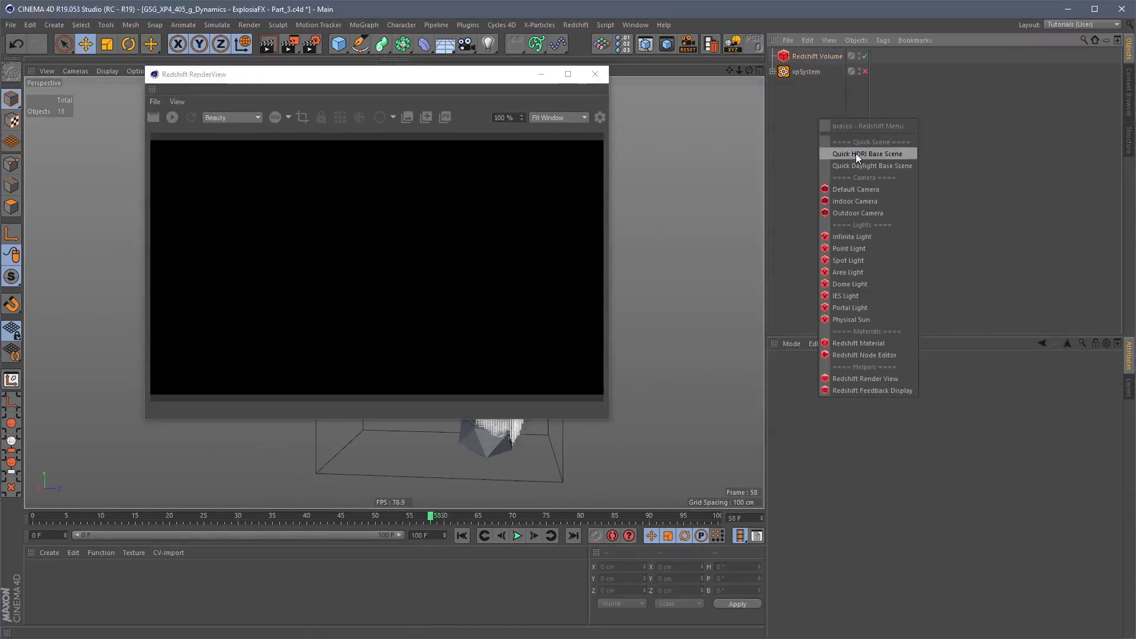
pyautogui.click(856, 154)
pyautogui.click(773, 56)
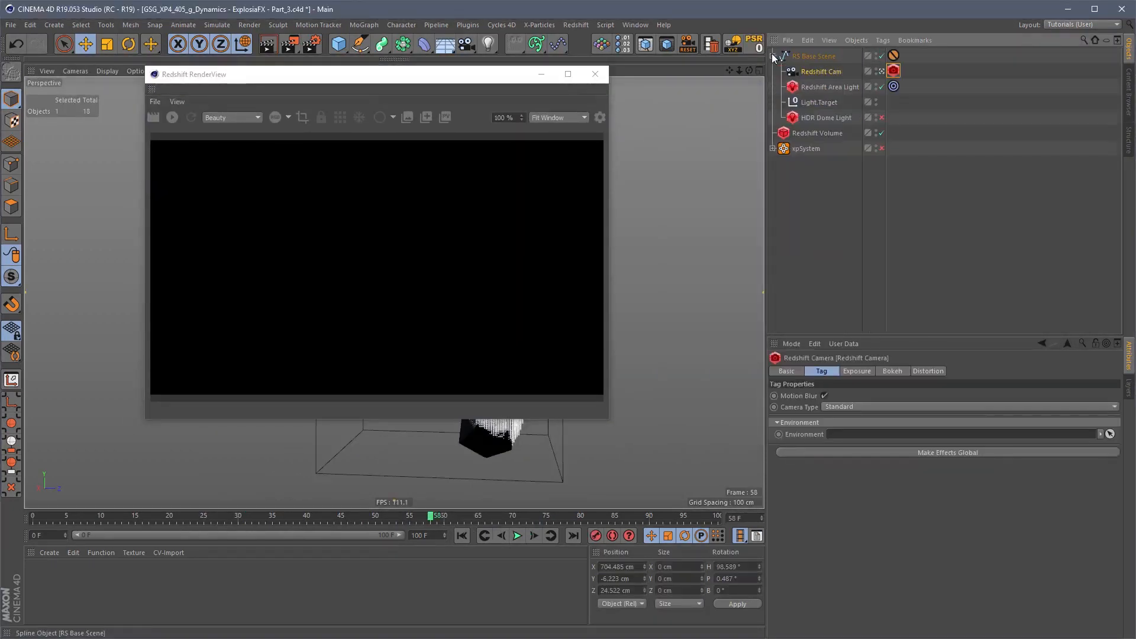
pyautogui.click(817, 86)
# Step: Dock the RenderView beside the viewport with its window title hidden and start the interactive render
pyautogui.moveTo(482, 74); pyautogui.dragTo(372, 162)
pyautogui.moveTo(38, 173); pyautogui.dragTo(658, 186)
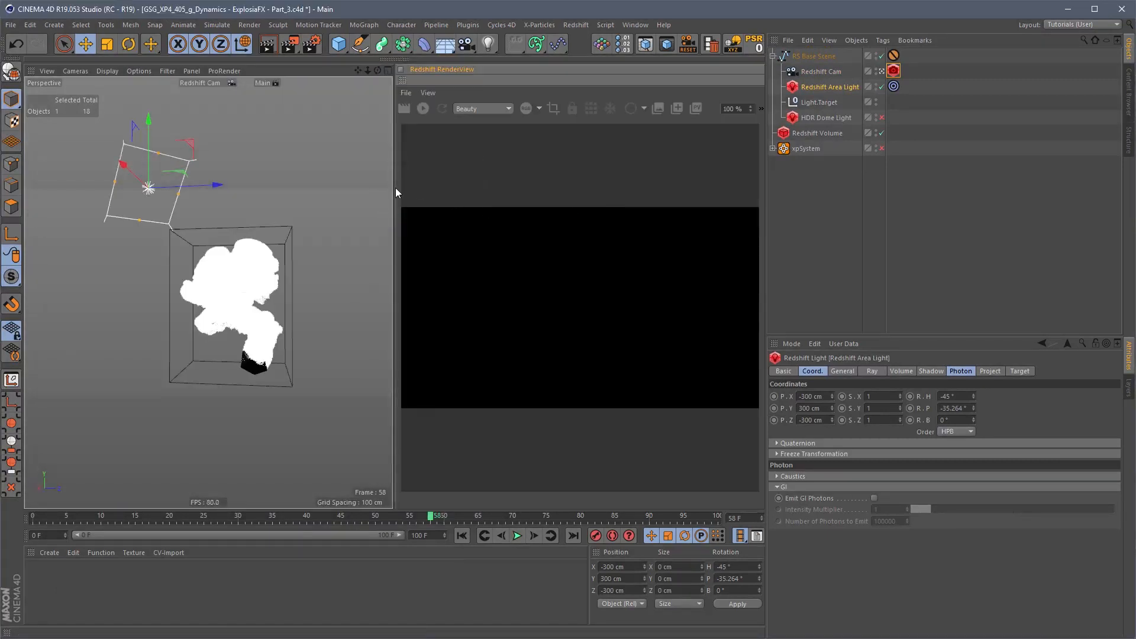
pyautogui.moveTo(394, 189); pyautogui.dragTo(390, 189)
pyautogui.rightClick(445, 71)
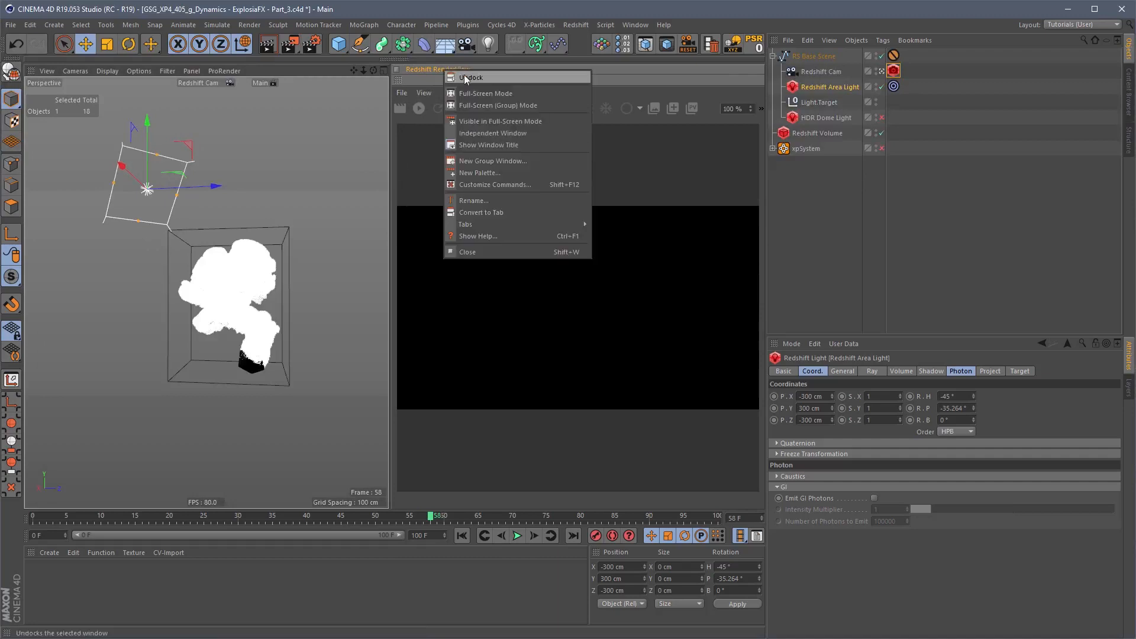
pyautogui.click(479, 144)
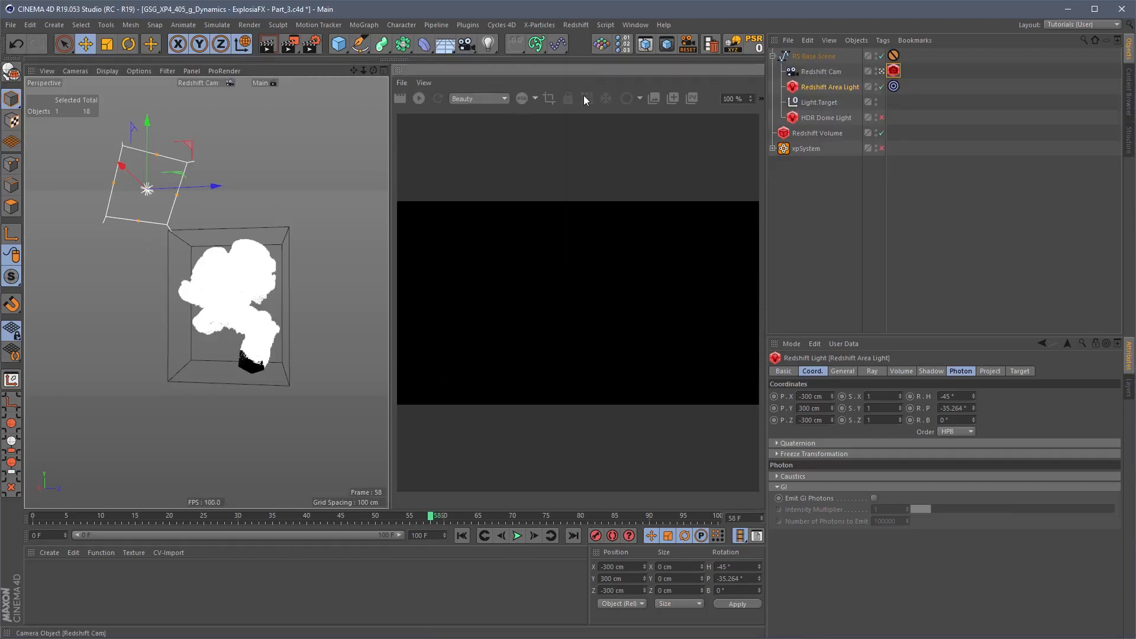
pyautogui.click(419, 99)
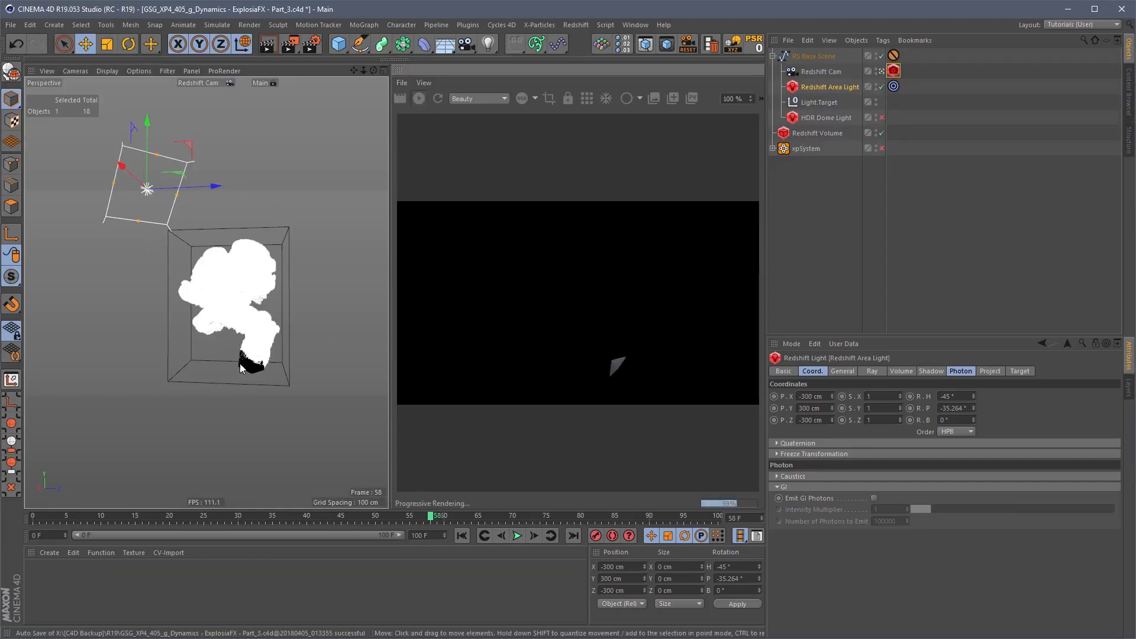
# Step: Expand the xpSystem hierarchy and inspect the HDR Dome Light and Redshift Area Light settings
pyautogui.click(772, 149)
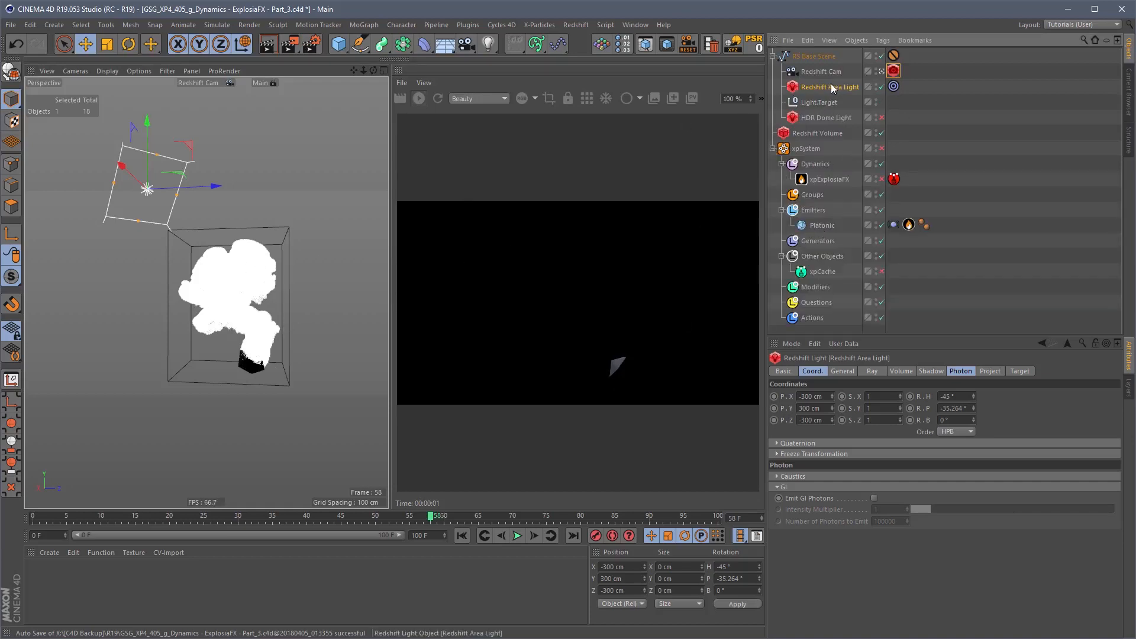
pyautogui.click(824, 117)
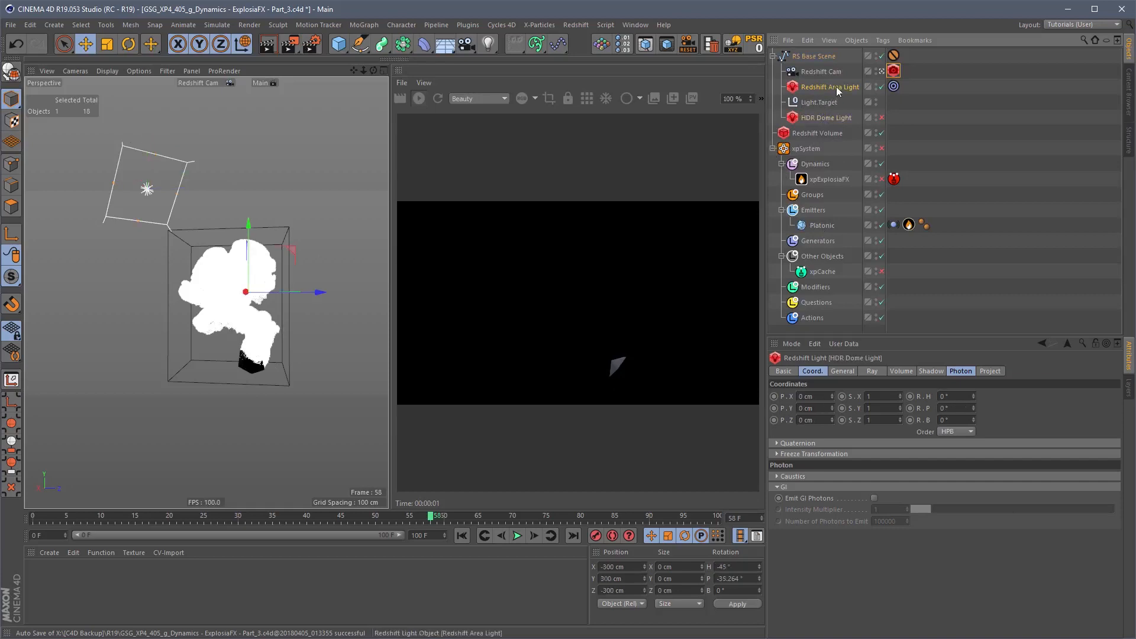
pyautogui.click(836, 87)
# Step: Create a Redshift Volume material and apply it to the Redshift Volume object
pyautogui.click(51, 552)
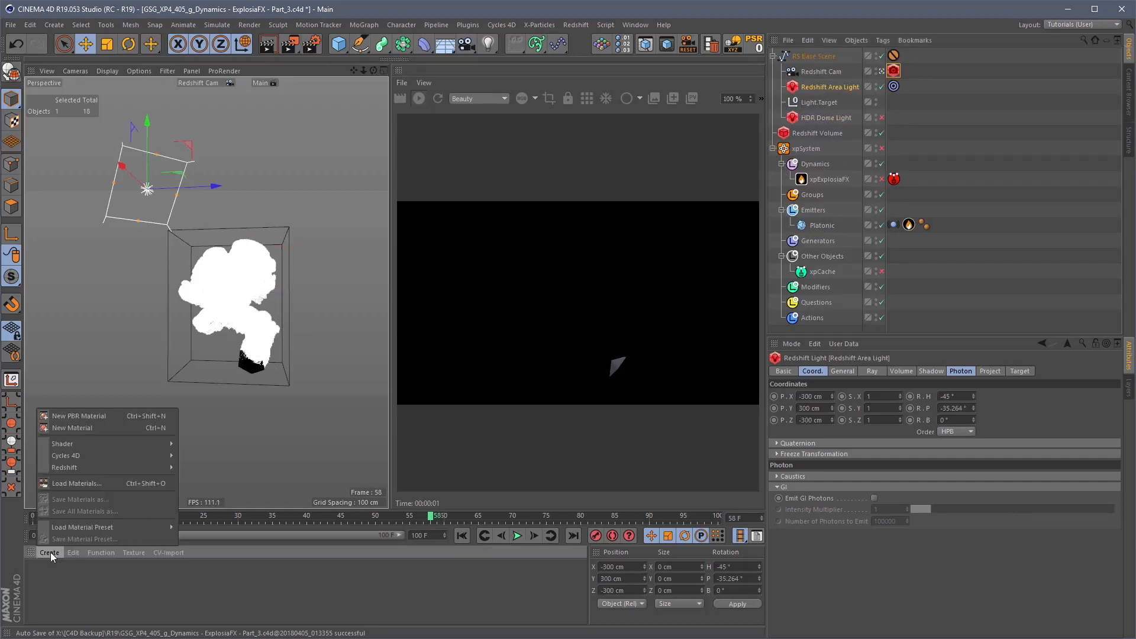
pyautogui.moveTo(101, 470)
pyautogui.moveTo(209, 471)
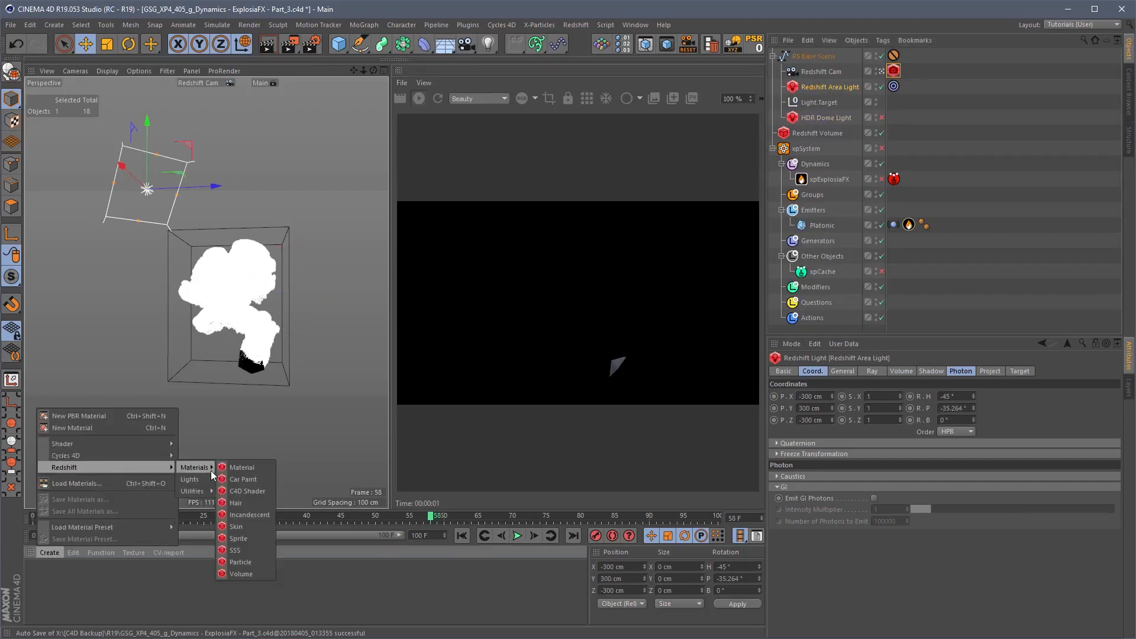
pyautogui.click(239, 571)
pyautogui.moveTo(55, 581); pyautogui.dragTo(826, 133)
# Step: Open the RS Volume material's shader graph, select its RS Volume node, and check the Scatter channel's presets
pyautogui.doubleClick(51, 589)
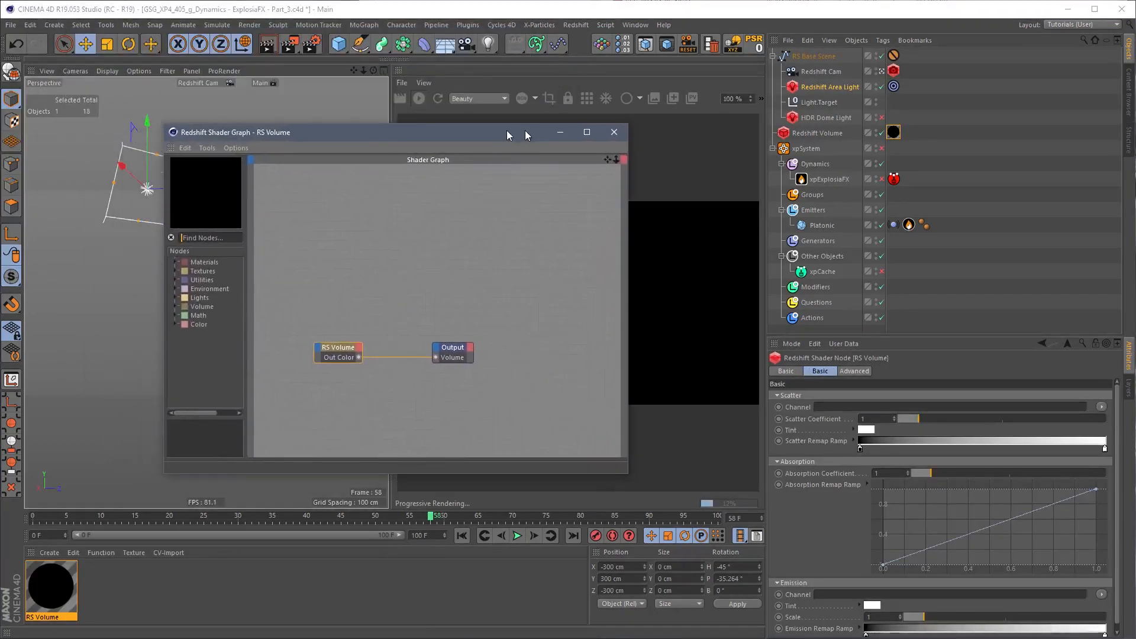
pyautogui.moveTo(344, 320); pyautogui.dragTo(346, 373)
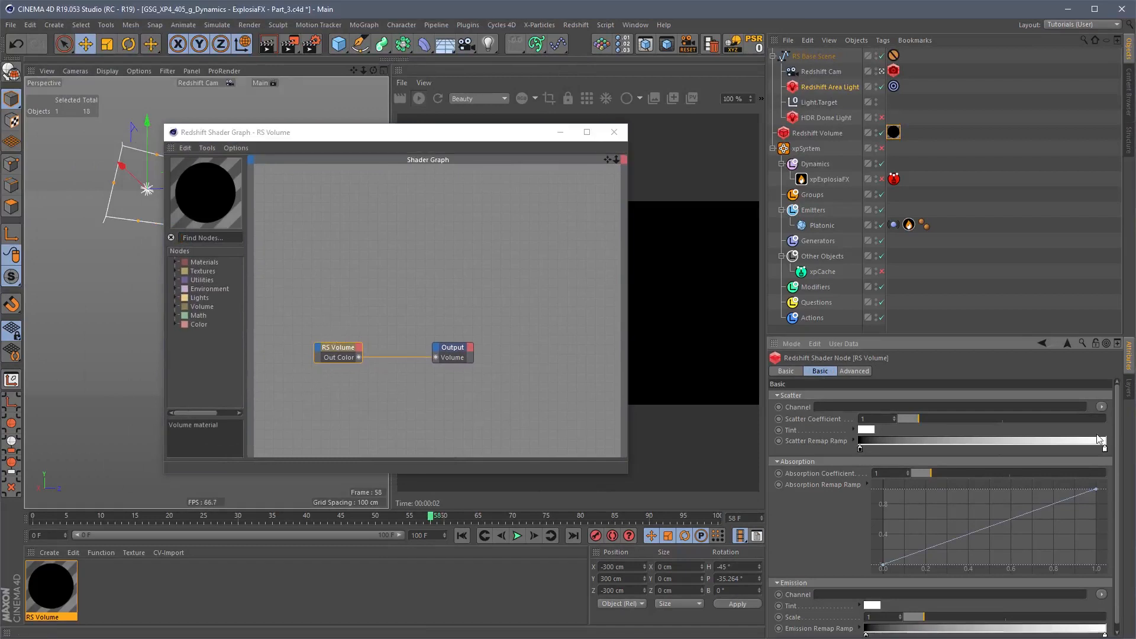
pyautogui.moveTo(504, 144); pyautogui.dragTo(370, 290)
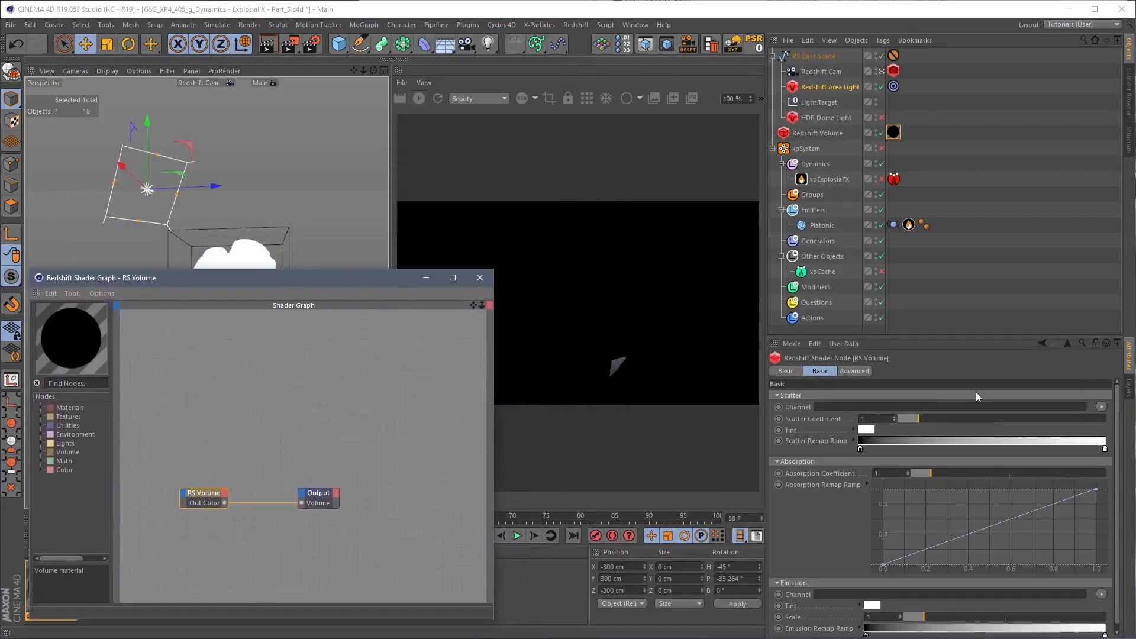
pyautogui.click(1102, 407)
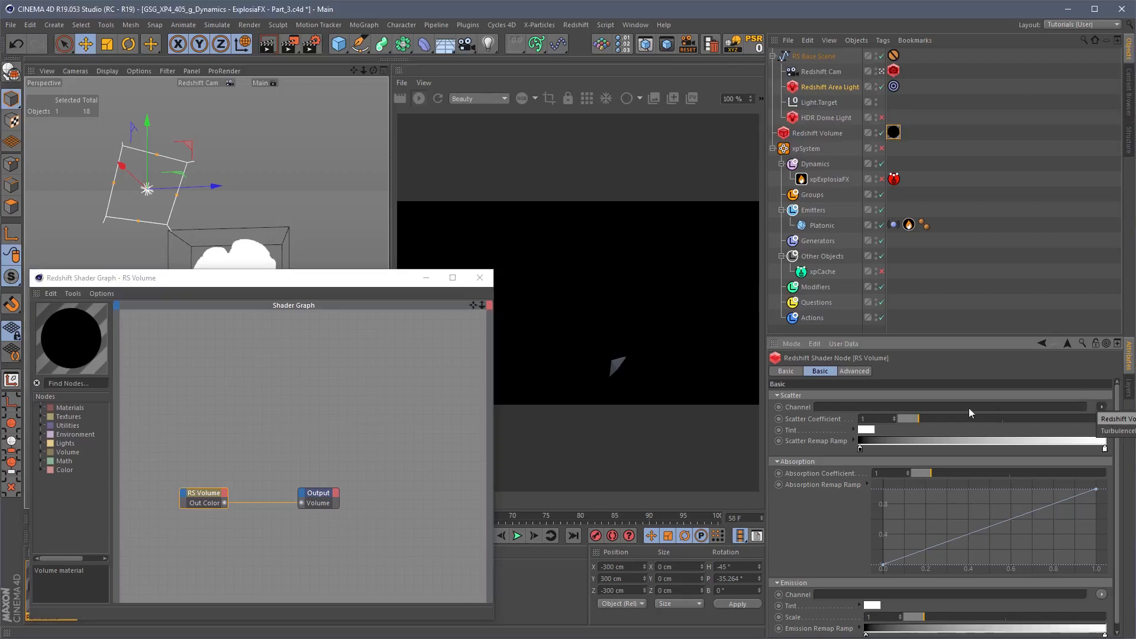
pyautogui.click(1104, 408)
# Step: Copy the density channel name from the Redshift Volume's information and enter it as the RS Volume node's Scatter channel
pyautogui.click(811, 132)
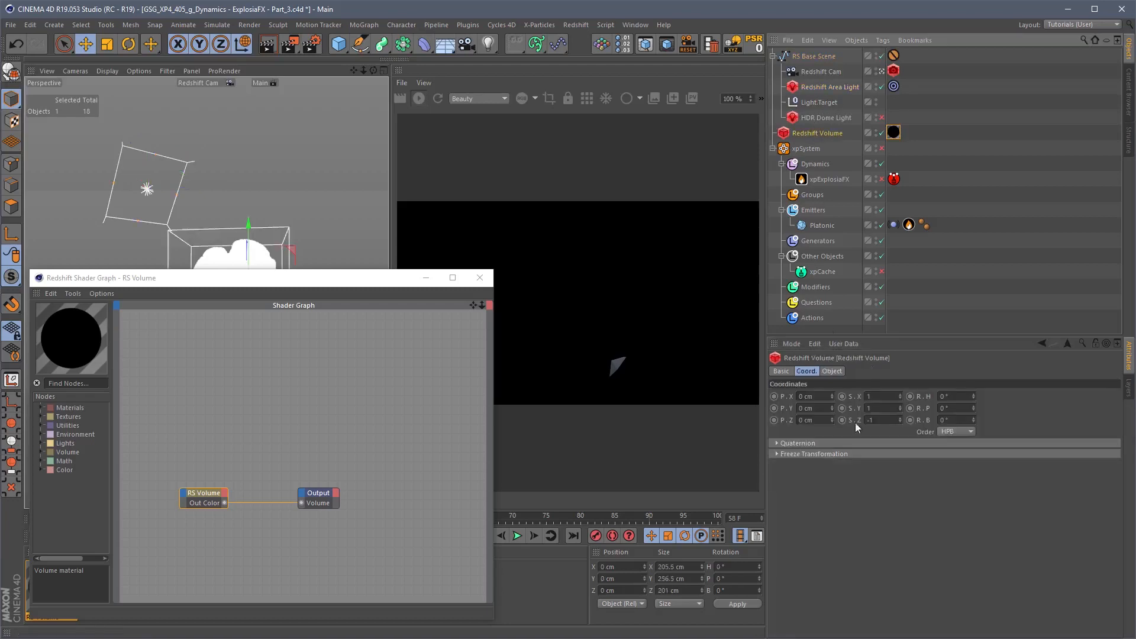
pyautogui.click(831, 371)
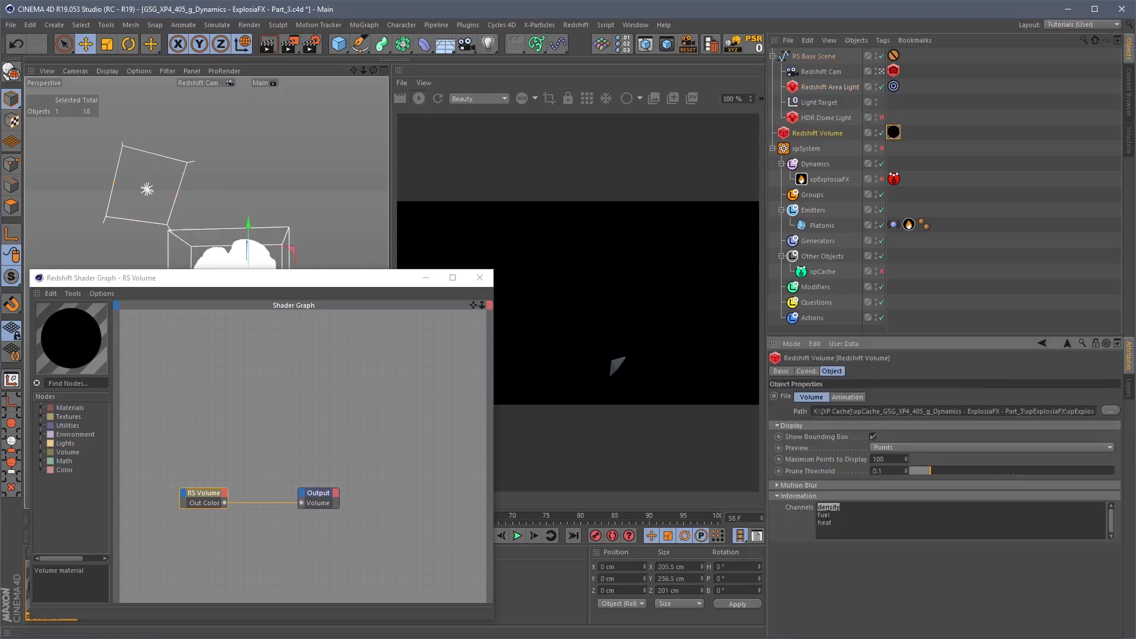
pyautogui.doubleClick(823, 515)
pyautogui.click(831, 133)
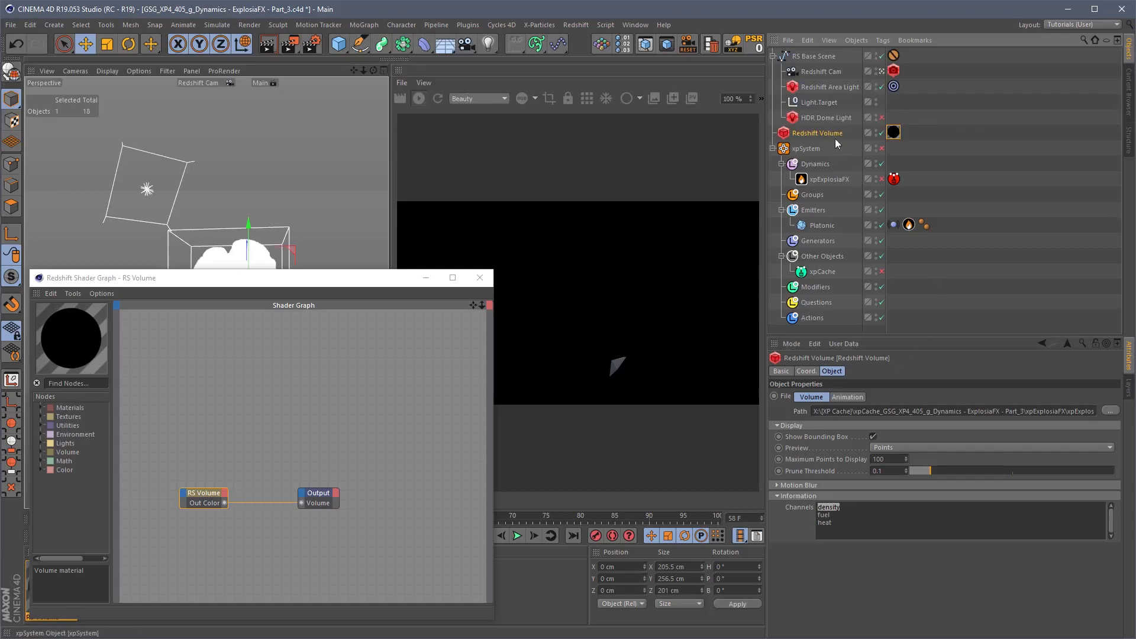
pyautogui.click(346, 518)
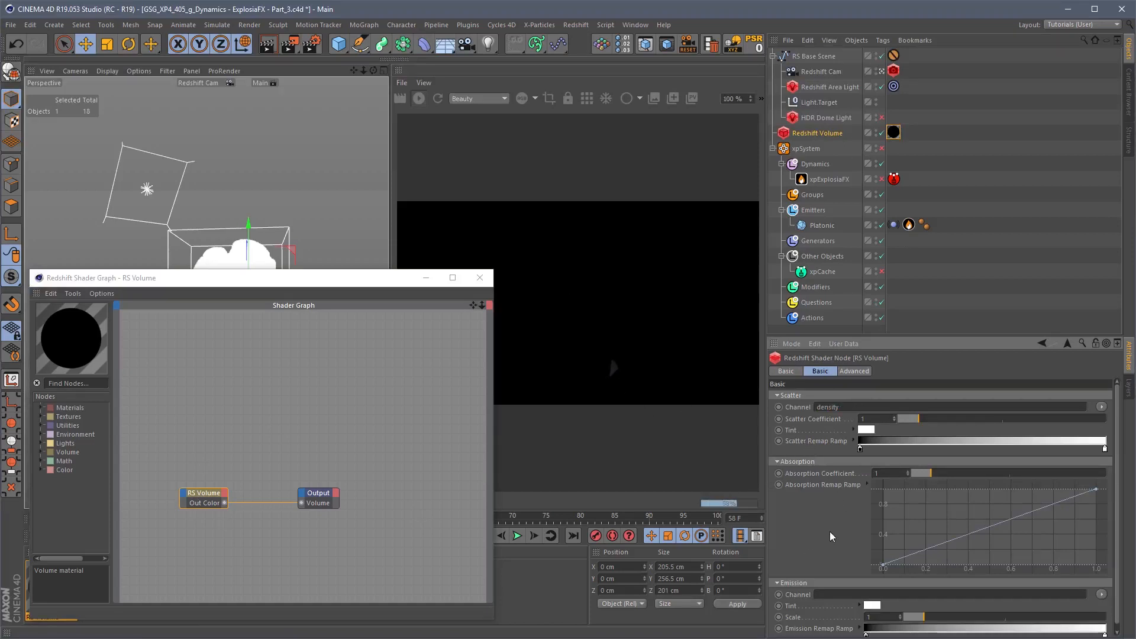
# Step: Copy the fuel channel name into the RS Volume node's Emission channel and close the shader graph
pyautogui.scroll(-1, 815, 544)
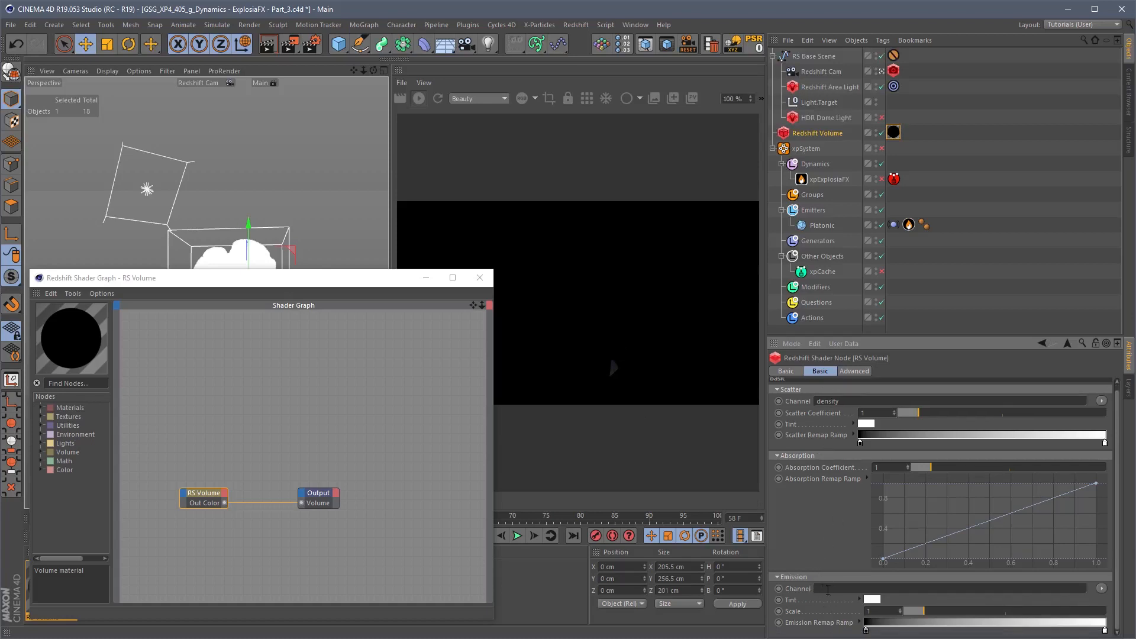
pyautogui.click(822, 133)
pyautogui.moveTo(836, 525); pyautogui.dragTo(818, 558)
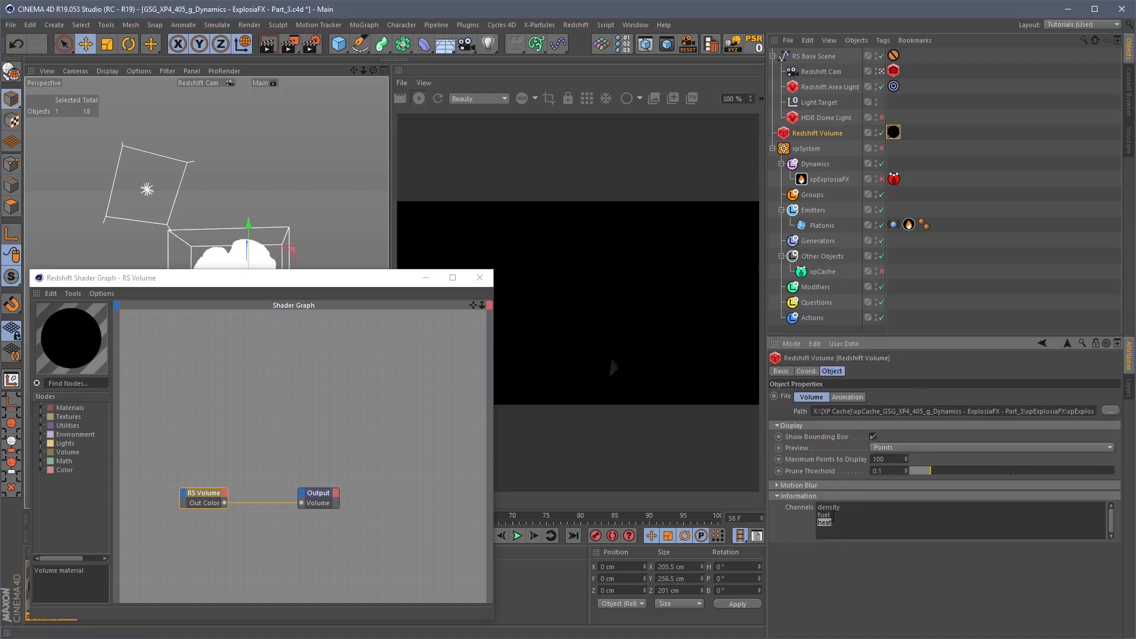
pyautogui.doubleClick(832, 516)
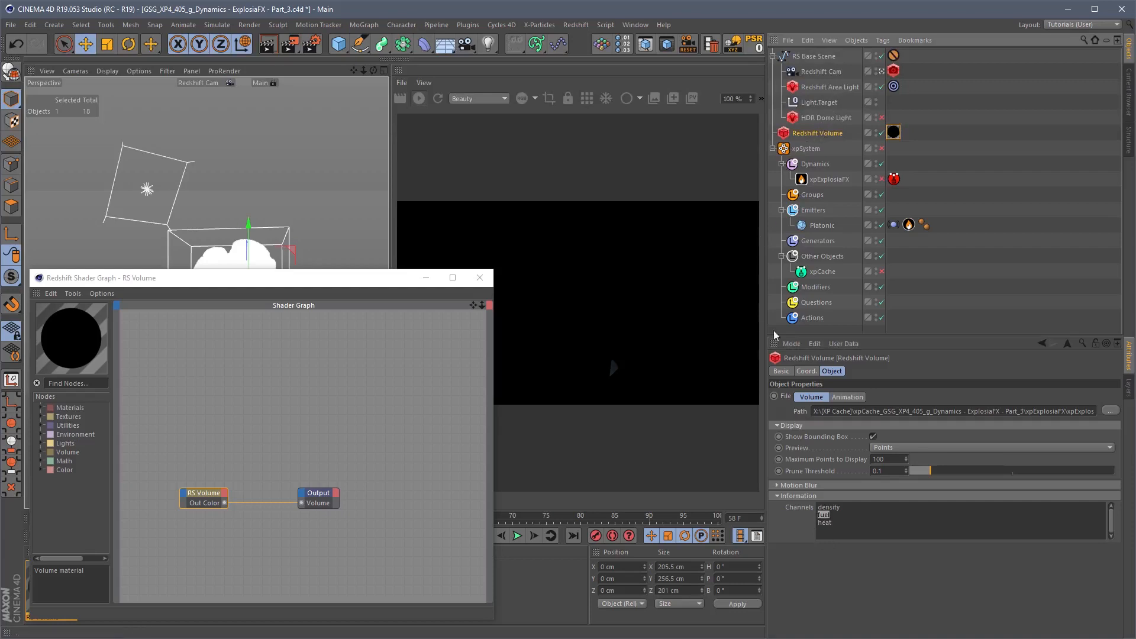
pyautogui.moveTo(257, 457); pyautogui.dragTo(191, 502)
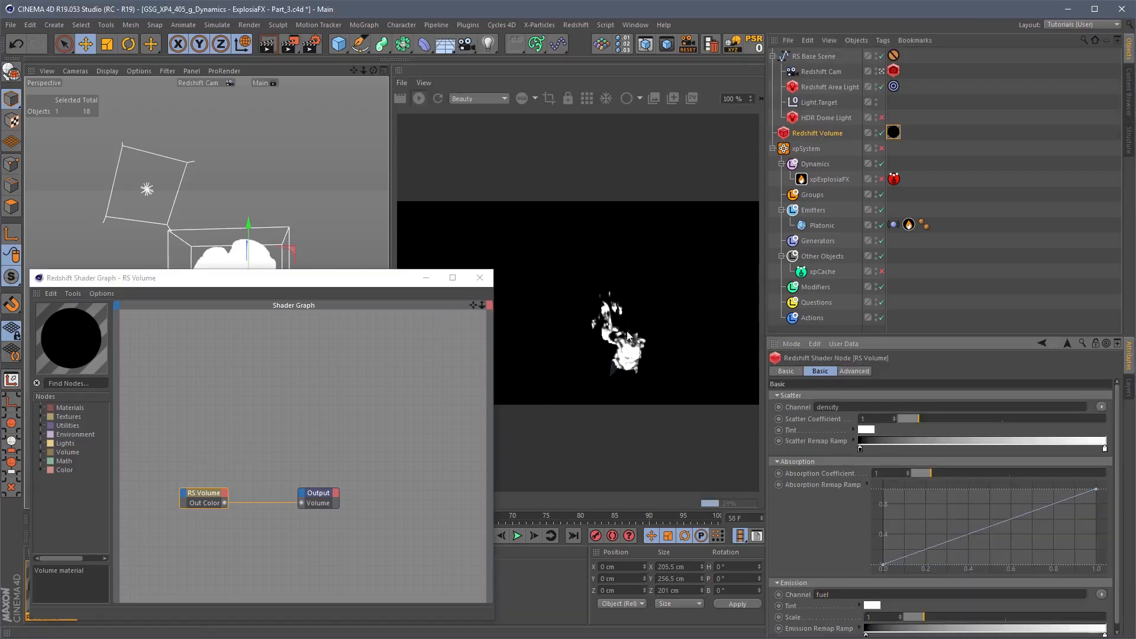
pyautogui.scroll(-1, 840, 536)
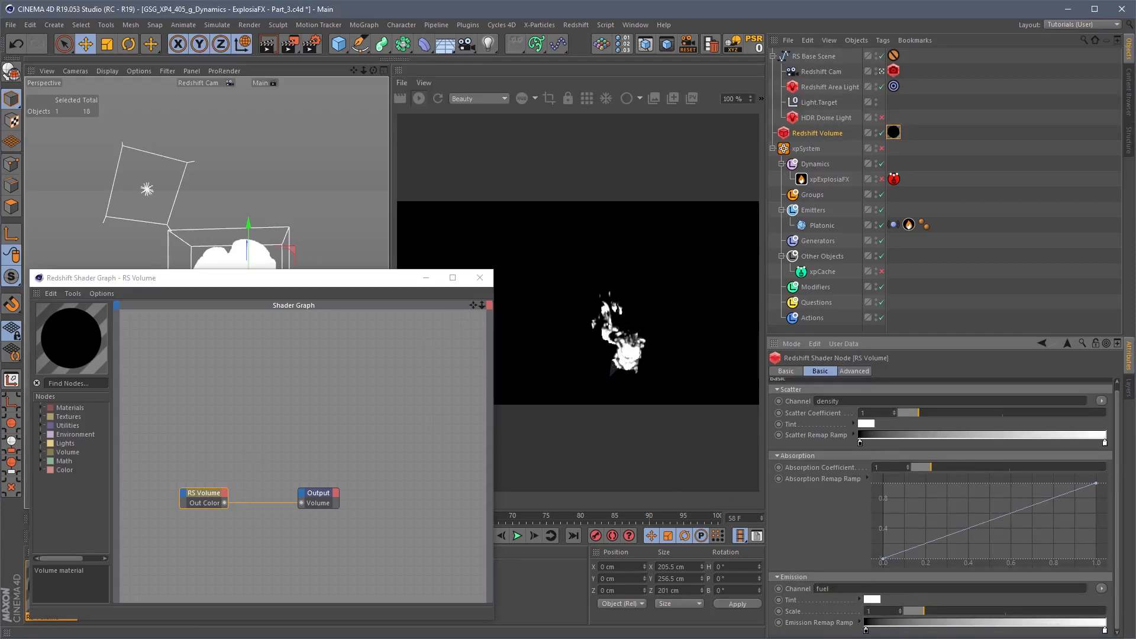
pyautogui.click(480, 278)
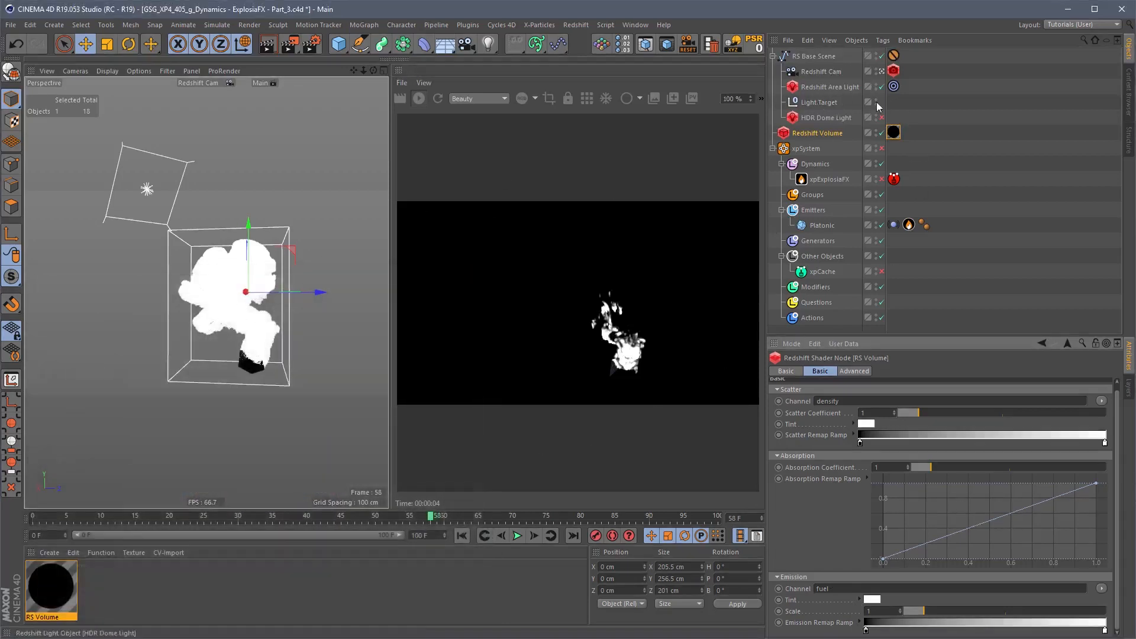
# Step: Set the Redshift Area Light's volume Contribution Scale to 1
pyautogui.click(832, 87)
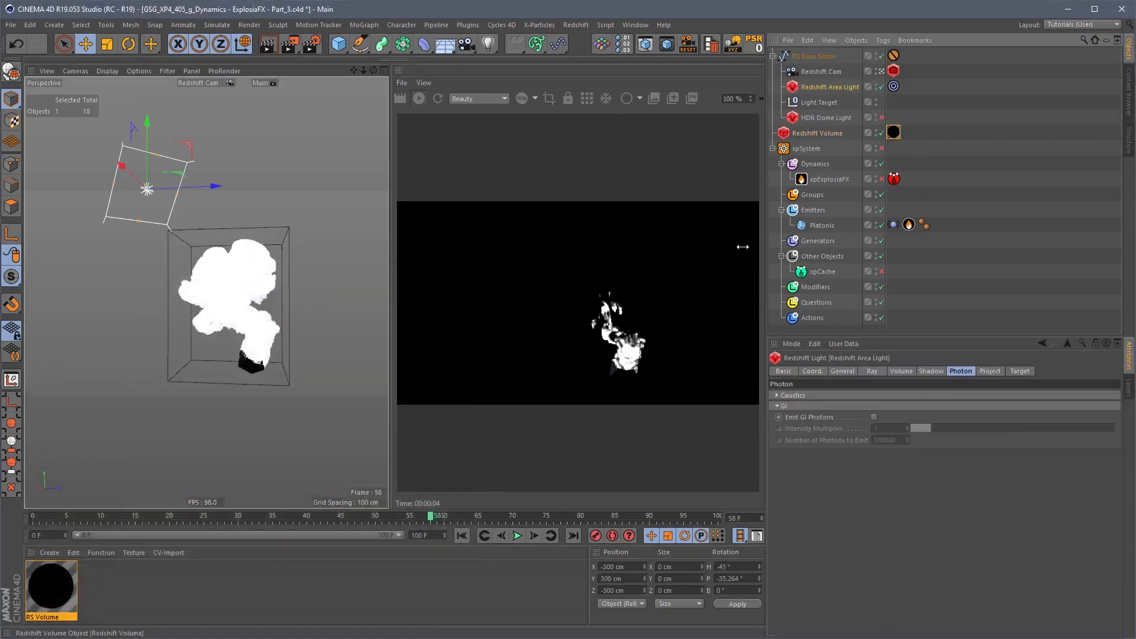
pyautogui.click(901, 371)
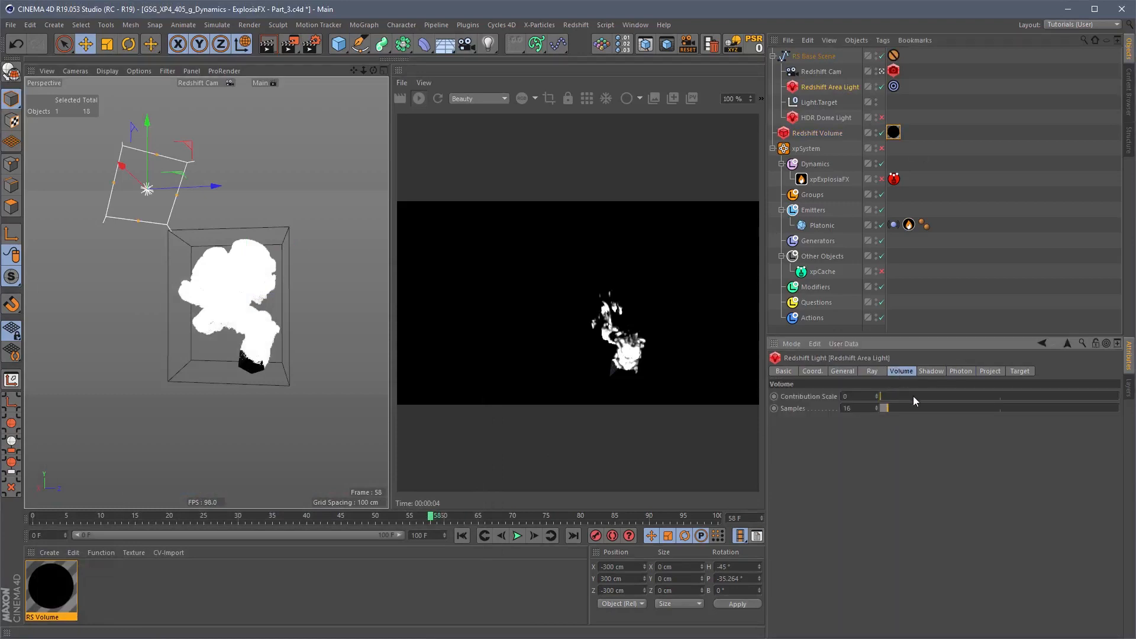
pyautogui.moveTo(914, 396); pyautogui.dragTo(1118, 396)
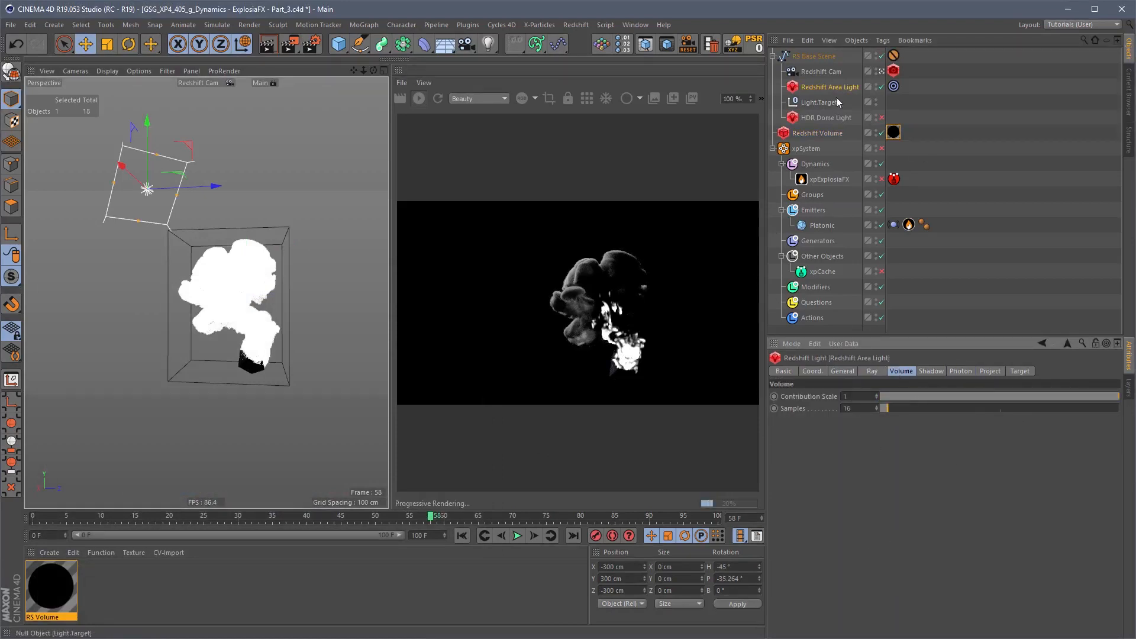
# Step: Reposition the Redshift Area Light beside the smoke at about X -28, Y 52, Z -326 cm and frame the smoke closer
pyautogui.keyDown('alt'); pyautogui.moveTo(258, 201); pyautogui.dragTo(102, 221); pyautogui.keyUp('alt')
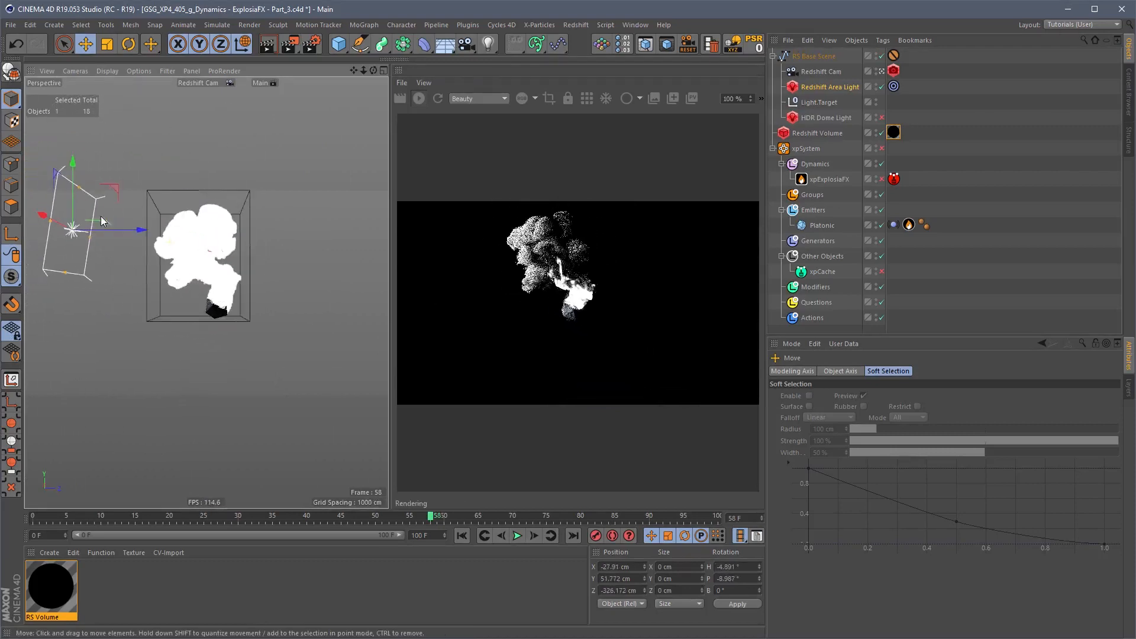
pyautogui.keyDown('alt'); pyautogui.moveTo(100, 215); pyautogui.dragTo(183, 253, button='right'); pyautogui.keyUp('alt')
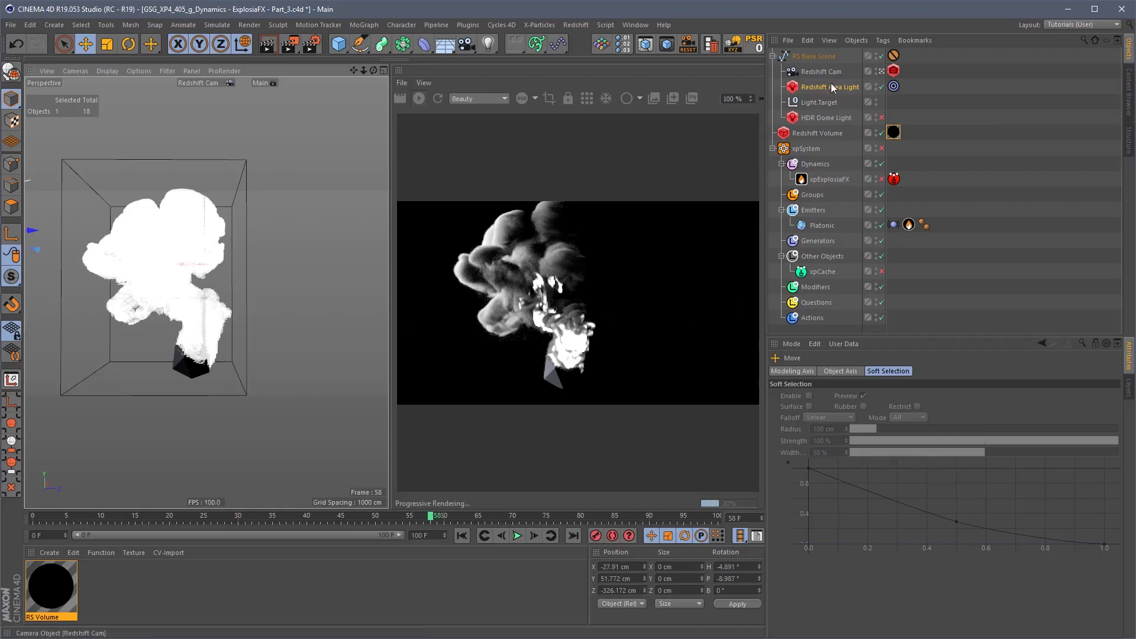
# Step: Tint the RS Volume material's Emission orange, at about hue 37°, saturation 73% and value 100%
pyautogui.doubleClick(51, 586)
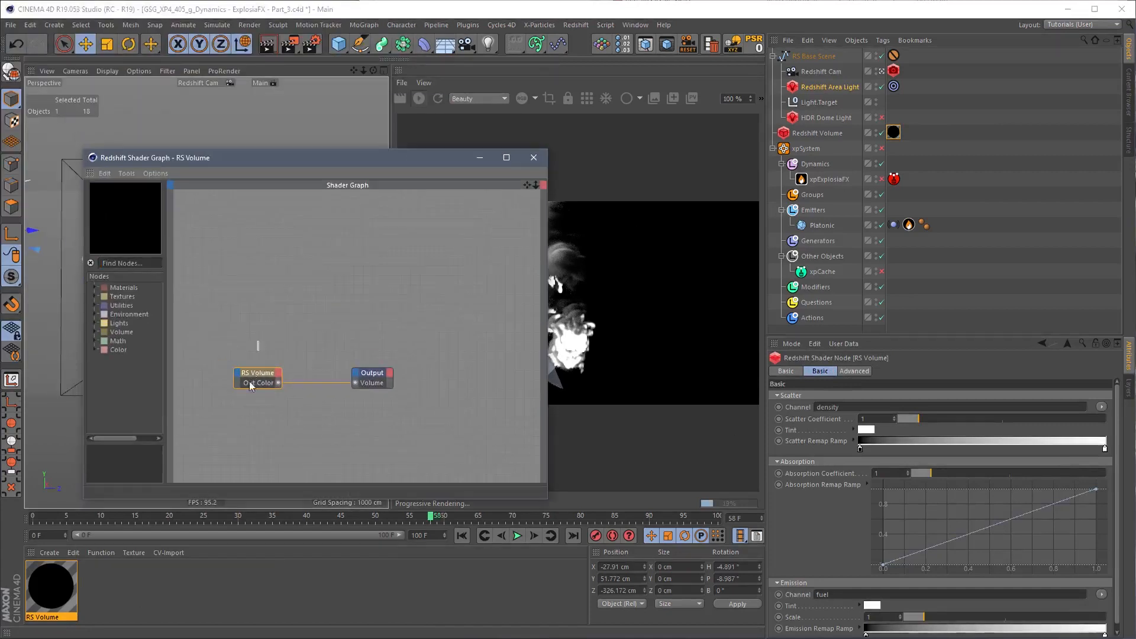
pyautogui.moveTo(449, 160); pyautogui.dragTo(404, 165)
pyautogui.click(434, 165)
pyautogui.scroll(-1, 836, 534)
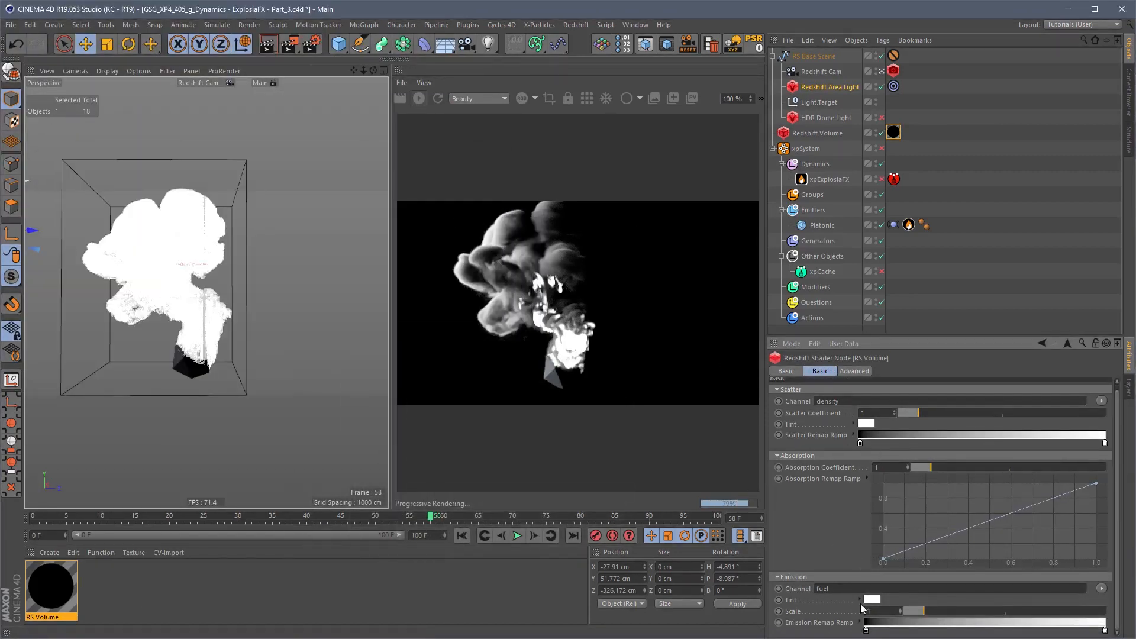
pyautogui.doubleClick(1104, 631)
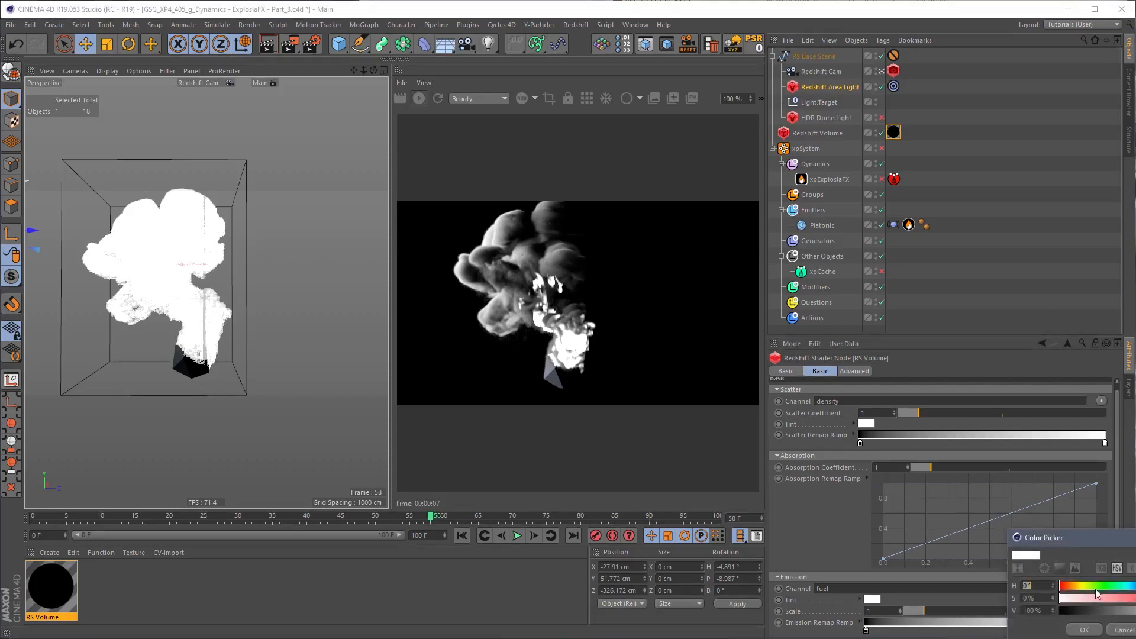
pyautogui.click(931, 458)
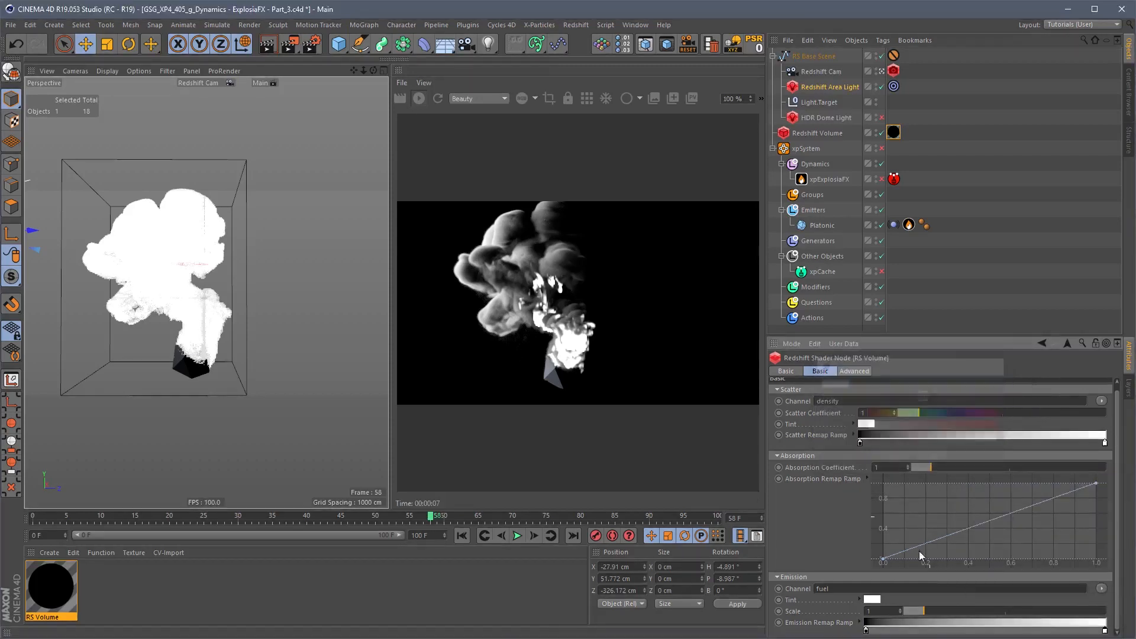
pyautogui.click(860, 600)
pyautogui.scroll(-3, 835, 619)
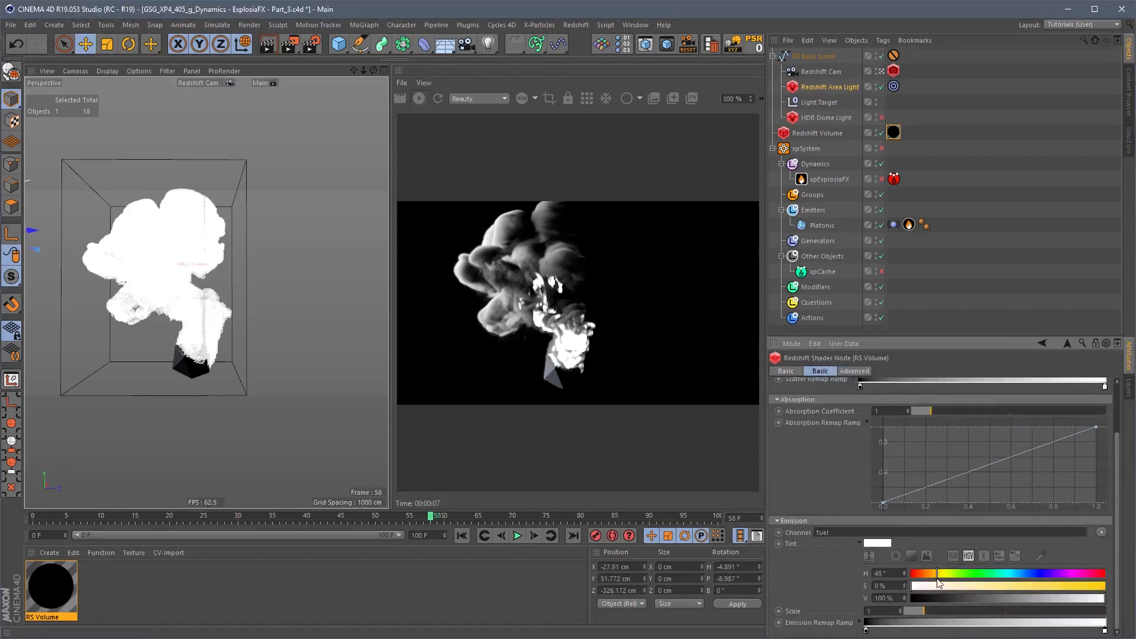
pyautogui.click(936, 573)
pyautogui.click(933, 575)
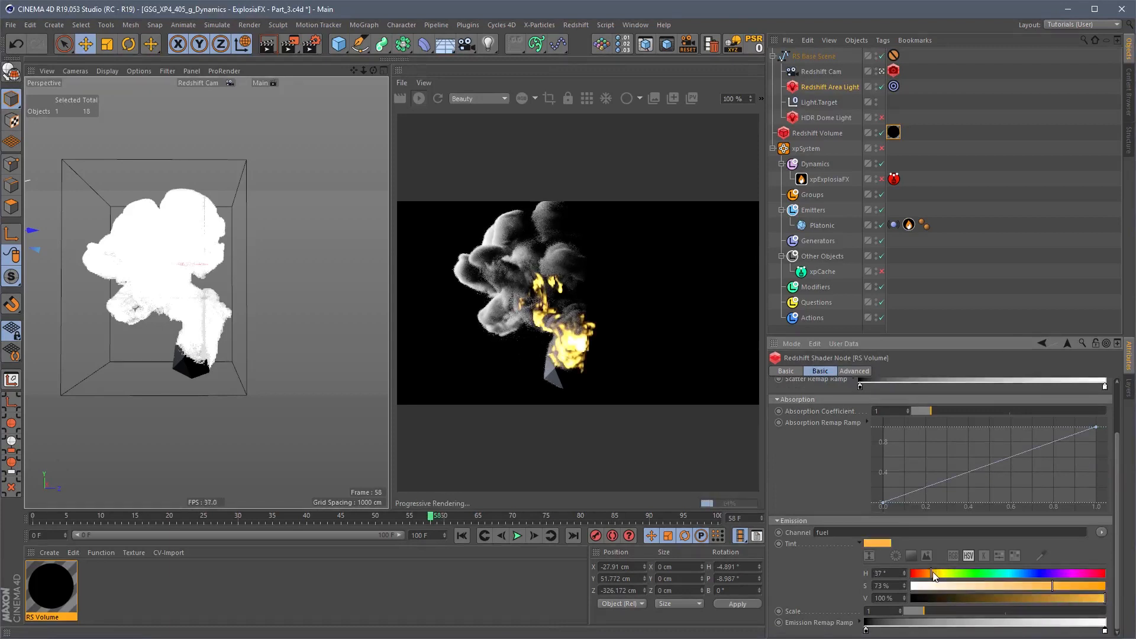
pyautogui.moveTo(931, 574); pyautogui.dragTo(930, 574)
pyautogui.click(859, 543)
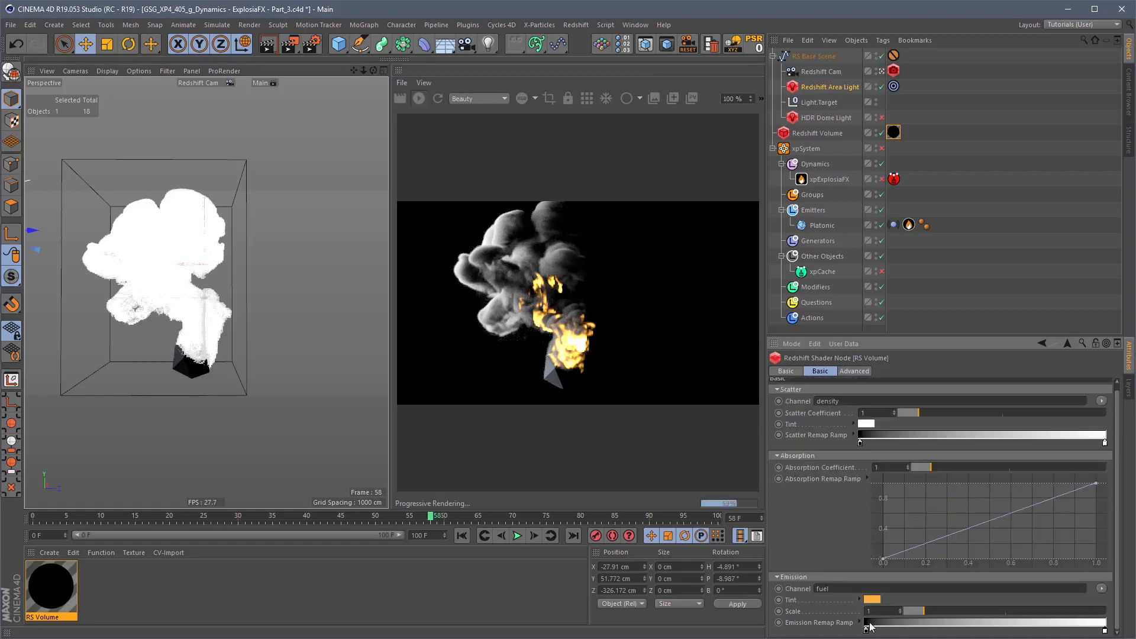
# Step: Try lowering the RS Volume's Emission Scale to about 0.28 and reset it to its default
pyautogui.moveTo(867, 632)
pyautogui.mouseDown()
pyautogui.moveTo(1004, 632)
pyautogui.moveTo(865, 632)
pyautogui.mouseUp()
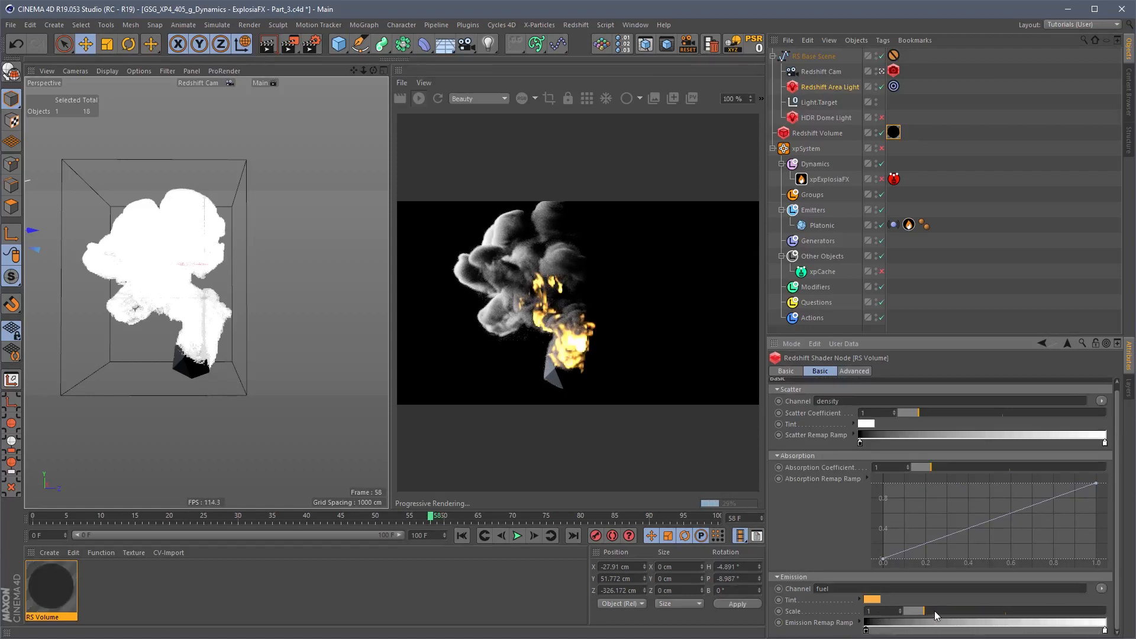
pyautogui.moveTo(932, 613)
pyautogui.mouseDown()
pyautogui.moveTo(994, 613)
pyautogui.moveTo(901, 613)
pyautogui.moveTo(915, 612)
pyautogui.mouseUp()
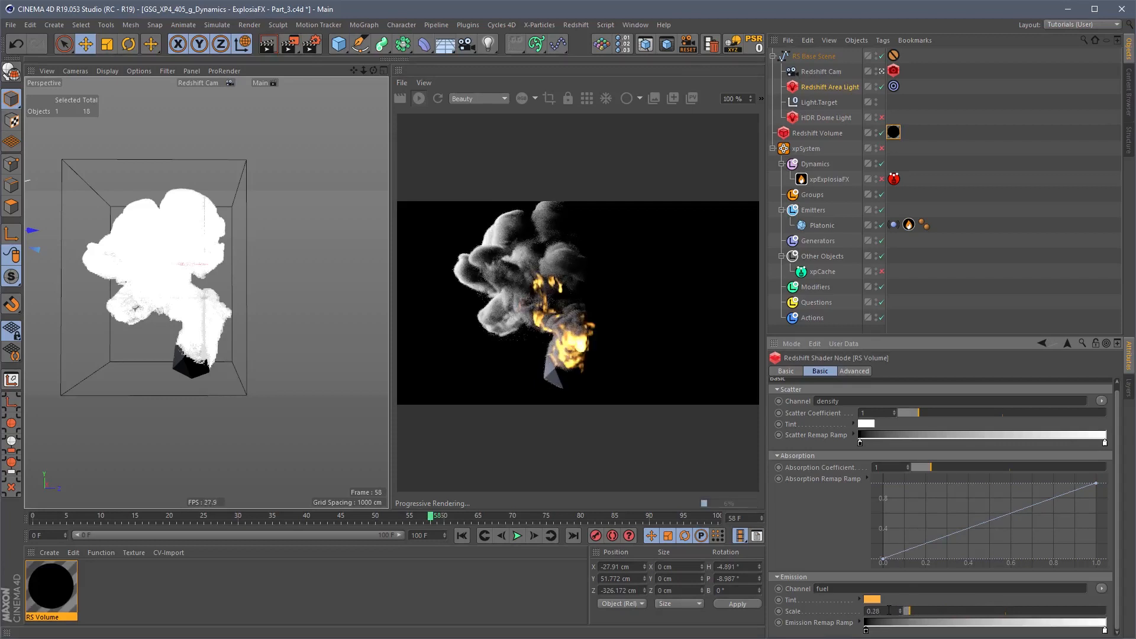
pyautogui.rightClick(901, 612)
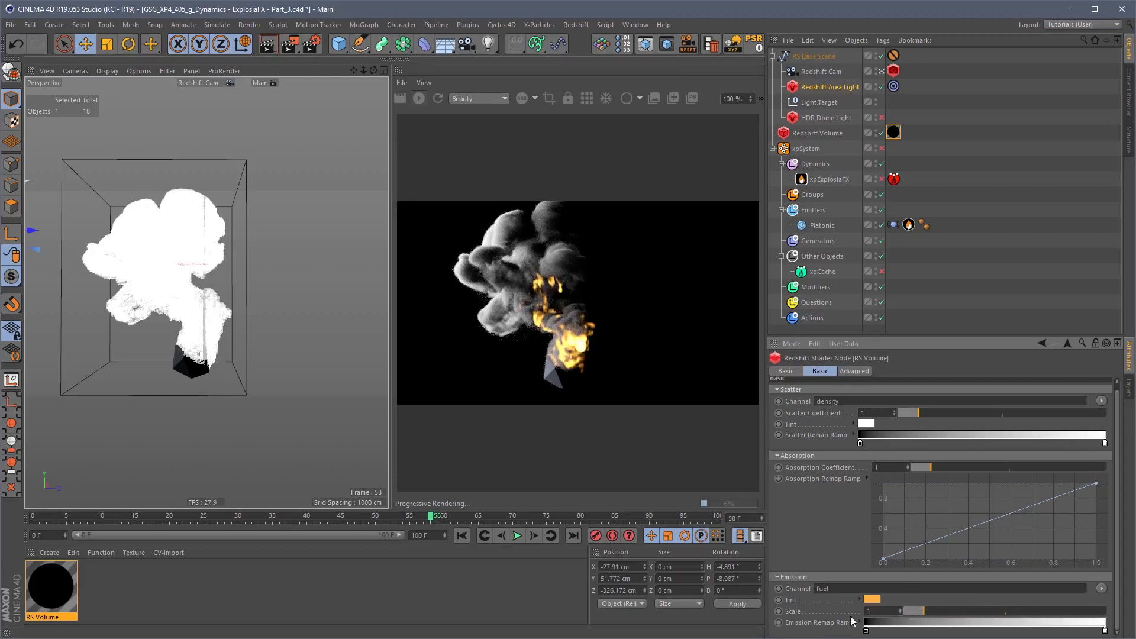
# Step: Play the smoke animation from the first frame to review it in the Redshift render view, stopping at frame 65
pyautogui.click(462, 536)
pyautogui.click(516, 535)
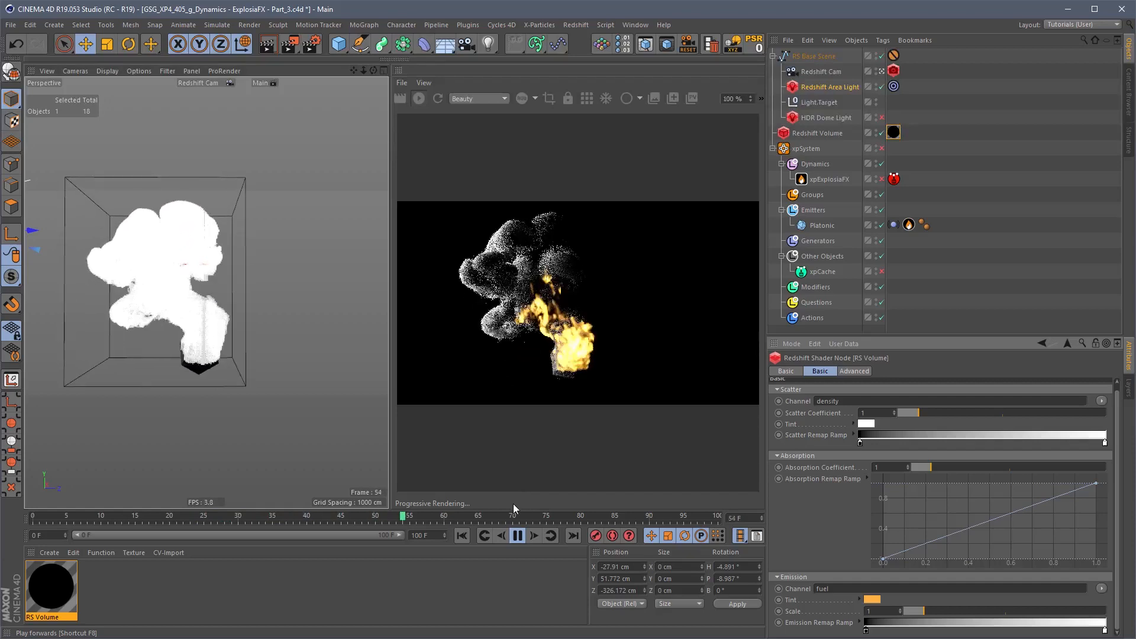
pyautogui.click(518, 536)
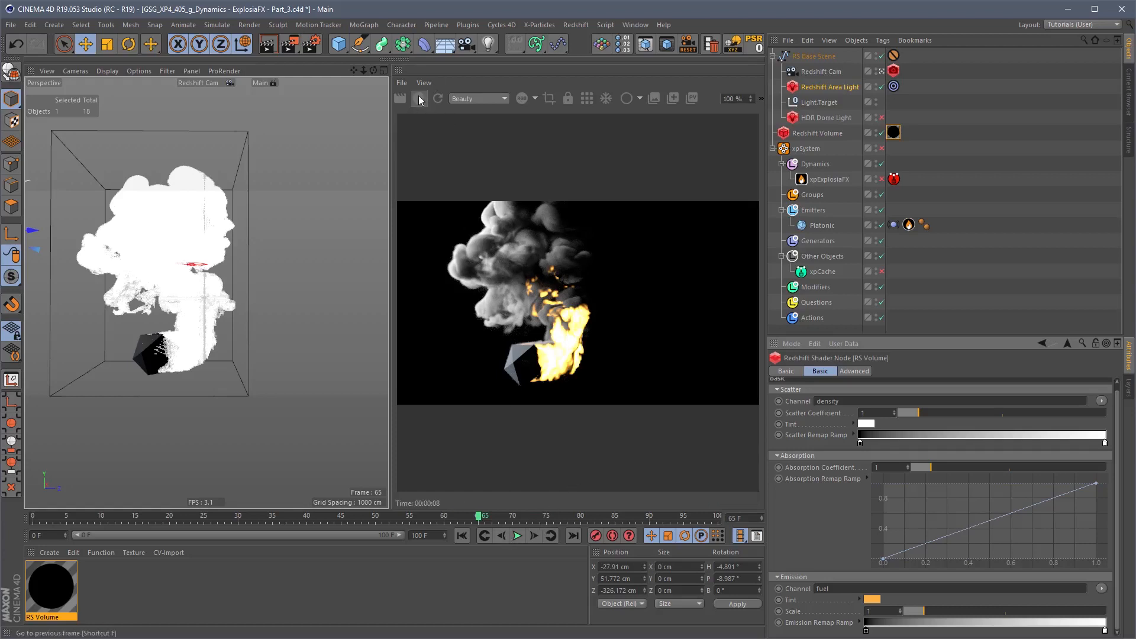
# Step: Undock and close the Redshift render view and return the timeline to frame 0
pyautogui.click(398, 71)
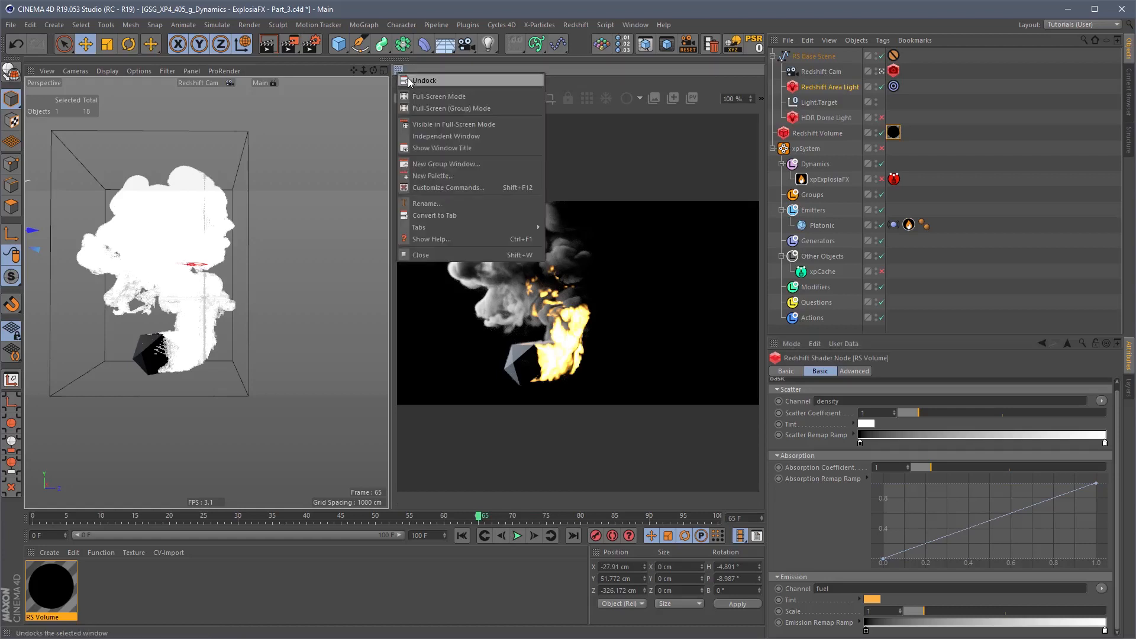
pyautogui.click(426, 79)
pyautogui.click(750, 55)
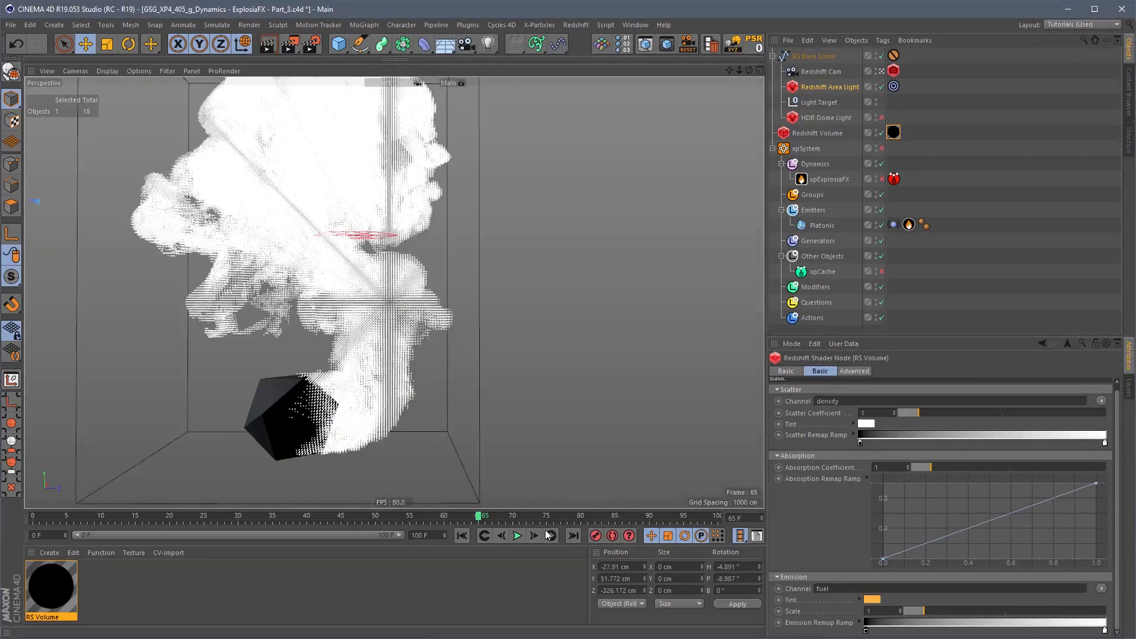
pyautogui.click(461, 536)
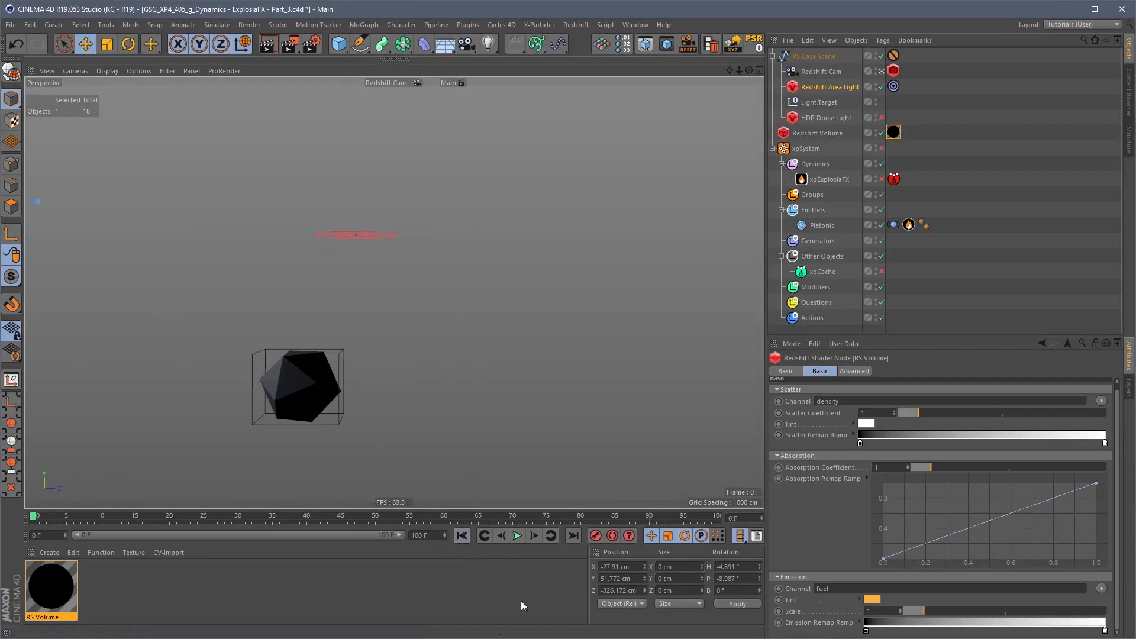
# Step: Delete the RS Base Scene group and the Redshift Volume from the scene and save the file
pyautogui.click(816, 53)
pyautogui.press('Delete')
pyautogui.click(822, 55)
pyautogui.press('Delete')
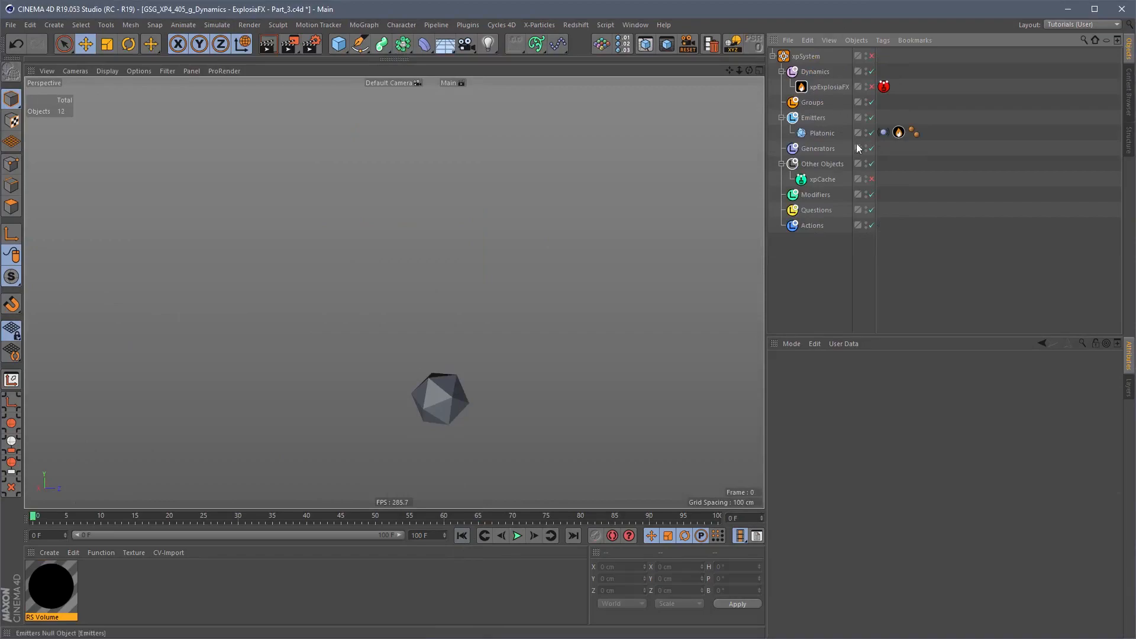
pyautogui.hotkey('ctrl', 's')
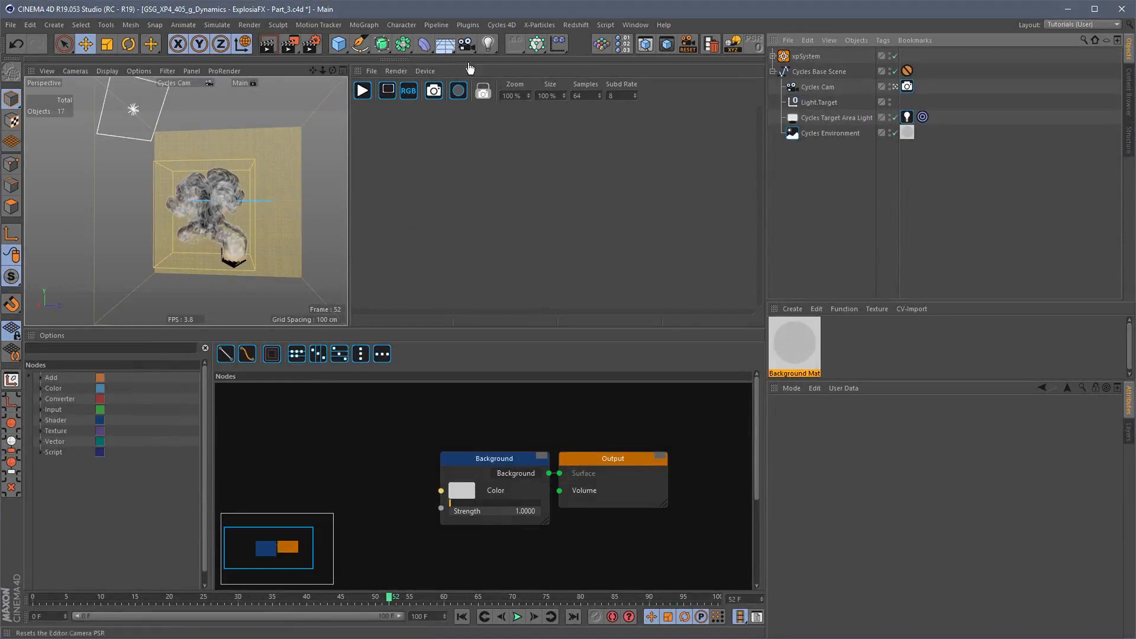
# Step: Create a Cycles 4D EFX Smoke & Fire Basic volume material and apply it to the xpExplosiaFX object
pyautogui.click(773, 56)
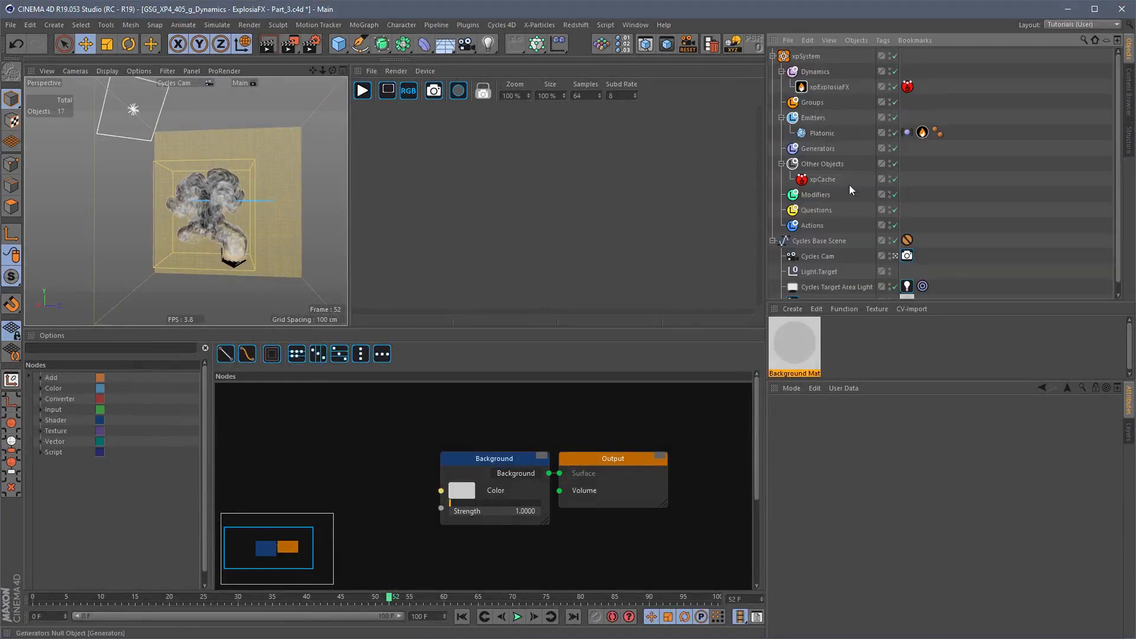
pyautogui.click(772, 241)
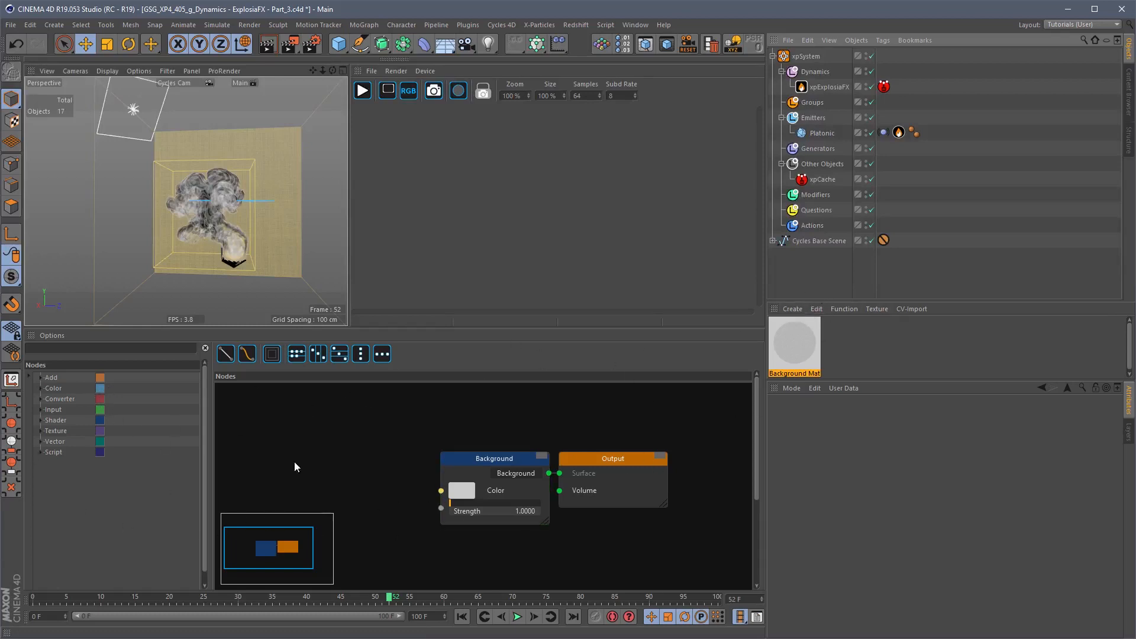
pyautogui.click(801, 309)
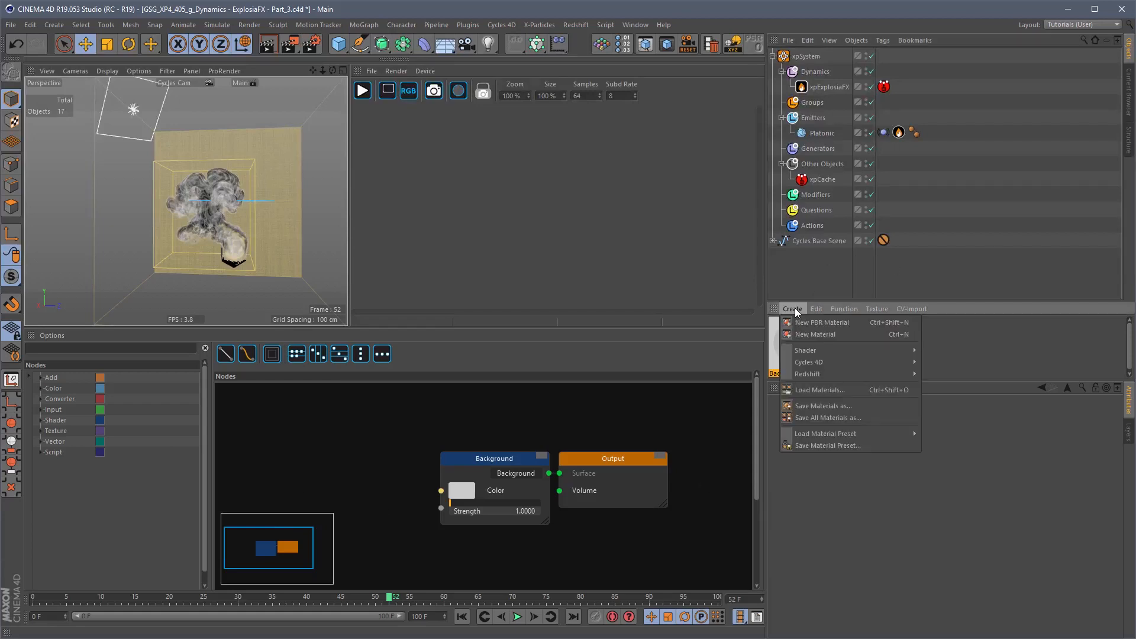
pyautogui.moveTo(833, 365)
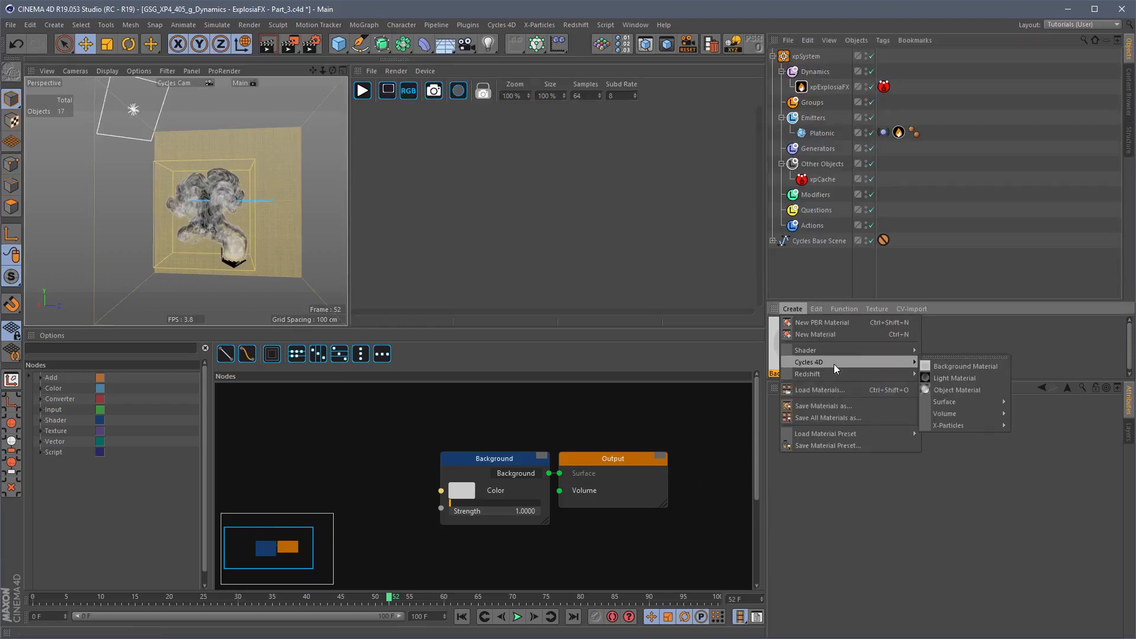
pyautogui.moveTo(955, 414)
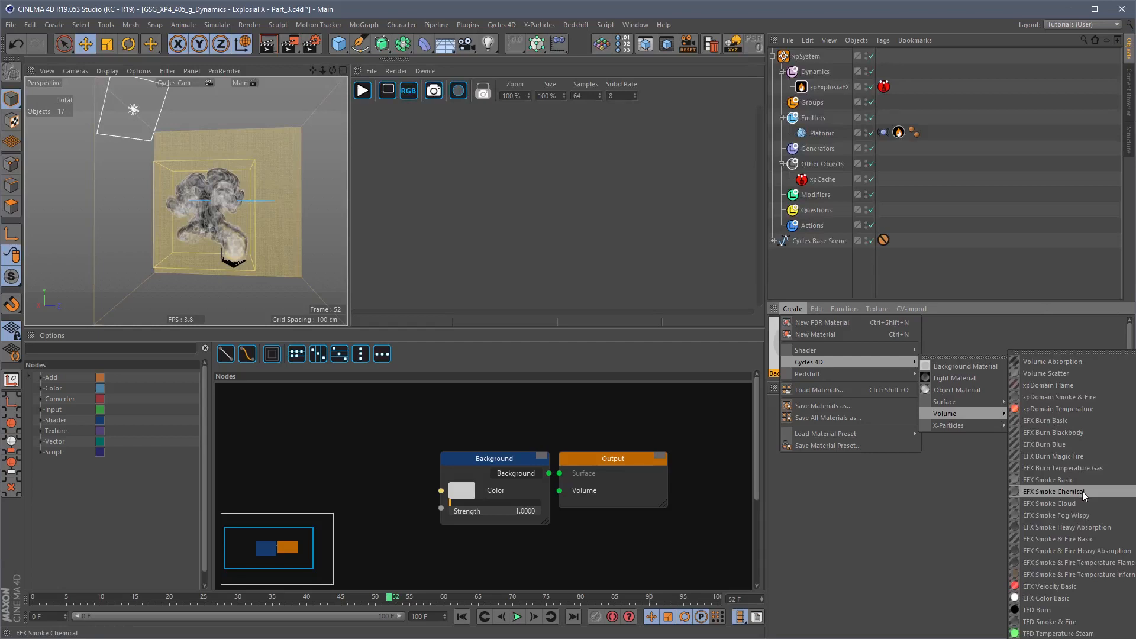
pyautogui.click(1081, 539)
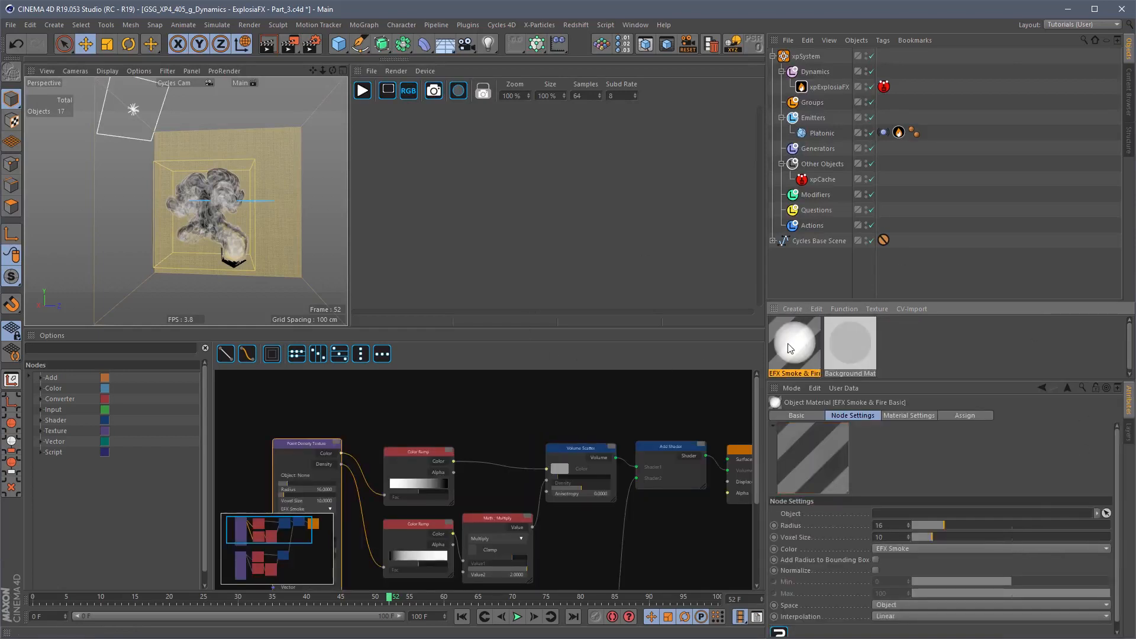
pyautogui.moveTo(789, 348); pyautogui.dragTo(838, 88)
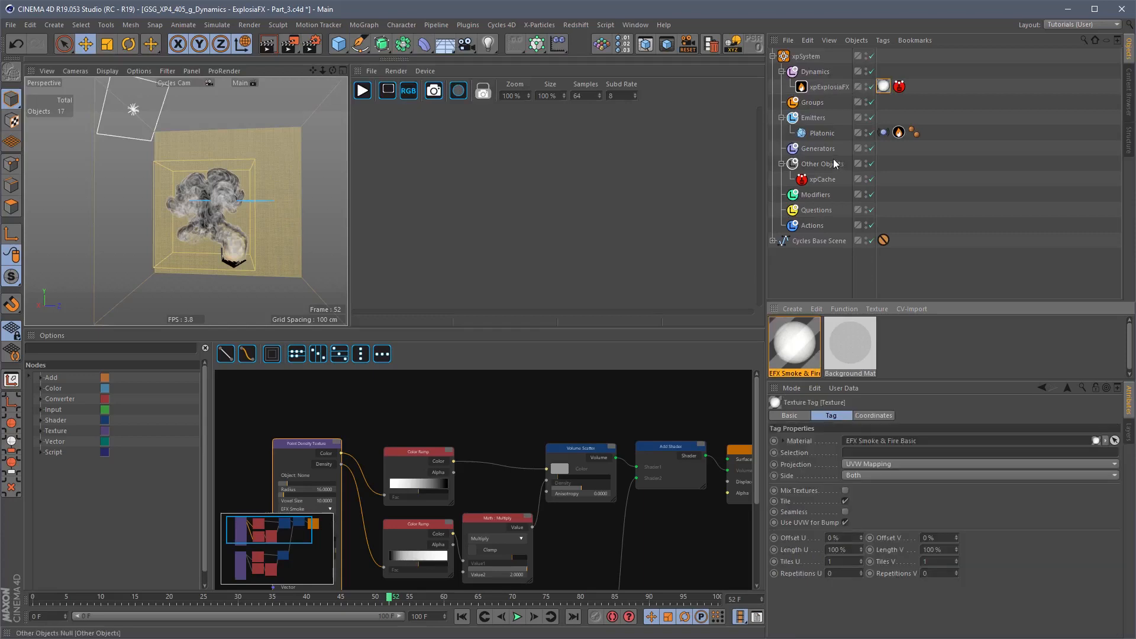
# Step: Link xpExplosiaFX as the Object of the EFX Smoke Point Density Texture node
pyautogui.moveTo(520, 454); pyautogui.dragTo(595, 389, button='middle')
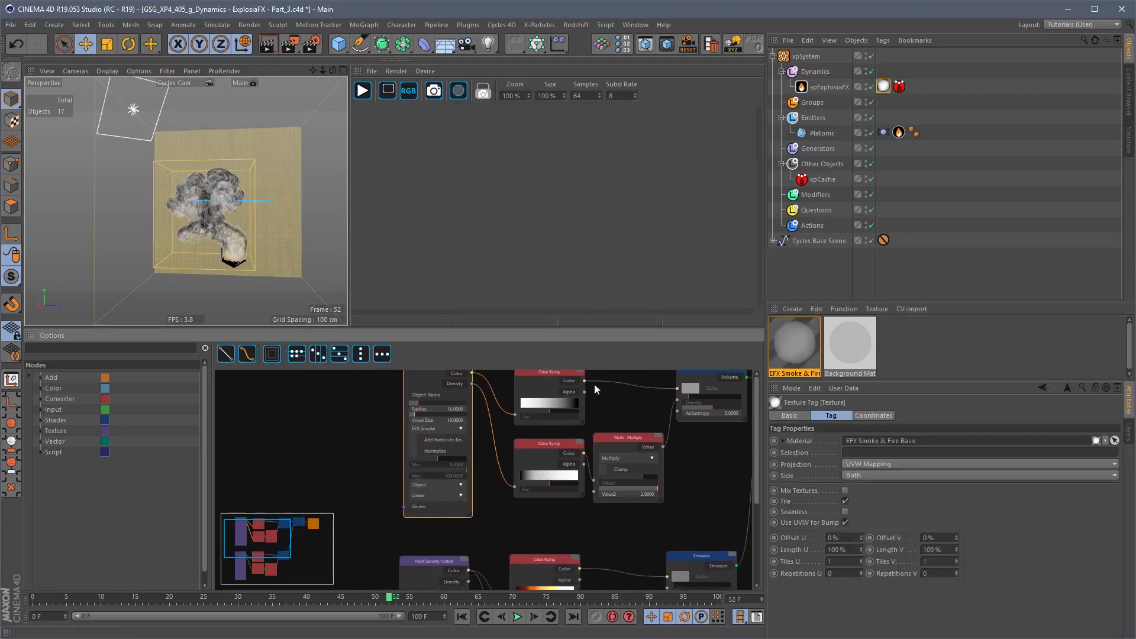
pyautogui.scroll(2, 376, 418)
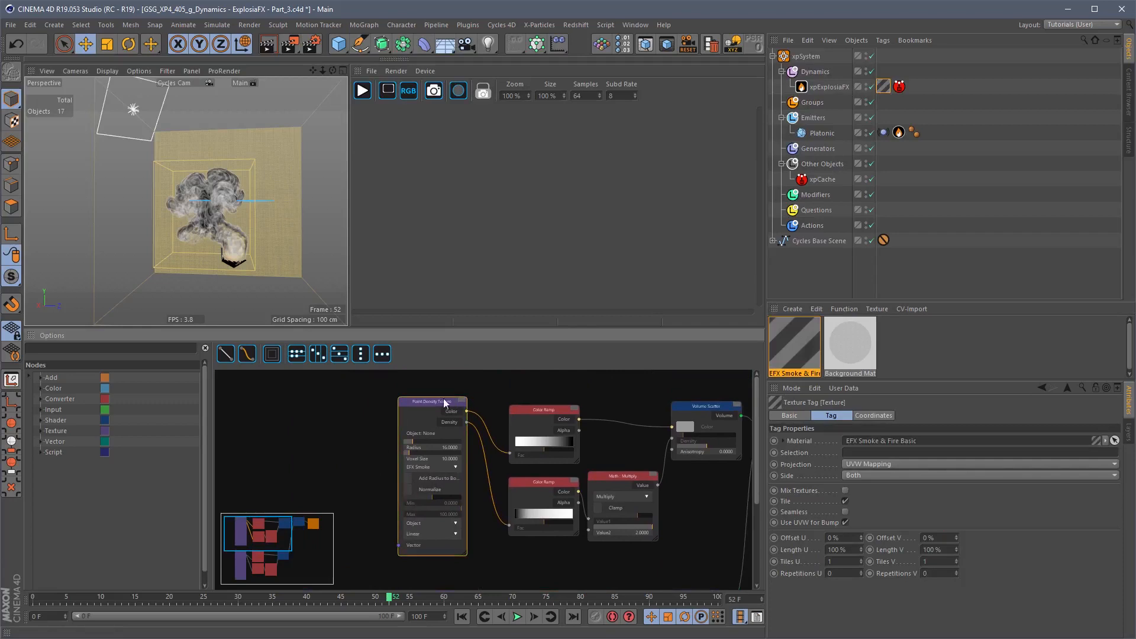
pyautogui.moveTo(360, 422); pyautogui.dragTo(335, 413, button='middle')
pyautogui.click(429, 460)
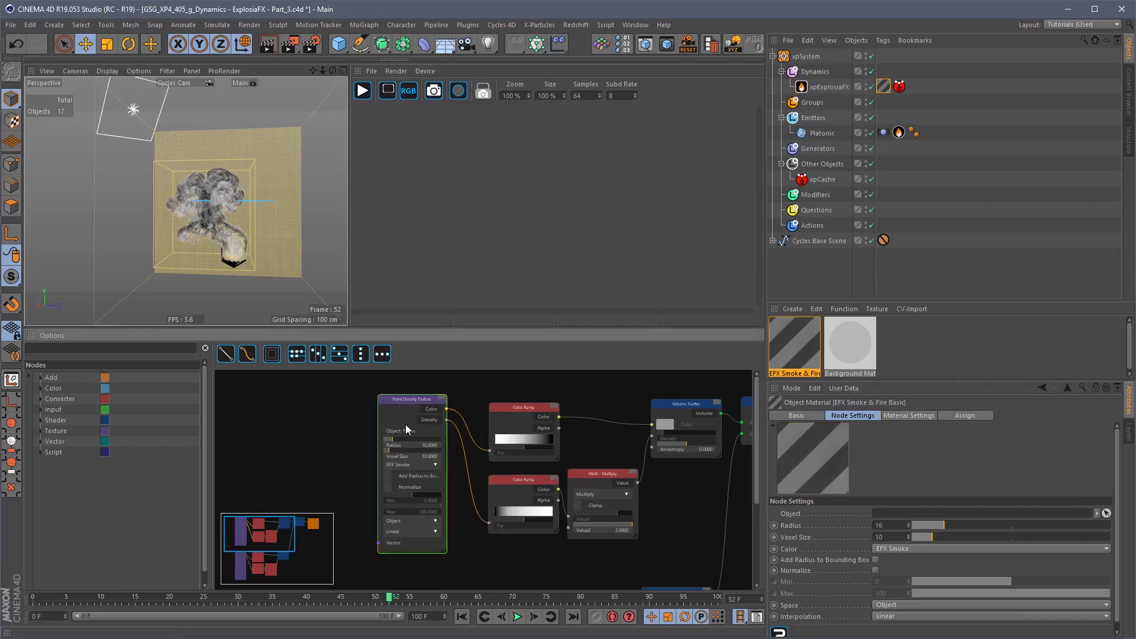
pyautogui.click(1106, 513)
pyautogui.click(839, 86)
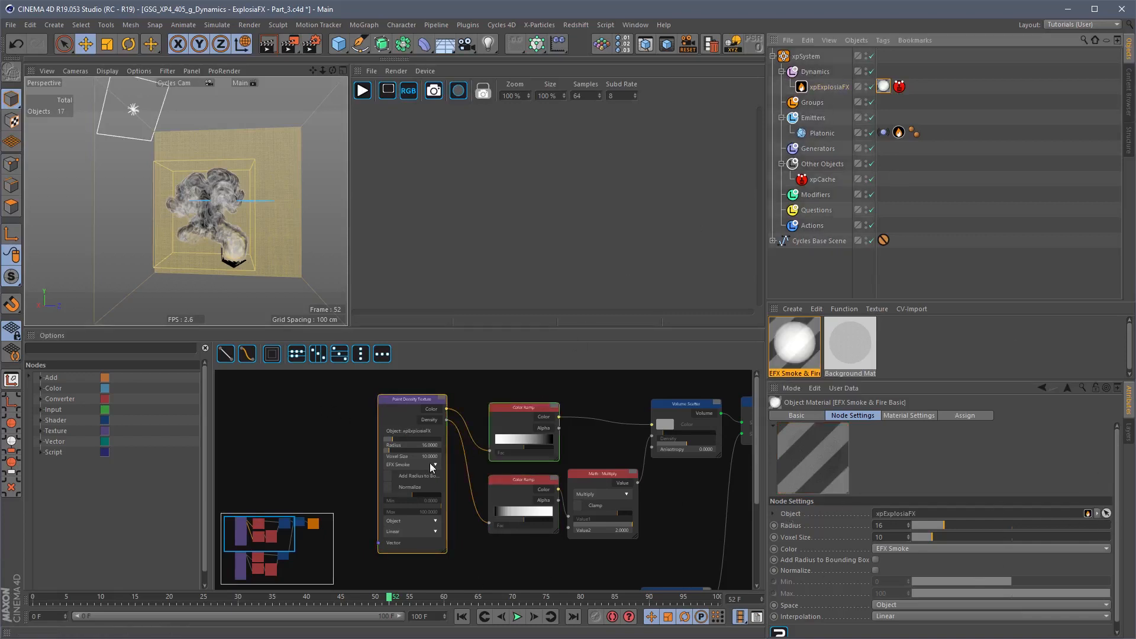
# Step: Link xpExplosiaFX as the Object of the EFX Burn Point Density Texture node
pyautogui.moveTo(355, 475); pyautogui.dragTo(369, 372, button='middle')
pyautogui.click(424, 495)
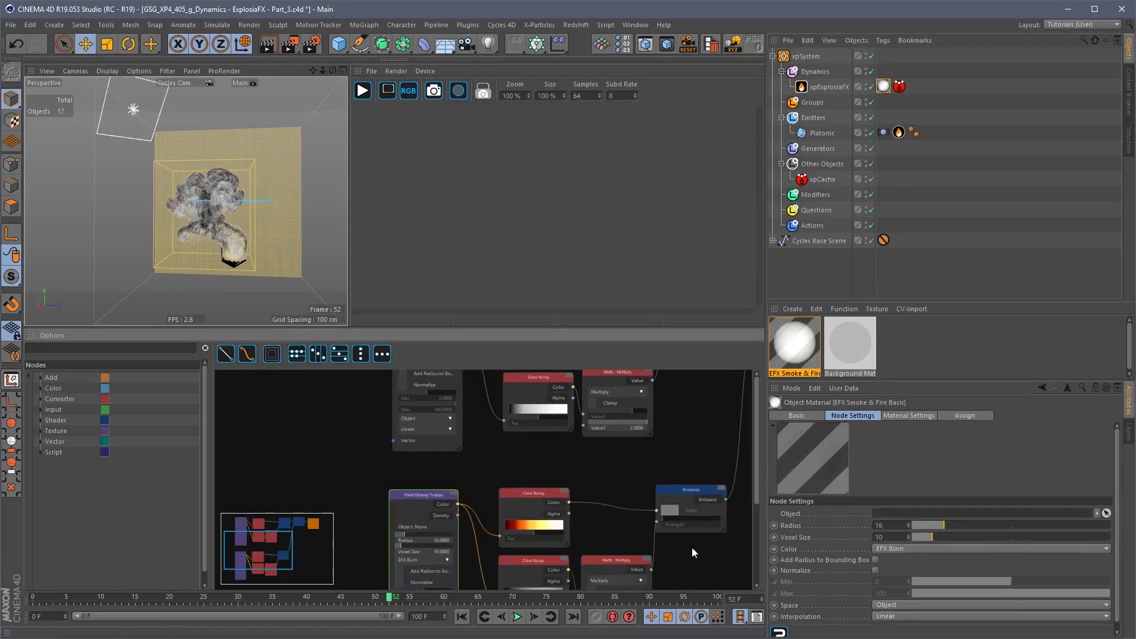
pyautogui.click(1107, 513)
pyautogui.click(821, 87)
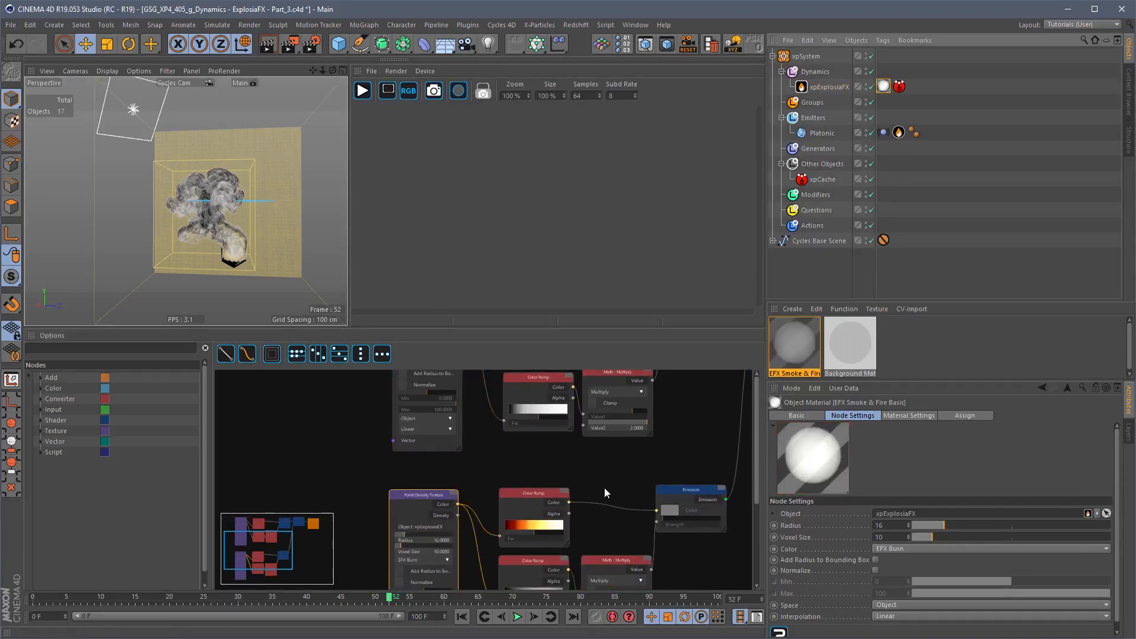
# Step: Start the Cycles 4D preview render and disable the Cycles Environment in the Cycles Base Scene
pyautogui.moveTo(698, 413)
pyautogui.mouseDown(button='middle')
pyautogui.moveTo(680, 332)
pyautogui.moveTo(589, 530)
pyautogui.moveTo(495, 523)
pyautogui.moveTo(586, 530)
pyautogui.mouseUp(button='middle')
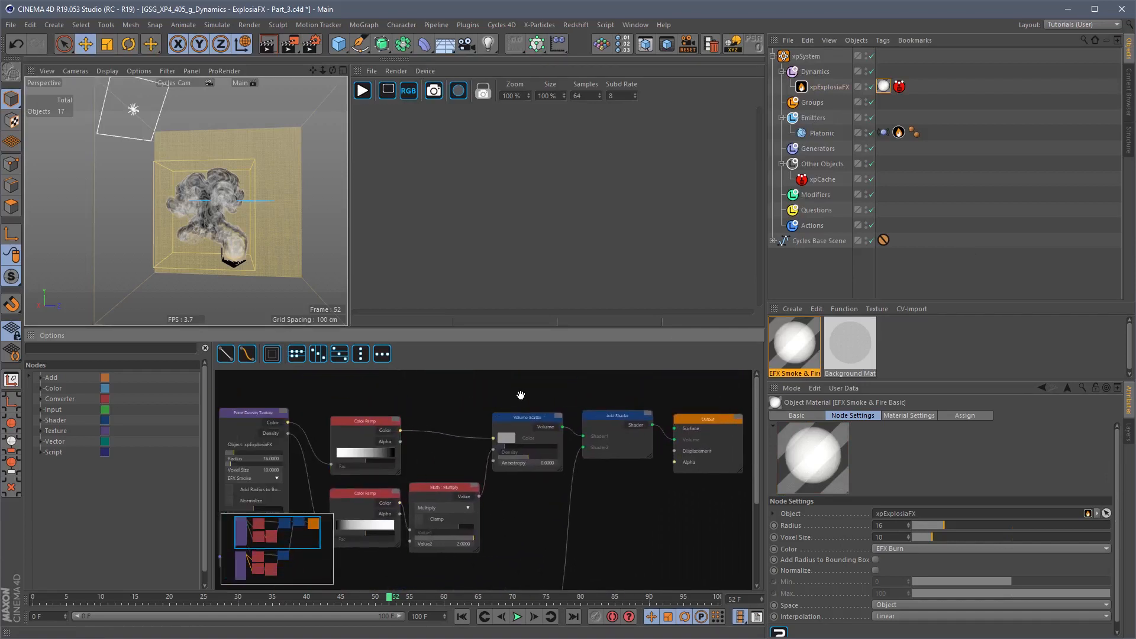
pyautogui.moveTo(521, 394); pyautogui.dragTo(496, 389, button='middle')
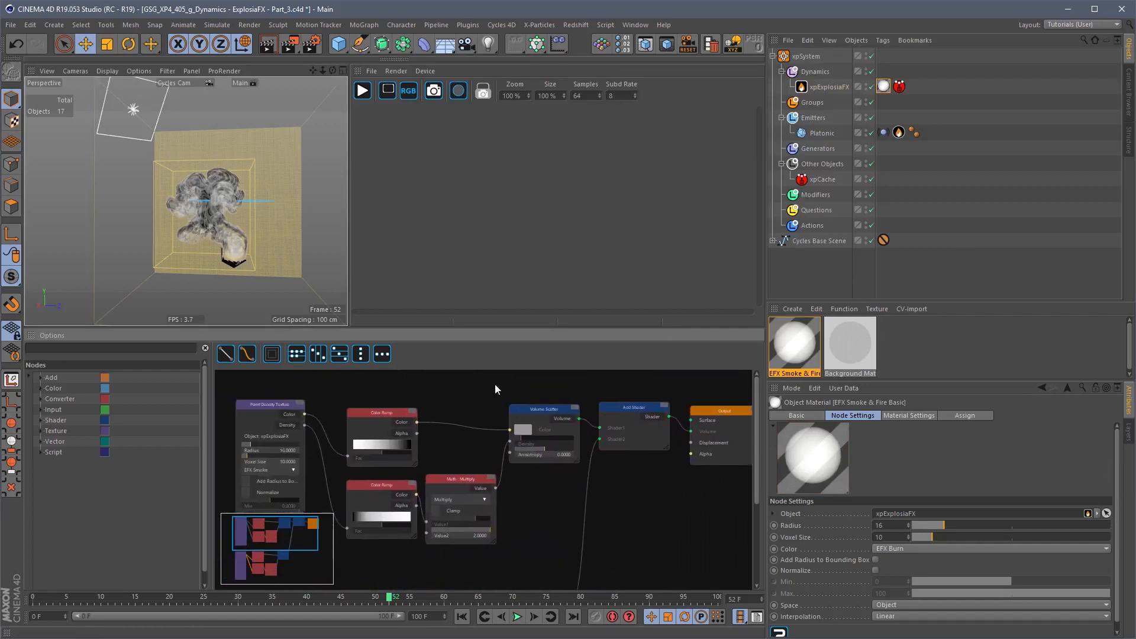
pyautogui.click(364, 89)
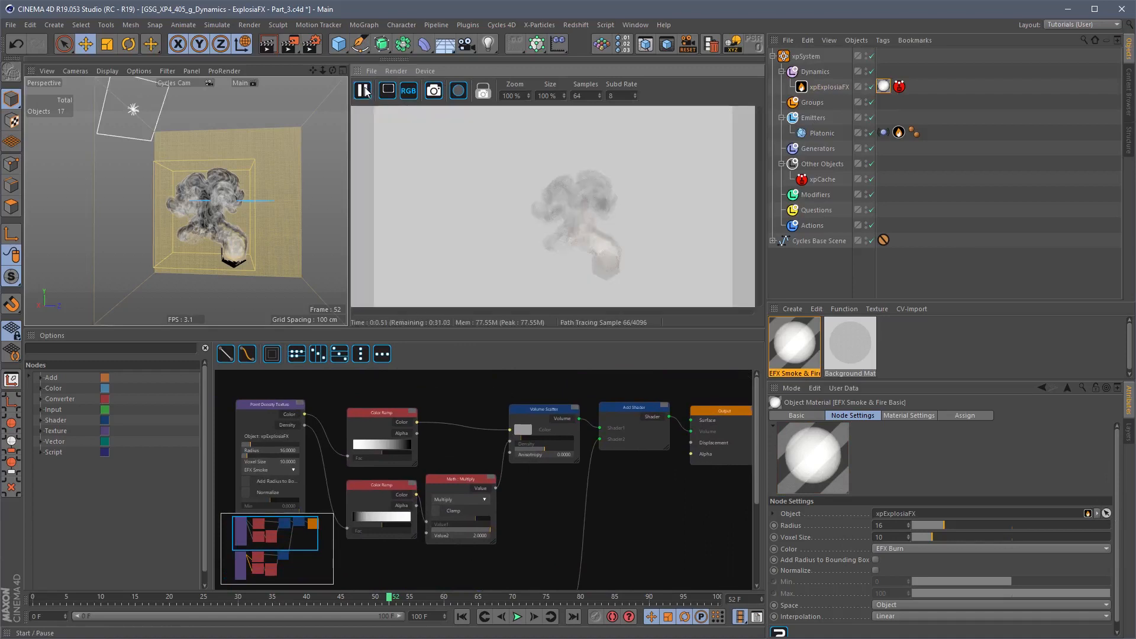
pyautogui.click(772, 241)
pyautogui.scroll(-1, 943, 258)
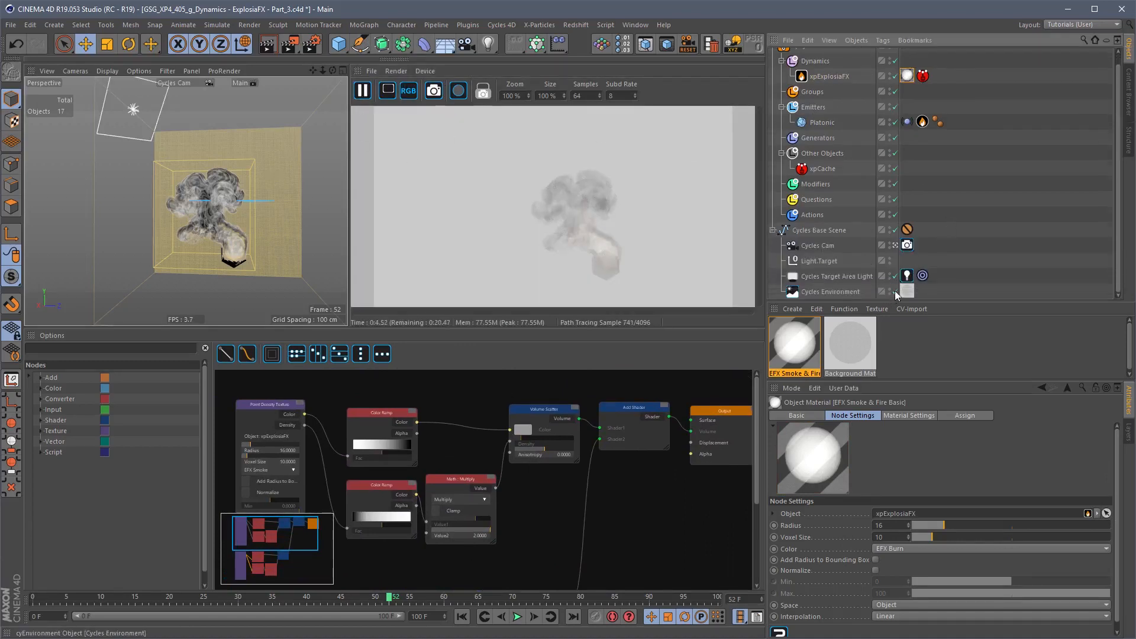
pyautogui.click(895, 292)
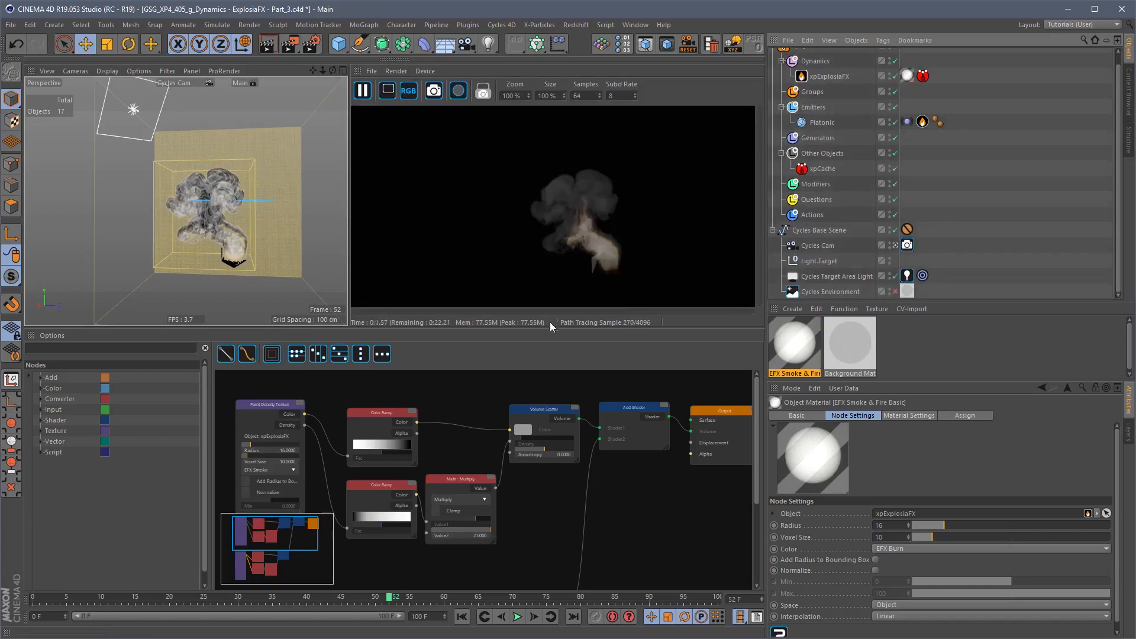
pyautogui.keyDown('alt'); pyautogui.moveTo(266, 216); pyautogui.dragTo(264, 183); pyautogui.keyUp('alt')
pyautogui.click(425, 71)
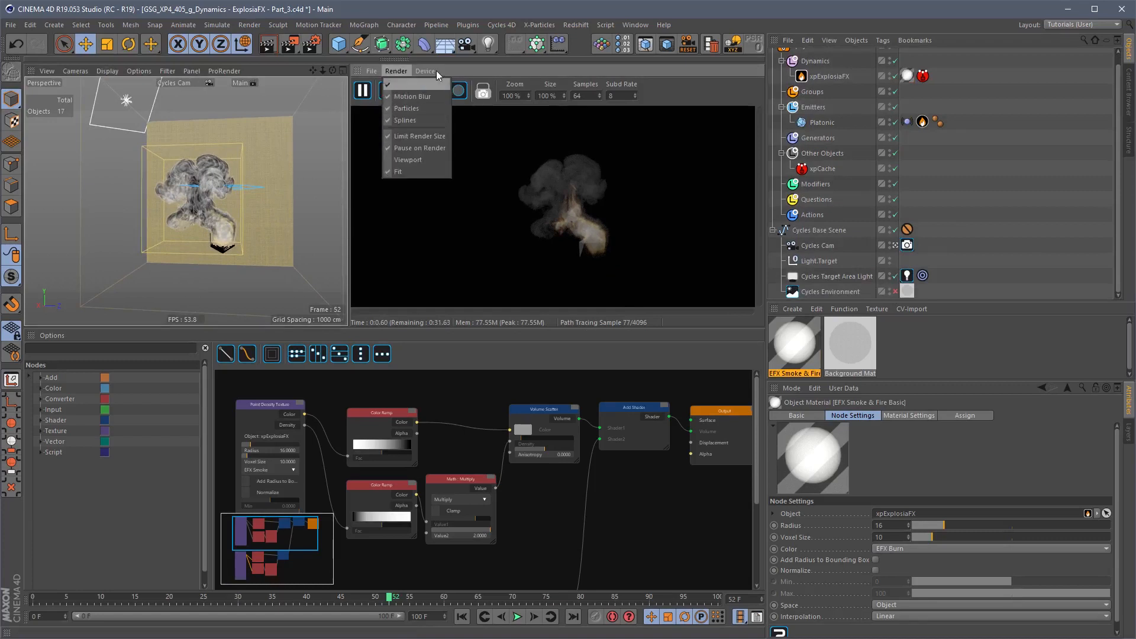
pyautogui.click(436, 152)
pyautogui.keyDown('alt'); pyautogui.moveTo(184, 190); pyautogui.dragTo(260, 171); pyautogui.keyUp('alt')
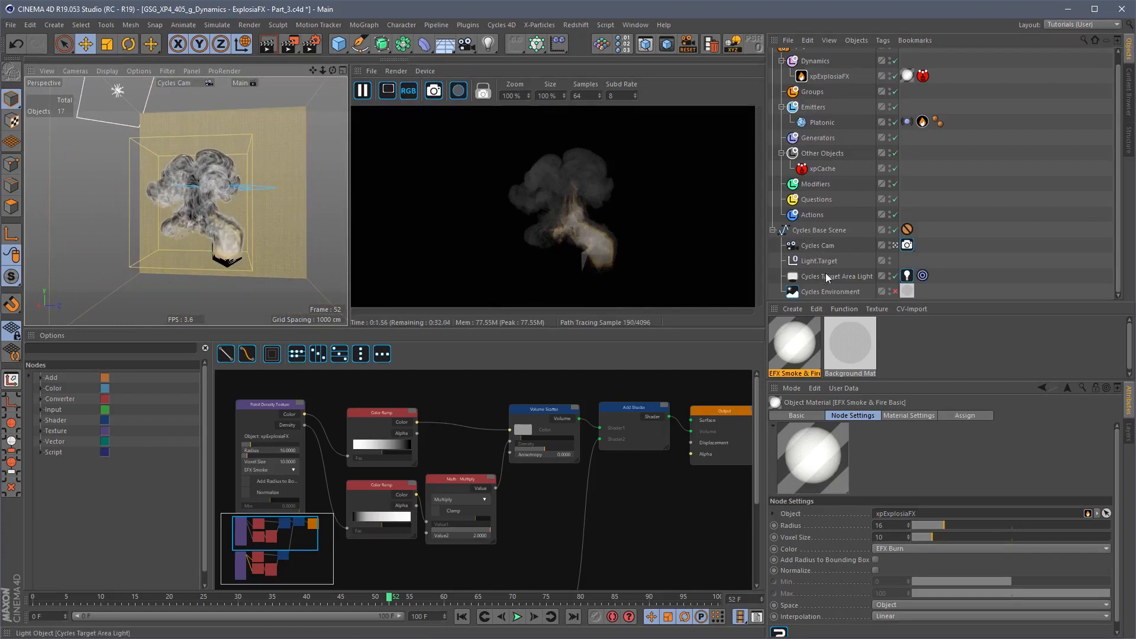
# Step: Set the Intensity Strength Multiplier of the Cycles Target Area Light to 300
pyautogui.click(908, 276)
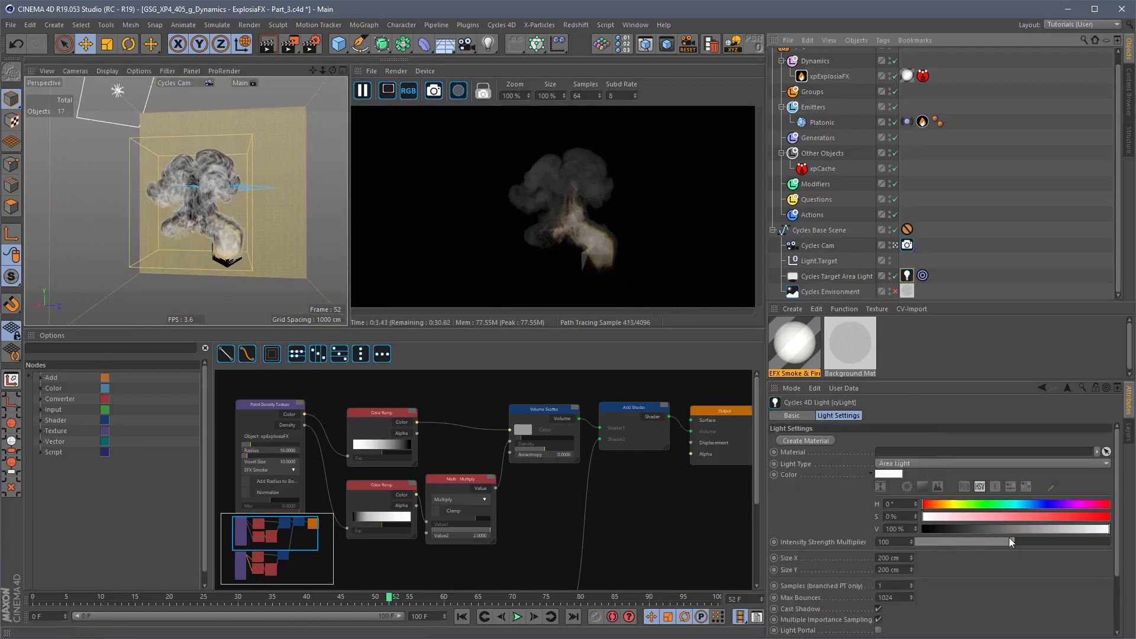
pyautogui.moveTo(1012, 541)
pyautogui.mouseDown()
pyautogui.moveTo(1032, 541)
pyautogui.moveTo(1010, 548)
pyautogui.mouseUp()
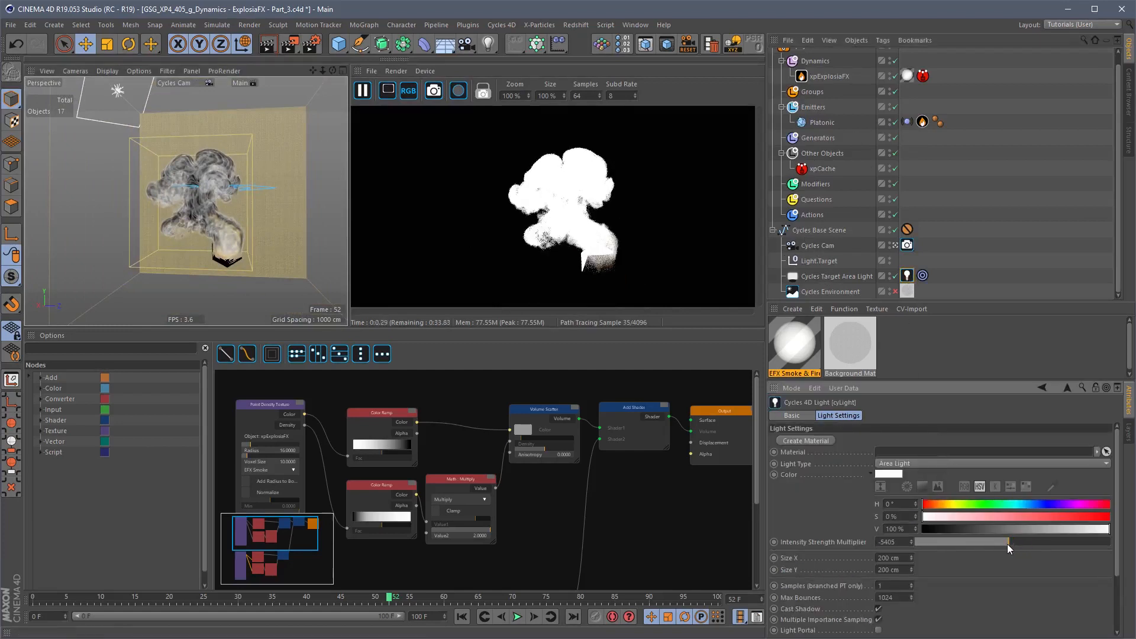
pyautogui.doubleClick(891, 541)
pyautogui.write('150')
pyautogui.press('Return')
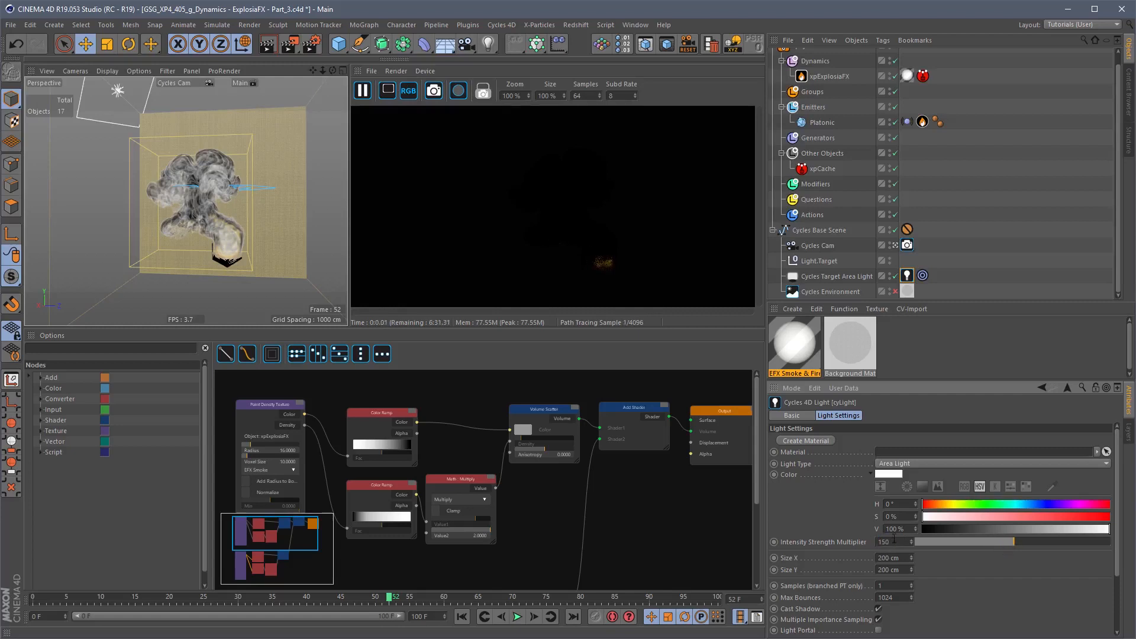
pyautogui.doubleClick(890, 541)
pyautogui.write('300')
pyautogui.press('Return')
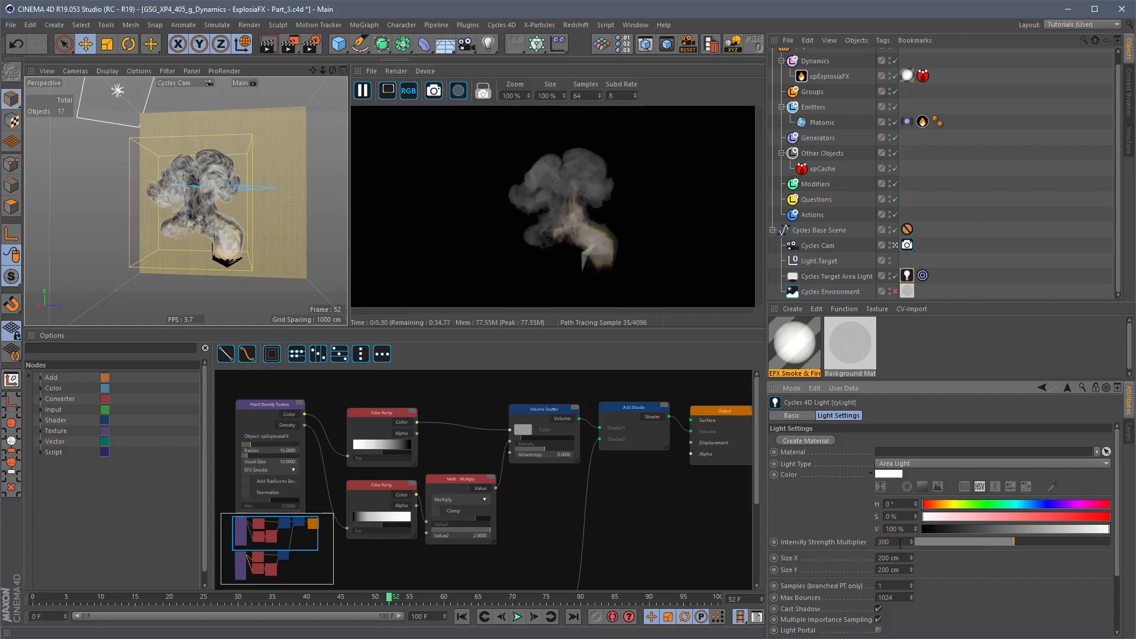
# Step: Reposition the Volume Scatter node between the smoke nodes and the Add Shader in the EFX material's node graph
pyautogui.moveTo(614, 395); pyautogui.dragTo(674, 396, button='middle')
pyautogui.moveTo(605, 411); pyautogui.dragTo(601, 433)
pyautogui.moveTo(535, 385); pyautogui.dragTo(503, 470)
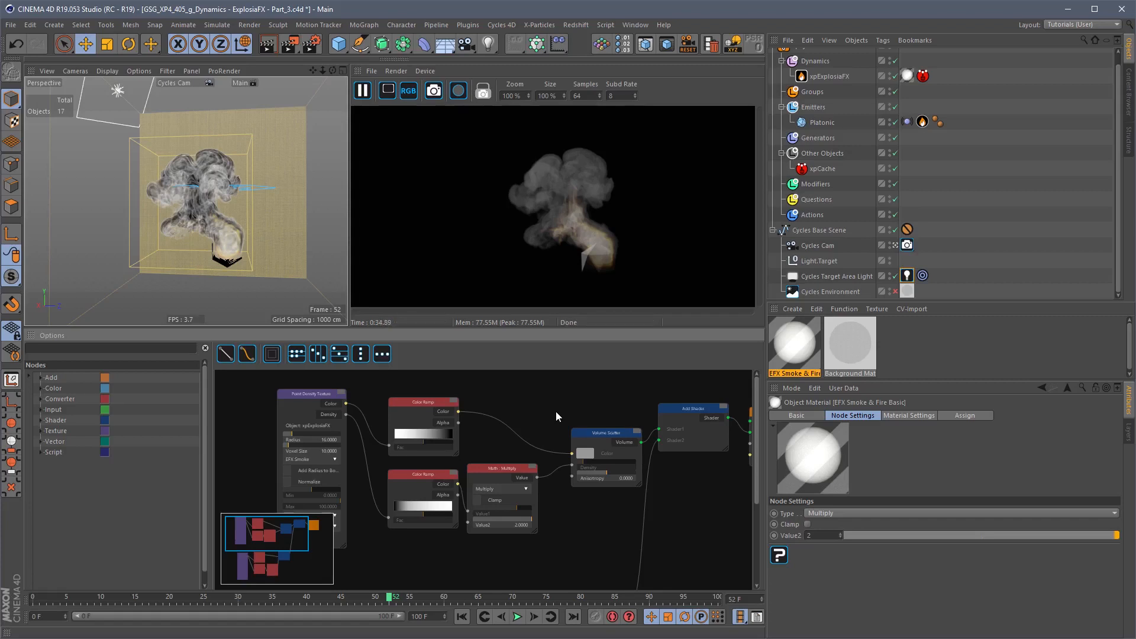
pyautogui.keyDown('alt'); pyautogui.moveTo(231, 205); pyautogui.dragTo(231, 232); pyautogui.keyUp('alt')
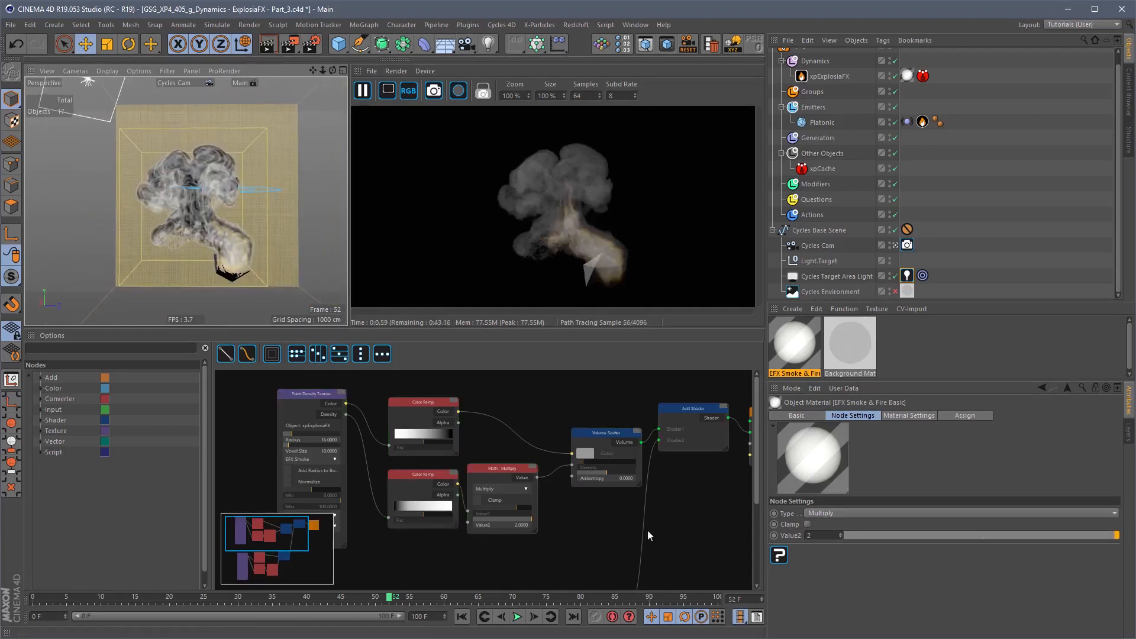
pyautogui.moveTo(573, 419); pyautogui.dragTo(497, 376, button='middle')
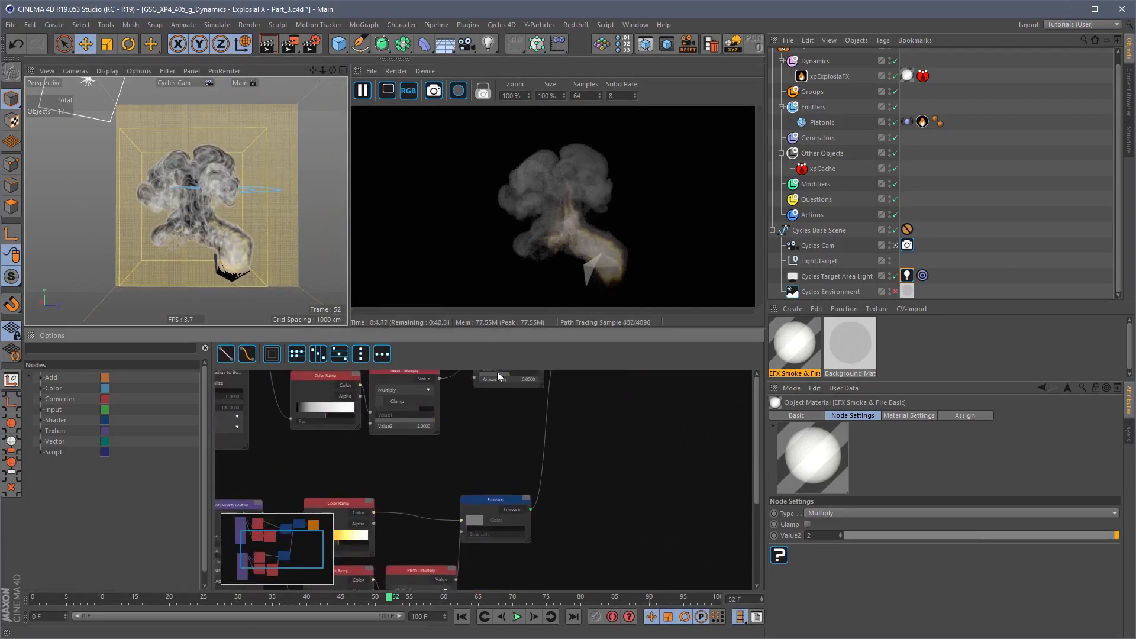
pyautogui.moveTo(514, 481); pyautogui.dragTo(522, 521, button='middle')
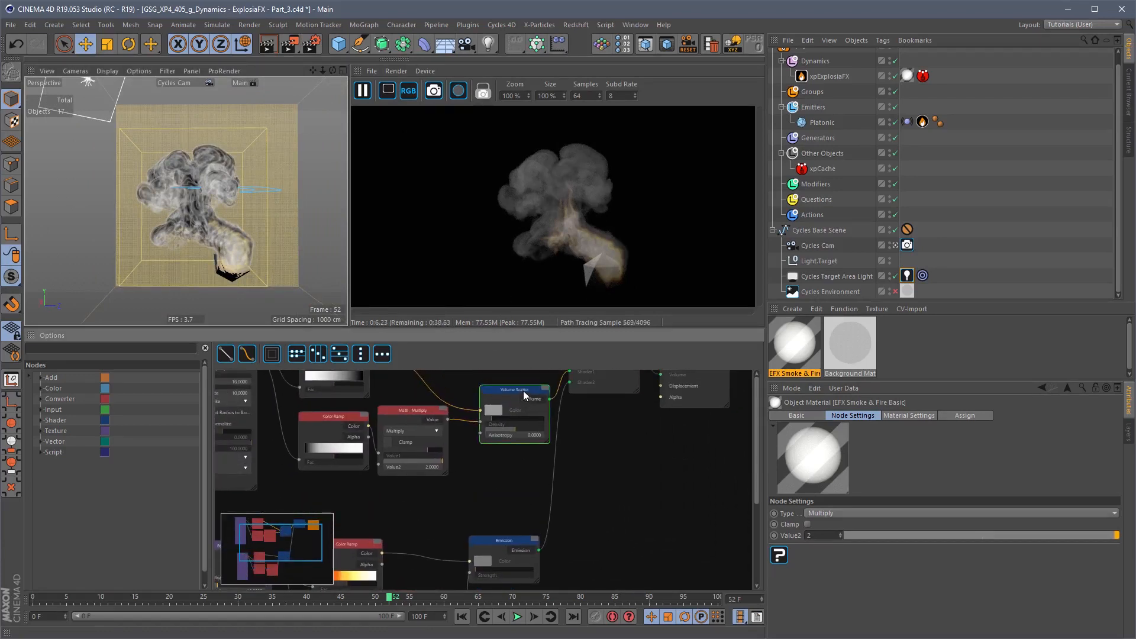
pyautogui.click(526, 395)
pyautogui.moveTo(549, 420); pyautogui.dragTo(587, 458, button='middle')
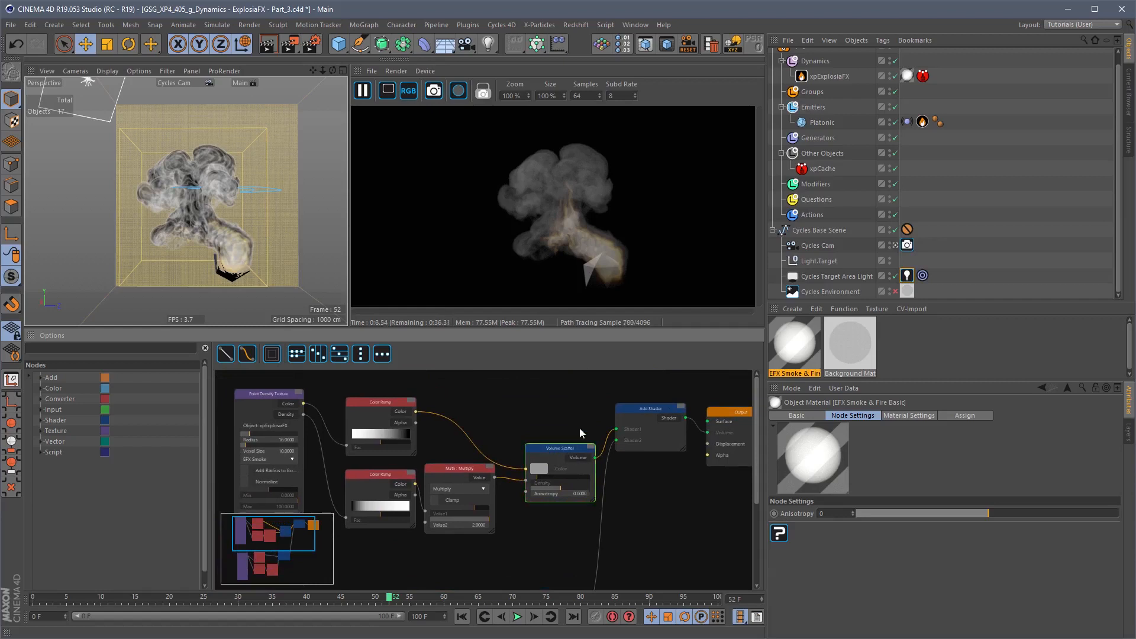
pyautogui.moveTo(559, 448); pyautogui.dragTo(549, 410)
pyautogui.moveTo(447, 401); pyautogui.dragTo(513, 395, button='middle')
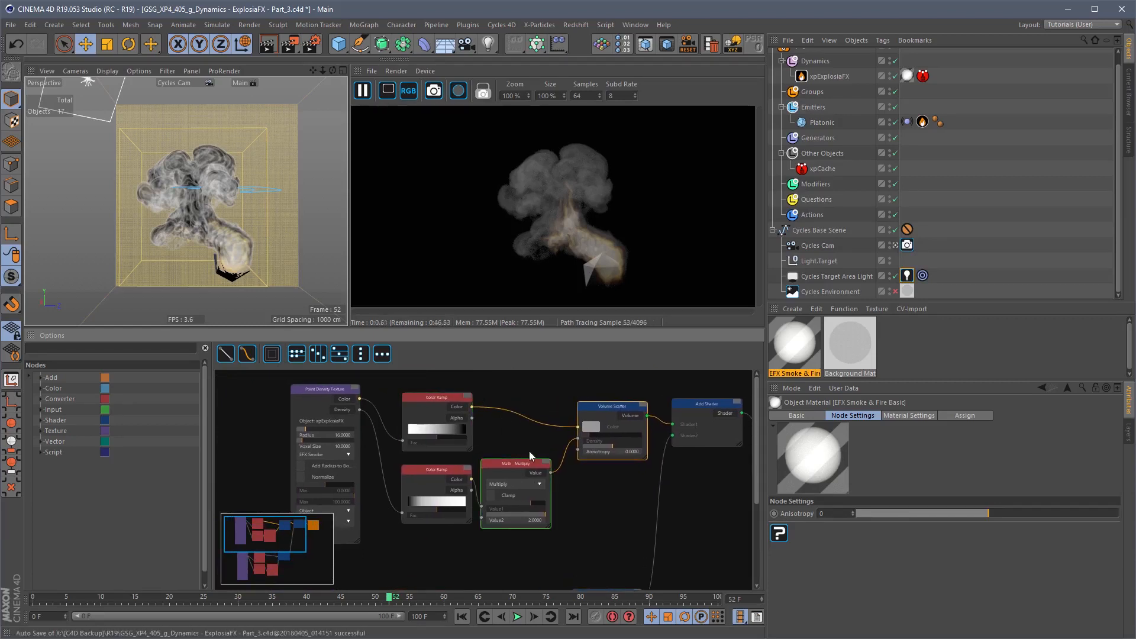
# Step: Examine the smoke branch of the material, from Point Density Texture through the Color Ramps and Math Multiply to Volume Scatter
pyautogui.click(542, 466)
pyautogui.scroll(5, 542, 466)
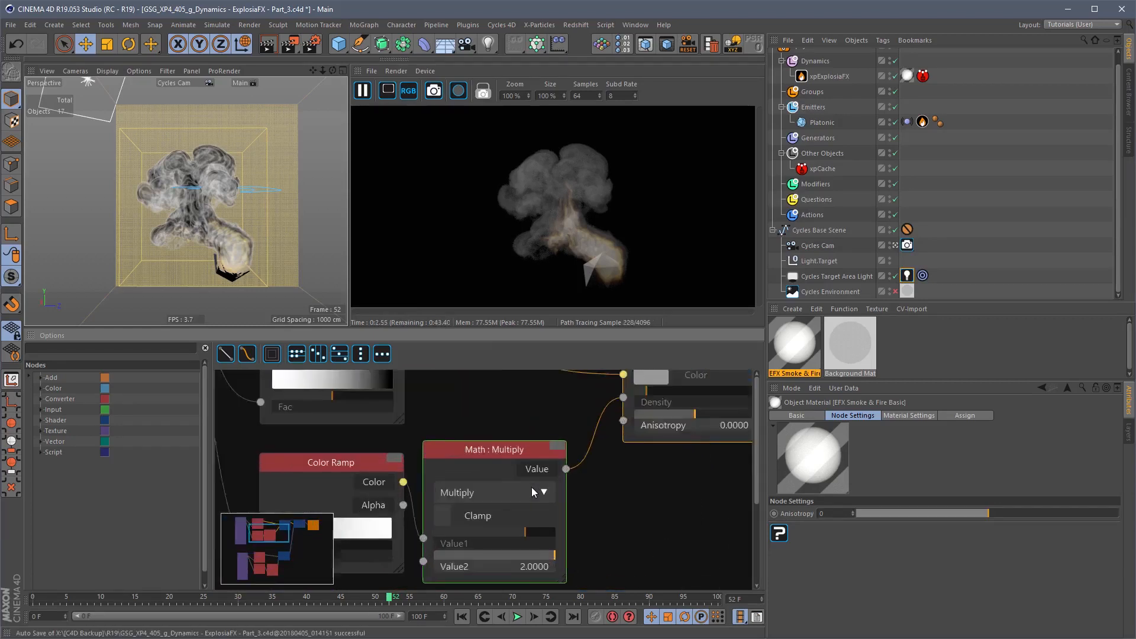
pyautogui.moveTo(631, 522)
pyautogui.mouseDown(button='middle')
pyautogui.moveTo(628, 479)
pyautogui.moveTo(746, 536)
pyautogui.mouseUp(button='middle')
pyautogui.moveTo(556, 391)
pyautogui.mouseDown(button='middle')
pyautogui.moveTo(727, 467)
pyautogui.moveTo(716, 471)
pyautogui.mouseUp(button='middle')
pyautogui.moveTo(568, 449); pyautogui.dragTo(573, 406, button='middle')
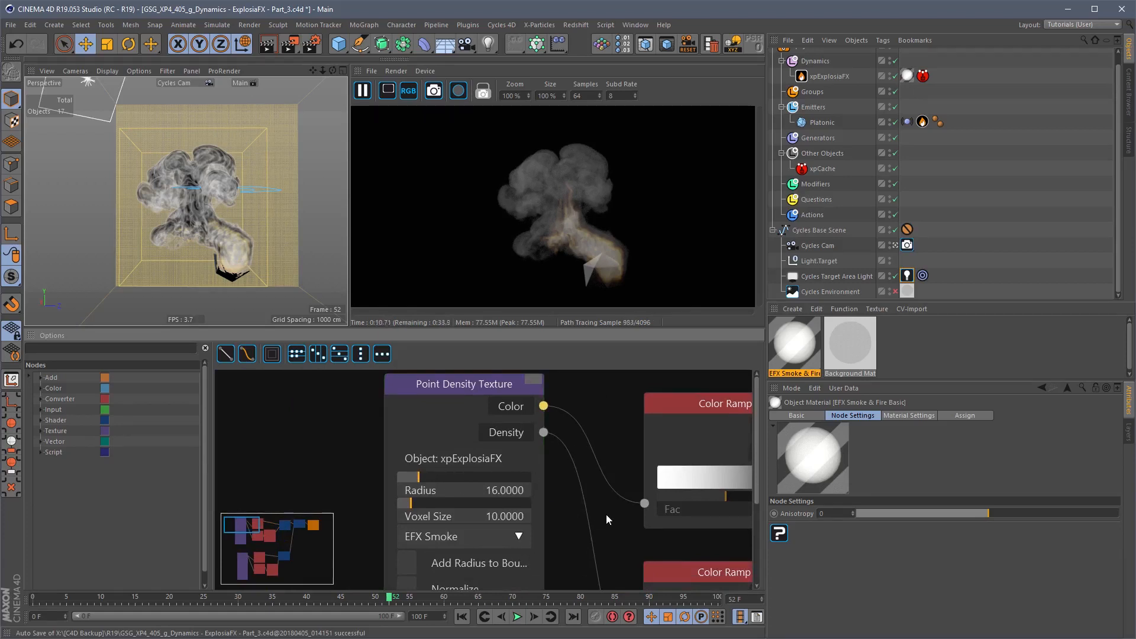
pyautogui.moveTo(606, 520); pyautogui.dragTo(475, 435, button='middle')
pyautogui.moveTo(570, 438); pyautogui.dragTo(460, 449, button='middle')
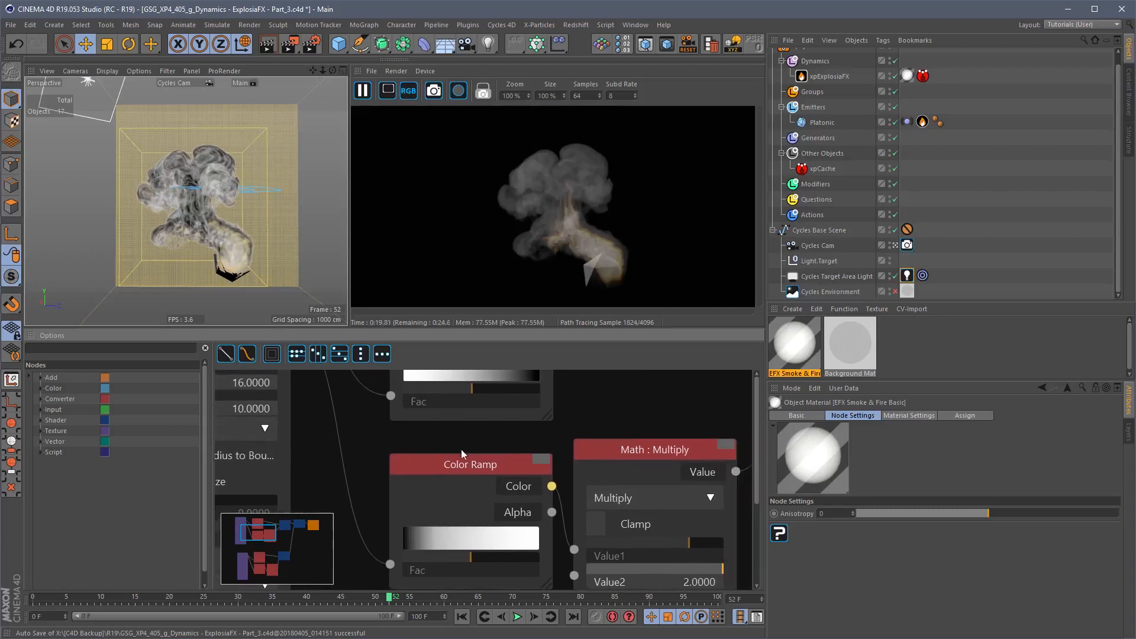
pyautogui.moveTo(644, 438); pyautogui.dragTo(441, 477, button='middle')
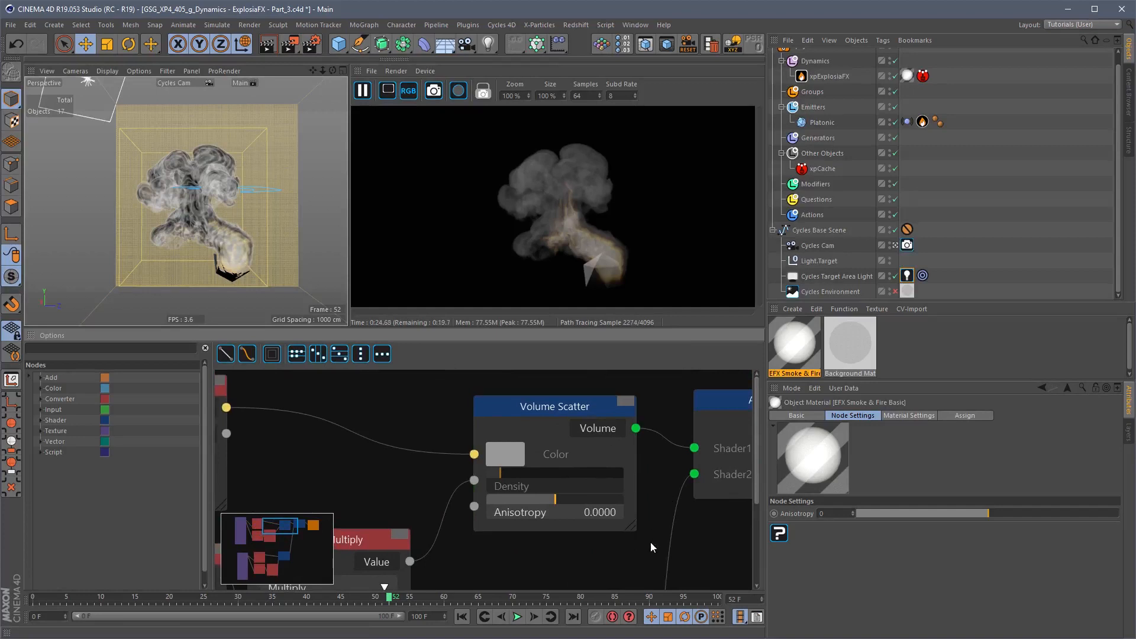
# Step: Set Value2 of the Math Multiply node driving the Emission strength in the EFX Burn branch to 10
pyautogui.scroll(-3, 651, 542)
pyautogui.scroll(-4, 612, 540)
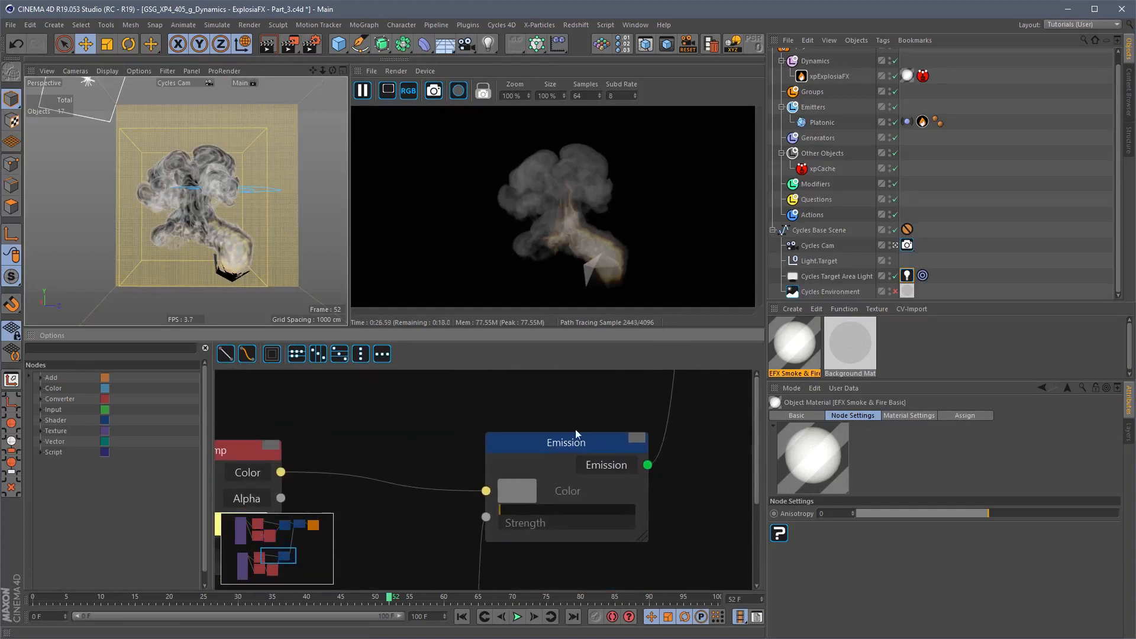
pyautogui.moveTo(415, 439); pyautogui.dragTo(751, 390, button='middle')
pyautogui.moveTo(399, 405)
pyautogui.mouseDown(button='middle')
pyautogui.moveTo(542, 399)
pyautogui.moveTo(591, 330)
pyautogui.moveTo(586, 347)
pyautogui.mouseUp(button='middle')
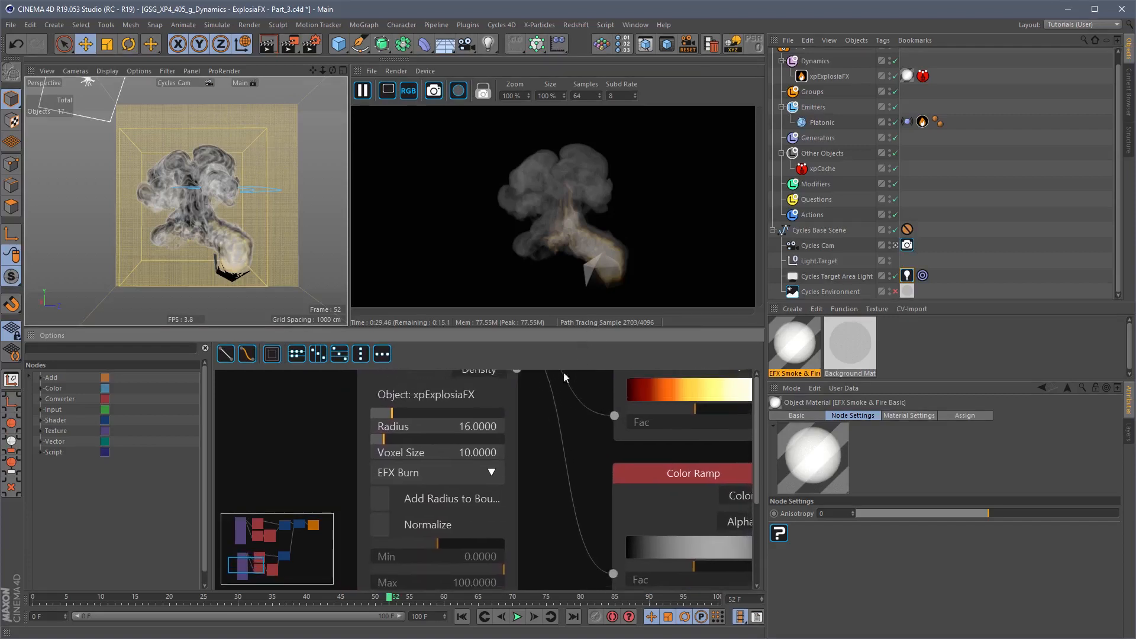
pyautogui.scroll(-4, 593, 380)
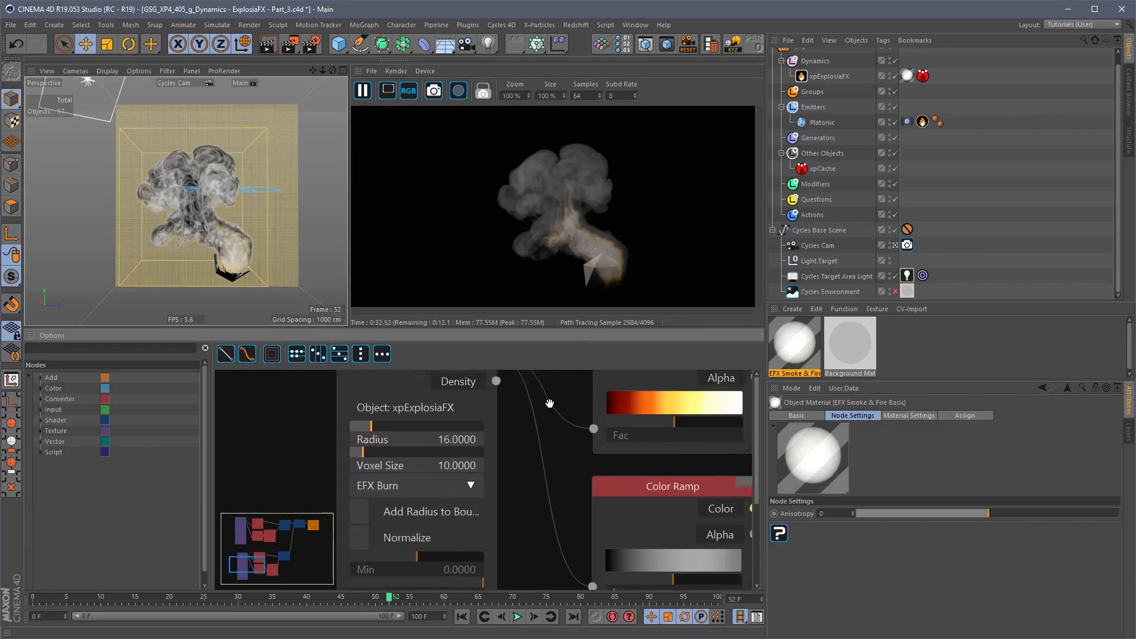
pyautogui.moveTo(696, 429); pyautogui.dragTo(530, 300, button='middle')
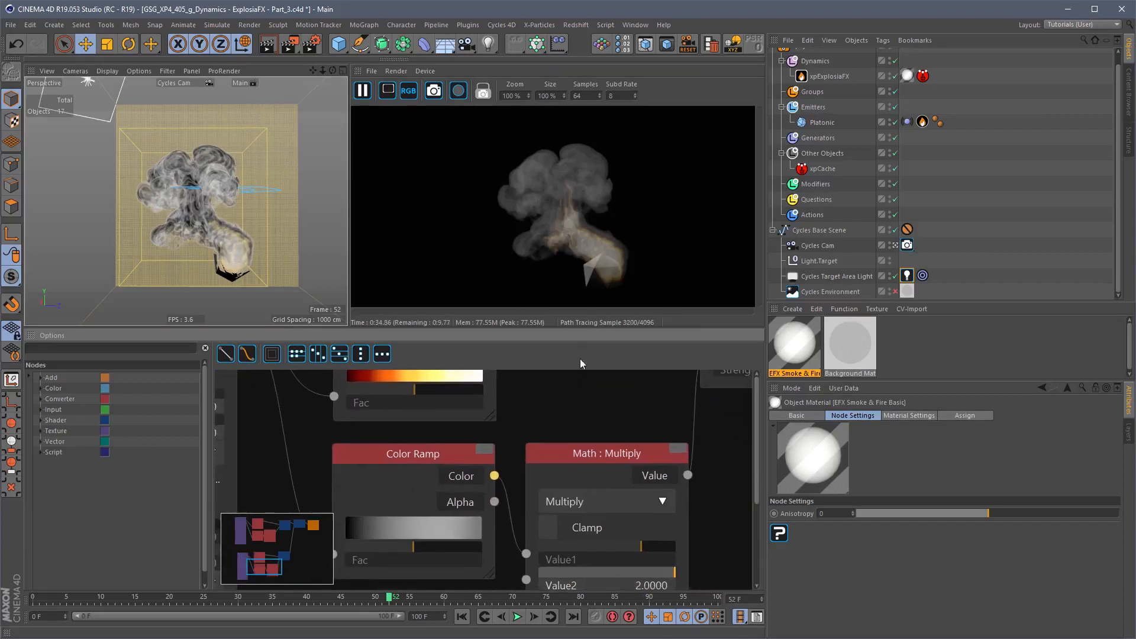
pyautogui.moveTo(709, 480); pyautogui.dragTo(674, 432, button='middle')
pyautogui.doubleClick(627, 541)
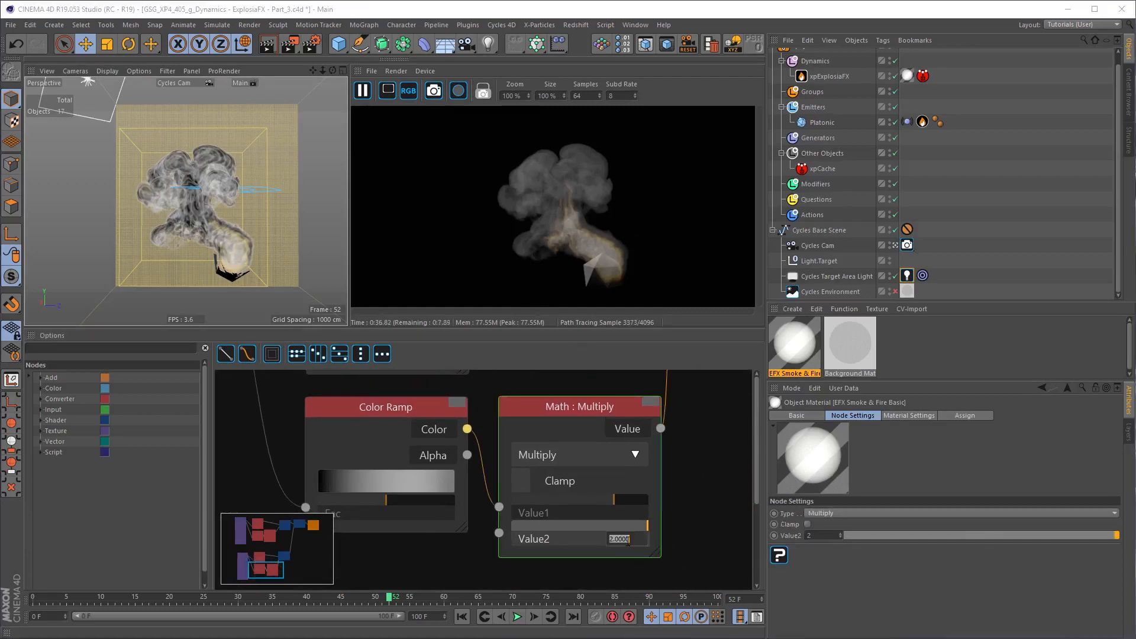
pyautogui.write('10')
pyautogui.press('Return')
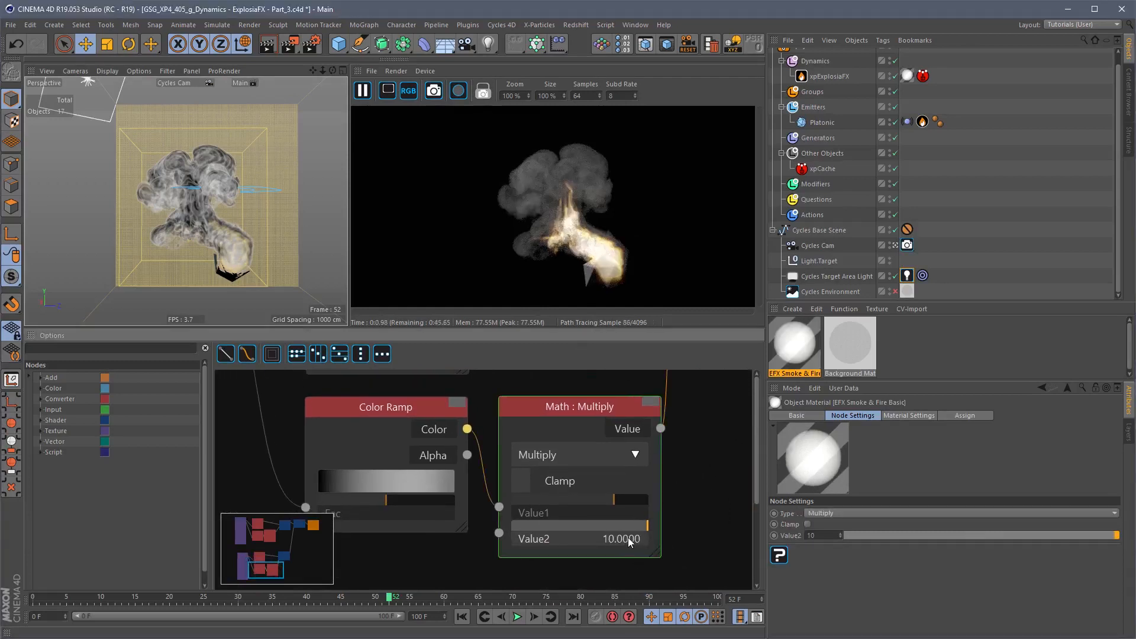
# Step: Set Value2 of the Math Multiply node driving the Volume Scatter density in the EFX Smoke branch to 30
pyautogui.moveTo(588, 376); pyautogui.dragTo(577, 634, button='middle')
pyautogui.moveTo(577, 472); pyautogui.dragTo(576, 622, button='middle')
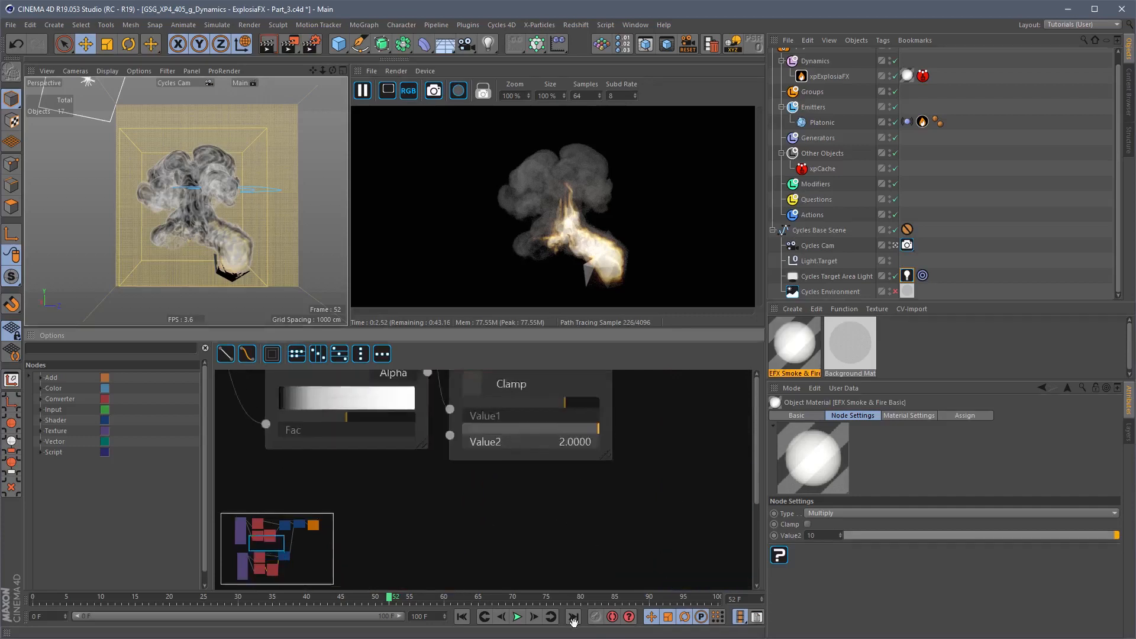
pyautogui.moveTo(650, 391); pyautogui.dragTo(662, 443, button='middle')
pyautogui.doubleClick(595, 493)
pyautogui.write('30')
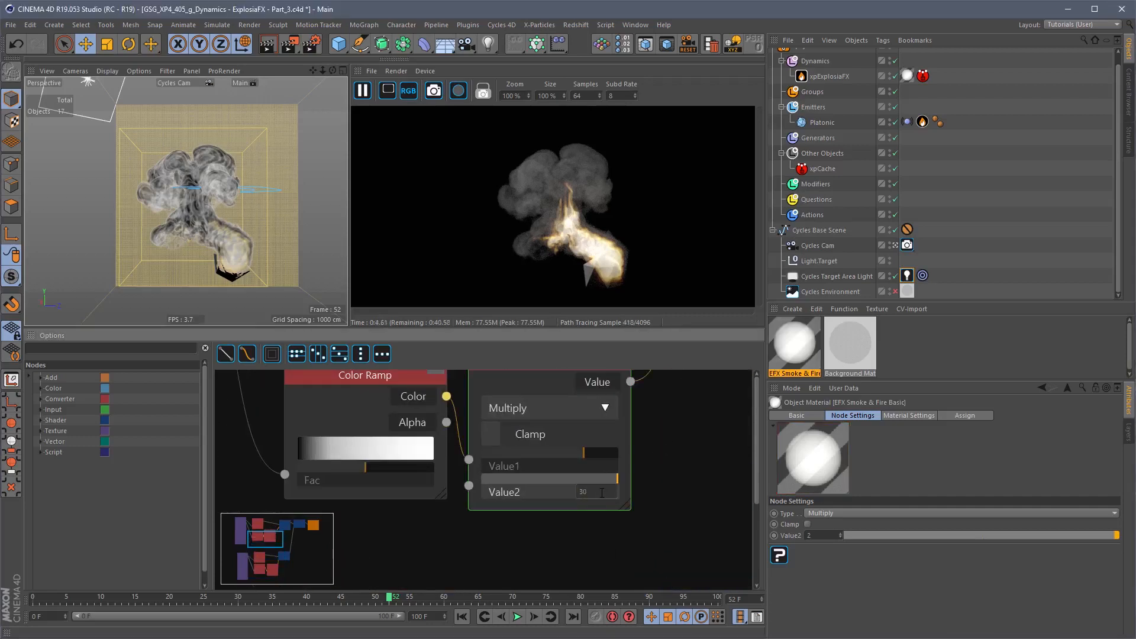
pyautogui.press('Return')
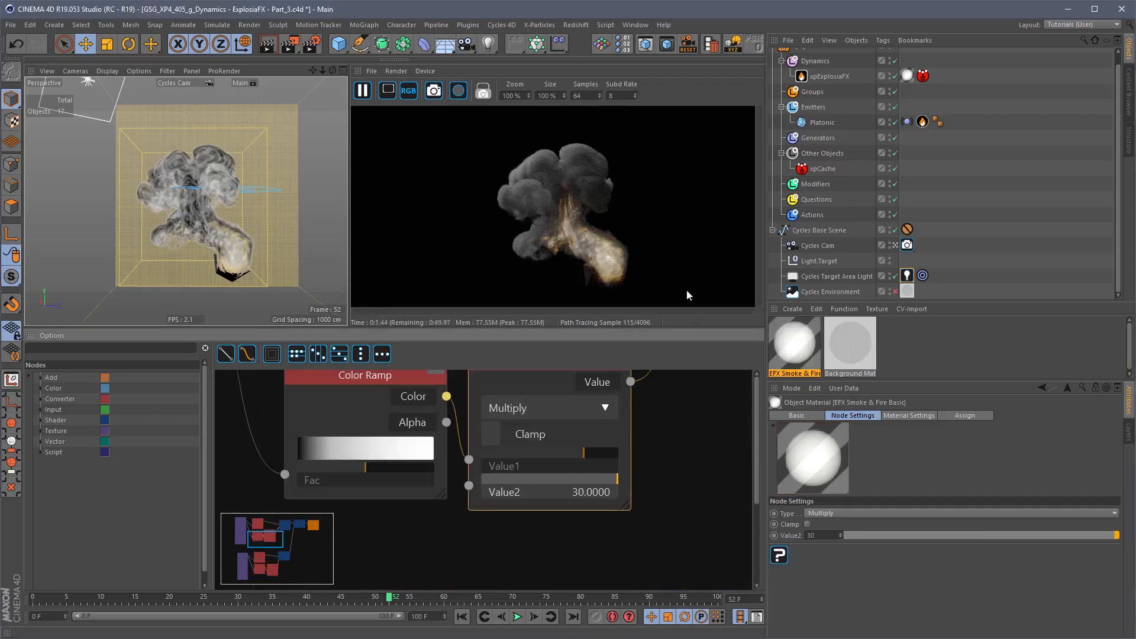
pyautogui.keyDown('alt'); pyautogui.moveTo(190, 169); pyautogui.dragTo(228, 165, button='right'); pyautogui.keyUp('alt')
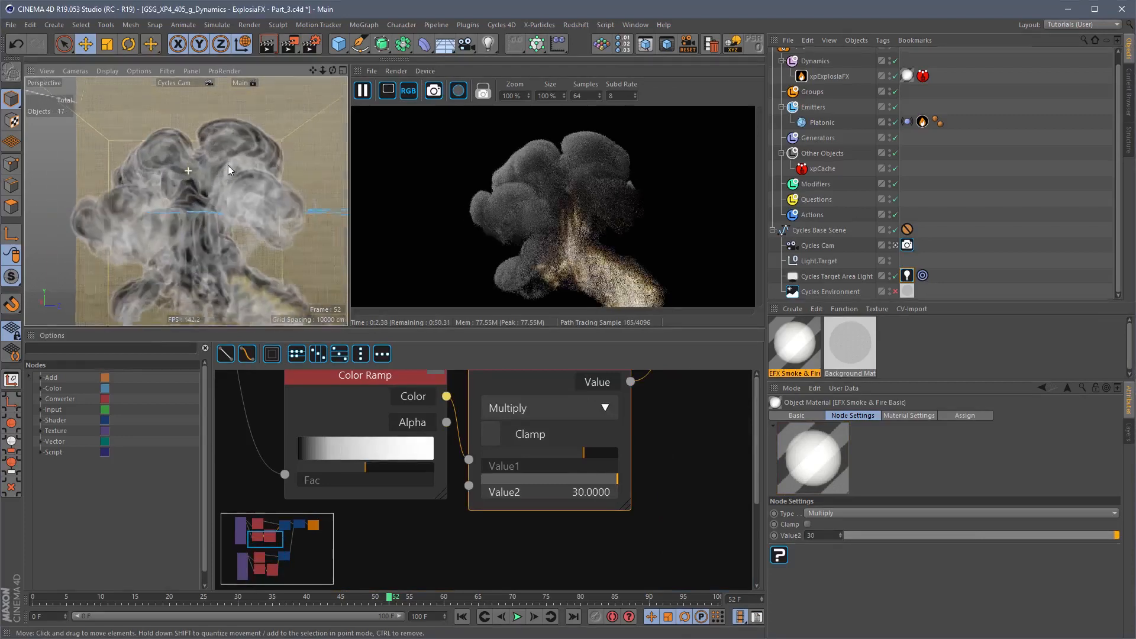
pyautogui.keyDown('alt'); pyautogui.moveTo(228, 165); pyautogui.dragTo(237, 191, button='middle'); pyautogui.keyUp('alt')
pyautogui.keyDown('alt'); pyautogui.moveTo(214, 190); pyautogui.dragTo(168, 179); pyautogui.keyUp('alt')
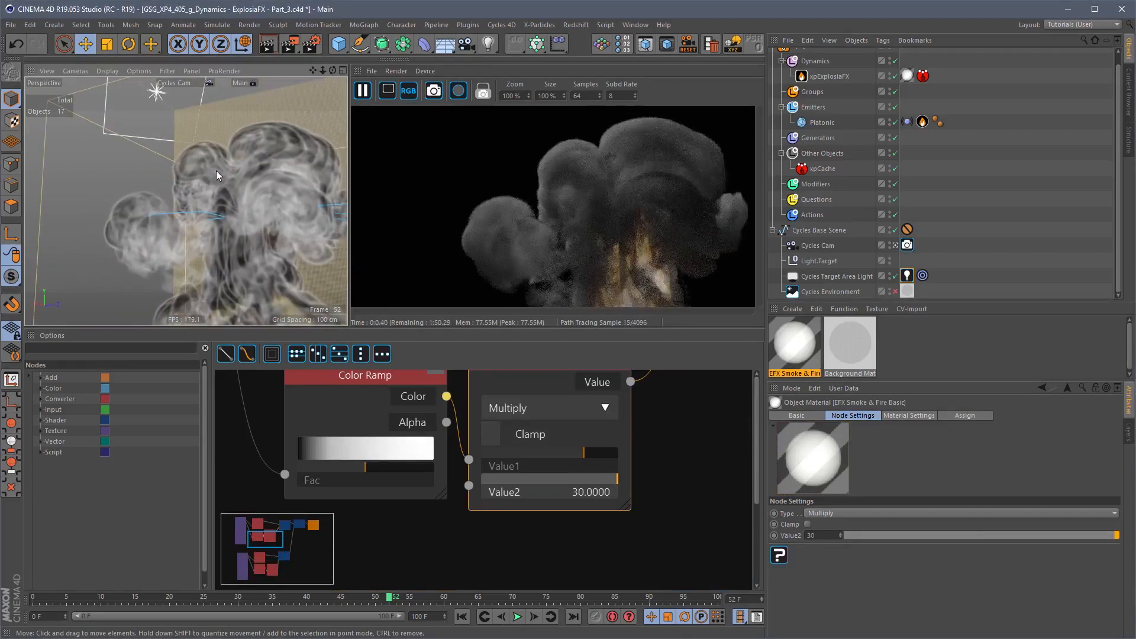
pyautogui.keyDown('alt'); pyautogui.moveTo(218, 172); pyautogui.dragTo(241, 186, button='right'); pyautogui.keyUp('alt')
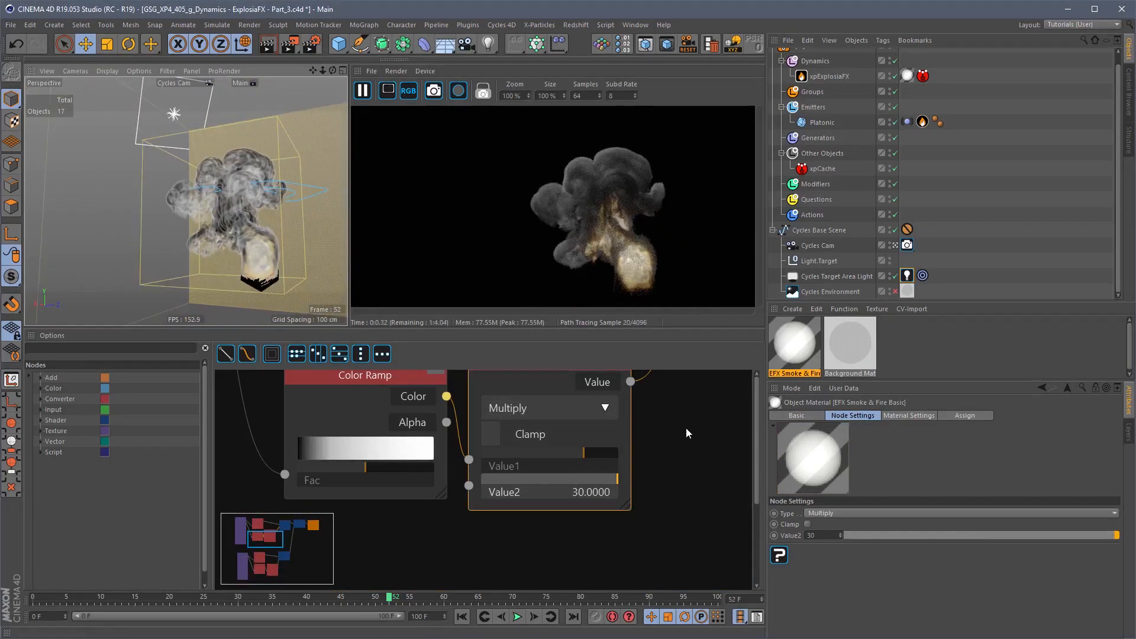
# Step: Try a soft yellow with hue 61° on the white knot of the Color Ramp feeding the Volume Scatter color
pyautogui.keyDown('alt'); pyautogui.moveTo(685, 451); pyautogui.dragTo(683, 574, button='middle'); pyautogui.keyUp('alt')
pyautogui.keyDown('alt'); pyautogui.moveTo(544, 427); pyautogui.dragTo(645, 506, button='middle'); pyautogui.keyUp('alt')
pyautogui.click(473, 408)
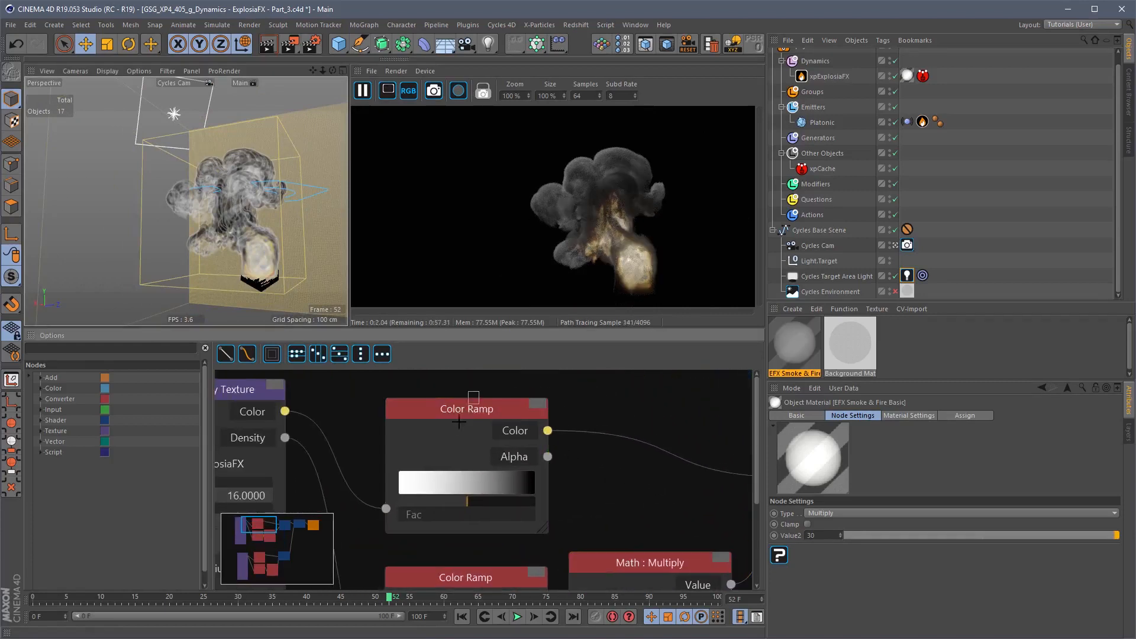
pyautogui.doubleClick(829, 521)
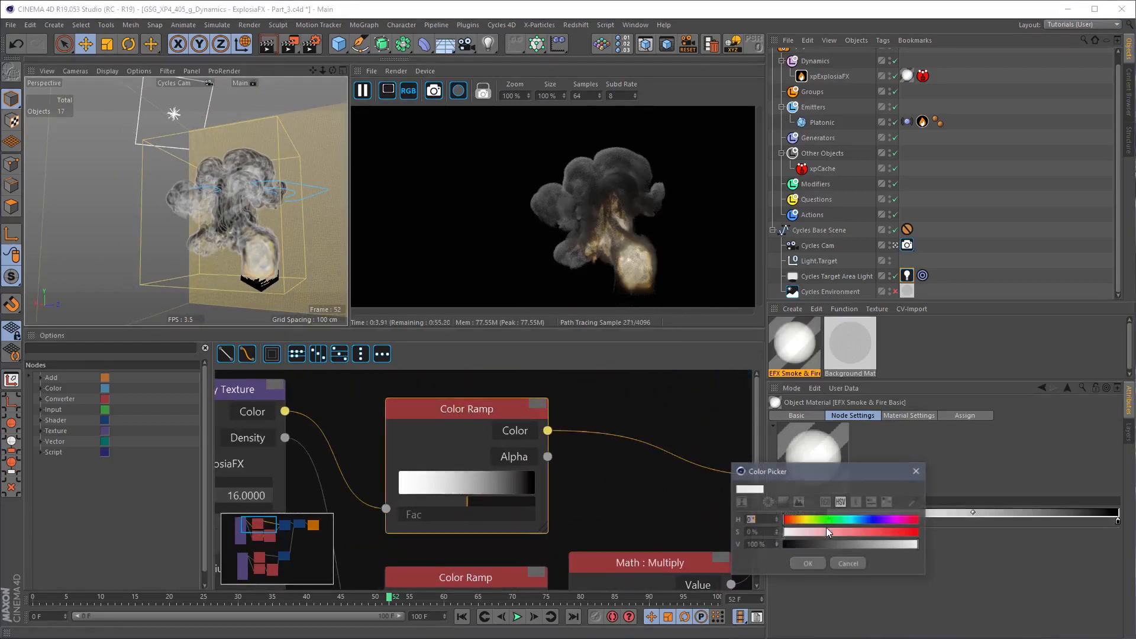
pyautogui.moveTo(869, 521); pyautogui.dragTo(805, 521)
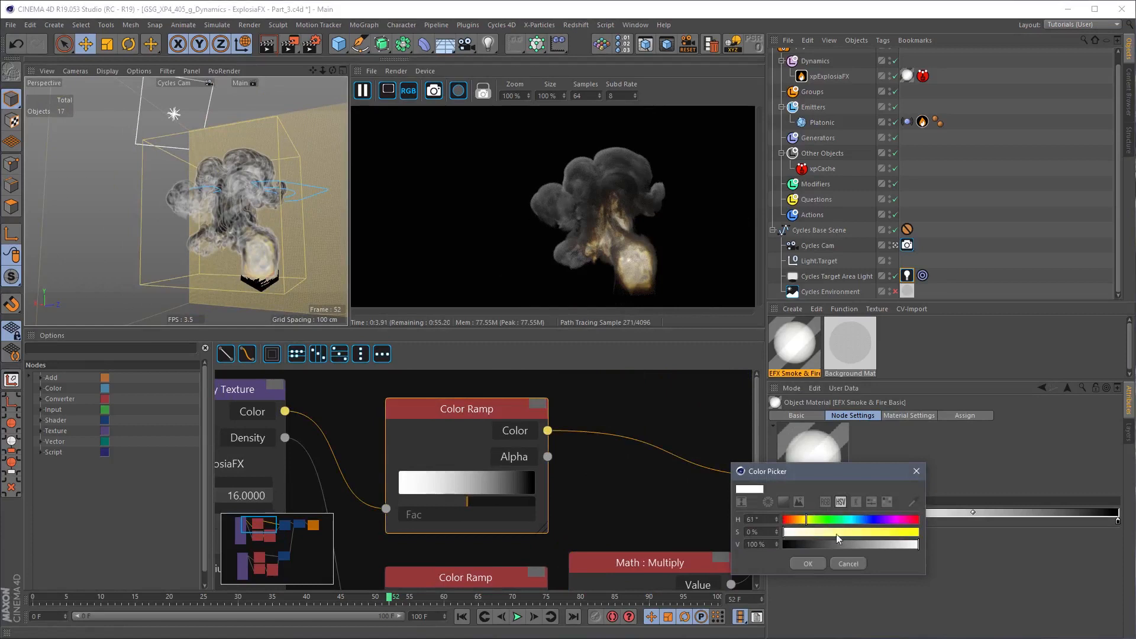
pyautogui.click(836, 532)
pyautogui.click(808, 564)
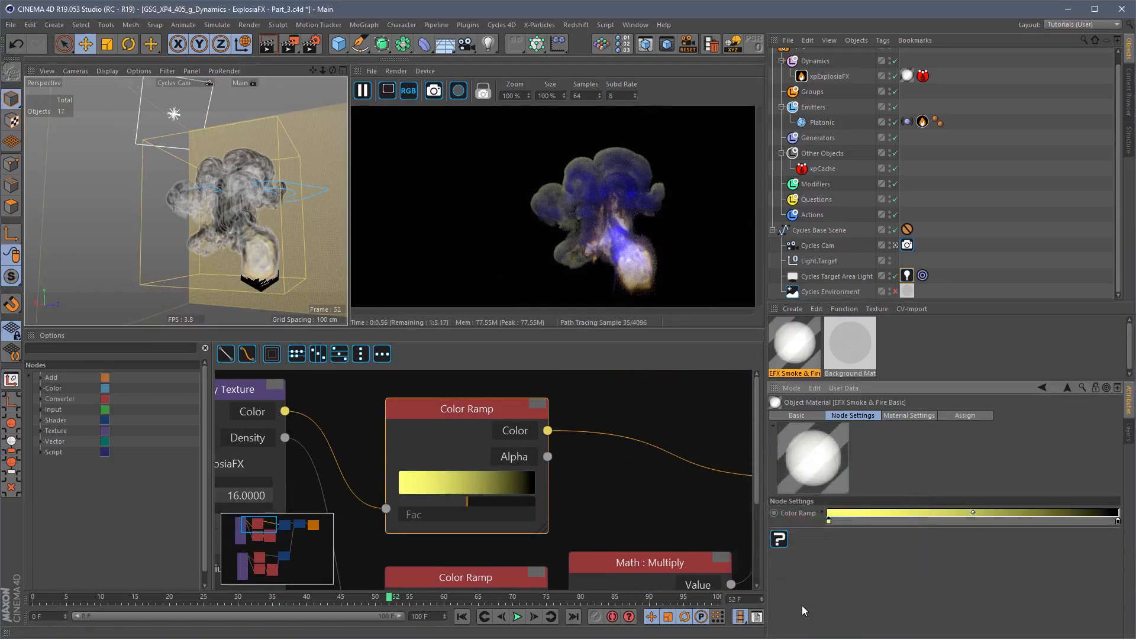
# Step: Recolor the first knot of the smoke Color Ramp to a pale light blue
pyautogui.doubleClick(829, 520)
pyautogui.click(857, 522)
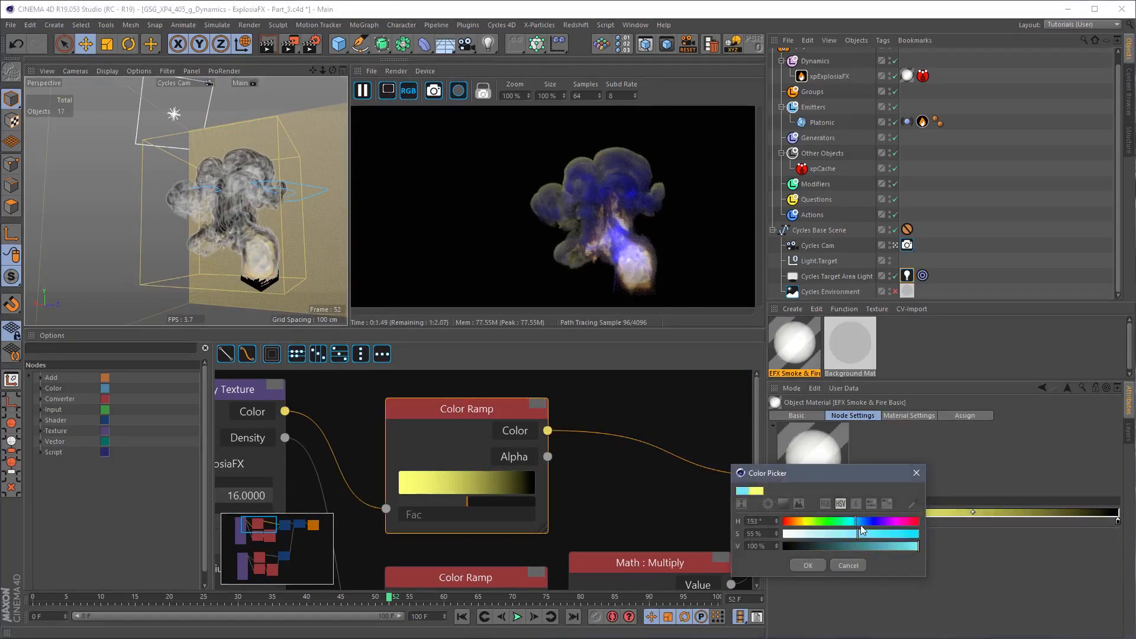
pyautogui.moveTo(862, 530); pyautogui.dragTo(823, 540)
pyautogui.click(808, 565)
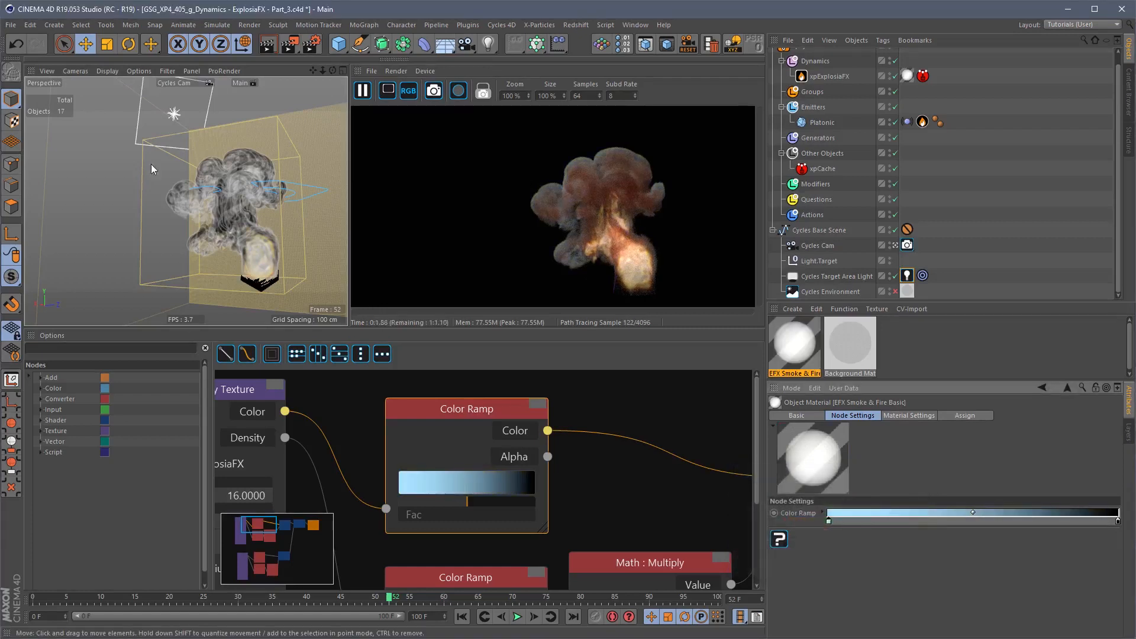
pyautogui.moveTo(255, 201)
pyautogui.keyDown('alt'); pyautogui.mouseDown()
pyautogui.moveTo(300, 200)
pyautogui.moveTo(241, 196)
pyautogui.mouseUp(); pyautogui.keyUp('alt')
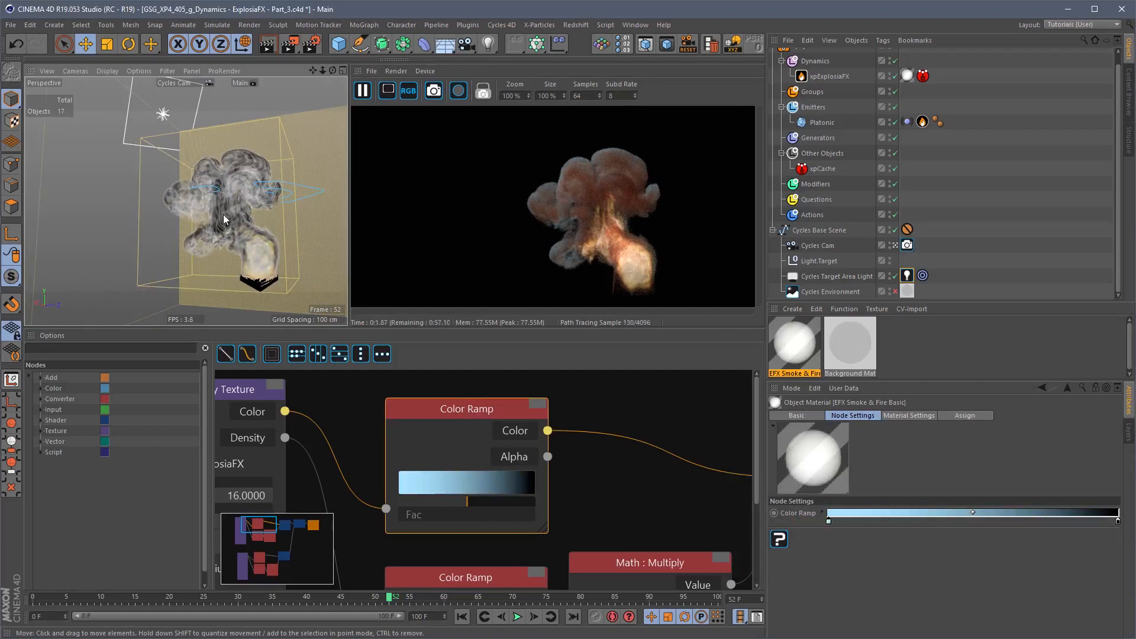
# Step: Shift the first knot of the smoke Color Ramp to a pale blue with hue 214° and saturation 34%
pyautogui.keyDown('alt'); pyautogui.moveTo(225, 171); pyautogui.dragTo(258, 193, button='right'); pyautogui.keyUp('alt')
pyautogui.keyDown('alt'); pyautogui.moveTo(258, 193); pyautogui.dragTo(220, 172, button='middle'); pyautogui.keyUp('alt')
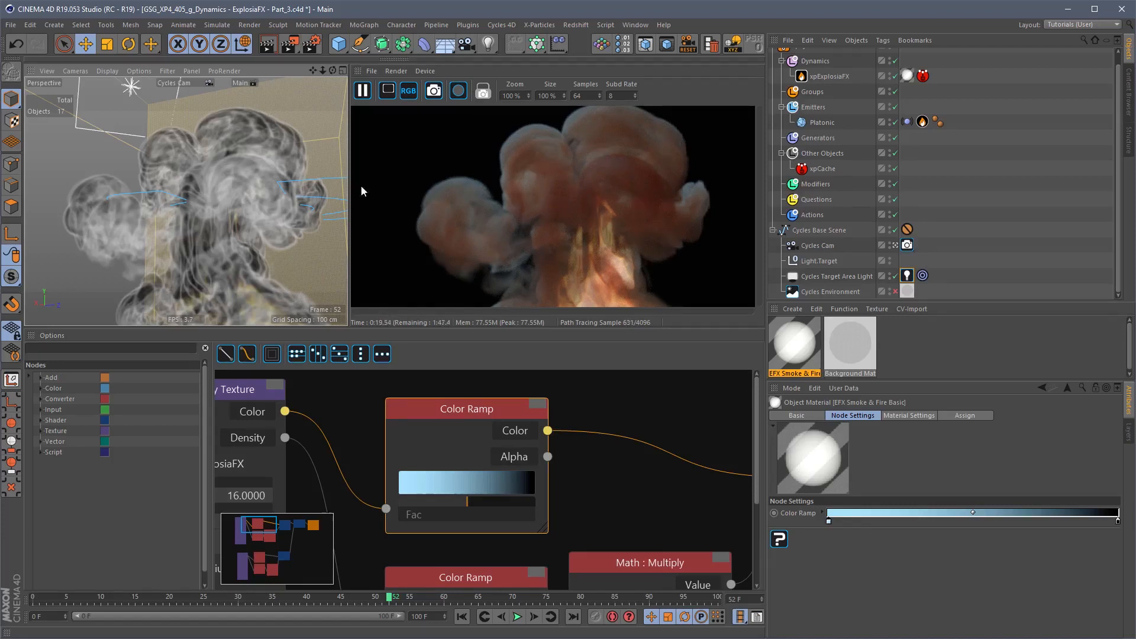
pyautogui.scroll(-5, 250, 188)
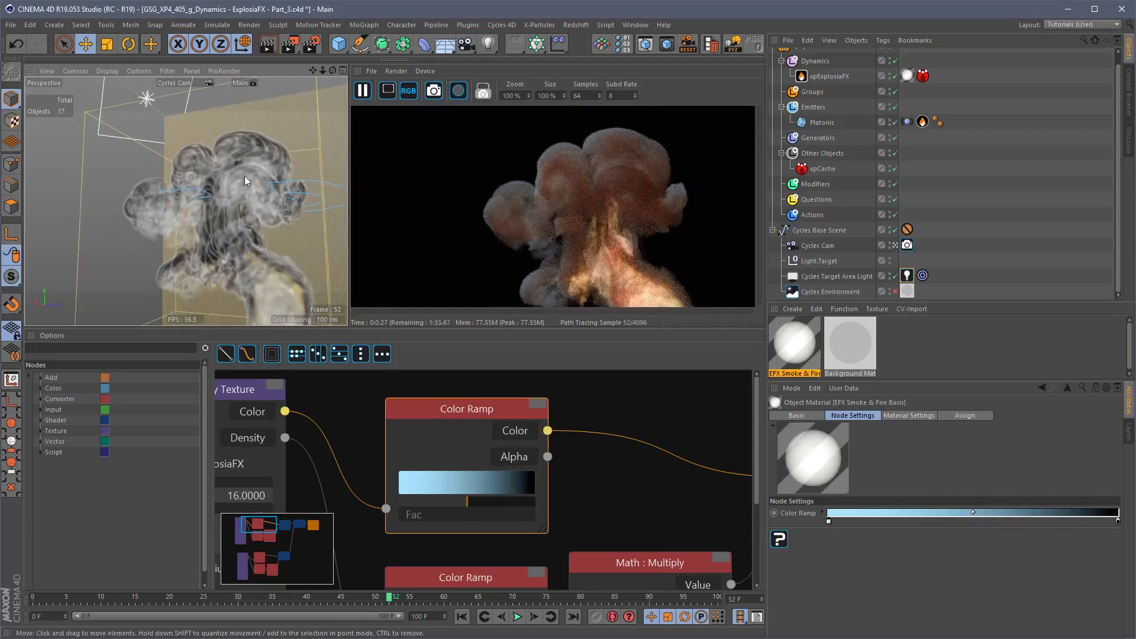
pyautogui.keyDown('alt'); pyautogui.moveTo(244, 176); pyautogui.dragTo(296, 177); pyautogui.keyUp('alt')
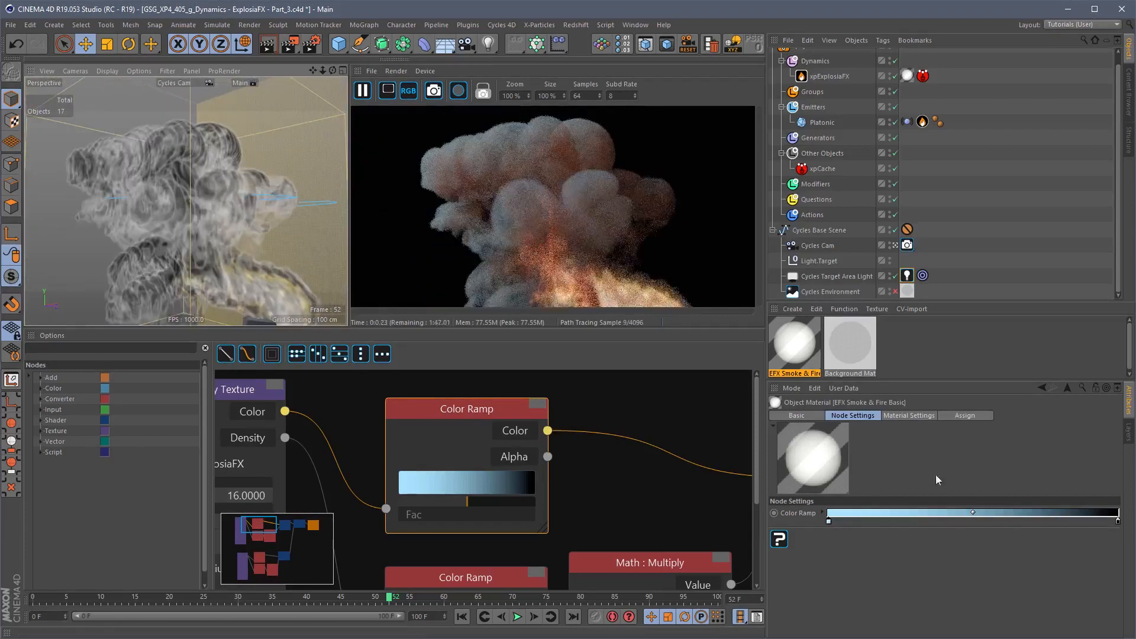
pyautogui.click(829, 521)
pyautogui.moveTo(1002, 604)
pyautogui.mouseDown()
pyautogui.moveTo(1035, 610)
pyautogui.moveTo(1016, 610)
pyautogui.mouseUp()
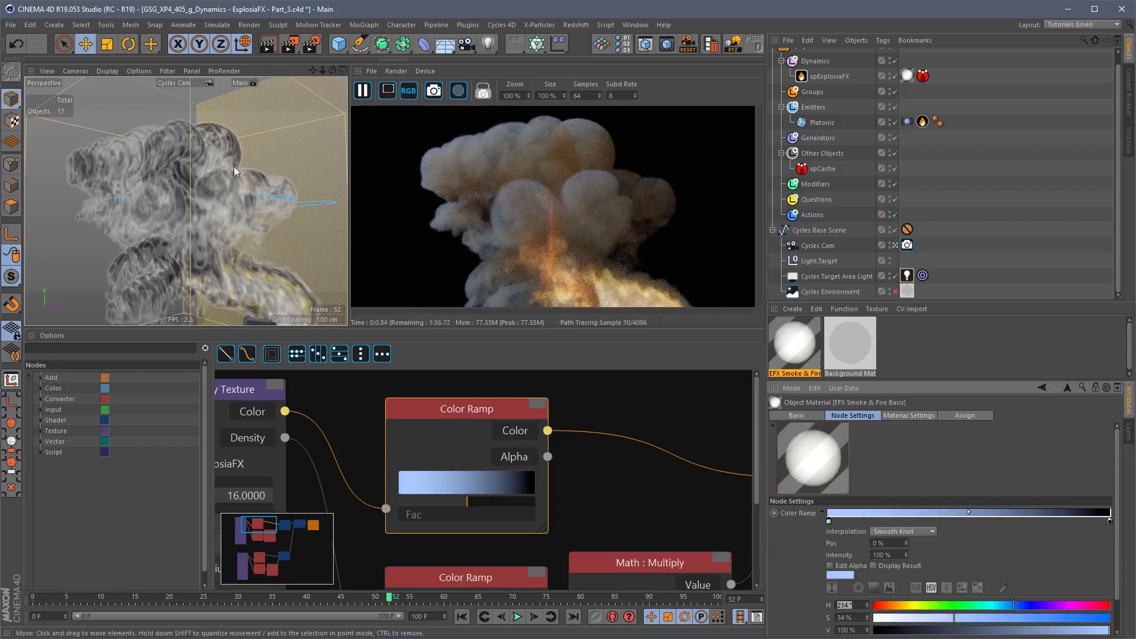
# Step: Set Value2 of the Math Multiply node driving the smoke's Volume Scatter density to 50
pyautogui.keyDown('alt'); pyautogui.moveTo(122, 180); pyautogui.dragTo(278, 193); pyautogui.keyUp('alt')
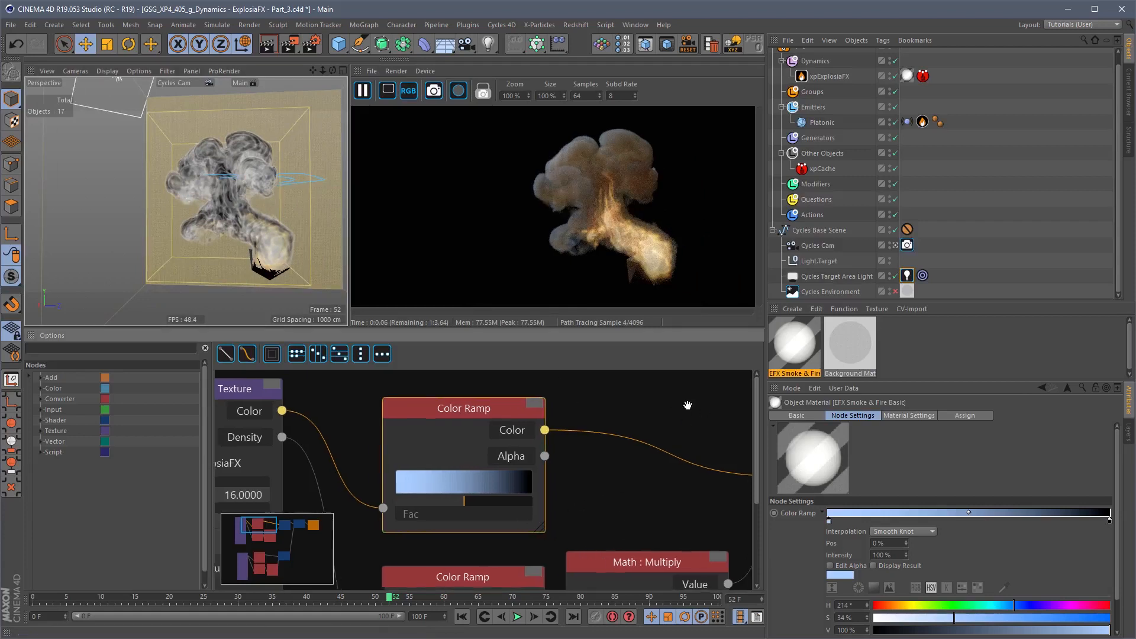
pyautogui.keyDown('alt'); pyautogui.moveTo(687, 403); pyautogui.dragTo(507, 378, button='middle'); pyautogui.keyUp('alt')
pyautogui.keyDown('alt'); pyautogui.moveTo(594, 524); pyautogui.dragTo(640, 436, button='middle'); pyautogui.keyUp('alt')
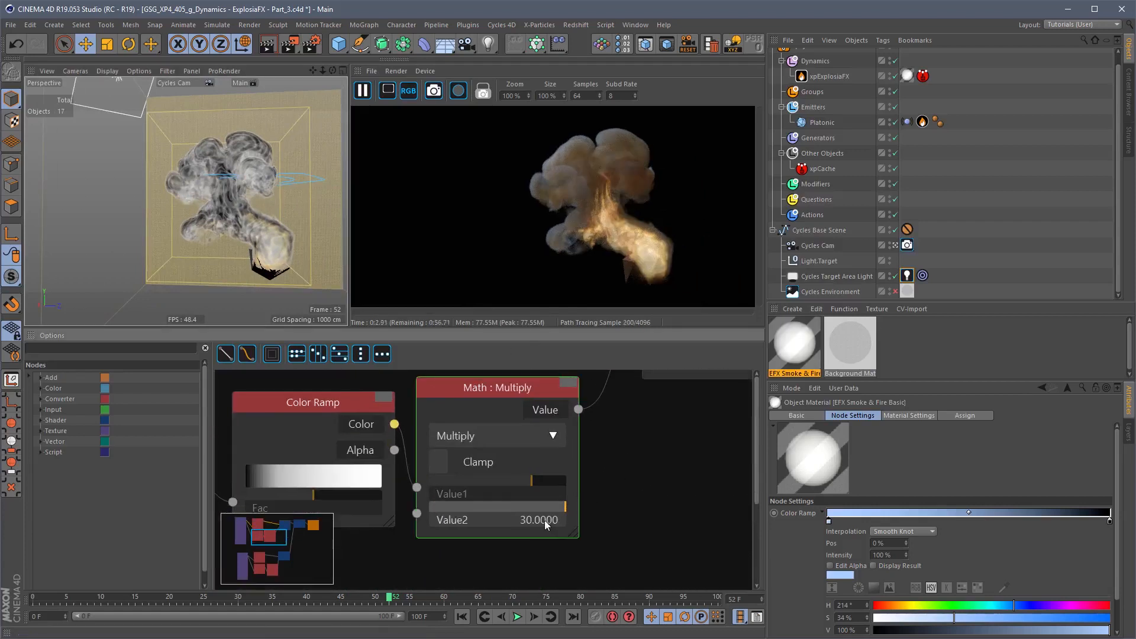
pyautogui.doubleClick(540, 520)
pyautogui.write('50')
pyautogui.press('Return')
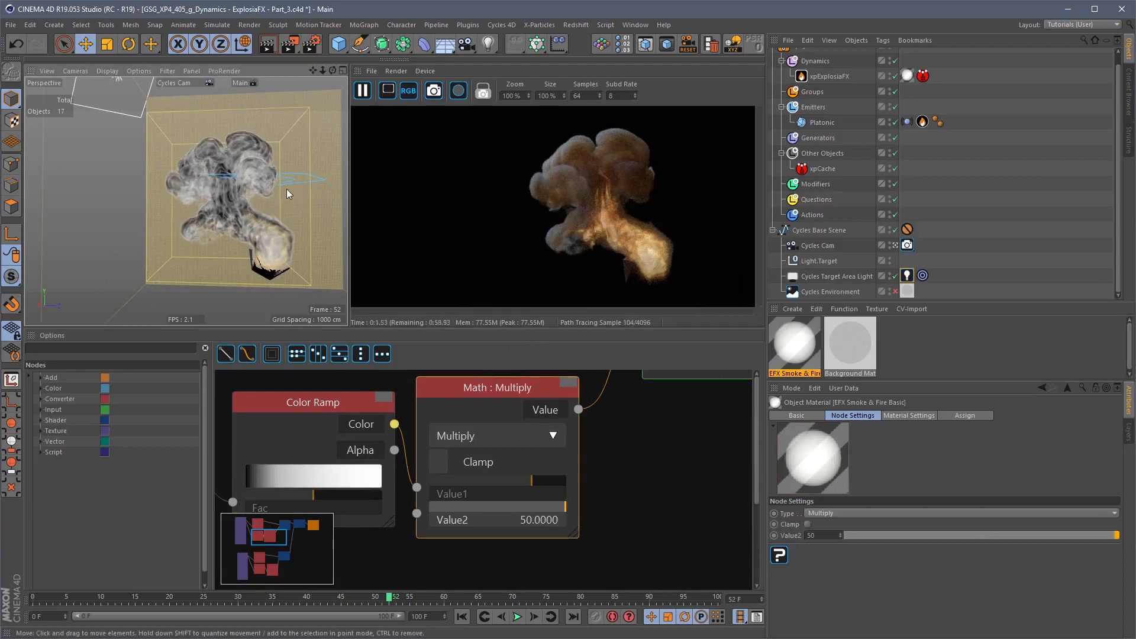
# Step: Set Value2 of the Math Multiply node driving the fire's Emission strength to 30
pyautogui.keyDown('alt'); pyautogui.moveTo(286, 193); pyautogui.dragTo(279, 195); pyautogui.keyUp('alt')
pyautogui.keyDown('alt'); pyautogui.moveTo(642, 487); pyautogui.dragTo(560, 404, button='middle'); pyautogui.keyUp('alt')
pyautogui.click(638, 557)
pyautogui.doubleClick(603, 579)
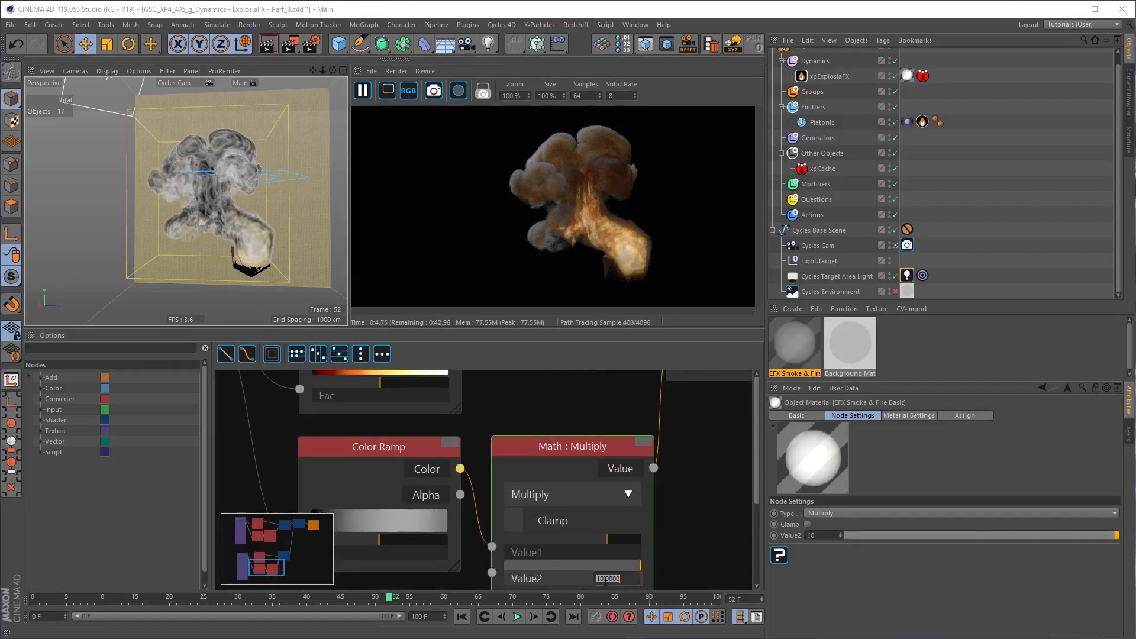
pyautogui.write('30')
pyautogui.press('Return')
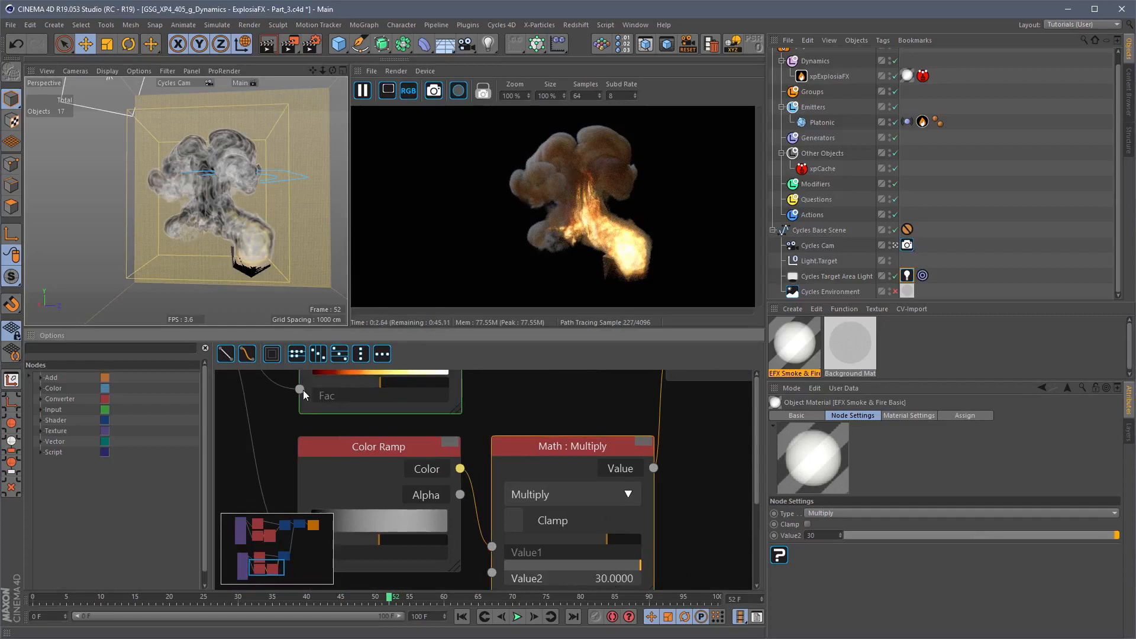
# Step: Tighten the black-to-white Color Ramp of the smoke density by moving its black and white knots inward
pyautogui.keyDown('alt'); pyautogui.moveTo(527, 398); pyautogui.dragTo(668, 559, button='middle'); pyautogui.keyUp('alt')
pyautogui.keyDown('alt'); pyautogui.moveTo(443, 417); pyautogui.dragTo(515, 572, button='middle'); pyautogui.keyUp('alt')
pyautogui.click(592, 388)
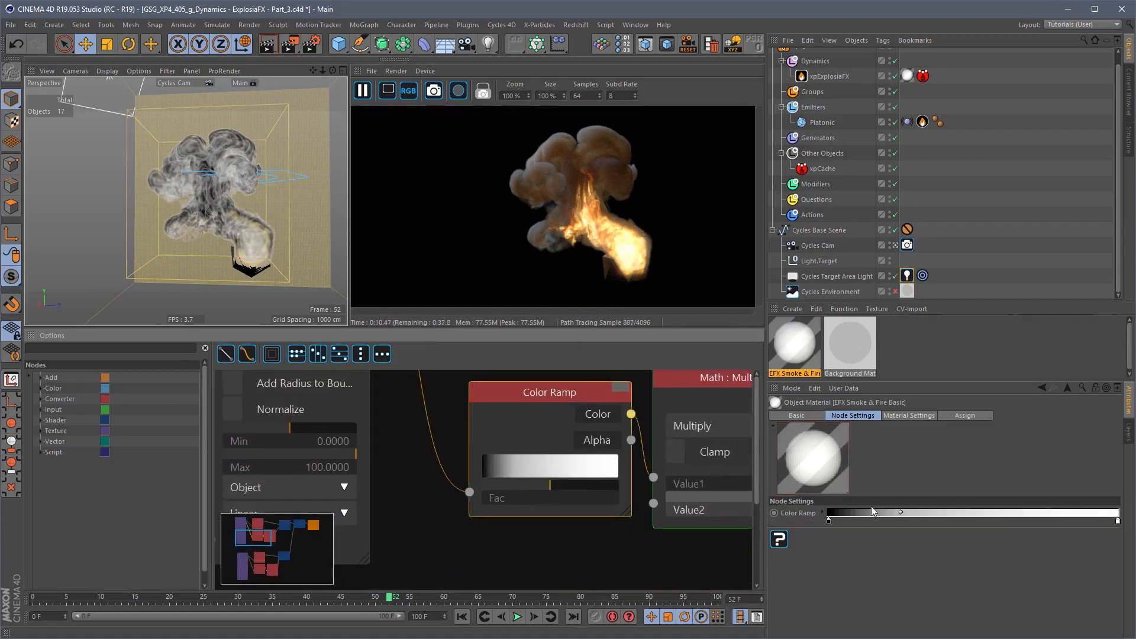
pyautogui.moveTo(831, 524); pyautogui.dragTo(870, 528)
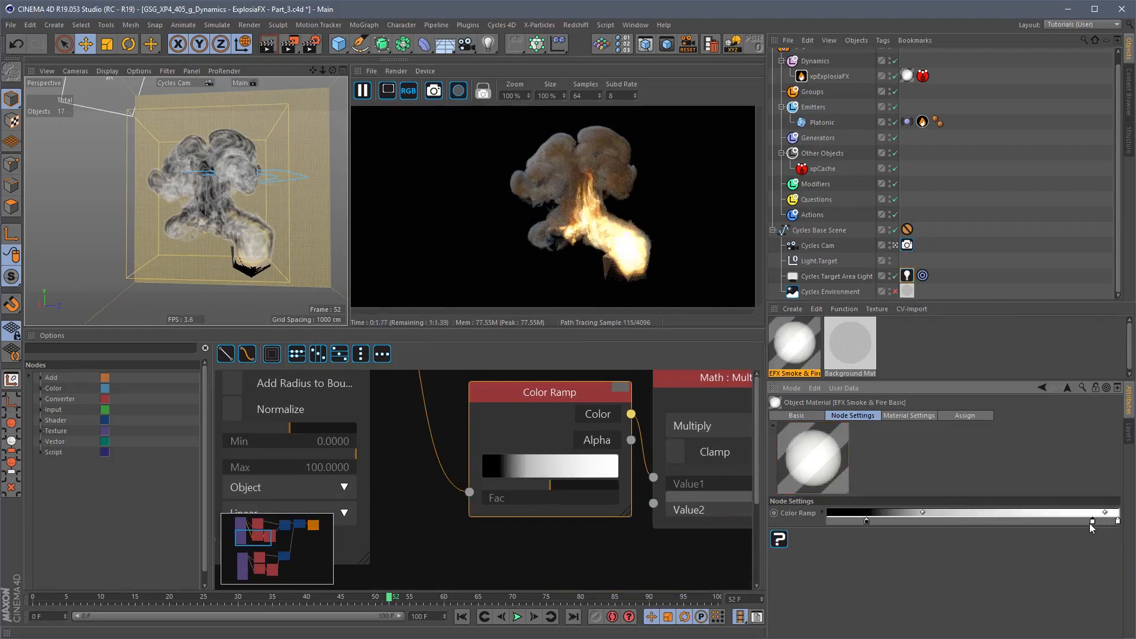
pyautogui.moveTo(1091, 525); pyautogui.dragTo(1044, 524)
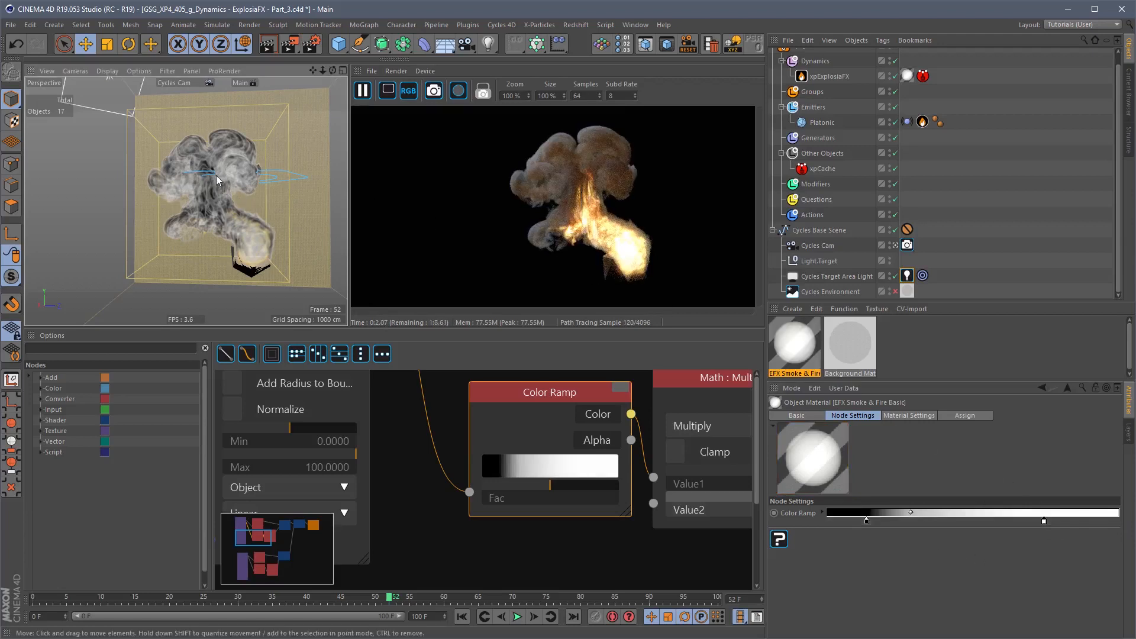
# Step: Turn off the viewport display of xpExplosiaFX by setting its display Mode to Off
pyautogui.keyDown('alt'); pyautogui.moveTo(250, 238); pyautogui.dragTo(282, 216); pyautogui.keyUp('alt')
pyautogui.scroll(3, 258, 222)
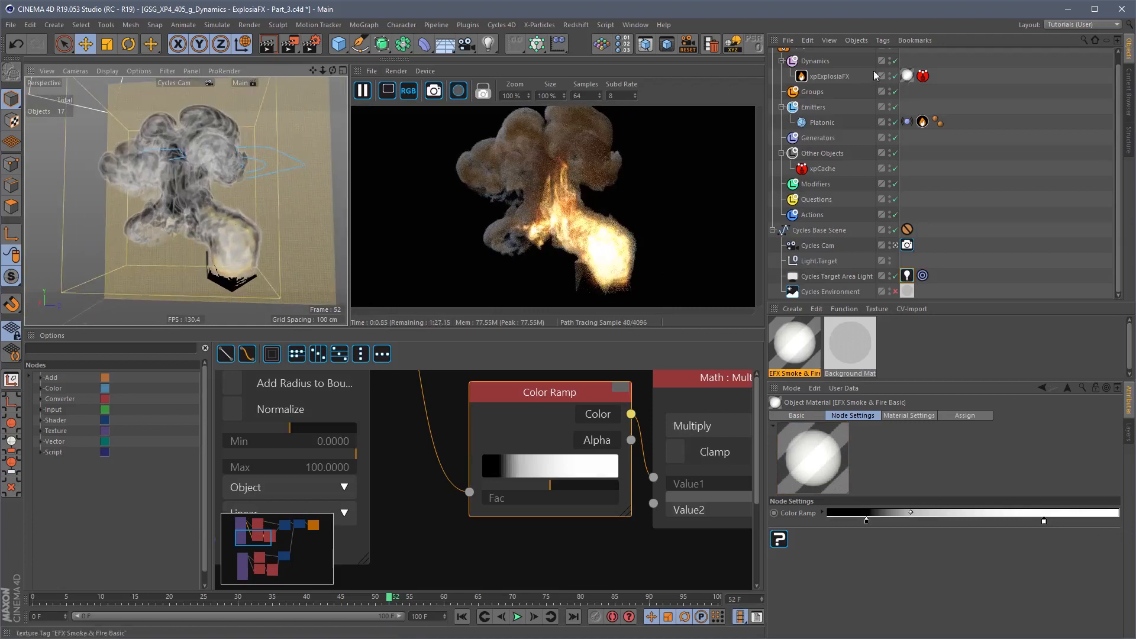
pyautogui.click(831, 77)
pyautogui.click(1049, 416)
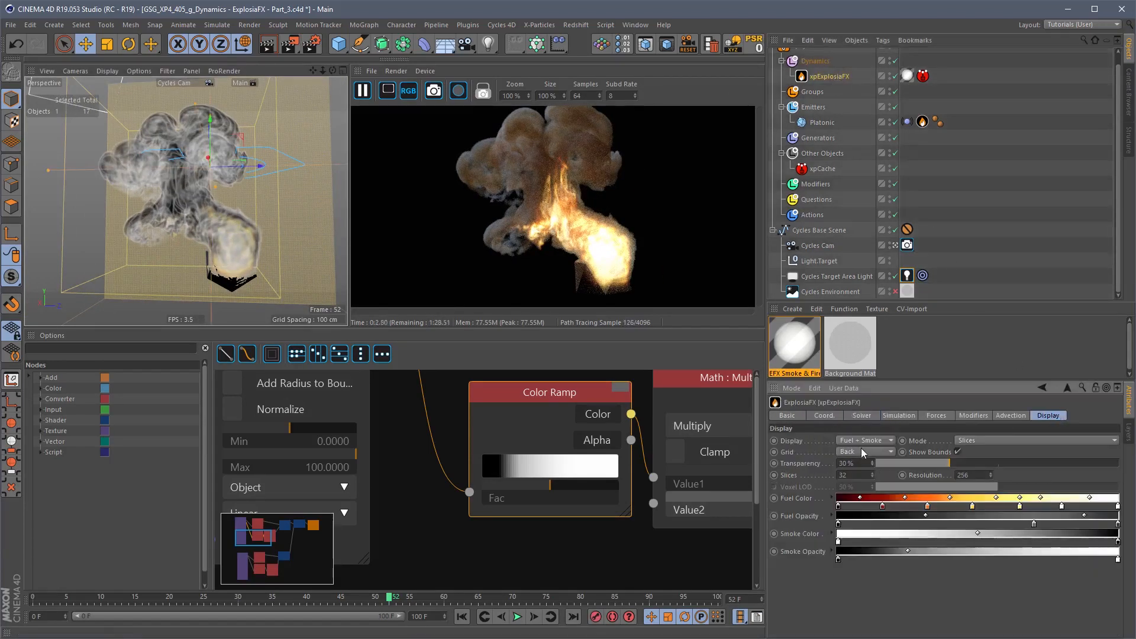
pyautogui.click(976, 442)
pyautogui.click(978, 449)
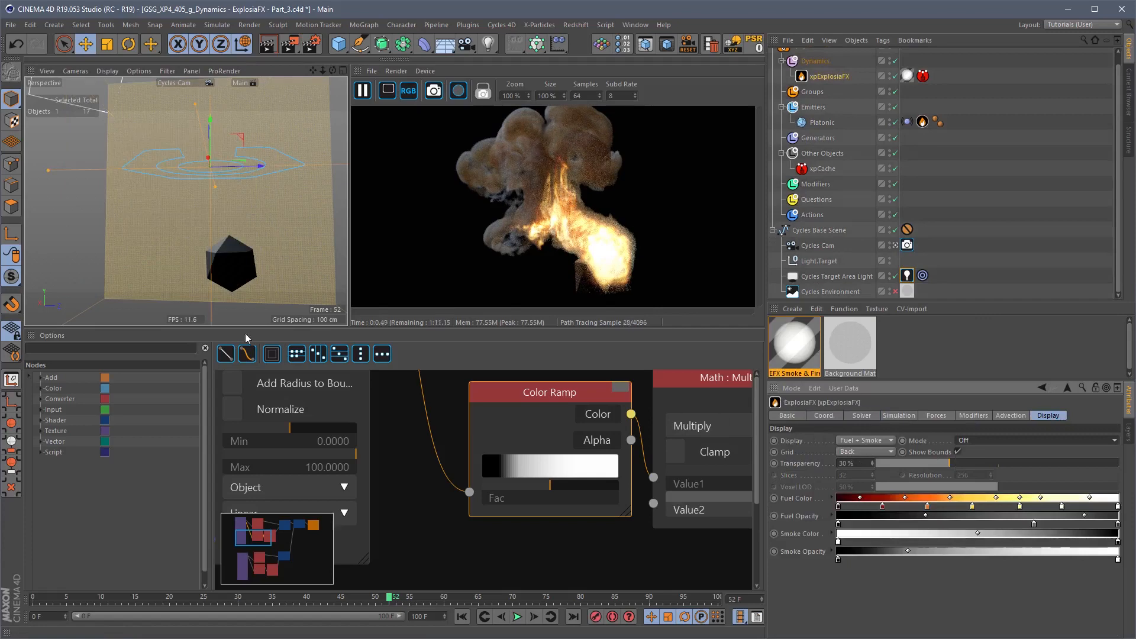
# Step: Play the animation from the first frame with the live render running and stop at frame 56
pyautogui.click(462, 616)
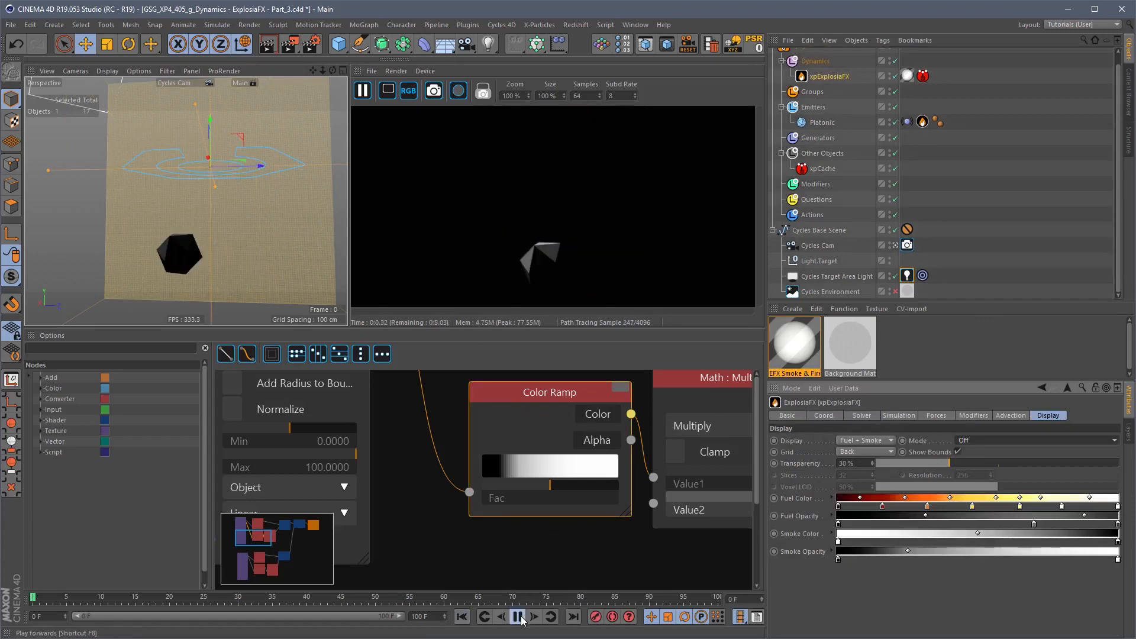
pyautogui.click(517, 617)
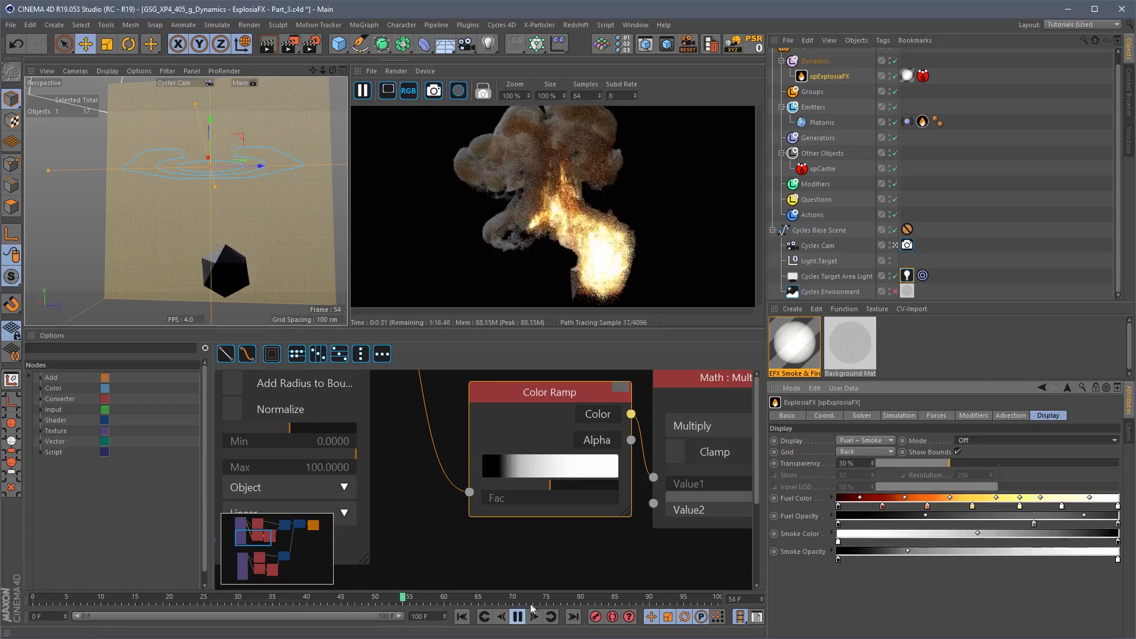
pyautogui.press('F8')
# Step: Examine the live render of the smoke and fire from several angles and distances
pyautogui.keyDown('alt'); pyautogui.moveTo(282, 184); pyautogui.dragTo(201, 245); pyautogui.keyUp('alt')
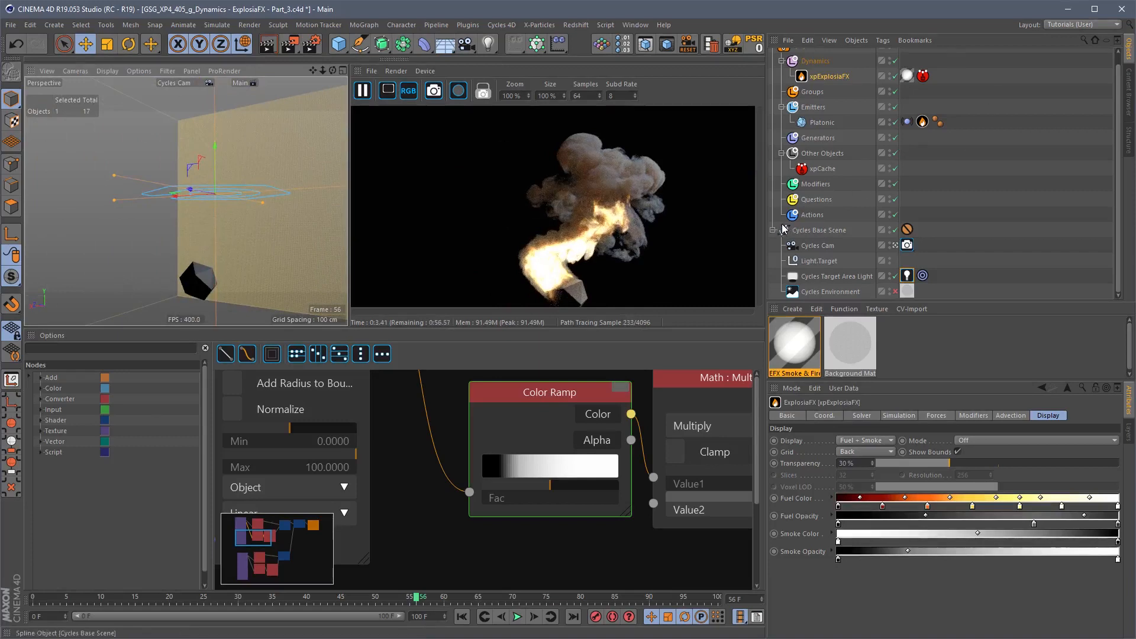
pyautogui.keyDown('alt'); pyautogui.moveTo(205, 278); pyautogui.dragTo(314, 275); pyautogui.keyUp('alt')
pyautogui.keyDown('alt'); pyautogui.moveTo(190, 261); pyautogui.dragTo(218, 247); pyautogui.keyUp('alt')
pyautogui.keyDown('alt'); pyautogui.moveTo(218, 247); pyautogui.dragTo(253, 240, button='right'); pyautogui.keyUp('alt')
pyautogui.keyDown('alt'); pyautogui.moveTo(242, 256); pyautogui.dragTo(238, 231); pyautogui.keyUp('alt')
pyautogui.keyDown('alt'); pyautogui.moveTo(238, 231); pyautogui.dragTo(257, 287, button='middle'); pyautogui.keyUp('alt')
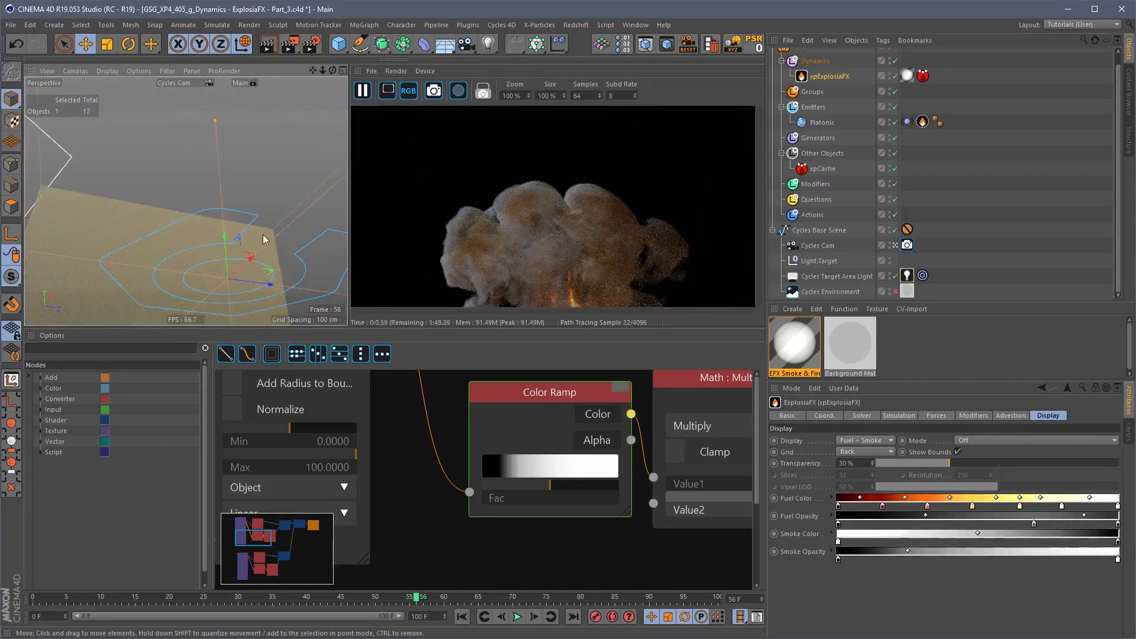
pyautogui.keyDown('alt'); pyautogui.moveTo(263, 240); pyautogui.dragTo(256, 274); pyautogui.keyUp('alt')
pyautogui.keyDown('alt'); pyautogui.moveTo(256, 274); pyautogui.dragTo(237, 217, button='middle'); pyautogui.keyUp('alt')
pyautogui.keyDown('alt'); pyautogui.moveTo(237, 218); pyautogui.dragTo(219, 223, button='right'); pyautogui.keyUp('alt')
pyautogui.moveTo(222, 225)
pyautogui.keyDown('alt'); pyautogui.mouseDown()
pyautogui.moveTo(228, 252)
pyautogui.moveTo(221, 244)
pyautogui.mouseUp(); pyautogui.keyUp('alt')
pyautogui.keyDown('alt'); pyautogui.moveTo(235, 220); pyautogui.dragTo(239, 257, button='middle'); pyautogui.keyUp('alt')
pyautogui.keyDown('alt'); pyautogui.moveTo(240, 258); pyautogui.dragTo(224, 254, button='right'); pyautogui.keyUp('alt')
pyautogui.moveTo(224, 254)
pyautogui.keyDown('alt'); pyautogui.mouseDown()
pyautogui.moveTo(239, 250)
pyautogui.moveTo(238, 264)
pyautogui.mouseUp(); pyautogui.keyUp('alt')
pyautogui.keyDown('alt'); pyautogui.moveTo(238, 264); pyautogui.dragTo(236, 262, button='right'); pyautogui.keyUp('alt')
pyautogui.keyDown('alt'); pyautogui.moveTo(237, 260); pyautogui.dragTo(227, 243, button='middle'); pyautogui.keyUp('alt')
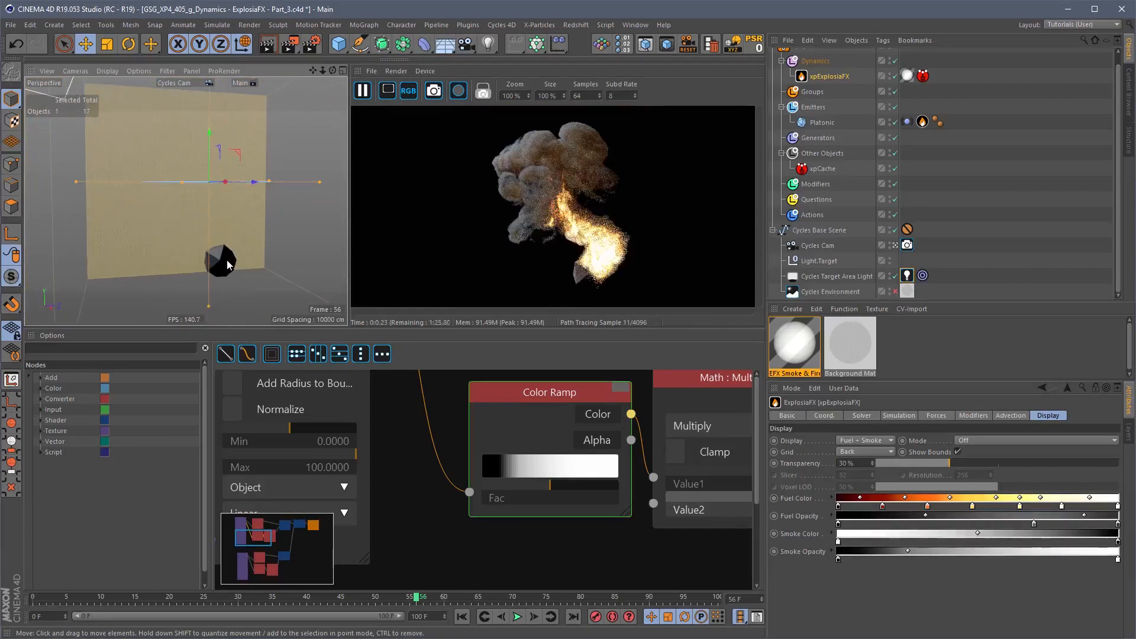
# Step: Replay the animation from the first frame, stop at frame 61, and save the scene
pyautogui.click(462, 616)
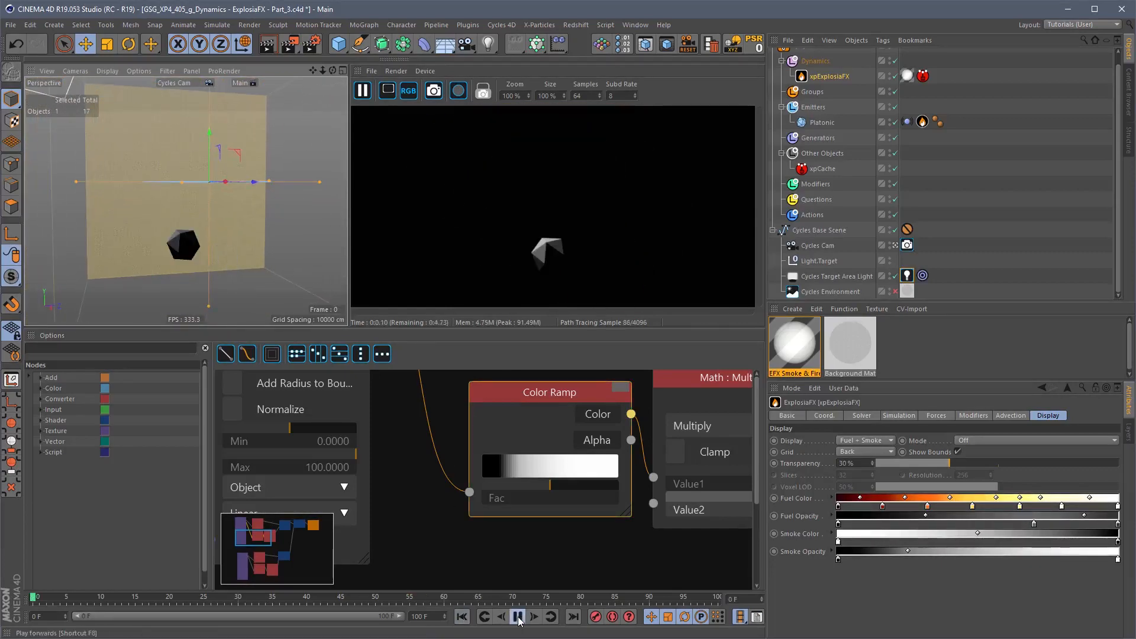
pyautogui.click(517, 617)
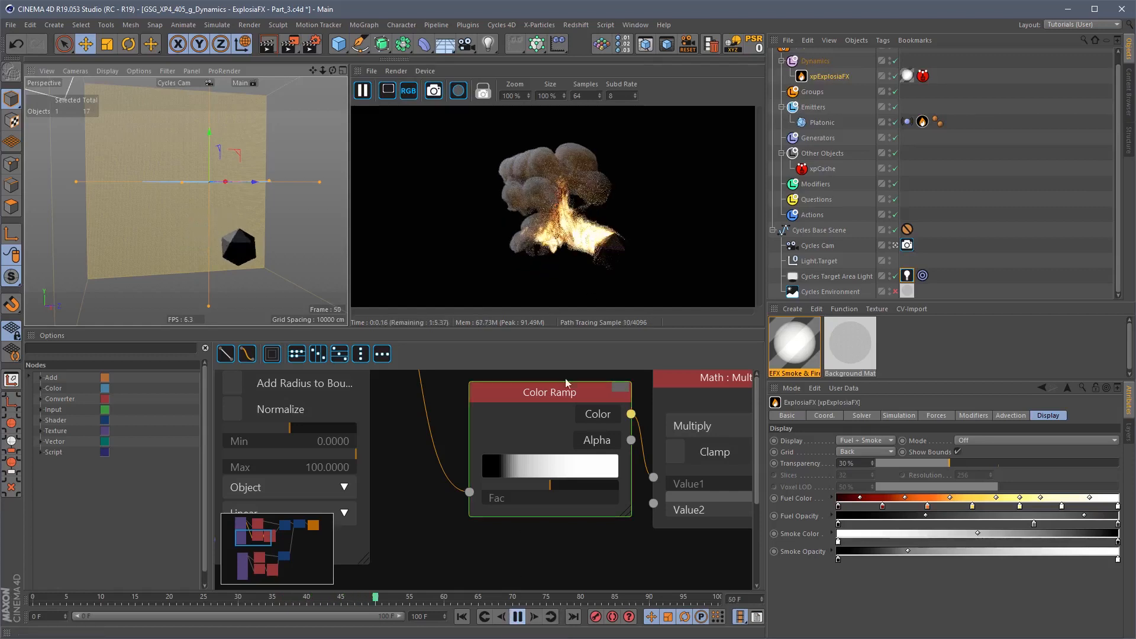
pyautogui.click(519, 617)
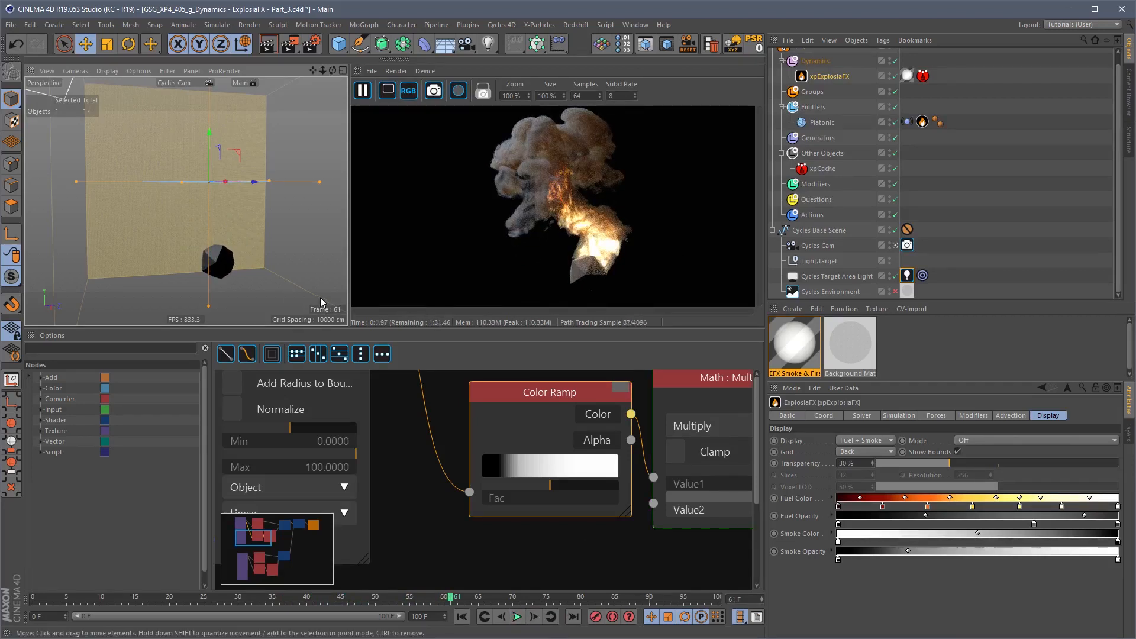
pyautogui.hotkey('ctrl', 's')
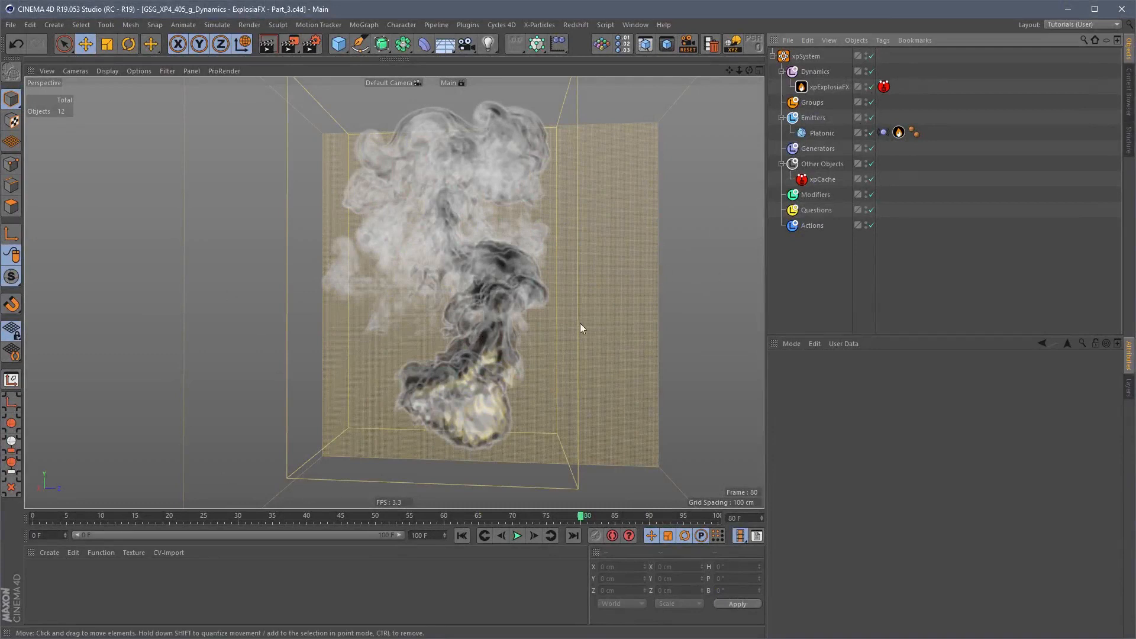
# Step: Create an X-Particles Gaseous material and apply it to the xpExplosiaFX object
pyautogui.click(51, 552)
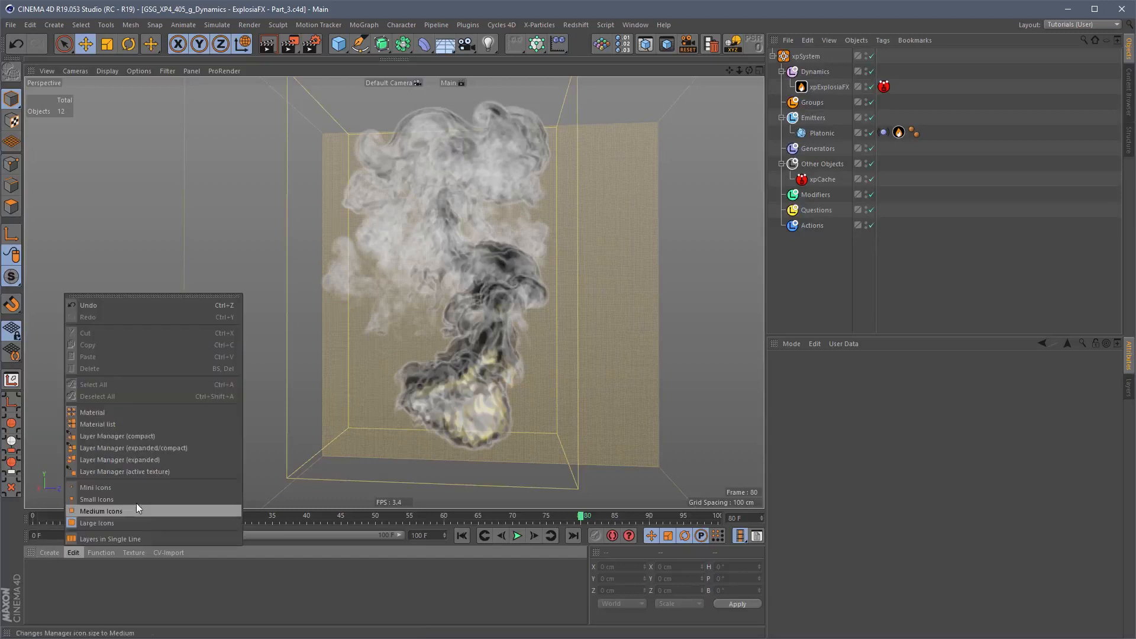
pyautogui.moveTo(90, 441)
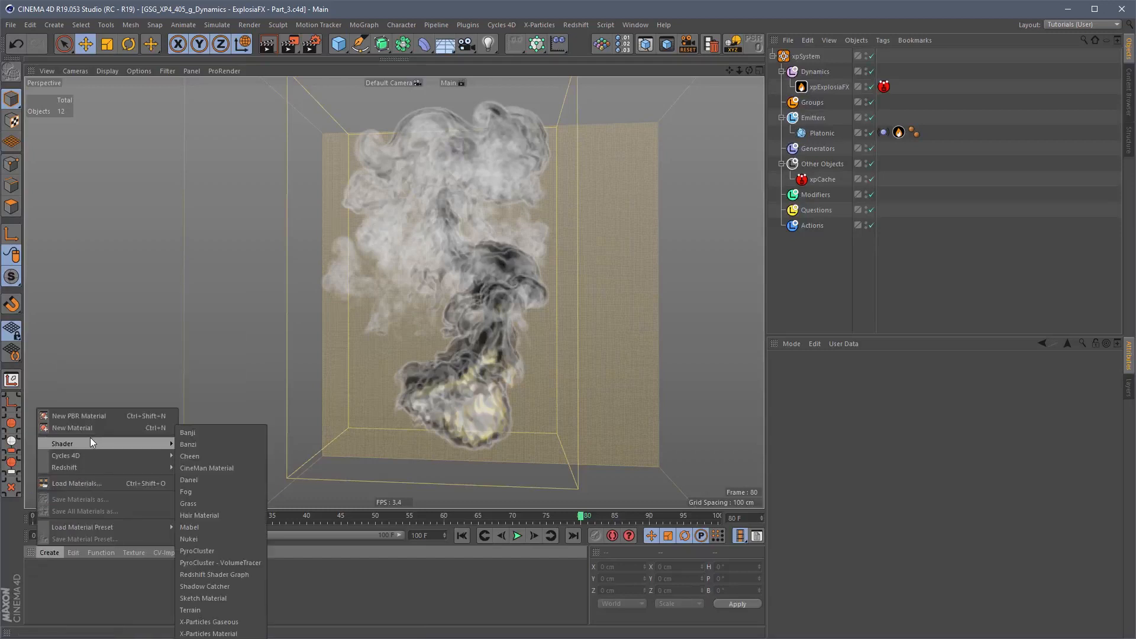
pyautogui.click(208, 621)
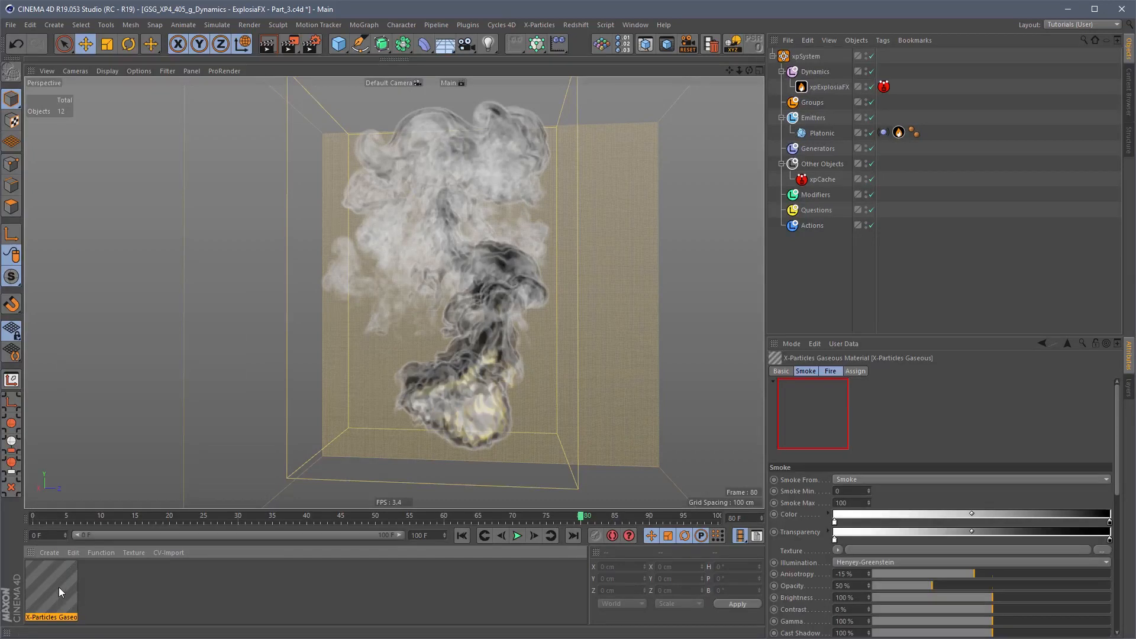
pyautogui.moveTo(59, 587); pyautogui.dragTo(276, 634)
pyautogui.moveTo(827, 87); pyautogui.dragTo(828, 87)
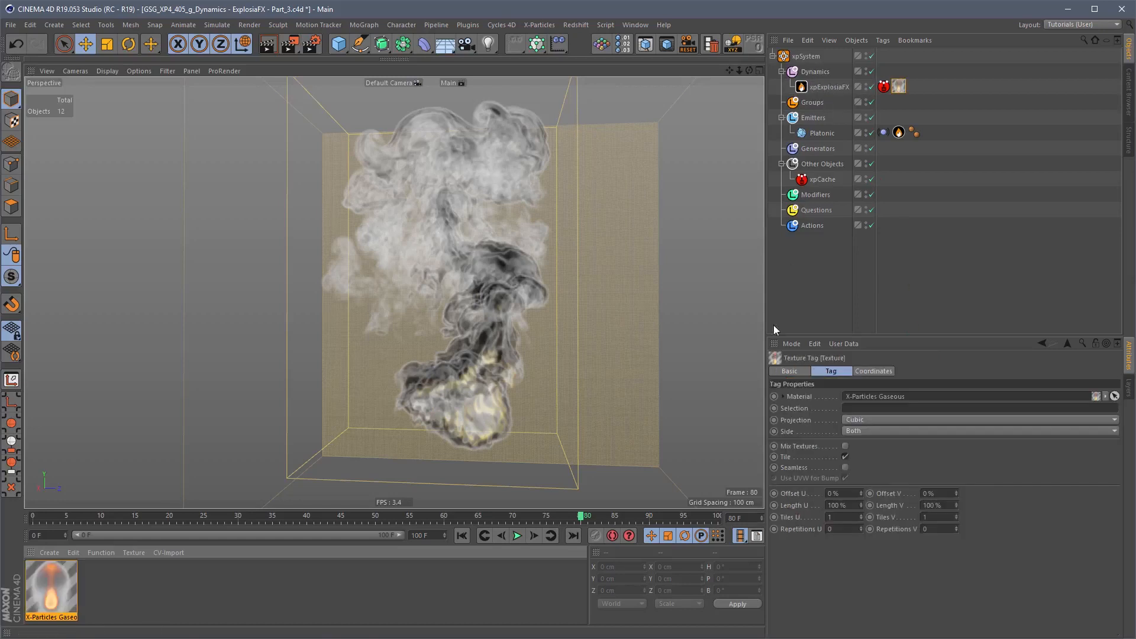
# Step: Play the cached simulation briefly from the first frame and go to frame 20
pyautogui.click(461, 535)
pyautogui.click(517, 536)
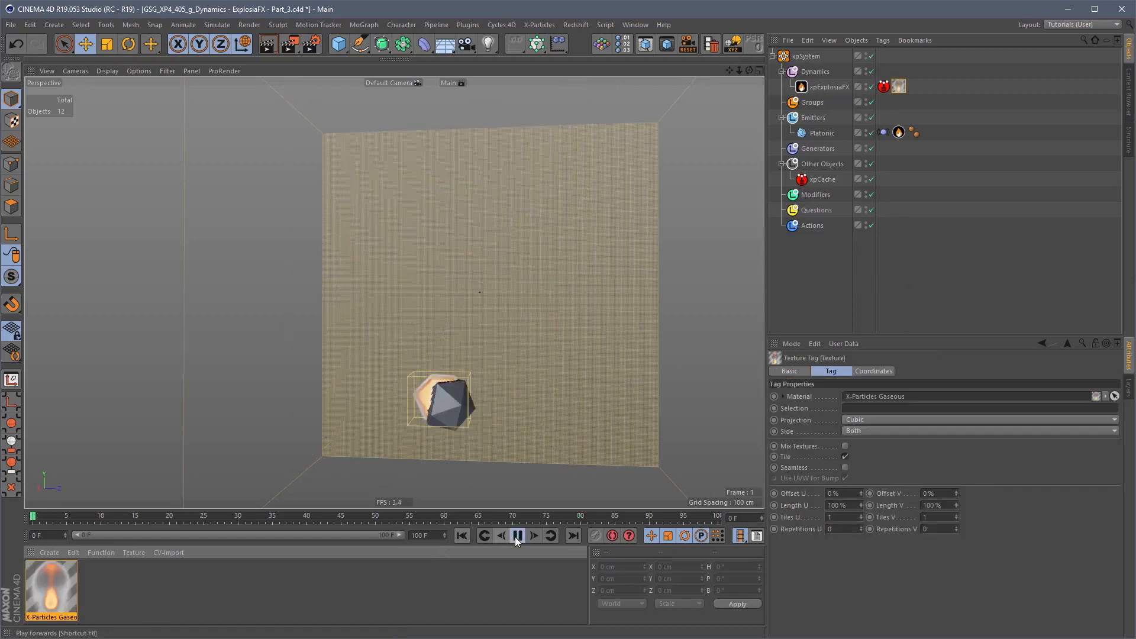
pyautogui.click(516, 536)
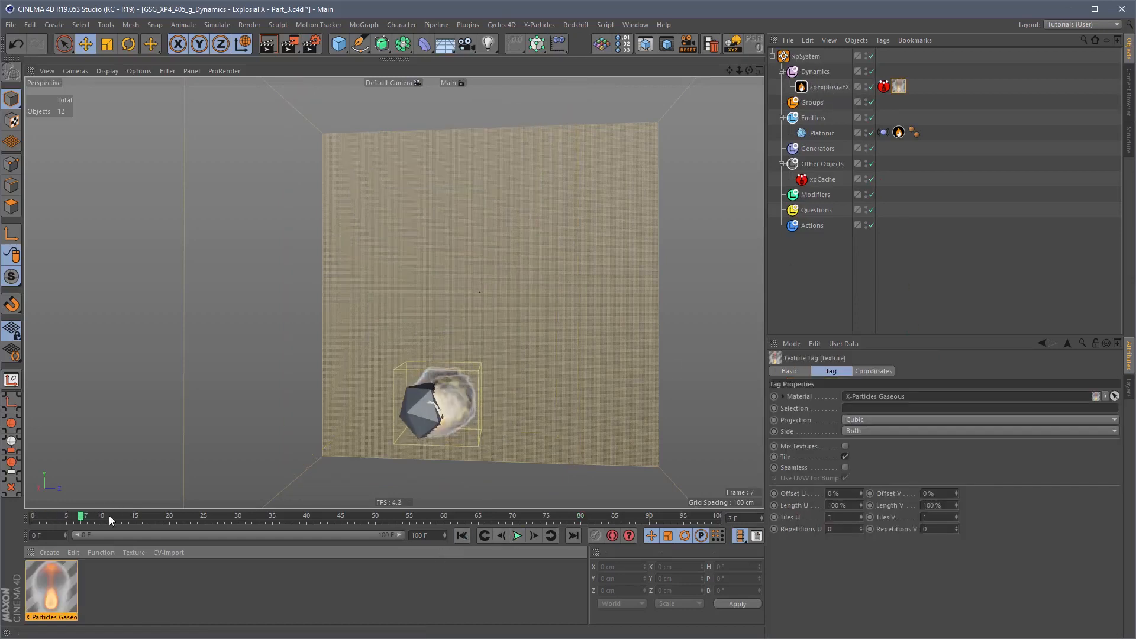
pyautogui.moveTo(147, 516); pyautogui.dragTo(172, 516)
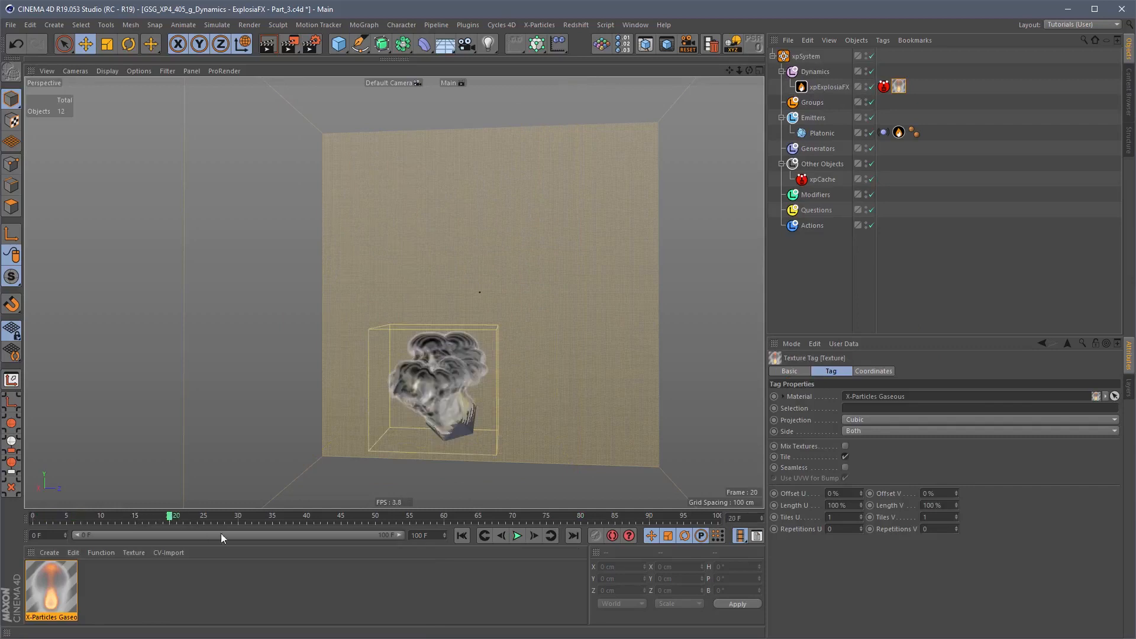
# Step: Review the X-Particles options in the render settings and close them
pyautogui.click(312, 44)
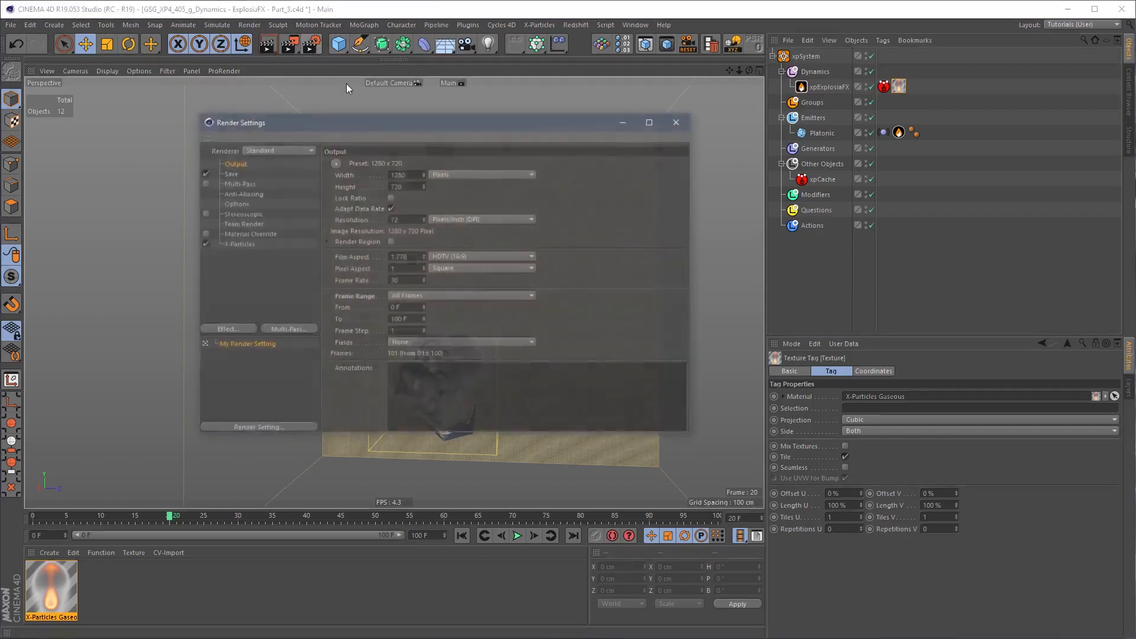
pyautogui.moveTo(403, 125); pyautogui.dragTo(790, 149)
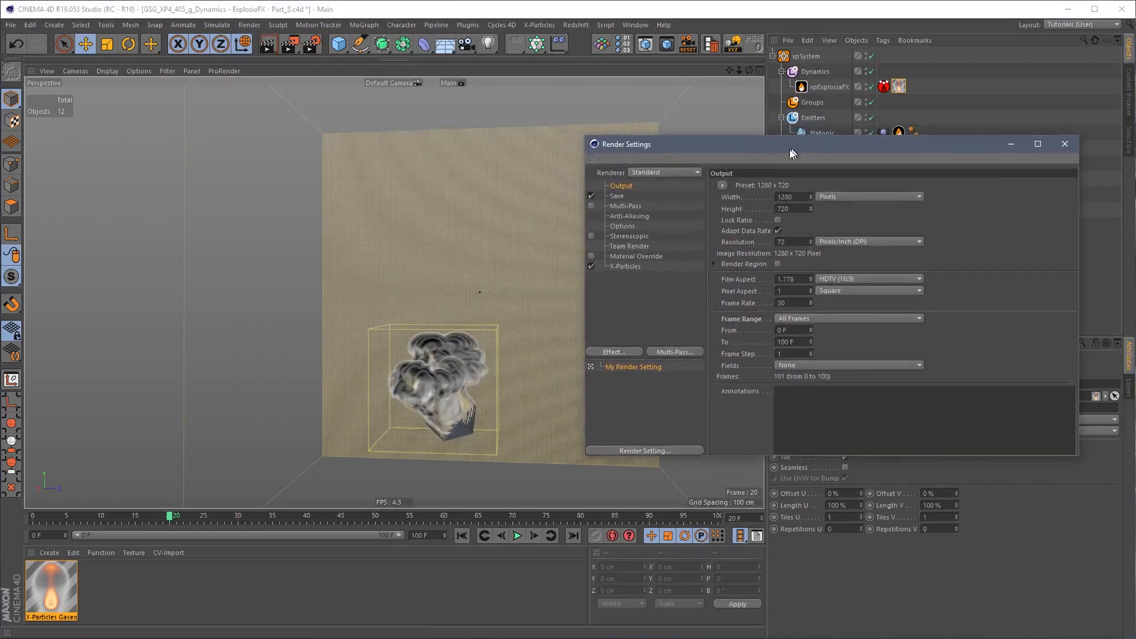
pyautogui.click(620, 268)
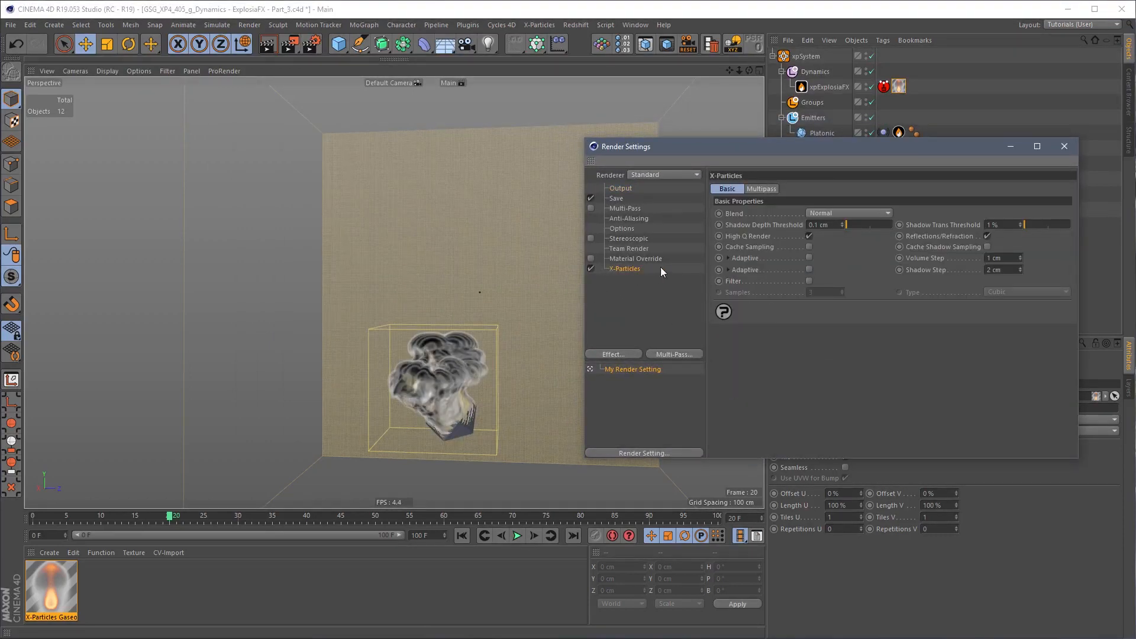
pyautogui.click(1064, 146)
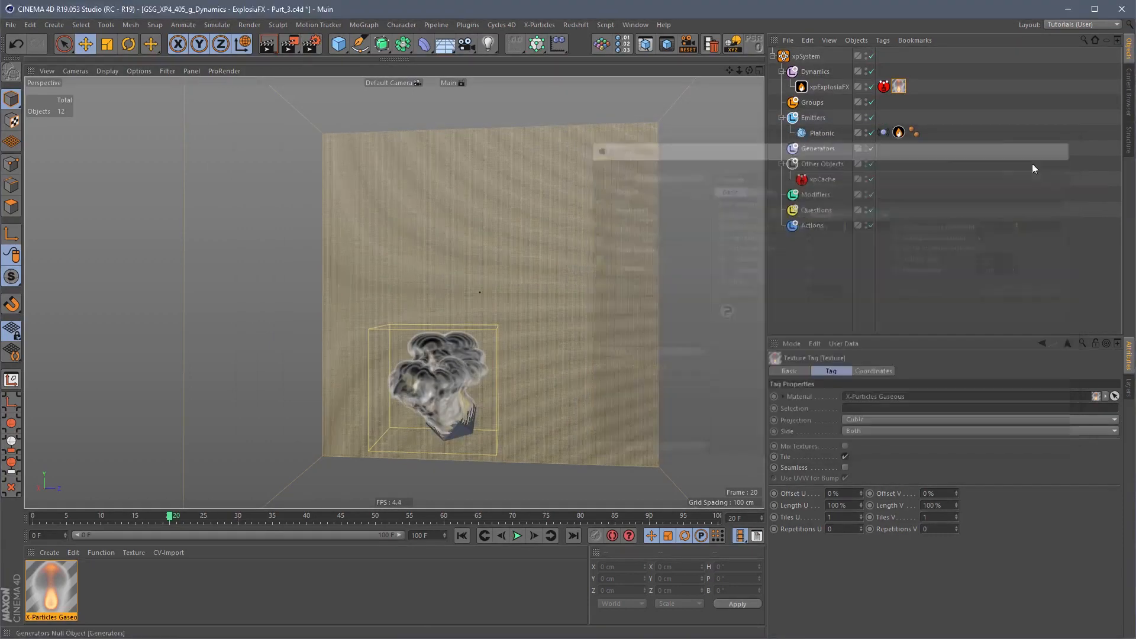
# Step: Render the view at frame 20, play the simulation onward, and go to frames 60 and 80 to inspect the rendered smoke and fire
pyautogui.click(271, 45)
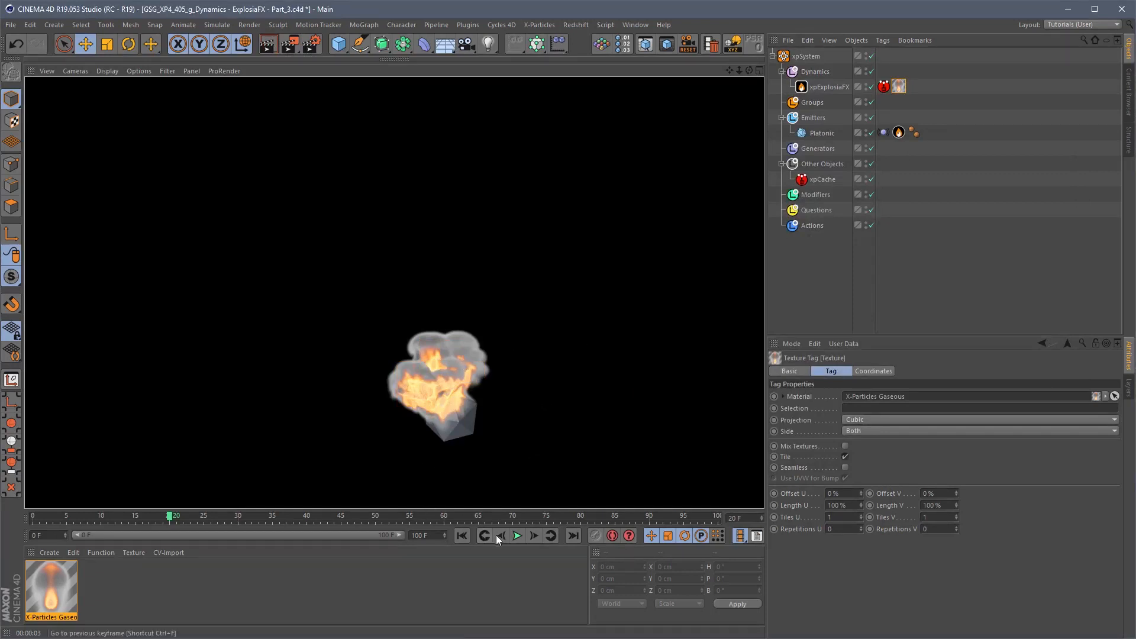
pyautogui.click(518, 536)
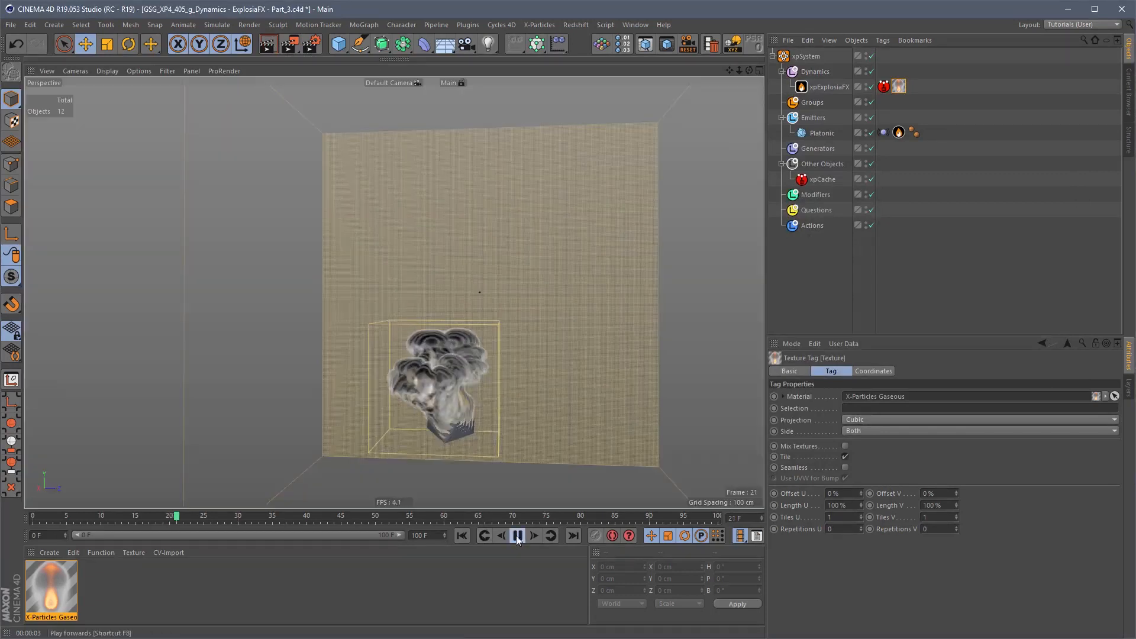
pyautogui.click(446, 516)
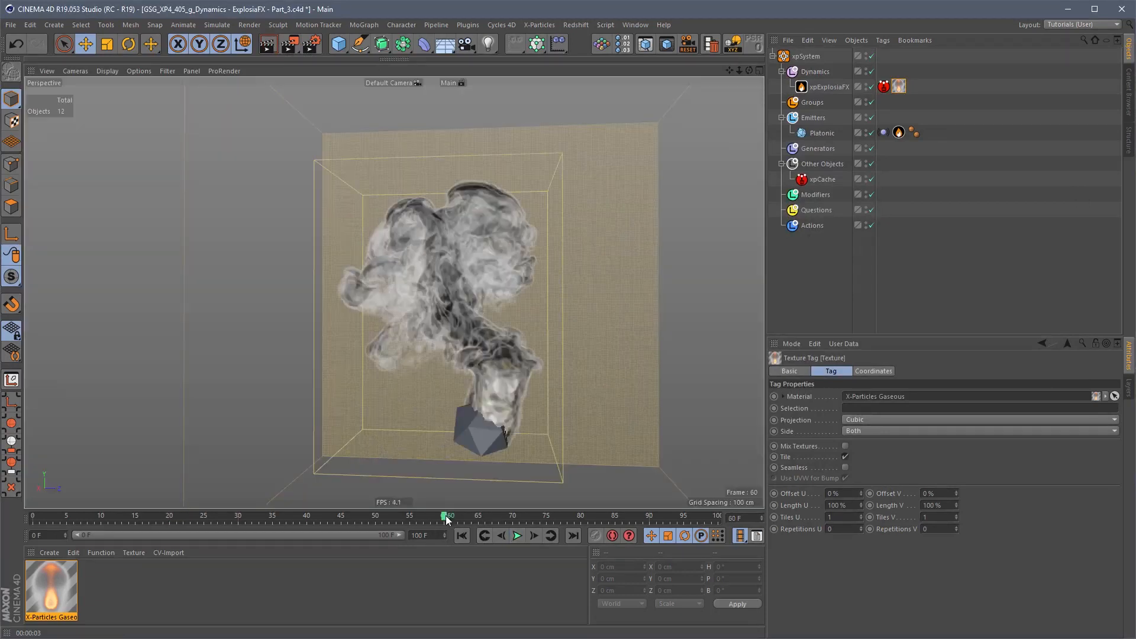
pyautogui.click(581, 521)
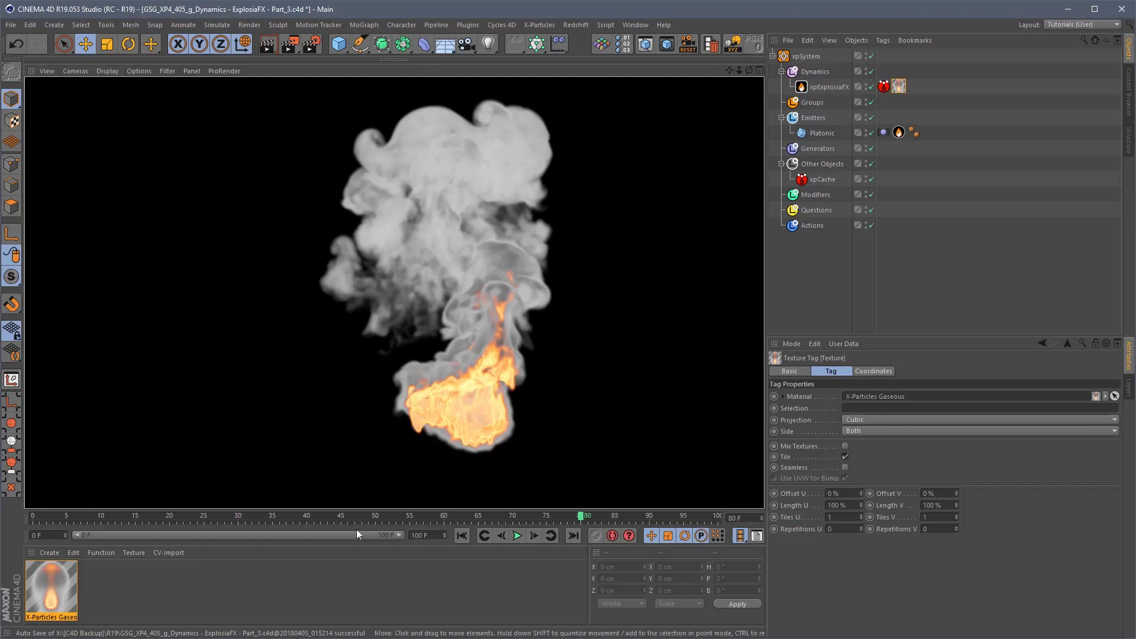
# Step: Go to frame 40, add a light behind and above the smoke, and place a copy of it on the opposite side
pyautogui.click(306, 517)
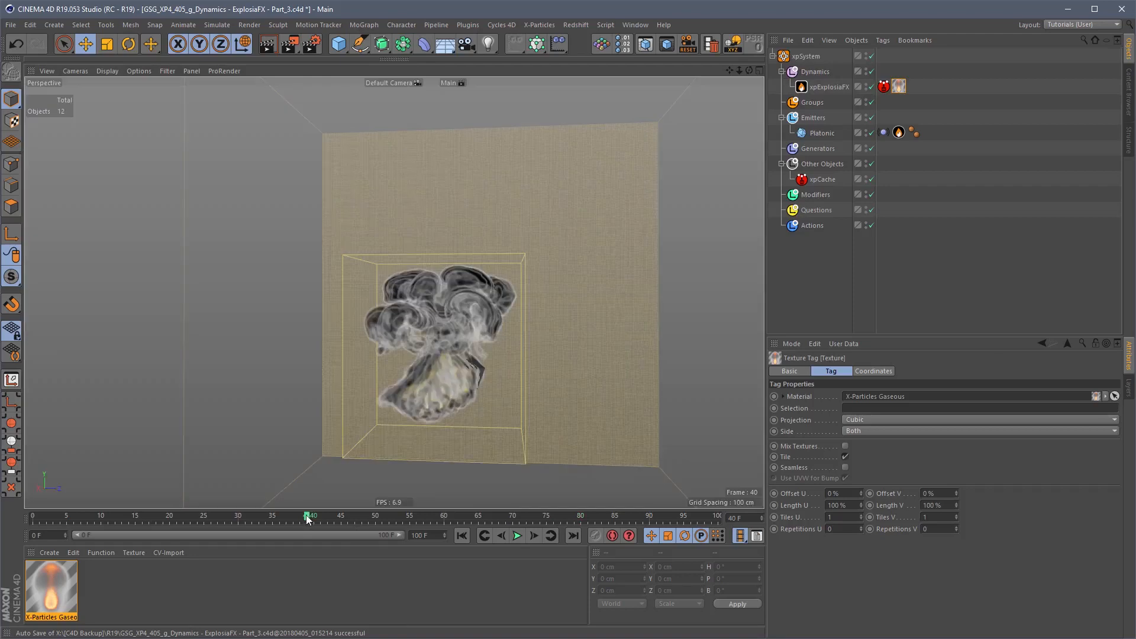
pyautogui.click(489, 43)
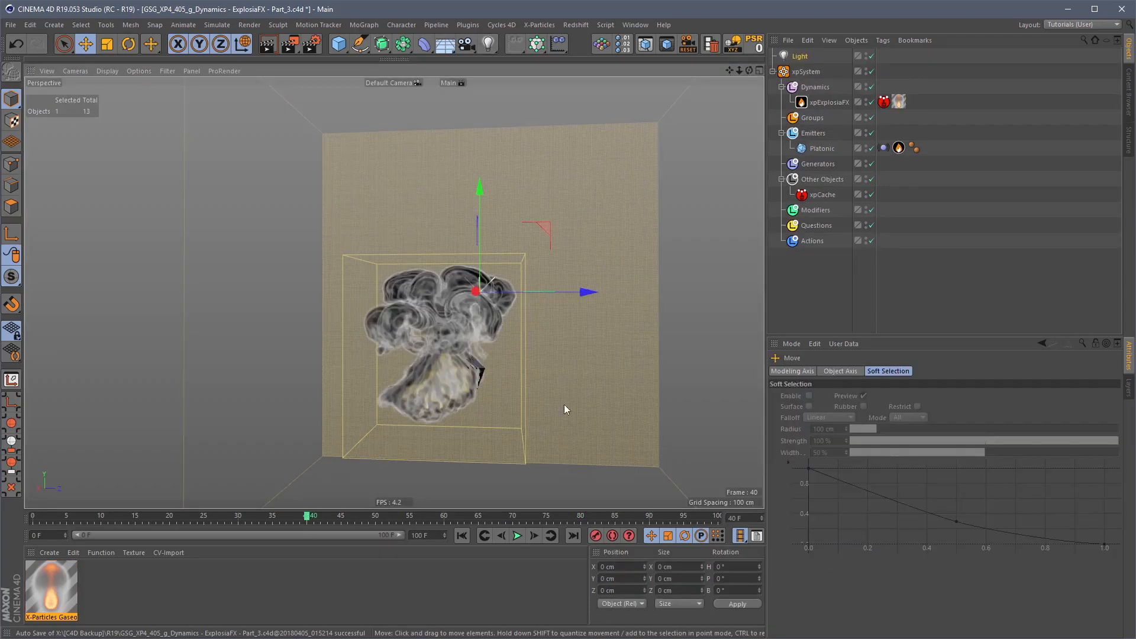
pyautogui.moveTo(563, 404); pyautogui.dragTo(148, 292)
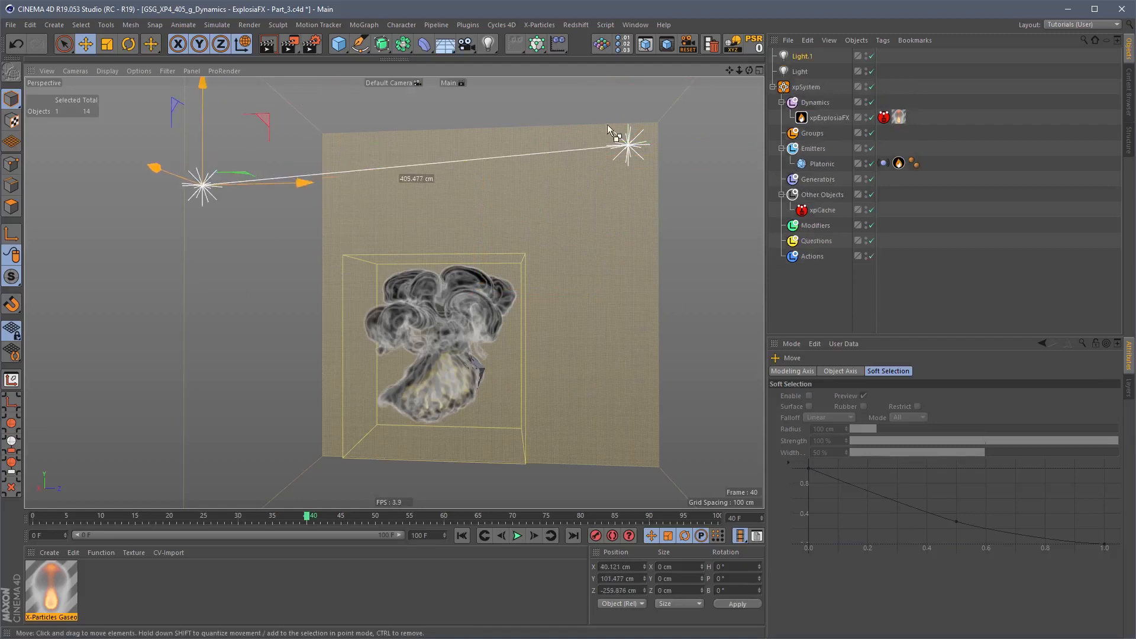
# Step: Set the shadows of both lights to Shadow Maps (Soft)
pyautogui.click(801, 71)
pyautogui.keyDown('shift'); pyautogui.click(803, 57); pyautogui.keyUp('shift')
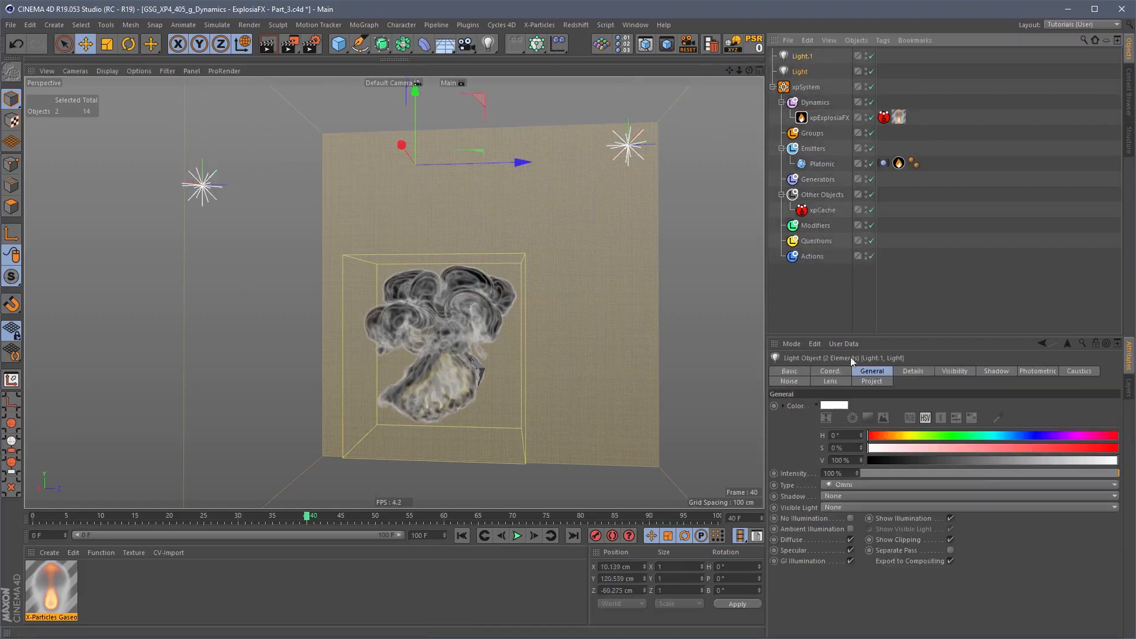
pyautogui.click(852, 497)
pyautogui.click(854, 519)
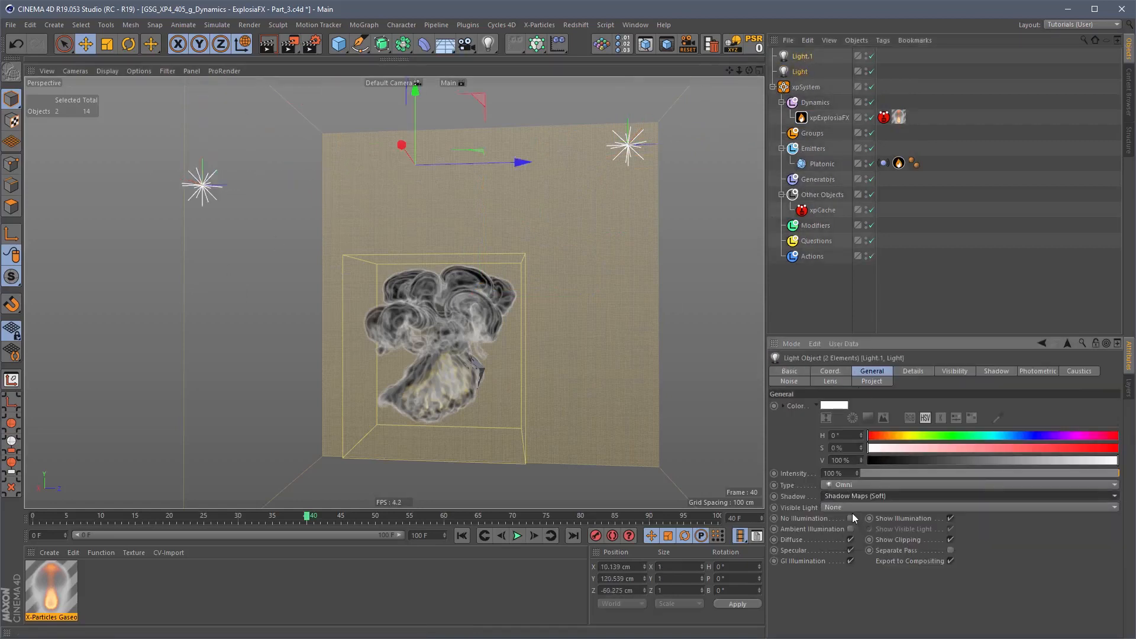
pyautogui.click(974, 132)
# Step: Tint the lights by colour temperature, setting the first light to about 7106 K and its copy to about 5419 K
pyautogui.click(799, 72)
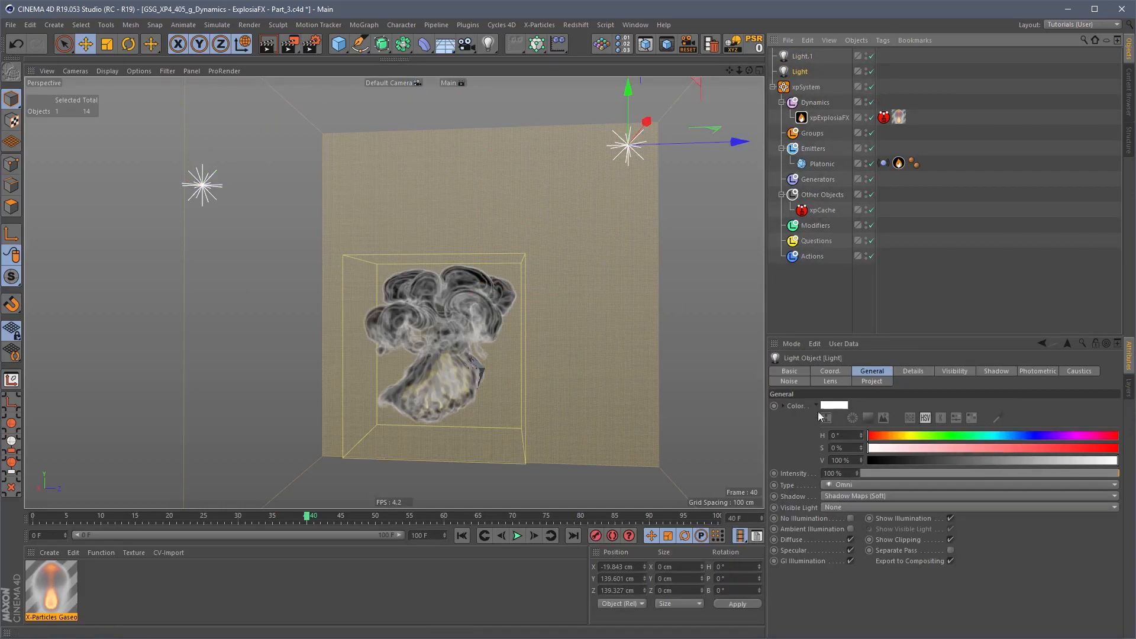
pyautogui.click(941, 418)
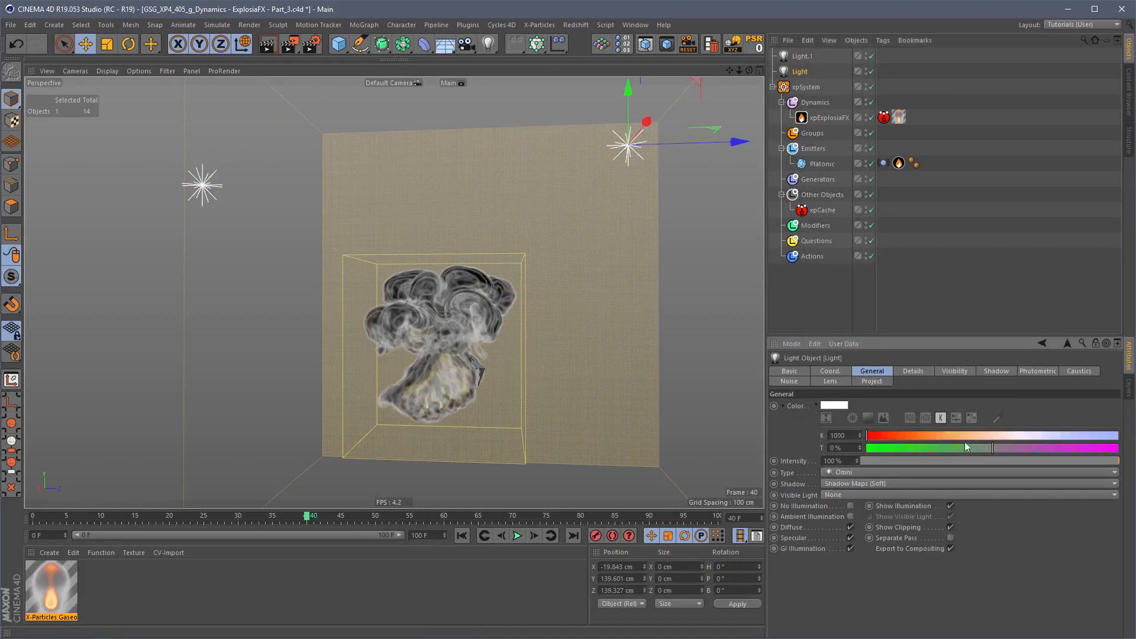
pyautogui.click(1032, 439)
pyautogui.moveTo(1032, 439); pyautogui.dragTo(1038, 436)
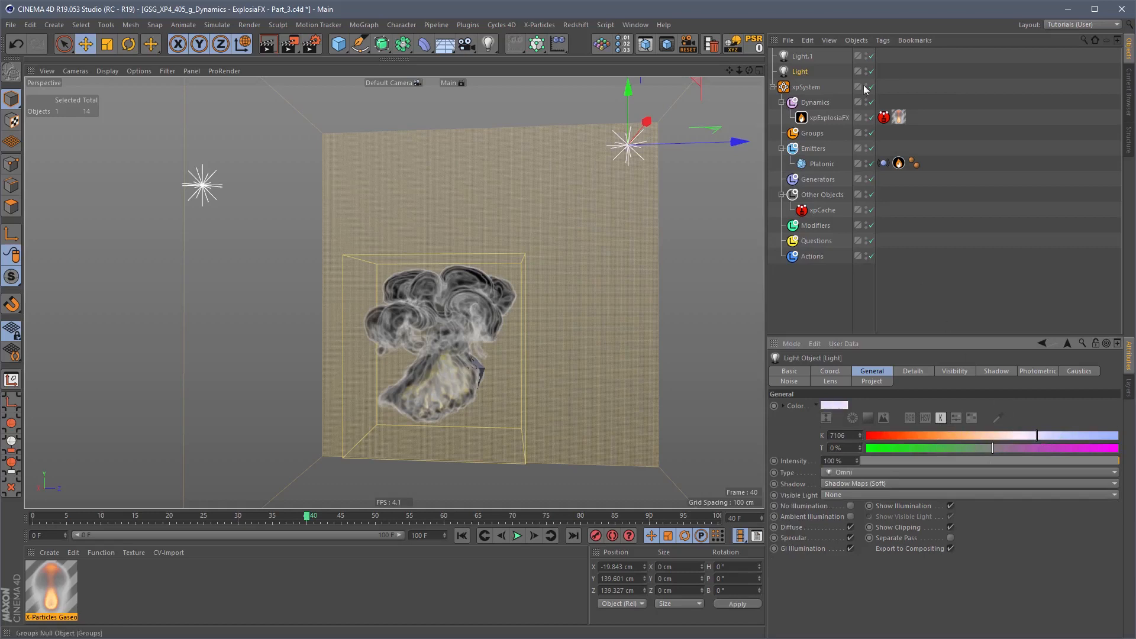
pyautogui.click(803, 56)
pyautogui.click(996, 433)
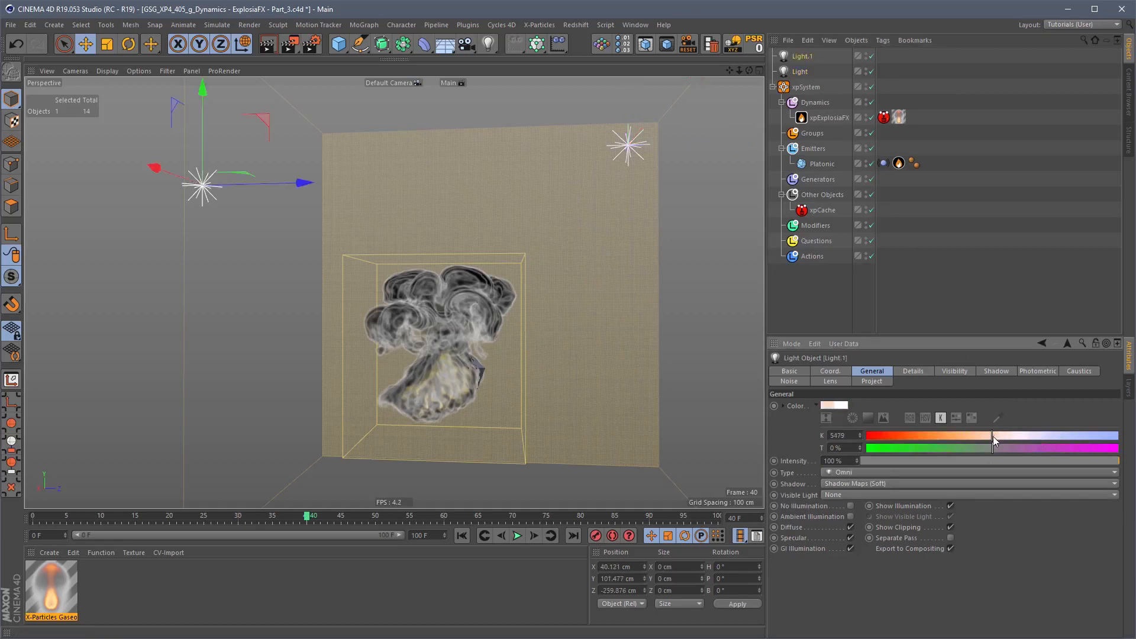
pyautogui.click(1045, 322)
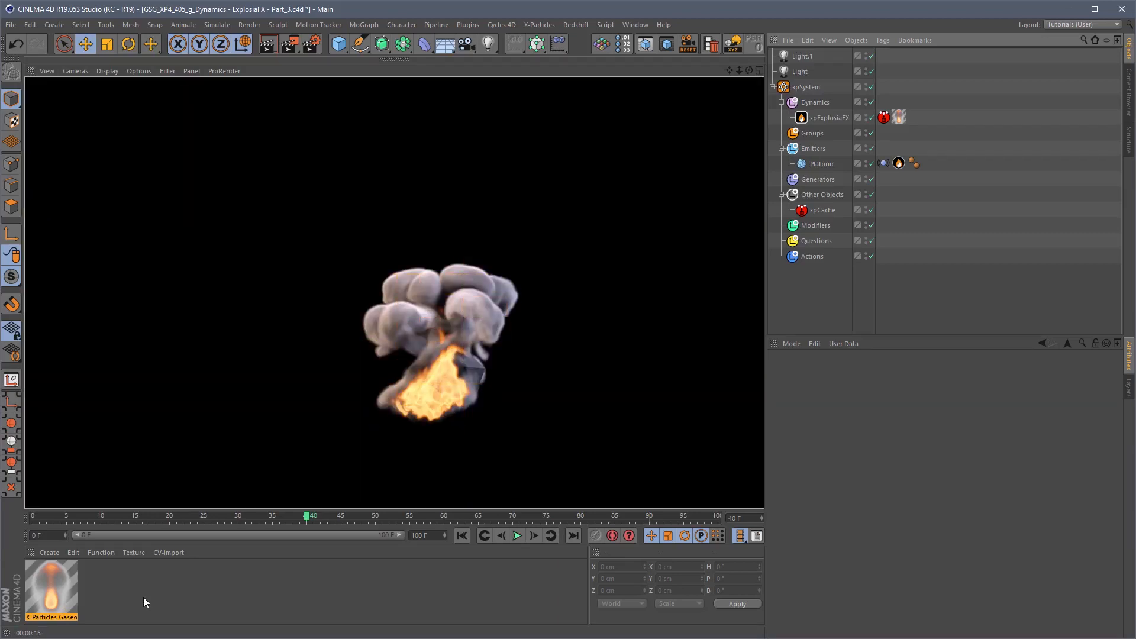
# Step: Open the X-Particles Gaseous material for editing and show its Fire settings
pyautogui.doubleClick(55, 583)
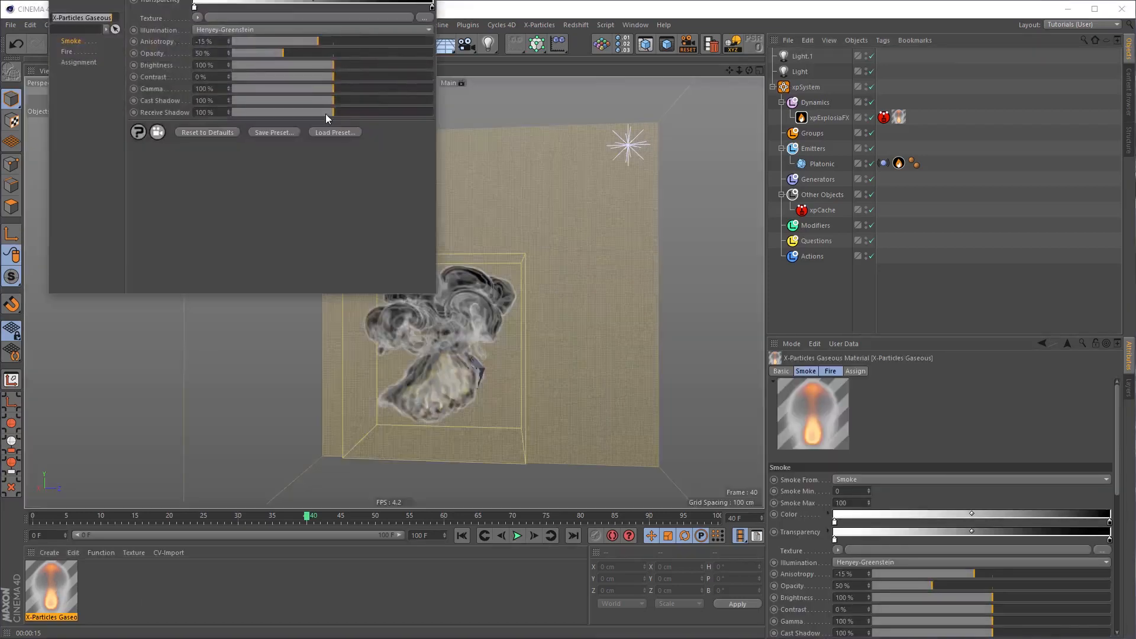
pyautogui.moveTo(417, 74); pyautogui.dragTo(969, 137)
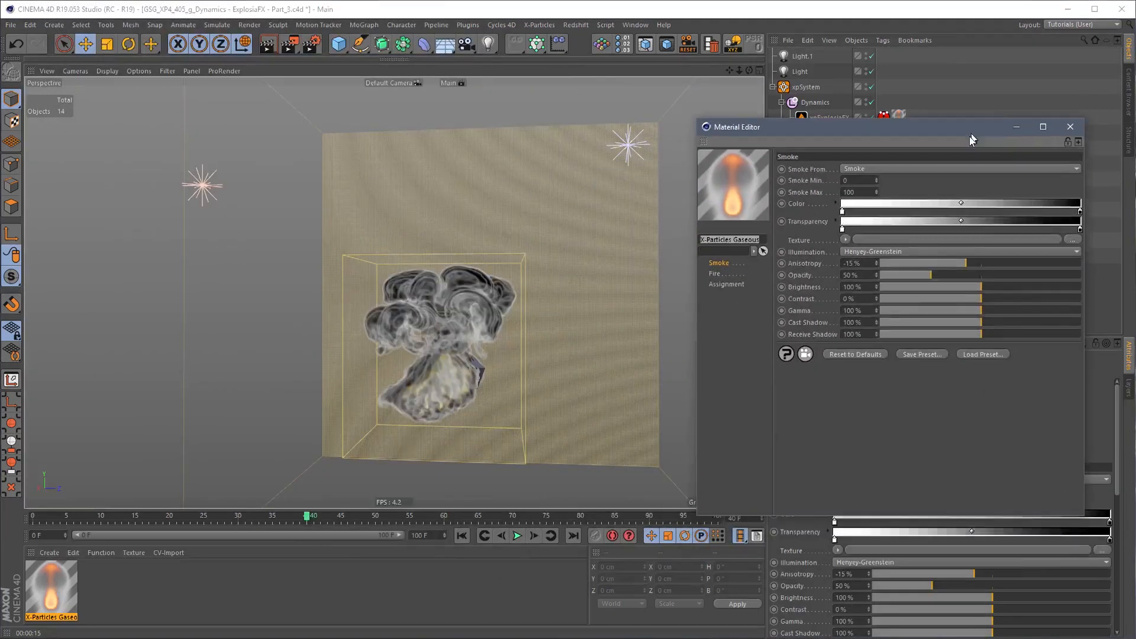
pyautogui.click(716, 275)
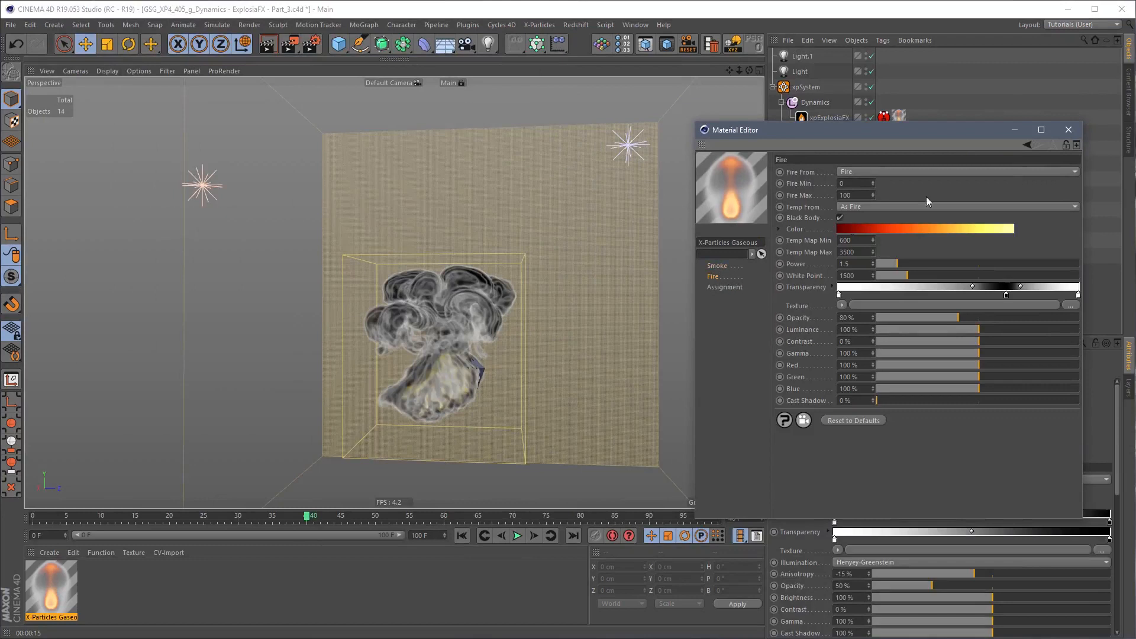
# Step: Try the fire color's mapping options, choose PAL, and set Temp From to Temperature
pyautogui.click(780, 230)
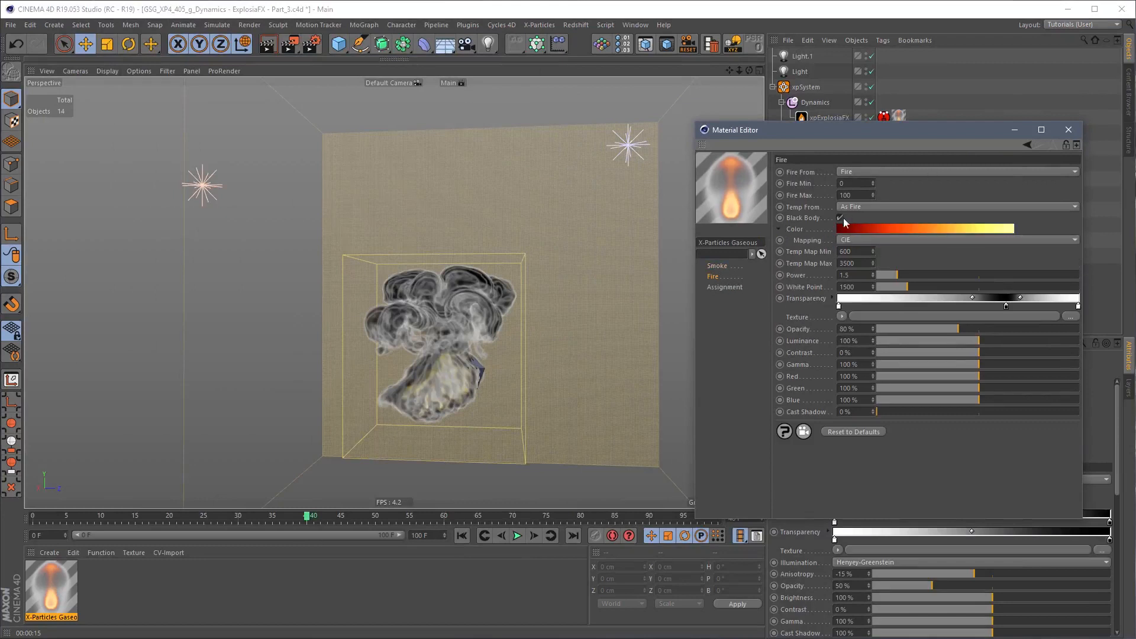
pyautogui.click(865, 240)
pyautogui.click(861, 251)
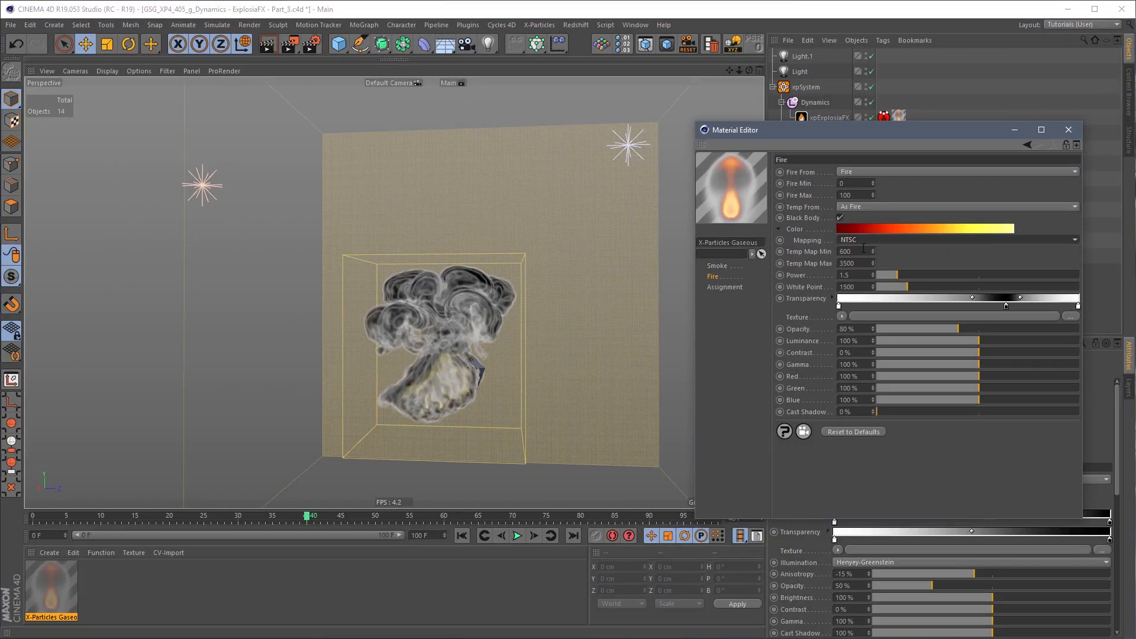
pyautogui.scroll(-3, 861, 243)
pyautogui.scroll(-2, 862, 243)
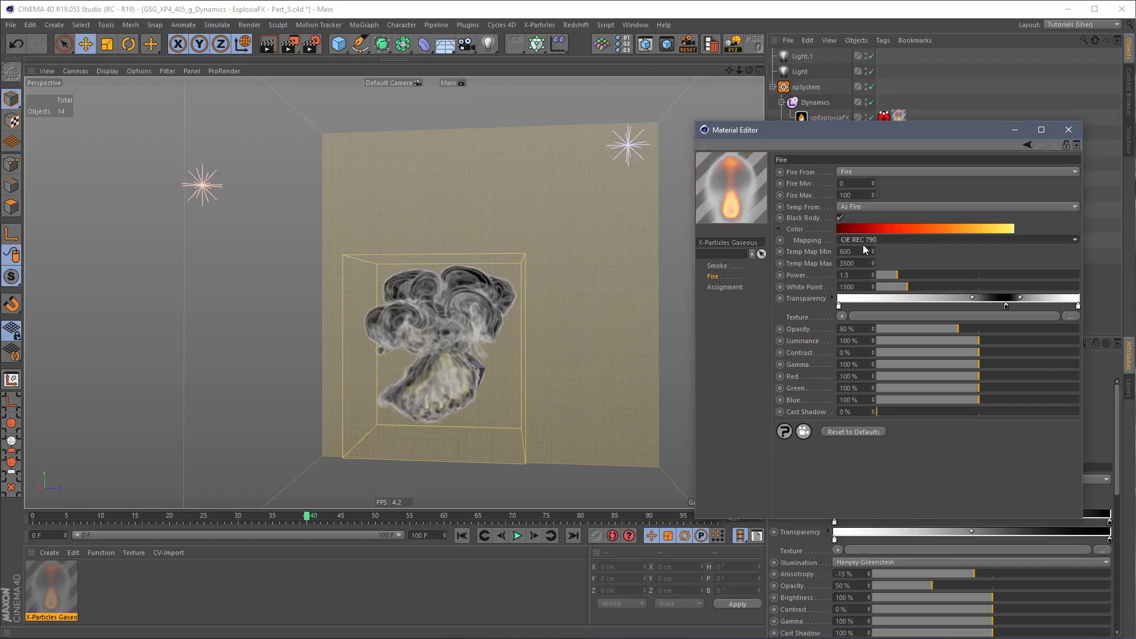
pyautogui.click(864, 242)
pyautogui.click(861, 253)
pyautogui.click(861, 241)
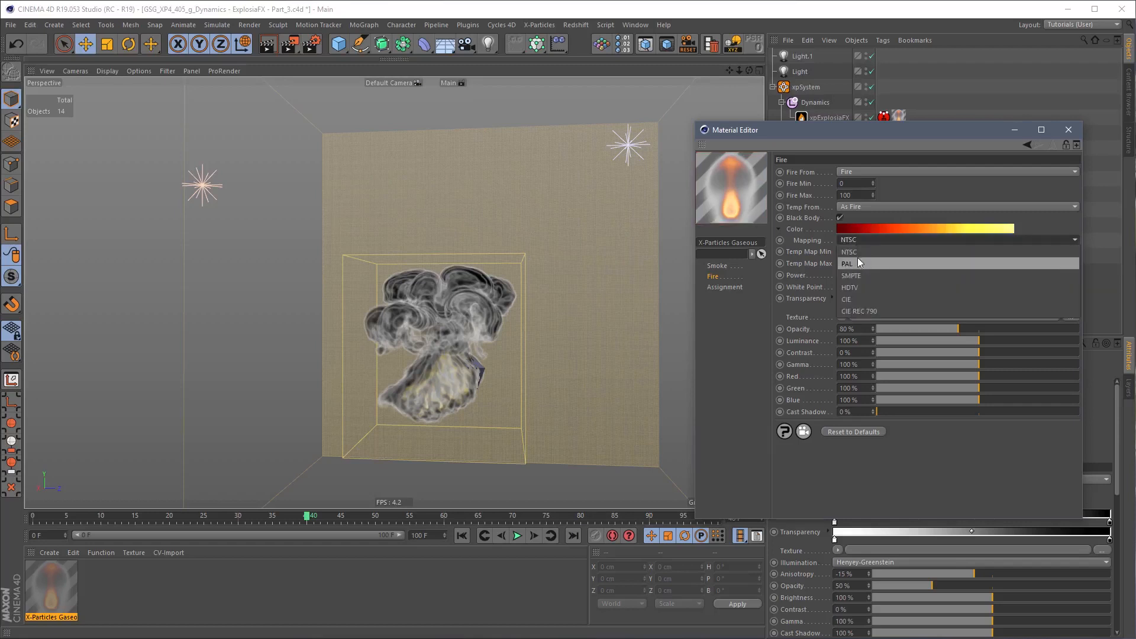
pyautogui.click(857, 261)
pyautogui.click(779, 228)
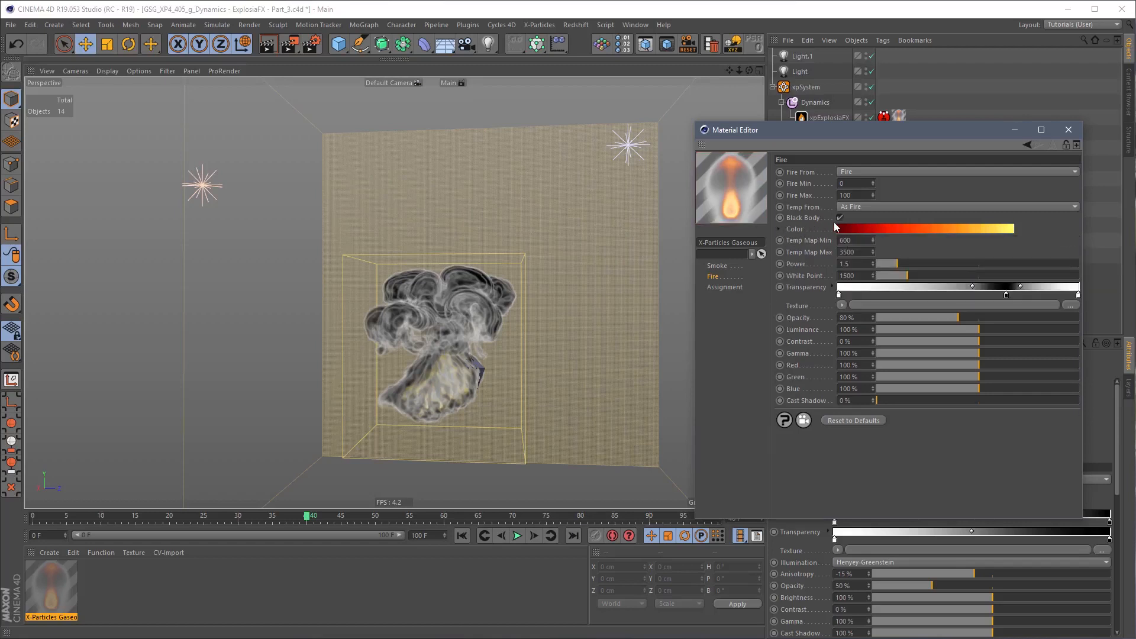
pyautogui.click(864, 206)
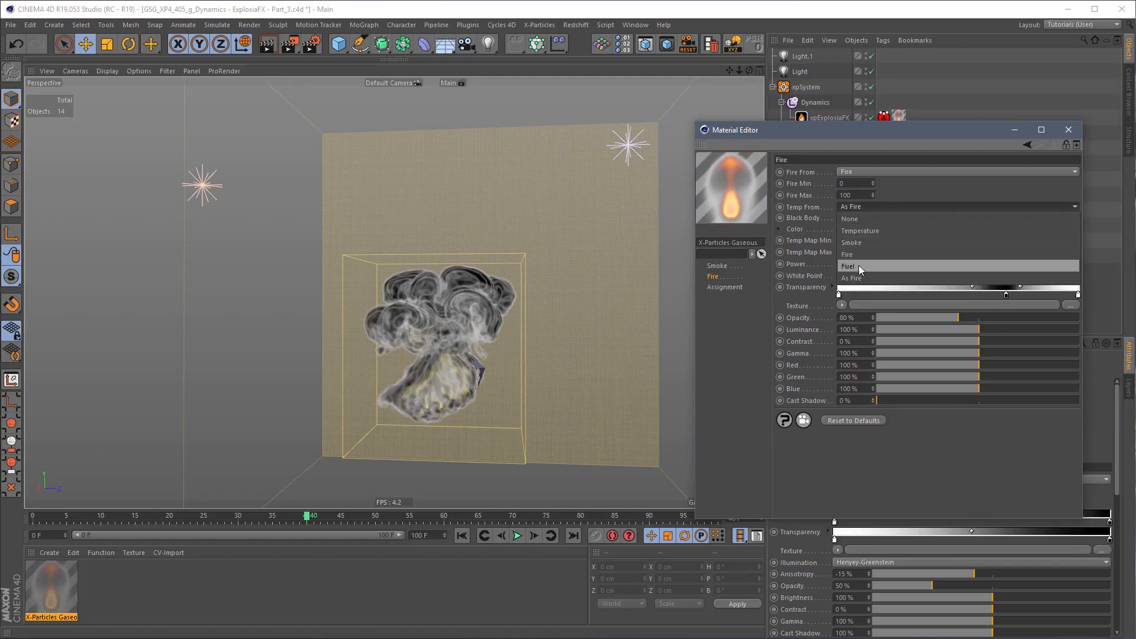
pyautogui.click(868, 231)
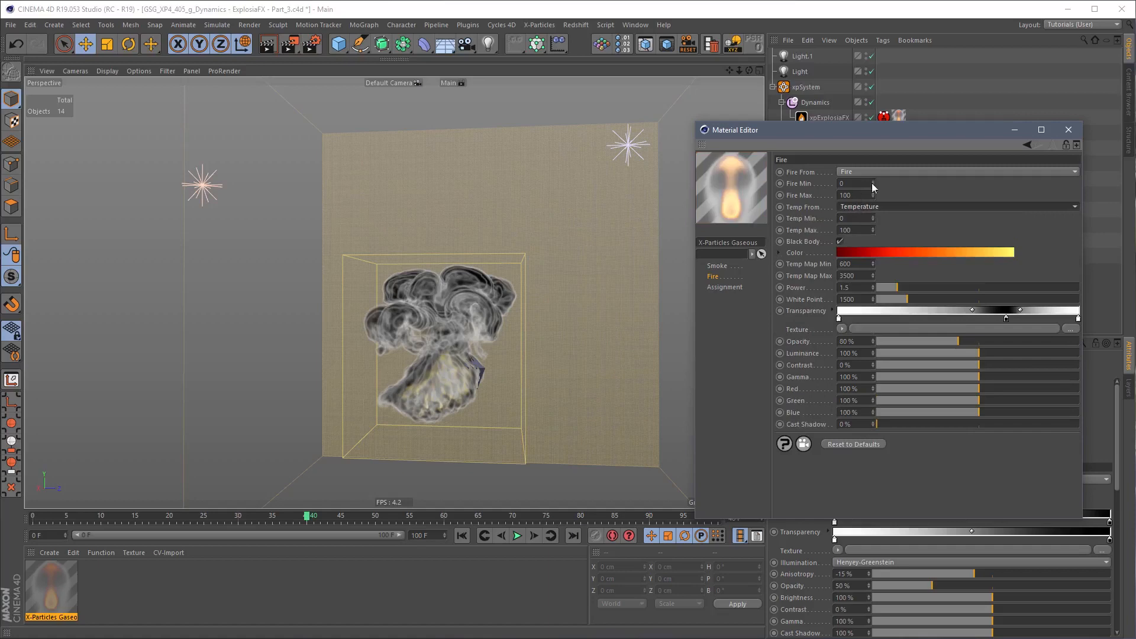
# Step: Close the material editor and set the xpExplosiaFX object's display to Temperature
pyautogui.moveTo(873, 130); pyautogui.dragTo(783, 204)
pyautogui.click(829, 117)
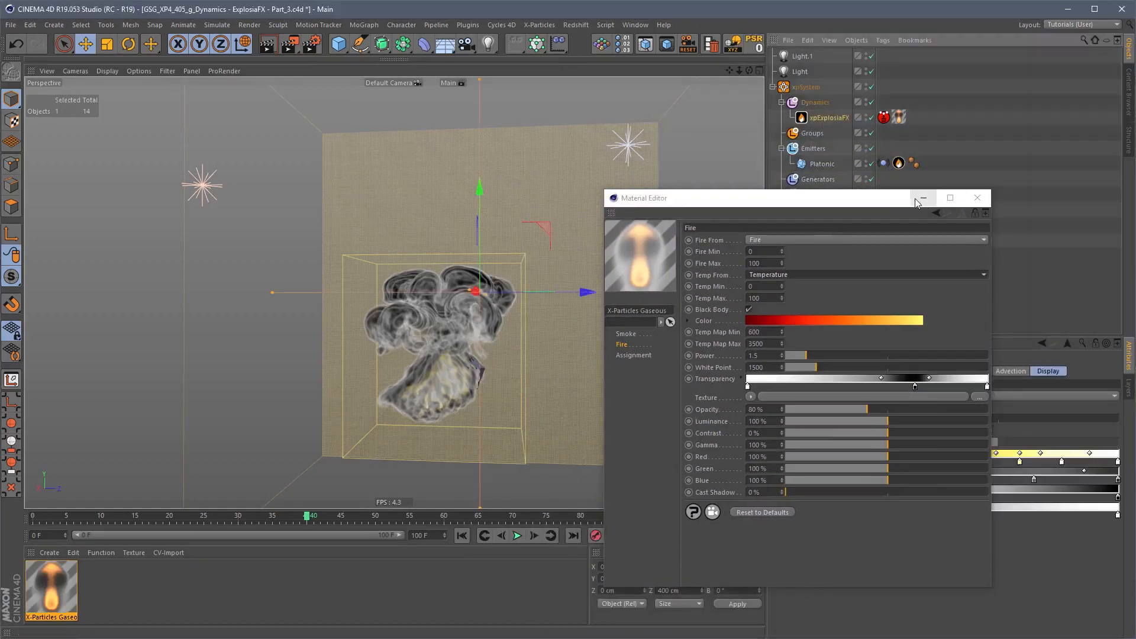
pyautogui.click(975, 202)
pyautogui.click(874, 395)
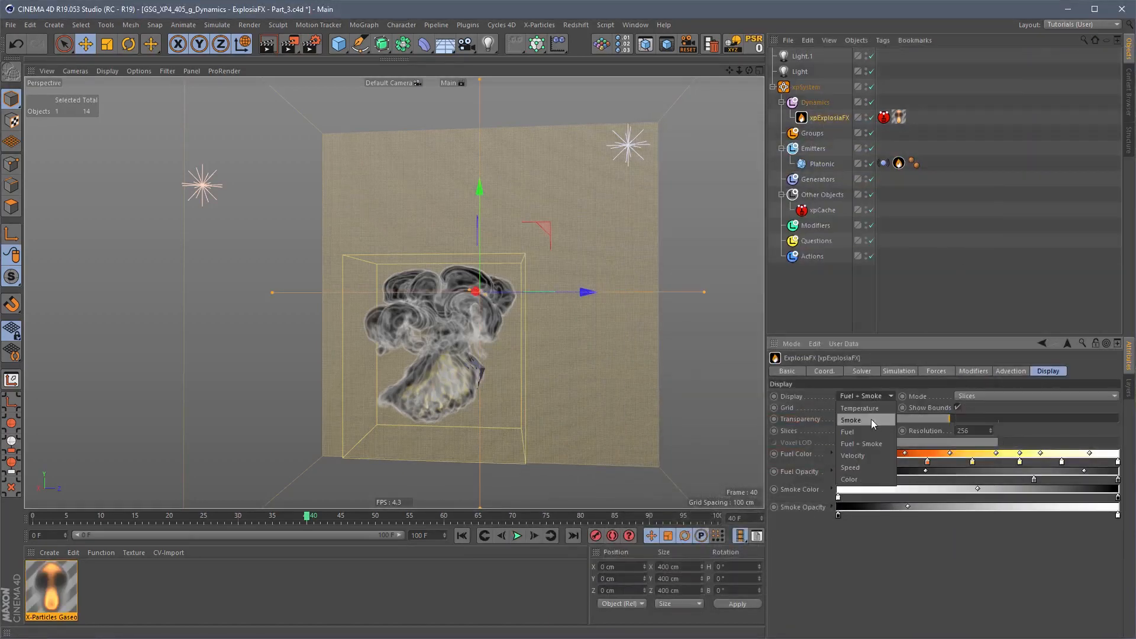
pyautogui.click(868, 408)
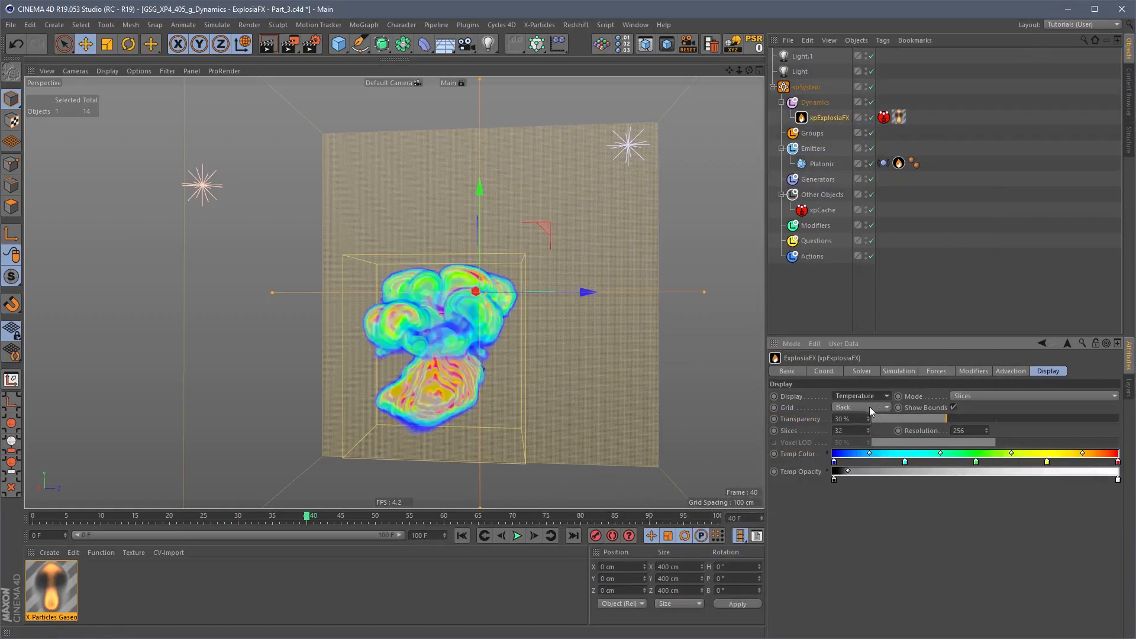
# Step: Reopen the gaseous material beside the xpExplosiaFX display settings and copy the object's Temp Color gradient
pyautogui.doubleClick(65, 592)
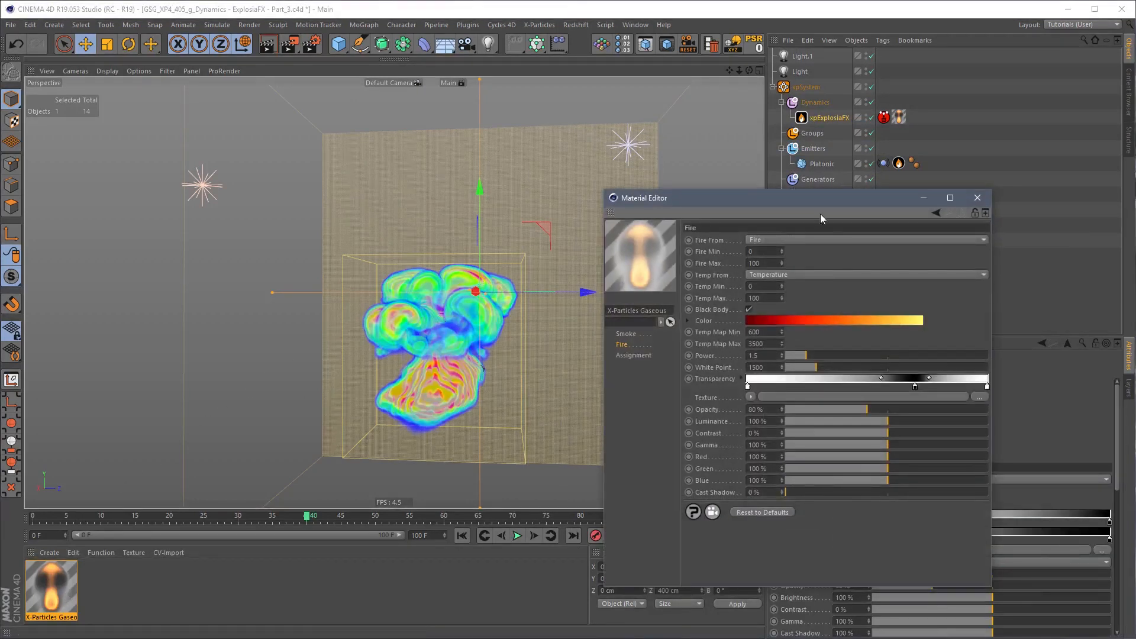
pyautogui.moveTo(754, 198); pyautogui.dragTo(517, 216)
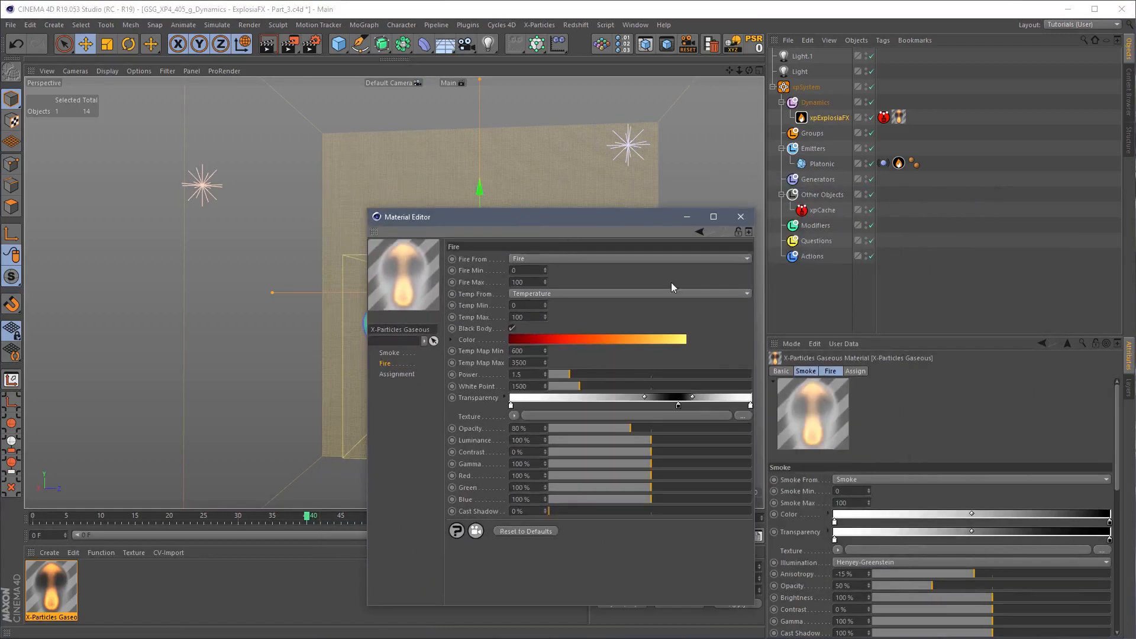
pyautogui.click(829, 117)
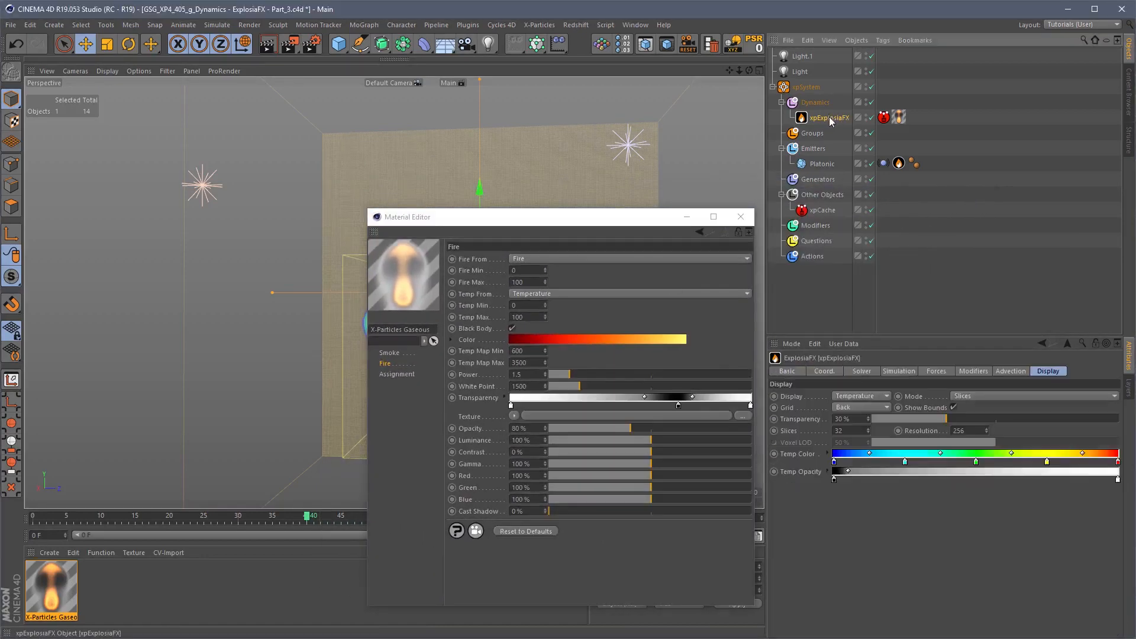
pyautogui.rightClick(795, 458)
pyautogui.click(819, 472)
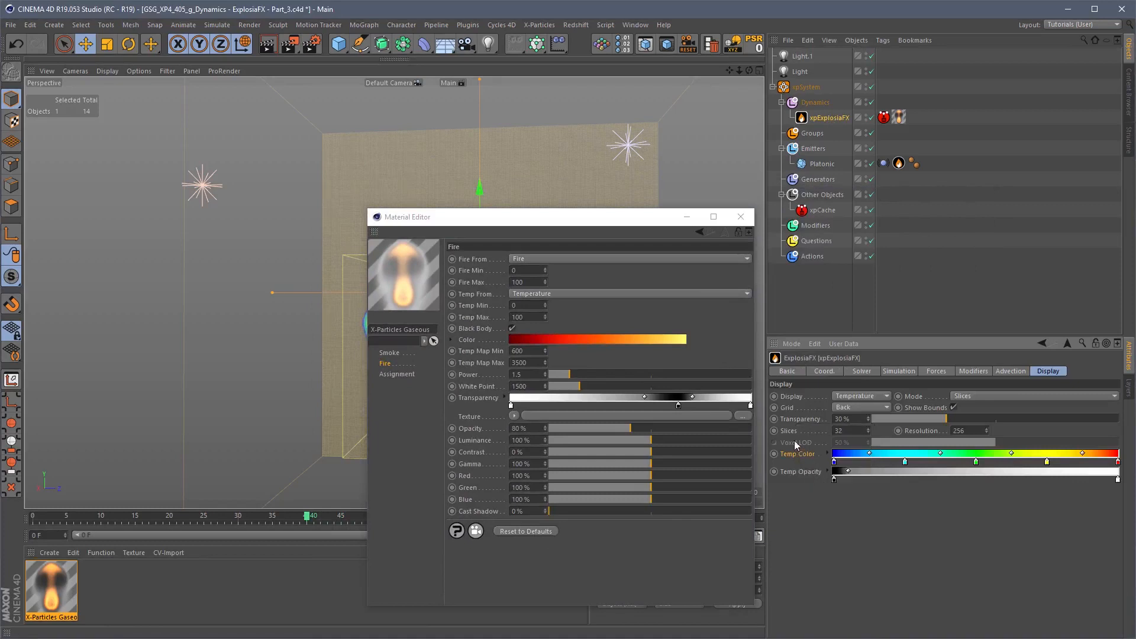
# Step: Set the material's Smoke From to Temperature and paste the copied temperature gradient into the smoke color
pyautogui.moveTo(635, 220); pyautogui.dragTo(957, 168)
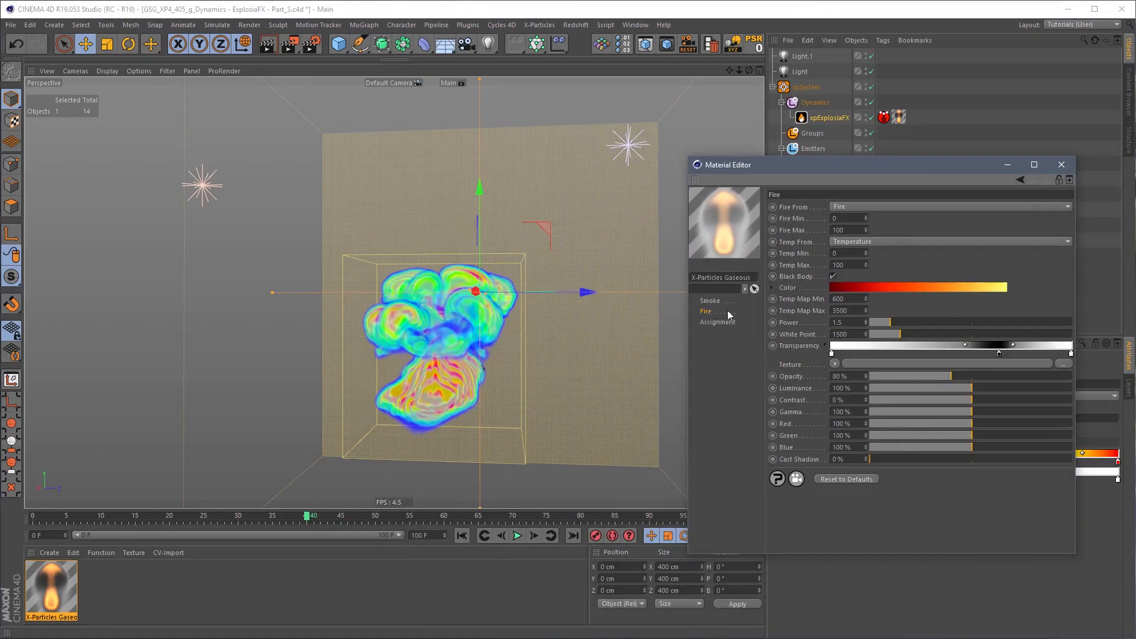
pyautogui.click(716, 302)
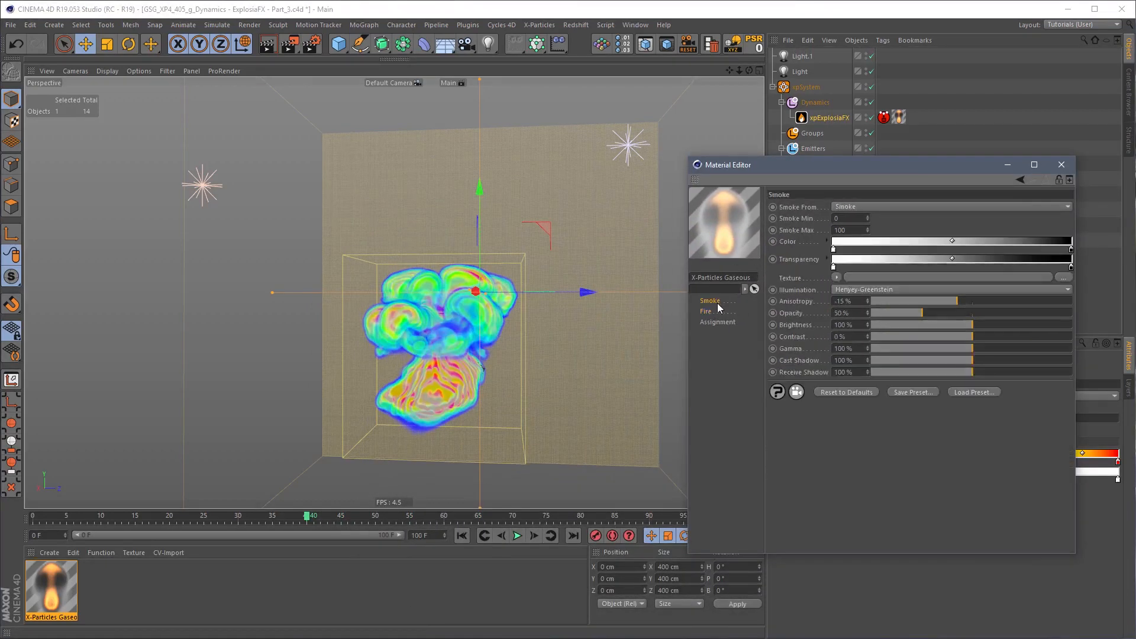
pyautogui.click(862, 207)
pyautogui.click(852, 231)
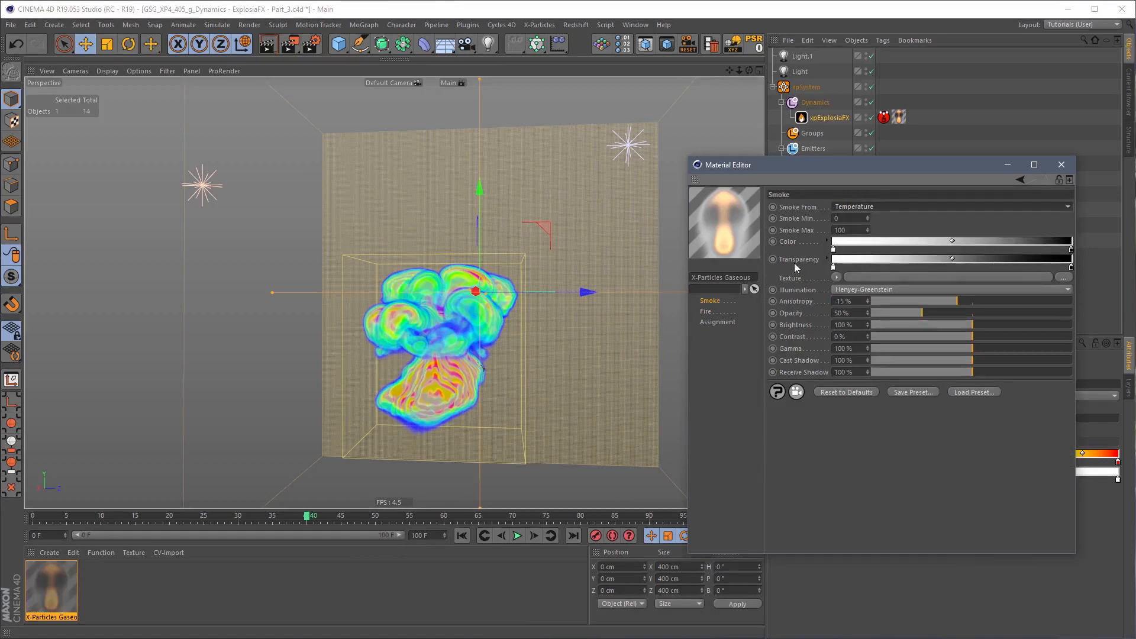
pyautogui.rightClick(787, 242)
pyautogui.click(825, 296)
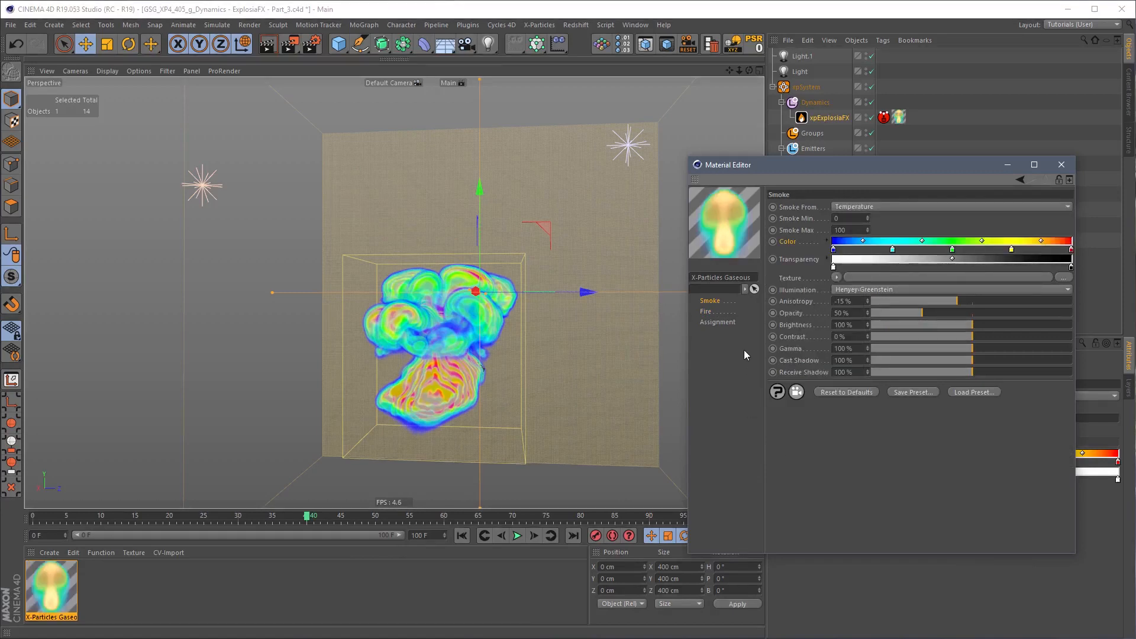
# Step: Disable the gaseous material's fire by setting Fire From to None, and render the view to check the temperature-coloured smoke
pyautogui.click(705, 312)
pyautogui.click(850, 206)
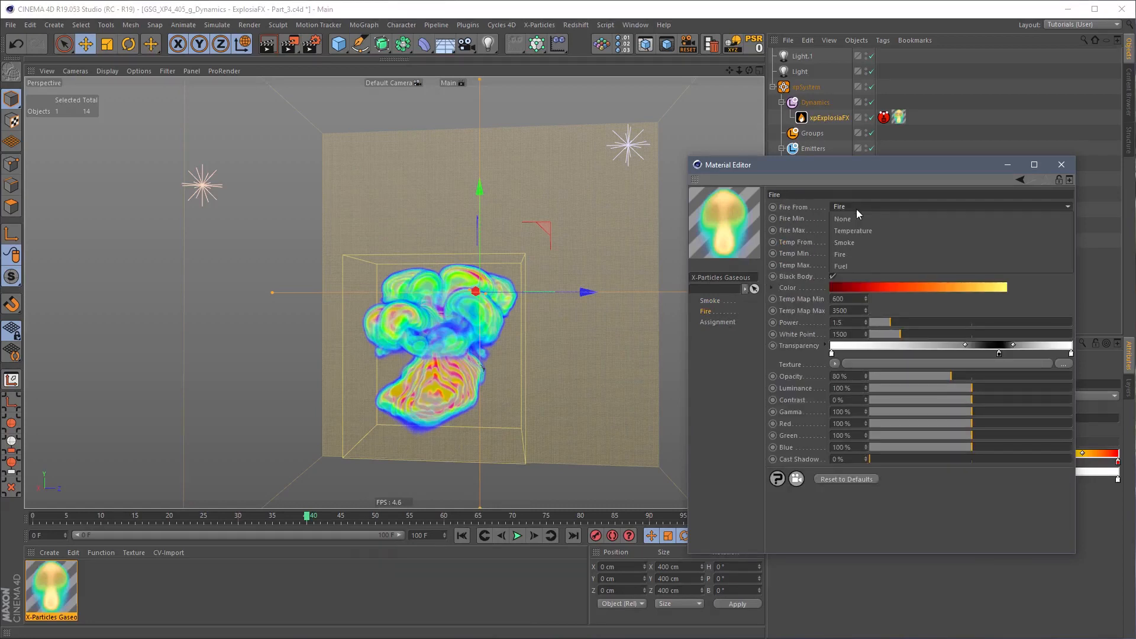
pyautogui.click(857, 213)
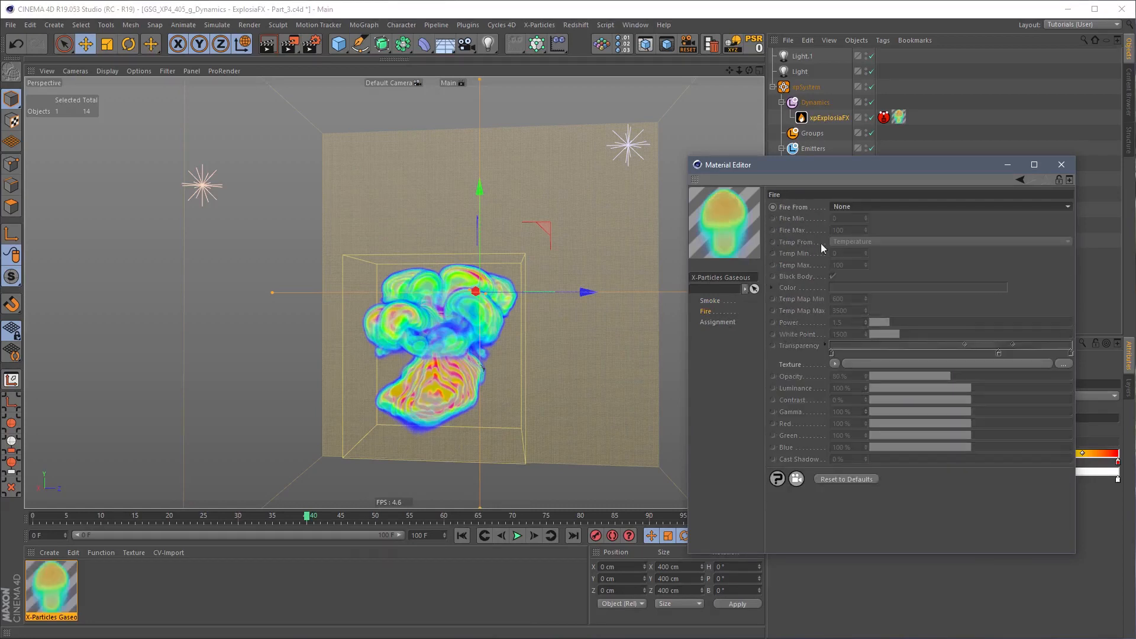
pyautogui.click(713, 301)
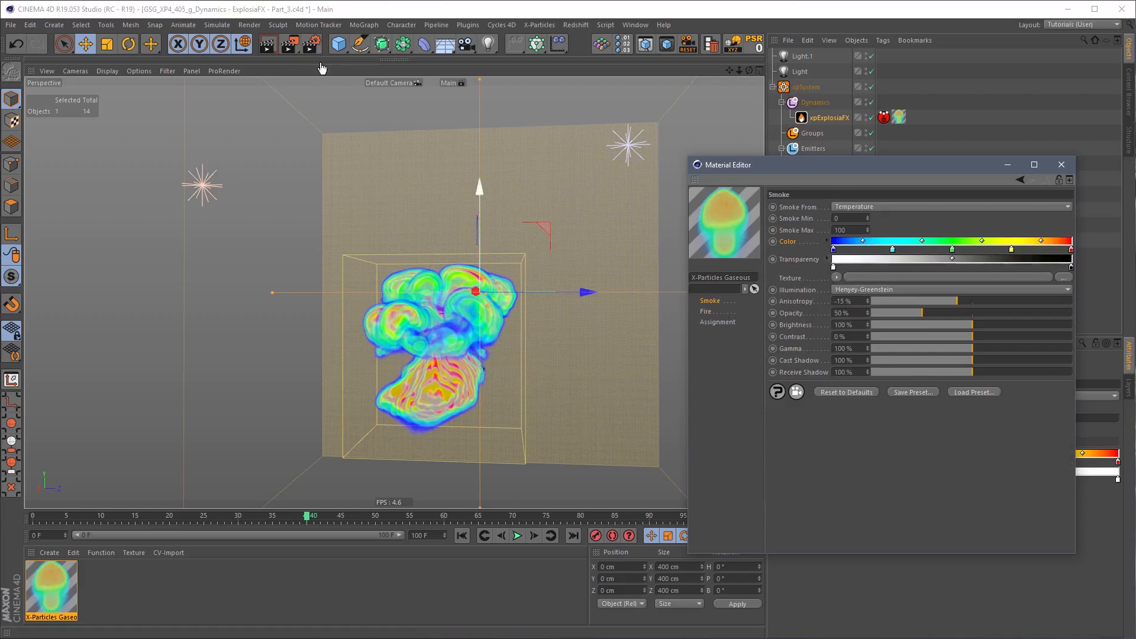
pyautogui.click(269, 45)
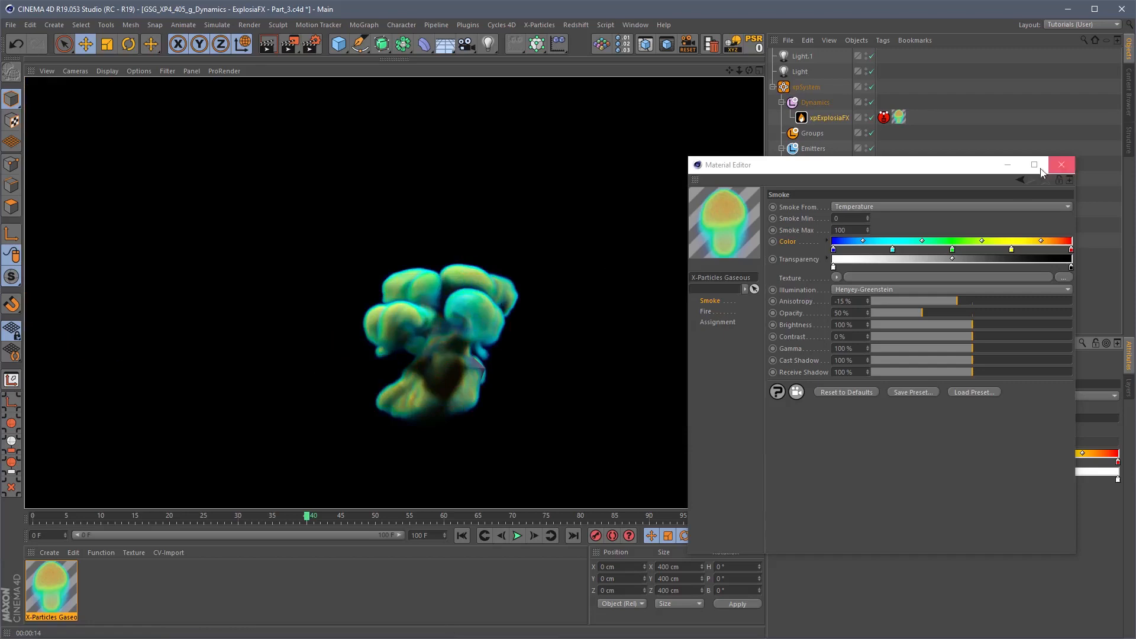
pyautogui.click(1061, 164)
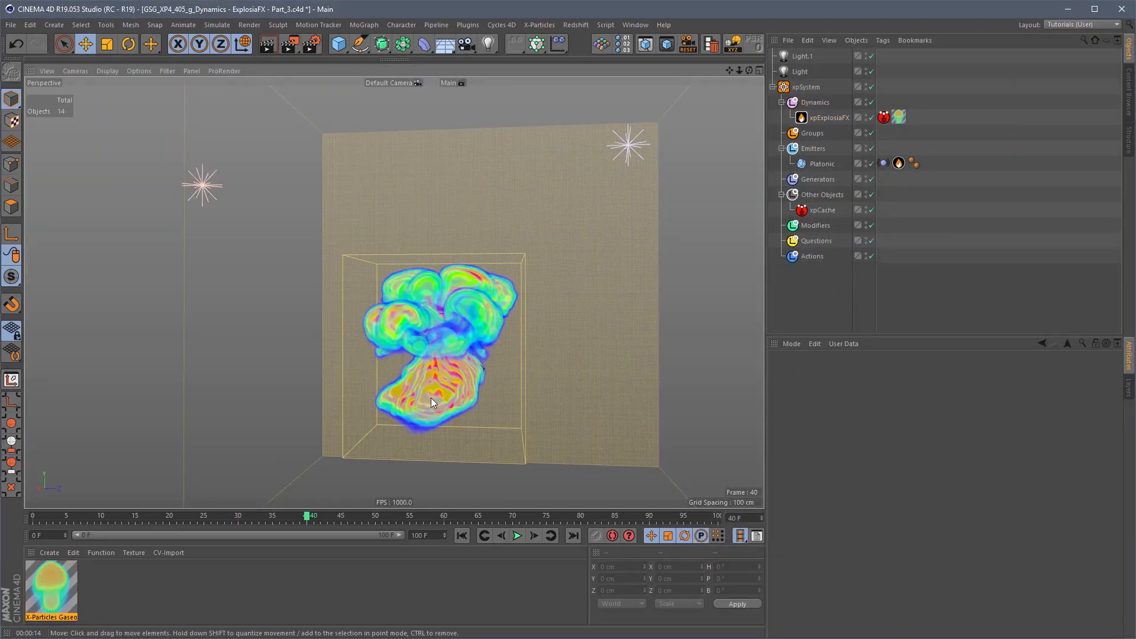
pyautogui.moveTo(431, 403)
pyautogui.keyDown('alt'); pyautogui.mouseDown()
pyautogui.moveTo(489, 405)
pyautogui.moveTo(436, 403)
pyautogui.moveTo(462, 392)
pyautogui.moveTo(436, 390)
pyautogui.mouseUp(); pyautogui.keyUp('alt')
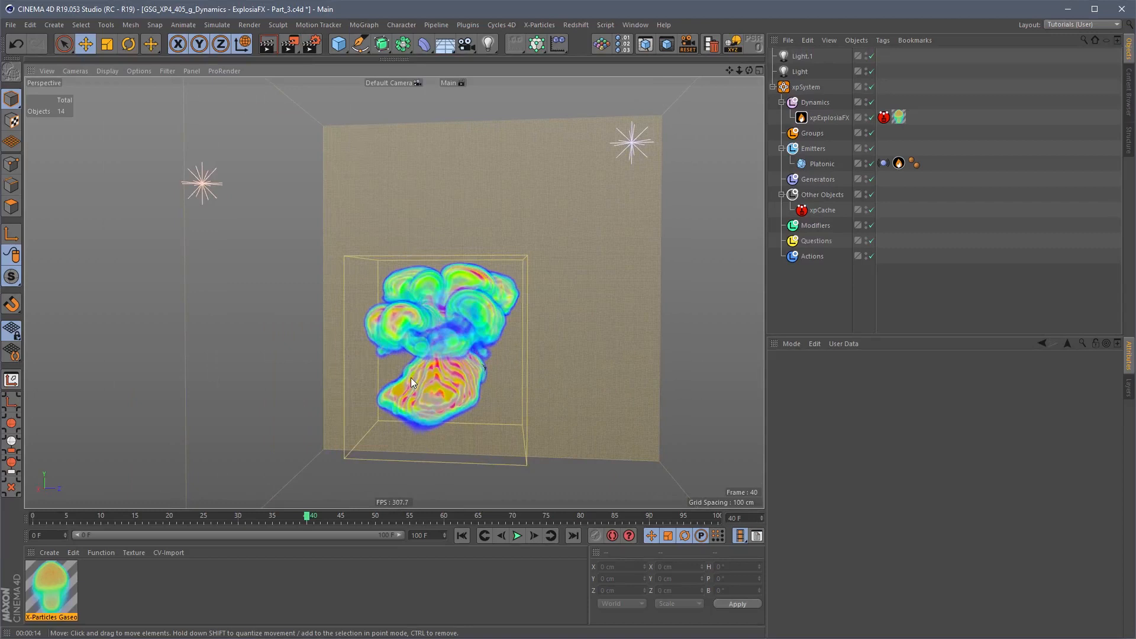
# Step: Reopen the gaseous material, set Fire From to Fire, and expand the fire color's mapping options
pyautogui.doubleClick(61, 578)
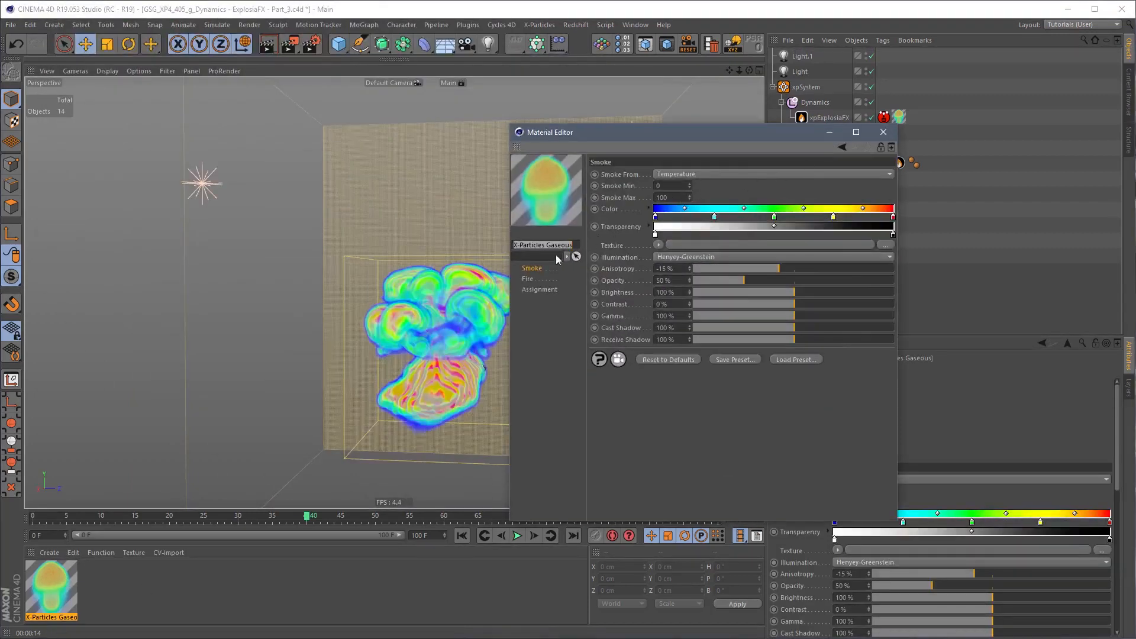
pyautogui.click(527, 279)
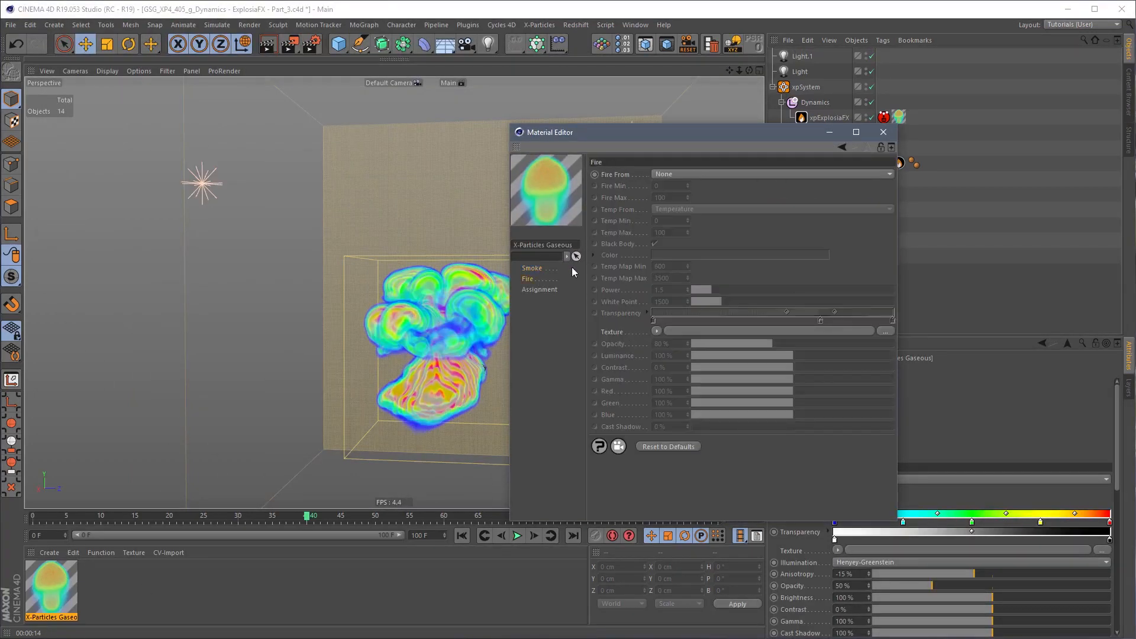
pyautogui.click(685, 174)
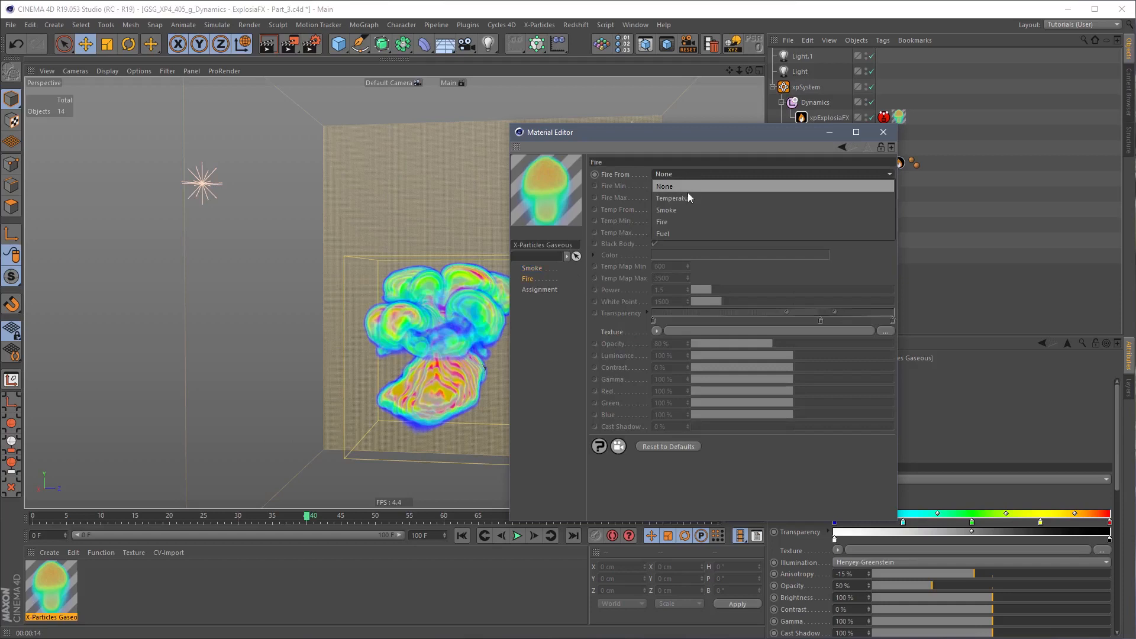
pyautogui.click(679, 228)
pyautogui.click(593, 255)
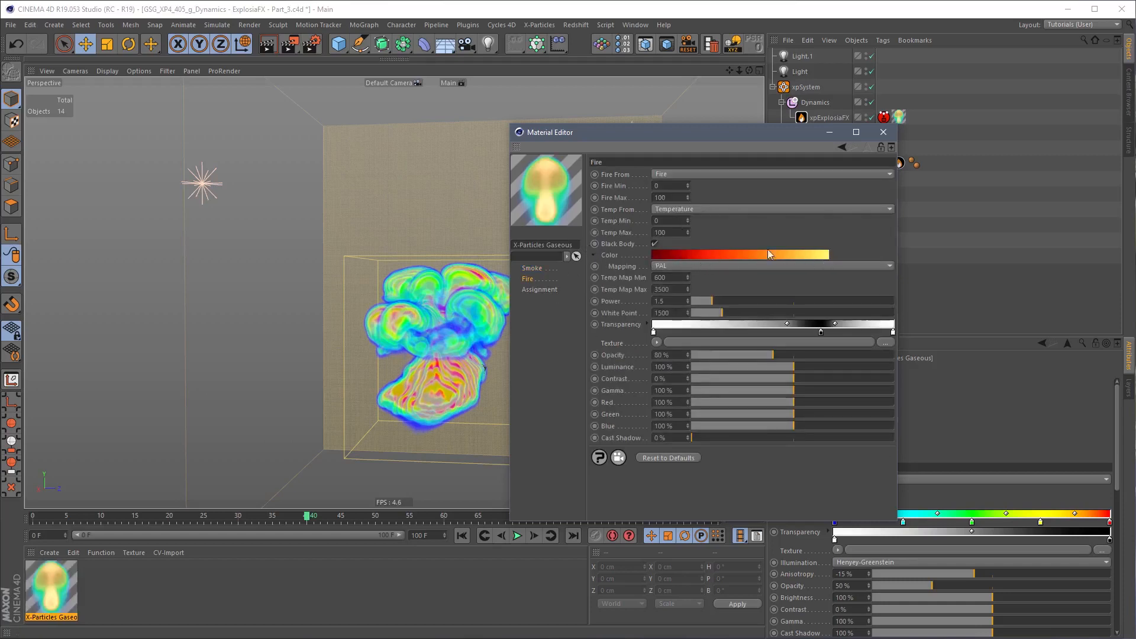
# Step: Set the fire's Temp Map Min to 0 and Temp Map Max to 7500
pyautogui.doubleClick(677, 278)
pyautogui.write('0')
pyautogui.press('Return')
pyautogui.doubleClick(671, 289)
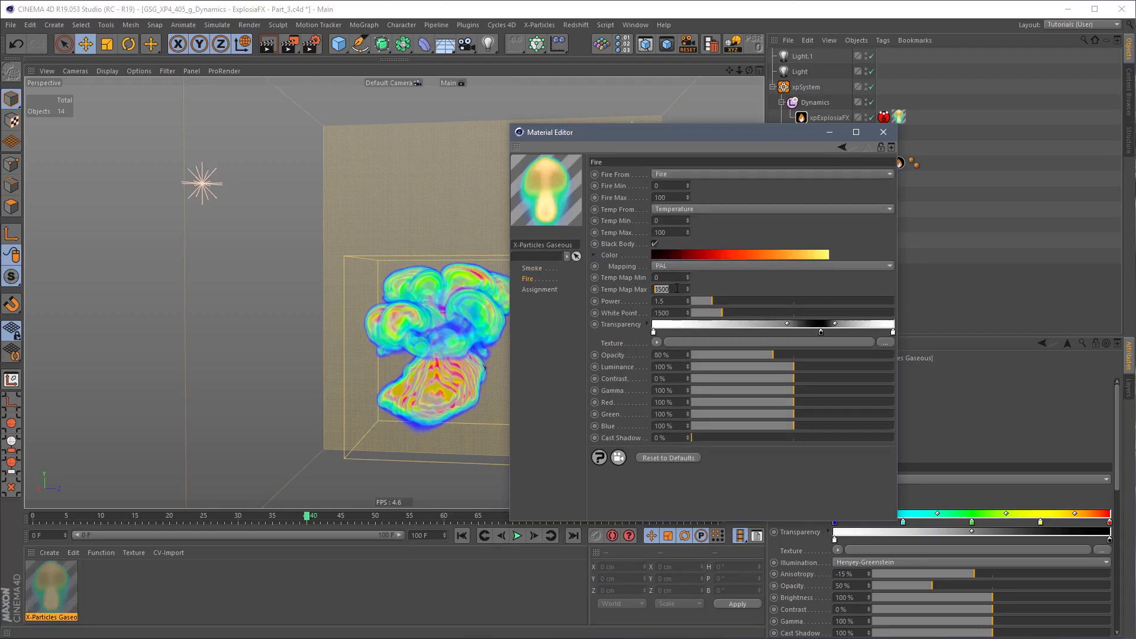
pyautogui.write('7500')
pyautogui.press('Return')
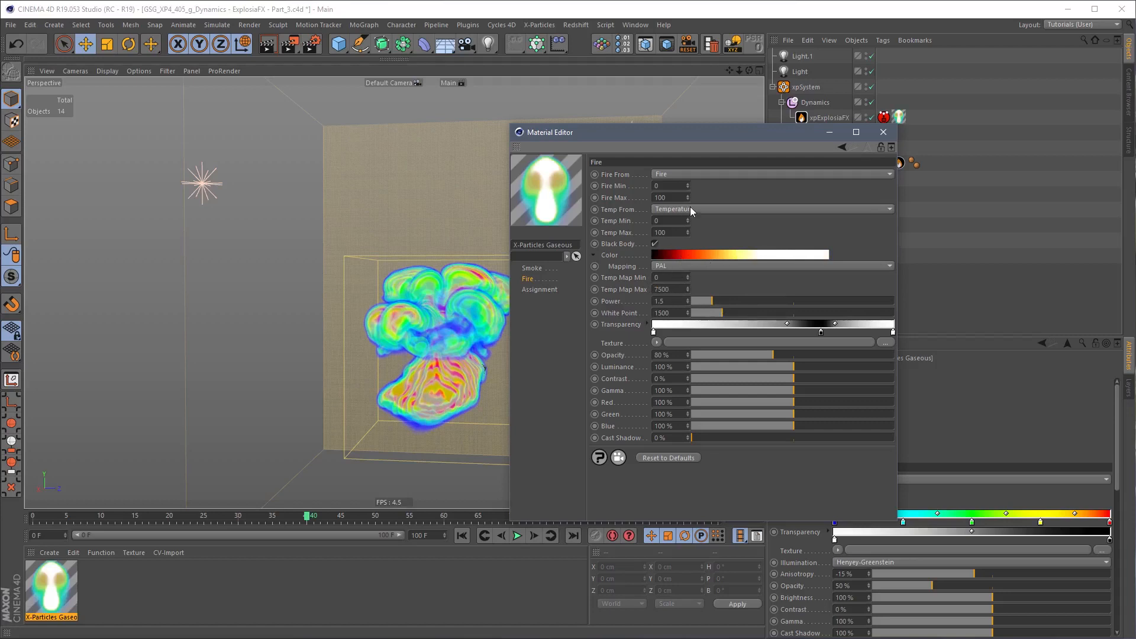
# Step: Try a Temp Max of 244 for the fire and undo the change
pyautogui.moveTo(710, 175); pyautogui.dragTo(712, 171)
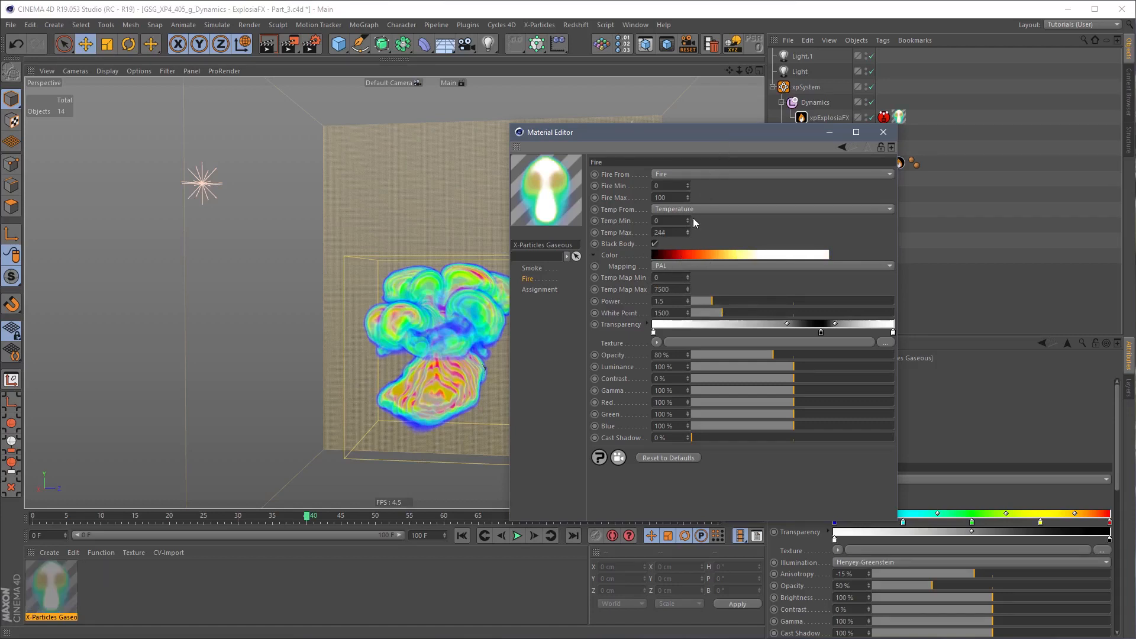
pyautogui.hotkey('ctrl', 'z')
pyautogui.press('Return')
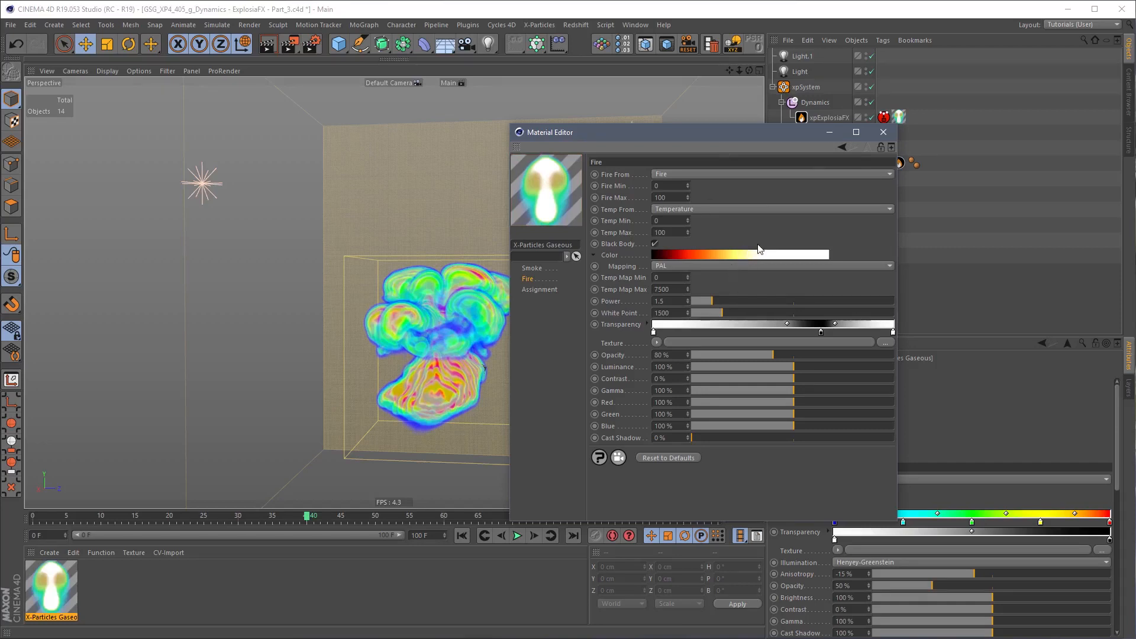
# Step: Set the material's Fire From back to None and close the material editor
pyautogui.click(722, 172)
pyautogui.click(729, 181)
pyautogui.click(883, 132)
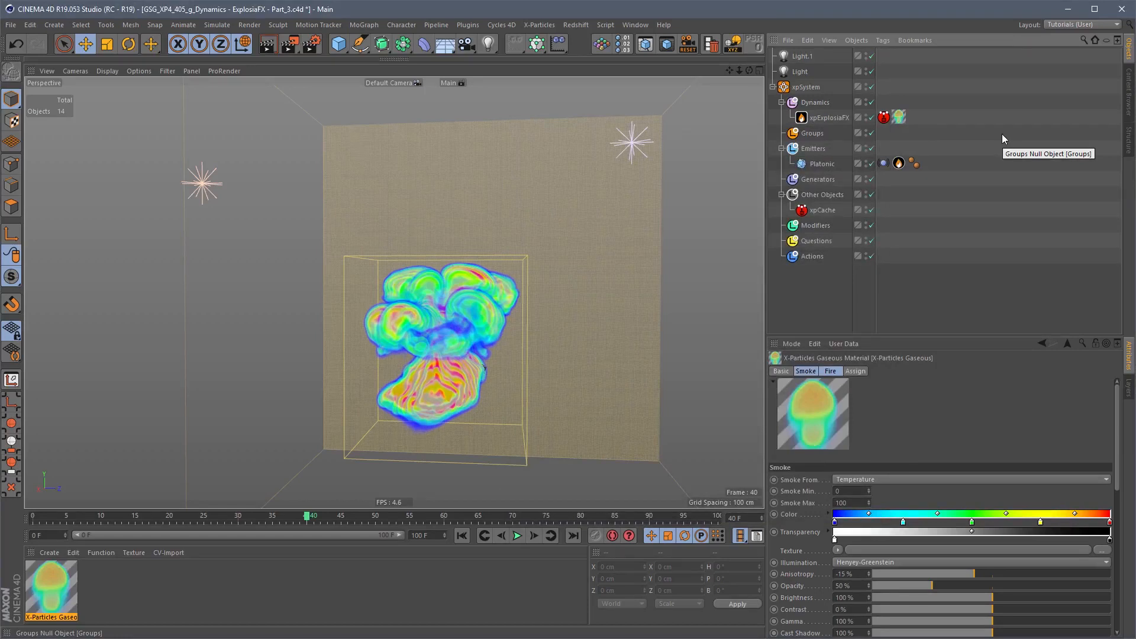
# Step: Select the xpExplosiaFX object and view its Simulation and Solver settings
pyautogui.click(833, 119)
pyautogui.click(895, 371)
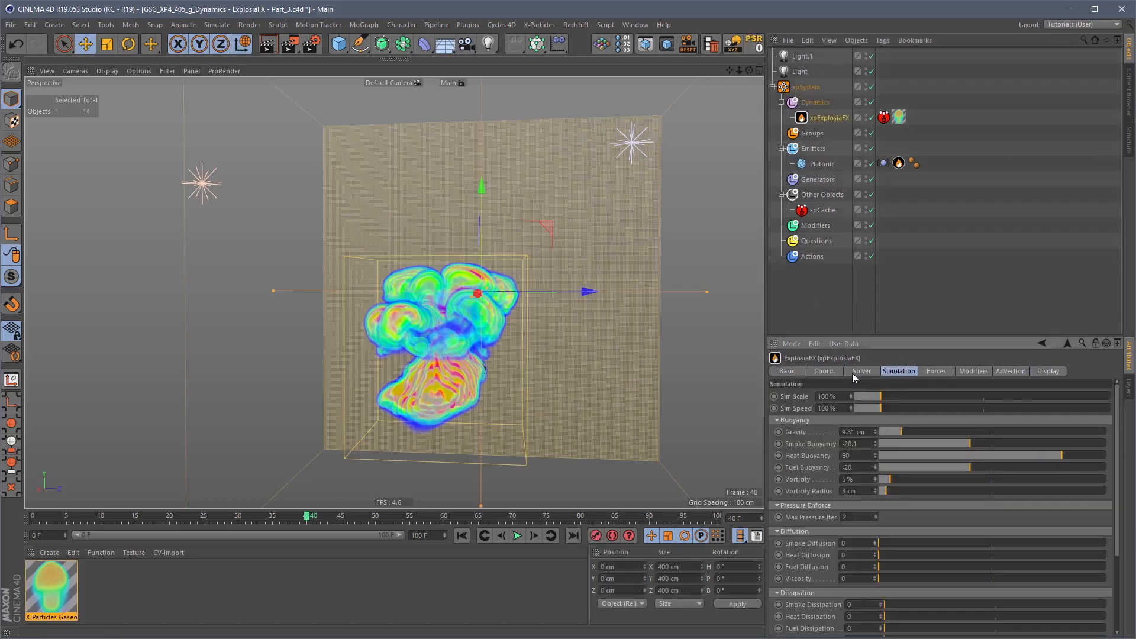
pyautogui.click(861, 371)
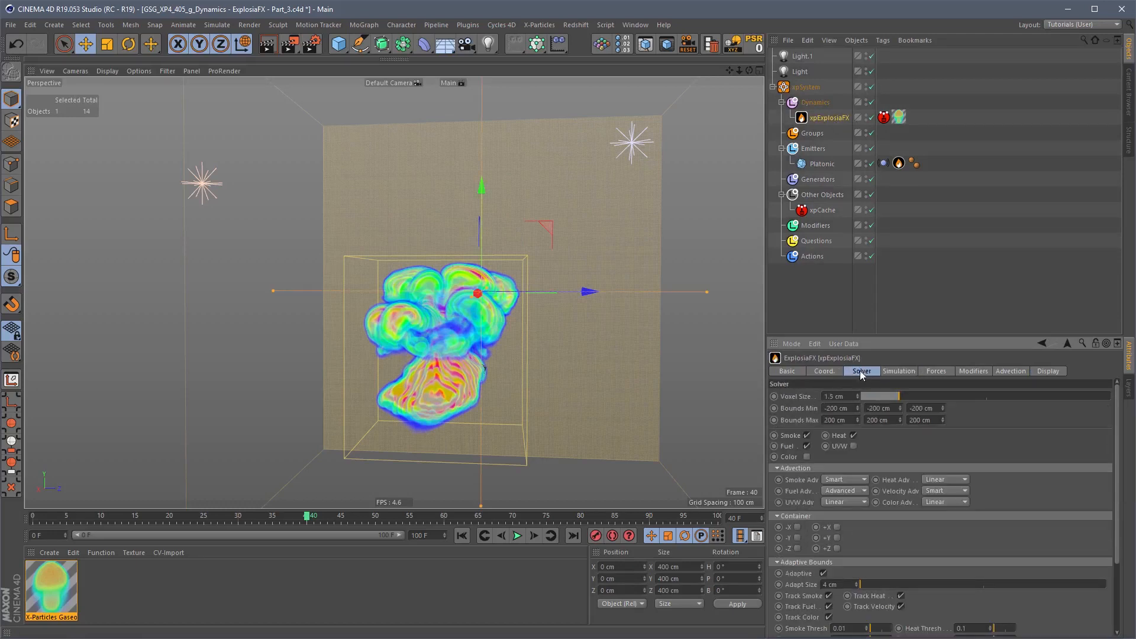